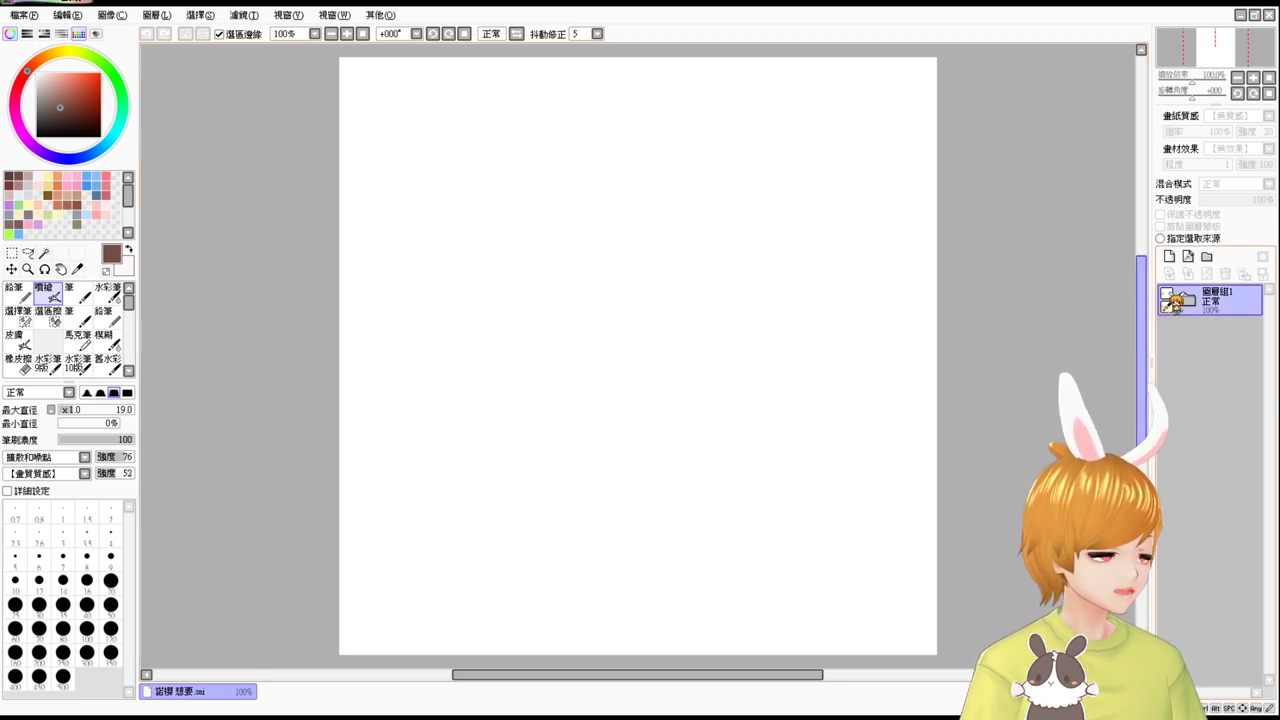
Create a new layer and a new layer group, and move the empty layer into that group.
{"action": "left_click", "coordinate": [1170, 258]}
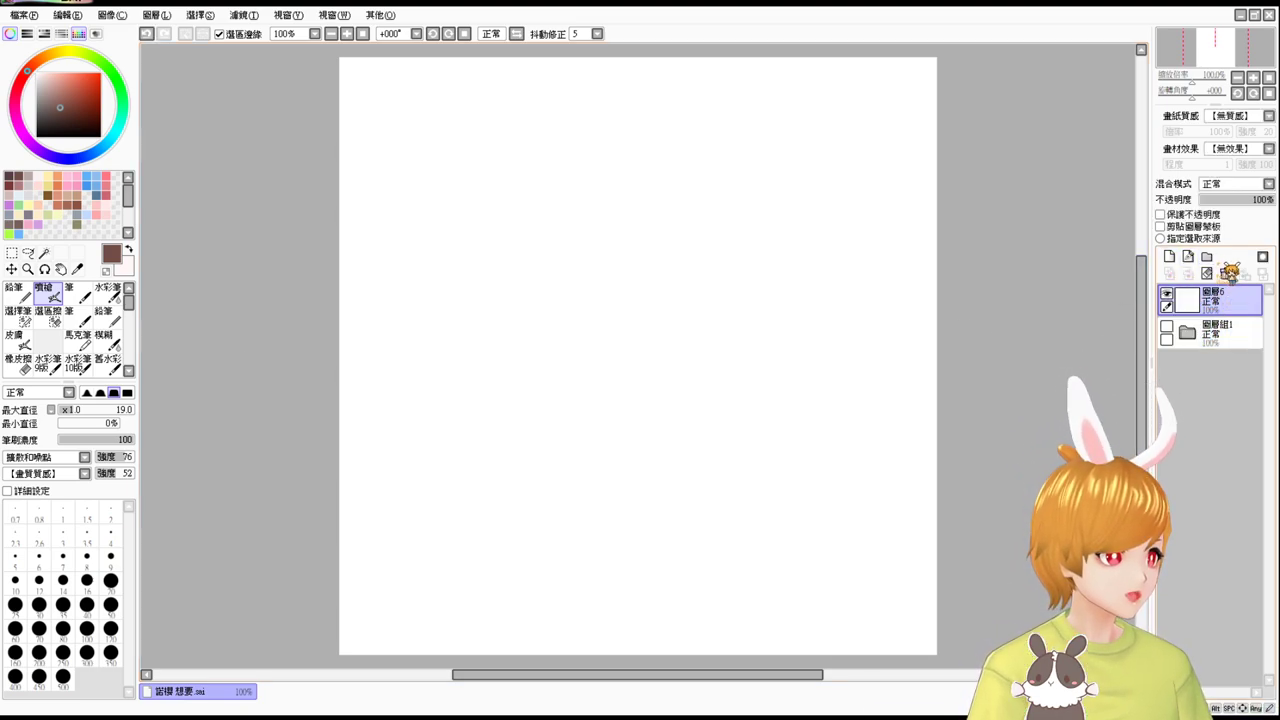
{"action": "left_click", "coordinate": [1207, 257]}
{"action": "left_click_drag", "start_coordinate": [1222, 333], "coordinate": [1226, 302]}
{"action": "left_click", "coordinate": [1222, 336]}
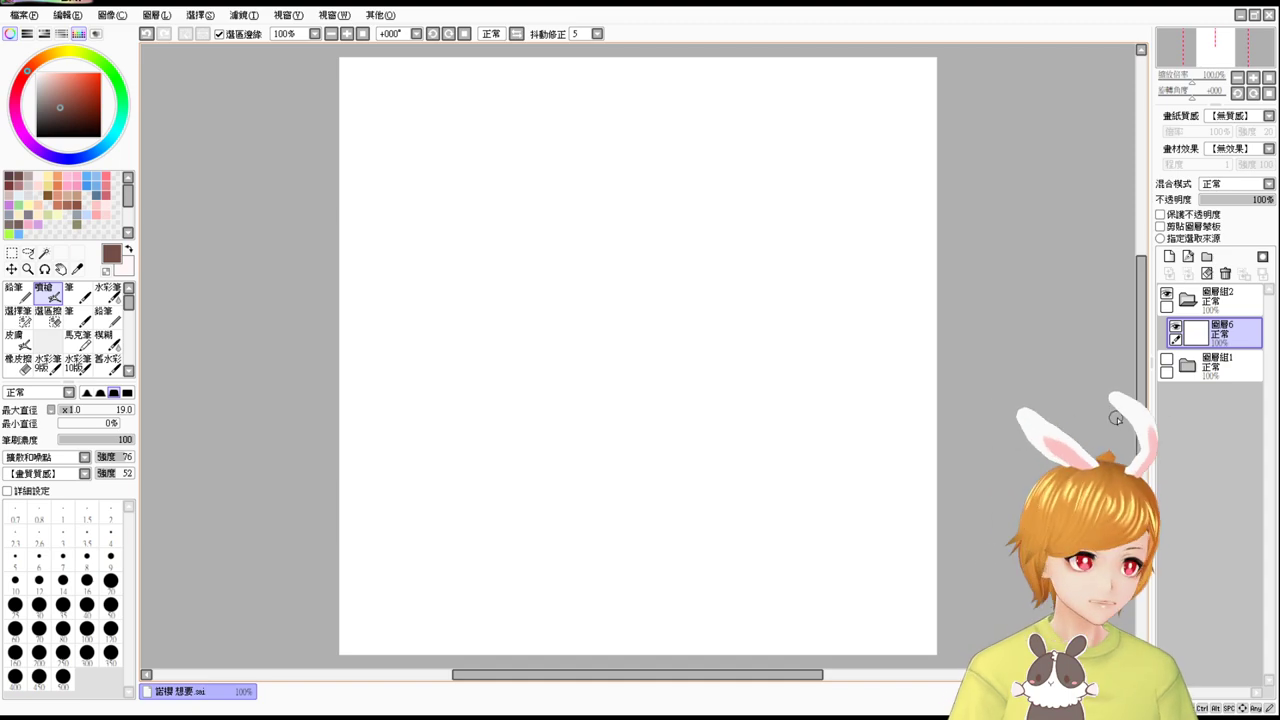
Show the hidden sketch group 圖層組1, lower its opacity to 41%, and make the empty layer 圖層6 active.
{"action": "left_click", "coordinate": [1182, 372]}
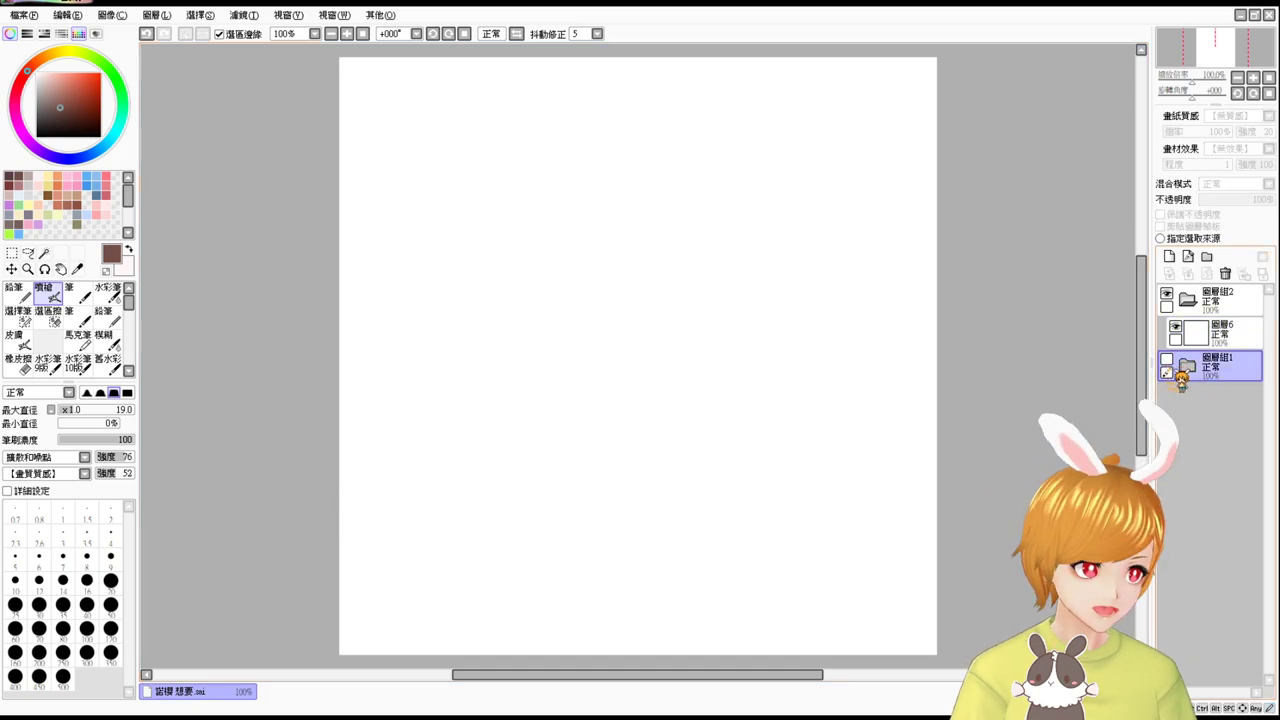
{"action": "left_click", "coordinate": [1166, 359]}
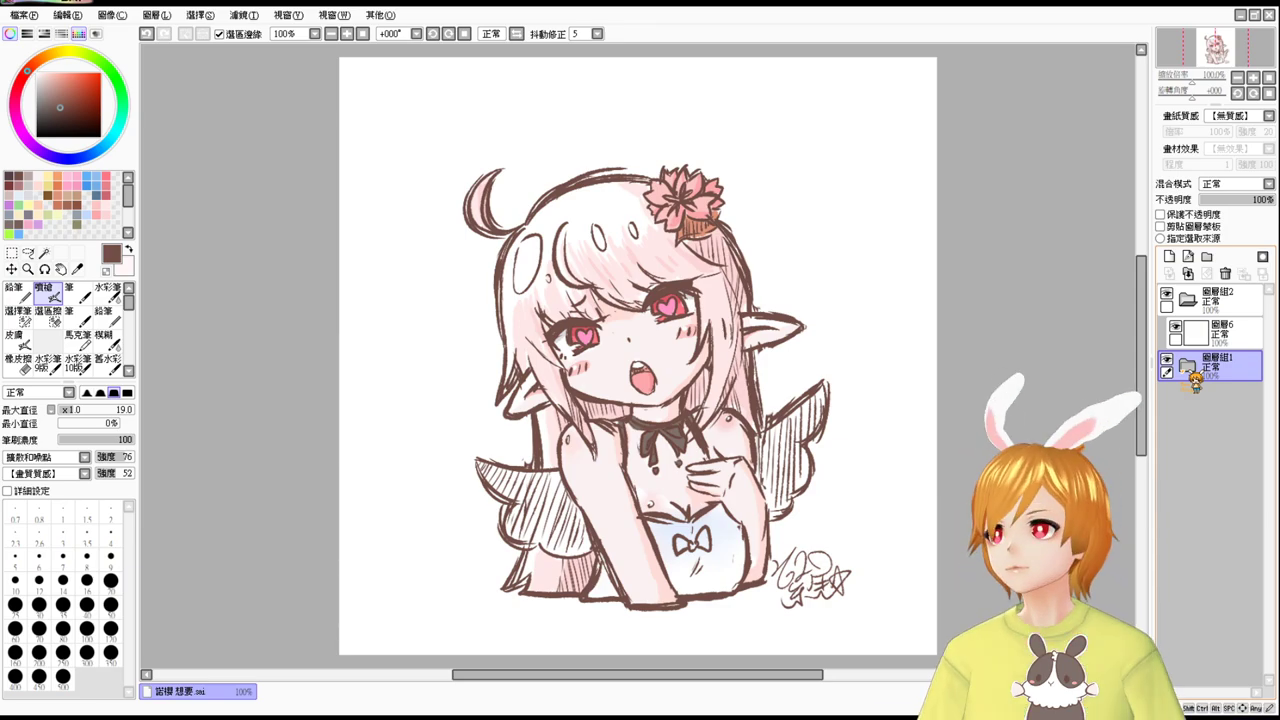
{"action": "left_click_drag", "start_coordinate": [1262, 199], "coordinate": [1236, 199]}
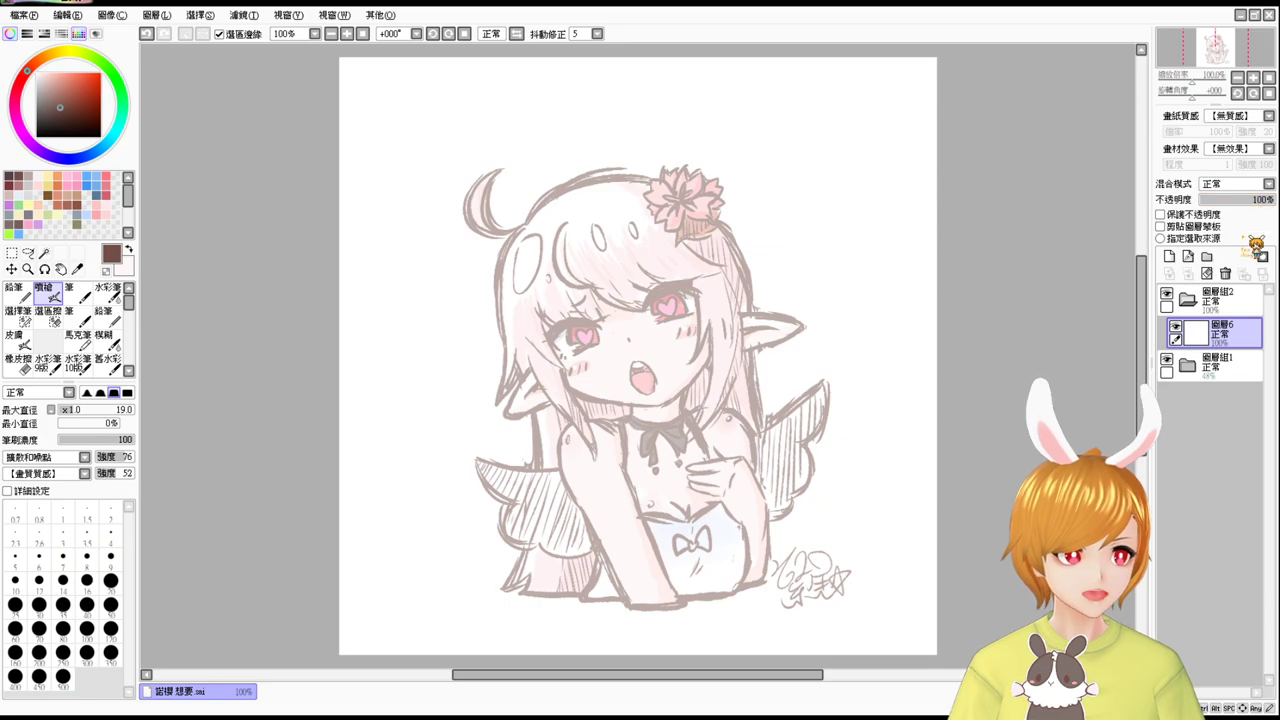
{"action": "left_click_drag", "start_coordinate": [1250, 203], "coordinate": [1246, 203]}
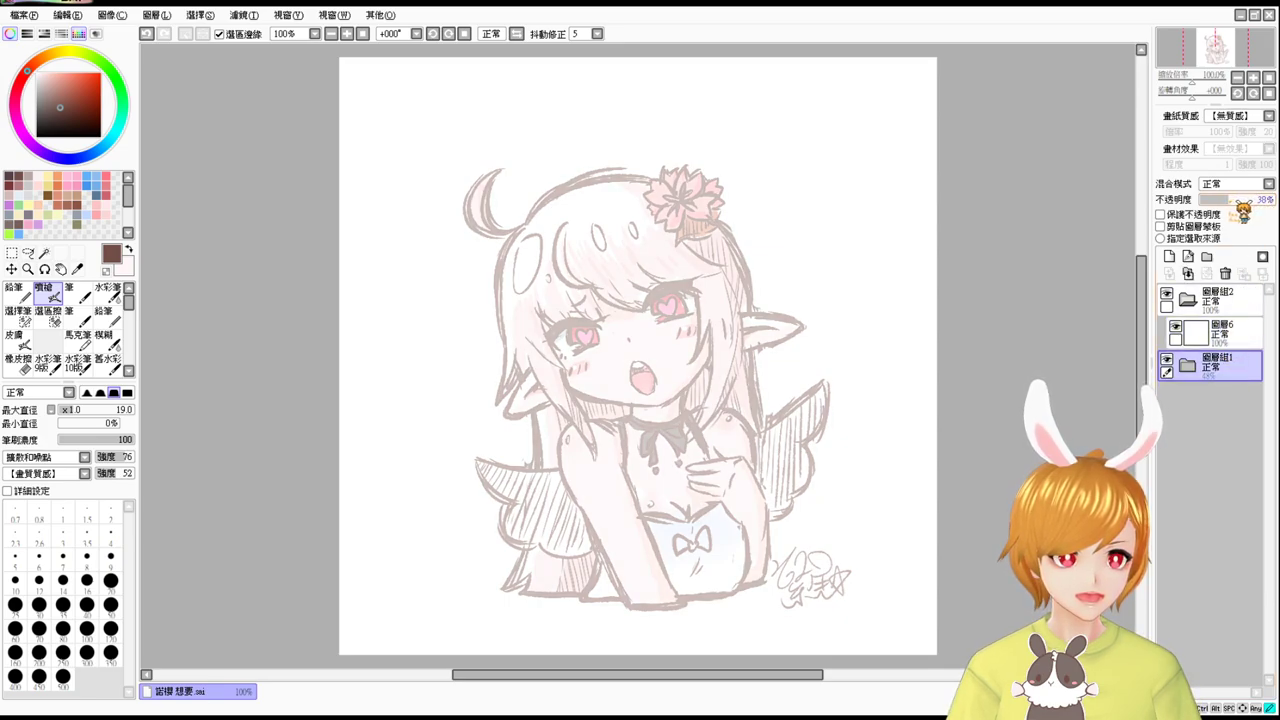
{"action": "left_click", "coordinate": [1238, 344]}
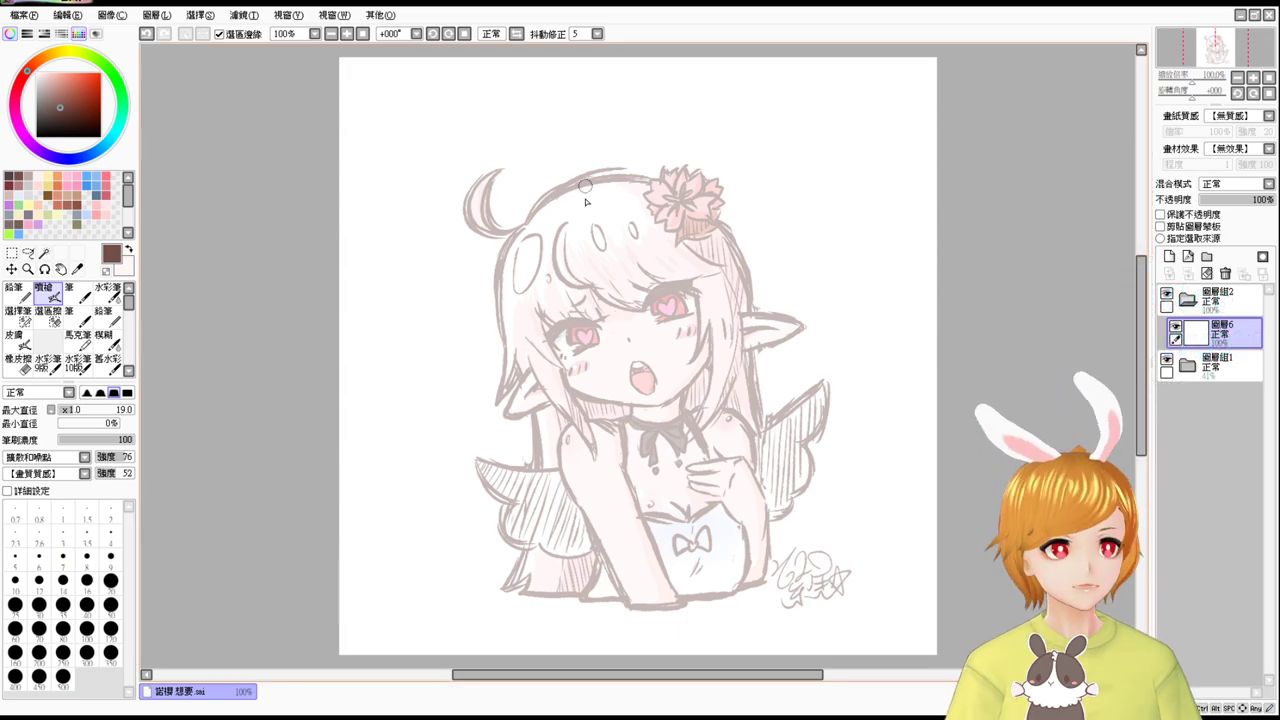
{"action": "left_click_drag", "start_coordinate": [522, 226], "coordinate": [525, 301]}
{"action": "key", "text": "ctrl+z"}
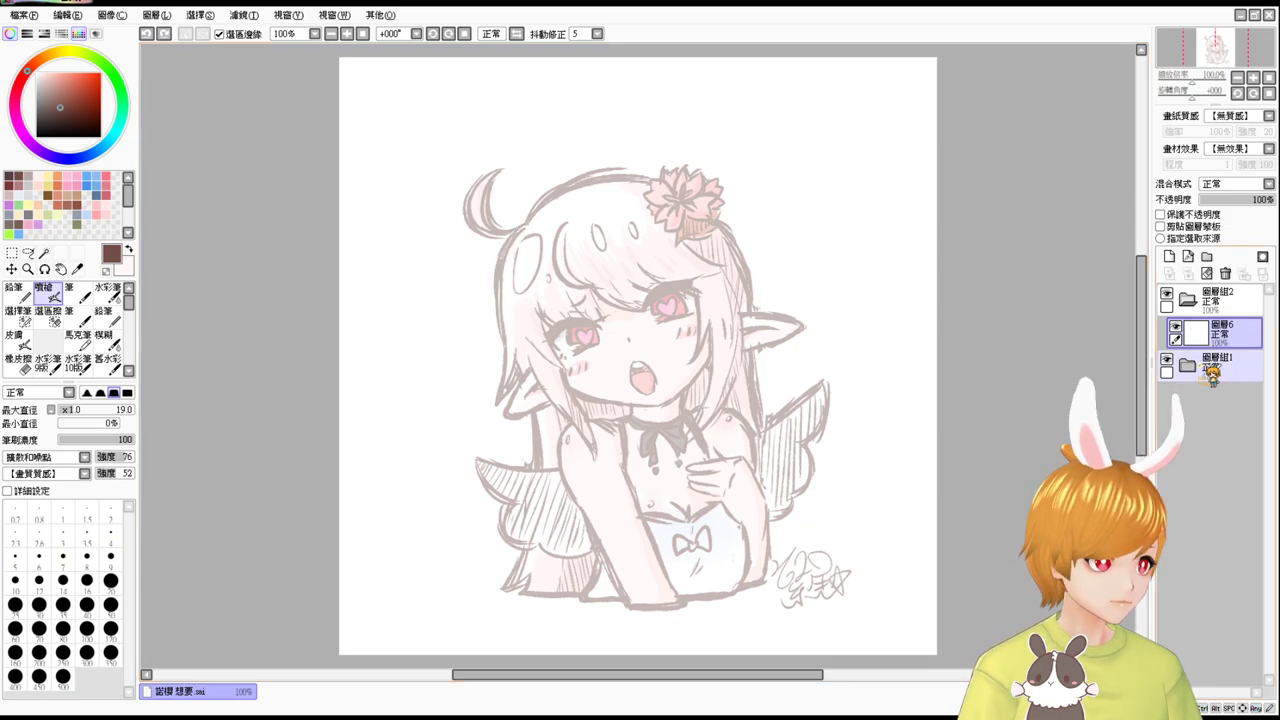
{"action": "left_click", "coordinate": [1214, 368]}
{"action": "left_click_drag", "start_coordinate": [1215, 311], "coordinate": [1211, 308]}
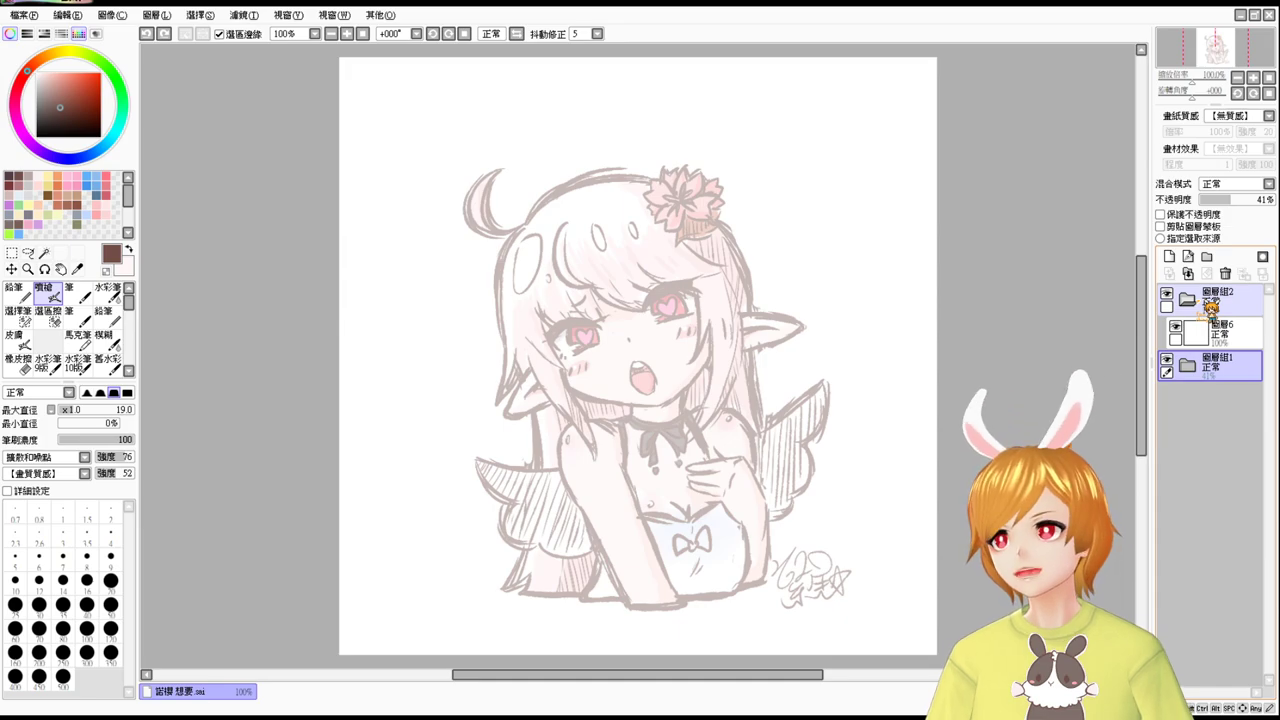
On layer 圖層6, trace the outer curve of the crescent-shaped fringe lock above the face with the dark brown brush.
{"action": "scroll", "coordinate": [598, 289], "scroll_direction": "up", "scroll_amount": 2}
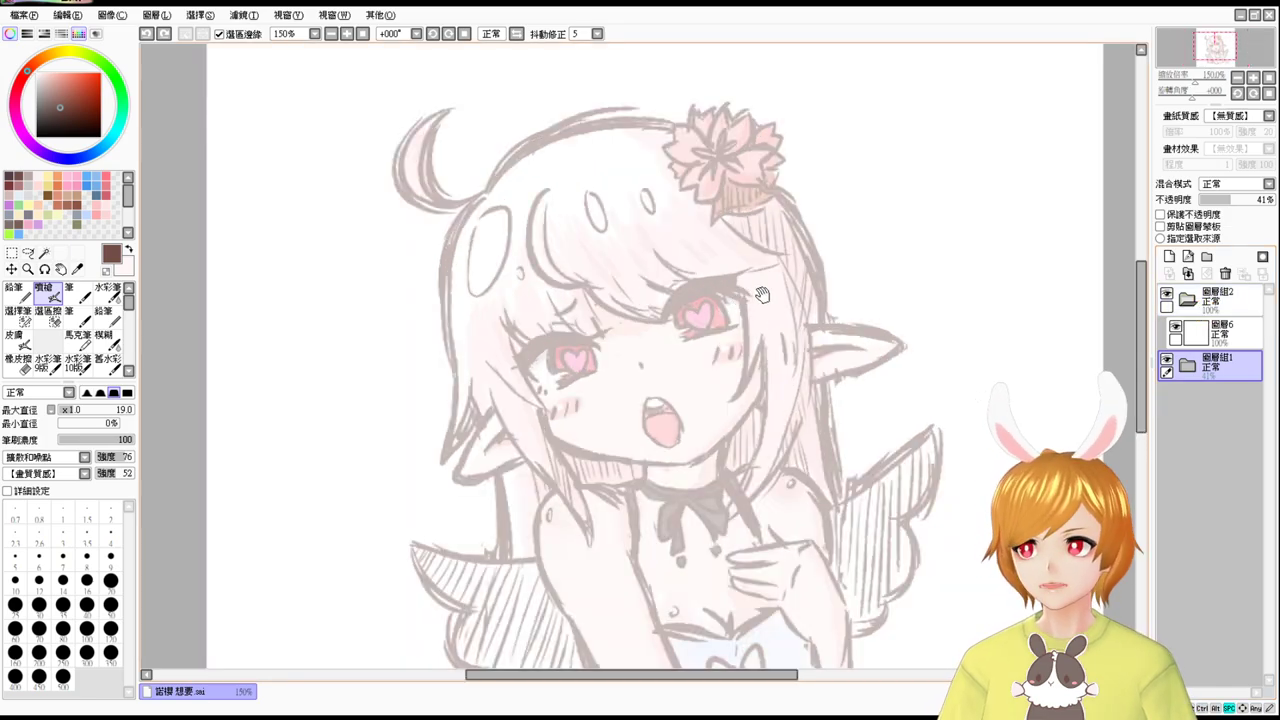
{"action": "left_click_drag", "start_coordinate": [774, 305], "coordinate": [760, 327]}
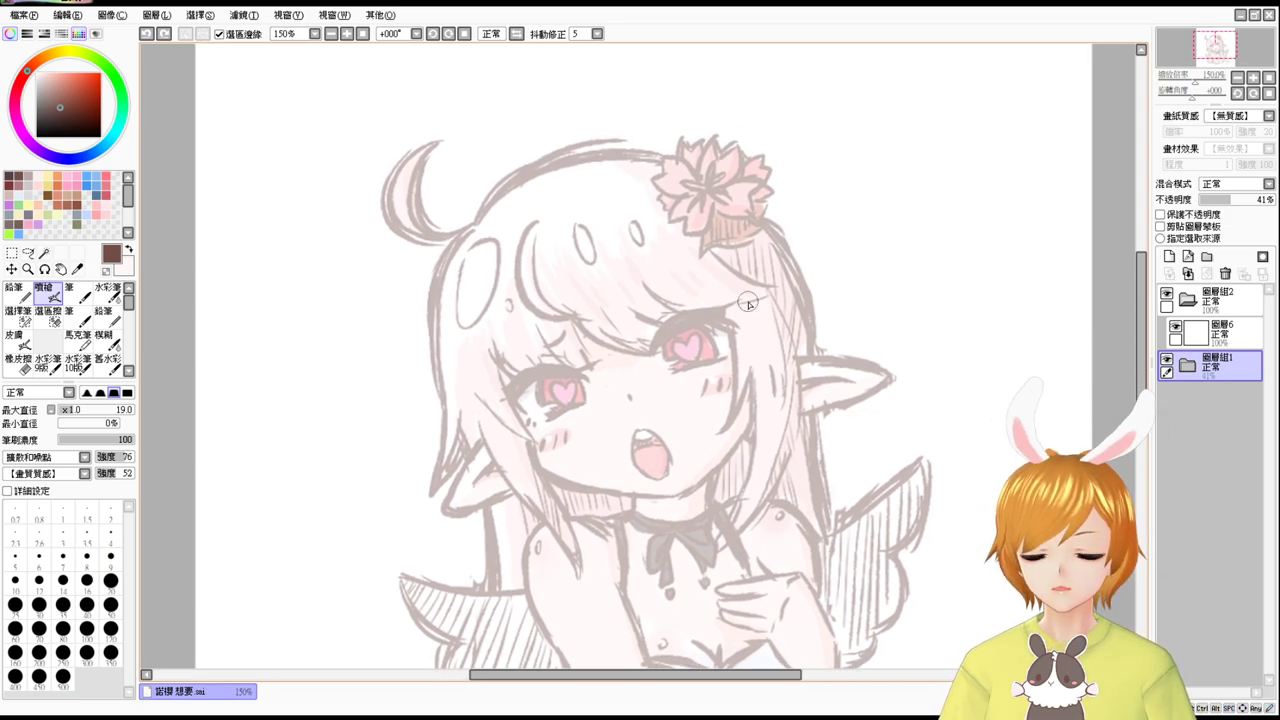
{"action": "left_click", "coordinate": [502, 360]}
{"action": "key", "text": "ctrl+z"}
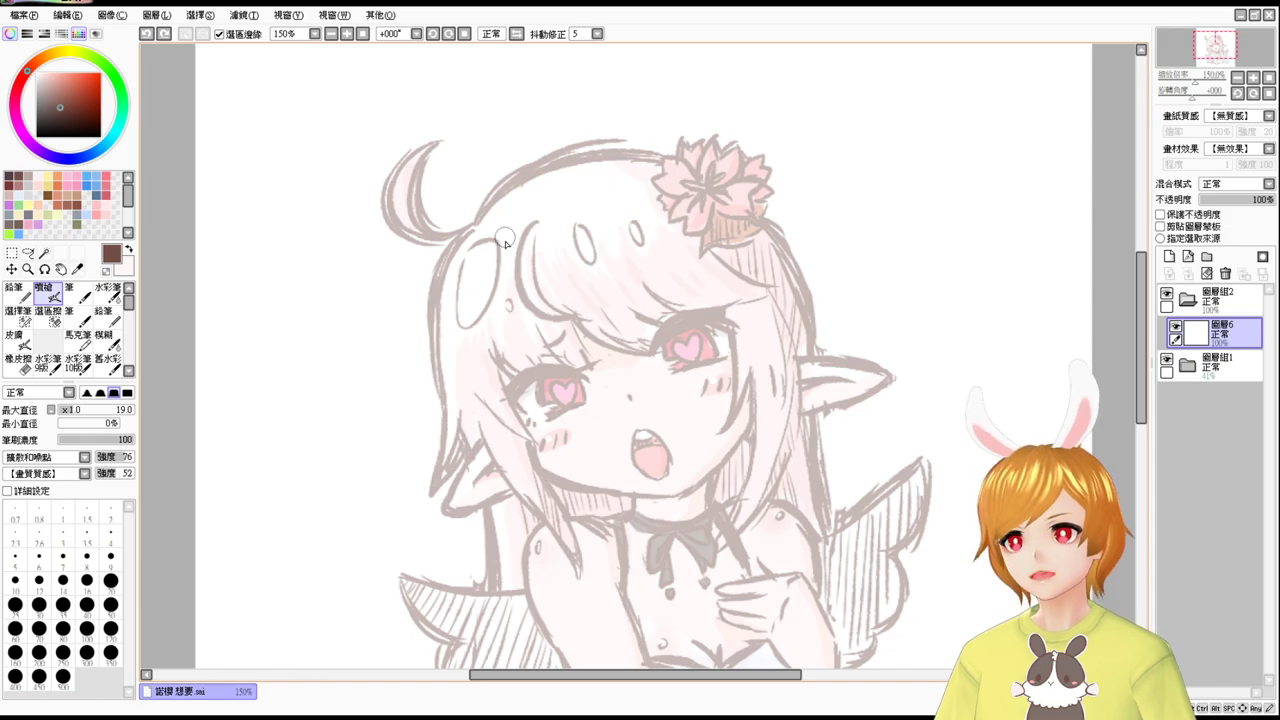
{"action": "left_click_drag", "start_coordinate": [530, 226], "coordinate": [560, 331]}
{"action": "key", "text": "ctrl+z"}
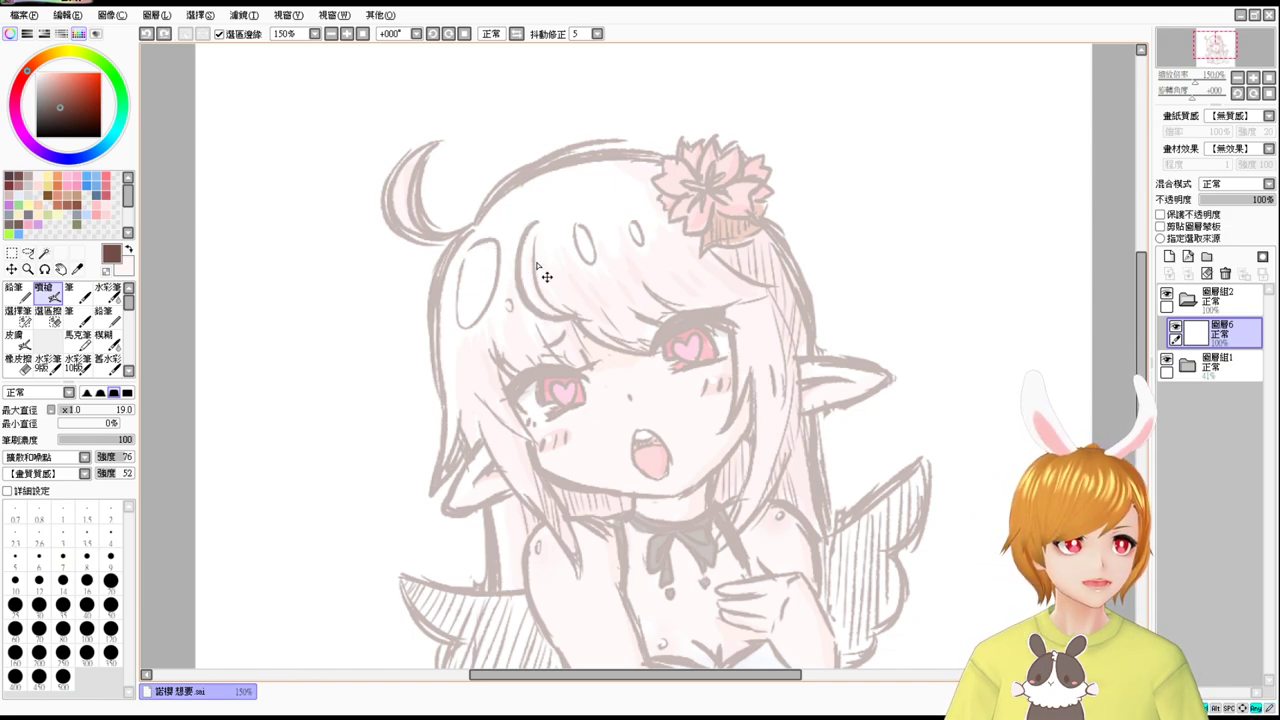
{"action": "mouse_move", "coordinate": [513, 285]}
{"action": "left_mouse_down"}
{"action": "mouse_move", "coordinate": [585, 289]}
{"action": "mouse_move", "coordinate": [572, 318]}
{"action": "left_mouse_up"}
{"action": "key", "text": "ctrl+z"}
{"action": "left_click_drag", "start_coordinate": [535, 222], "coordinate": [580, 318]}
{"action": "key", "text": "ctrl+z"}
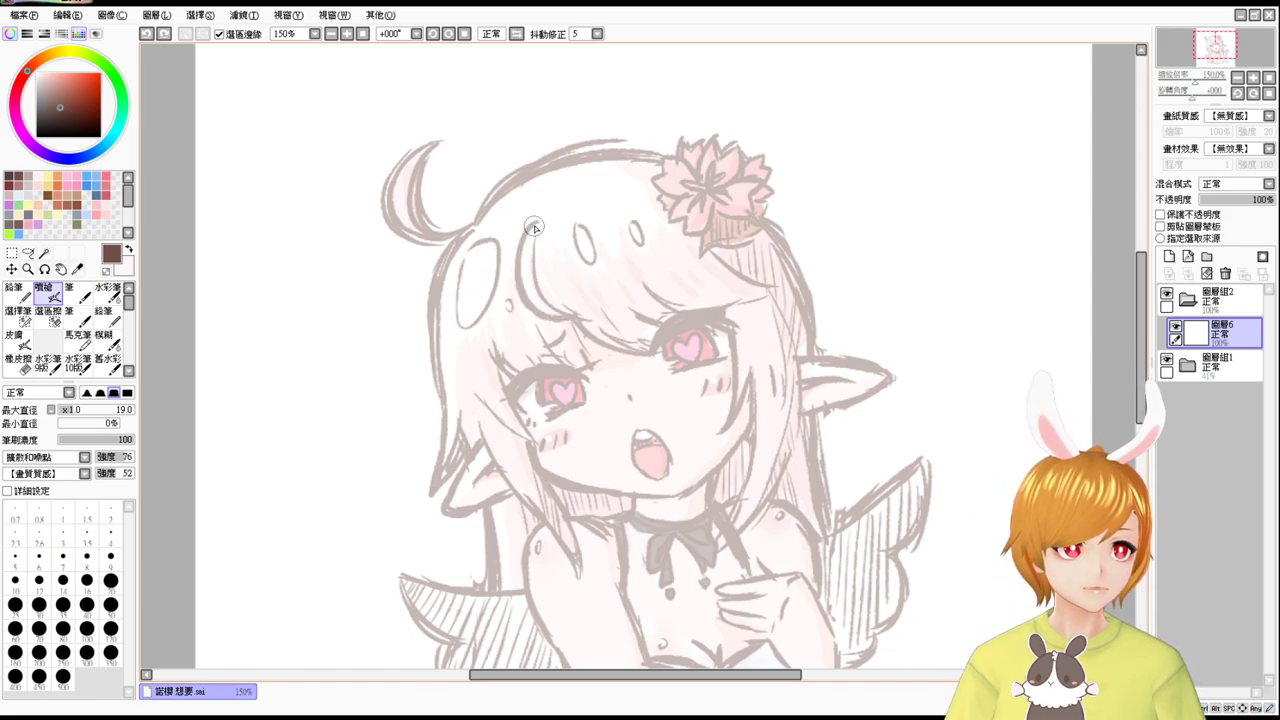
{"action": "left_click_drag", "start_coordinate": [535, 222], "coordinate": [585, 318]}
{"action": "key", "text": "ctrl+z"}
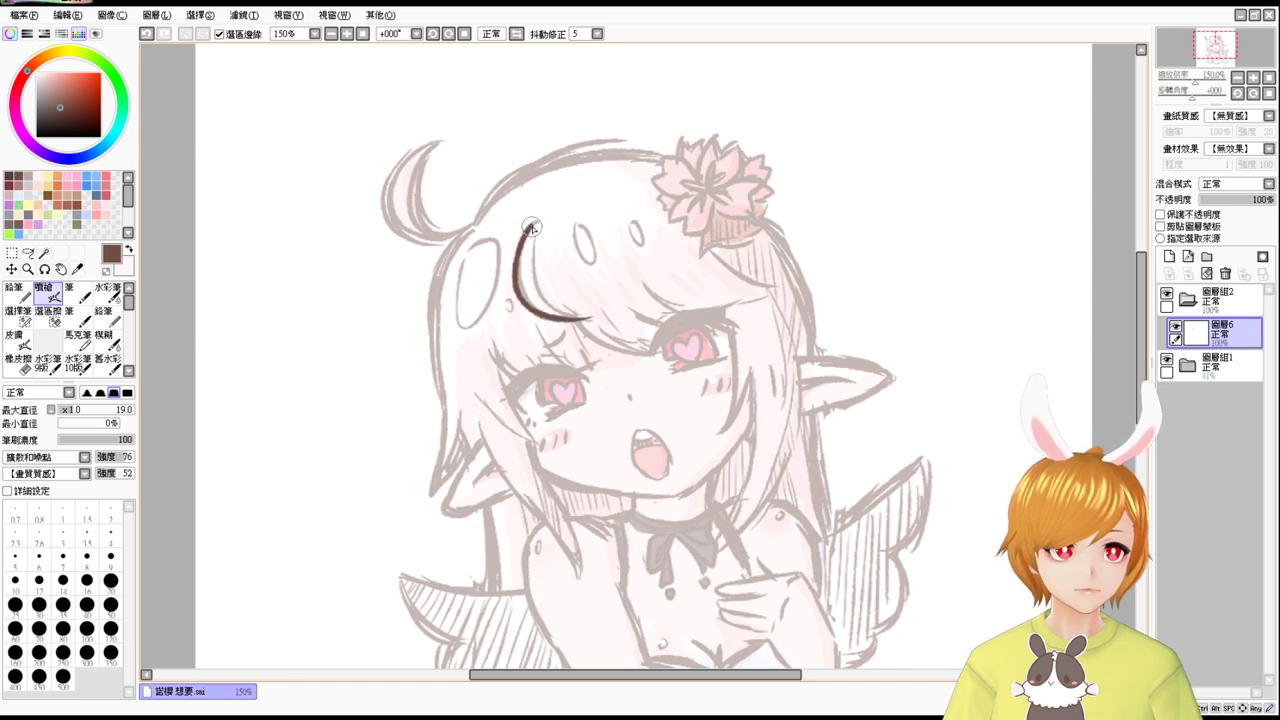
Ink the inner curve of the fringe lock so both lines meet at its upper and lower tips.
{"action": "left_click_drag", "start_coordinate": [531, 230], "coordinate": [584, 302]}
{"action": "key", "text": "ctrl+z"}
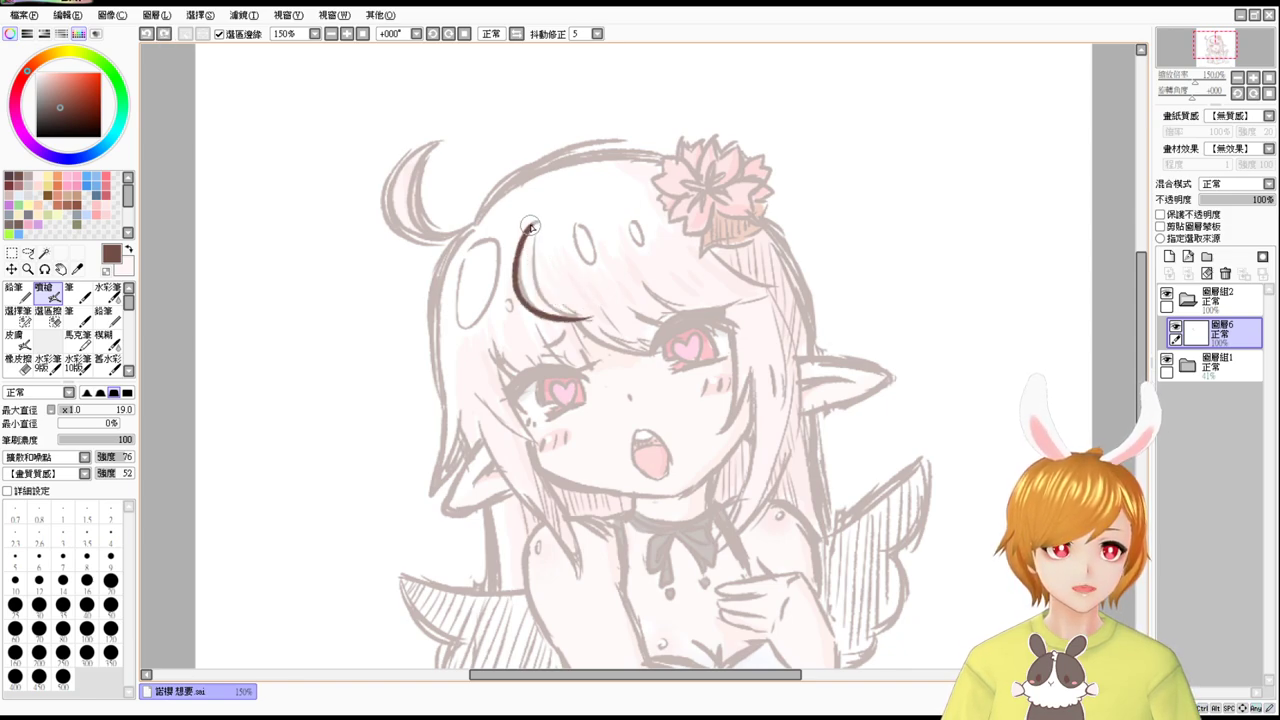
{"action": "left_click_drag", "start_coordinate": [532, 226], "coordinate": [598, 312]}
{"action": "key", "text": "ctrl+z"}
{"action": "left_click_drag", "start_coordinate": [531, 228], "coordinate": [580, 315]}
{"action": "key", "text": "ctrl+z"}
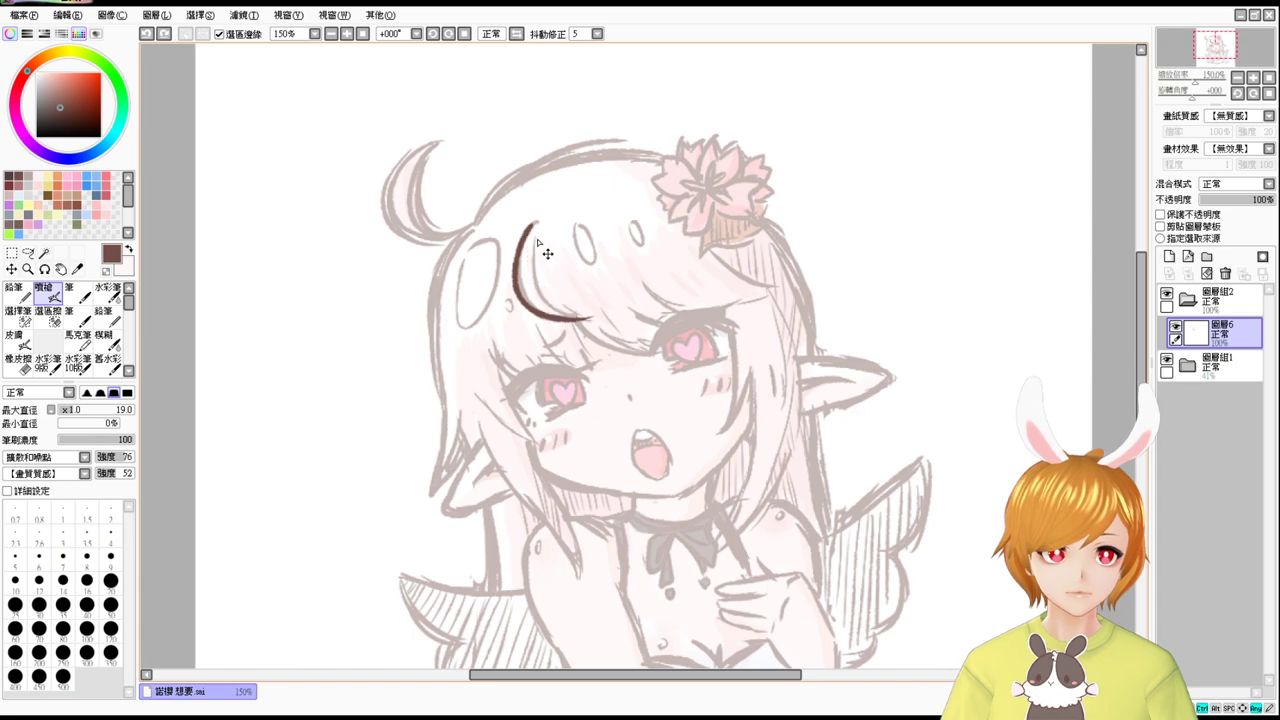
{"action": "left_click_drag", "start_coordinate": [530, 229], "coordinate": [588, 318]}
{"action": "key", "text": "ctrl+z"}
{"action": "left_click_drag", "start_coordinate": [532, 229], "coordinate": [590, 318]}
{"action": "key", "text": "ctrl+z"}
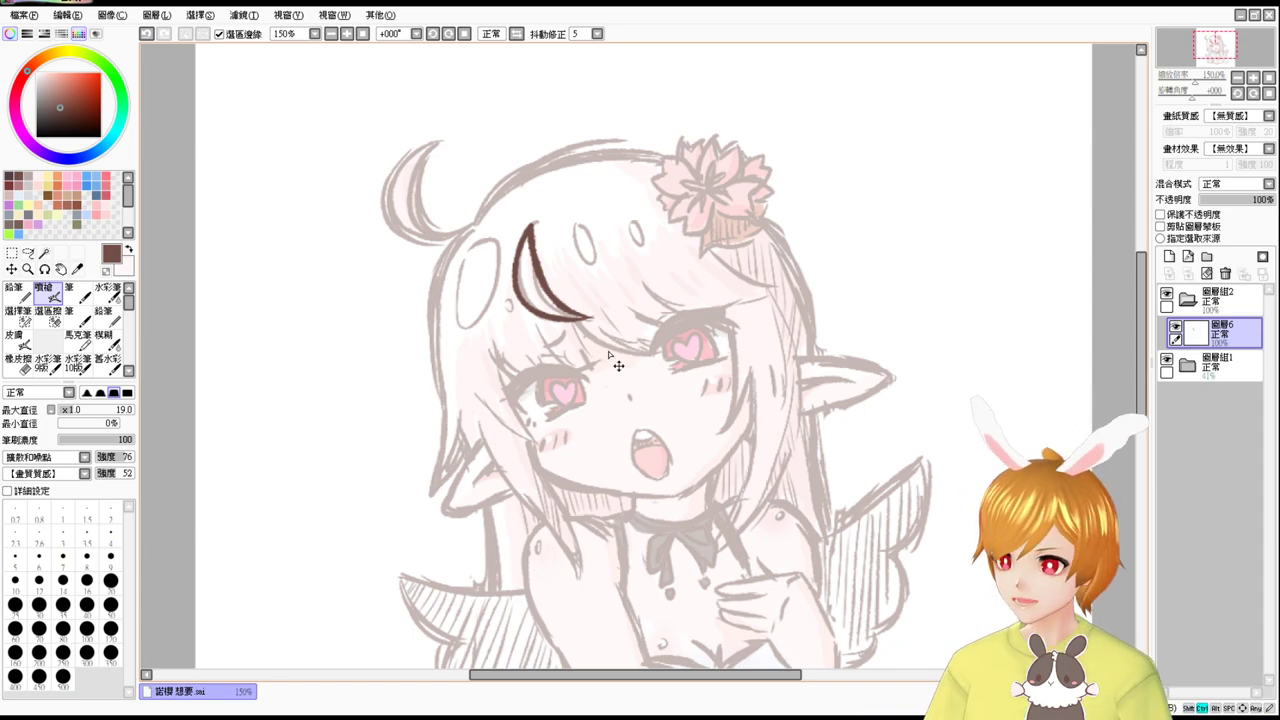
Extend the fringe line from the lock's lower tip to the eye below the flower, and add a short strand between the eyes.
{"action": "scroll", "coordinate": [608, 355], "scroll_direction": "up", "scroll_amount": 1}
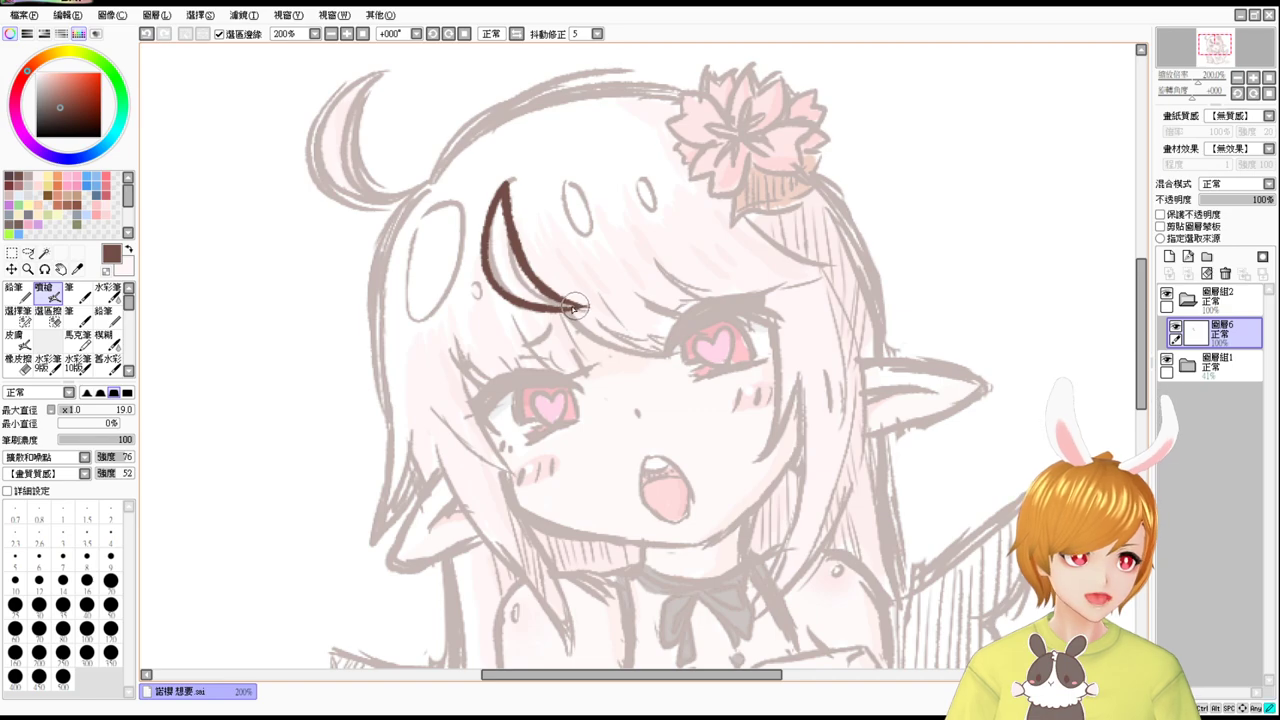
{"action": "left_click_drag", "start_coordinate": [598, 352], "coordinate": [583, 300]}
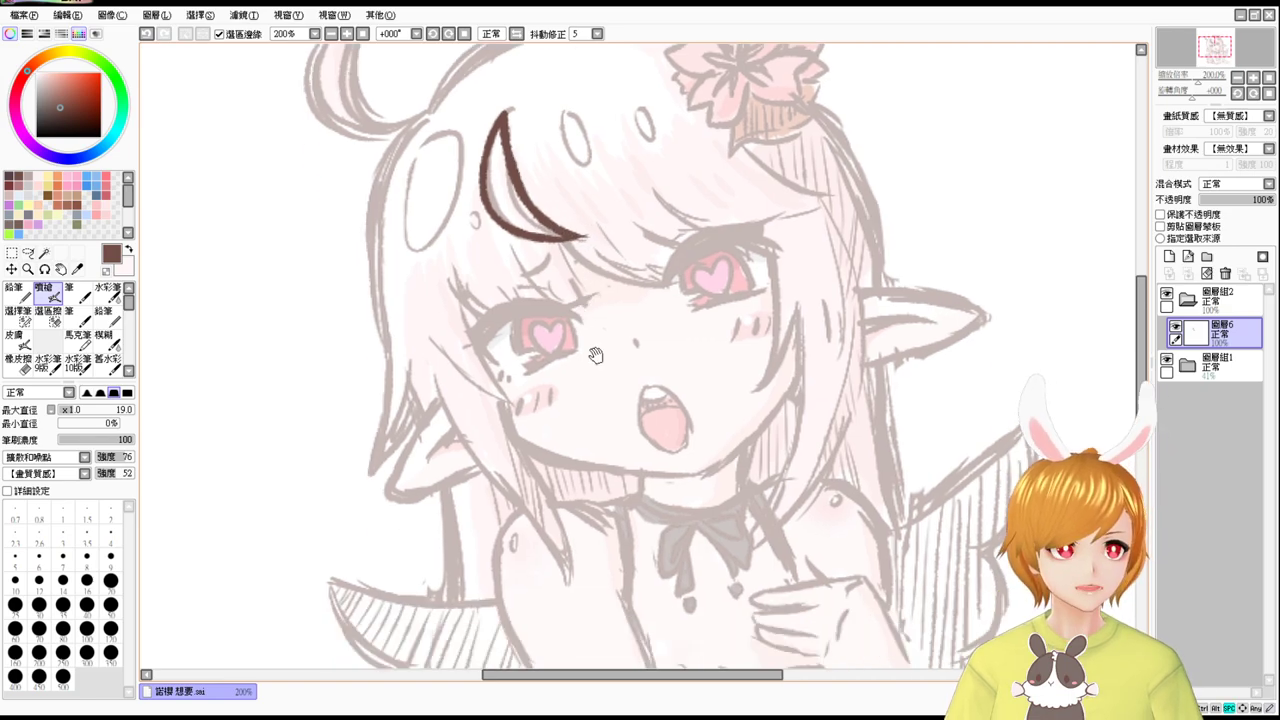
{"action": "left_click_drag", "start_coordinate": [596, 355], "coordinate": [552, 375]}
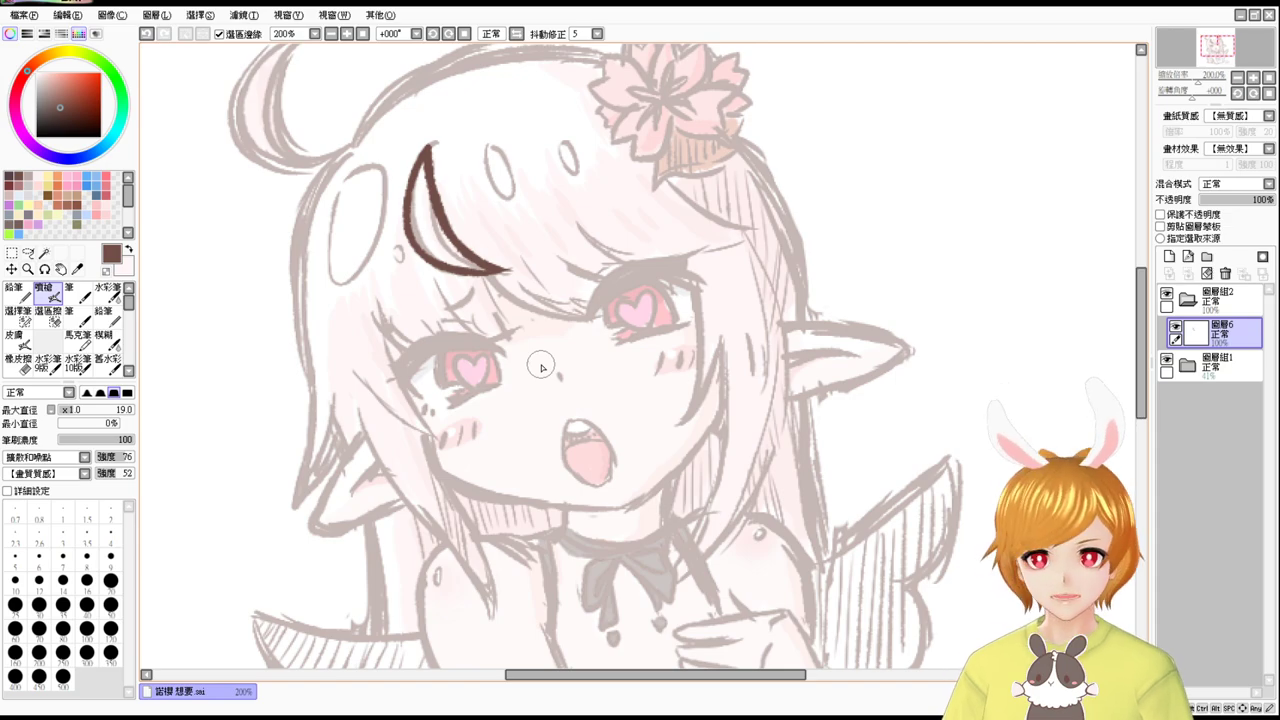
{"action": "left_click_drag", "start_coordinate": [488, 271], "coordinate": [596, 309]}
{"action": "key", "text": "ctrl+z"}
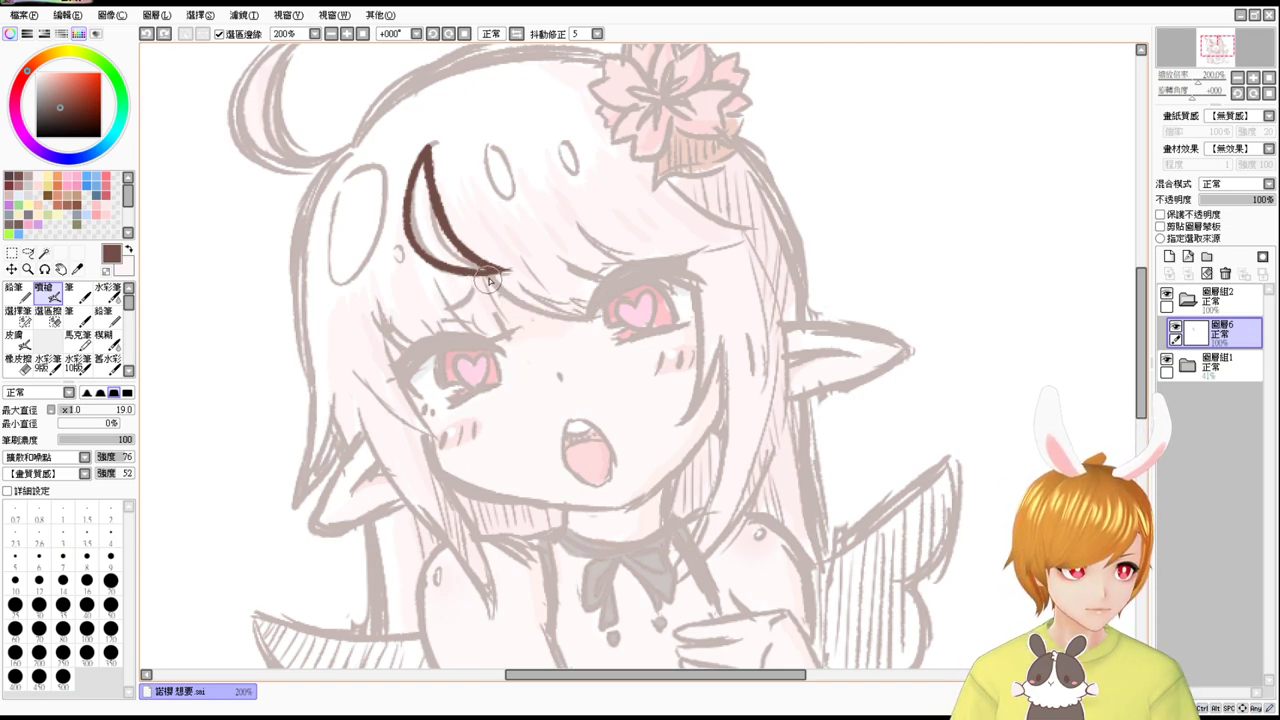
{"action": "left_click_drag", "start_coordinate": [487, 270], "coordinate": [595, 308]}
{"action": "left_click_drag", "start_coordinate": [489, 271], "coordinate": [589, 315]}
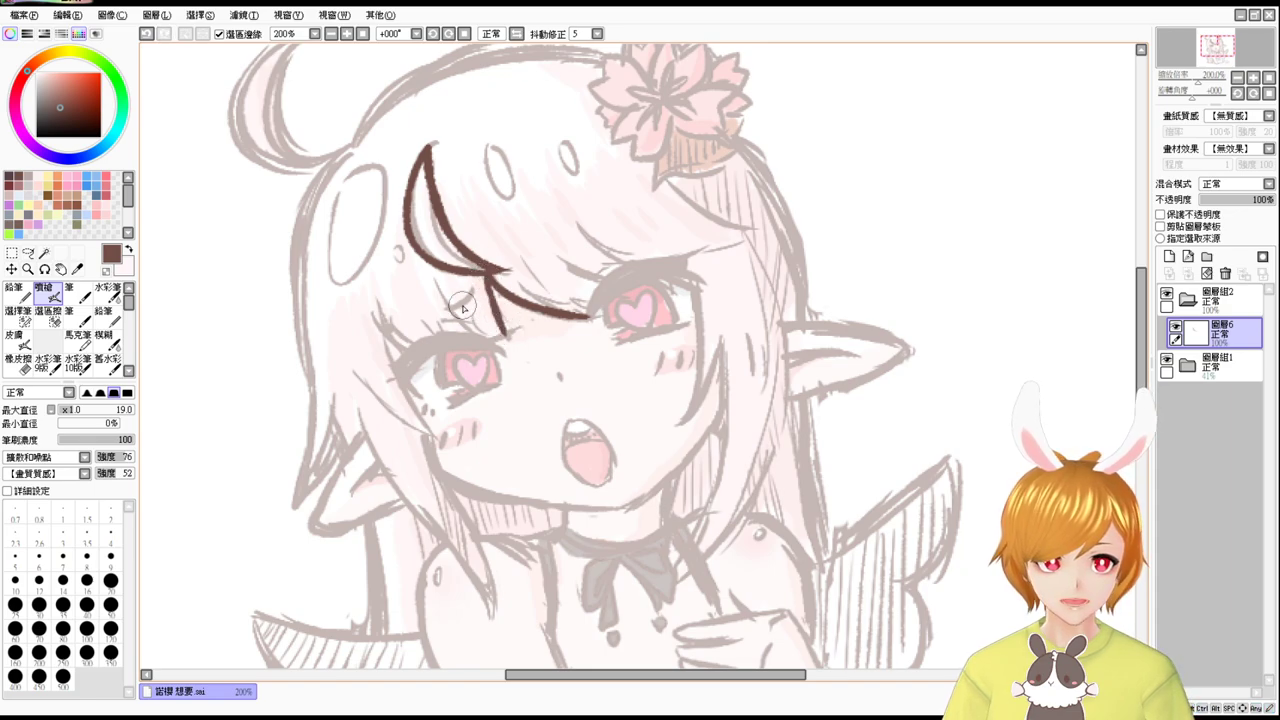
Ink the pointed side strand beside the eye opposite the flower with two lines converging near the cheek.
{"action": "mouse_move", "coordinate": [381, 312]}
{"action": "left_mouse_down"}
{"action": "mouse_move", "coordinate": [403, 386]}
{"action": "mouse_move", "coordinate": [413, 382]}
{"action": "mouse_move", "coordinate": [377, 308]}
{"action": "mouse_move", "coordinate": [433, 418]}
{"action": "left_mouse_up"}
{"action": "key", "text": "ctrl+z"}
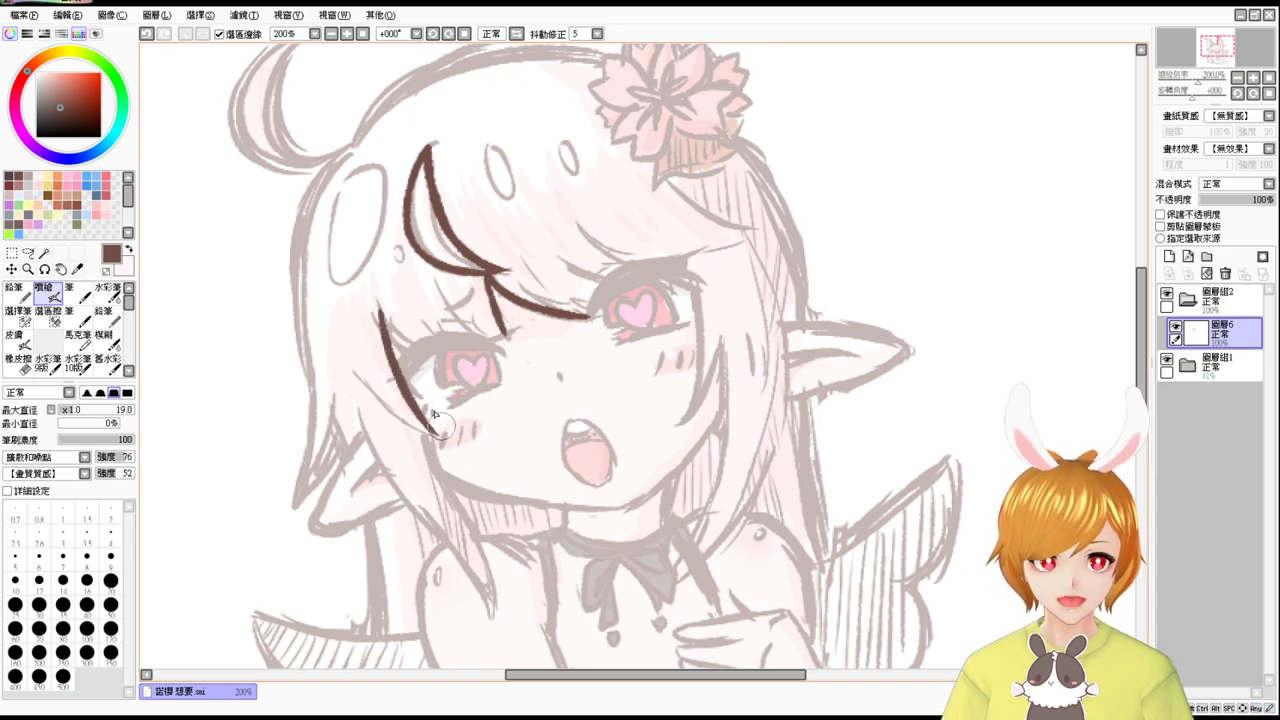
{"action": "left_click_drag", "start_coordinate": [398, 416], "coordinate": [440, 435]}
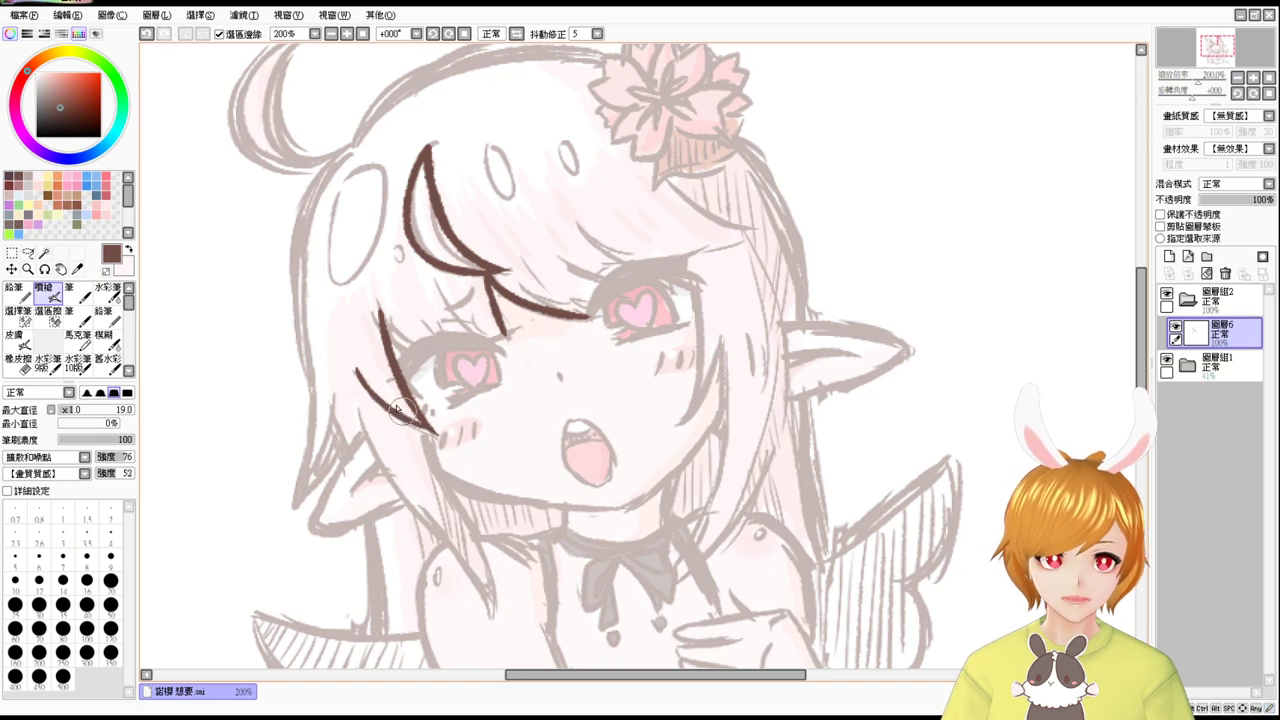
{"action": "key", "text": "ctrl+z"}
{"action": "left_click_drag", "start_coordinate": [356, 374], "coordinate": [441, 435]}
{"action": "key", "text": "e"}
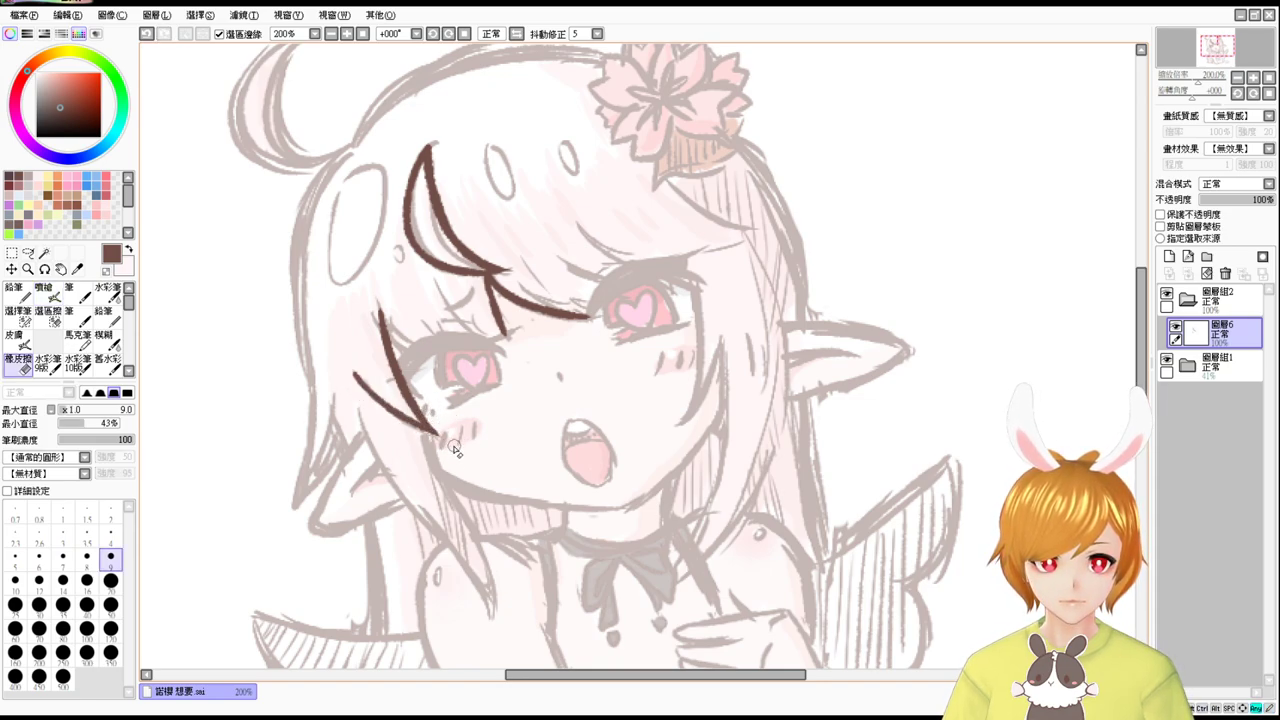
{"action": "key", "text": "v"}
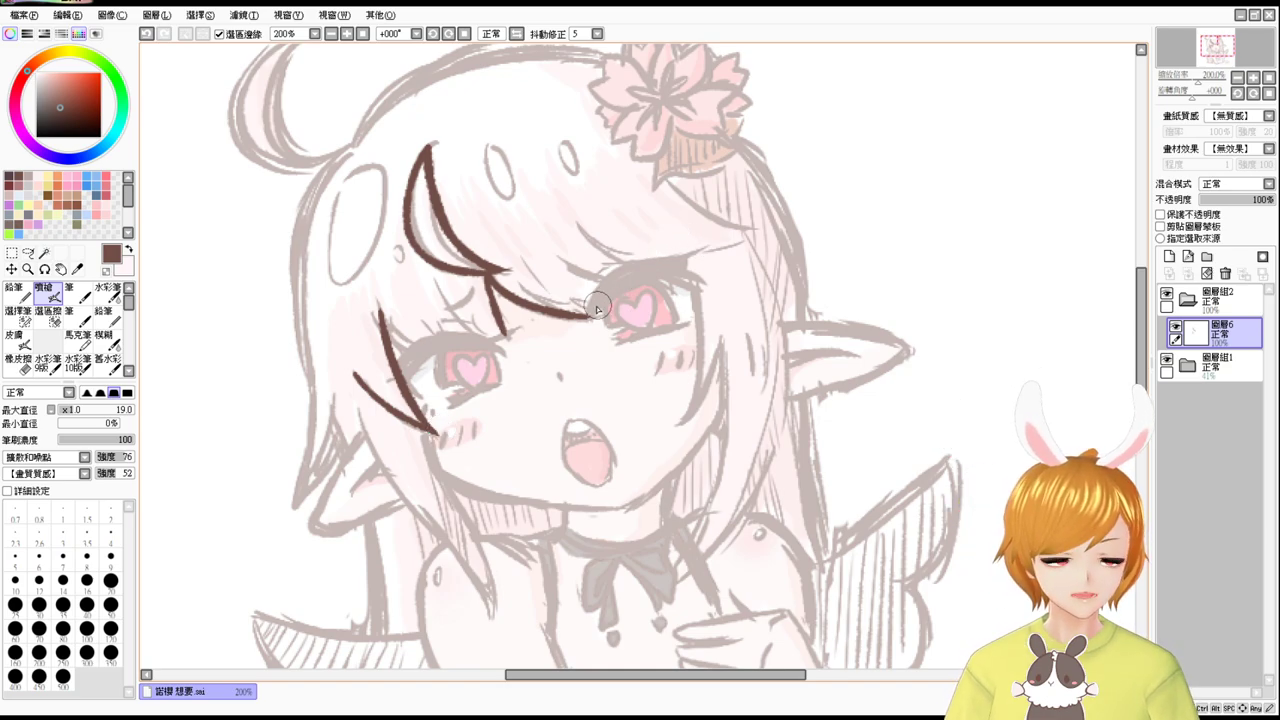
Draw the arched upper lash line of the eye below the flower, starting at the end of the fringe line.
{"action": "mouse_move", "coordinate": [592, 313]}
{"action": "left_mouse_down"}
{"action": "mouse_move", "coordinate": [628, 271]}
{"action": "mouse_move", "coordinate": [682, 281]}
{"action": "mouse_move", "coordinate": [613, 282]}
{"action": "mouse_move", "coordinate": [679, 285]}
{"action": "mouse_move", "coordinate": [682, 269]}
{"action": "mouse_move", "coordinate": [675, 283]}
{"action": "mouse_move", "coordinate": [598, 290]}
{"action": "mouse_move", "coordinate": [697, 272]}
{"action": "left_mouse_up"}
{"action": "key", "text": "ctrl+z"}
{"action": "key", "text": "ctrl+z"}
{"action": "key", "text": "ctrl+z"}
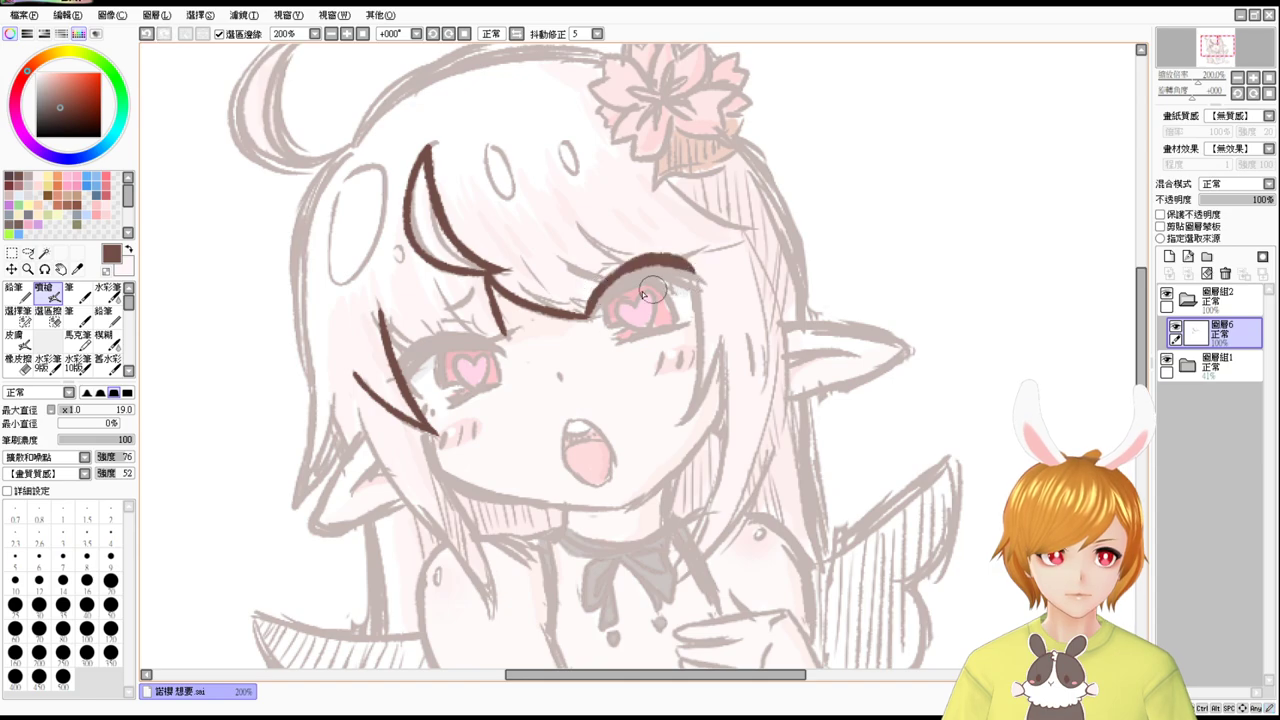
{"action": "key", "text": "ctrl+z"}
{"action": "left_click_drag", "start_coordinate": [592, 313], "coordinate": [699, 273]}
{"action": "left_click_drag", "start_coordinate": [594, 309], "coordinate": [673, 268]}
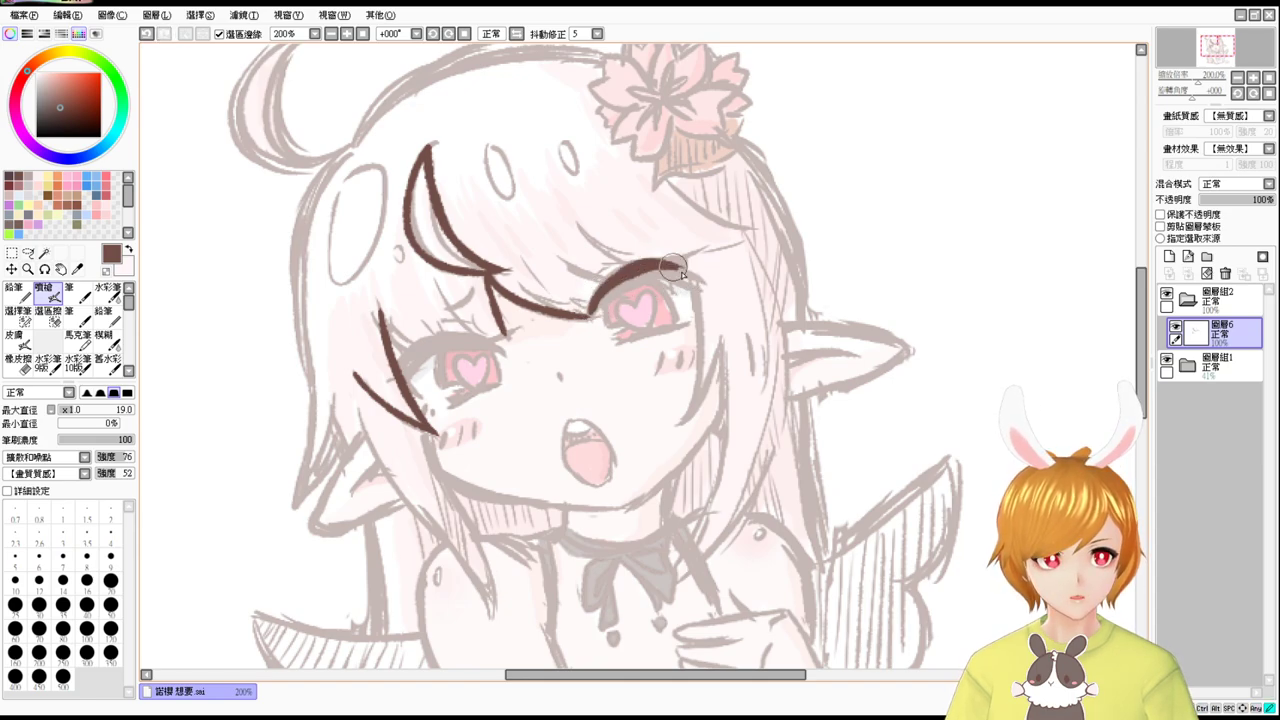
Thicken the upper lash of the eye below the flower and add its winged tip and outer corner stroke.
{"action": "mouse_move", "coordinate": [599, 310]}
{"action": "left_mouse_down"}
{"action": "mouse_move", "coordinate": [643, 278]}
{"action": "mouse_move", "coordinate": [689, 280]}
{"action": "left_mouse_up"}
{"action": "key", "text": "ctrl+z"}
{"action": "mouse_move", "coordinate": [604, 299]}
{"action": "left_mouse_down"}
{"action": "mouse_move", "coordinate": [693, 276]}
{"action": "mouse_move", "coordinate": [635, 270]}
{"action": "mouse_move", "coordinate": [690, 273]}
{"action": "mouse_move", "coordinate": [645, 271]}
{"action": "mouse_move", "coordinate": [693, 252]}
{"action": "mouse_move", "coordinate": [634, 270]}
{"action": "mouse_move", "coordinate": [687, 245]}
{"action": "left_mouse_up"}
{"action": "key", "text": "ctrl+z"}
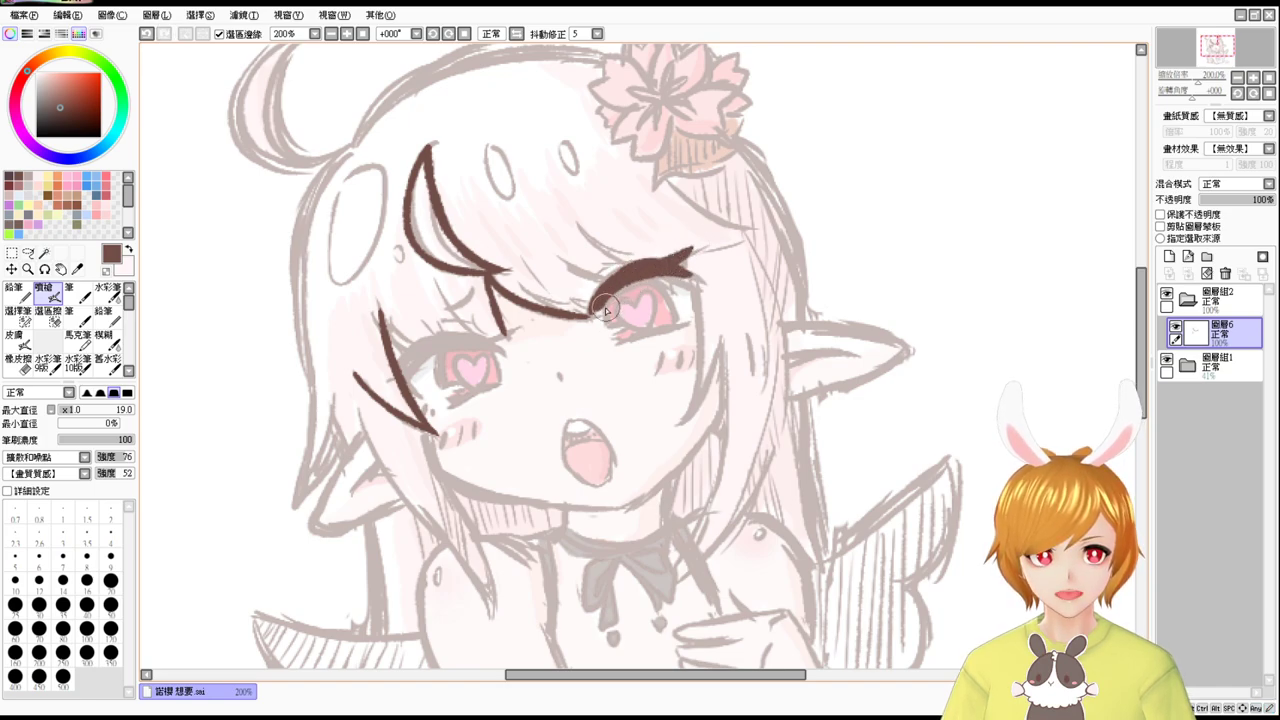
{"action": "left_click_drag", "start_coordinate": [646, 275], "coordinate": [700, 288]}
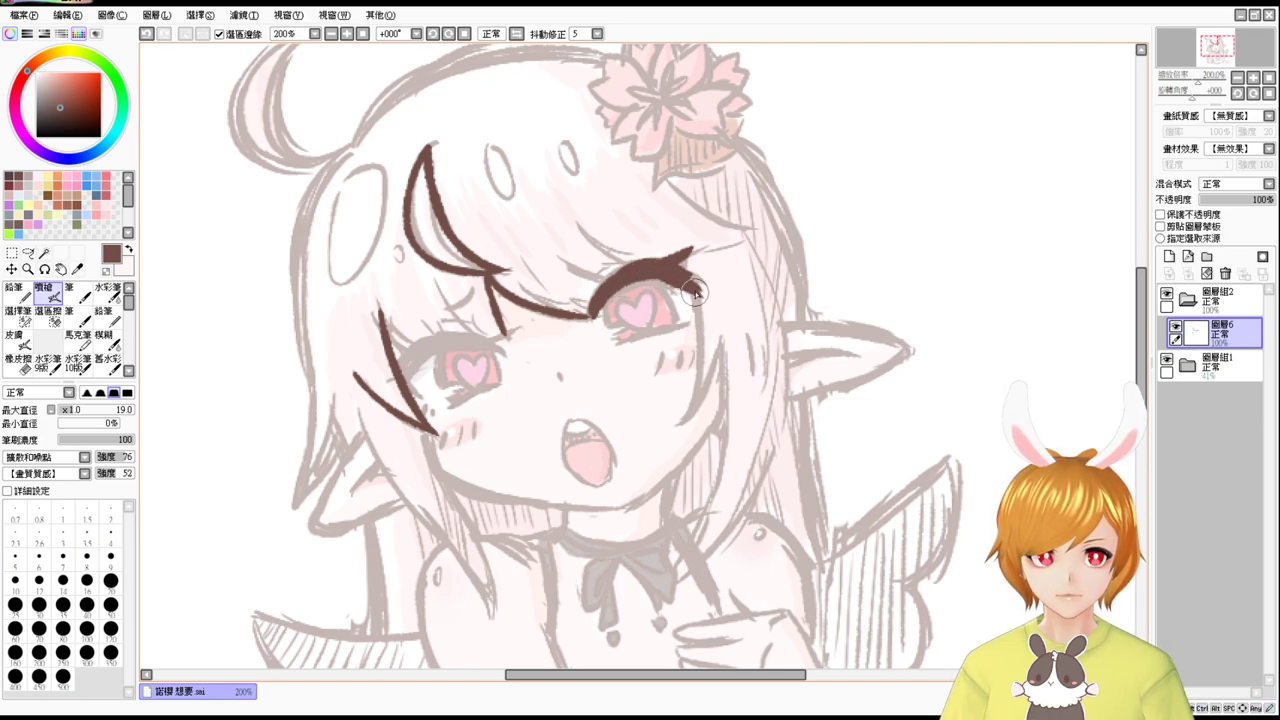
Draw and thicken the upper lash line of the other eye, from the side strand toward the nose.
{"action": "left_click_drag", "start_coordinate": [399, 366], "coordinate": [500, 347]}
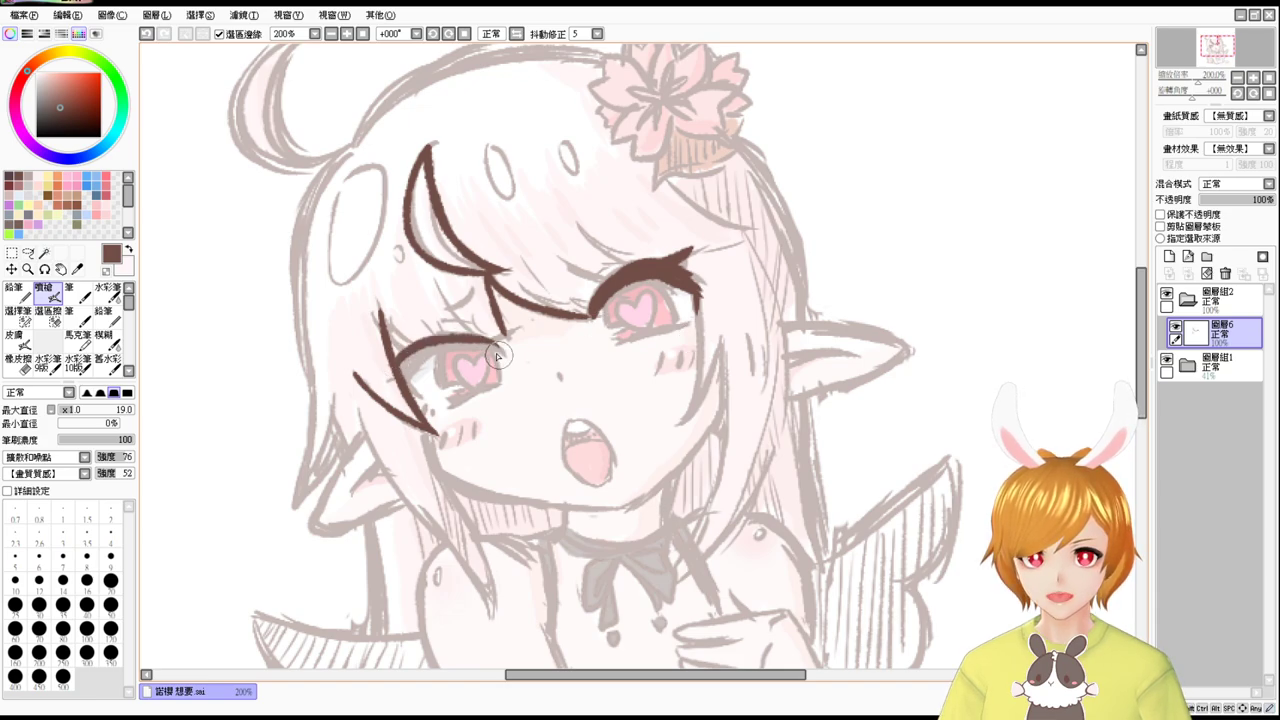
{"action": "key", "text": "ctrl+z"}
{"action": "left_click_drag", "start_coordinate": [399, 367], "coordinate": [499, 347]}
{"action": "left_click_drag", "start_coordinate": [402, 374], "coordinate": [494, 351]}
{"action": "key", "text": "ctrl+z"}
{"action": "mouse_move", "coordinate": [402, 374]}
{"action": "left_mouse_down"}
{"action": "mouse_move", "coordinate": [447, 338]}
{"action": "mouse_move", "coordinate": [476, 349]}
{"action": "mouse_move", "coordinate": [401, 373]}
{"action": "mouse_move", "coordinate": [465, 337]}
{"action": "mouse_move", "coordinate": [485, 340]}
{"action": "mouse_move", "coordinate": [440, 344]}
{"action": "mouse_move", "coordinate": [507, 354]}
{"action": "left_mouse_up"}
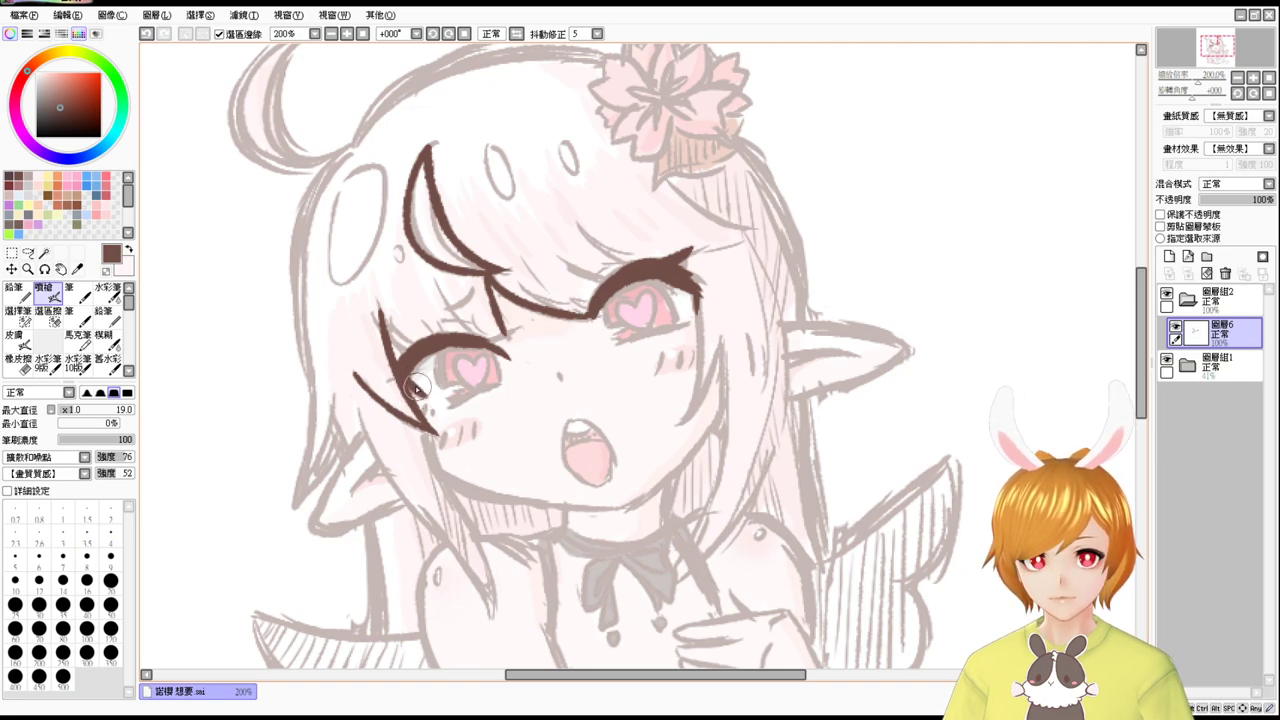
Ink the short outer lash marks and the curved lower lash line of the eye opposite the flower.
{"action": "left_click_drag", "start_coordinate": [422, 398], "coordinate": [430, 411]}
{"action": "left_click_drag", "start_coordinate": [434, 408], "coordinate": [514, 383]}
{"action": "key", "text": "ctrl+z"}
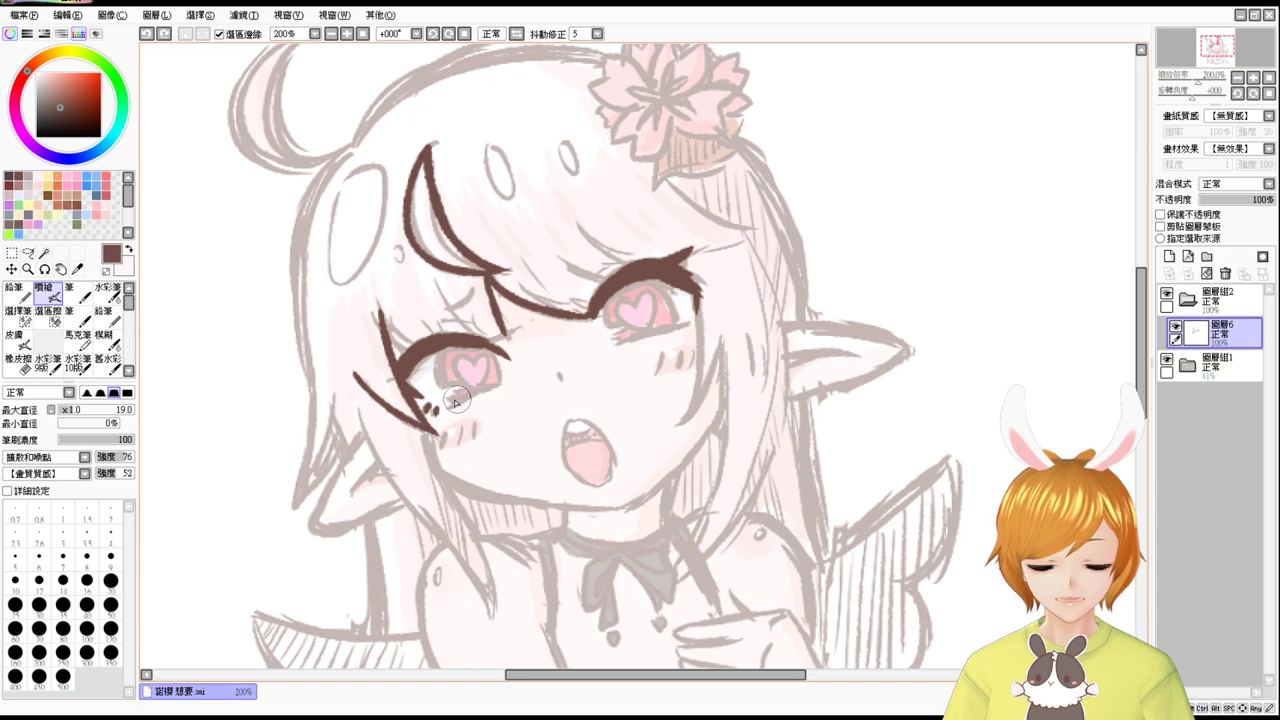
{"action": "left_click_drag", "start_coordinate": [447, 406], "coordinate": [508, 382]}
{"action": "key", "text": "ctrl+z"}
{"action": "key", "text": "ctrl+z"}
{"action": "key", "text": "ctrl+z"}
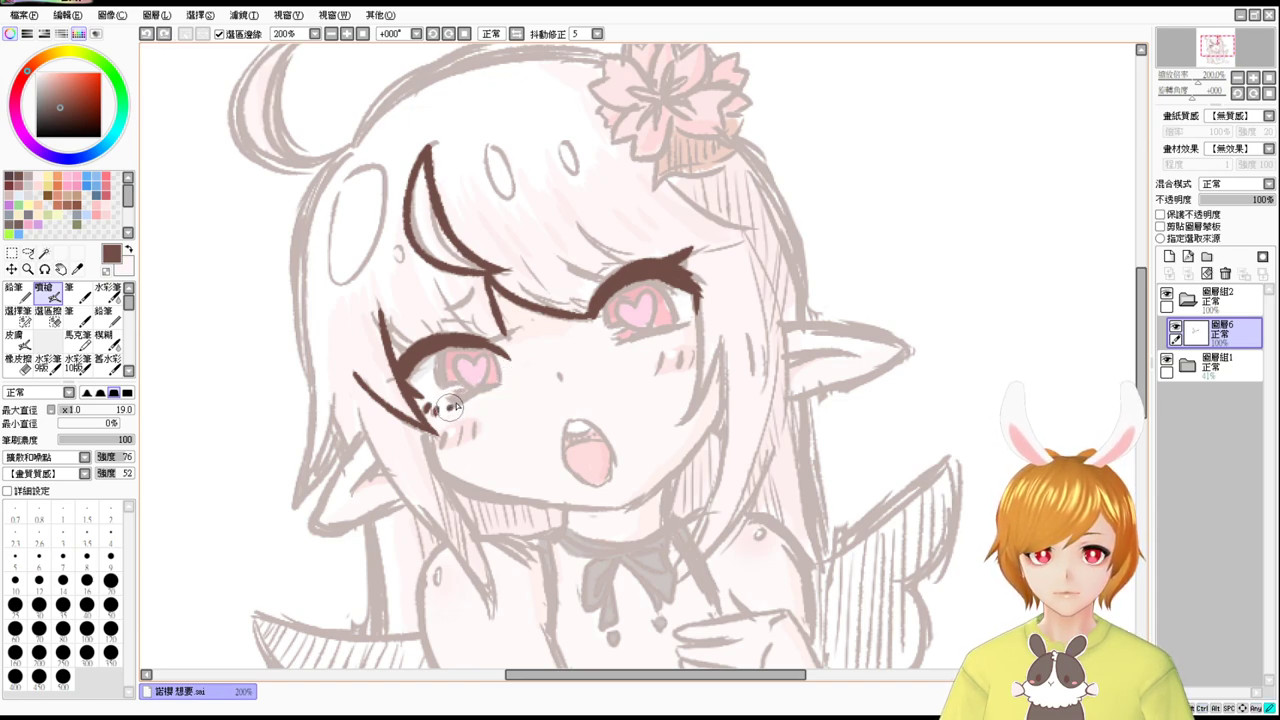
{"action": "left_click_drag", "start_coordinate": [440, 410], "coordinate": [512, 384]}
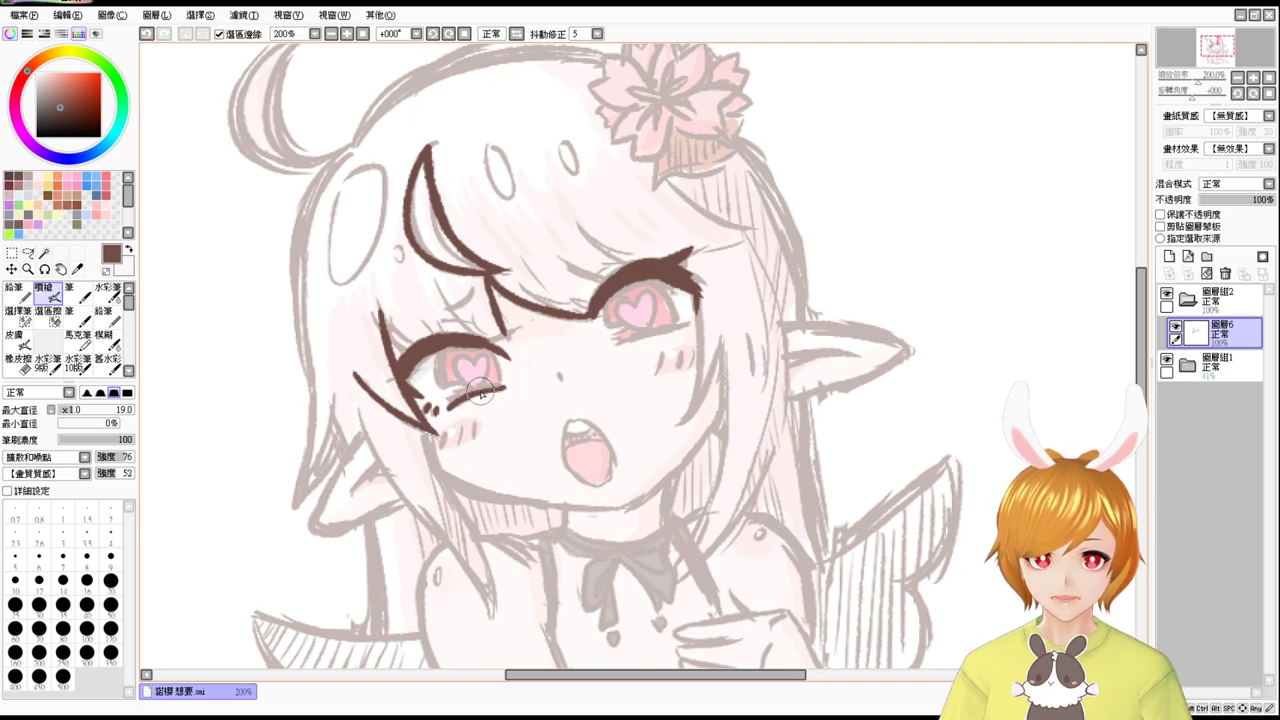
{"action": "key", "text": "ctrl+z"}
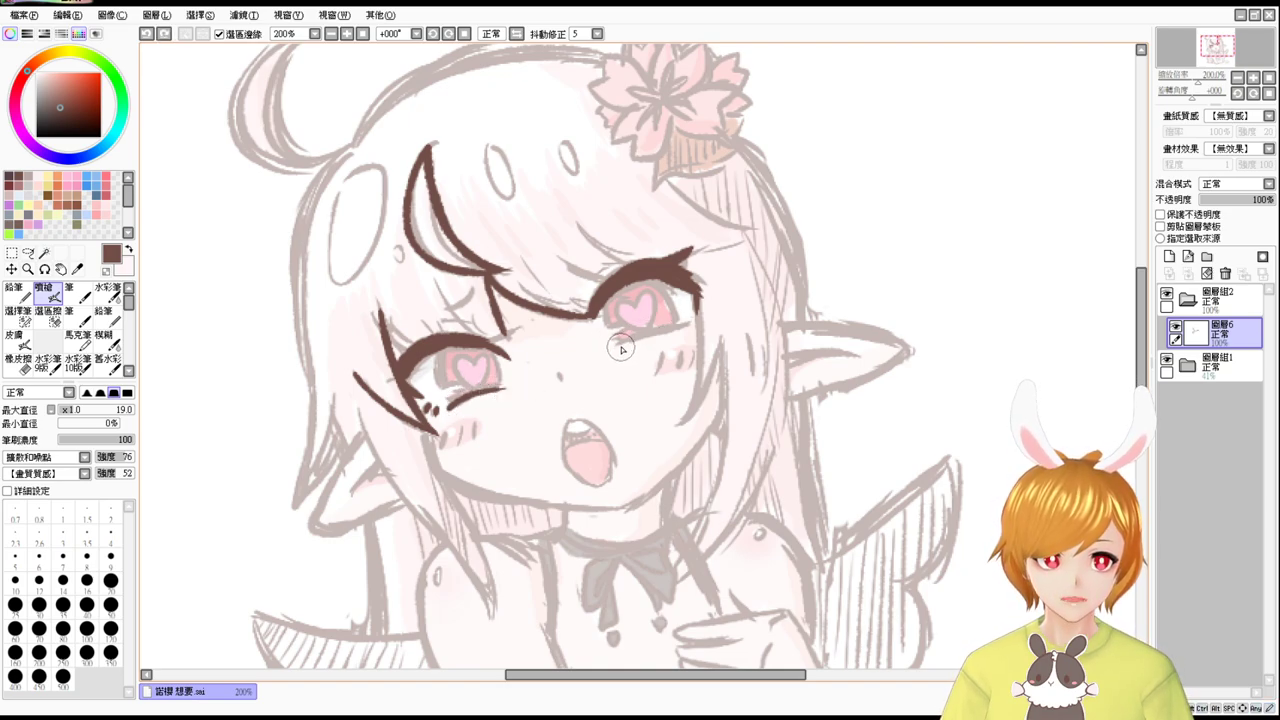
Ink the slanted lower lash line of the eye below the flower.
{"action": "left_click_drag", "start_coordinate": [621, 346], "coordinate": [706, 316]}
{"action": "key", "text": "ctrl+z"}
{"action": "left_click_drag", "start_coordinate": [618, 342], "coordinate": [706, 316]}
{"action": "key", "text": "ctrl+z"}
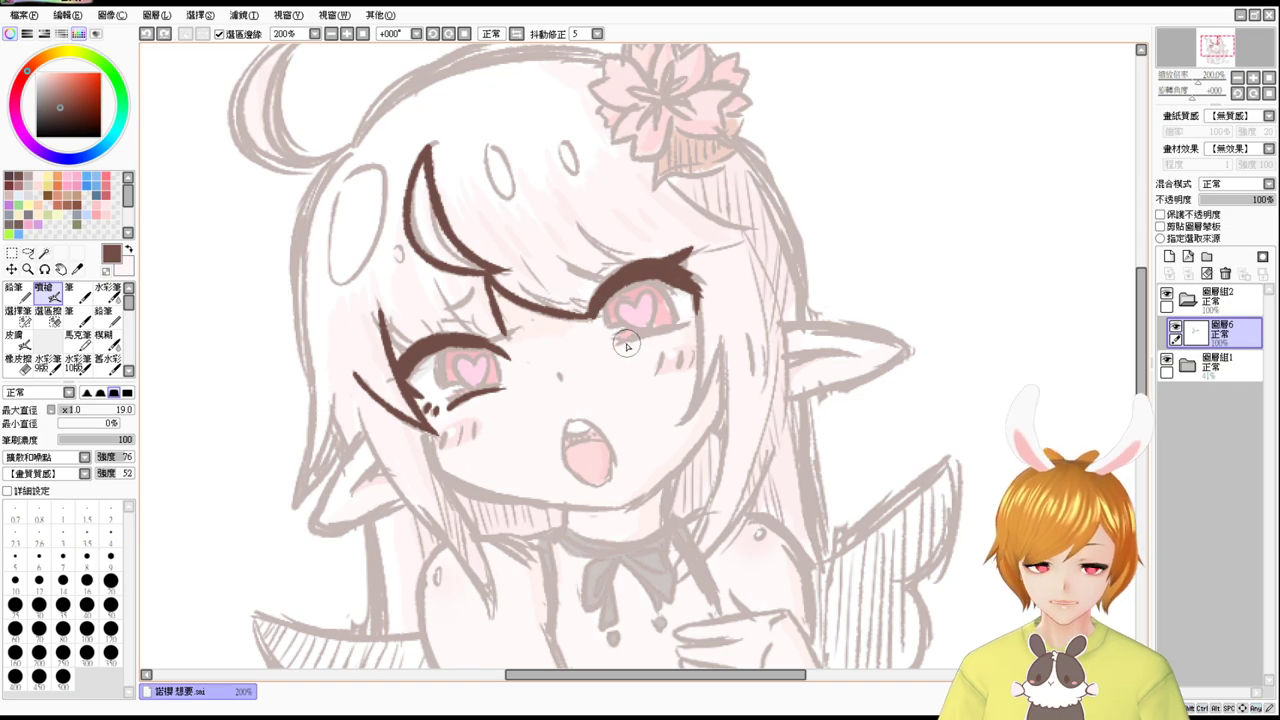
{"action": "left_click_drag", "start_coordinate": [616, 345], "coordinate": [694, 320]}
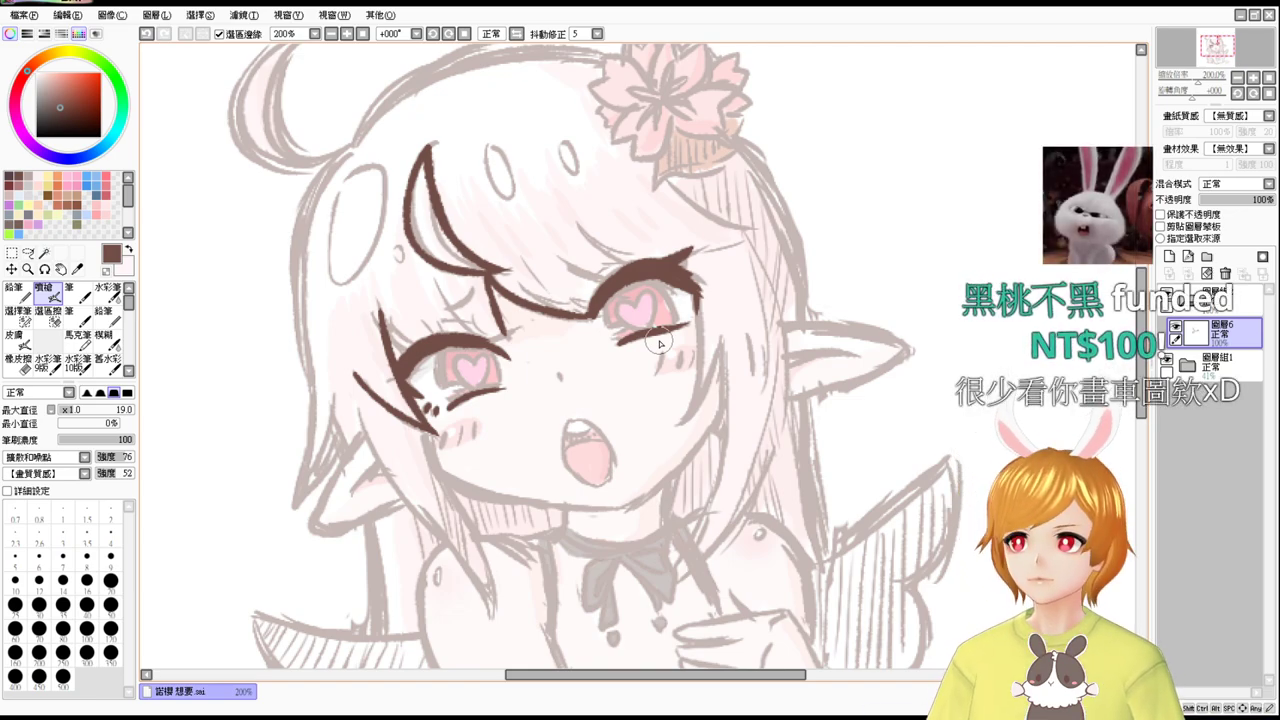
Hide both layer groups and open the finished PNG drawing of the bathing girl for viewing.
{"action": "left_click", "coordinate": [1167, 294]}
{"action": "left_click", "coordinate": [1167, 359]}
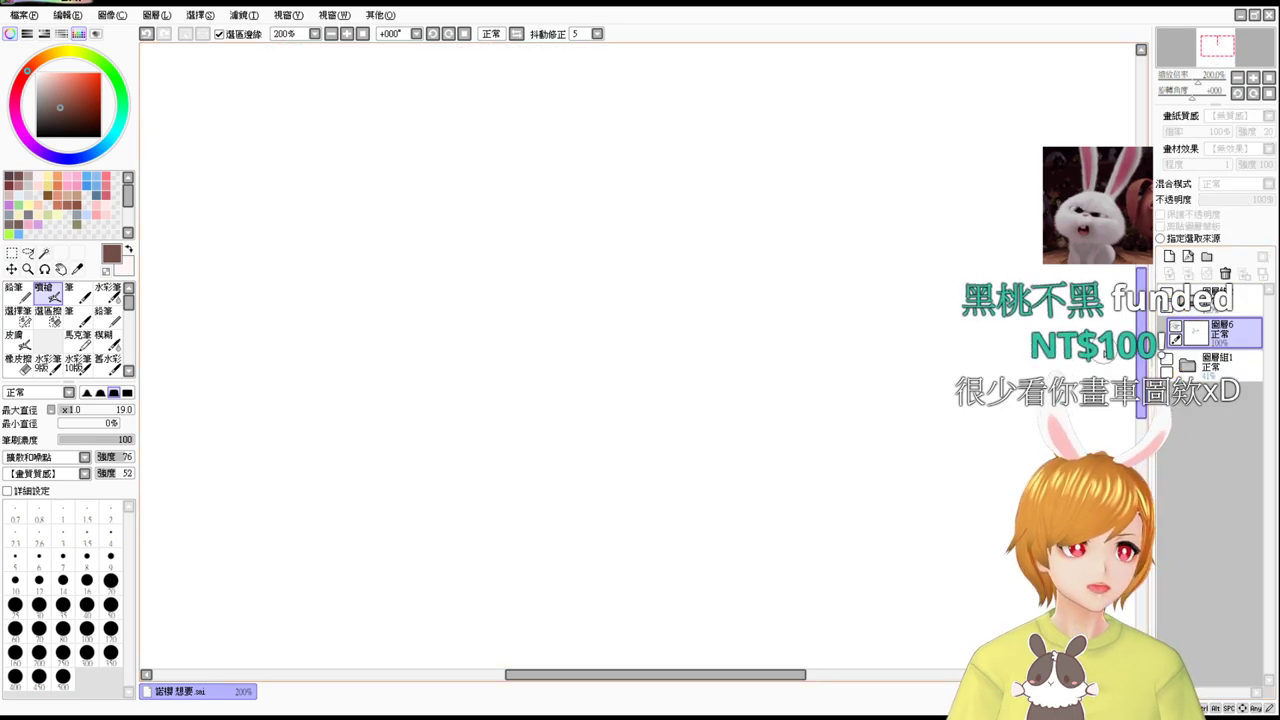
{"action": "left_click", "coordinate": [21, 15]}
{"action": "left_click", "coordinate": [41, 49]}
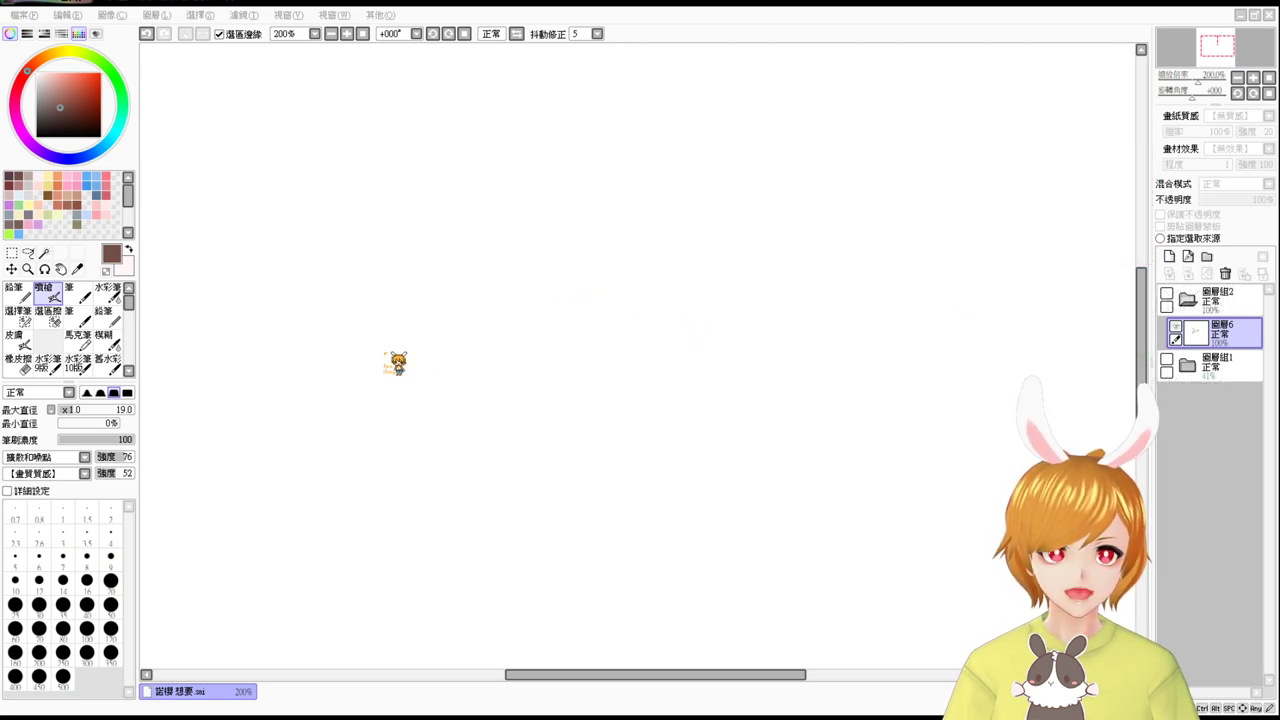
{"action": "double_click", "coordinate": [385, 353]}
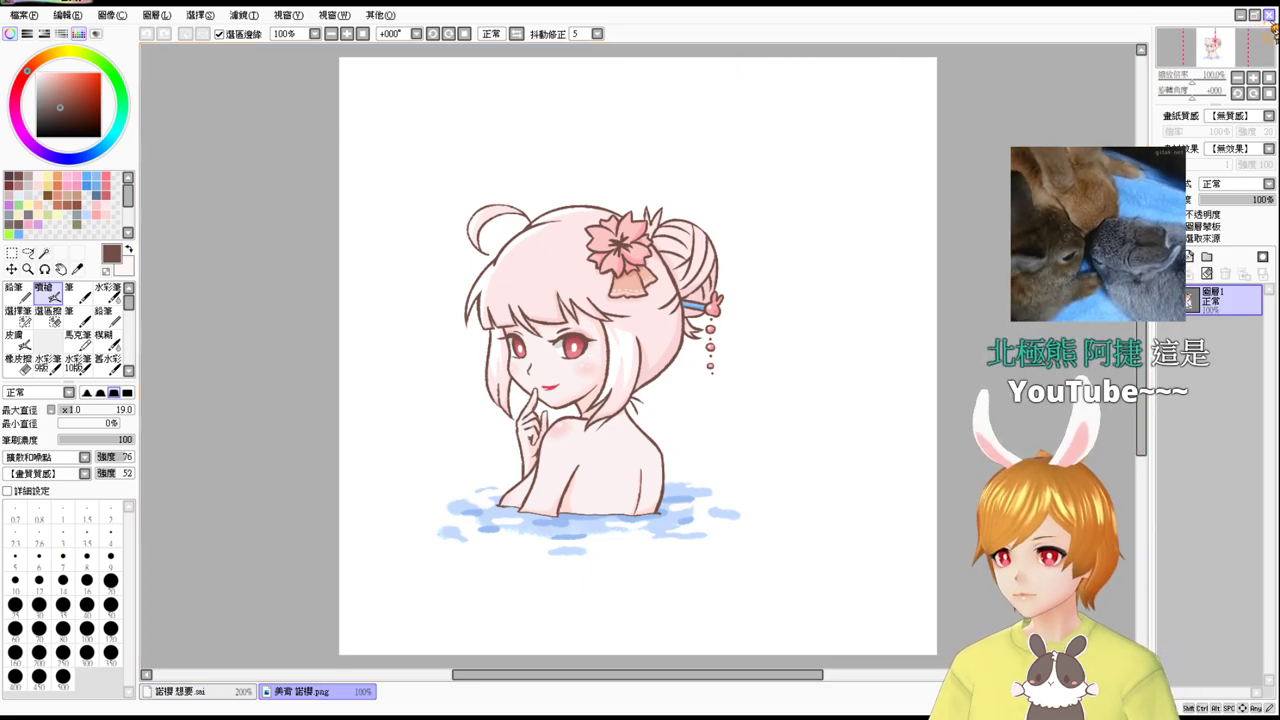
Close the bathing girl image and show both layer groups of the line art file again.
{"action": "left_click", "coordinate": [1269, 15]}
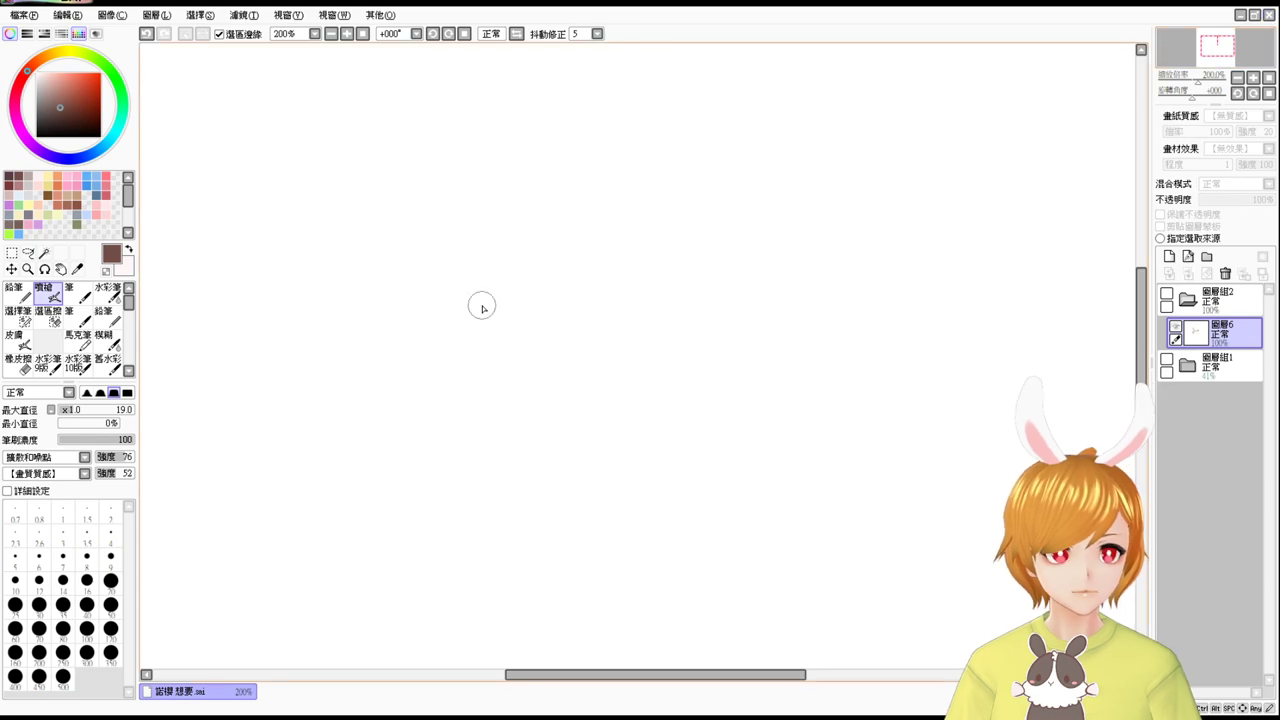
{"action": "left_click", "coordinate": [1166, 359]}
{"action": "left_click", "coordinate": [1166, 292]}
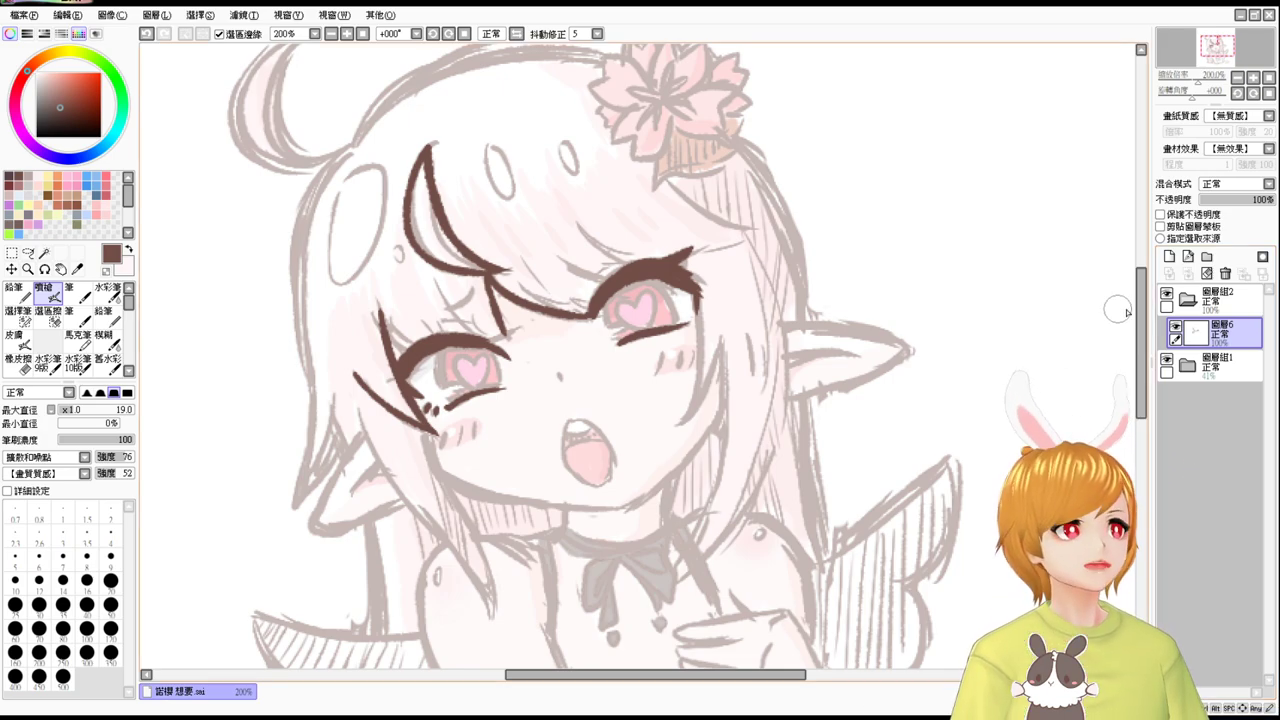
Add short pointed lashes at the outer corners of both eyes, extending from the upper lash lines.
{"action": "left_click_drag", "start_coordinate": [1144, 350], "coordinate": [1144, 345]}
{"action": "scroll", "coordinate": [1157, 352], "scroll_direction": "down", "scroll_amount": 2}
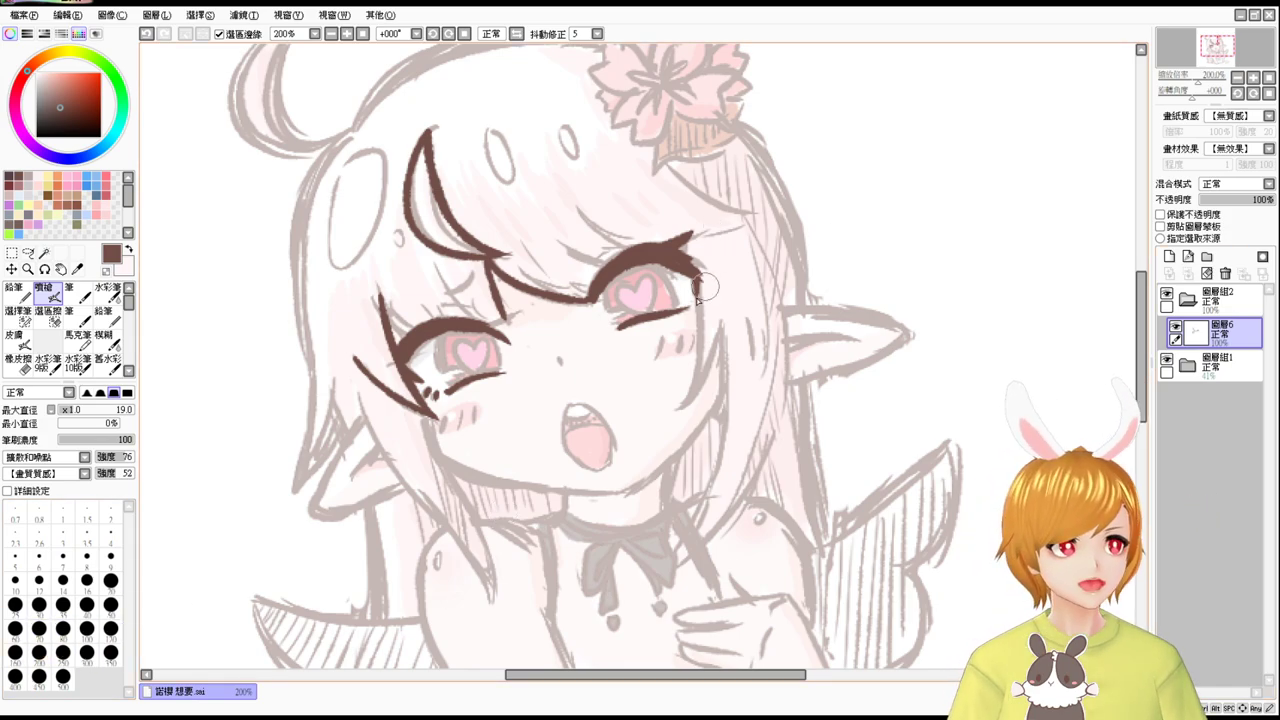
{"action": "key", "text": "ctrl+z"}
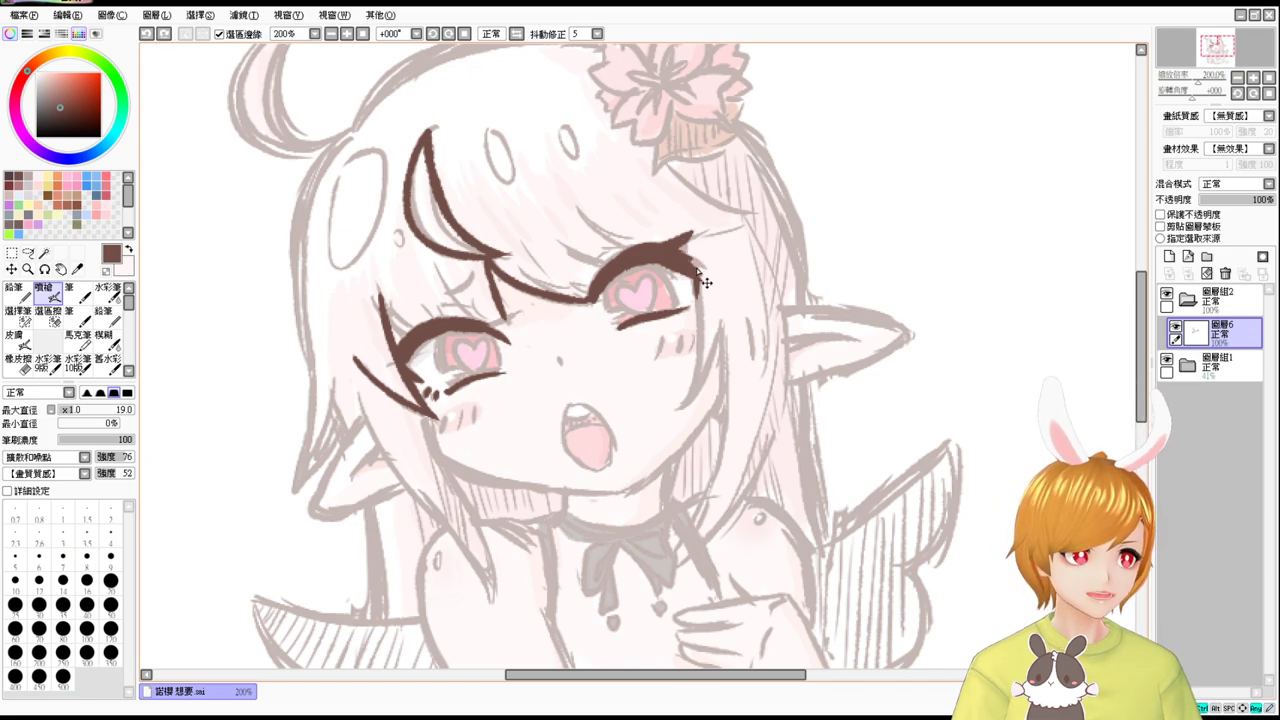
{"action": "key", "text": "ctrl+z"}
{"action": "left_click_drag", "start_coordinate": [681, 258], "coordinate": [711, 272]}
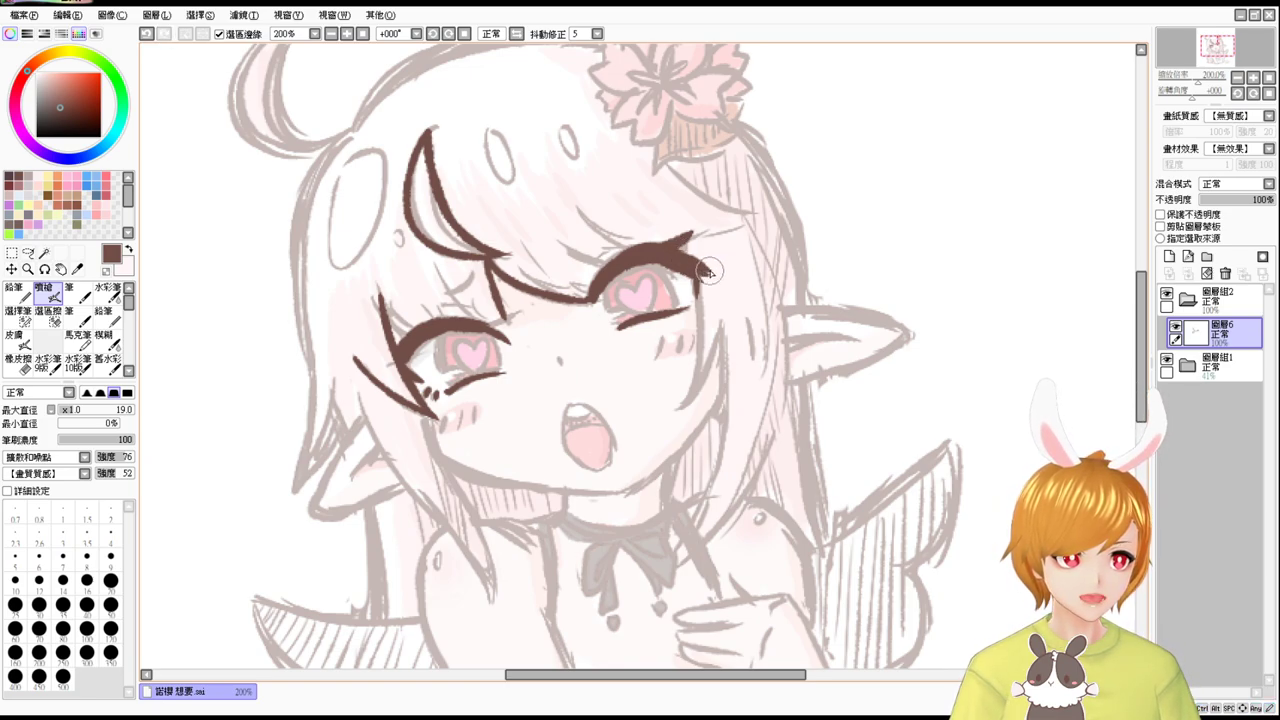
{"action": "key", "text": "ctrl+z"}
{"action": "left_click_drag", "start_coordinate": [399, 354], "coordinate": [378, 358]}
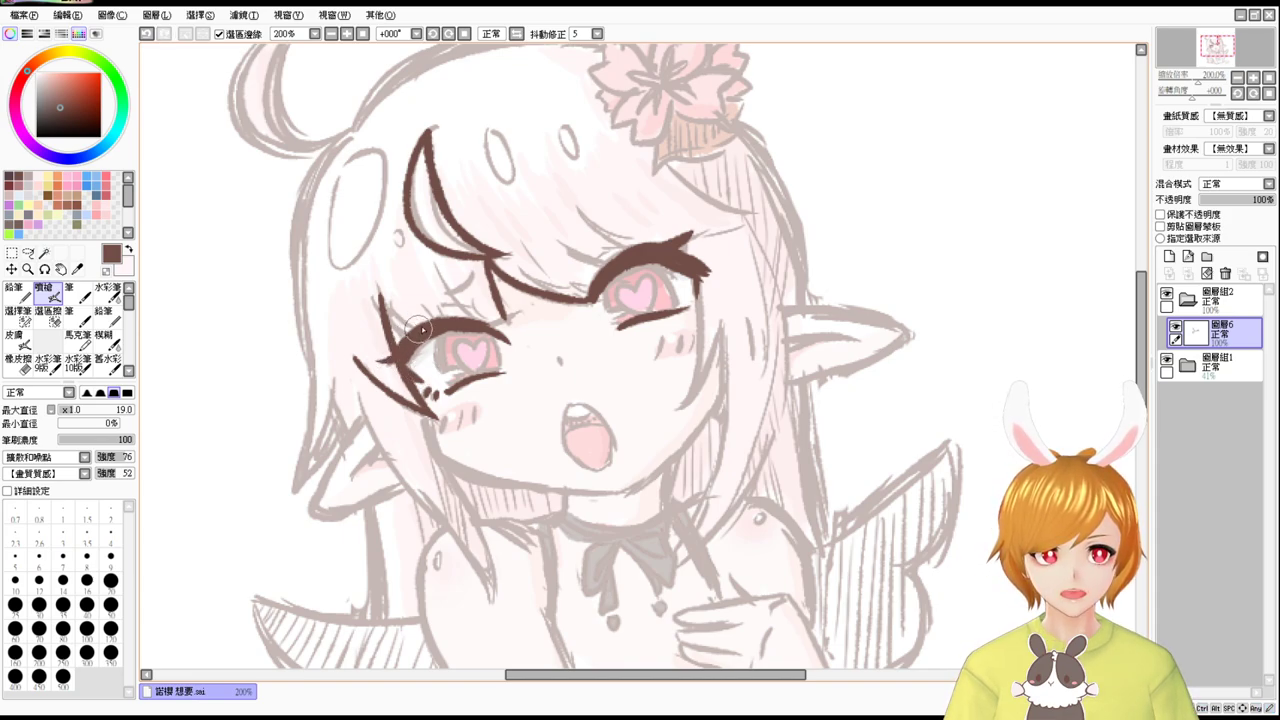
{"action": "left_click_drag", "start_coordinate": [684, 255], "coordinate": [715, 238]}
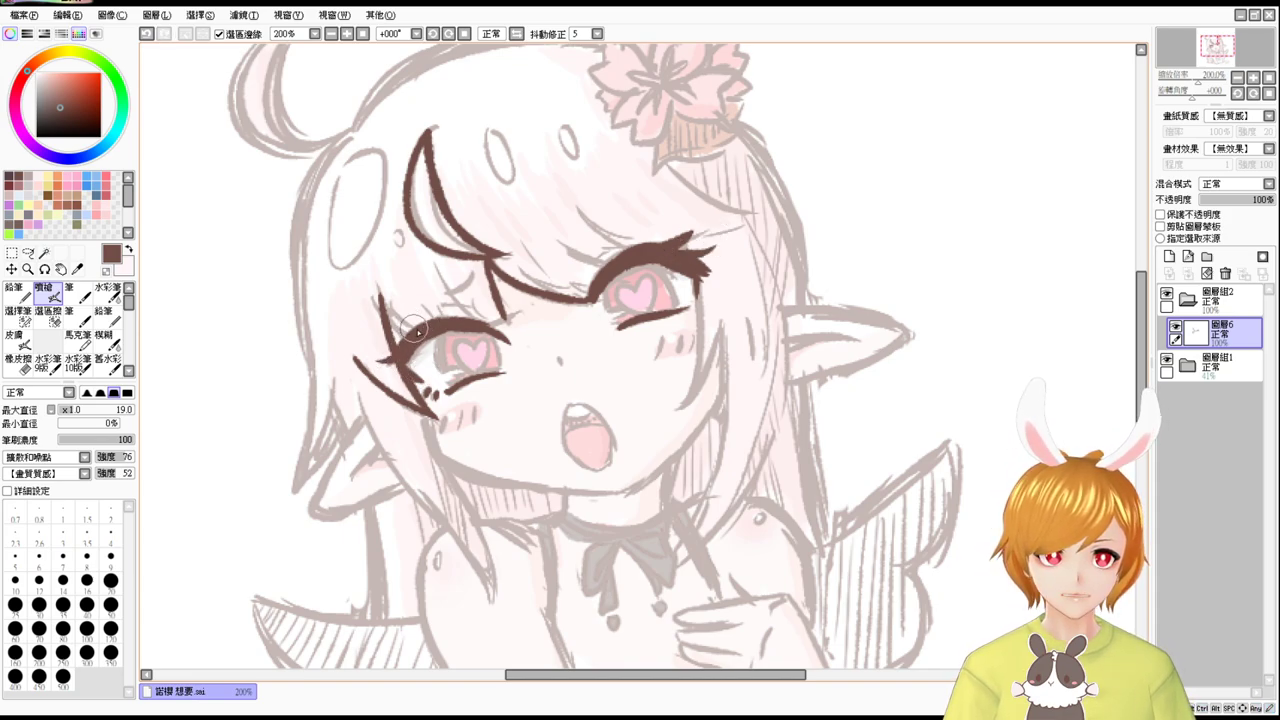
{"action": "left_click_drag", "start_coordinate": [416, 331], "coordinate": [380, 333]}
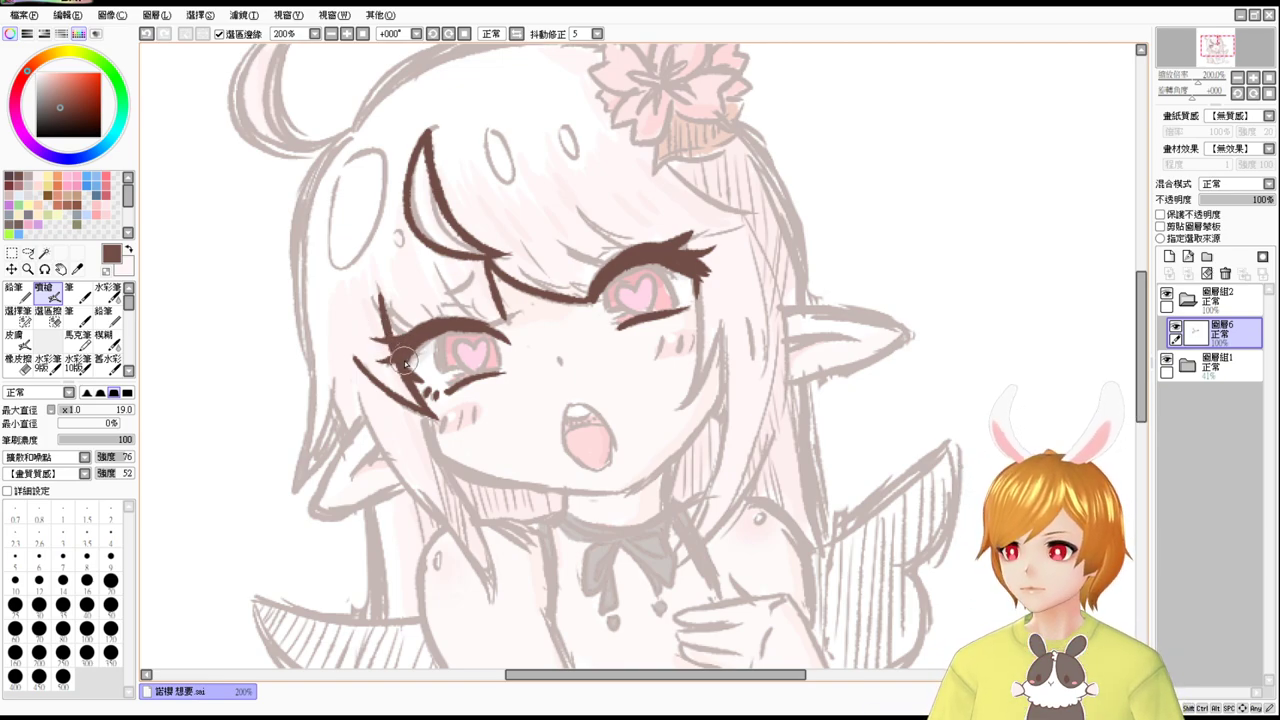
Ink a short curved fringe line slanting down toward the upper lash of the eye opposite the flower.
{"action": "mouse_move", "coordinate": [620, 445]}
{"action": "left_mouse_down"}
{"action": "mouse_move", "coordinate": [621, 351]}
{"action": "mouse_move", "coordinate": [652, 465]}
{"action": "left_mouse_up"}
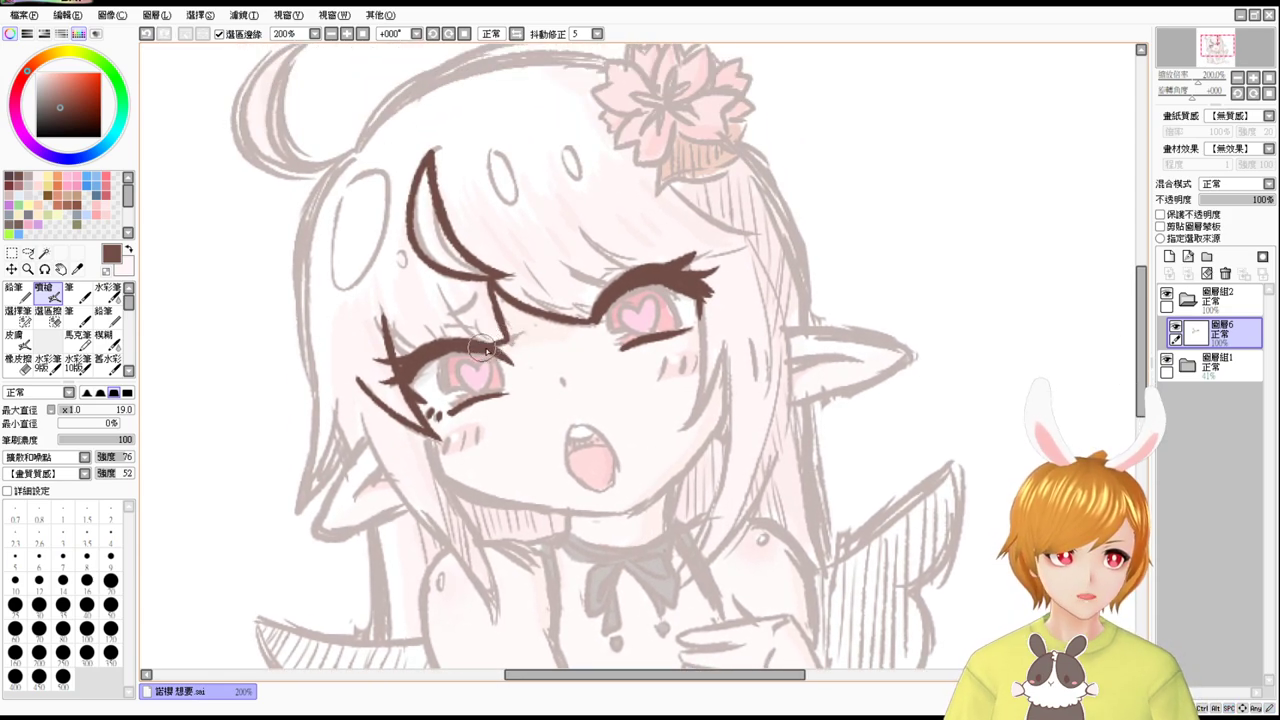
{"action": "left_click_drag", "start_coordinate": [437, 287], "coordinate": [481, 332]}
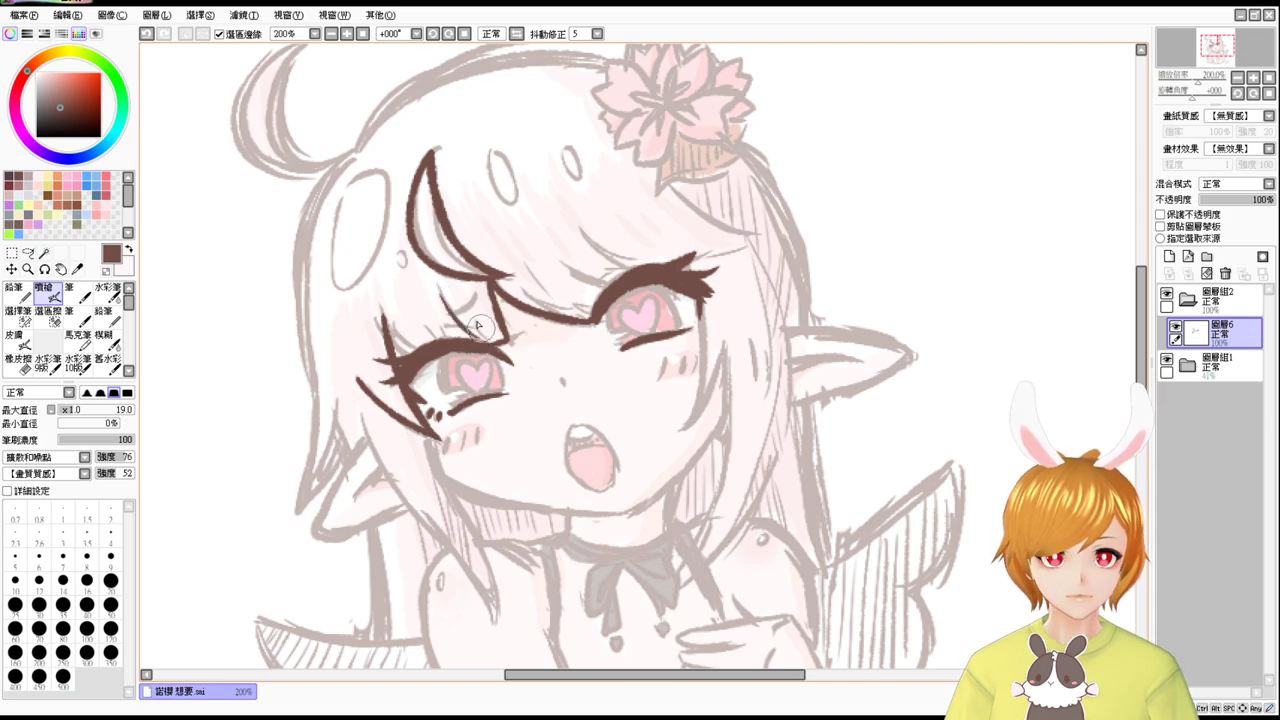
{"action": "key", "text": "ctrl+z"}
{"action": "left_click_drag", "start_coordinate": [437, 287], "coordinate": [480, 339]}
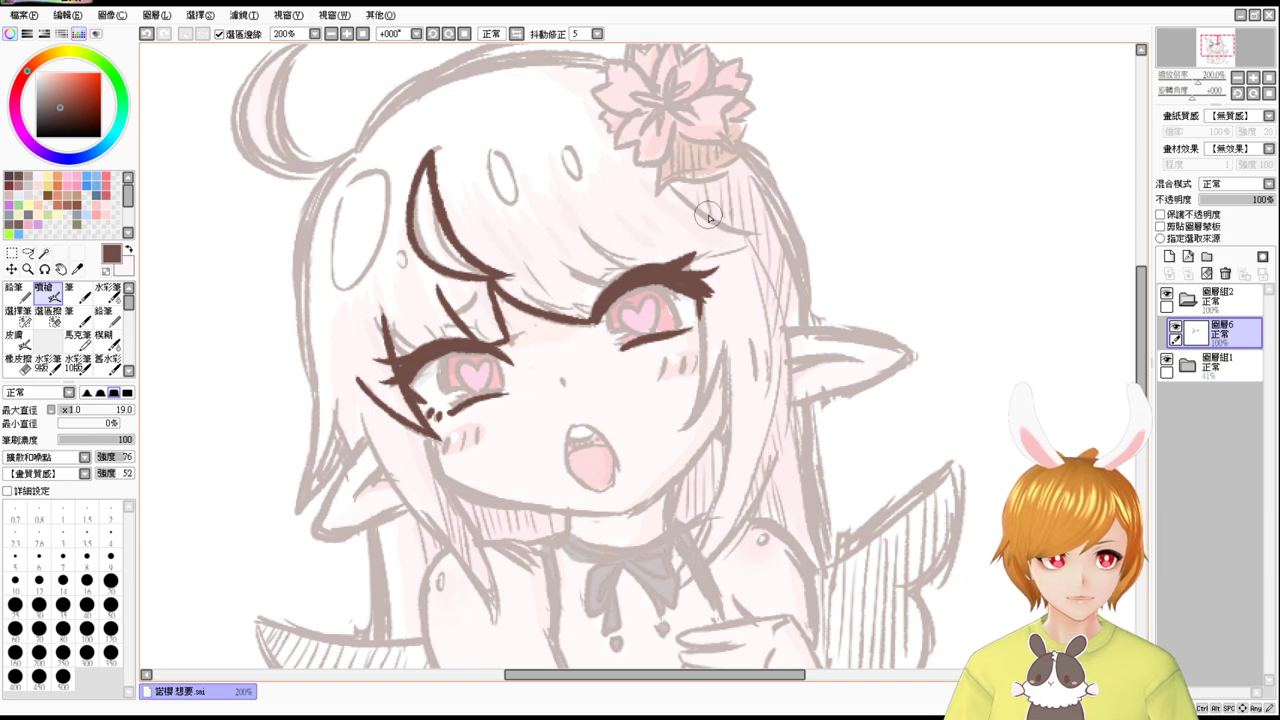
Ink the diagonal fringe edge running from just below the flower toward the side hair.
{"action": "left_click_drag", "start_coordinate": [677, 188], "coordinate": [760, 243]}
{"action": "key", "text": "ctrl+z"}
{"action": "left_click_drag", "start_coordinate": [680, 272], "coordinate": [758, 239]}
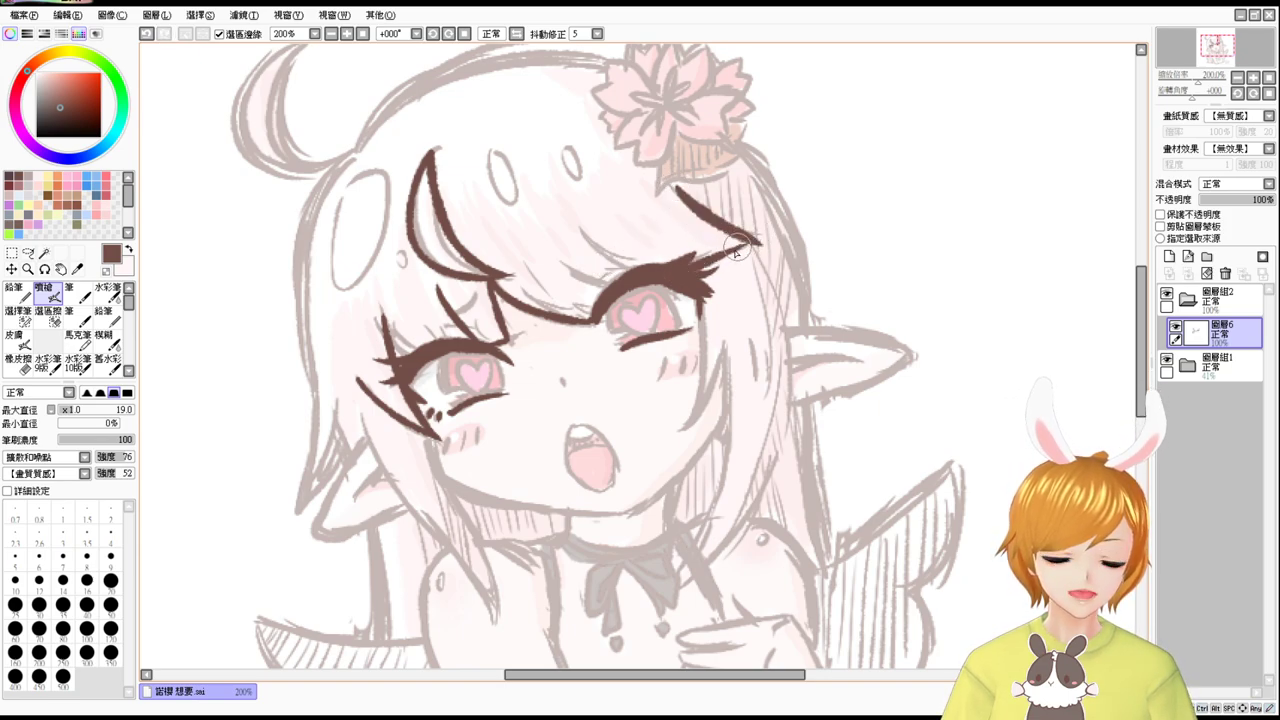
{"action": "key", "text": "ctrl+z"}
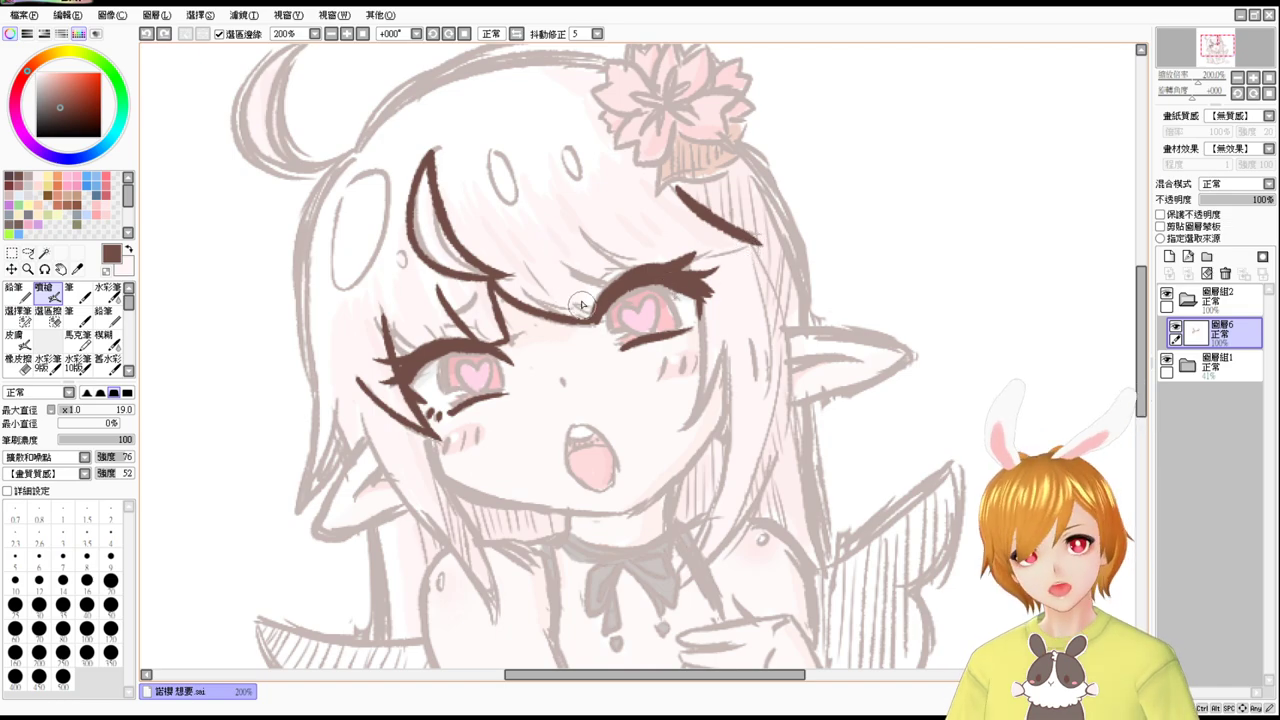
Ink a short curved line above the inner end of the upper lash of the eye below the flower.
{"action": "left_click_drag", "start_coordinate": [564, 266], "coordinate": [627, 287]}
{"action": "key", "text": "ctrl+z"}
{"action": "key", "text": "ctrl+z"}
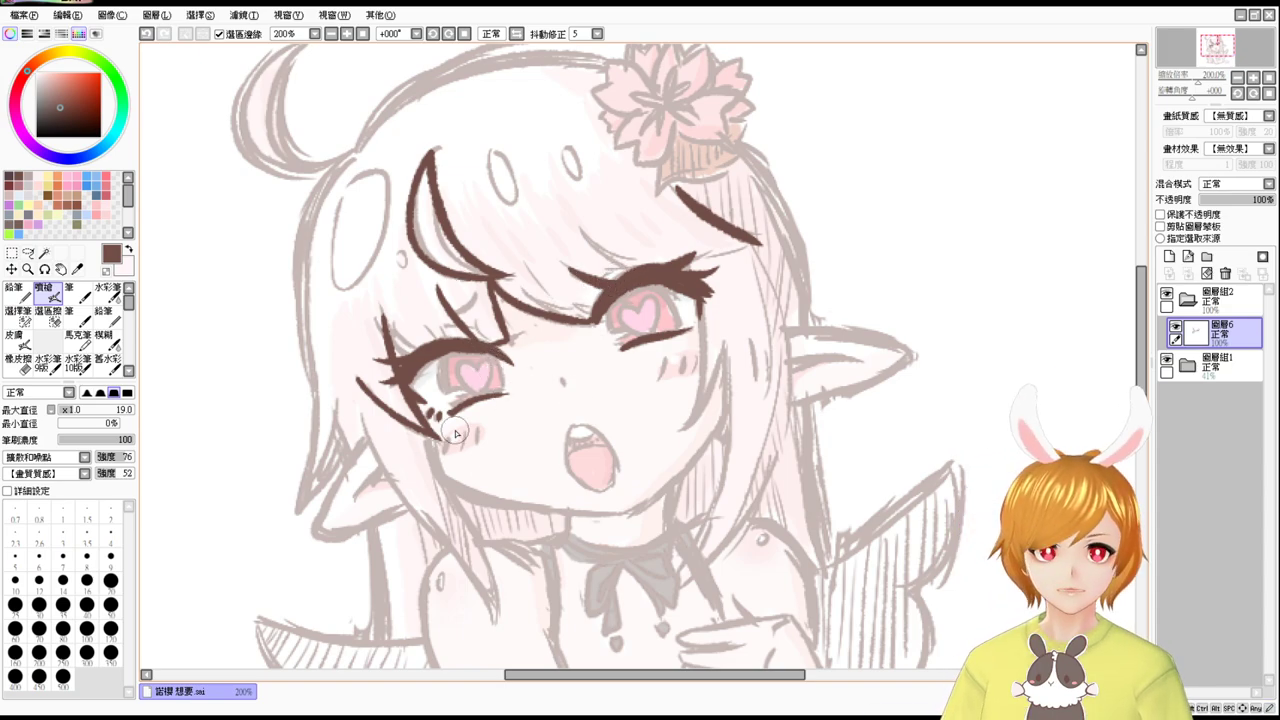
Ink the jaw line from the side strand opposite the flower, around the chin, up to the other cheek.
{"action": "mouse_move", "coordinate": [433, 441]}
{"action": "left_mouse_down"}
{"action": "mouse_move", "coordinate": [509, 489]}
{"action": "mouse_move", "coordinate": [480, 484]}
{"action": "mouse_move", "coordinate": [529, 500]}
{"action": "mouse_move", "coordinate": [462, 485]}
{"action": "mouse_move", "coordinate": [545, 503]}
{"action": "mouse_move", "coordinate": [610, 505]}
{"action": "left_mouse_up"}
{"action": "key", "text": "ctrl+z"}
{"action": "key", "text": "ctrl+z"}
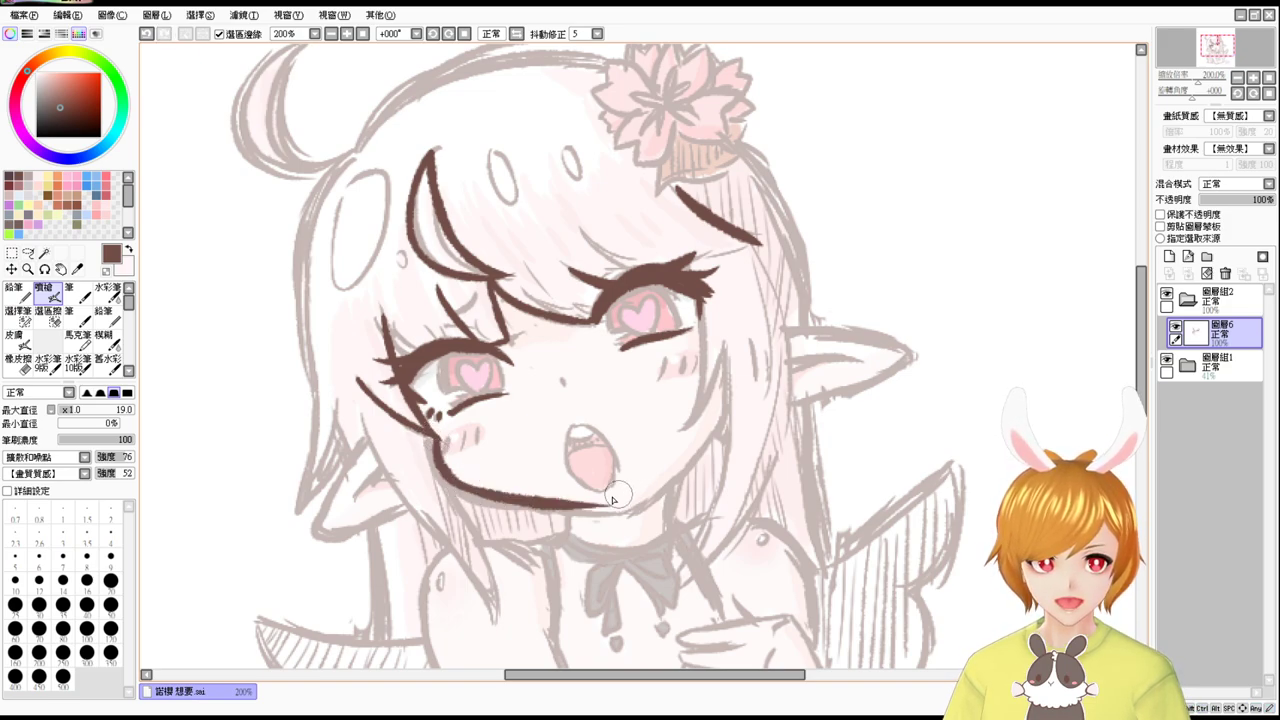
{"action": "key", "text": "ctrl+z"}
{"action": "mouse_move", "coordinate": [458, 478]}
{"action": "left_mouse_down"}
{"action": "mouse_move", "coordinate": [627, 499]}
{"action": "mouse_move", "coordinate": [527, 506]}
{"action": "mouse_move", "coordinate": [677, 493]}
{"action": "mouse_move", "coordinate": [642, 502]}
{"action": "mouse_move", "coordinate": [724, 387]}
{"action": "mouse_move", "coordinate": [680, 470]}
{"action": "left_mouse_up"}
{"action": "left_click_drag", "start_coordinate": [603, 513], "coordinate": [673, 480]}
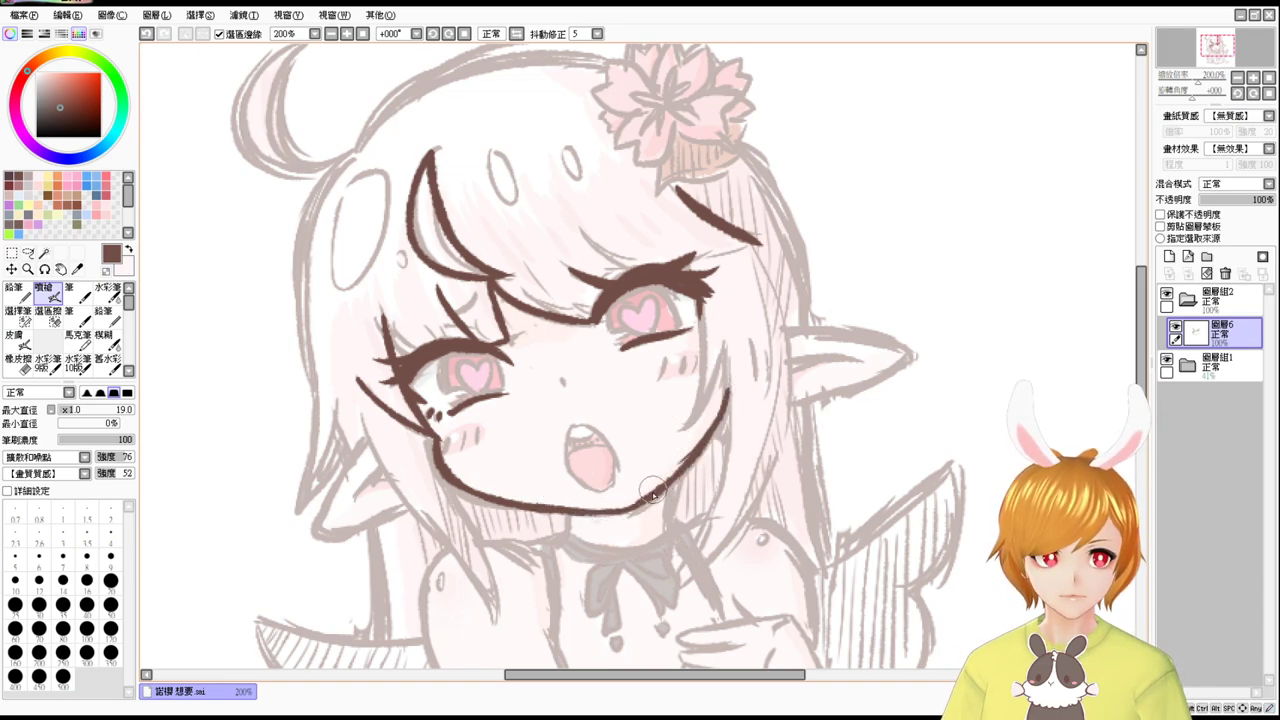
Ink the inner edge of the side strand from the outer corner of the eye below the flower to the cheek.
{"action": "left_click_drag", "start_coordinate": [699, 298], "coordinate": [680, 414]}
{"action": "key", "text": "ctrl+z"}
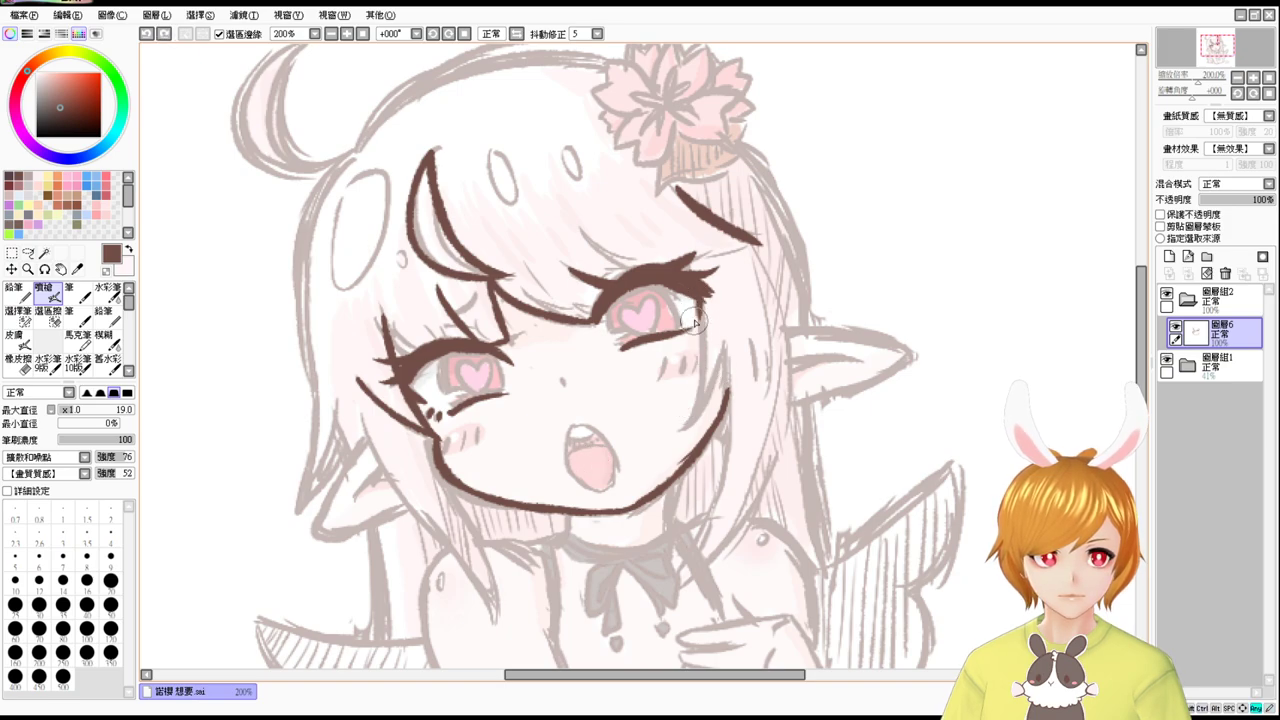
{"action": "left_click_drag", "start_coordinate": [698, 298], "coordinate": [680, 435]}
Ink the strand's return edge from its pointed tip on the cheek up to the end of the jaw line.
{"action": "left_click_drag", "start_coordinate": [729, 349], "coordinate": [684, 431]}
{"action": "key", "text": "ctrl+z"}
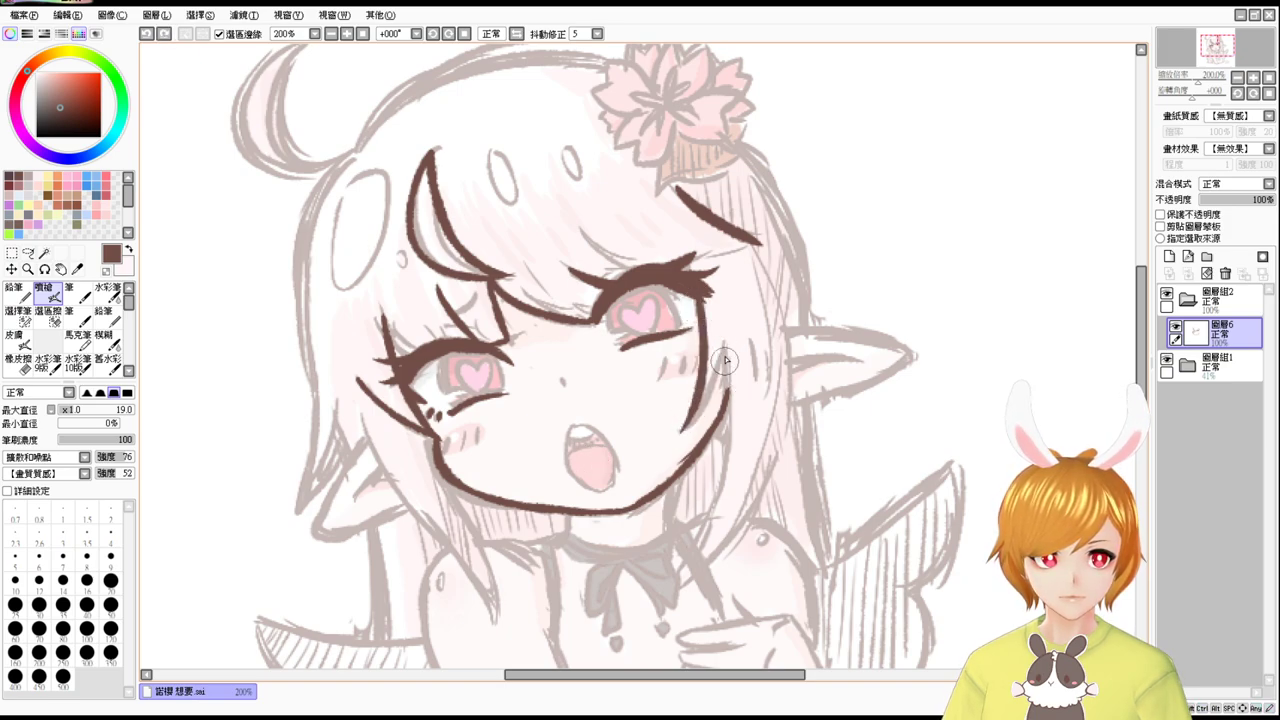
{"action": "left_click_drag", "start_coordinate": [729, 350], "coordinate": [688, 421]}
{"action": "key", "text": "ctrl+z"}
{"action": "left_click_drag", "start_coordinate": [728, 362], "coordinate": [685, 430]}
{"action": "key", "text": "ctrl+z"}
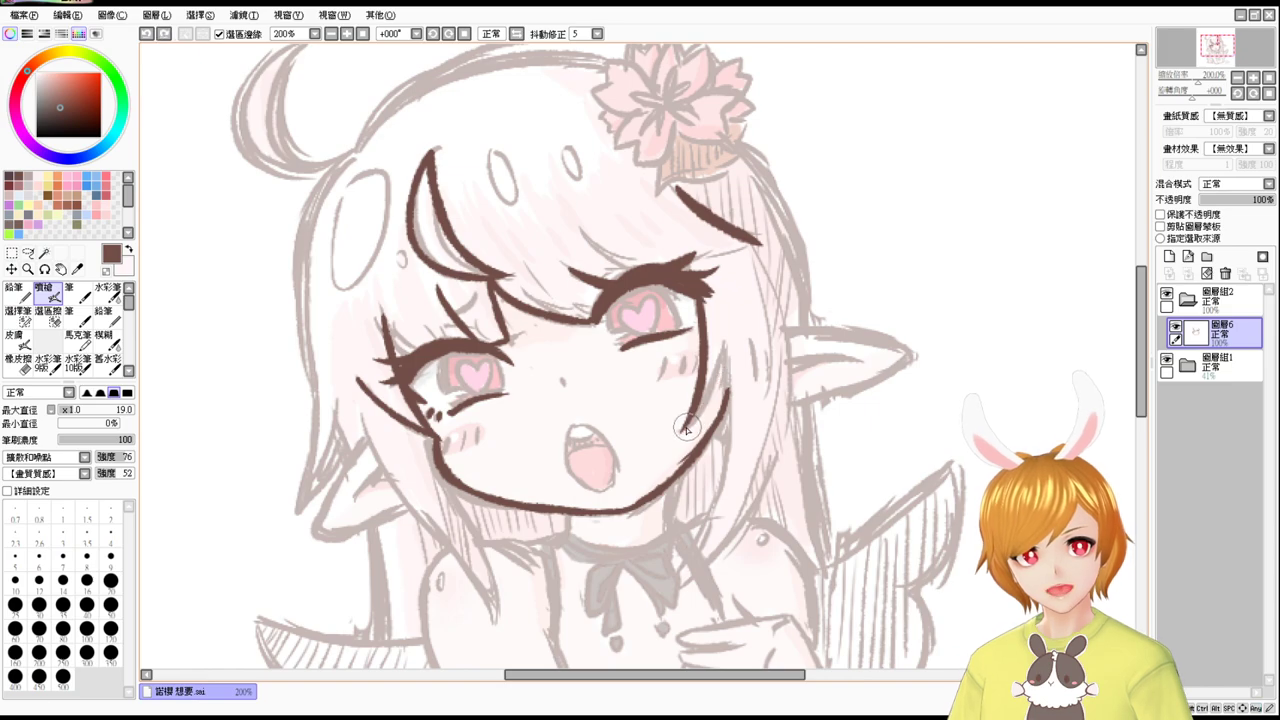
{"action": "mouse_move", "coordinate": [730, 356]}
{"action": "left_mouse_down"}
{"action": "mouse_move", "coordinate": [680, 432]}
{"action": "mouse_move", "coordinate": [738, 357]}
{"action": "left_mouse_up"}
{"action": "key", "text": "ctrl+z"}
{"action": "key", "text": "ctrl+z"}
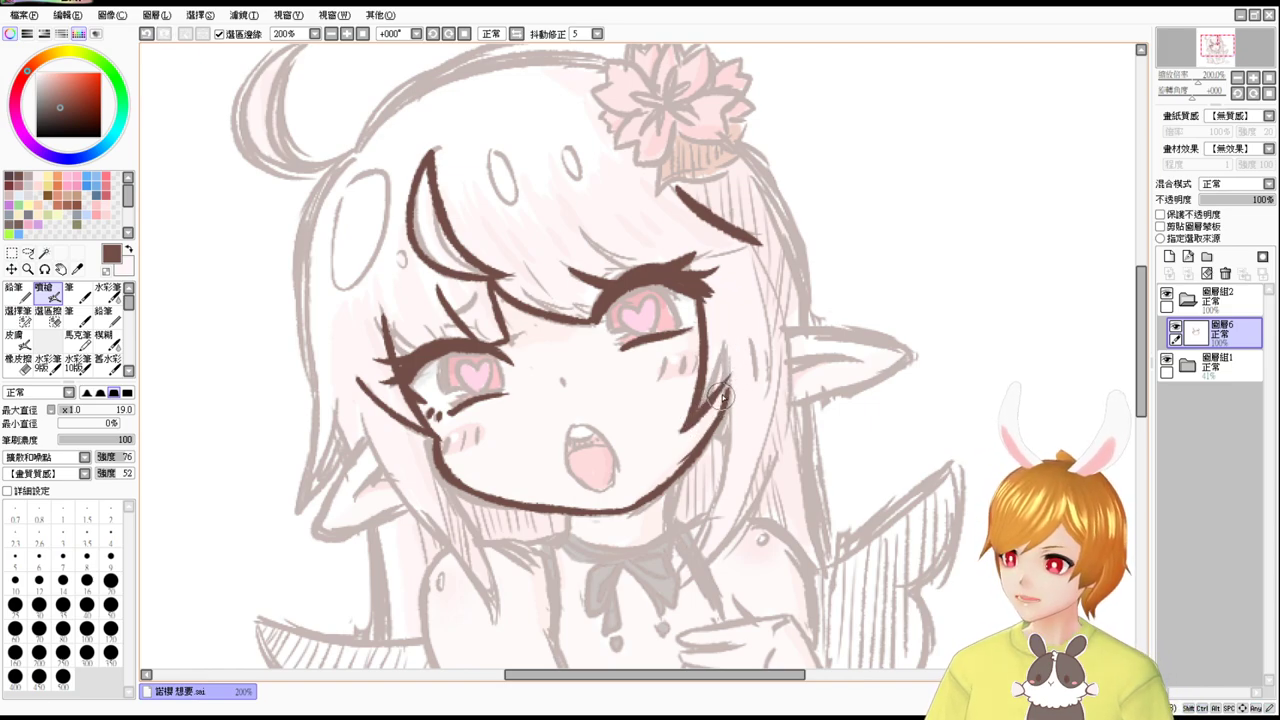
{"action": "key", "text": "ctrl+z"}
{"action": "mouse_move", "coordinate": [727, 371]}
{"action": "left_mouse_down"}
{"action": "mouse_move", "coordinate": [685, 429]}
{"action": "mouse_move", "coordinate": [734, 368]}
{"action": "left_mouse_up"}
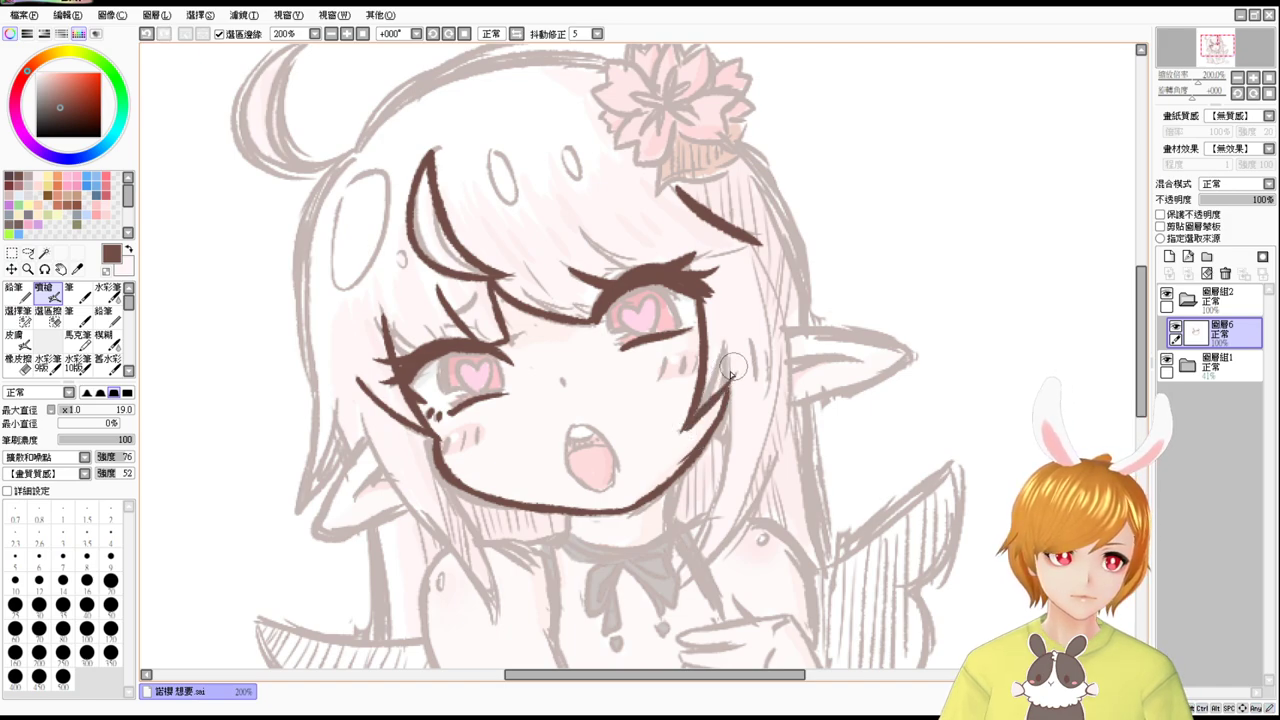
{"action": "key", "text": "ctrl+z"}
{"action": "mouse_move", "coordinate": [684, 430]}
{"action": "left_mouse_down"}
{"action": "mouse_move", "coordinate": [728, 372]}
{"action": "mouse_move", "coordinate": [722, 388]}
{"action": "left_mouse_up"}
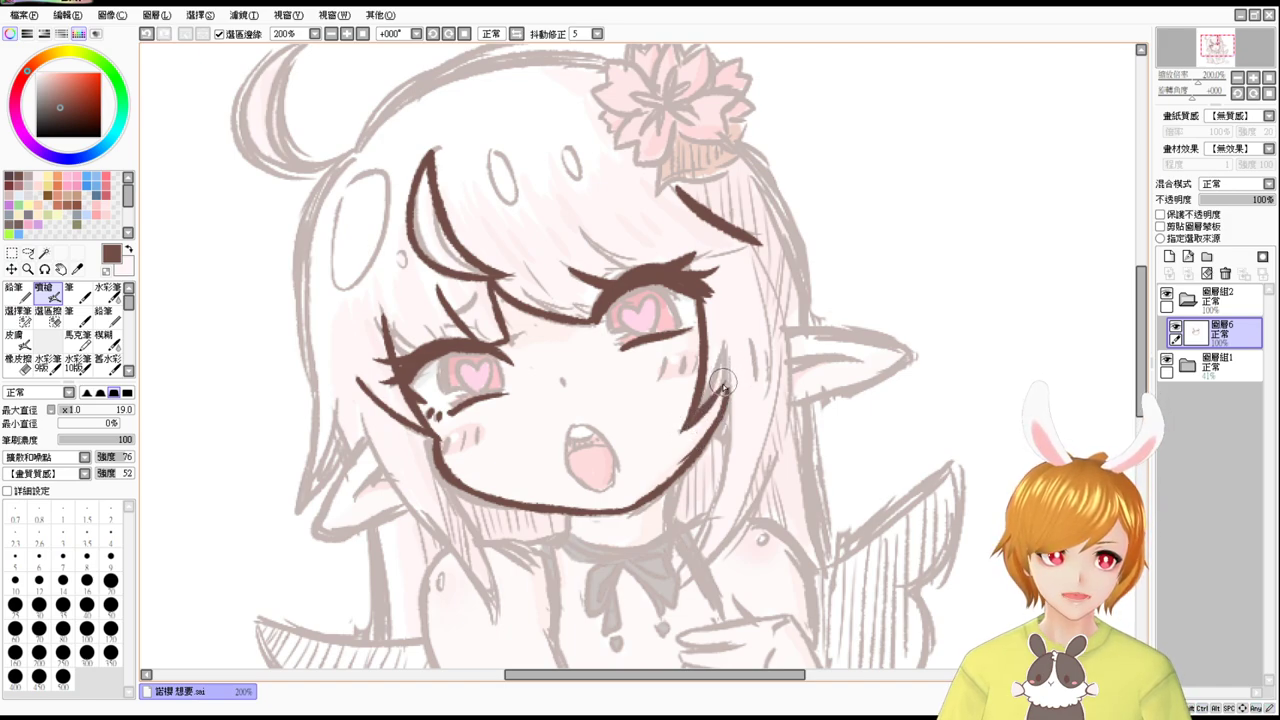
Ink a long curved hair strand line from the cheek end of the jaw line down past the neck to the shoulder.
{"action": "left_click_drag", "start_coordinate": [721, 449], "coordinate": [717, 464]}
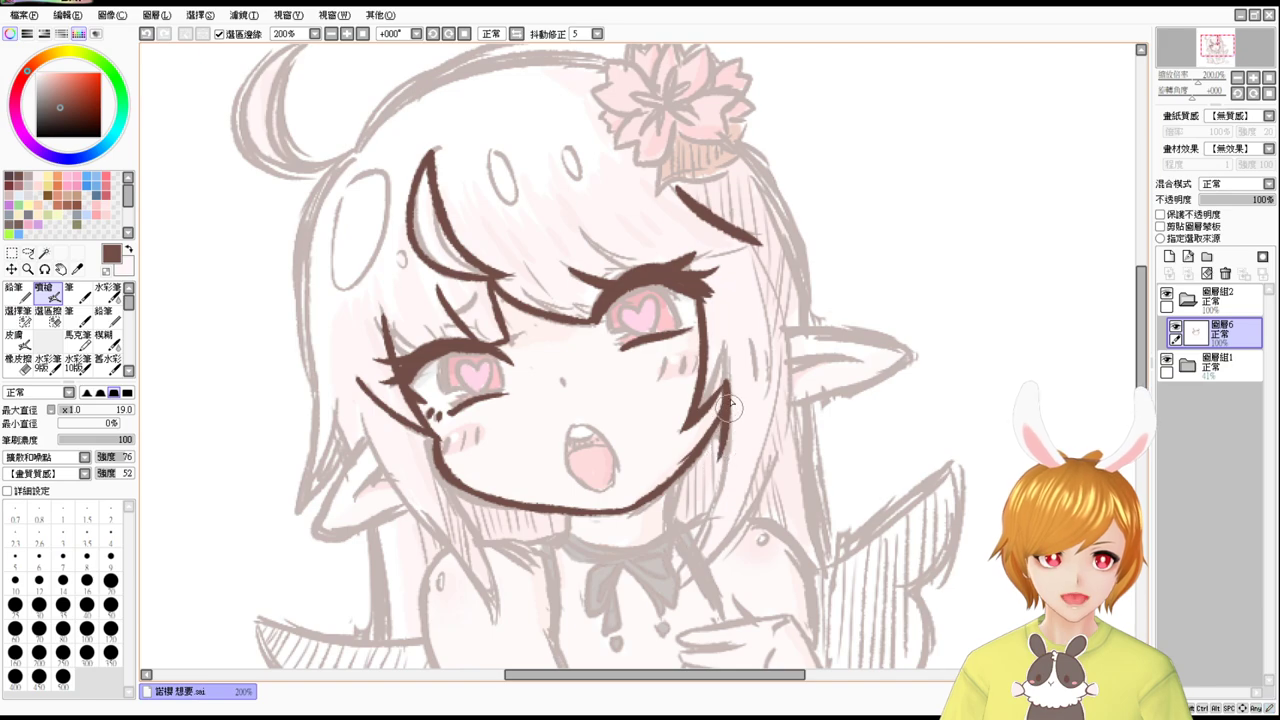
{"action": "key", "text": "ctrl+z"}
{"action": "left_click_drag", "start_coordinate": [726, 384], "coordinate": [697, 528]}
{"action": "key", "text": "ctrl+z"}
{"action": "left_click_drag", "start_coordinate": [725, 383], "coordinate": [698, 552]}
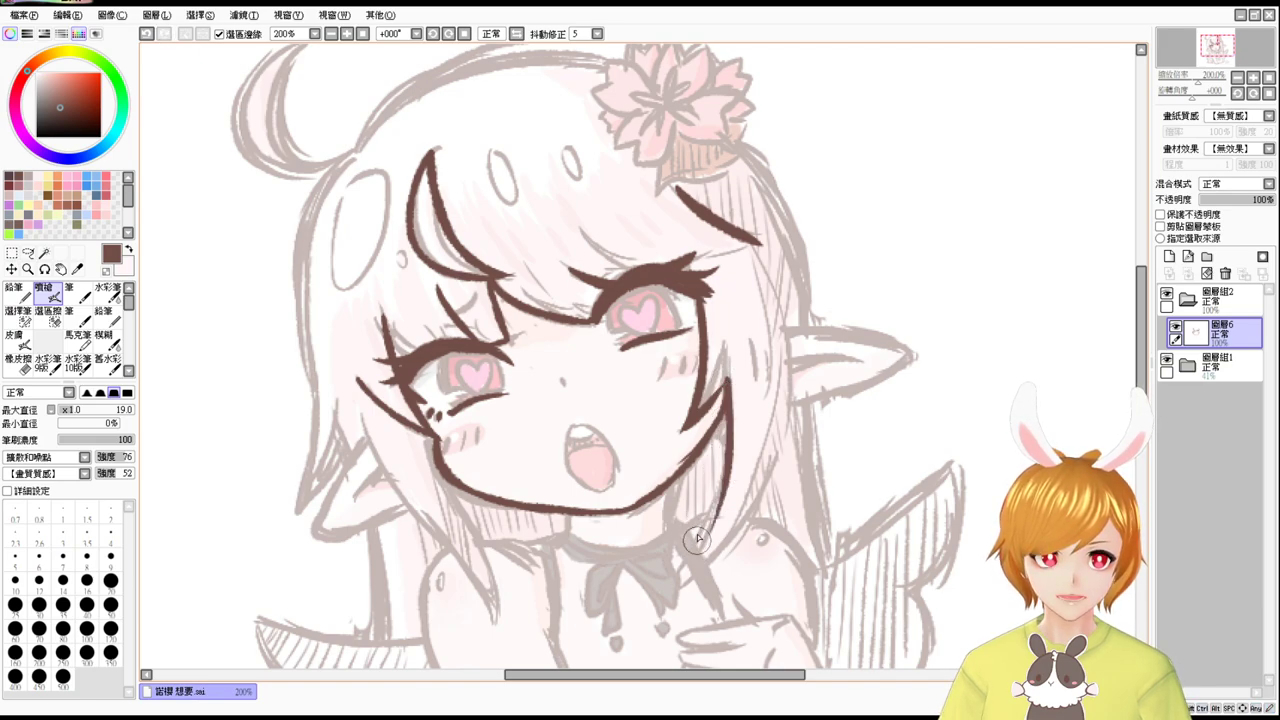
{"action": "key", "text": "ctrl+z"}
{"action": "mouse_move", "coordinate": [726, 374]}
{"action": "left_mouse_down"}
{"action": "mouse_move", "coordinate": [728, 423]}
{"action": "mouse_move", "coordinate": [700, 553]}
{"action": "left_mouse_up"}
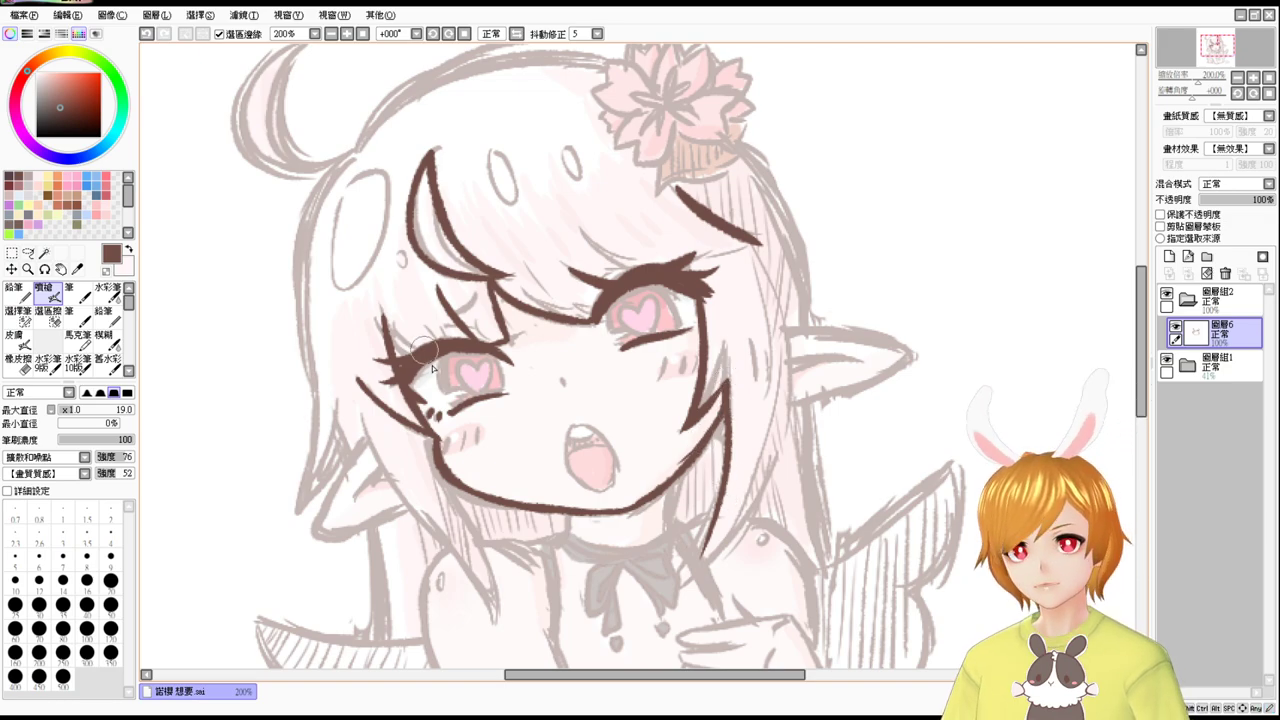
Ink the long side lock opposite the flower with two lines converging to a point over the shoulder.
{"action": "mouse_move", "coordinate": [363, 422]}
{"action": "left_mouse_down"}
{"action": "mouse_move", "coordinate": [401, 493]}
{"action": "mouse_move", "coordinate": [455, 522]}
{"action": "mouse_move", "coordinate": [497, 590]}
{"action": "left_mouse_up"}
{"action": "key", "text": "ctrl+z"}
{"action": "left_click_drag", "start_coordinate": [460, 488], "coordinate": [499, 579]}
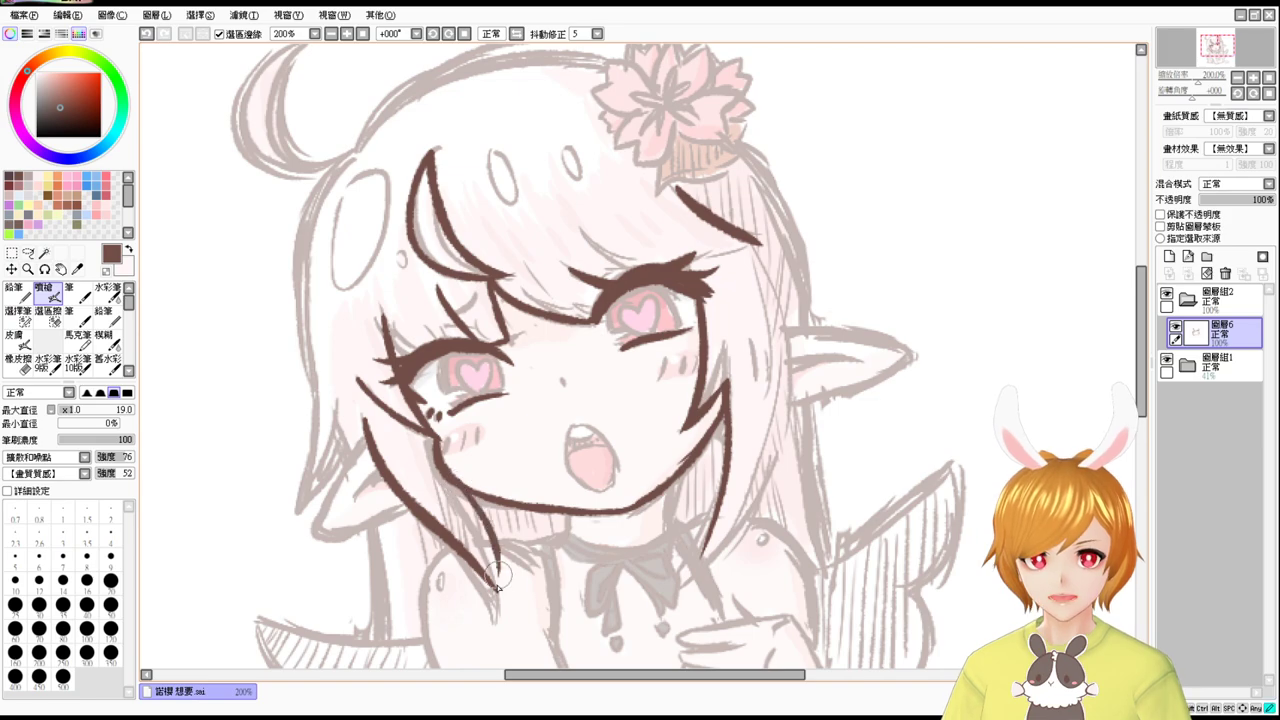
Redraw the inner line of the side lock opposite the flower so it meets the outer line at the pointed tip.
{"action": "key", "text": "ctrl+z"}
{"action": "left_click_drag", "start_coordinate": [460, 490], "coordinate": [500, 588]}
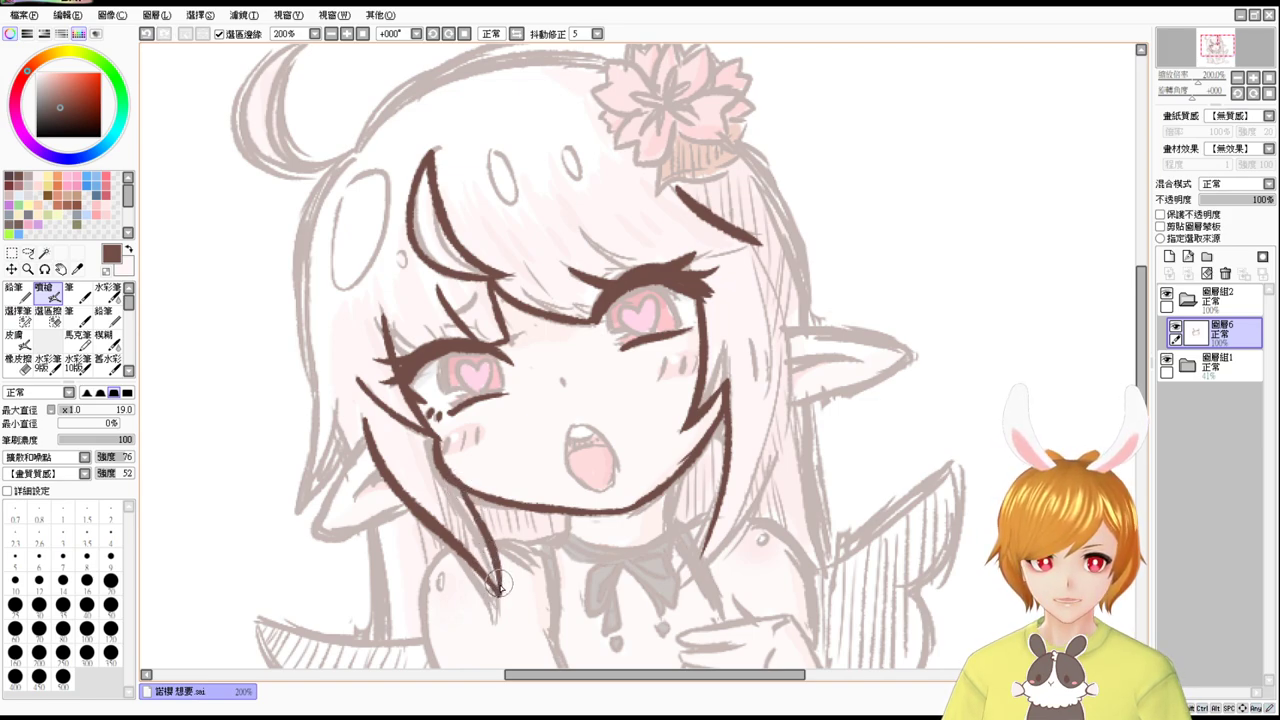
Ink the outer edge of the side lock below the flower, curving from beside the ear down to its pointed tip at the shoulder.
{"action": "left_click_drag", "start_coordinate": [882, 461], "coordinate": [834, 463]}
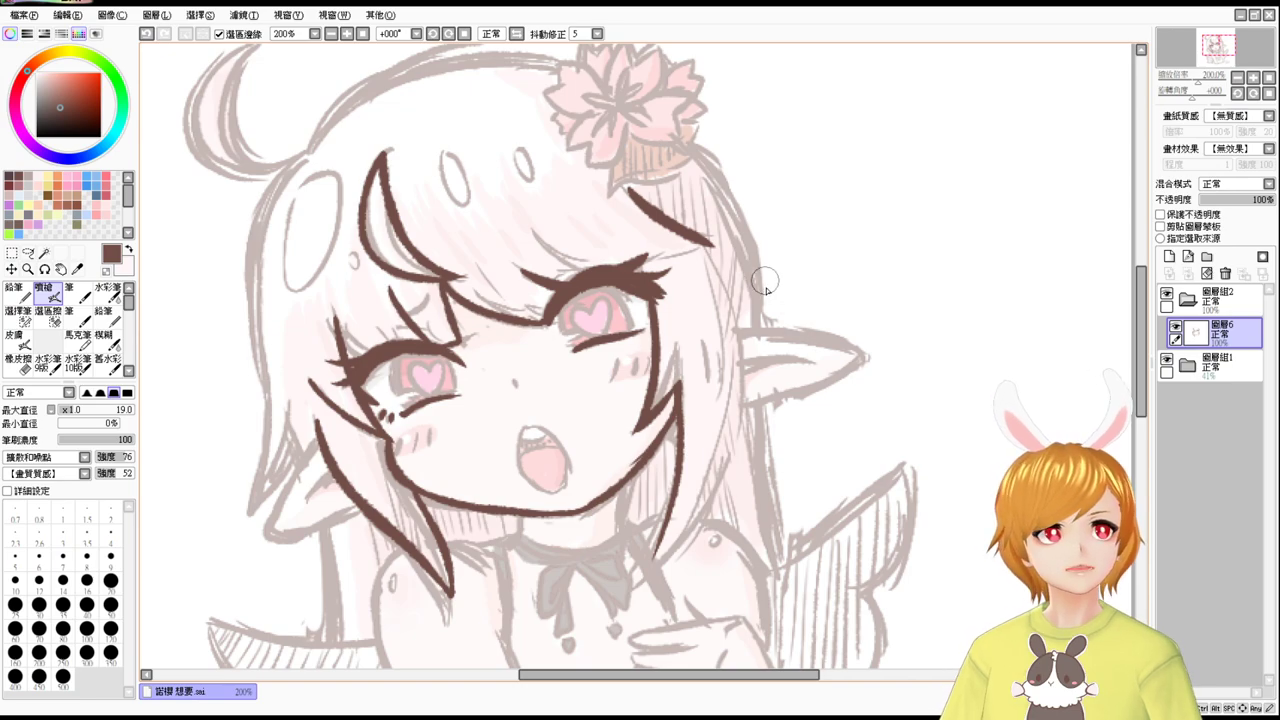
{"action": "left_click_drag", "start_coordinate": [736, 326], "coordinate": [681, 480]}
{"action": "key", "text": "ctrl+z"}
{"action": "left_click_drag", "start_coordinate": [724, 298], "coordinate": [684, 542]}
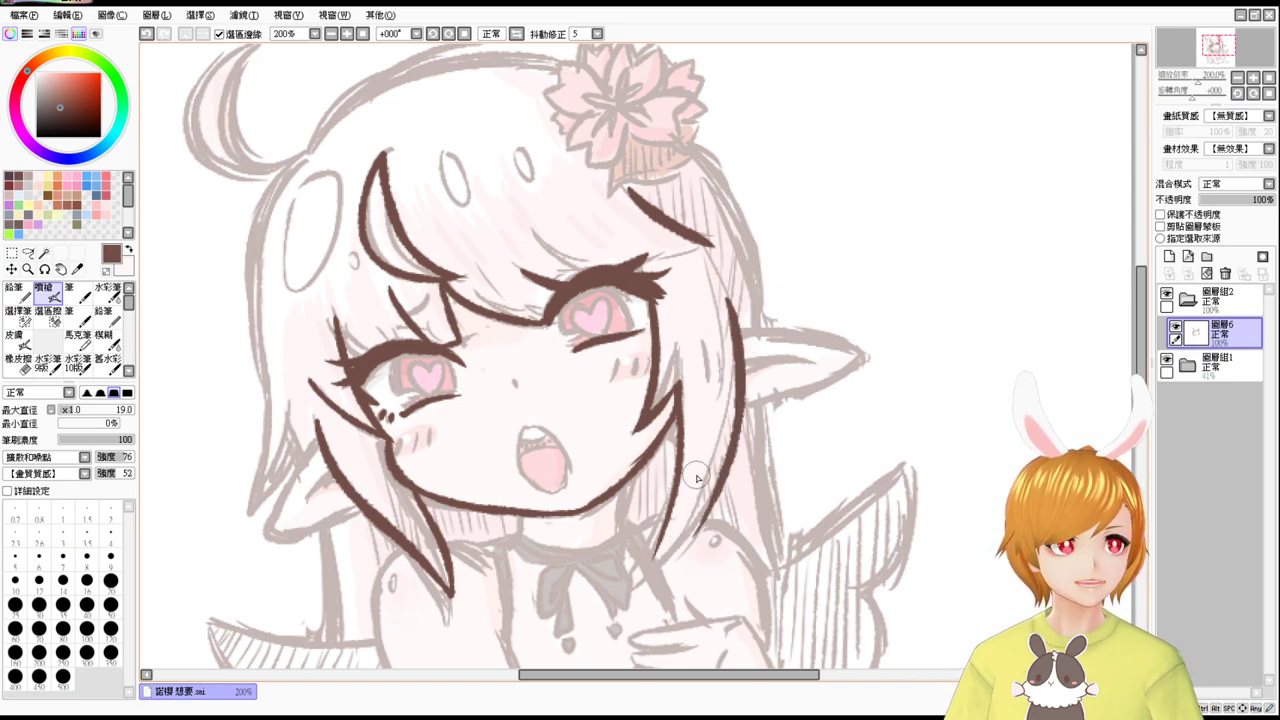
{"action": "key", "text": "ctrl+z"}
{"action": "mouse_move", "coordinate": [724, 300]}
{"action": "left_mouse_down"}
{"action": "mouse_move", "coordinate": [704, 505]}
{"action": "mouse_move", "coordinate": [685, 540]}
{"action": "mouse_move", "coordinate": [656, 545]}
{"action": "mouse_move", "coordinate": [693, 519]}
{"action": "left_mouse_up"}
{"action": "key", "text": "ctrl+z"}
{"action": "left_click_drag", "start_coordinate": [656, 560], "coordinate": [678, 486]}
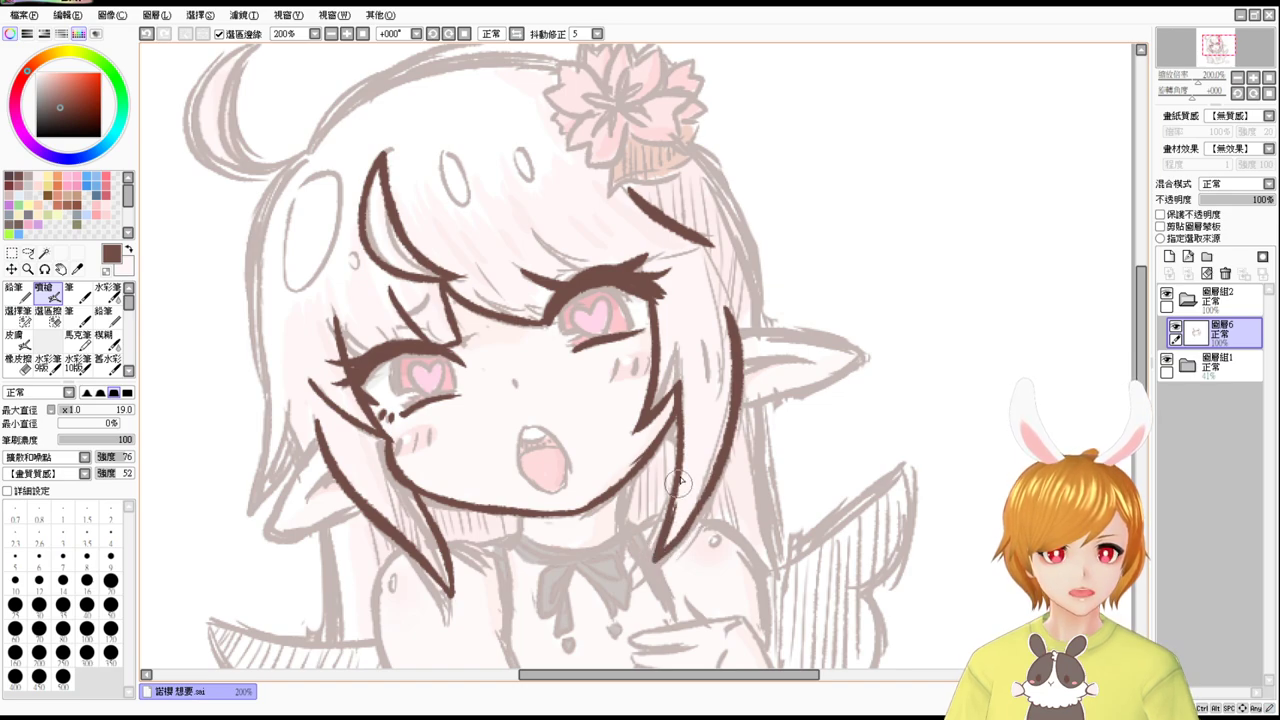
{"action": "key", "text": "ctrl+z"}
{"action": "mouse_move", "coordinate": [655, 566]}
{"action": "left_mouse_down"}
{"action": "mouse_move", "coordinate": [678, 482]}
{"action": "mouse_move", "coordinate": [702, 507]}
{"action": "left_mouse_up"}
Ink the outlines and inner fold lines of both pointed elf ears, starting from the edges of the side locks.
{"action": "left_click_drag", "start_coordinate": [342, 447], "coordinate": [295, 515]}
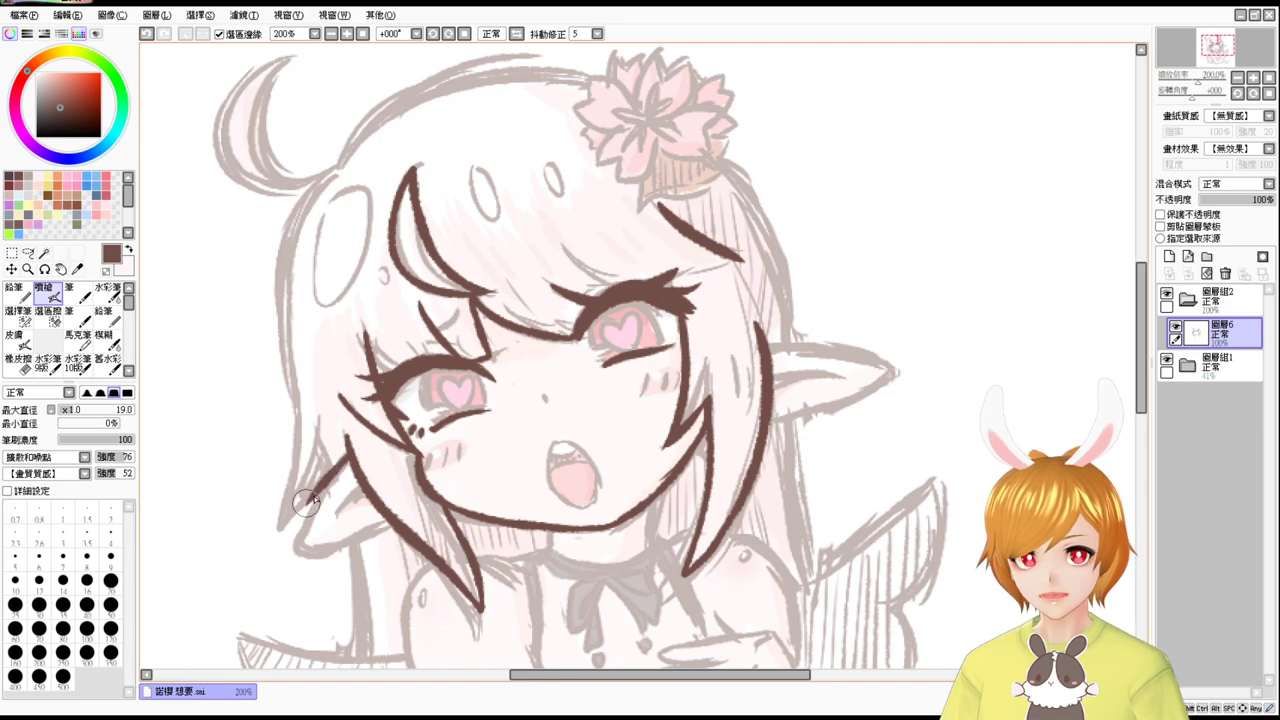
{"action": "key", "text": "ctrl+z"}
{"action": "mouse_move", "coordinate": [345, 440]}
{"action": "left_mouse_down"}
{"action": "mouse_move", "coordinate": [299, 544]}
{"action": "mouse_move", "coordinate": [309, 556]}
{"action": "mouse_move", "coordinate": [365, 528]}
{"action": "left_mouse_up"}
{"action": "key", "text": "ctrl+z"}
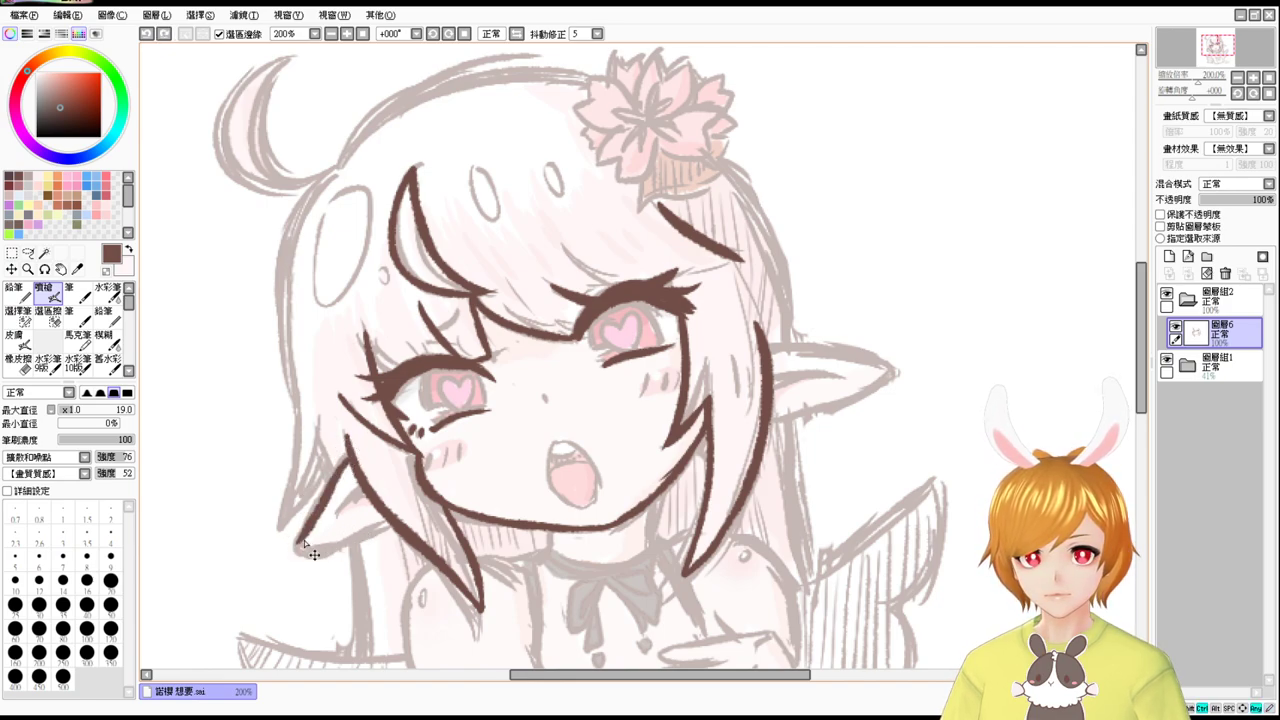
{"action": "left_click_drag", "start_coordinate": [298, 552], "coordinate": [362, 530]}
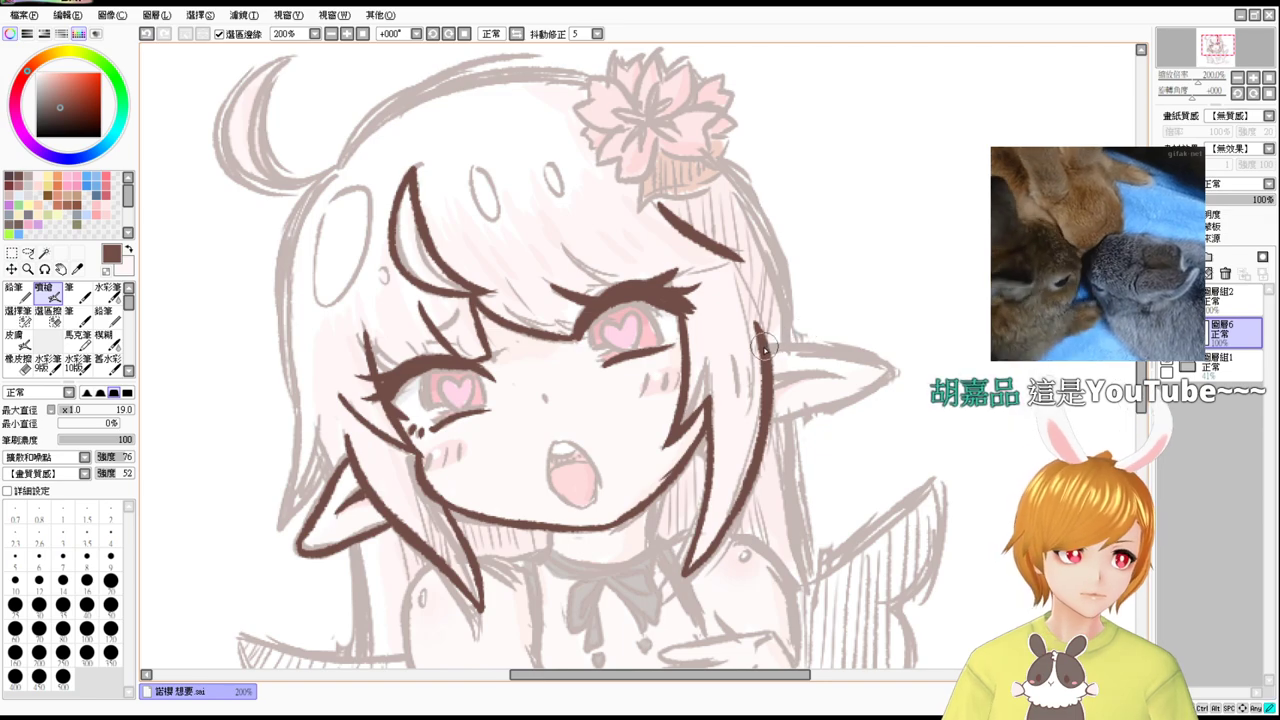
{"action": "mouse_move", "coordinate": [770, 343]}
{"action": "left_mouse_down"}
{"action": "mouse_move", "coordinate": [876, 362]}
{"action": "mouse_move", "coordinate": [798, 364]}
{"action": "mouse_move", "coordinate": [782, 424]}
{"action": "mouse_move", "coordinate": [768, 426]}
{"action": "mouse_move", "coordinate": [864, 382]}
{"action": "mouse_move", "coordinate": [847, 351]}
{"action": "mouse_move", "coordinate": [889, 367]}
{"action": "mouse_move", "coordinate": [818, 404]}
{"action": "mouse_move", "coordinate": [838, 411]}
{"action": "mouse_move", "coordinate": [877, 380]}
{"action": "mouse_move", "coordinate": [769, 387]}
{"action": "mouse_move", "coordinate": [796, 374]}
{"action": "mouse_move", "coordinate": [840, 375]}
{"action": "left_mouse_up"}
{"action": "key", "text": "ctrl+z"}
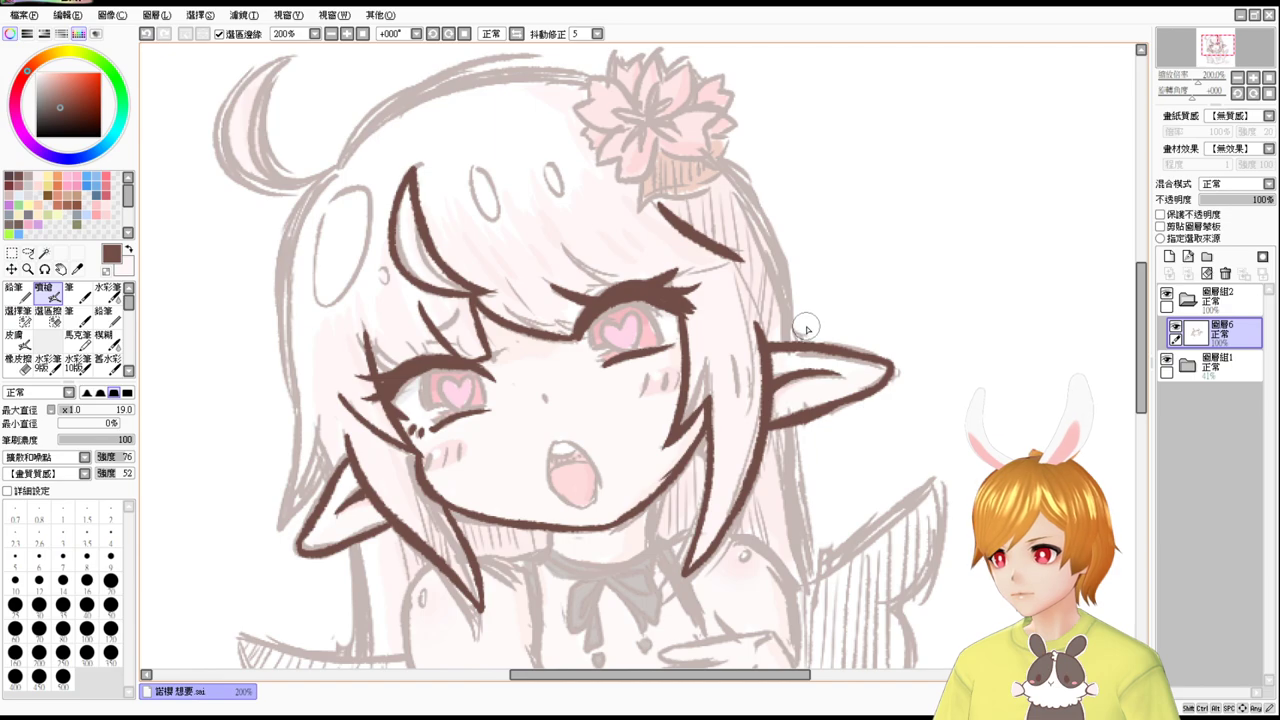
{"action": "scroll", "coordinate": [808, 327], "scroll_direction": "down", "scroll_amount": 5}
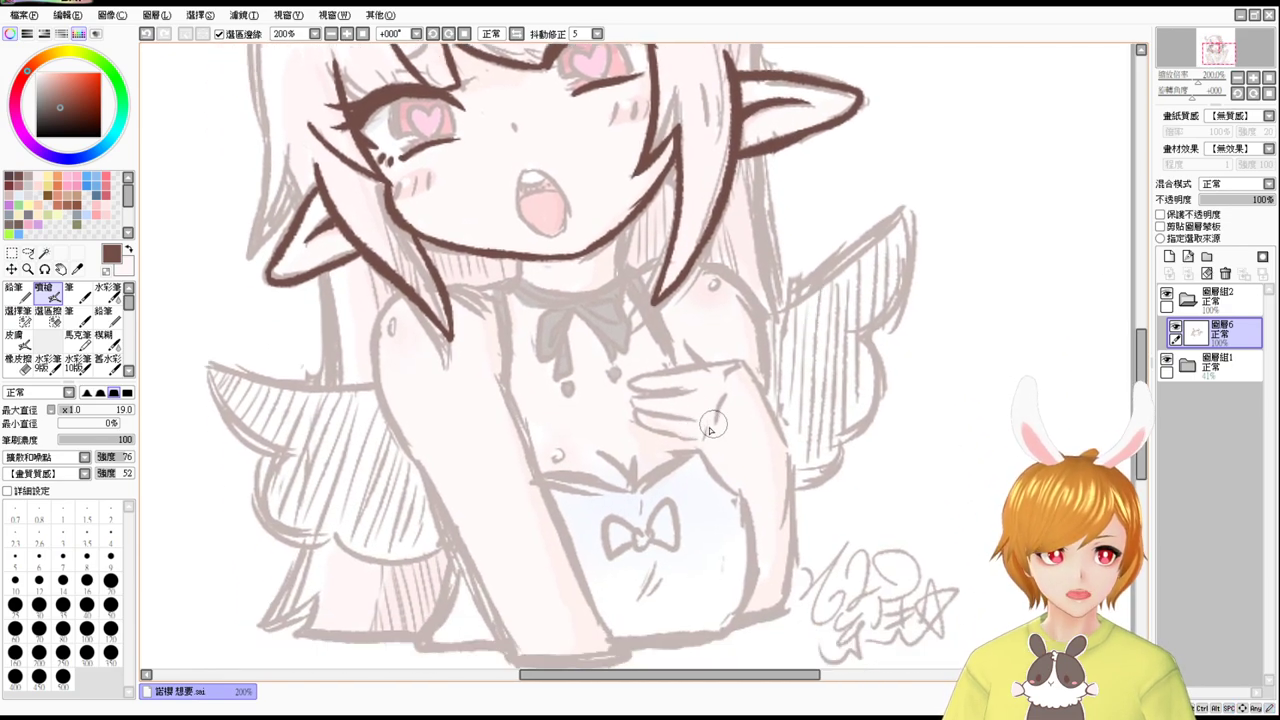
{"action": "left_click_drag", "start_coordinate": [697, 434], "coordinate": [749, 482]}
{"action": "key", "text": "ctrl+z"}
{"action": "mouse_move", "coordinate": [699, 425]}
{"action": "left_mouse_down"}
{"action": "mouse_move", "coordinate": [747, 495]}
{"action": "mouse_move", "coordinate": [728, 512]}
{"action": "left_mouse_up"}
{"action": "key", "text": "ctrl+z"}
{"action": "mouse_move", "coordinate": [696, 468]}
{"action": "left_mouse_down"}
{"action": "mouse_move", "coordinate": [738, 486]}
{"action": "mouse_move", "coordinate": [747, 502]}
{"action": "mouse_move", "coordinate": [728, 524]}
{"action": "mouse_move", "coordinate": [752, 524]}
{"action": "mouse_move", "coordinate": [677, 538]}
{"action": "mouse_move", "coordinate": [747, 539]}
{"action": "mouse_move", "coordinate": [697, 584]}
{"action": "mouse_move", "coordinate": [730, 580]}
{"action": "mouse_move", "coordinate": [747, 557]}
{"action": "left_mouse_up"}
{"action": "key", "text": "ctrl+z"}
{"action": "key", "text": "ctrl+z"}
{"action": "key", "text": "ctrl+z"}
{"action": "key", "text": "ctrl+z"}
{"action": "key", "text": "ctrl+z"}
{"action": "key", "text": "ctrl+z"}
{"action": "key", "text": "ctrl+z"}
{"action": "key", "text": "ctrl+z"}
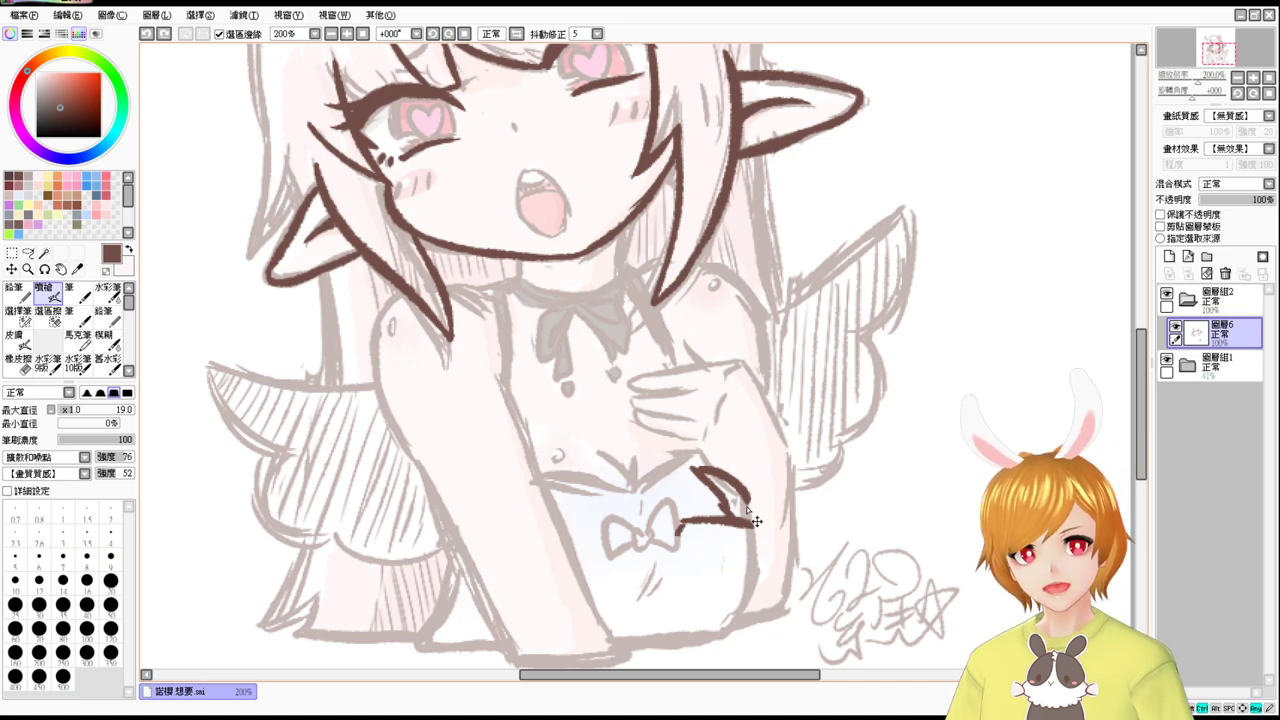
{"action": "key", "text": "ctrl+z"}
Ink the upper outer hair contour opposite the flower, curving from the base of the ahoge down the side of the head.
{"action": "scroll", "coordinate": [720, 420], "scroll_direction": "up", "scroll_amount": 5}
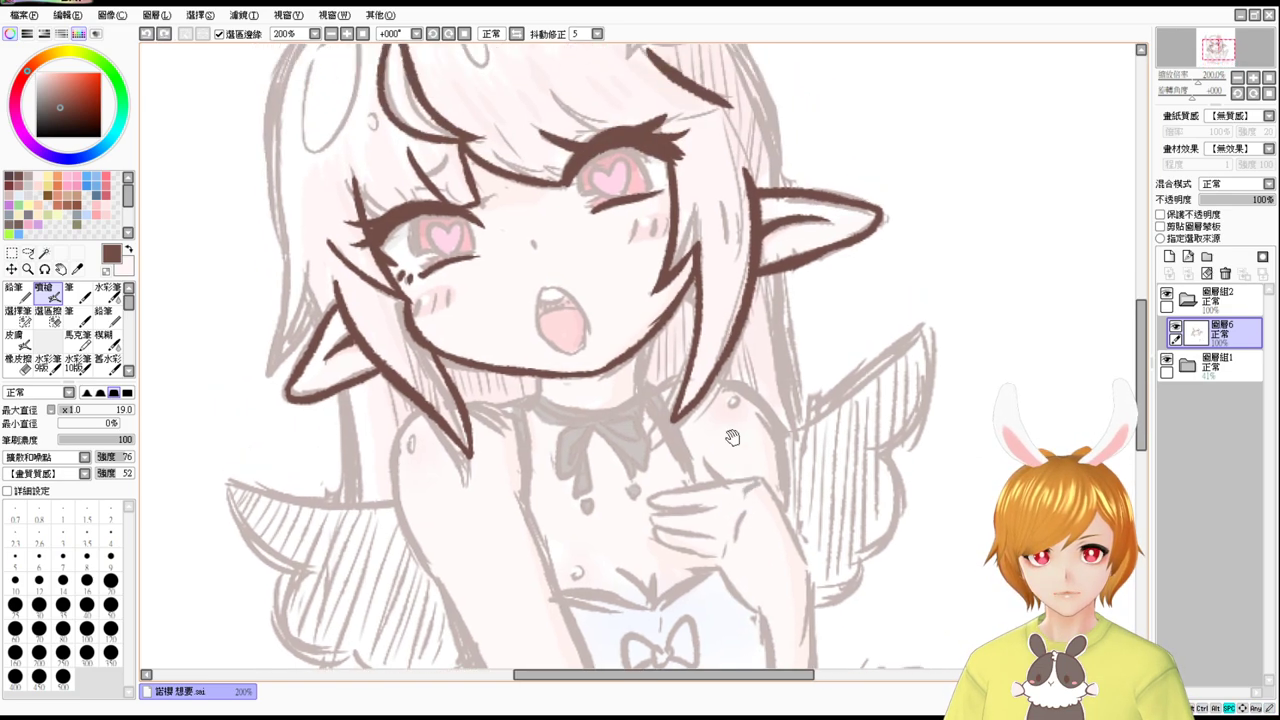
{"action": "mouse_move", "coordinate": [371, 180]}
{"action": "left_mouse_down"}
{"action": "mouse_move", "coordinate": [331, 374]}
{"action": "mouse_move", "coordinate": [330, 238]}
{"action": "mouse_move", "coordinate": [318, 420]}
{"action": "left_mouse_up"}
{"action": "key", "text": "ctrl+z"}
{"action": "key", "text": "ctrl+z"}
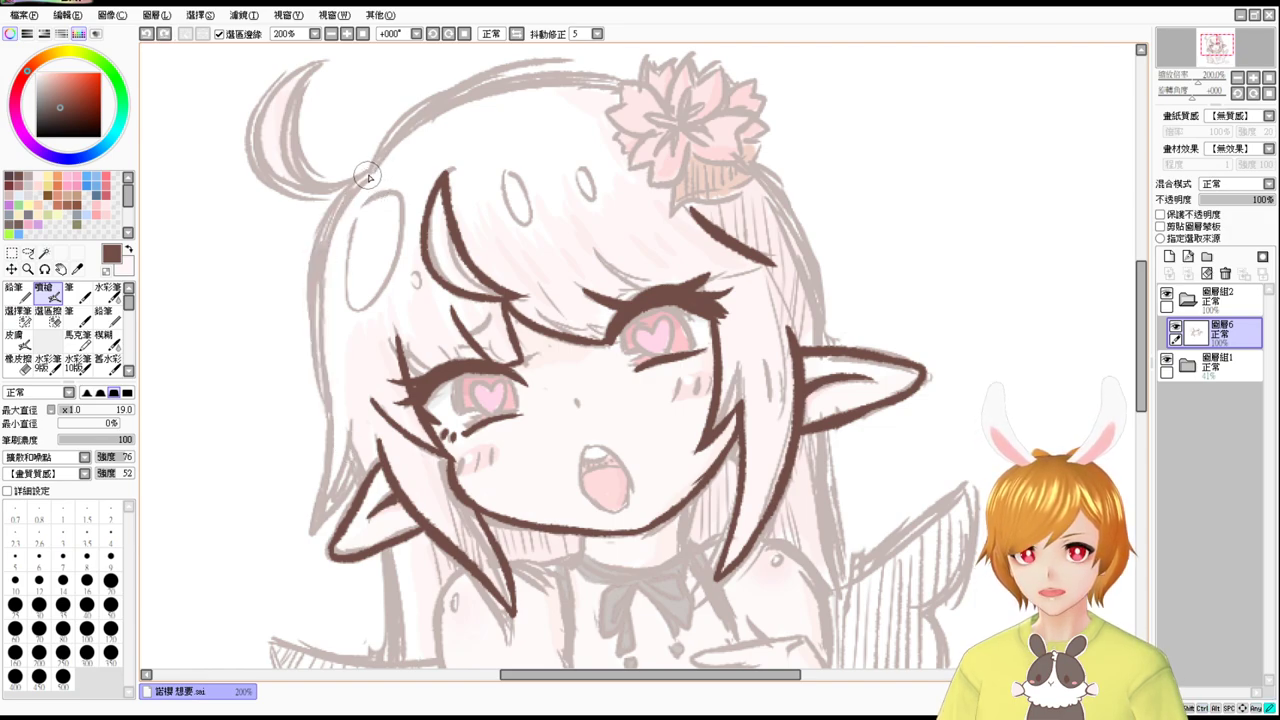
{"action": "left_click_drag", "start_coordinate": [372, 175], "coordinate": [305, 378]}
{"action": "key", "text": "ctrl+z"}
{"action": "mouse_move", "coordinate": [371, 165]}
{"action": "left_mouse_down"}
{"action": "mouse_move", "coordinate": [313, 313]}
{"action": "mouse_move", "coordinate": [336, 214]}
{"action": "mouse_move", "coordinate": [318, 385]}
{"action": "left_mouse_up"}
{"action": "key", "text": "ctrl+z"}
{"action": "key", "text": "ctrl+z"}
{"action": "left_click_drag", "start_coordinate": [372, 165], "coordinate": [335, 405]}
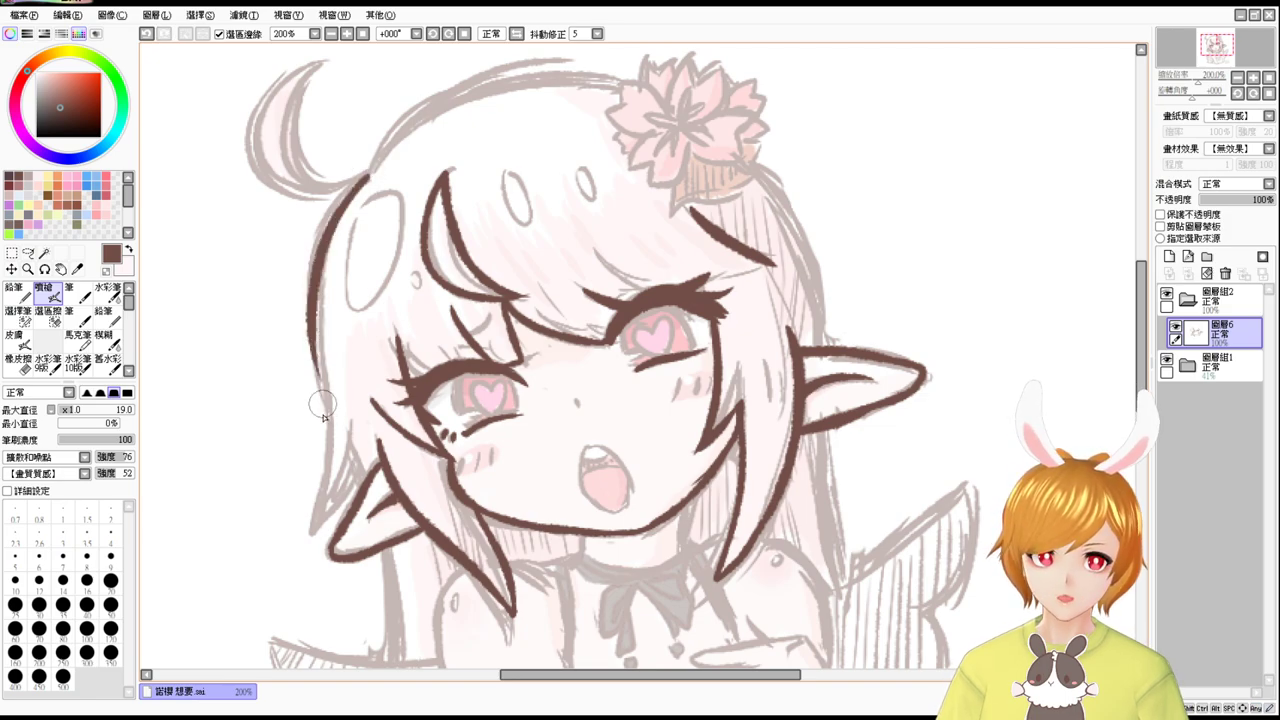
Extend the outer hair contour down to a pointed tip beside the ear and ink its short return edge.
{"action": "left_click_drag", "start_coordinate": [310, 336], "coordinate": [327, 438]}
{"action": "key", "text": "ctrl+z"}
{"action": "left_click_drag", "start_coordinate": [311, 336], "coordinate": [315, 533]}
{"action": "key", "text": "ctrl+z"}
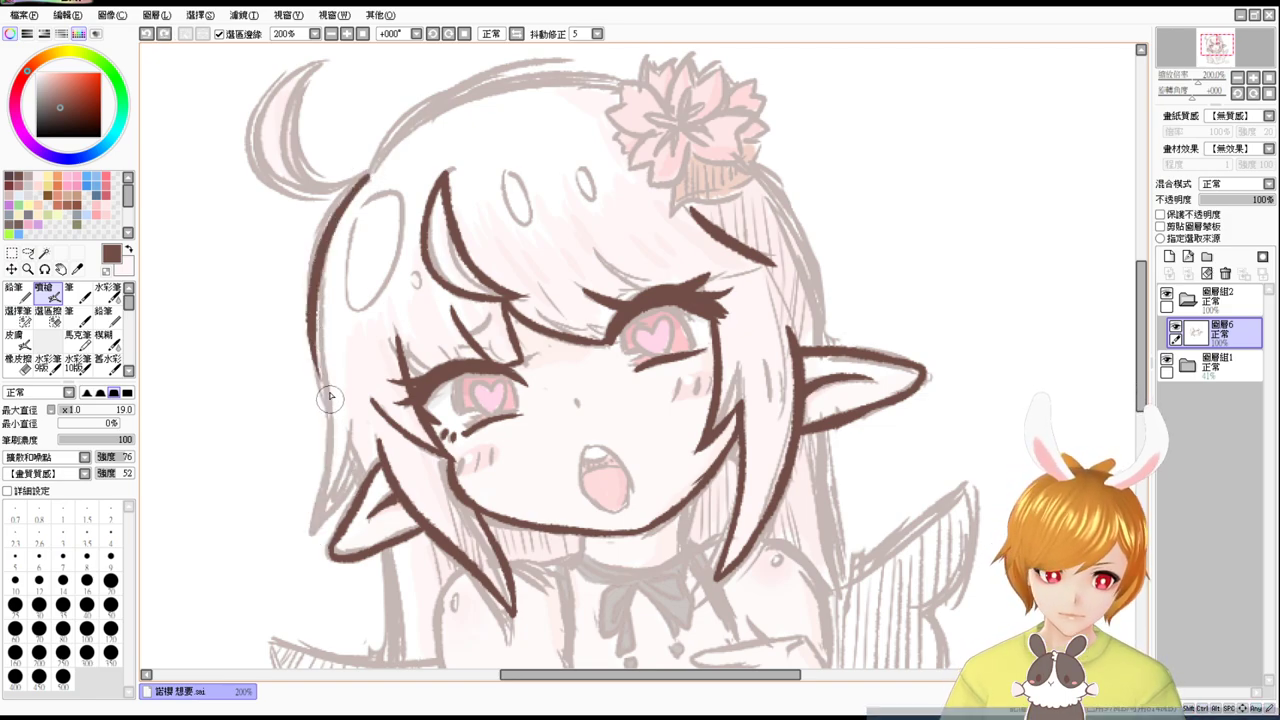
{"action": "key", "text": "ctrl+z"}
{"action": "mouse_move", "coordinate": [313, 340]}
{"action": "left_mouse_down"}
{"action": "mouse_move", "coordinate": [315, 532]}
{"action": "mouse_move", "coordinate": [317, 369]}
{"action": "mouse_move", "coordinate": [326, 430]}
{"action": "left_mouse_up"}
{"action": "key", "text": "ctrl+z"}
{"action": "mouse_move", "coordinate": [319, 380]}
{"action": "left_mouse_down"}
{"action": "mouse_move", "coordinate": [311, 513]}
{"action": "mouse_move", "coordinate": [362, 481]}
{"action": "left_mouse_up"}
{"action": "key", "text": "ctrl+z"}
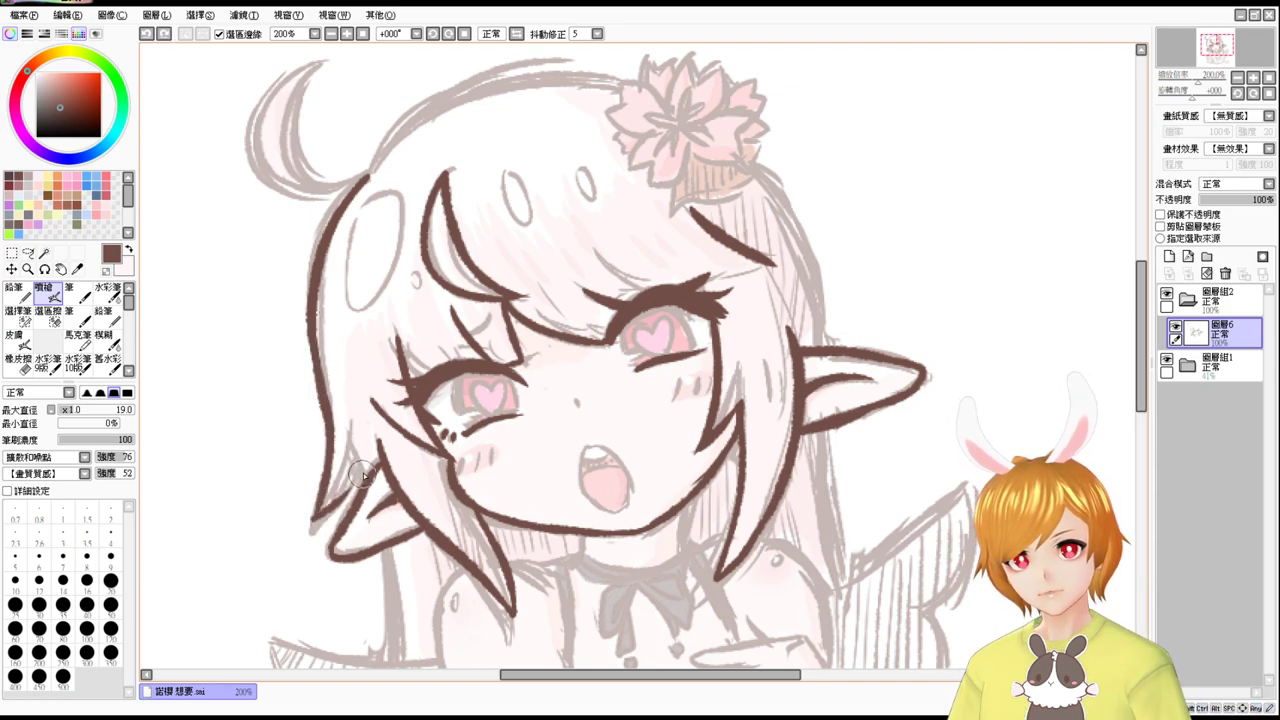
{"action": "left_click_drag", "start_coordinate": [315, 519], "coordinate": [362, 487]}
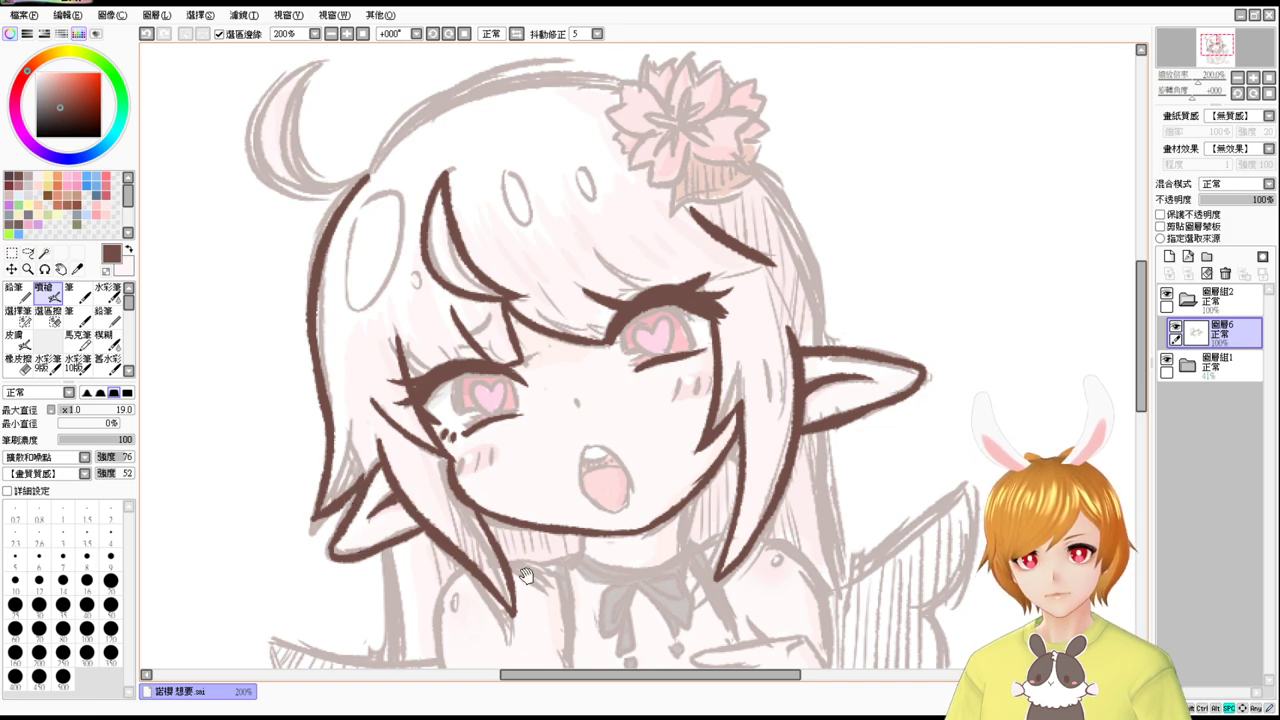
Ink the back hair line from below the ear opposite the flower down to the wing, and erase its overshooting end.
{"action": "left_click_drag", "start_coordinate": [525, 577], "coordinate": [510, 502]}
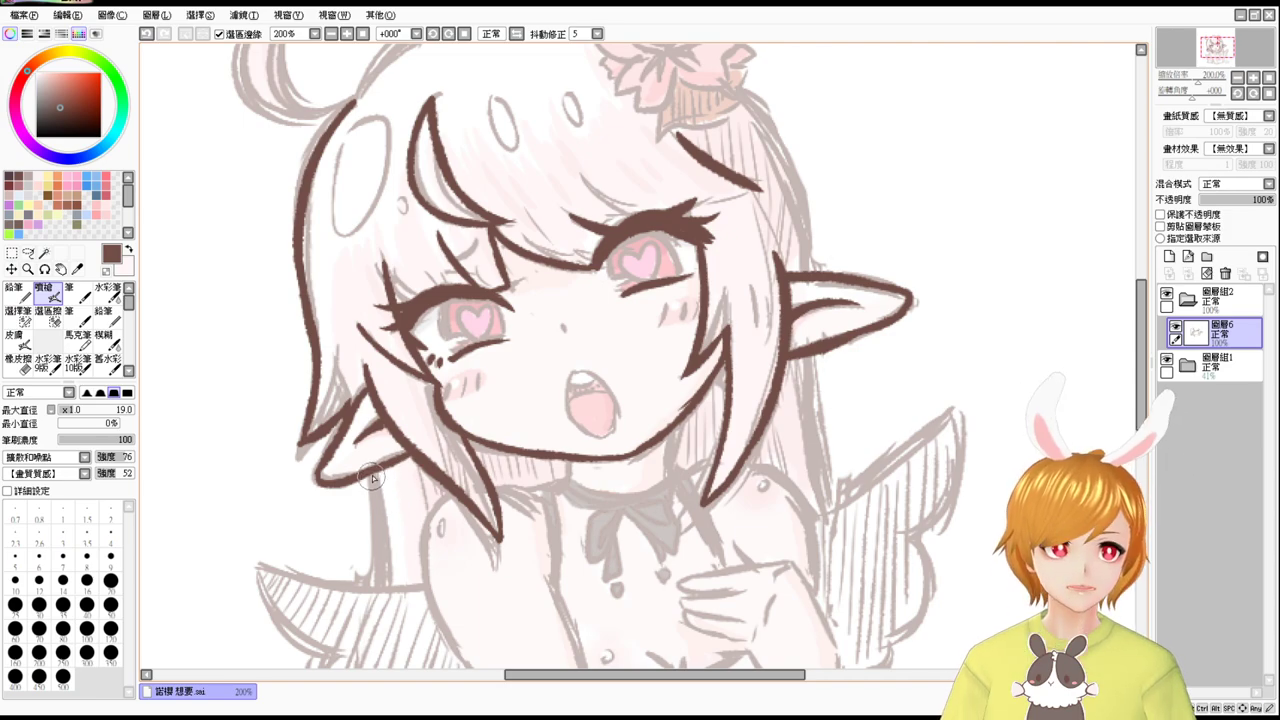
{"action": "key", "text": "ctrl+z"}
{"action": "left_click_drag", "start_coordinate": [375, 478], "coordinate": [383, 586]}
{"action": "key", "text": "ctrl+z"}
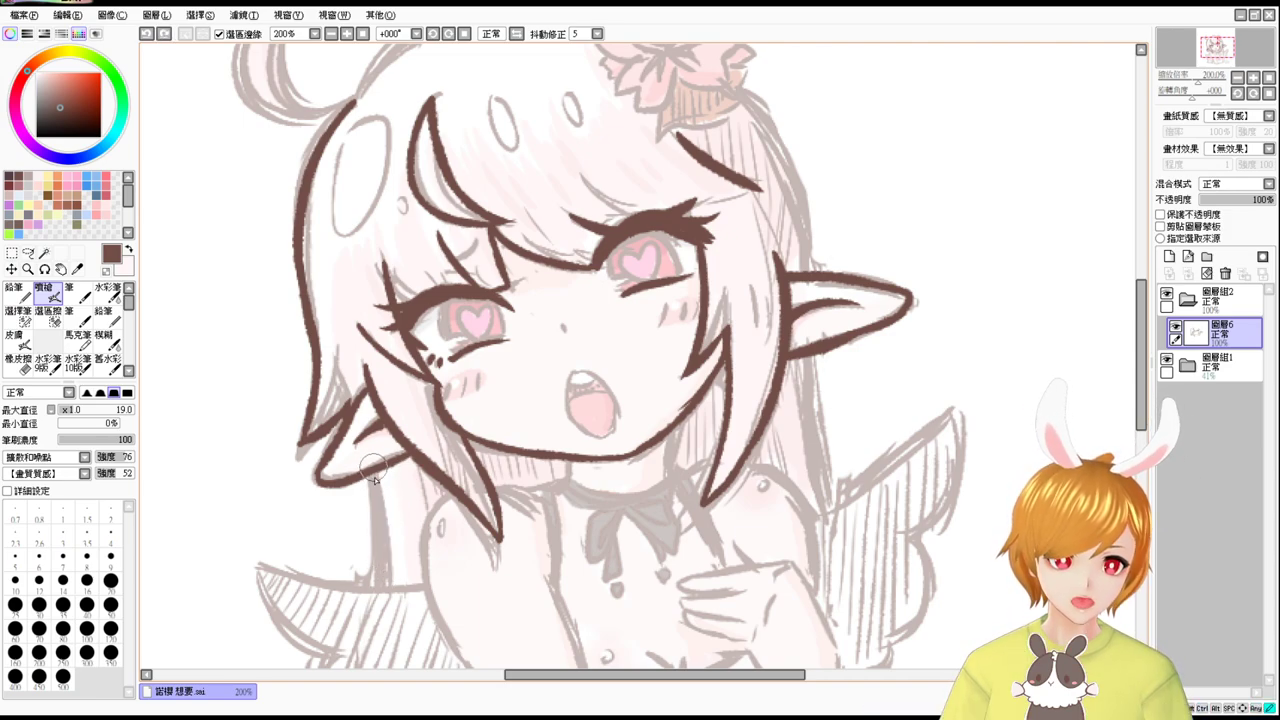
{"action": "left_click_drag", "start_coordinate": [375, 478], "coordinate": [378, 590]}
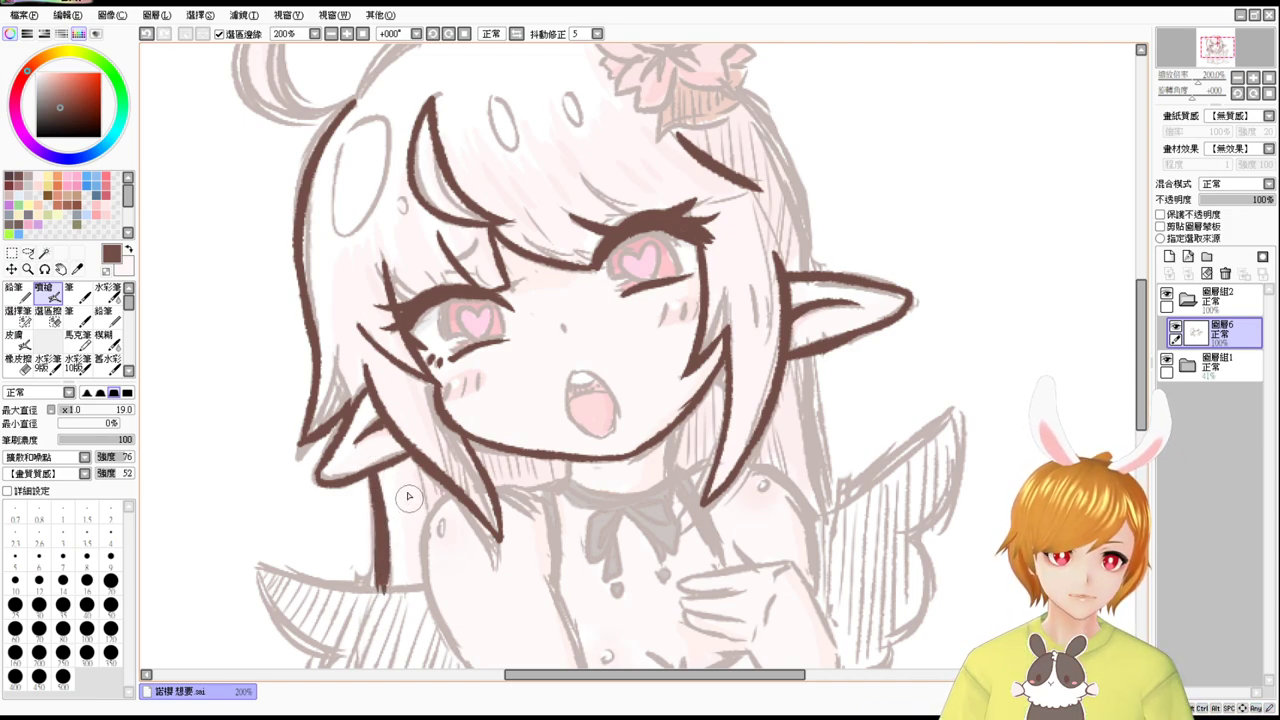
{"action": "key", "text": "ctrl+z"}
{"action": "key", "text": "e"}
{"action": "left_click_drag", "start_coordinate": [391, 601], "coordinate": [376, 603]}
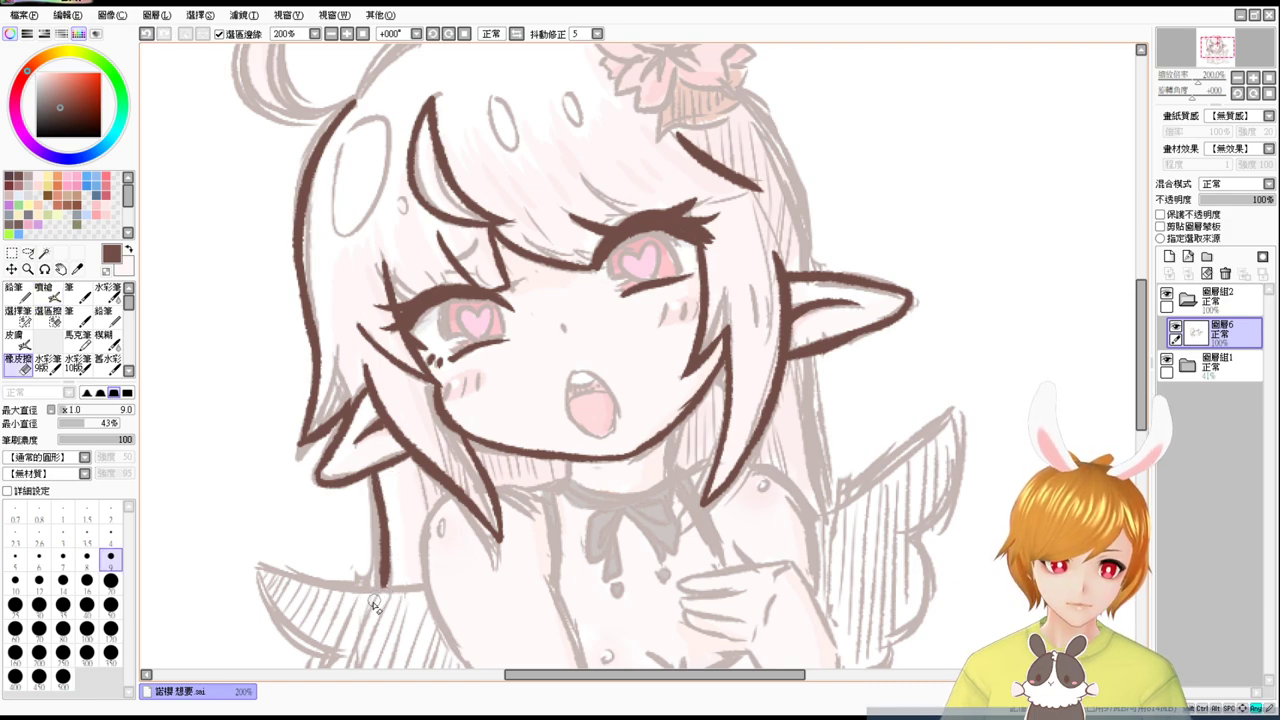
{"action": "key", "text": "b"}
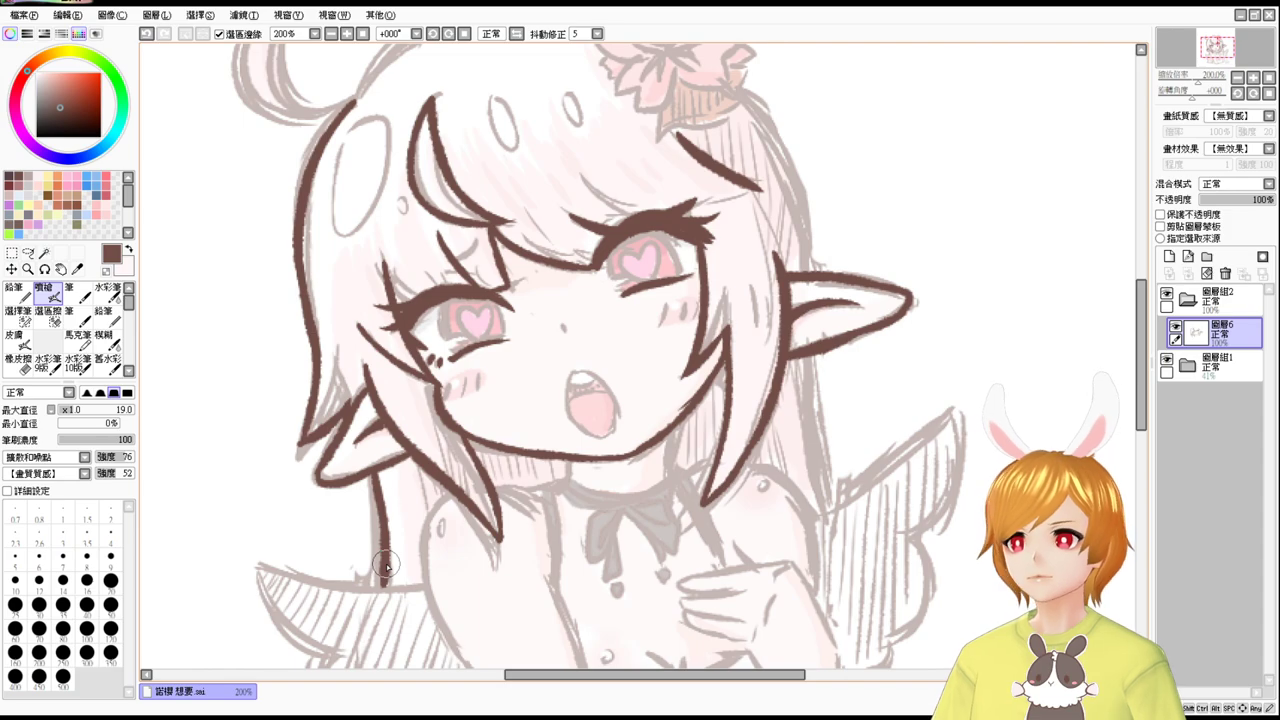
Ink the outer hair contour from the flower down to the ear and continue it below the ear toward the wing.
{"action": "left_click_drag", "start_coordinate": [730, 276], "coordinate": [702, 492]}
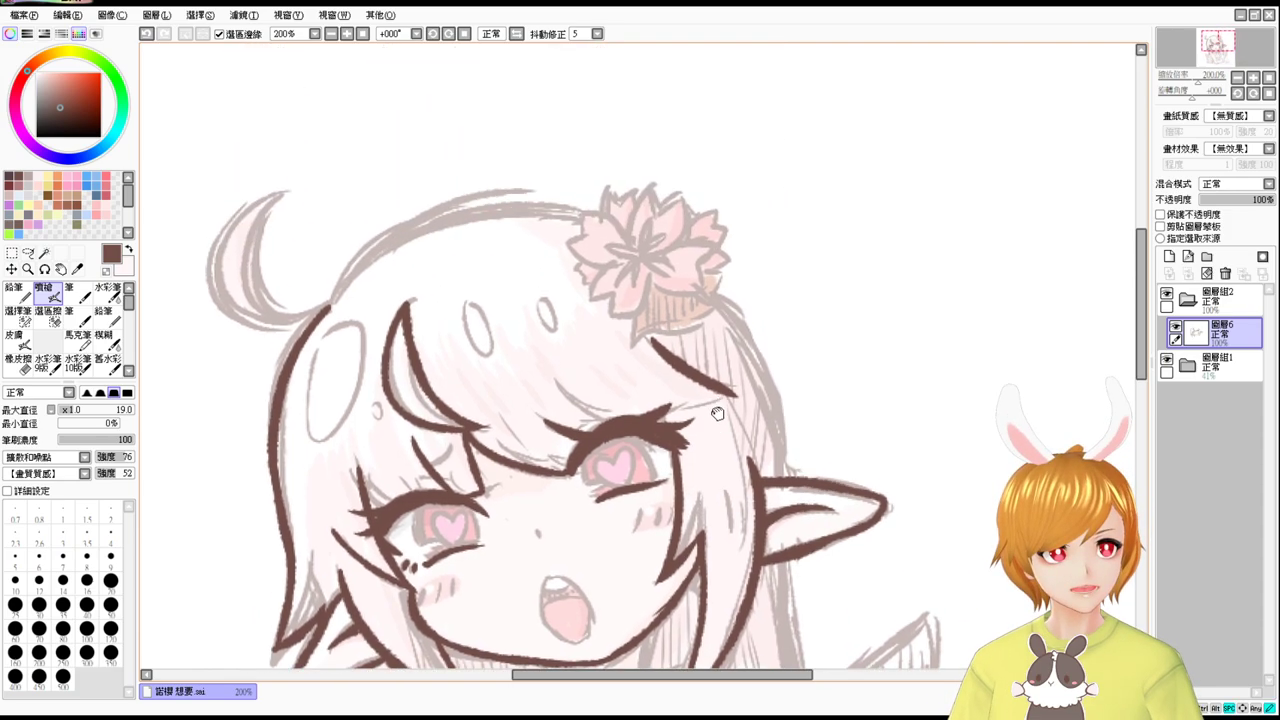
{"action": "key", "text": "ctrl+z"}
{"action": "left_click_drag", "start_coordinate": [716, 304], "coordinate": [781, 448]}
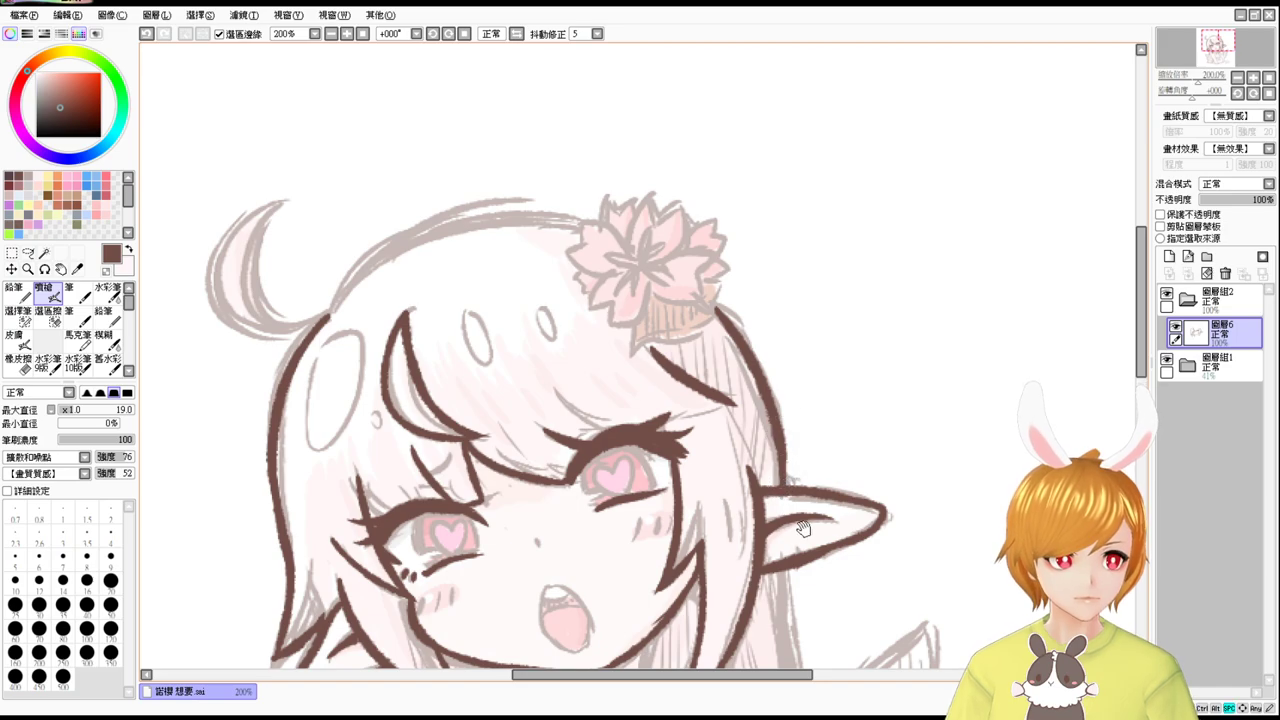
{"action": "scroll", "coordinate": [785, 470], "scroll_direction": "down", "scroll_amount": 3}
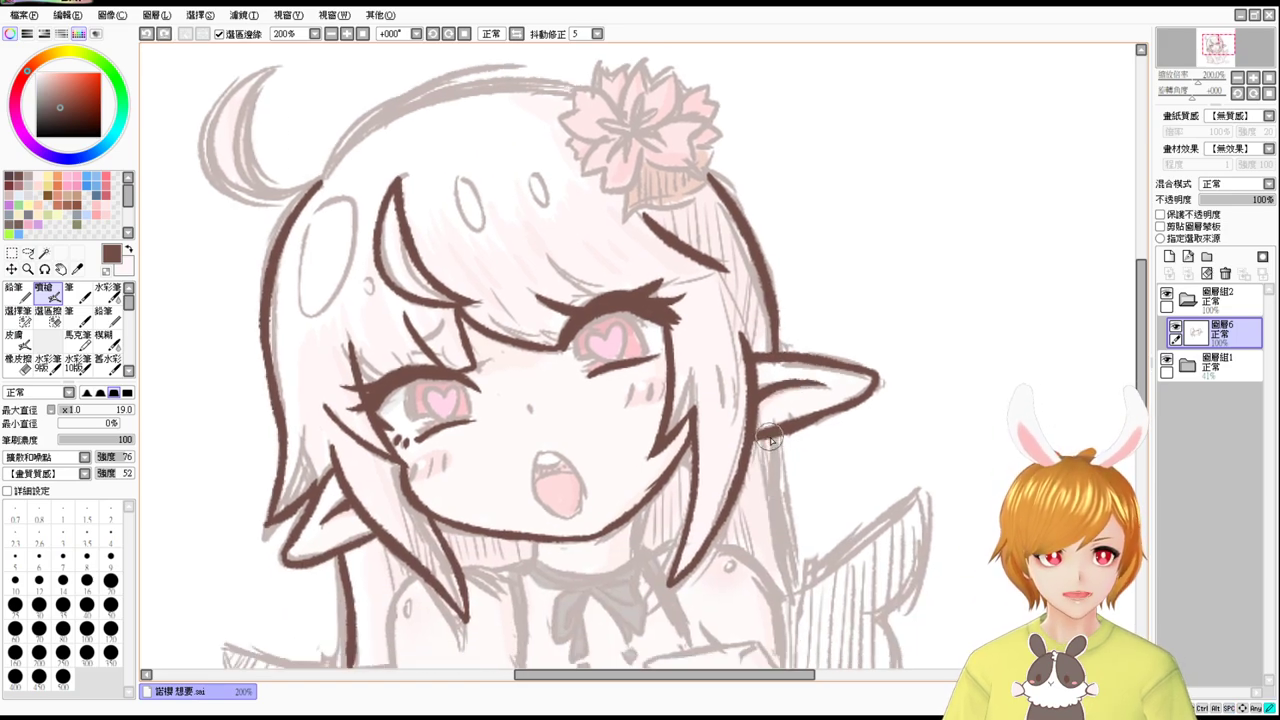
{"action": "left_click_drag", "start_coordinate": [782, 517], "coordinate": [762, 427]}
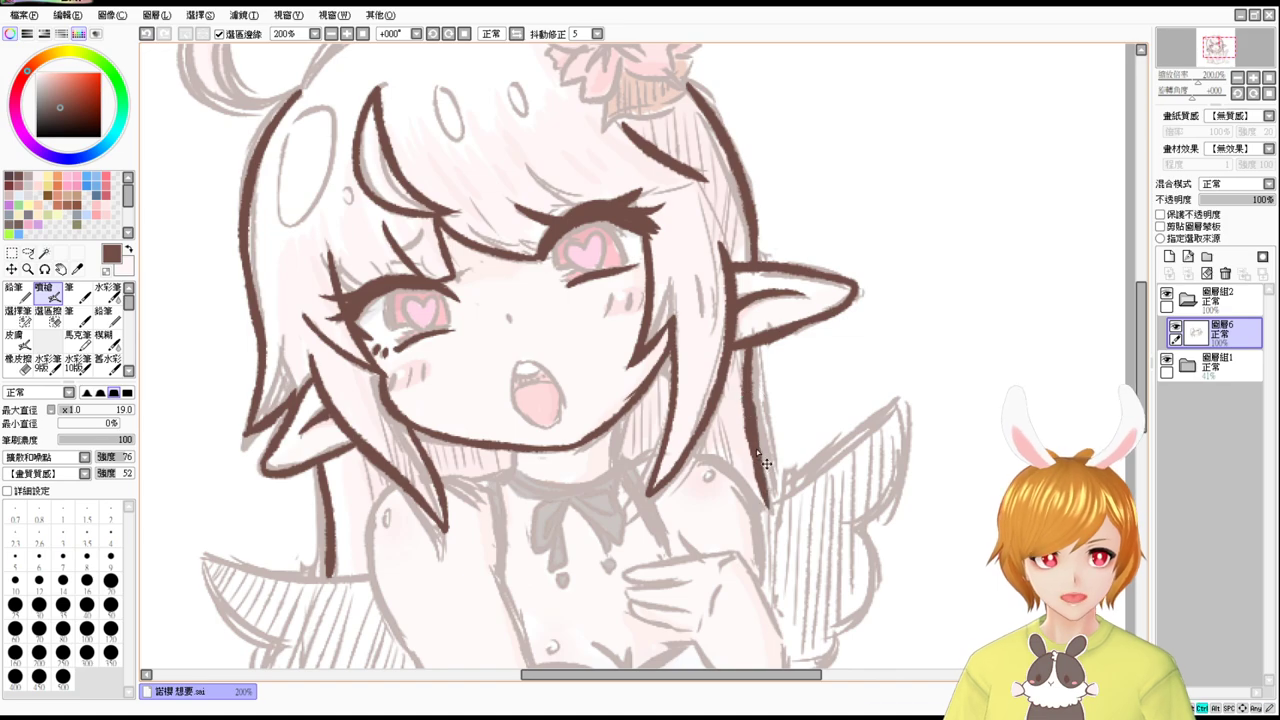
Ink the top of the head as one arc from the ahoge base to the flower, and erase the end overlapping the petals.
{"action": "left_click_drag", "start_coordinate": [745, 325], "coordinate": [800, 520]}
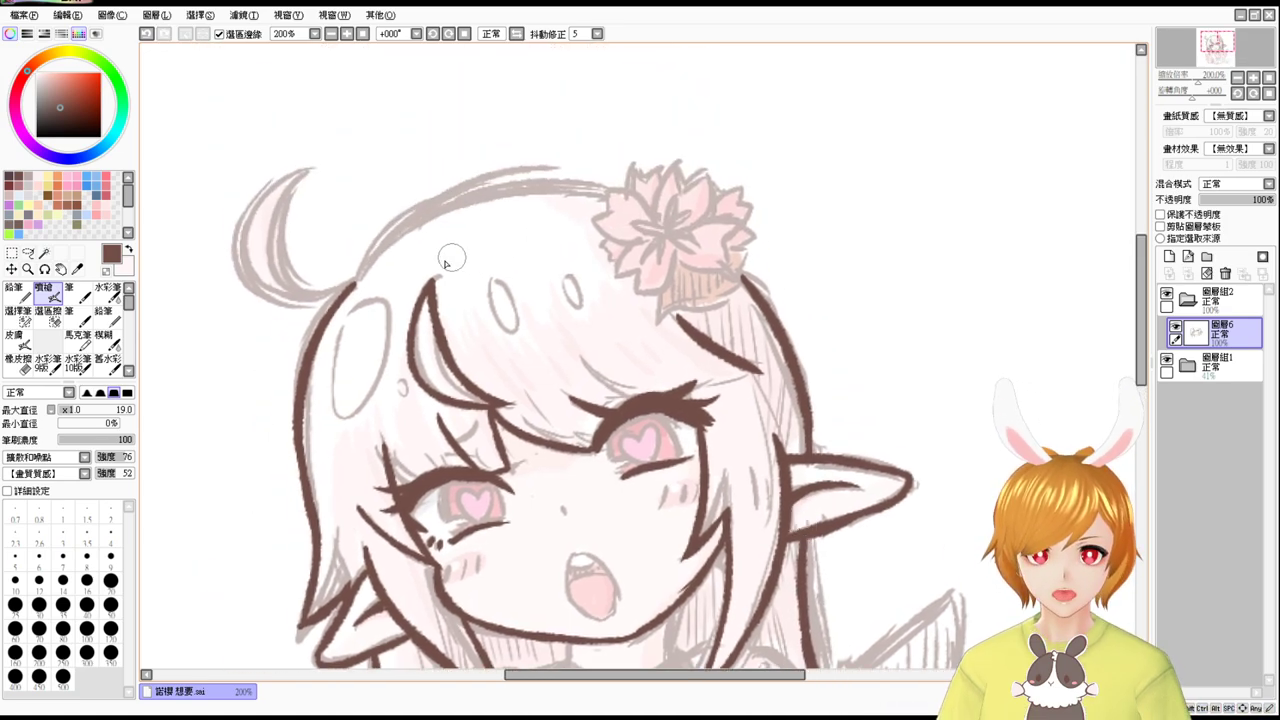
{"action": "mouse_move", "coordinate": [358, 283]}
{"action": "left_mouse_down"}
{"action": "mouse_move", "coordinate": [369, 257]}
{"action": "mouse_move", "coordinate": [603, 183]}
{"action": "left_mouse_up"}
{"action": "key", "text": "ctrl+z"}
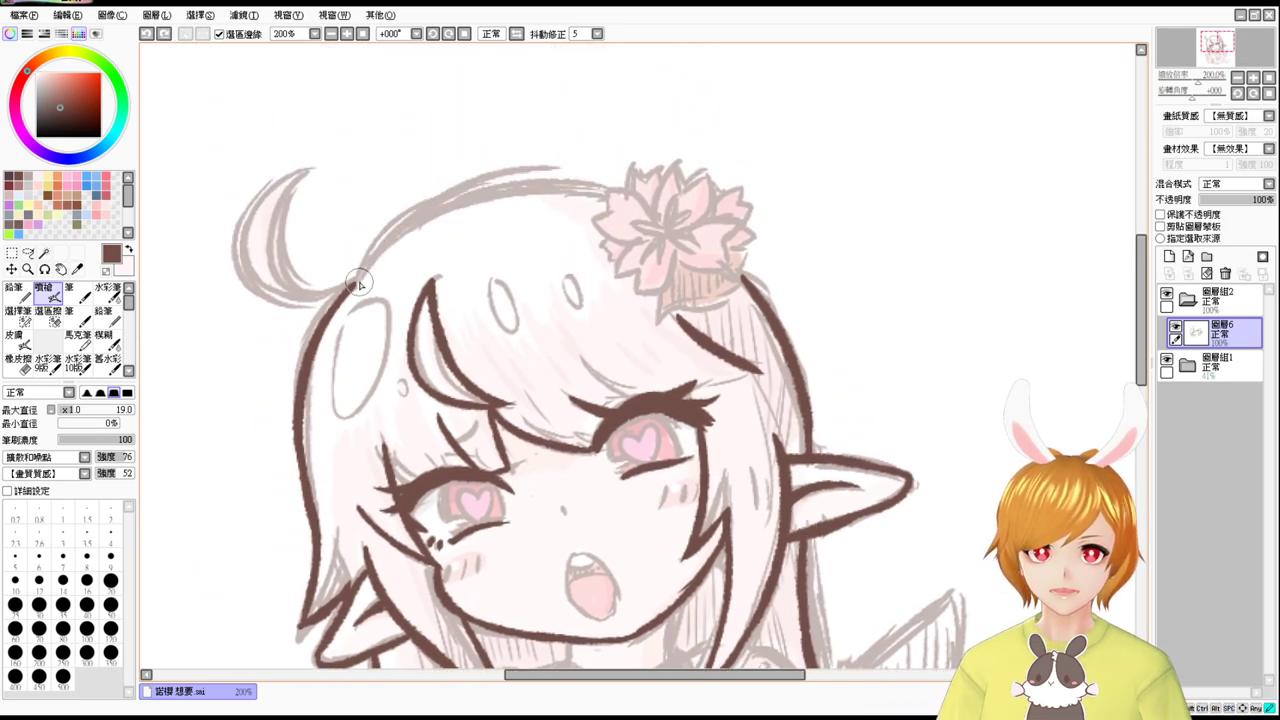
{"action": "left_click_drag", "start_coordinate": [360, 281], "coordinate": [630, 204]}
{"action": "key", "text": "e"}
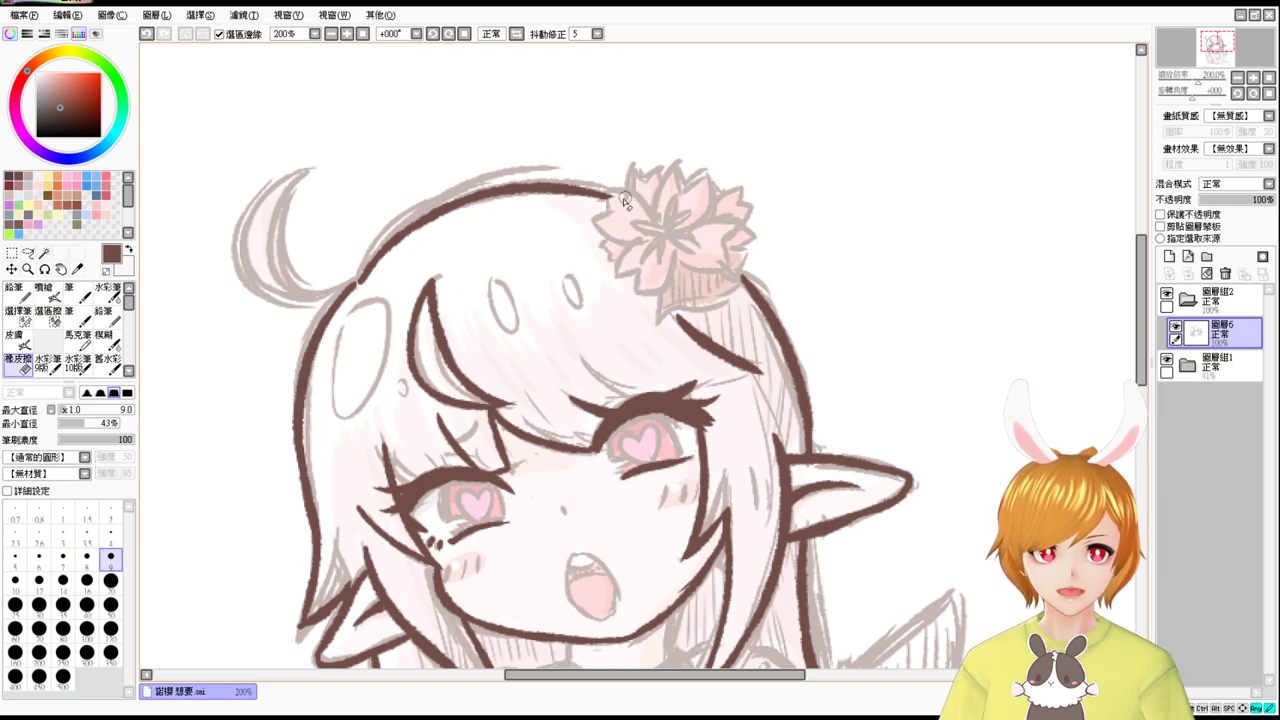
{"action": "key", "text": "e"}
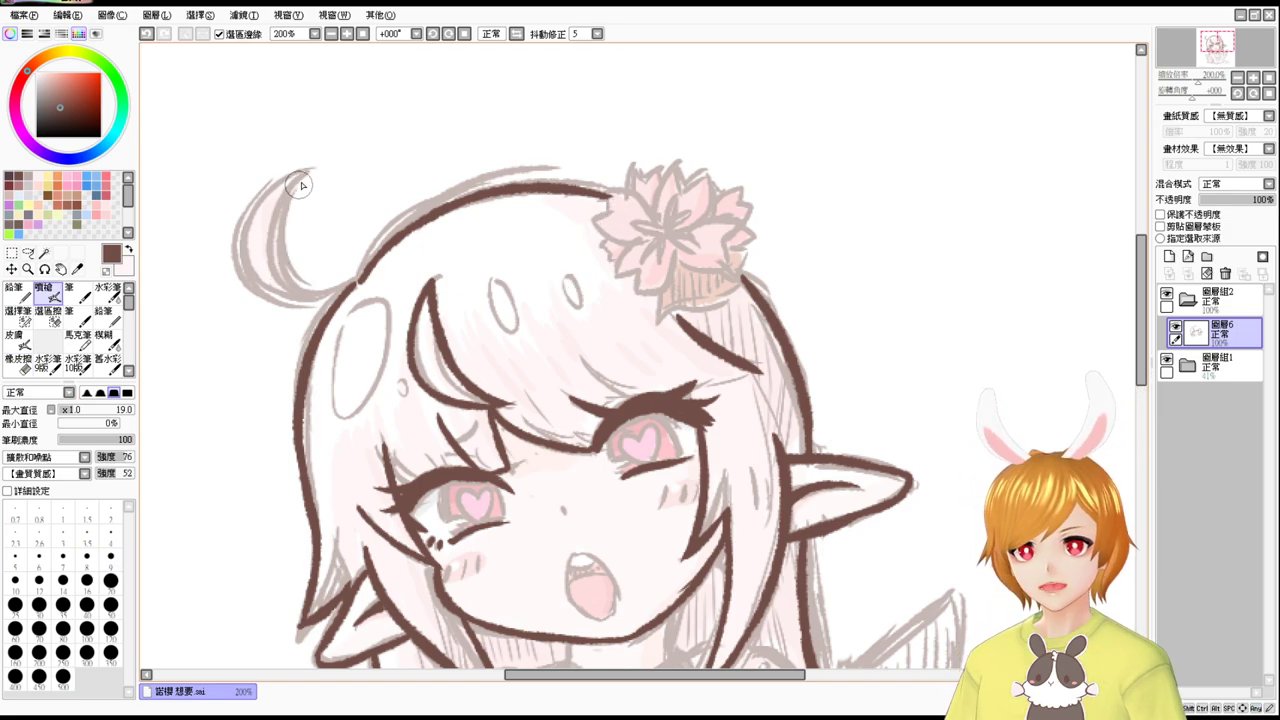
Ink the outer curve of the ahoge from its upper tip around to its base on the head.
{"action": "left_click_drag", "start_coordinate": [300, 185], "coordinate": [365, 262]}
{"action": "key", "text": "ctrl+z"}
{"action": "left_click_drag", "start_coordinate": [306, 171], "coordinate": [335, 295]}
{"action": "key", "text": "ctrl+z"}
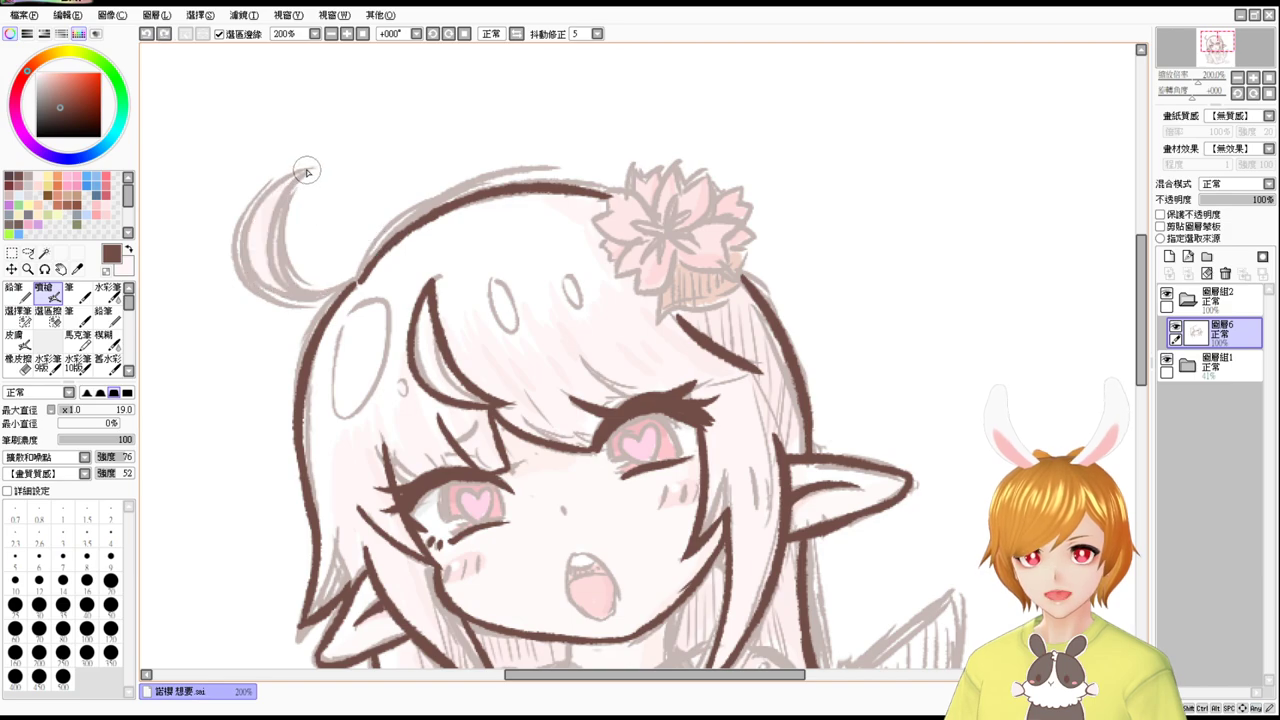
{"action": "left_click_drag", "start_coordinate": [307, 172], "coordinate": [350, 292]}
{"action": "key", "text": "ctrl+z"}
{"action": "left_click_drag", "start_coordinate": [306, 167], "coordinate": [350, 295]}
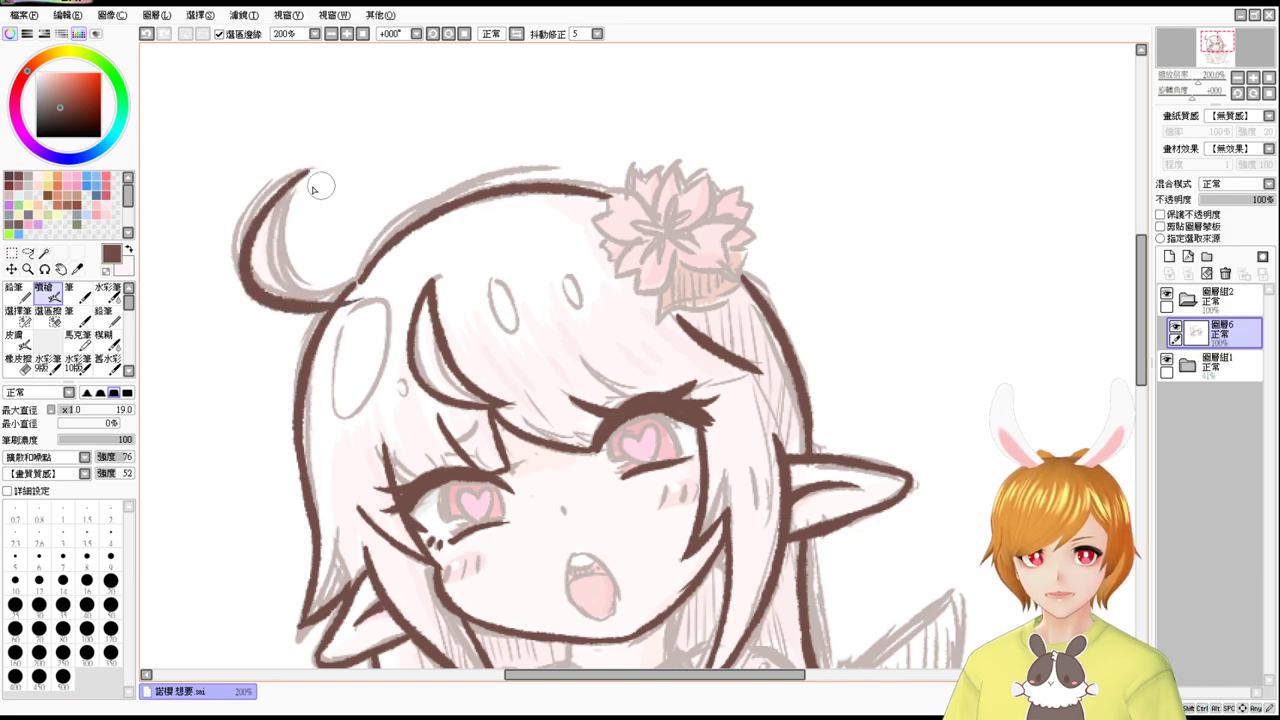
Ink the inner curve of the ahoge from its upper tip down to the outer curve near the base.
{"action": "mouse_move", "coordinate": [306, 174]}
{"action": "left_mouse_down"}
{"action": "mouse_move", "coordinate": [285, 218]}
{"action": "mouse_move", "coordinate": [354, 283]}
{"action": "left_mouse_up"}
{"action": "key", "text": "ctrl+z"}
{"action": "left_click_drag", "start_coordinate": [305, 174], "coordinate": [360, 300]}
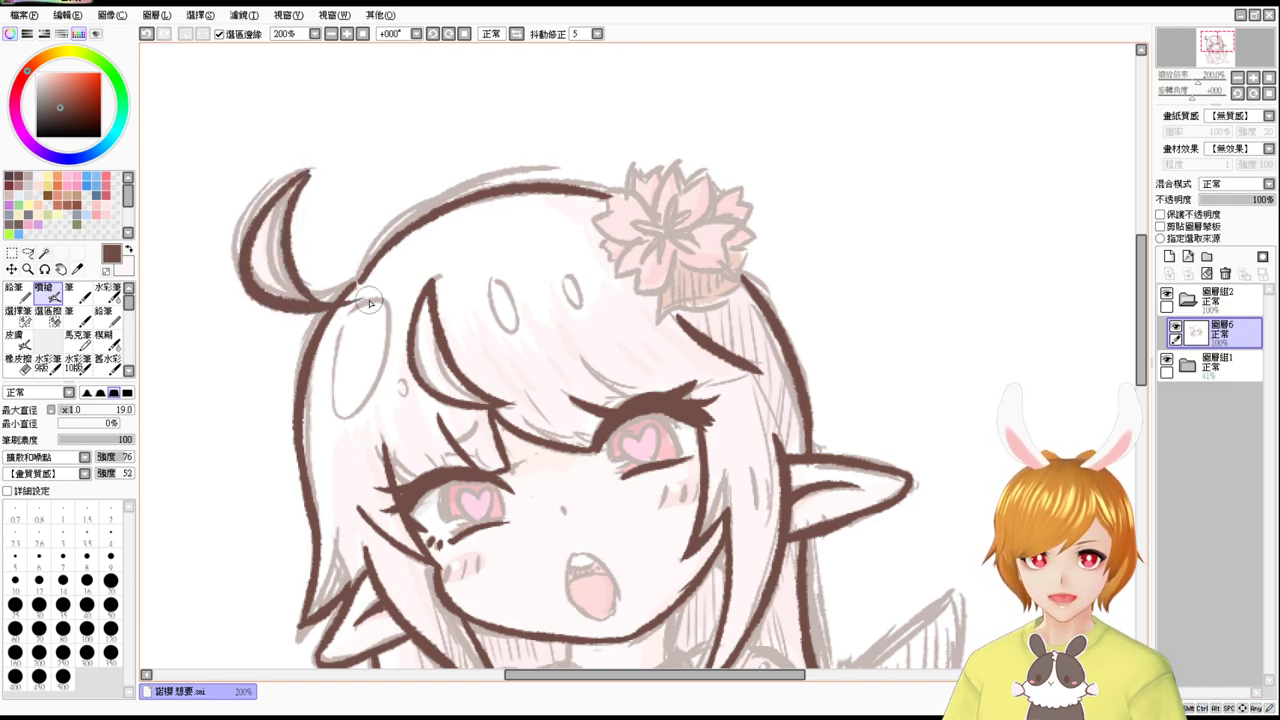
{"action": "key", "text": "ctrl+z"}
{"action": "left_click_drag", "start_coordinate": [305, 172], "coordinate": [300, 295]}
{"action": "key", "text": "ctrl+z"}
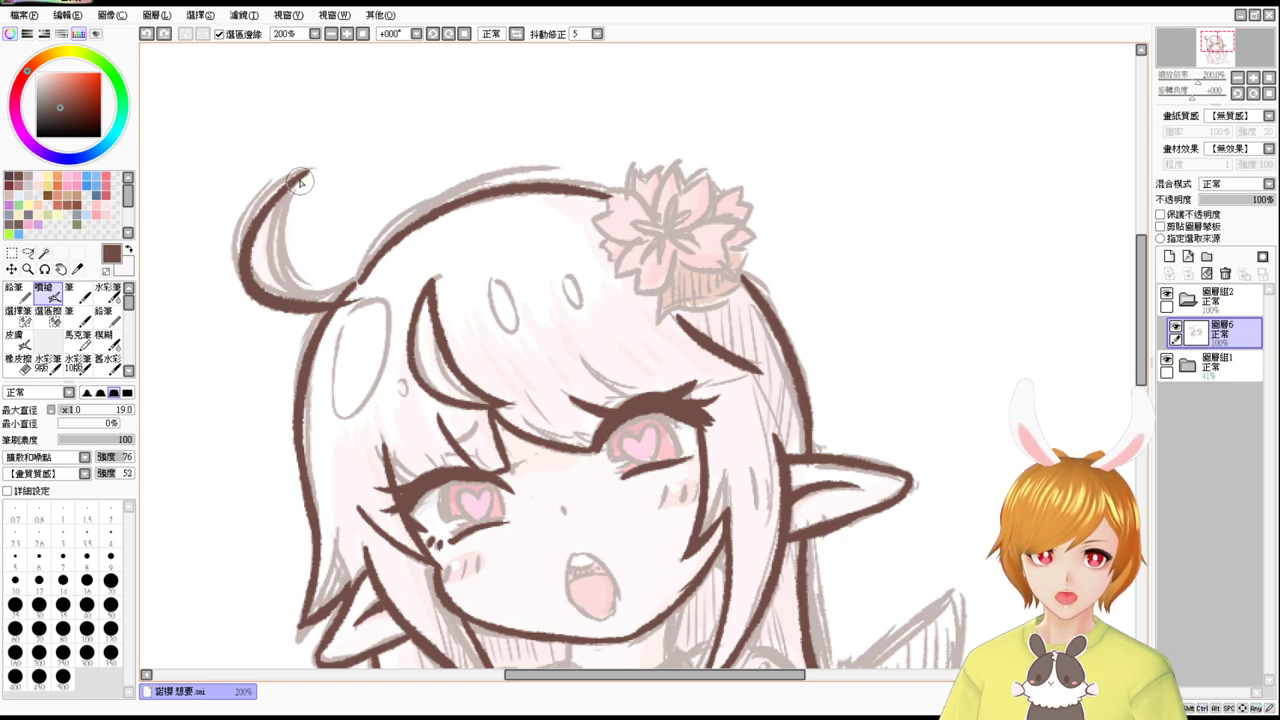
{"action": "left_click_drag", "start_coordinate": [303, 172], "coordinate": [326, 310]}
{"action": "key", "text": "ctrl+z"}
{"action": "mouse_move", "coordinate": [304, 173]}
{"action": "left_mouse_down"}
{"action": "mouse_move", "coordinate": [284, 235]}
{"action": "mouse_move", "coordinate": [330, 300]}
{"action": "left_mouse_up"}
{"action": "key", "text": "ctrl+z"}
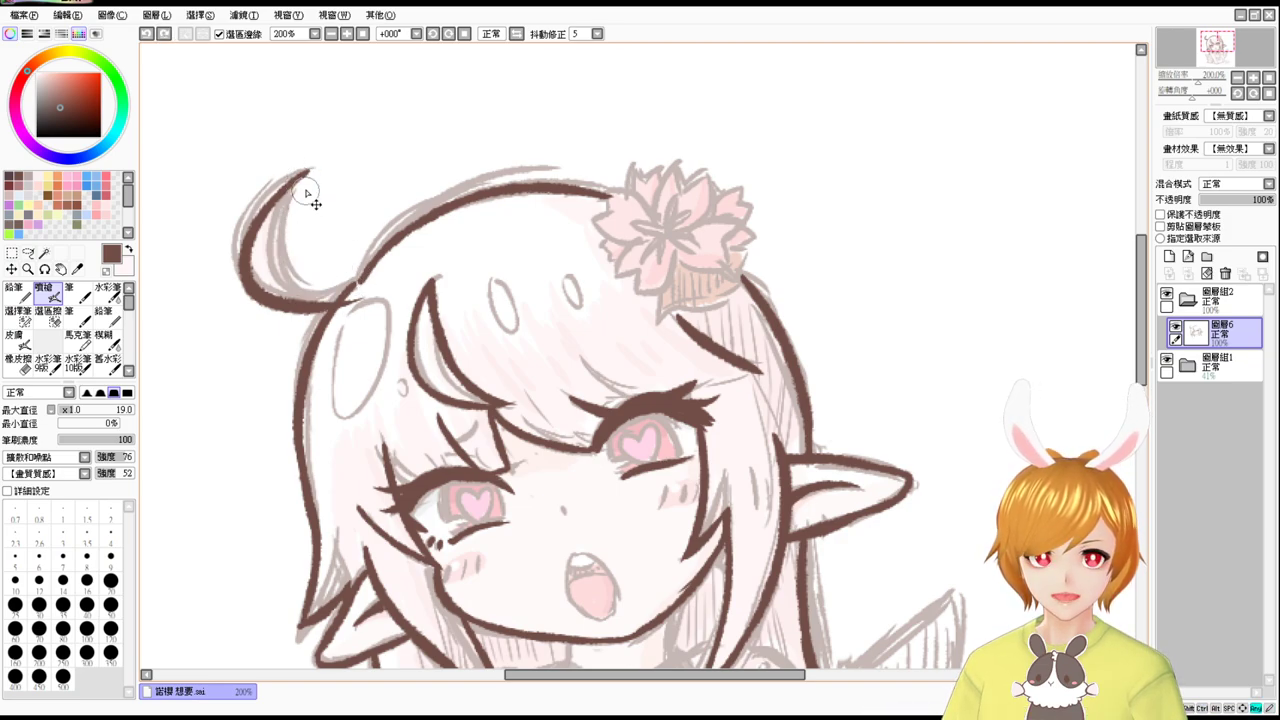
{"action": "key", "text": "ctrl+z"}
{"action": "mouse_move", "coordinate": [306, 170]}
{"action": "left_mouse_down"}
{"action": "mouse_move", "coordinate": [336, 300]}
{"action": "mouse_move", "coordinate": [296, 198]}
{"action": "mouse_move", "coordinate": [305, 295]}
{"action": "left_mouse_up"}
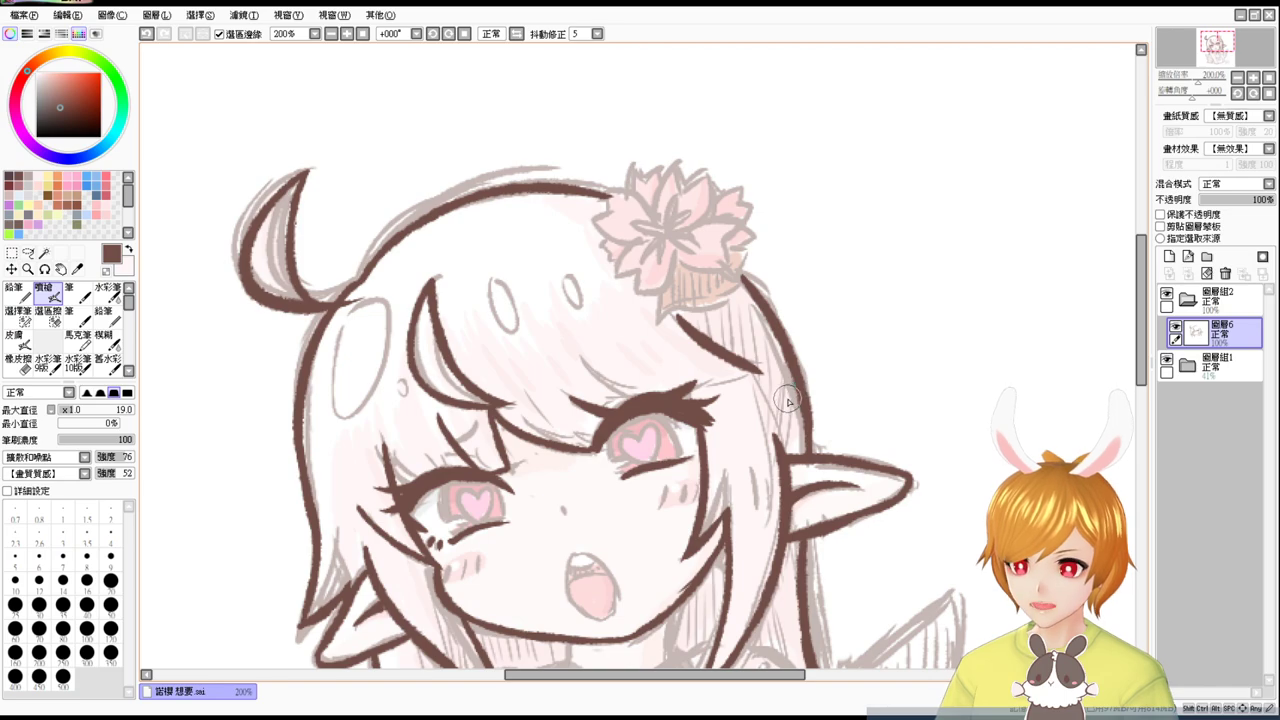
Ink both notched sides of the hair flower's topmost petal over the sketch in dark brown.
{"action": "left_click_drag", "start_coordinate": [831, 415], "coordinate": [756, 387]}
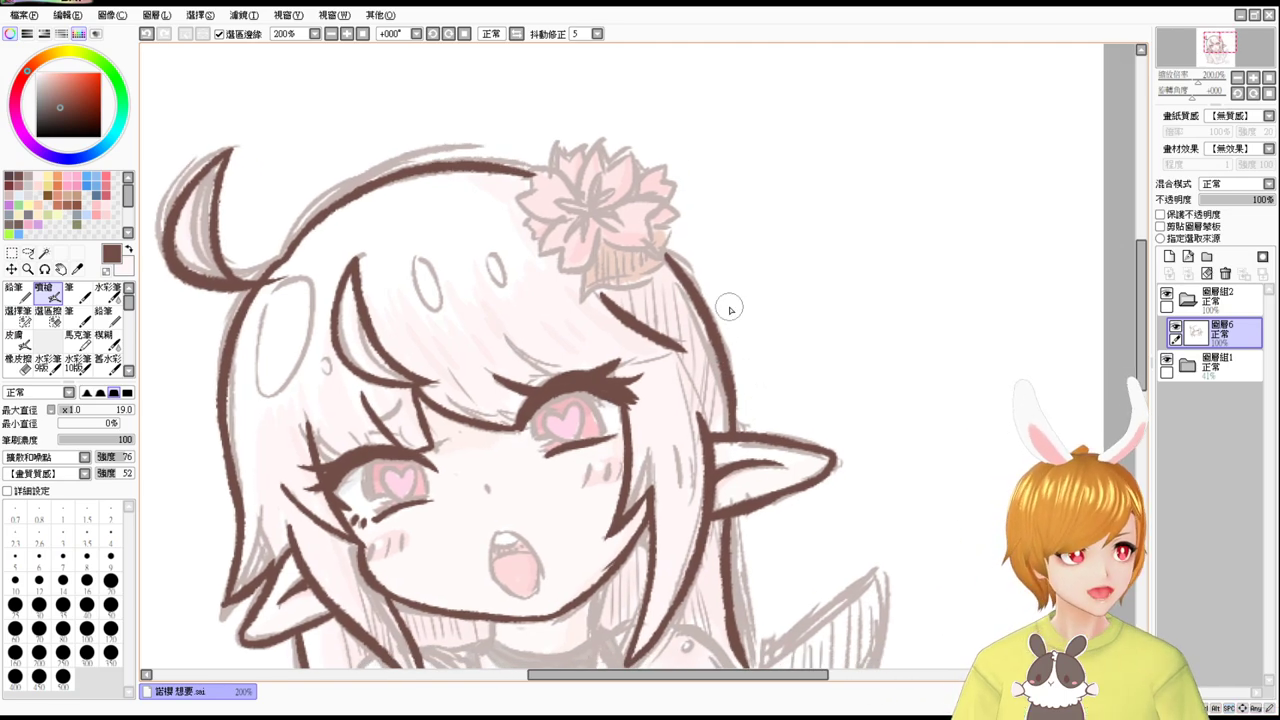
{"action": "mouse_move", "coordinate": [580, 192]}
{"action": "left_mouse_down"}
{"action": "mouse_move", "coordinate": [611, 144]}
{"action": "mouse_move", "coordinate": [588, 155]}
{"action": "mouse_move", "coordinate": [601, 143]}
{"action": "mouse_move", "coordinate": [580, 200]}
{"action": "left_mouse_up"}
{"action": "key", "text": "ctrl+z"}
{"action": "key", "text": "ctrl+z"}
{"action": "key", "text": "ctrl+z"}
{"action": "left_click_drag", "start_coordinate": [603, 141], "coordinate": [578, 198]}
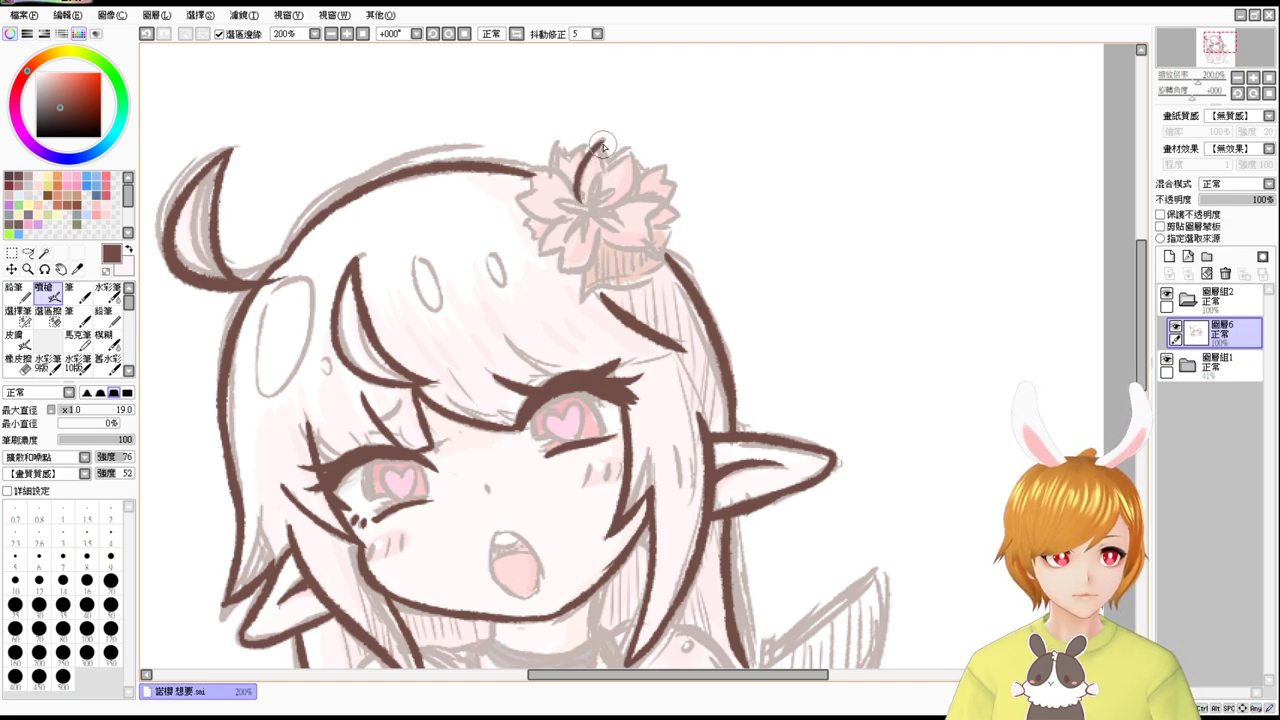
{"action": "mouse_move", "coordinate": [602, 143]}
{"action": "left_mouse_down"}
{"action": "mouse_move", "coordinate": [611, 166]}
{"action": "mouse_move", "coordinate": [636, 151]}
{"action": "mouse_move", "coordinate": [606, 208]}
{"action": "left_mouse_up"}
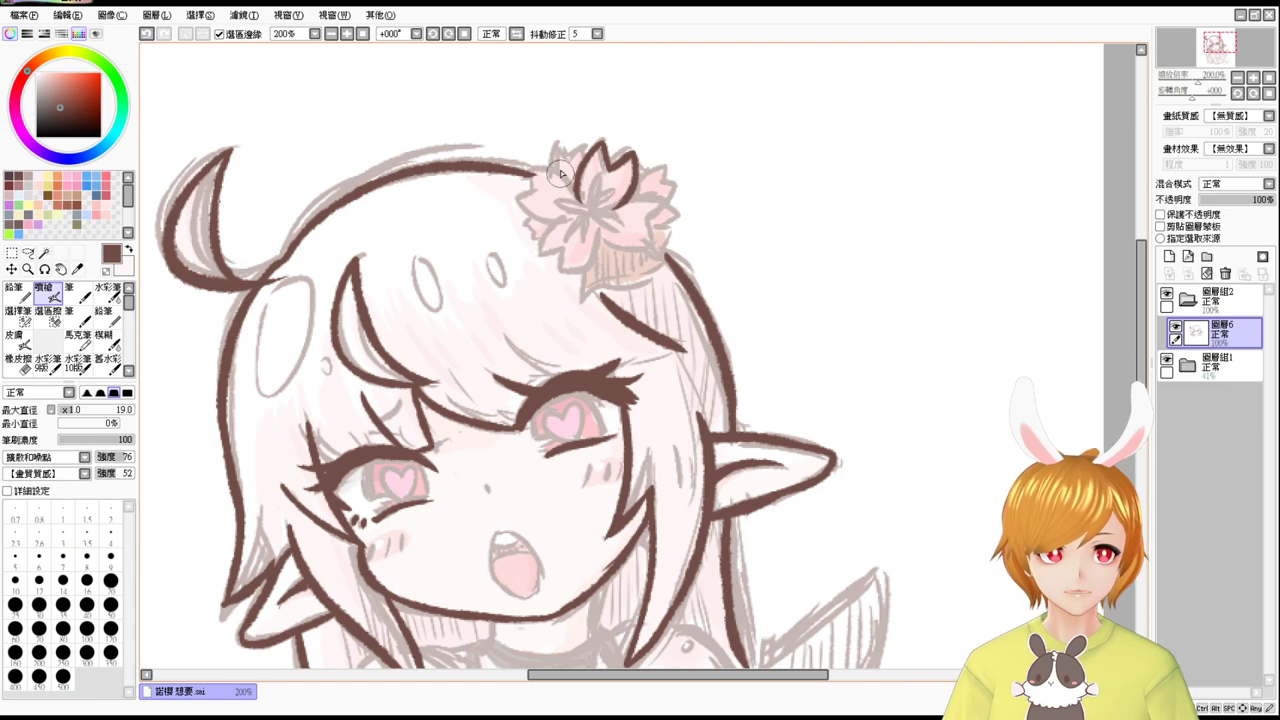
Ink the hair flower's front petals on the side facing the ahoge and along its lower edge.
{"action": "mouse_move", "coordinate": [548, 171]}
{"action": "left_mouse_down"}
{"action": "mouse_move", "coordinate": [574, 195]}
{"action": "mouse_move", "coordinate": [543, 193]}
{"action": "mouse_move", "coordinate": [533, 209]}
{"action": "mouse_move", "coordinate": [576, 217]}
{"action": "mouse_move", "coordinate": [541, 257]}
{"action": "mouse_move", "coordinate": [565, 251]}
{"action": "mouse_move", "coordinate": [566, 272]}
{"action": "mouse_move", "coordinate": [599, 247]}
{"action": "mouse_move", "coordinate": [600, 223]}
{"action": "left_mouse_up"}
{"action": "key", "text": "ctrl+z"}
{"action": "key", "text": "ctrl+z"}
{"action": "key", "text": "ctrl+z"}
{"action": "key", "text": "ctrl+z"}
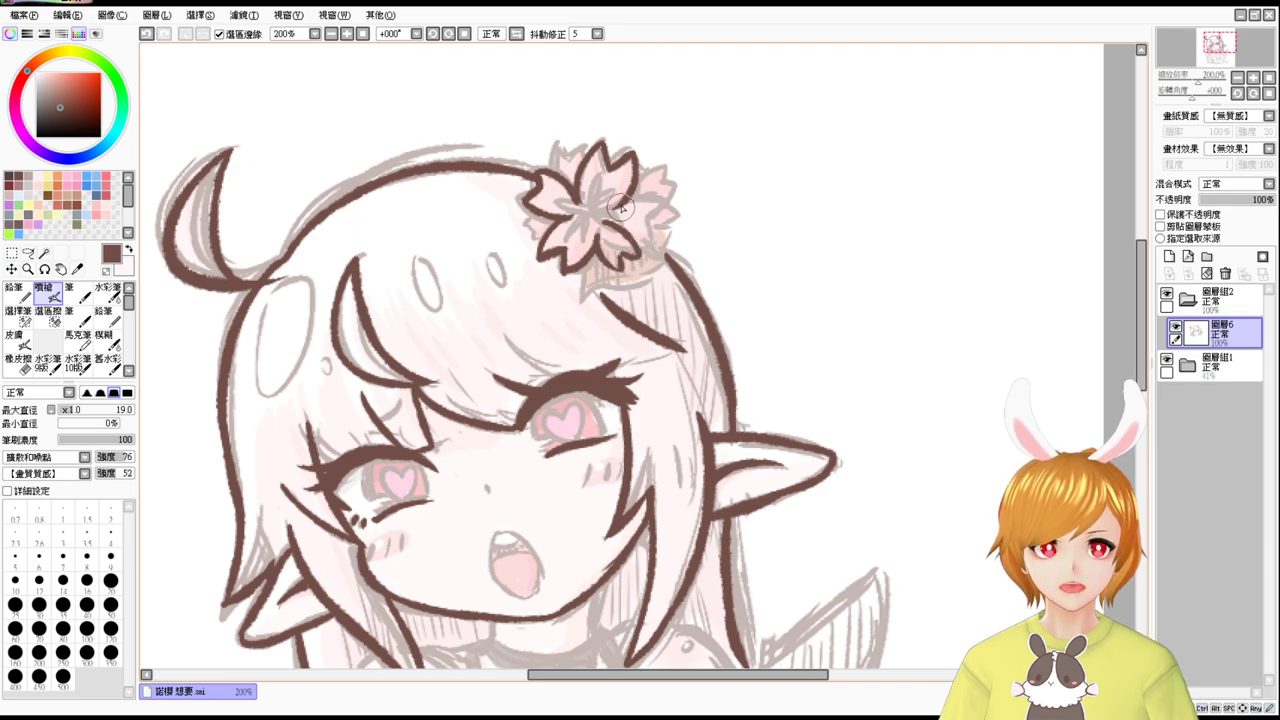
Ink the remaining front petal on the ear side to close the outline of the five-petal hair flower.
{"action": "left_click_drag", "start_coordinate": [619, 206], "coordinate": [655, 211]}
{"action": "key", "text": "ctrl+z"}
{"action": "key", "text": "ctrl+z"}
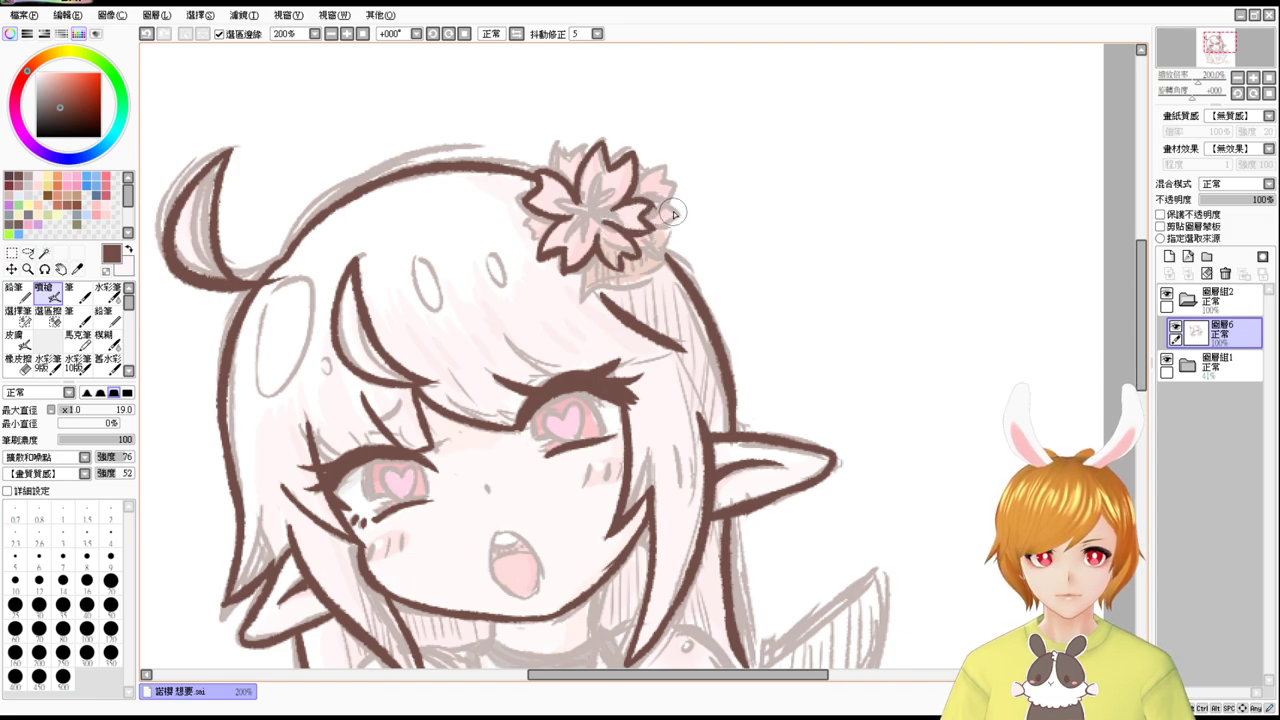
{"action": "key", "text": "e"}
{"action": "key", "text": "v"}
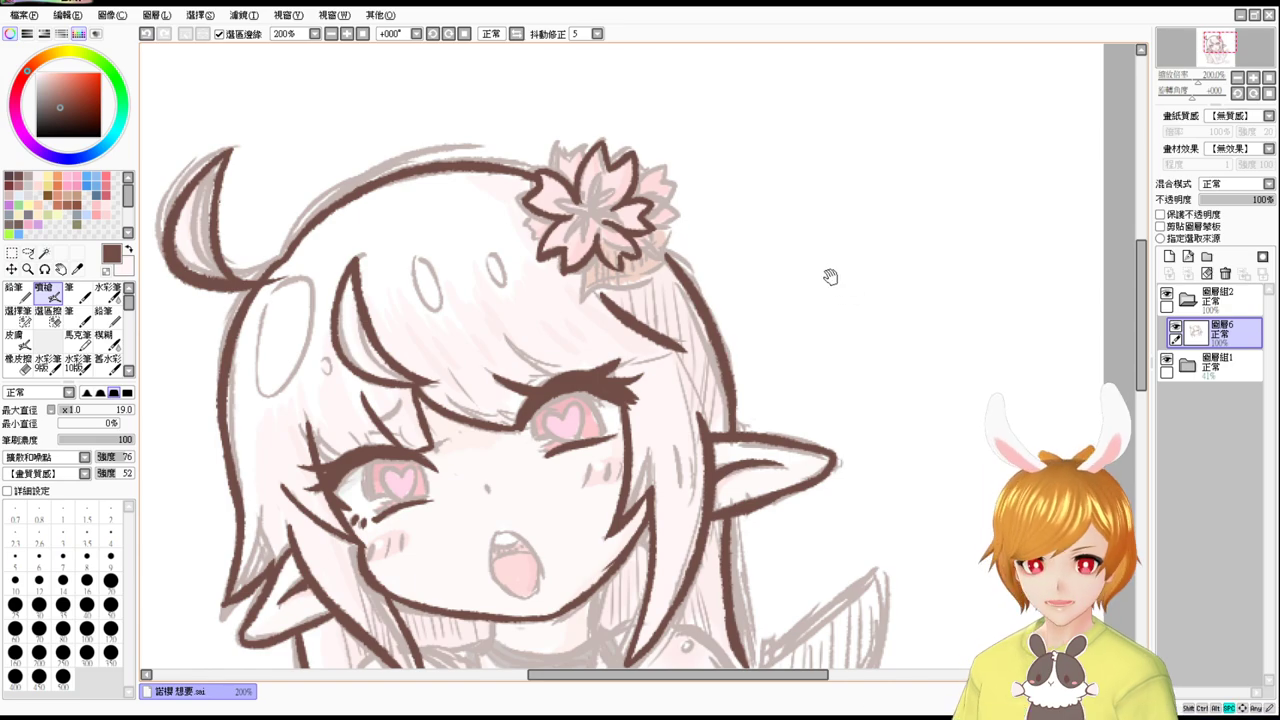
Ink the back petals peeking out between the front petals and the radiating lines at the hair flower's centre.
{"action": "scroll", "coordinate": [830, 285], "scroll_direction": "up", "scroll_amount": 2}
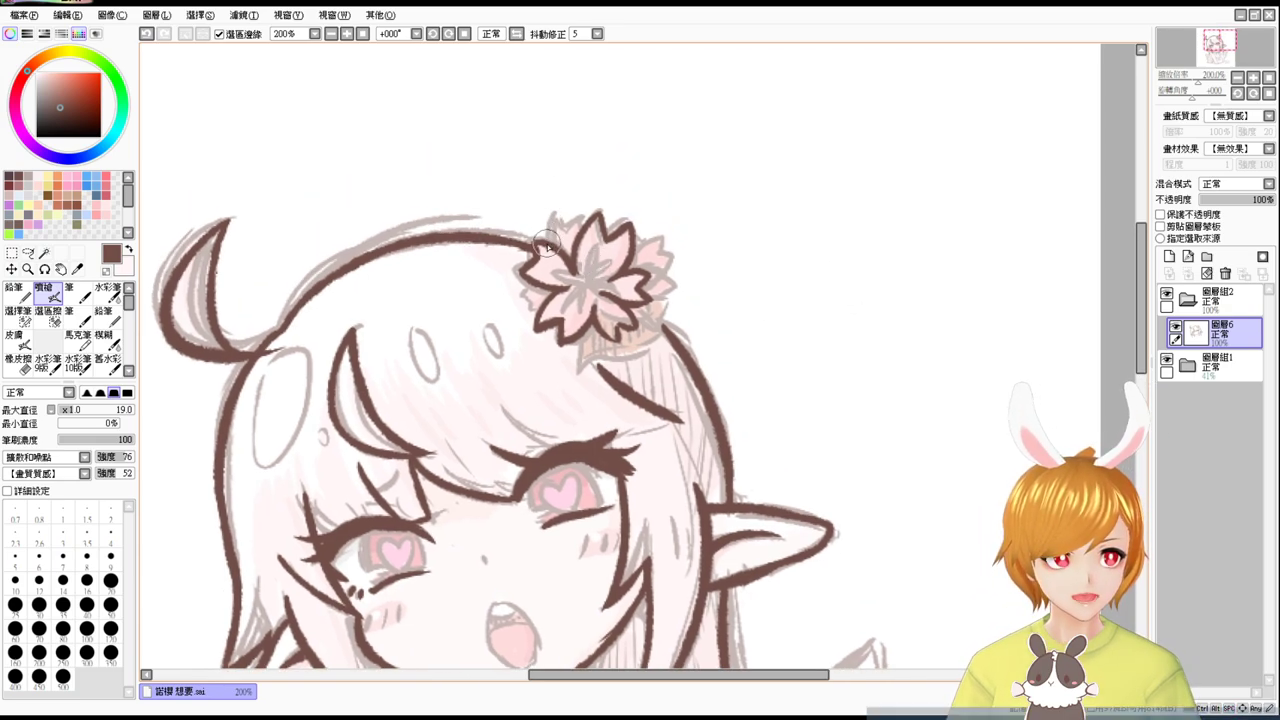
{"action": "mouse_move", "coordinate": [548, 241]}
{"action": "left_mouse_down"}
{"action": "mouse_move", "coordinate": [555, 222]}
{"action": "mouse_move", "coordinate": [580, 238]}
{"action": "left_mouse_up"}
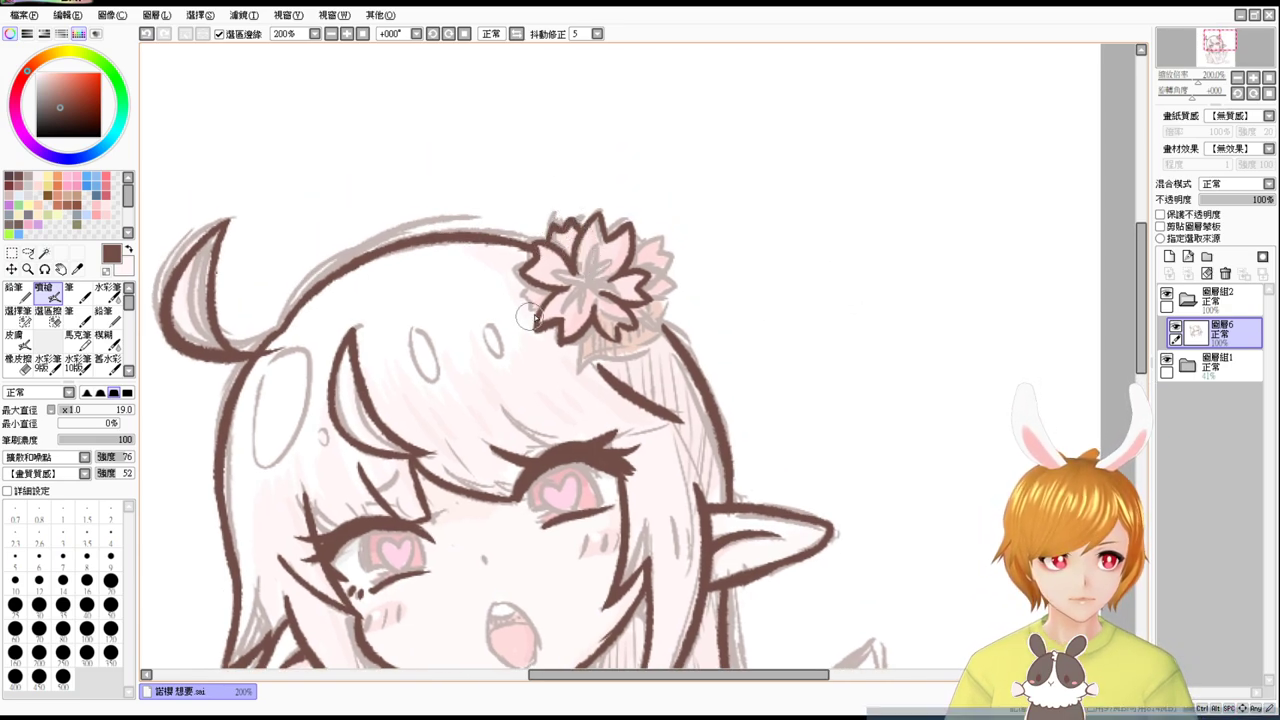
{"action": "mouse_move", "coordinate": [535, 287]}
{"action": "left_mouse_down"}
{"action": "mouse_move", "coordinate": [518, 292]}
{"action": "mouse_move", "coordinate": [541, 318]}
{"action": "left_mouse_up"}
{"action": "mouse_move", "coordinate": [635, 247]}
{"action": "left_mouse_down"}
{"action": "mouse_move", "coordinate": [652, 241]}
{"action": "mouse_move", "coordinate": [656, 272]}
{"action": "left_mouse_up"}
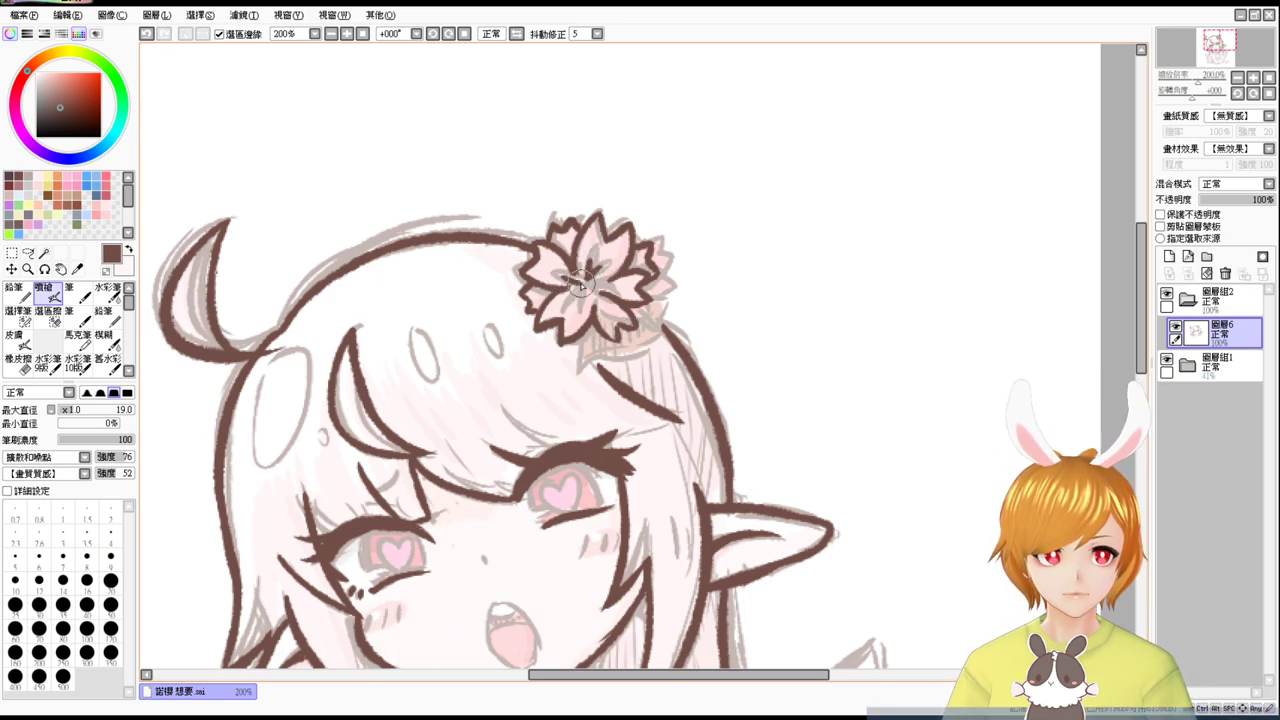
{"action": "mouse_move", "coordinate": [569, 277]}
{"action": "left_mouse_down"}
{"action": "mouse_move", "coordinate": [586, 284]}
{"action": "mouse_move", "coordinate": [567, 301]}
{"action": "mouse_move", "coordinate": [602, 286]}
{"action": "left_mouse_up"}
{"action": "key", "text": "ctrl+z"}
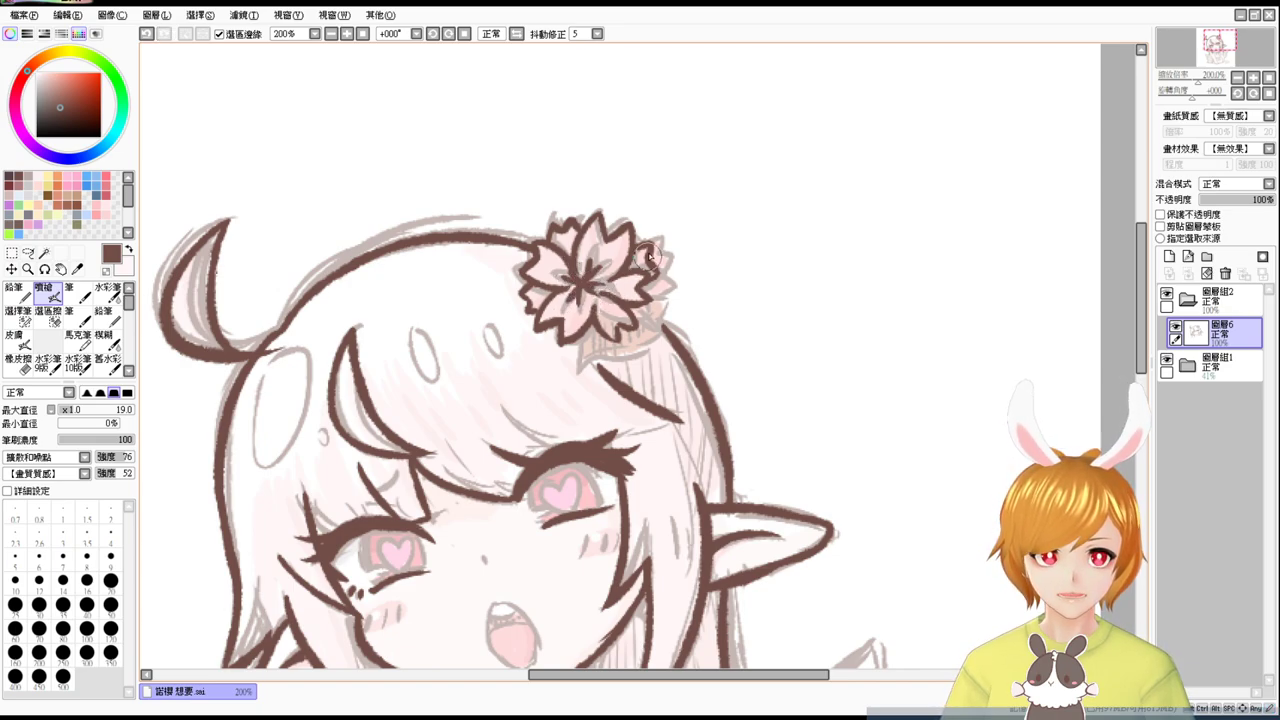
Ink the pointed leaf-like ornament beneath the hair flower, joining its curved outer edge to the petals.
{"action": "mouse_move", "coordinate": [578, 338]}
{"action": "left_mouse_down"}
{"action": "mouse_move", "coordinate": [586, 378]}
{"action": "mouse_move", "coordinate": [635, 358]}
{"action": "left_mouse_up"}
{"action": "key", "text": "ctrl+z"}
{"action": "key", "text": "ctrl+z"}
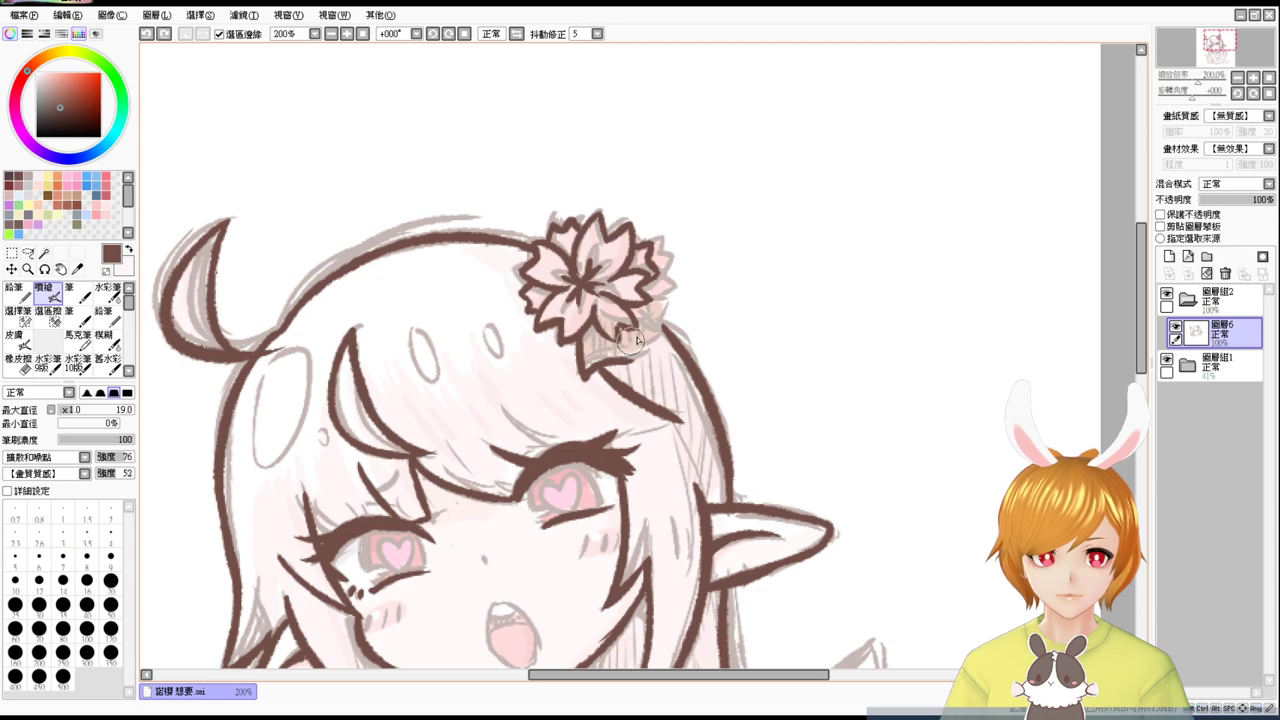
{"action": "mouse_move", "coordinate": [637, 307]}
{"action": "left_mouse_down"}
{"action": "mouse_move", "coordinate": [659, 334]}
{"action": "mouse_move", "coordinate": [631, 362]}
{"action": "left_mouse_up"}
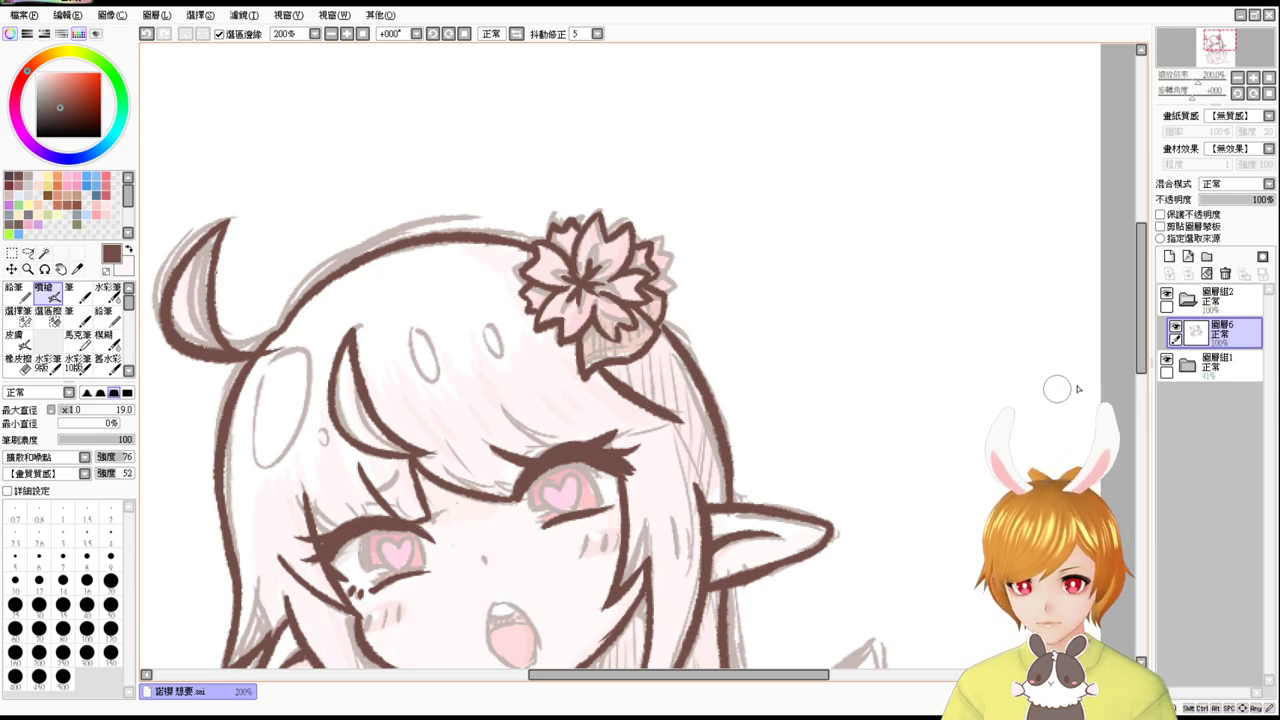
Ink the short curved neck line running from under the chin toward the straight arm's shoulder.
{"action": "left_click_drag", "start_coordinate": [709, 454], "coordinate": [710, 347]}
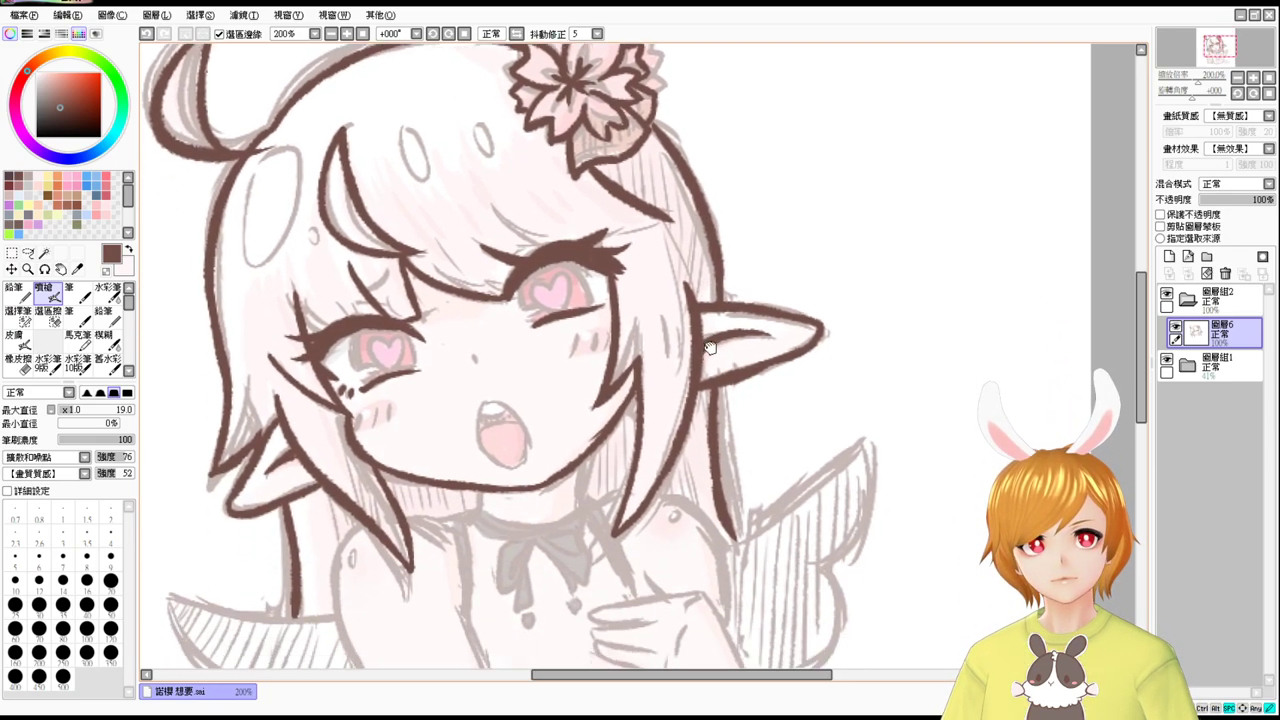
{"action": "mouse_move", "coordinate": [704, 427]}
{"action": "left_mouse_down"}
{"action": "mouse_move", "coordinate": [702, 388]}
{"action": "mouse_move", "coordinate": [706, 496]}
{"action": "left_mouse_up"}
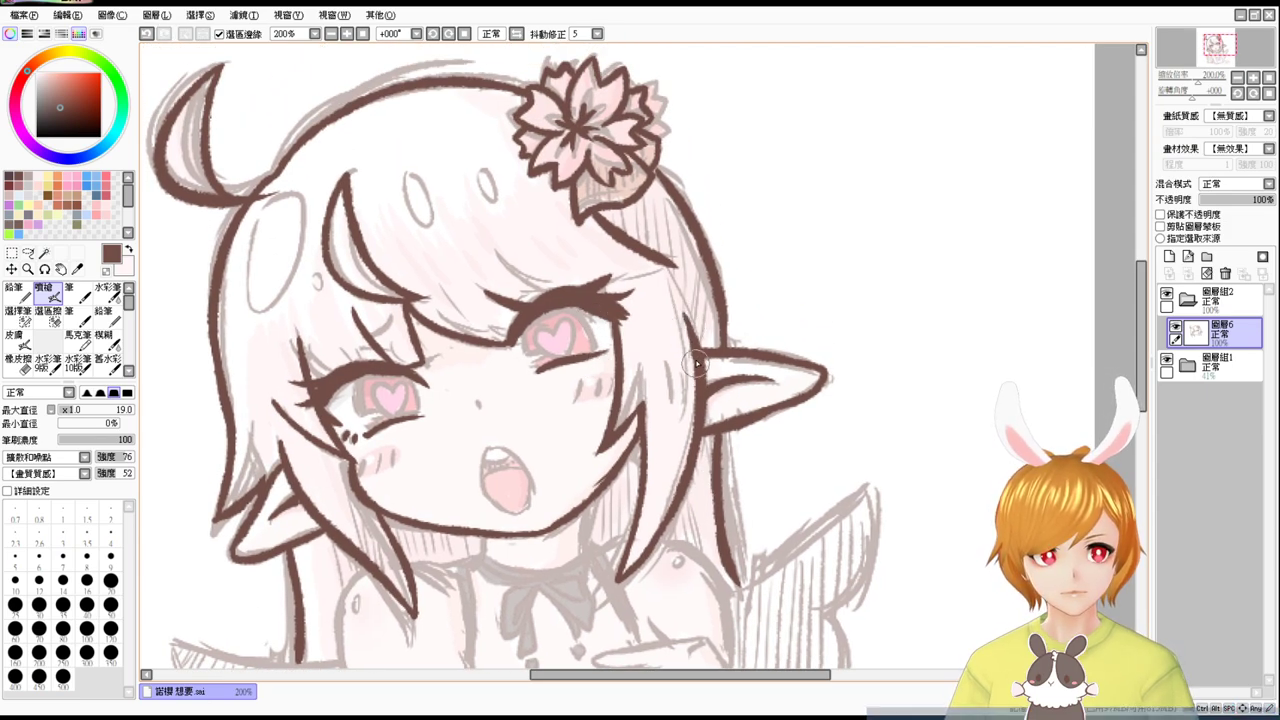
{"action": "scroll", "coordinate": [718, 428], "scroll_direction": "down", "scroll_amount": 3}
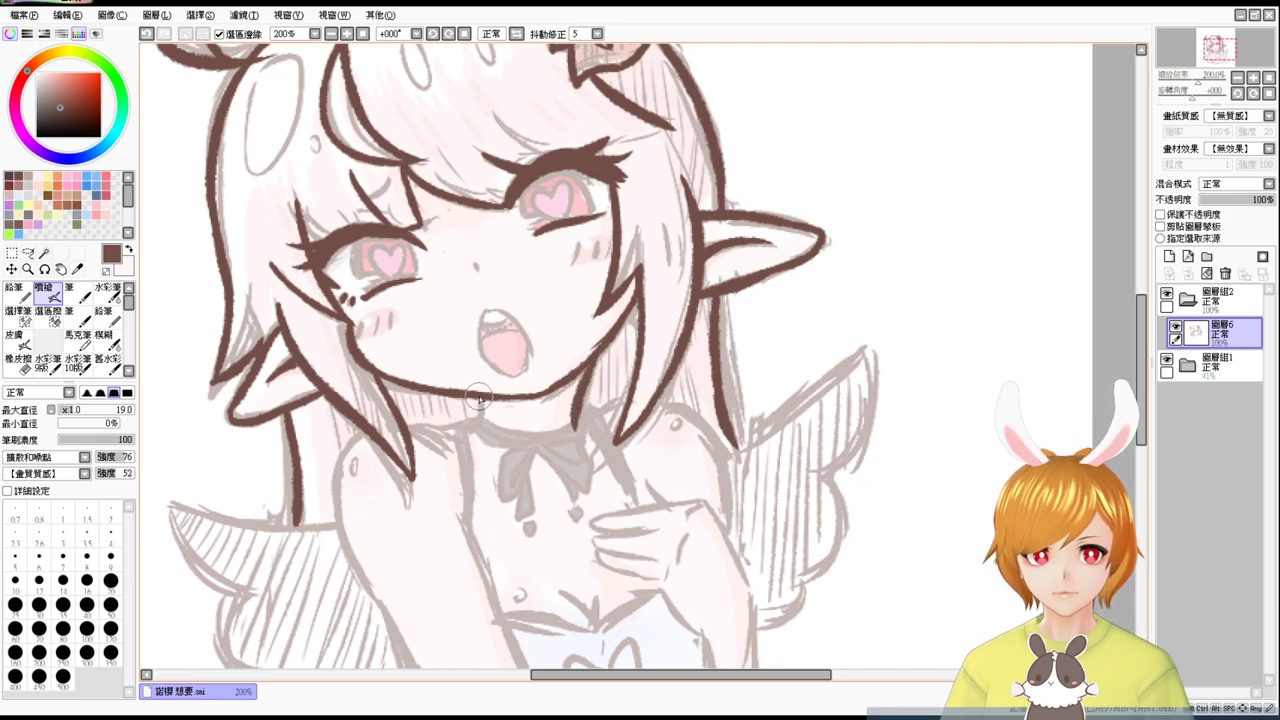
{"action": "left_click_drag", "start_coordinate": [478, 417], "coordinate": [459, 438]}
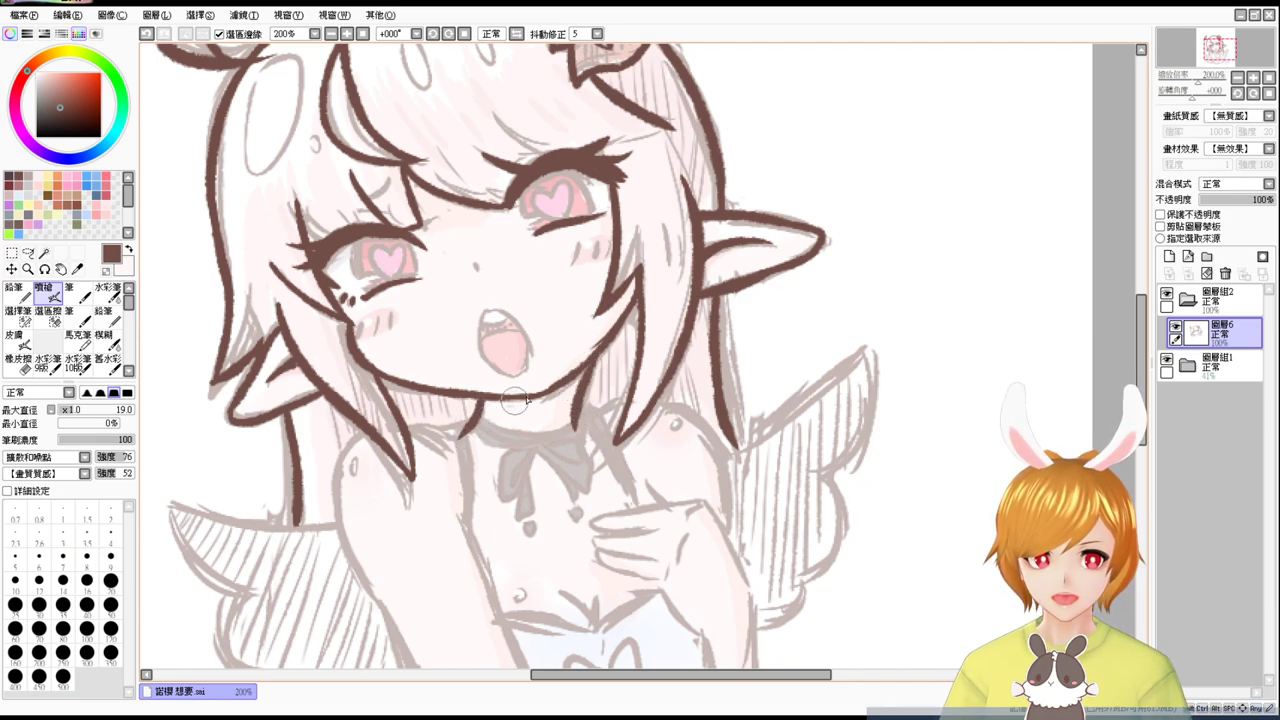
Ink the shoulder of the bent arm from the neck past the side lock and down to the upper arm.
{"action": "left_click_drag", "start_coordinate": [578, 414], "coordinate": [641, 412]}
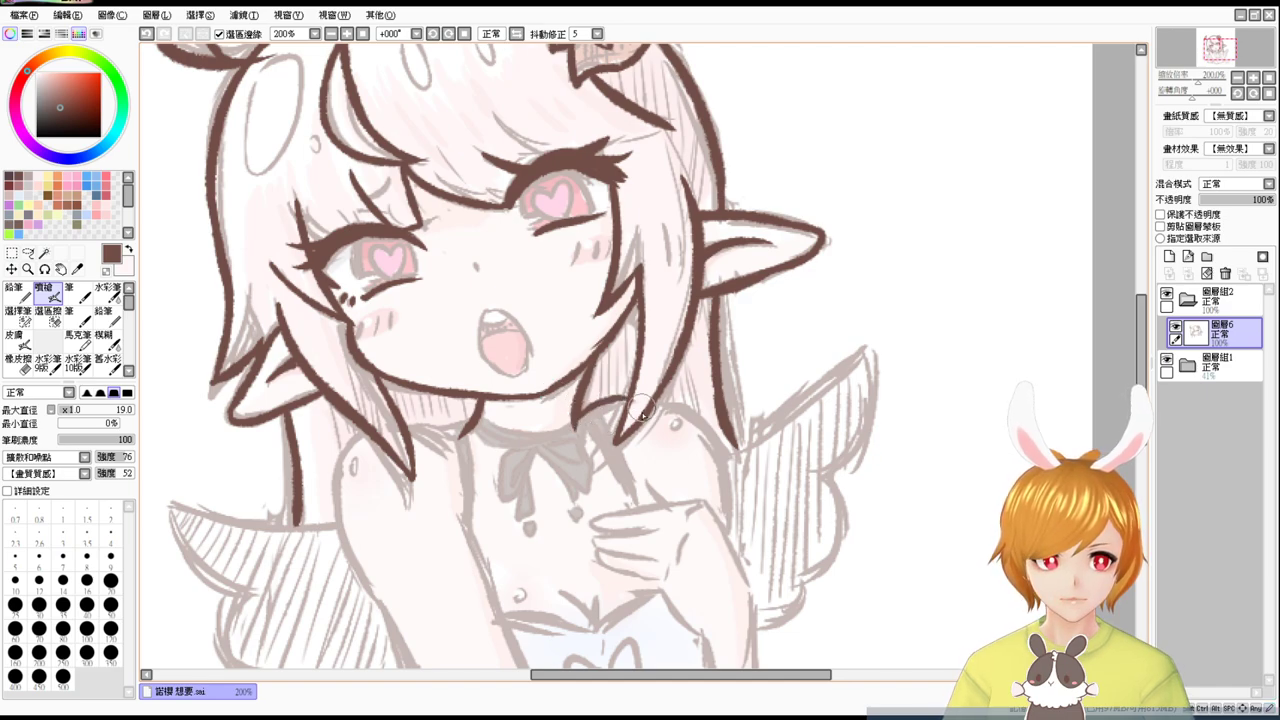
{"action": "key", "text": "ctrl+z"}
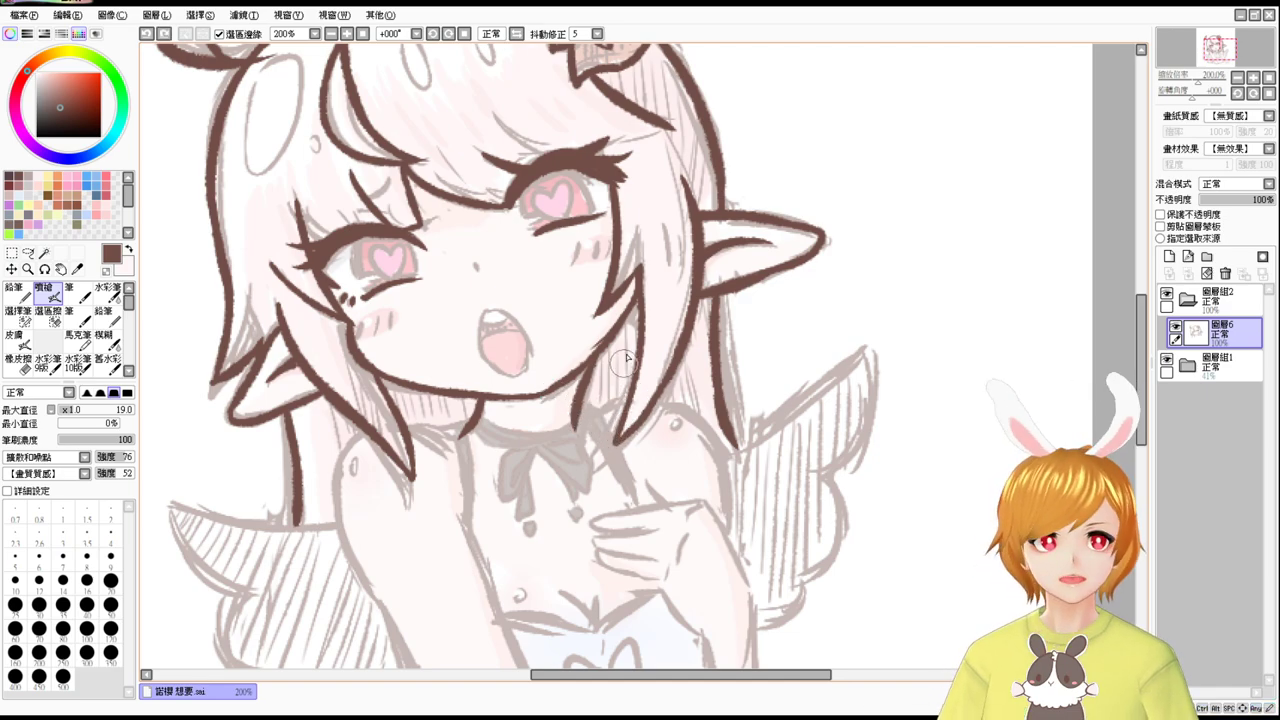
{"action": "mouse_move", "coordinate": [575, 415]}
{"action": "left_mouse_down"}
{"action": "mouse_move", "coordinate": [635, 402]}
{"action": "mouse_move", "coordinate": [722, 438]}
{"action": "left_mouse_up"}
{"action": "key", "text": "ctrl+z"}
{"action": "key", "text": "ctrl+z"}
{"action": "mouse_move", "coordinate": [658, 400]}
{"action": "left_mouse_down"}
{"action": "mouse_move", "coordinate": [705, 435]}
{"action": "mouse_move", "coordinate": [713, 485]}
{"action": "mouse_move", "coordinate": [660, 397]}
{"action": "mouse_move", "coordinate": [731, 485]}
{"action": "left_mouse_up"}
{"action": "key", "text": "ctrl+z"}
{"action": "key", "text": "ctrl+z"}
{"action": "mouse_move", "coordinate": [627, 397]}
{"action": "left_mouse_down"}
{"action": "mouse_move", "coordinate": [614, 404]}
{"action": "mouse_move", "coordinate": [720, 470]}
{"action": "left_mouse_up"}
{"action": "key", "text": "ctrl+z"}
{"action": "left_click_drag", "start_coordinate": [661, 396], "coordinate": [718, 488]}
{"action": "key", "text": "ctrl+z"}
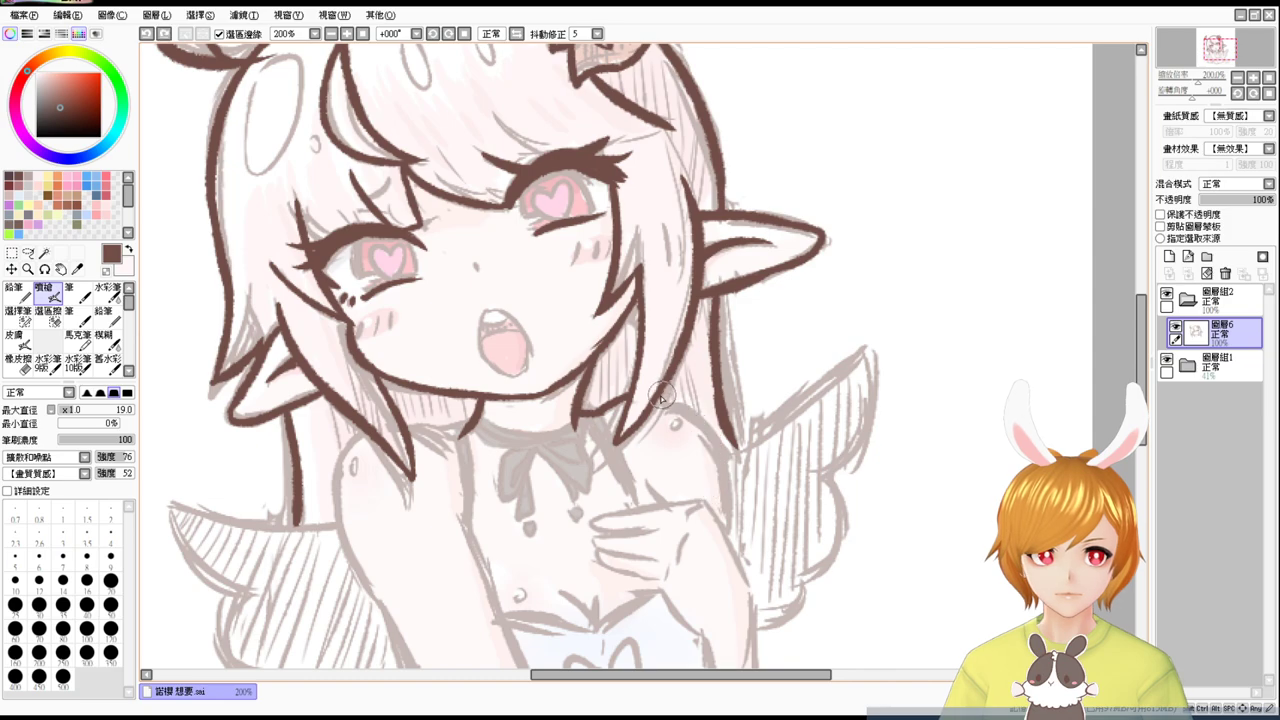
{"action": "left_click_drag", "start_coordinate": [660, 398], "coordinate": [716, 503]}
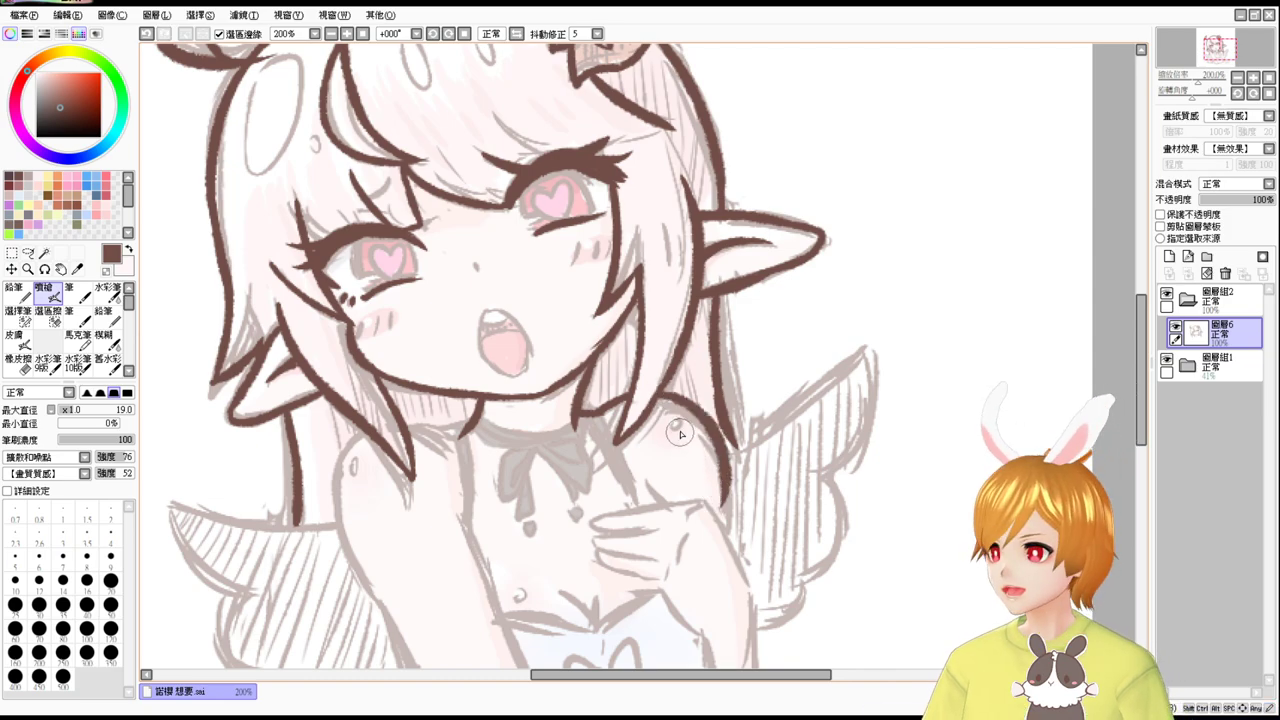
Ink the rounded outer contour of the straight arm's shoulder from the side lock down to the upper arm.
{"action": "left_click_drag", "start_coordinate": [666, 405], "coordinate": [726, 410]}
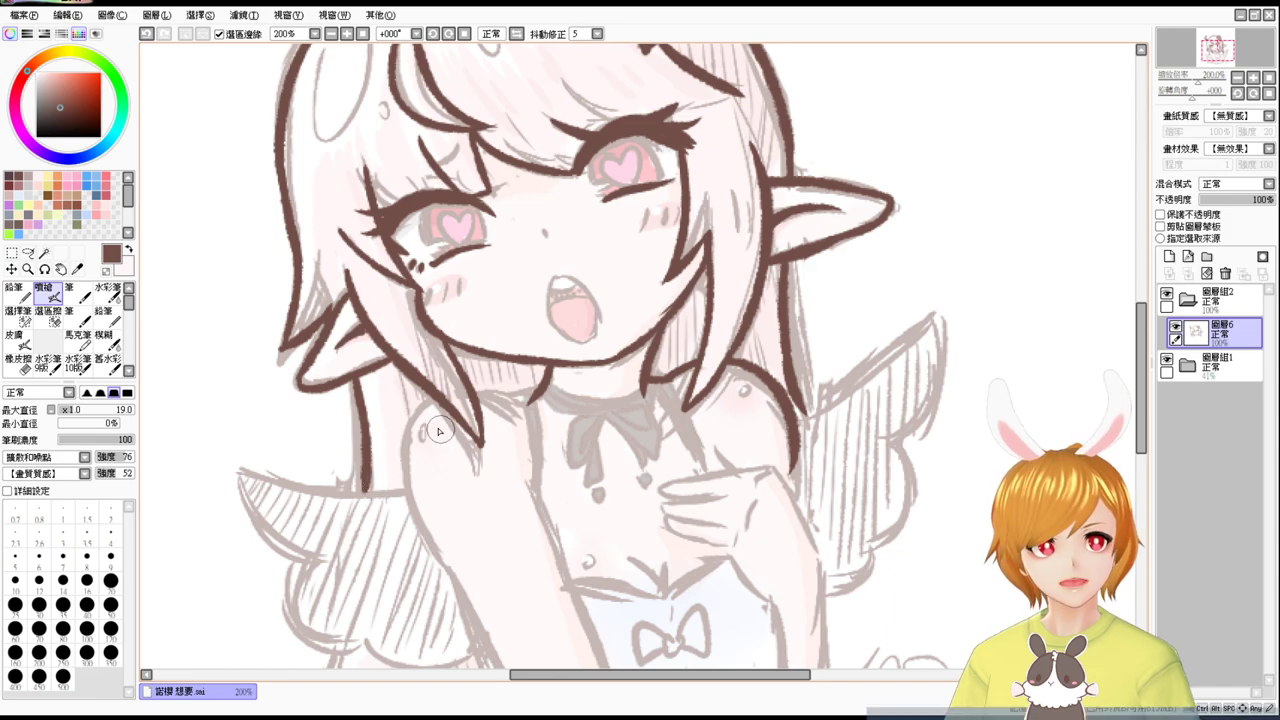
{"action": "left_click_drag", "start_coordinate": [436, 402], "coordinate": [435, 515]}
{"action": "key", "text": "ctrl+z"}
{"action": "mouse_move", "coordinate": [435, 403]}
{"action": "left_mouse_down"}
{"action": "mouse_move", "coordinate": [401, 458]}
{"action": "mouse_move", "coordinate": [450, 537]}
{"action": "left_mouse_up"}
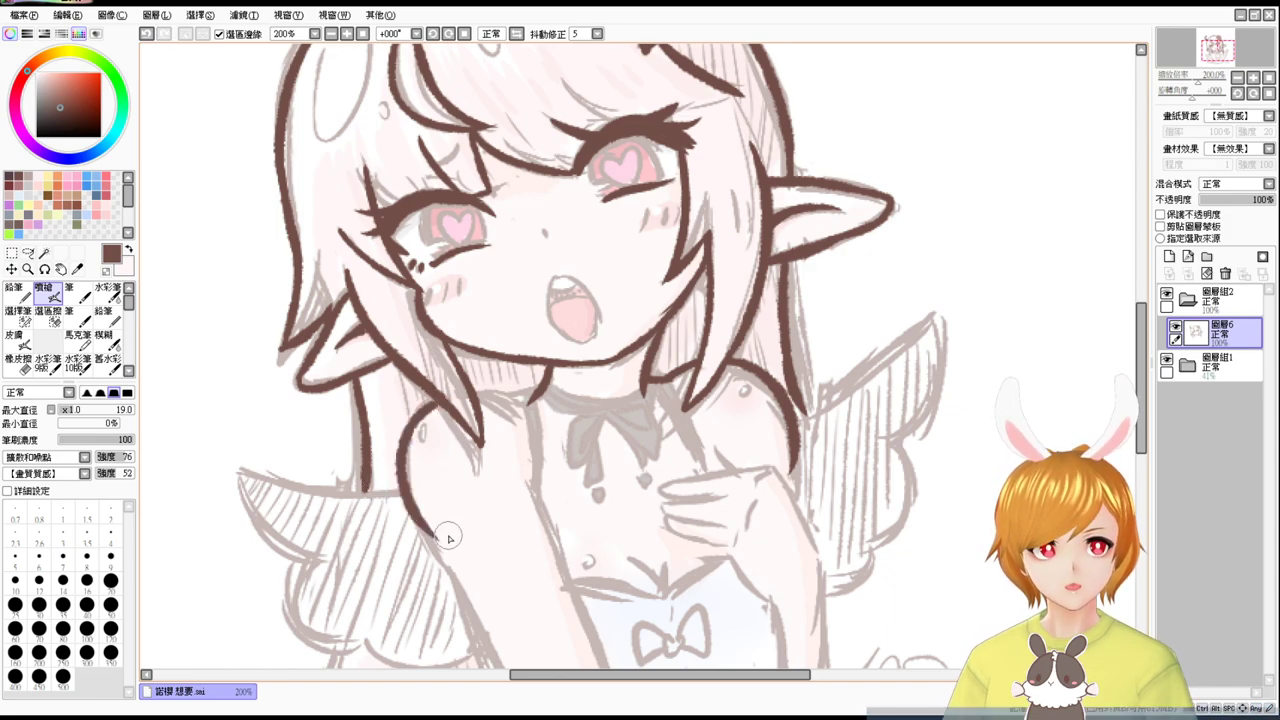
{"action": "key", "text": "ctrl+z"}
{"action": "left_click_drag", "start_coordinate": [436, 396], "coordinate": [404, 516]}
{"action": "key", "text": "ctrl+z"}
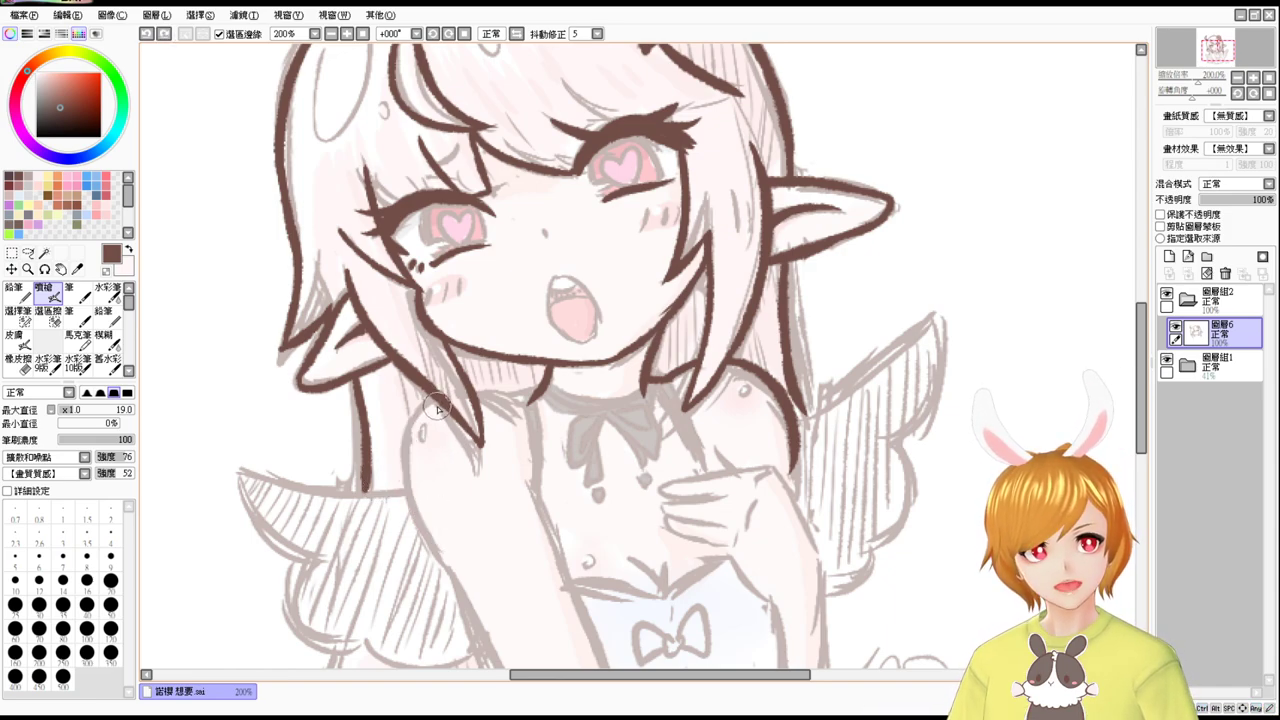
{"action": "mouse_move", "coordinate": [436, 396]}
{"action": "left_mouse_down"}
{"action": "mouse_move", "coordinate": [400, 447]}
{"action": "mouse_move", "coordinate": [418, 536]}
{"action": "left_mouse_up"}
Ink the shoulder line between the side lock and the neck, and clean up the overlap at the neck junction.
{"action": "left_click_drag", "start_coordinate": [480, 400], "coordinate": [509, 420]}
{"action": "key", "text": "ctrl+z"}
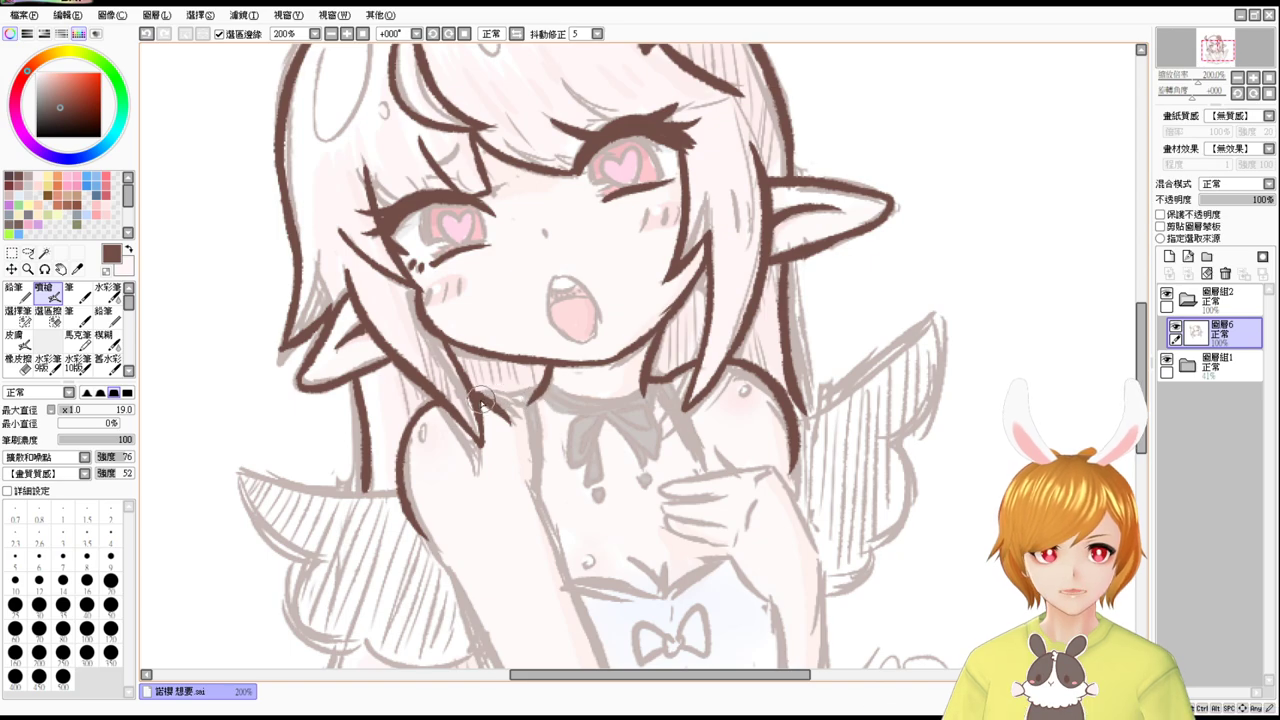
{"action": "left_click_drag", "start_coordinate": [552, 368], "coordinate": [517, 398]}
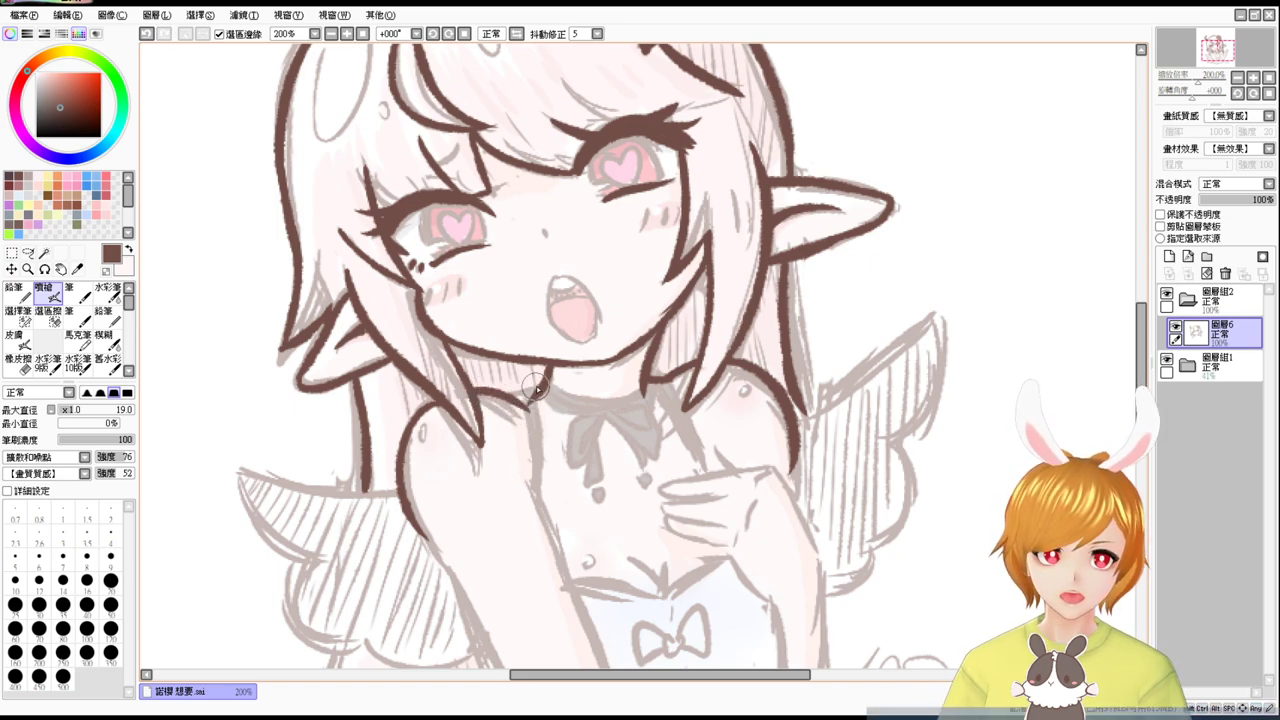
{"action": "left_click_drag", "start_coordinate": [540, 386], "coordinate": [531, 406]}
{"action": "key", "text": "ctrl+z"}
{"action": "key", "text": "e"}
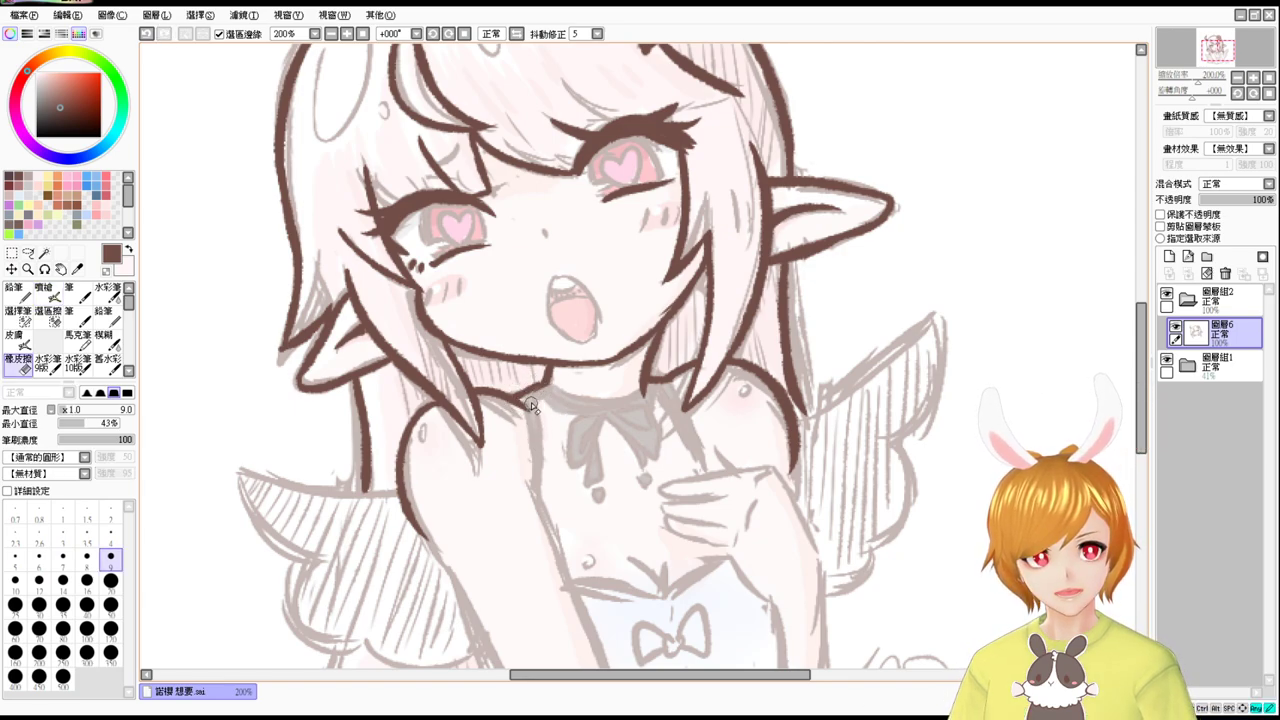
{"action": "key", "text": "e"}
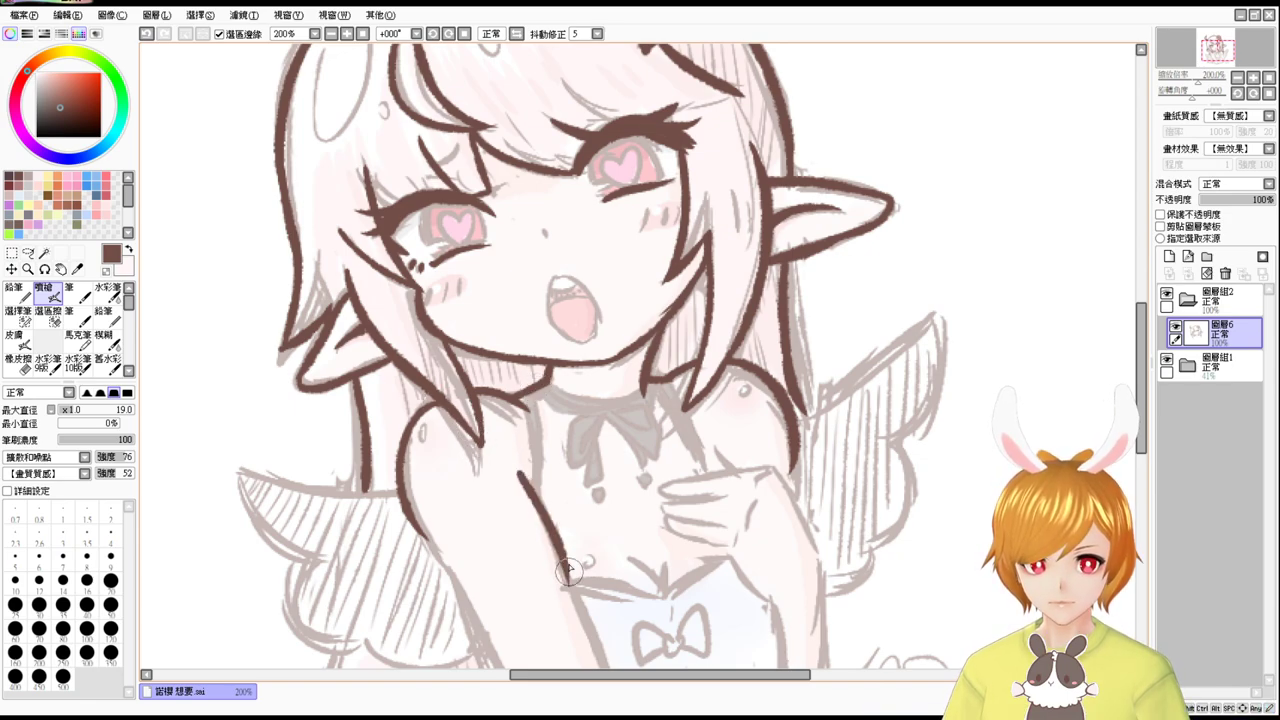
Extend the straight arm's outer contour toward the elbow and ink its inner edge from the armpit down past the bodice.
{"action": "left_click_drag", "start_coordinate": [578, 515], "coordinate": [543, 402]}
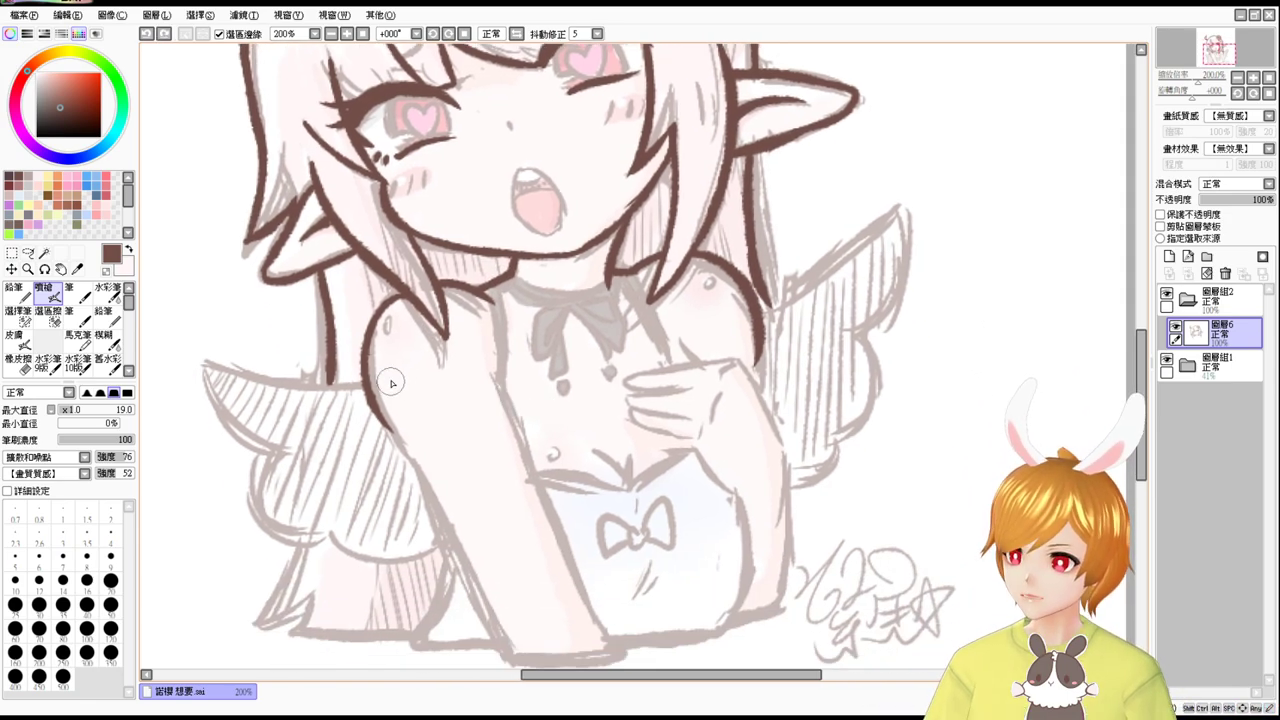
{"action": "left_click_drag", "start_coordinate": [372, 390], "coordinate": [430, 468]}
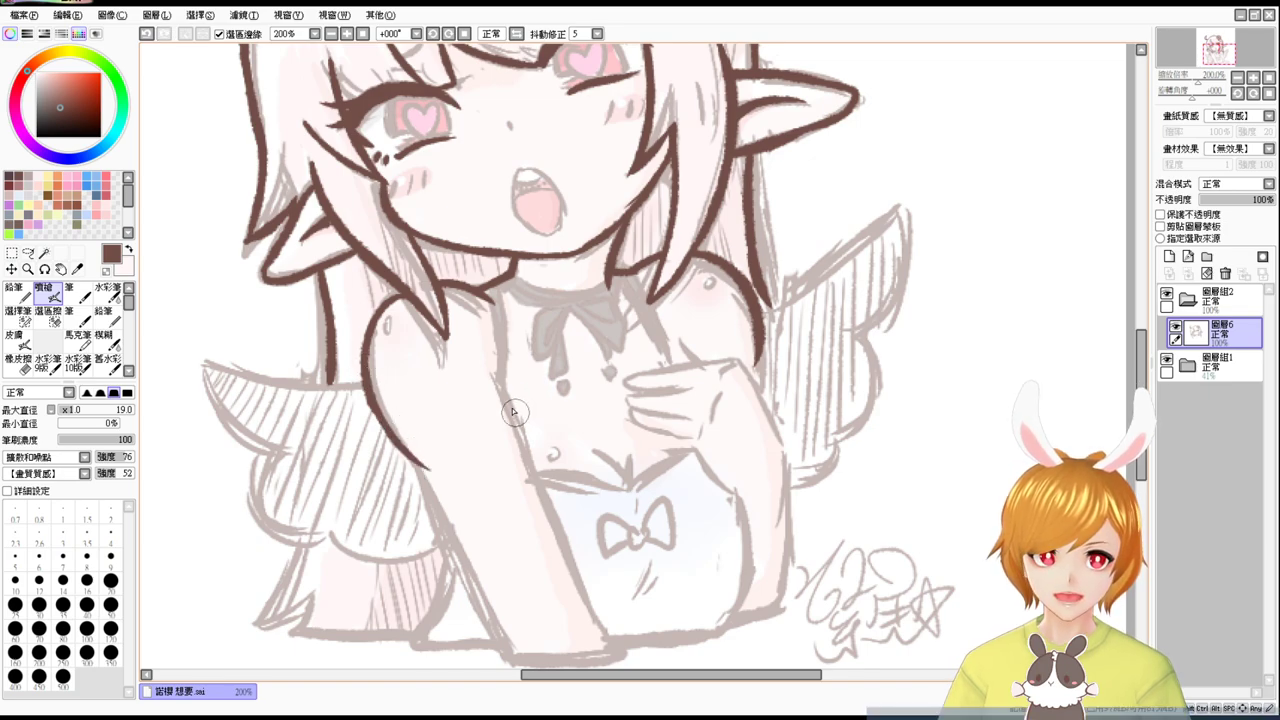
{"action": "left_click_drag", "start_coordinate": [488, 368], "coordinate": [559, 544]}
{"action": "key", "text": "ctrl+z"}
{"action": "left_click_drag", "start_coordinate": [484, 370], "coordinate": [572, 590]}
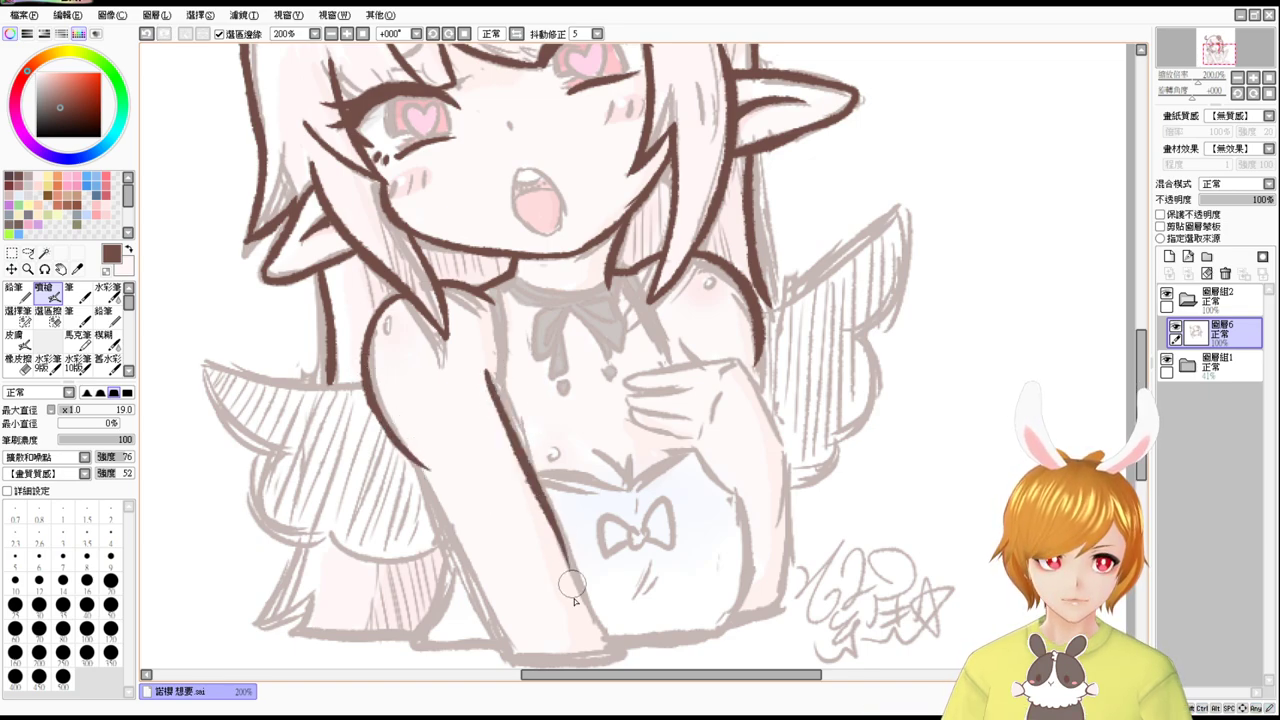
Ink the straight arm's outer forearm edge down to the table and extend its inner edge to the wrist.
{"action": "mouse_move", "coordinate": [411, 463]}
{"action": "left_mouse_down"}
{"action": "mouse_move", "coordinate": [481, 604]}
{"action": "mouse_move", "coordinate": [505, 618]}
{"action": "mouse_move", "coordinate": [463, 532]}
{"action": "left_mouse_up"}
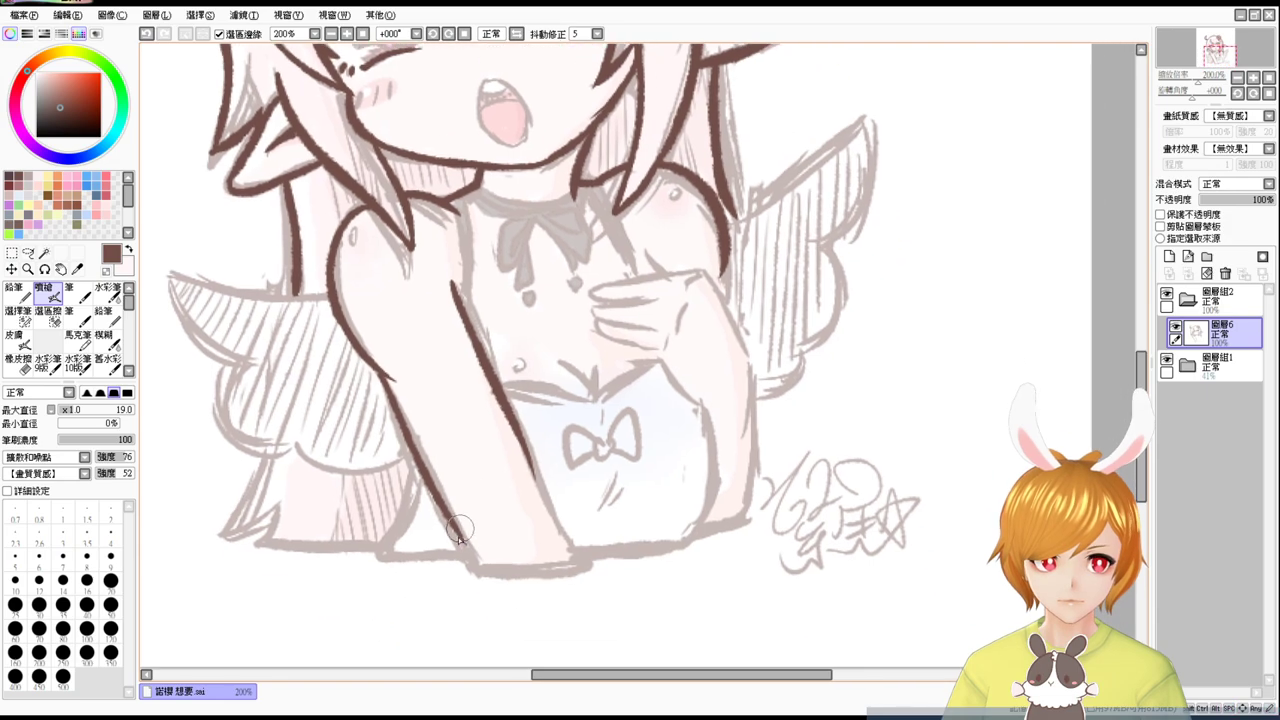
{"action": "left_click_drag", "start_coordinate": [428, 489], "coordinate": [491, 590]}
{"action": "key", "text": "ctrl+z"}
{"action": "left_click_drag", "start_coordinate": [428, 482], "coordinate": [489, 562]}
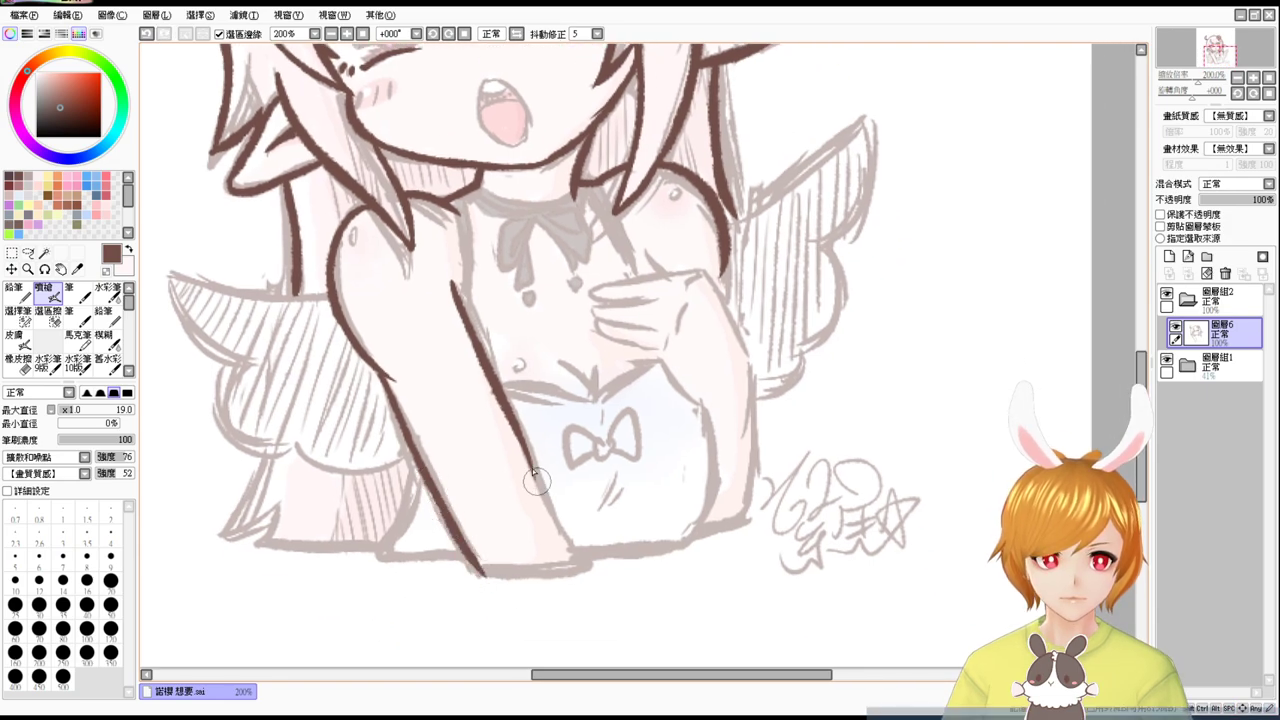
{"action": "left_click_drag", "start_coordinate": [498, 408], "coordinate": [572, 548]}
{"action": "left_click_drag", "start_coordinate": [551, 289], "coordinate": [567, 367]}
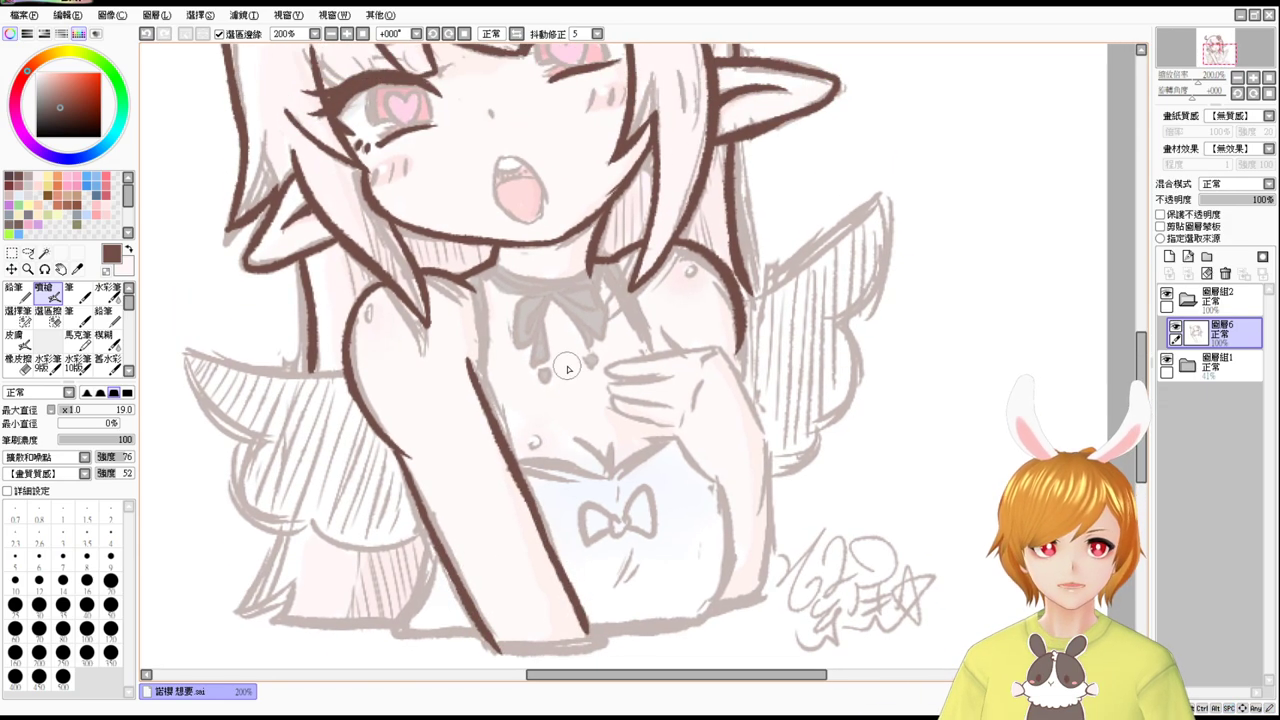
{"action": "left_click_drag", "start_coordinate": [422, 273], "coordinate": [460, 312]}
{"action": "key", "text": "ctrl+z"}
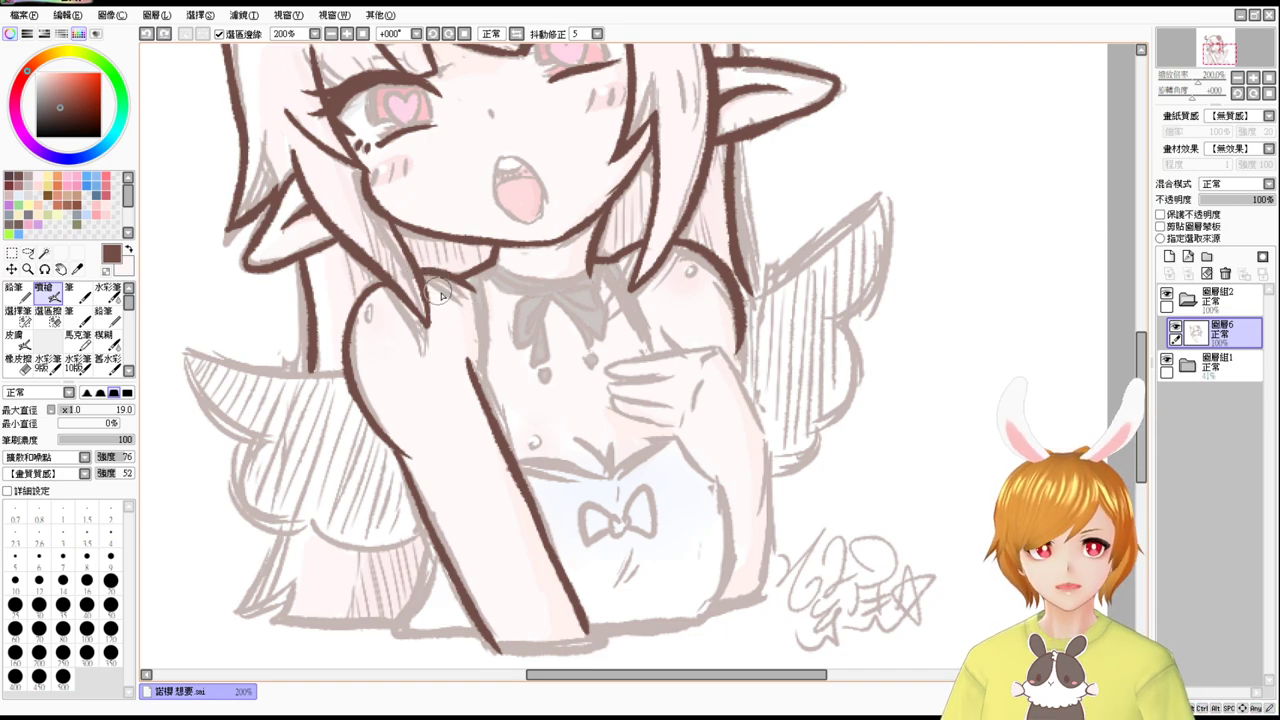
{"action": "left_click_drag", "start_coordinate": [382, 281], "coordinate": [362, 295]}
{"action": "key", "text": "ctrl+z"}
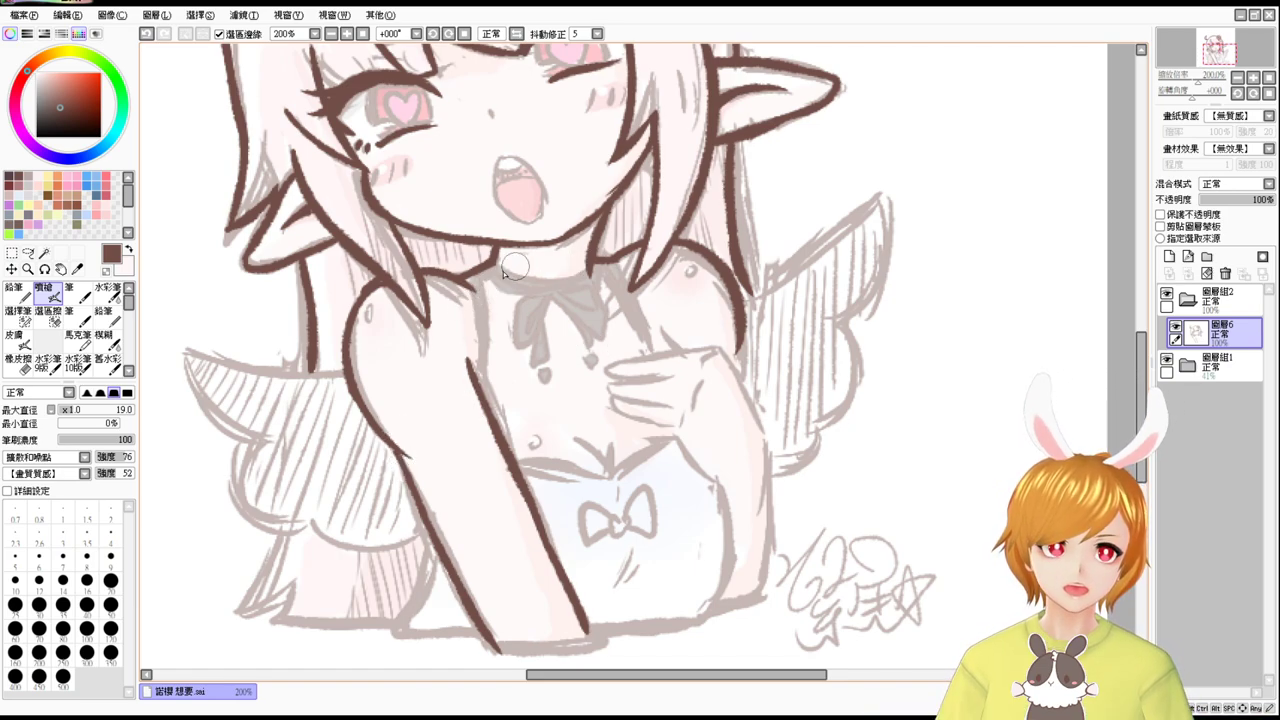
Ink the collar's upper edge across the neck and the loops of the bow beneath it.
{"action": "left_click_drag", "start_coordinate": [492, 262], "coordinate": [592, 257]}
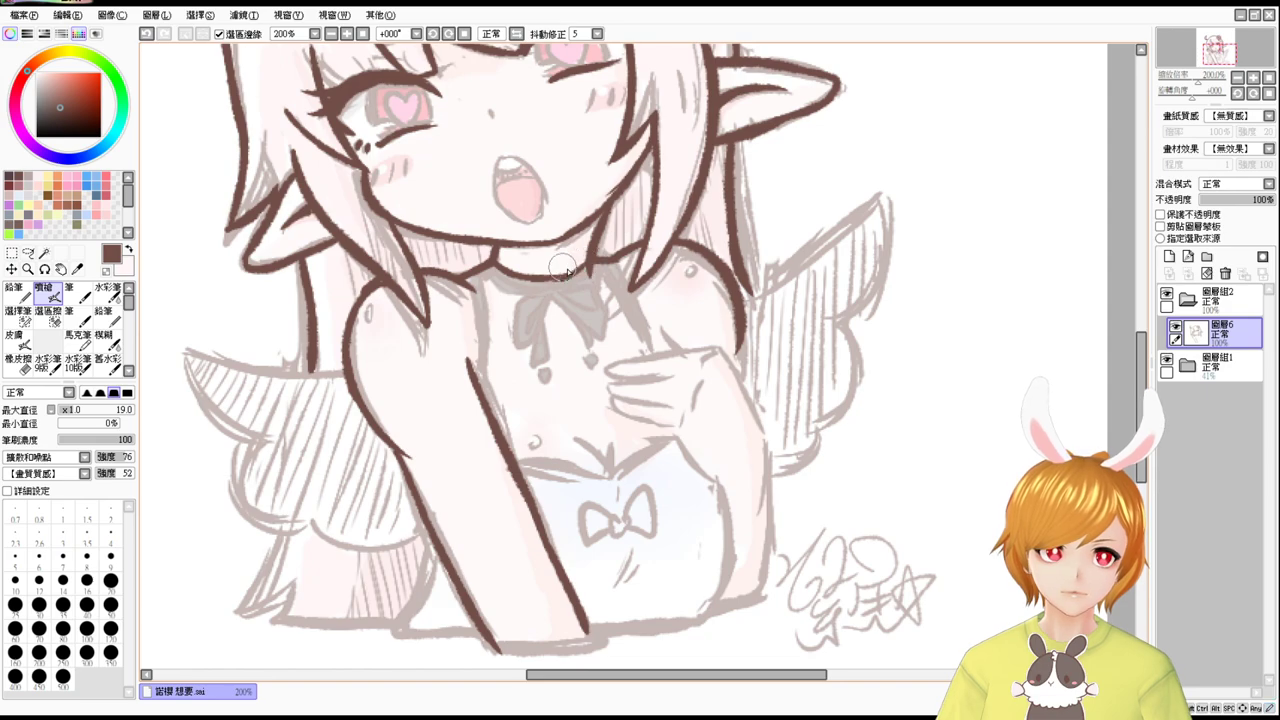
{"action": "mouse_move", "coordinate": [545, 292]}
{"action": "left_mouse_down"}
{"action": "mouse_move", "coordinate": [515, 317]}
{"action": "mouse_move", "coordinate": [543, 320]}
{"action": "mouse_move", "coordinate": [544, 298]}
{"action": "mouse_move", "coordinate": [519, 323]}
{"action": "mouse_move", "coordinate": [613, 283]}
{"action": "mouse_move", "coordinate": [554, 295]}
{"action": "mouse_move", "coordinate": [570, 289]}
{"action": "mouse_move", "coordinate": [604, 311]}
{"action": "mouse_move", "coordinate": [565, 308]}
{"action": "mouse_move", "coordinate": [587, 337]}
{"action": "mouse_move", "coordinate": [588, 306]}
{"action": "left_mouse_up"}
{"action": "key", "text": "ctrl+z"}
{"action": "key", "text": "ctrl+z"}
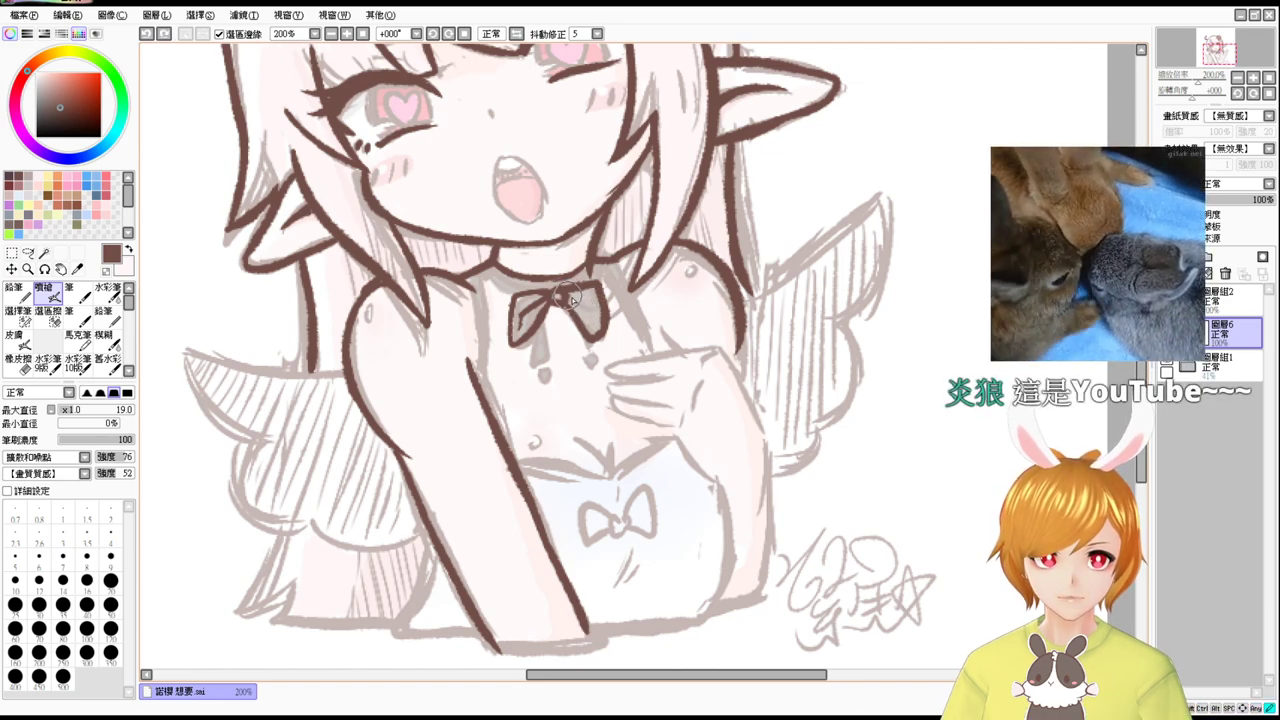
{"action": "left_click_drag", "start_coordinate": [573, 297], "coordinate": [590, 315]}
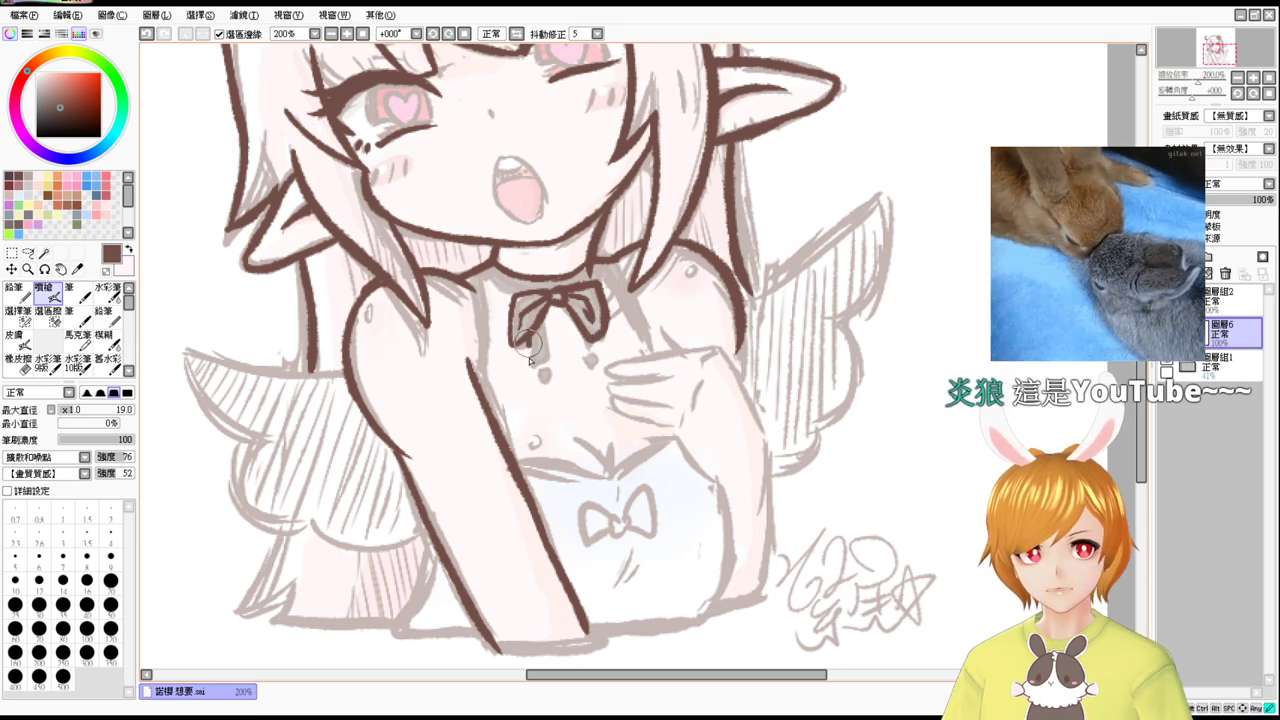
Ink the bow's two hanging ribbon tails with their diamond-shaped drops.
{"action": "left_click_drag", "start_coordinate": [530, 343], "coordinate": [538, 365]}
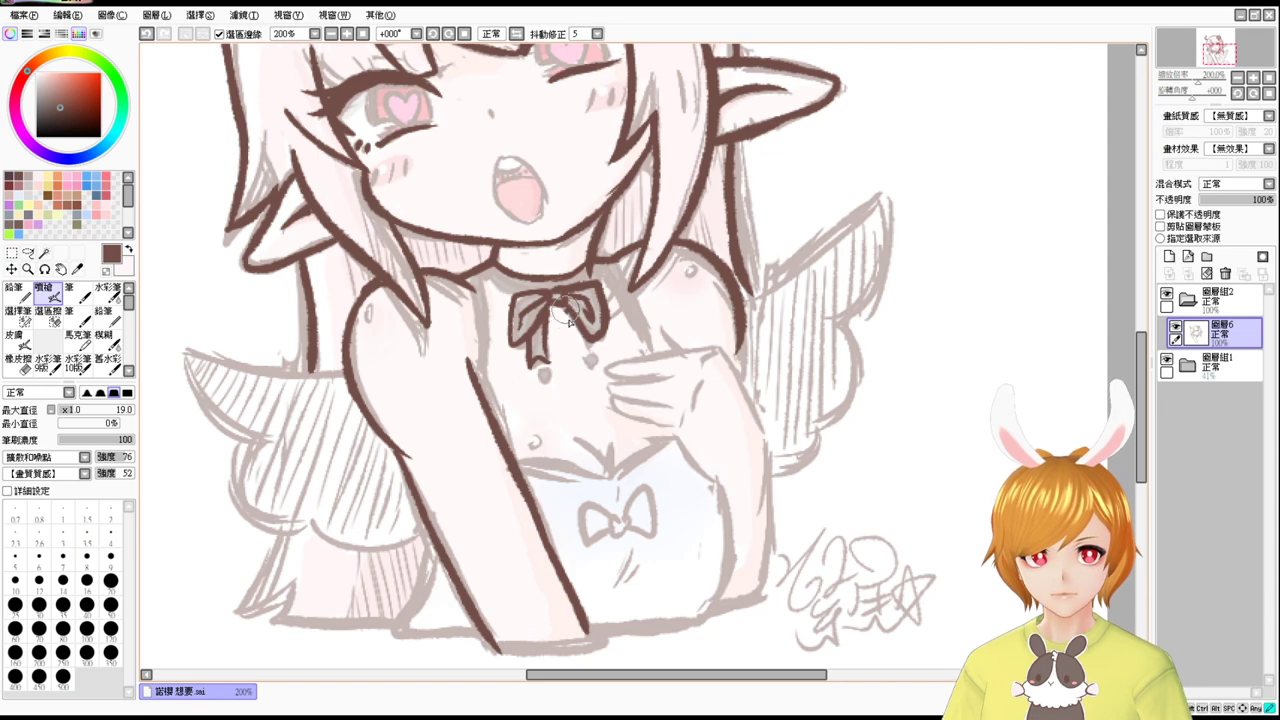
{"action": "mouse_move", "coordinate": [566, 309]}
{"action": "left_mouse_down"}
{"action": "mouse_move", "coordinate": [575, 352]}
{"action": "mouse_move", "coordinate": [589, 345]}
{"action": "mouse_move", "coordinate": [561, 374]}
{"action": "mouse_move", "coordinate": [539, 368]}
{"action": "mouse_move", "coordinate": [545, 385]}
{"action": "mouse_move", "coordinate": [579, 370]}
{"action": "mouse_move", "coordinate": [542, 371]}
{"action": "mouse_move", "coordinate": [583, 371]}
{"action": "left_mouse_up"}
{"action": "key", "text": "ctrl+z"}
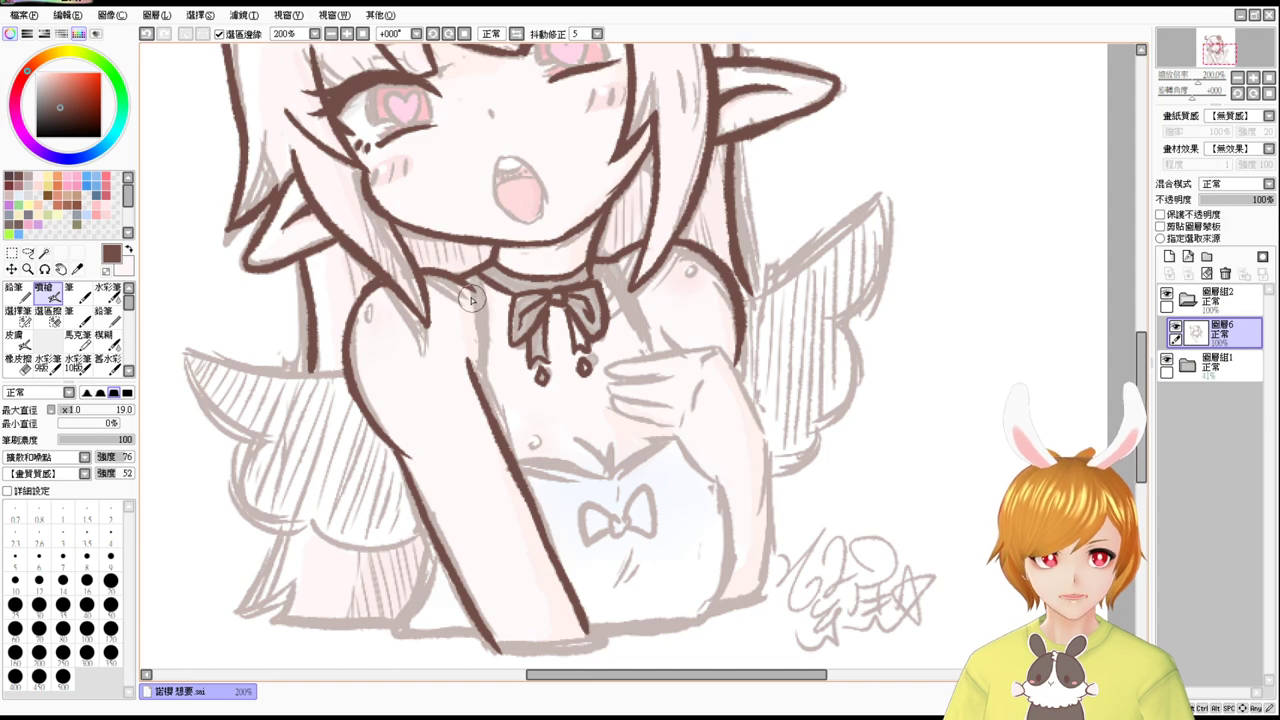
Ink both edges of the halter strap from the collar down to the straight arm's armpit.
{"action": "mouse_move", "coordinate": [467, 283]}
{"action": "left_mouse_down"}
{"action": "mouse_move", "coordinate": [475, 348]}
{"action": "mouse_move", "coordinate": [487, 293]}
{"action": "mouse_move", "coordinate": [484, 353]}
{"action": "mouse_move", "coordinate": [485, 295]}
{"action": "mouse_move", "coordinate": [471, 293]}
{"action": "mouse_move", "coordinate": [470, 359]}
{"action": "mouse_move", "coordinate": [489, 289]}
{"action": "mouse_move", "coordinate": [491, 384]}
{"action": "left_mouse_up"}
{"action": "key", "text": "ctrl+z"}
{"action": "key", "text": "ctrl+z"}
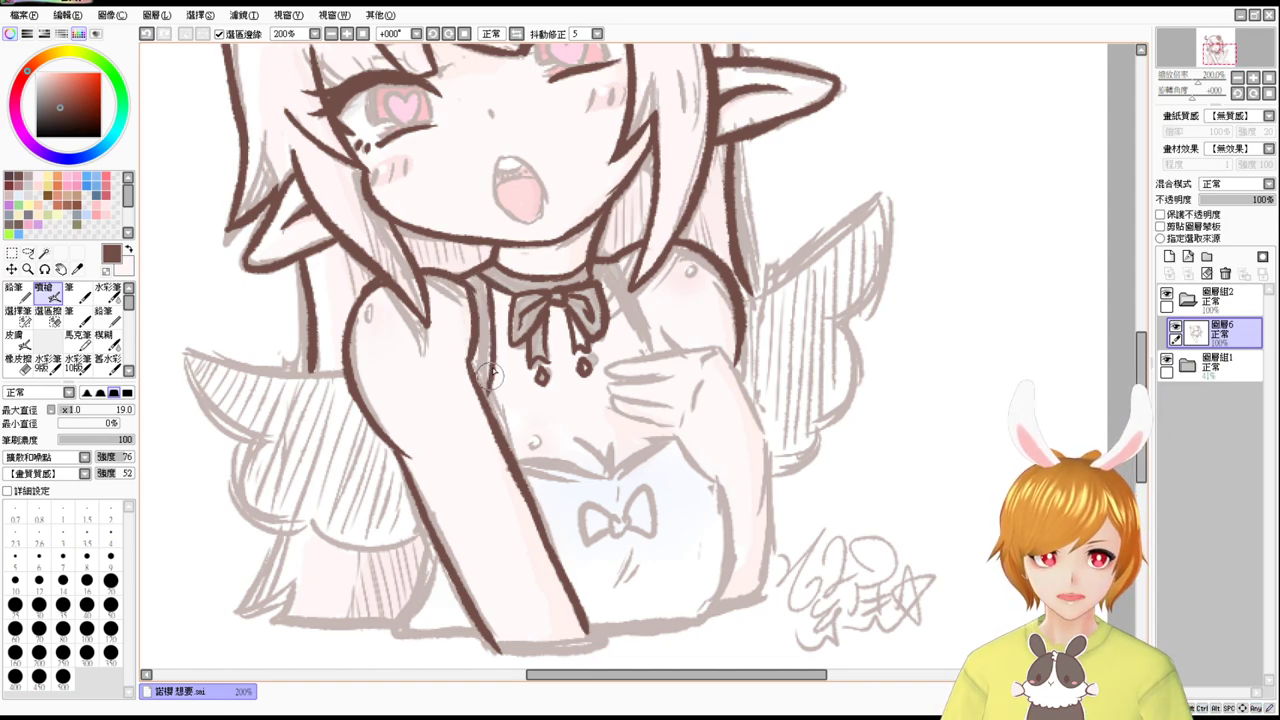
{"action": "key", "text": "ctrl+z"}
{"action": "left_click_drag", "start_coordinate": [487, 287], "coordinate": [486, 385]}
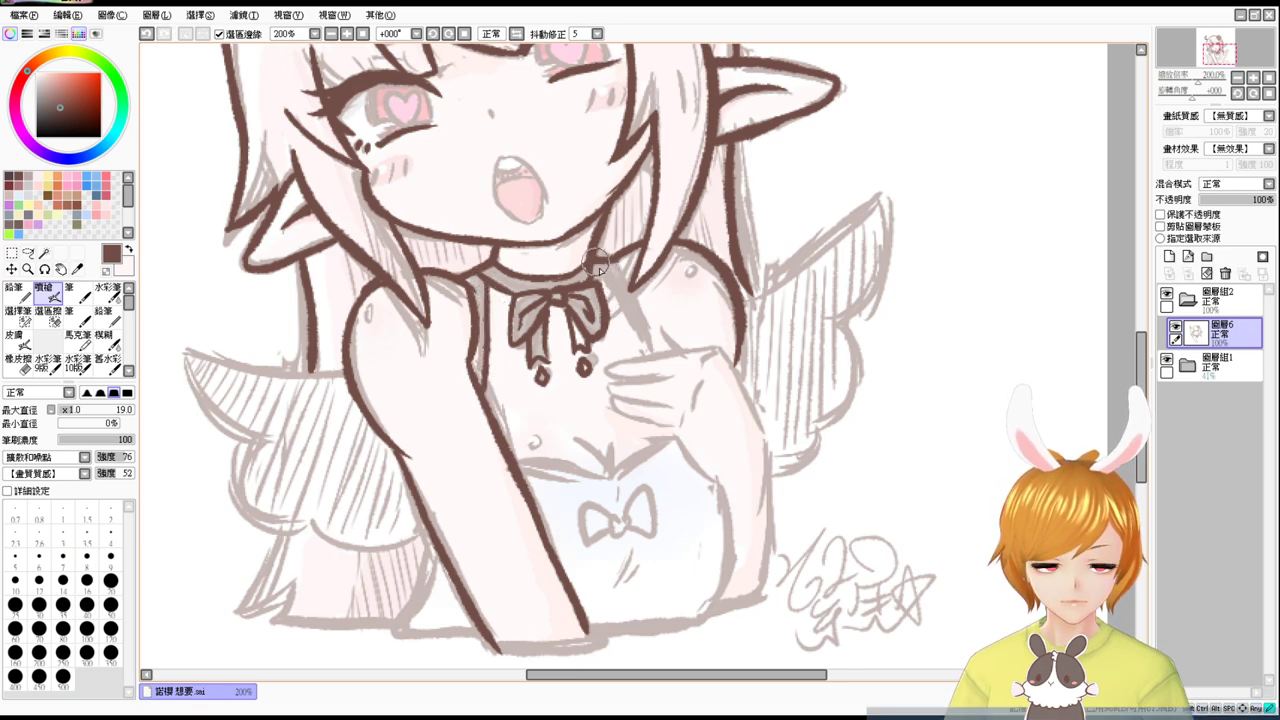
Ink both edges of the other halter strap from the collar diagonally down to the raised hand.
{"action": "left_click_drag", "start_coordinate": [595, 263], "coordinate": [659, 336]}
{"action": "key", "text": "ctrl+z"}
{"action": "left_click_drag", "start_coordinate": [594, 261], "coordinate": [672, 346]}
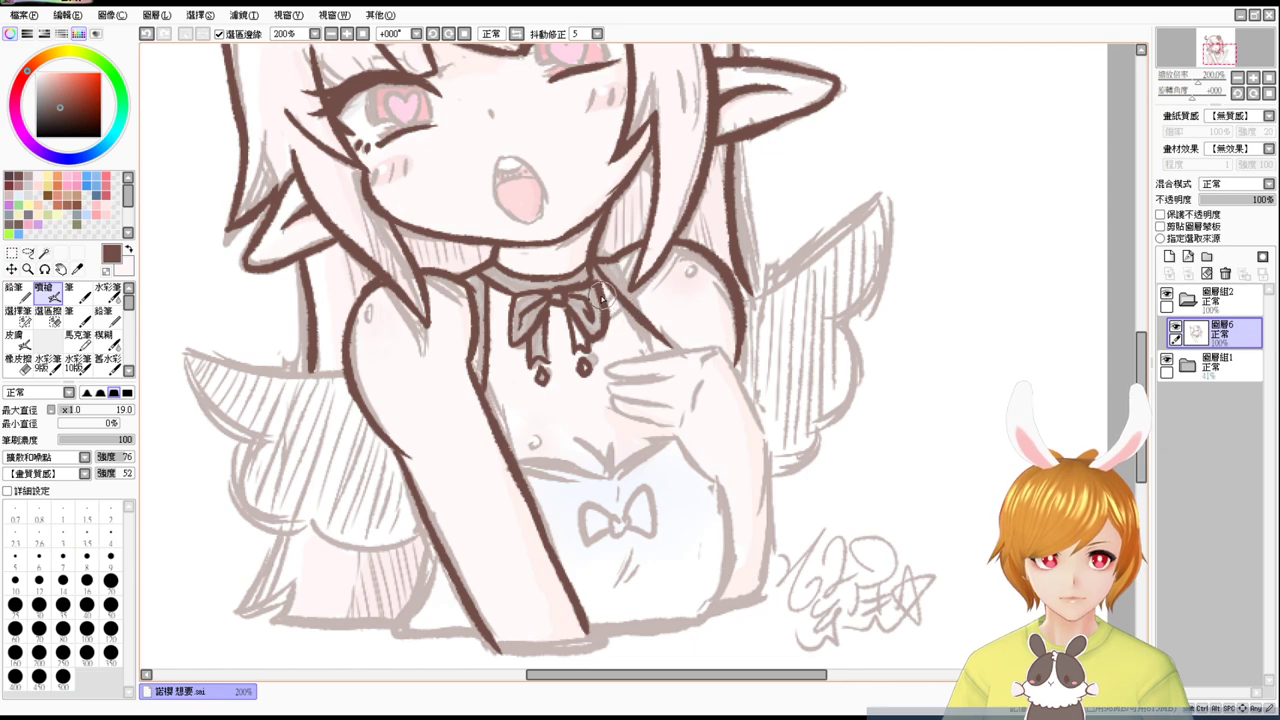
{"action": "left_click_drag", "start_coordinate": [603, 298], "coordinate": [670, 355]}
{"action": "key", "text": "ctrl+z"}
{"action": "left_click_drag", "start_coordinate": [606, 294], "coordinate": [665, 348]}
{"action": "key", "text": "ctrl+z"}
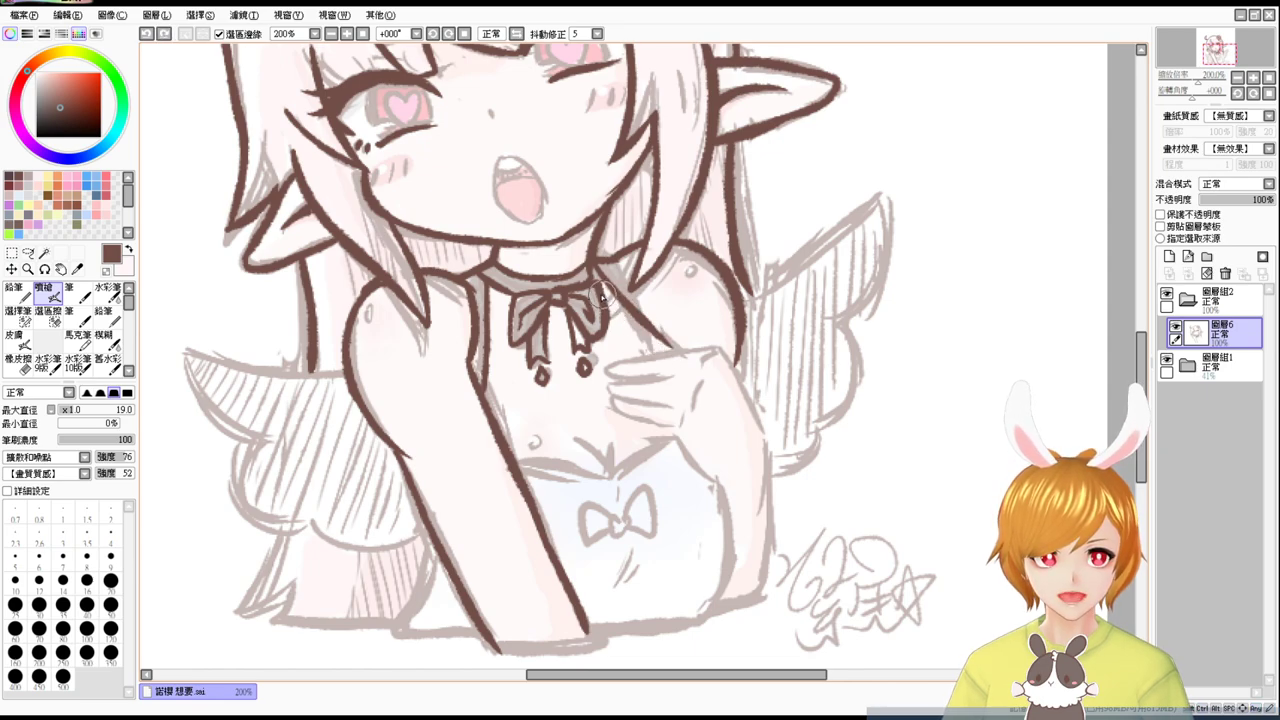
{"action": "left_click_drag", "start_coordinate": [602, 292], "coordinate": [676, 360]}
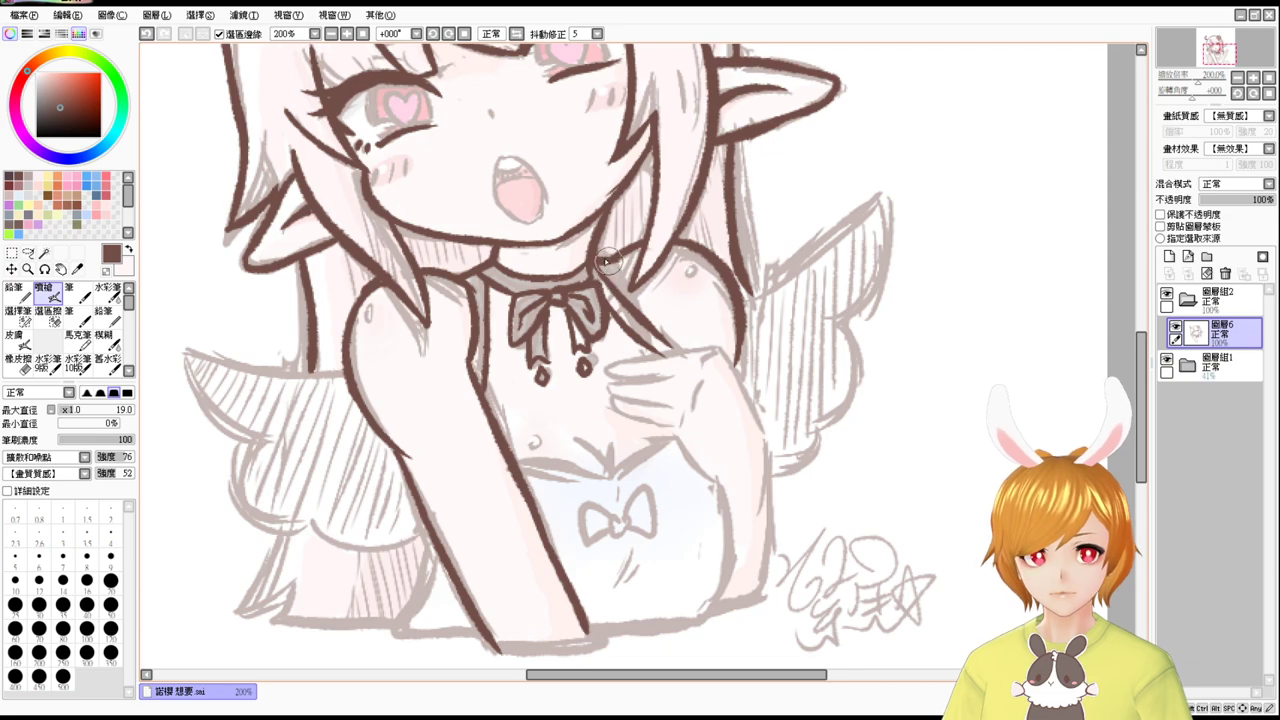
Ink the torso's side contour behind the straight arm, curving down toward the table.
{"action": "left_click_drag", "start_coordinate": [428, 530], "coordinate": [406, 616]}
{"action": "key", "text": "ctrl+z"}
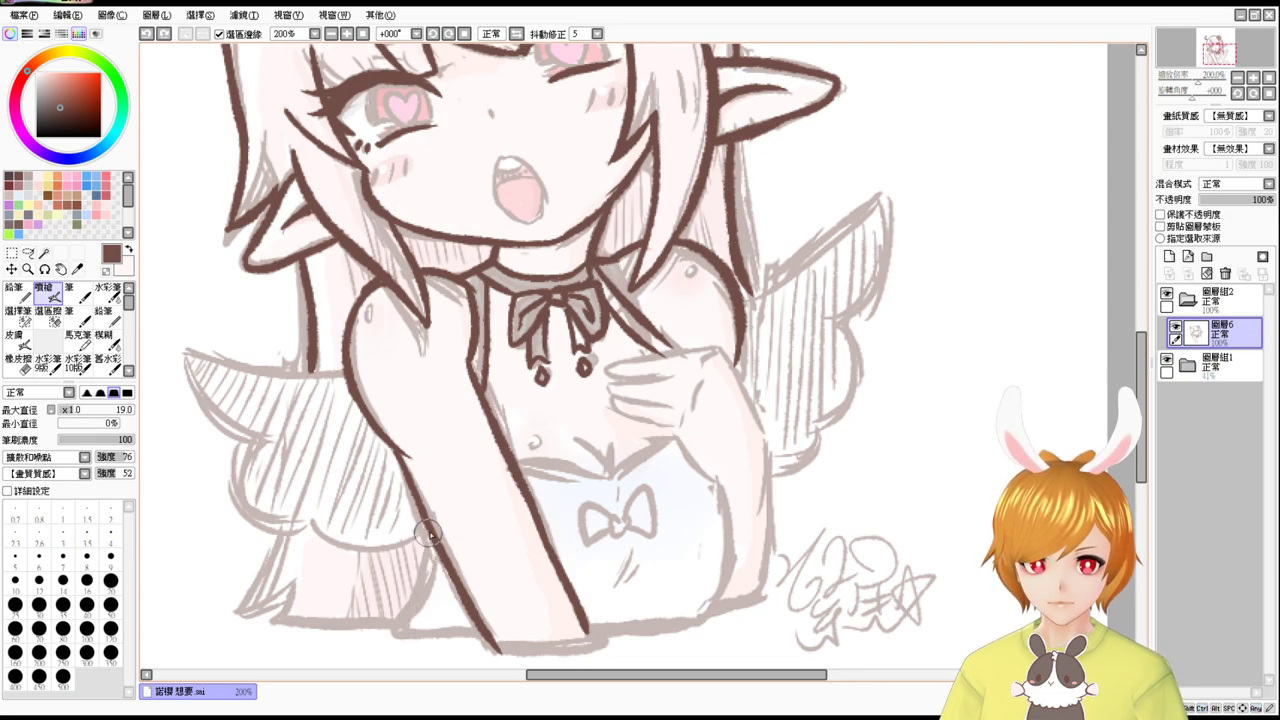
{"action": "left_click_drag", "start_coordinate": [430, 535], "coordinate": [414, 611]}
Ink the bodice's sweetheart neckline from the straight arm through the center dip to the bent arm.
{"action": "left_click_drag", "start_coordinate": [514, 462], "coordinate": [616, 472]}
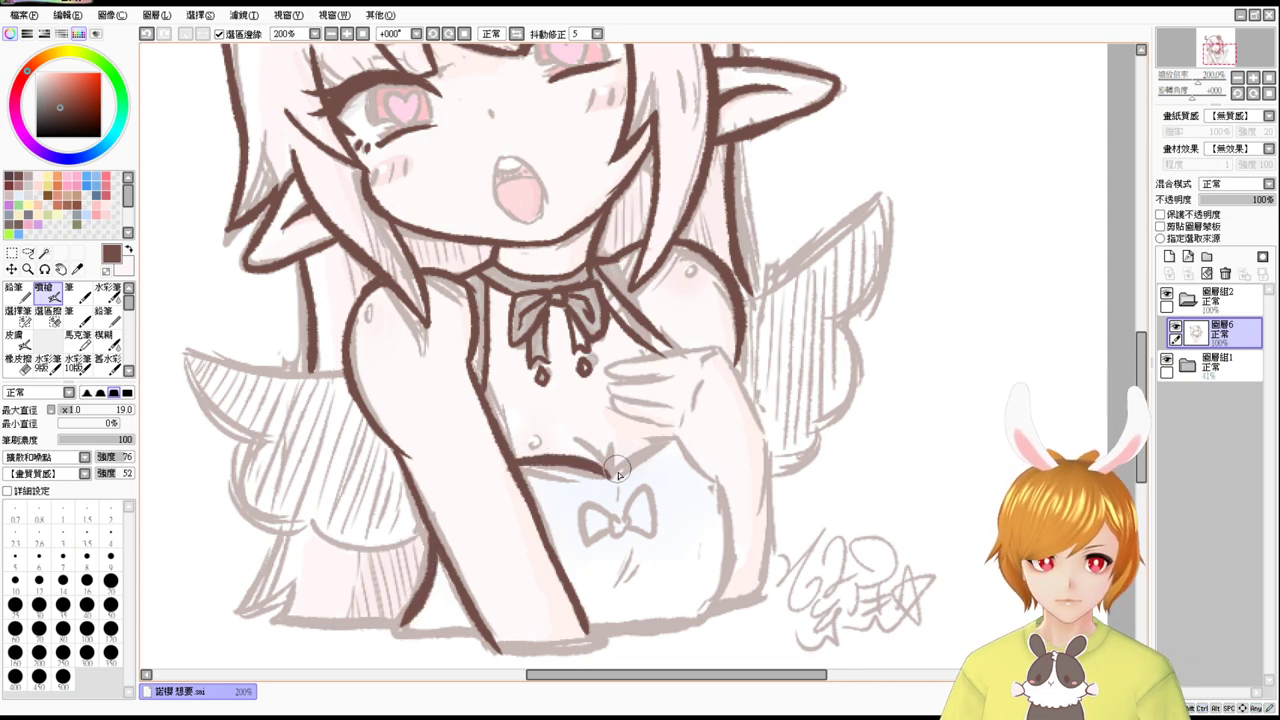
{"action": "key", "text": "ctrl+z"}
{"action": "left_click_drag", "start_coordinate": [512, 462], "coordinate": [607, 472]}
{"action": "key", "text": "ctrl+z"}
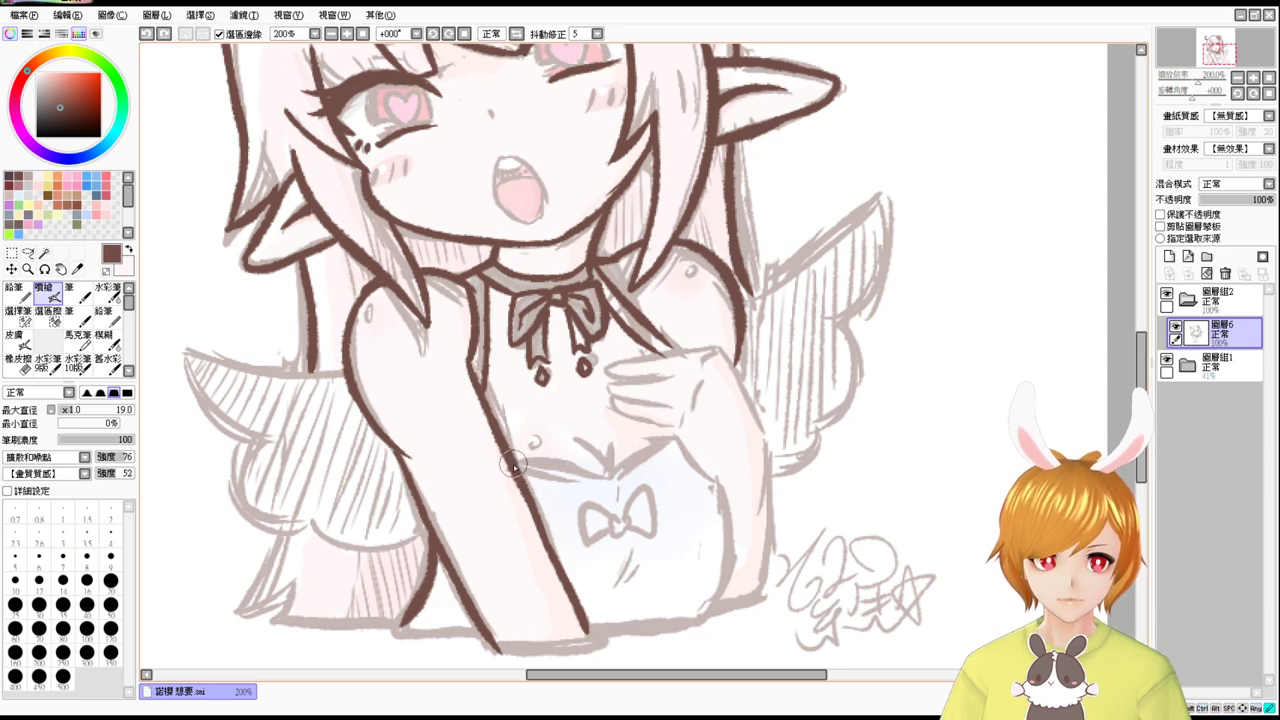
{"action": "mouse_move", "coordinate": [508, 460]}
{"action": "left_mouse_down"}
{"action": "mouse_move", "coordinate": [613, 489]}
{"action": "mouse_move", "coordinate": [680, 445]}
{"action": "left_mouse_up"}
{"action": "key", "text": "ctrl+z"}
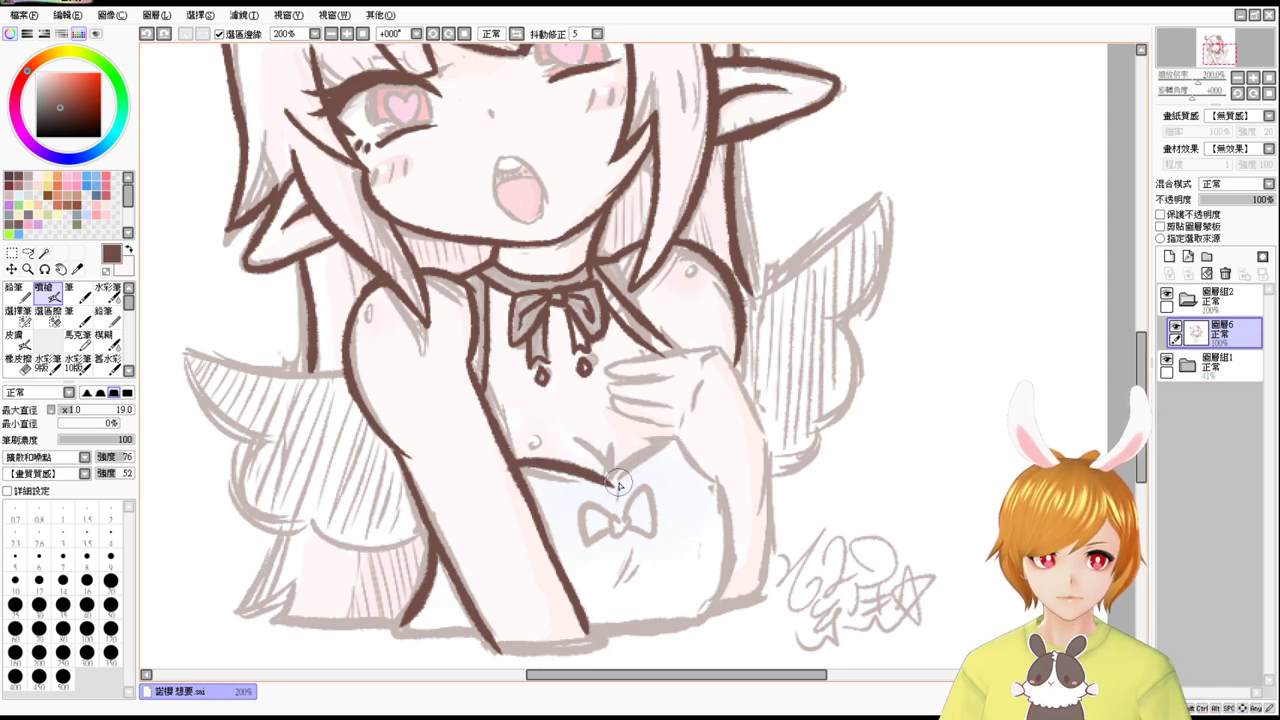
{"action": "left_click_drag", "start_coordinate": [612, 487], "coordinate": [680, 445]}
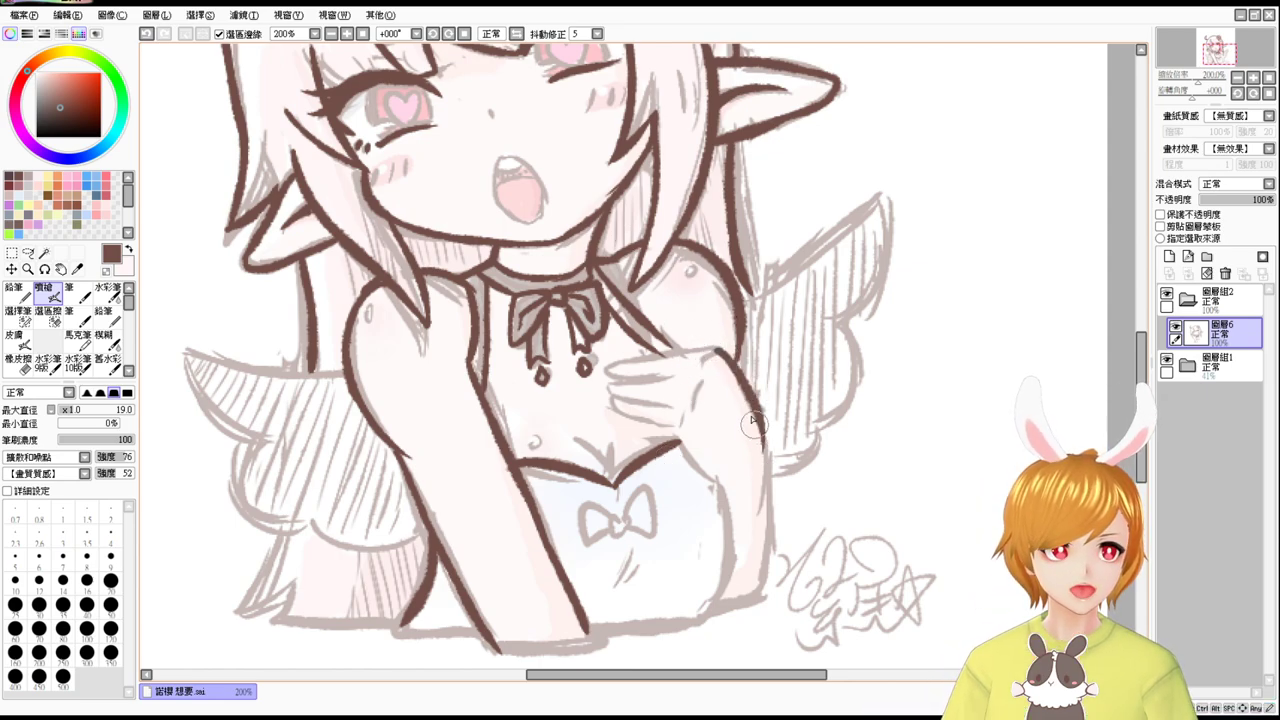
Ink the bent arm's outer contour from the back of the wrist down along the upper forearm.
{"action": "left_click_drag", "start_coordinate": [718, 352], "coordinate": [762, 458]}
{"action": "key", "text": "ctrl+z"}
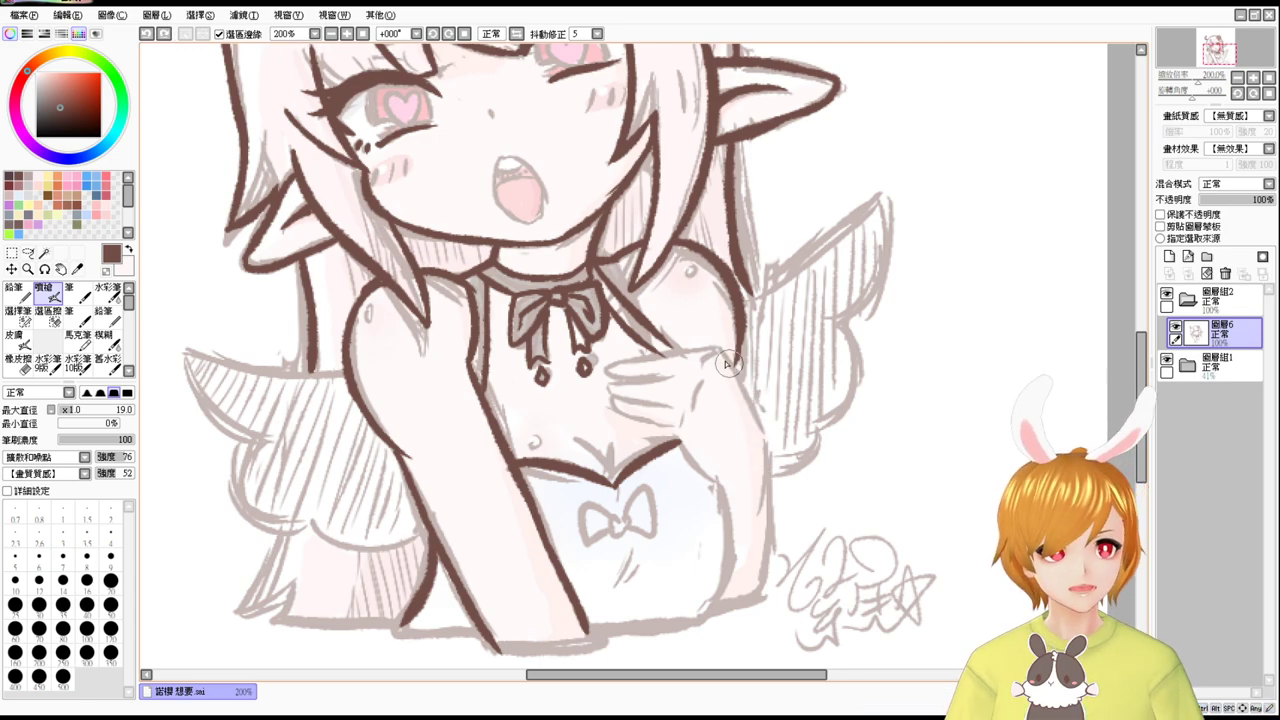
{"action": "left_click_drag", "start_coordinate": [716, 351], "coordinate": [762, 462]}
{"action": "key", "text": "ctrl+z"}
{"action": "left_click_drag", "start_coordinate": [717, 352], "coordinate": [764, 463]}
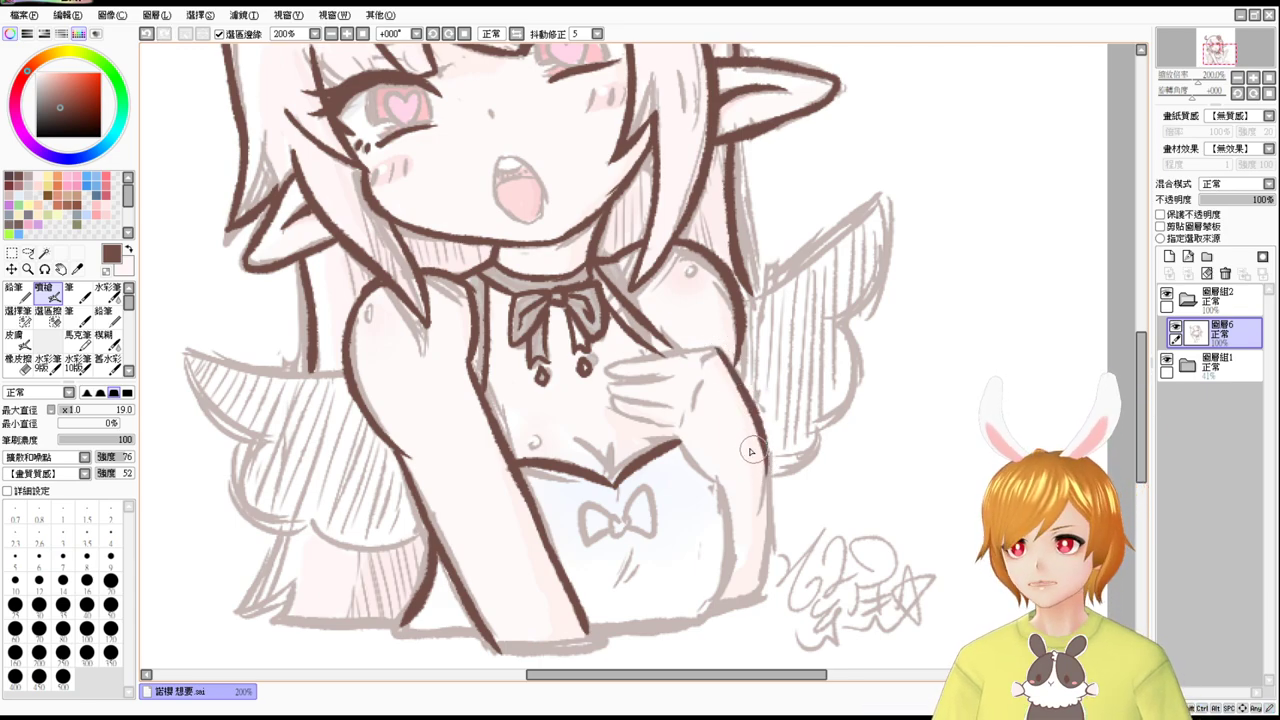
{"action": "left_click_drag", "start_coordinate": [681, 439], "coordinate": [715, 489]}
{"action": "key", "text": "ctrl+z"}
{"action": "mouse_move", "coordinate": [680, 438]}
{"action": "left_mouse_down"}
{"action": "mouse_move", "coordinate": [728, 484]}
{"action": "mouse_move", "coordinate": [718, 501]}
{"action": "mouse_move", "coordinate": [713, 484]}
{"action": "mouse_move", "coordinate": [740, 578]}
{"action": "left_mouse_up"}
{"action": "key", "text": "ctrl+z"}
{"action": "left_click_drag", "start_coordinate": [714, 486], "coordinate": [744, 600]}
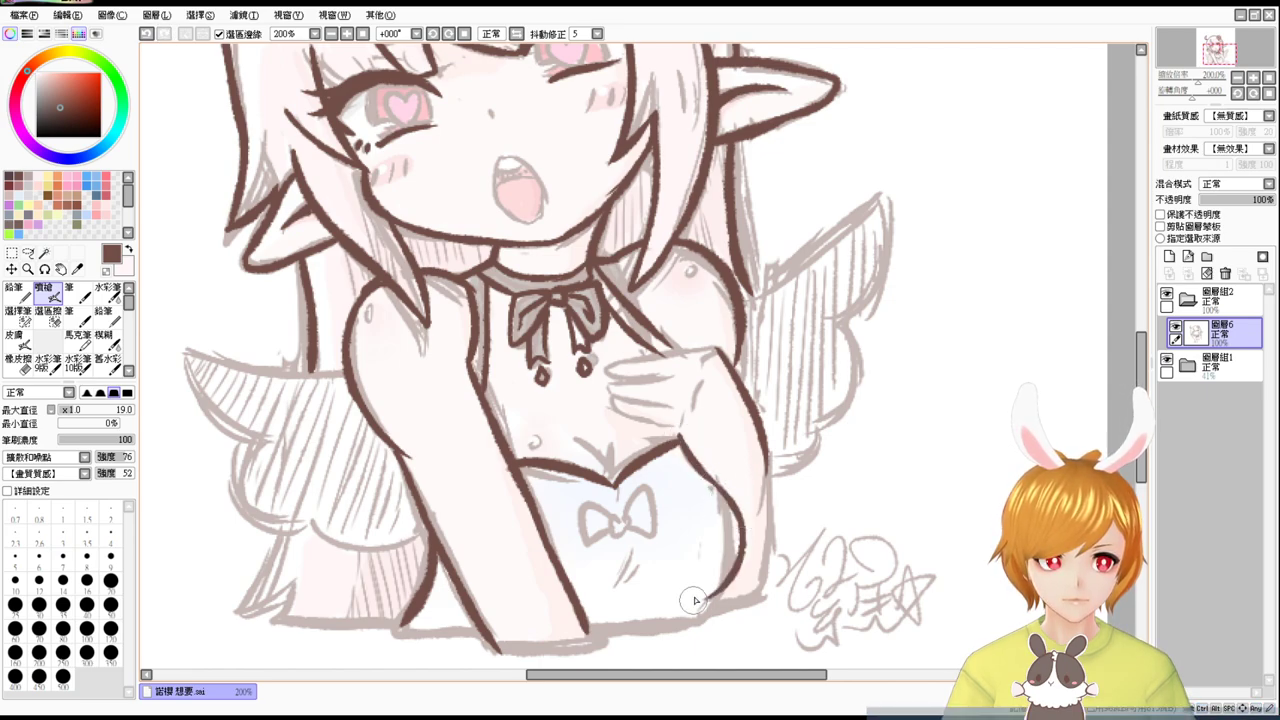
{"action": "key", "text": "ctrl+z"}
{"action": "key", "text": "ctrl+z"}
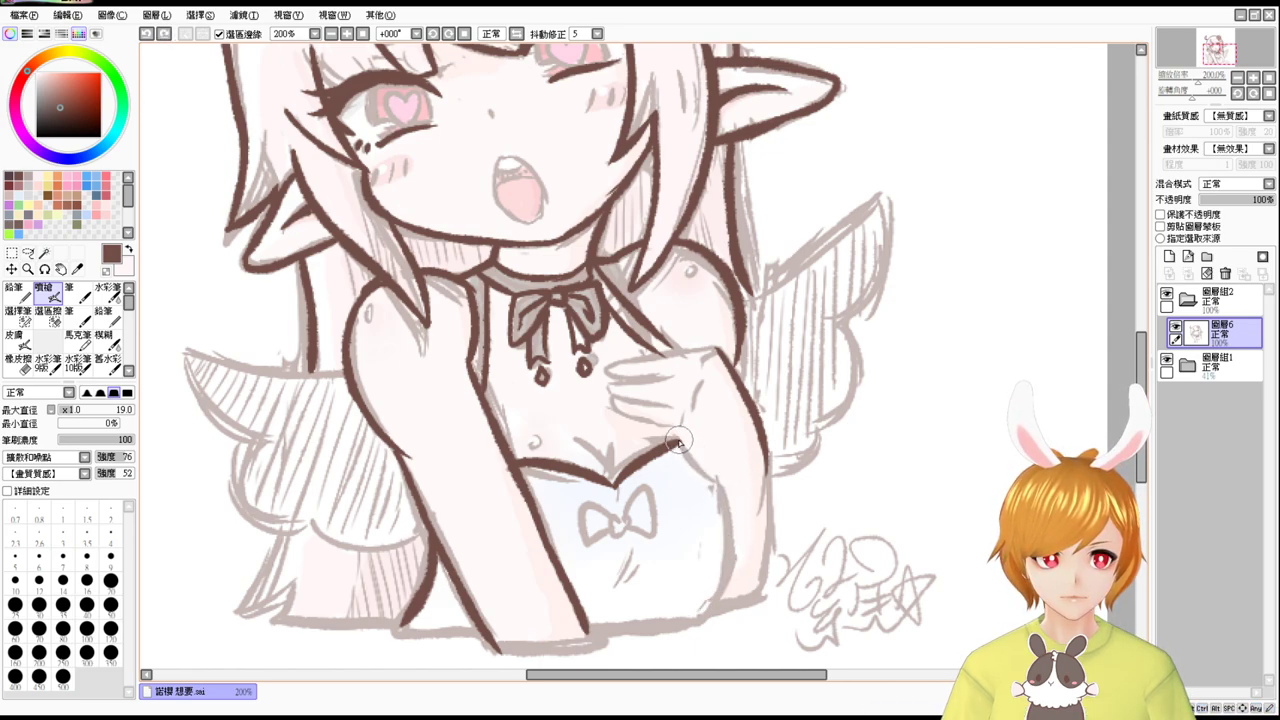
Ink the curve between bodice and bent arm from the neckline's end to the table, and extend the forearm's outer edge down.
{"action": "left_click_drag", "start_coordinate": [679, 440], "coordinate": [742, 532]}
{"action": "key", "text": "ctrl+z"}
{"action": "mouse_move", "coordinate": [704, 471]}
{"action": "left_mouse_down"}
{"action": "mouse_move", "coordinate": [748, 569]}
{"action": "mouse_move", "coordinate": [728, 587]}
{"action": "mouse_move", "coordinate": [746, 543]}
{"action": "mouse_move", "coordinate": [755, 589]}
{"action": "mouse_move", "coordinate": [746, 580]}
{"action": "mouse_move", "coordinate": [710, 620]}
{"action": "left_mouse_up"}
{"action": "key", "text": "ctrl+z"}
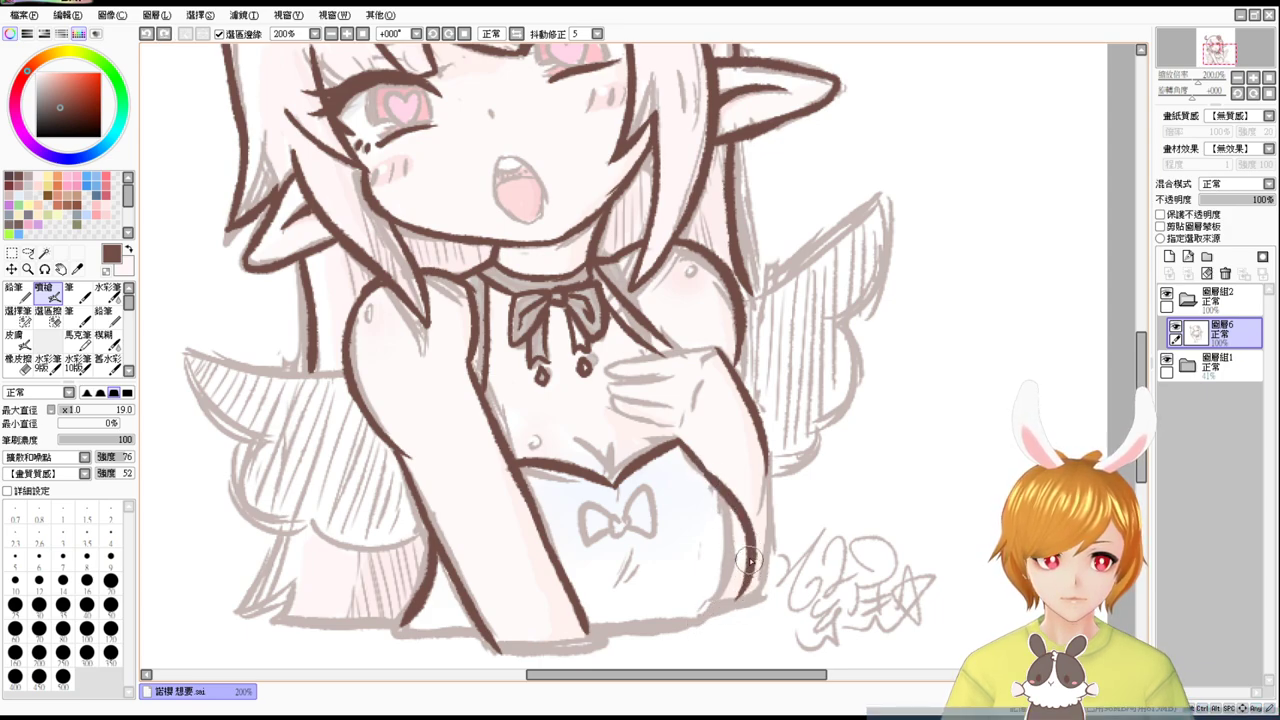
{"action": "mouse_move", "coordinate": [749, 560]}
{"action": "left_mouse_down"}
{"action": "mouse_move", "coordinate": [704, 637]}
{"action": "mouse_move", "coordinate": [724, 622]}
{"action": "mouse_move", "coordinate": [705, 632]}
{"action": "left_mouse_up"}
{"action": "key", "text": "ctrl+z"}
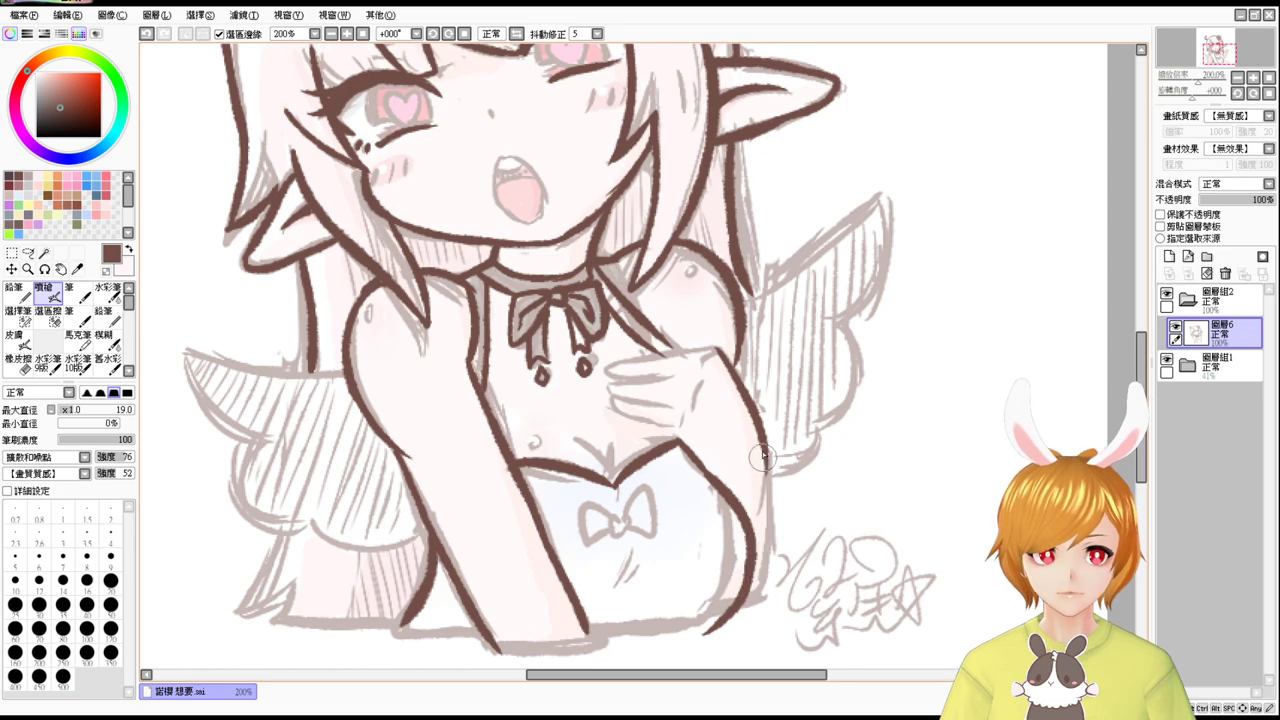
{"action": "mouse_move", "coordinate": [762, 446]}
{"action": "left_mouse_down"}
{"action": "mouse_move", "coordinate": [773, 548]}
{"action": "mouse_move", "coordinate": [764, 451]}
{"action": "mouse_move", "coordinate": [758, 587]}
{"action": "mouse_move", "coordinate": [771, 572]}
{"action": "mouse_move", "coordinate": [769, 596]}
{"action": "mouse_move", "coordinate": [730, 612]}
{"action": "mouse_move", "coordinate": [770, 605]}
{"action": "left_mouse_up"}
{"action": "key", "text": "ctrl+z"}
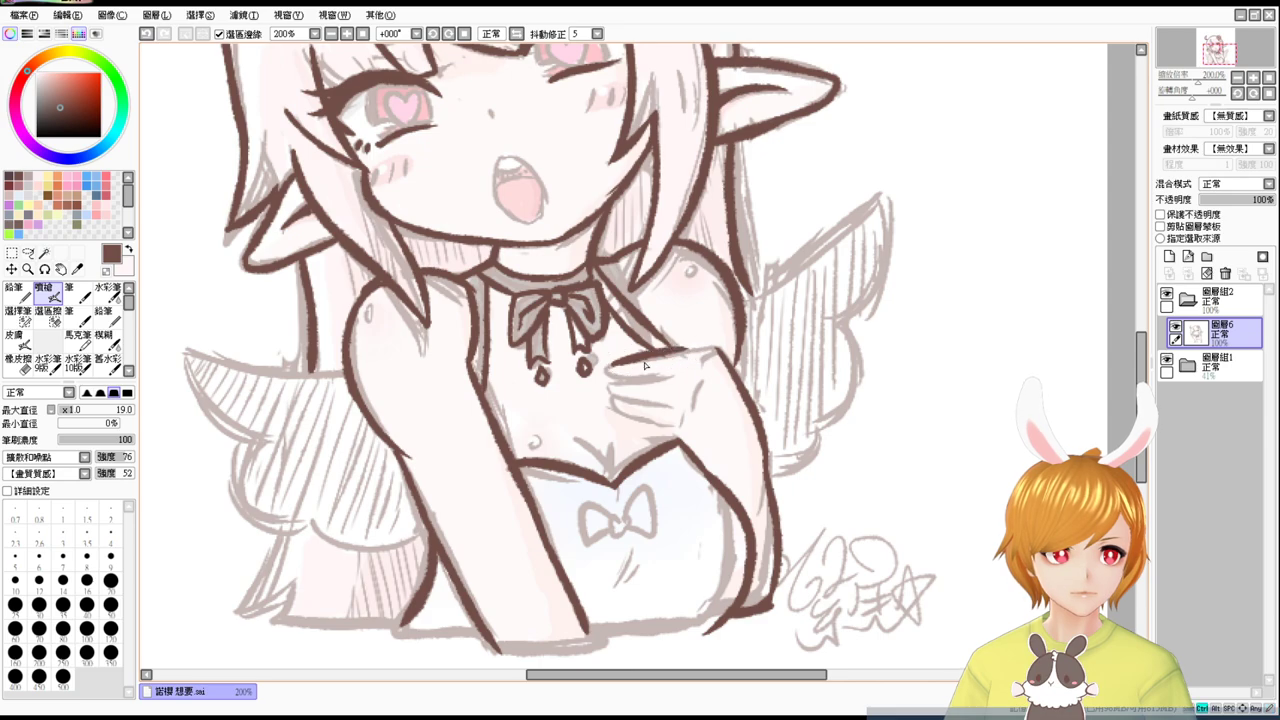
Ink the upper edge of the hand on the chest and erase the strap line overlapping it.
{"action": "key", "text": "e"}
{"action": "left_click_drag", "start_coordinate": [671, 361], "coordinate": [706, 348]}
{"action": "key", "text": "b"}
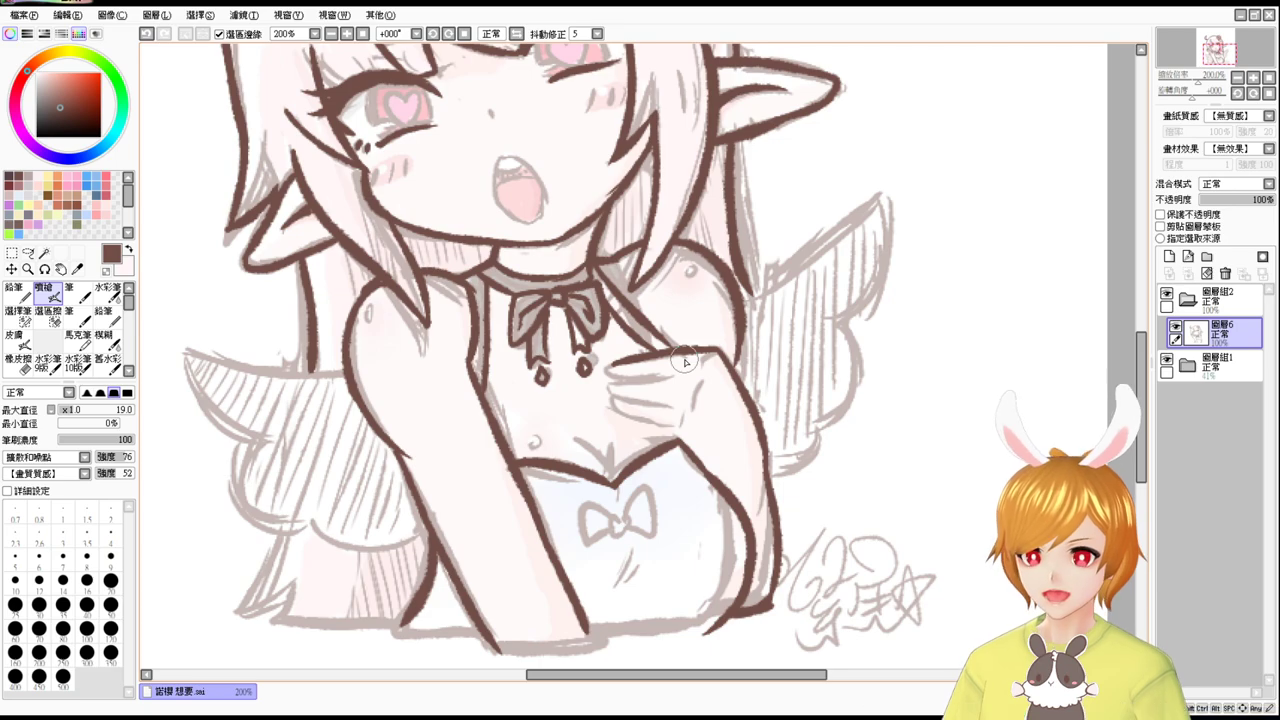
Ink the fingers and lower edge of the hand on the chest, plus the lines at its wrist.
{"action": "left_click_drag", "start_coordinate": [1141, 428], "coordinate": [1135, 425]}
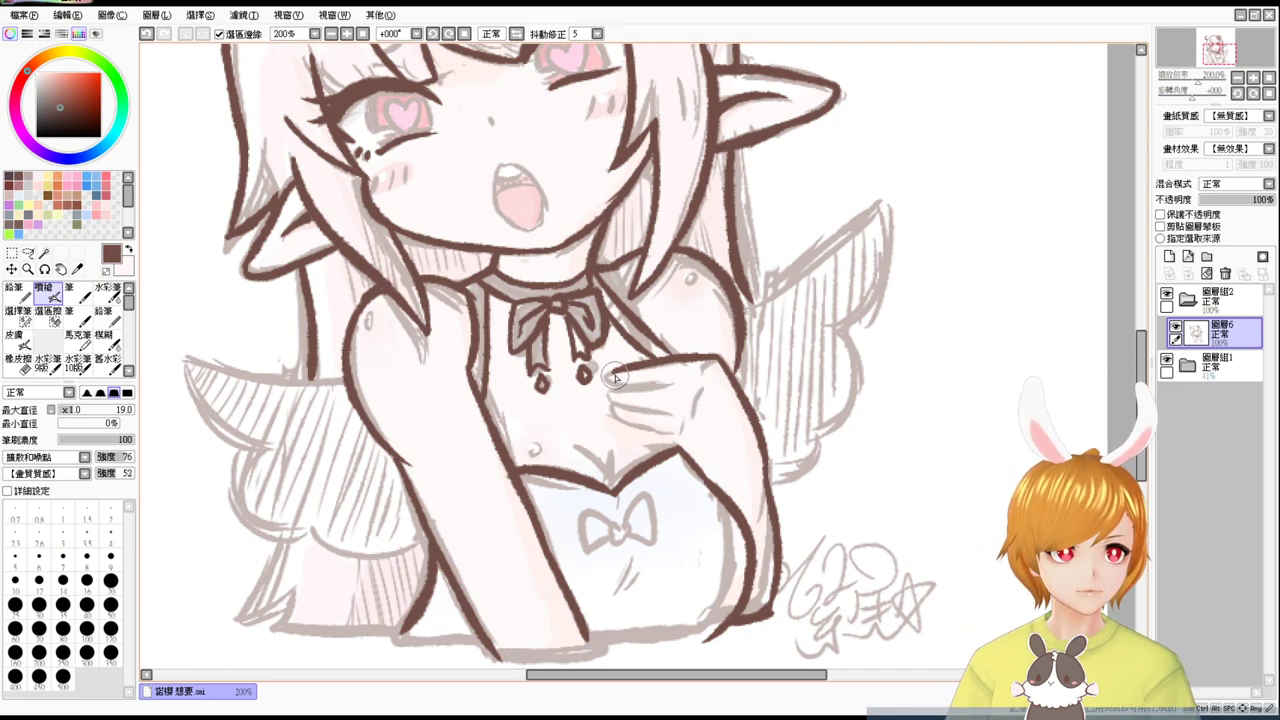
{"action": "mouse_move", "coordinate": [612, 374]}
{"action": "left_mouse_down"}
{"action": "mouse_move", "coordinate": [677, 391]}
{"action": "mouse_move", "coordinate": [611, 393]}
{"action": "mouse_move", "coordinate": [689, 417]}
{"action": "mouse_move", "coordinate": [615, 411]}
{"action": "mouse_move", "coordinate": [684, 436]}
{"action": "left_mouse_up"}
{"action": "key", "text": "ctrl+z"}
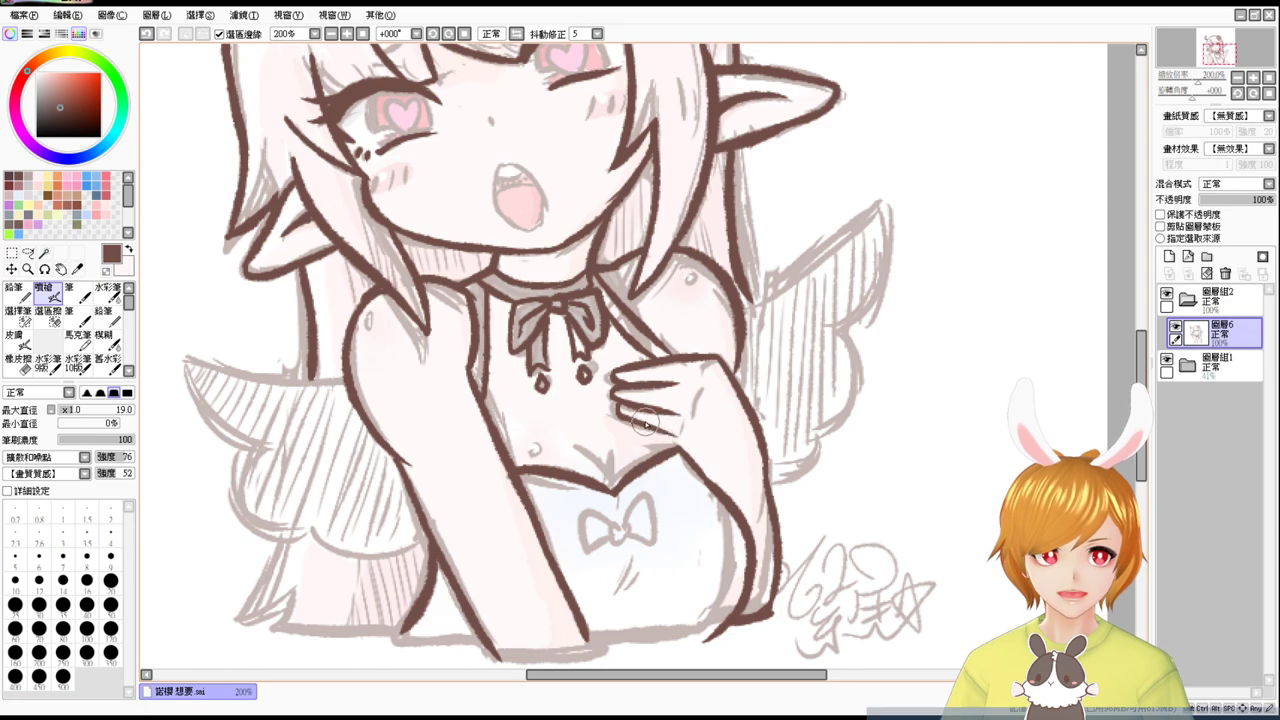
{"action": "key", "text": "ctrl+z"}
{"action": "mouse_move", "coordinate": [620, 408]}
{"action": "left_mouse_down"}
{"action": "mouse_move", "coordinate": [657, 429]}
{"action": "mouse_move", "coordinate": [624, 416]}
{"action": "mouse_move", "coordinate": [682, 458]}
{"action": "left_mouse_up"}
{"action": "left_click_drag", "start_coordinate": [710, 368], "coordinate": [690, 436]}
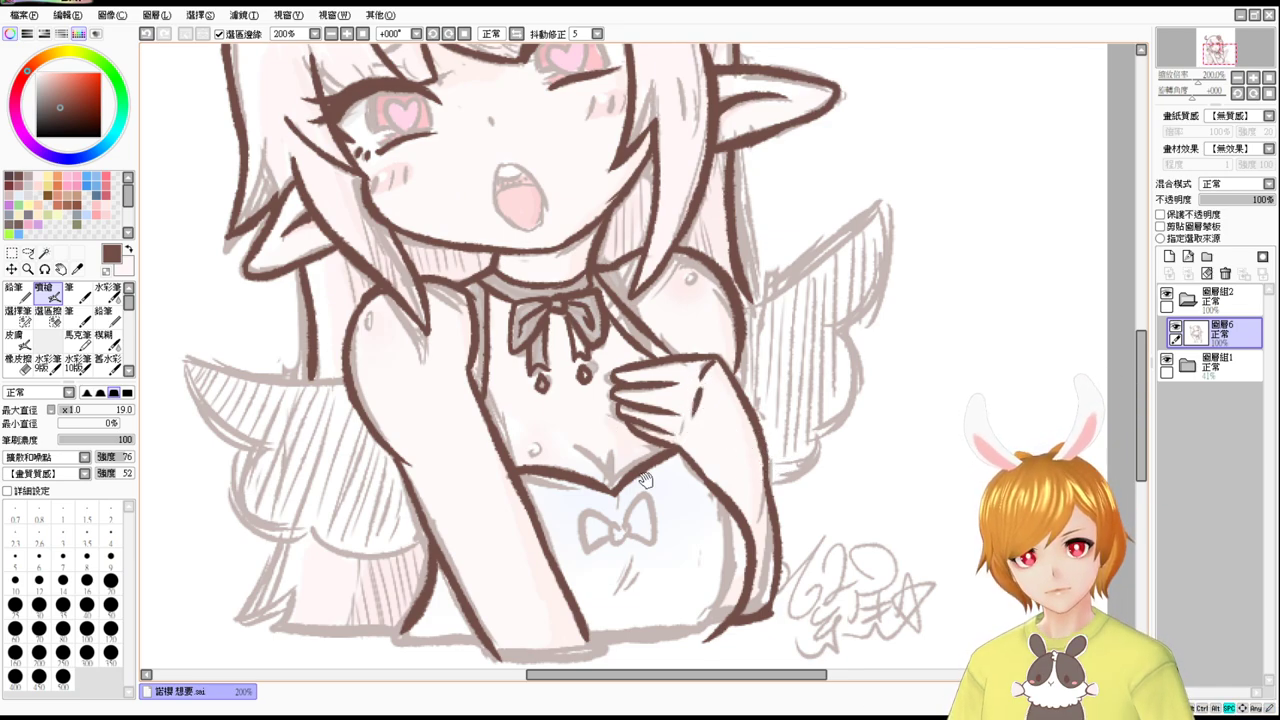
Ink the figure's bottom edge along the table, closing the straight arm and the bodice on both sides of it.
{"action": "scroll", "coordinate": [697, 428], "scroll_direction": "down", "scroll_amount": 3}
{"action": "mouse_move", "coordinate": [485, 577]}
{"action": "left_mouse_down"}
{"action": "mouse_move", "coordinate": [536, 585]}
{"action": "mouse_move", "coordinate": [591, 586]}
{"action": "left_mouse_up"}
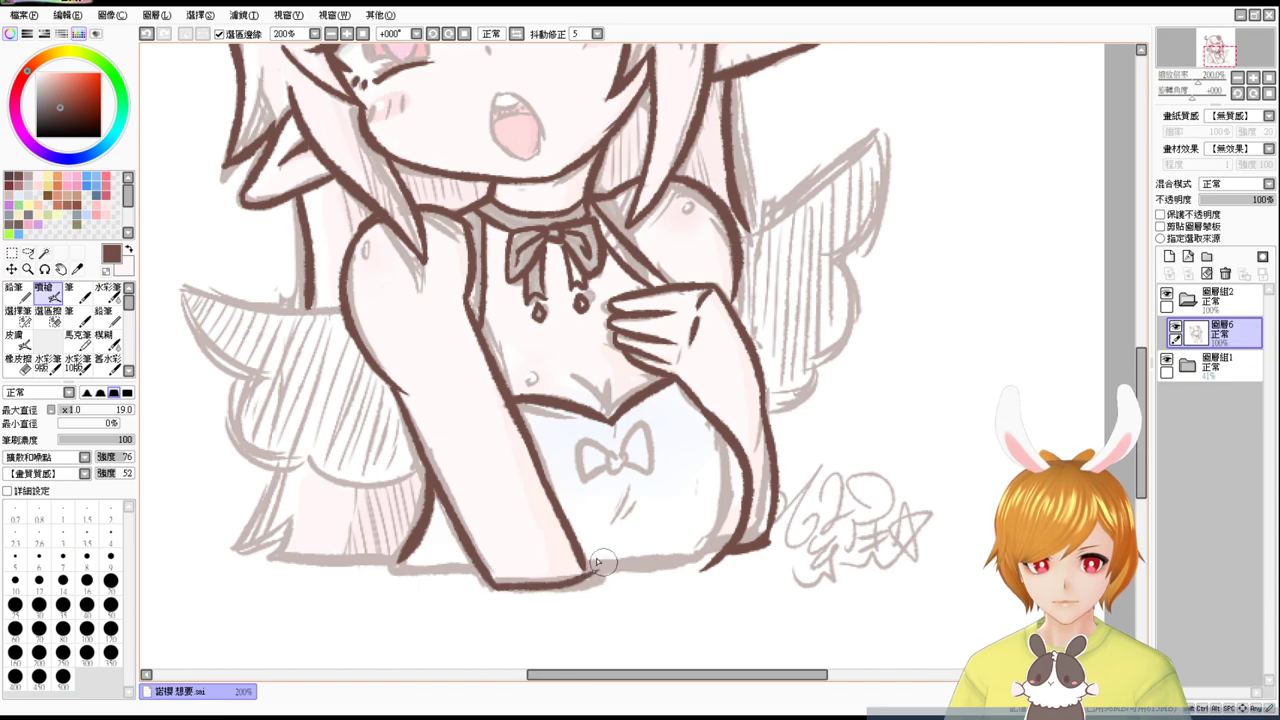
{"action": "key", "text": "ctrl+z"}
{"action": "mouse_move", "coordinate": [493, 583]}
{"action": "left_mouse_down"}
{"action": "mouse_move", "coordinate": [591, 585]}
{"action": "mouse_move", "coordinate": [578, 551]}
{"action": "mouse_move", "coordinate": [580, 581]}
{"action": "mouse_move", "coordinate": [705, 572]}
{"action": "left_mouse_up"}
{"action": "left_click_drag", "start_coordinate": [593, 578], "coordinate": [678, 572]}
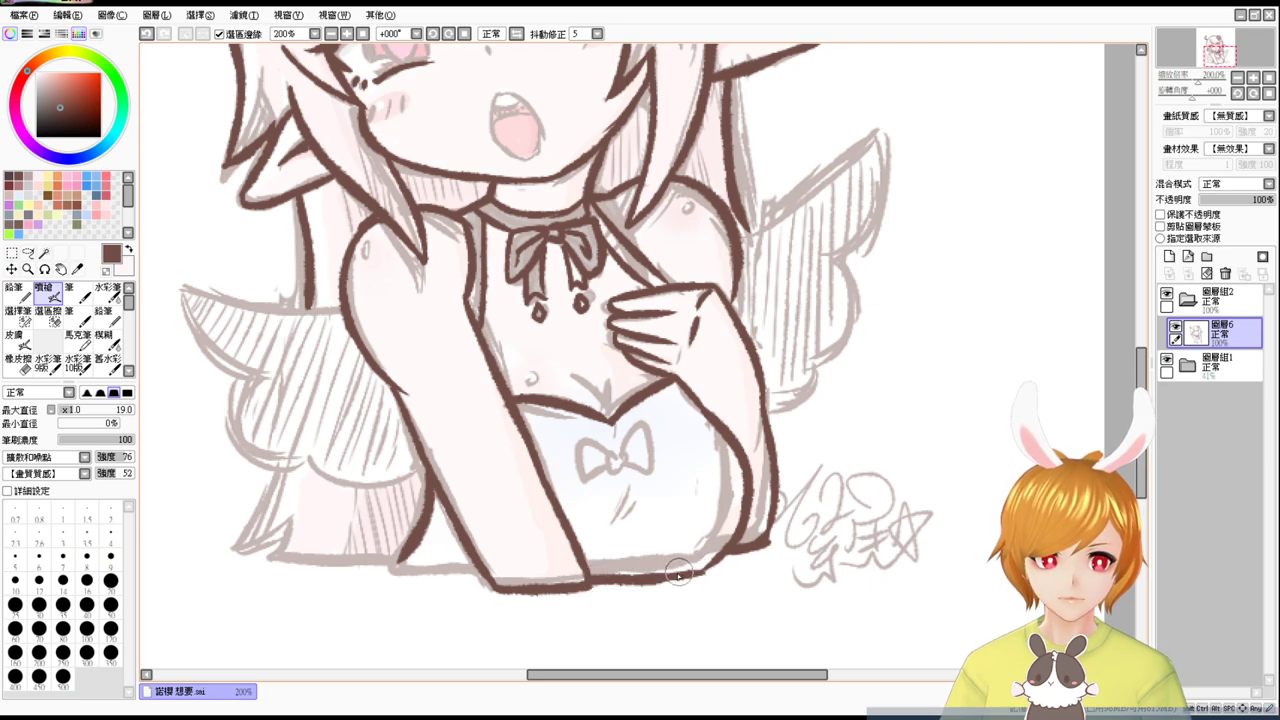
{"action": "left_click_drag", "start_coordinate": [402, 558], "coordinate": [475, 573]}
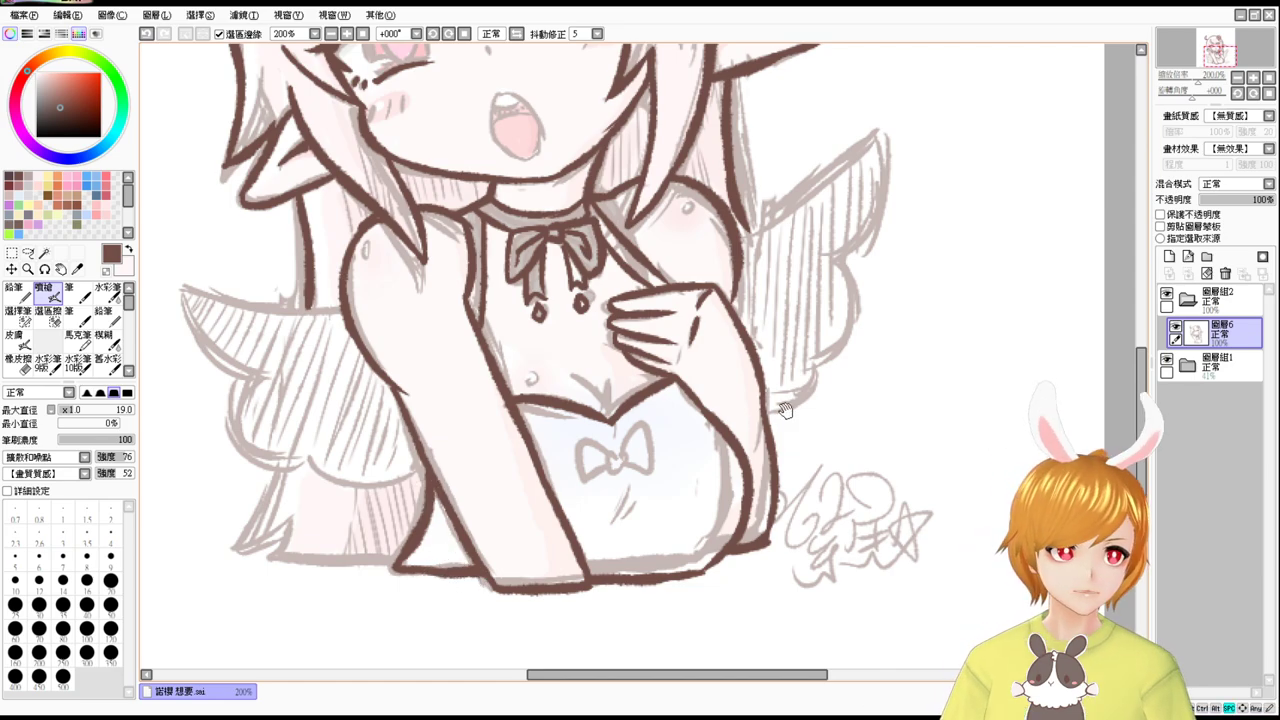
Ink the upper edge of the wing behind the bent arm, from the shoulder out to the wing tip.
{"action": "left_click_drag", "start_coordinate": [785, 410], "coordinate": [774, 497]}
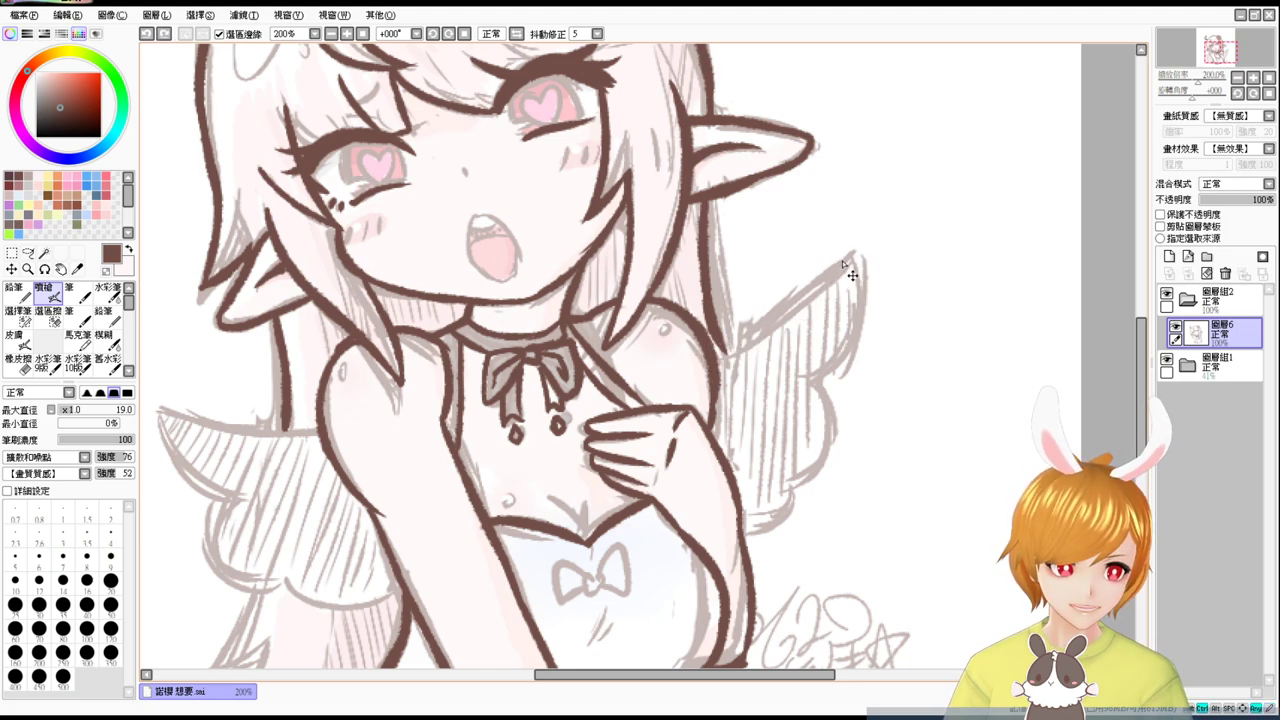
{"action": "mouse_move", "coordinate": [718, 352]}
{"action": "left_mouse_down"}
{"action": "mouse_move", "coordinate": [853, 252]}
{"action": "mouse_move", "coordinate": [796, 304]}
{"action": "mouse_move", "coordinate": [863, 273]}
{"action": "mouse_move", "coordinate": [852, 259]}
{"action": "mouse_move", "coordinate": [808, 373]}
{"action": "left_mouse_up"}
{"action": "key", "text": "ctrl+z"}
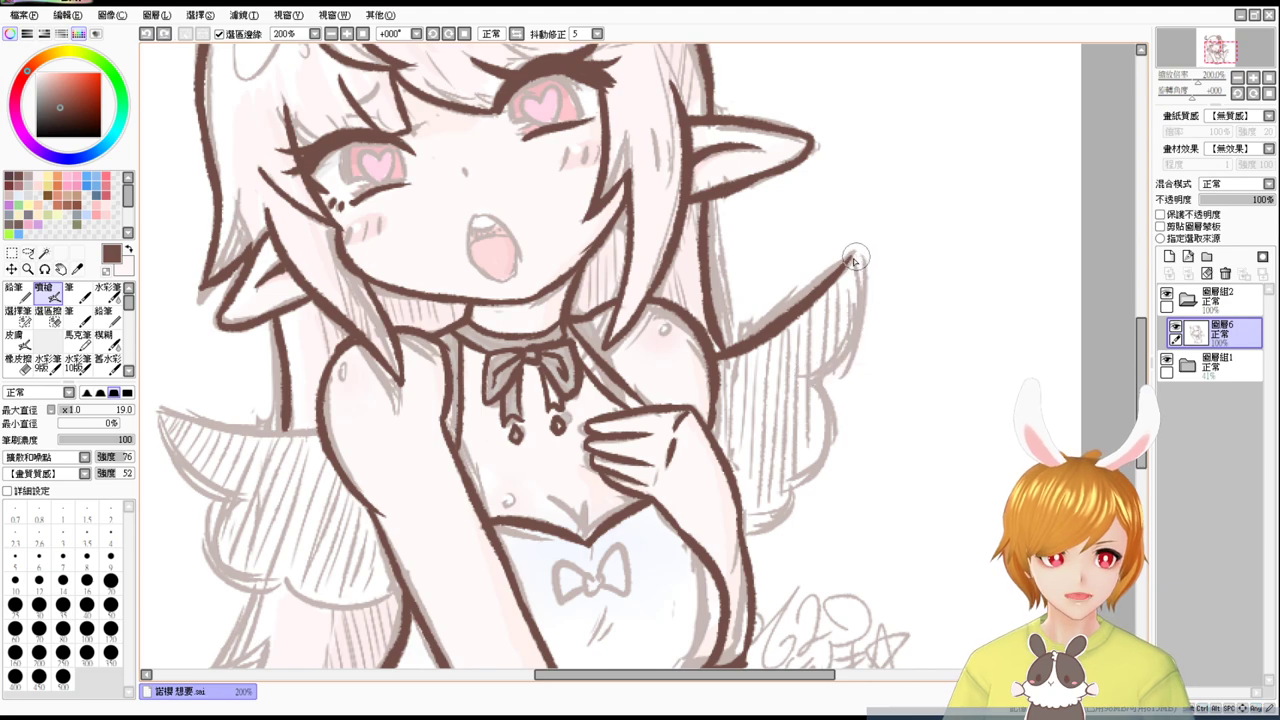
Ink the same wing's scalloped outer feather edge from the tip down to the bent arm.
{"action": "mouse_move", "coordinate": [852, 256]}
{"action": "left_mouse_down"}
{"action": "mouse_move", "coordinate": [848, 351]}
{"action": "mouse_move", "coordinate": [815, 373]}
{"action": "left_mouse_up"}
{"action": "key", "text": "ctrl+z"}
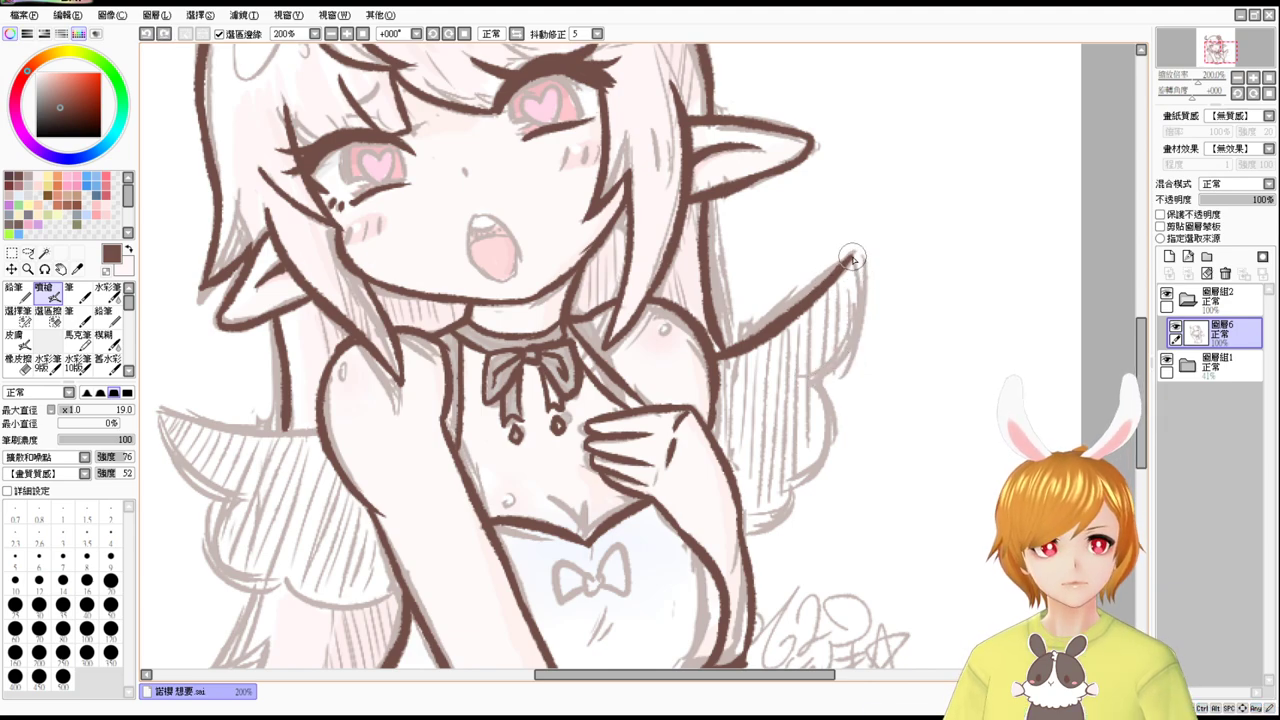
{"action": "left_click_drag", "start_coordinate": [853, 257], "coordinate": [797, 484]}
{"action": "key", "text": "ctrl+z"}
{"action": "left_click_drag", "start_coordinate": [815, 390], "coordinate": [745, 545]}
{"action": "key", "text": "ctrl+z"}
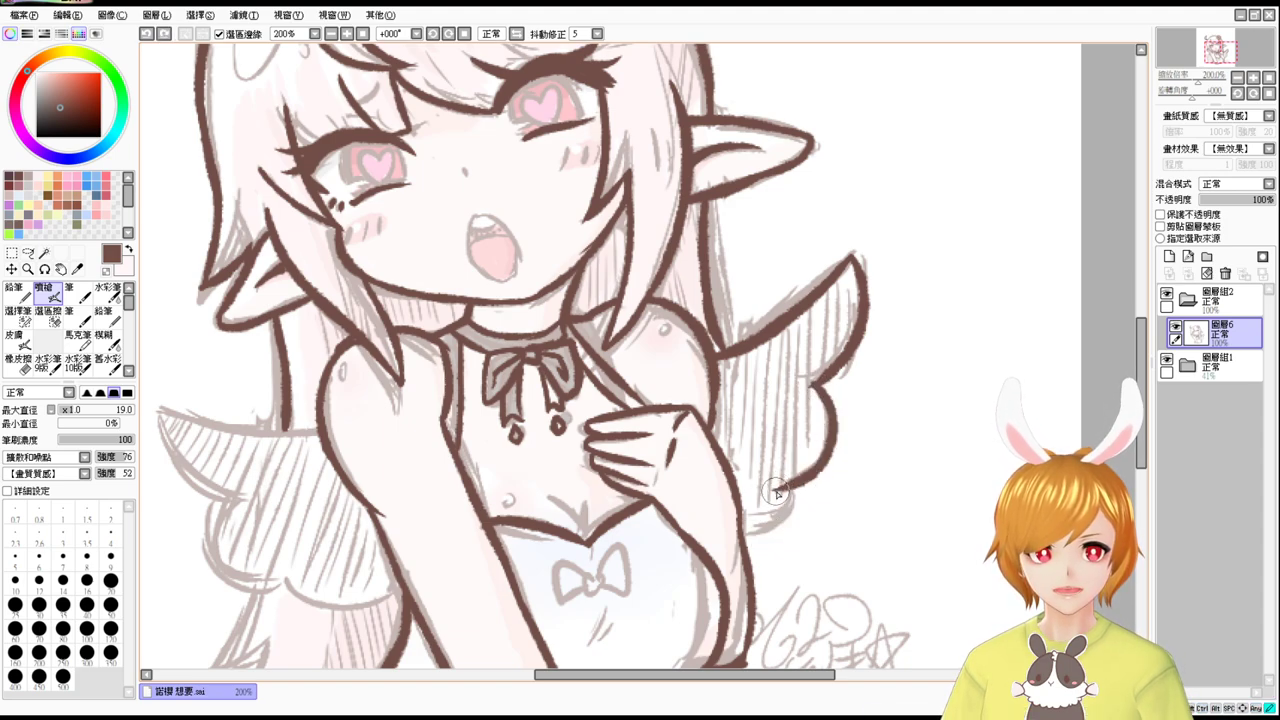
{"action": "left_click_drag", "start_coordinate": [779, 490], "coordinate": [746, 546]}
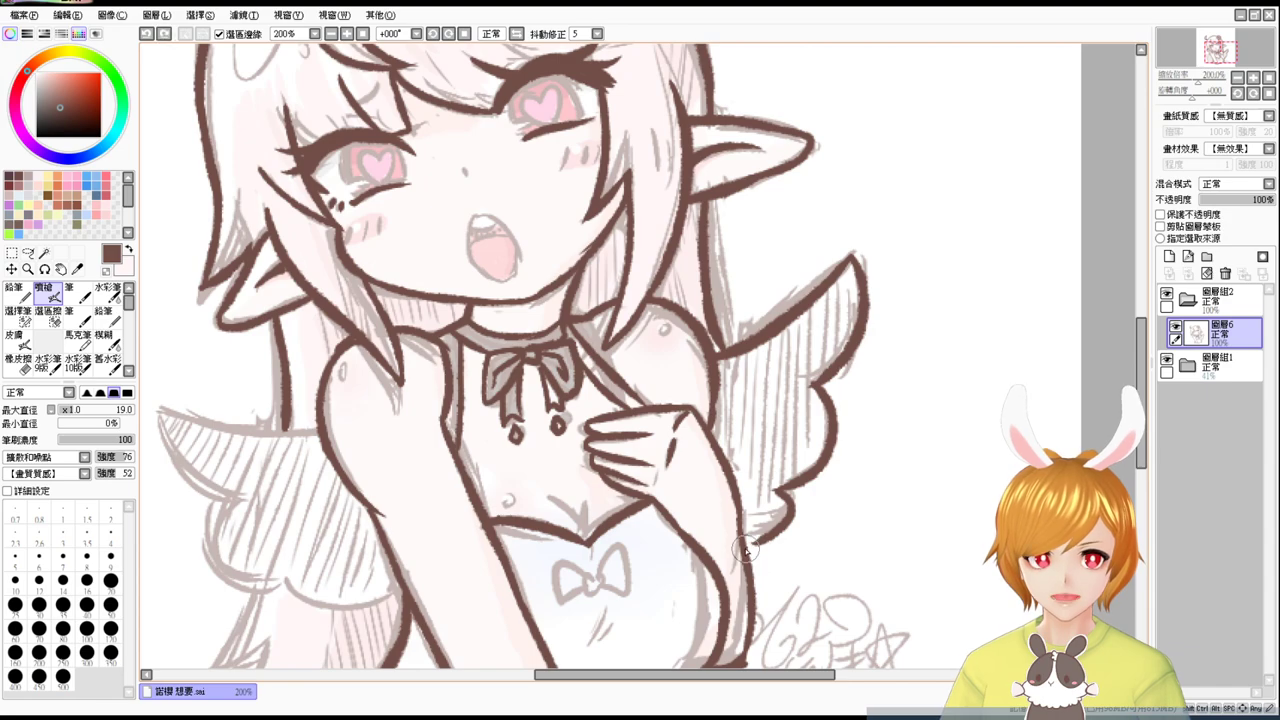
{"action": "left_click_drag", "start_coordinate": [712, 588], "coordinate": [855, 526]}
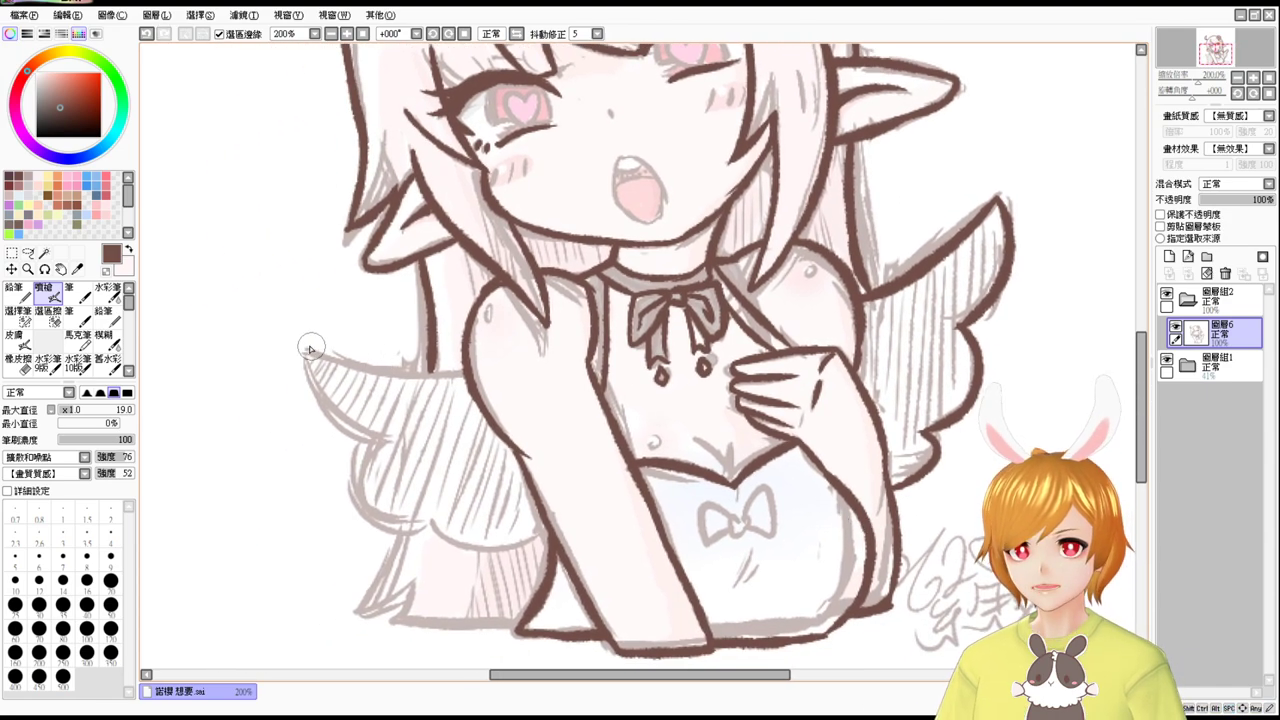
Ink the upper edge of the wing behind the straight arm, from the wing tip in to the arm.
{"action": "left_click_drag", "start_coordinate": [308, 353], "coordinate": [432, 376]}
{"action": "key", "text": "ctrl+z"}
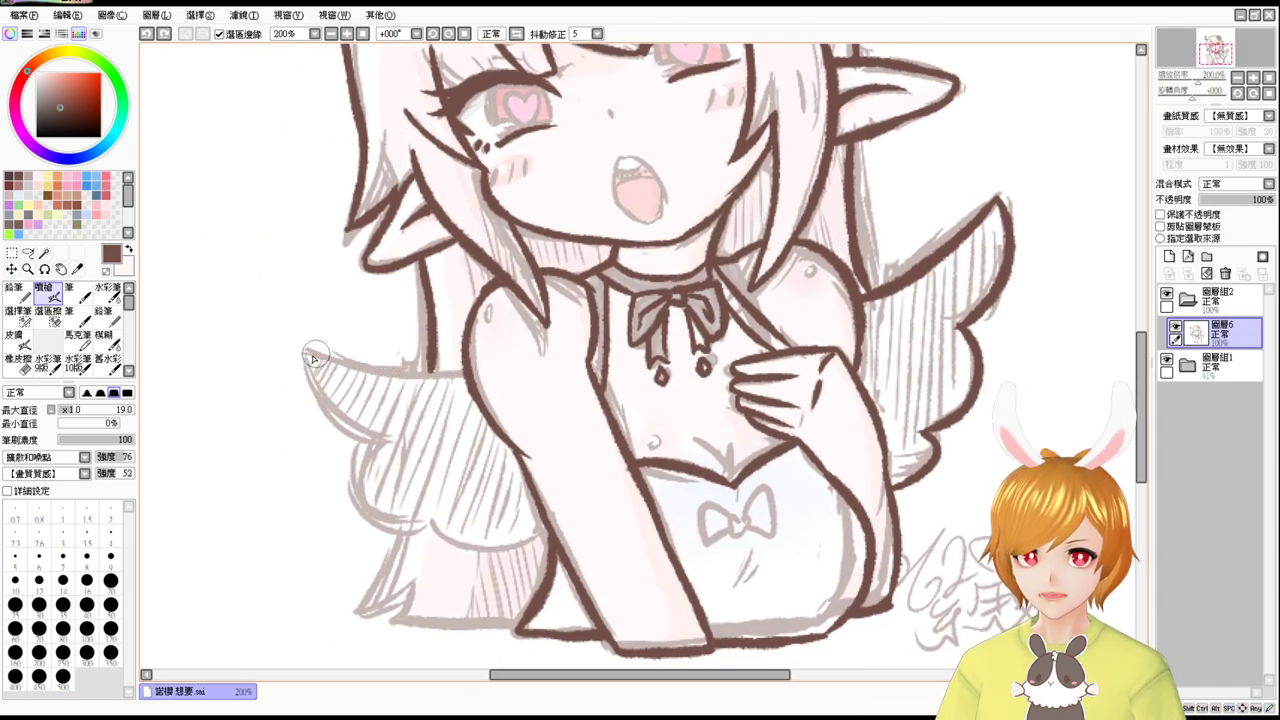
{"action": "left_click_drag", "start_coordinate": [305, 352], "coordinate": [436, 378]}
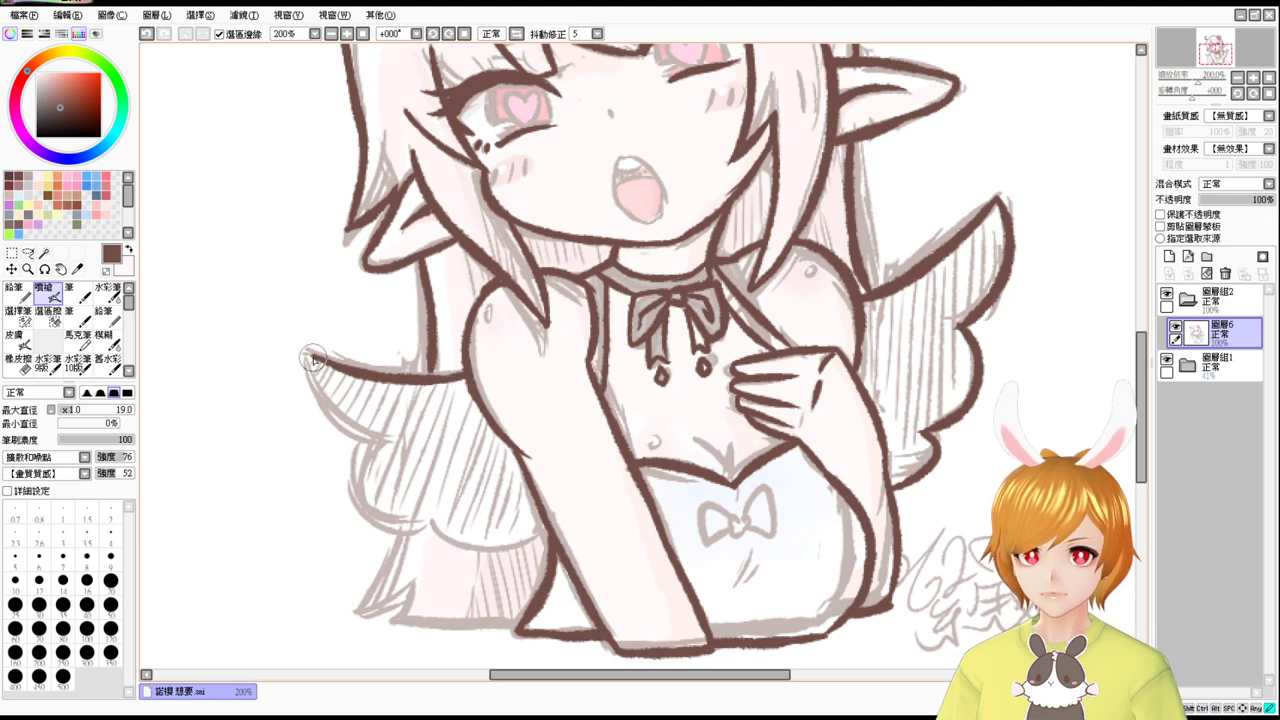
Ink the scalloped outer feather edge of the straight arm's wing, from the tip down to the arm.
{"action": "left_click_drag", "start_coordinate": [309, 355], "coordinate": [390, 434]}
{"action": "key", "text": "ctrl+z"}
{"action": "left_click_drag", "start_coordinate": [313, 360], "coordinate": [402, 445]}
{"action": "key", "text": "ctrl+z"}
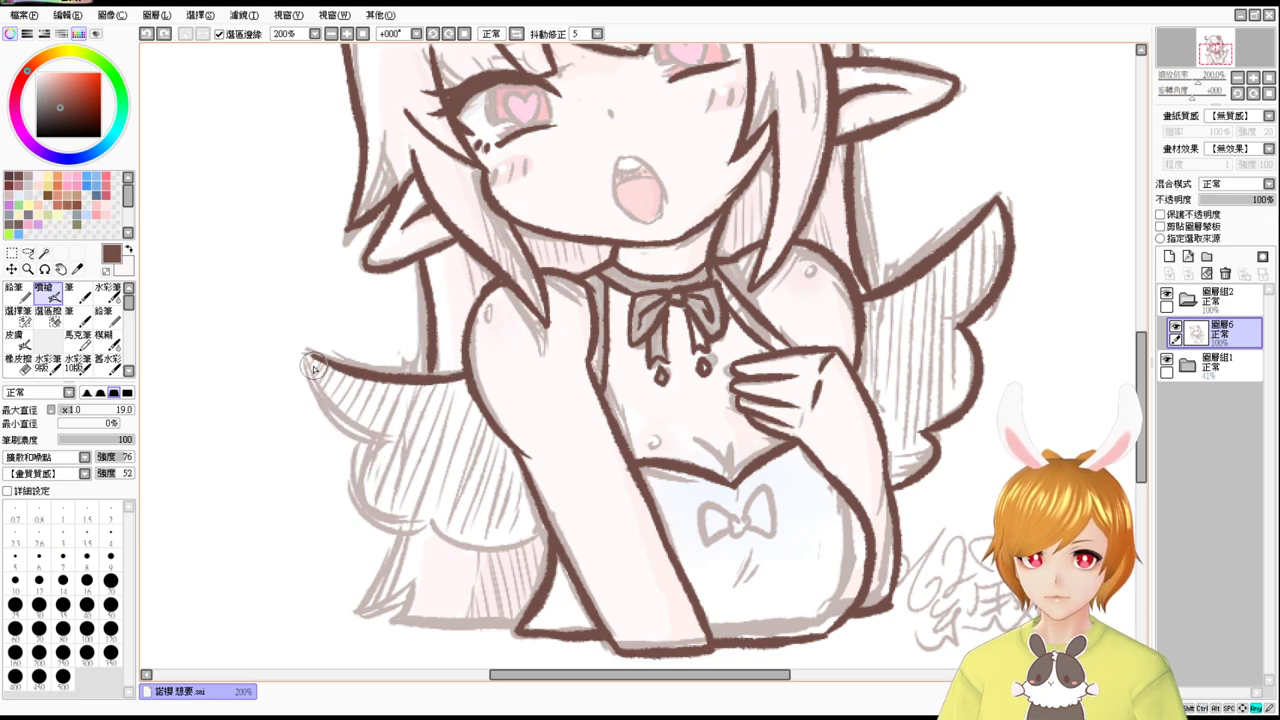
{"action": "mouse_move", "coordinate": [304, 356]}
{"action": "left_mouse_down"}
{"action": "mouse_move", "coordinate": [397, 442]}
{"action": "mouse_move", "coordinate": [367, 496]}
{"action": "mouse_move", "coordinate": [421, 514]}
{"action": "left_mouse_up"}
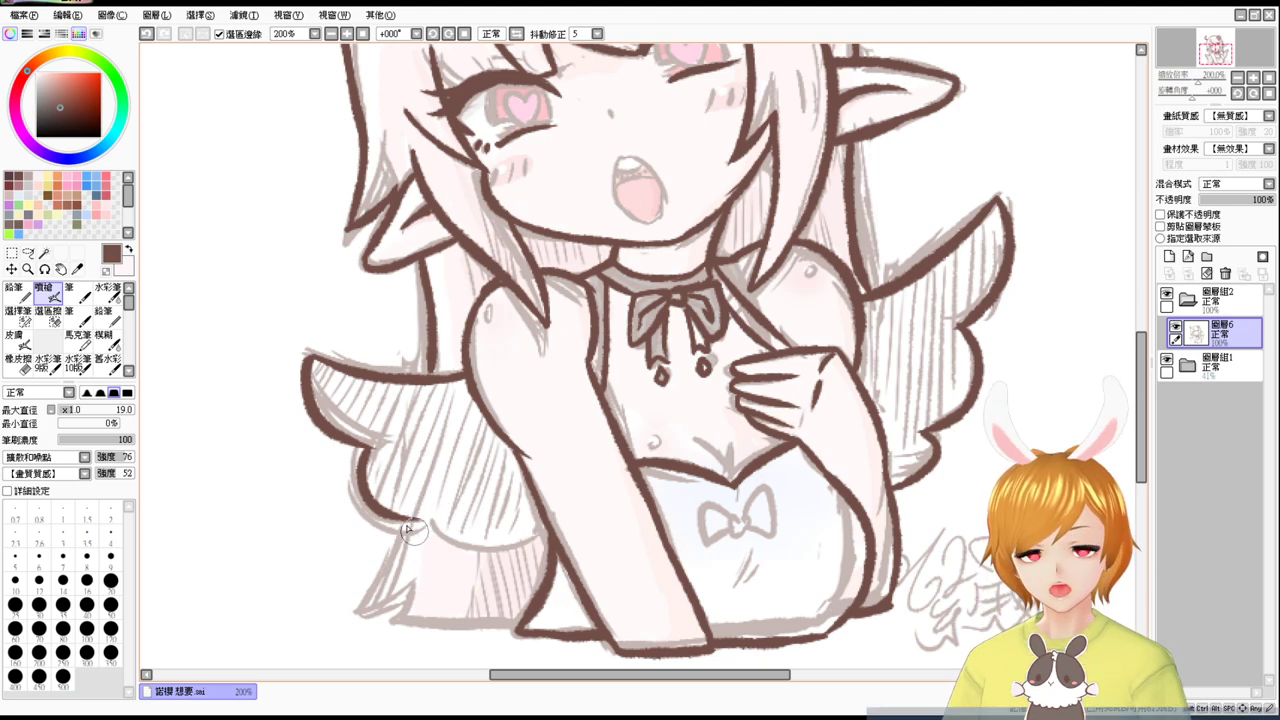
{"action": "mouse_move", "coordinate": [392, 515]}
{"action": "left_mouse_down"}
{"action": "mouse_move", "coordinate": [436, 521]}
{"action": "mouse_move", "coordinate": [456, 548]}
{"action": "mouse_move", "coordinate": [506, 546]}
{"action": "left_mouse_up"}
{"action": "key", "text": "ctrl+z"}
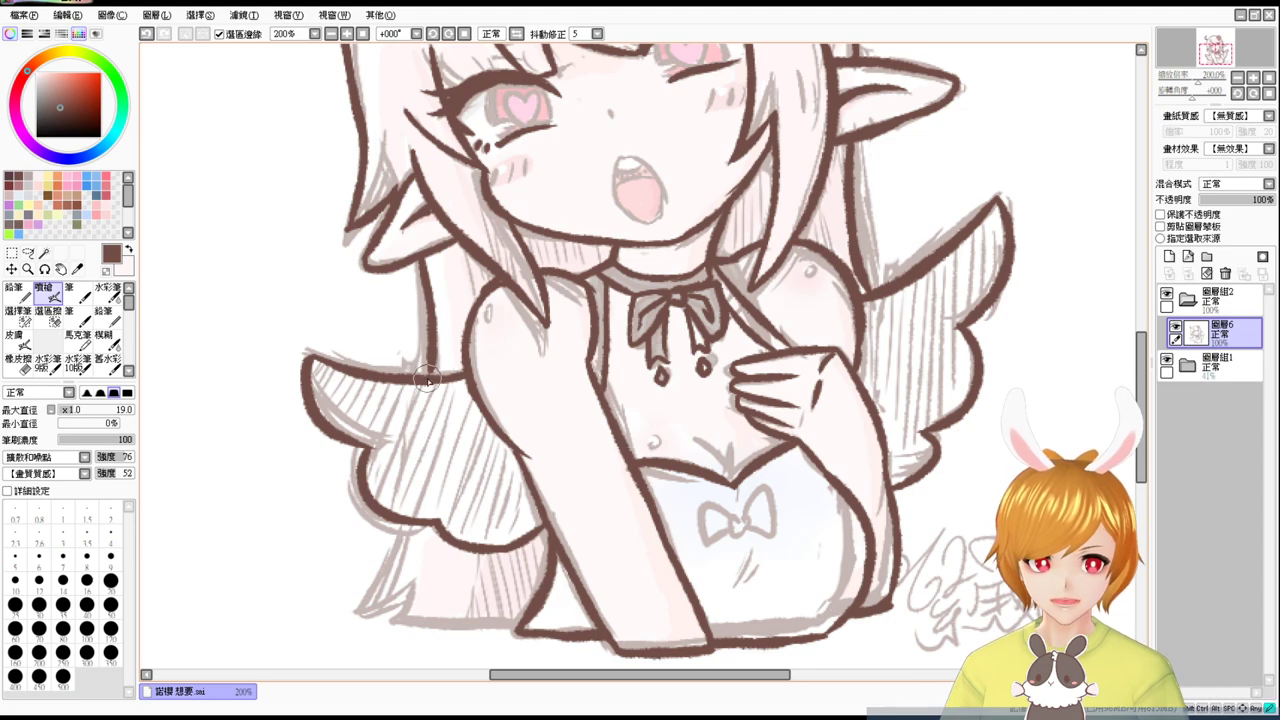
Ink the pointed hair ends hanging below that wing and their bottom edge along the table.
{"action": "left_click_drag", "start_coordinate": [406, 526], "coordinate": [368, 594]}
{"action": "key", "text": "ctrl+z"}
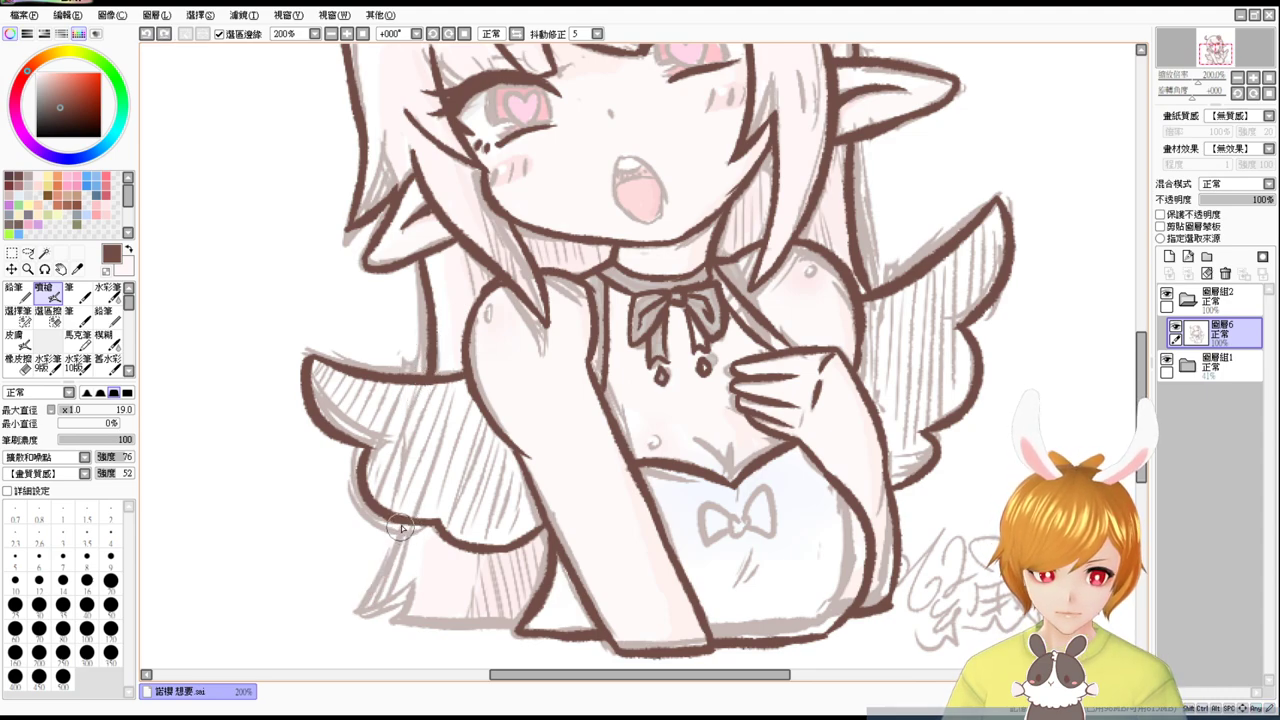
{"action": "mouse_move", "coordinate": [404, 527]}
{"action": "left_mouse_down"}
{"action": "mouse_move", "coordinate": [362, 618]}
{"action": "mouse_move", "coordinate": [415, 594]}
{"action": "left_mouse_up"}
{"action": "mouse_move", "coordinate": [414, 595]}
{"action": "left_mouse_down"}
{"action": "mouse_move", "coordinate": [405, 635]}
{"action": "mouse_move", "coordinate": [523, 627]}
{"action": "left_mouse_up"}
{"action": "key", "text": "ctrl+z"}
{"action": "mouse_move", "coordinate": [402, 625]}
{"action": "left_mouse_down"}
{"action": "mouse_move", "coordinate": [520, 627]}
{"action": "mouse_move", "coordinate": [495, 629]}
{"action": "left_mouse_up"}
{"action": "left_click_drag", "start_coordinate": [460, 438], "coordinate": [451, 574]}
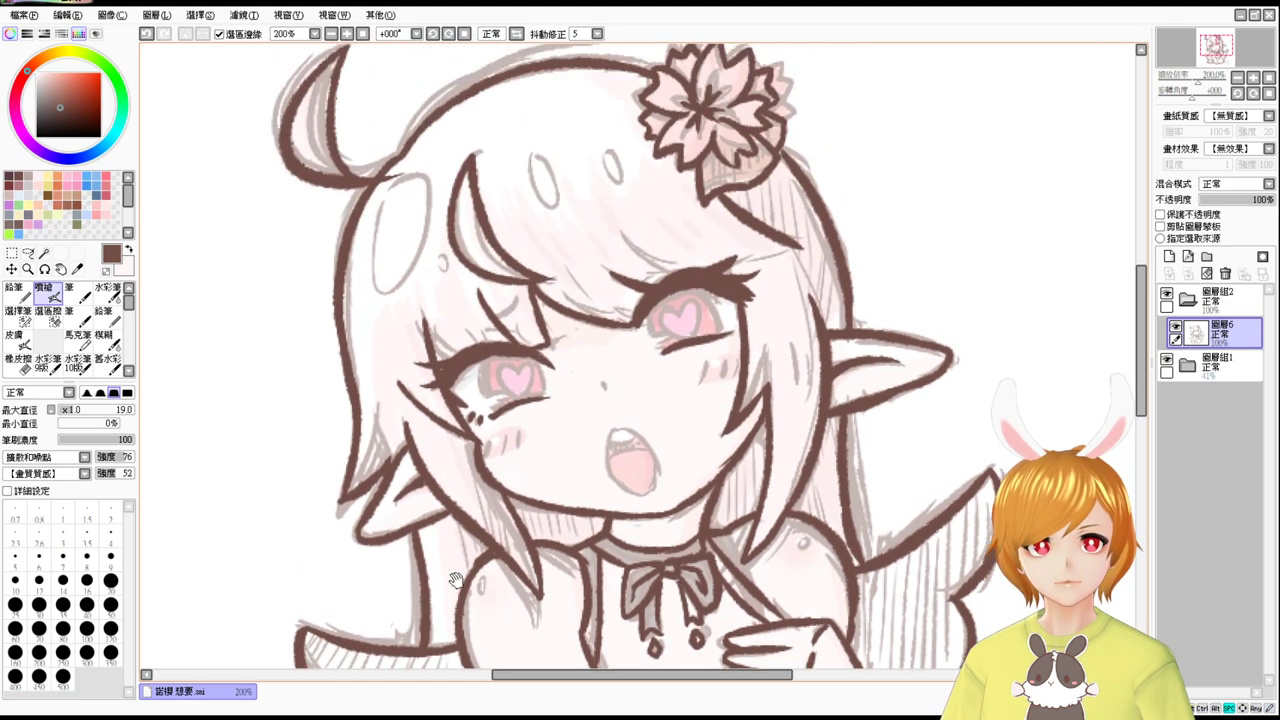
{"action": "left_click_drag", "start_coordinate": [604, 307], "coordinate": [582, 388]}
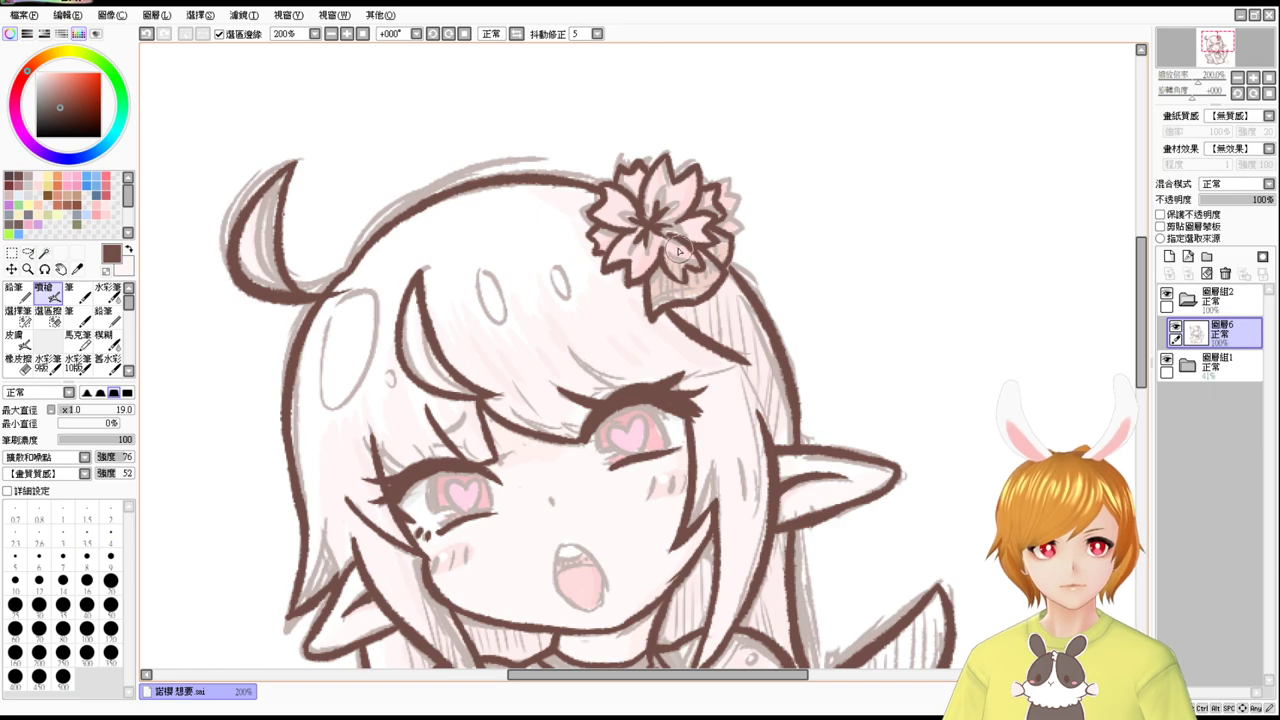
{"action": "left_click_drag", "start_coordinate": [654, 302], "coordinate": [643, 263]}
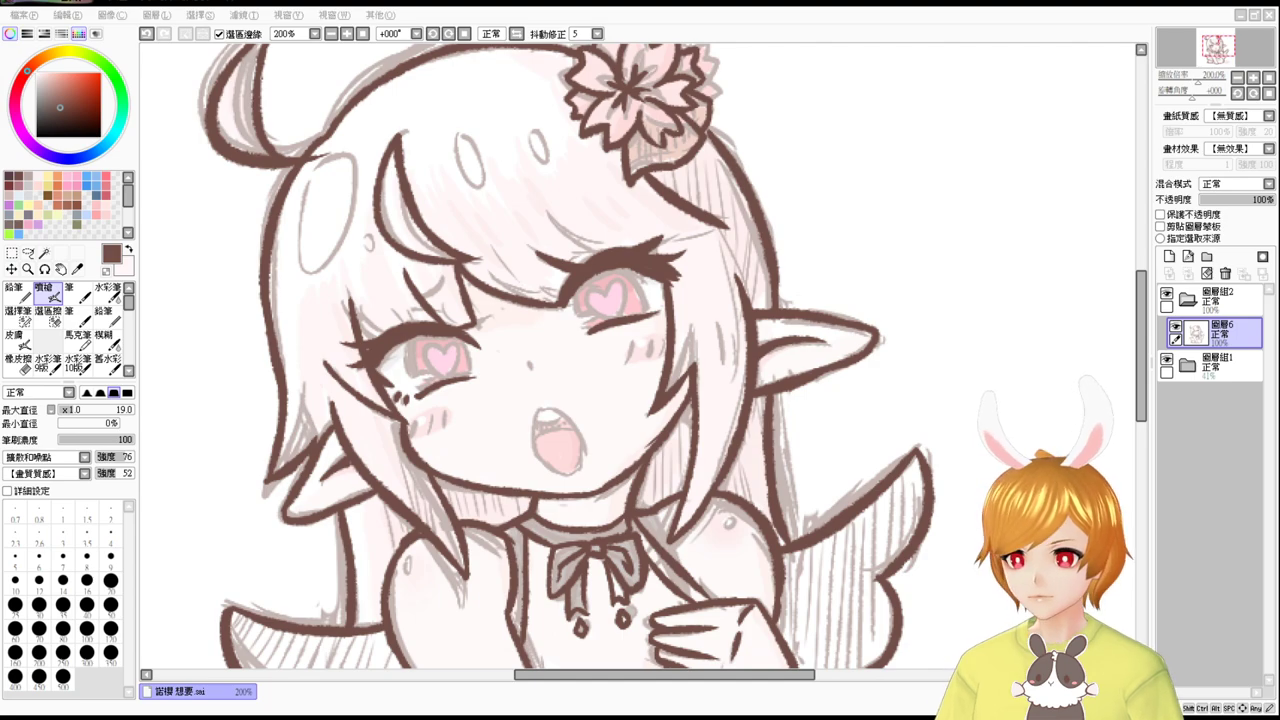
{"action": "left_click", "coordinate": [972, 441]}
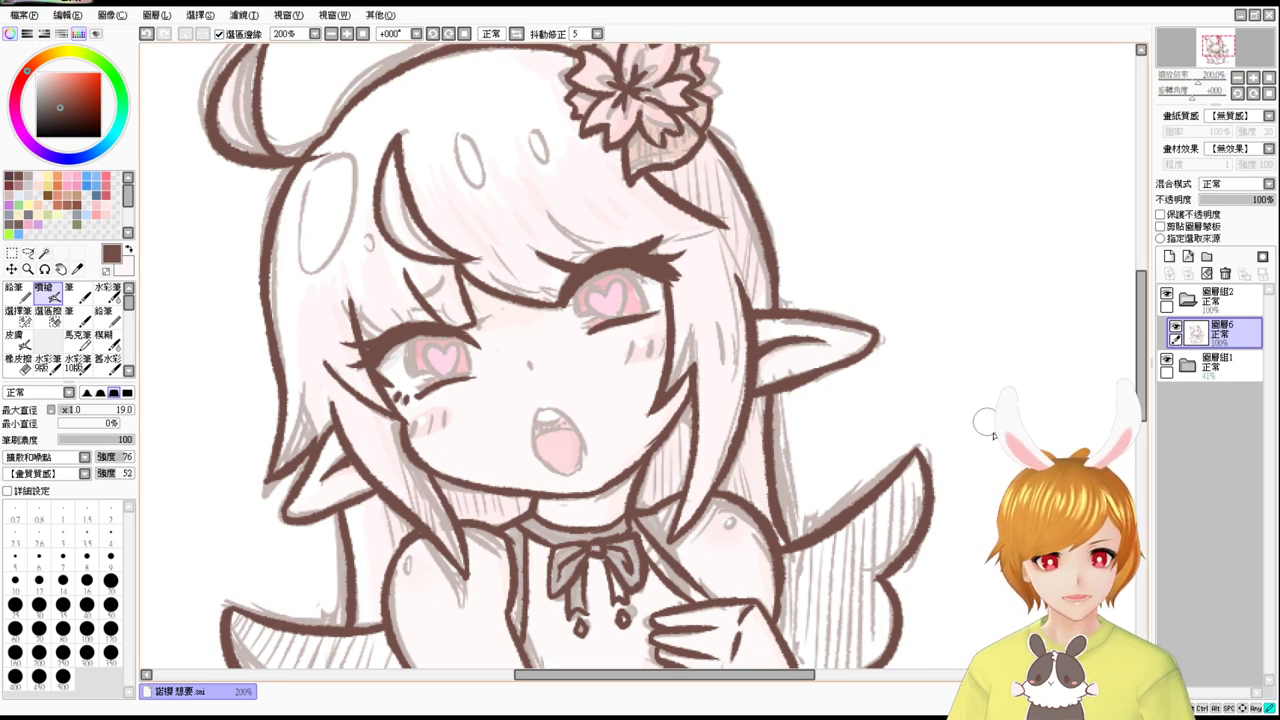
{"action": "left_click_drag", "start_coordinate": [966, 326], "coordinate": [1012, 378]}
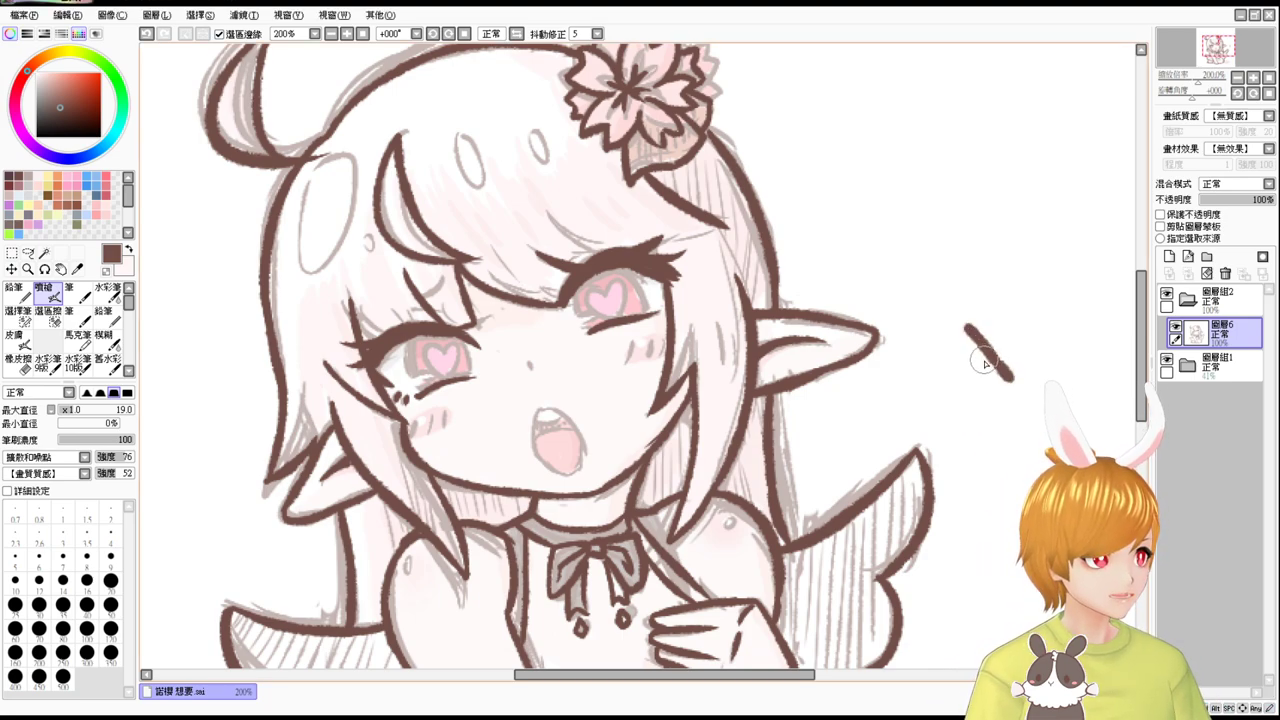
{"action": "key", "text": "ctrl+z"}
{"action": "left_click_drag", "start_coordinate": [941, 329], "coordinate": [1004, 399]}
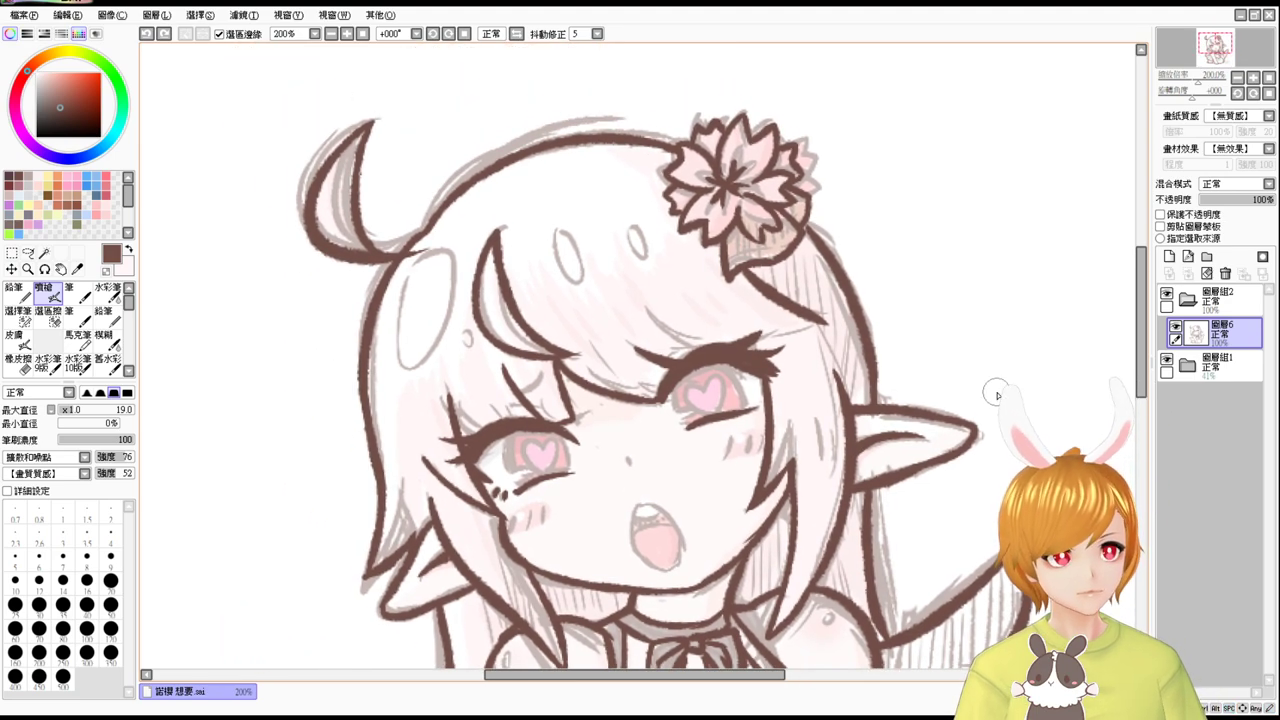
{"action": "left_click_drag", "start_coordinate": [674, 480], "coordinate": [618, 378]}
{"action": "left_click_drag", "start_coordinate": [630, 455], "coordinate": [621, 396]}
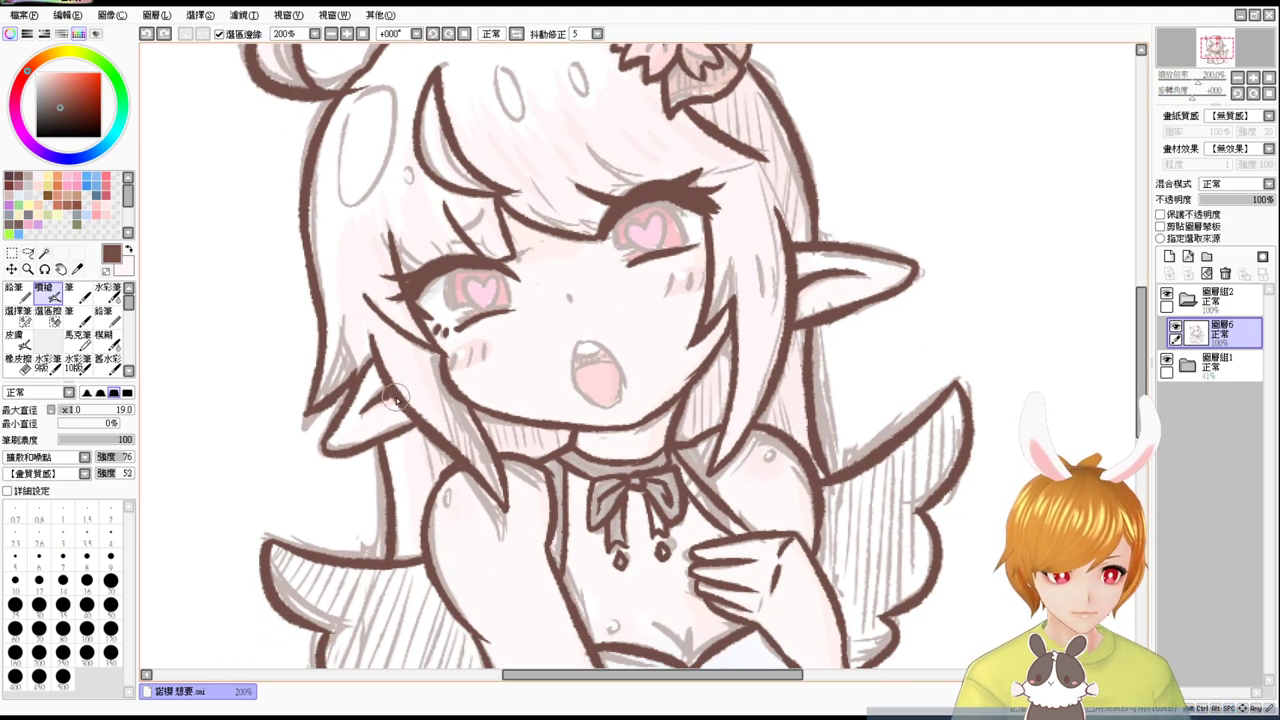
Show the whole picture at 100% zoom, hide line-art group 圖層組2 and raise sketch group 圖層組1 to 100% opacity.
{"action": "left_click", "coordinate": [363, 33]}
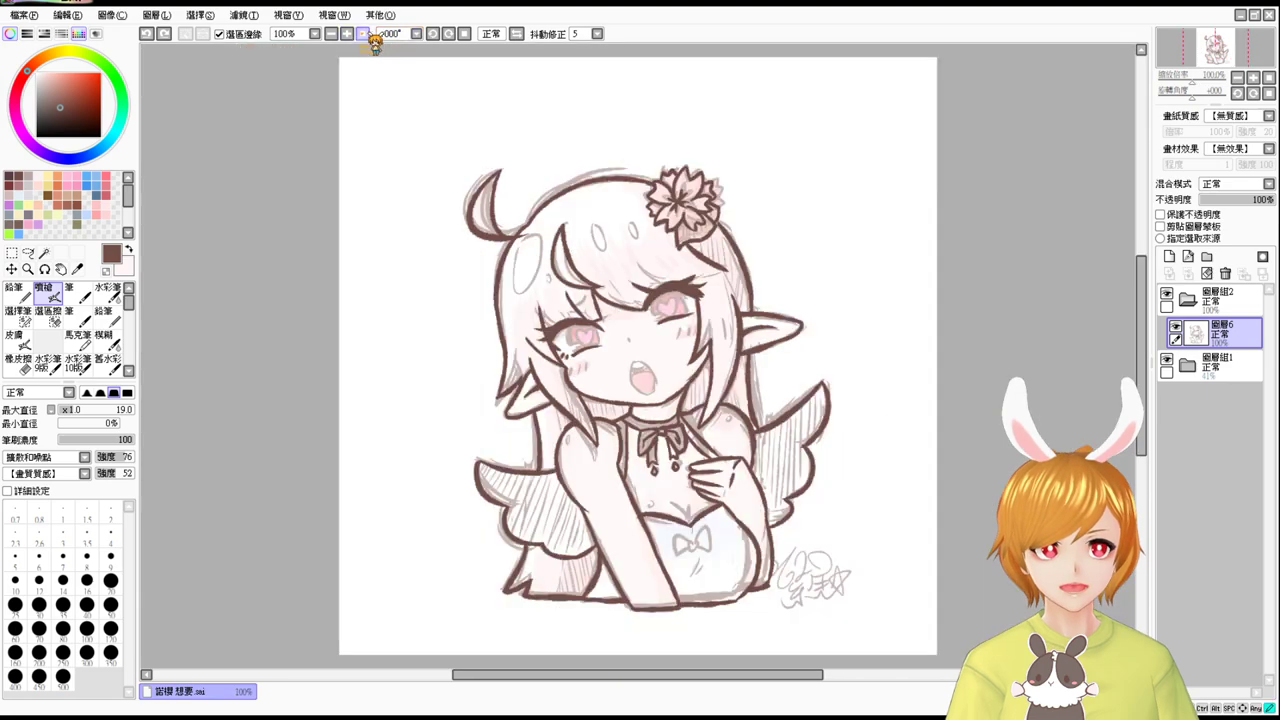
{"action": "left_click", "coordinate": [1188, 299]}
{"action": "left_click", "coordinate": [1167, 293]}
{"action": "left_click", "coordinate": [1167, 327]}
{"action": "left_click", "coordinate": [1167, 327]}
{"action": "left_click", "coordinate": [1206, 332]}
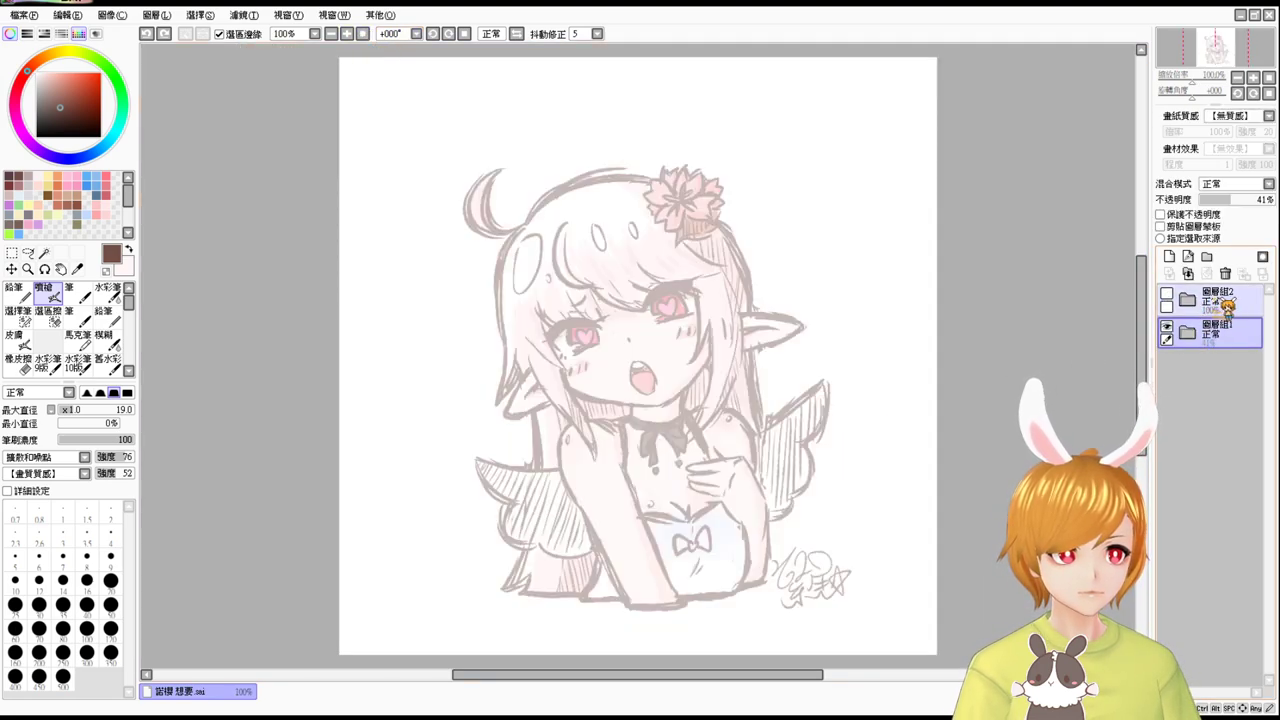
{"action": "left_click", "coordinate": [1268, 200]}
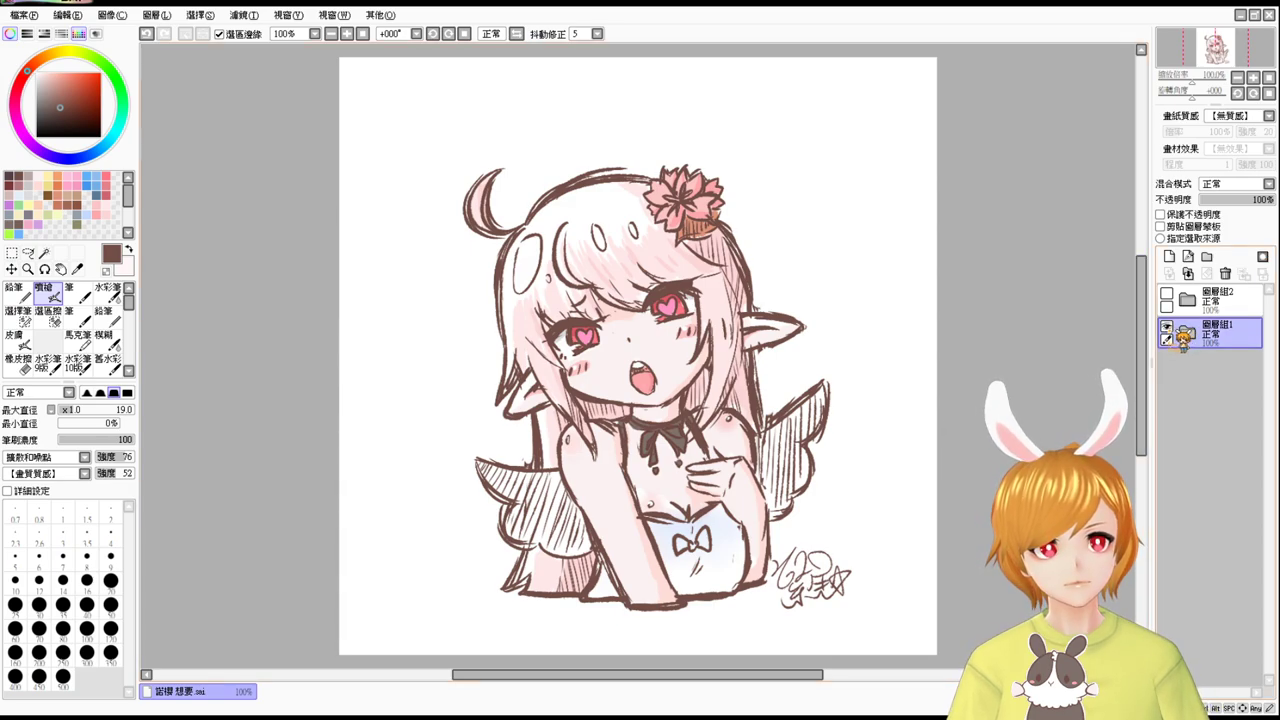
Compare the inked line art with the original sketch by switching the visibility of the two layer groups.
{"action": "left_click", "coordinate": [1166, 326]}
{"action": "left_click", "coordinate": [1166, 292]}
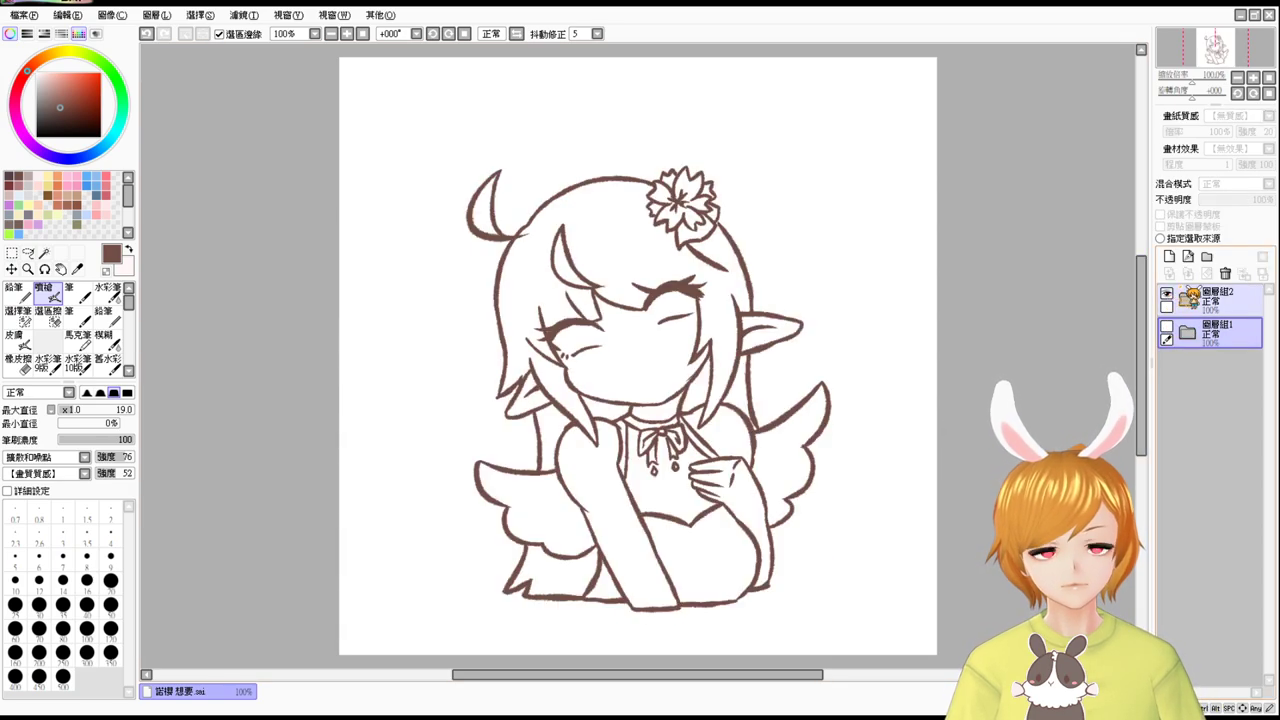
{"action": "left_click", "coordinate": [1166, 326]}
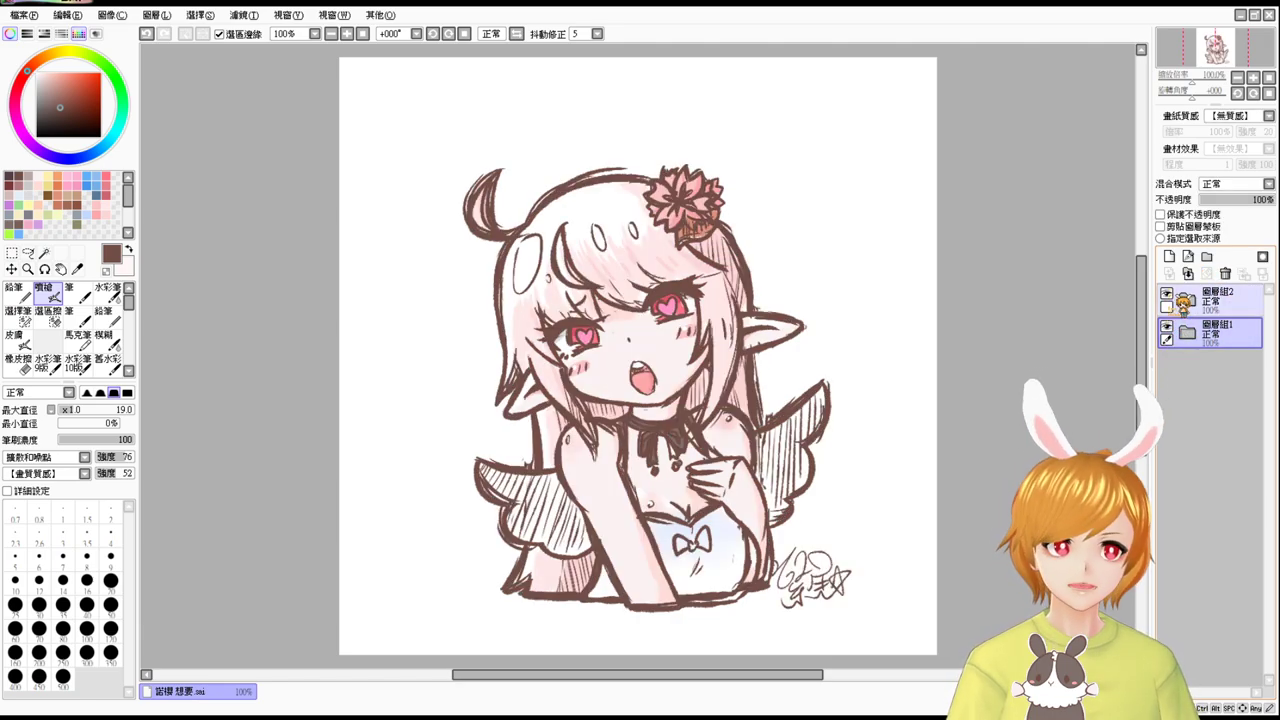
{"action": "left_click", "coordinate": [1166, 294]}
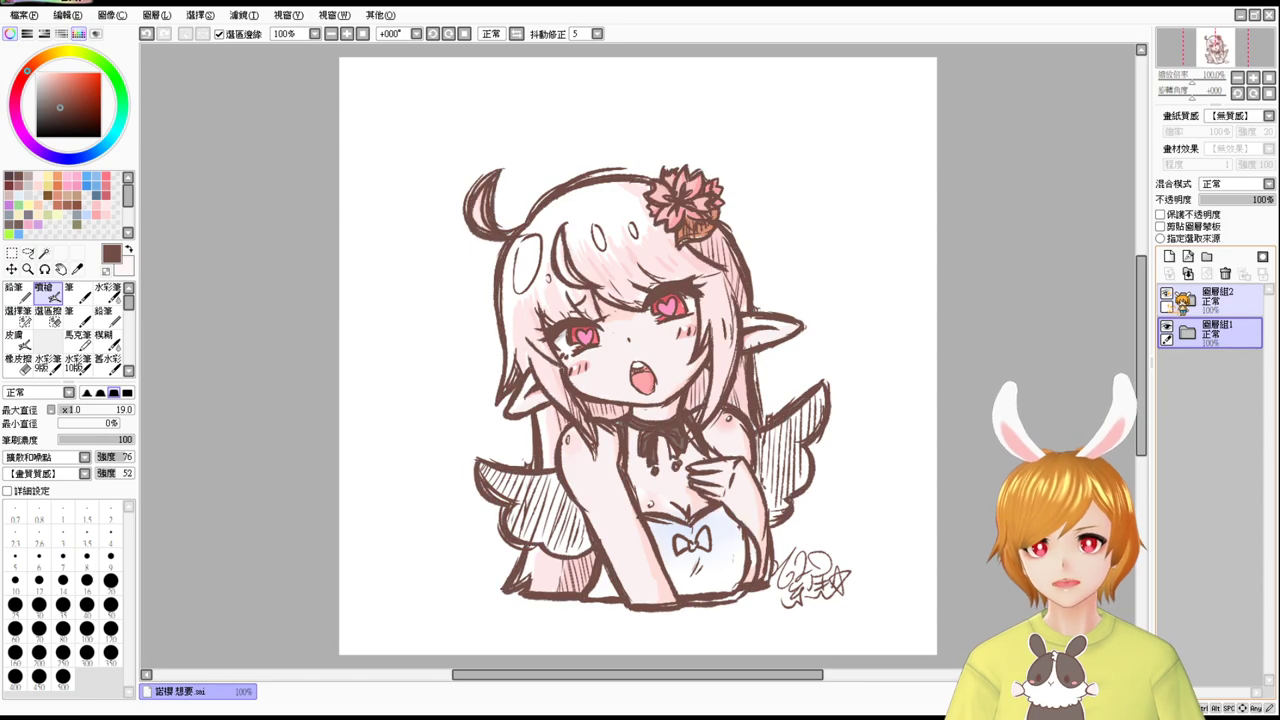
{"action": "left_click", "coordinate": [1166, 294]}
{"action": "left_click", "coordinate": [1166, 294]}
{"action": "left_click", "coordinate": [1214, 328]}
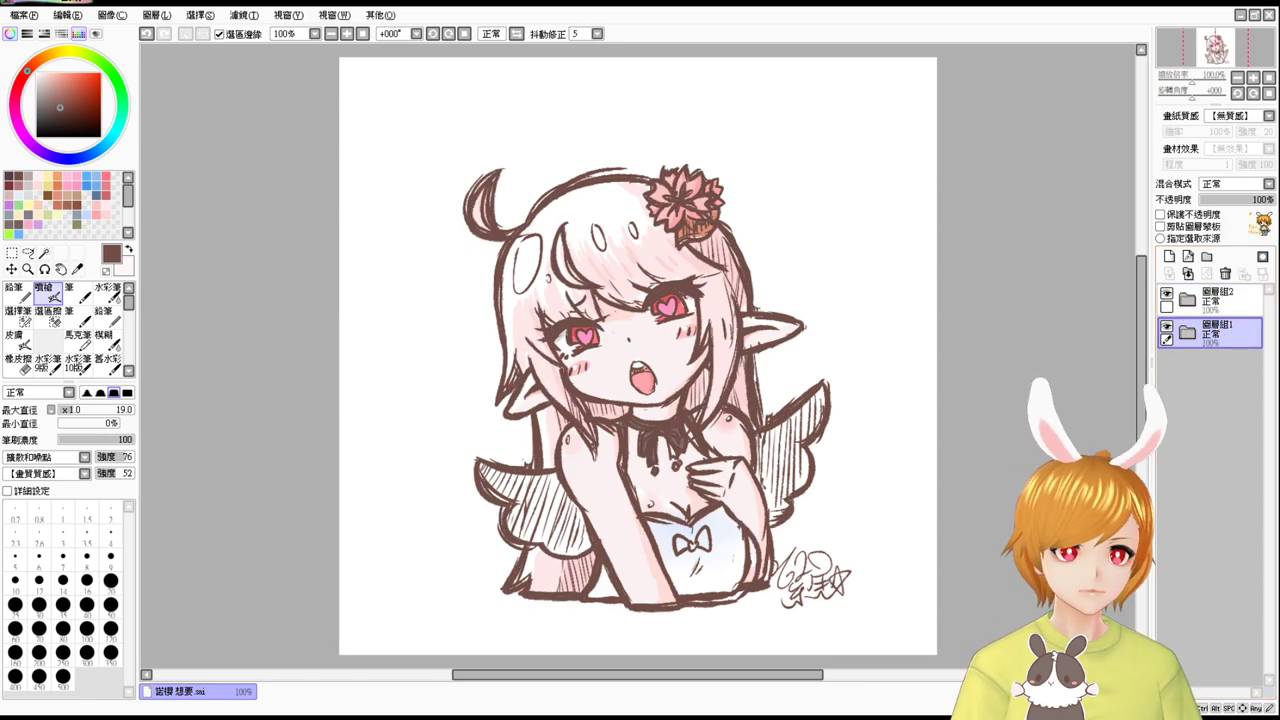
Fade sketch group 圖層組1 to about 44% opacity and make line-art layer 圖層6 in 圖層組2 active.
{"action": "left_click_drag", "start_coordinate": [1256, 199], "coordinate": [1231, 200]}
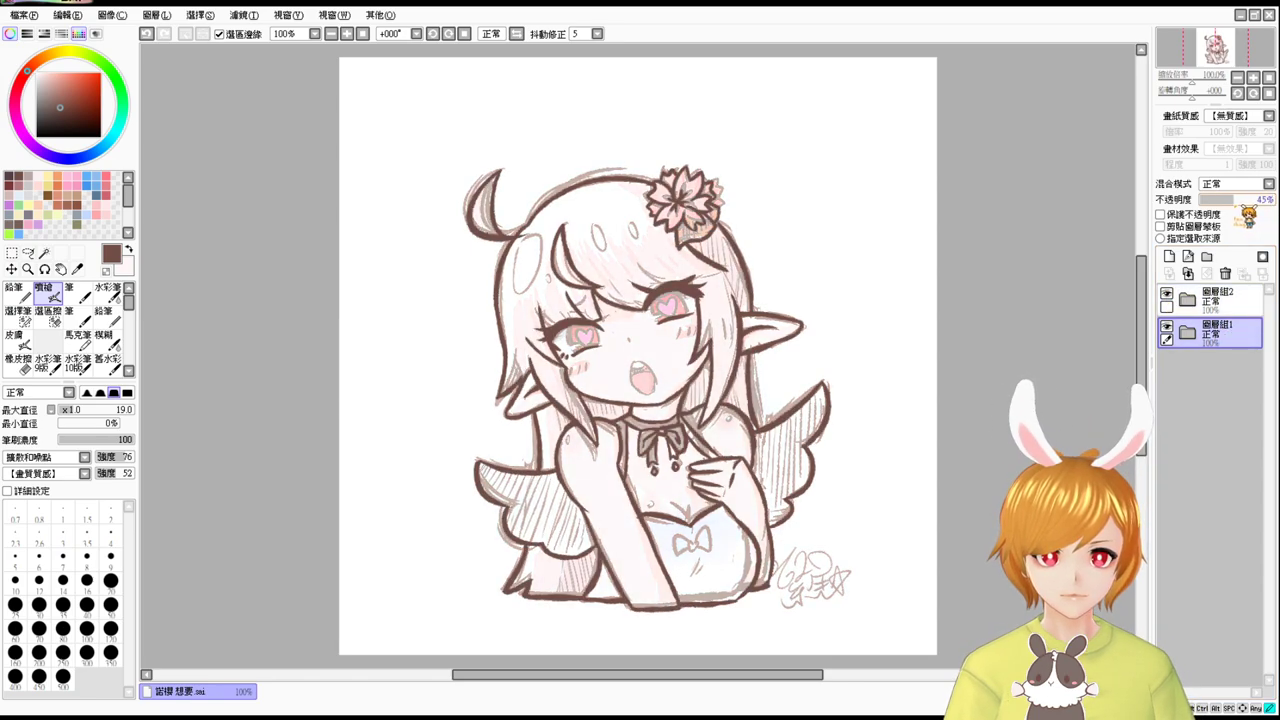
{"action": "left_click", "coordinate": [1205, 303]}
{"action": "left_click", "coordinate": [1189, 300]}
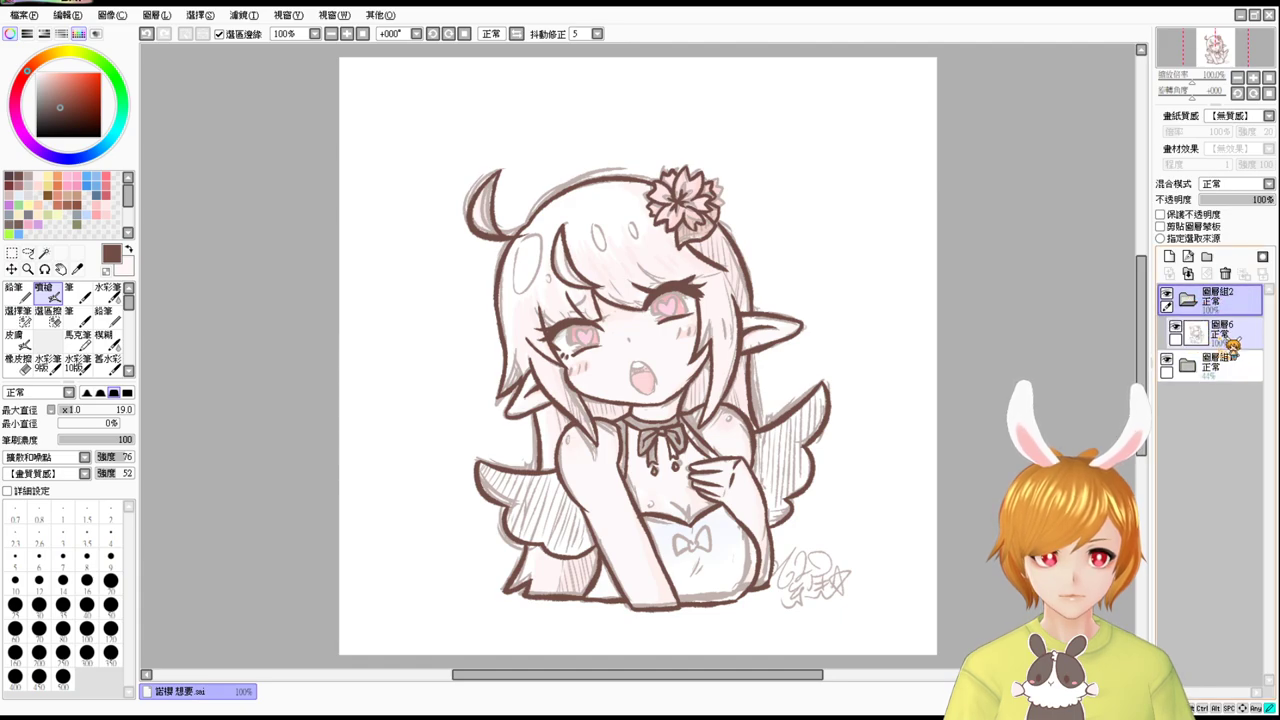
{"action": "left_click", "coordinate": [1223, 337]}
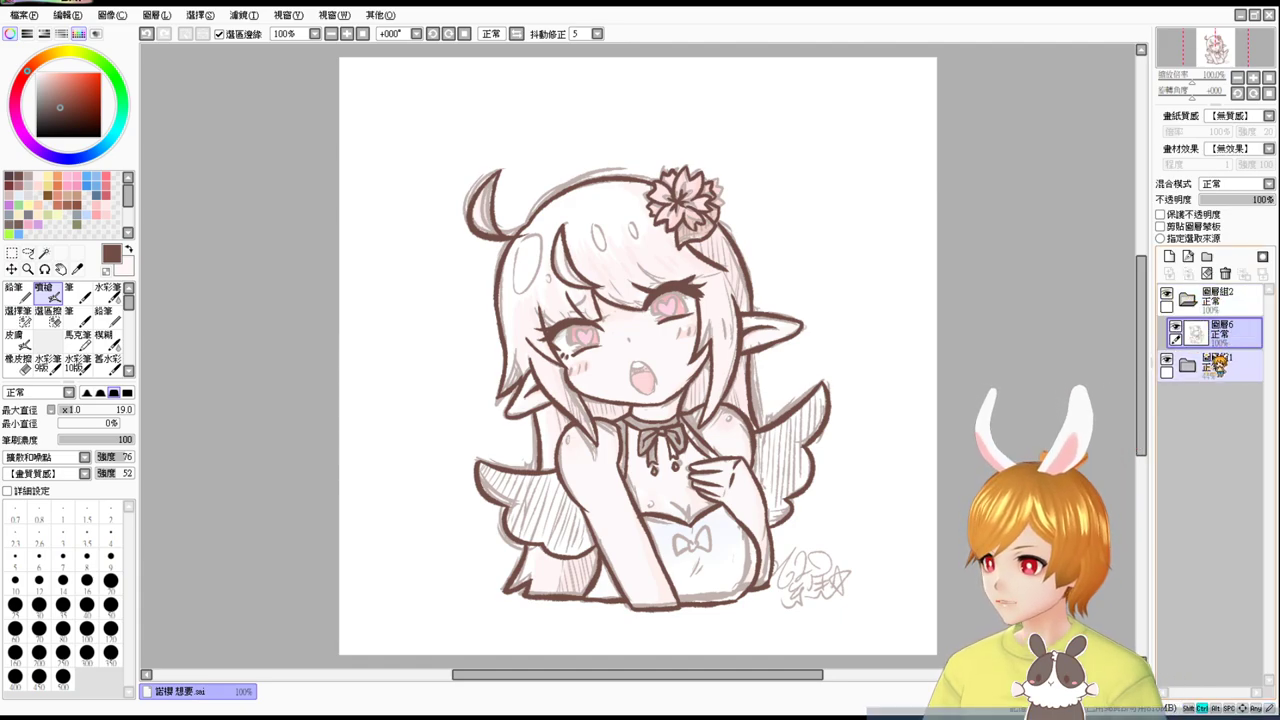
Ink both sides of the iris outline in the eye with the two beauty marks beneath it.
{"action": "key", "text": "ctrl+plus"}
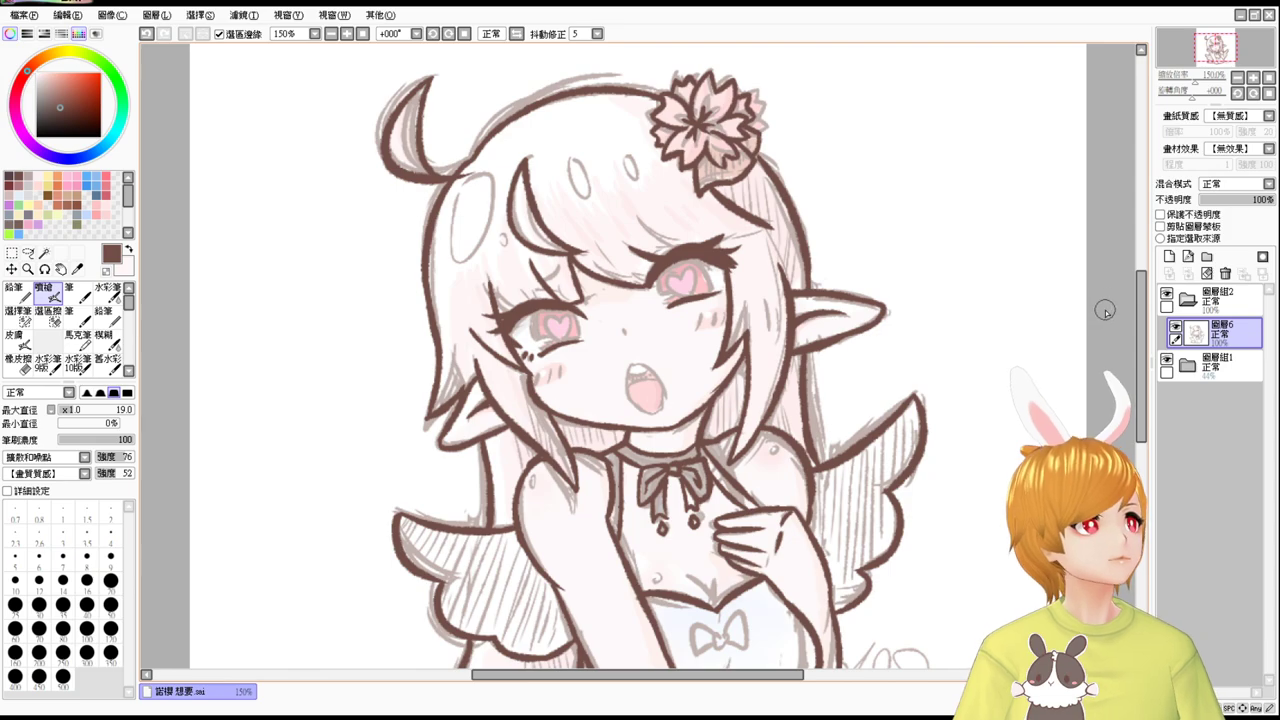
{"action": "scroll", "coordinate": [1100, 300], "scroll_direction": "up", "scroll_amount": 1}
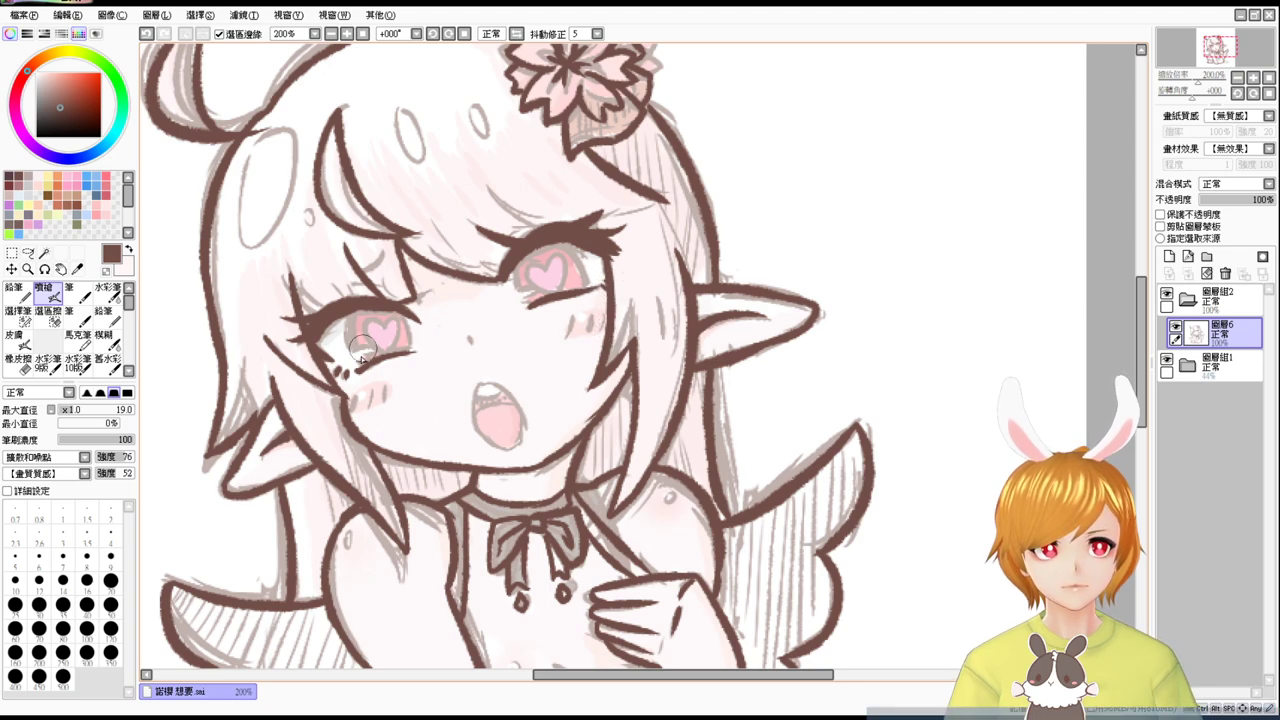
{"action": "key", "text": "ctrl+z"}
{"action": "left_click_drag", "start_coordinate": [355, 314], "coordinate": [362, 356]}
{"action": "left_click_drag", "start_coordinate": [353, 316], "coordinate": [363, 357]}
{"action": "key", "text": "ctrl+z"}
{"action": "left_click_drag", "start_coordinate": [399, 312], "coordinate": [402, 354]}
{"action": "key", "text": "ctrl+z"}
{"action": "key", "text": "ctrl+z"}
Ink both sides of the iris outline in the other eye, between its upper lashes and lower lid.
{"action": "left_click_drag", "start_coordinate": [515, 263], "coordinate": [538, 302]}
{"action": "key", "text": "ctrl+z"}
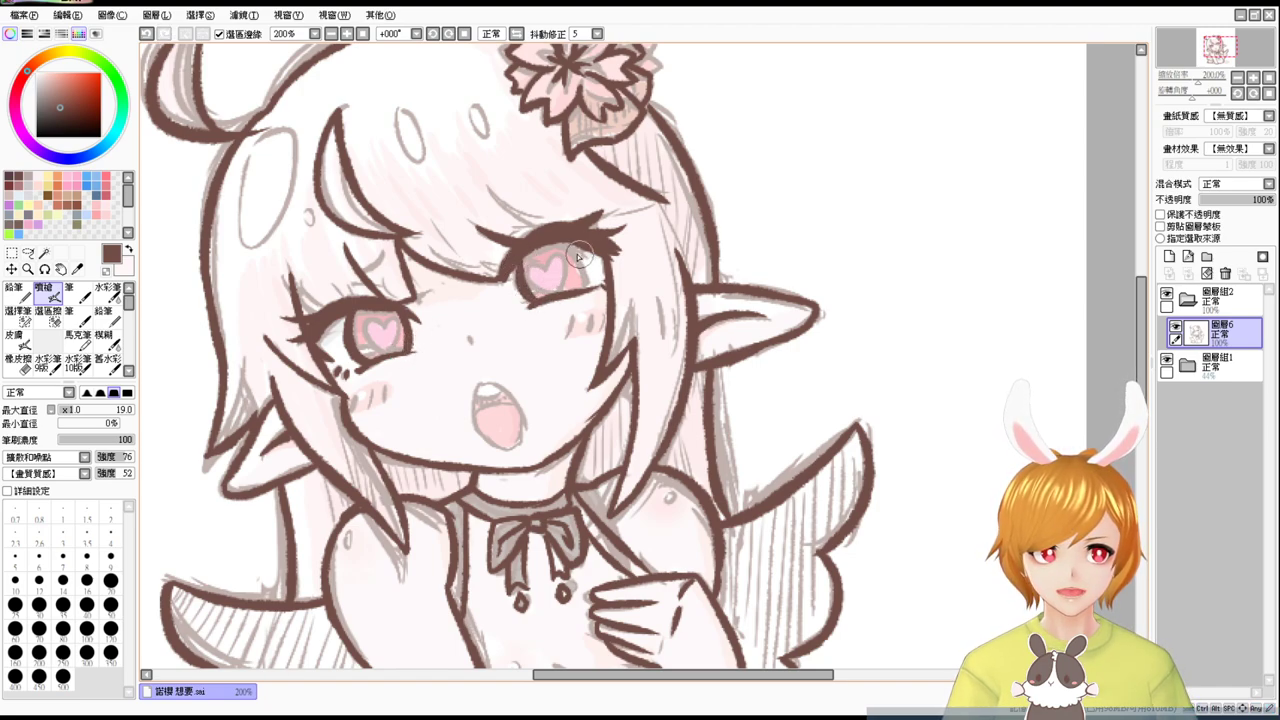
{"action": "left_click_drag", "start_coordinate": [573, 248], "coordinate": [587, 286]}
{"action": "key", "text": "ctrl+z"}
{"action": "left_click_drag", "start_coordinate": [576, 256], "coordinate": [581, 268]}
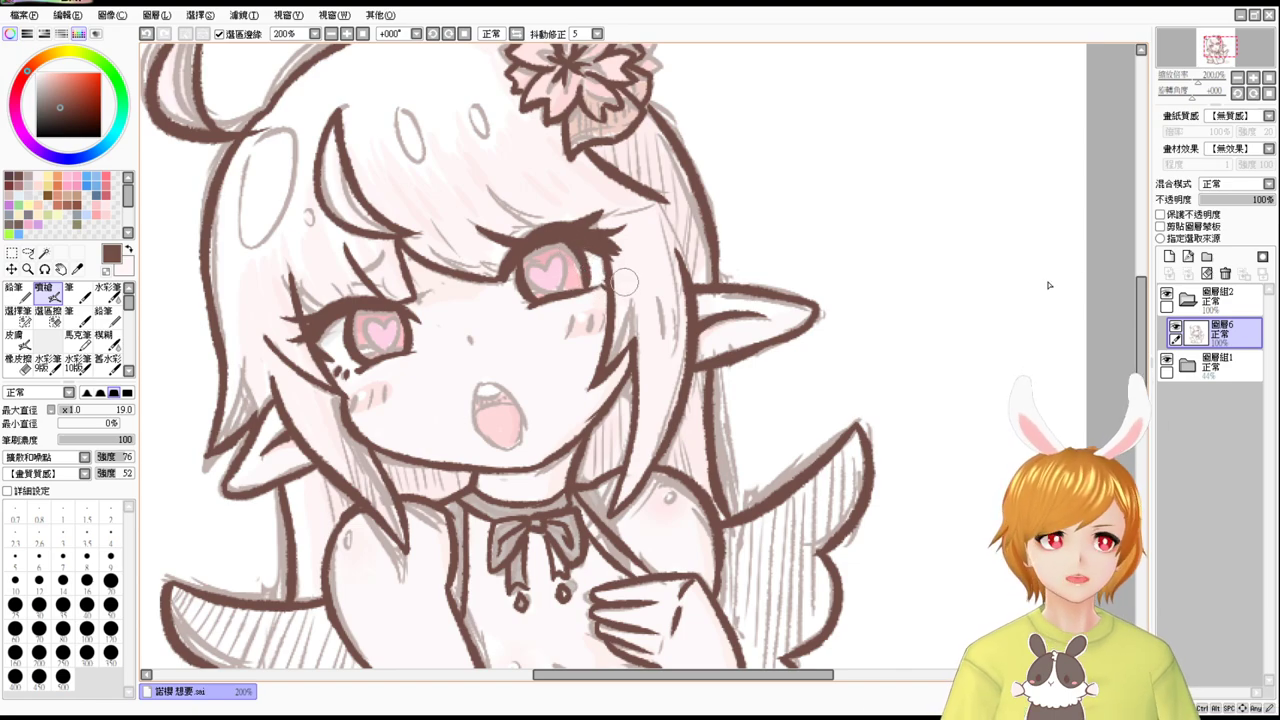
Erase the lower outer bits of both iris outlines near the lower lids with a size 4 eraser.
{"action": "left_click", "coordinate": [1166, 358]}
{"action": "left_click", "coordinate": [1166, 358]}
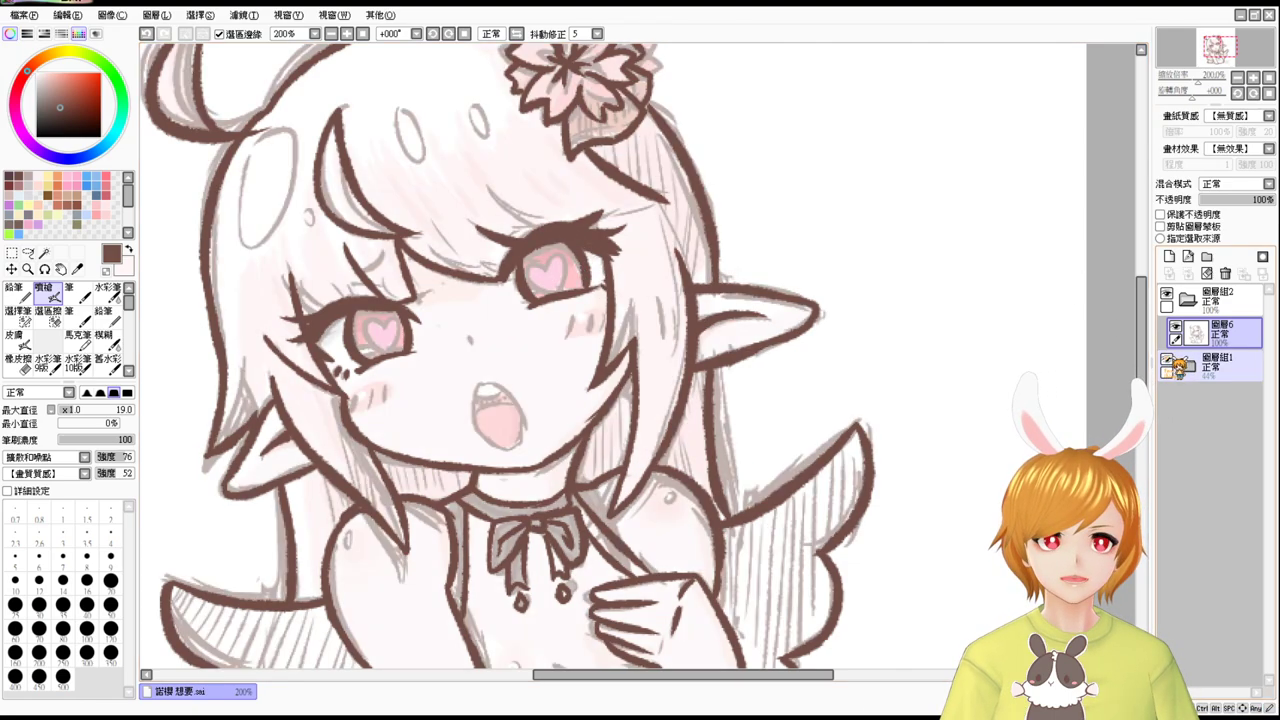
{"action": "scroll", "coordinate": [1041, 366], "scroll_direction": "up", "scroll_amount": 2}
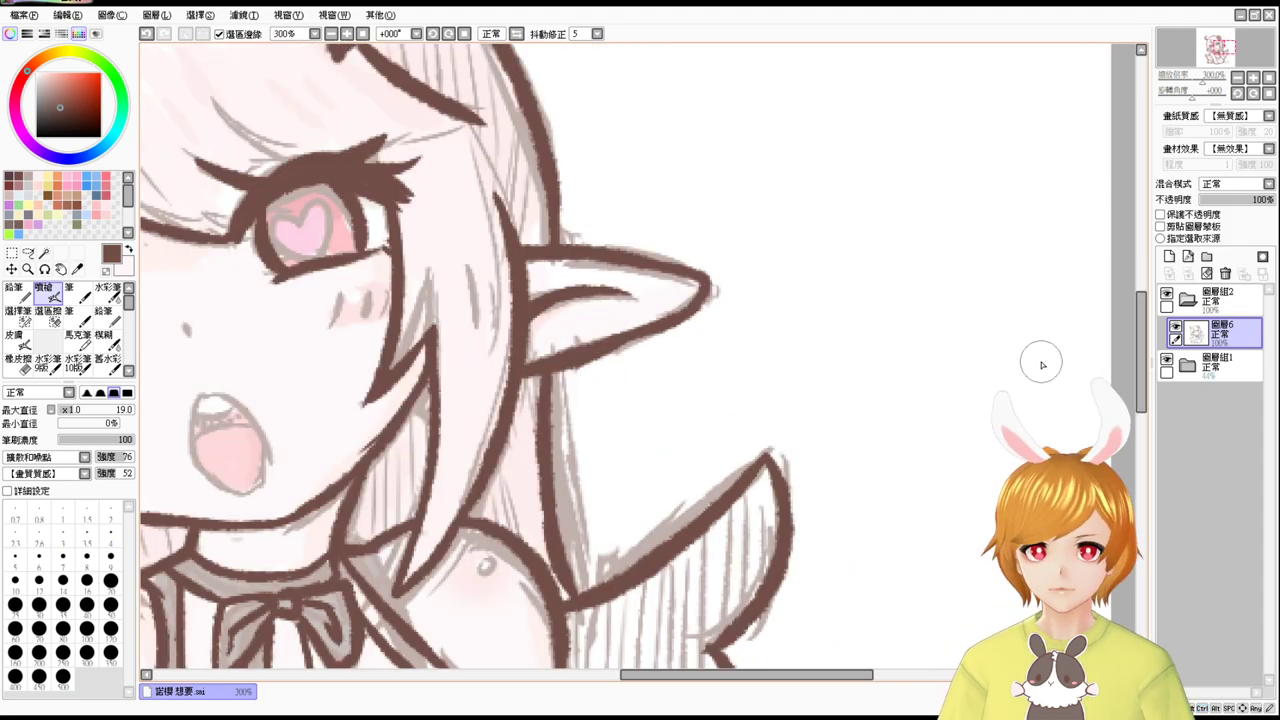
{"action": "left_click_drag", "start_coordinate": [653, 272], "coordinate": [1068, 290]}
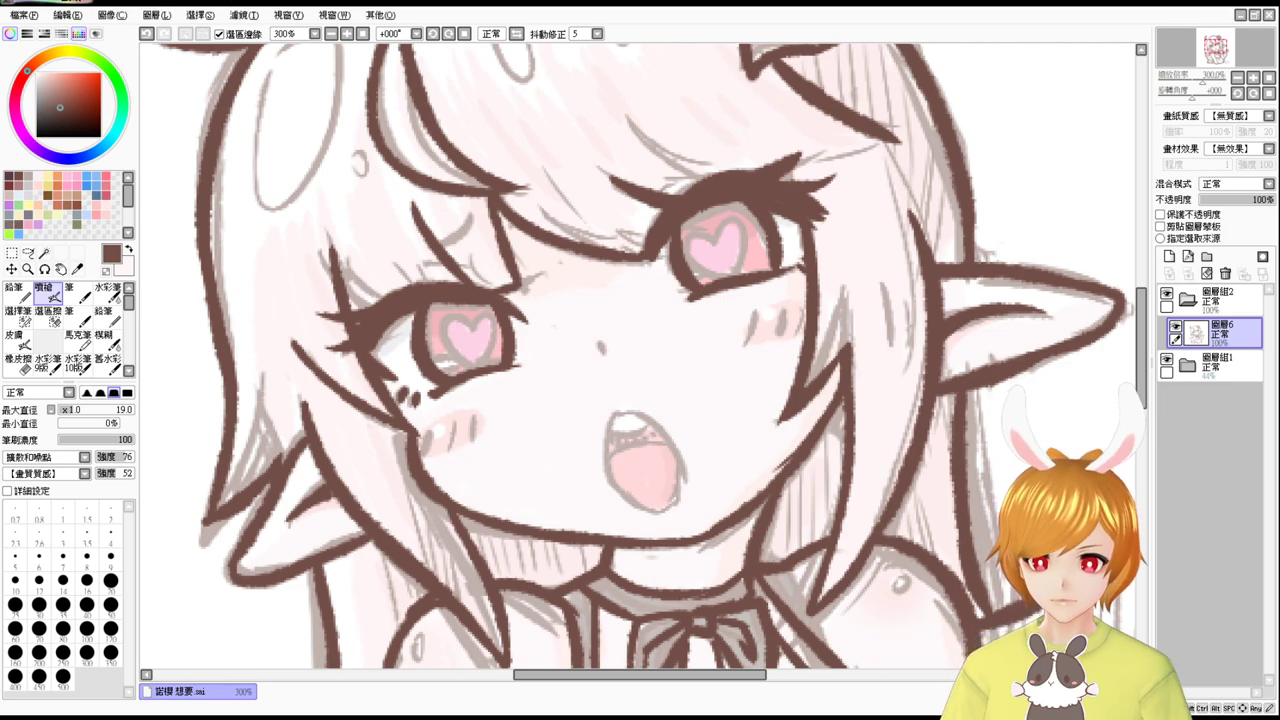
{"action": "left_click", "coordinate": [1212, 526]}
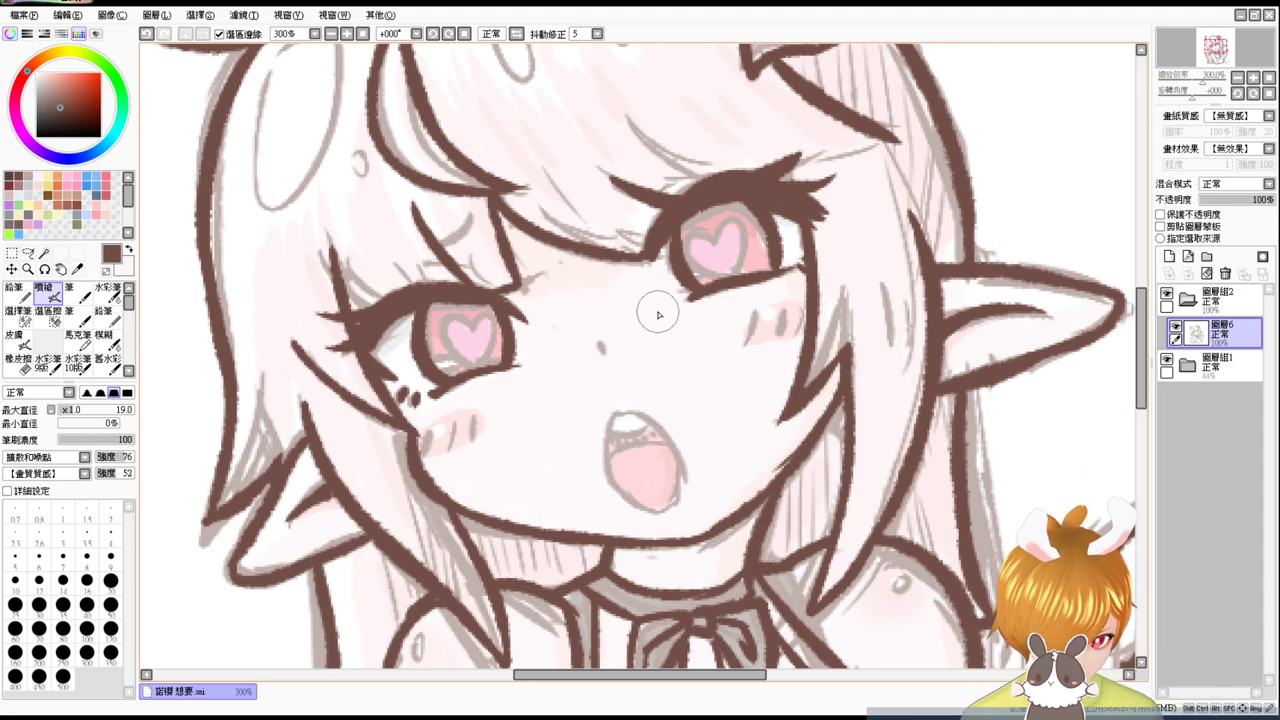
{"action": "key", "text": "e"}
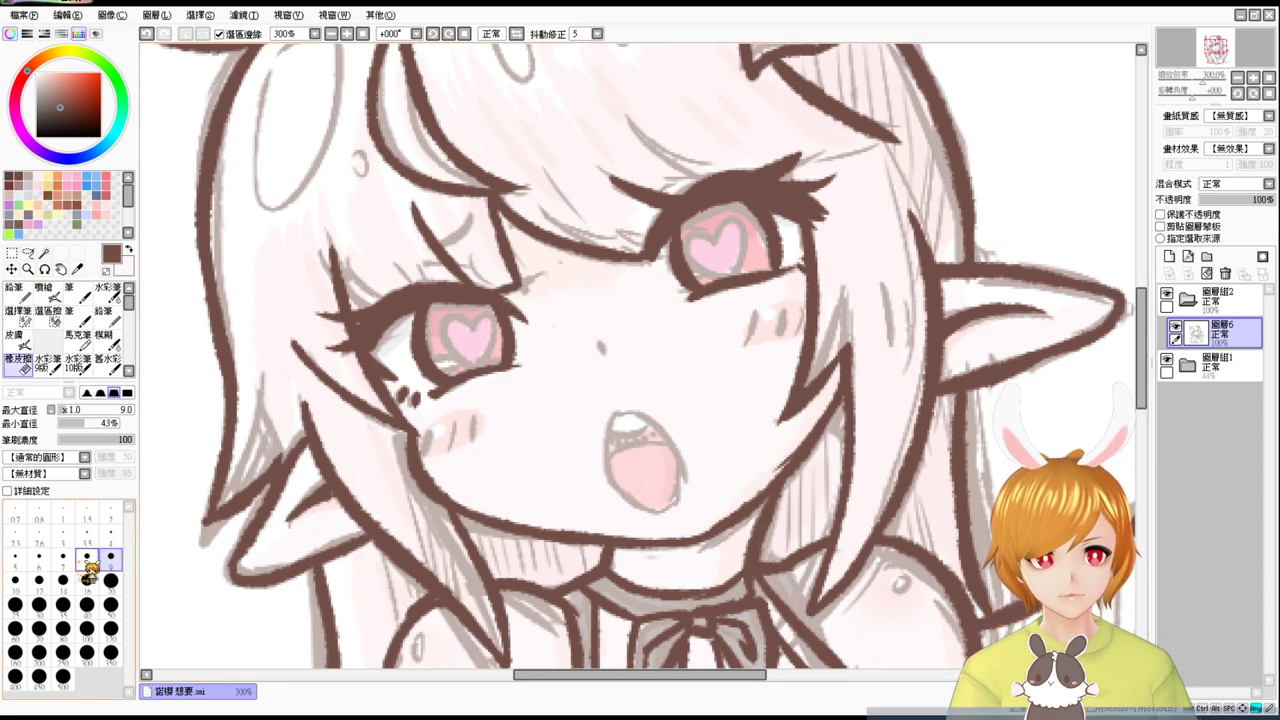
{"action": "left_click", "coordinate": [110, 537]}
{"action": "left_click_drag", "start_coordinate": [422, 367], "coordinate": [429, 366]}
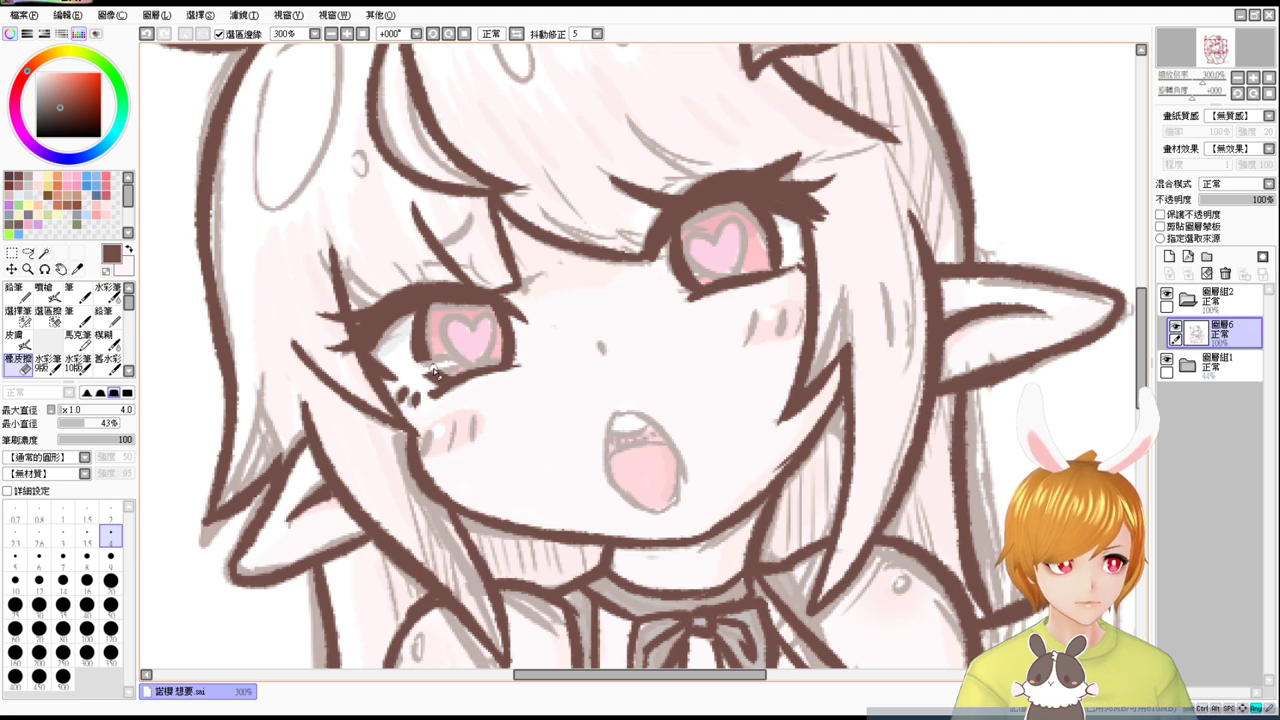
{"action": "left_click_drag", "start_coordinate": [692, 273], "coordinate": [694, 279]}
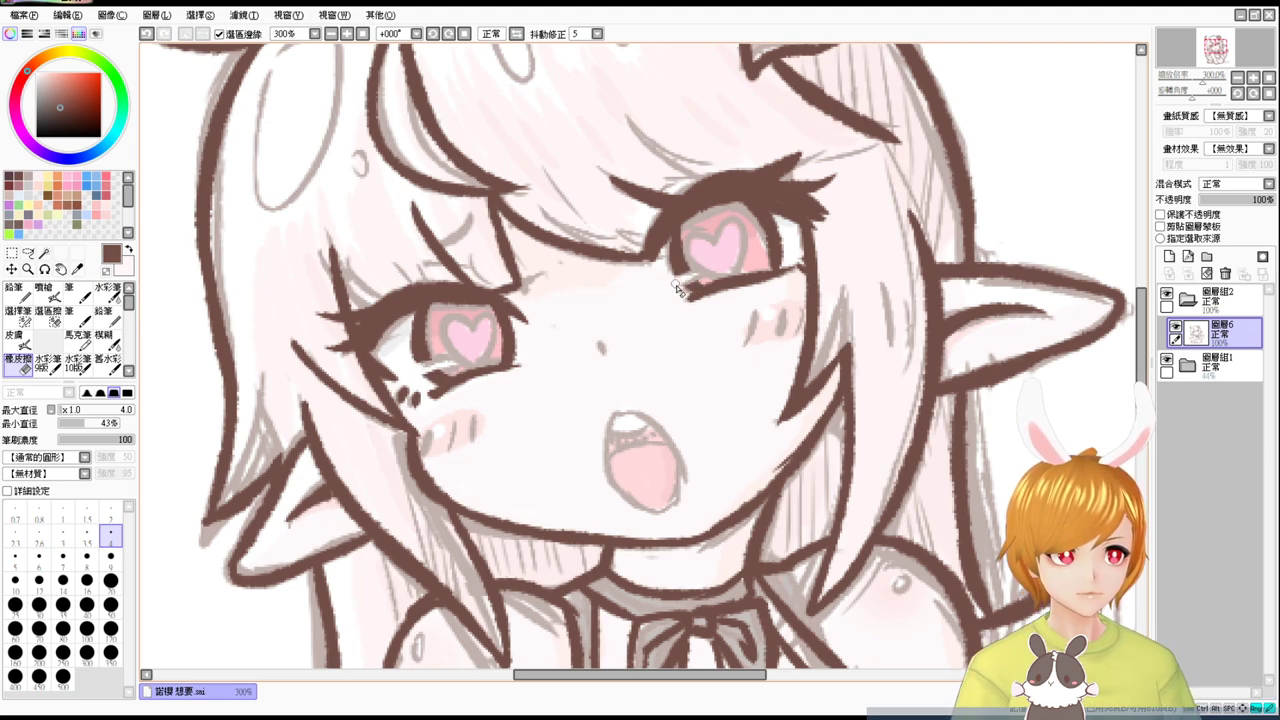
Ink short hooked lower-lash strokes across the lower outer edge of both irises with the size 11 airbrush.
{"action": "key", "text": "v"}
{"action": "mouse_move", "coordinate": [431, 366]}
{"action": "left_mouse_down"}
{"action": "mouse_move", "coordinate": [432, 378]}
{"action": "mouse_move", "coordinate": [462, 365]}
{"action": "left_mouse_up"}
{"action": "key", "text": "ctrl+z"}
{"action": "key", "text": "ctrl+z"}
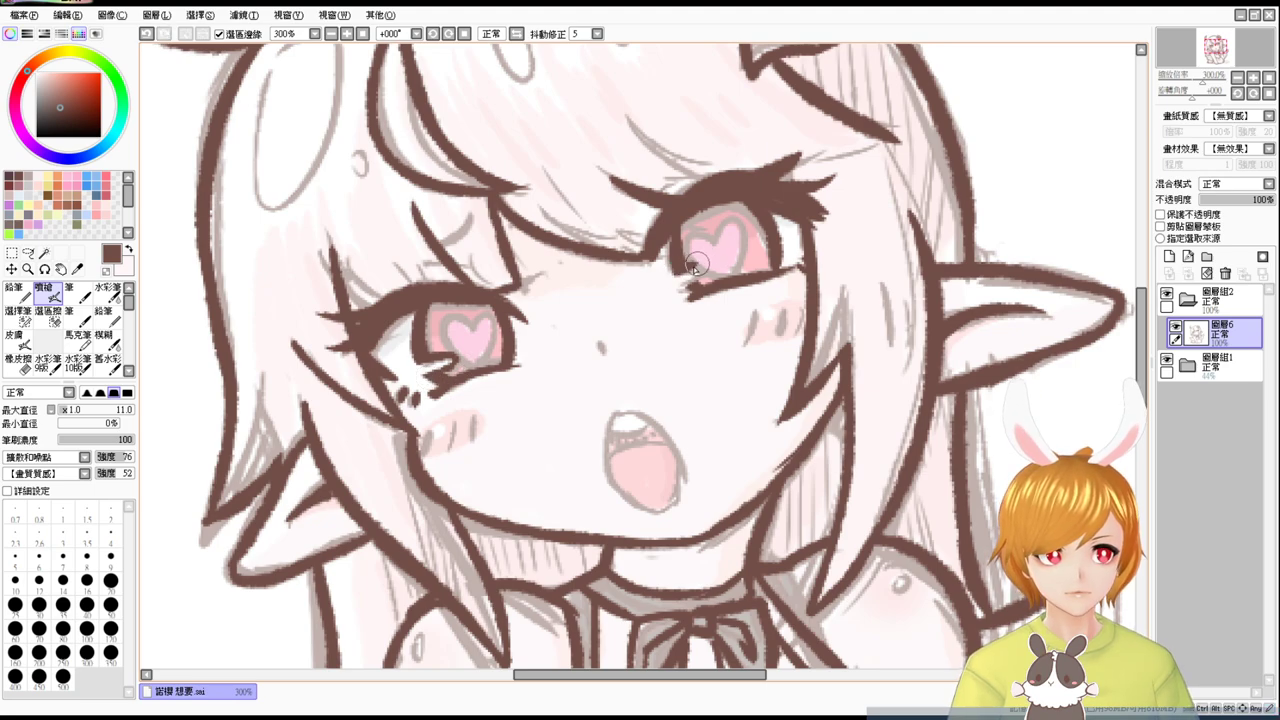
{"action": "key", "text": "ctrl+z"}
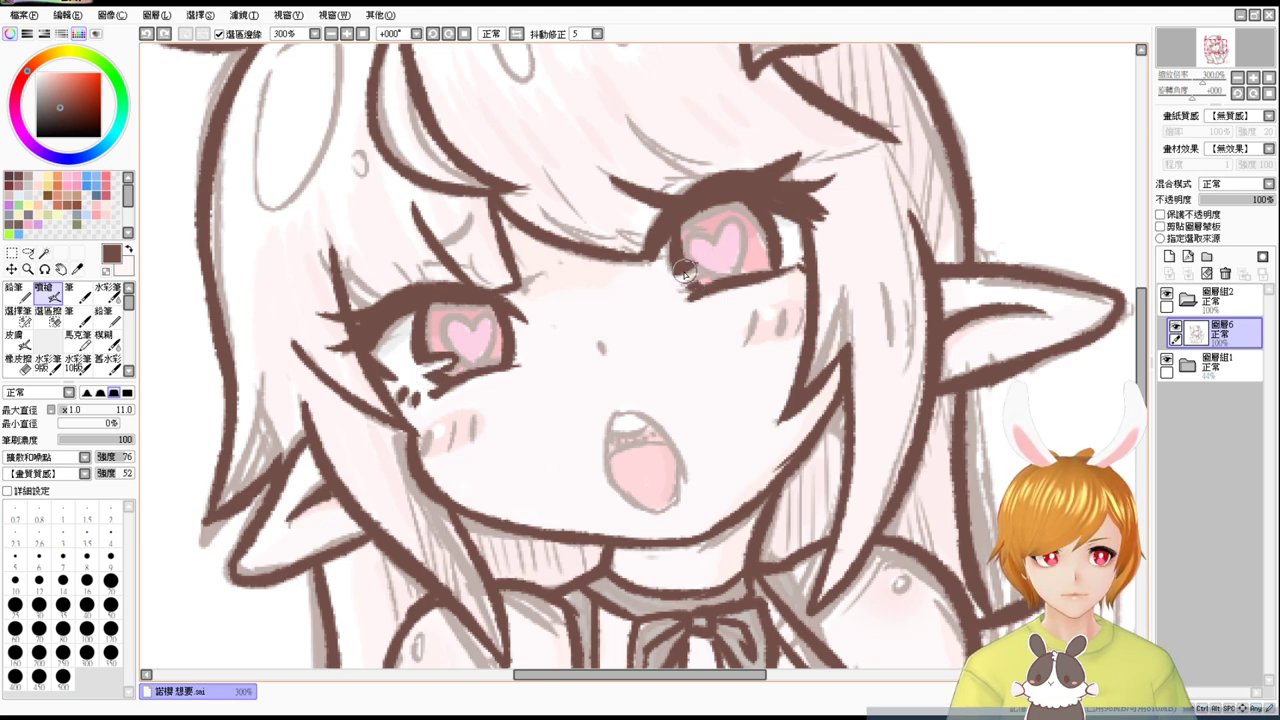
{"action": "mouse_move", "coordinate": [678, 272]}
{"action": "left_mouse_down"}
{"action": "mouse_move", "coordinate": [699, 274]}
{"action": "mouse_move", "coordinate": [678, 273]}
{"action": "left_mouse_up"}
{"action": "key", "text": "ctrl+z"}
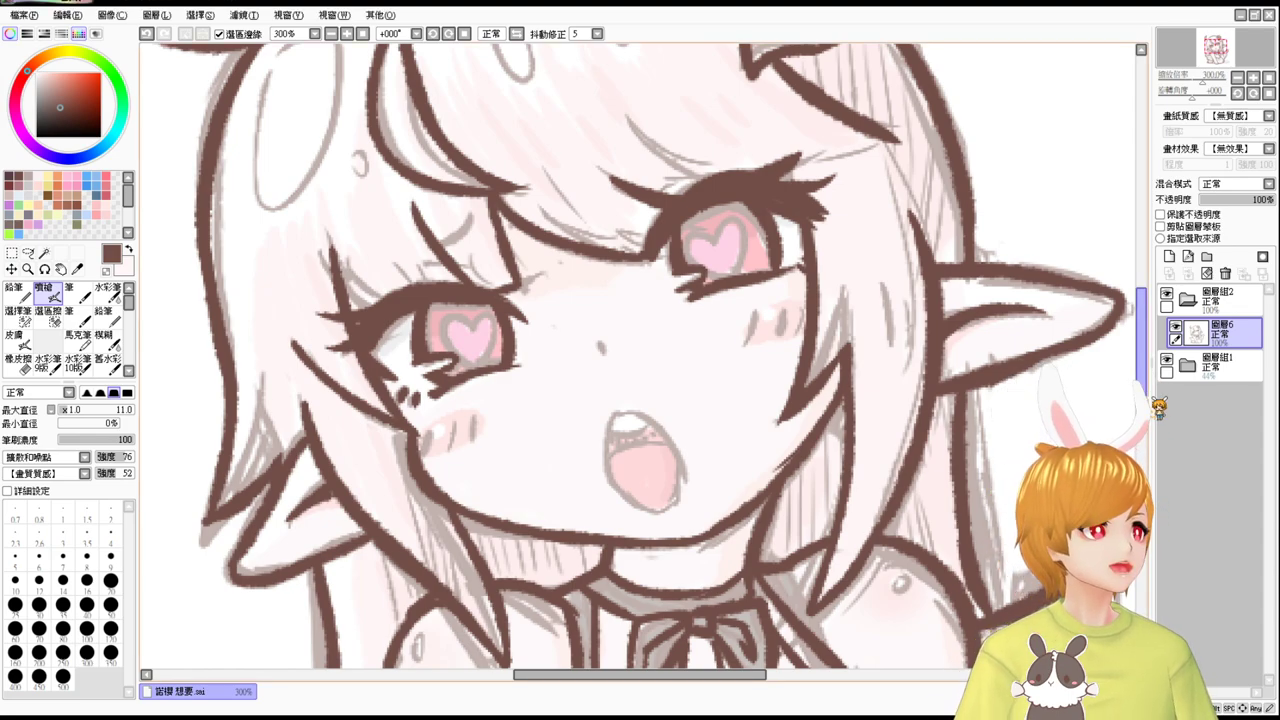
Ink the small nose mark and the upper contour of the open mouth with the edge of the teeth.
{"action": "scroll", "coordinate": [1152, 400], "scroll_direction": "up", "scroll_amount": 2}
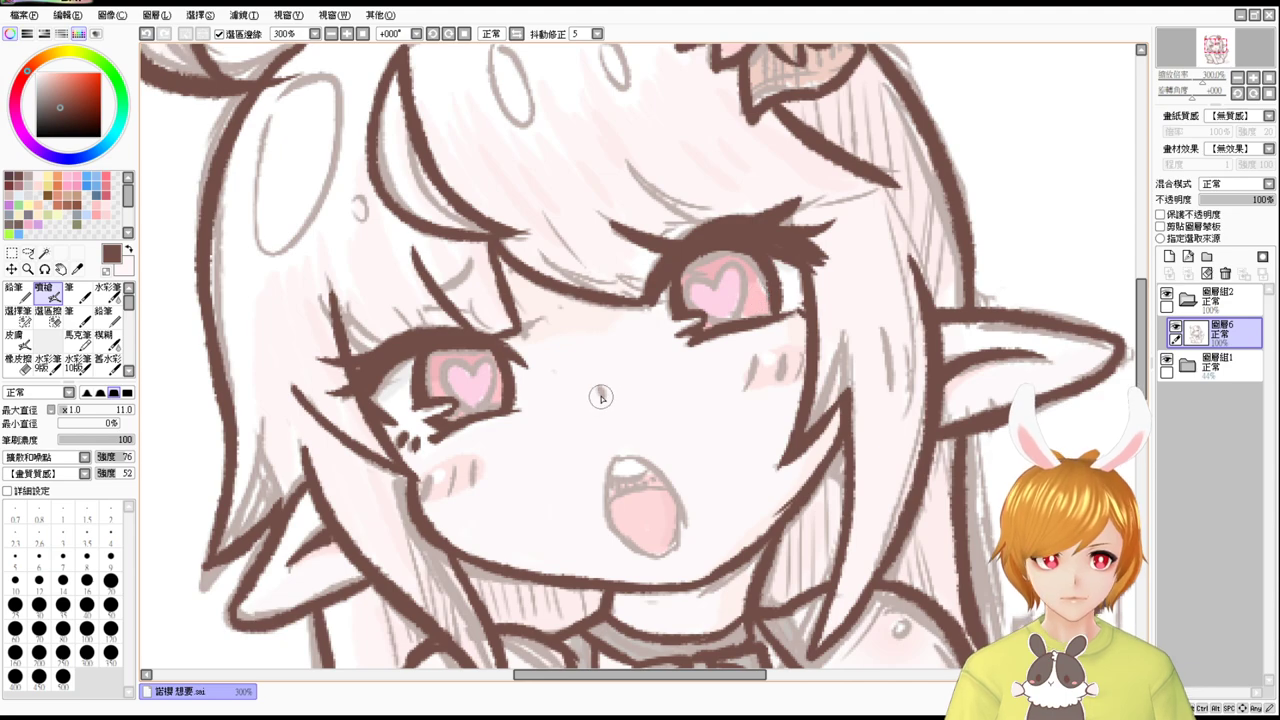
{"action": "left_click", "coordinate": [601, 391]}
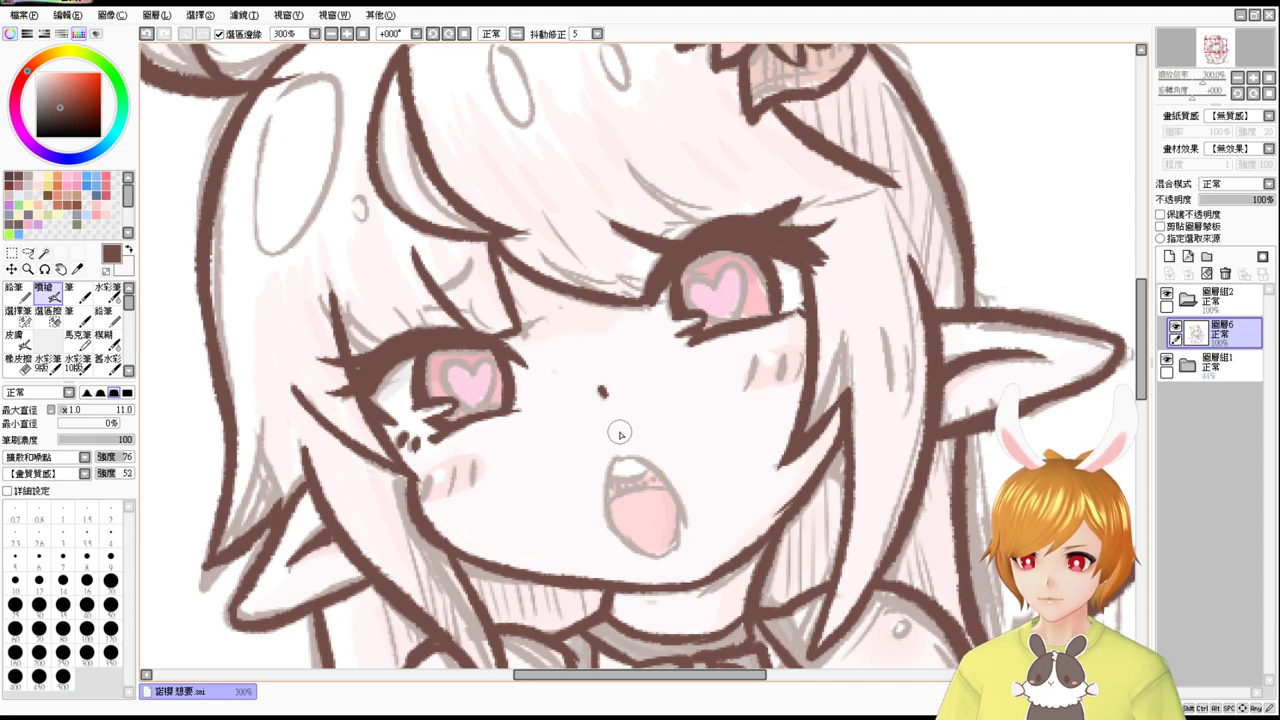
{"action": "left_click_drag", "start_coordinate": [620, 433], "coordinate": [591, 409]}
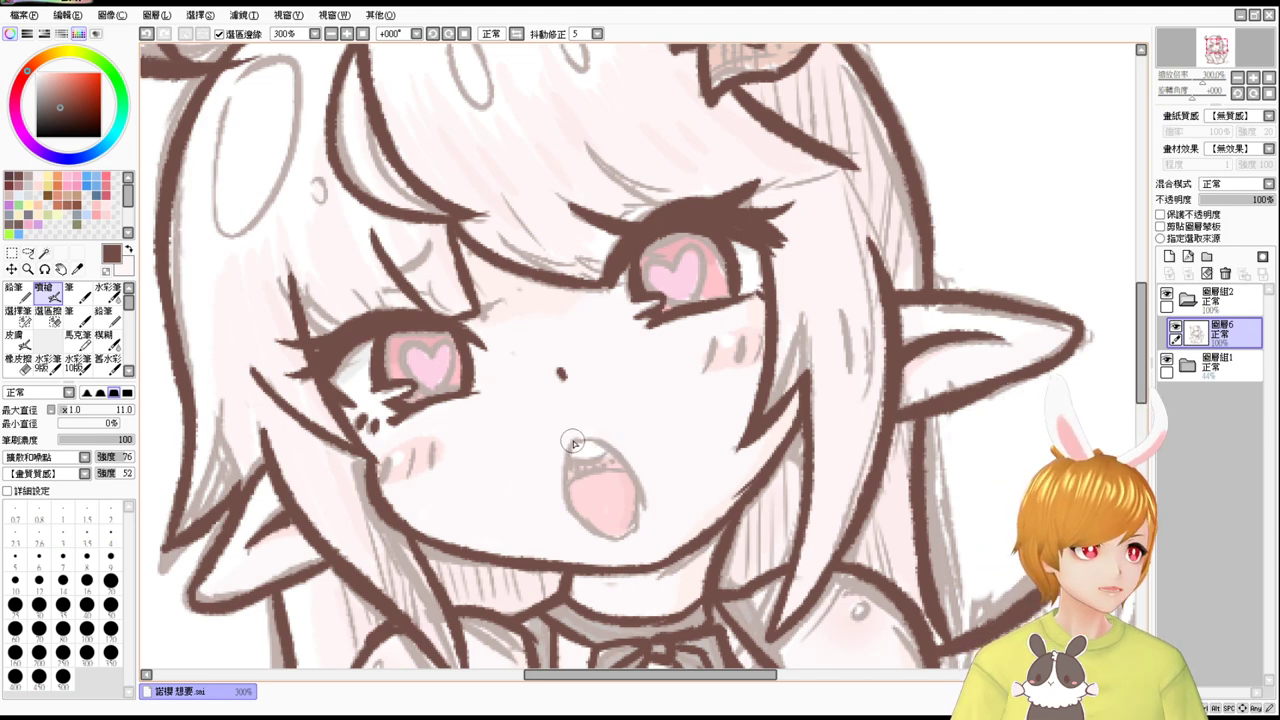
{"action": "mouse_move", "coordinate": [569, 445]}
{"action": "left_mouse_down"}
{"action": "mouse_move", "coordinate": [582, 497]}
{"action": "mouse_move", "coordinate": [571, 446]}
{"action": "left_mouse_up"}
{"action": "key", "text": "ctrl+z"}
{"action": "key", "text": "ctrl+y"}
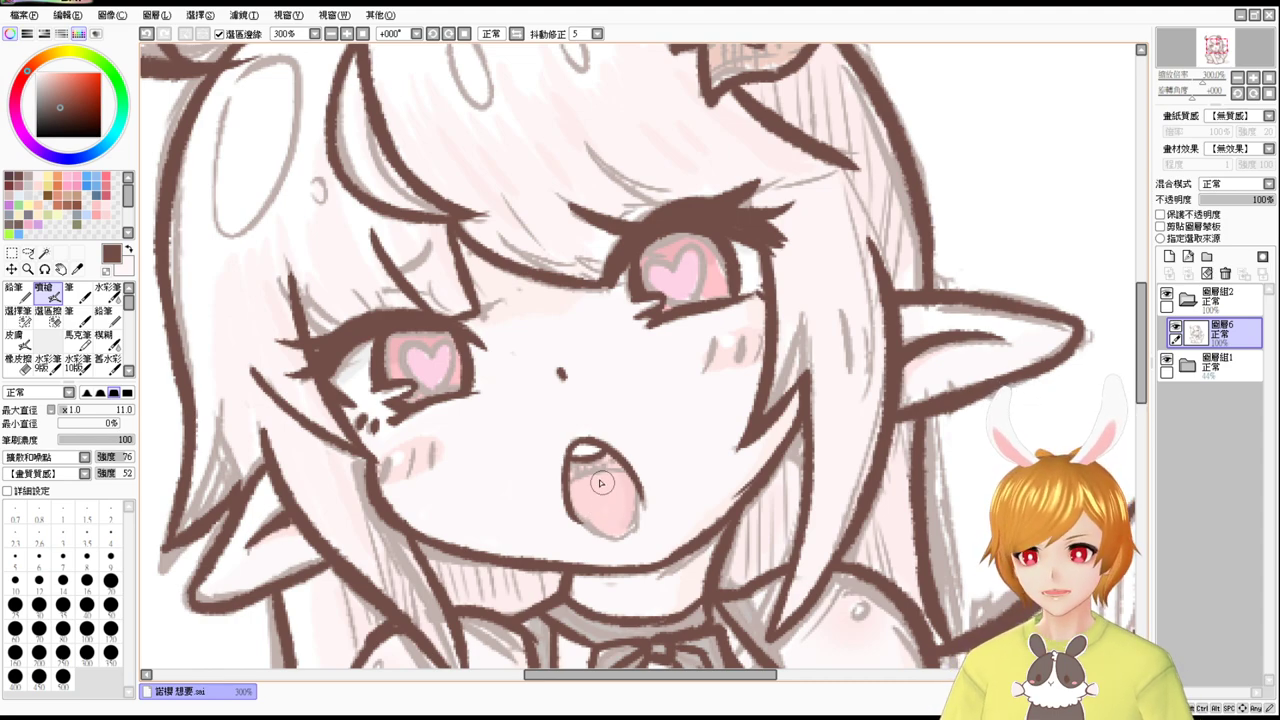
Ink the tongue's upper curve and the lower contour on the side of the mouth nearer the beauty marks.
{"action": "left_click_drag", "start_coordinate": [571, 485], "coordinate": [581, 487]}
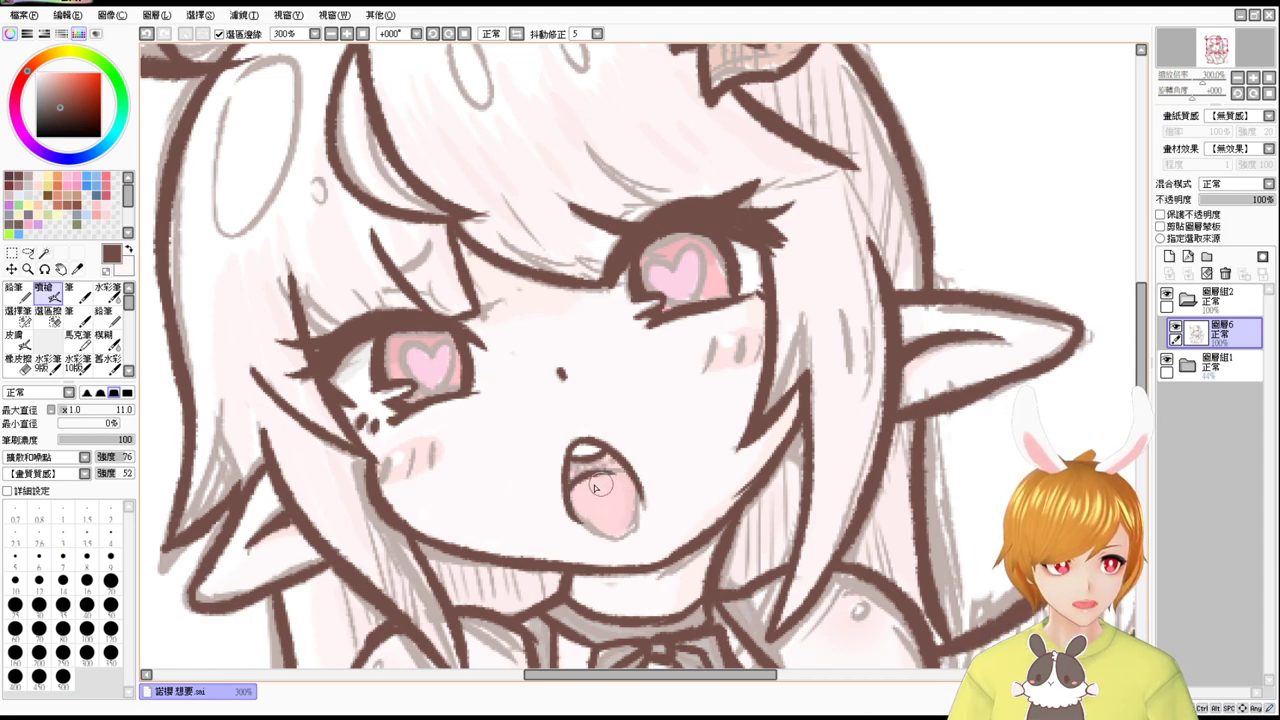
{"action": "key", "text": "ctrl+z"}
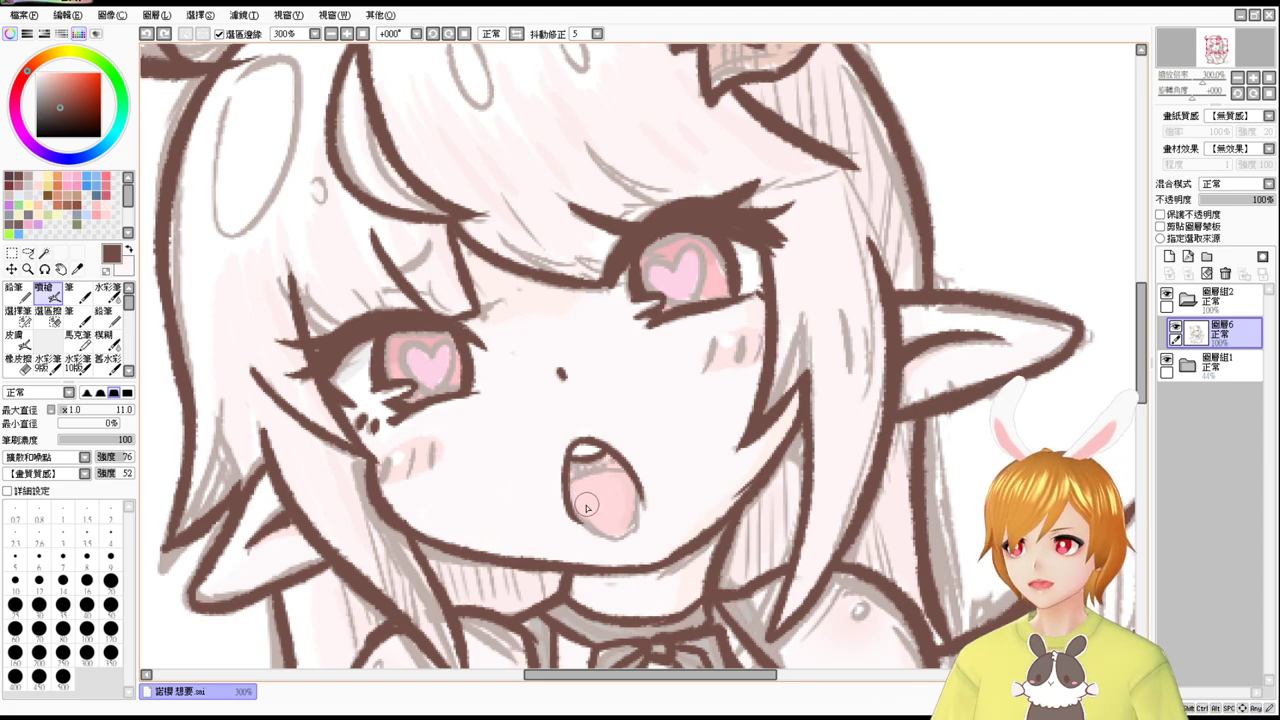
{"action": "mouse_move", "coordinate": [570, 490]}
{"action": "left_mouse_down"}
{"action": "mouse_move", "coordinate": [614, 472]}
{"action": "mouse_move", "coordinate": [629, 480]}
{"action": "left_mouse_up"}
{"action": "key", "text": "ctrl+z"}
{"action": "mouse_move", "coordinate": [571, 509]}
{"action": "left_mouse_down"}
{"action": "mouse_move", "coordinate": [625, 521]}
{"action": "mouse_move", "coordinate": [574, 513]}
{"action": "mouse_move", "coordinate": [596, 533]}
{"action": "mouse_move", "coordinate": [641, 521]}
{"action": "mouse_move", "coordinate": [637, 492]}
{"action": "mouse_move", "coordinate": [622, 538]}
{"action": "left_mouse_up"}
{"action": "key", "text": "ctrl+z"}
{"action": "key", "text": "ctrl+z"}
{"action": "key", "text": "ctrl+z"}
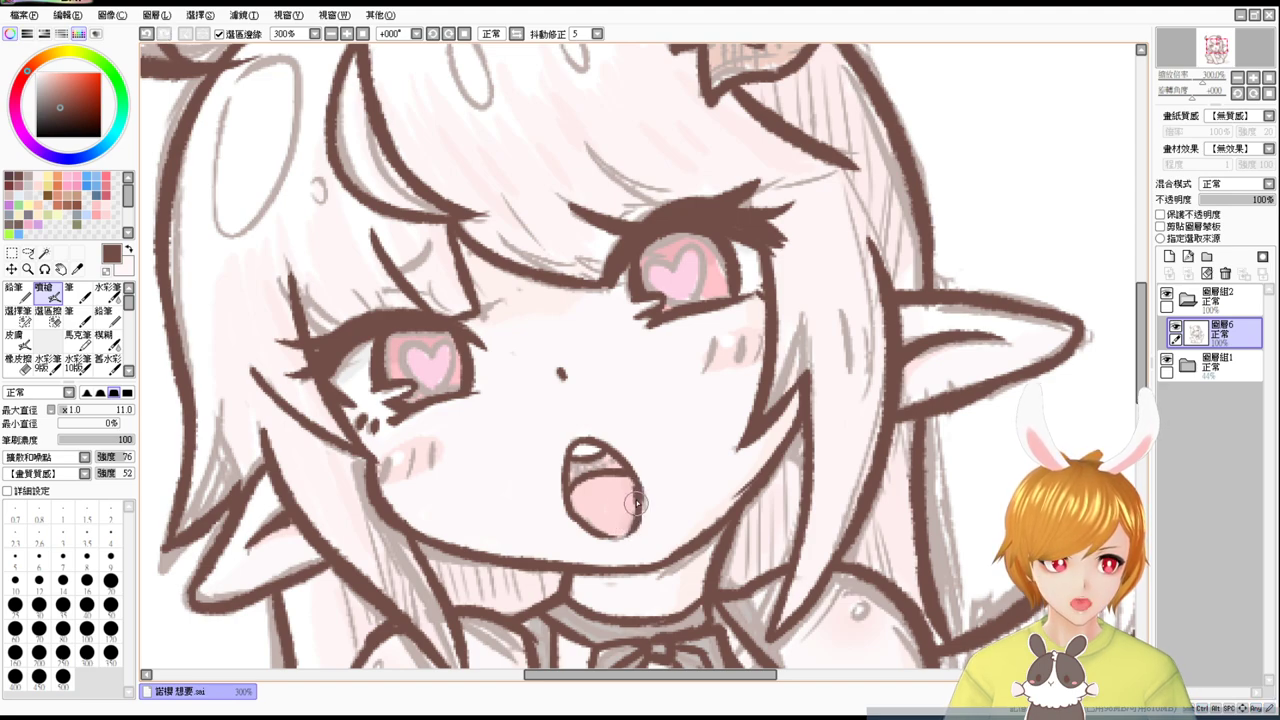
Close the mouth outline by inking its remaining side and lower curve around the tongue.
{"action": "key", "text": "ctrl+z"}
{"action": "left_click_drag", "start_coordinate": [622, 472], "coordinate": [642, 490]}
{"action": "key", "text": "ctrl+z"}
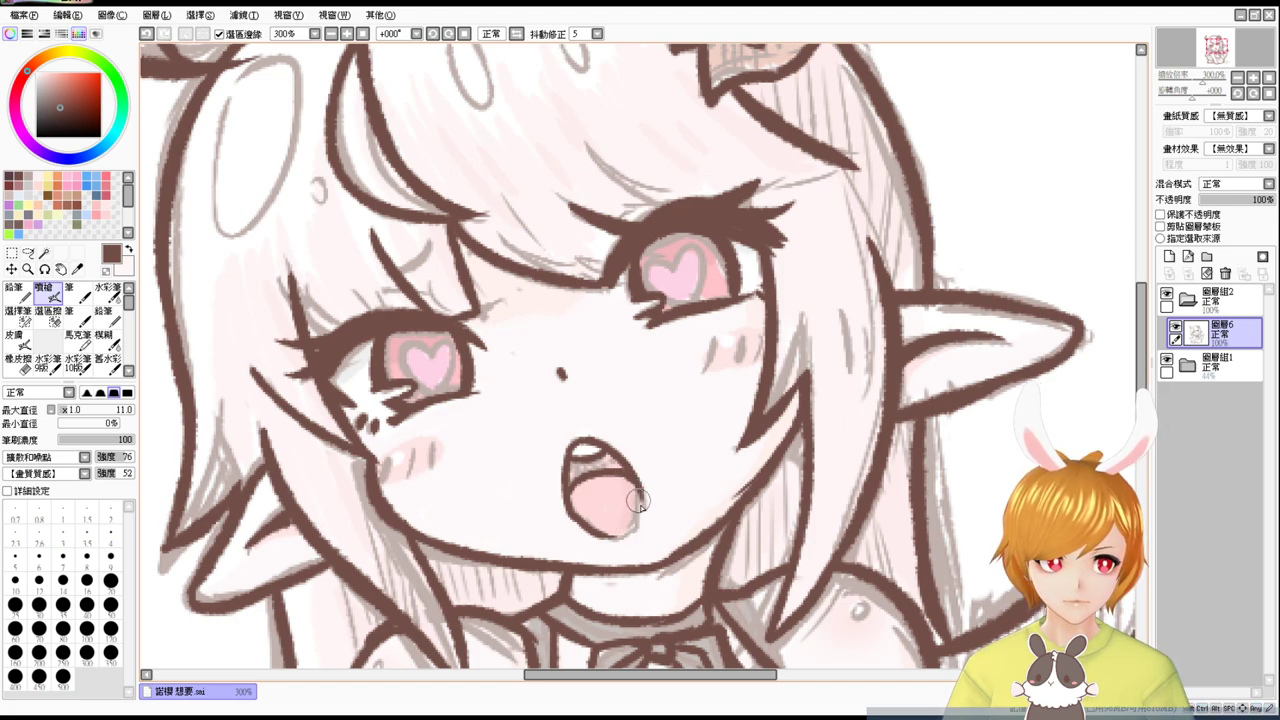
{"action": "left_click_drag", "start_coordinate": [590, 527], "coordinate": [632, 525]}
{"action": "mouse_move", "coordinate": [614, 533]}
{"action": "left_mouse_down"}
{"action": "mouse_move", "coordinate": [639, 496]}
{"action": "mouse_move", "coordinate": [634, 506]}
{"action": "left_mouse_up"}
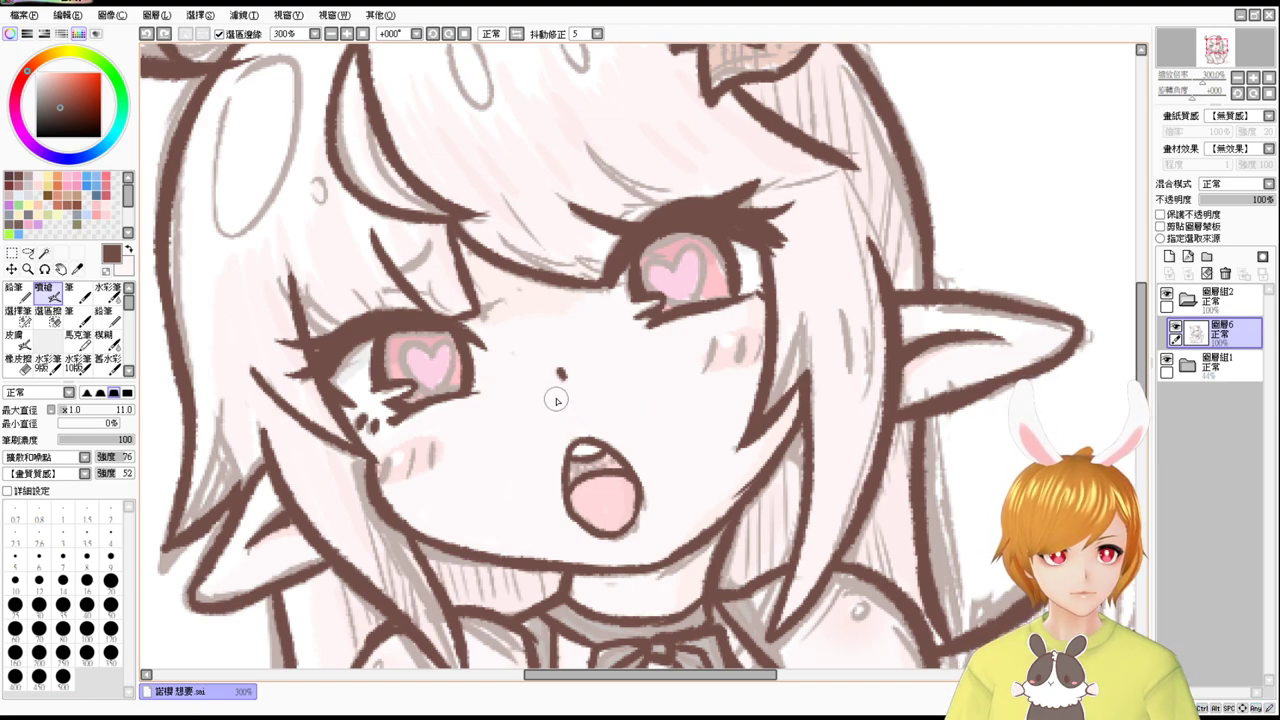
{"action": "mouse_move", "coordinate": [557, 400]}
{"action": "left_mouse_down"}
{"action": "mouse_move", "coordinate": [575, 395]}
{"action": "mouse_move", "coordinate": [580, 410]}
{"action": "mouse_move", "coordinate": [570, 405]}
{"action": "left_mouse_up"}
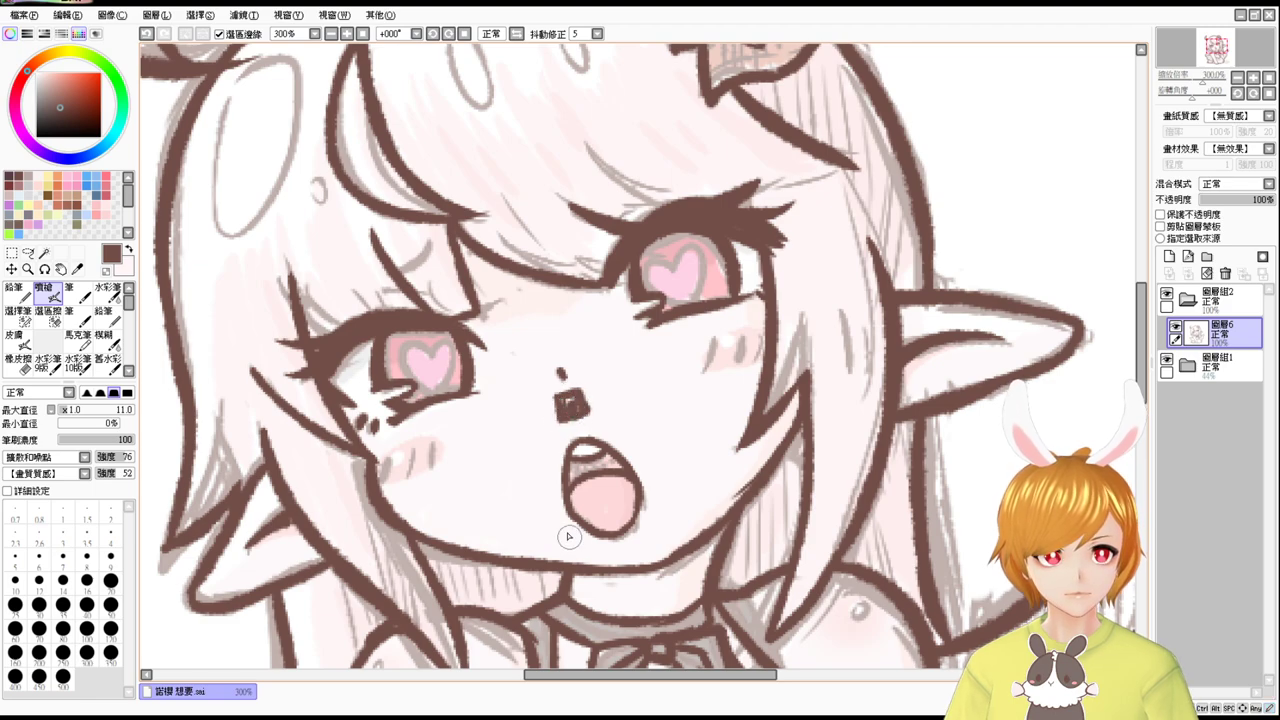
{"action": "key", "text": "ctrl+z"}
{"action": "key", "text": "ctrl+z"}
{"action": "key", "text": "ctrl+z"}
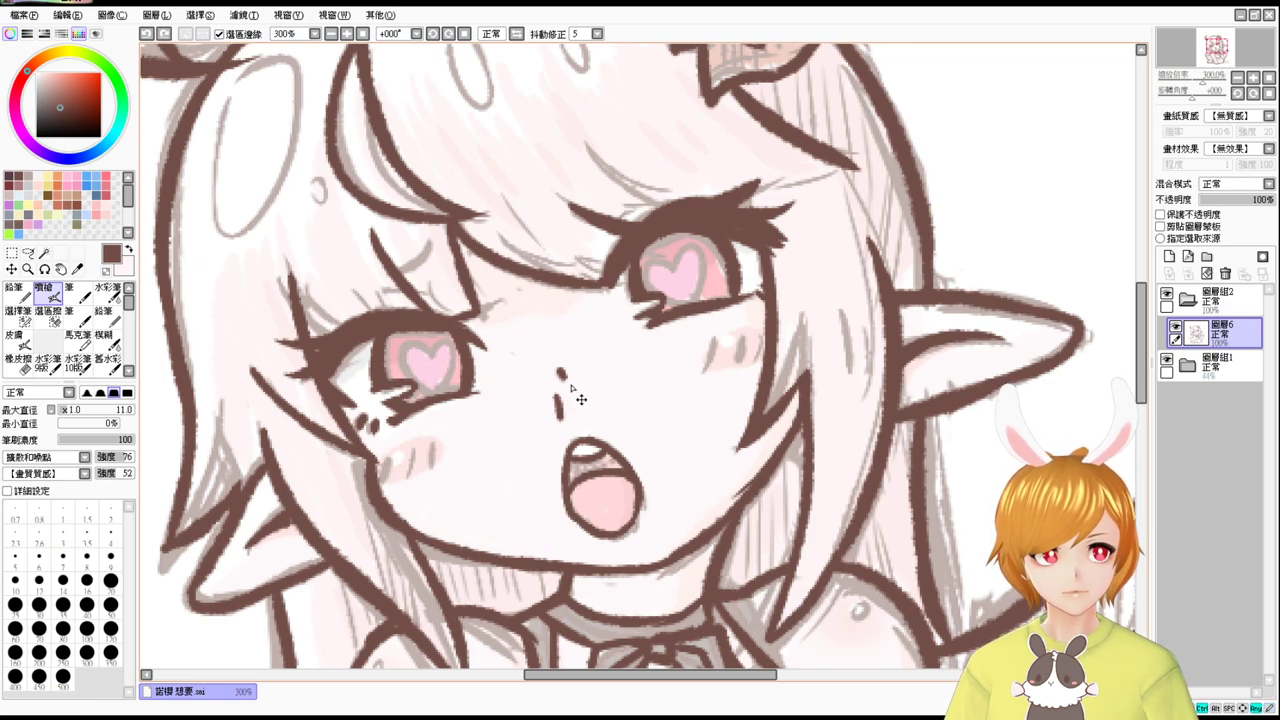
{"action": "key", "text": "ctrl+z"}
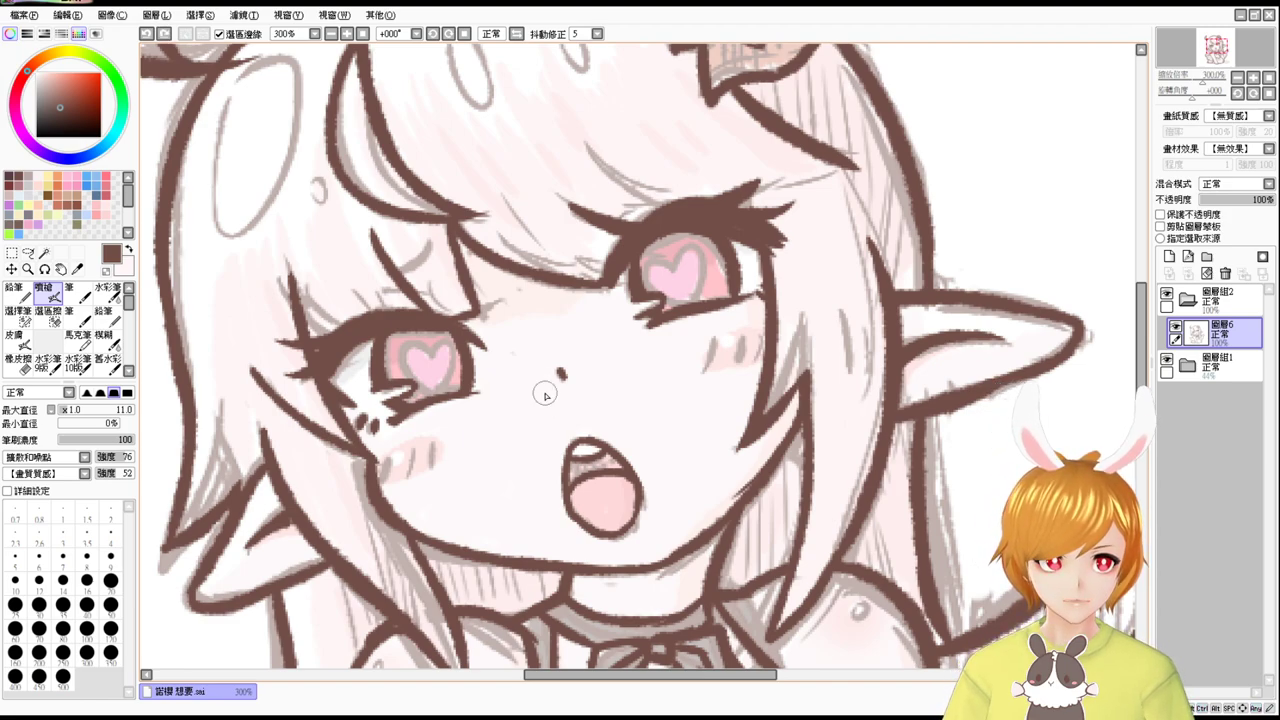
{"action": "mouse_move", "coordinate": [546, 389]}
{"action": "left_mouse_down"}
{"action": "mouse_move", "coordinate": [510, 395]}
{"action": "mouse_move", "coordinate": [500, 464]}
{"action": "left_mouse_up"}
{"action": "key", "text": "ctrl+z"}
{"action": "mouse_move", "coordinate": [540, 387]}
{"action": "left_mouse_down"}
{"action": "mouse_move", "coordinate": [482, 457]}
{"action": "mouse_move", "coordinate": [518, 463]}
{"action": "mouse_move", "coordinate": [560, 391]}
{"action": "mouse_move", "coordinate": [668, 410]}
{"action": "left_mouse_up"}
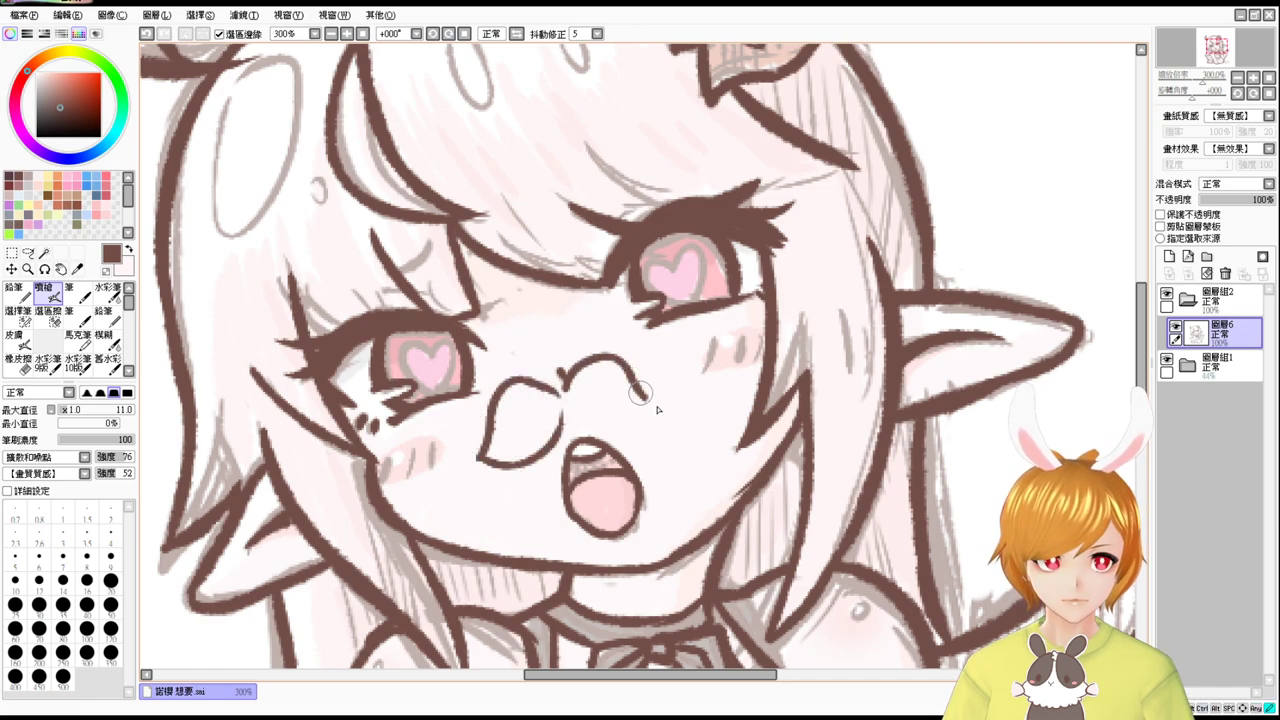
{"action": "left_click_drag", "start_coordinate": [578, 408], "coordinate": [672, 410]}
{"action": "mouse_move", "coordinate": [496, 438]}
{"action": "left_mouse_down"}
{"action": "mouse_move", "coordinate": [542, 388]}
{"action": "mouse_move", "coordinate": [540, 410]}
{"action": "left_mouse_up"}
{"action": "left_click_drag", "start_coordinate": [500, 462], "coordinate": [556, 420]}
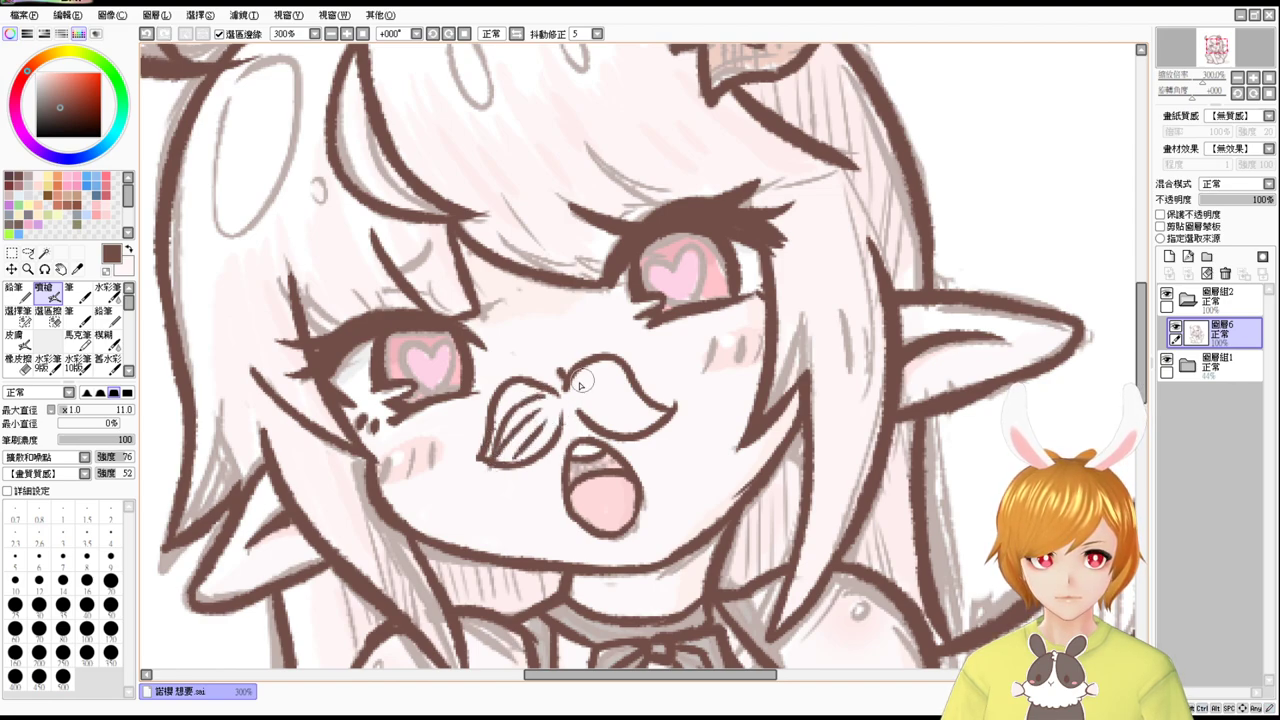
{"action": "key", "text": "ctrl+z"}
{"action": "key", "text": "ctrl+z"}
{"action": "key", "text": "ctrl+z"}
{"action": "key", "text": "ctrl+z"}
{"action": "key", "text": "ctrl+z"}
{"action": "key", "text": "ctrl+z"}
{"action": "key", "text": "ctrl+z"}
{"action": "key", "text": "ctrl+z"}
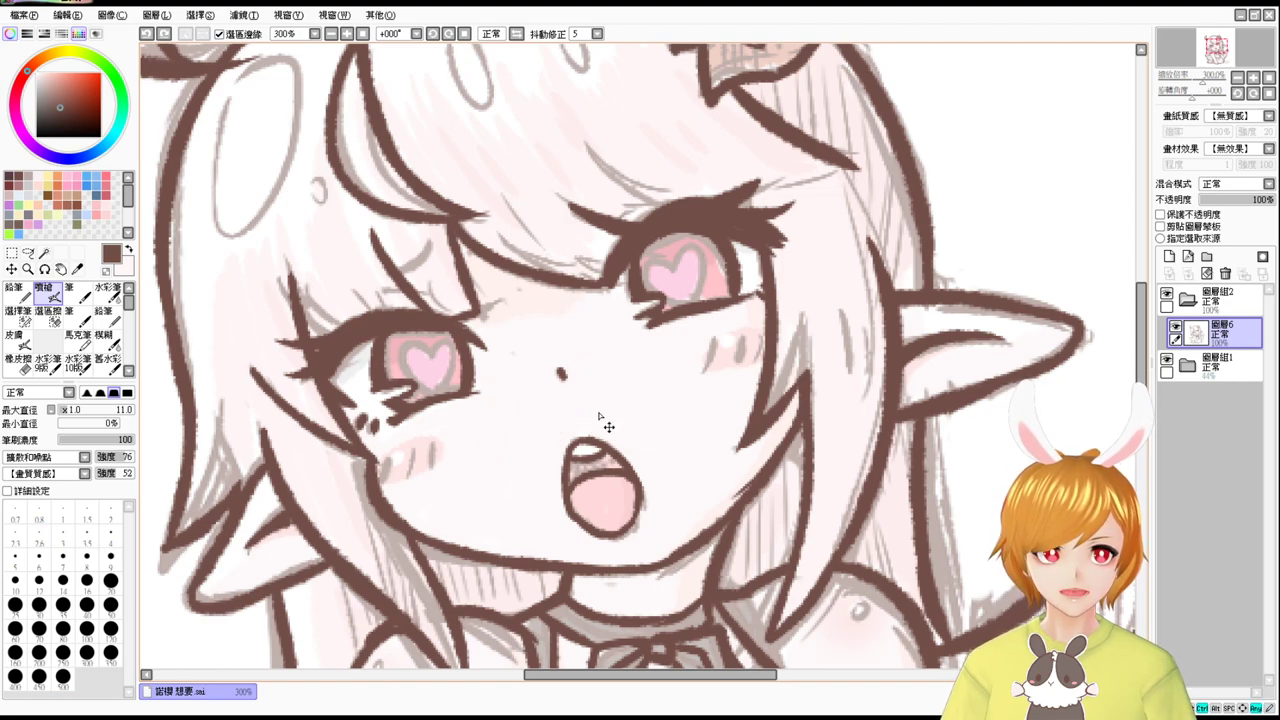
Examine the inked neck ribbon, arms, hand and bodice, and check the face line art for missing details.
{"action": "key", "text": "space"}
{"action": "left_click_drag", "start_coordinate": [727, 514], "coordinate": [722, 411]}
{"action": "key", "text": "space"}
{"action": "left_click_drag", "start_coordinate": [739, 610], "coordinate": [725, 390]}
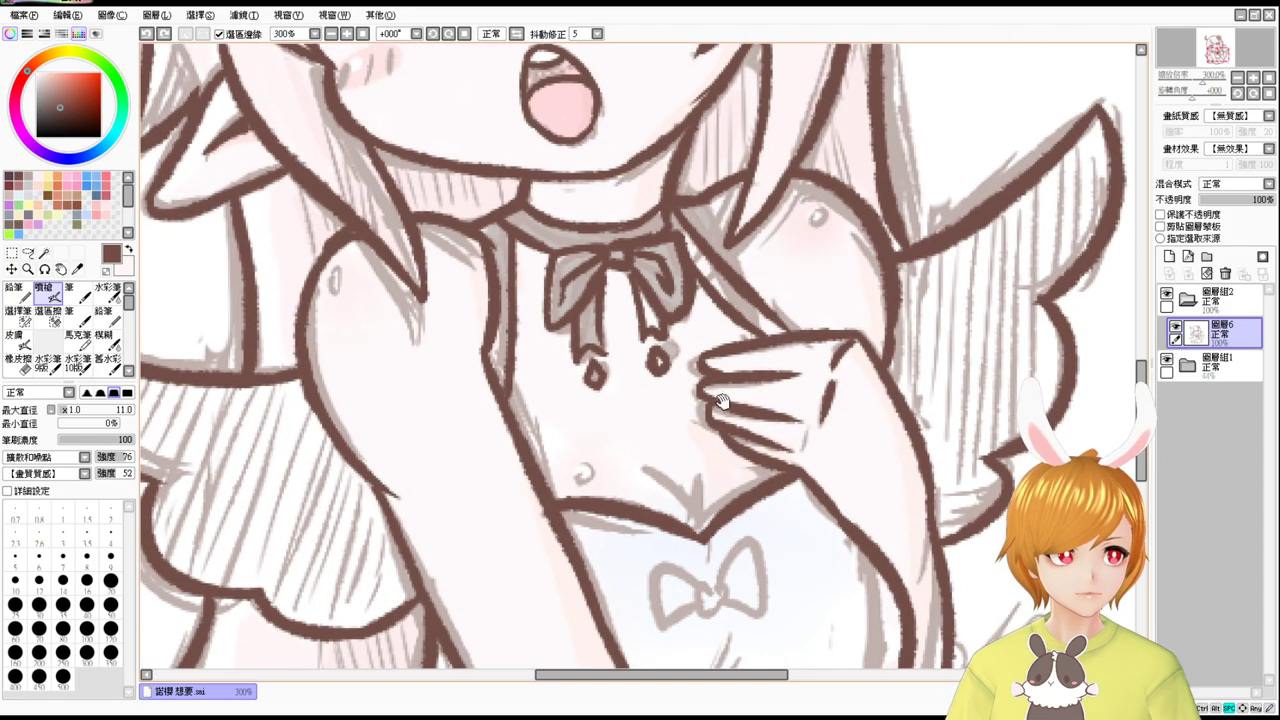
{"action": "left_click_drag", "start_coordinate": [729, 465], "coordinate": [726, 393]}
{"action": "mouse_move", "coordinate": [712, 524]}
{"action": "left_mouse_down"}
{"action": "mouse_move", "coordinate": [743, 366]}
{"action": "mouse_move", "coordinate": [745, 573]}
{"action": "left_mouse_up"}
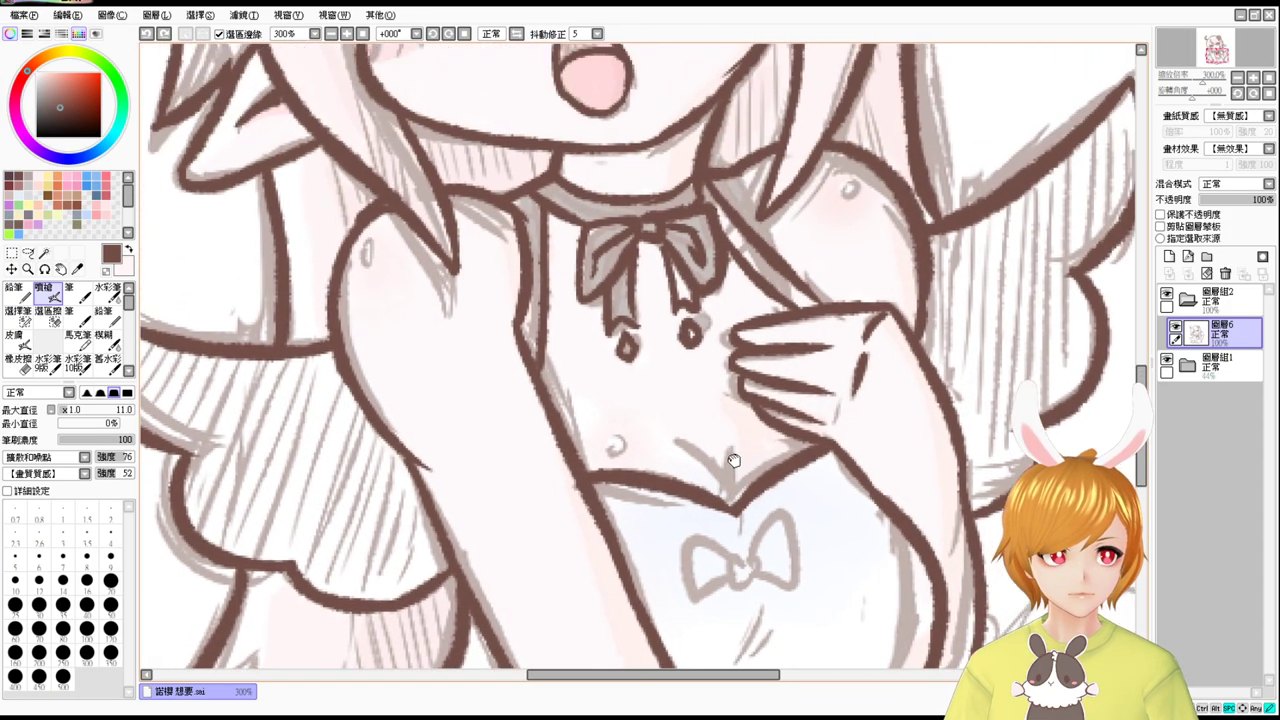
{"action": "left_click_drag", "start_coordinate": [740, 305], "coordinate": [723, 400]}
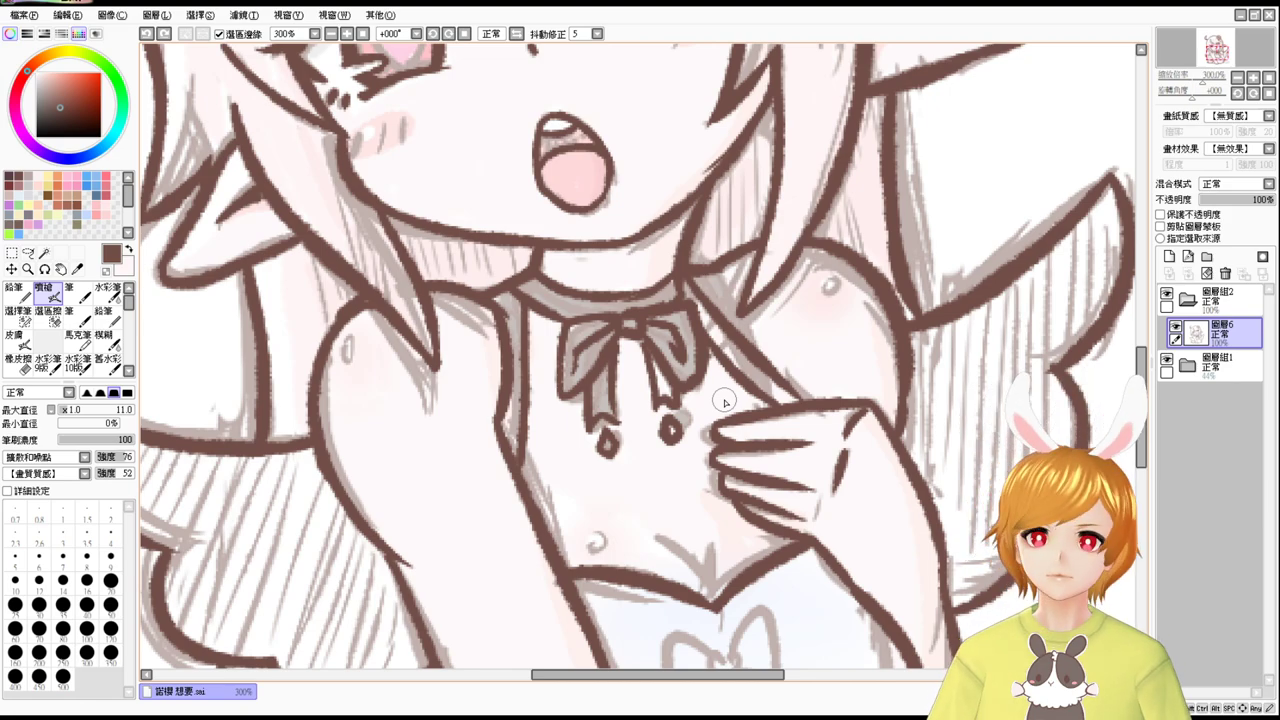
{"action": "left_click_drag", "start_coordinate": [808, 359], "coordinate": [800, 460]}
{"action": "left_click_drag", "start_coordinate": [826, 299], "coordinate": [808, 466]}
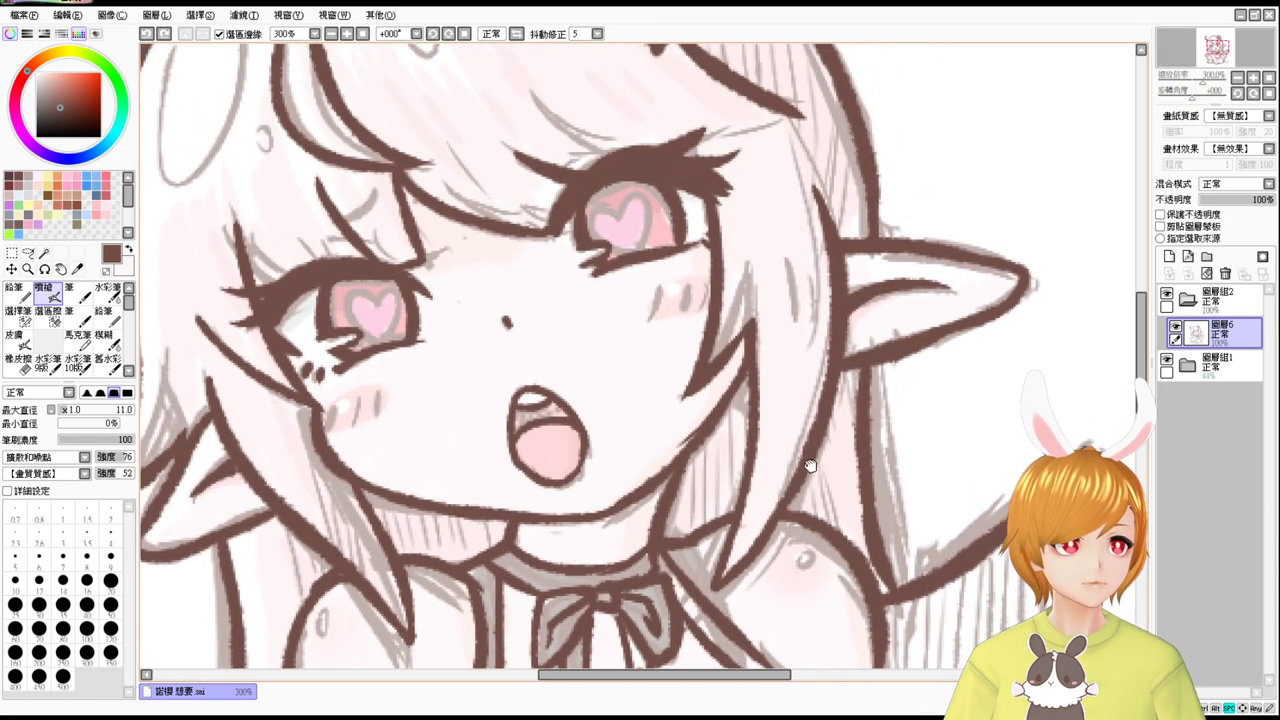
{"action": "left_click_drag", "start_coordinate": [823, 354], "coordinate": [811, 417]}
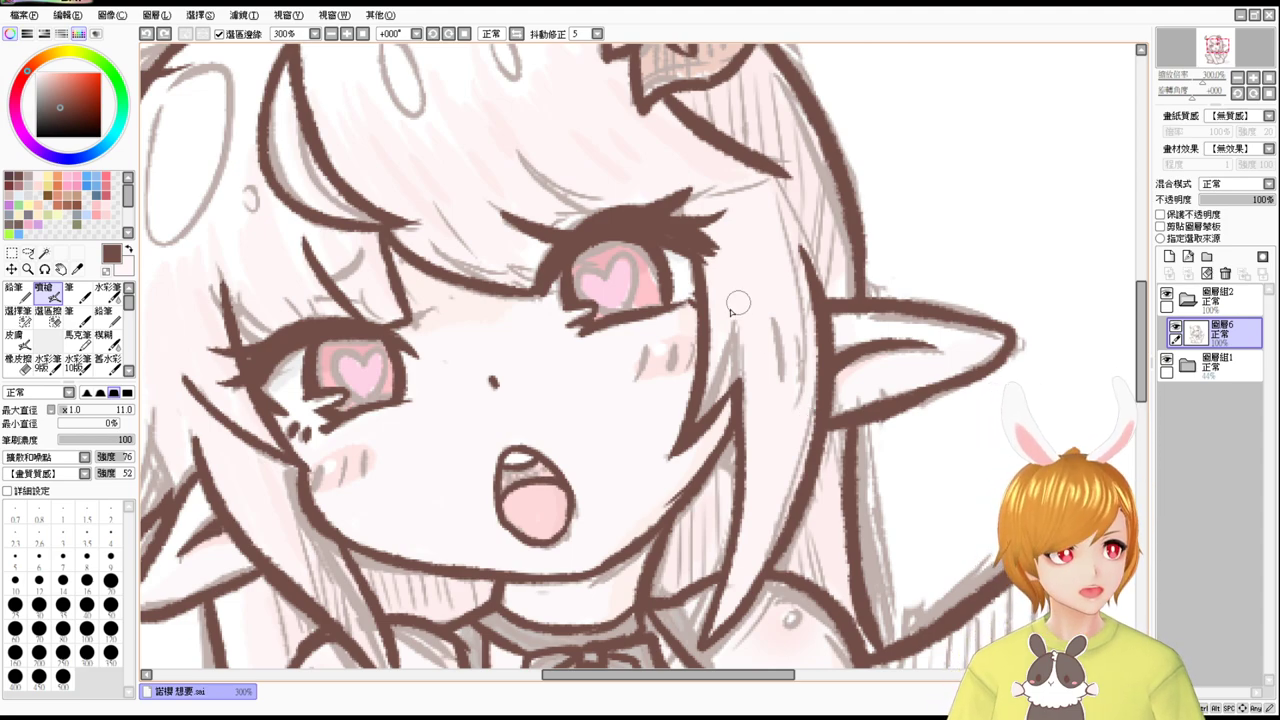
Ink both slanted eyebrows above the eyes over the sketched fringe.
{"action": "left_click_drag", "start_coordinate": [729, 347], "coordinate": [785, 361]}
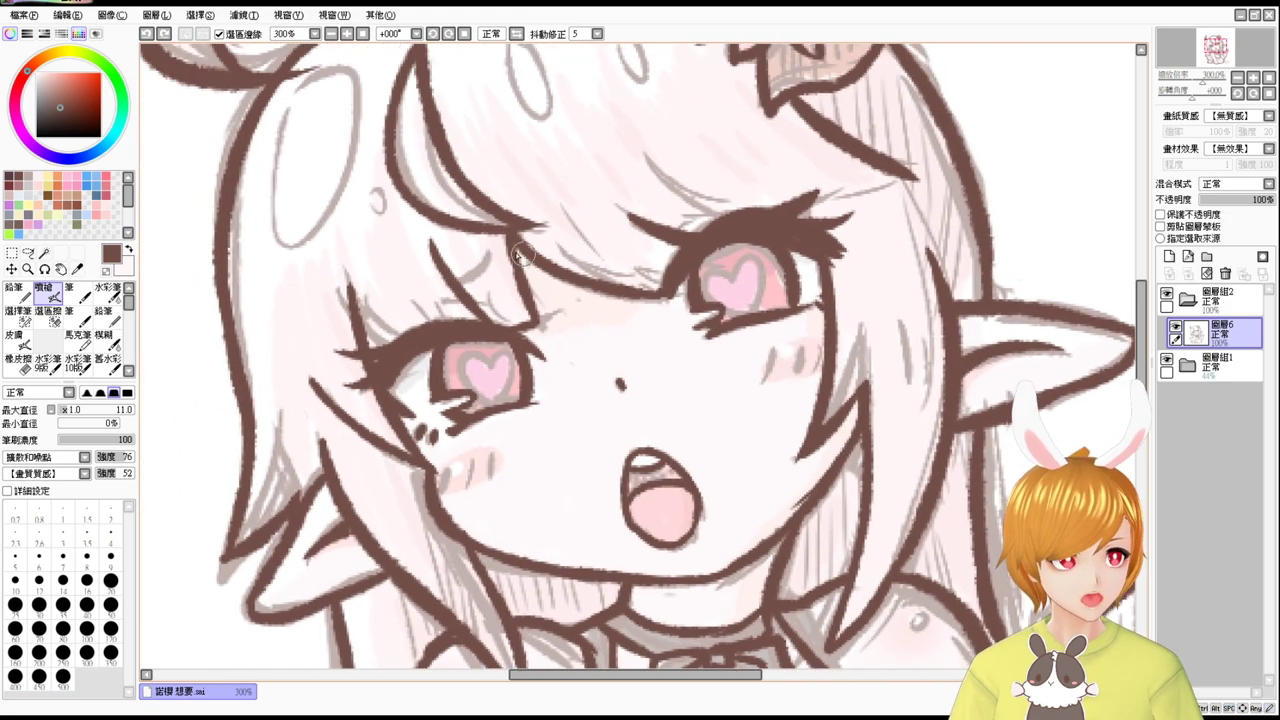
{"action": "left_click_drag", "start_coordinate": [491, 251], "coordinate": [444, 285]}
{"action": "key", "text": "ctrl+z"}
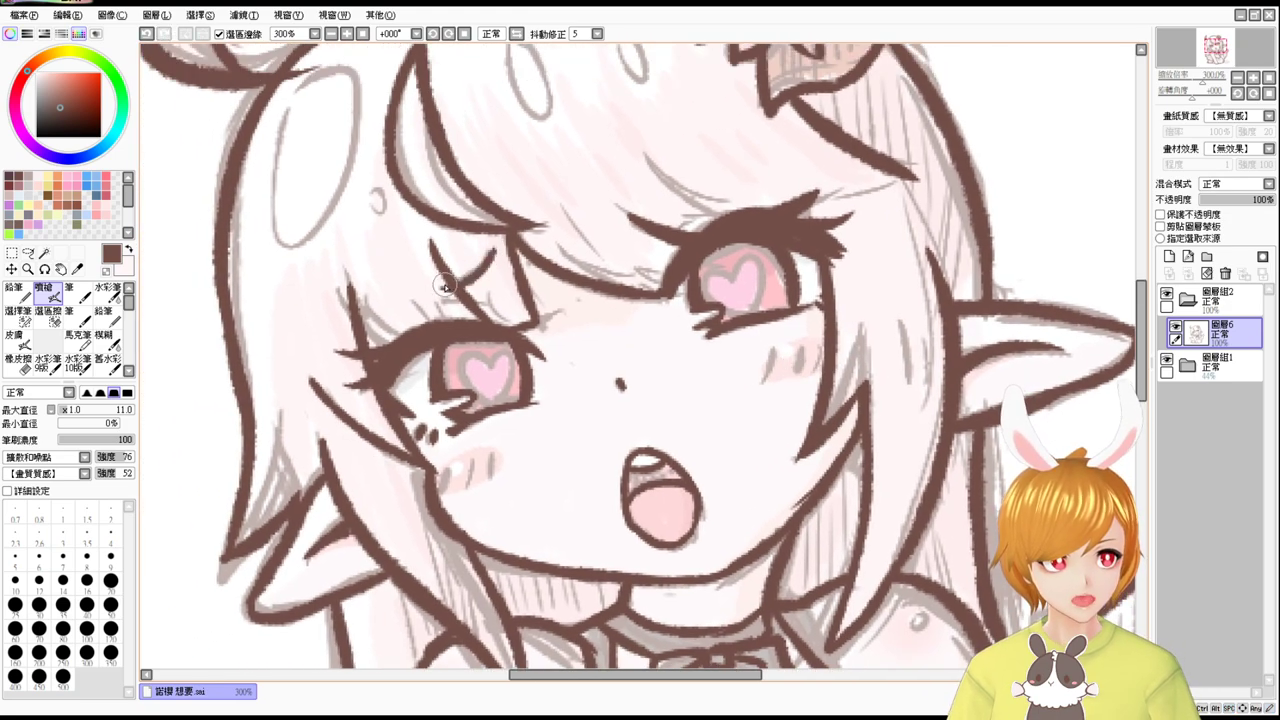
{"action": "left_click_drag", "start_coordinate": [650, 185], "coordinate": [683, 207]}
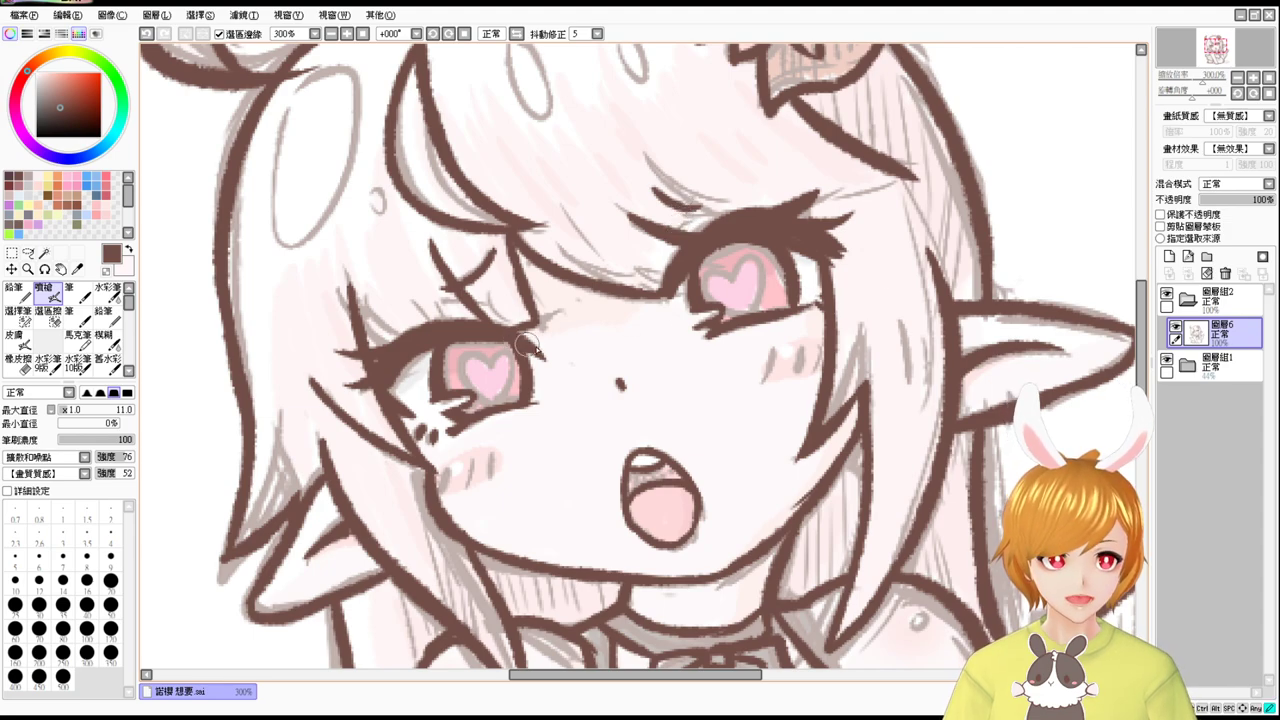
Check the line art with sketch group 圖層組1 hidden, show the group again and restore its opacity to 100%.
{"action": "left_click", "coordinate": [1167, 357]}
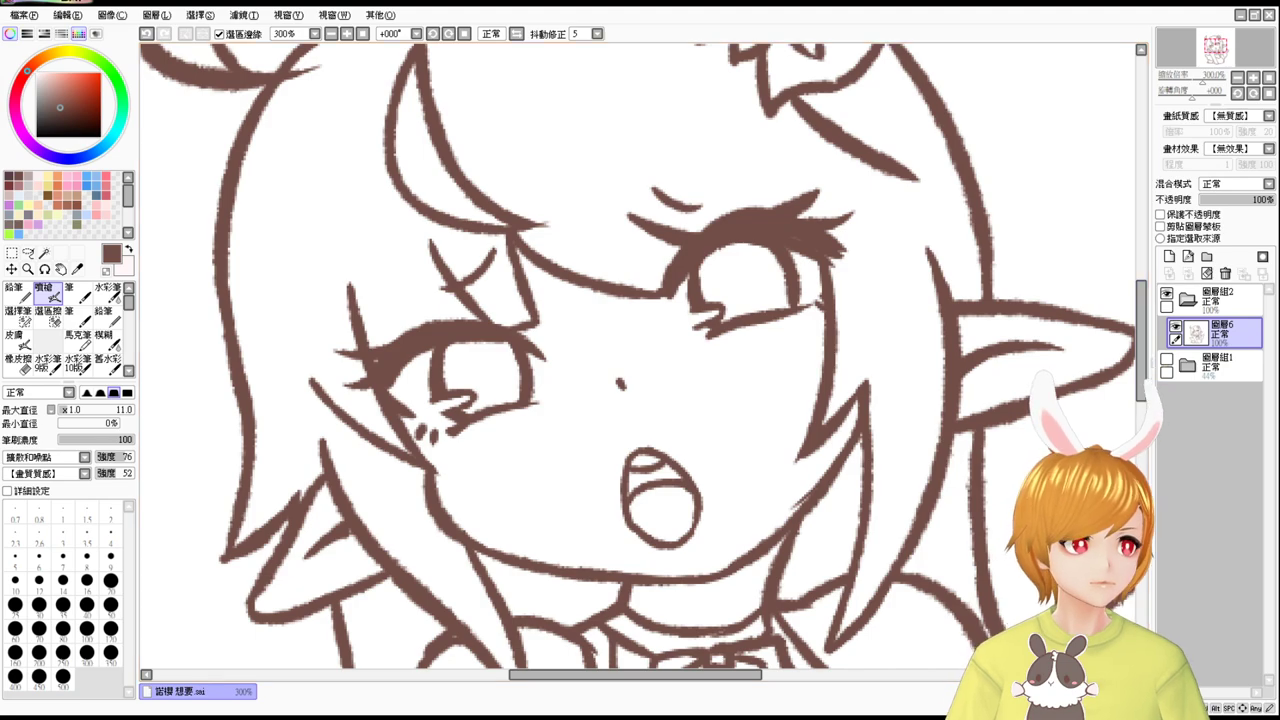
{"action": "left_click", "coordinate": [1215, 362]}
{"action": "left_click", "coordinate": [1167, 357]}
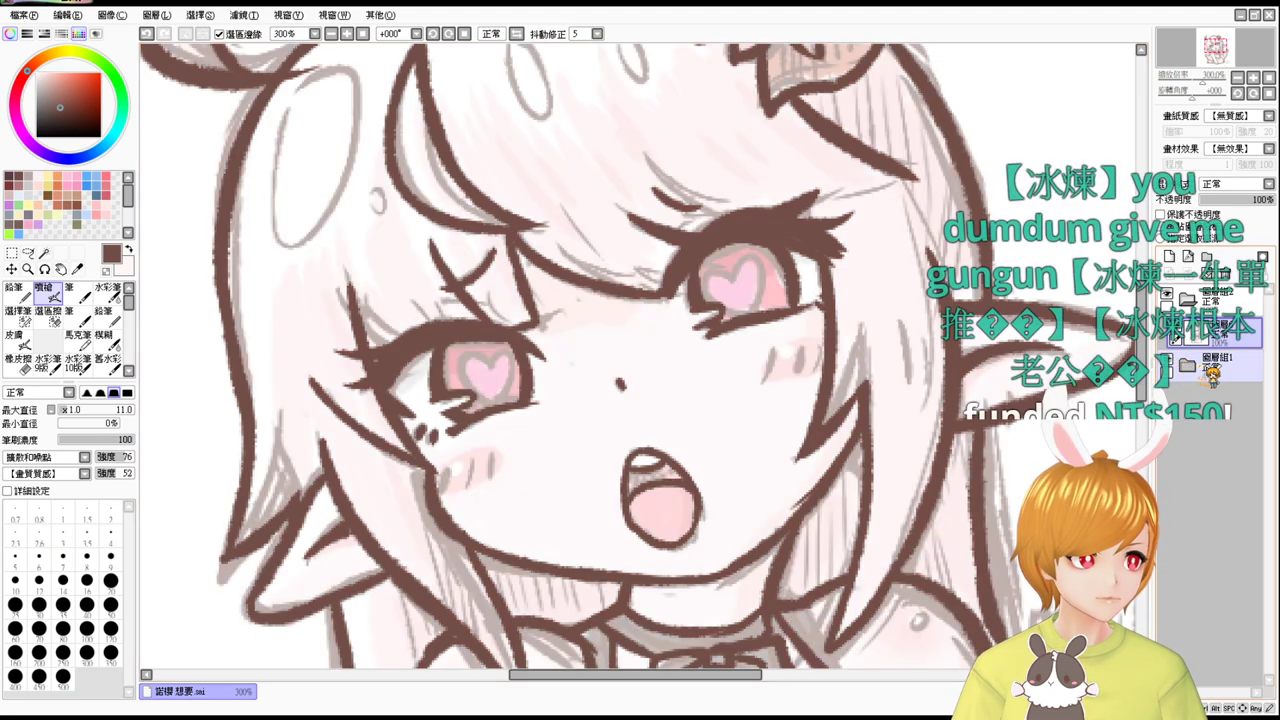
{"action": "left_click", "coordinate": [1188, 366]}
{"action": "left_click", "coordinate": [1188, 366]}
{"action": "left_click", "coordinate": [1188, 366]}
{"action": "left_click", "coordinate": [1235, 404]}
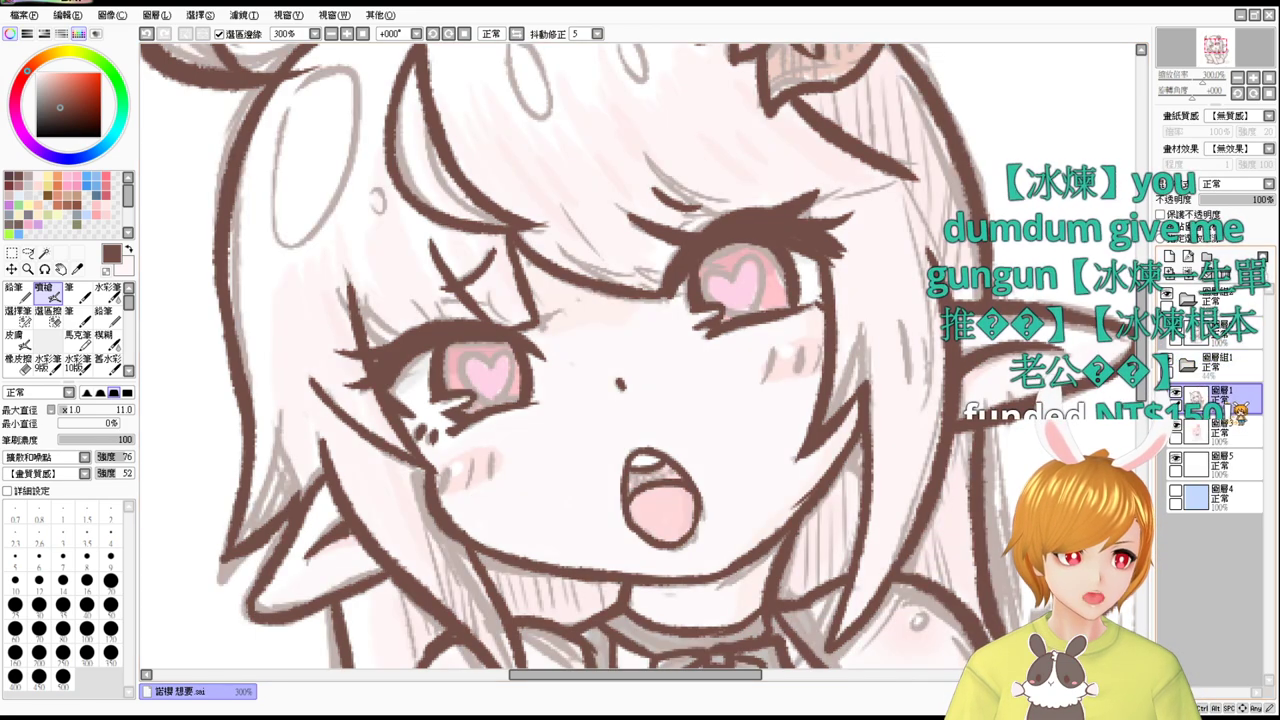
{"action": "left_click", "coordinate": [1218, 362]}
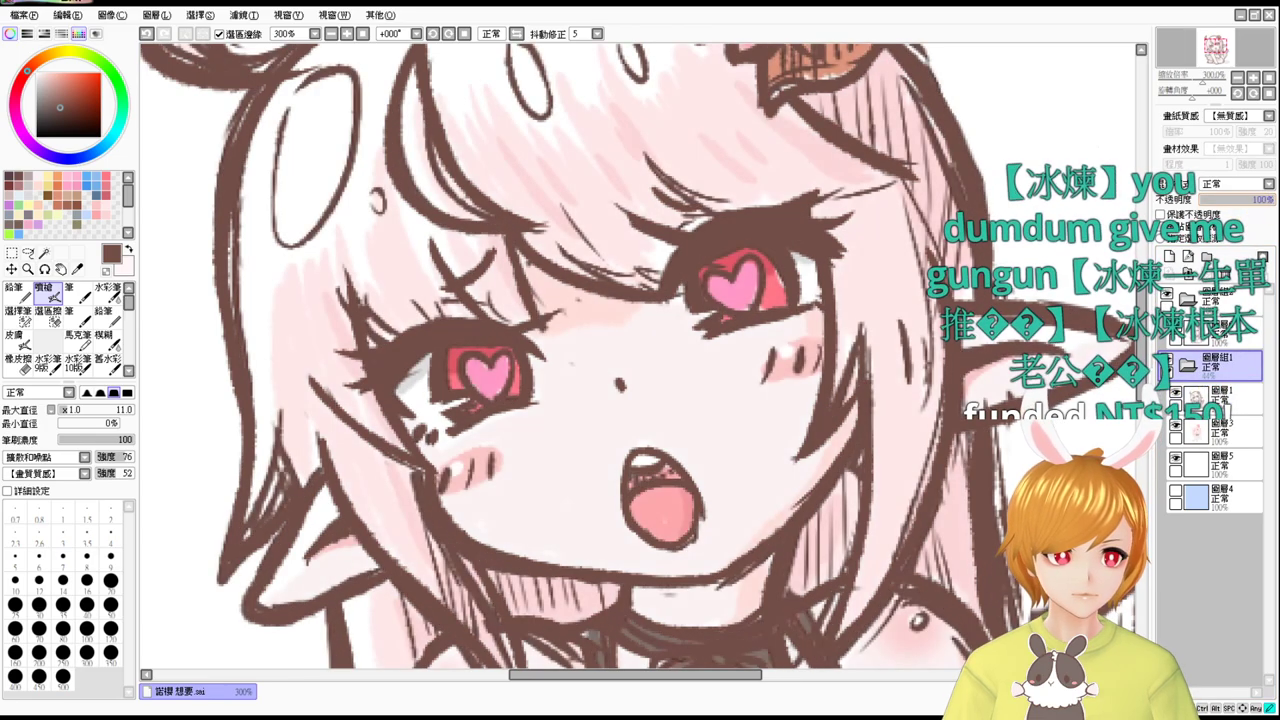
{"action": "left_click", "coordinate": [364, 34]}
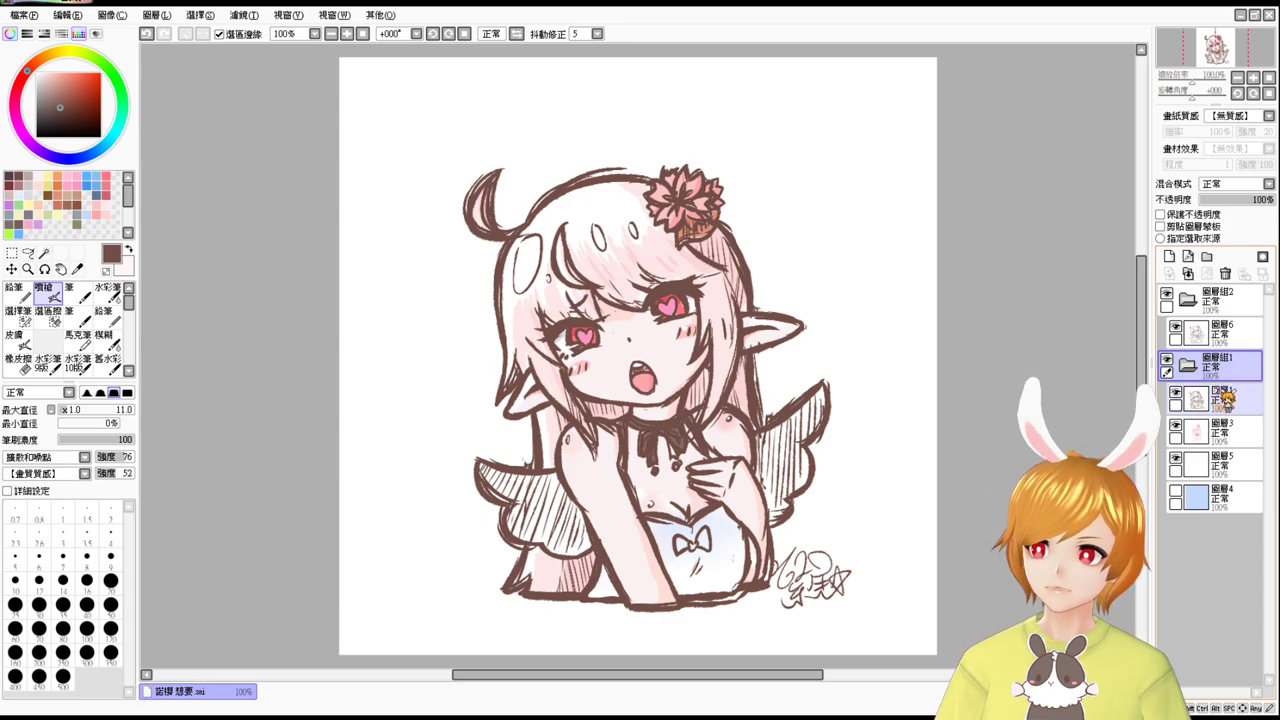
Collapse and hide sketch group 圖層組1, with line-art layer 圖層6 active for reviewing the clean lines.
{"action": "left_click", "coordinate": [1190, 366]}
{"action": "left_click", "coordinate": [1230, 338]}
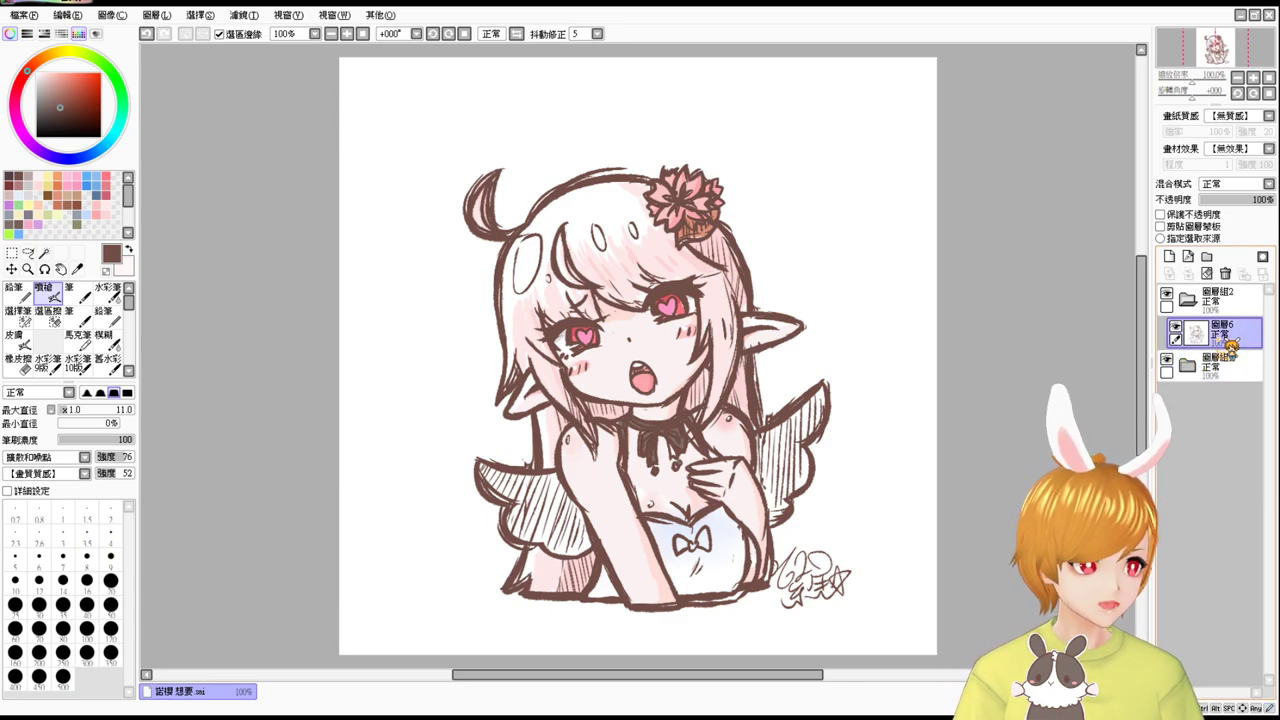
{"action": "left_click", "coordinate": [1167, 360]}
{"action": "key", "text": "ctrl+plus"}
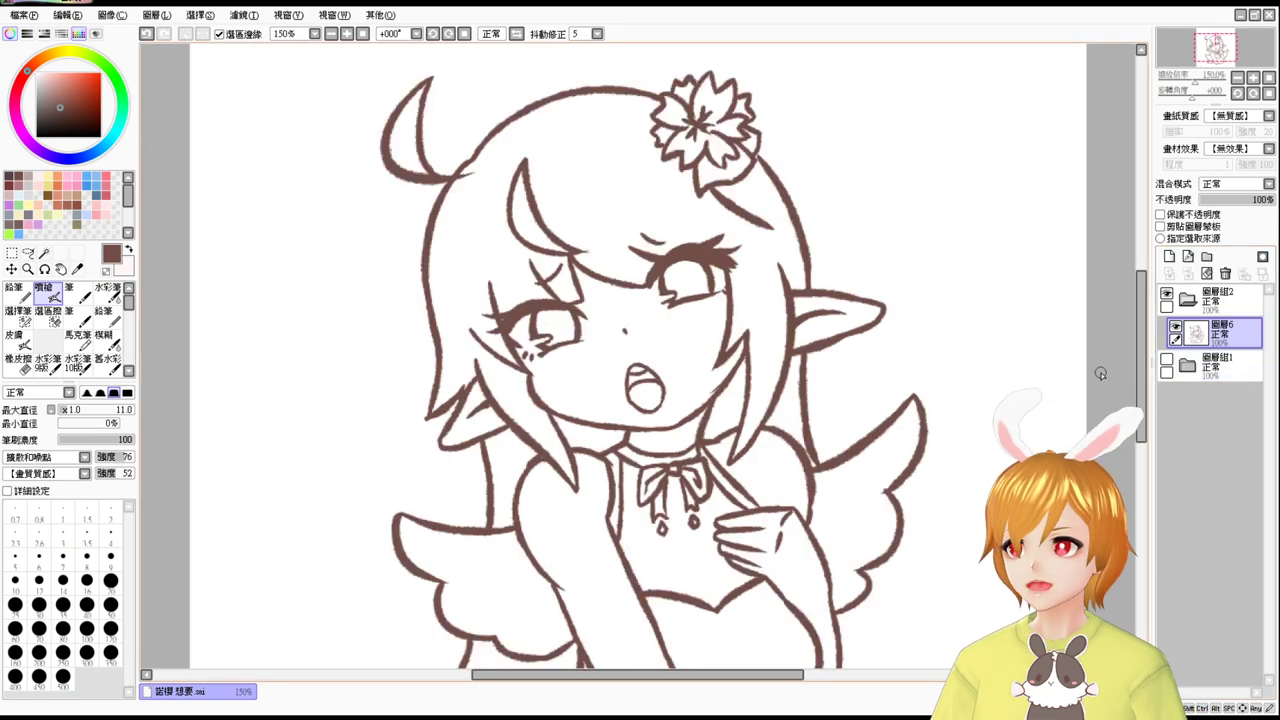
{"action": "left_click_drag", "start_coordinate": [718, 414], "coordinate": [716, 402]}
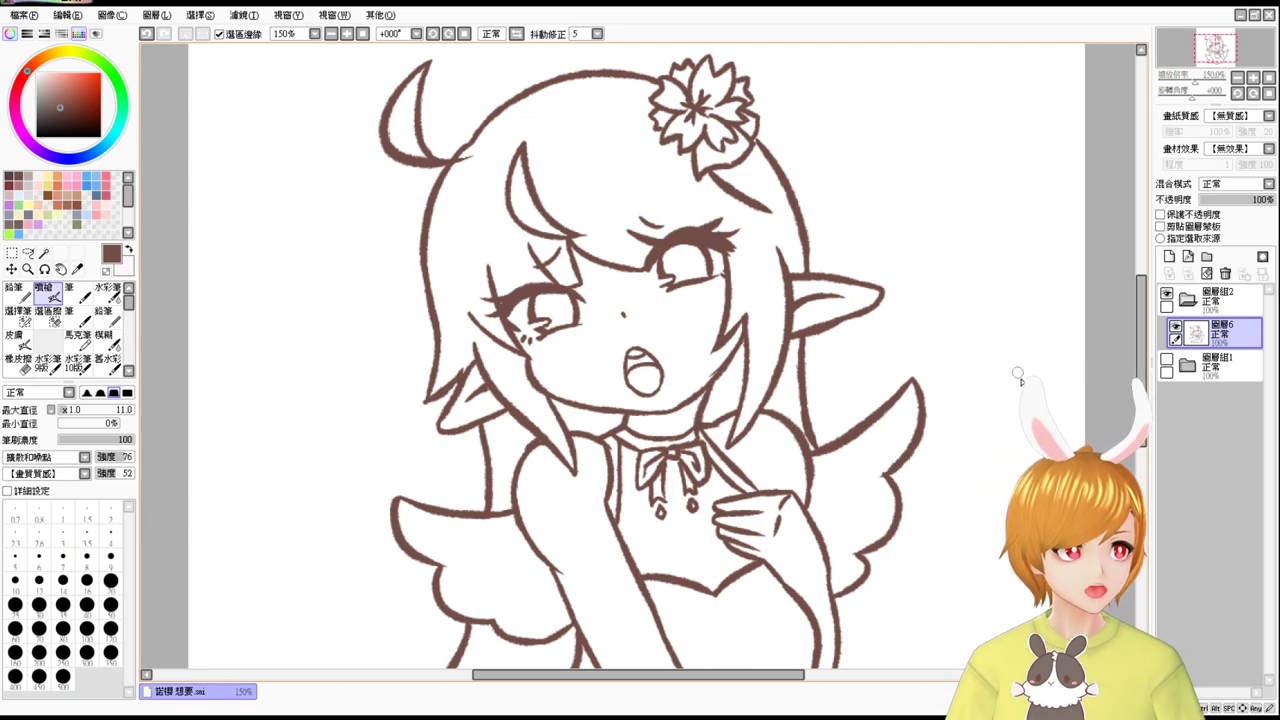
{"action": "key", "text": "Page_Up"}
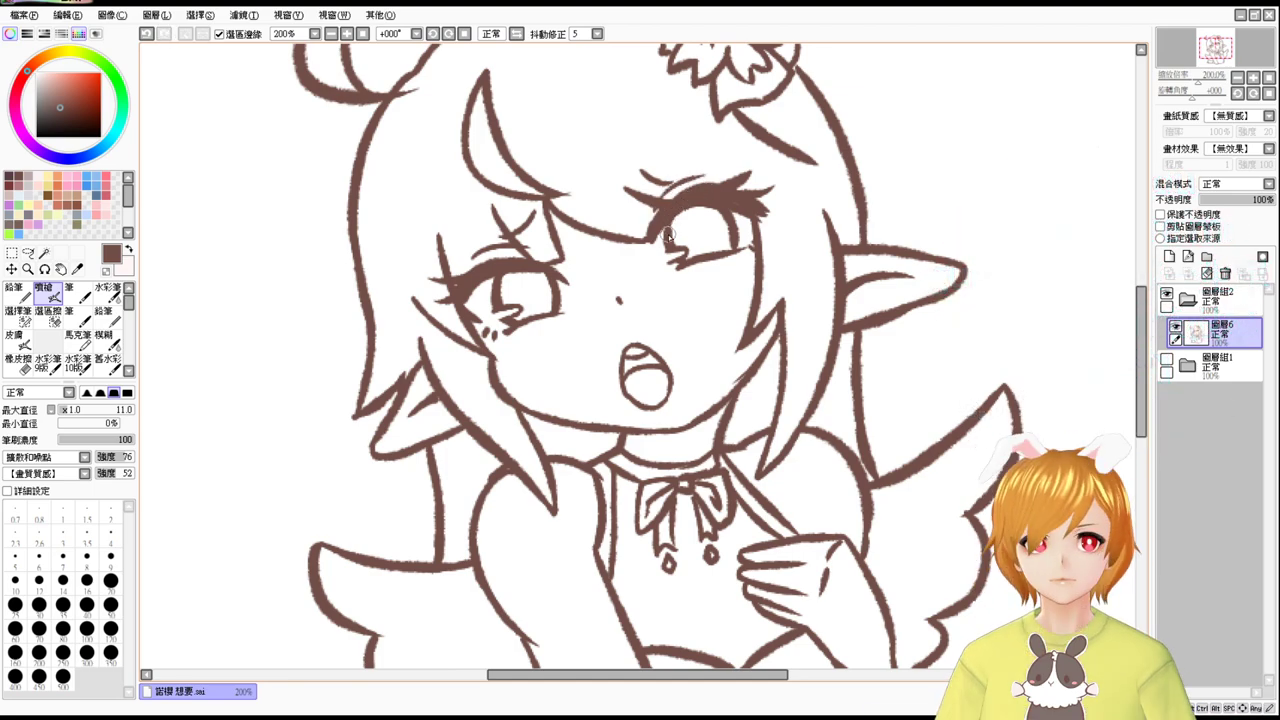
Clean up the rough line joint on the outer edge of the resting arm with a size 9 eraser.
{"action": "scroll", "coordinate": [866, 368], "scroll_direction": "down", "scroll_amount": 5}
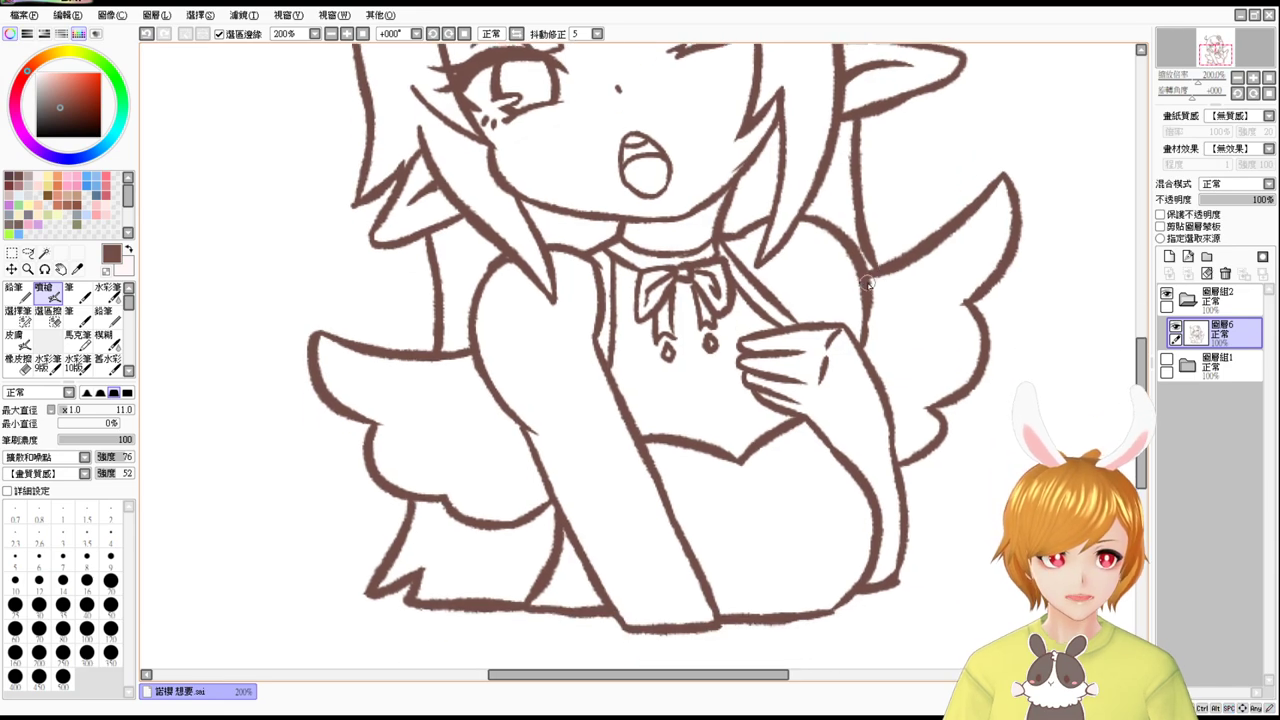
{"action": "key", "text": "e"}
{"action": "left_click", "coordinate": [110, 556]}
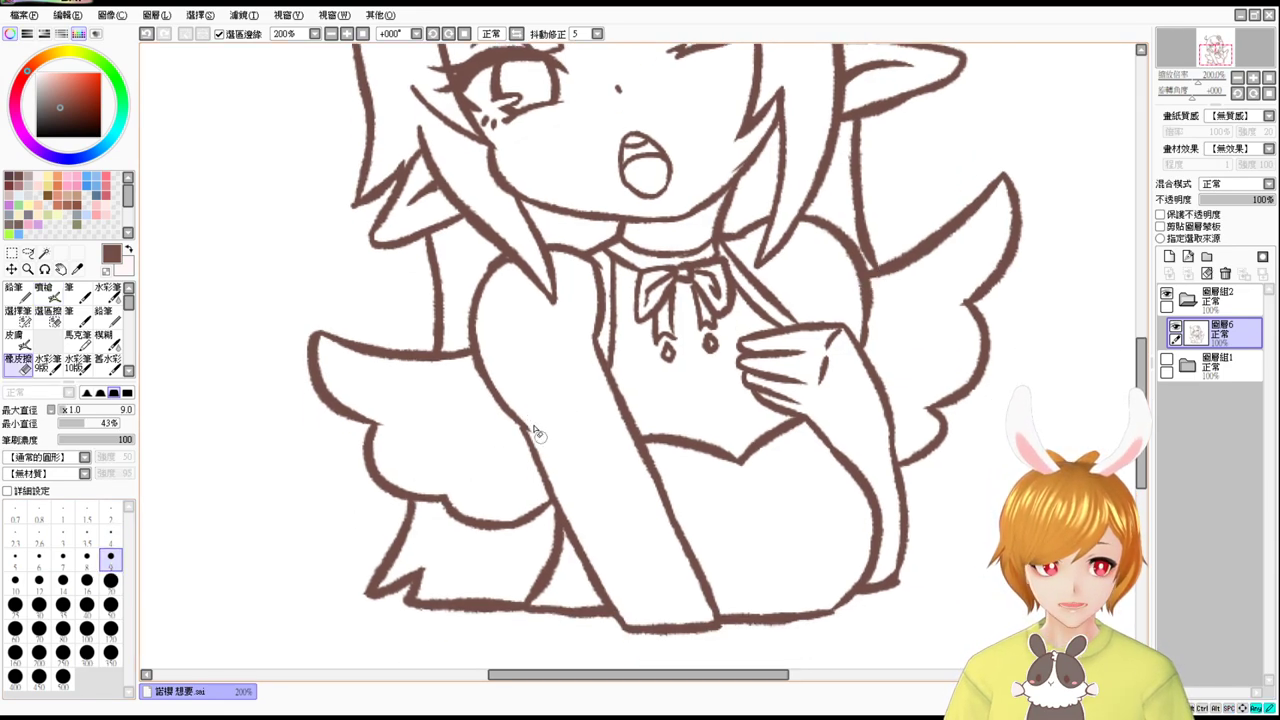
{"action": "key", "text": "v"}
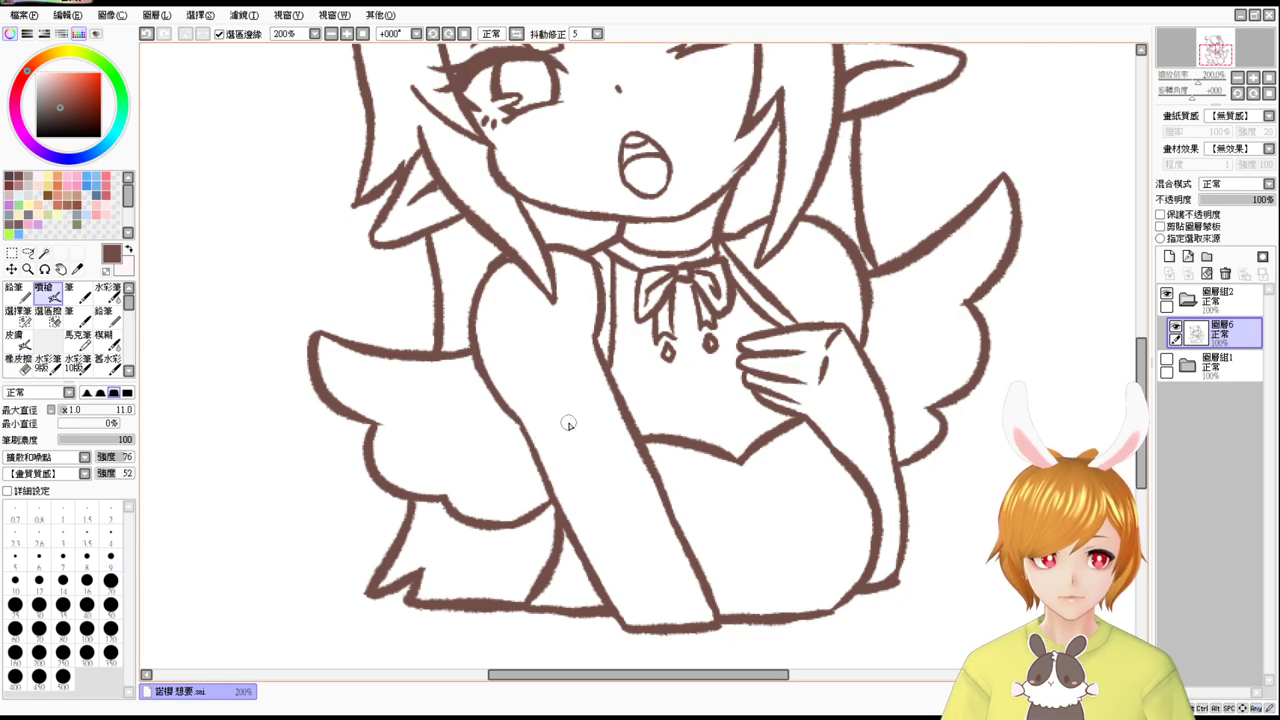
{"action": "key", "text": "e"}
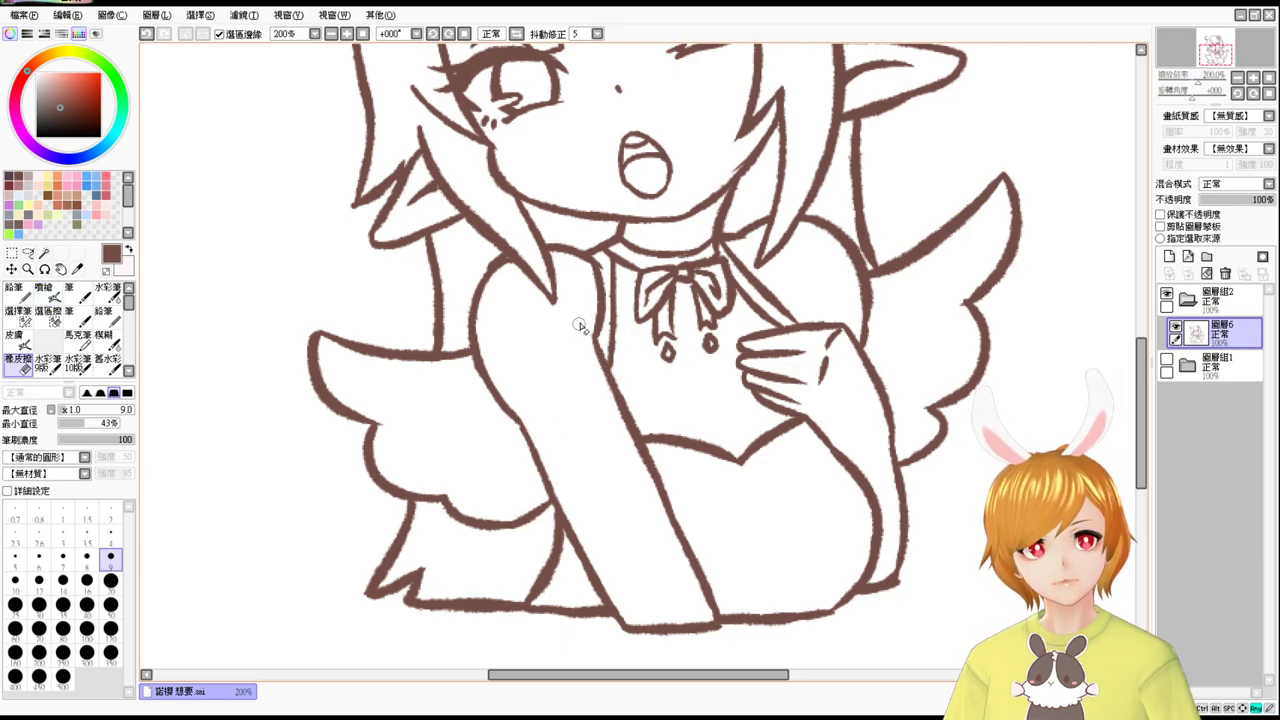
{"action": "key", "text": "v"}
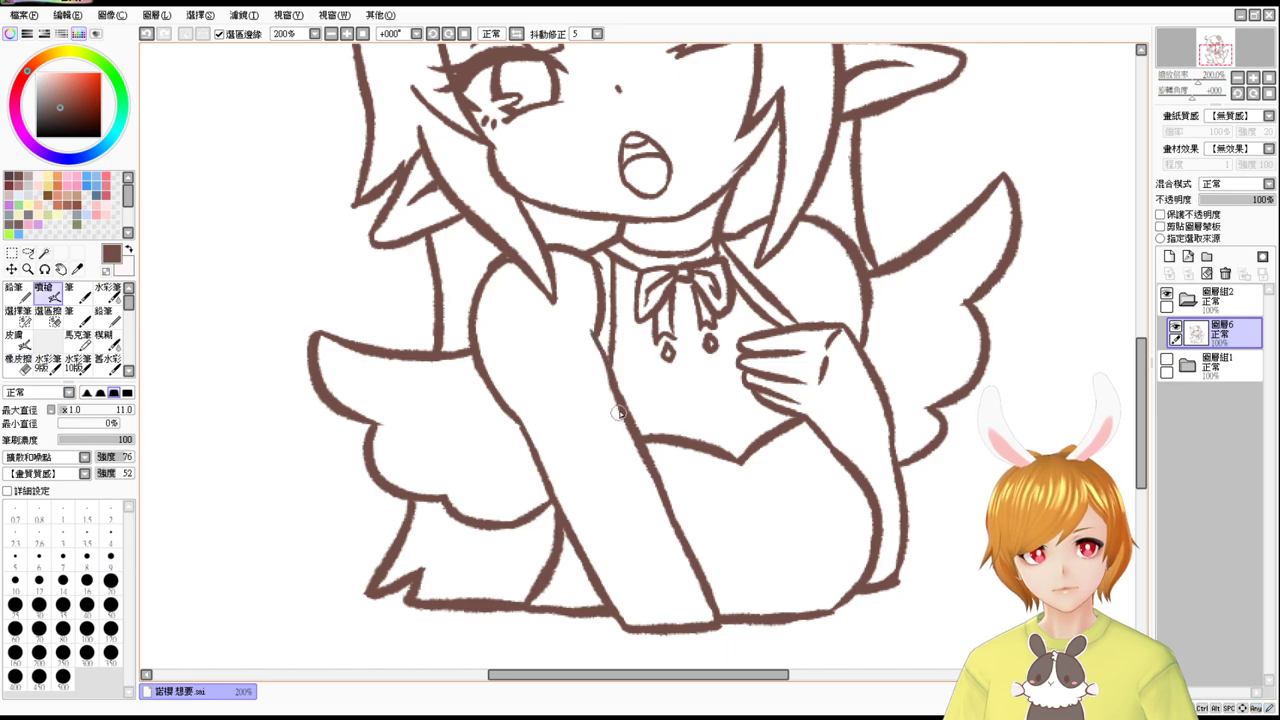
Rework the inner line of the resting arm where it runs from the armpit along the bodice edge.
{"action": "key", "text": "ctrl+z"}
{"action": "left_click_drag", "start_coordinate": [596, 338], "coordinate": [621, 433]}
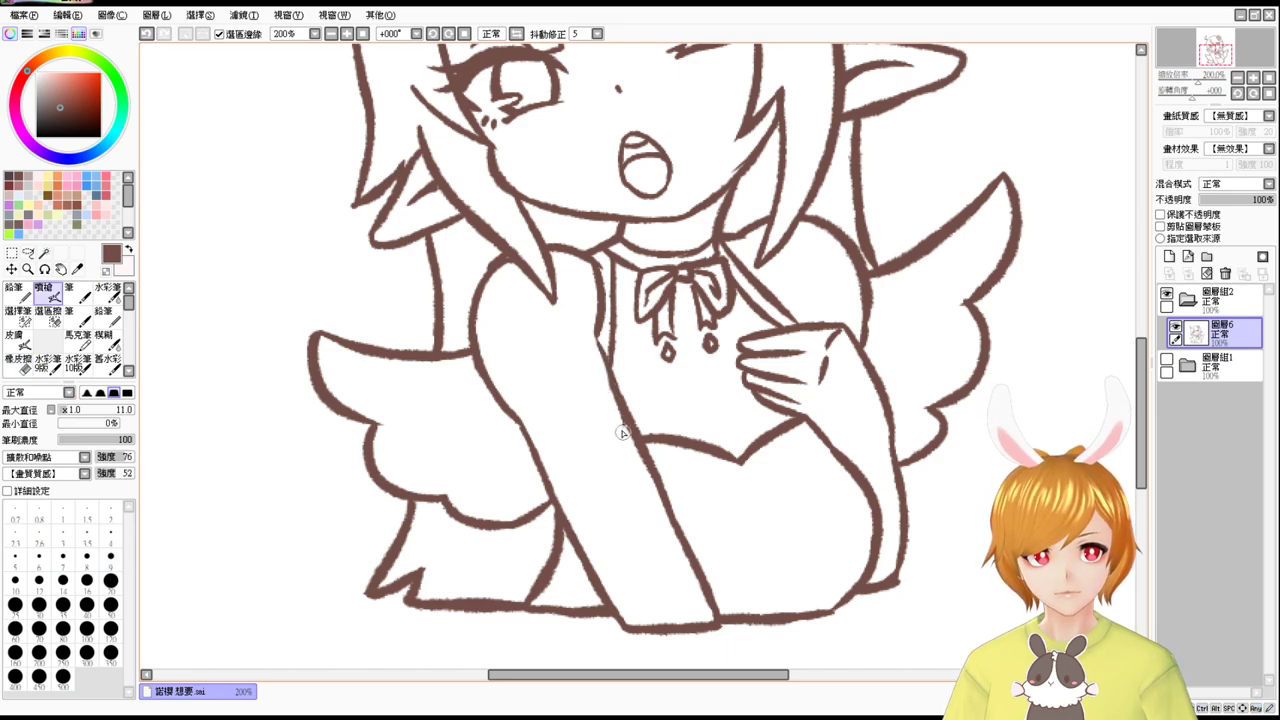
{"action": "key", "text": "e"}
{"action": "mouse_move", "coordinate": [600, 346]}
{"action": "left_mouse_down"}
{"action": "mouse_move", "coordinate": [603, 370]}
{"action": "mouse_move", "coordinate": [600, 345]}
{"action": "left_mouse_up"}
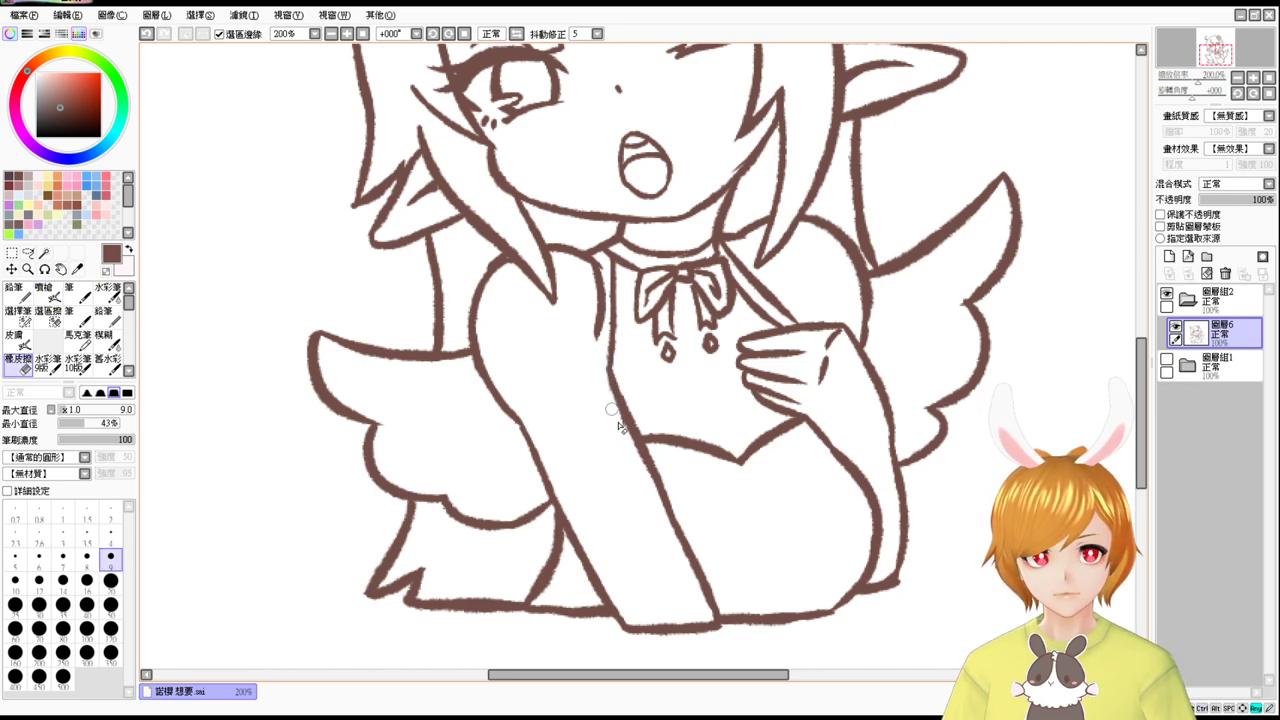
{"action": "key", "text": "v"}
{"action": "key", "text": "ctrl+z"}
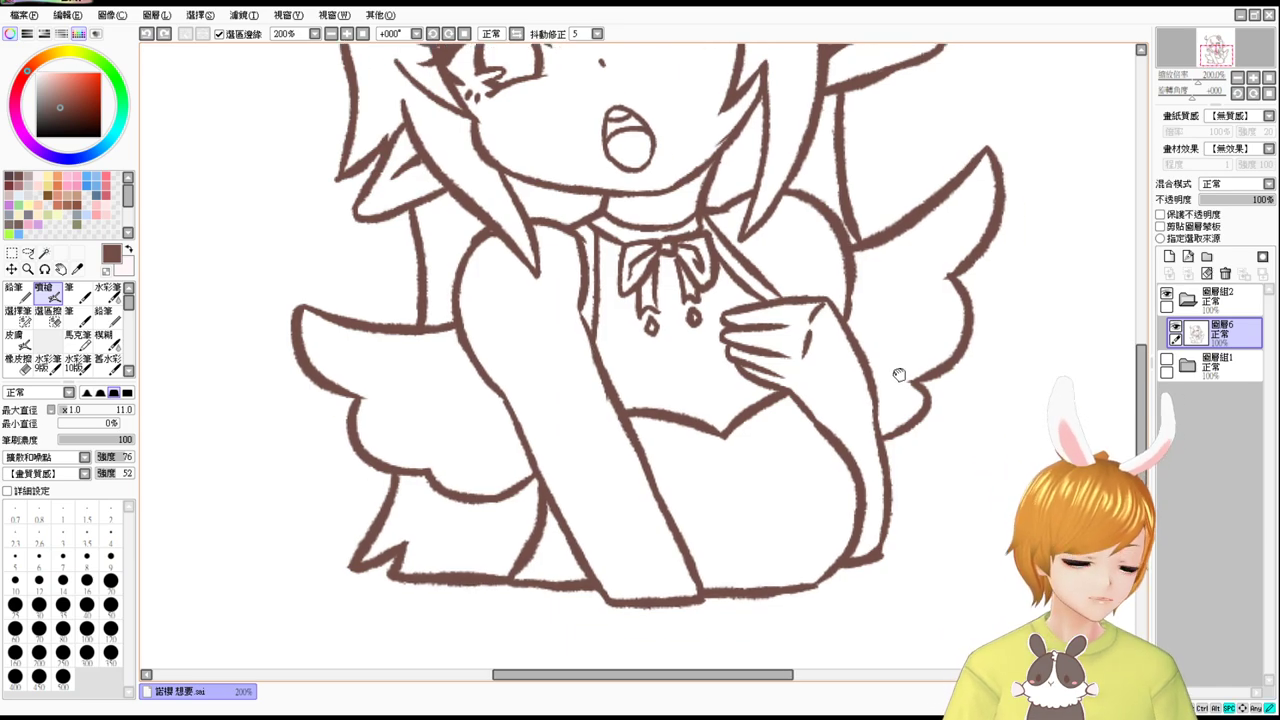
Select the chest area enclosed by the neckline, hand and bodice with the Magic Wand, ready for inking inside it.
{"action": "left_click_drag", "start_coordinate": [900, 371], "coordinate": [865, 375]}
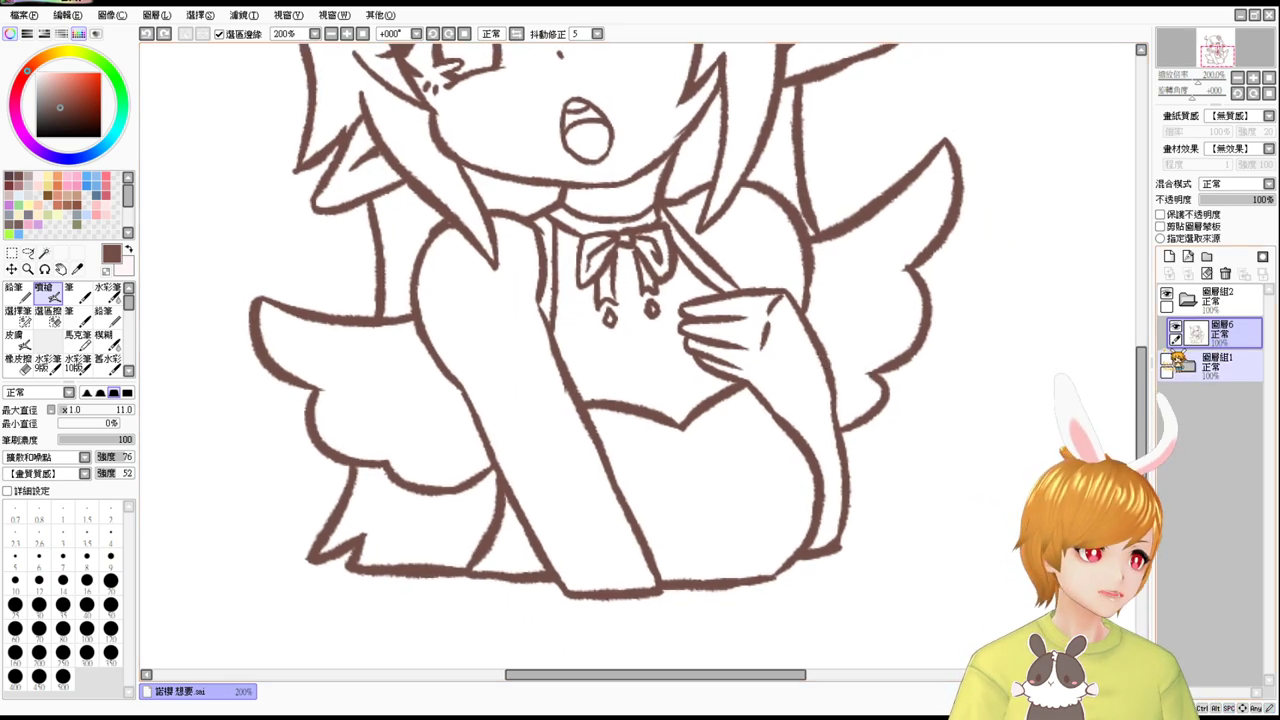
{"action": "left_click", "coordinate": [1167, 359]}
{"action": "left_click", "coordinate": [1167, 359]}
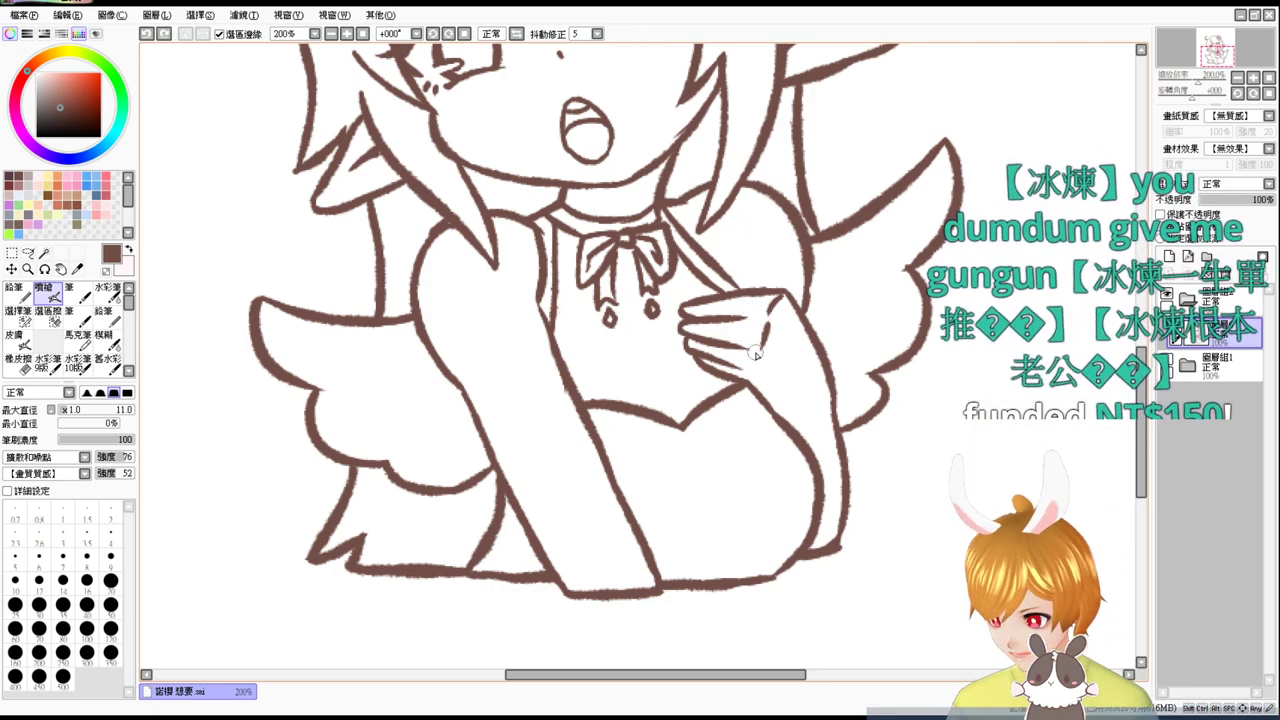
{"action": "left_click", "coordinate": [44, 253]}
{"action": "left_click", "coordinate": [607, 352]}
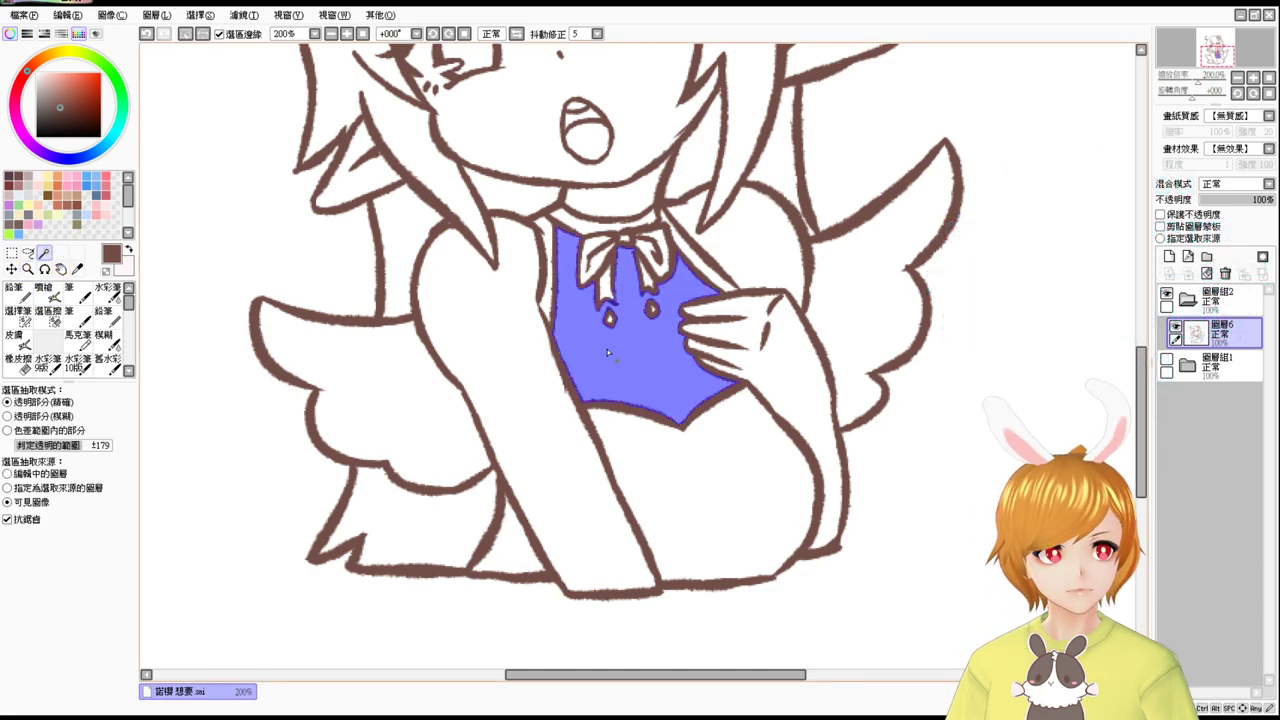
{"action": "left_click", "coordinate": [43, 292]}
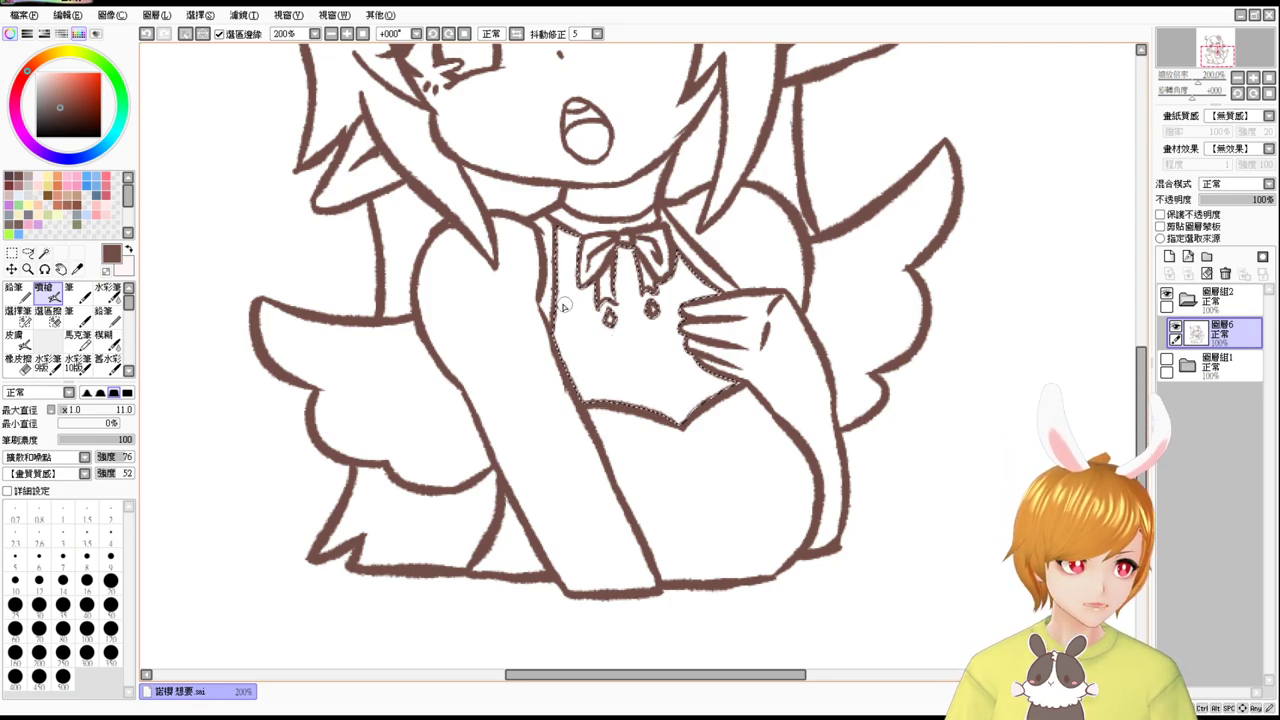
{"action": "left_click_drag", "start_coordinate": [617, 337], "coordinate": [620, 340]}
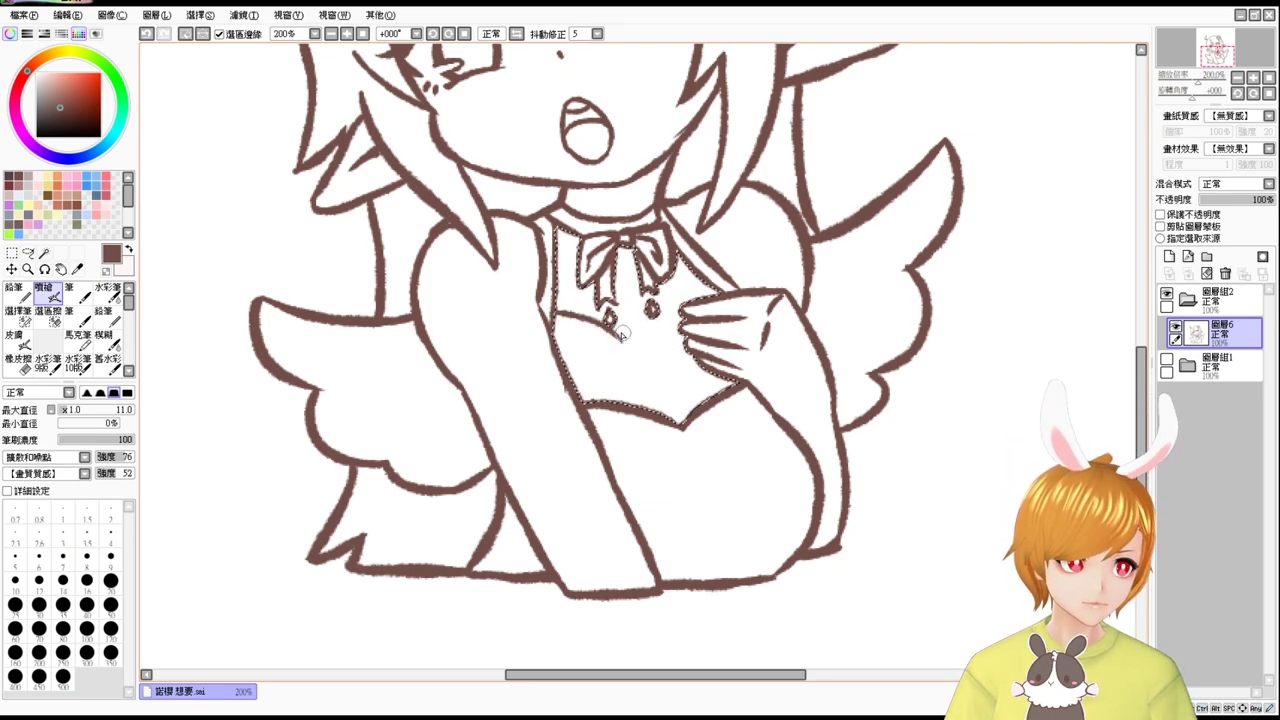
{"action": "key", "text": "ctrl+z"}
{"action": "mouse_move", "coordinate": [556, 314]}
{"action": "left_mouse_down"}
{"action": "mouse_move", "coordinate": [620, 331]}
{"action": "mouse_move", "coordinate": [617, 343]}
{"action": "mouse_move", "coordinate": [662, 330]}
{"action": "mouse_move", "coordinate": [556, 314]}
{"action": "mouse_move", "coordinate": [612, 333]}
{"action": "left_mouse_up"}
{"action": "key", "text": "ctrl+z"}
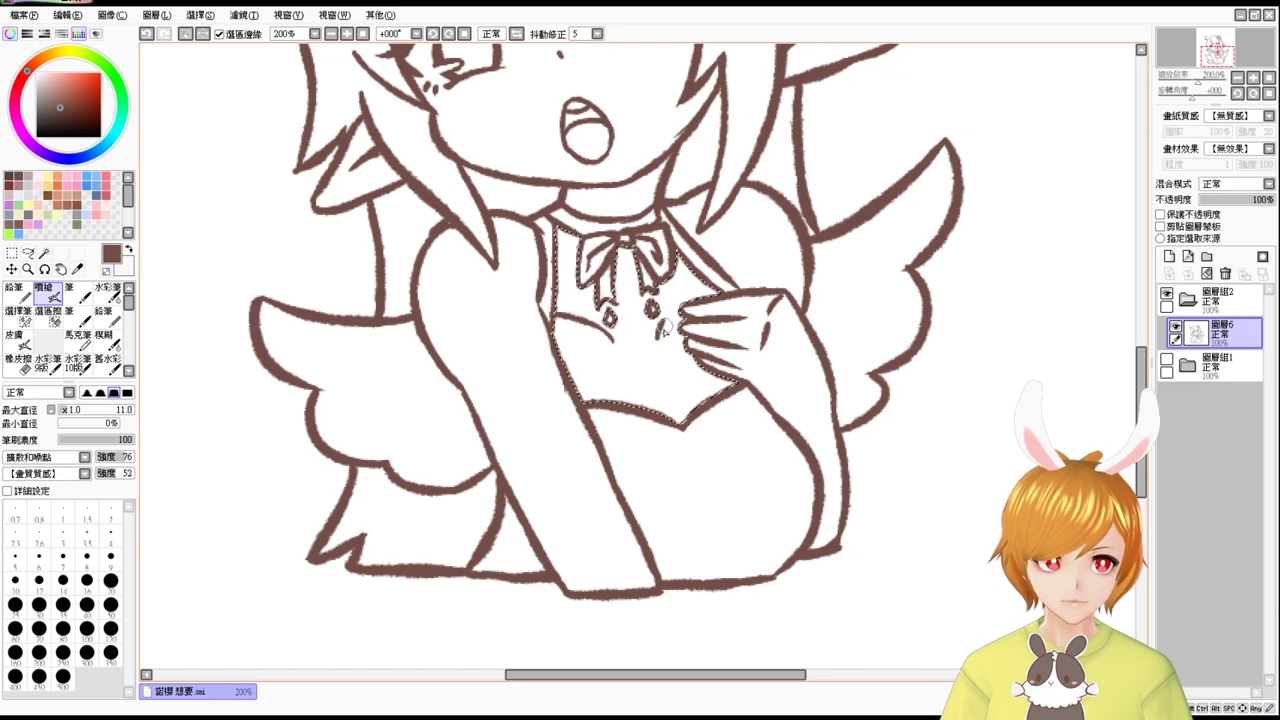
{"action": "key", "text": "ctrl+z"}
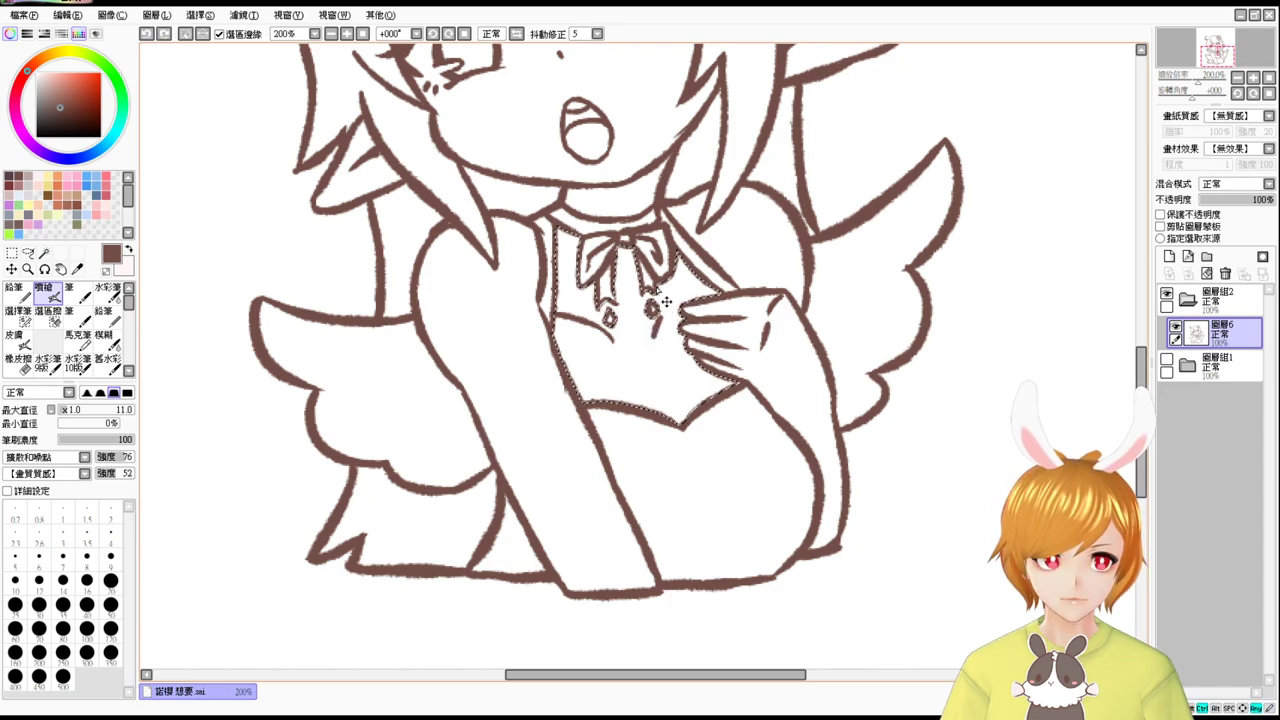
Ink short lines across the upper chest on both sides of the ribbon tails inside the selection, and clear the selection.
{"action": "left_click_drag", "start_coordinate": [577, 294], "coordinate": [604, 302]}
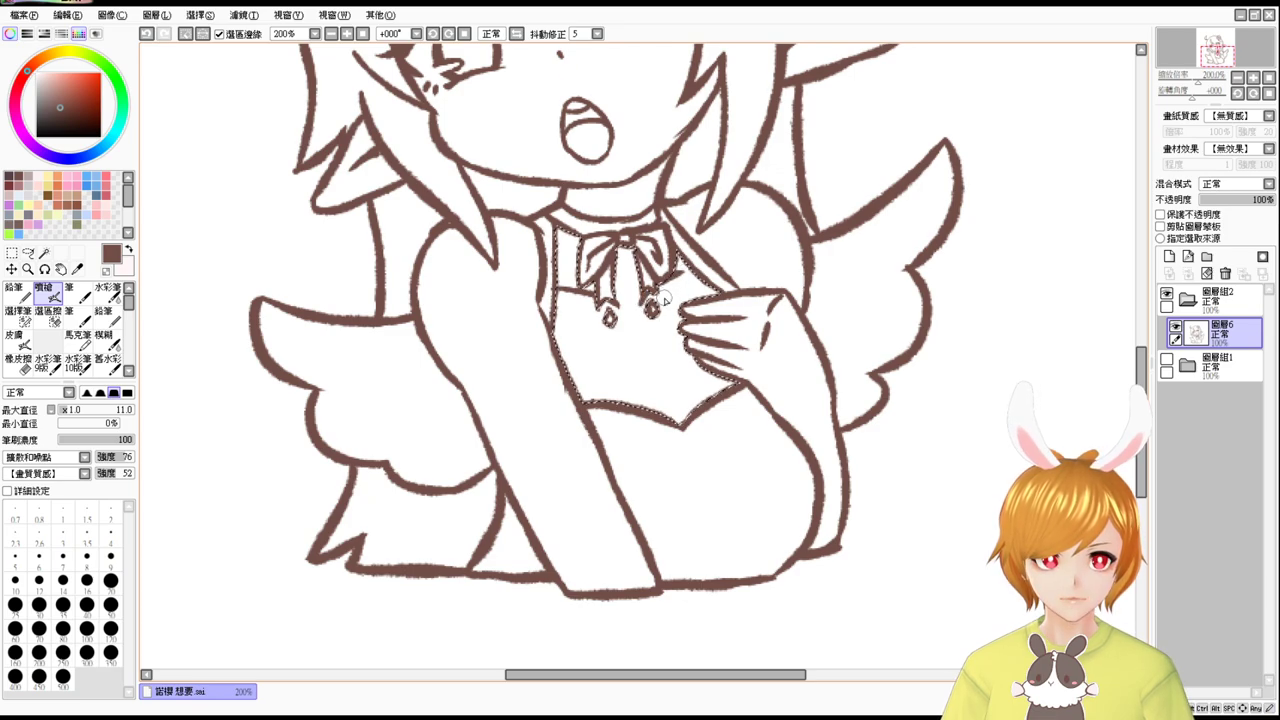
{"action": "key", "text": "ctrl+z"}
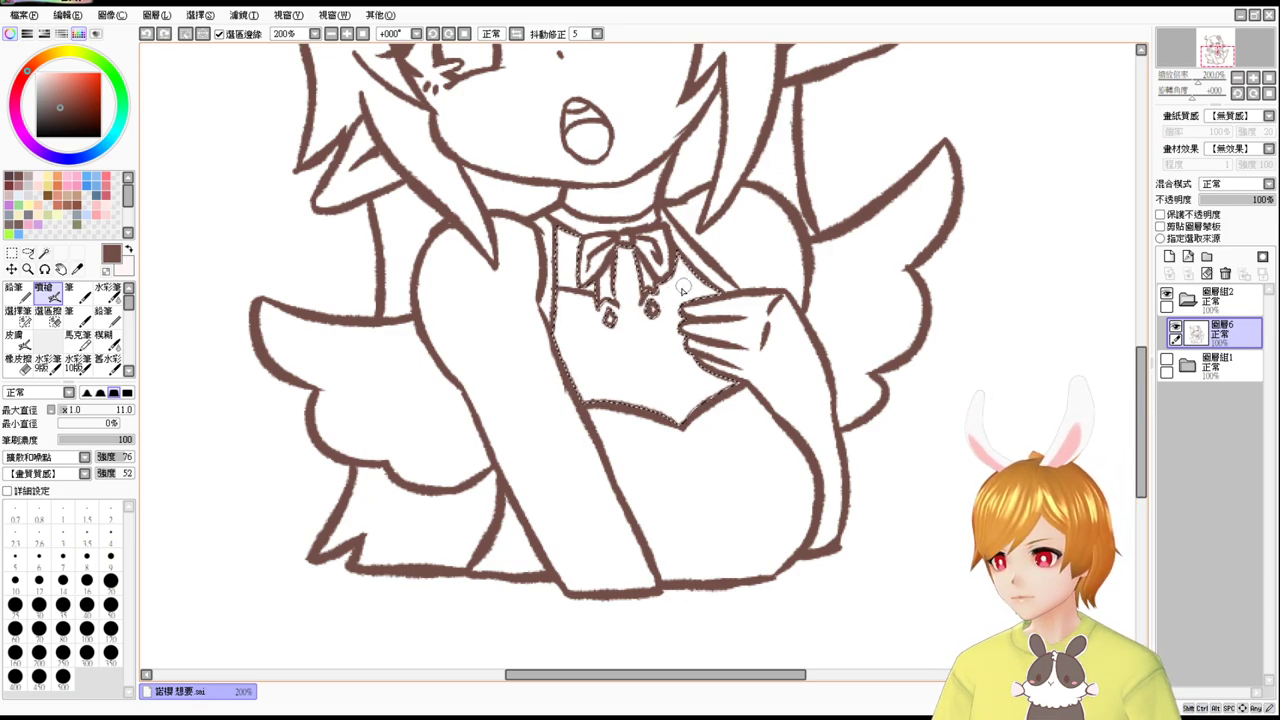
{"action": "left_click_drag", "start_coordinate": [687, 289], "coordinate": [661, 294]}
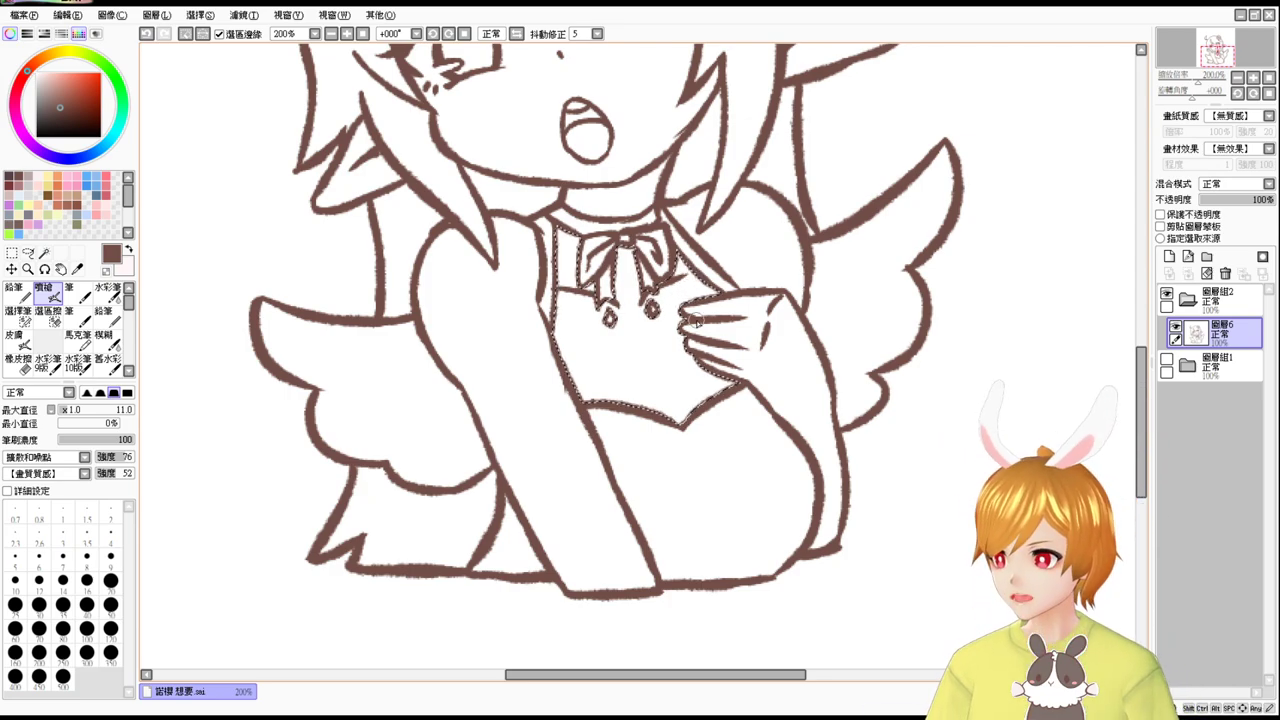
{"action": "key", "text": "ctrl+d"}
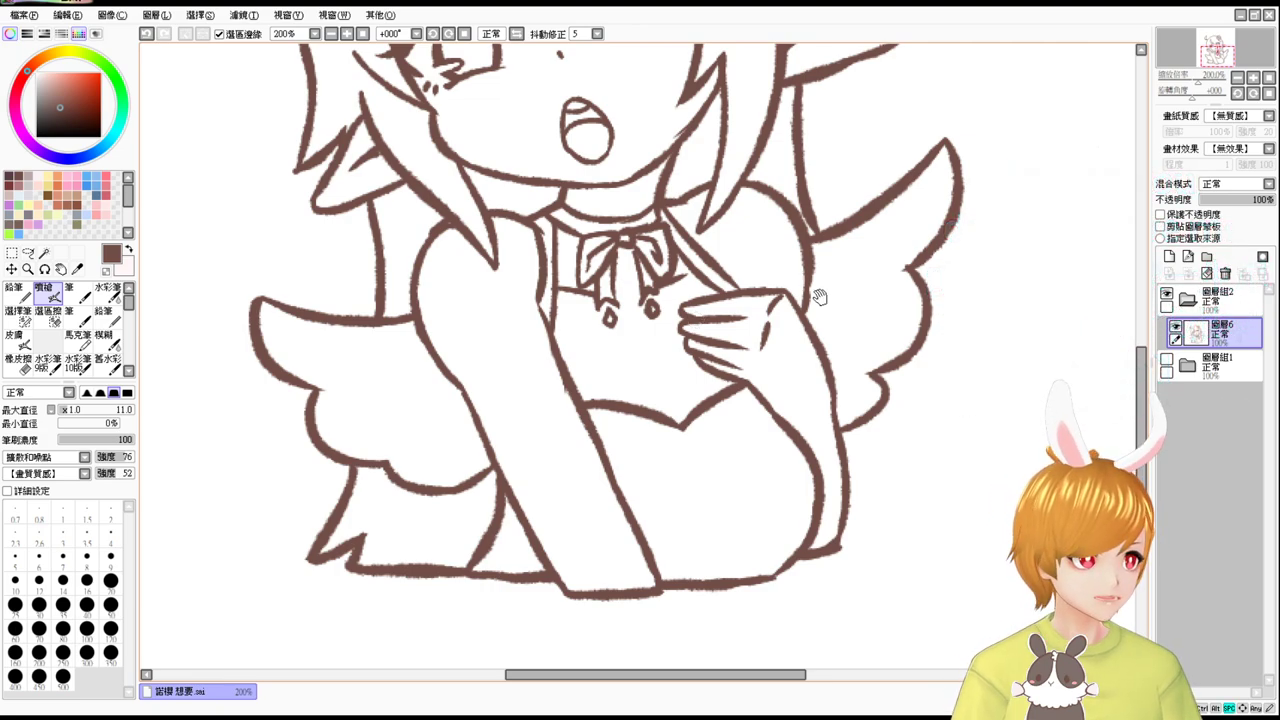
Examine the new chest lines around the ribbon and hand up close, and check the whole figure at 100% zoom.
{"action": "left_click_drag", "start_coordinate": [820, 294], "coordinate": [812, 357]}
{"action": "scroll", "coordinate": [812, 357], "scroll_direction": "up", "scroll_amount": 1}
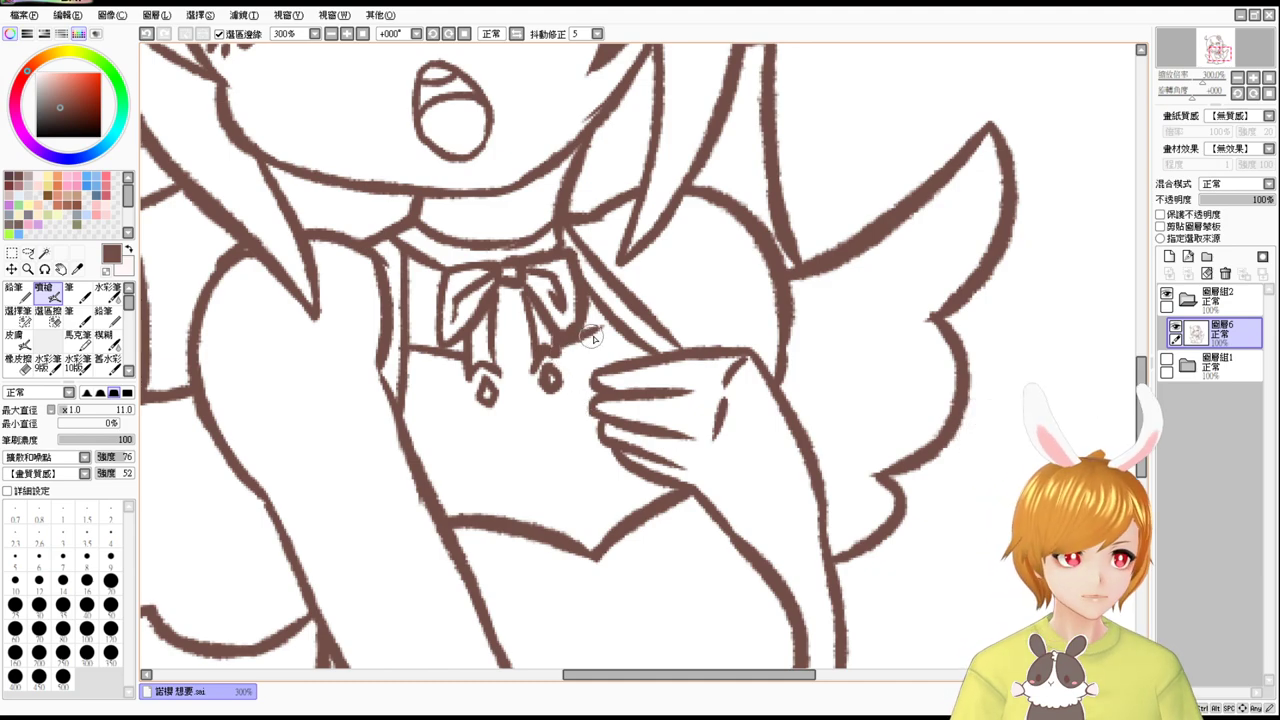
{"action": "left_click_drag", "start_coordinate": [555, 335], "coordinate": [572, 398]}
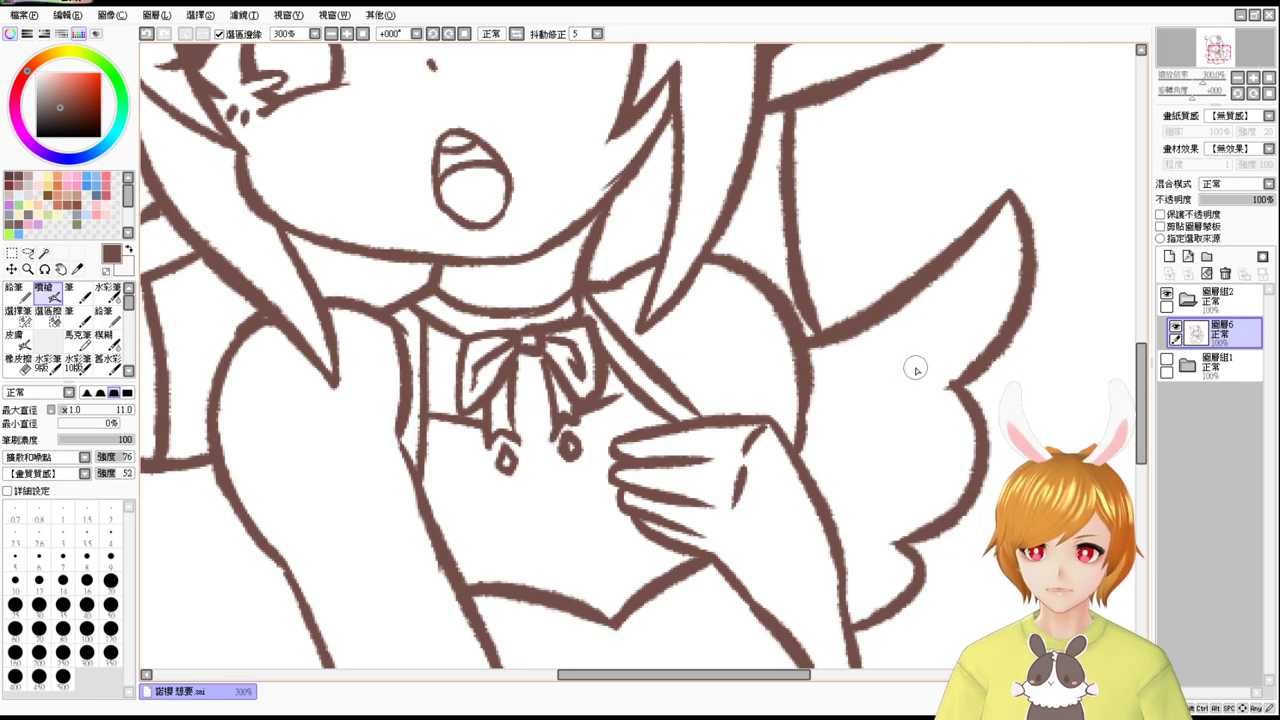
{"action": "scroll", "coordinate": [897, 366], "scroll_direction": "down", "scroll_amount": 2}
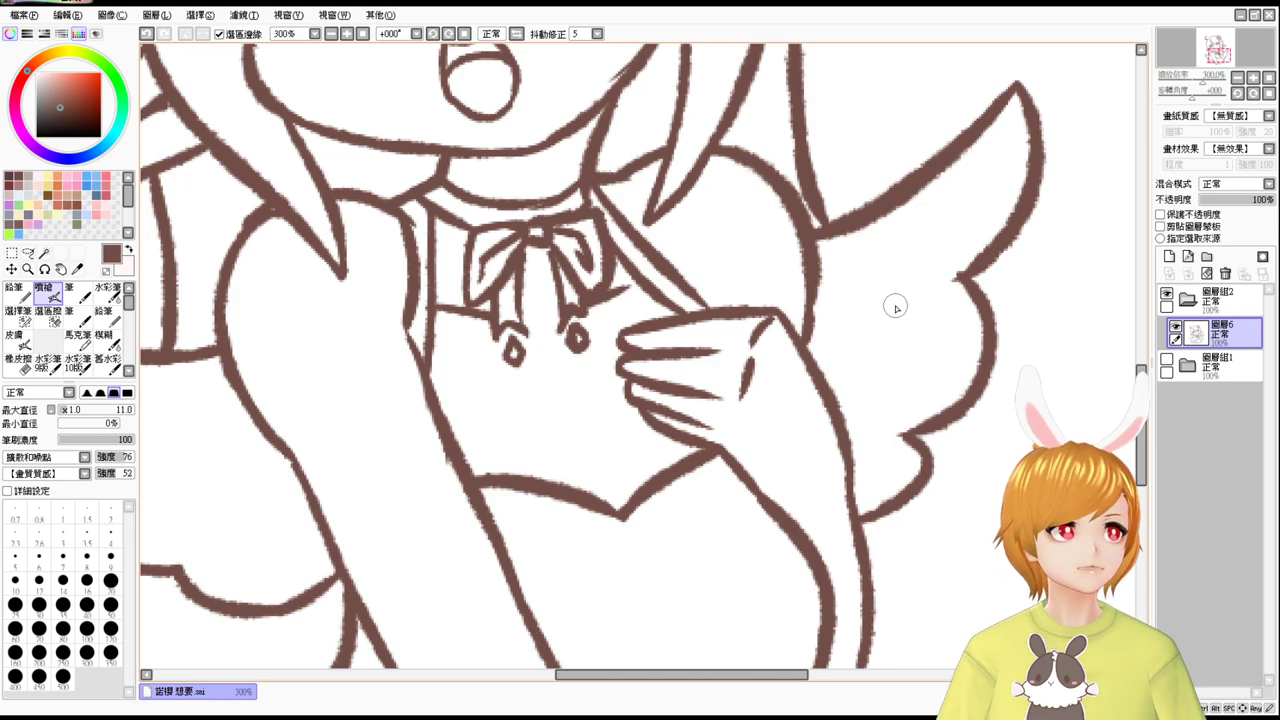
{"action": "scroll", "coordinate": [877, 400], "scroll_direction": "up", "scroll_amount": 2}
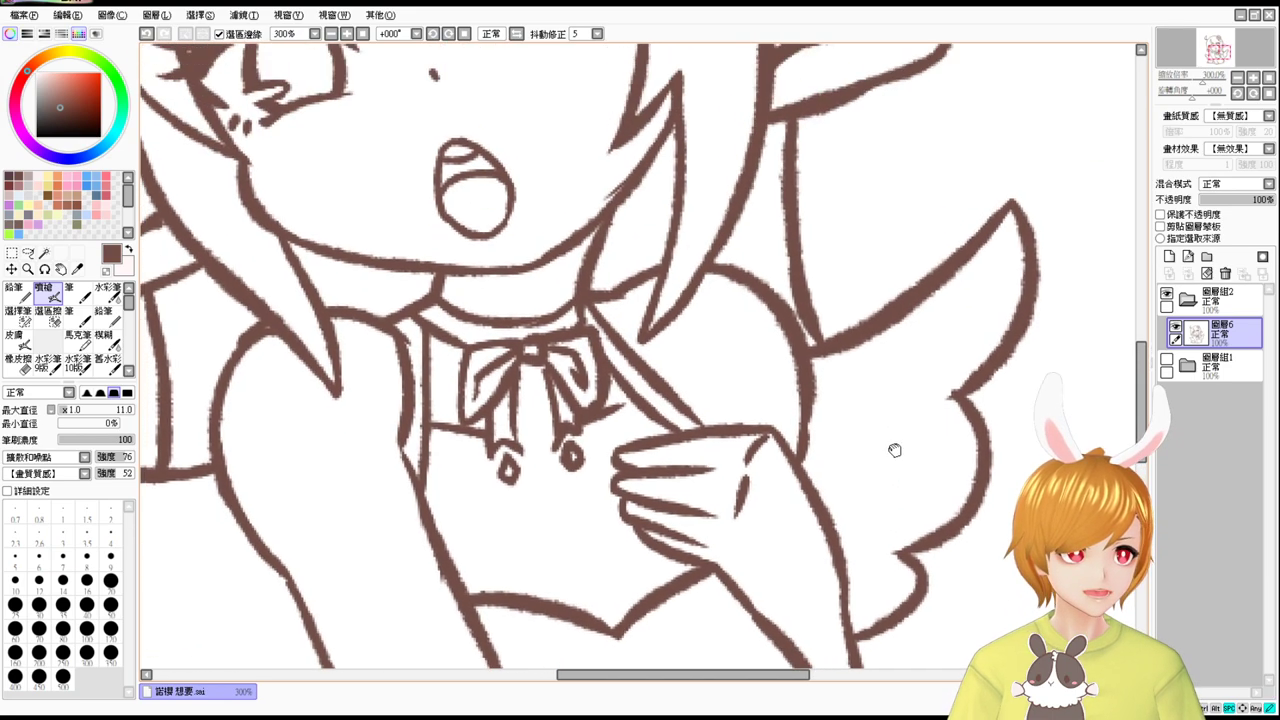
{"action": "scroll", "coordinate": [894, 450], "scroll_direction": "up", "scroll_amount": 3}
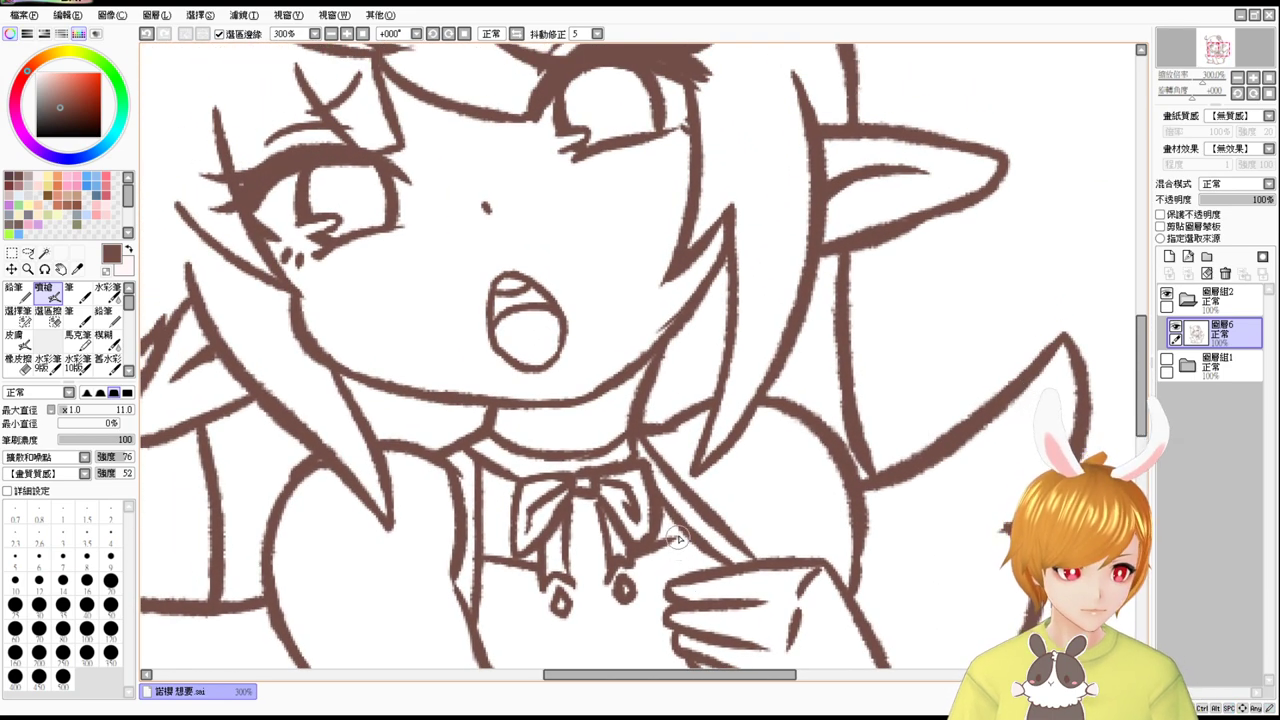
{"action": "left_click", "coordinate": [363, 33]}
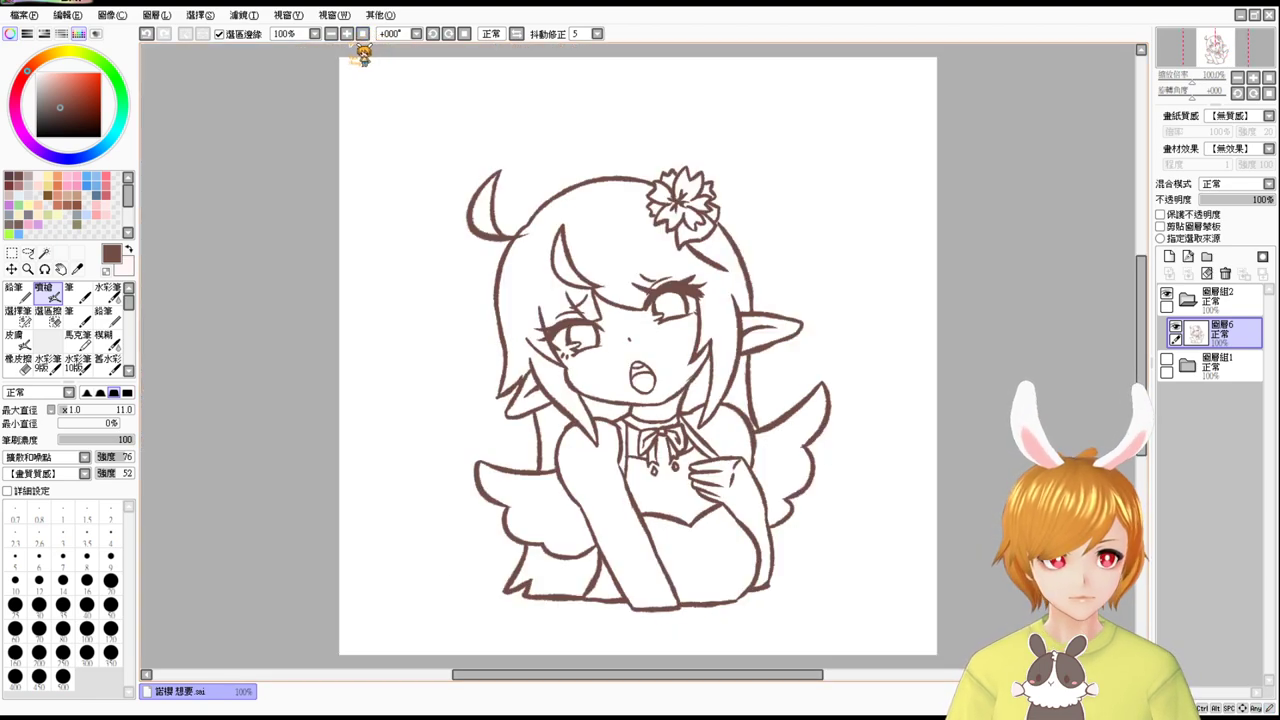
{"action": "left_click", "coordinate": [347, 33]}
{"action": "left_click", "coordinate": [347, 33]}
{"action": "scroll", "coordinate": [688, 314], "scroll_direction": "down", "scroll_amount": 3}
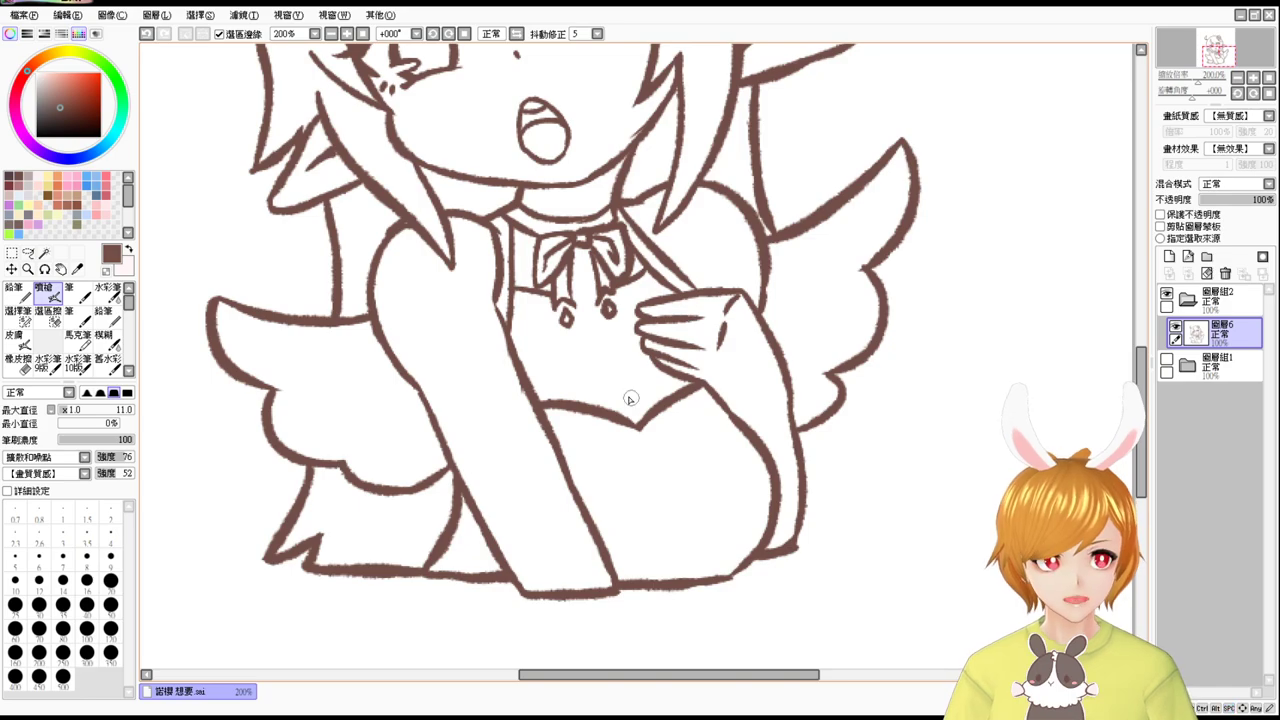
Compare the bodice with sketch group 圖層組1 and try a short cleavage line at the bodice's central notch.
{"action": "left_click", "coordinate": [1166, 292]}
{"action": "left_click", "coordinate": [1166, 359]}
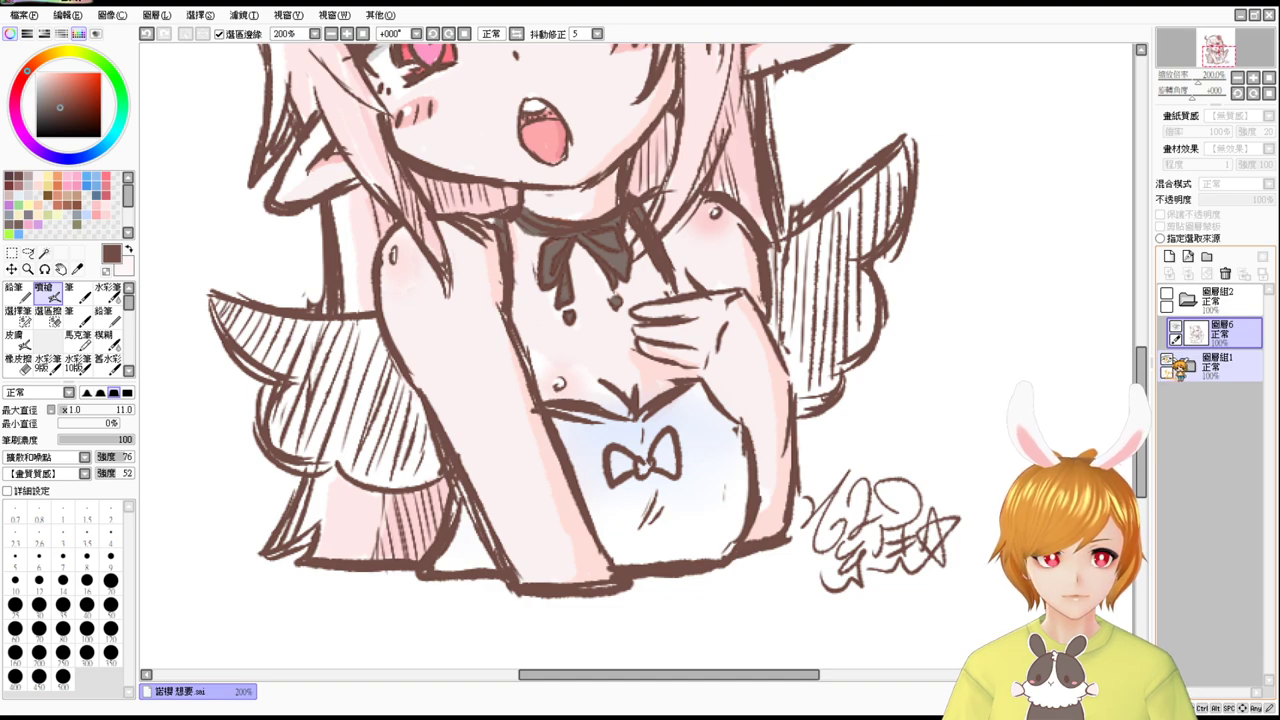
{"action": "left_click", "coordinate": [1166, 360]}
{"action": "left_click", "coordinate": [1166, 292]}
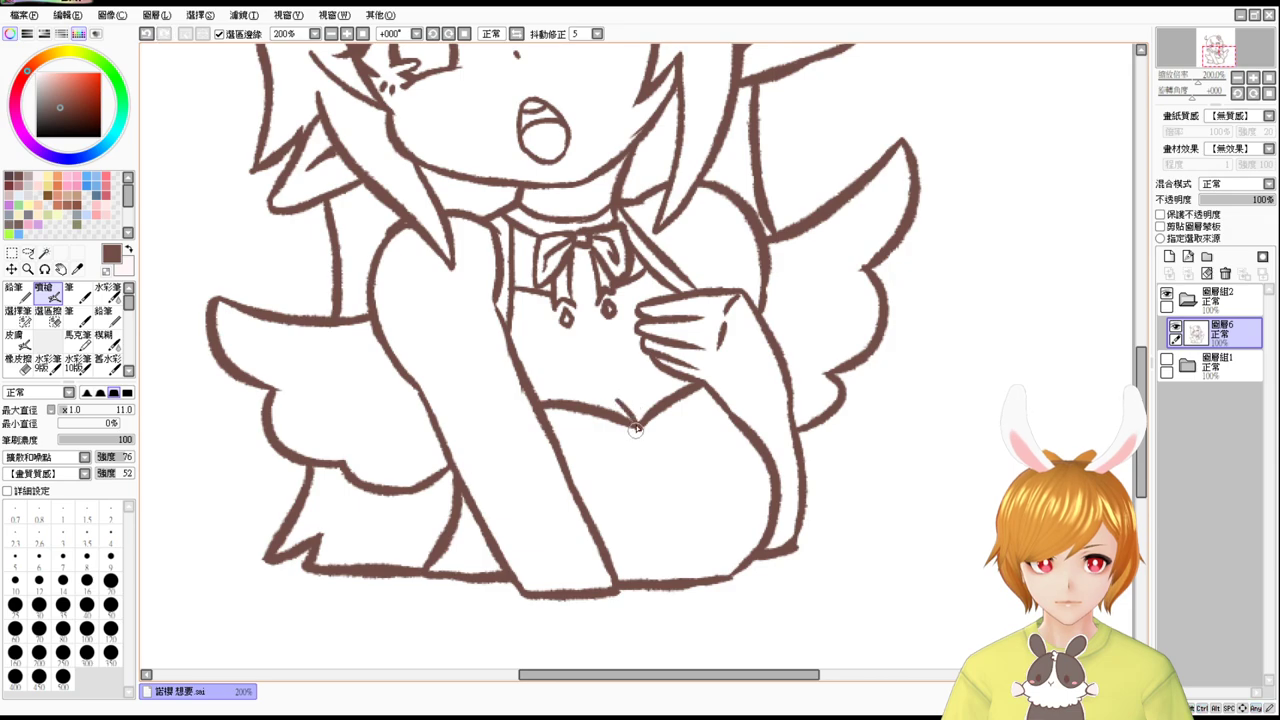
{"action": "left_click_drag", "start_coordinate": [620, 402], "coordinate": [640, 424]}
{"action": "key", "text": "ctrl+z"}
{"action": "key", "text": "ctrl+z"}
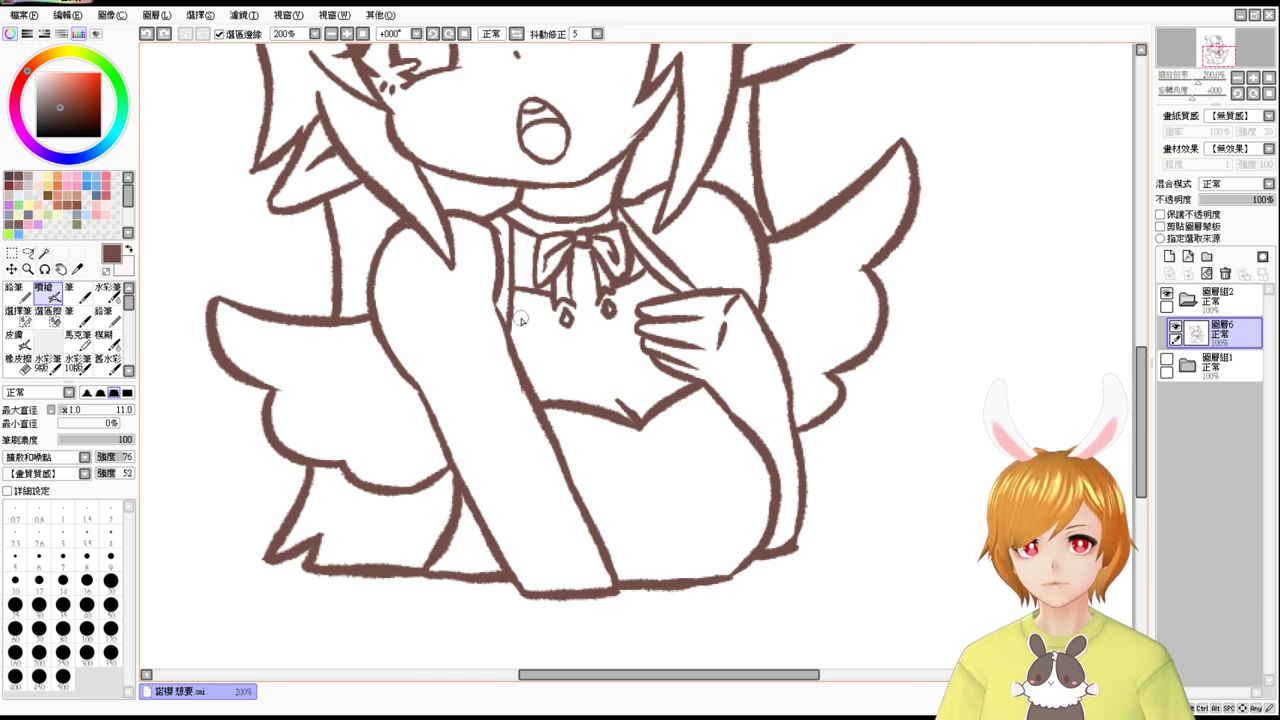
Compare the whole line art with the colored sketch by alternating the visibility of 圖層組2 and 圖層組1, ending on the line art.
{"action": "left_click", "coordinate": [364, 35]}
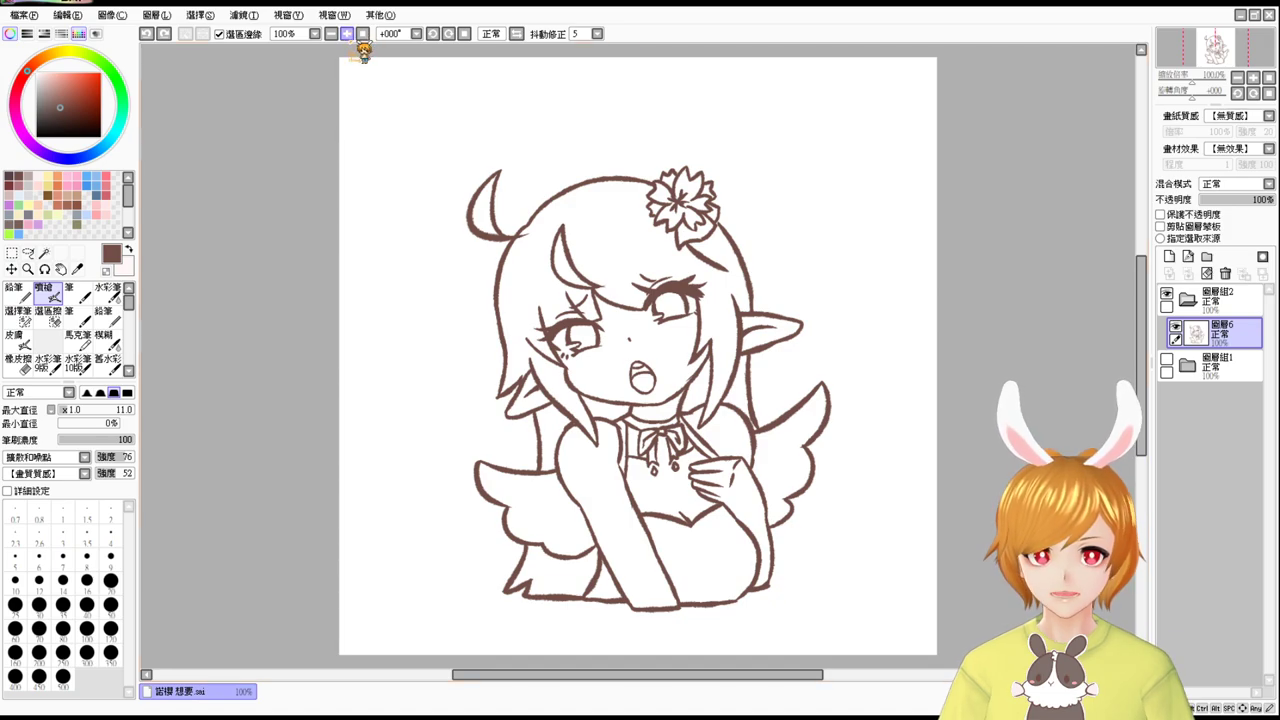
{"action": "left_click", "coordinate": [1187, 301]}
{"action": "left_click", "coordinate": [1168, 293]}
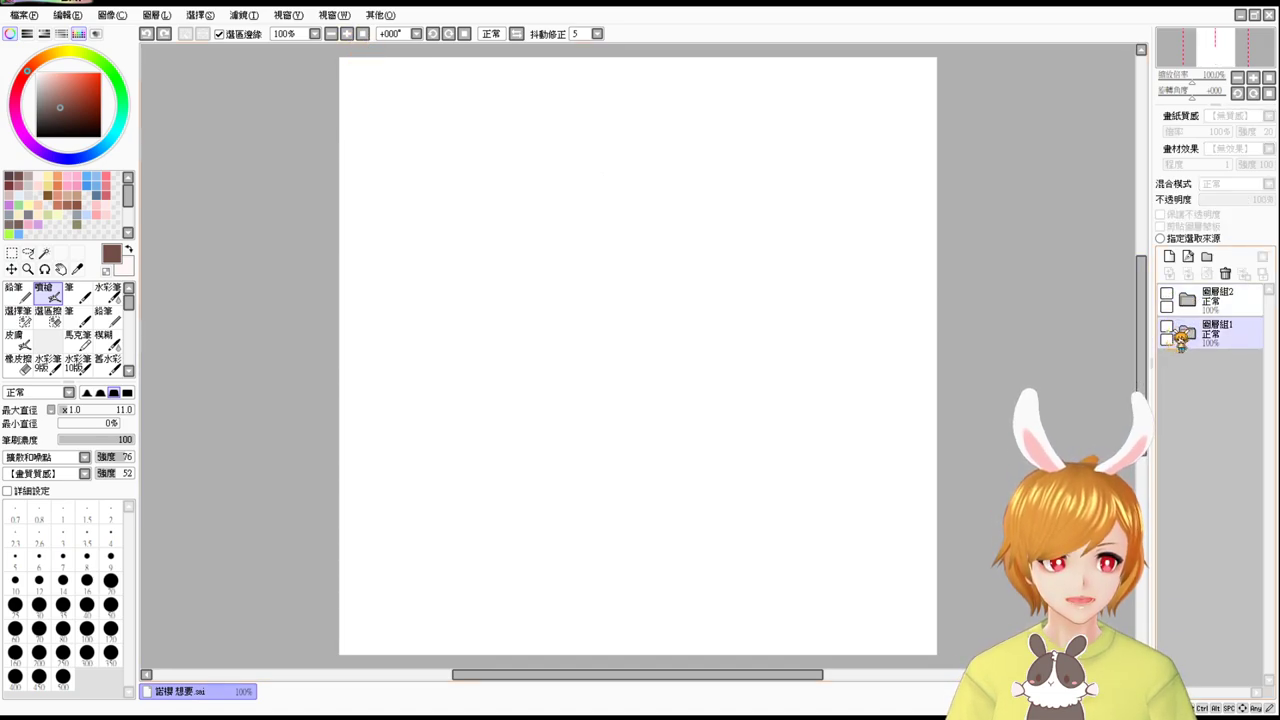
{"action": "left_click", "coordinate": [1168, 326]}
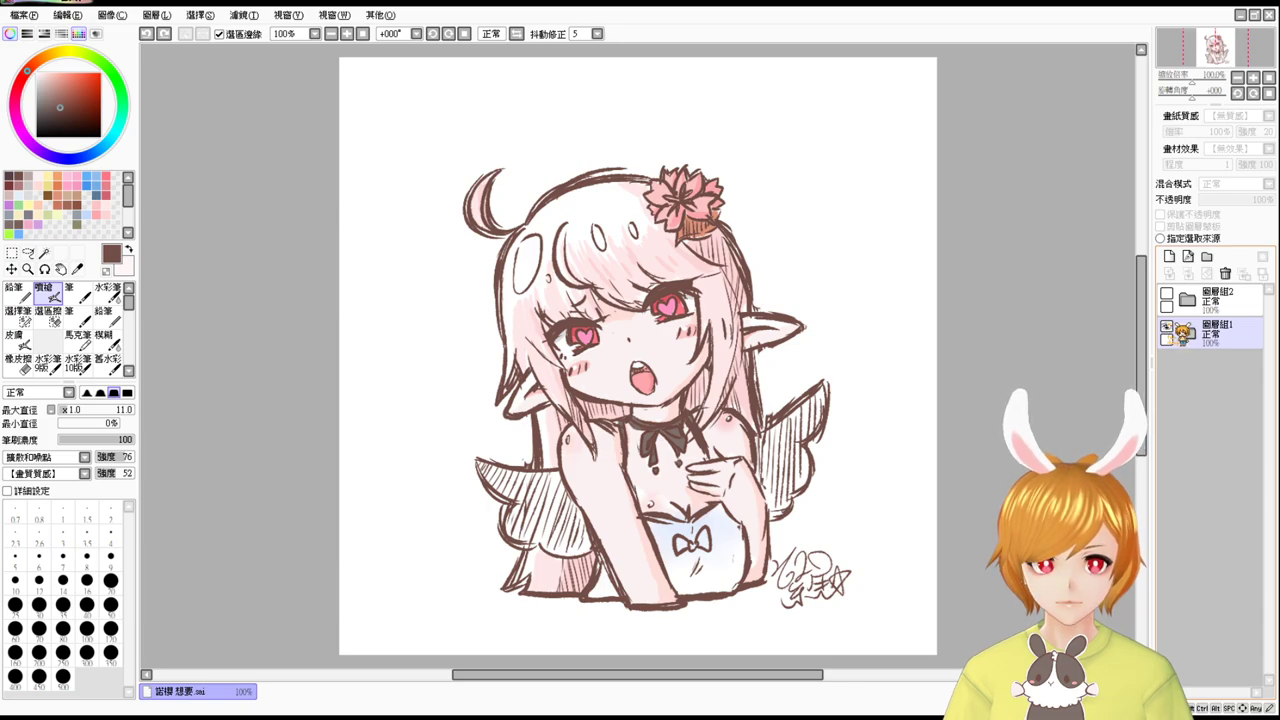
{"action": "left_click", "coordinate": [1166, 326]}
{"action": "left_click", "coordinate": [1166, 293]}
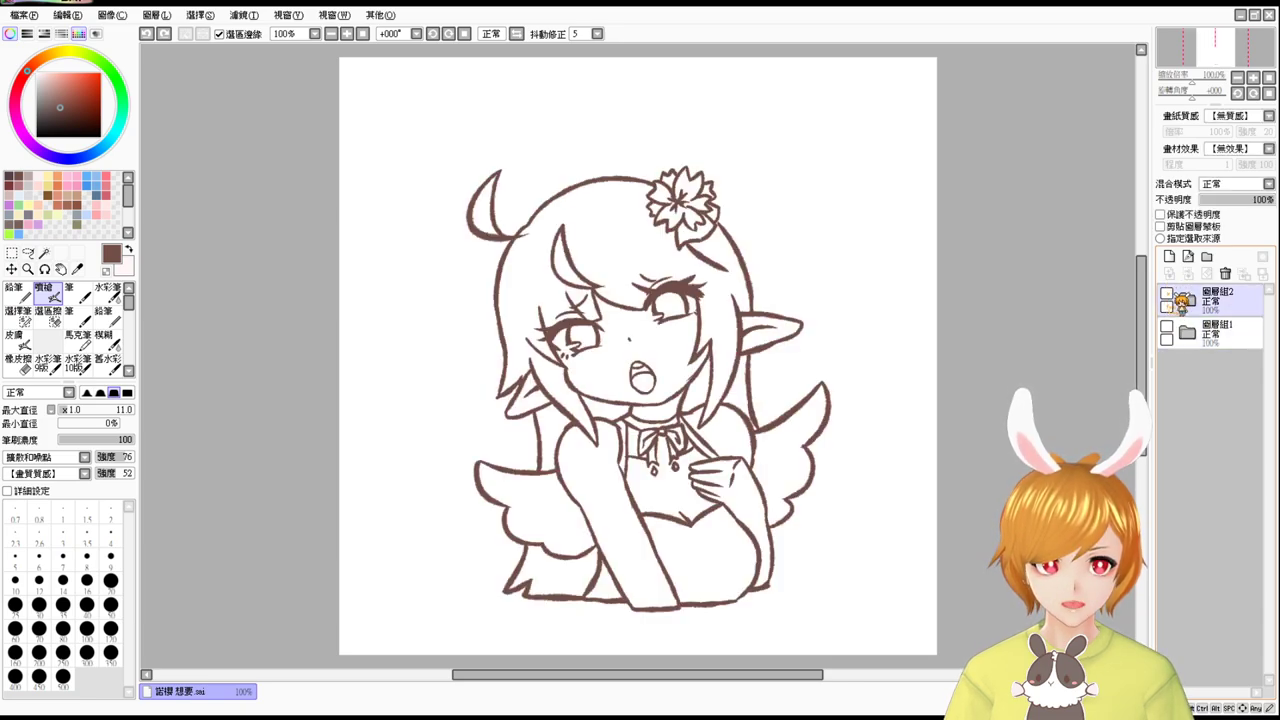
{"action": "key", "text": "ctrl+plus"}
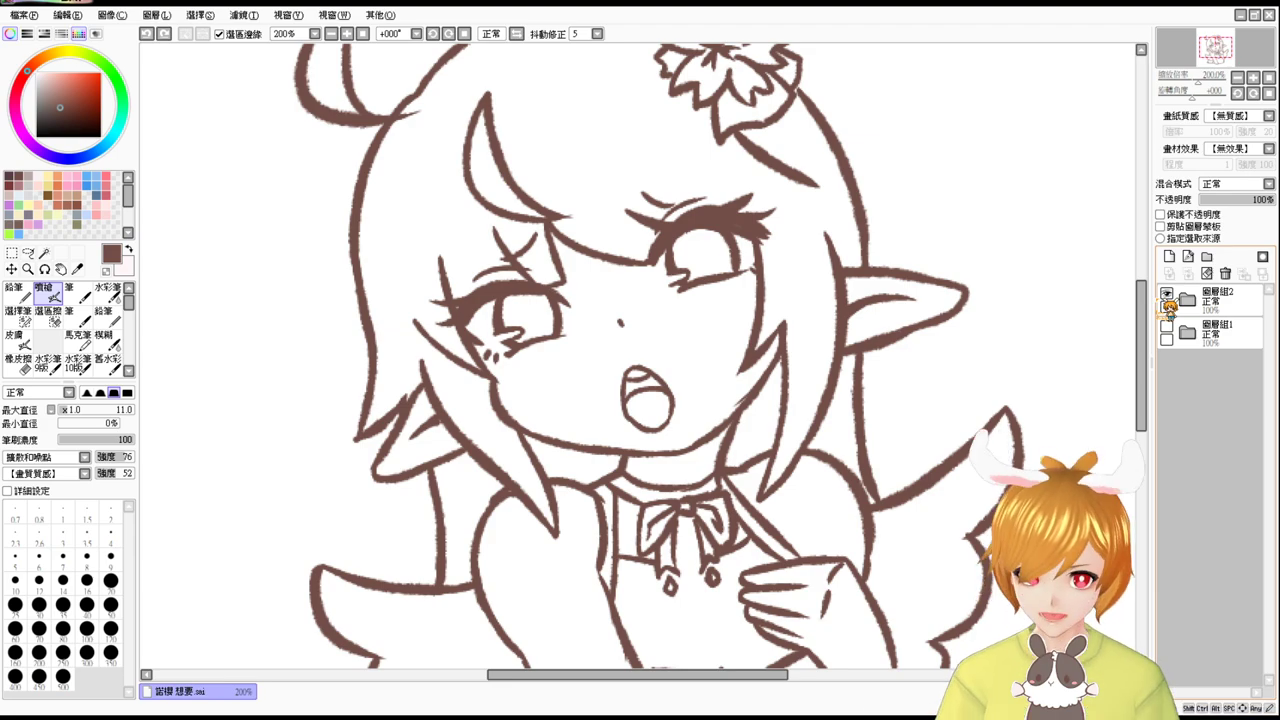
Undo the latest strokes on the upper chest and bodice back to the point where the bodice selection is active.
{"action": "key", "text": "ctrl+z"}
{"action": "key", "text": "ctrl+z"}
{"action": "key", "text": "ctrl+z"}
{"action": "key", "text": "ctrl+z"}
{"action": "key", "text": "ctrl+z"}
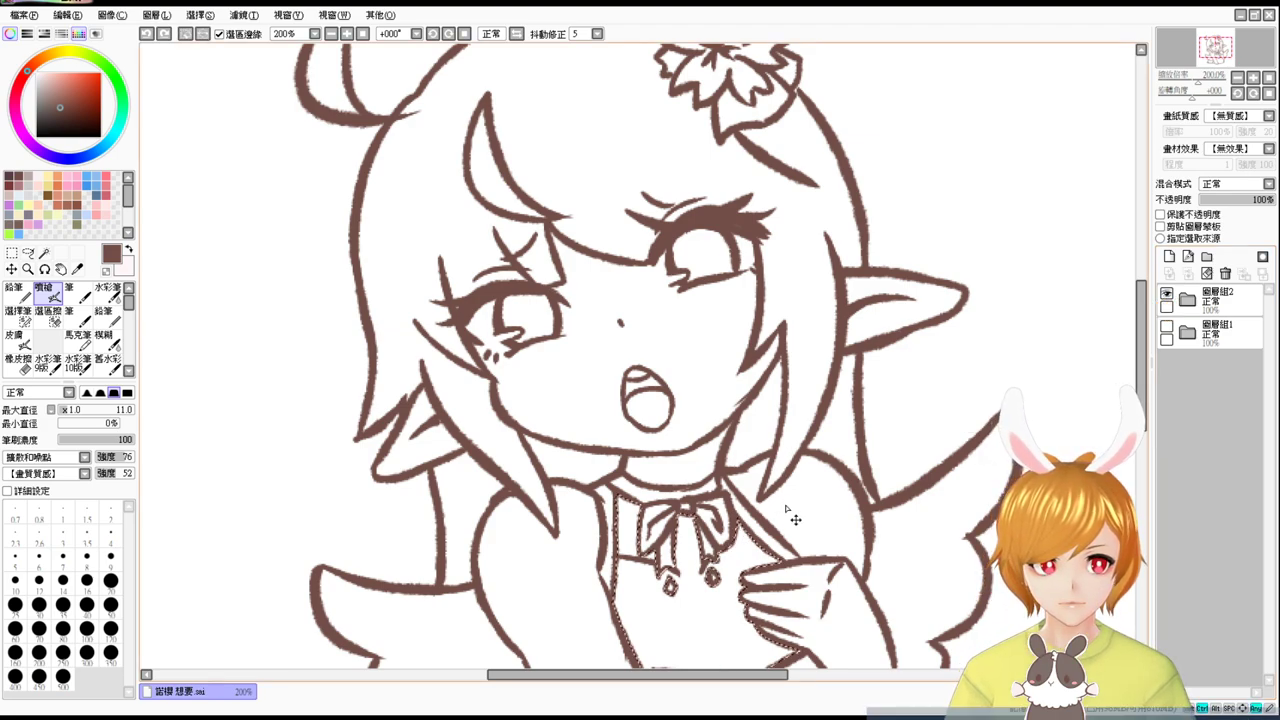
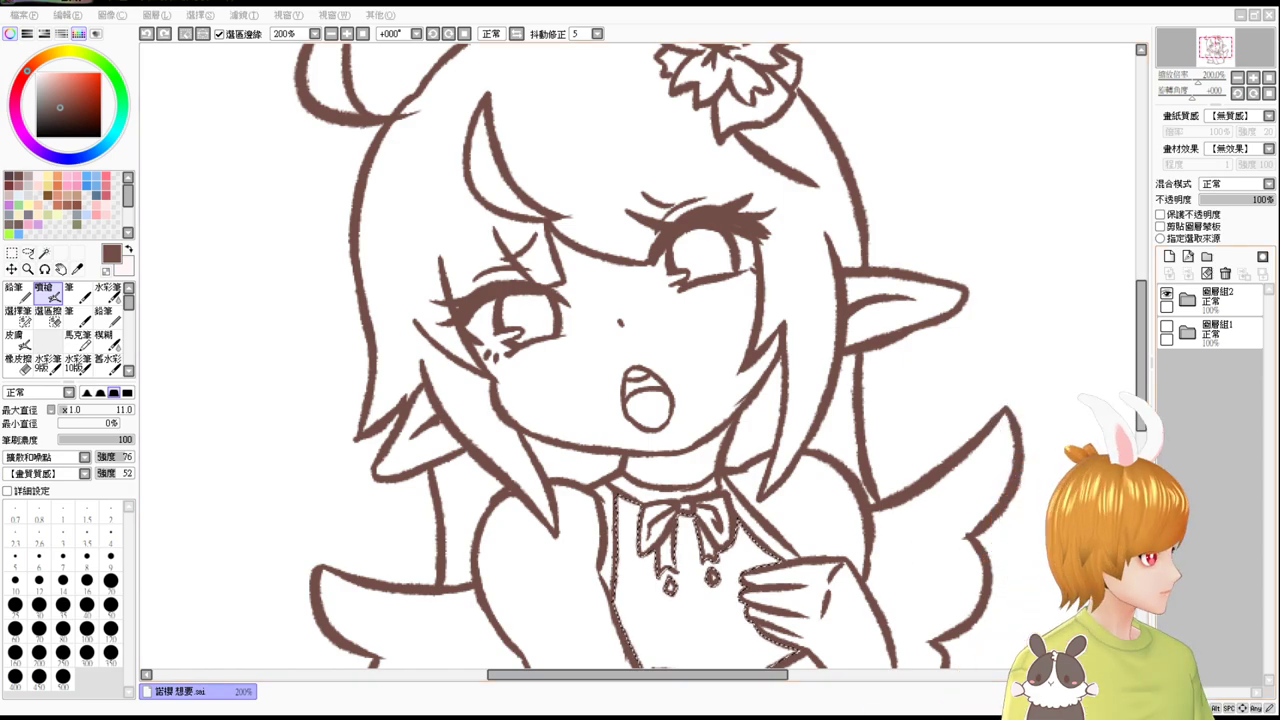
Ink short chest lines inside the bodice selection on both sides of the ribbon tails, redoing the first attempt.
{"action": "left_click", "coordinate": [1218, 533]}
{"action": "key", "text": "space"}
{"action": "left_click_drag", "start_coordinate": [848, 506], "coordinate": [806, 371]}
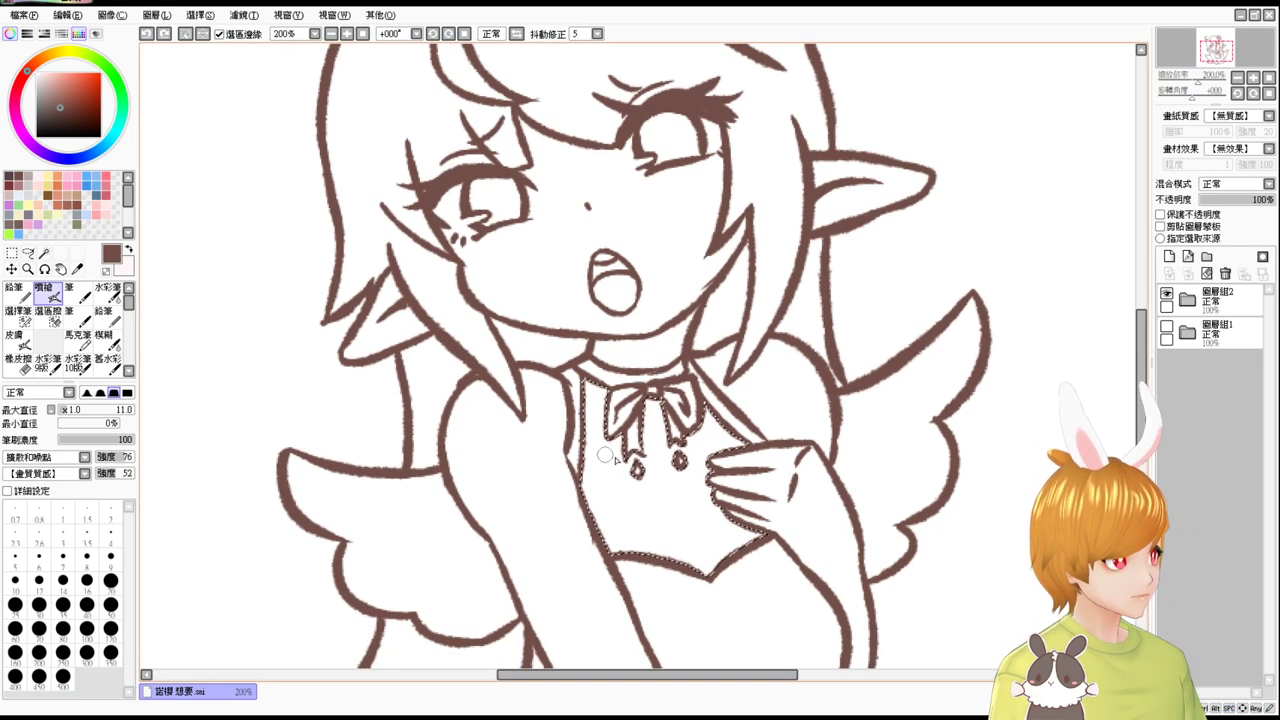
{"action": "left_click_drag", "start_coordinate": [584, 447], "coordinate": [650, 470]}
{"action": "key", "text": "ctrl+z"}
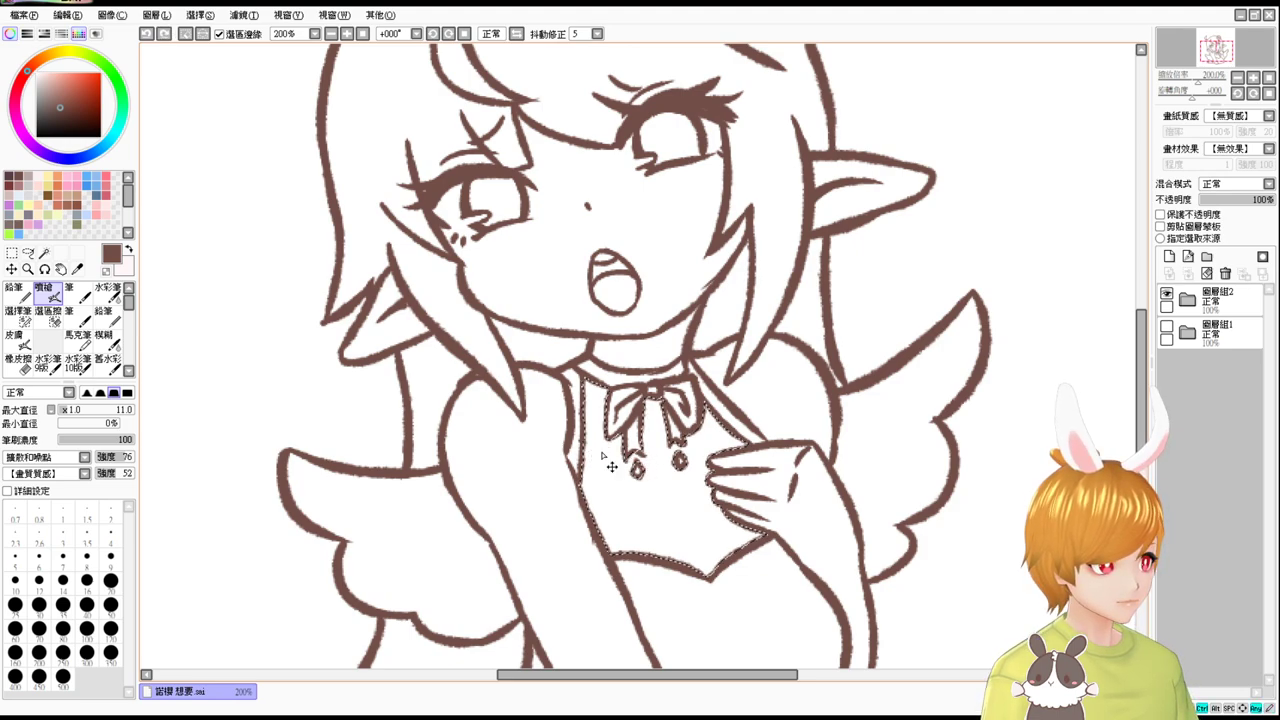
{"action": "left_click_drag", "start_coordinate": [584, 447], "coordinate": [640, 464]}
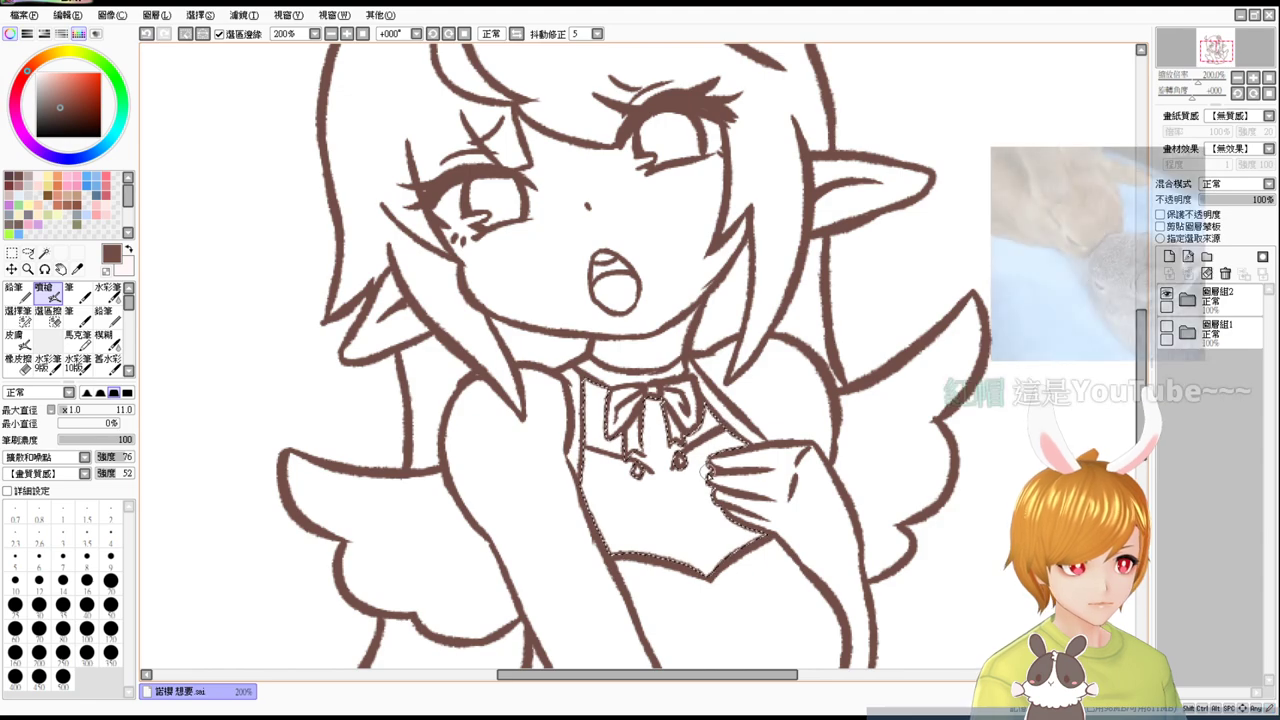
Ink a short cleavage line above the bodice's central notch and clear the selection.
{"action": "scroll", "coordinate": [700, 470], "scroll_direction": "down", "scroll_amount": 3}
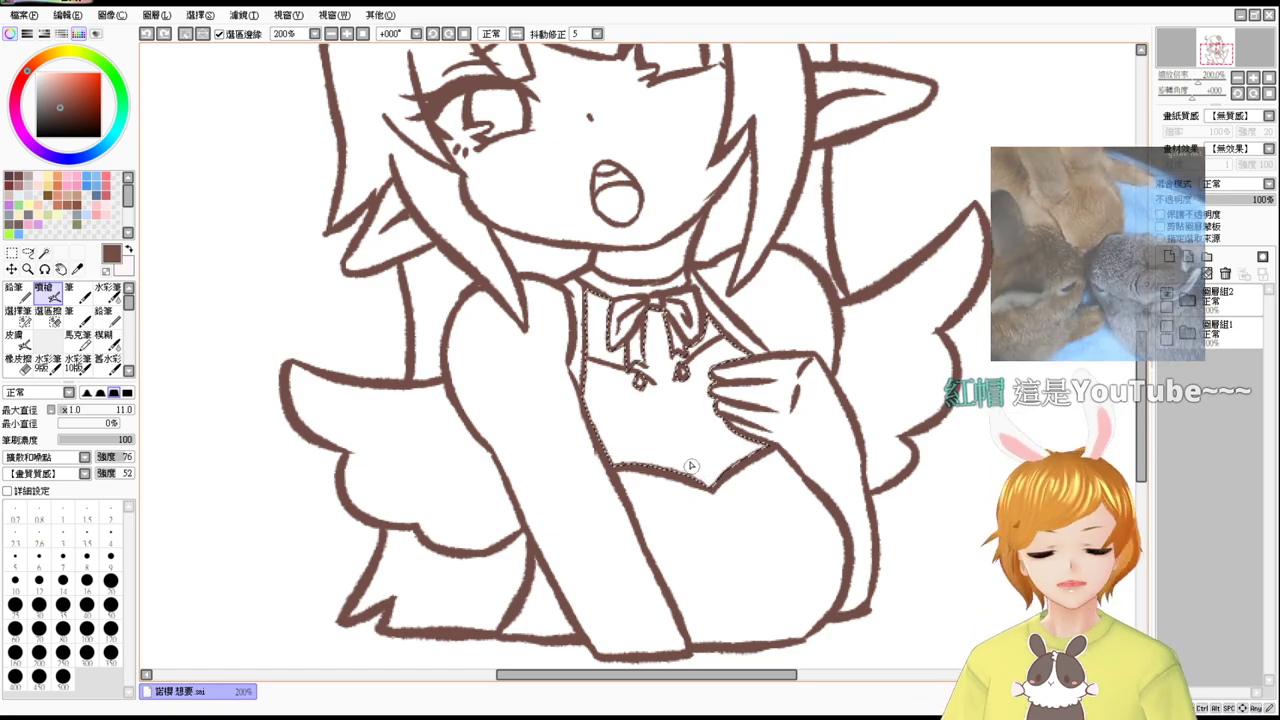
{"action": "left_click_drag", "start_coordinate": [686, 456], "coordinate": [710, 487]}
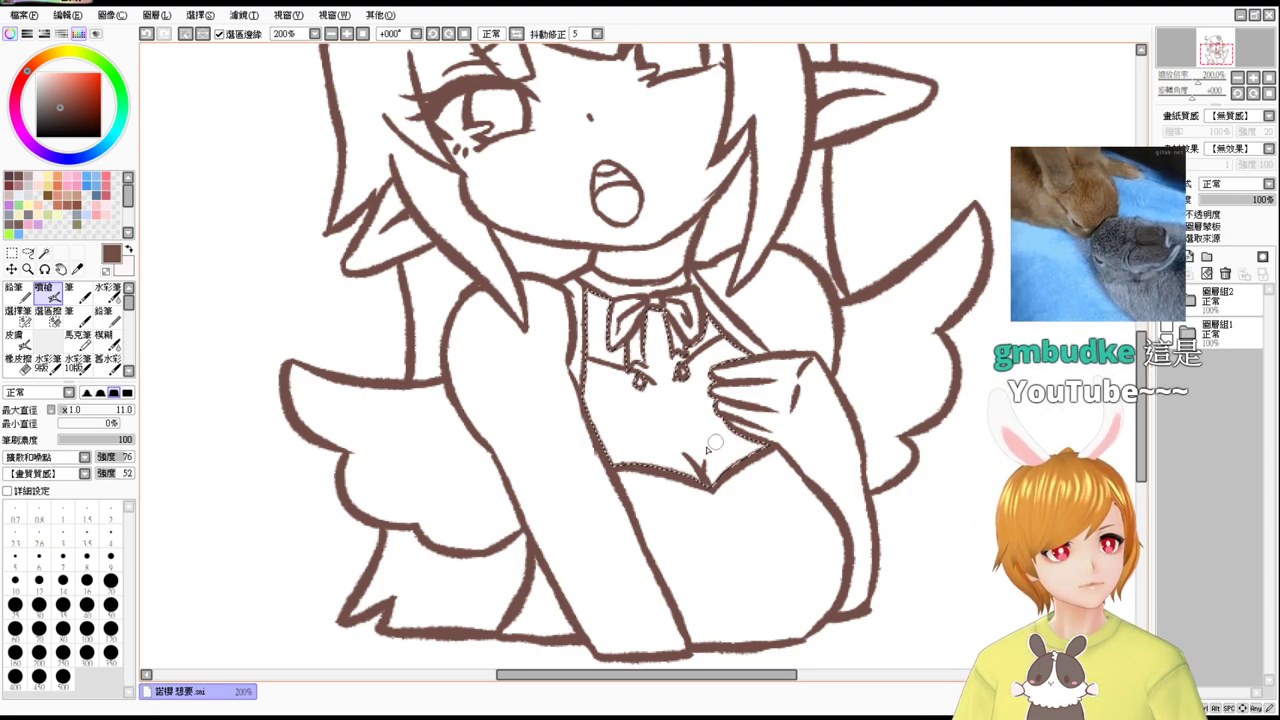
{"action": "key", "text": "ctrl+d"}
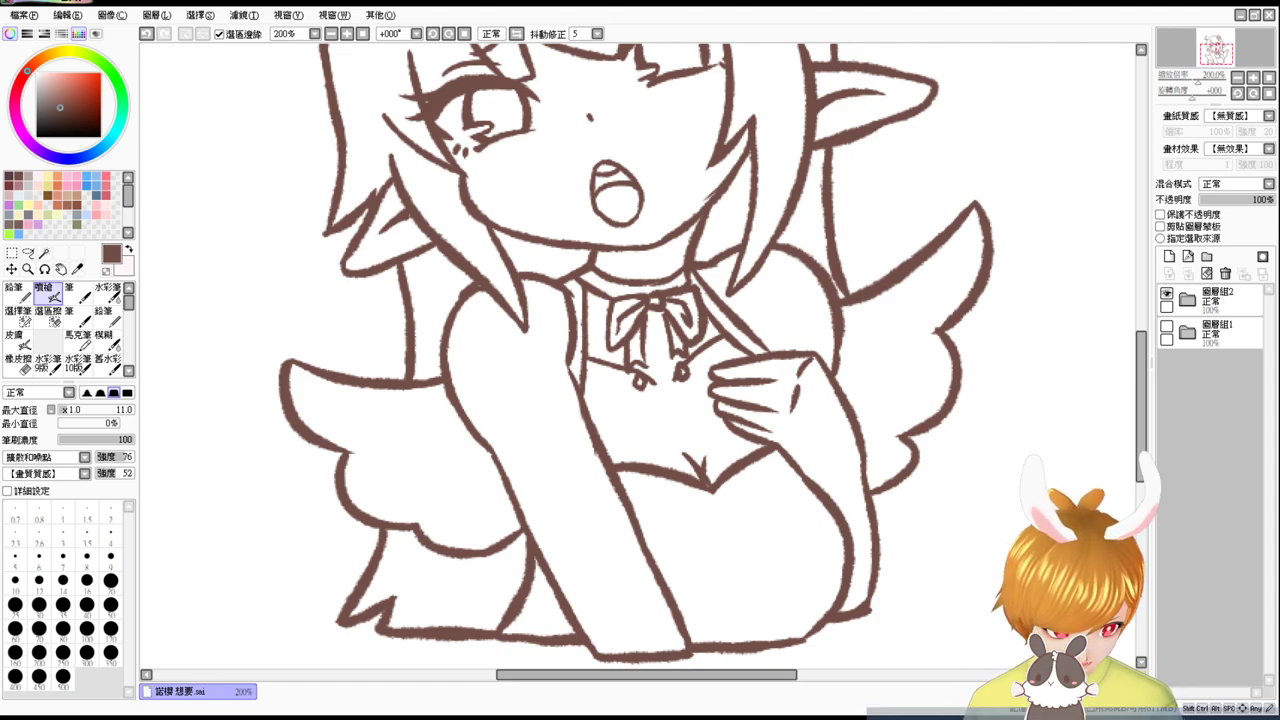
Ink a short line folding back from the tip of the hair strand below the flower.
{"action": "scroll", "coordinate": [1127, 385], "scroll_direction": "up", "scroll_amount": 2}
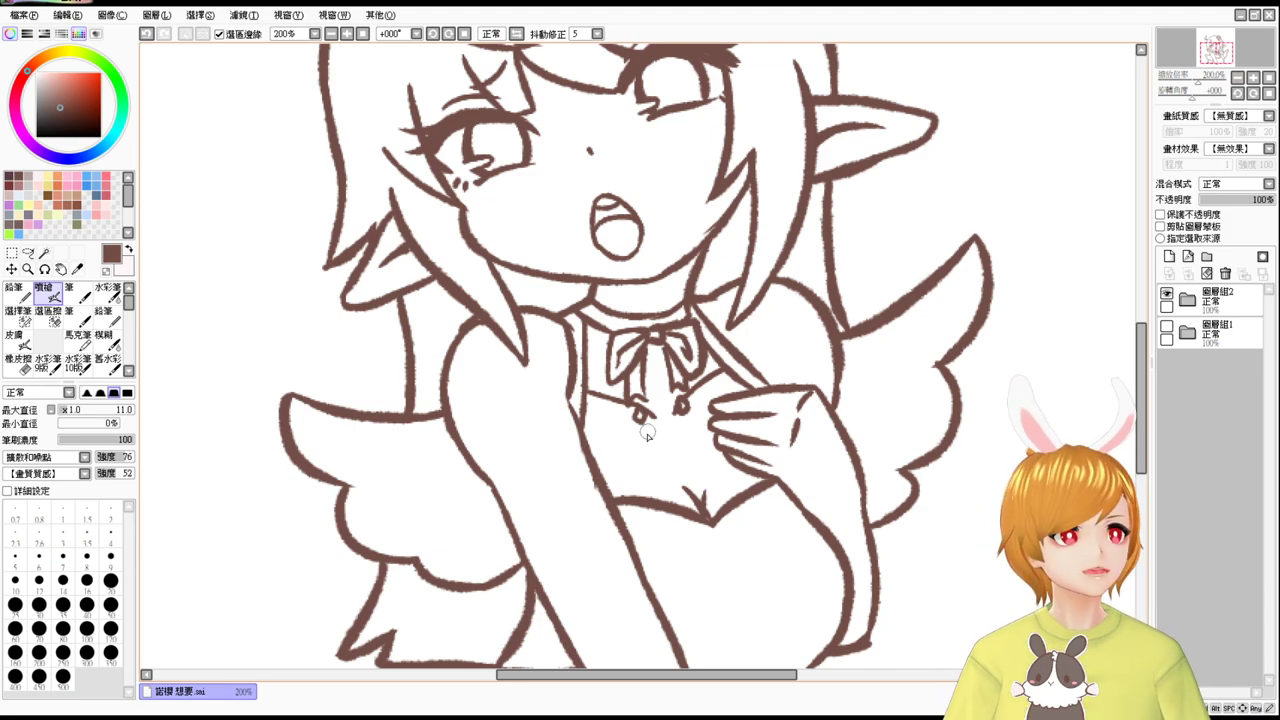
{"action": "mouse_move", "coordinate": [661, 88]}
{"action": "left_mouse_down"}
{"action": "mouse_move", "coordinate": [699, 291]}
{"action": "mouse_move", "coordinate": [679, 373]}
{"action": "mouse_move", "coordinate": [568, 410]}
{"action": "mouse_move", "coordinate": [615, 413]}
{"action": "left_mouse_up"}
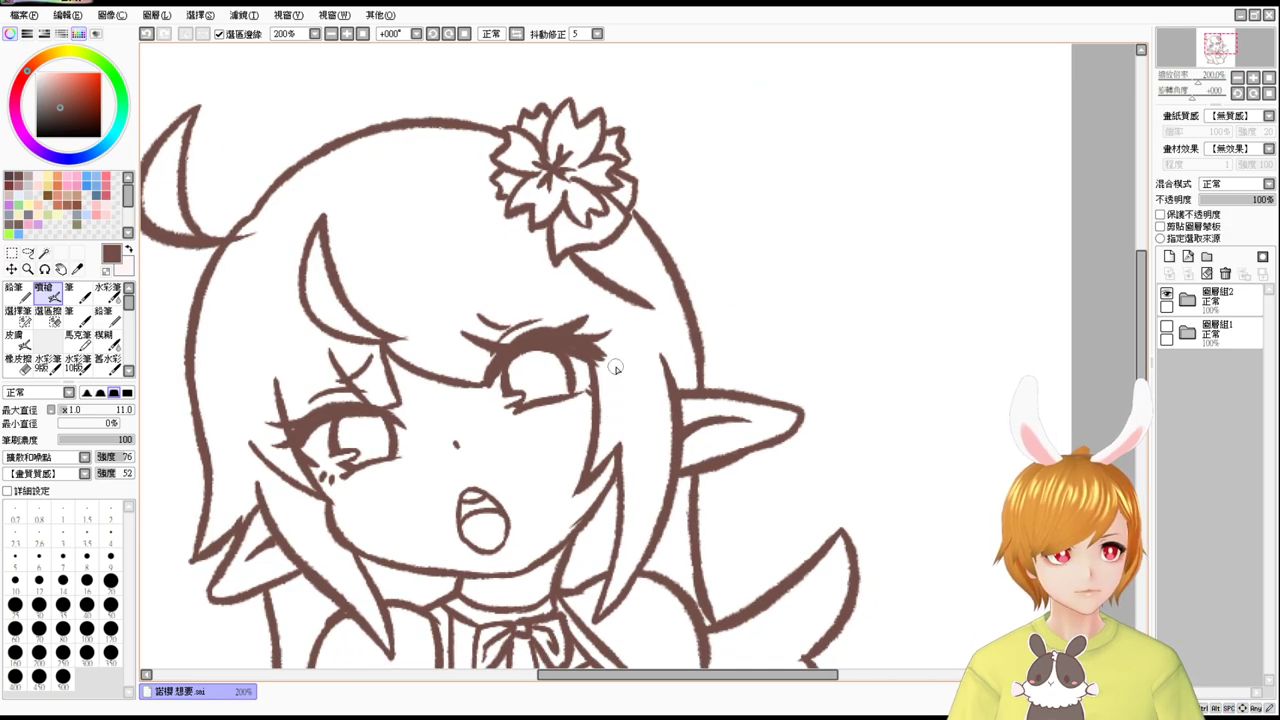
{"action": "mouse_move", "coordinate": [652, 306]}
{"action": "left_mouse_down"}
{"action": "mouse_move", "coordinate": [602, 325]}
{"action": "mouse_move", "coordinate": [628, 326]}
{"action": "mouse_move", "coordinate": [626, 343]}
{"action": "left_mouse_up"}
{"action": "key", "text": "ctrl+z"}
{"action": "key", "text": "ctrl+z"}
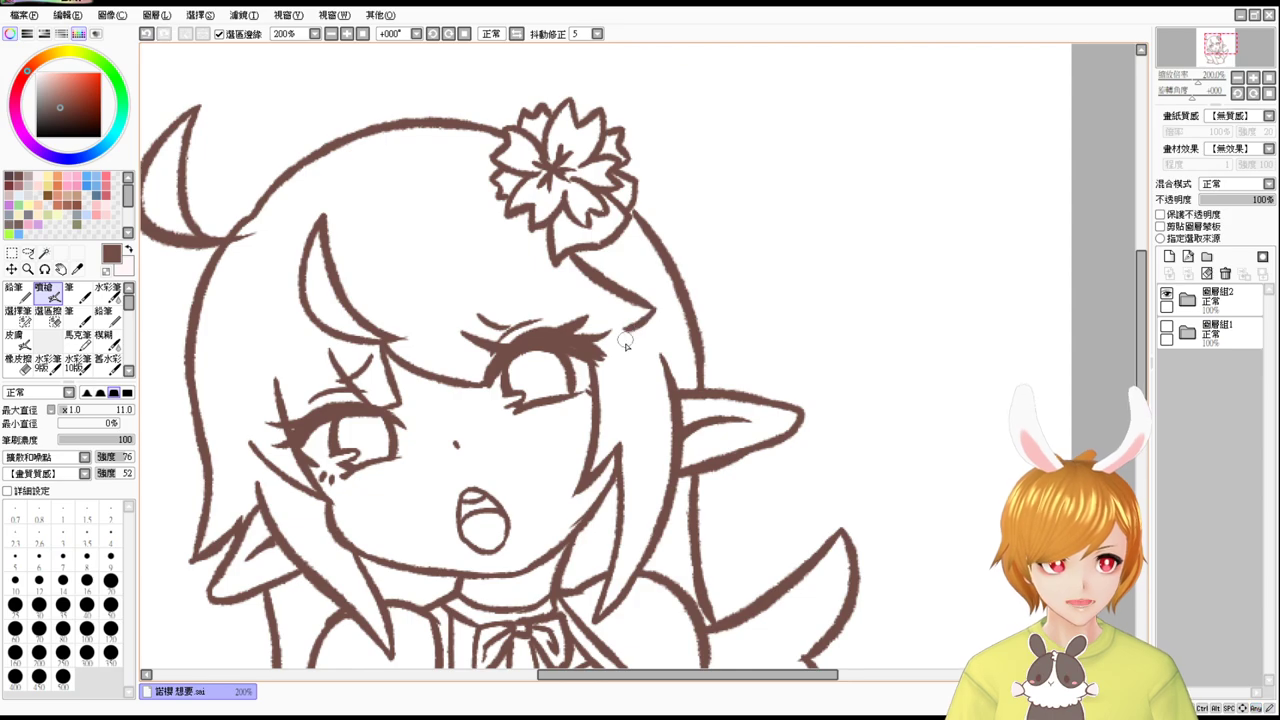
Expand layer group 圖層組2 and make its line-art layer 圖層6 active.
{"action": "mouse_move", "coordinate": [623, 397]}
{"action": "left_mouse_down"}
{"action": "mouse_move", "coordinate": [640, 298]}
{"action": "mouse_move", "coordinate": [645, 343]}
{"action": "left_mouse_up"}
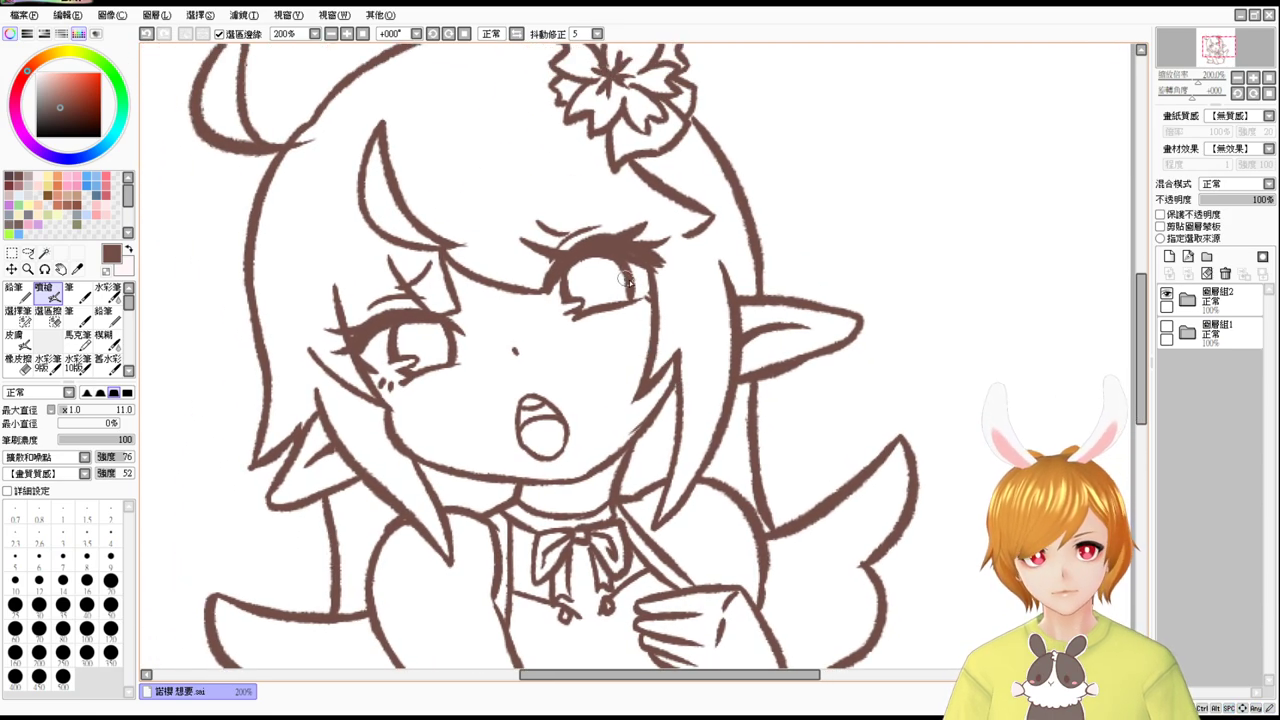
{"action": "mouse_move", "coordinate": [628, 321]}
{"action": "left_mouse_down"}
{"action": "mouse_move", "coordinate": [637, 306]}
{"action": "mouse_move", "coordinate": [674, 329]}
{"action": "mouse_move", "coordinate": [657, 320]}
{"action": "left_mouse_up"}
{"action": "key", "text": "e"}
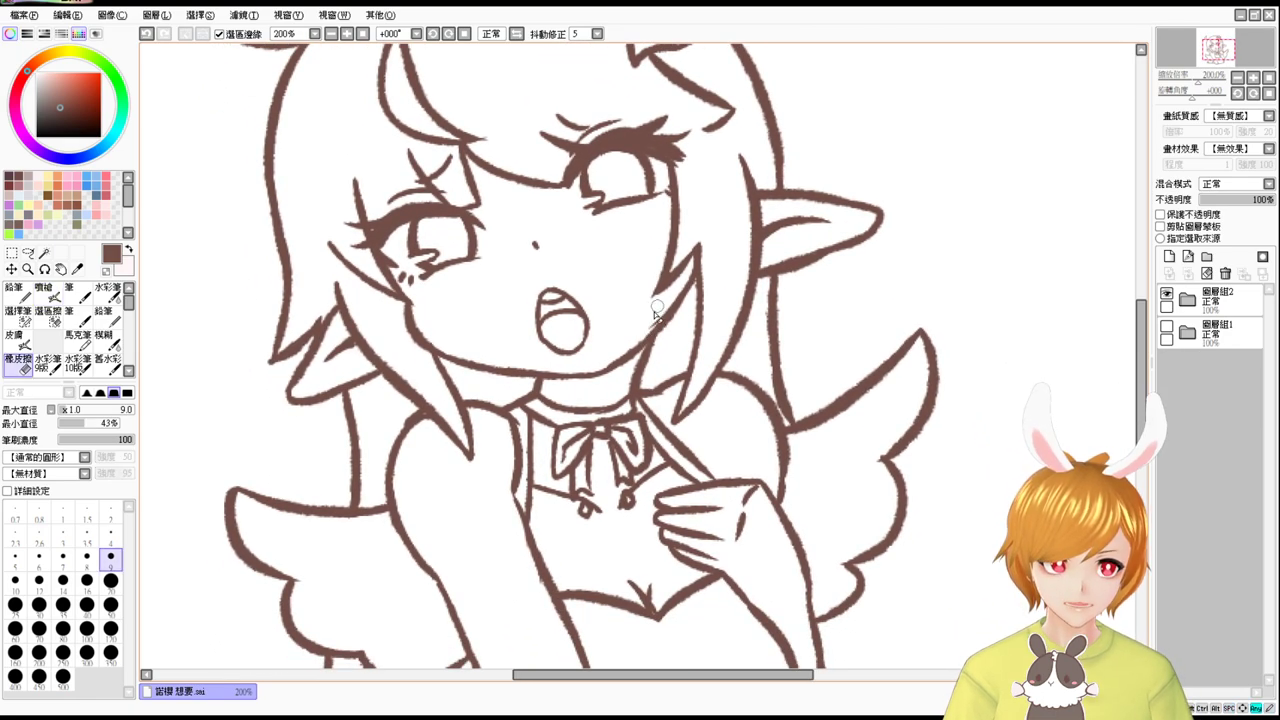
{"action": "key", "text": "b"}
{"action": "left_click", "coordinate": [1192, 300]}
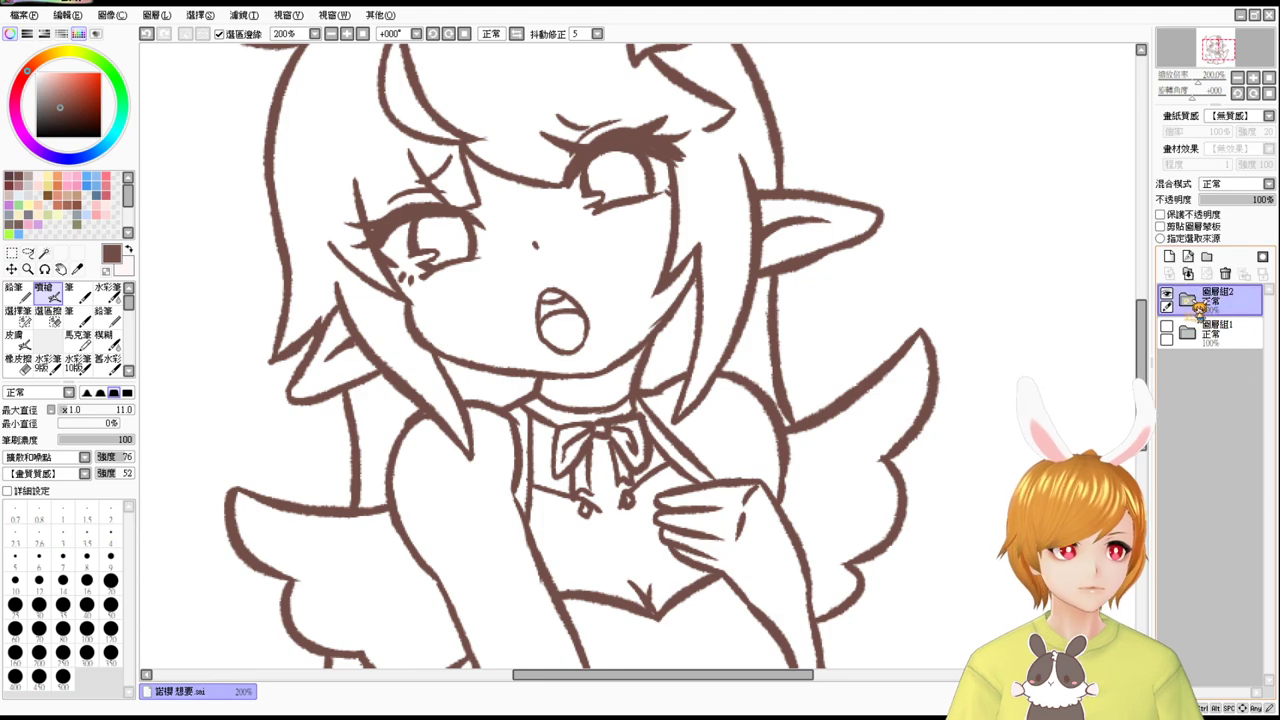
{"action": "left_click", "coordinate": [1233, 338]}
{"action": "key", "text": "e"}
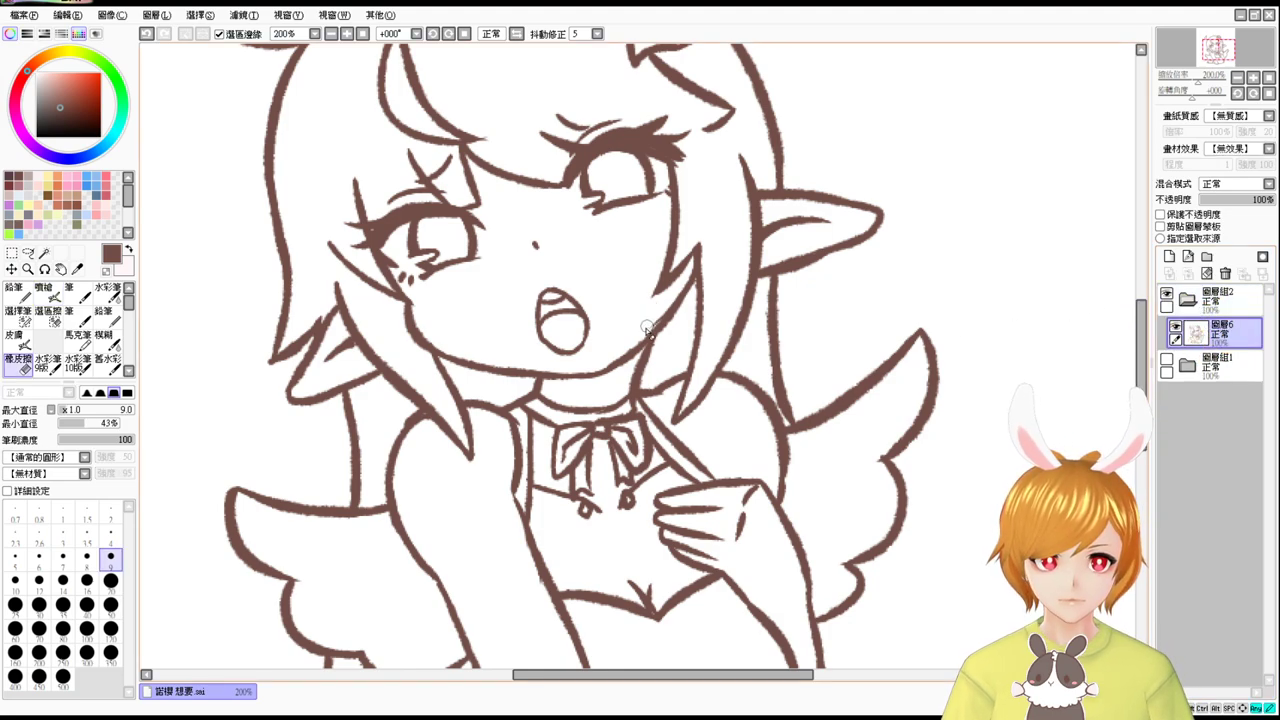
{"action": "key", "text": "v"}
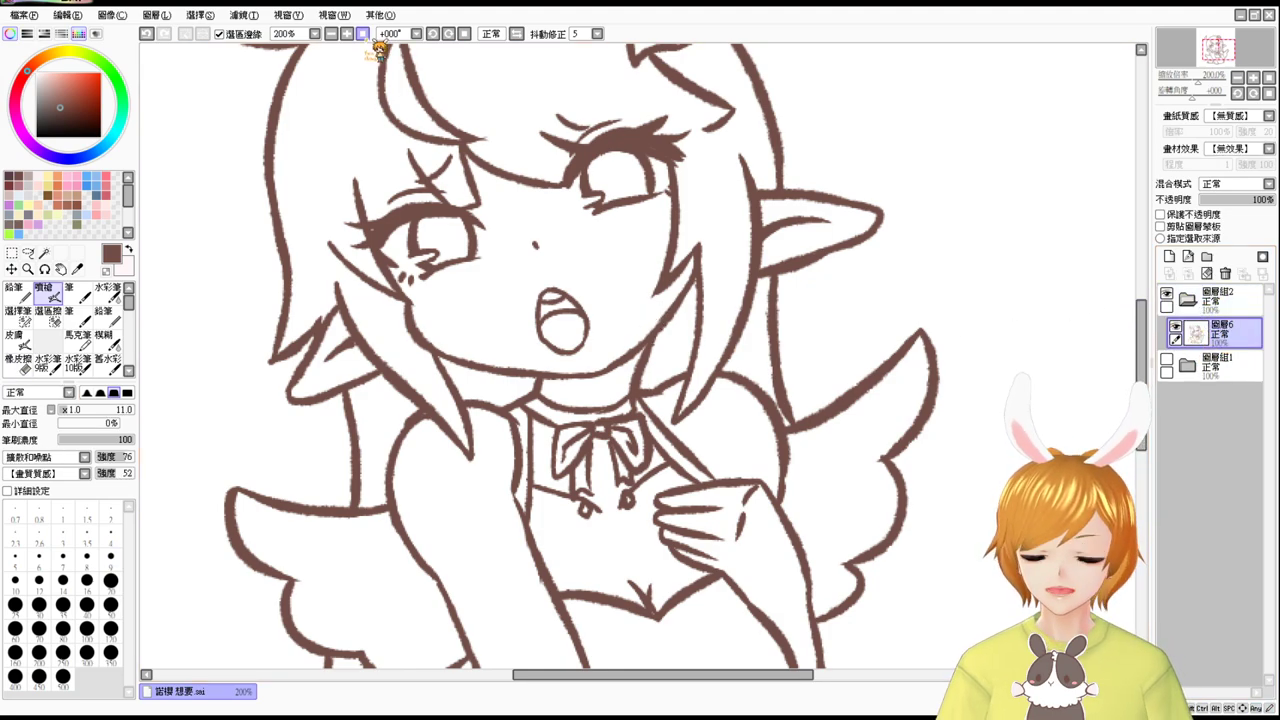
Erase the shoulder and upper-arm outline between the hair and the raised hand with a size 20 eraser.
{"action": "left_click", "coordinate": [362, 34]}
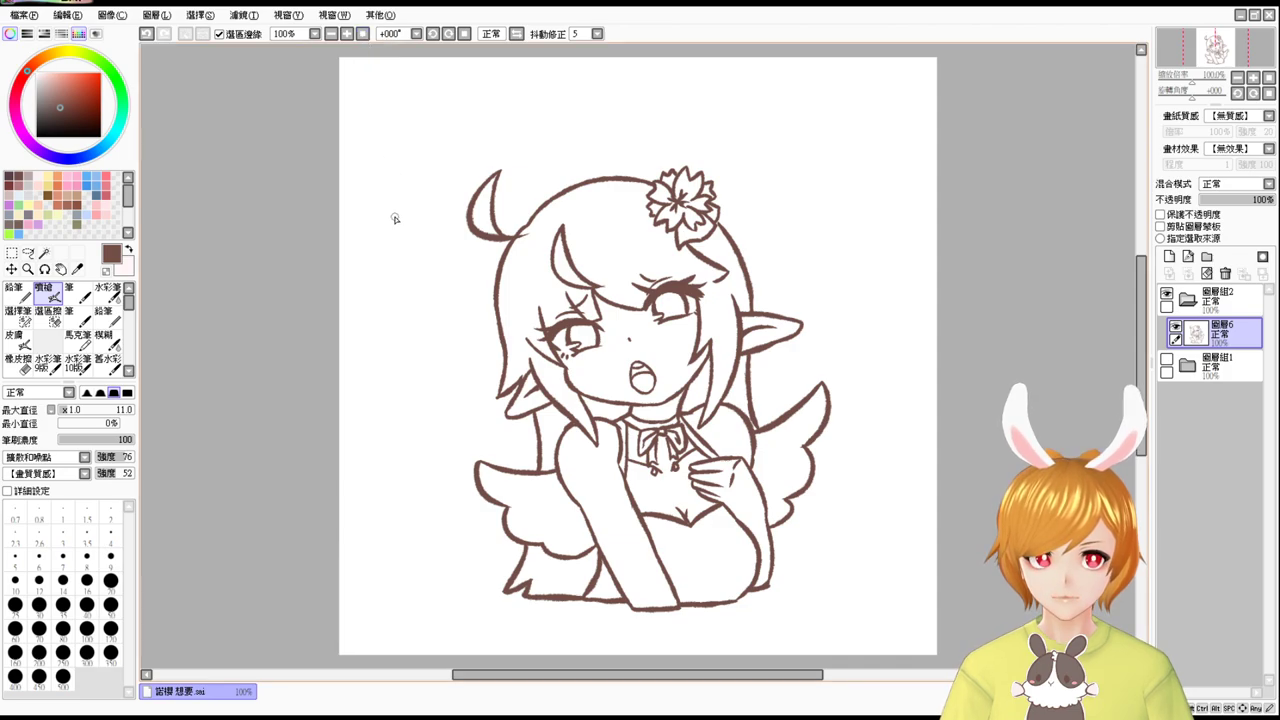
{"action": "scroll", "coordinate": [391, 217], "scroll_direction": "up", "scroll_amount": 3}
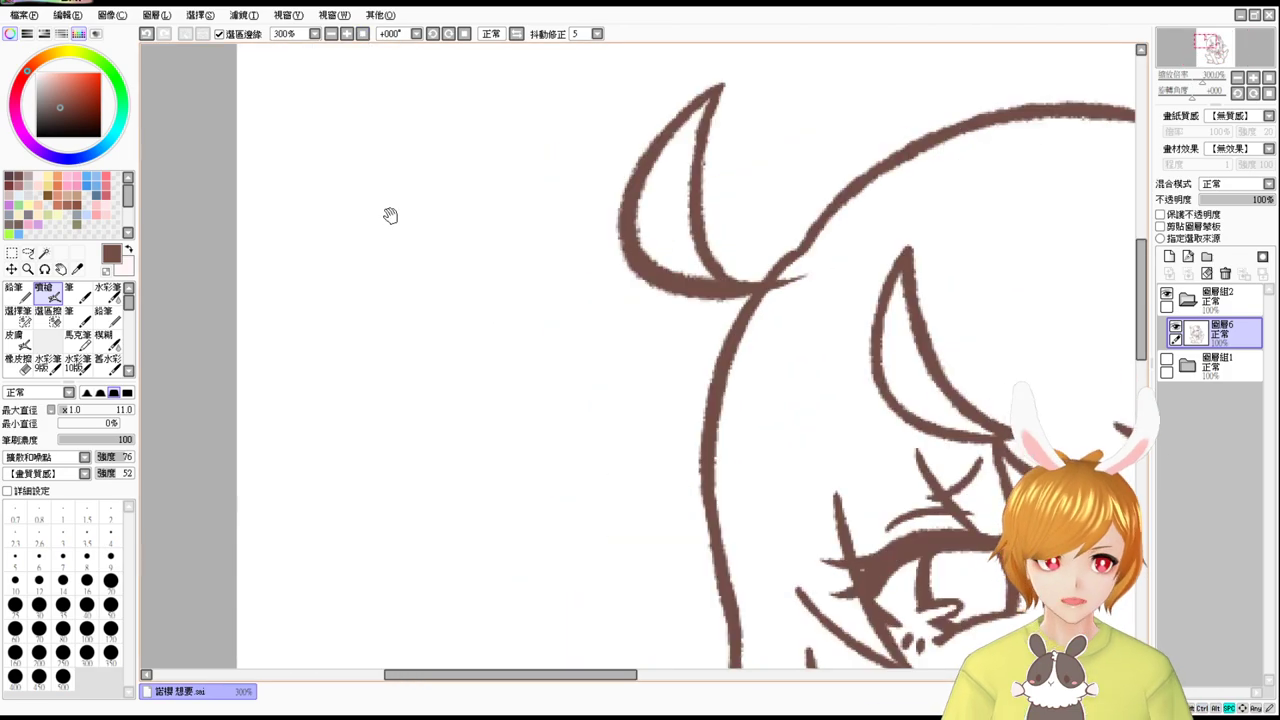
{"action": "left_click_drag", "start_coordinate": [807, 400], "coordinate": [307, 108]}
{"action": "mouse_move", "coordinate": [808, 419]}
{"action": "left_mouse_down"}
{"action": "mouse_move", "coordinate": [528, 256]}
{"action": "mouse_move", "coordinate": [450, 242]}
{"action": "left_mouse_up"}
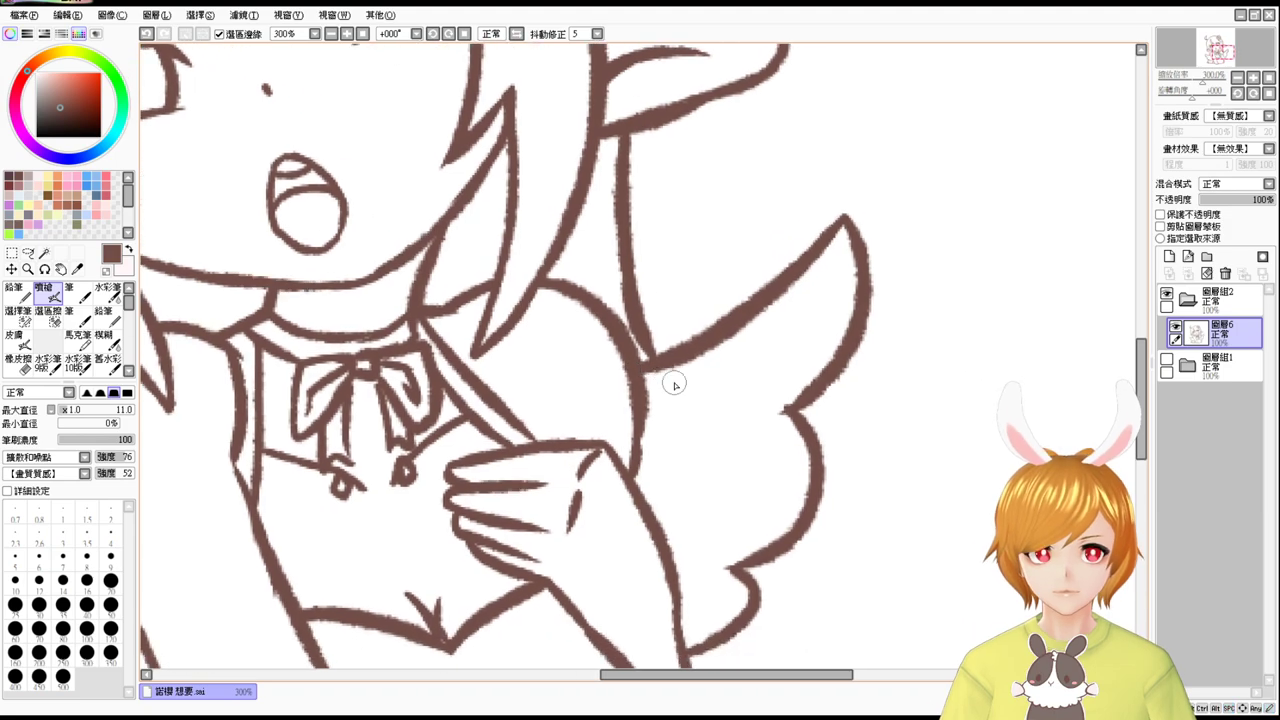
{"action": "key", "text": "e"}
{"action": "left_click", "coordinate": [112, 582]}
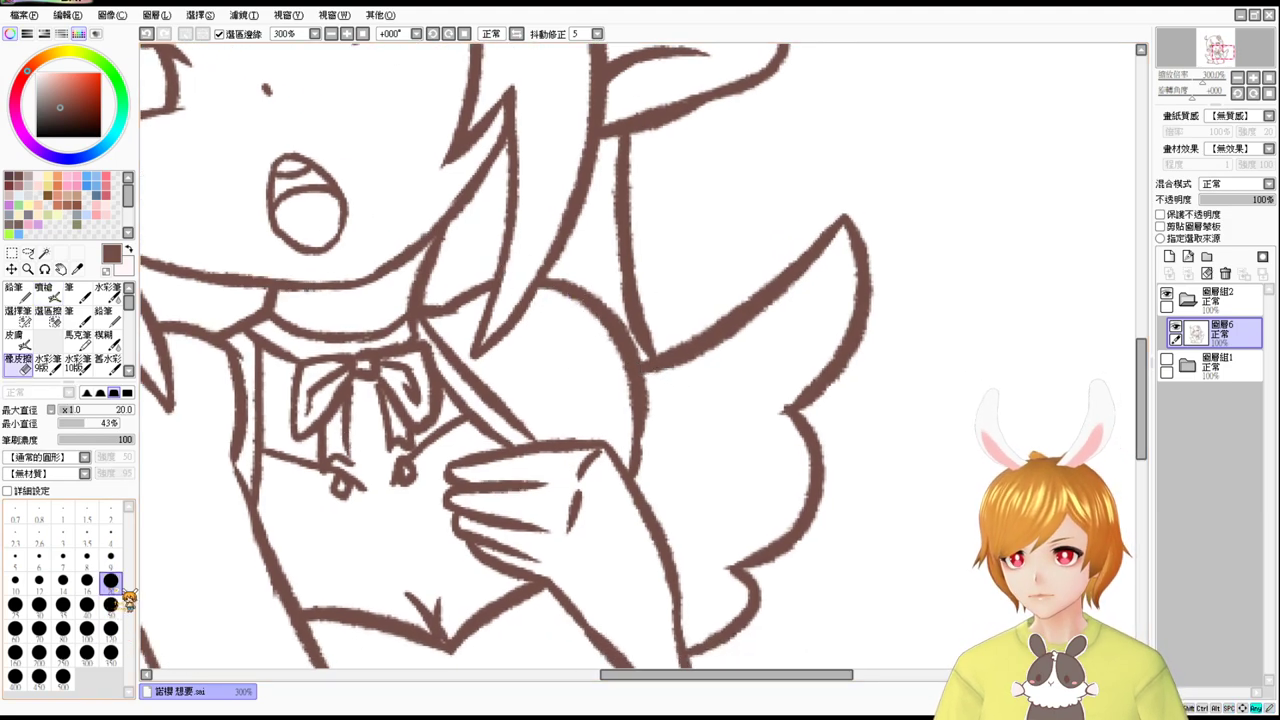
{"action": "mouse_move", "coordinate": [560, 311]}
{"action": "left_mouse_down"}
{"action": "mouse_move", "coordinate": [600, 325]}
{"action": "mouse_move", "coordinate": [586, 314]}
{"action": "mouse_move", "coordinate": [613, 371]}
{"action": "mouse_move", "coordinate": [602, 305]}
{"action": "mouse_move", "coordinate": [647, 458]}
{"action": "left_mouse_up"}
Redraw the erased shoulder and upper-arm outline slightly farther in from the wing with a size 13 brush, and check the whole figure at 100% zoom.
{"action": "key", "text": "v"}
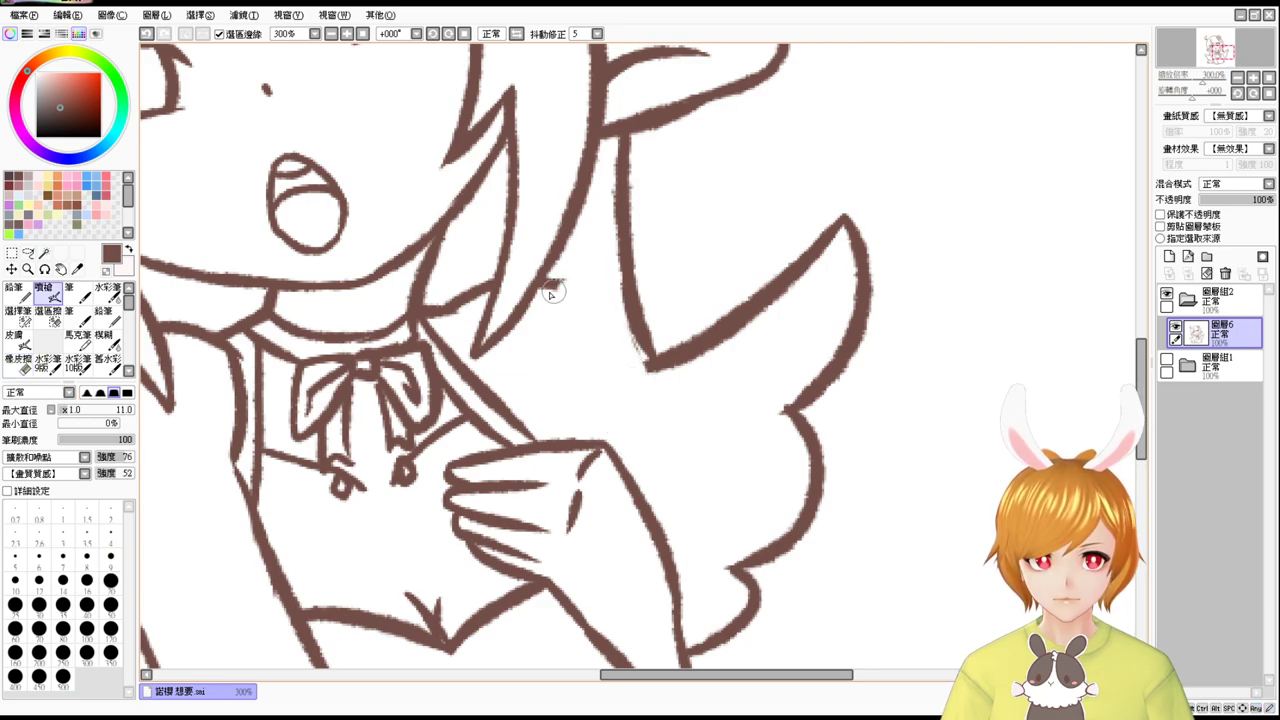
{"action": "mouse_move", "coordinate": [541, 287]}
{"action": "left_mouse_down"}
{"action": "mouse_move", "coordinate": [580, 305]}
{"action": "mouse_move", "coordinate": [600, 346]}
{"action": "mouse_move", "coordinate": [576, 317]}
{"action": "mouse_move", "coordinate": [586, 307]}
{"action": "mouse_move", "coordinate": [611, 356]}
{"action": "mouse_move", "coordinate": [605, 392]}
{"action": "mouse_move", "coordinate": [628, 462]}
{"action": "left_mouse_up"}
{"action": "key", "text": "ctrl+z"}
{"action": "key", "text": "ctrl+z"}
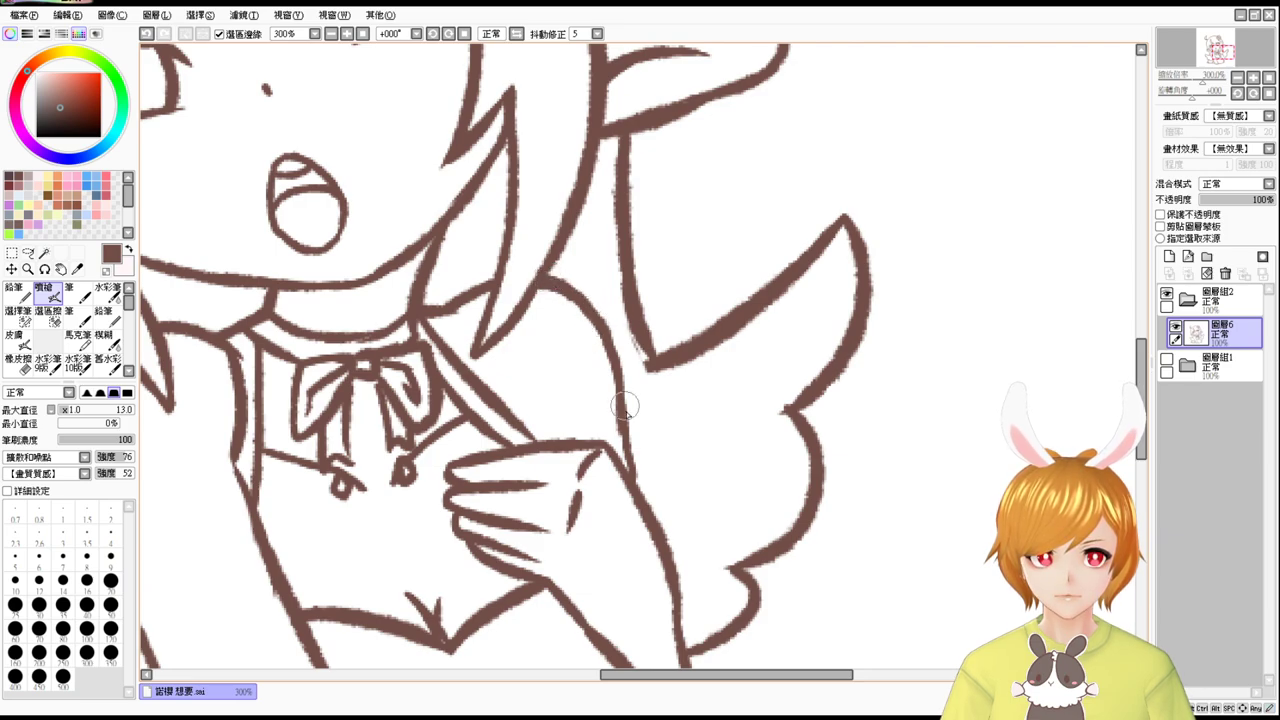
{"action": "left_click_drag", "start_coordinate": [610, 360], "coordinate": [629, 466]}
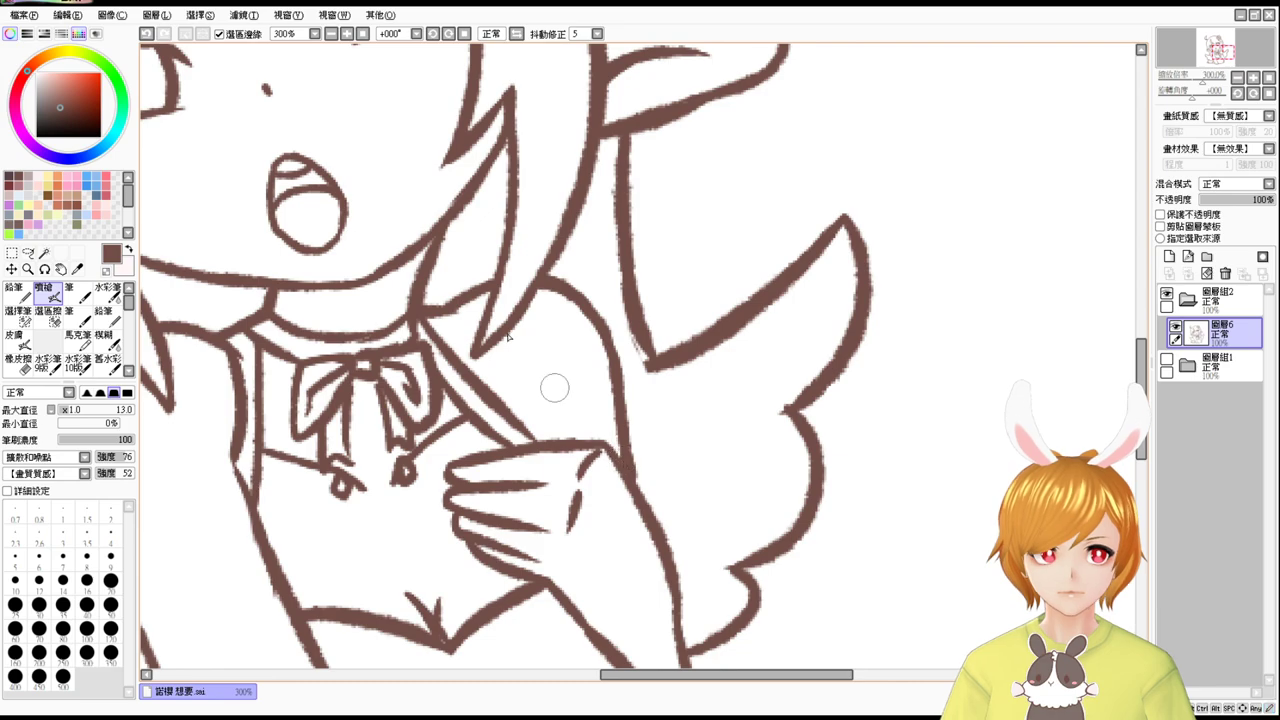
{"action": "left_click", "coordinate": [331, 33]}
{"action": "left_click", "coordinate": [362, 33]}
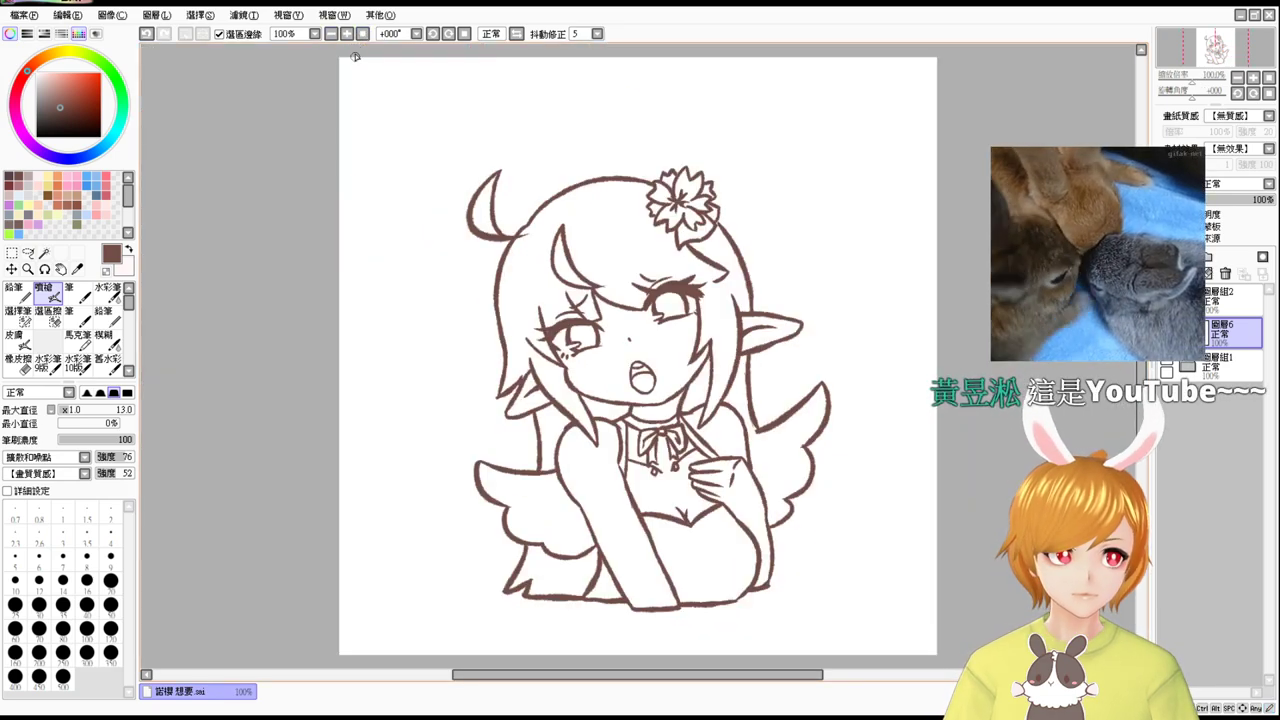
Touch up the strap lines running from the collar to the raised hand with the size 13 brush.
{"action": "left_click", "coordinate": [331, 33]}
{"action": "left_click", "coordinate": [331, 33]}
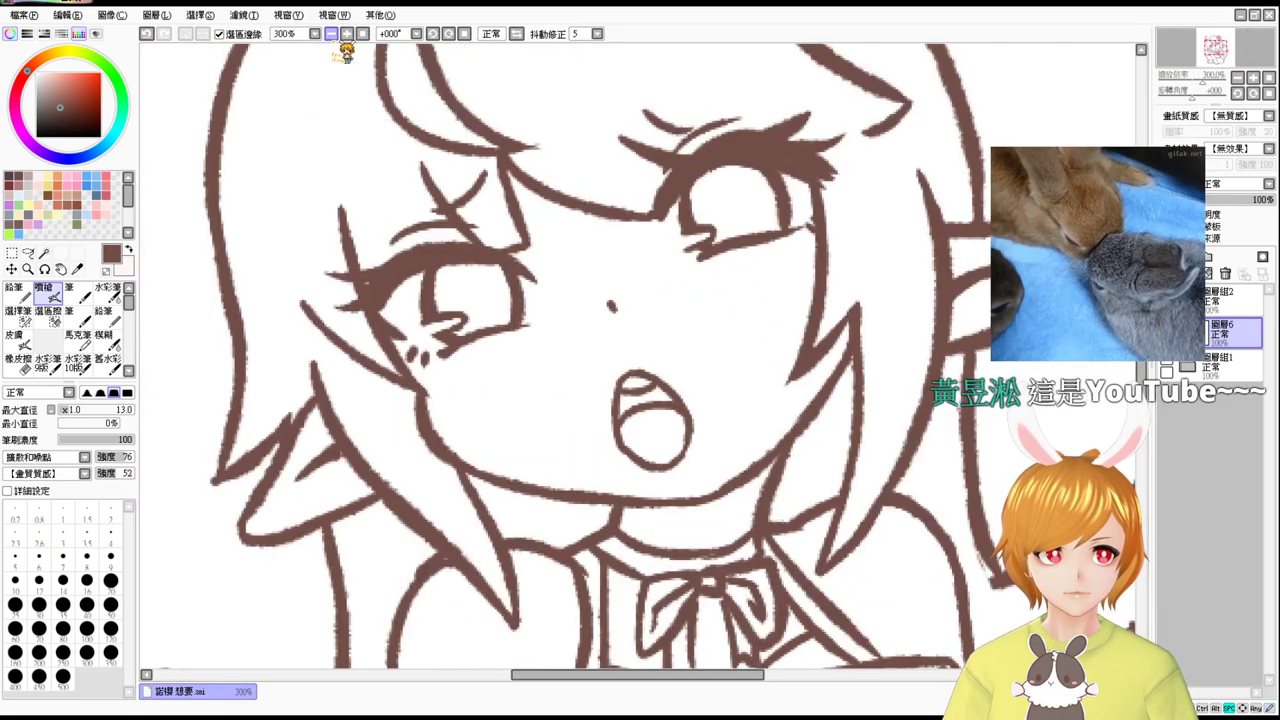
{"action": "left_click_drag", "start_coordinate": [927, 511], "coordinate": [660, 336]}
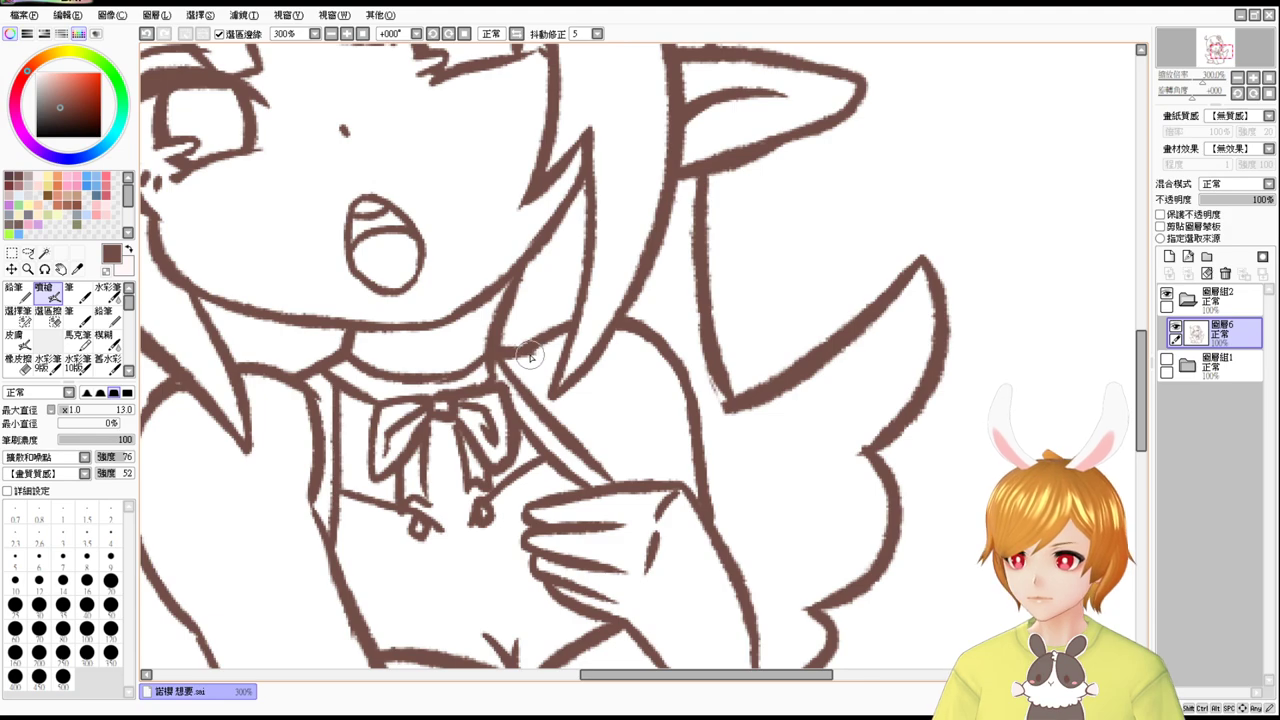
{"action": "key", "text": "e"}
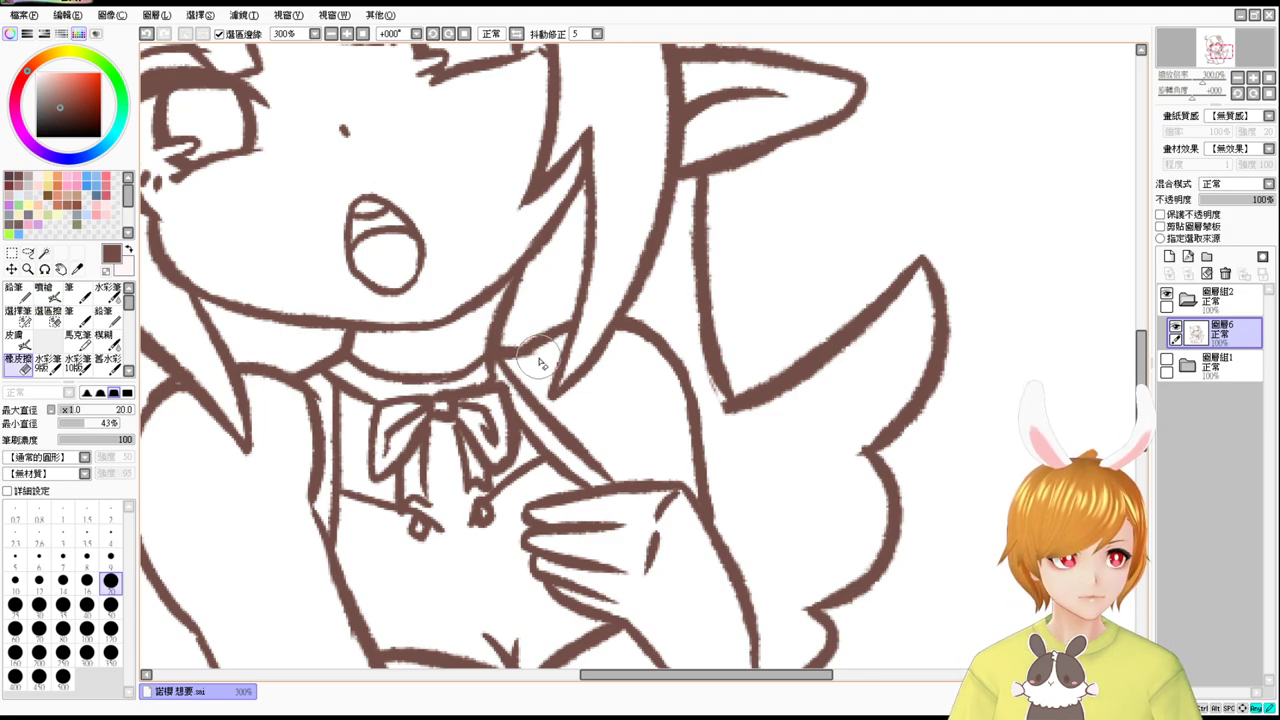
{"action": "key", "text": "e"}
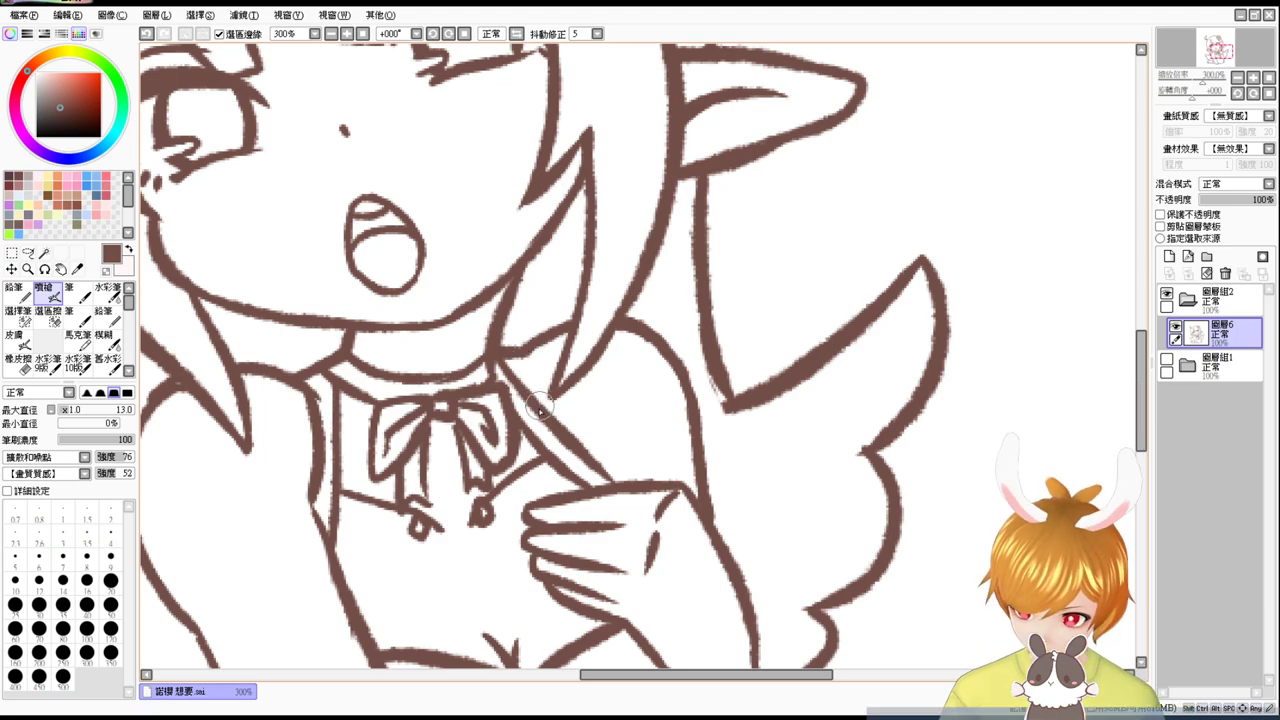
{"action": "left_click_drag", "start_coordinate": [541, 410], "coordinate": [521, 350]}
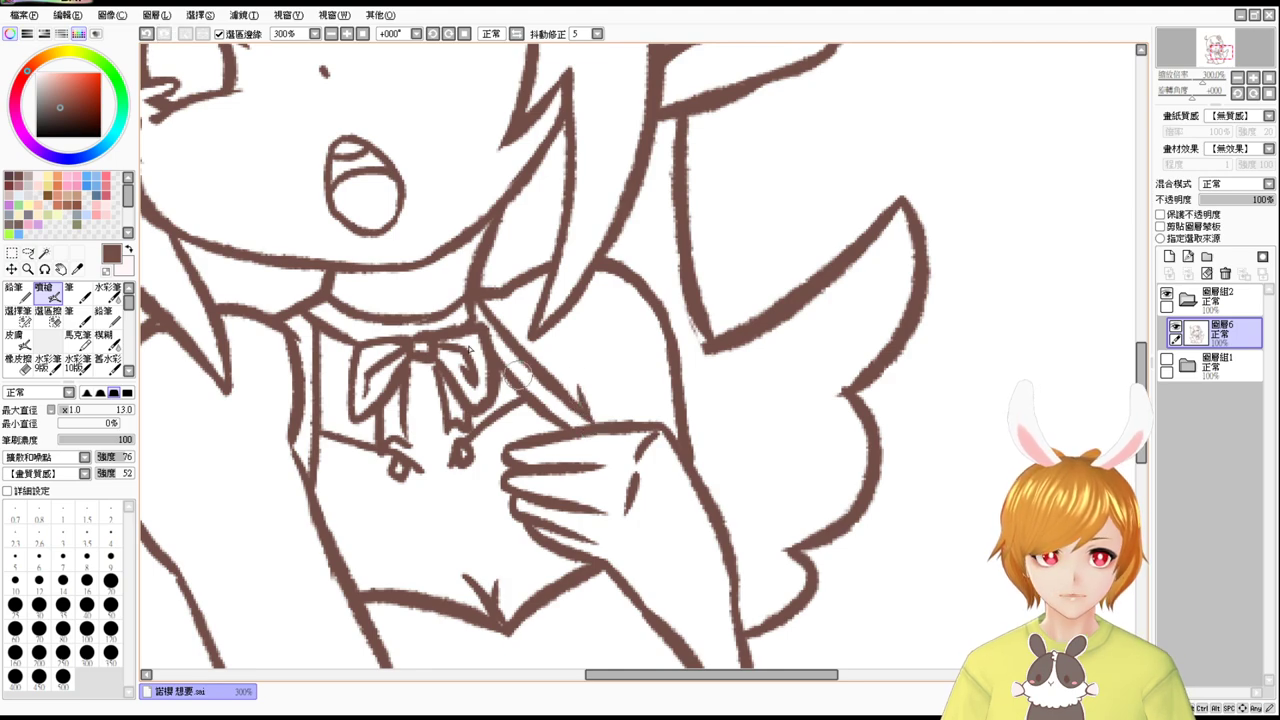
Clean up the line junction where the collar meets the strap beside the propping arm with a size 9 eraser, and return to the brush.
{"action": "left_click", "coordinate": [347, 35]}
{"action": "left_click", "coordinate": [347, 35]}
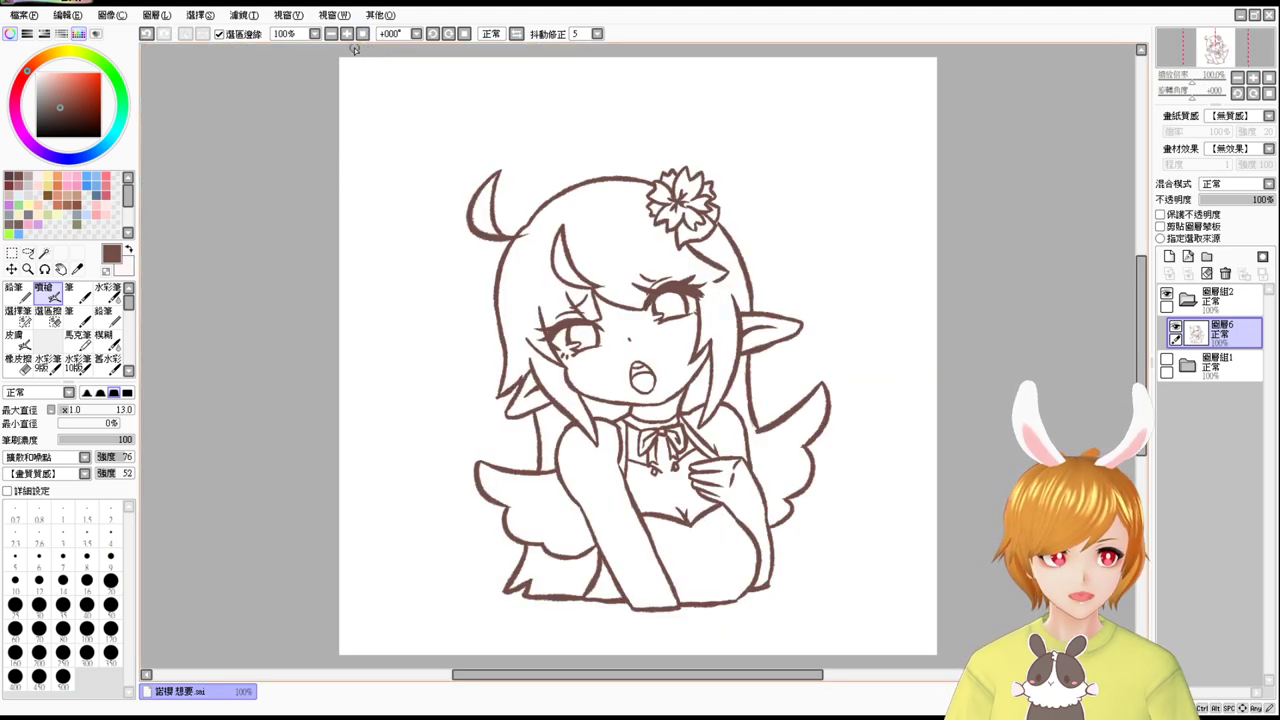
{"action": "left_click", "coordinate": [347, 35]}
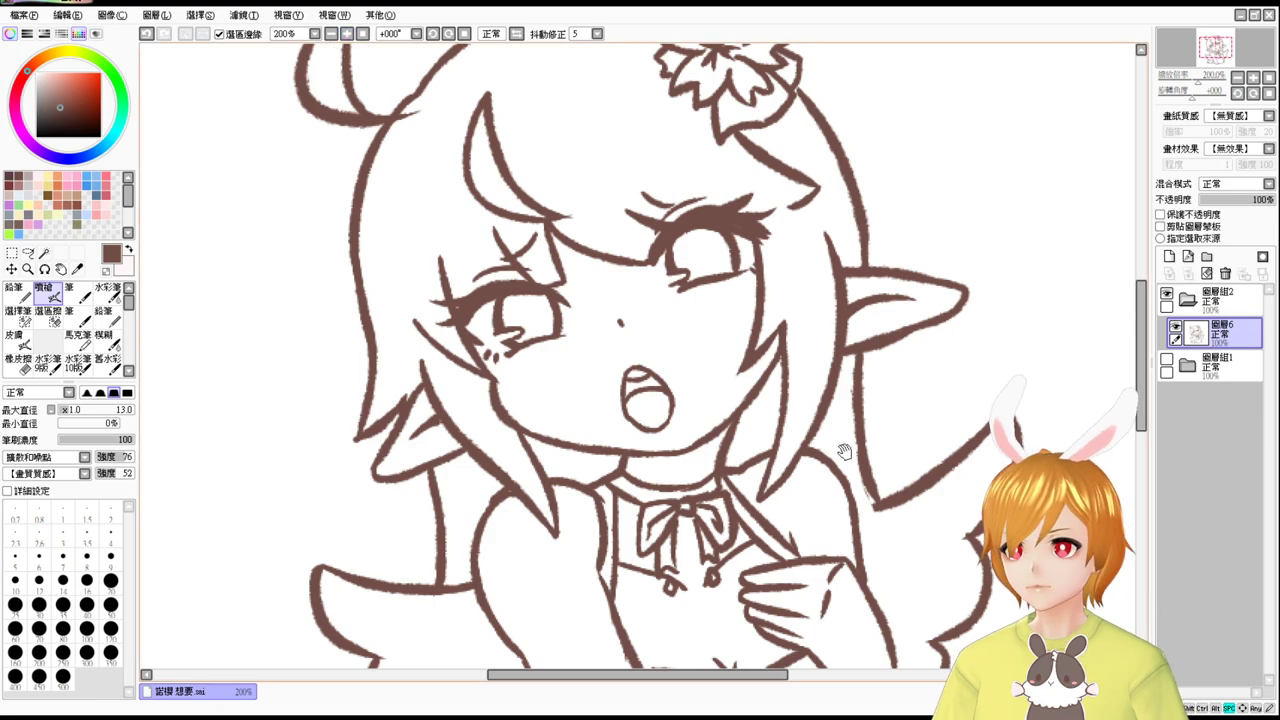
{"action": "left_click_drag", "start_coordinate": [846, 449], "coordinate": [810, 473]}
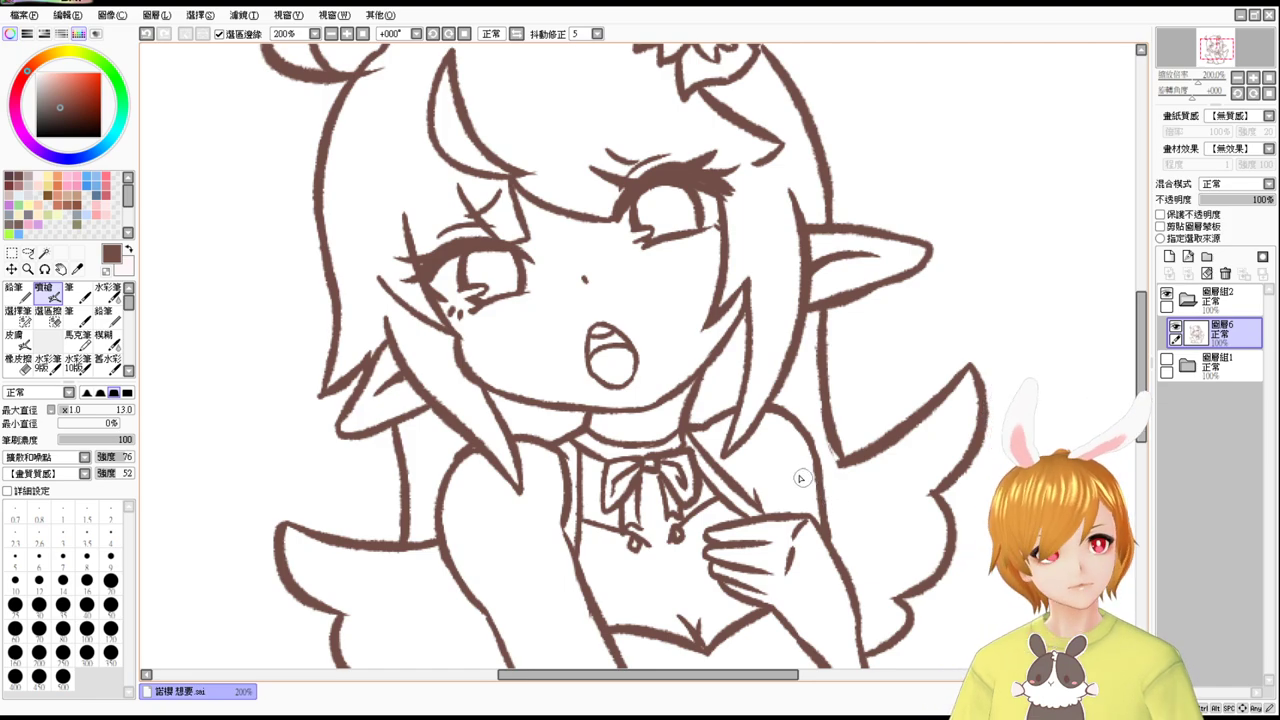
{"action": "key", "text": "e"}
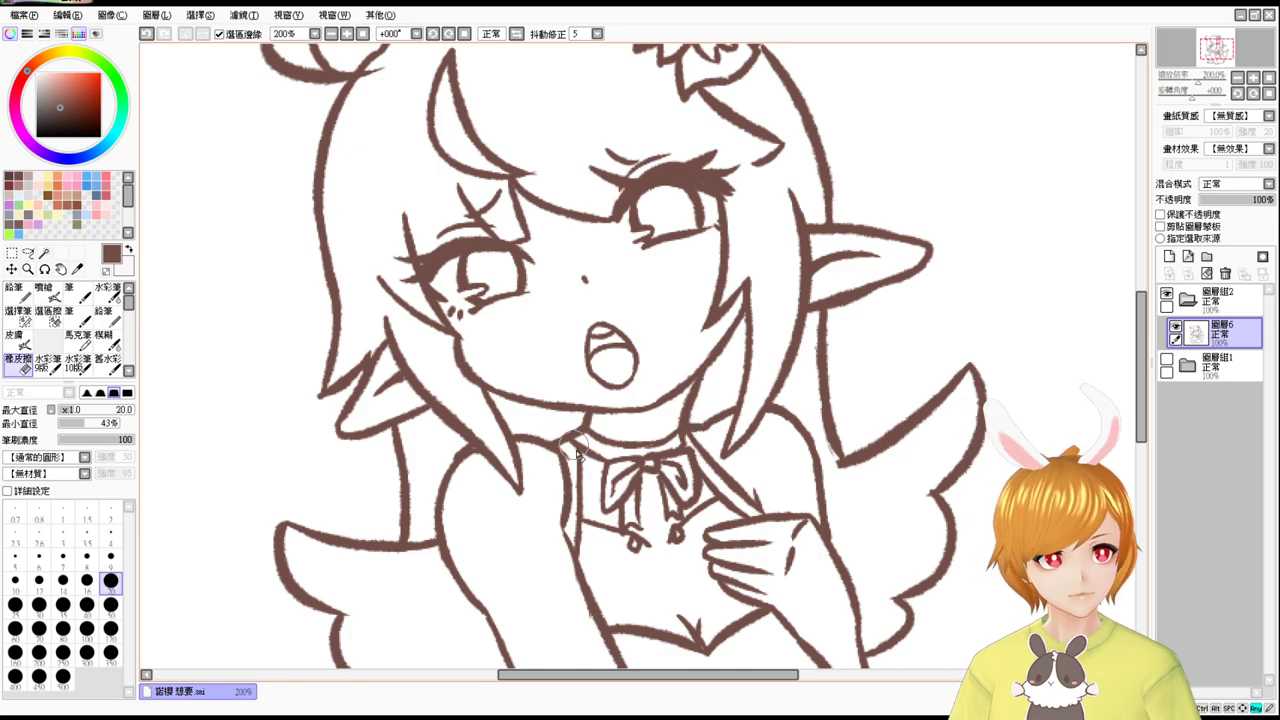
{"action": "left_click", "coordinate": [111, 580]}
{"action": "left_click", "coordinate": [111, 556]}
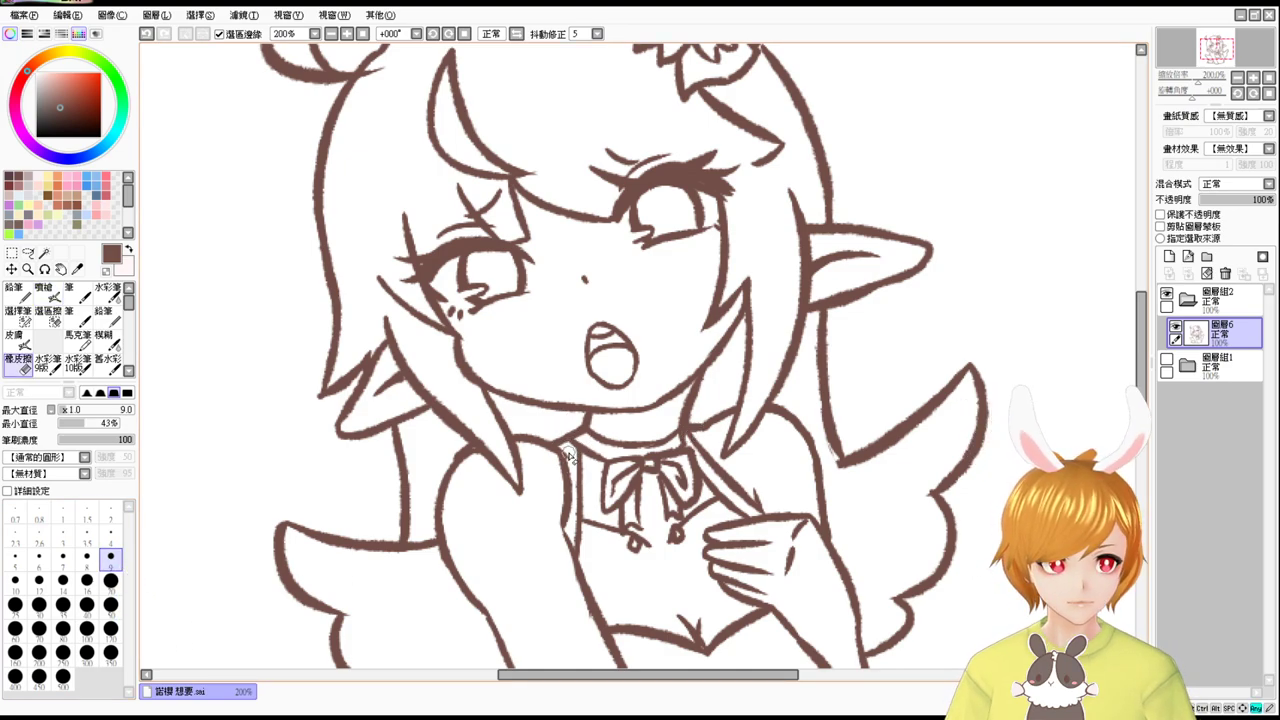
{"action": "key", "text": "e"}
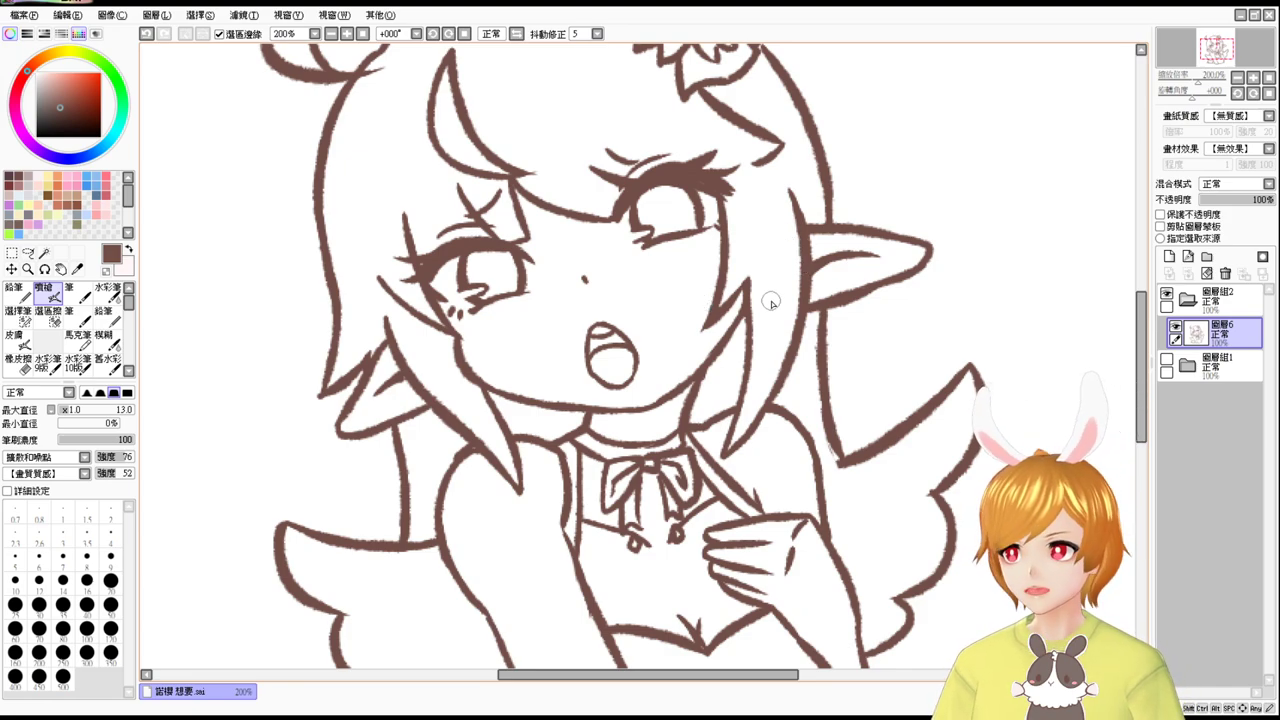
Draw a small bow with a round knot and two curled loops just below the neckline's centre point with the size 13 brush, undoing stray strokes.
{"action": "left_click_drag", "start_coordinate": [755, 245], "coordinate": [781, 298]}
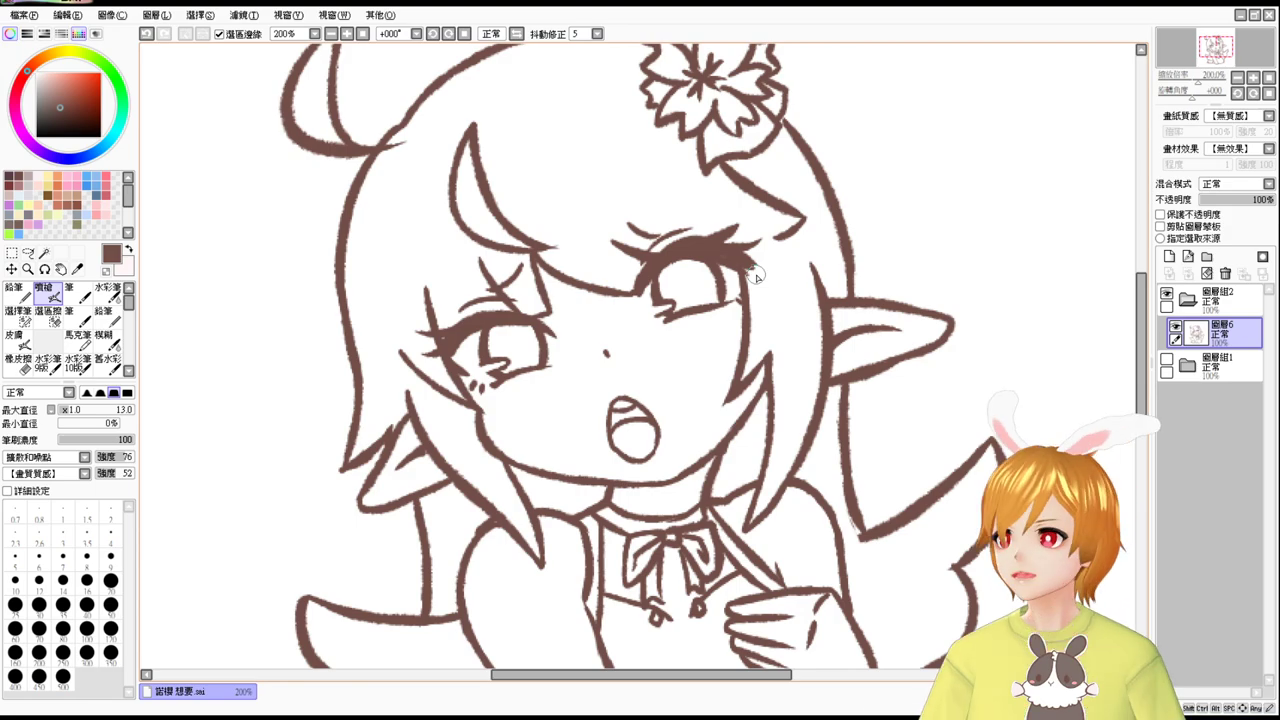
{"action": "left_click_drag", "start_coordinate": [729, 372], "coordinate": [760, 338]}
{"action": "left_click_drag", "start_coordinate": [661, 312], "coordinate": [633, 250]}
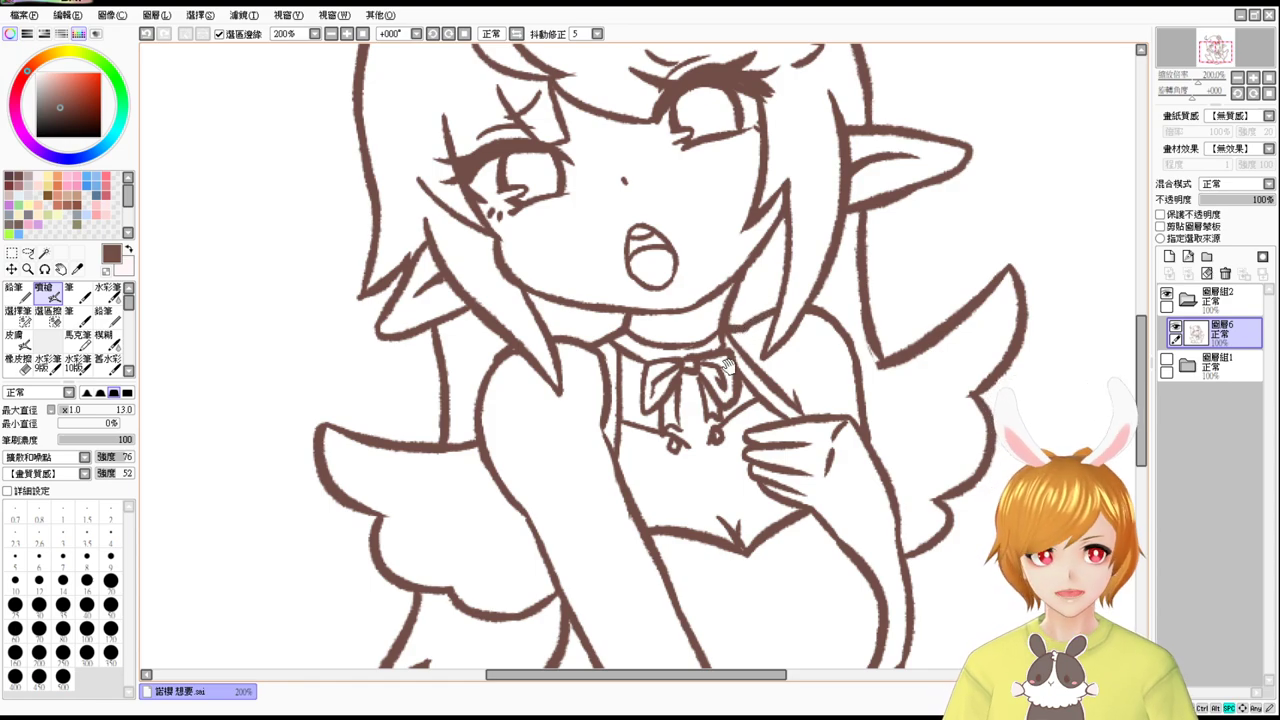
{"action": "scroll", "coordinate": [727, 365], "scroll_direction": "down", "scroll_amount": 3}
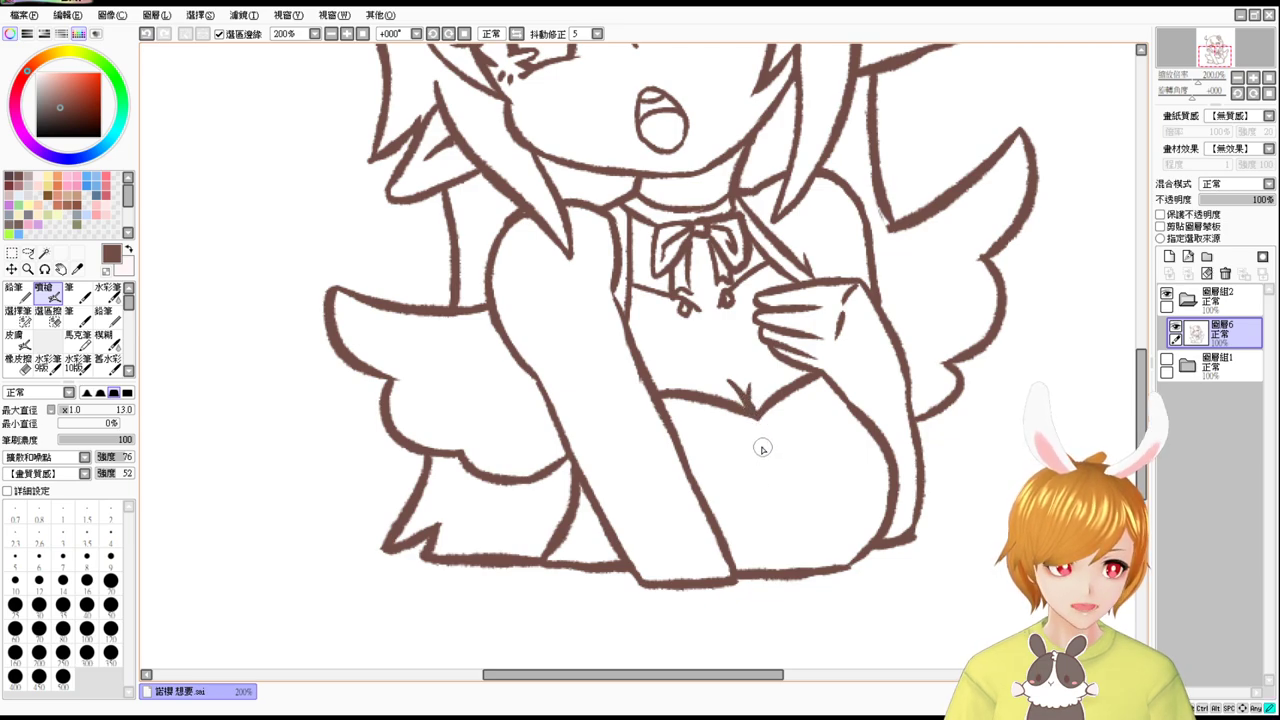
{"action": "mouse_move", "coordinate": [772, 440]}
{"action": "left_mouse_down"}
{"action": "mouse_move", "coordinate": [803, 453]}
{"action": "mouse_move", "coordinate": [779, 435]}
{"action": "mouse_move", "coordinate": [793, 447]}
{"action": "mouse_move", "coordinate": [736, 450]}
{"action": "mouse_move", "coordinate": [748, 477]}
{"action": "mouse_move", "coordinate": [764, 461]}
{"action": "mouse_move", "coordinate": [738, 470]}
{"action": "mouse_move", "coordinate": [763, 461]}
{"action": "mouse_move", "coordinate": [748, 478]}
{"action": "left_mouse_up"}
{"action": "key", "text": "ctrl+z"}
{"action": "key", "text": "ctrl+z"}
{"action": "key", "text": "ctrl+z"}
{"action": "key", "text": "ctrl+z"}
{"action": "key", "text": "ctrl+z"}
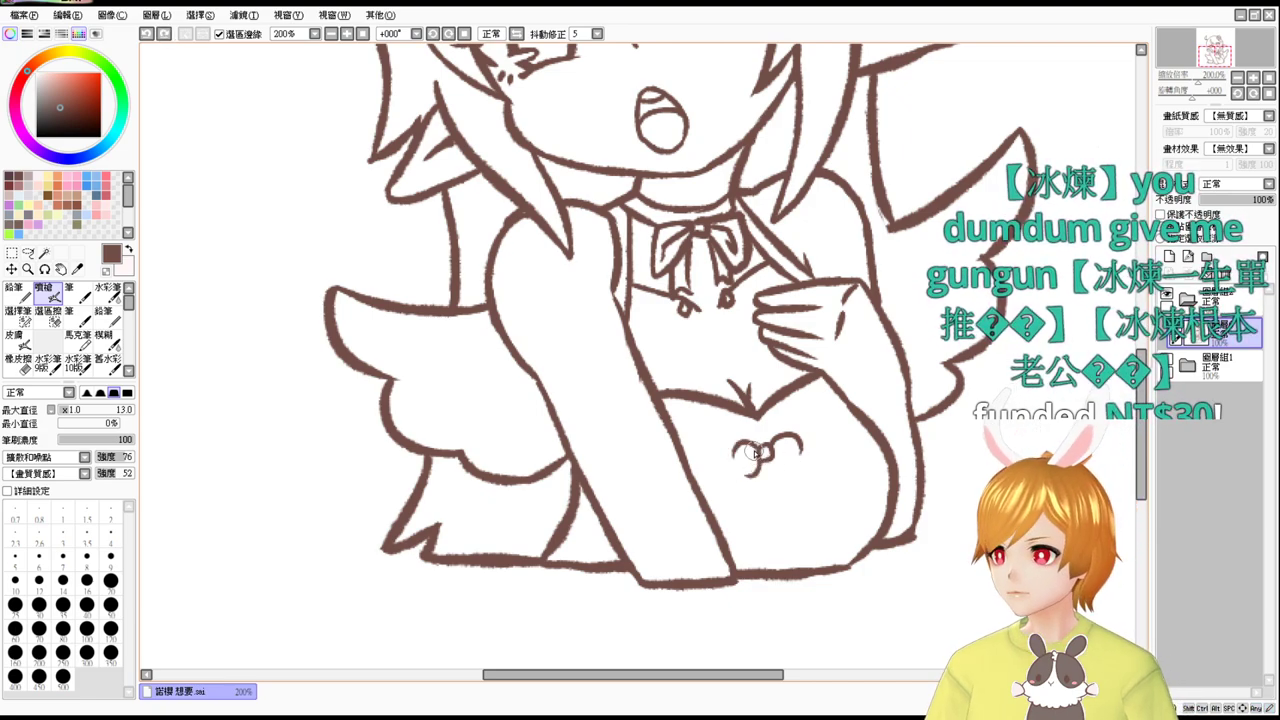
Undo the small chest bow's left loop and tail strokes, and redraw the left loop beside the knot.
{"action": "key", "text": "ctrl+z"}
{"action": "key", "text": "ctrl+z"}
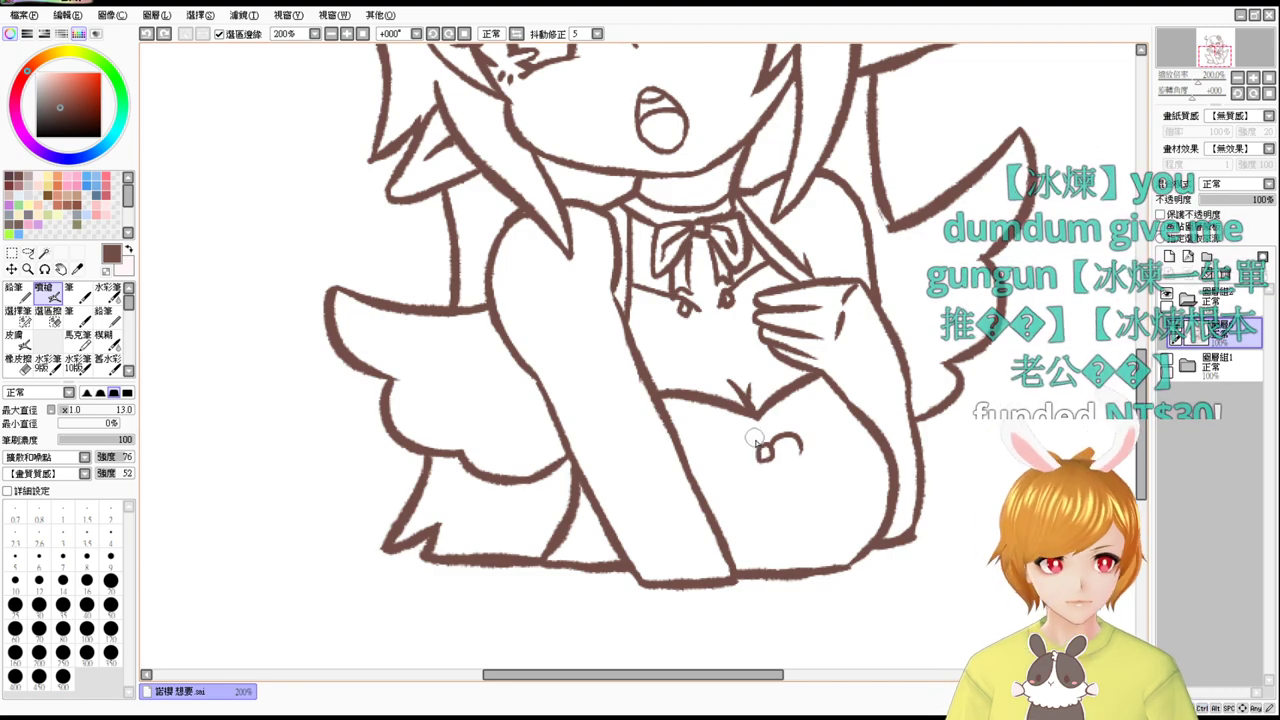
{"action": "mouse_move", "coordinate": [752, 444]}
{"action": "left_mouse_down"}
{"action": "mouse_move", "coordinate": [738, 456]}
{"action": "mouse_move", "coordinate": [752, 450]}
{"action": "left_mouse_up"}
{"action": "key", "text": "ctrl+z"}
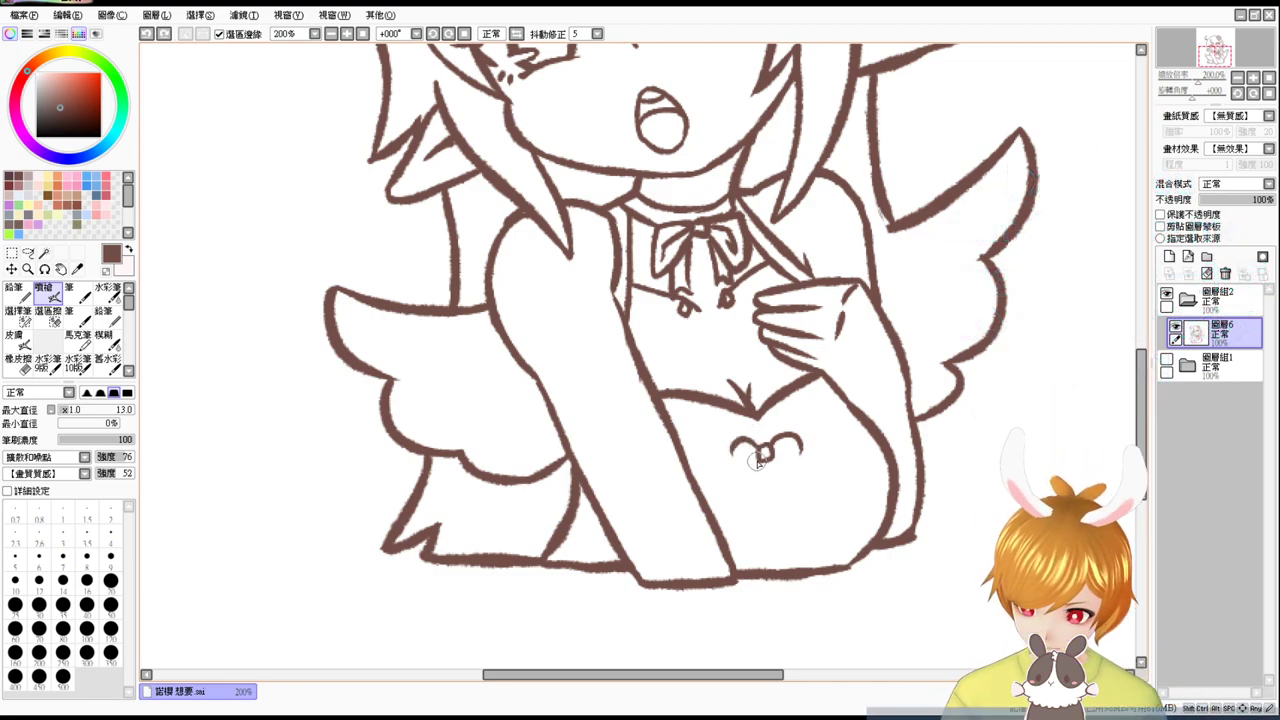
{"action": "left_click_drag", "start_coordinate": [731, 452], "coordinate": [752, 478]}
{"action": "key", "text": "ctrl+z"}
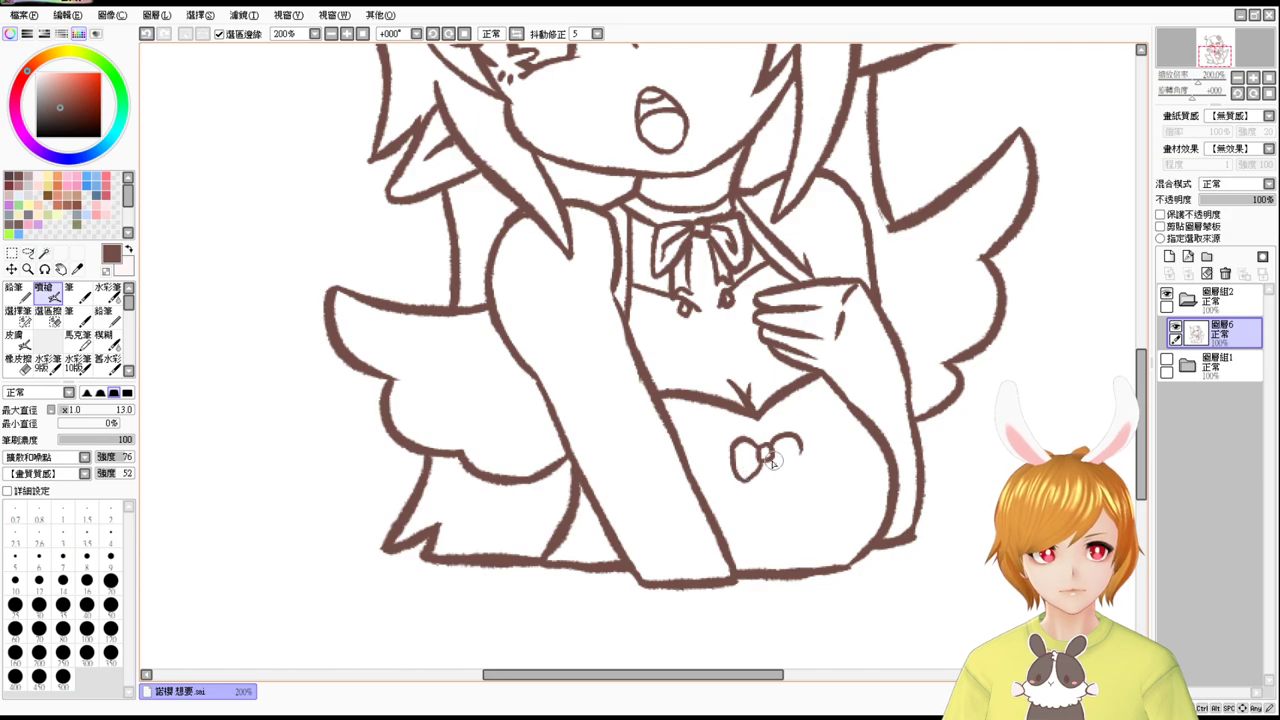
{"action": "left_click_drag", "start_coordinate": [801, 464], "coordinate": [790, 478]}
{"action": "key", "text": "ctrl+z"}
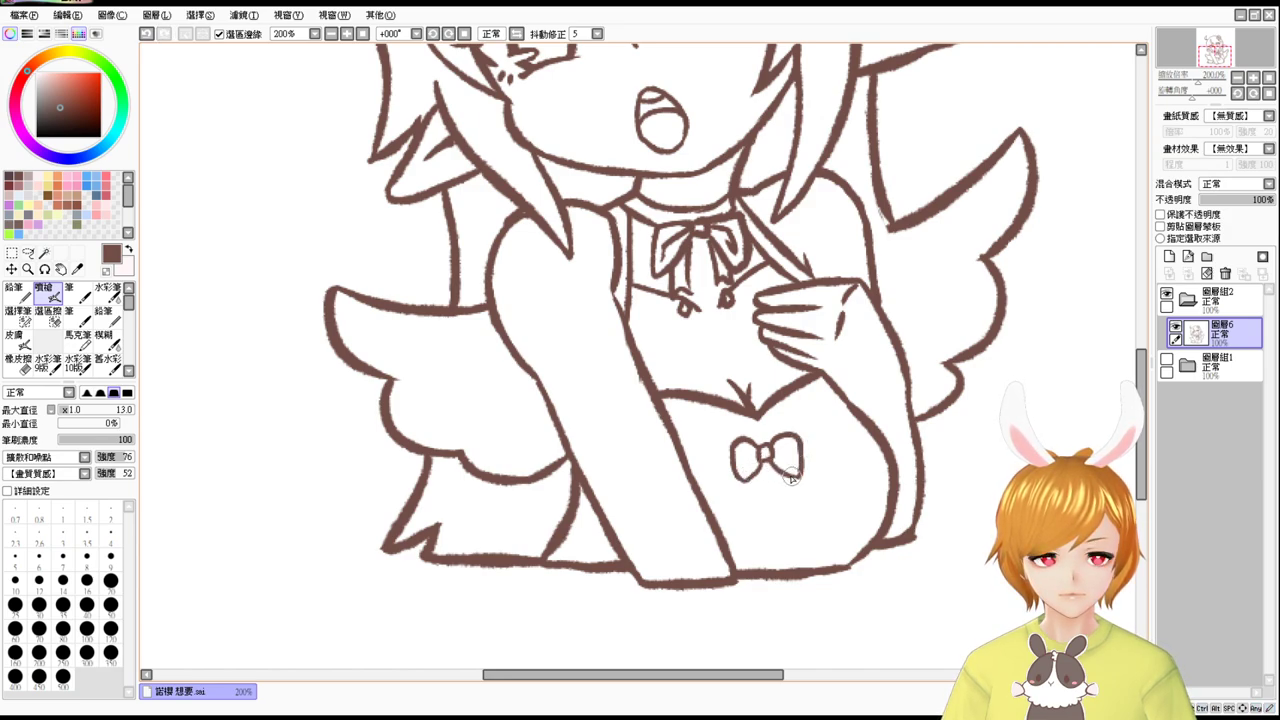
{"action": "key", "text": "ctrl+z"}
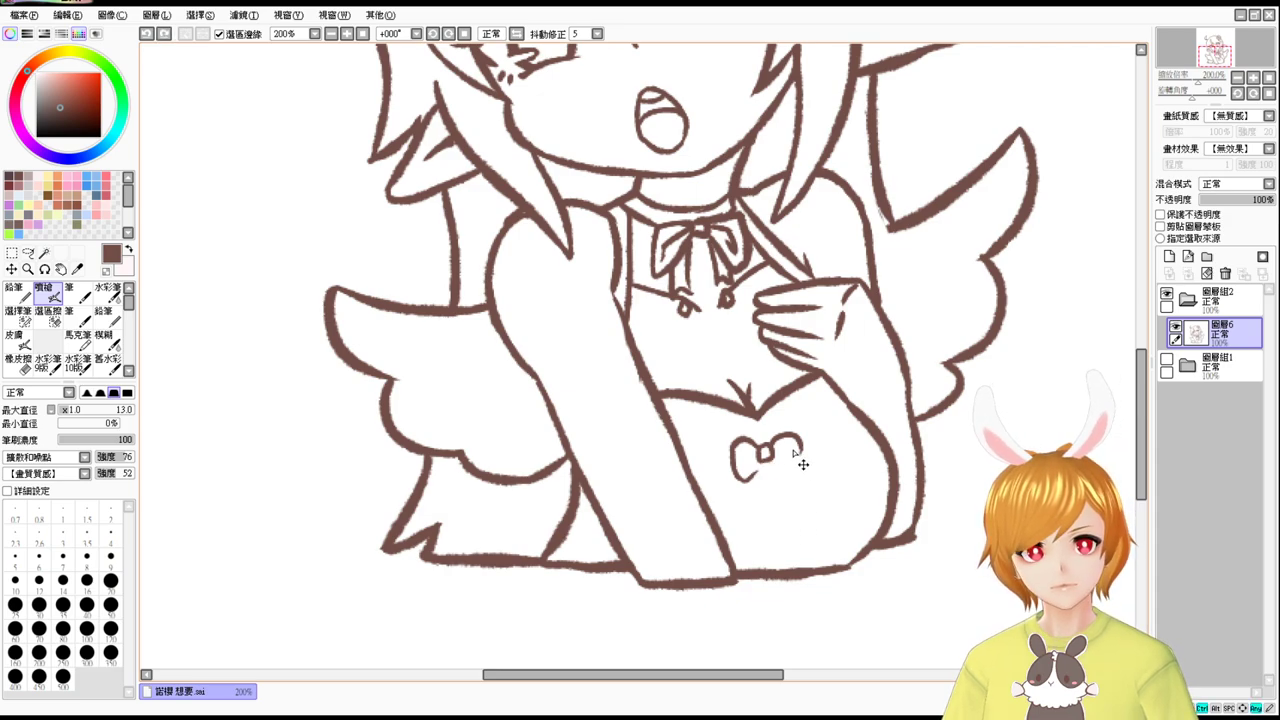
{"action": "key", "text": "ctrl+z"}
{"action": "key", "text": "ctrl+z"}
{"action": "key", "text": "ctrl+z"}
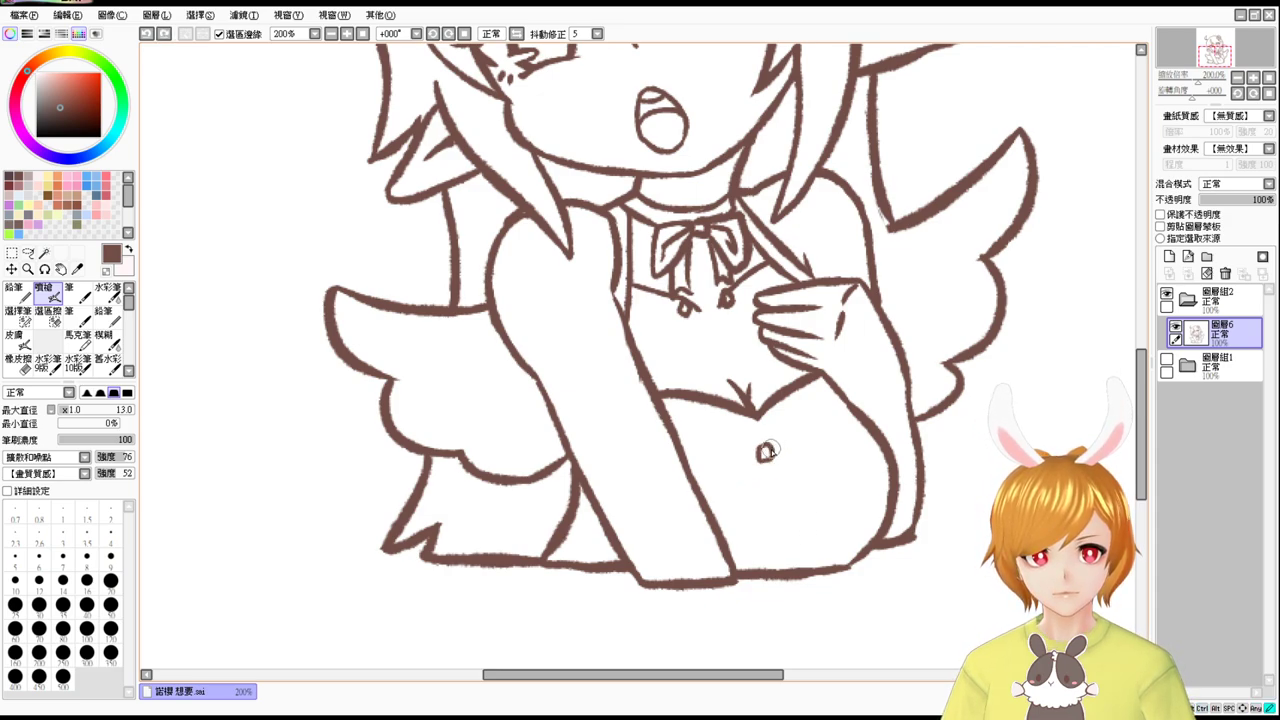
Draw a rounded loop beside the small knot on the character's torso, forming the bow's right half.
{"action": "mouse_move", "coordinate": [771, 450]}
{"action": "left_mouse_down"}
{"action": "mouse_move", "coordinate": [797, 462]}
{"action": "mouse_move", "coordinate": [789, 428]}
{"action": "mouse_move", "coordinate": [801, 448]}
{"action": "mouse_move", "coordinate": [787, 464]}
{"action": "mouse_move", "coordinate": [772, 457]}
{"action": "mouse_move", "coordinate": [802, 460]}
{"action": "left_mouse_up"}
{"action": "key", "text": "ctrl+z"}
{"action": "key", "text": "ctrl+z"}
{"action": "key", "text": "ctrl+z"}
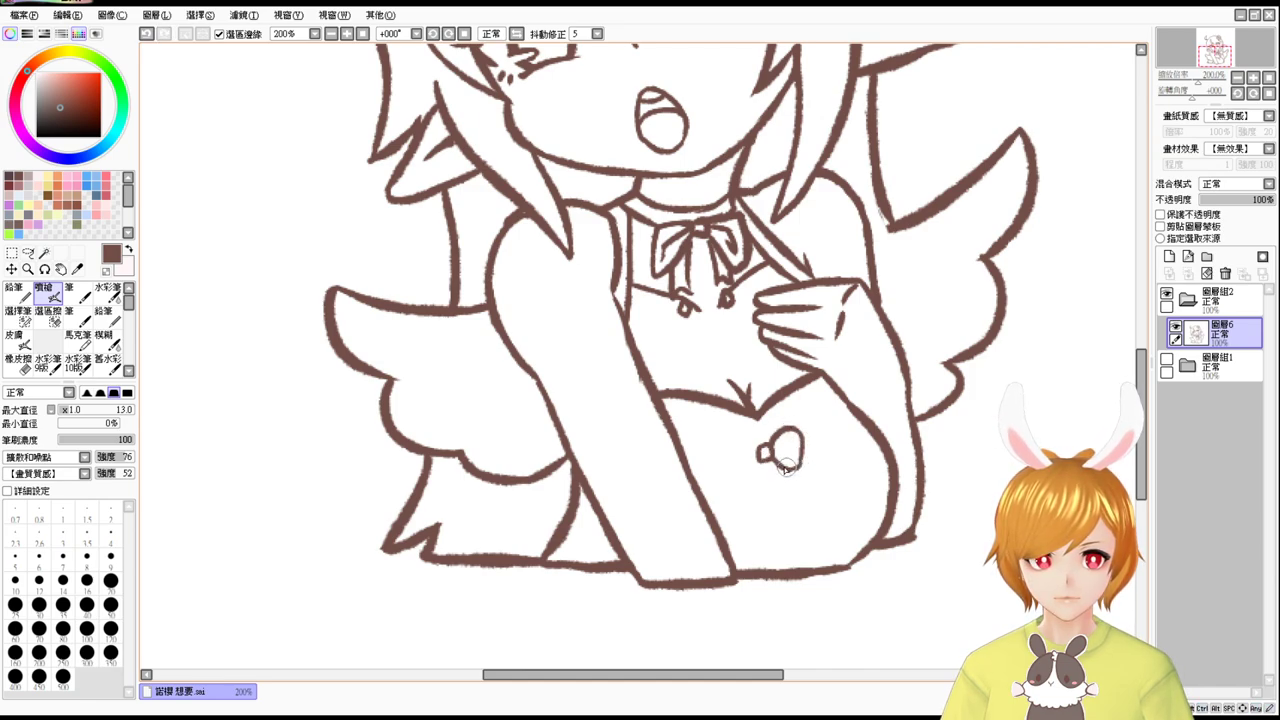
{"action": "key", "text": "ctrl+z"}
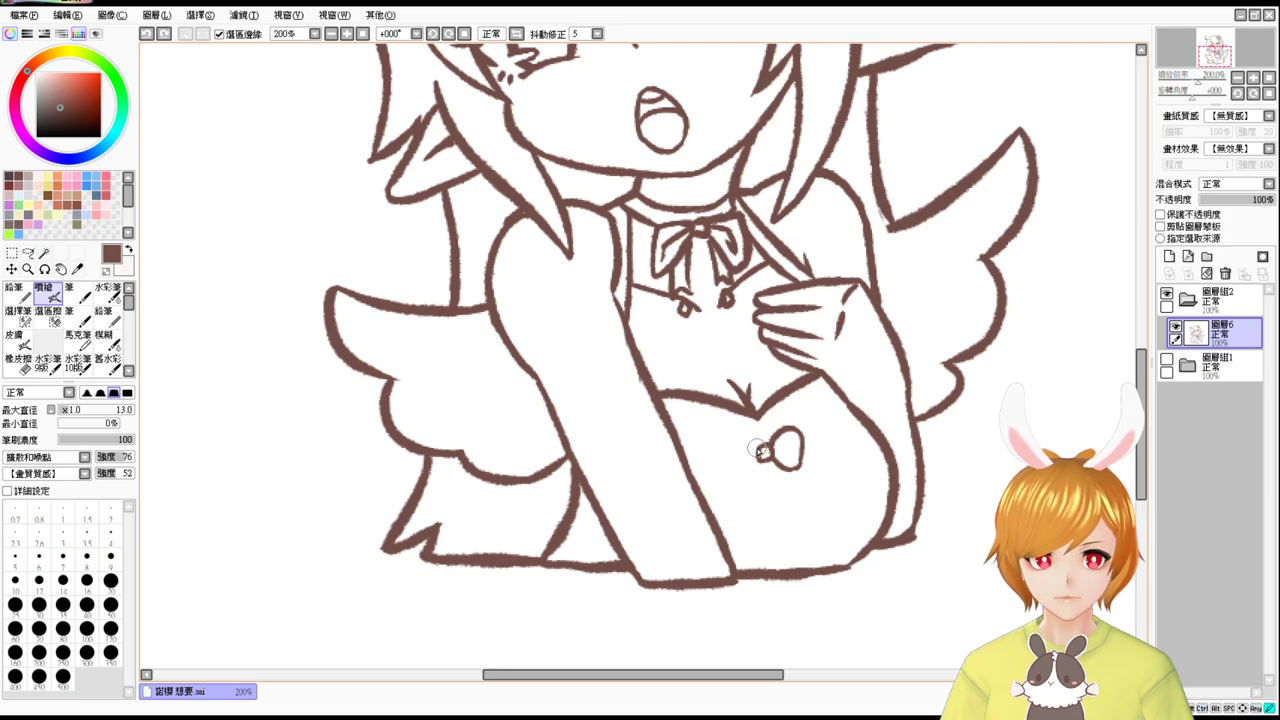
Draw the matching left loop of the torso bow and add short fold lines next to the knot.
{"action": "left_click_drag", "start_coordinate": [758, 446], "coordinate": [733, 460]}
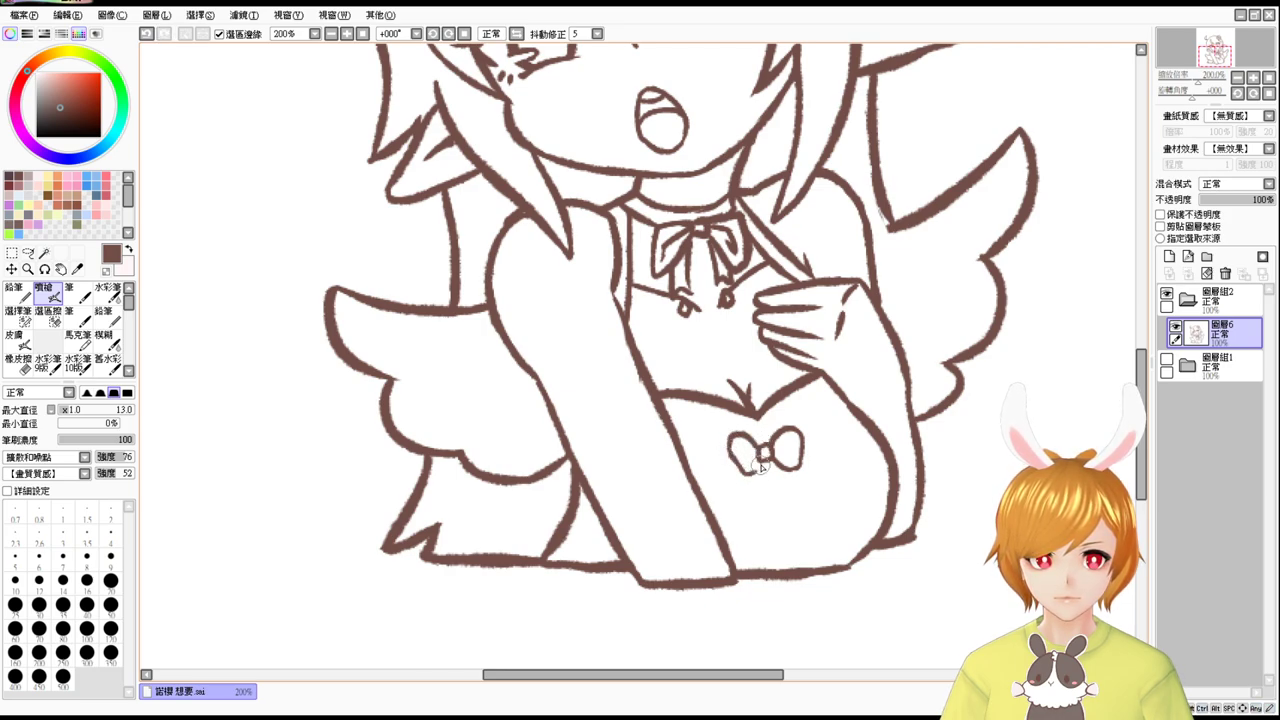
{"action": "key", "text": "ctrl+z"}
{"action": "left_click_drag", "start_coordinate": [756, 446], "coordinate": [760, 462]}
{"action": "key", "text": "ctrl+z"}
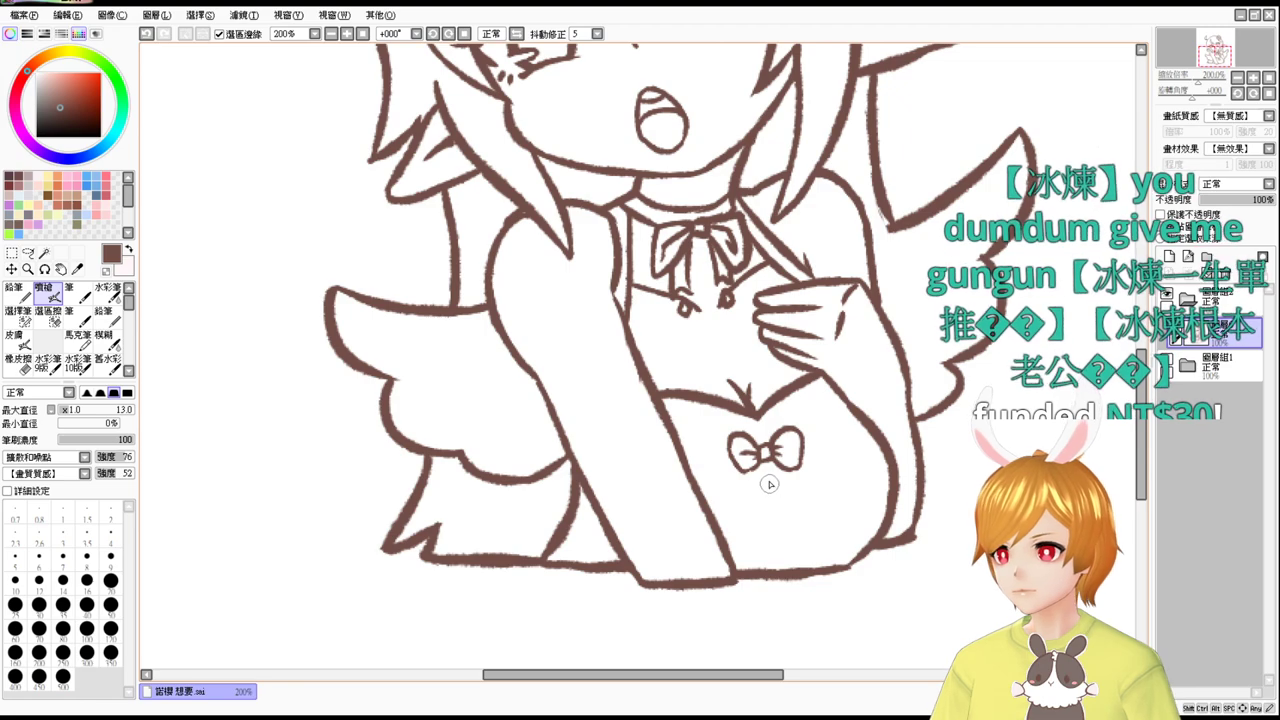
{"action": "left_click_drag", "start_coordinate": [752, 389], "coordinate": [760, 445]}
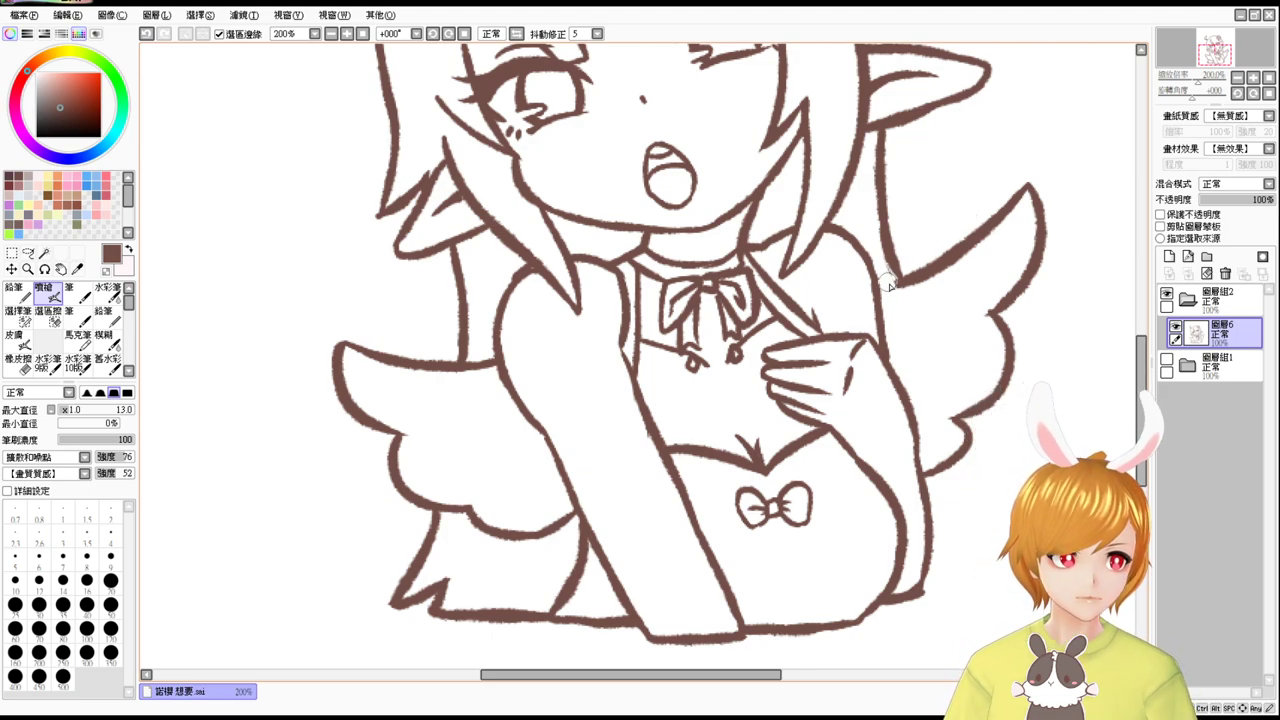
Touch up the wing outlines where they meet the hair and body, alternating between the eraser and the airbrush.
{"action": "mouse_move", "coordinate": [879, 290]}
{"action": "left_mouse_down"}
{"action": "mouse_move", "coordinate": [911, 280]}
{"action": "mouse_move", "coordinate": [895, 269]}
{"action": "mouse_move", "coordinate": [897, 280]}
{"action": "left_mouse_up"}
{"action": "key", "text": "ctrl+z"}
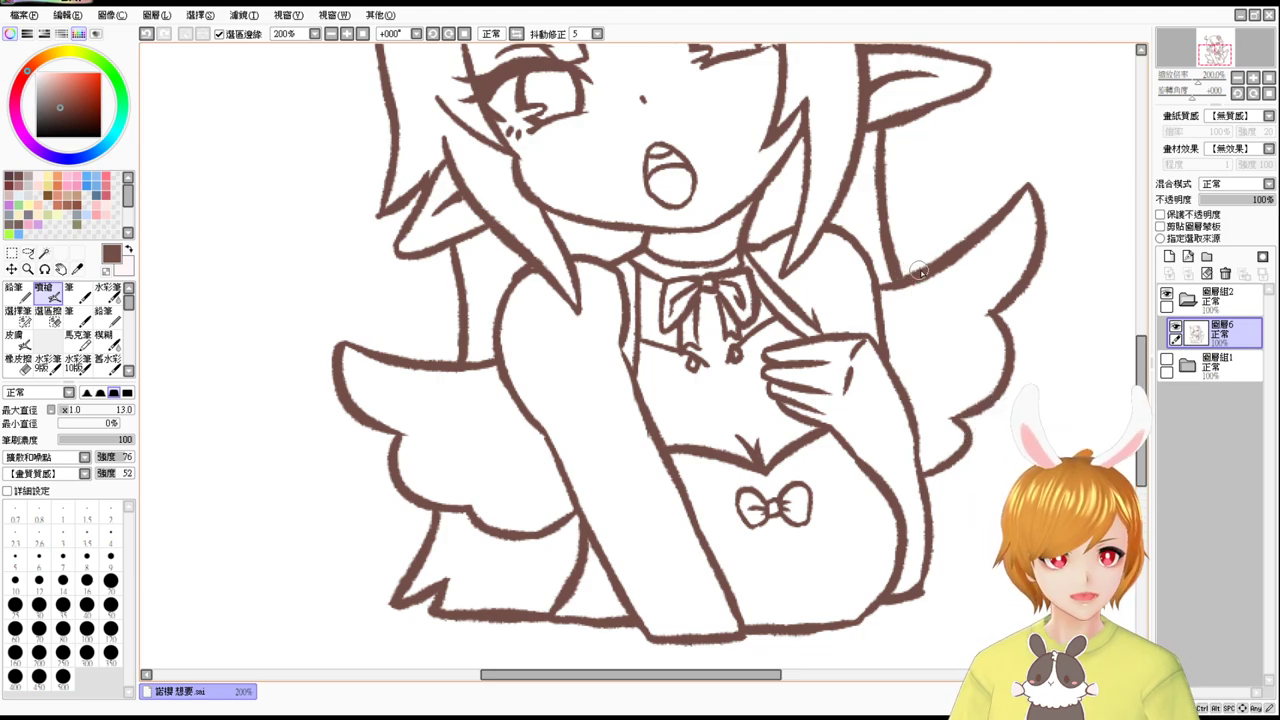
{"action": "key", "text": "e"}
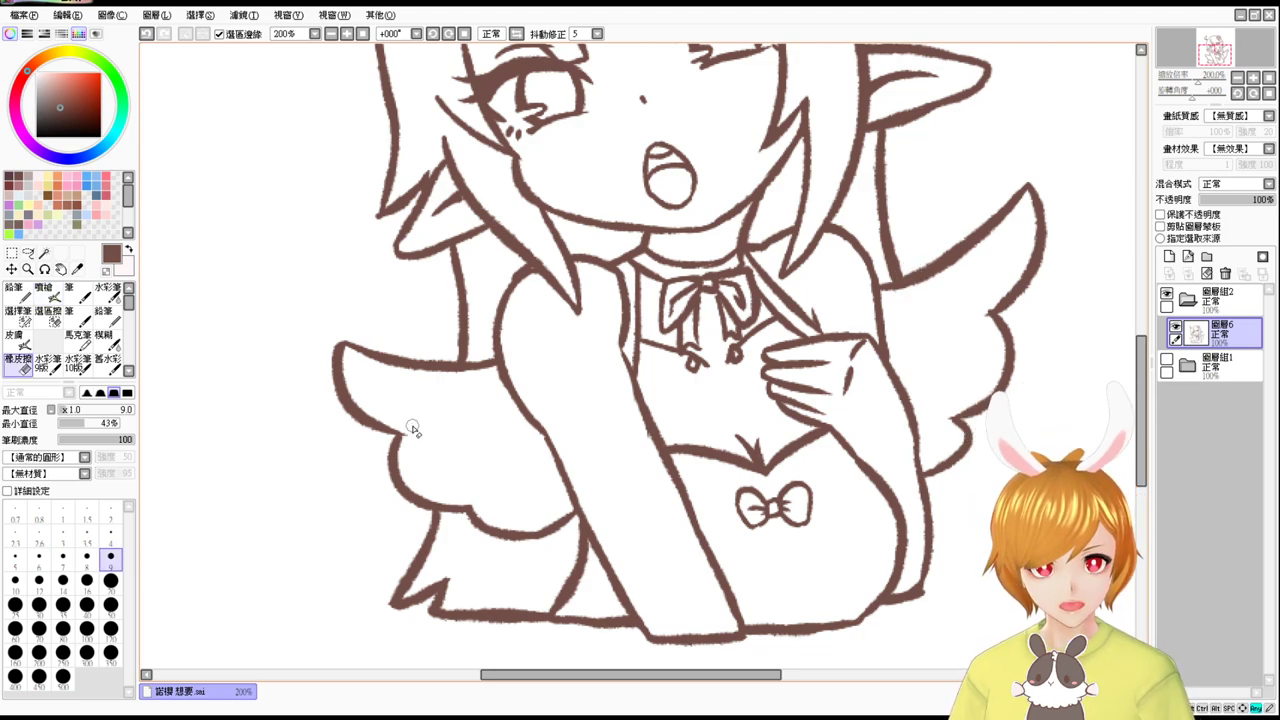
{"action": "key", "text": "v"}
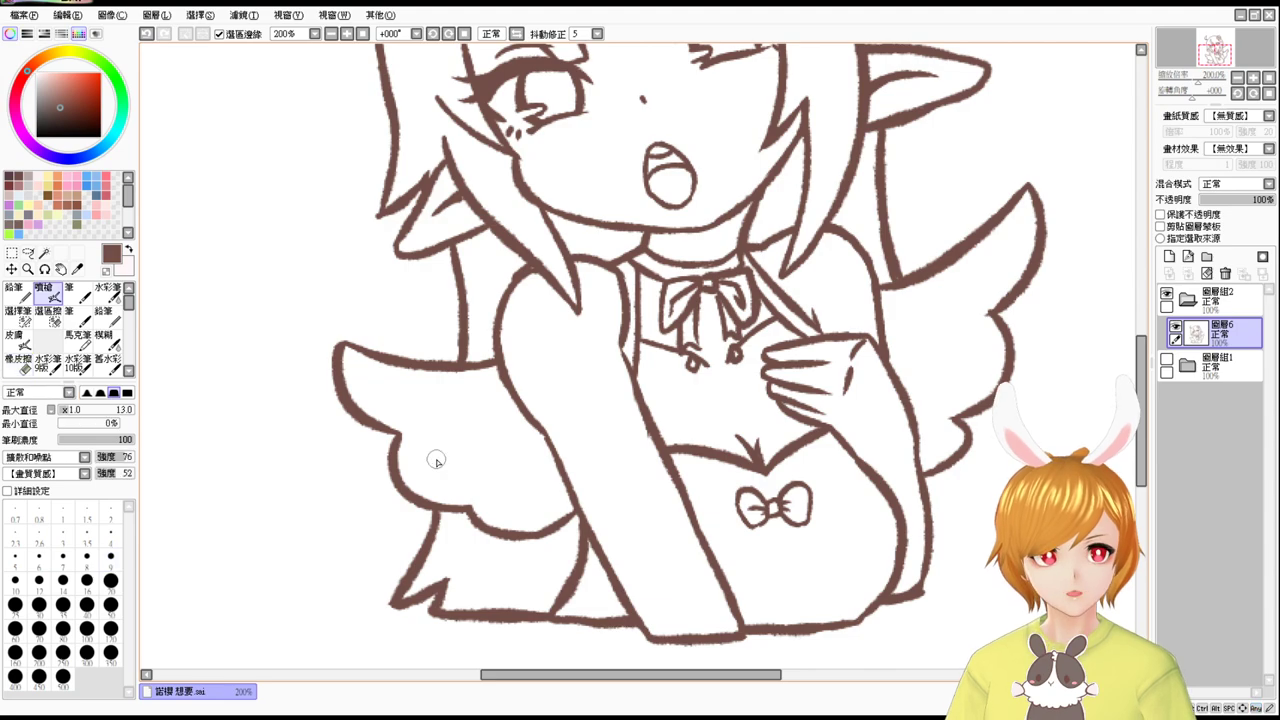
{"action": "key", "text": "e"}
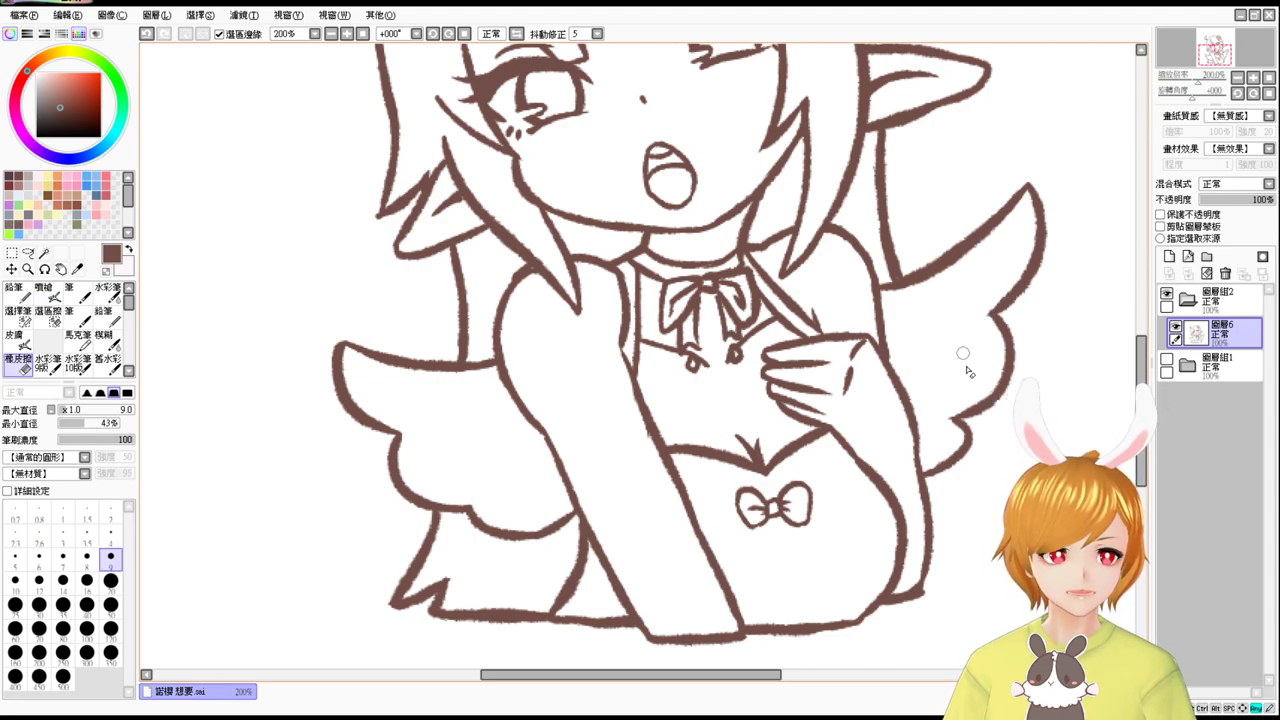
{"action": "key", "text": "e"}
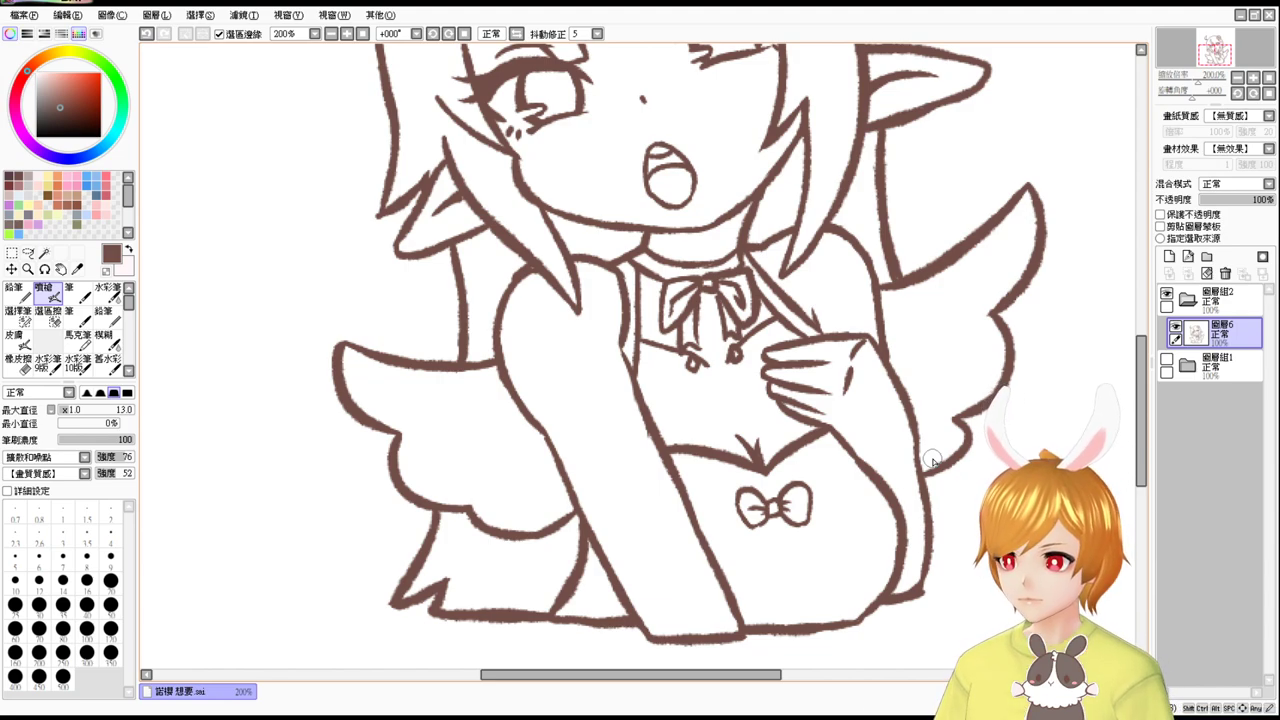
Touch up the hair outline at the pointed tip beside the left ear and near the base of the ahoge.
{"action": "scroll", "coordinate": [824, 344], "scroll_direction": "up", "scroll_amount": 5}
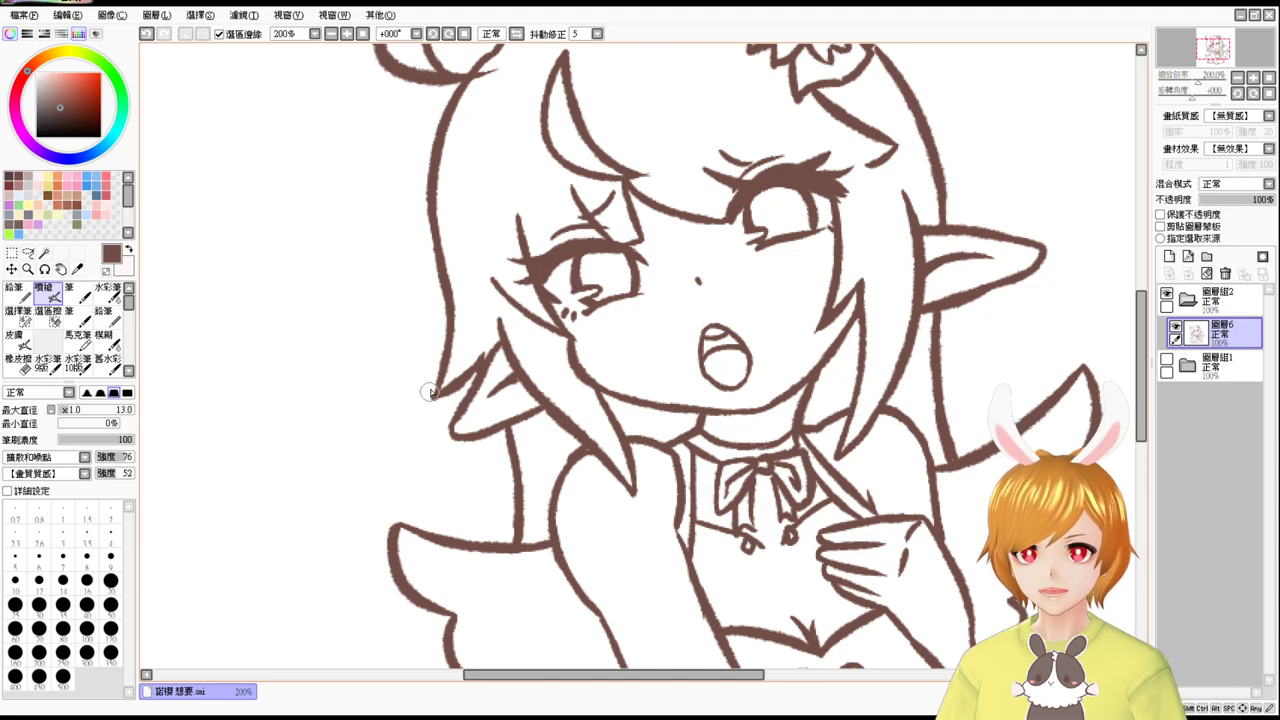
{"action": "key", "text": "e"}
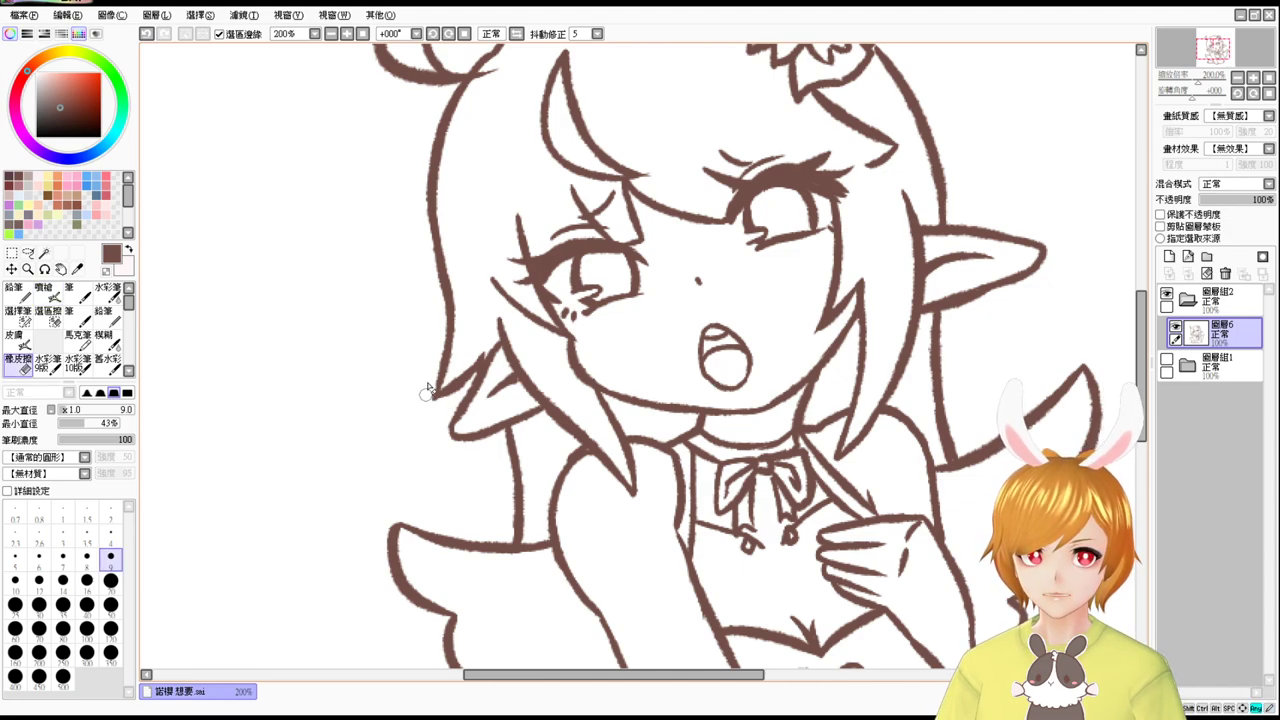
{"action": "key", "text": "b"}
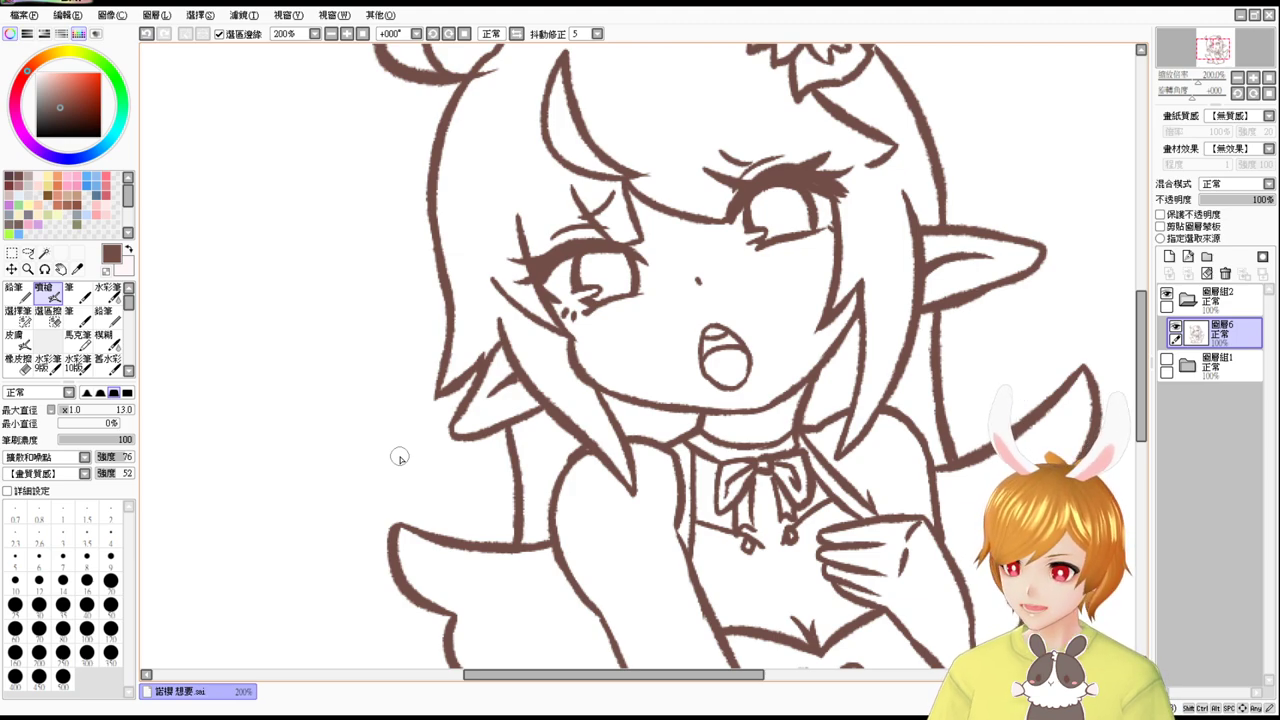
{"action": "scroll", "coordinate": [748, 352], "scroll_direction": "up", "scroll_amount": 5}
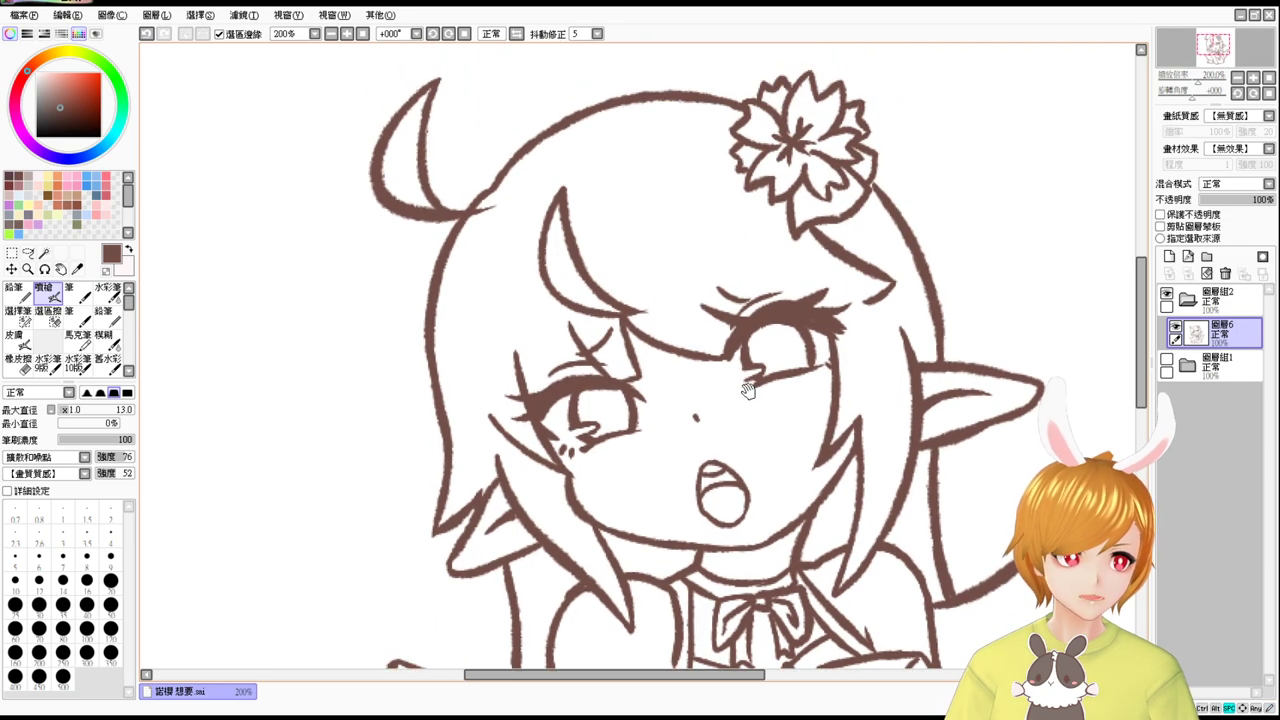
{"action": "key", "text": "e"}
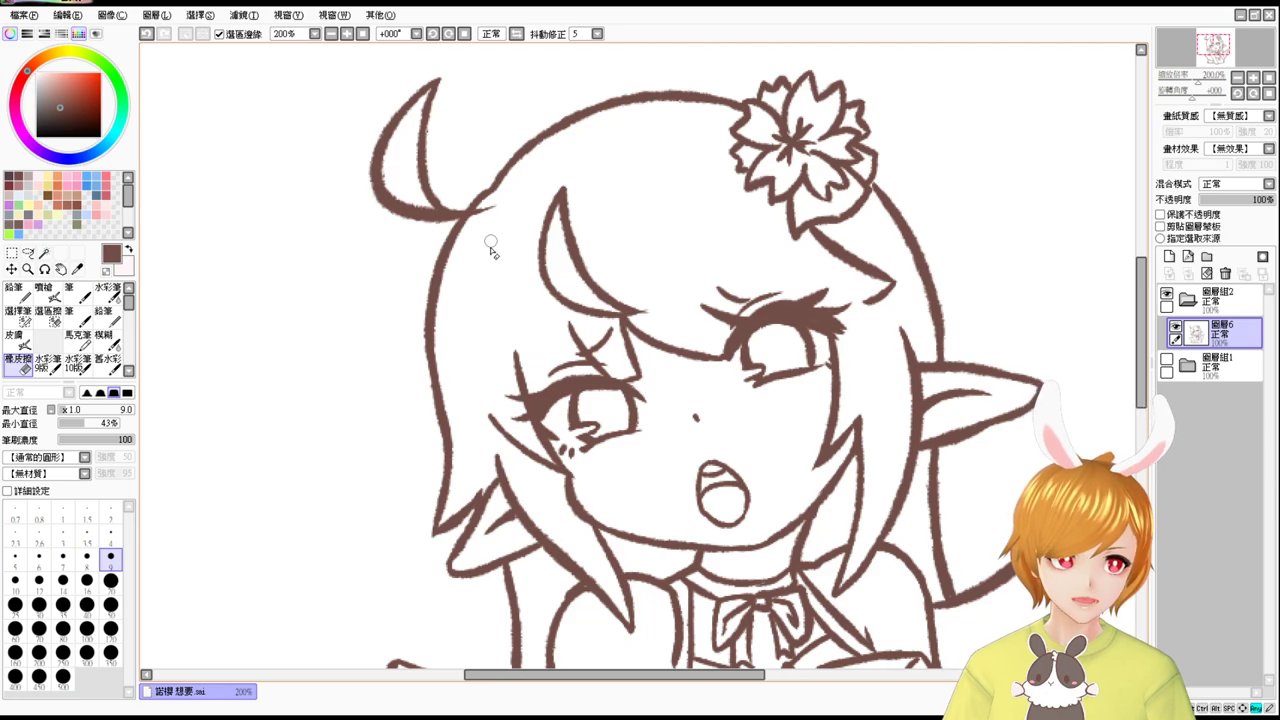
{"action": "key", "text": "v"}
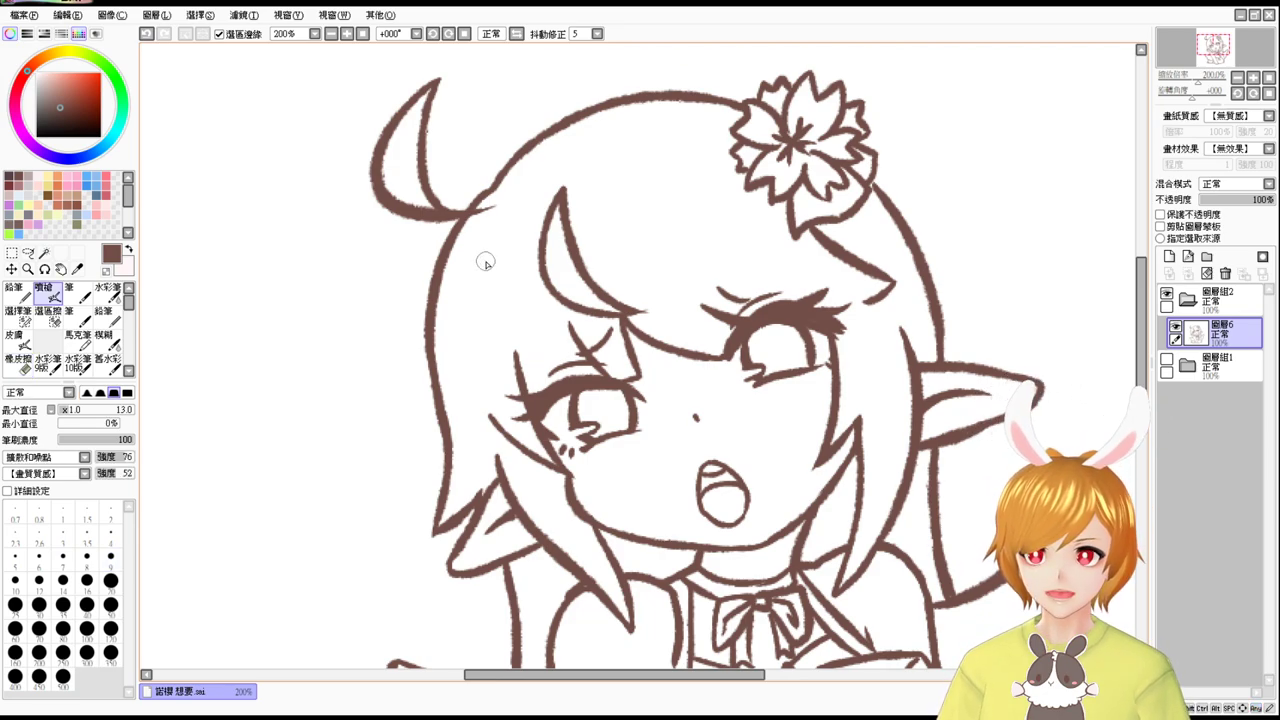
{"action": "scroll", "coordinate": [755, 350], "scroll_direction": "down", "scroll_amount": 3}
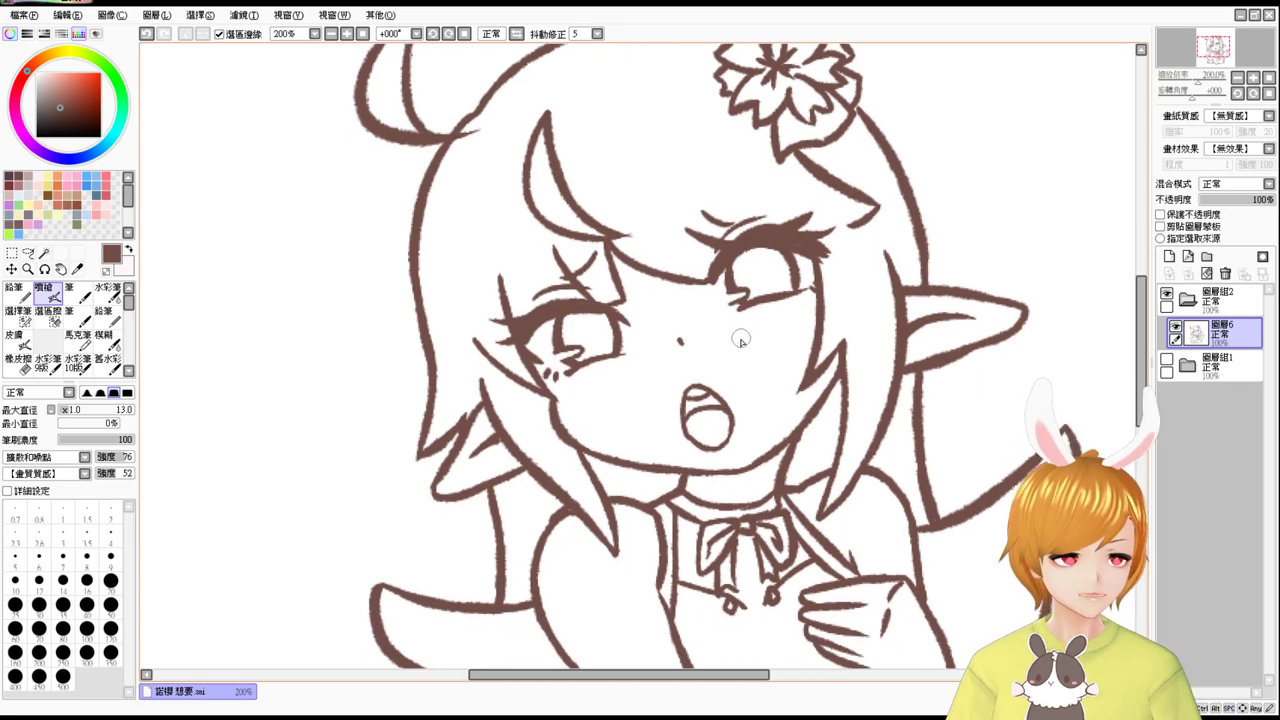
{"action": "scroll", "coordinate": [734, 347], "scroll_direction": "down", "scroll_amount": 1}
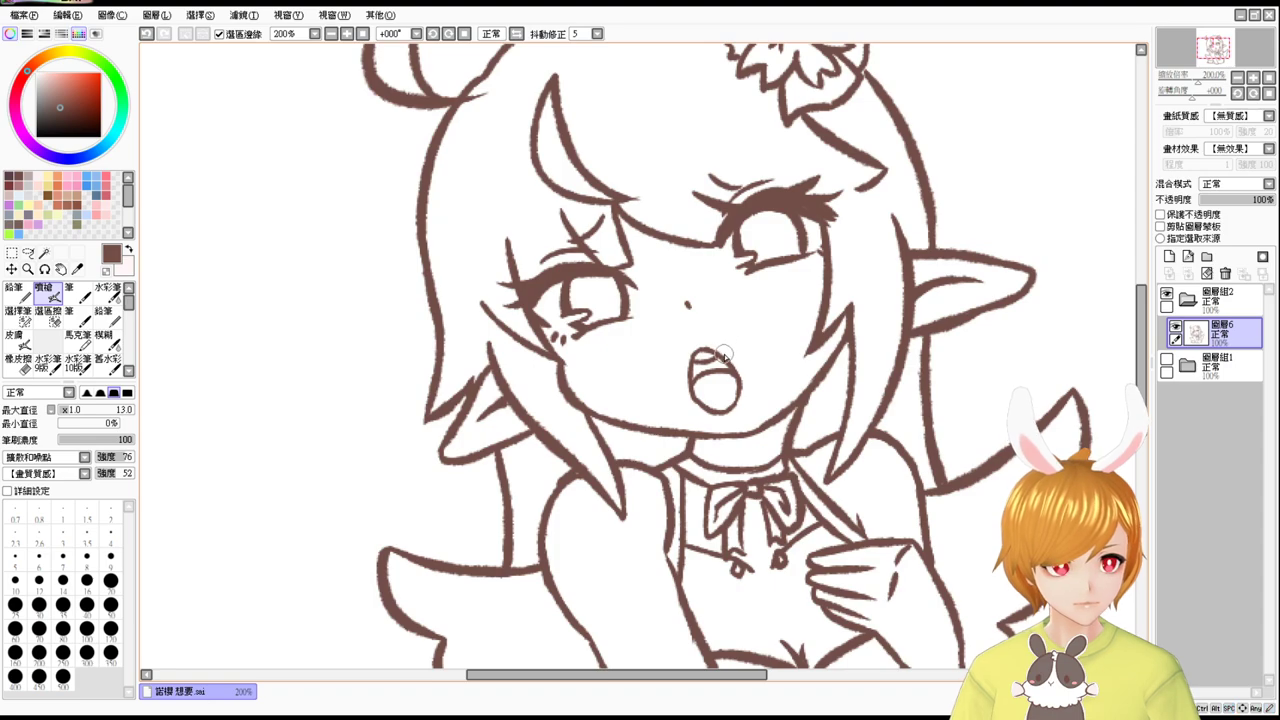
{"action": "mouse_move", "coordinate": [686, 321]}
{"action": "left_mouse_down"}
{"action": "mouse_move", "coordinate": [643, 360]}
{"action": "mouse_move", "coordinate": [661, 370]}
{"action": "mouse_move", "coordinate": [683, 322]}
{"action": "mouse_move", "coordinate": [725, 313]}
{"action": "mouse_move", "coordinate": [759, 334]}
{"action": "mouse_move", "coordinate": [690, 336]}
{"action": "mouse_move", "coordinate": [705, 347]}
{"action": "mouse_move", "coordinate": [771, 333]}
{"action": "left_mouse_up"}
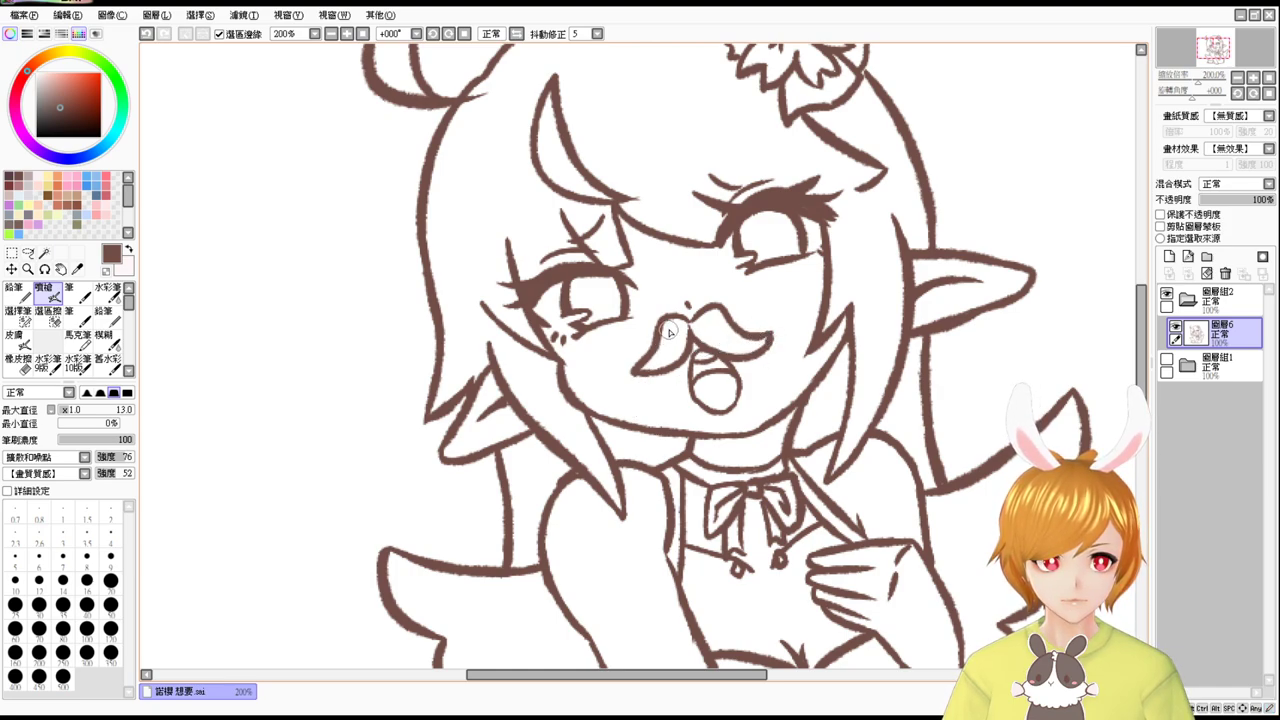
{"action": "key", "text": "ctrl+z"}
{"action": "key", "text": "ctrl+z"}
{"action": "key", "text": "ctrl+z"}
{"action": "key", "text": "ctrl+z"}
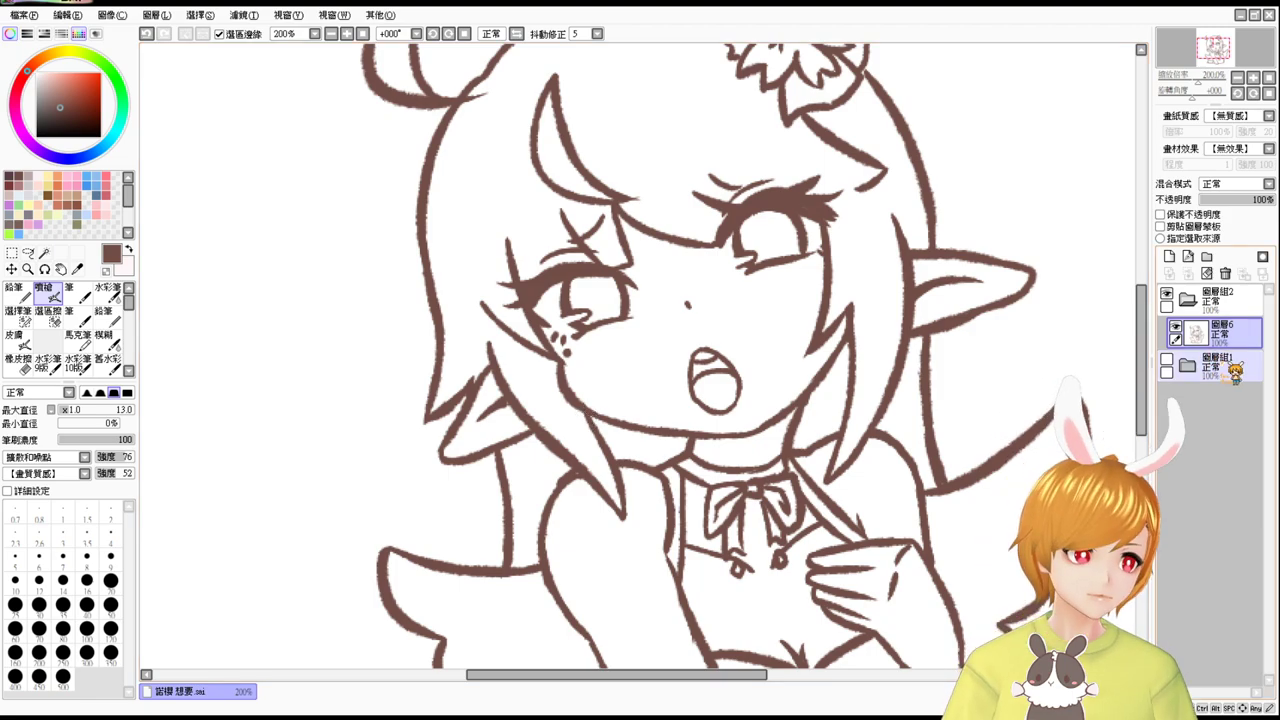
Add a new layer beneath the line art and select the main and back hair areas with the Magic Wand.
{"action": "left_click", "coordinate": [1188, 259]}
{"action": "left_click_drag", "start_coordinate": [1228, 331], "coordinate": [1178, 400]}
{"action": "left_click", "coordinate": [43, 253]}
{"action": "left_click", "coordinate": [575, 423]}
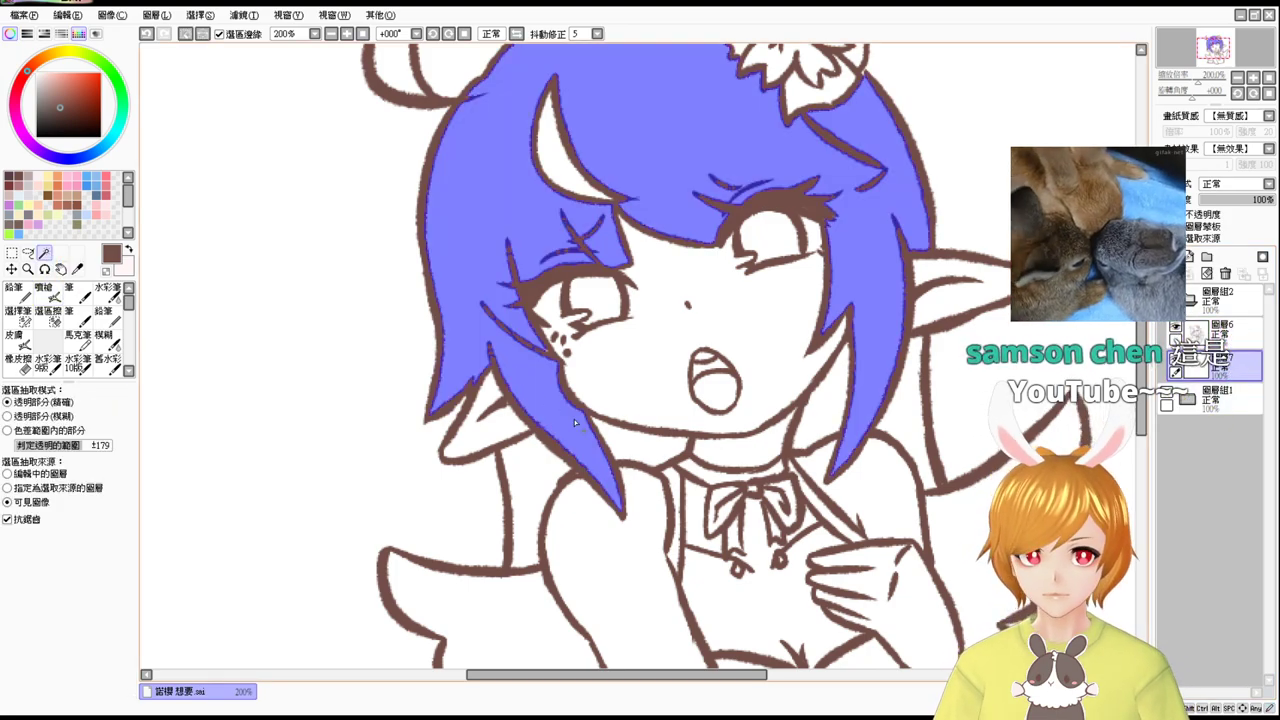
{"action": "left_click", "coordinate": [527, 530]}
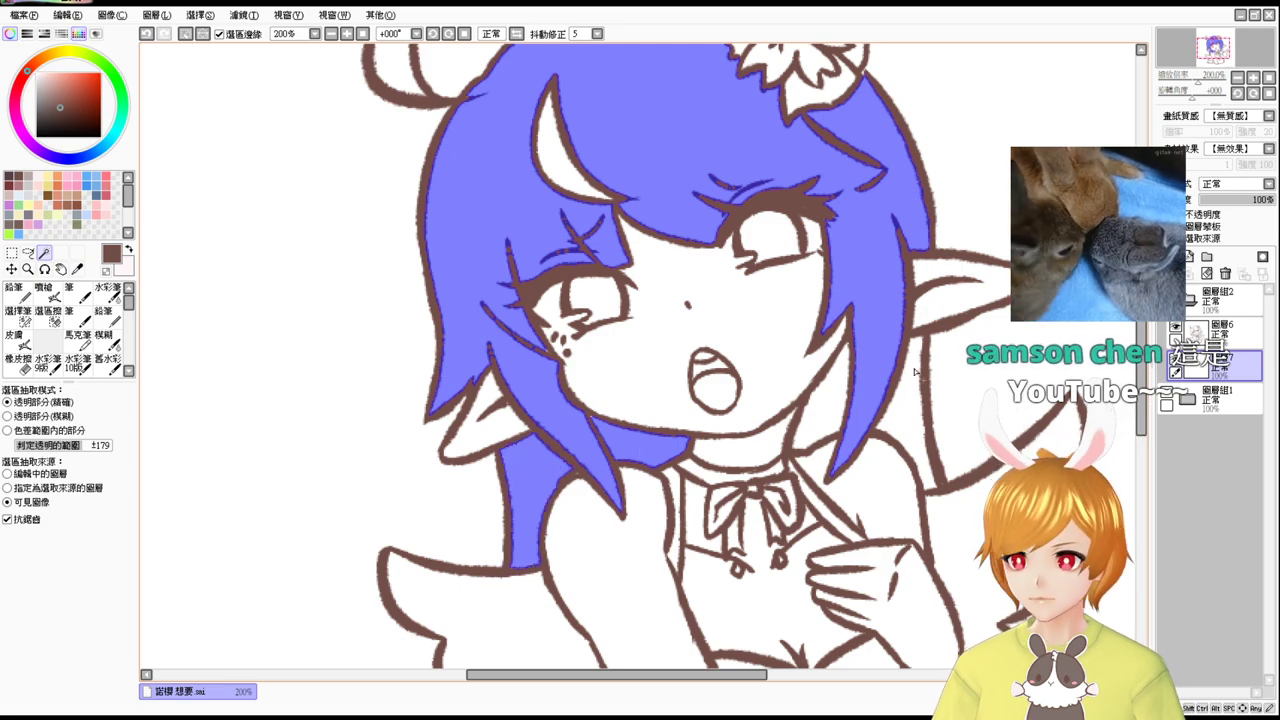
Touch up the hair selection with the Selection Pen at brush size 10.
{"action": "scroll", "coordinate": [700, 450], "scroll_direction": "up", "scroll_amount": 3}
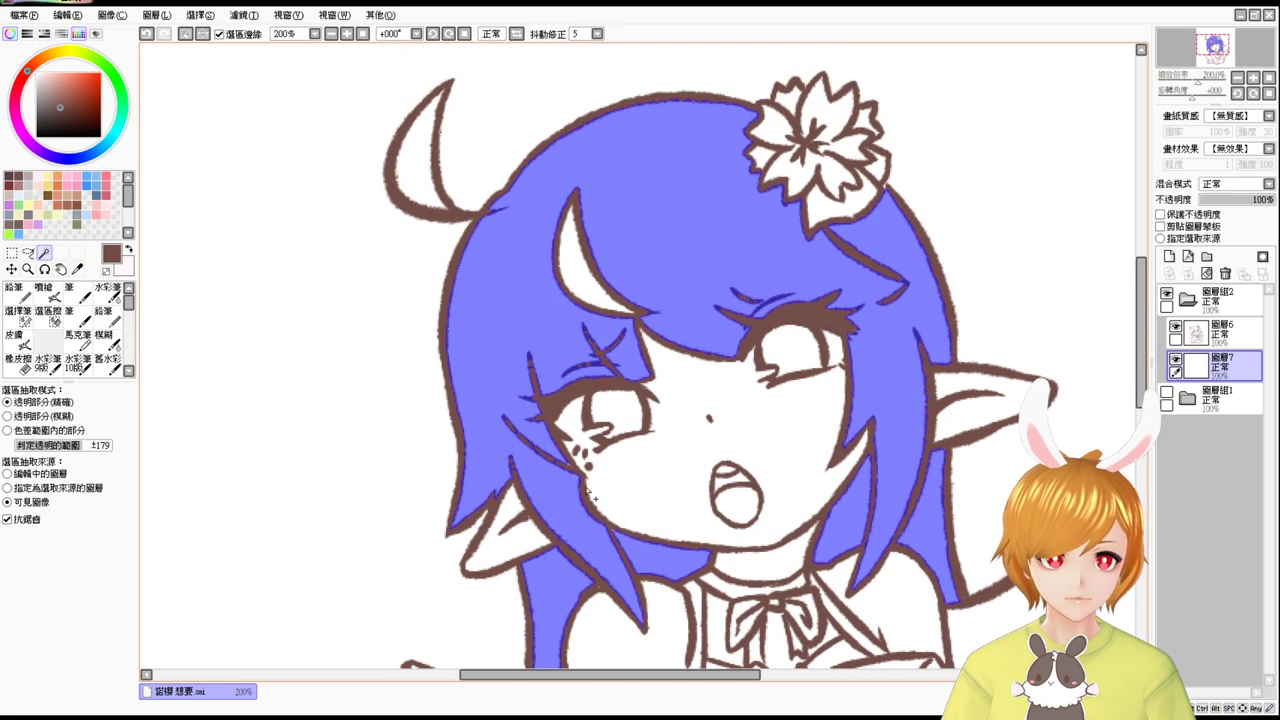
{"action": "left_click", "coordinate": [44, 292]}
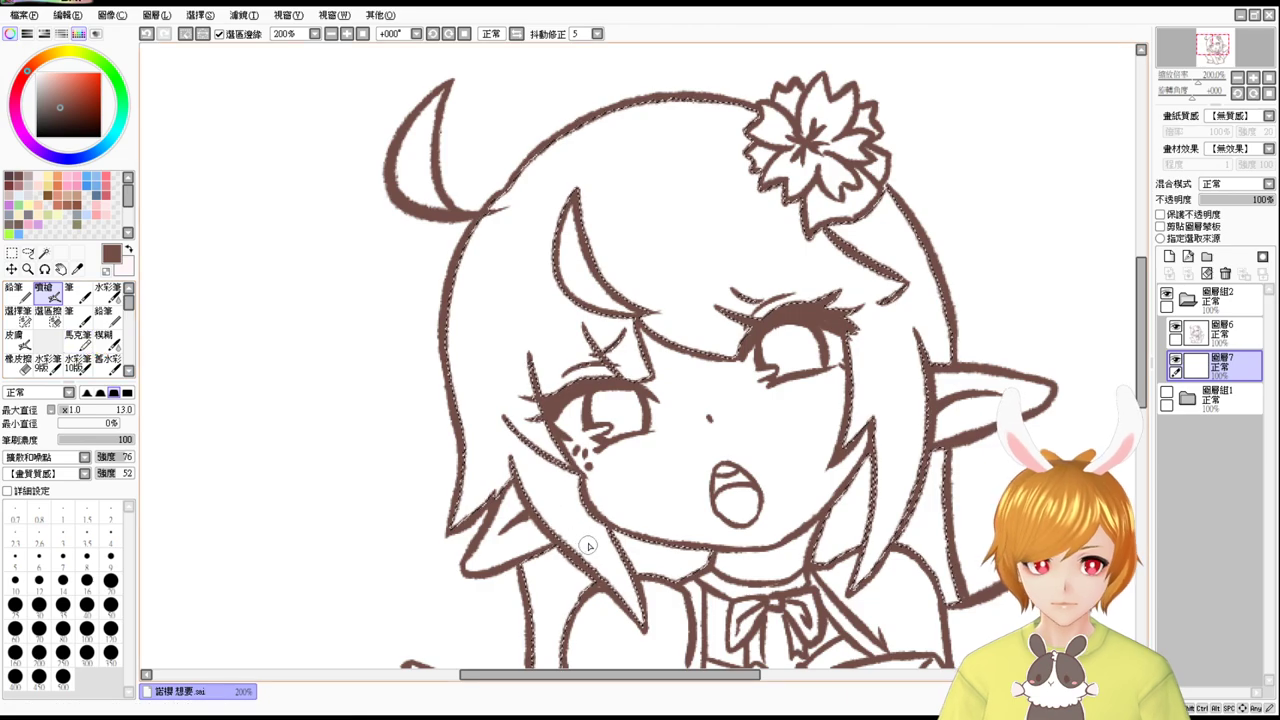
{"action": "left_click_drag", "start_coordinate": [592, 541], "coordinate": [604, 543]}
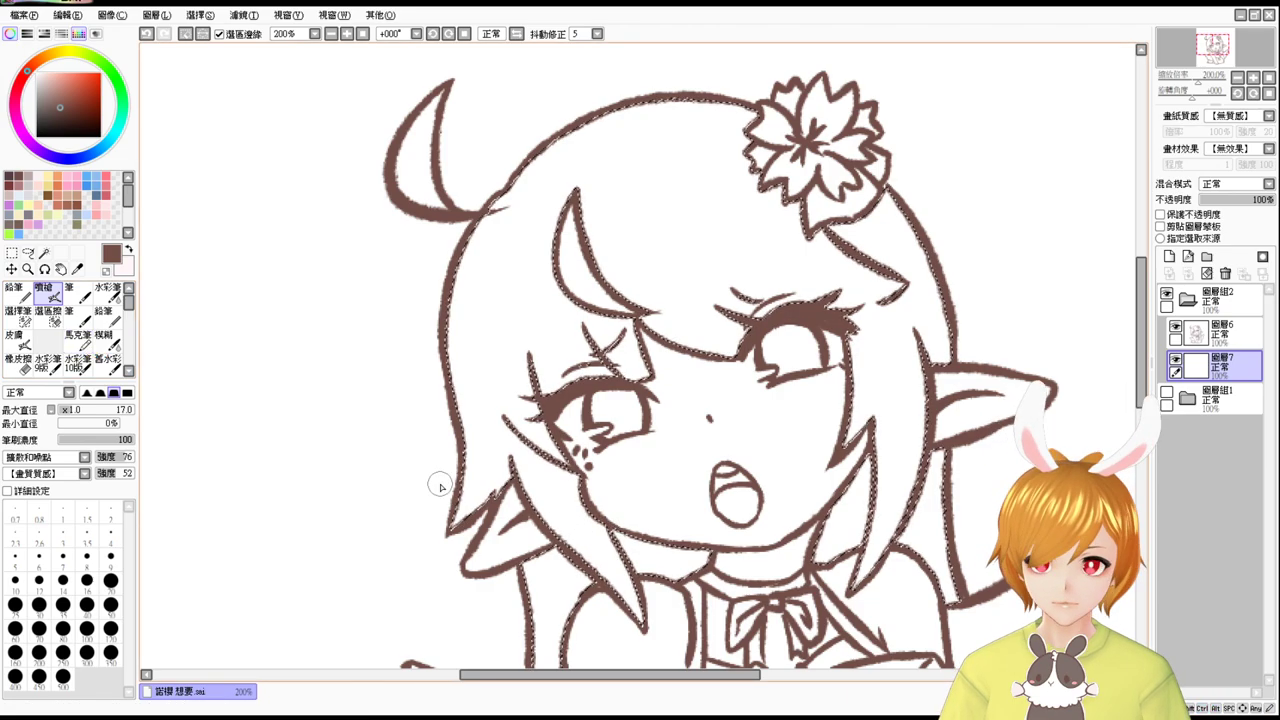
{"action": "left_click", "coordinate": [18, 314]}
{"action": "left_click", "coordinate": [15, 580]}
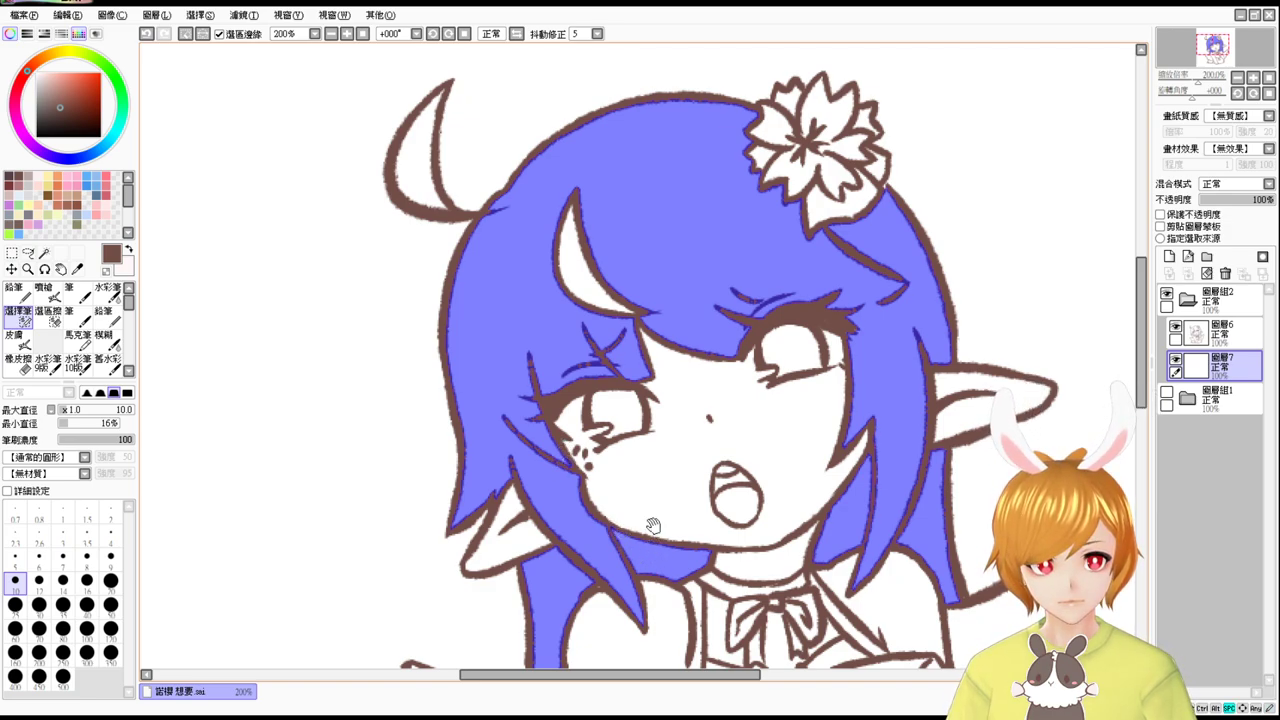
{"action": "left_click_drag", "start_coordinate": [652, 525], "coordinate": [630, 471]}
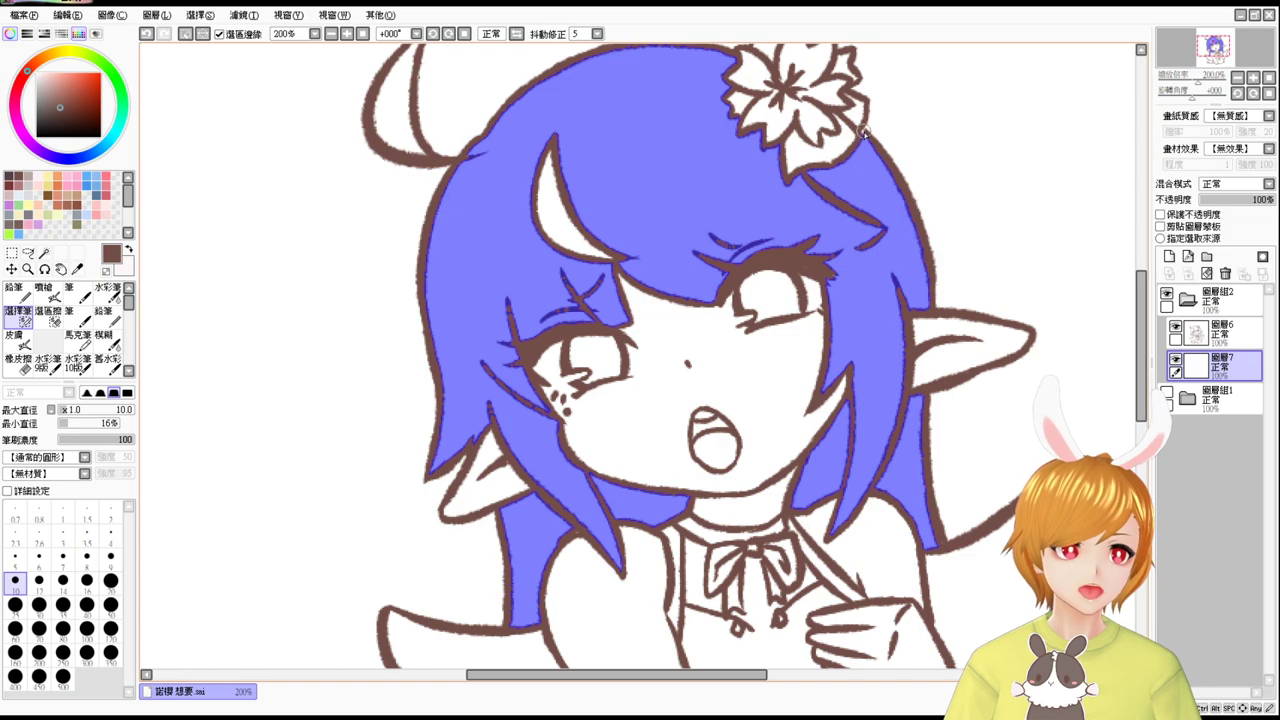
Add the hair below the left wing, the ahoge and the crescent lock in the bangs to the Magic Wand selection.
{"action": "scroll", "coordinate": [830, 140], "scroll_direction": "down", "scroll_amount": 5}
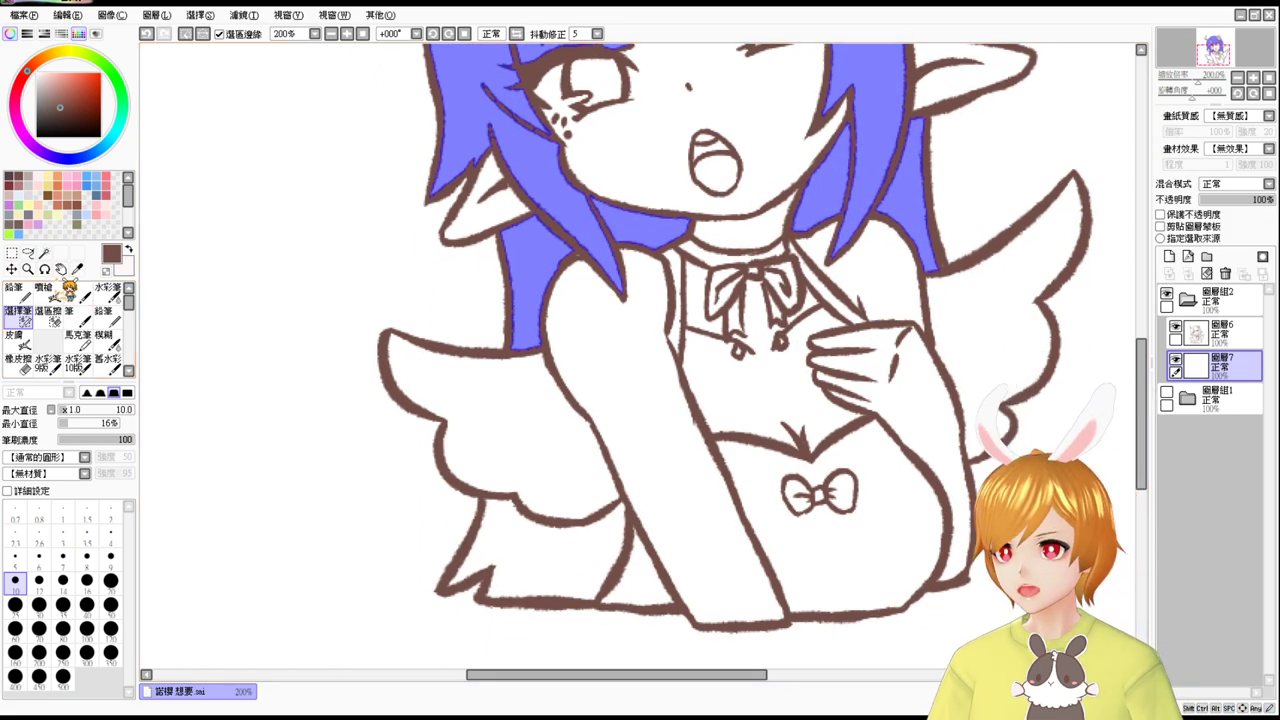
{"action": "left_click", "coordinate": [44, 253]}
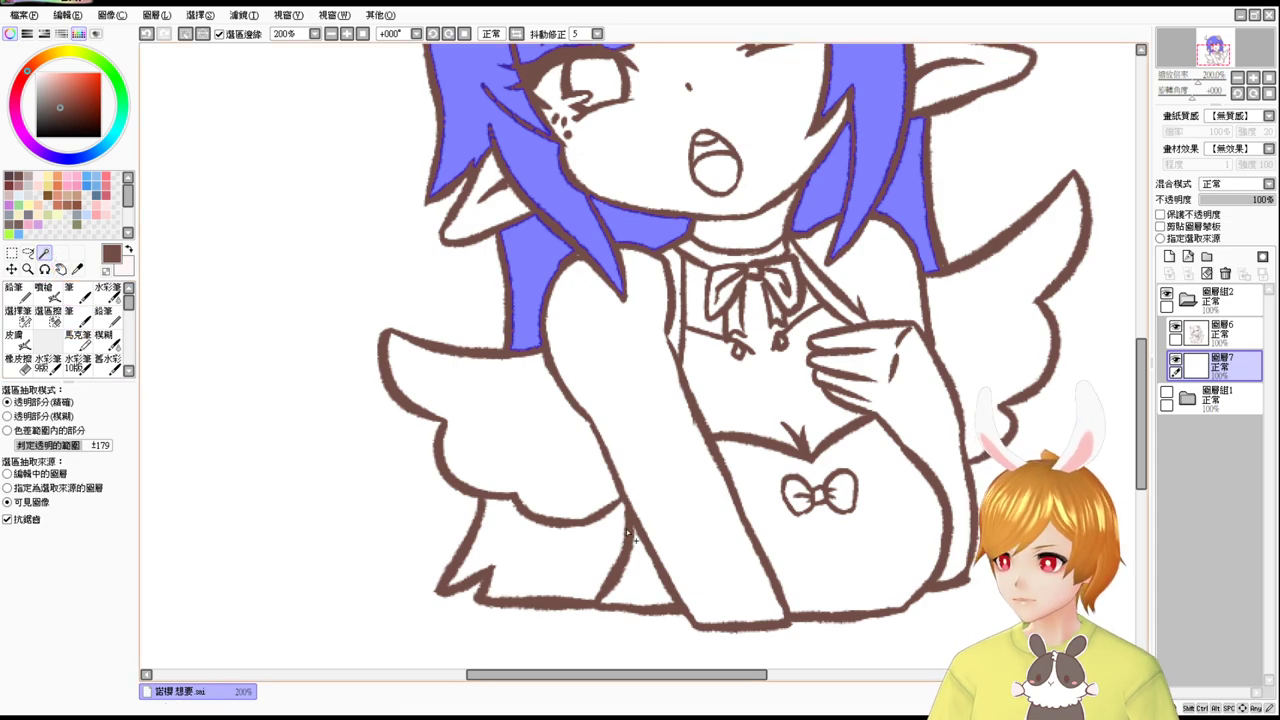
{"action": "left_click", "coordinate": [602, 553]}
{"action": "scroll", "coordinate": [621, 497], "scroll_direction": "up", "scroll_amount": 2}
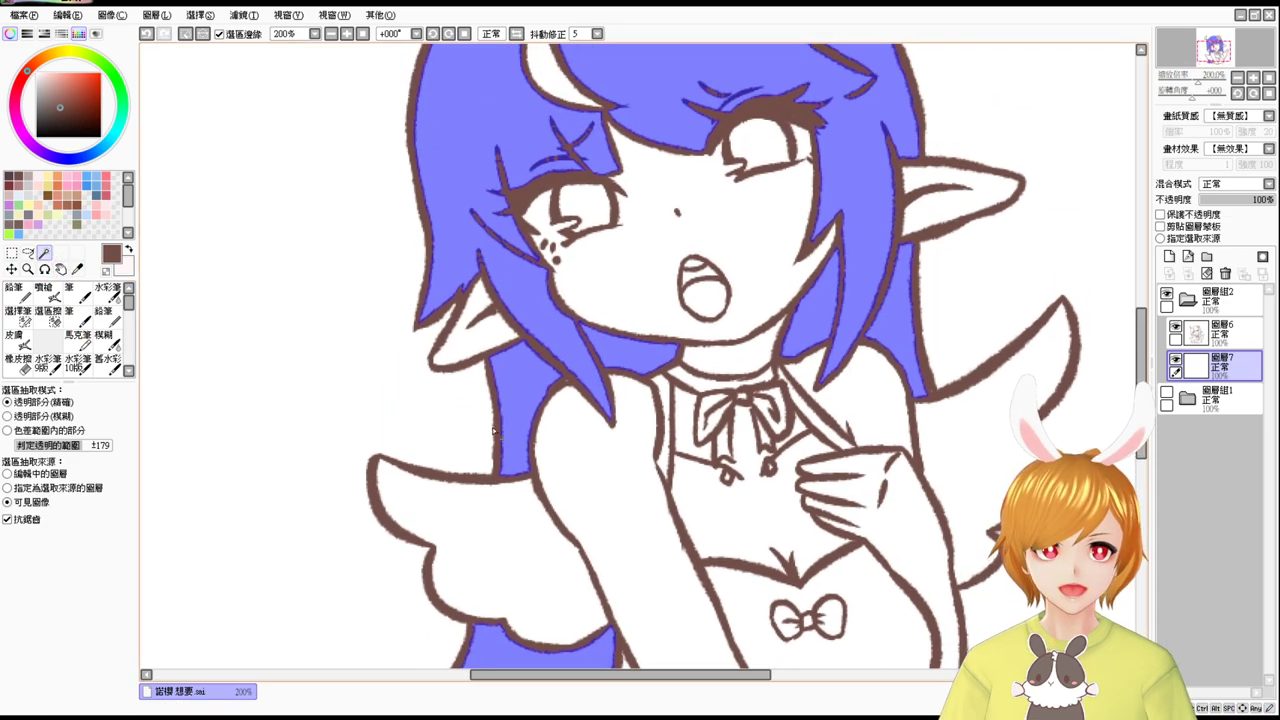
{"action": "scroll", "coordinate": [375, 203], "scroll_direction": "up", "scroll_amount": 3}
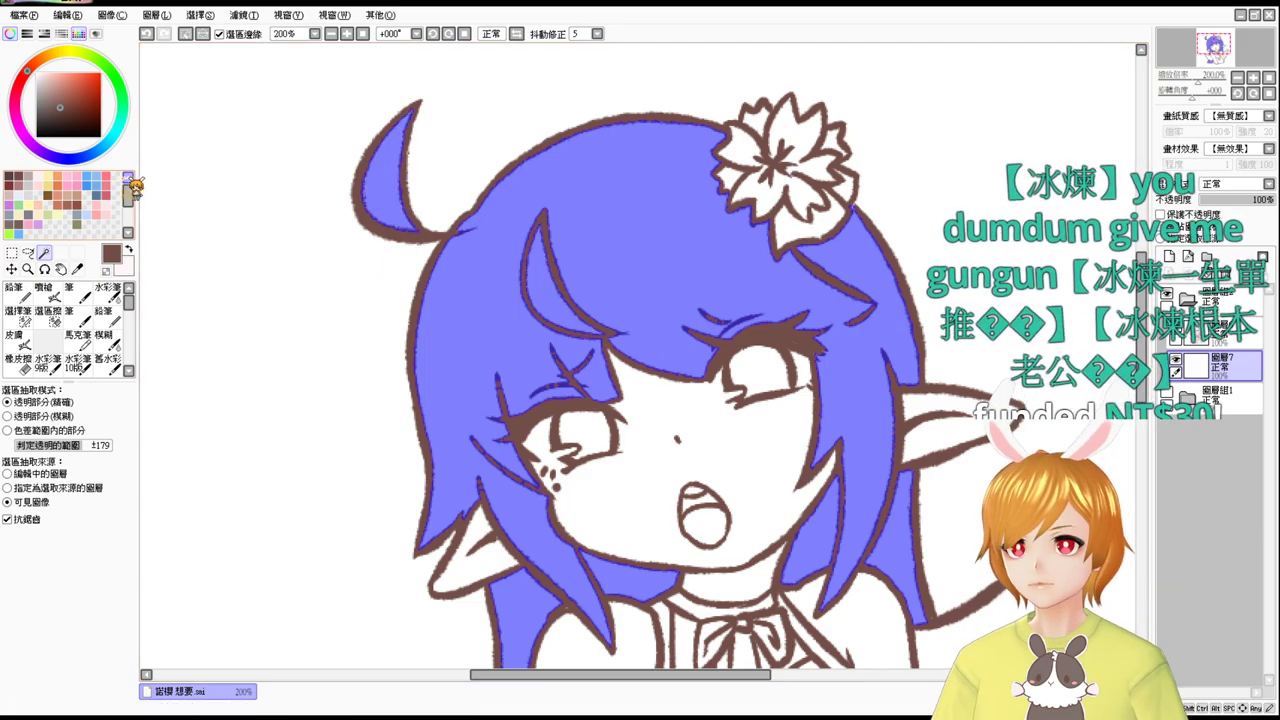
Fill the selected hair areas with the pale pink from the swatches and switch to the Airbrush.
{"action": "left_click", "coordinate": [106, 222]}
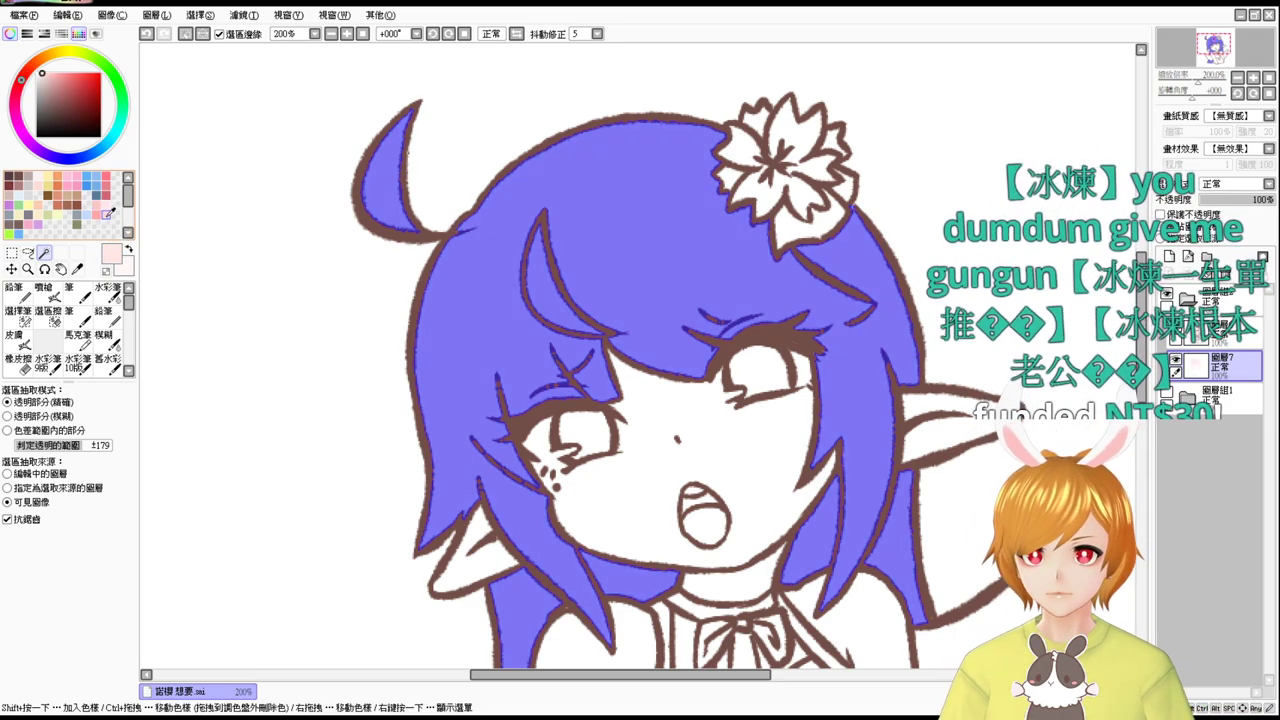
{"action": "left_click", "coordinate": [43, 292]}
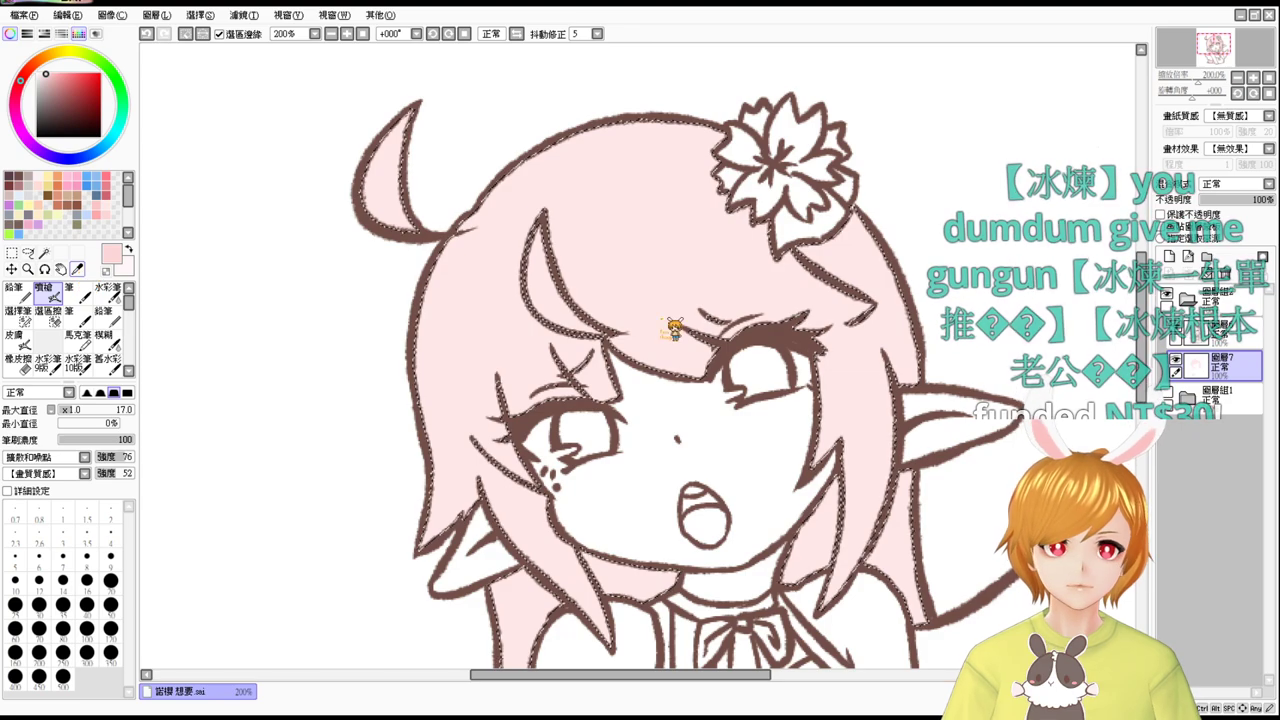
Shade the hair below the flower and the right side and back locks in deeper pink with the Airbrush at size 22.
{"action": "left_click_drag", "start_coordinate": [900, 236], "coordinate": [928, 234]}
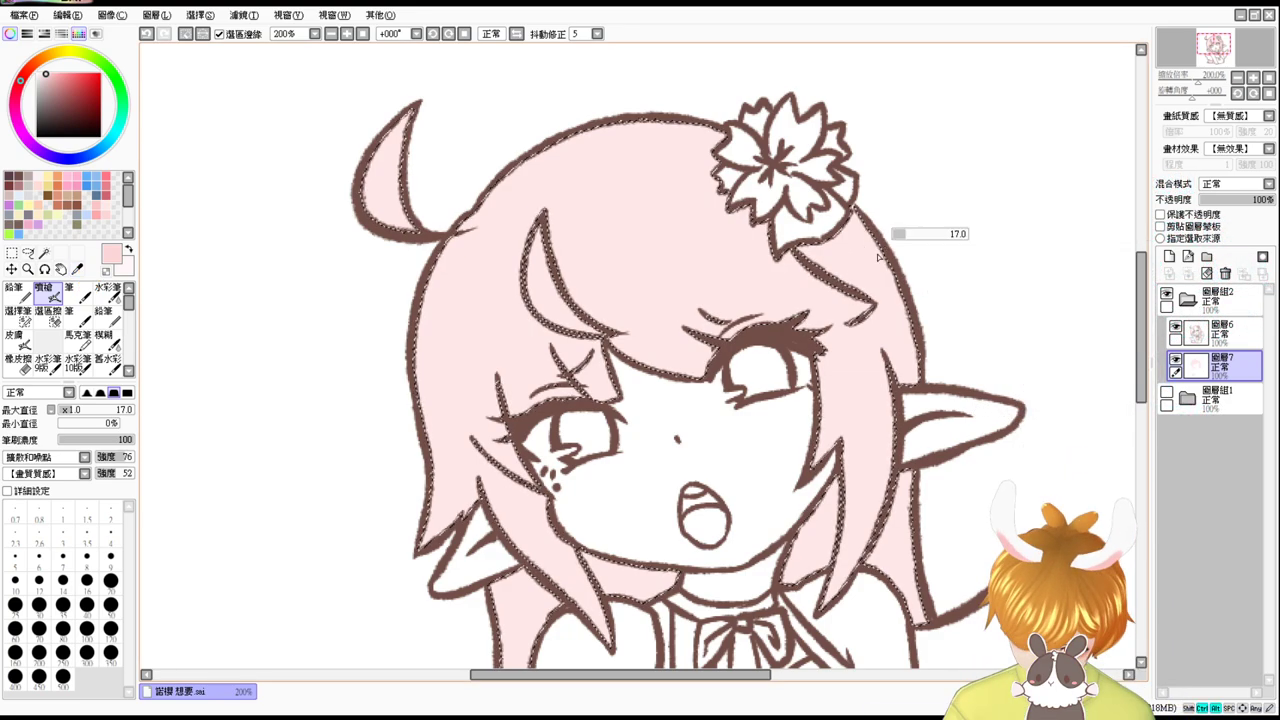
{"action": "mouse_move", "coordinate": [750, 228]}
{"action": "left_mouse_down"}
{"action": "mouse_move", "coordinate": [827, 313]}
{"action": "mouse_move", "coordinate": [751, 226]}
{"action": "mouse_move", "coordinate": [868, 308]}
{"action": "left_mouse_up"}
{"action": "mouse_move", "coordinate": [804, 240]}
{"action": "left_mouse_down"}
{"action": "mouse_move", "coordinate": [837, 306]}
{"action": "mouse_move", "coordinate": [873, 302]}
{"action": "mouse_move", "coordinate": [843, 272]}
{"action": "mouse_move", "coordinate": [847, 317]}
{"action": "mouse_move", "coordinate": [868, 312]}
{"action": "mouse_move", "coordinate": [826, 333]}
{"action": "mouse_move", "coordinate": [818, 311]}
{"action": "mouse_move", "coordinate": [837, 453]}
{"action": "mouse_move", "coordinate": [879, 450]}
{"action": "left_mouse_up"}
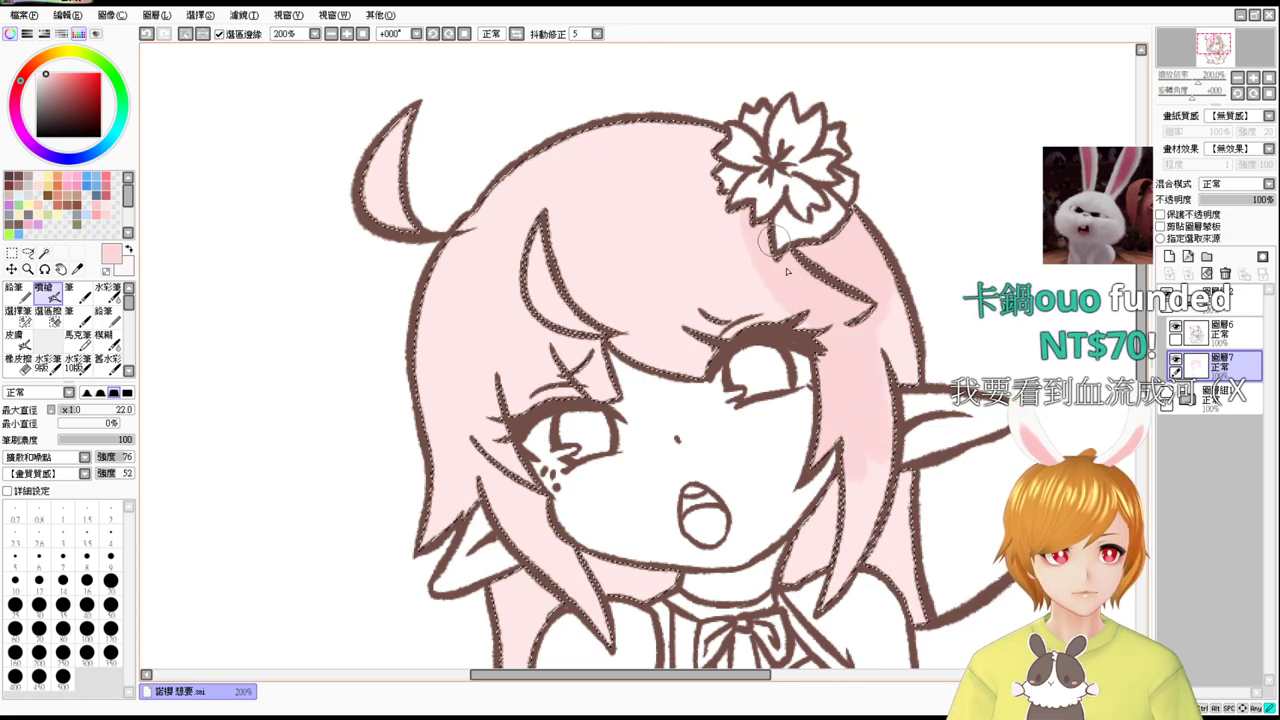
{"action": "left_click_drag", "start_coordinate": [870, 362], "coordinate": [912, 352]}
{"action": "mouse_move", "coordinate": [833, 470]}
{"action": "left_mouse_down"}
{"action": "mouse_move", "coordinate": [813, 547]}
{"action": "mouse_move", "coordinate": [787, 583]}
{"action": "mouse_move", "coordinate": [810, 532]}
{"action": "mouse_move", "coordinate": [831, 520]}
{"action": "mouse_move", "coordinate": [880, 524]}
{"action": "mouse_move", "coordinate": [888, 510]}
{"action": "mouse_move", "coordinate": [893, 575]}
{"action": "left_mouse_up"}
{"action": "key", "text": "space"}
{"action": "left_click_drag", "start_coordinate": [902, 555], "coordinate": [868, 381]}
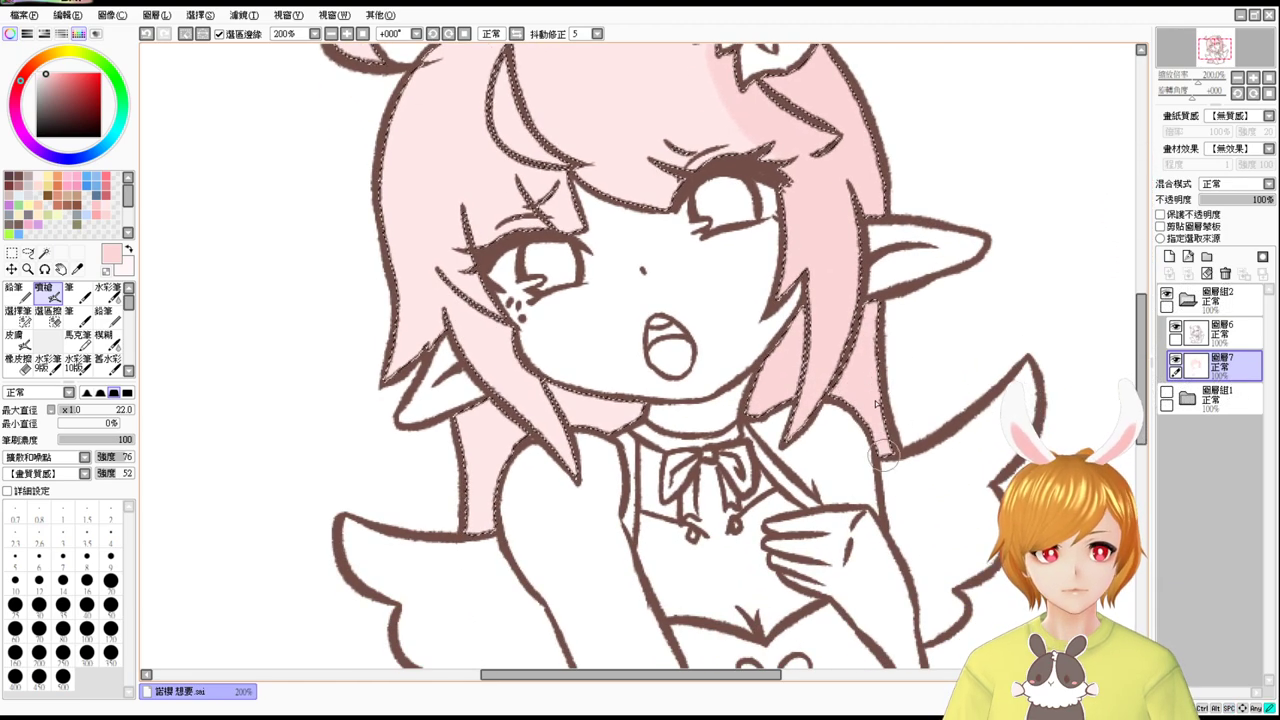
Shade the back hair under the chin and behind the left shoulder in the deeper pink.
{"action": "key", "text": "space"}
{"action": "mouse_move", "coordinate": [900, 506]}
{"action": "left_mouse_down"}
{"action": "mouse_move", "coordinate": [883, 340]}
{"action": "mouse_move", "coordinate": [903, 449]}
{"action": "mouse_move", "coordinate": [951, 565]}
{"action": "left_mouse_up"}
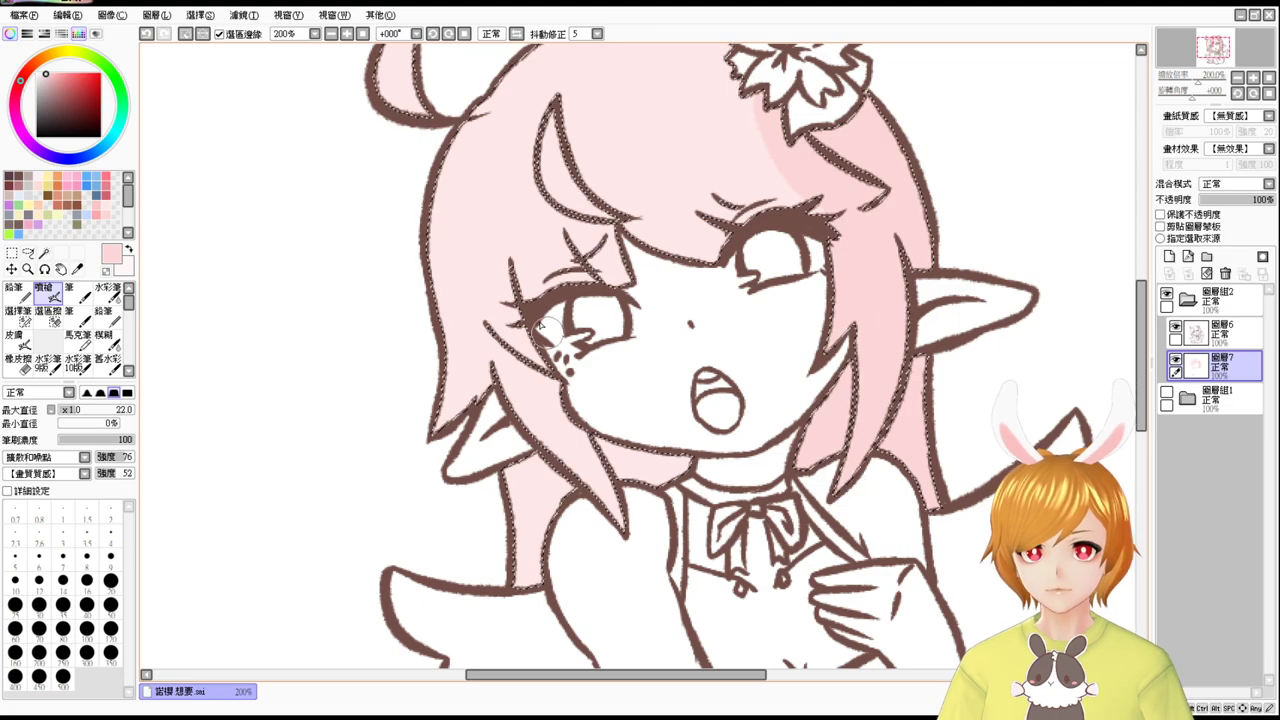
{"action": "mouse_move", "coordinate": [586, 420]}
{"action": "left_mouse_down"}
{"action": "mouse_move", "coordinate": [597, 500]}
{"action": "mouse_move", "coordinate": [573, 439]}
{"action": "mouse_move", "coordinate": [631, 495]}
{"action": "mouse_move", "coordinate": [613, 434]}
{"action": "mouse_move", "coordinate": [668, 507]}
{"action": "mouse_move", "coordinate": [690, 482]}
{"action": "left_mouse_up"}
{"action": "mouse_move", "coordinate": [584, 500]}
{"action": "left_mouse_down"}
{"action": "mouse_move", "coordinate": [558, 471]}
{"action": "mouse_move", "coordinate": [565, 539]}
{"action": "mouse_move", "coordinate": [575, 501]}
{"action": "left_mouse_up"}
{"action": "mouse_move", "coordinate": [593, 440]}
{"action": "left_mouse_down"}
{"action": "mouse_move", "coordinate": [606, 540]}
{"action": "mouse_move", "coordinate": [628, 546]}
{"action": "mouse_move", "coordinate": [609, 409]}
{"action": "left_mouse_up"}
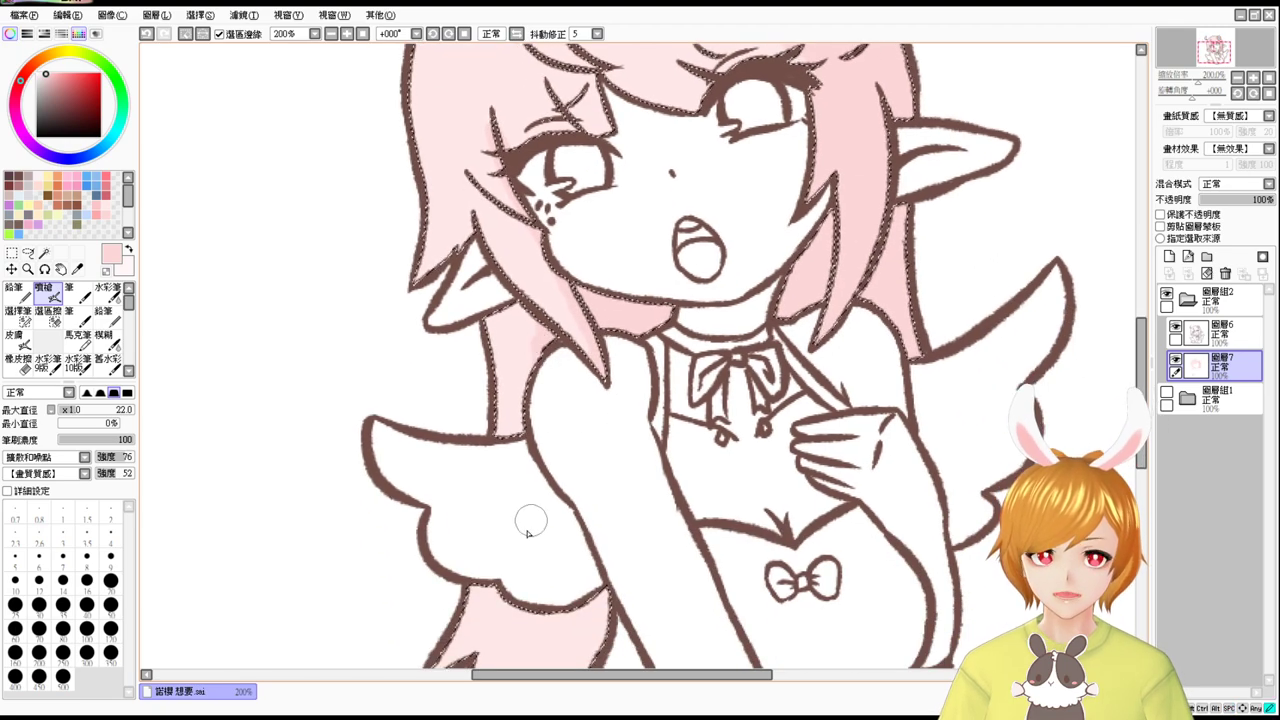
Shade the inner part of the hair tuft below the left wing, undoing the extra strokes on its outer part.
{"action": "left_click_drag", "start_coordinate": [642, 564], "coordinate": [621, 467]}
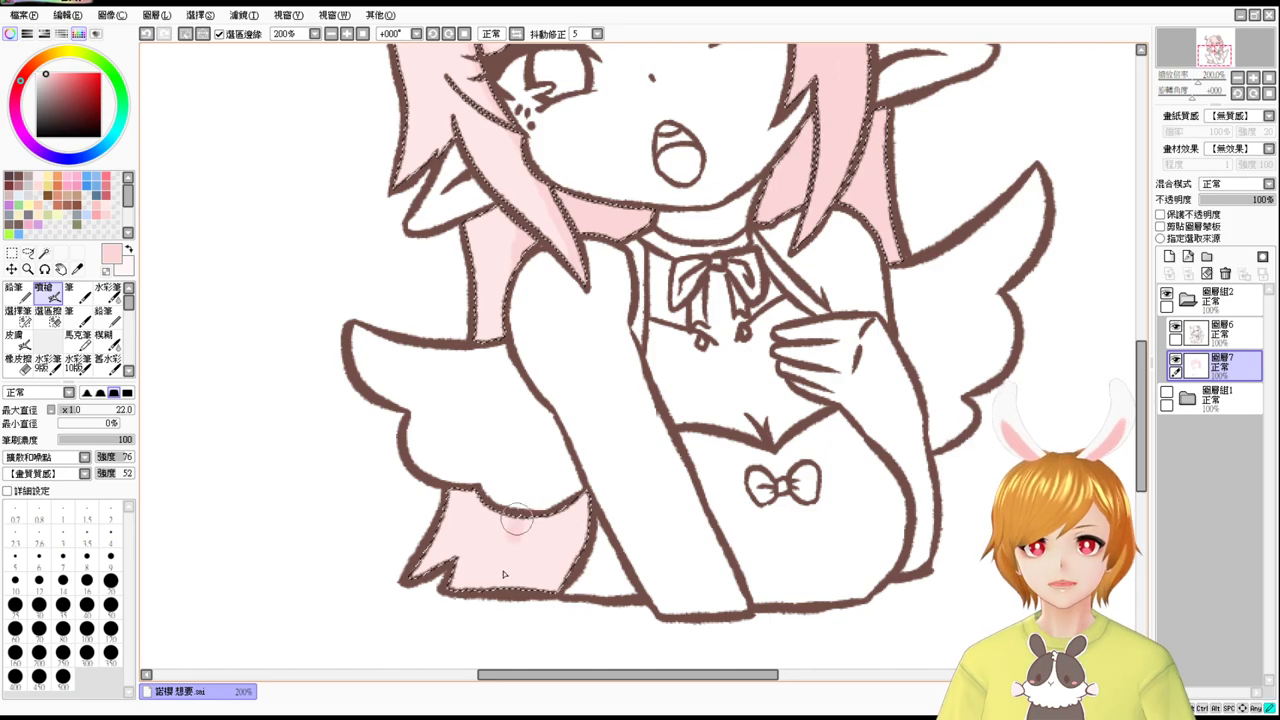
{"action": "mouse_move", "coordinate": [505, 585]}
{"action": "left_mouse_down"}
{"action": "mouse_move", "coordinate": [537, 503]}
{"action": "mouse_move", "coordinate": [577, 478]}
{"action": "mouse_move", "coordinate": [590, 525]}
{"action": "left_mouse_up"}
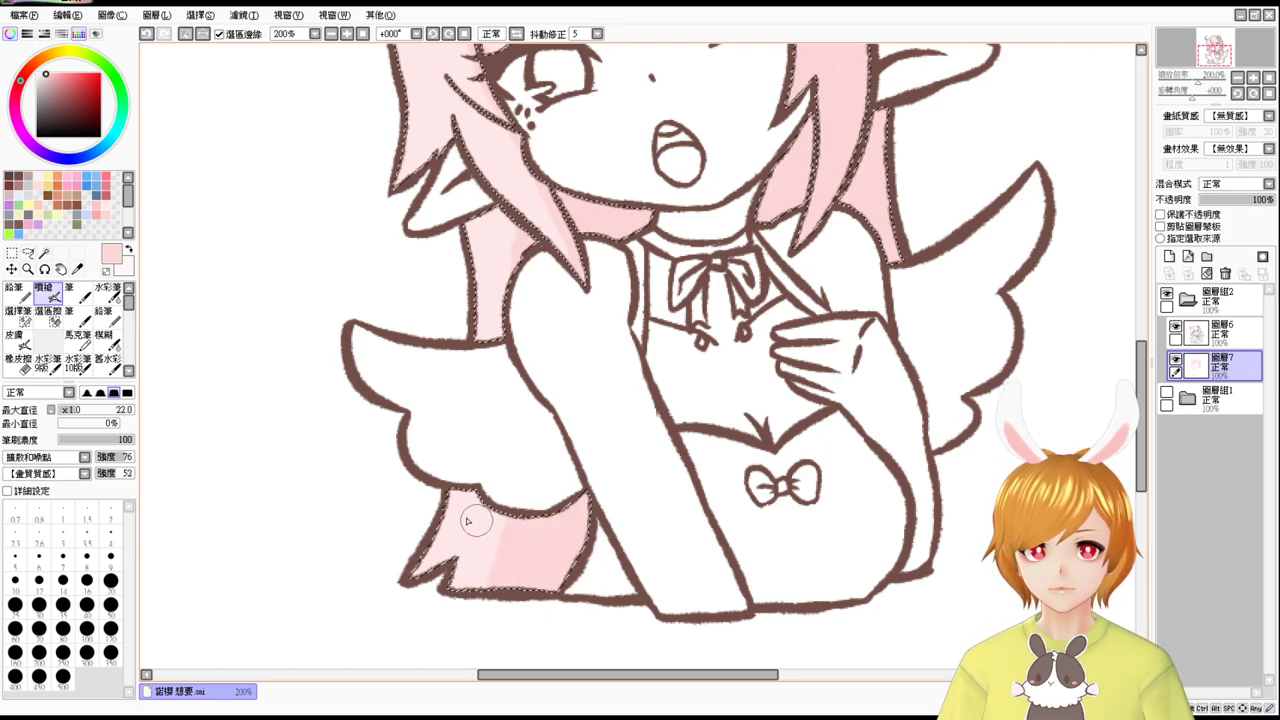
{"action": "left_click_drag", "start_coordinate": [488, 487], "coordinate": [461, 622]}
{"action": "key", "text": "ctrl+z"}
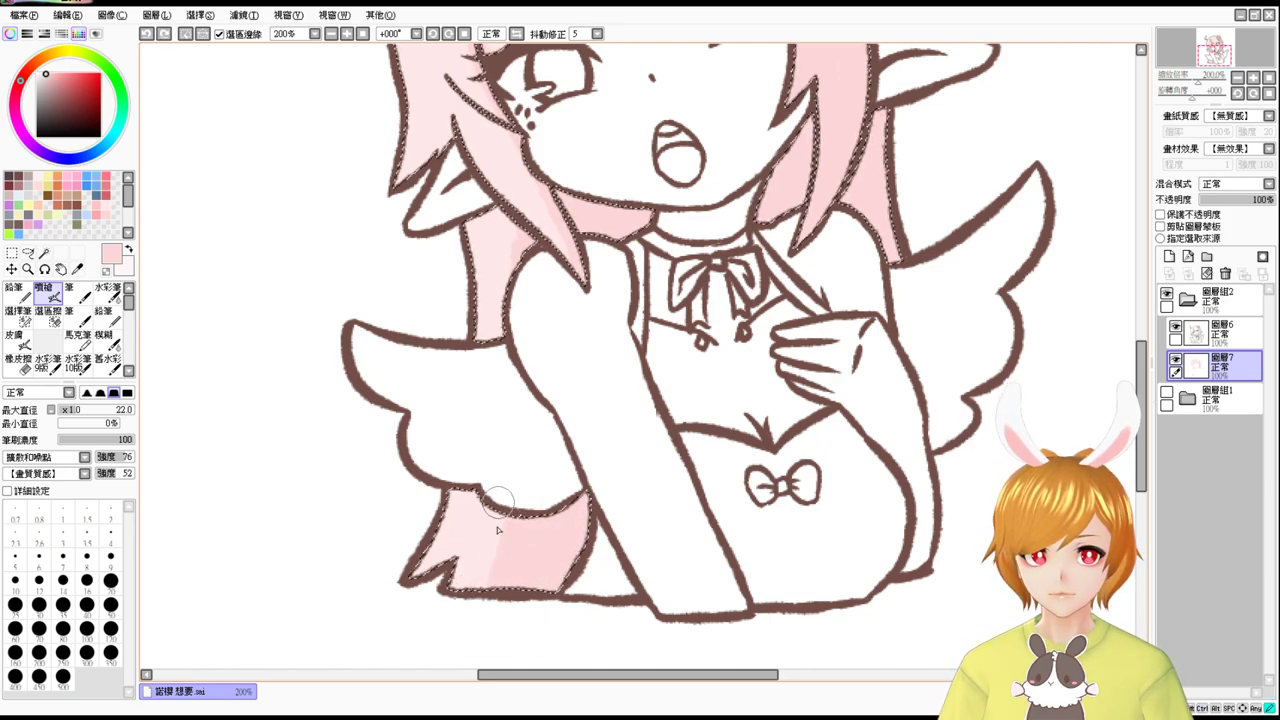
{"action": "left_click_drag", "start_coordinate": [497, 497], "coordinate": [466, 633]}
{"action": "key", "text": "ctrl+z"}
Add thin deeper pink strands to the left front lock and the back hair behind it.
{"action": "scroll", "coordinate": [518, 323], "scroll_direction": "up", "scroll_amount": 3}
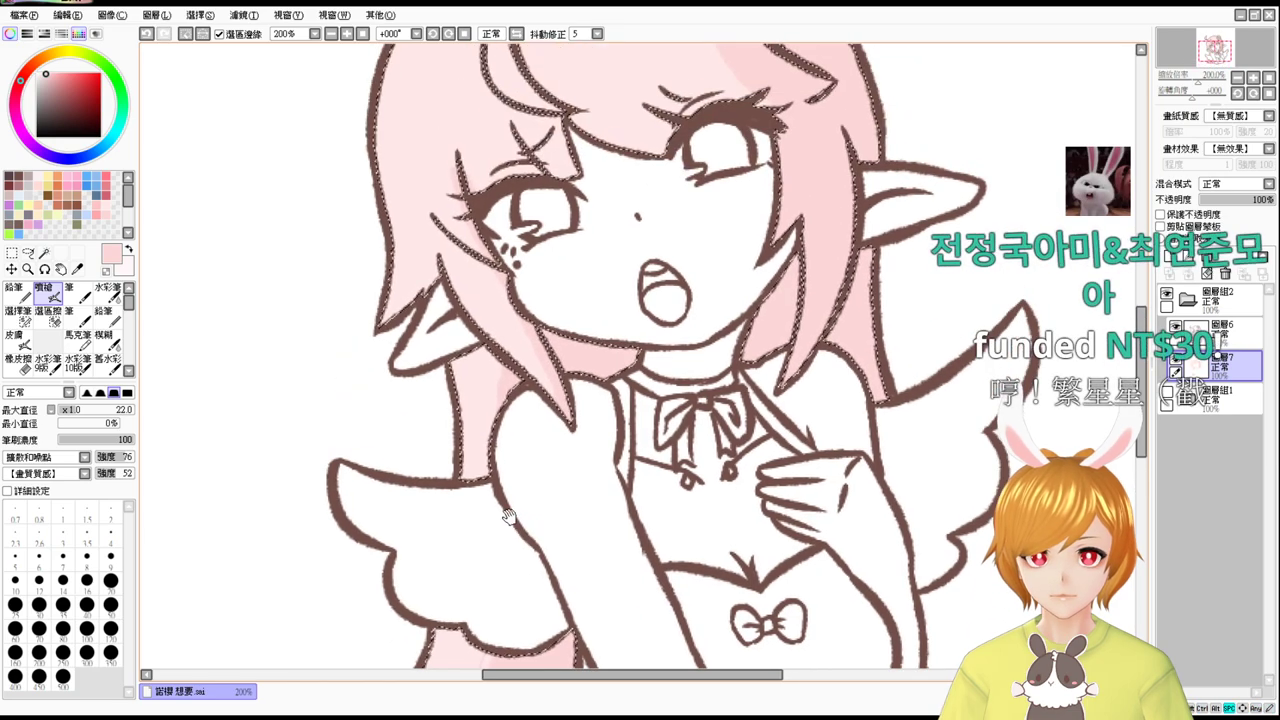
{"action": "left_click_drag", "start_coordinate": [486, 298], "coordinate": [520, 337]}
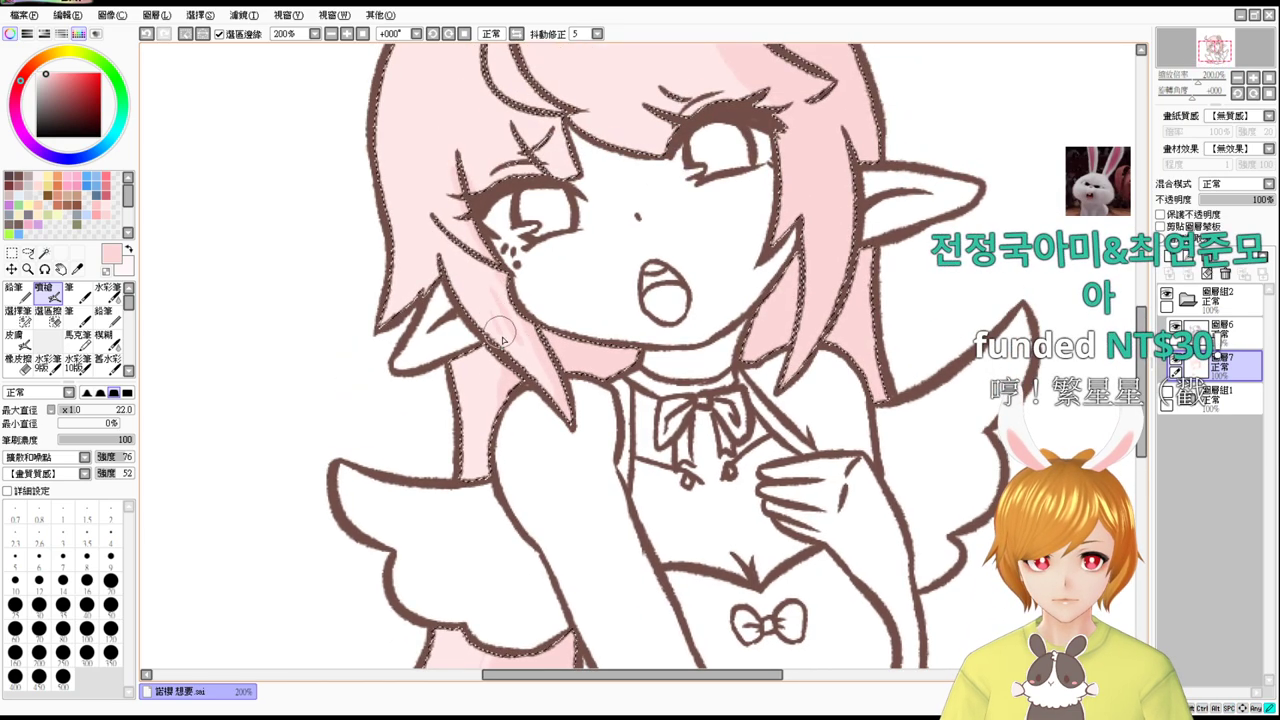
{"action": "left_click_drag", "start_coordinate": [489, 397], "coordinate": [485, 453]}
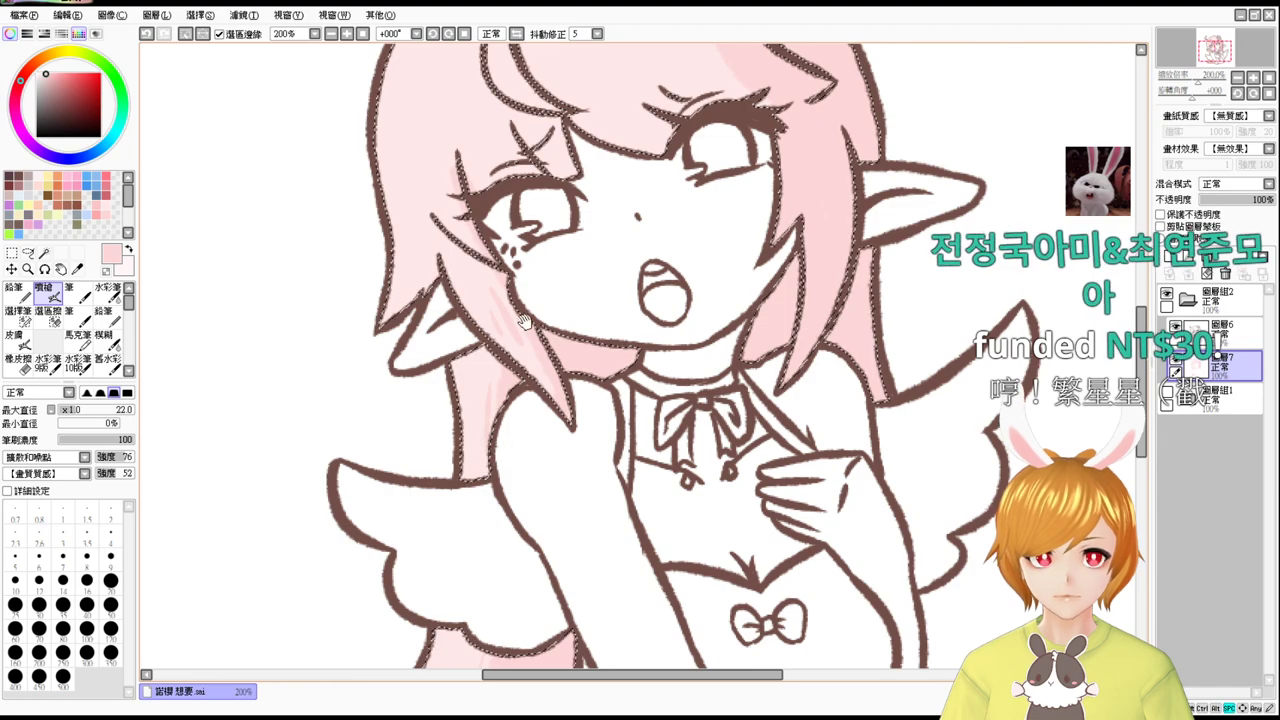
Shade the bangs beside the crescent lock and the pointed hair tip near the left ear.
{"action": "left_click_drag", "start_coordinate": [530, 220], "coordinate": [499, 404]}
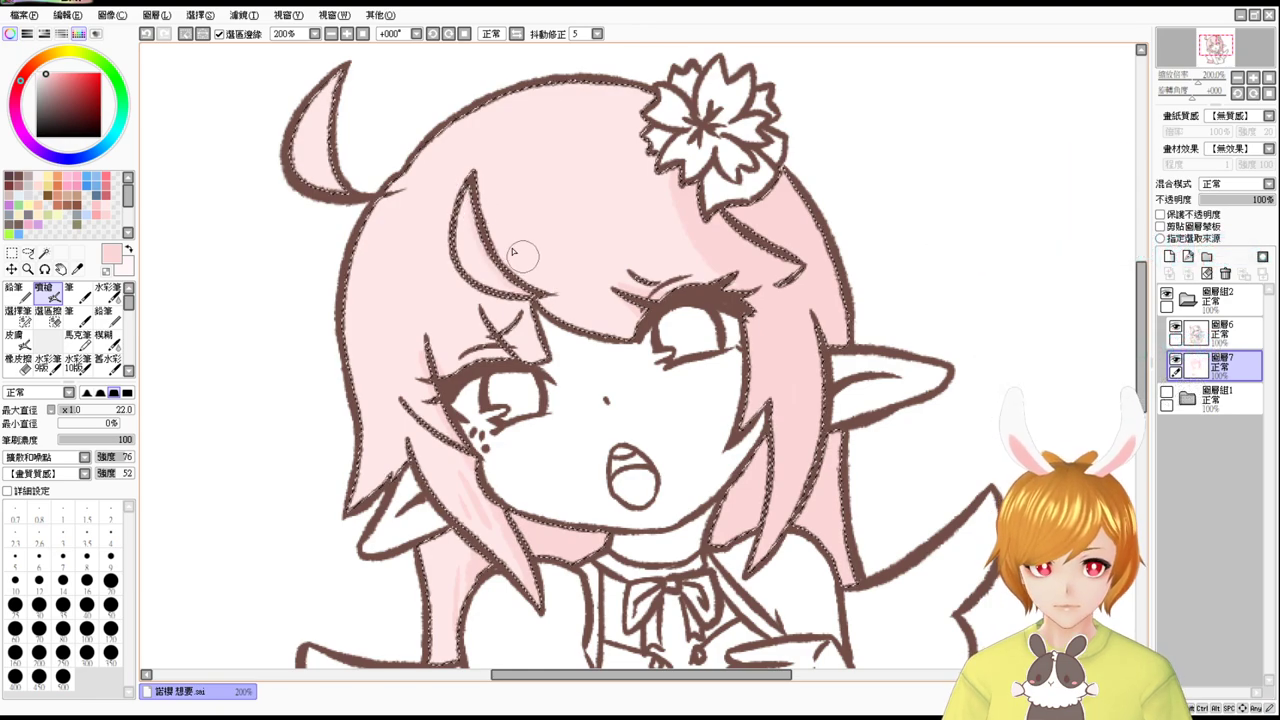
{"action": "left_click_drag", "start_coordinate": [484, 189], "coordinate": [537, 280]}
{"action": "key", "text": "ctrl+z"}
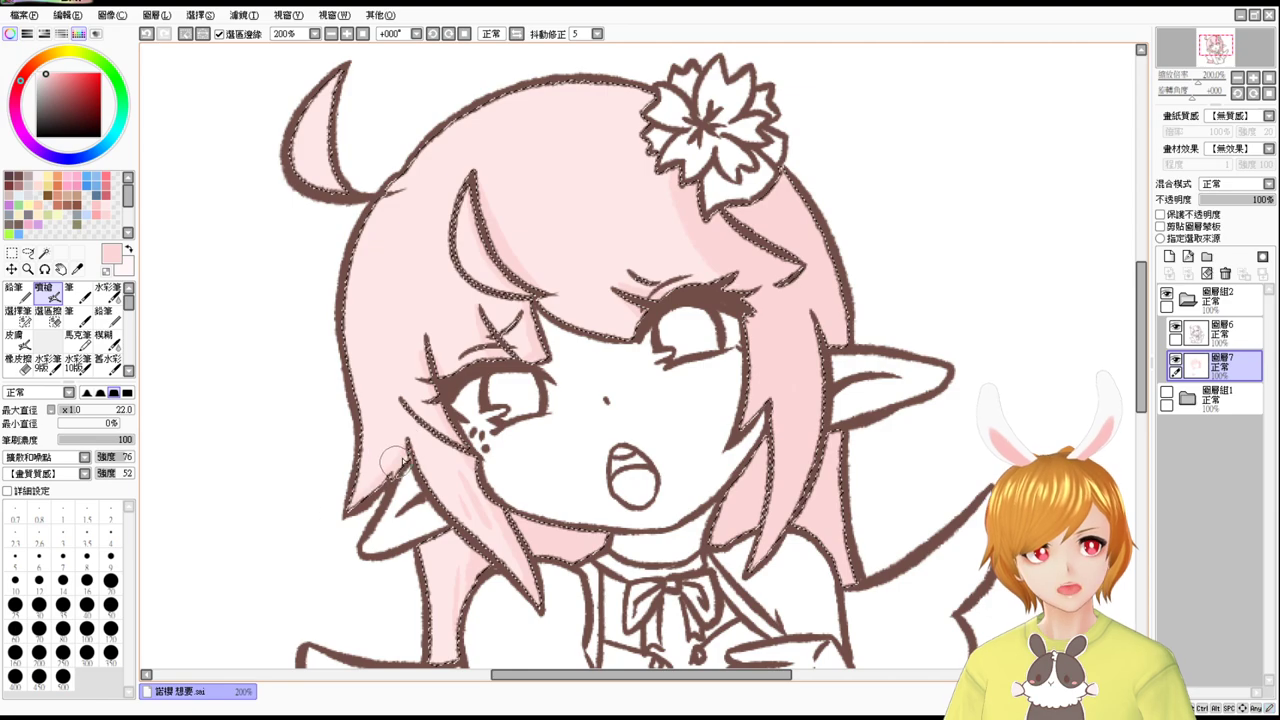
{"action": "left_click_drag", "start_coordinate": [395, 459], "coordinate": [399, 462]}
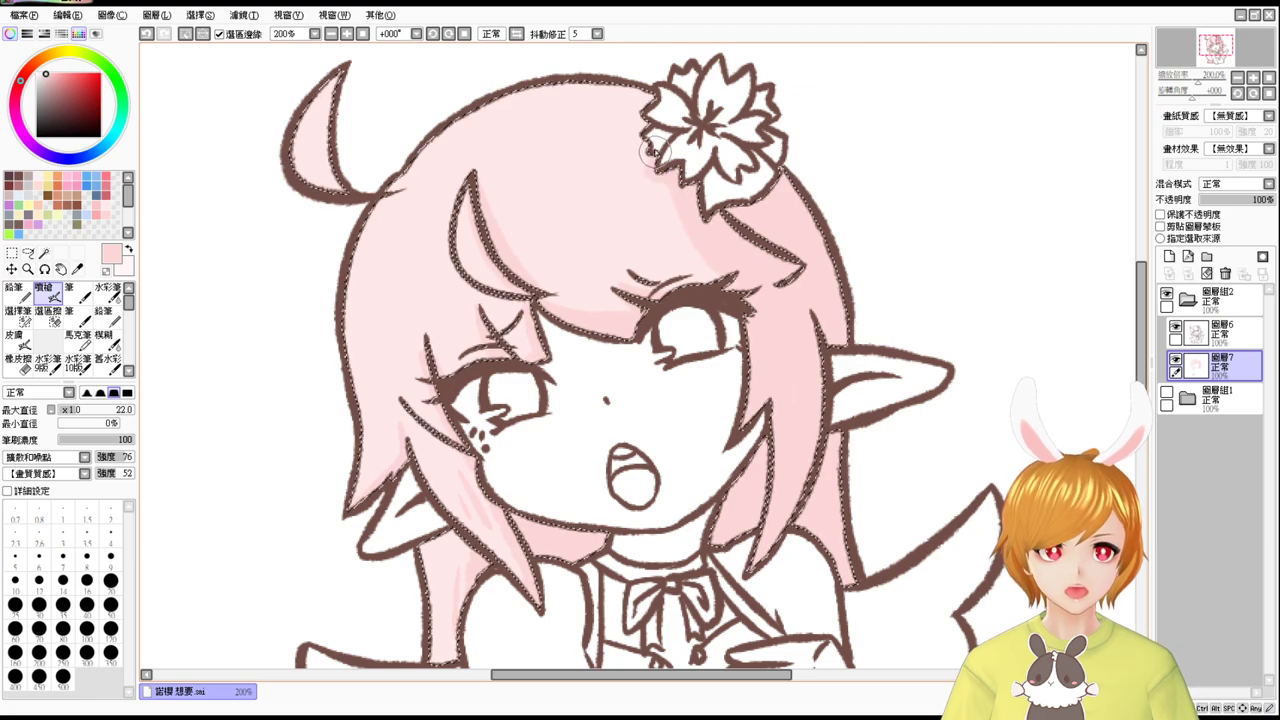
Shade the inner edge of the ahoge in deeper pink, redoing the first stroke.
{"action": "left_click_drag", "start_coordinate": [343, 67], "coordinate": [372, 175]}
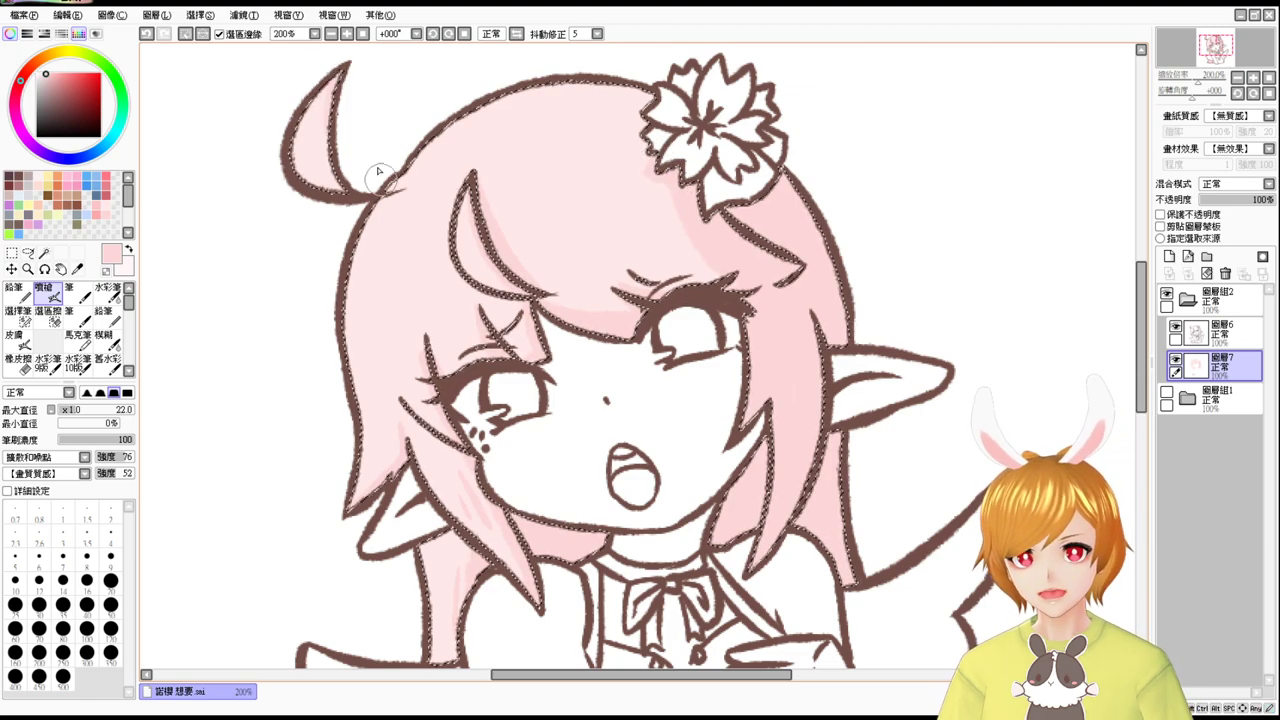
{"action": "key", "text": "ctrl+z"}
{"action": "mouse_move", "coordinate": [350, 76]}
{"action": "left_mouse_down"}
{"action": "mouse_move", "coordinate": [325, 104]}
{"action": "mouse_move", "coordinate": [362, 178]}
{"action": "left_mouse_up"}
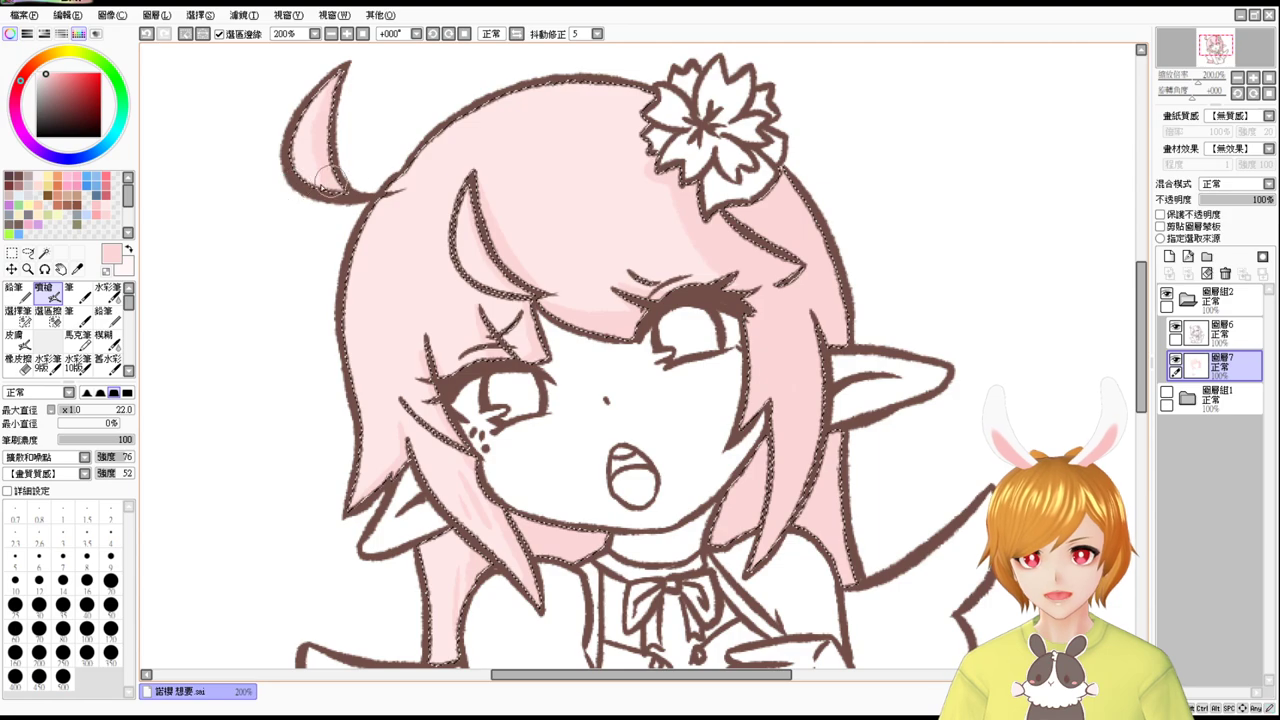
Add deeper pink strands above the left eye and pale pink highlight strands on the right side lock and below the flower.
{"action": "left_click_drag", "start_coordinate": [336, 242], "coordinate": [253, 106]}
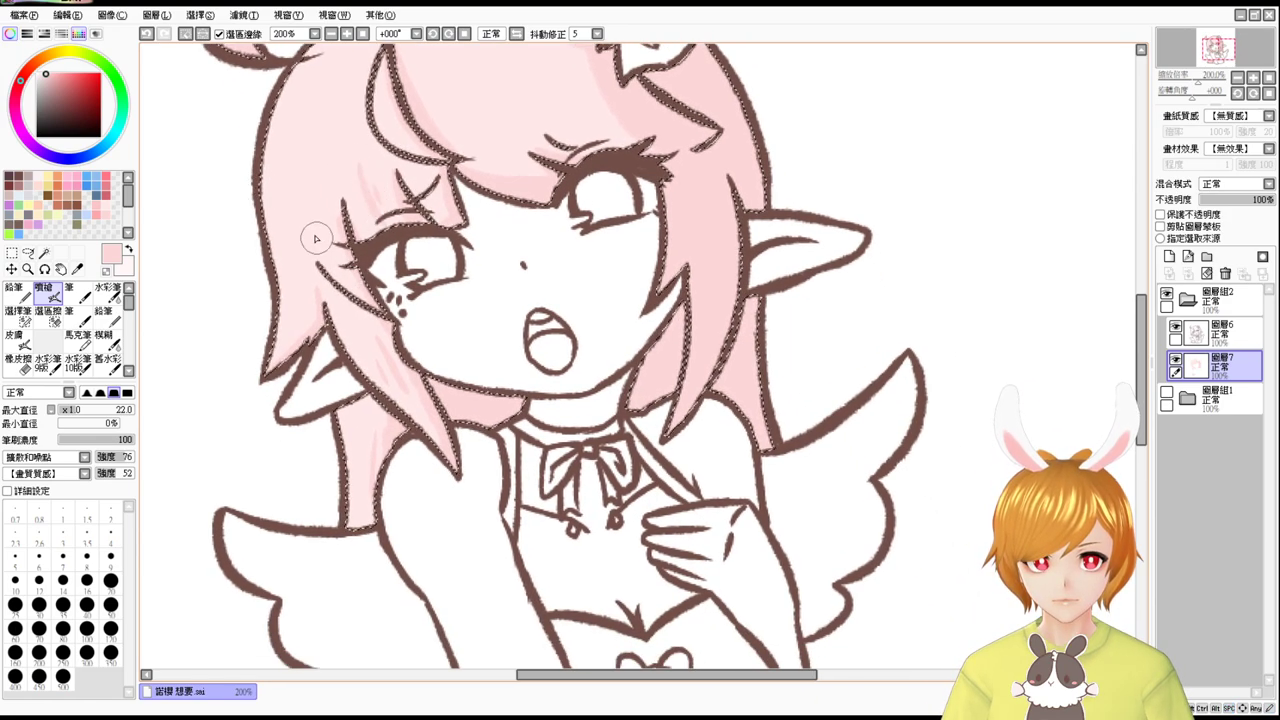
{"action": "mouse_move", "coordinate": [384, 331]}
{"action": "left_mouse_down"}
{"action": "mouse_move", "coordinate": [357, 277]}
{"action": "mouse_move", "coordinate": [312, 448]}
{"action": "left_mouse_up"}
{"action": "right_click", "coordinate": [515, 225]}
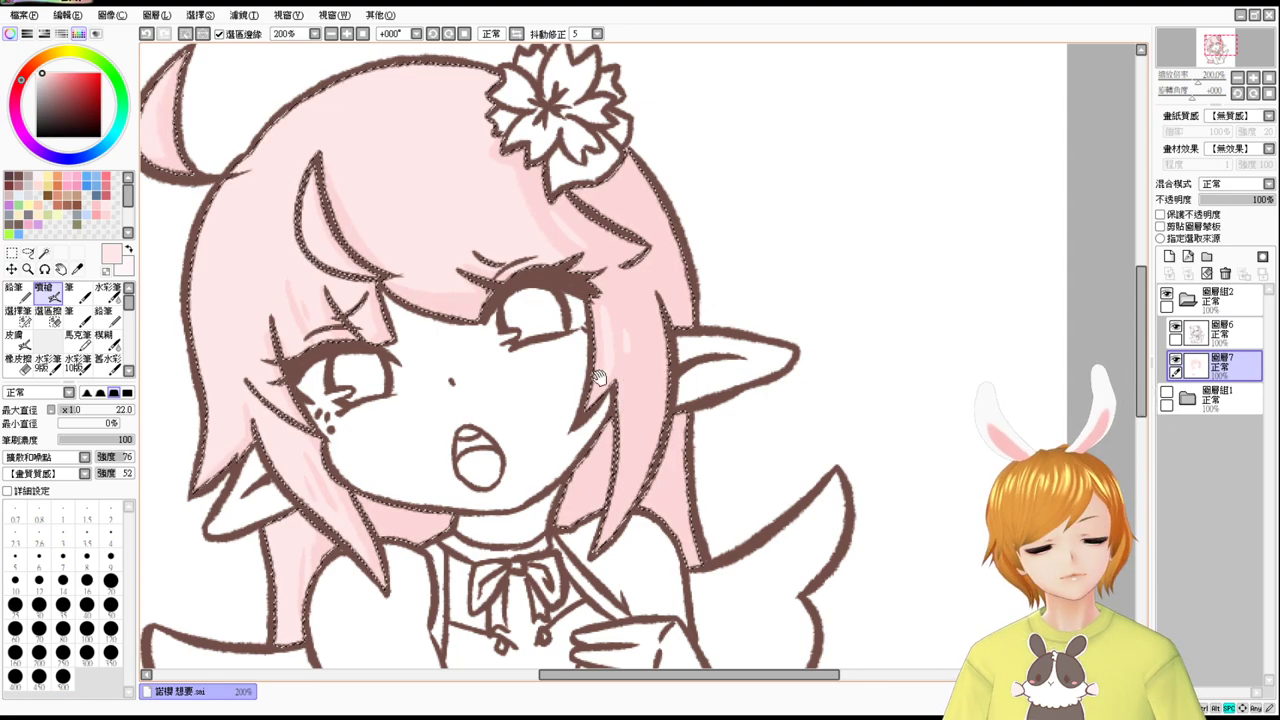
{"action": "left_click_drag", "start_coordinate": [569, 355], "coordinate": [654, 435]}
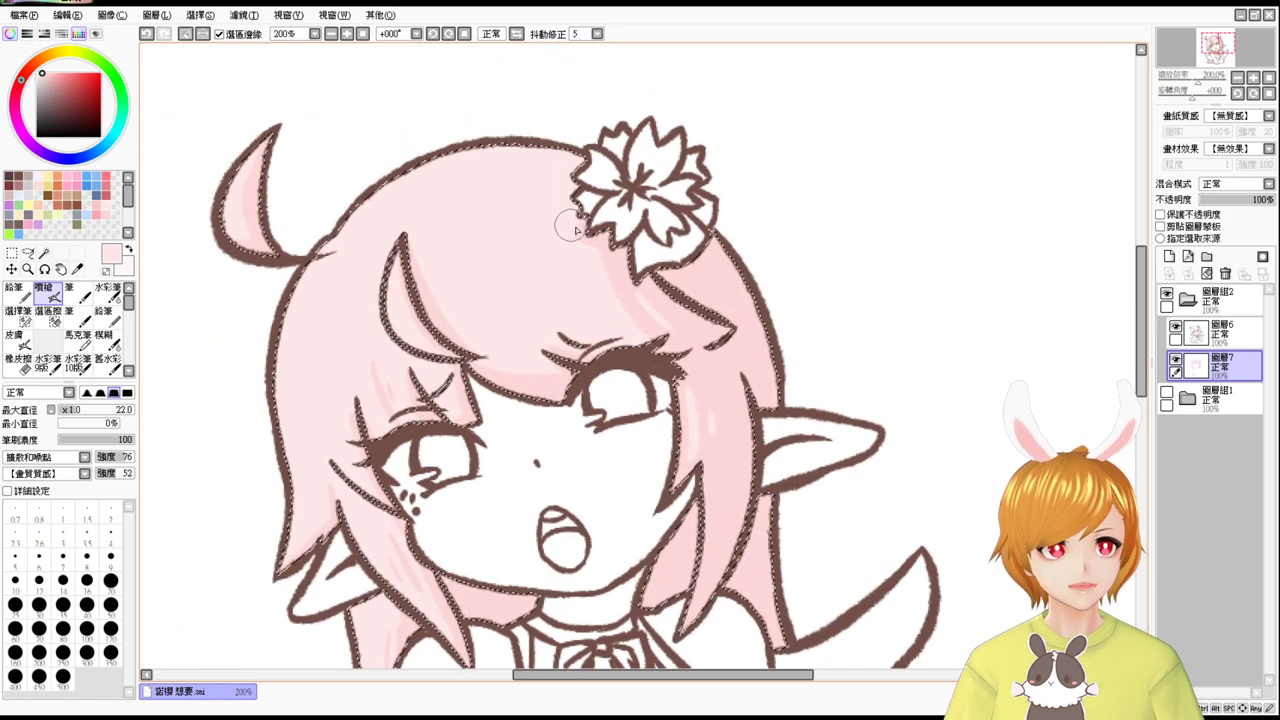
{"action": "left_click", "coordinate": [566, 182], "text": "alt"}
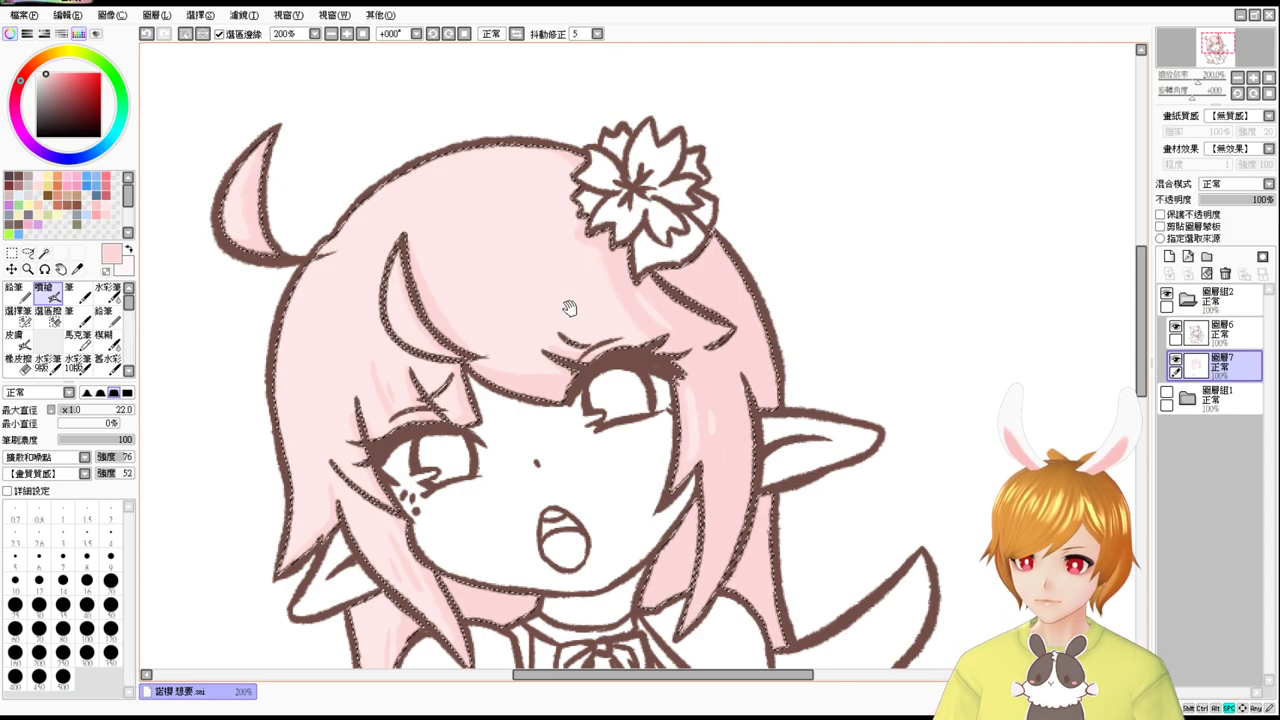
{"action": "left_click_drag", "start_coordinate": [569, 308], "coordinate": [587, 116]}
{"action": "left_click_drag", "start_coordinate": [573, 257], "coordinate": [591, 283]}
{"action": "left_click_drag", "start_coordinate": [573, 345], "coordinate": [567, 212]}
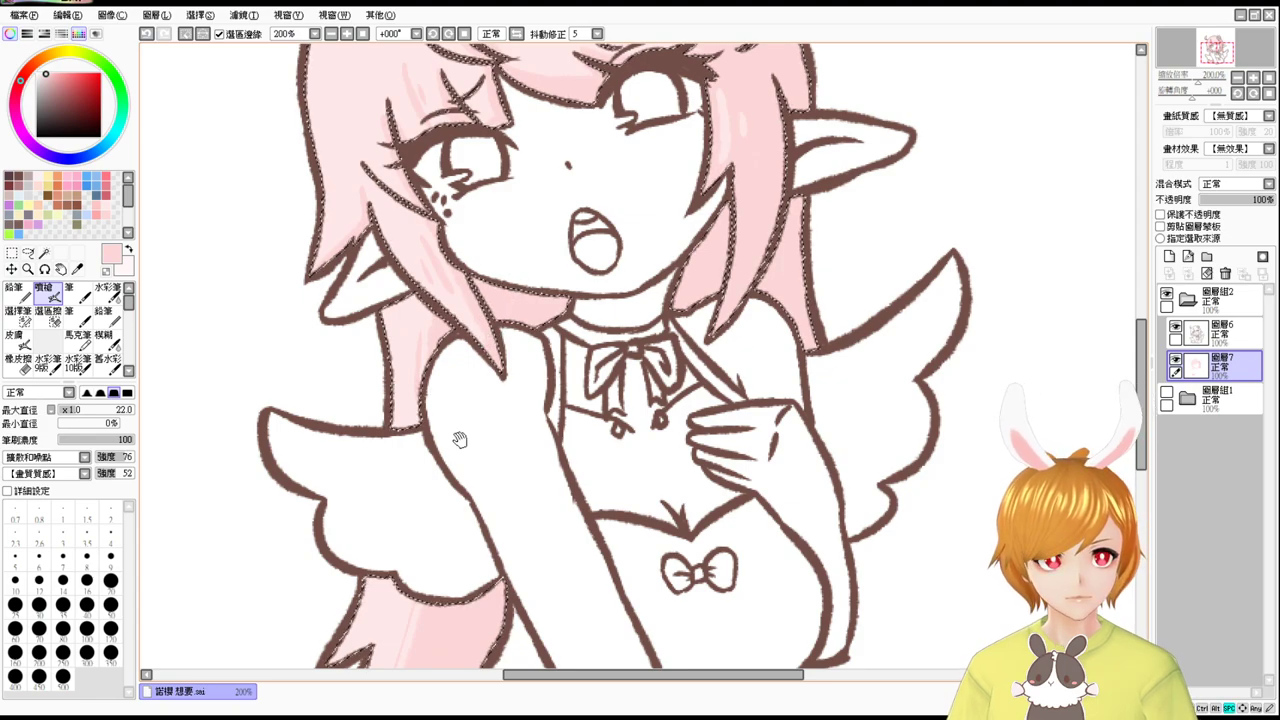
{"action": "scroll", "coordinate": [462, 395], "scroll_direction": "up", "scroll_amount": 3}
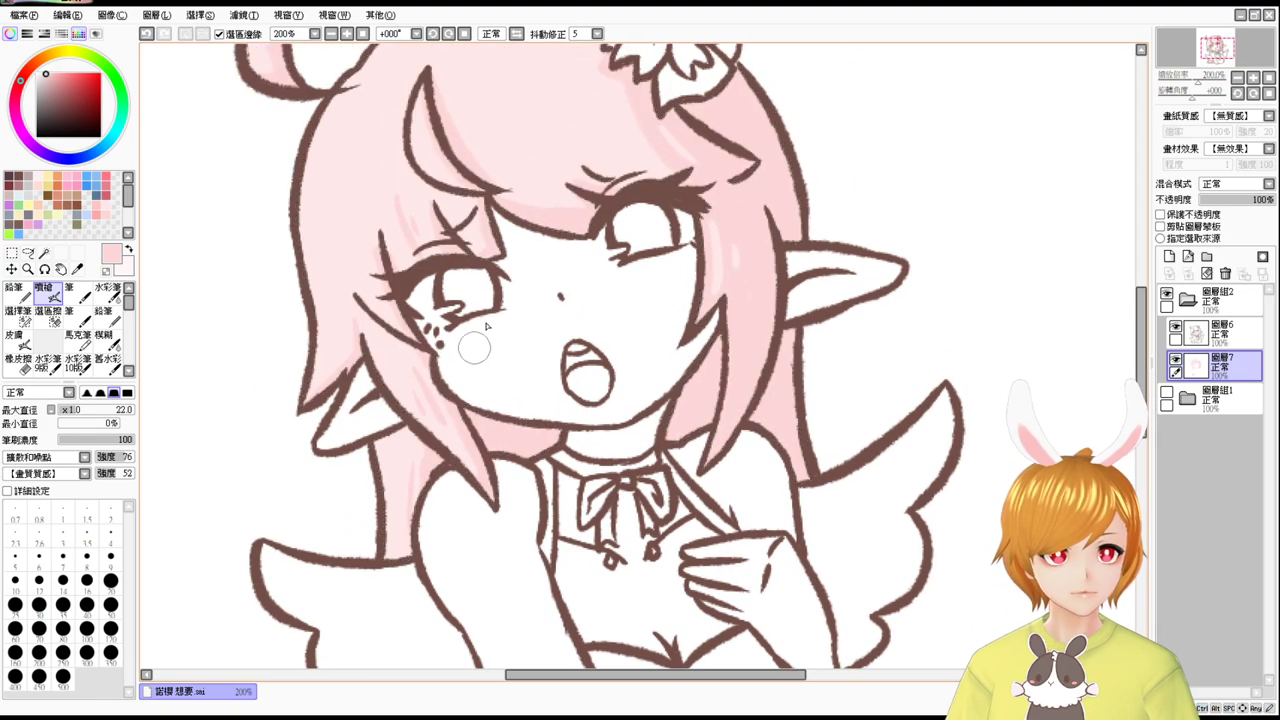
{"action": "left_click_drag", "start_coordinate": [474, 348], "coordinate": [486, 460]}
{"action": "key", "text": "ctrl+z"}
Lighten the outer left edge of the hair and the ahoge with a near-white pink.
{"action": "left_click", "coordinate": [371, 235], "text": "alt"}
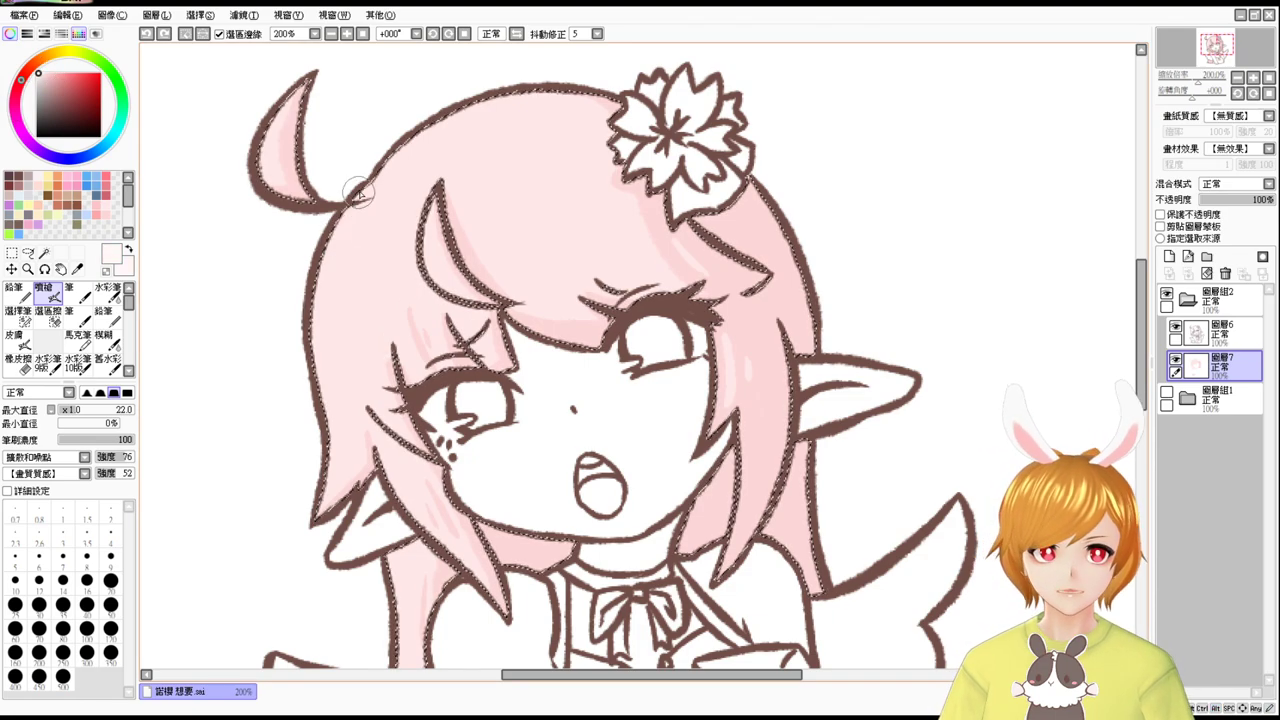
{"action": "left_click_drag", "start_coordinate": [268, 142], "coordinate": [272, 104]}
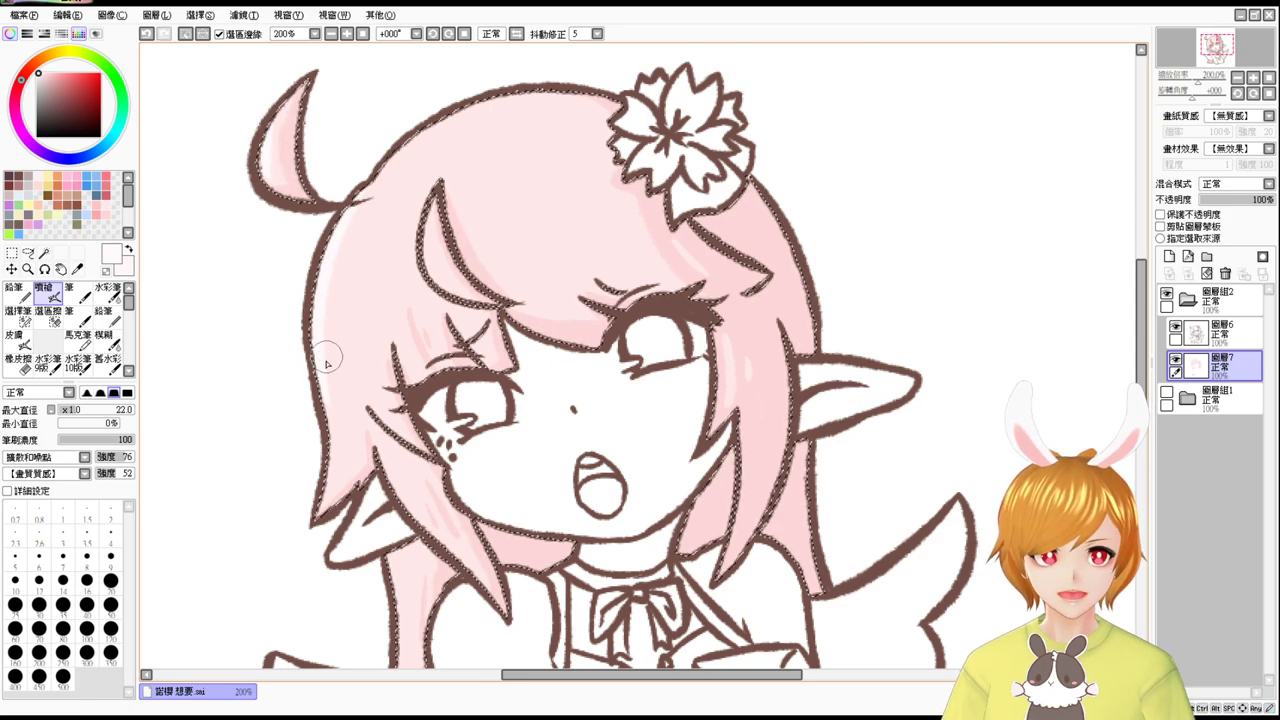
Toggle the visibility of 圖層組2 and 圖層組1 to compare their contents, and return to layer 圖層7 with only 圖層組2 shown.
{"action": "left_click", "coordinate": [1187, 299]}
{"action": "left_click", "coordinate": [1218, 332]}
{"action": "left_click", "coordinate": [1166, 293]}
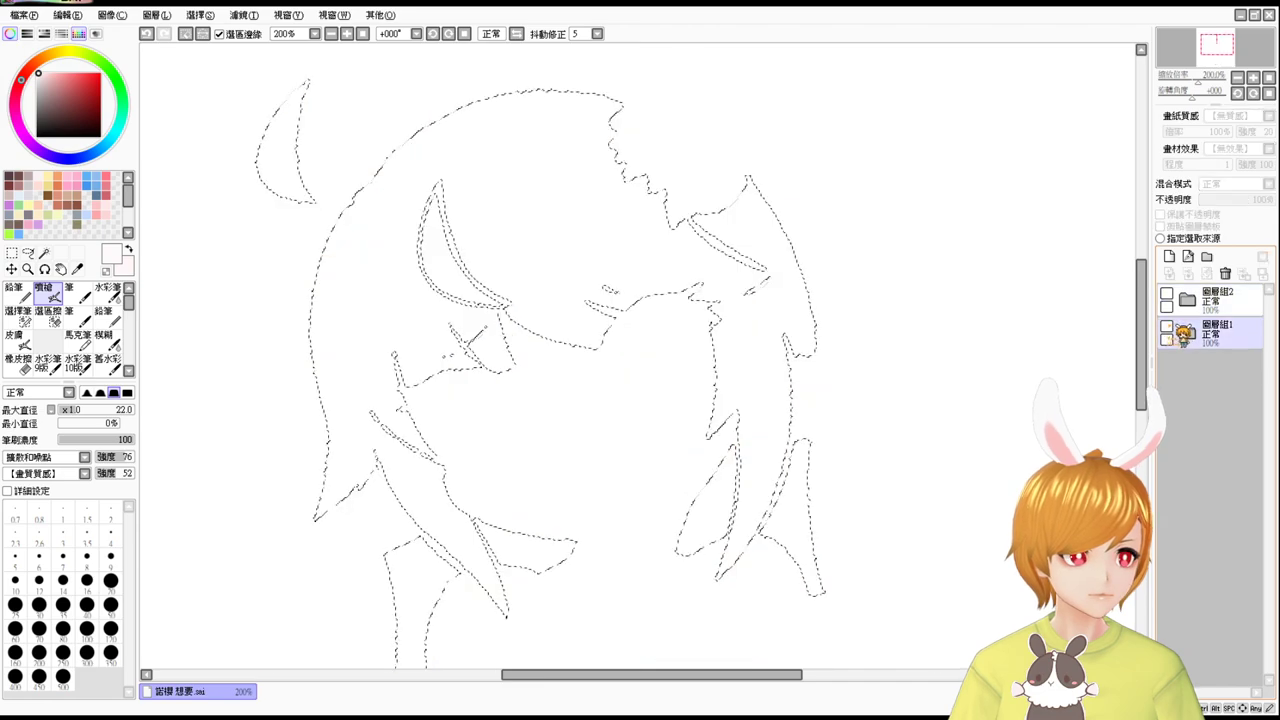
{"action": "left_click", "coordinate": [1166, 325]}
{"action": "left_click", "coordinate": [1166, 325]}
{"action": "left_click", "coordinate": [1166, 293]}
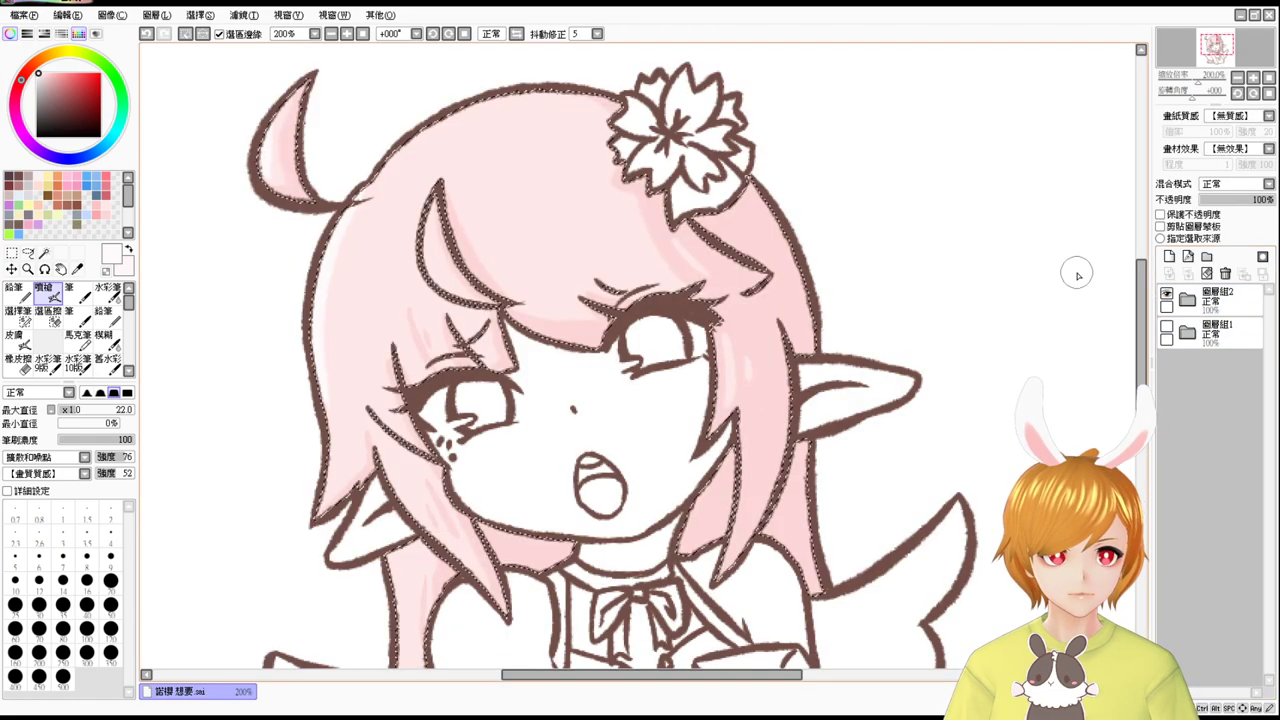
{"action": "left_click", "coordinate": [1219, 303]}
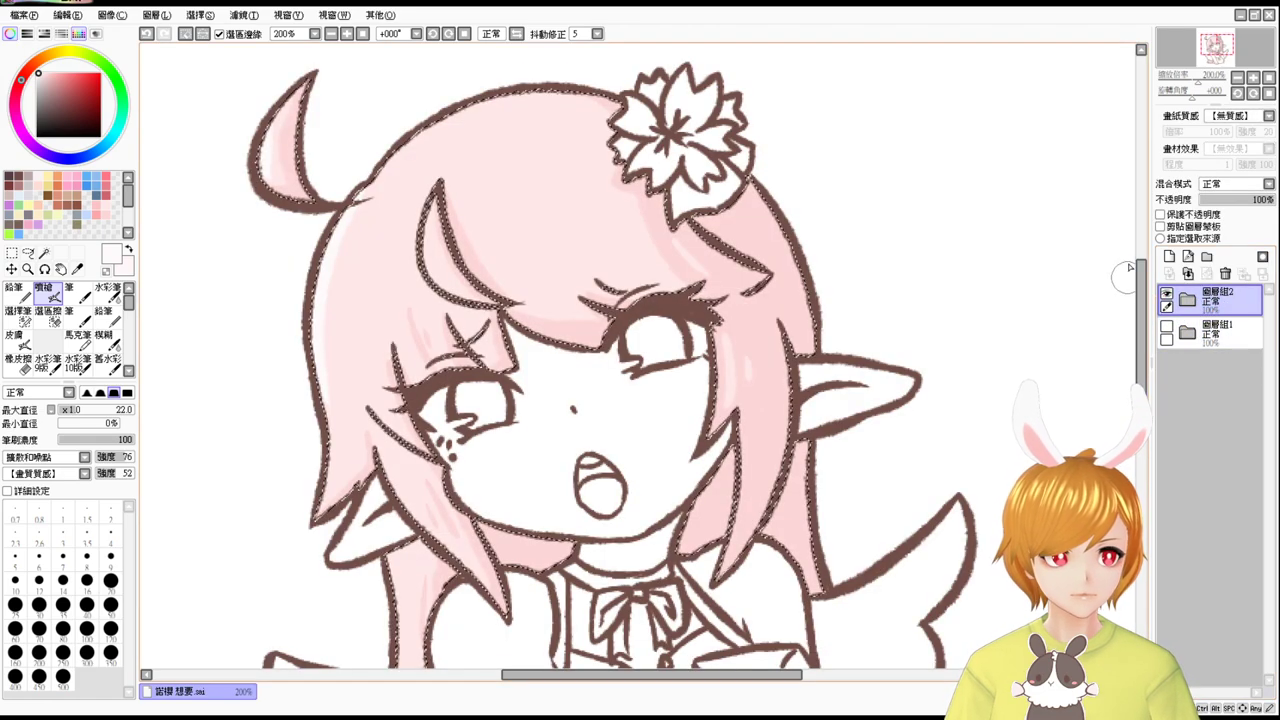
{"action": "left_click", "coordinate": [1187, 299]}
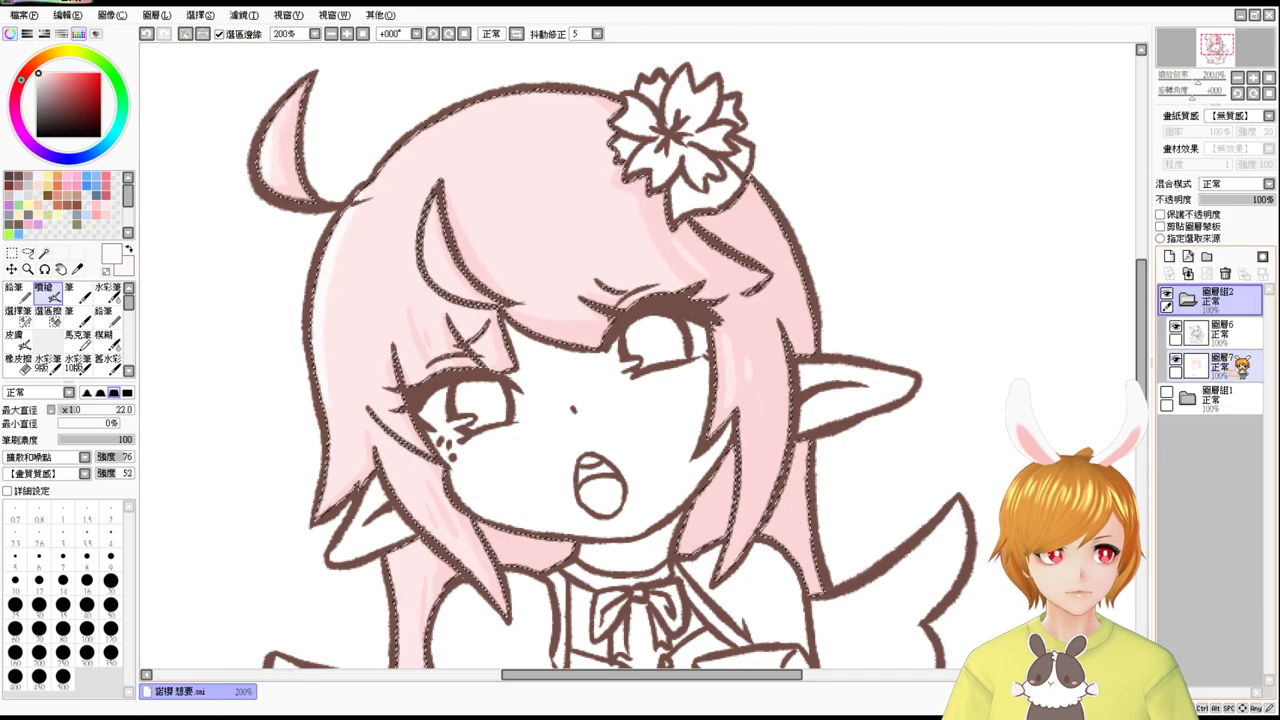
{"action": "left_click", "coordinate": [1237, 362]}
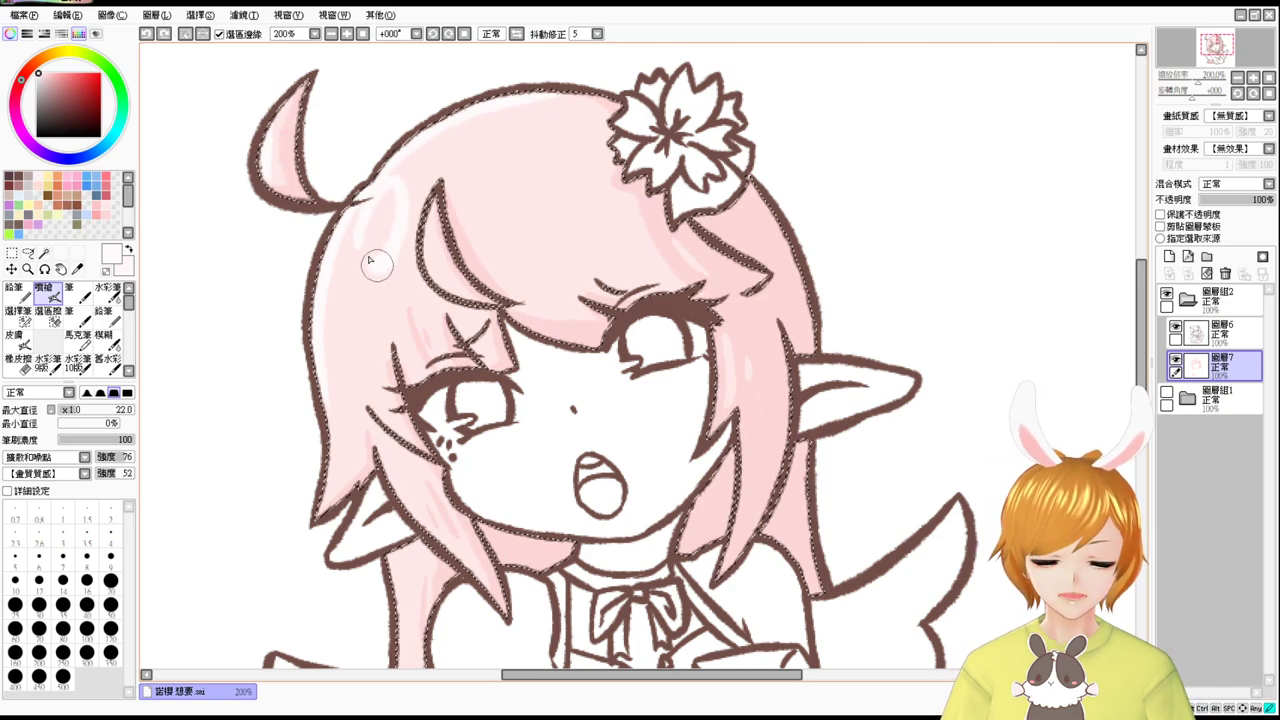
Paint three near-white oval highlights across the top of the hair, on both sides of the crescent lock.
{"action": "left_click_drag", "start_coordinate": [389, 198], "coordinate": [375, 219]}
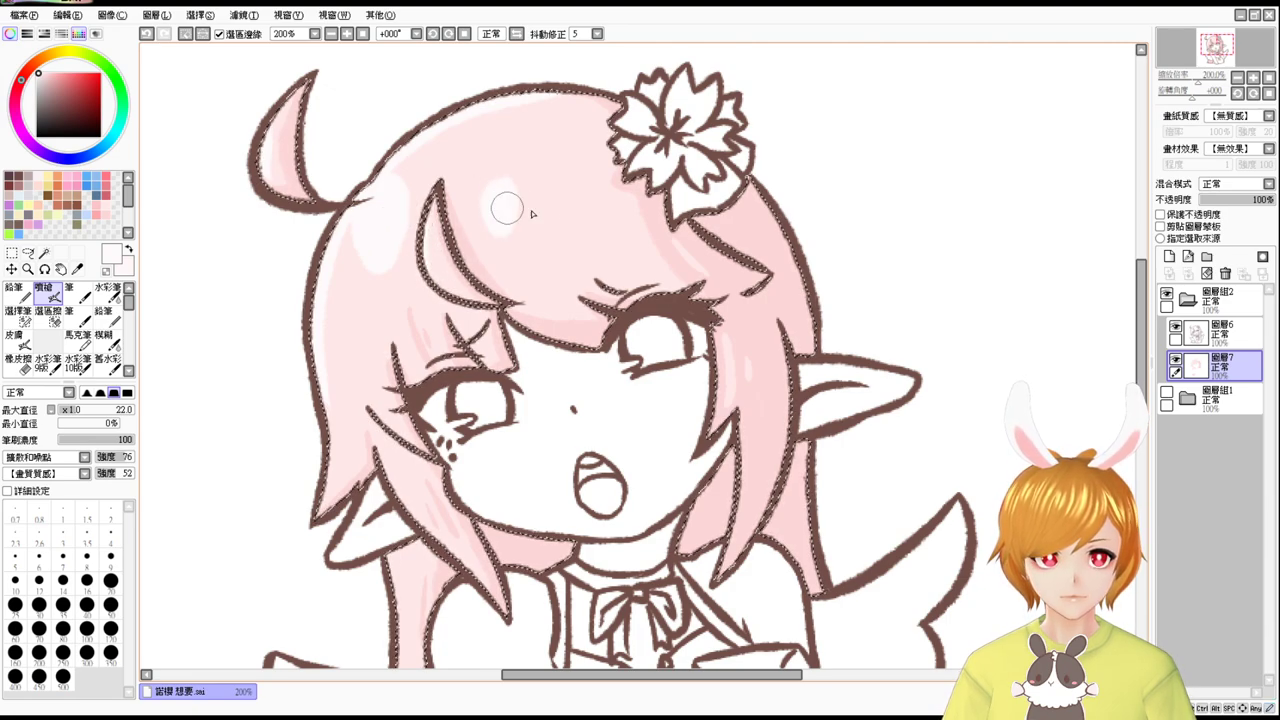
{"action": "left_click_drag", "start_coordinate": [586, 200], "coordinate": [571, 200]}
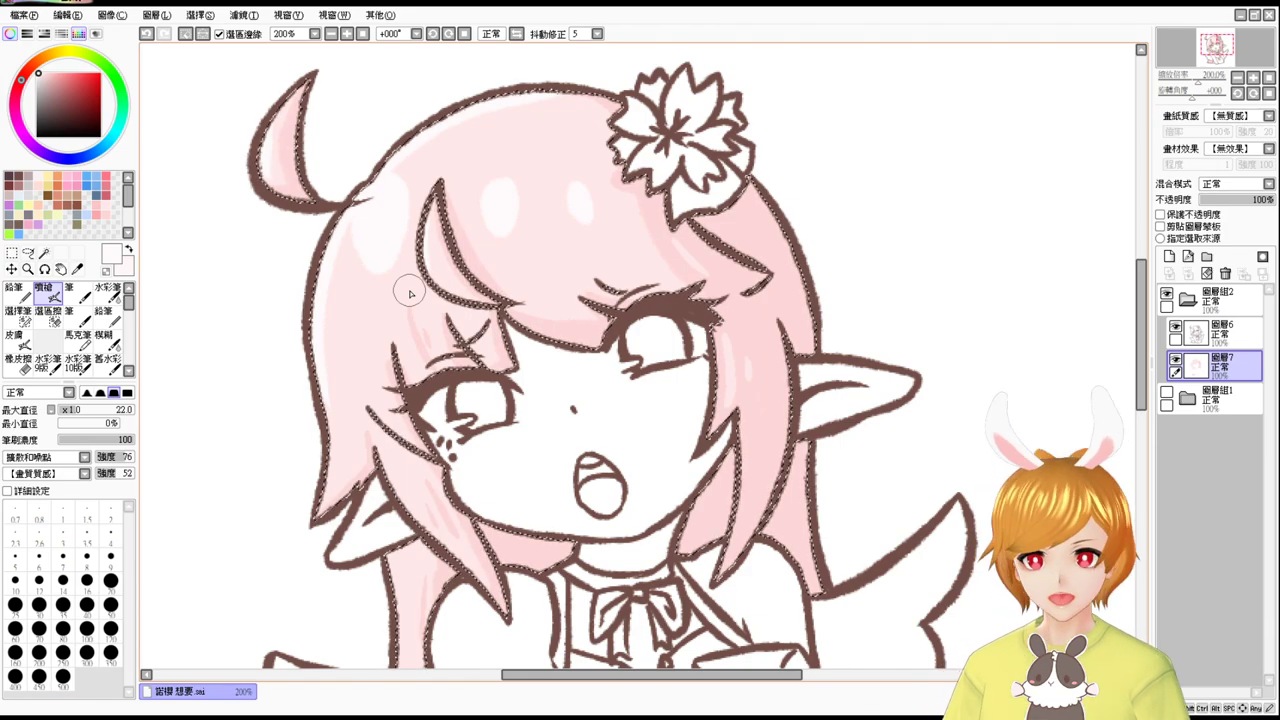
{"action": "left_click_drag", "start_coordinate": [847, 452], "coordinate": [825, 389]}
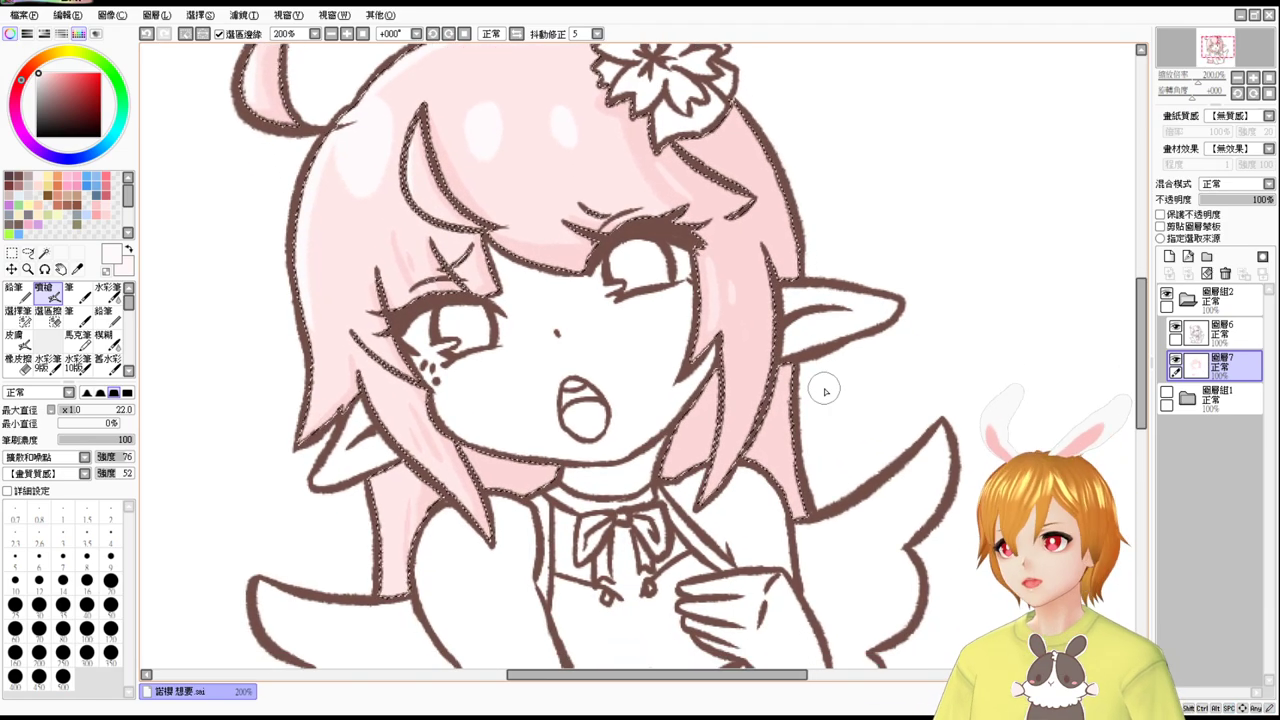
{"action": "left_click_drag", "start_coordinate": [823, 477], "coordinate": [811, 429]}
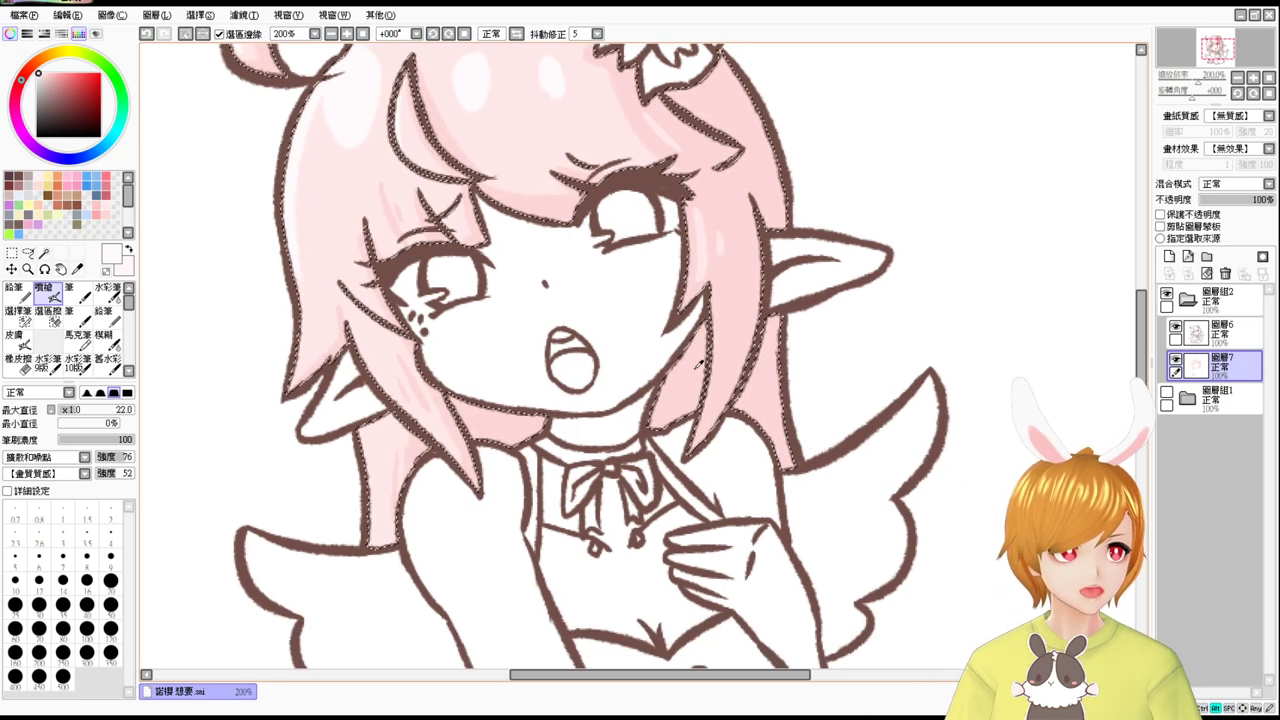
Mix a deeper pink from the hair colour and shade the back hair beside the neck and the inner part of the hair below the wing.
{"action": "right_click", "coordinate": [668, 391]}
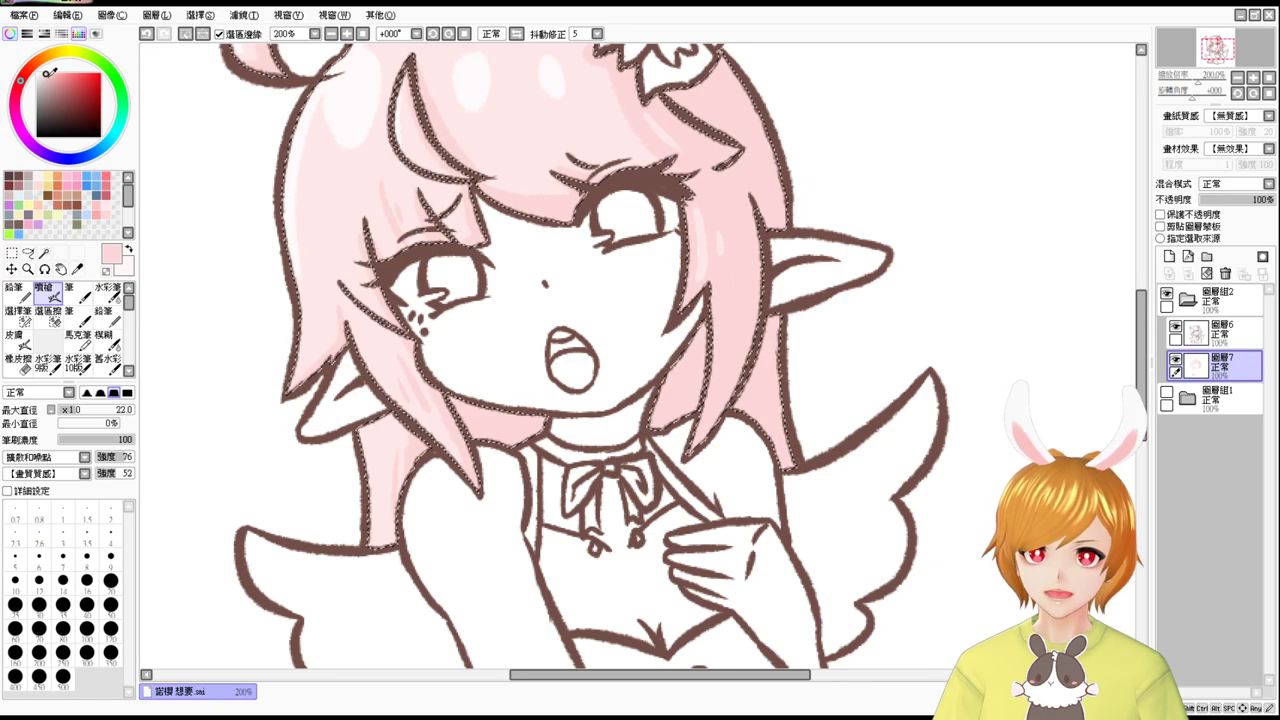
{"action": "left_click", "coordinate": [48, 76]}
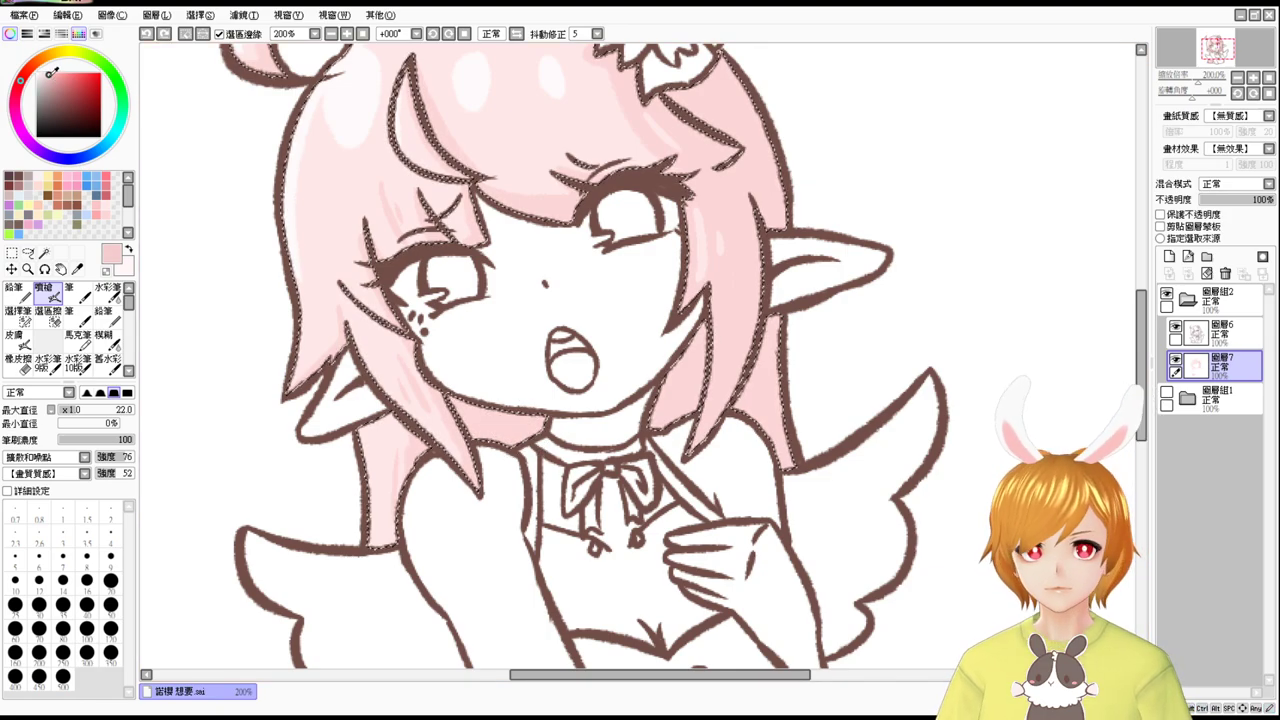
{"action": "left_click", "coordinate": [53, 76]}
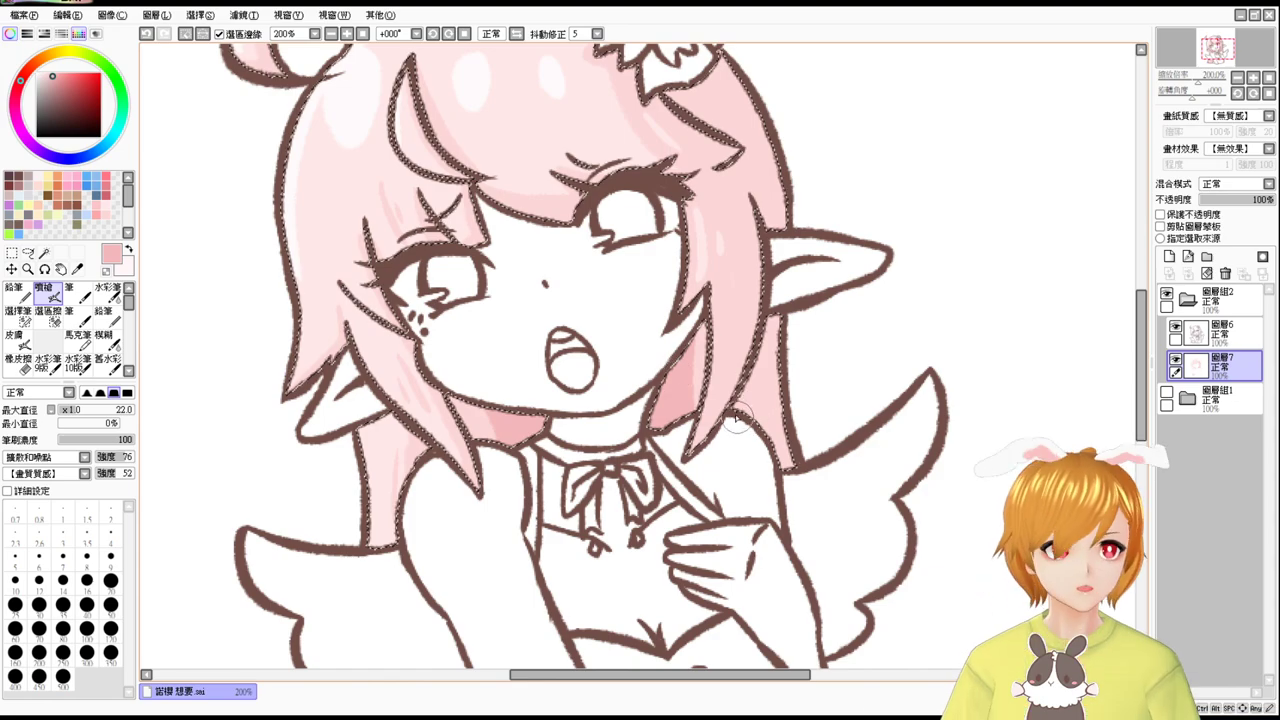
{"action": "left_click_drag", "start_coordinate": [560, 660], "coordinate": [580, 417]}
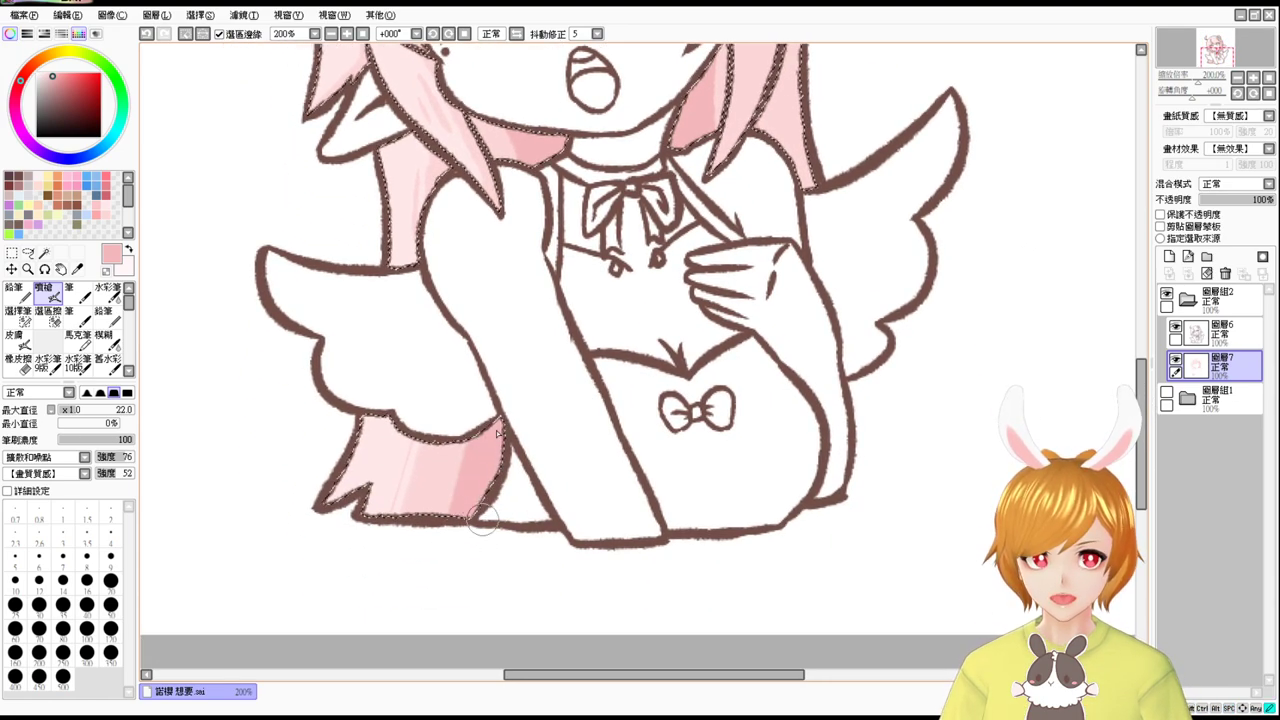
{"action": "left_click_drag", "start_coordinate": [551, 364], "coordinate": [511, 546]}
{"action": "mouse_move", "coordinate": [864, 255]}
{"action": "left_mouse_down"}
{"action": "mouse_move", "coordinate": [856, 270]}
{"action": "mouse_move", "coordinate": [846, 246]}
{"action": "mouse_move", "coordinate": [877, 327]}
{"action": "left_mouse_up"}
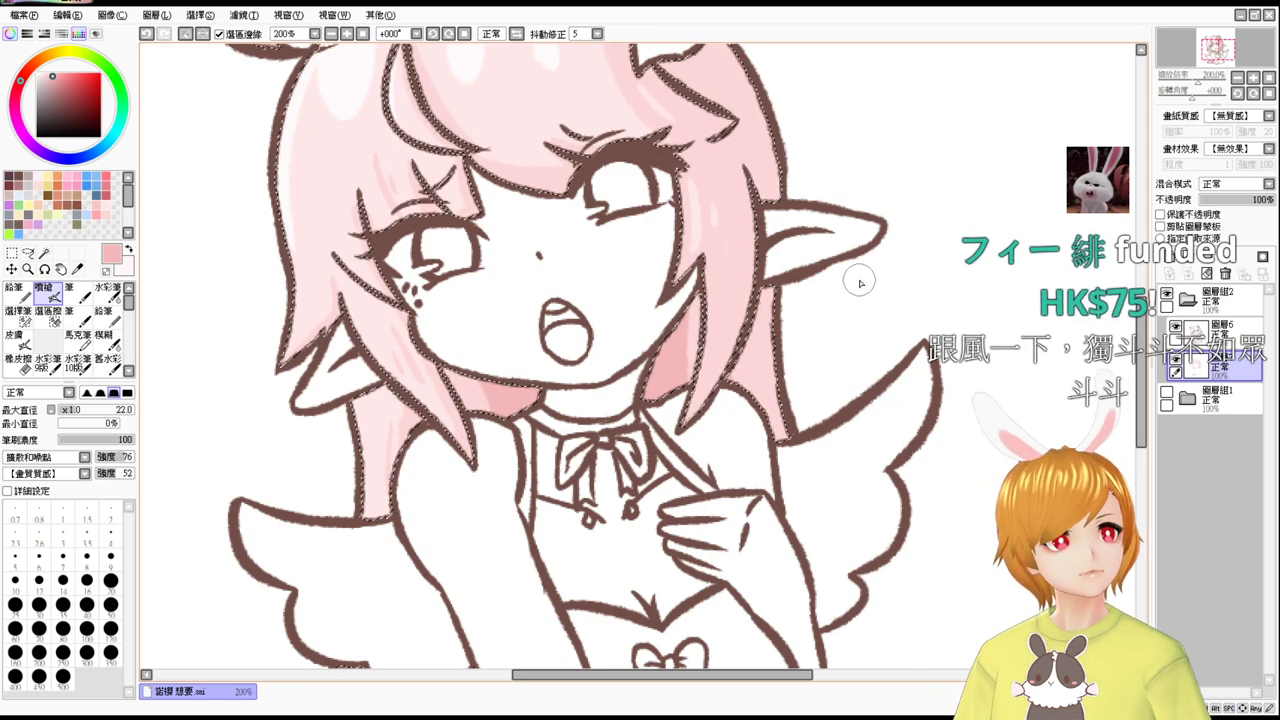
{"action": "left_click_drag", "start_coordinate": [943, 309], "coordinate": [949, 367]}
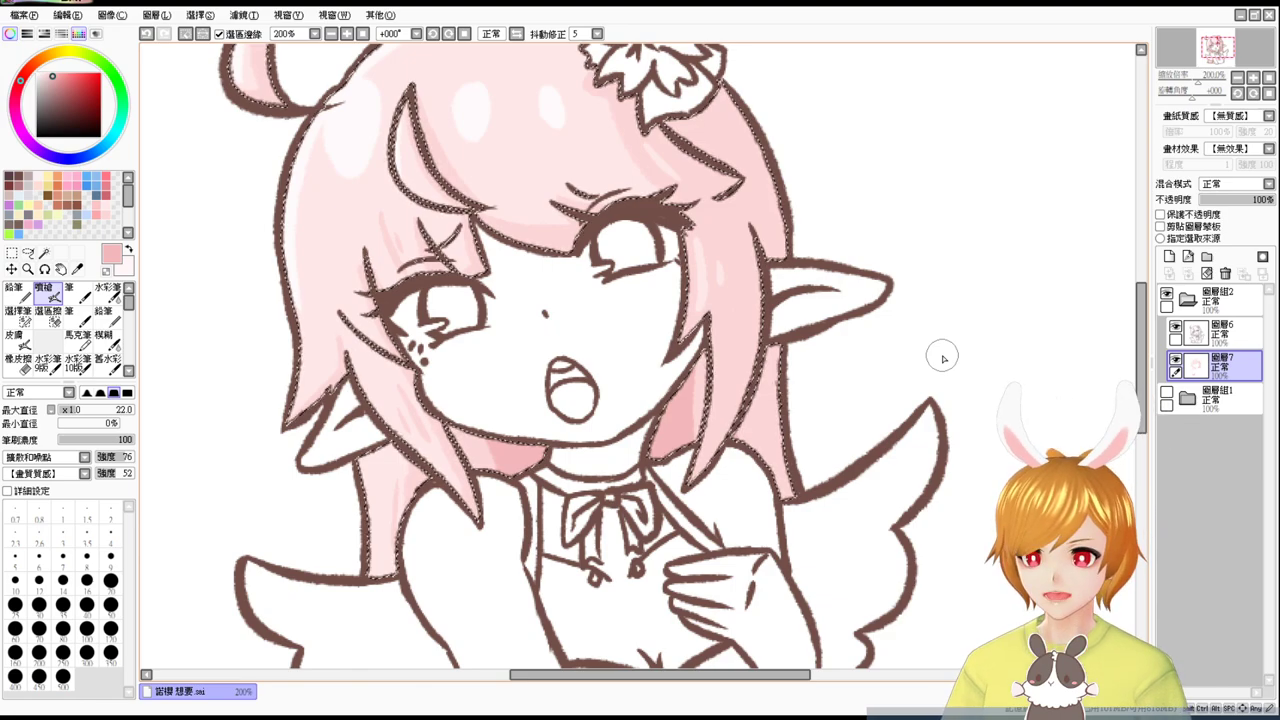
{"action": "left_click_drag", "start_coordinate": [1140, 416], "coordinate": [1139, 424]}
{"action": "key", "text": "ctrl+d"}
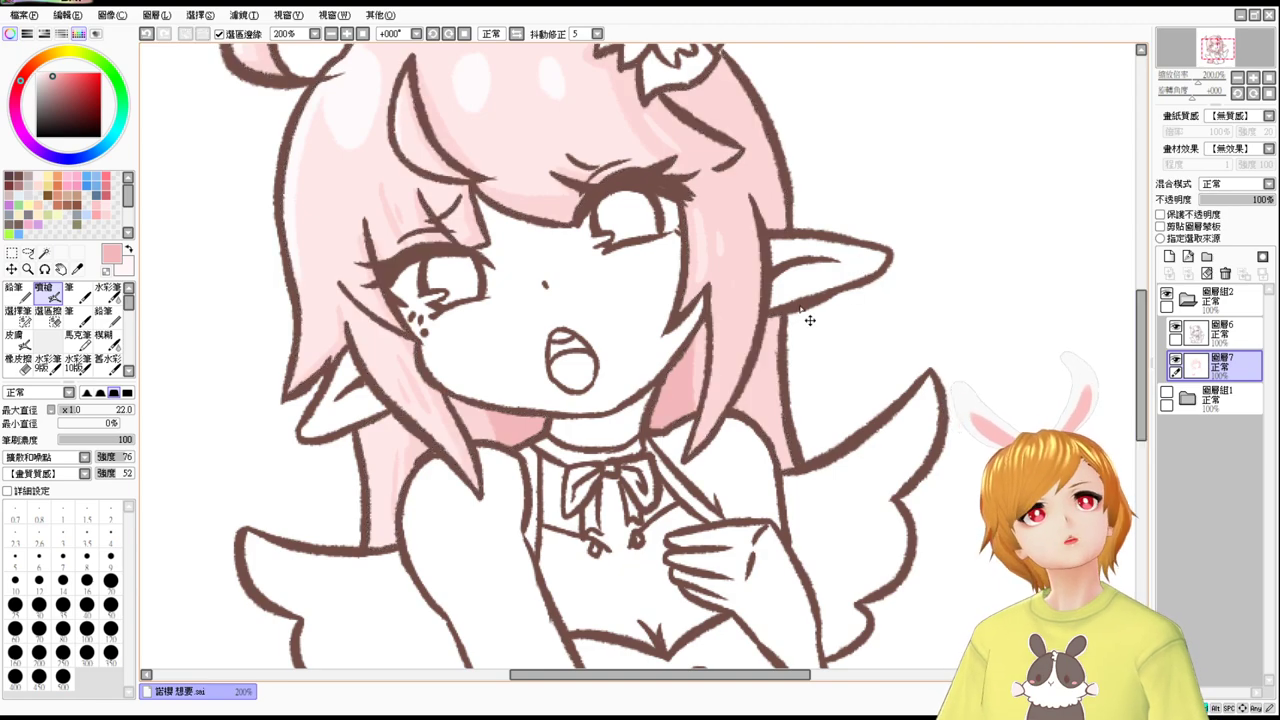
{"action": "key", "text": "ctrl+z"}
{"action": "left_click", "coordinate": [684, 390], "text": "alt"}
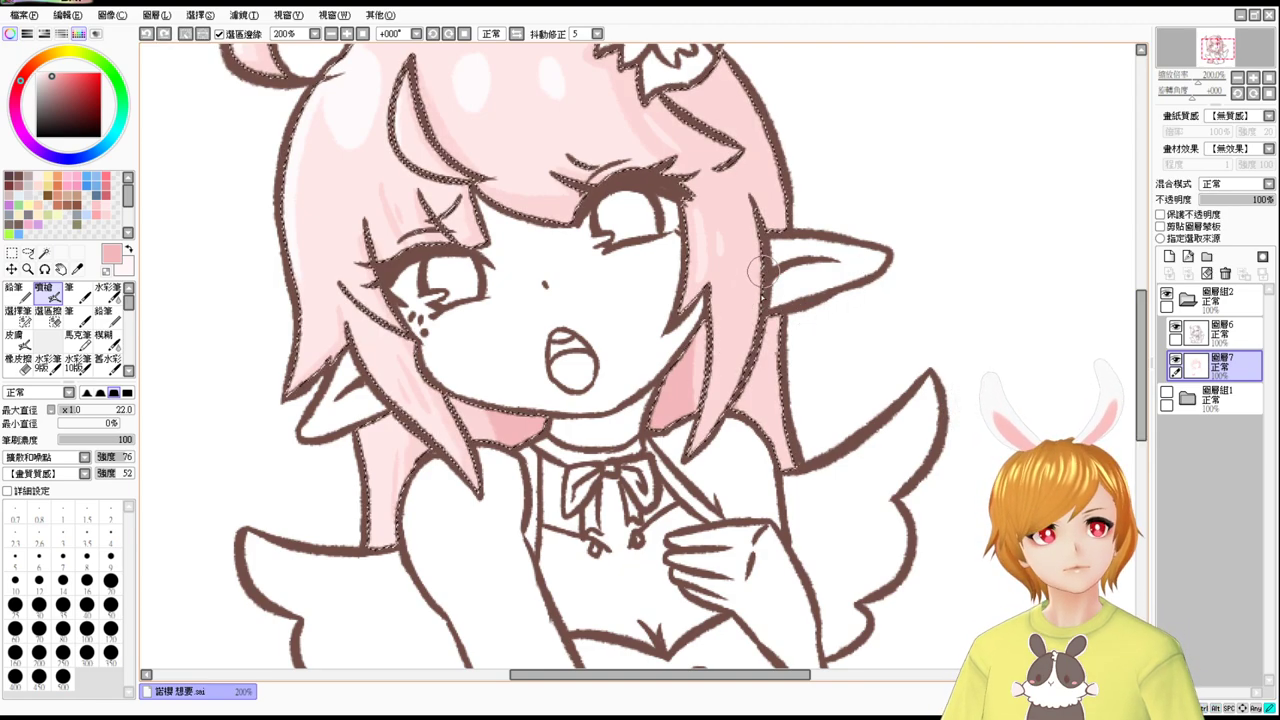
{"action": "mouse_move", "coordinate": [757, 277]}
{"action": "left_mouse_down"}
{"action": "mouse_move", "coordinate": [665, 455]}
{"action": "mouse_move", "coordinate": [722, 384]}
{"action": "mouse_move", "coordinate": [763, 288]}
{"action": "left_mouse_up"}
{"action": "key", "text": "ctrl+z"}
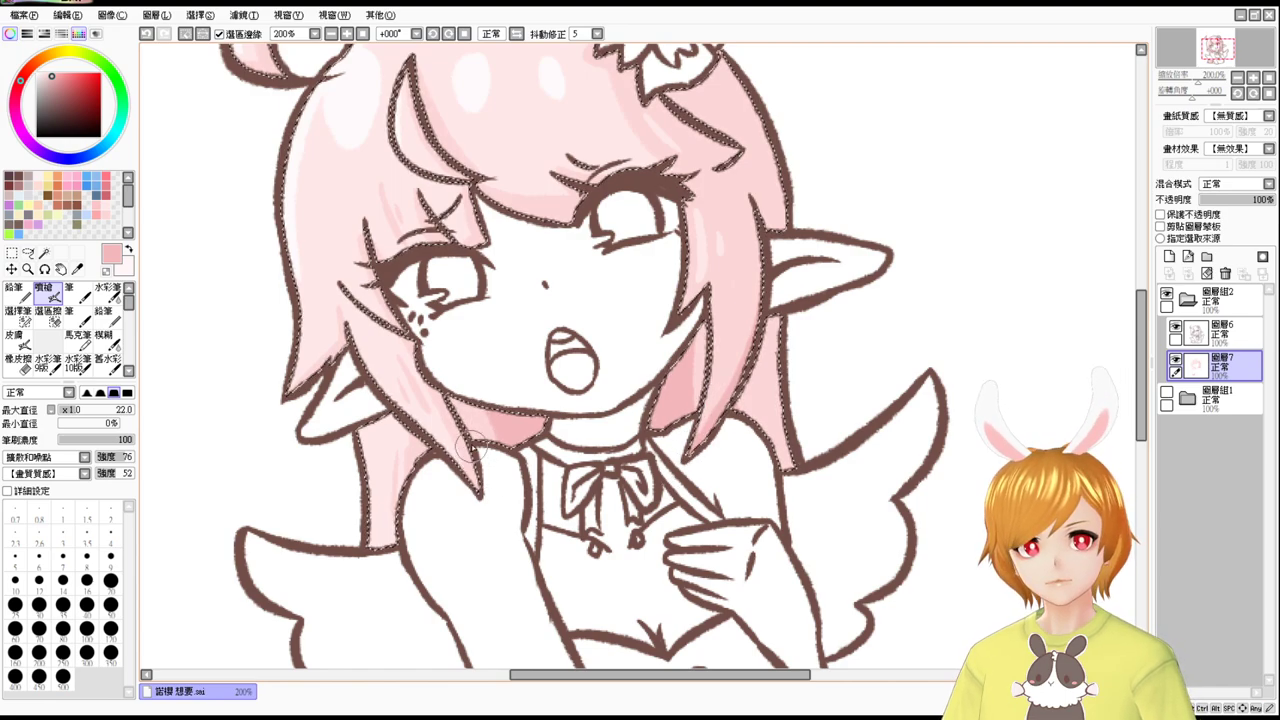
Paint thin deeper pink strands on the hair section below the left wing, and clear the hair selection.
{"action": "left_click_drag", "start_coordinate": [495, 522], "coordinate": [483, 440]}
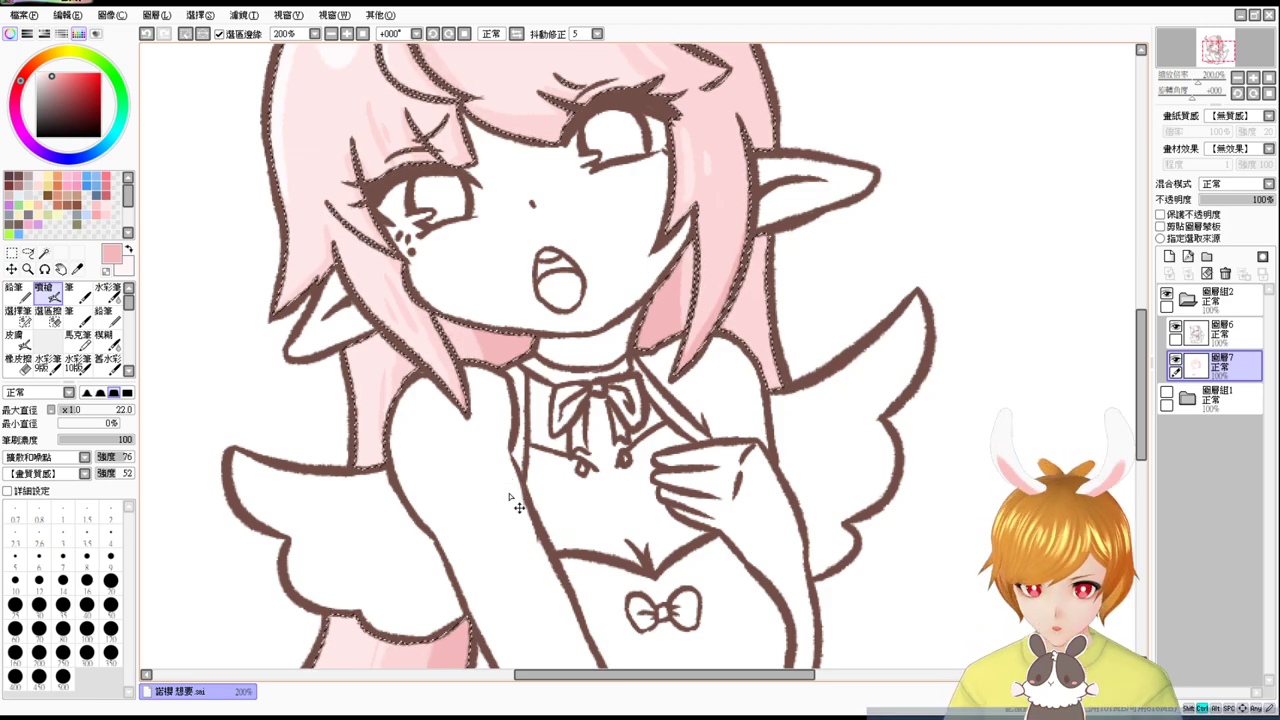
{"action": "left_click_drag", "start_coordinate": [511, 482], "coordinate": [520, 383]}
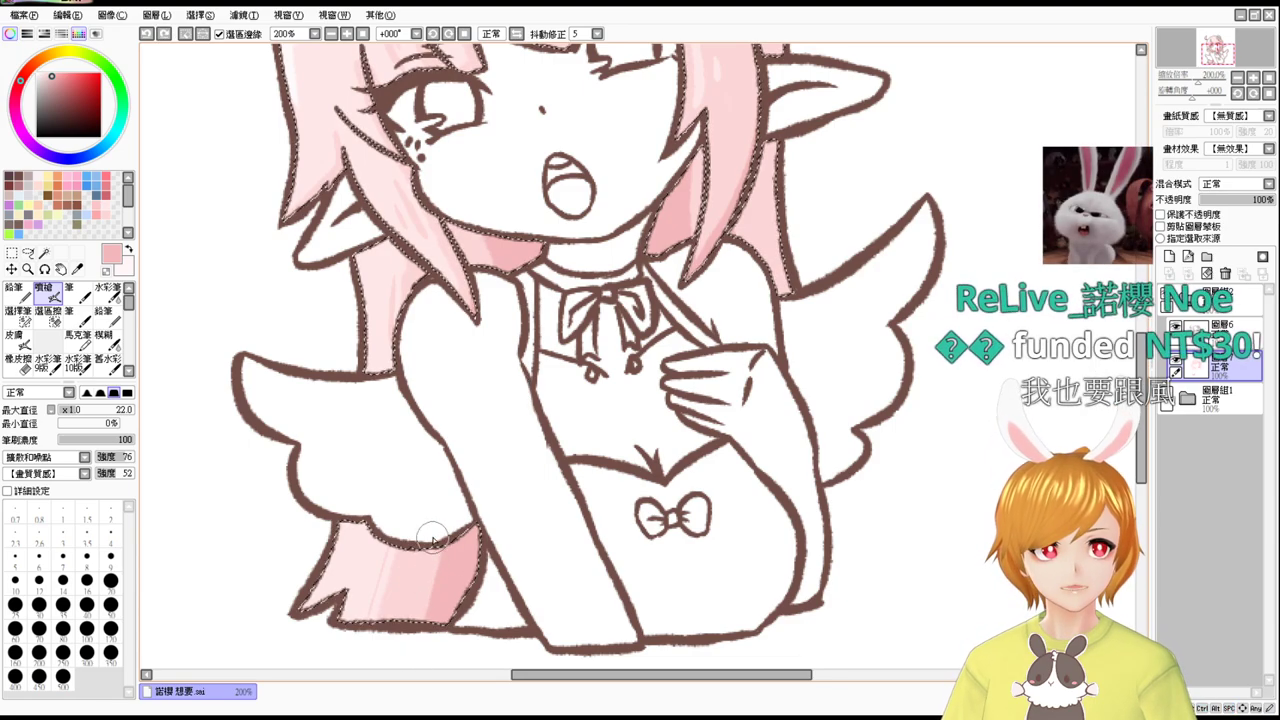
{"action": "left_click_drag", "start_coordinate": [436, 532], "coordinate": [414, 618]}
{"action": "left_click_drag", "start_coordinate": [428, 556], "coordinate": [402, 630]}
{"action": "scroll", "coordinate": [418, 593], "scroll_direction": "up", "scroll_amount": 3}
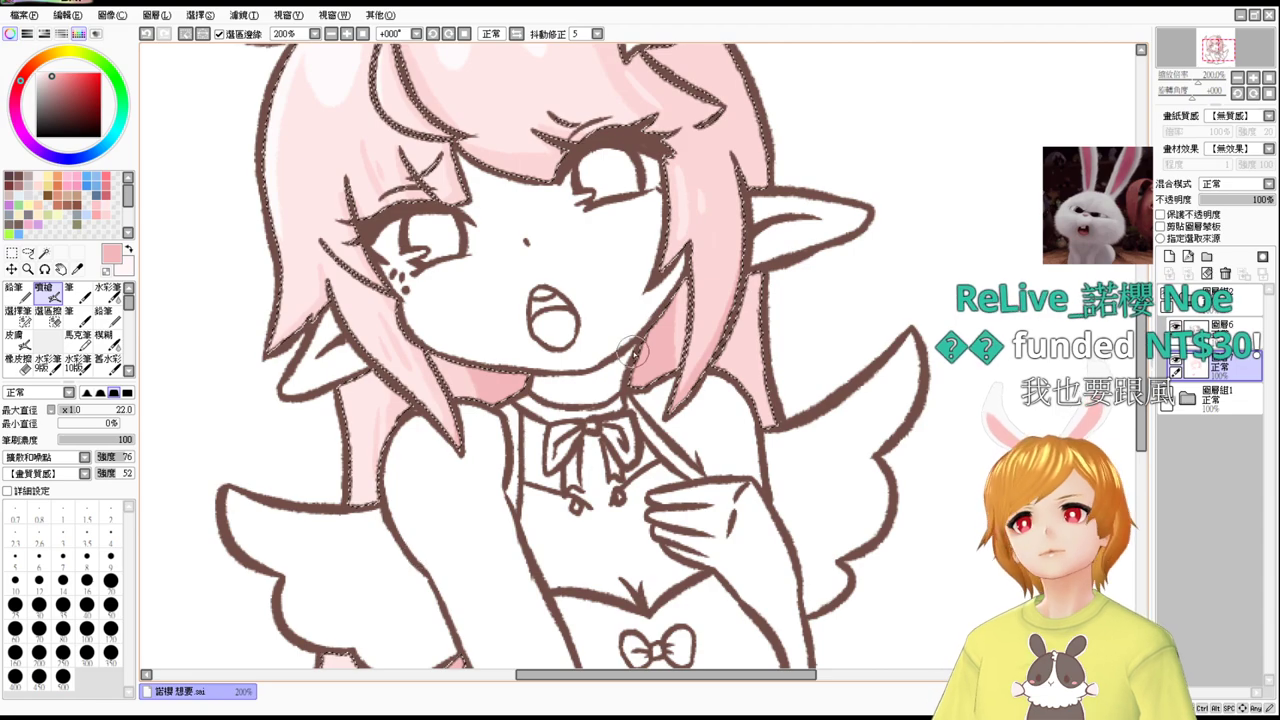
{"action": "left_click_drag", "start_coordinate": [756, 152], "coordinate": [758, 230]}
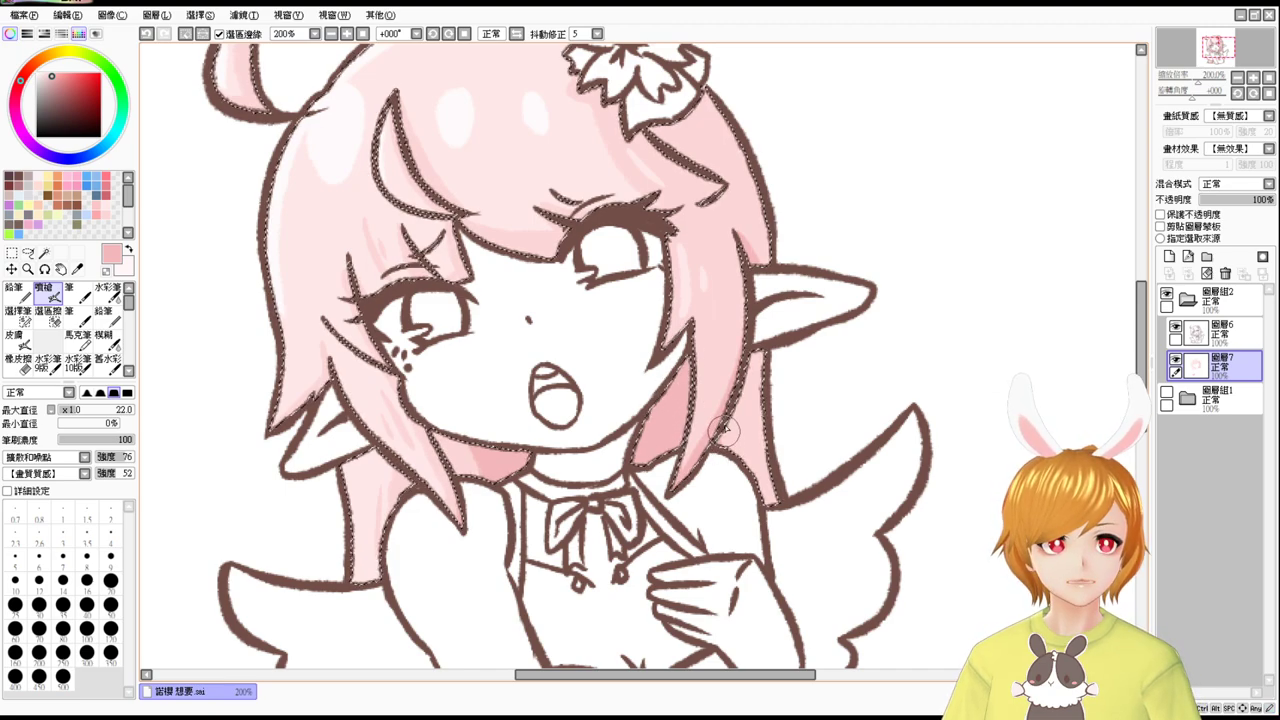
{"action": "scroll", "coordinate": [732, 463], "scroll_direction": "down", "scroll_amount": 2}
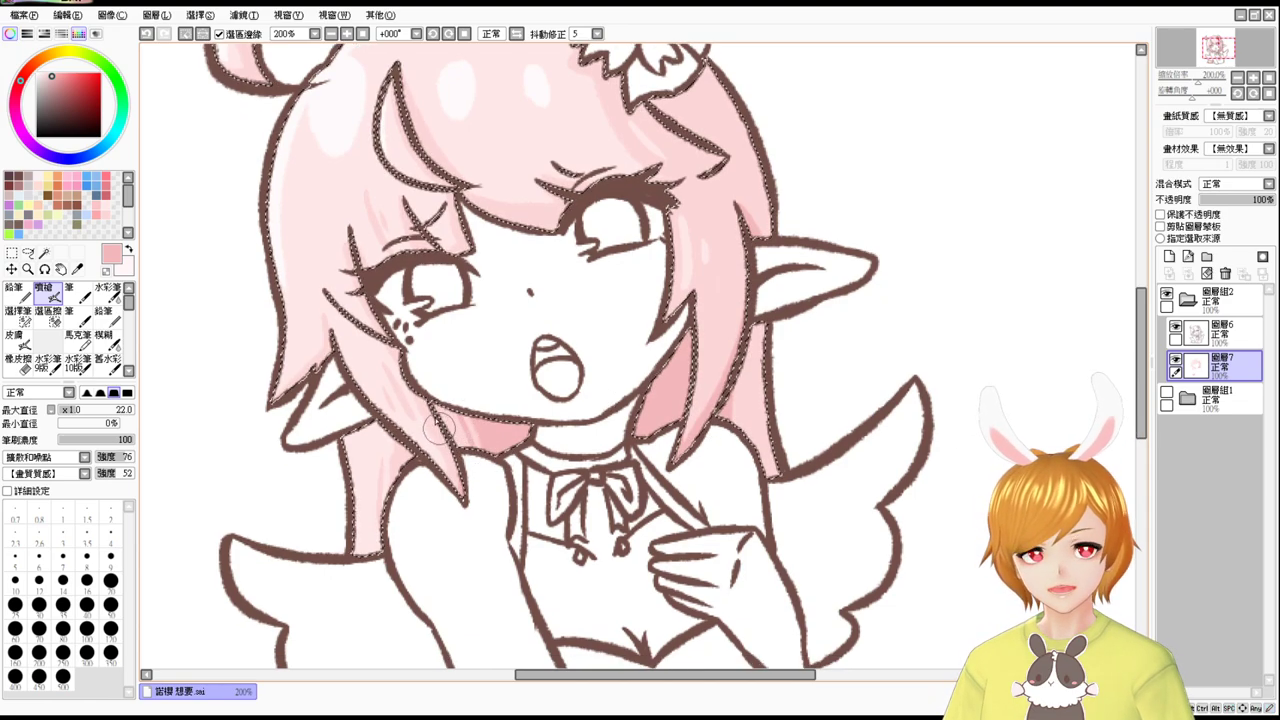
{"action": "left_click_drag", "start_coordinate": [474, 488], "coordinate": [492, 567]}
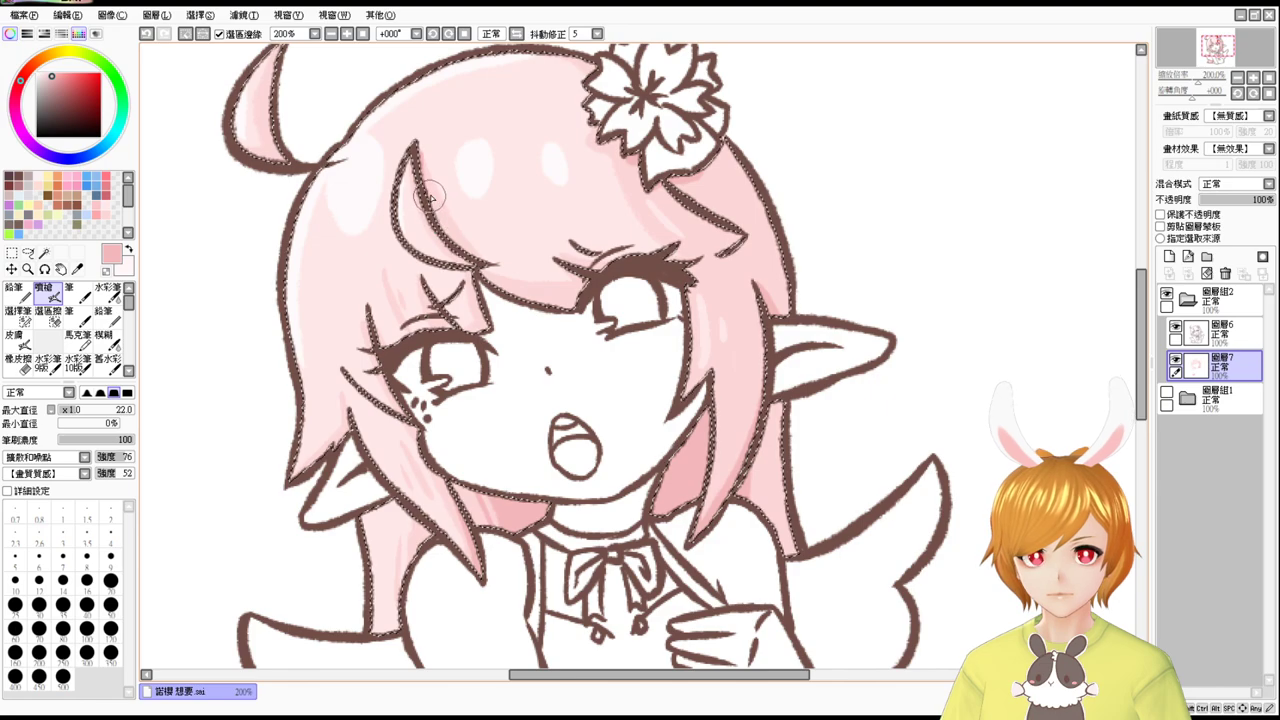
{"action": "key", "text": "ctrl+d"}
{"action": "mouse_move", "coordinate": [424, 262]}
{"action": "left_mouse_down"}
{"action": "mouse_move", "coordinate": [377, 108]}
{"action": "mouse_move", "coordinate": [422, 250]}
{"action": "left_mouse_up"}
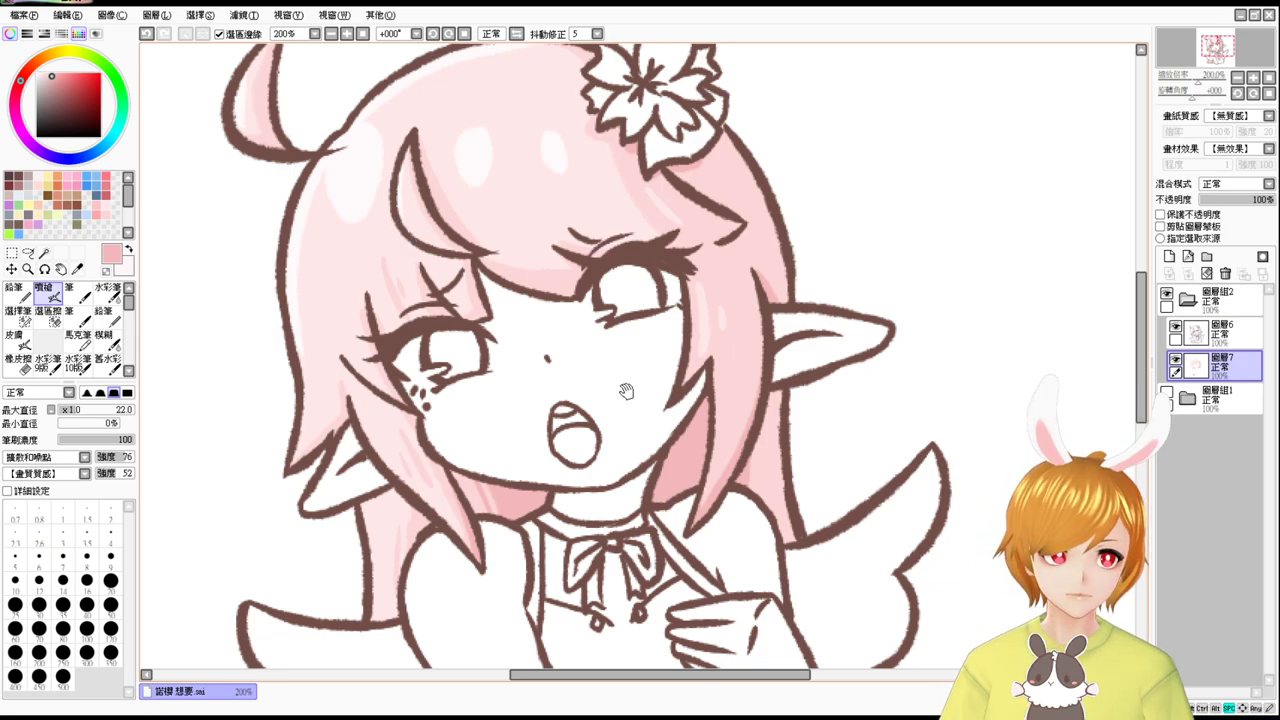
With 圖層7 as the active layer, select the left arm and the face using the Magic Wand.
{"action": "mouse_move", "coordinate": [625, 390]}
{"action": "left_mouse_down"}
{"action": "mouse_move", "coordinate": [598, 310]}
{"action": "mouse_move", "coordinate": [569, 277]}
{"action": "left_mouse_up"}
{"action": "left_click", "coordinate": [44, 253]}
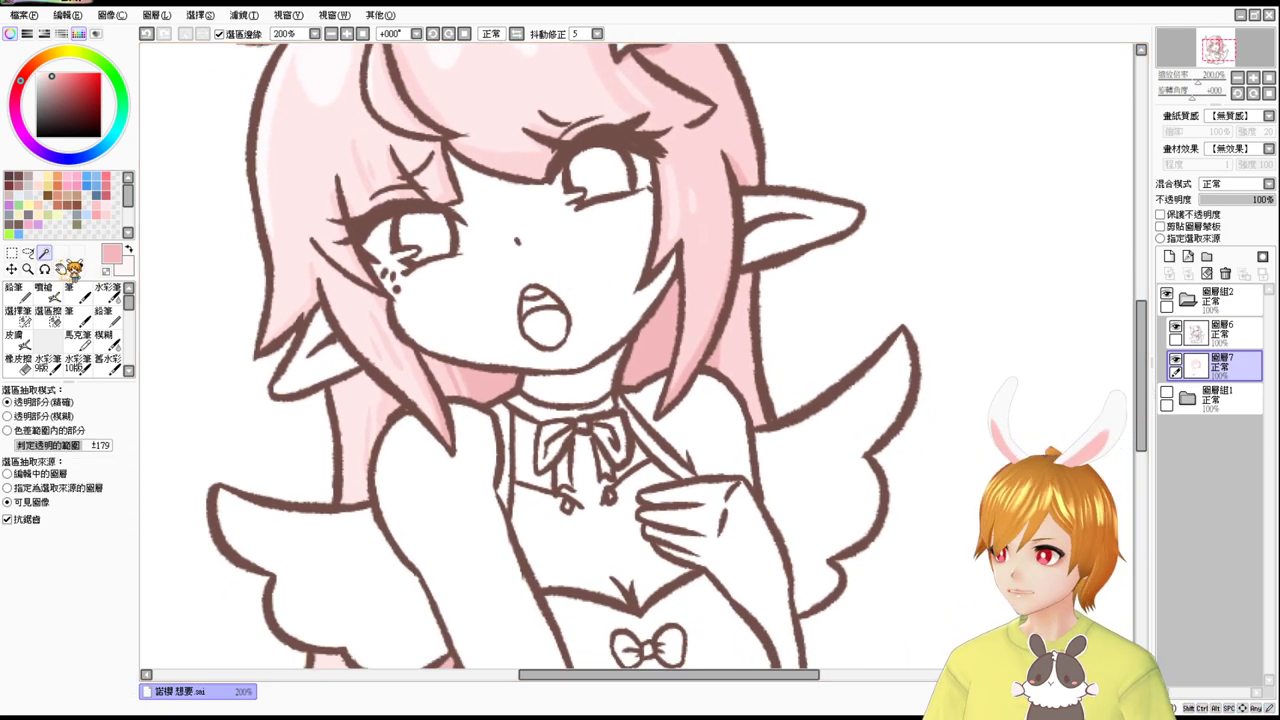
{"action": "left_click_drag", "start_coordinate": [848, 445], "coordinate": [849, 330]}
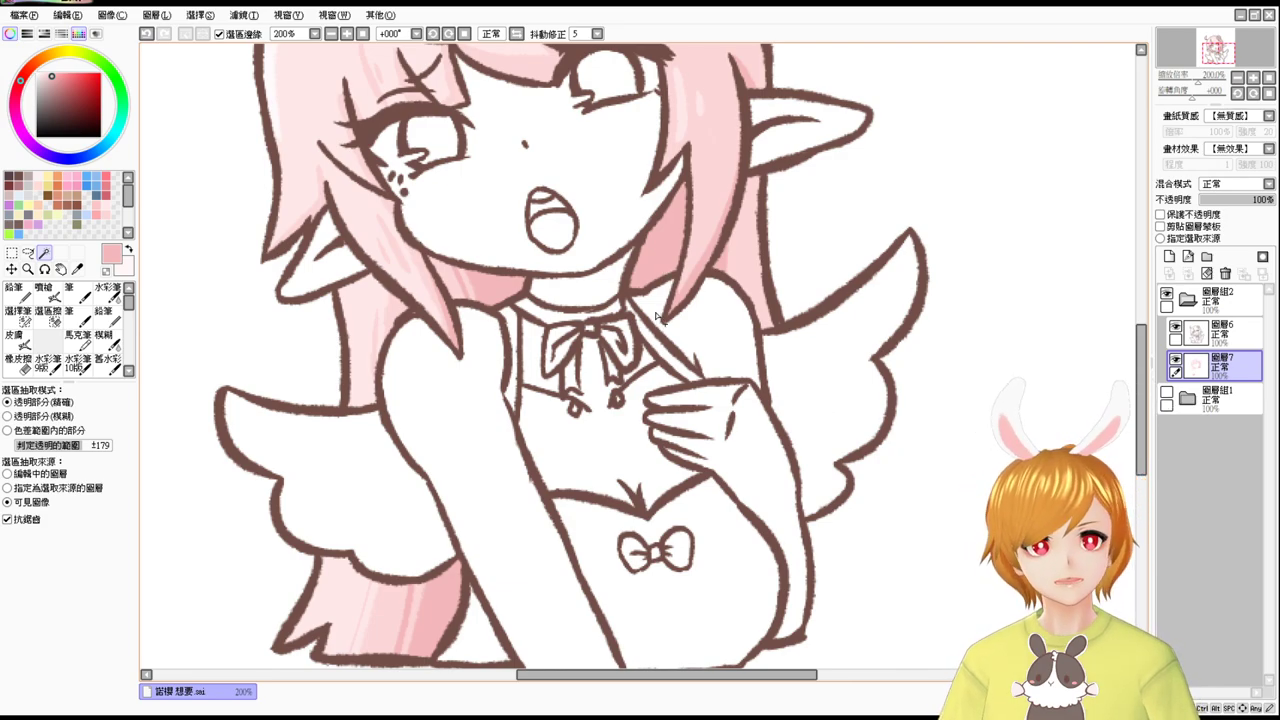
{"action": "left_click", "coordinate": [1225, 339]}
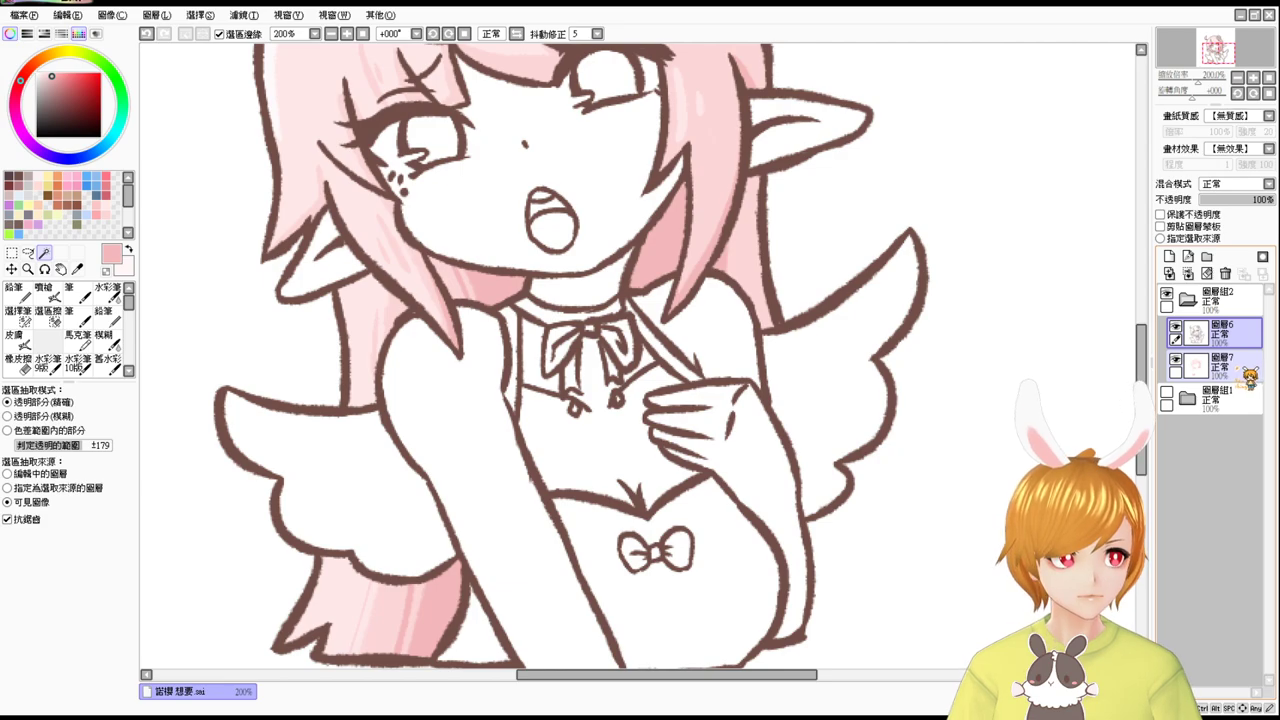
{"action": "left_click", "coordinate": [1245, 372]}
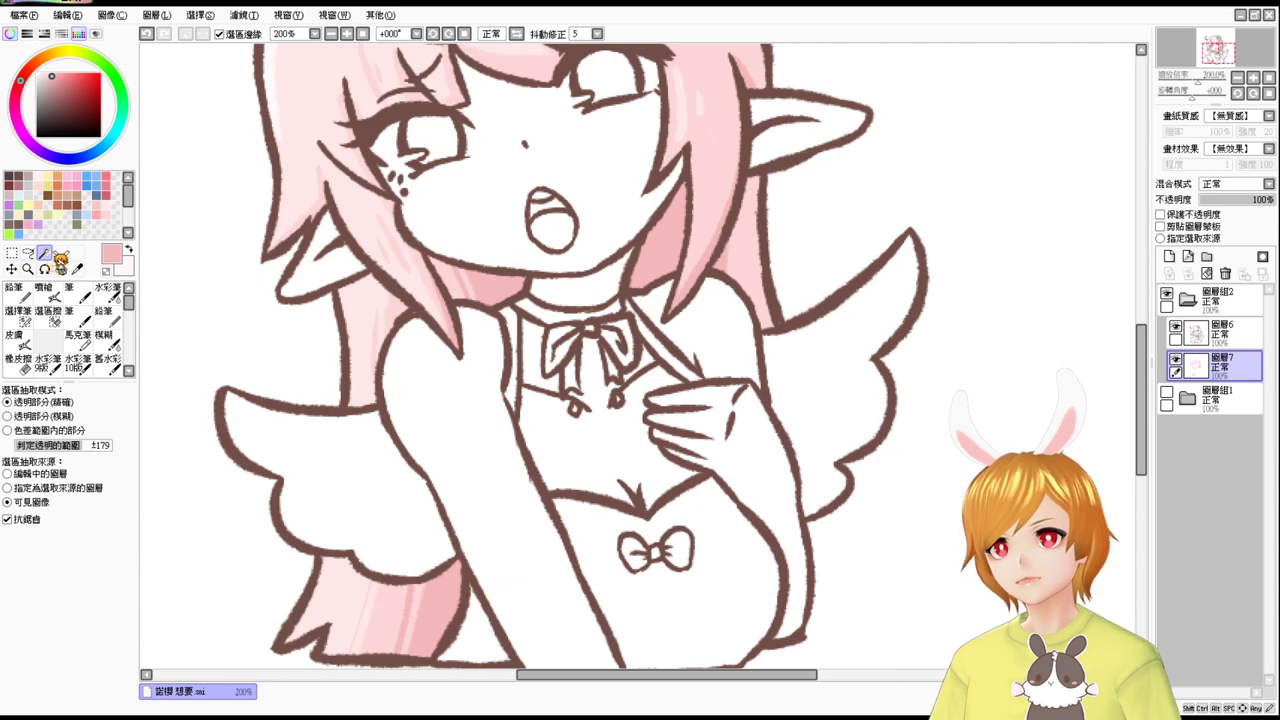
{"action": "left_click", "coordinate": [483, 424]}
{"action": "left_click", "coordinate": [497, 232]}
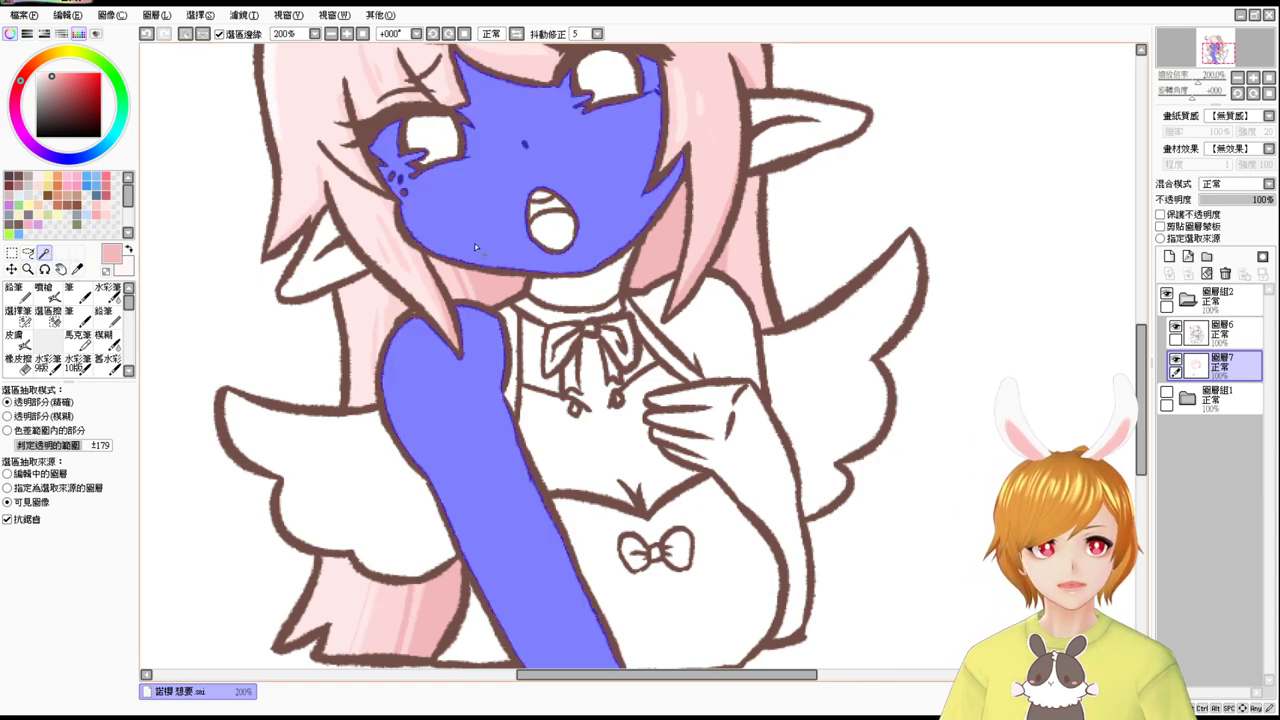
Add both ears, the neck, the right shoulder, the chest and the raised hand to the skin selection.
{"action": "left_click_drag", "start_coordinate": [474, 243], "coordinate": [511, 380]}
{"action": "left_click_drag", "start_coordinate": [459, 291], "coordinate": [472, 330]}
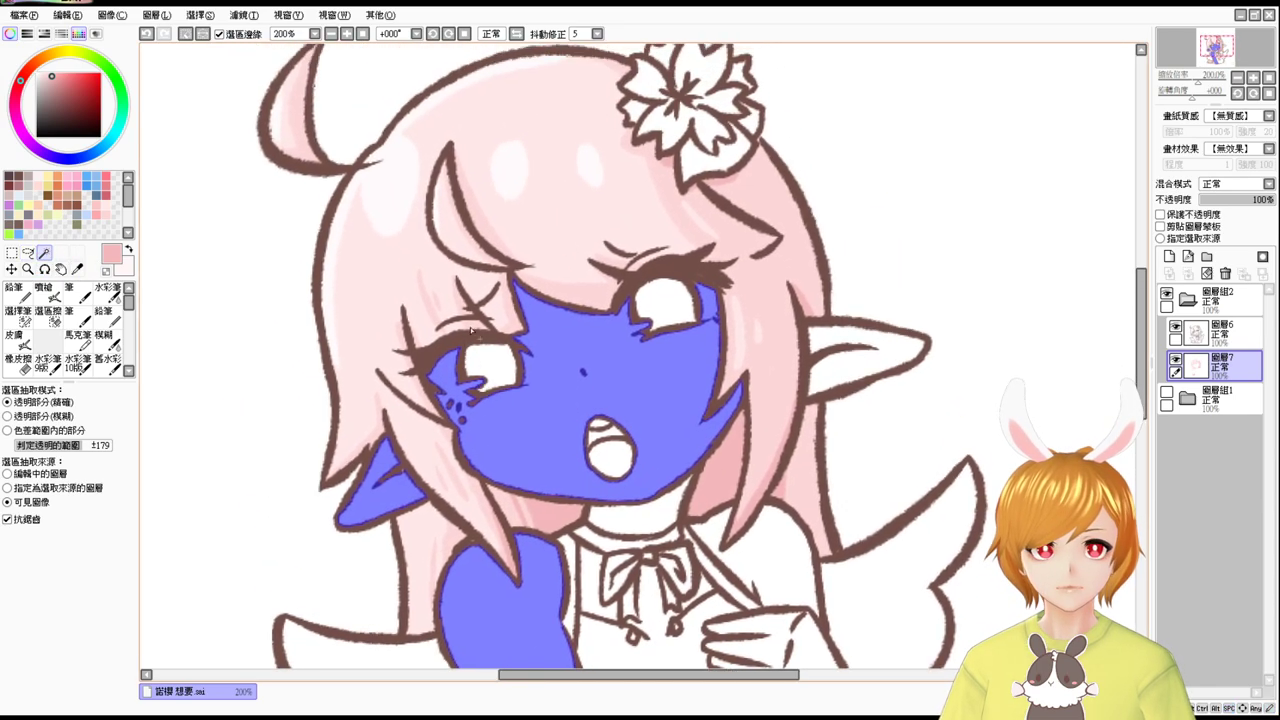
{"action": "left_click", "coordinate": [686, 506]}
{"action": "left_click", "coordinate": [714, 534]}
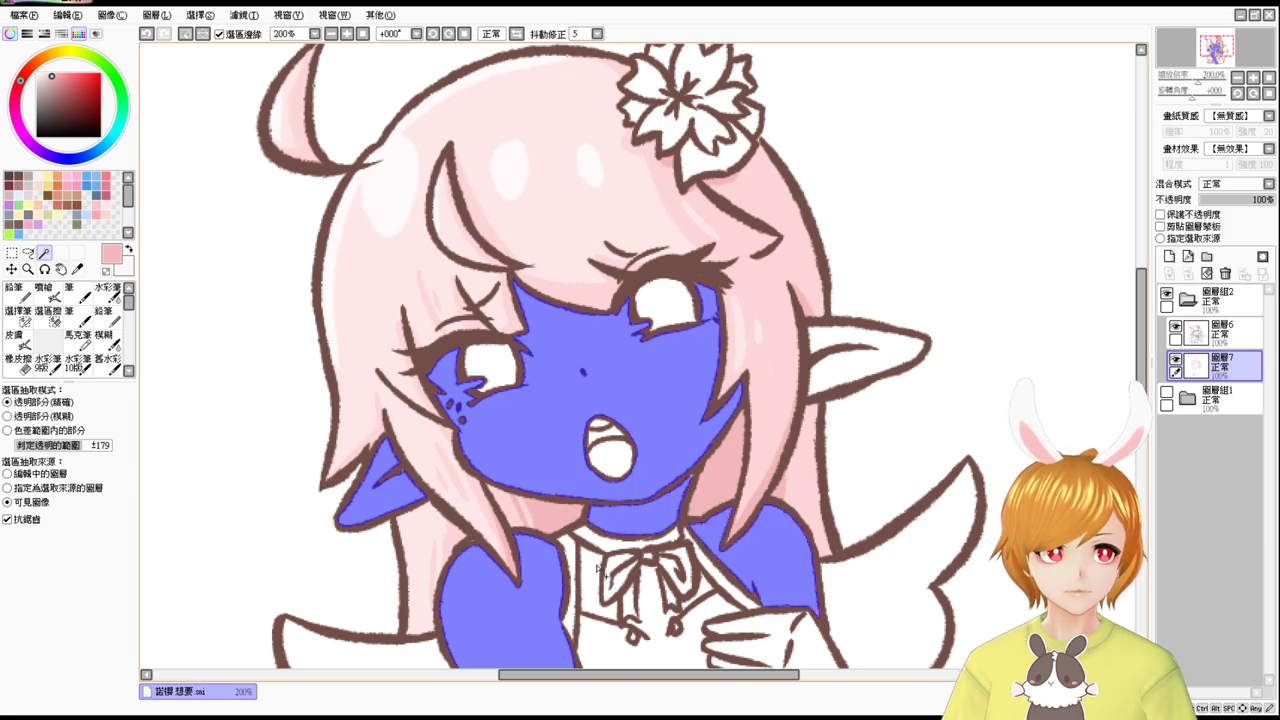
{"action": "left_click", "coordinate": [600, 583]}
{"action": "left_click_drag", "start_coordinate": [600, 583], "coordinate": [590, 443]}
{"action": "left_click", "coordinate": [649, 515]}
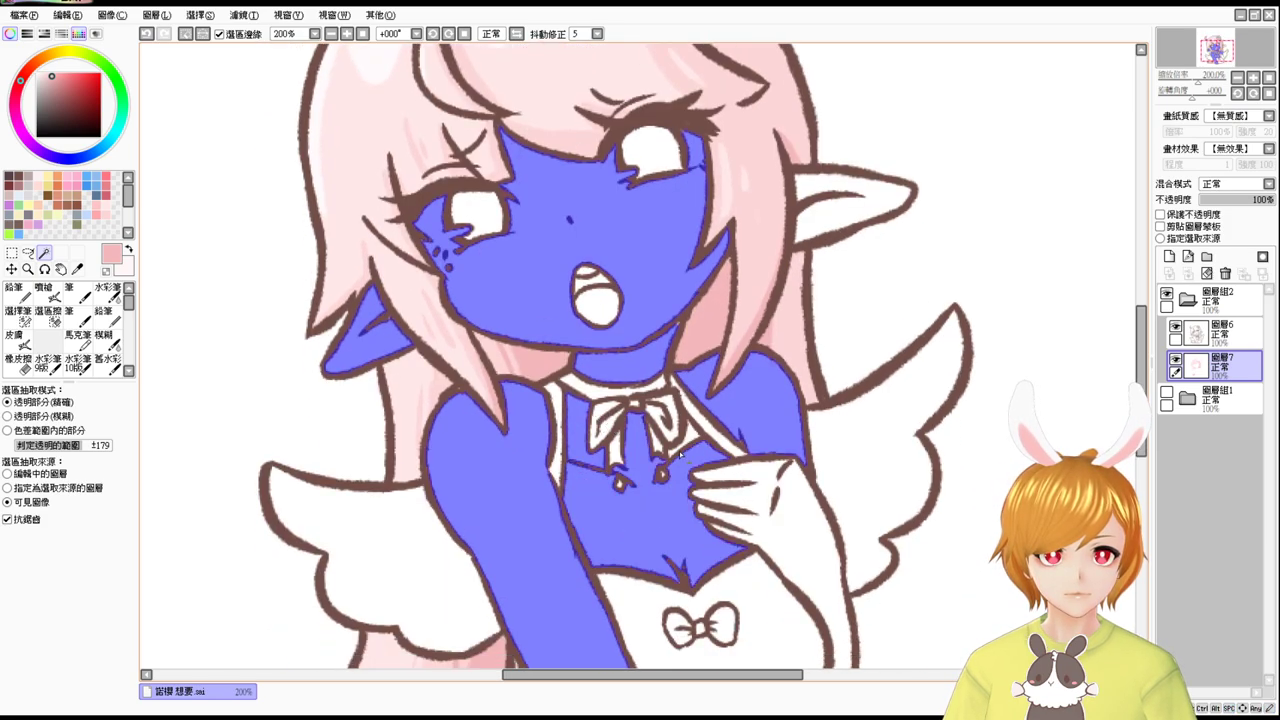
{"action": "left_click", "coordinate": [761, 468]}
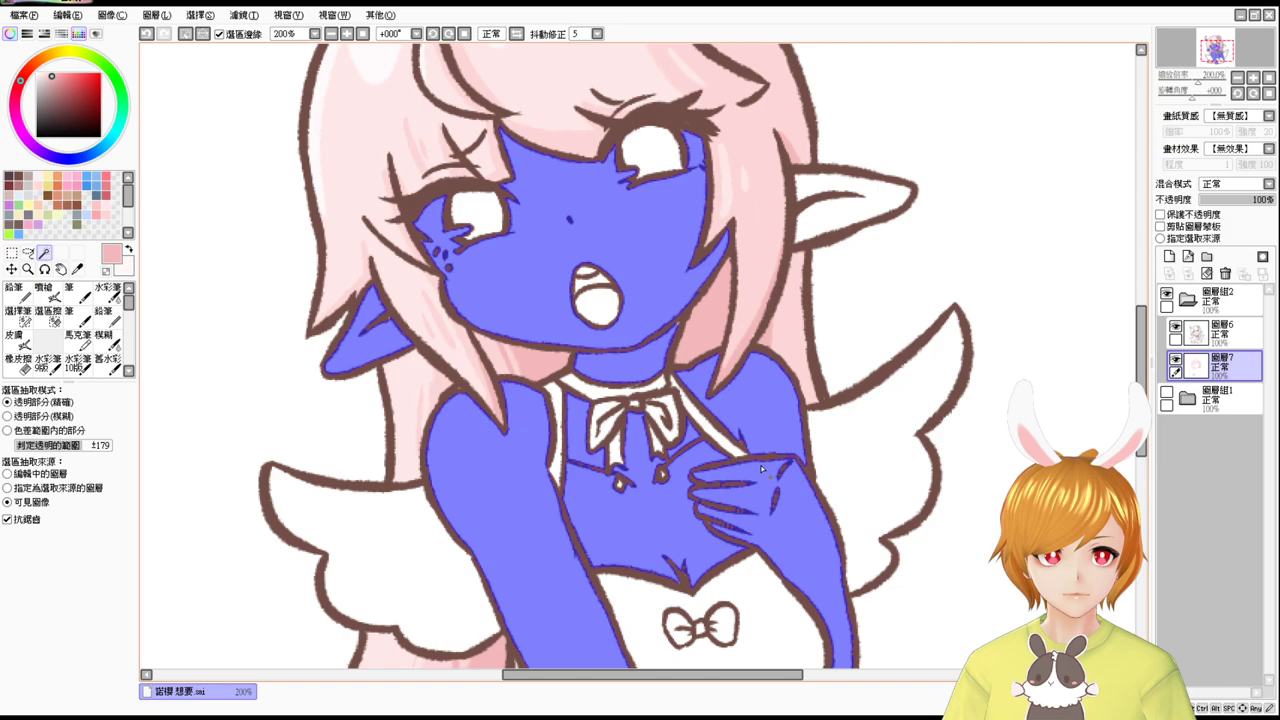
{"action": "left_click", "coordinate": [830, 236]}
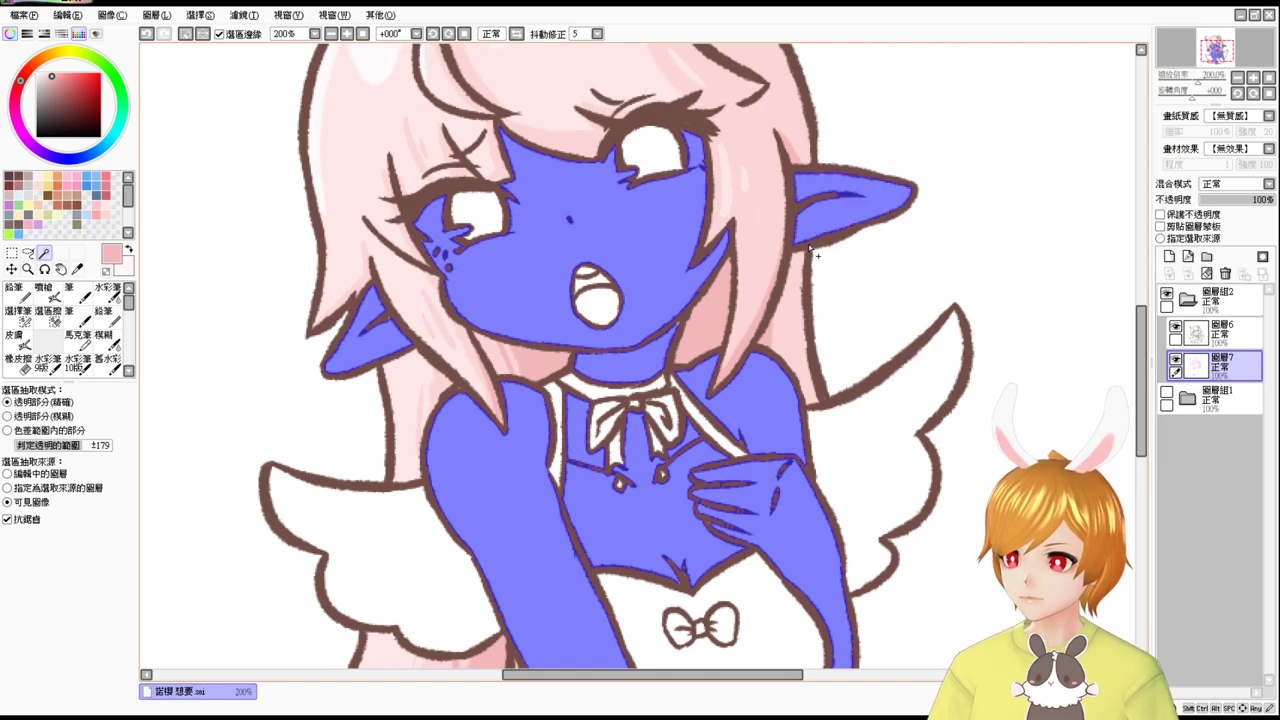
Touch up the skin selection where the jaw meets the neck, using the Selection Pen (選擇筆) at size 10.
{"action": "left_click_drag", "start_coordinate": [808, 243], "coordinate": [767, 212]}
{"action": "left_click_drag", "start_coordinate": [795, 346], "coordinate": [784, 413]}
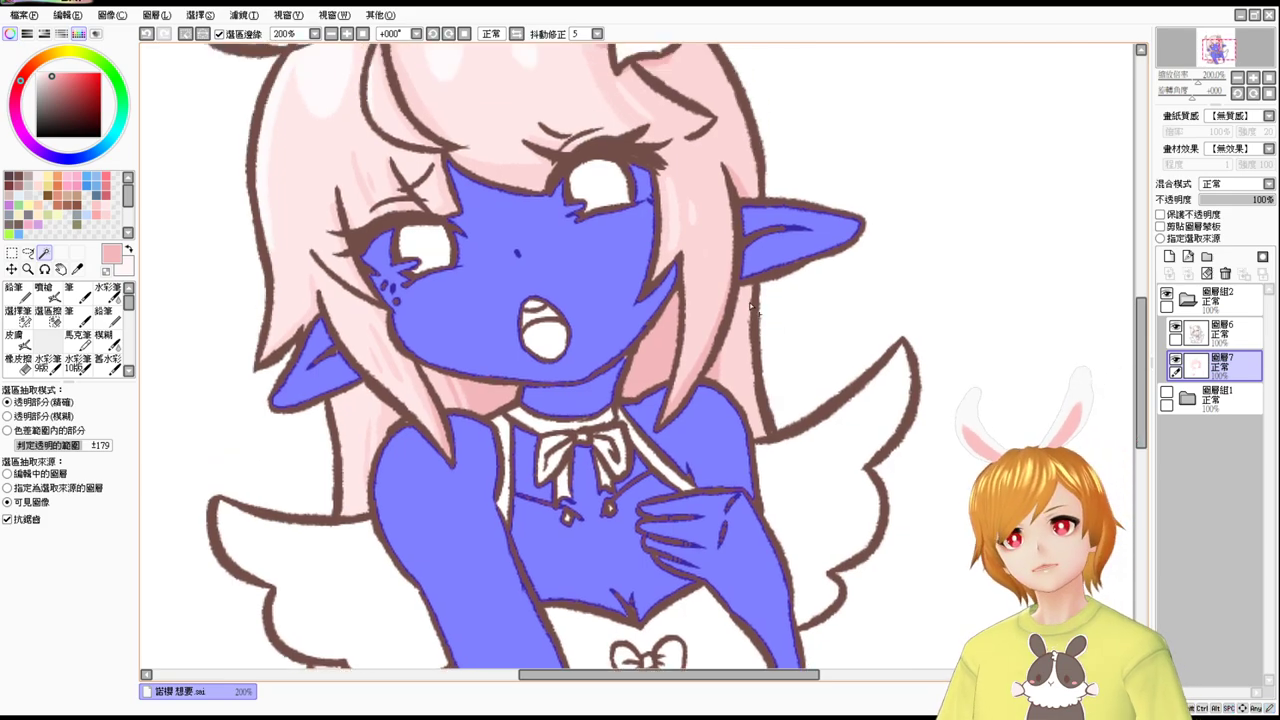
{"action": "left_click", "coordinate": [44, 293]}
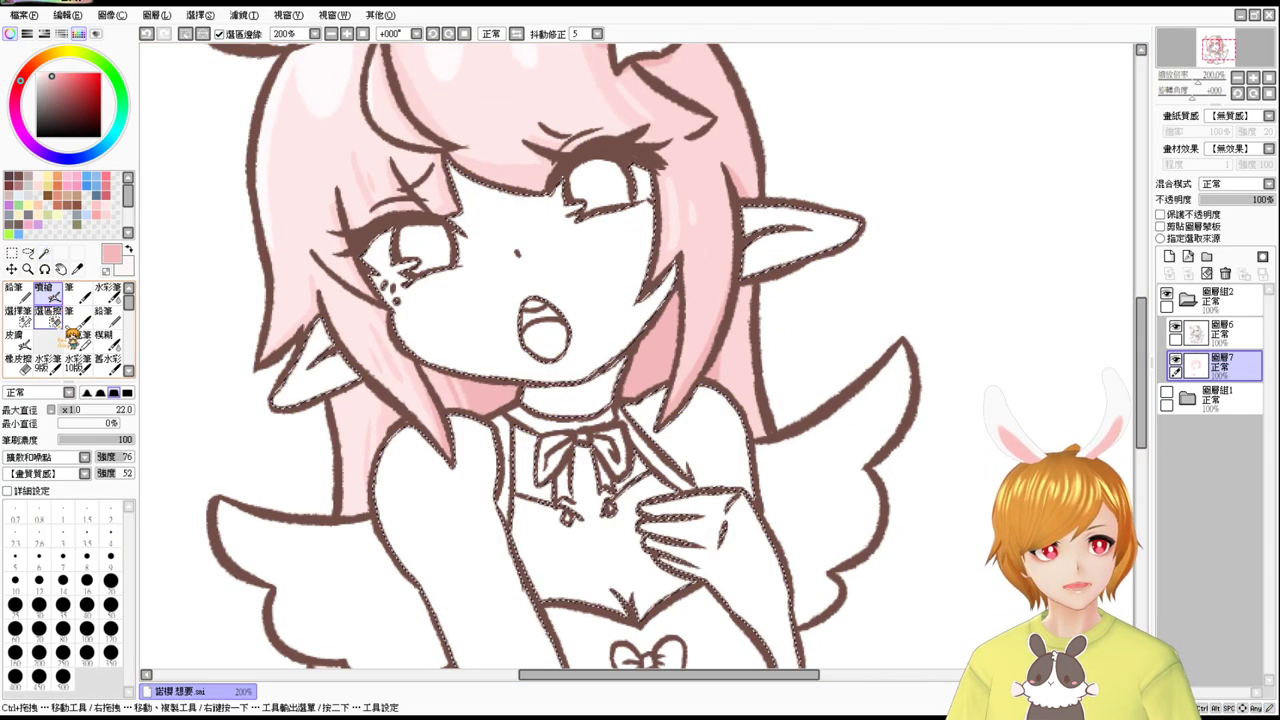
{"action": "left_click", "coordinate": [26, 314]}
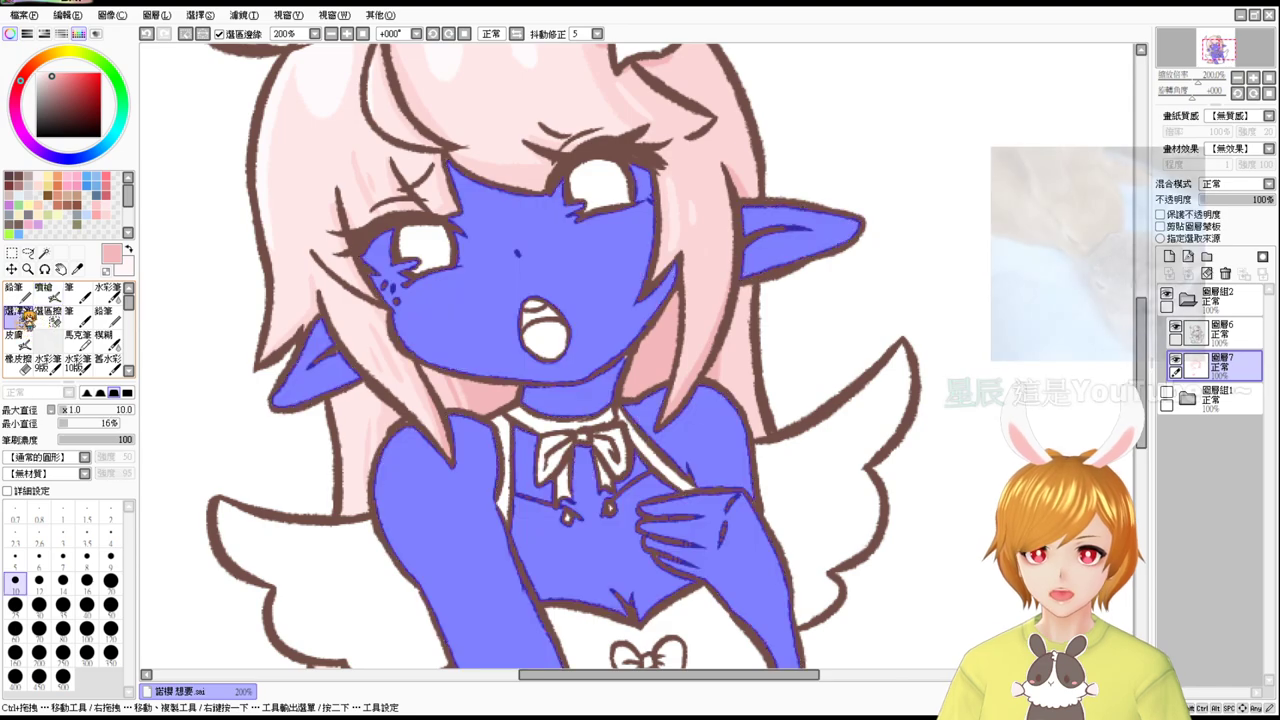
{"action": "key", "text": "bracketright"}
{"action": "key", "text": "bracketright"}
{"action": "key", "text": "bracketright"}
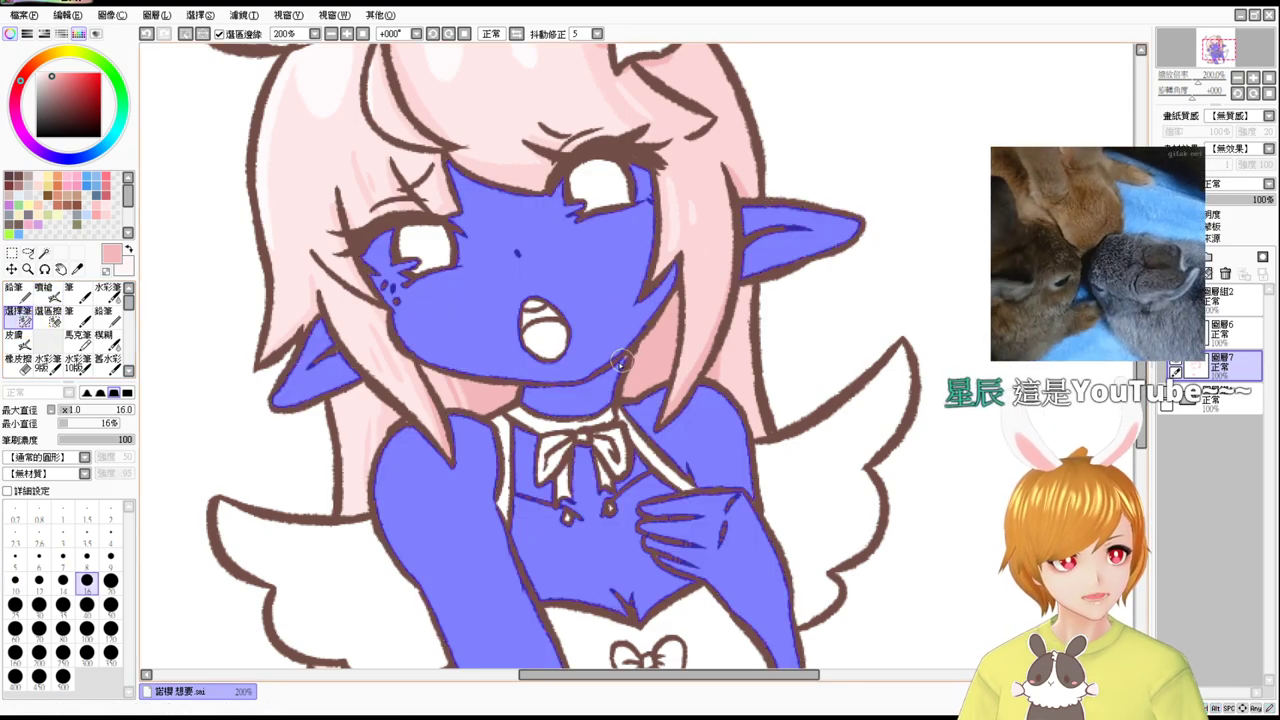
{"action": "scroll", "coordinate": [620, 362], "scroll_direction": "up", "scroll_amount": 2}
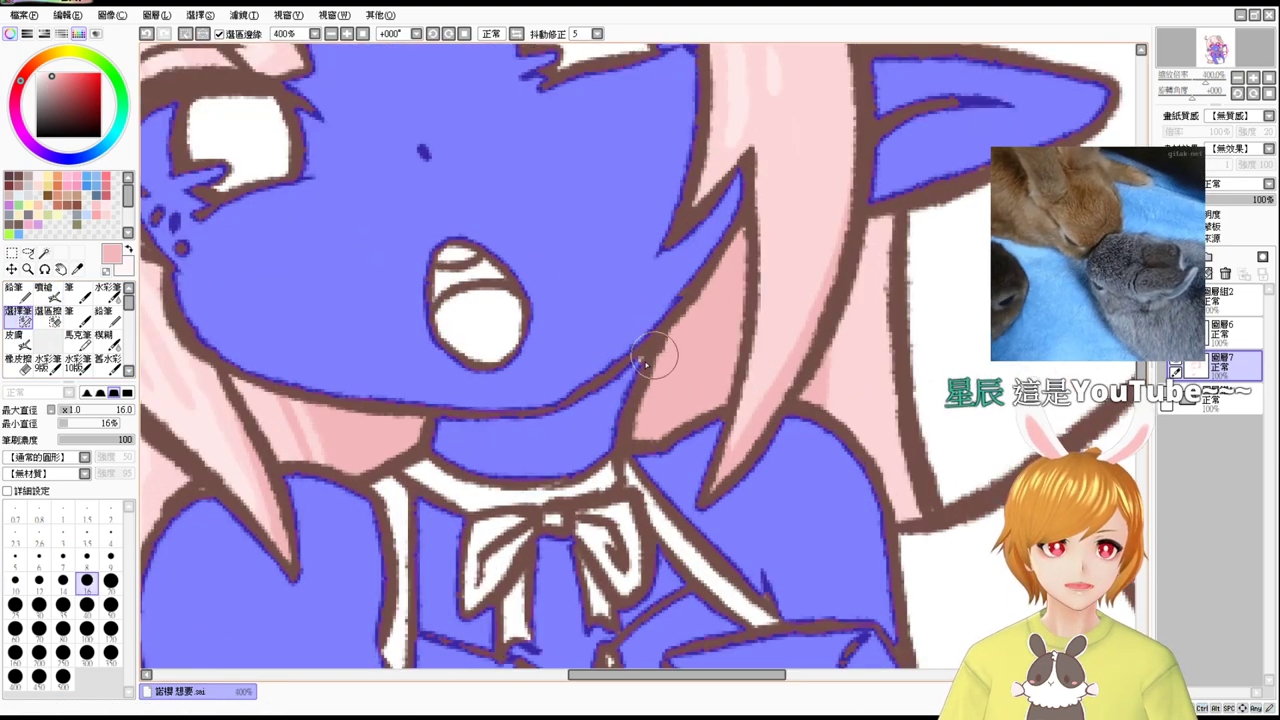
{"action": "key", "text": "bracketleft"}
{"action": "key", "text": "bracketleft"}
{"action": "key", "text": "bracketleft"}
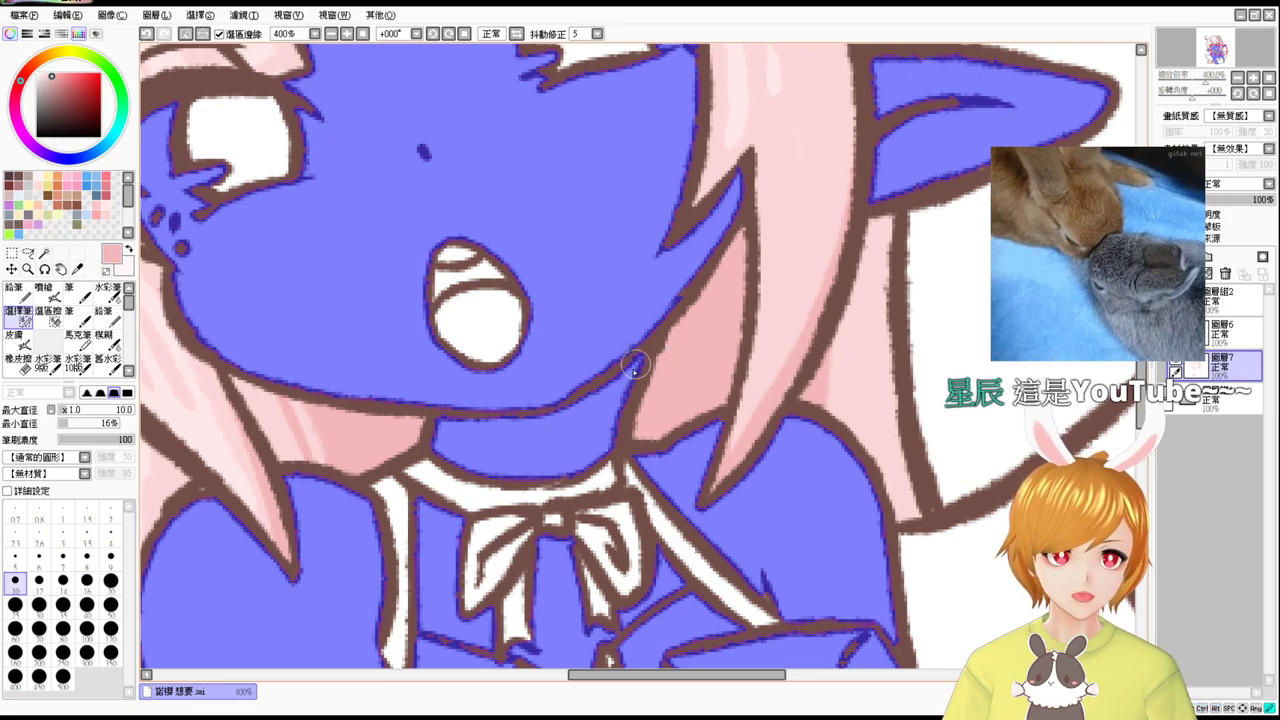
Fill the small gap in the skin selection at the upper outer corner of the eye beside the fully visible ear.
{"action": "left_click_drag", "start_coordinate": [707, 636], "coordinate": [626, 335]}
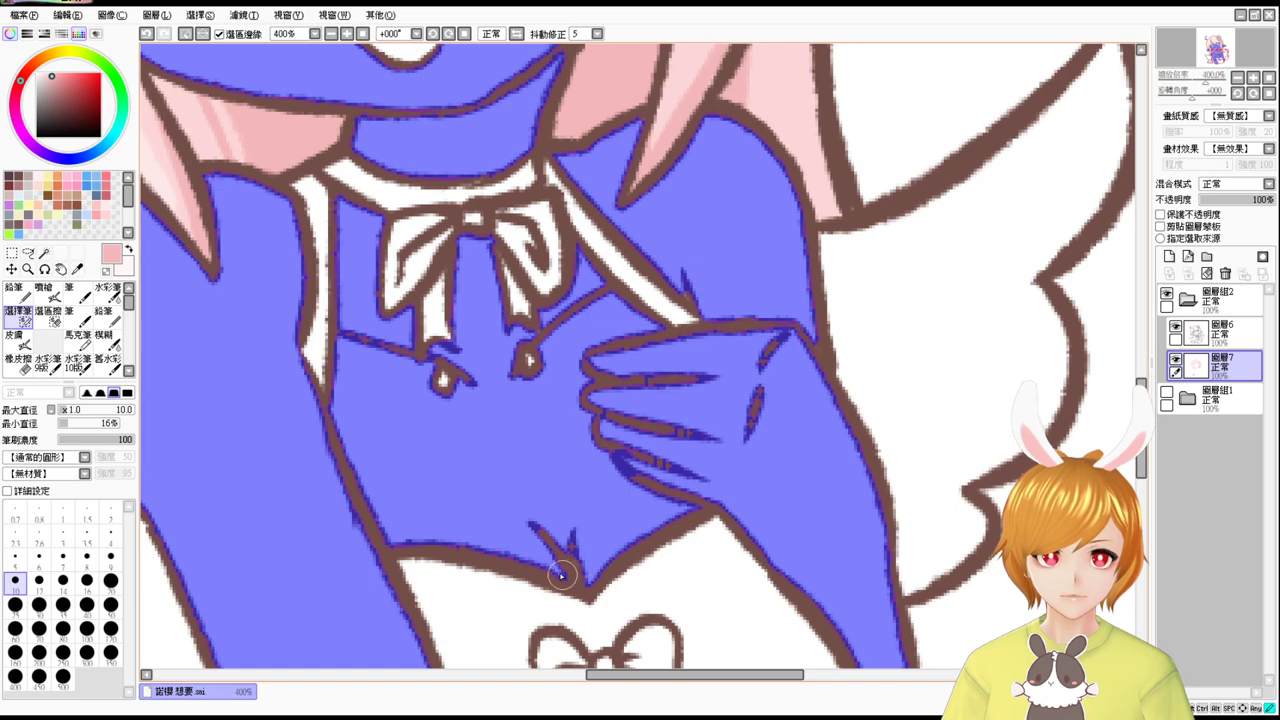
{"action": "scroll", "coordinate": [620, 514], "scroll_direction": "up", "scroll_amount": 3}
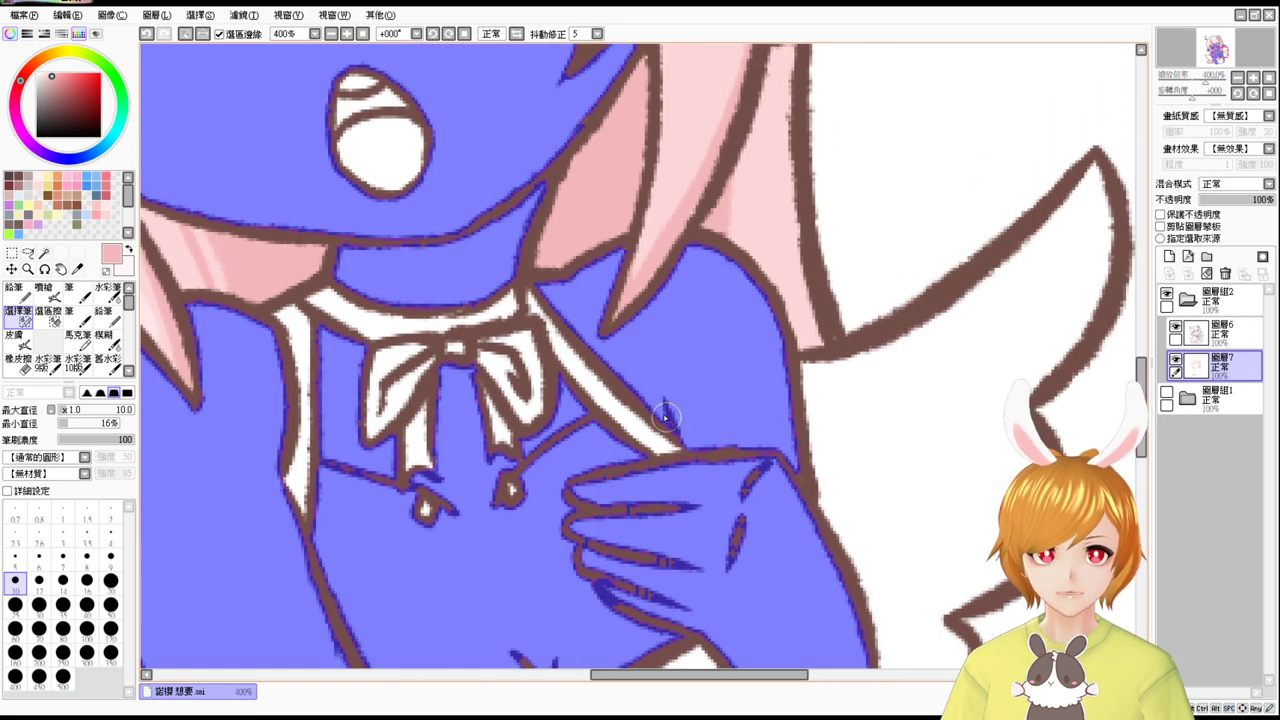
{"action": "scroll", "coordinate": [676, 376], "scroll_direction": "up", "scroll_amount": 4}
{"action": "scroll", "coordinate": [720, 449], "scroll_direction": "up", "scroll_amount": 3}
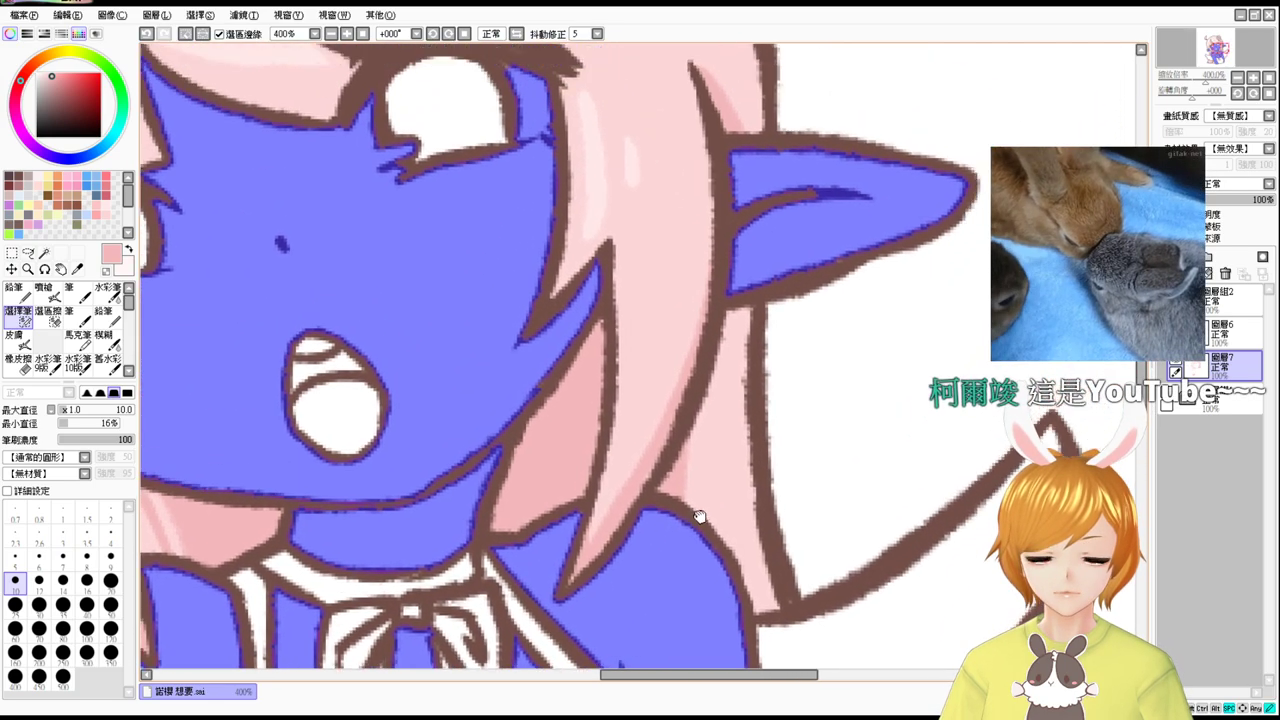
{"action": "left_click_drag", "start_coordinate": [708, 450], "coordinate": [887, 496]}
{"action": "left_click_drag", "start_coordinate": [771, 474], "coordinate": [888, 386]}
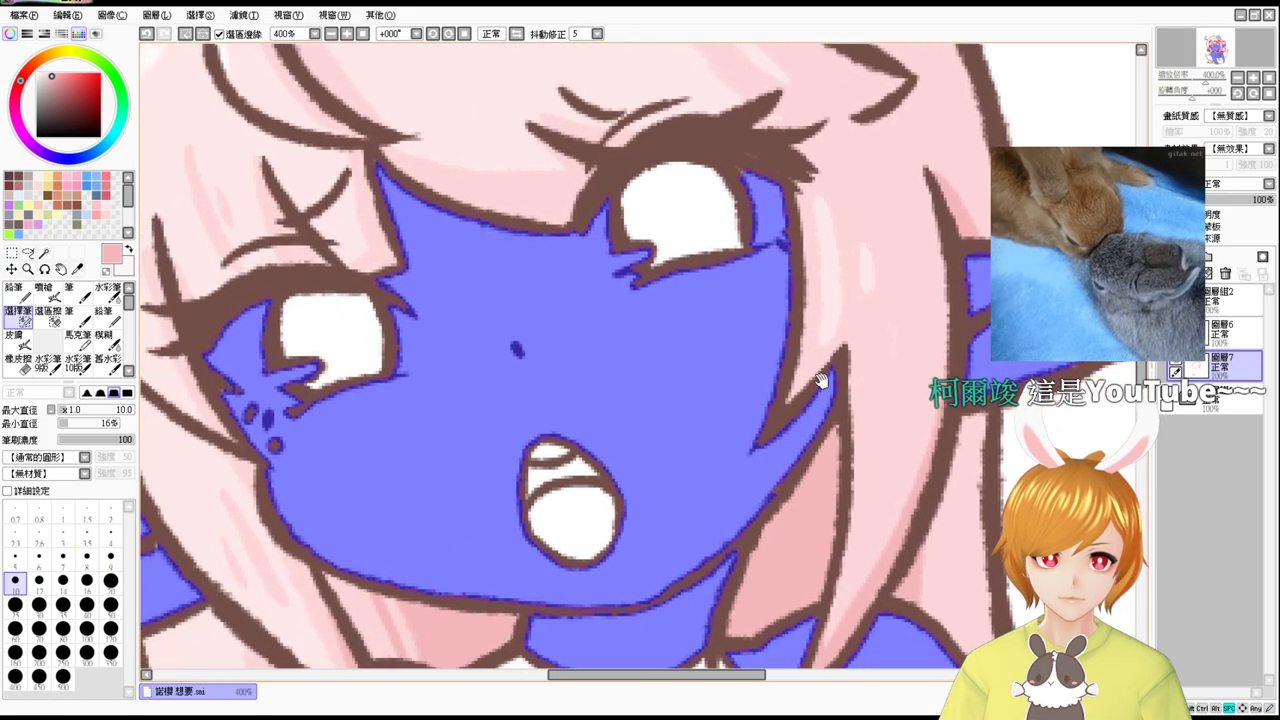
{"action": "left_click_drag", "start_coordinate": [752, 179], "coordinate": [737, 168]}
{"action": "left_click_drag", "start_coordinate": [737, 168], "coordinate": [738, 174]}
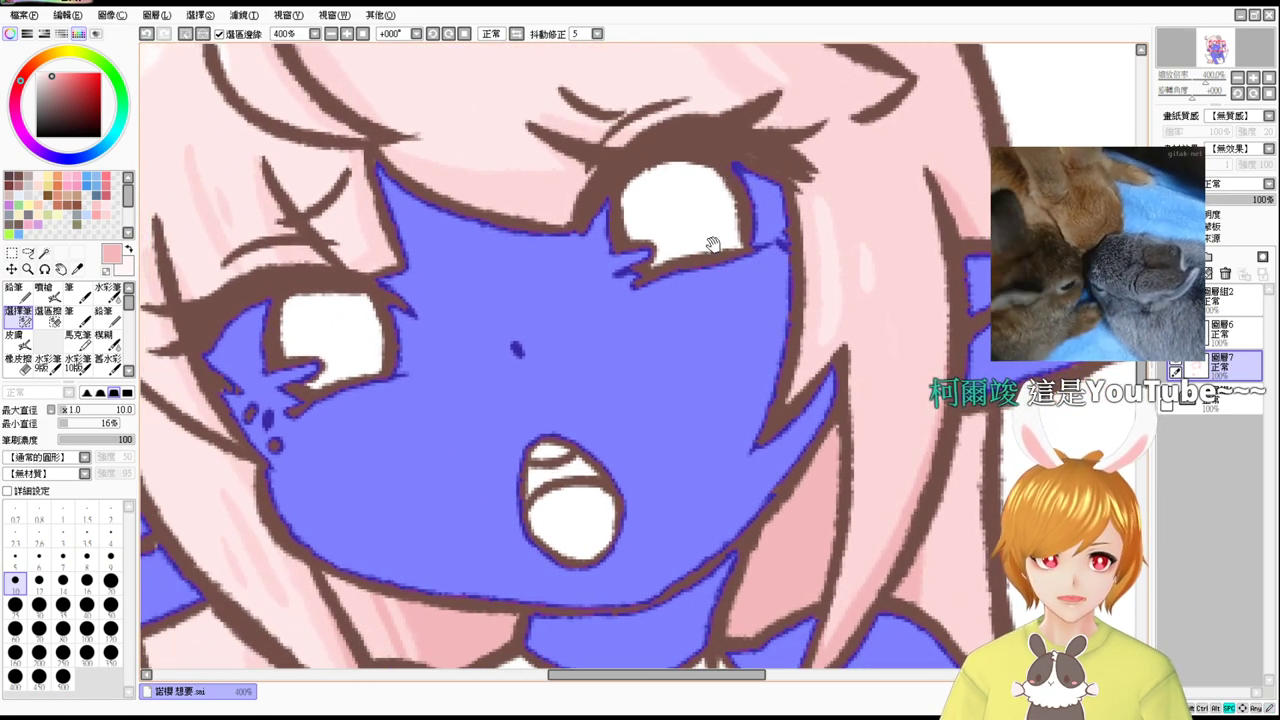
Check the skin selection for remaining gaps across the face, neck, chest, both arms and the raised hand.
{"action": "scroll", "coordinate": [385, 170], "scroll_direction": "down", "scroll_amount": 1}
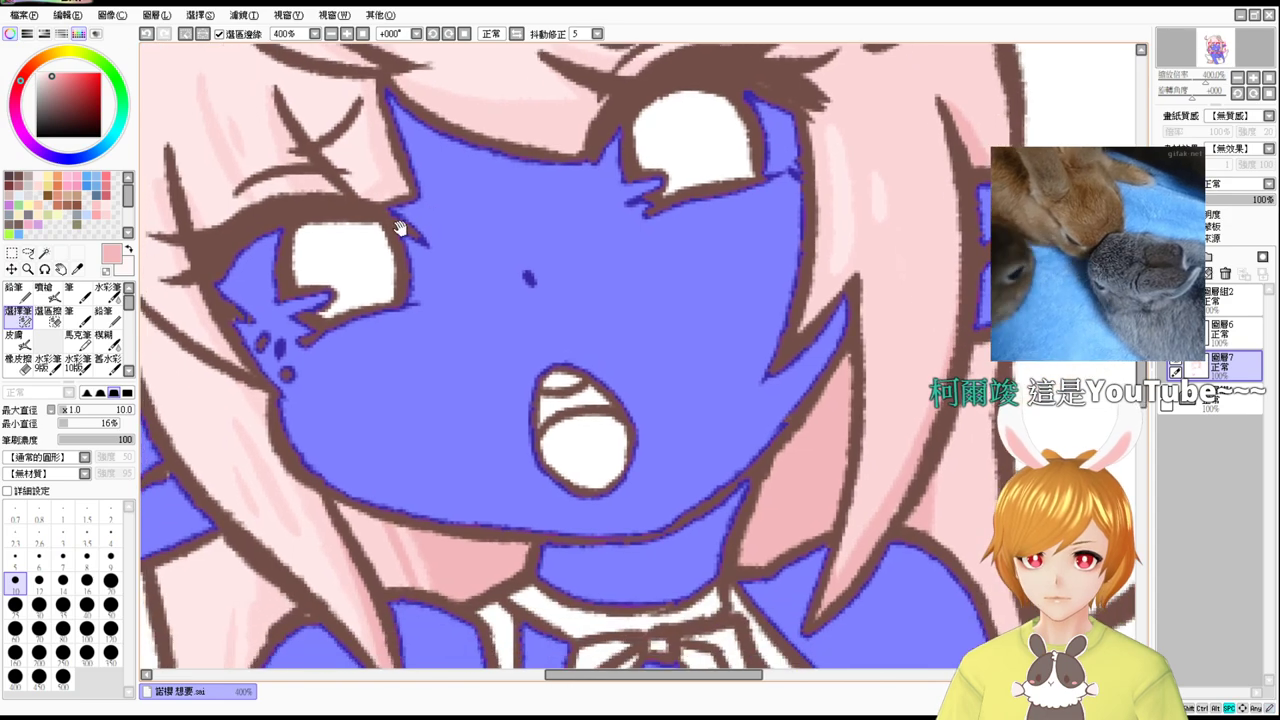
{"action": "left_click_drag", "start_coordinate": [677, 535], "coordinate": [643, 330]}
{"action": "left_click_drag", "start_coordinate": [662, 468], "coordinate": [655, 265]}
{"action": "left_click_drag", "start_coordinate": [678, 550], "coordinate": [680, 300]}
{"action": "left_click_drag", "start_coordinate": [697, 495], "coordinate": [678, 551]}
{"action": "left_click_drag", "start_coordinate": [701, 239], "coordinate": [689, 401]}
{"action": "scroll", "coordinate": [689, 400], "scroll_direction": "up", "scroll_amount": 3}
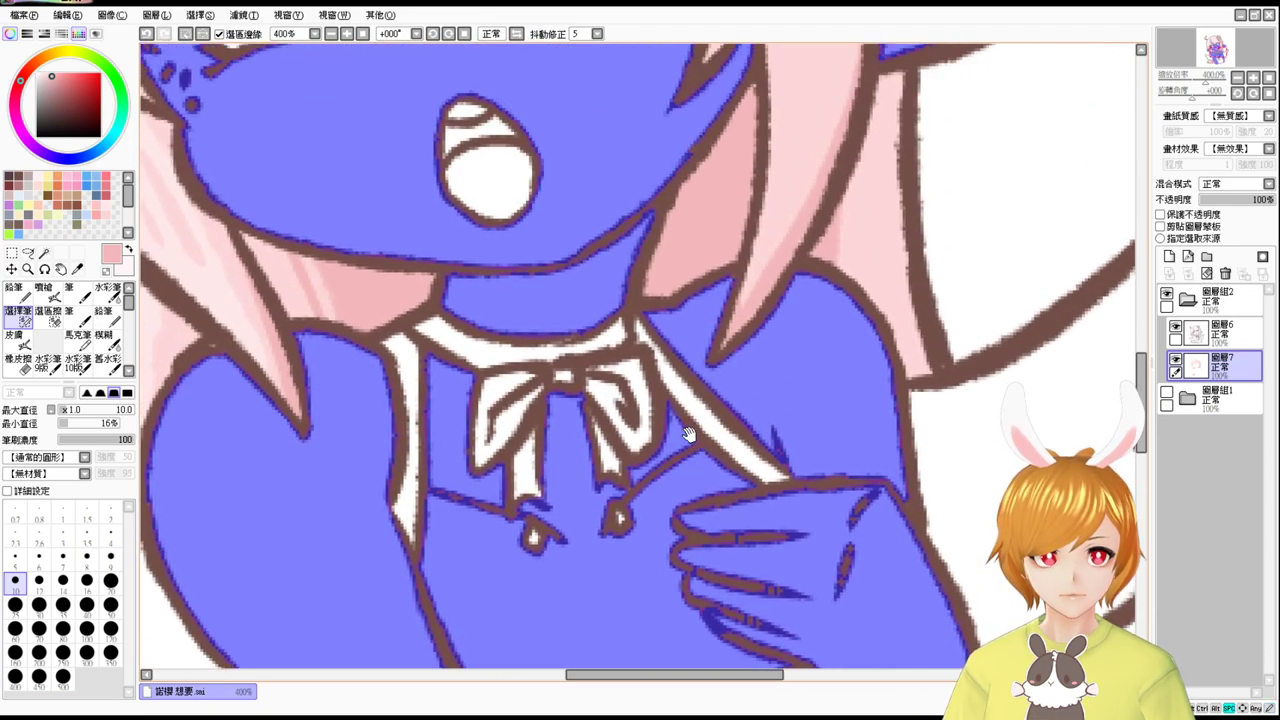
{"action": "scroll", "coordinate": [689, 433], "scroll_direction": "up", "scroll_amount": 2}
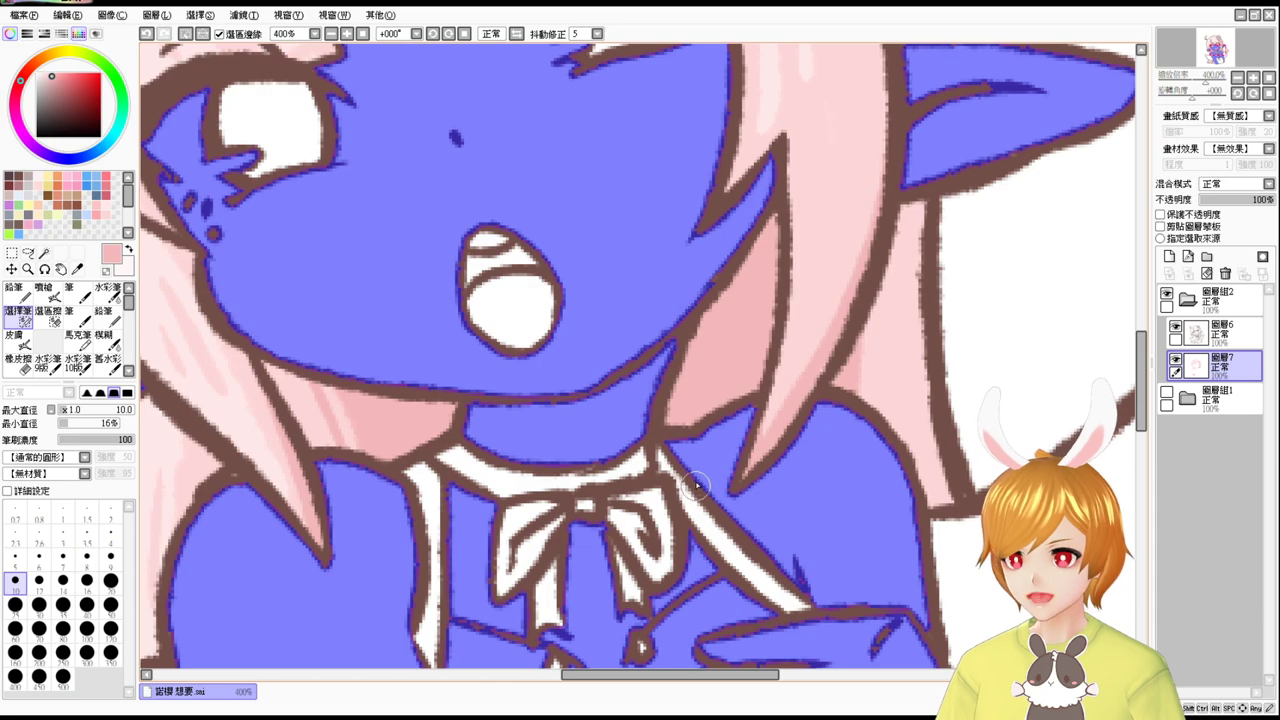
{"action": "scroll", "coordinate": [673, 521], "scroll_direction": "down", "scroll_amount": 4}
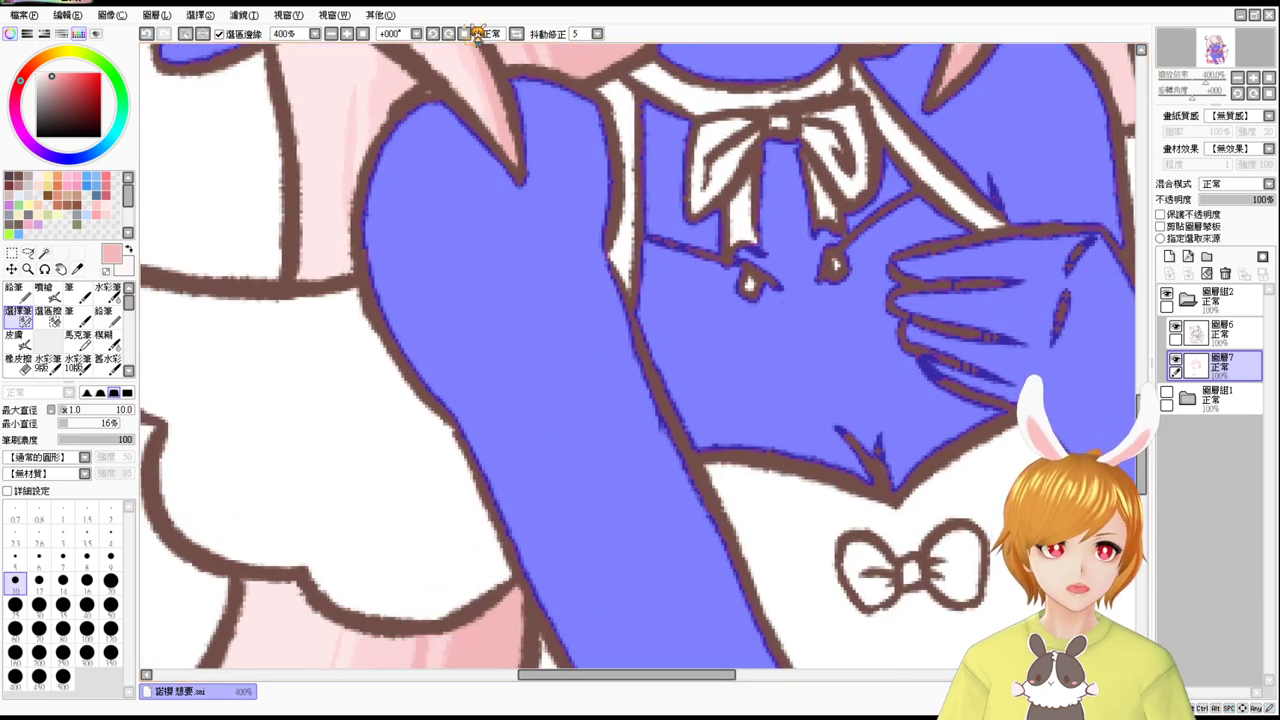
{"action": "left_click", "coordinate": [348, 36]}
{"action": "left_click", "coordinate": [347, 34]}
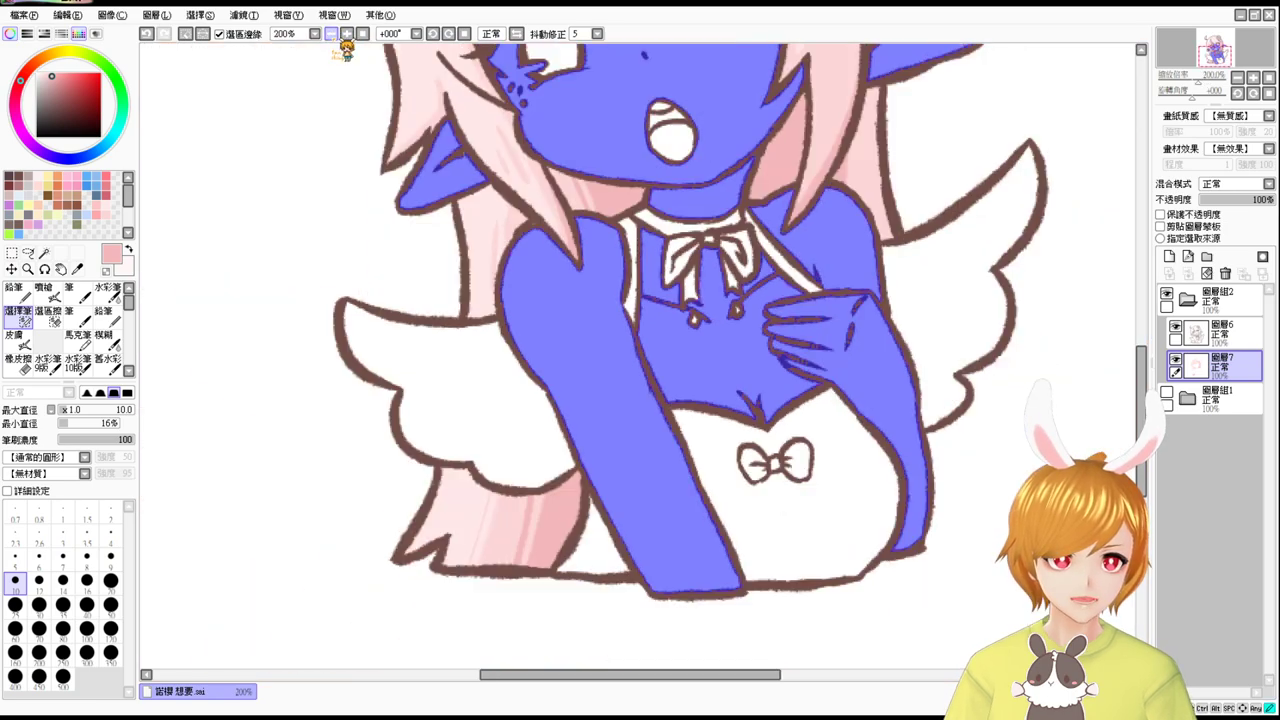
{"action": "left_click_drag", "start_coordinate": [940, 452], "coordinate": [802, 595]}
{"action": "mouse_move", "coordinate": [893, 422]}
{"action": "left_mouse_down"}
{"action": "mouse_move", "coordinate": [867, 532]}
{"action": "mouse_move", "coordinate": [882, 530]}
{"action": "left_mouse_up"}
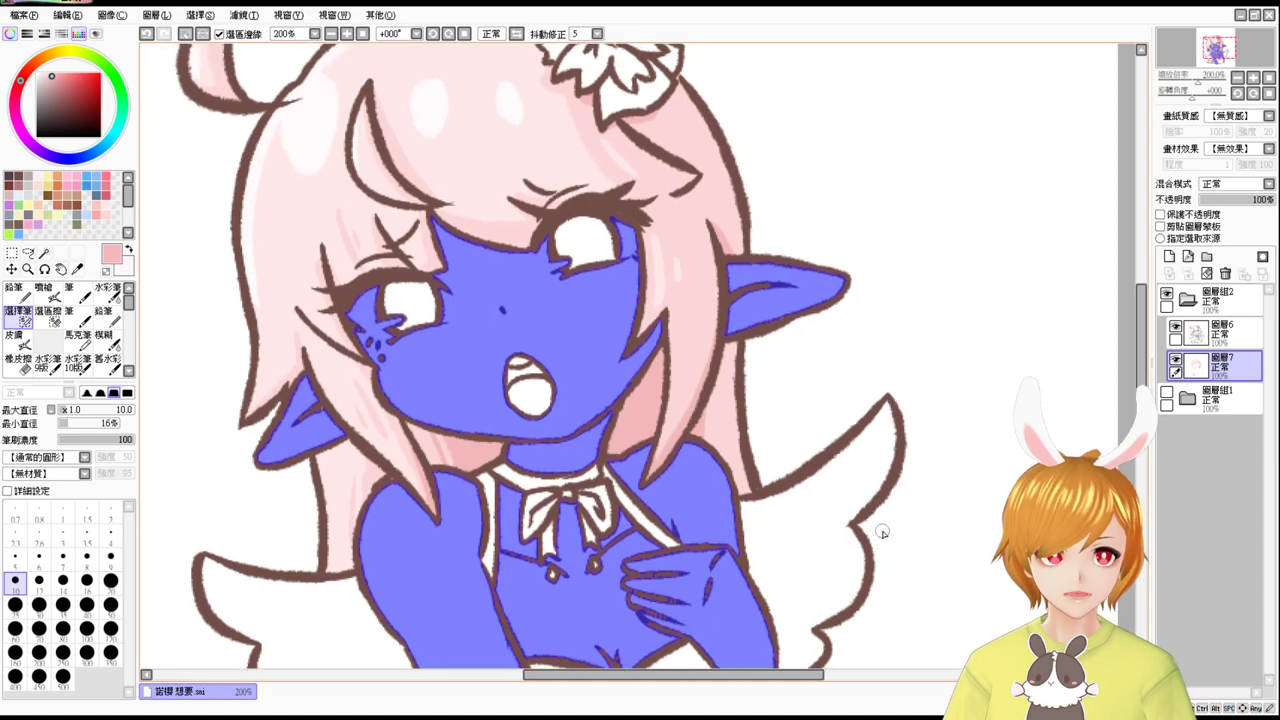
Try a light green fill on the selected skin areas of 圖層7, and replace it with a very pale pink.
{"action": "left_click", "coordinate": [44, 292]}
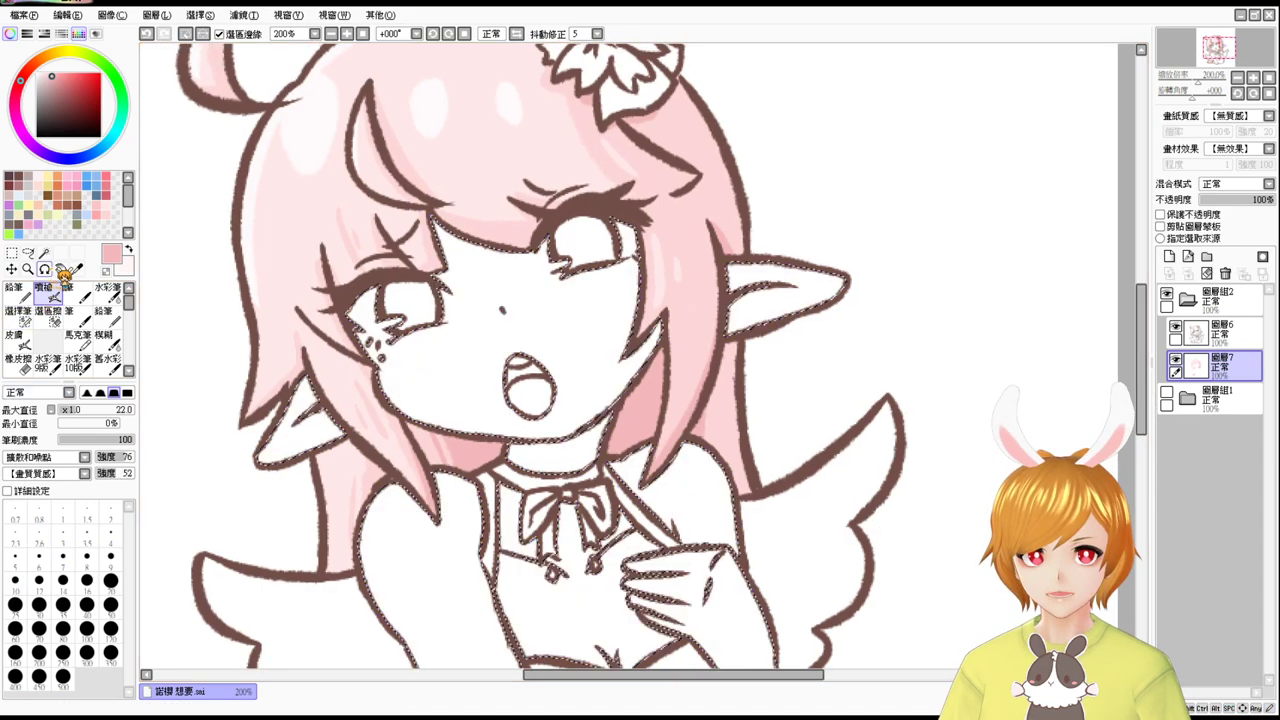
{"action": "left_click", "coordinate": [47, 212]}
{"action": "key", "text": "ctrl+f"}
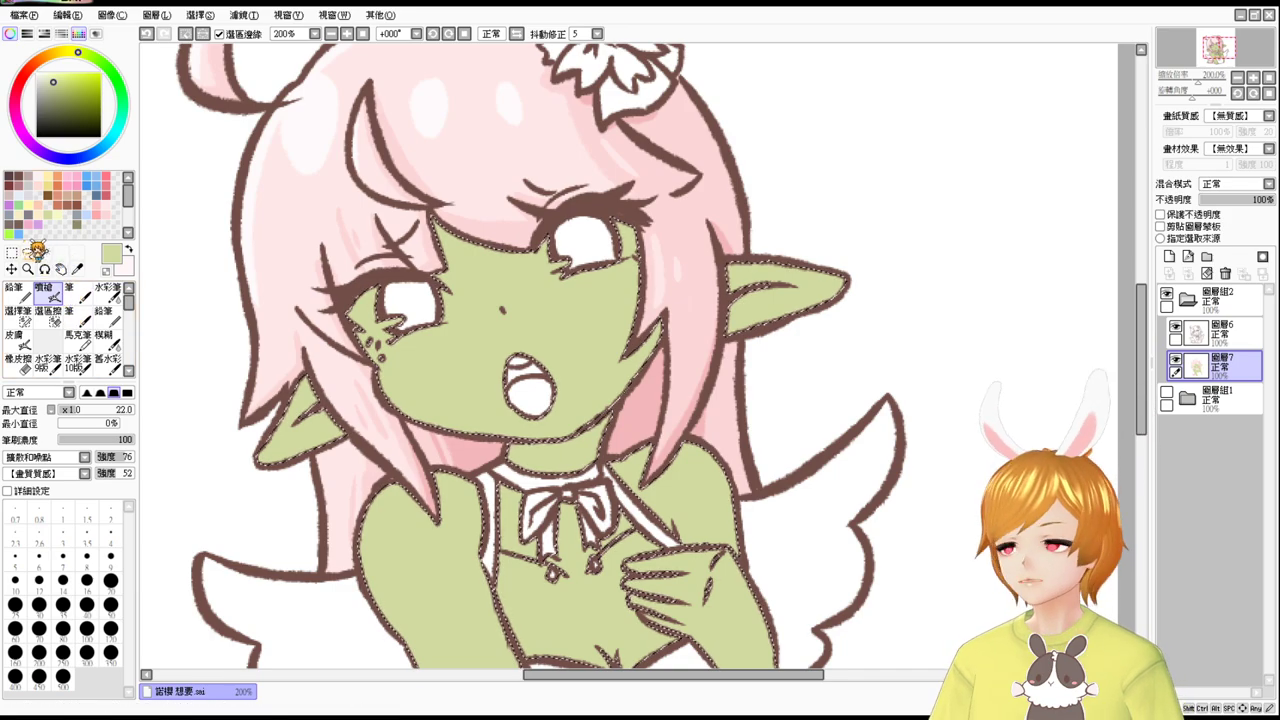
{"action": "left_click", "coordinate": [40, 186]}
{"action": "key", "text": "ctrl+f"}
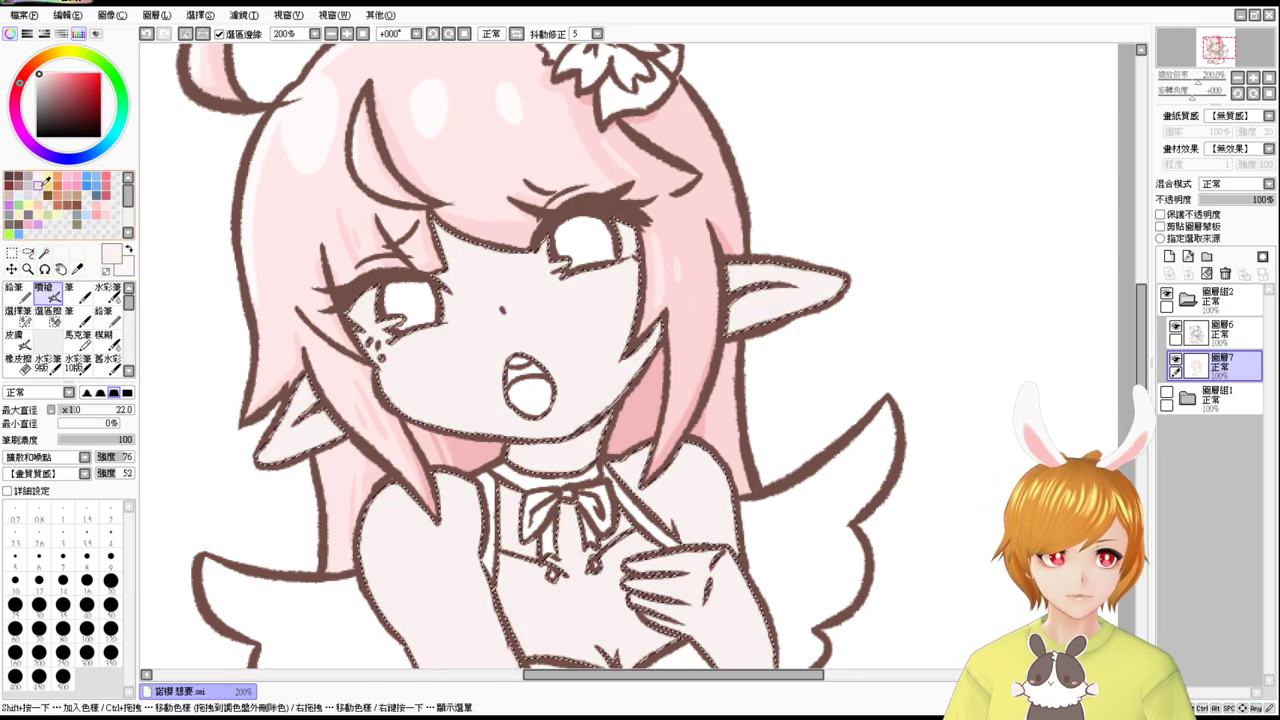
With 噴槍 at size 14, paint light peach shading on the forehead beneath the bangs and along the cheek and jaw.
{"action": "left_click", "coordinate": [44, 182]}
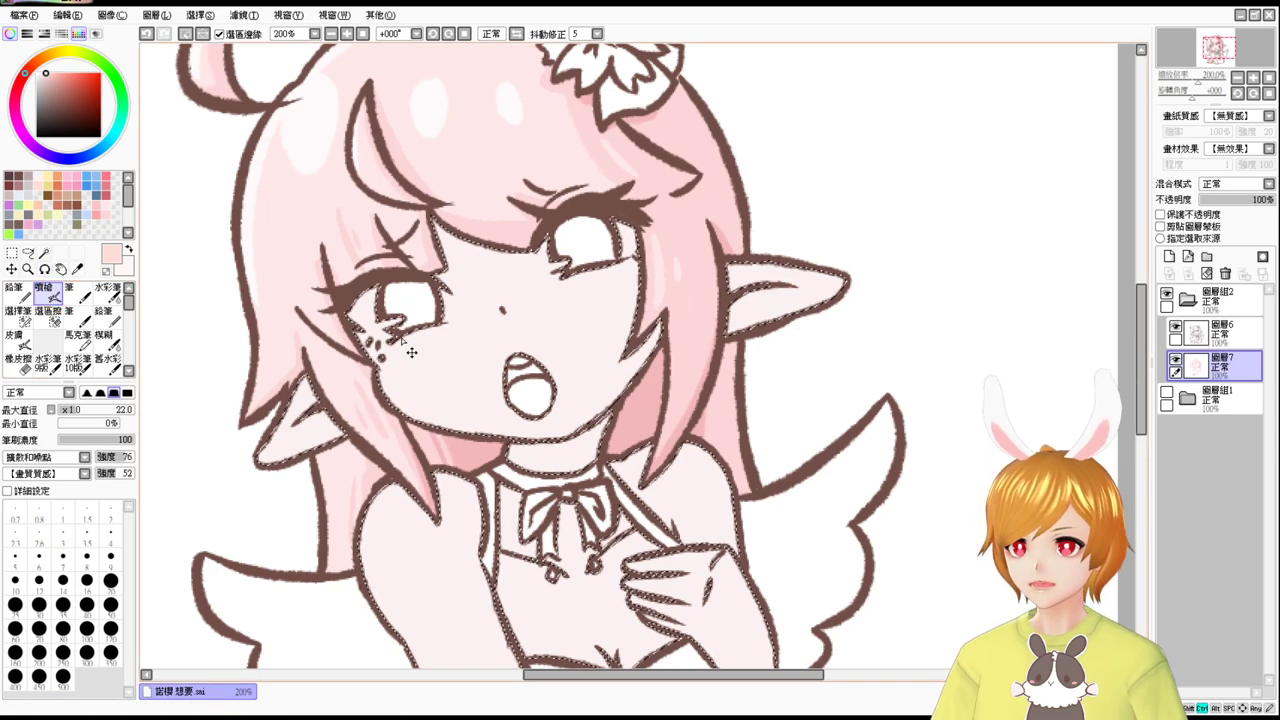
{"action": "scroll", "coordinate": [411, 352], "scroll_direction": "up", "scroll_amount": 1}
{"action": "scroll", "coordinate": [705, 272], "scroll_direction": "up", "scroll_amount": 1}
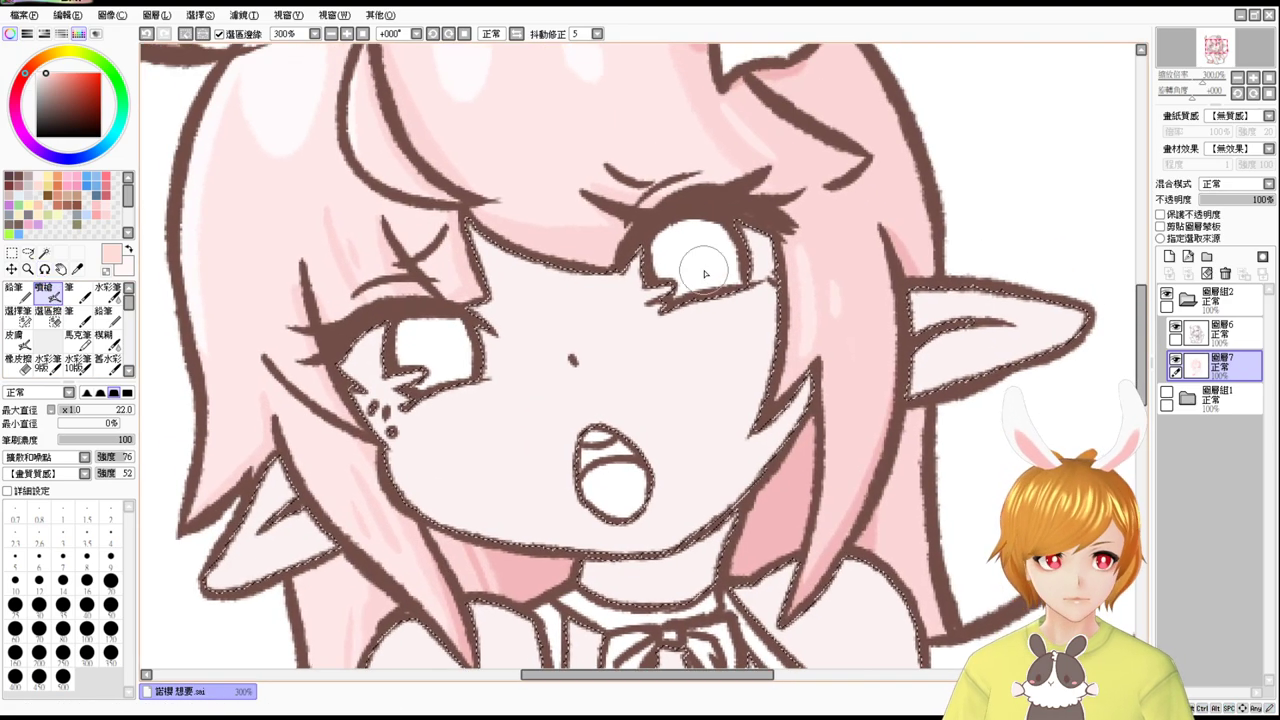
{"action": "mouse_move", "coordinate": [534, 229]}
{"action": "left_mouse_down"}
{"action": "mouse_move", "coordinate": [491, 252]}
{"action": "mouse_move", "coordinate": [496, 280]}
{"action": "left_mouse_up"}
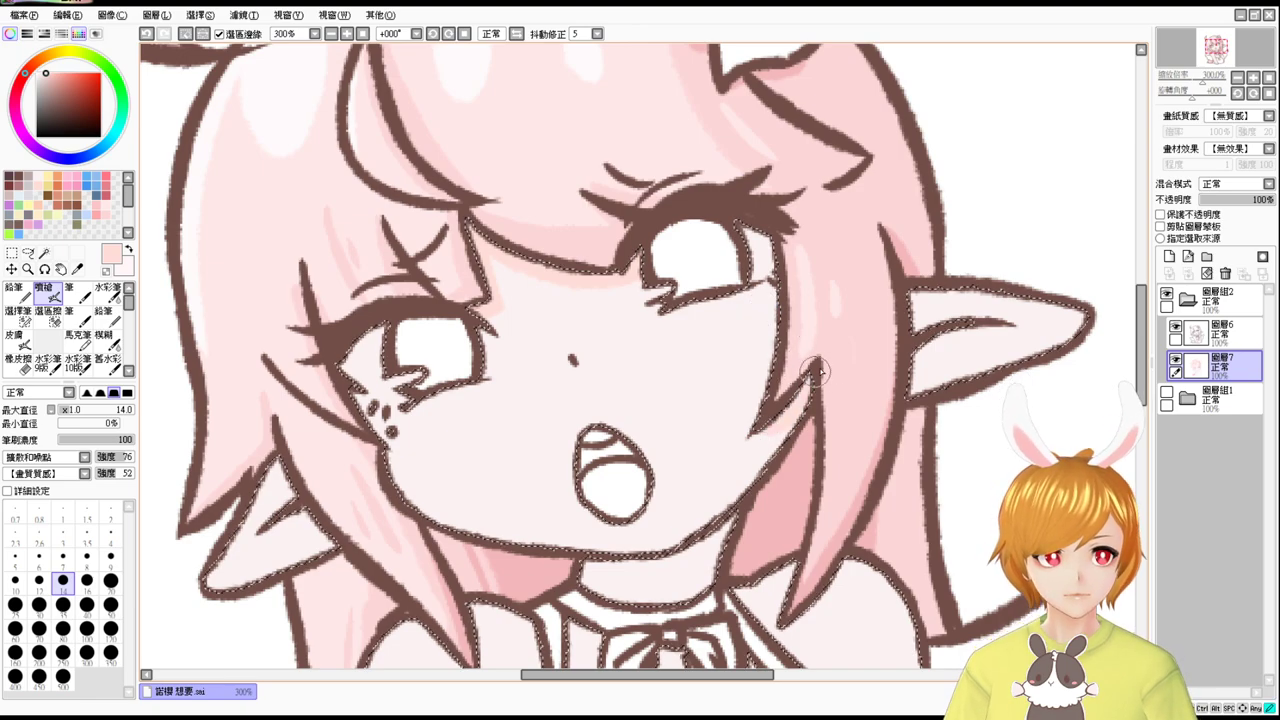
{"action": "mouse_move", "coordinate": [817, 371]}
{"action": "left_mouse_down"}
{"action": "mouse_move", "coordinate": [788, 432]}
{"action": "mouse_move", "coordinate": [830, 338]}
{"action": "left_mouse_up"}
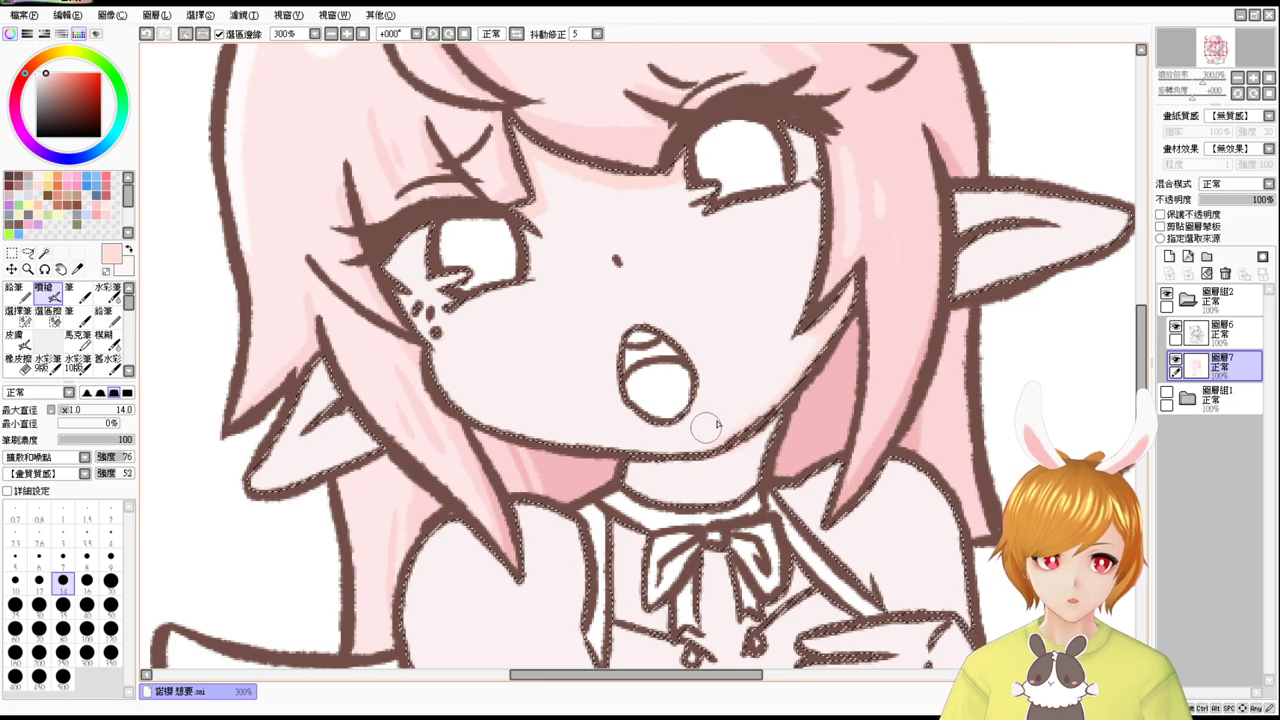
{"action": "left_click_drag", "start_coordinate": [805, 362], "coordinate": [824, 328]}
Paint light peach shading on the neck beneath the chin and on the skin around the straps and chest bow.
{"action": "left_click_drag", "start_coordinate": [783, 487], "coordinate": [778, 372]}
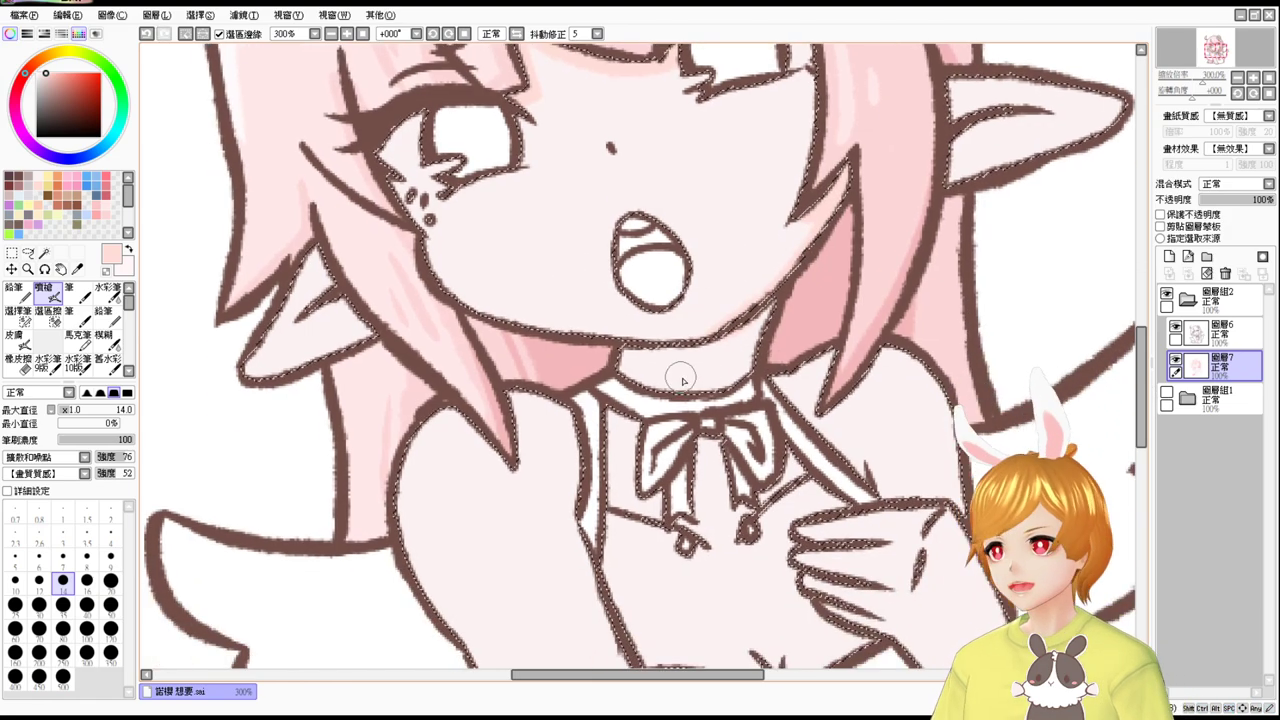
{"action": "mouse_move", "coordinate": [627, 348]}
{"action": "left_mouse_down"}
{"action": "mouse_move", "coordinate": [708, 357]}
{"action": "mouse_move", "coordinate": [697, 373]}
{"action": "mouse_move", "coordinate": [716, 345]}
{"action": "left_mouse_up"}
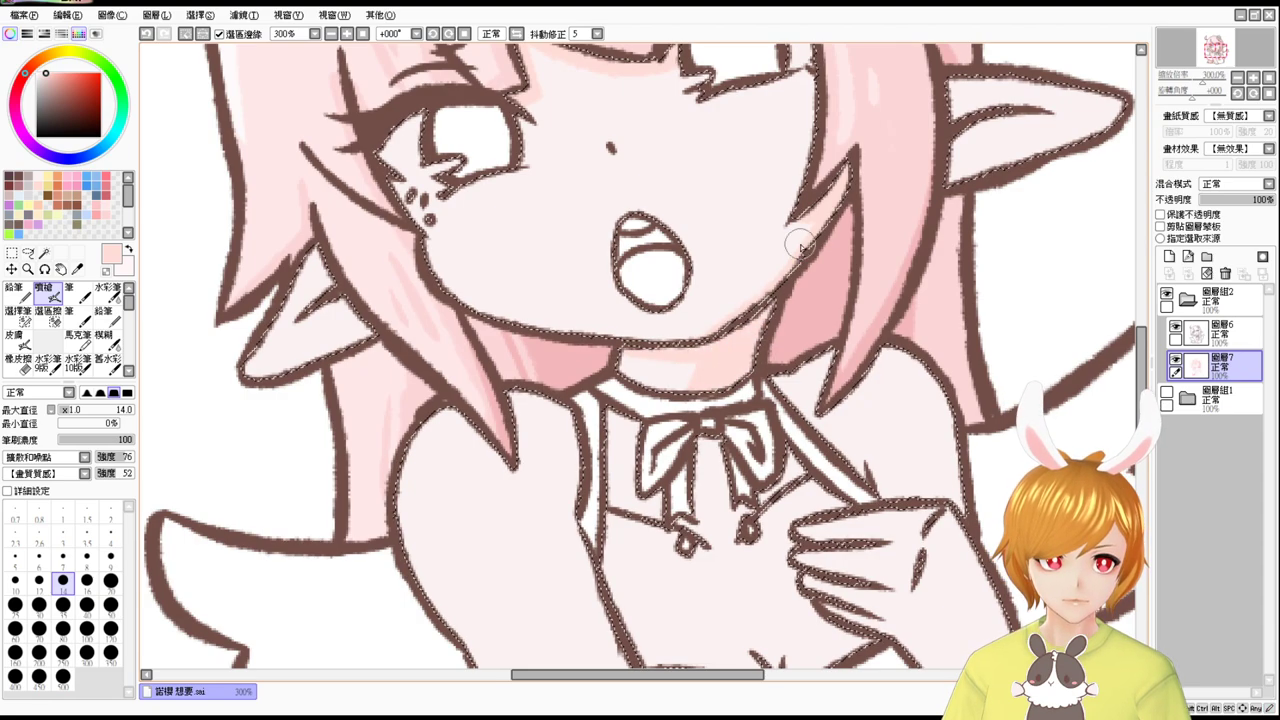
{"action": "key", "text": "space"}
{"action": "left_click_drag", "start_coordinate": [776, 371], "coordinate": [775, 223]}
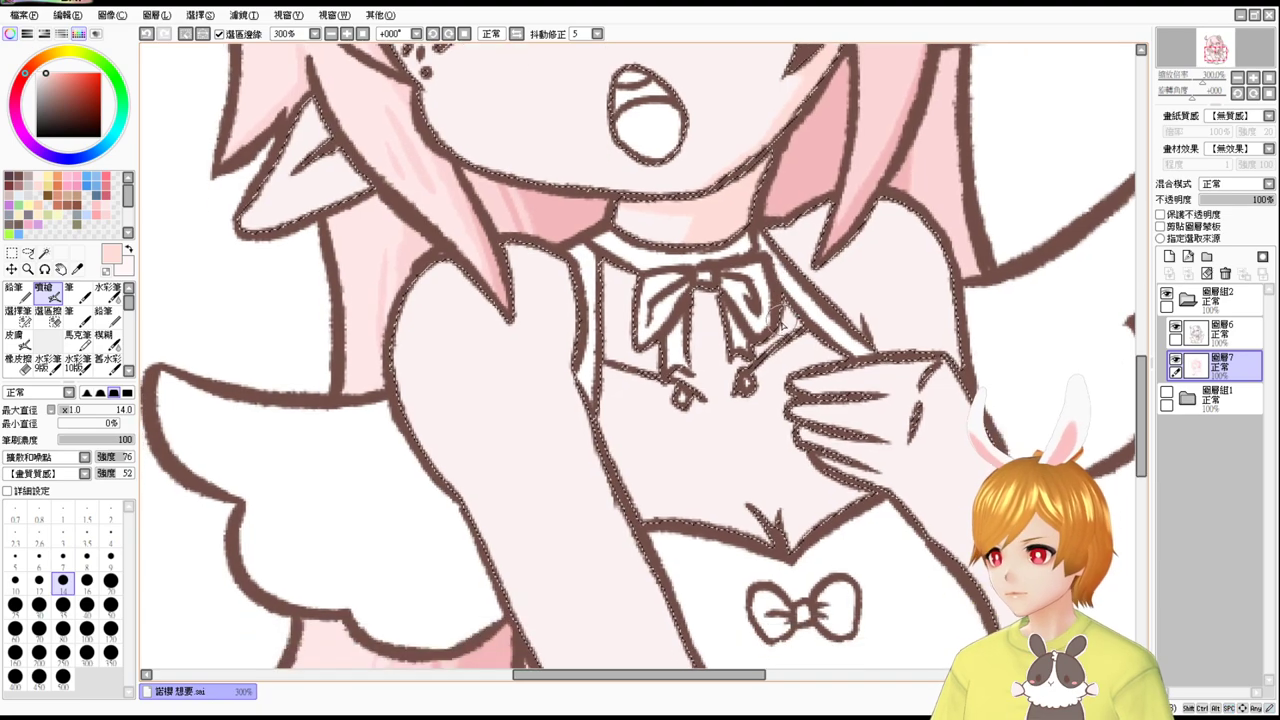
{"action": "mouse_move", "coordinate": [799, 319]}
{"action": "left_mouse_down"}
{"action": "mouse_move", "coordinate": [705, 385]}
{"action": "mouse_move", "coordinate": [670, 328]}
{"action": "left_mouse_up"}
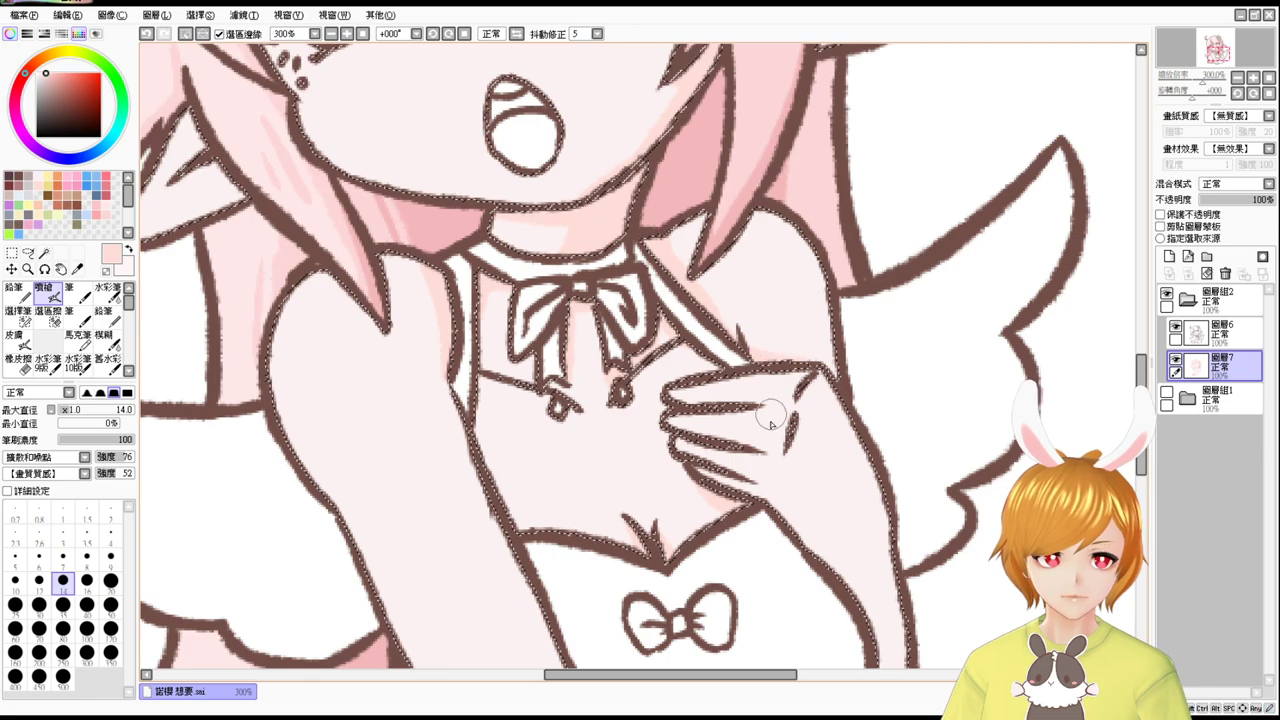
{"action": "left_click_drag", "start_coordinate": [796, 514], "coordinate": [813, 536]}
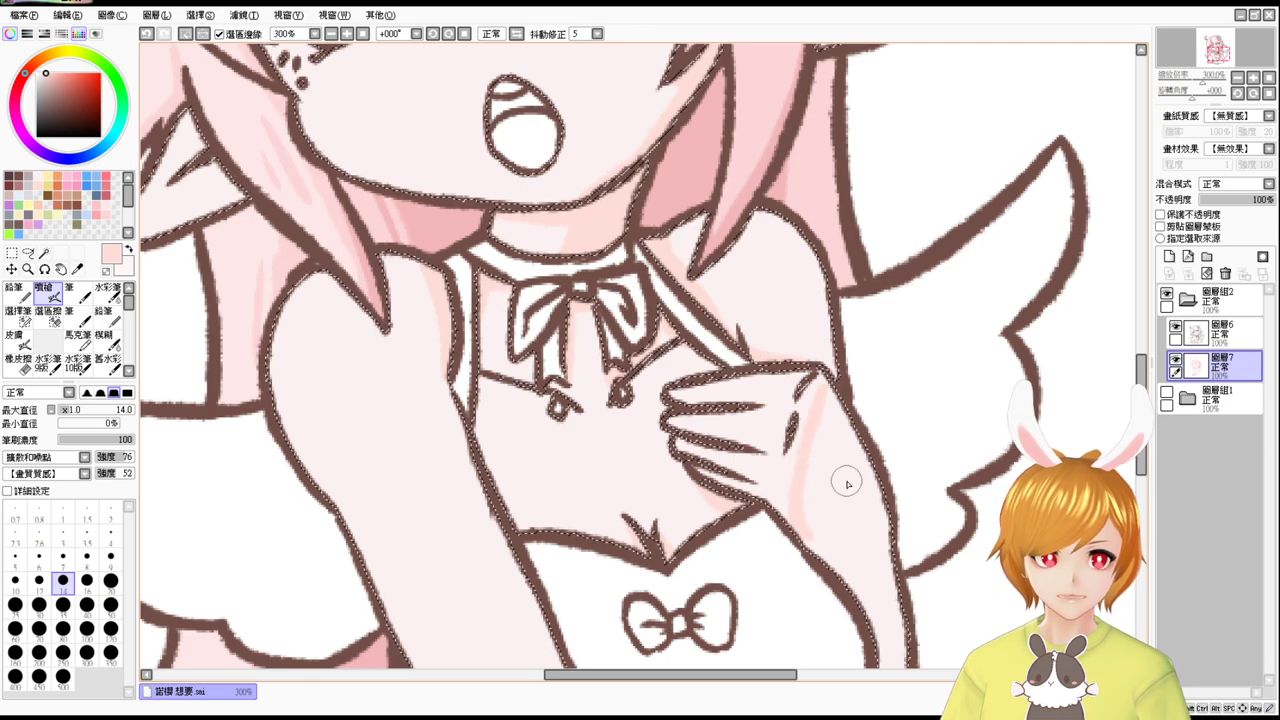
{"action": "left_click_drag", "start_coordinate": [1006, 529], "coordinate": [919, 470]}
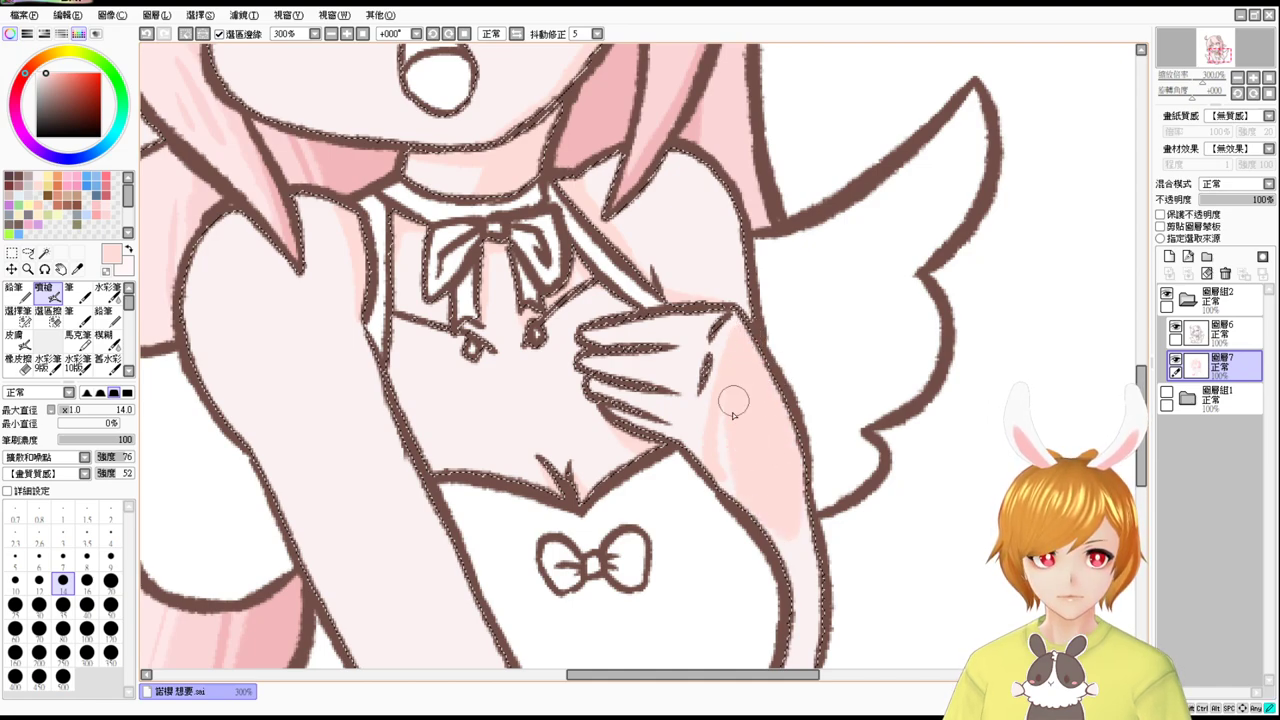
{"action": "mouse_move", "coordinate": [746, 443]}
{"action": "left_mouse_down"}
{"action": "mouse_move", "coordinate": [798, 568]}
{"action": "mouse_move", "coordinate": [804, 375]}
{"action": "left_mouse_up"}
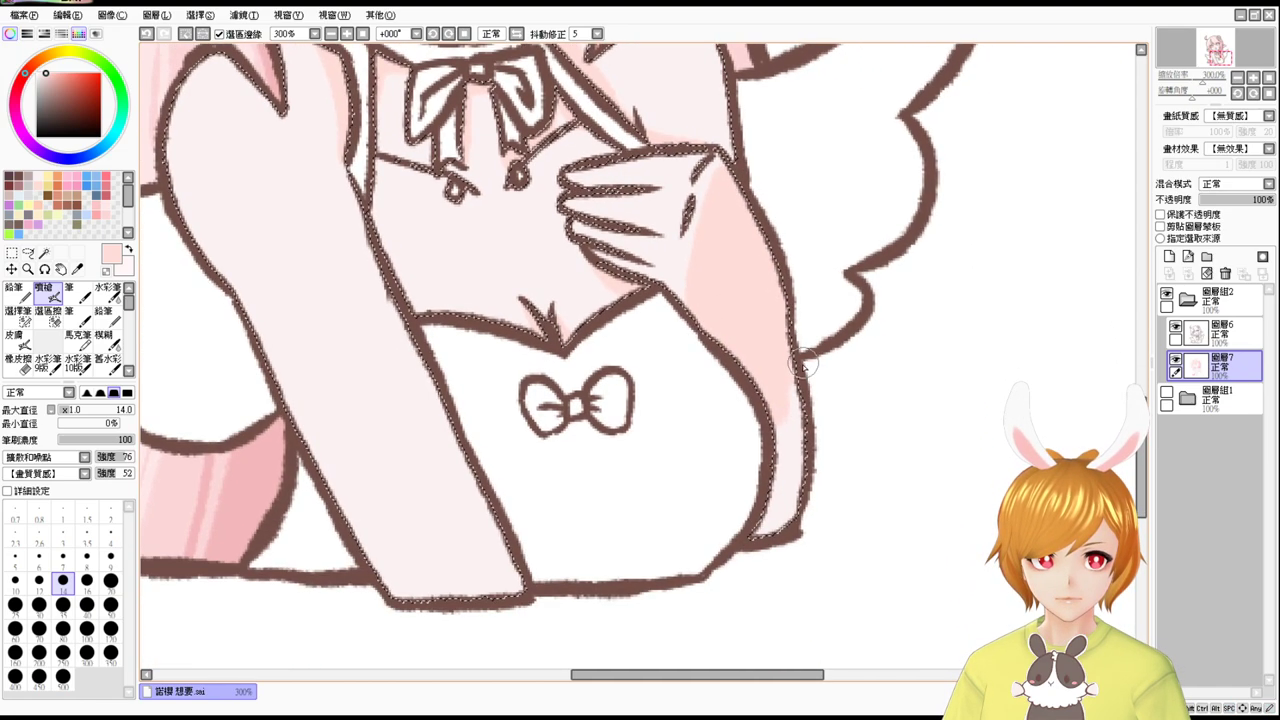
{"action": "key", "text": "ctrl+z"}
{"action": "key", "text": "ctrl+z"}
{"action": "key", "text": "ctrl+z"}
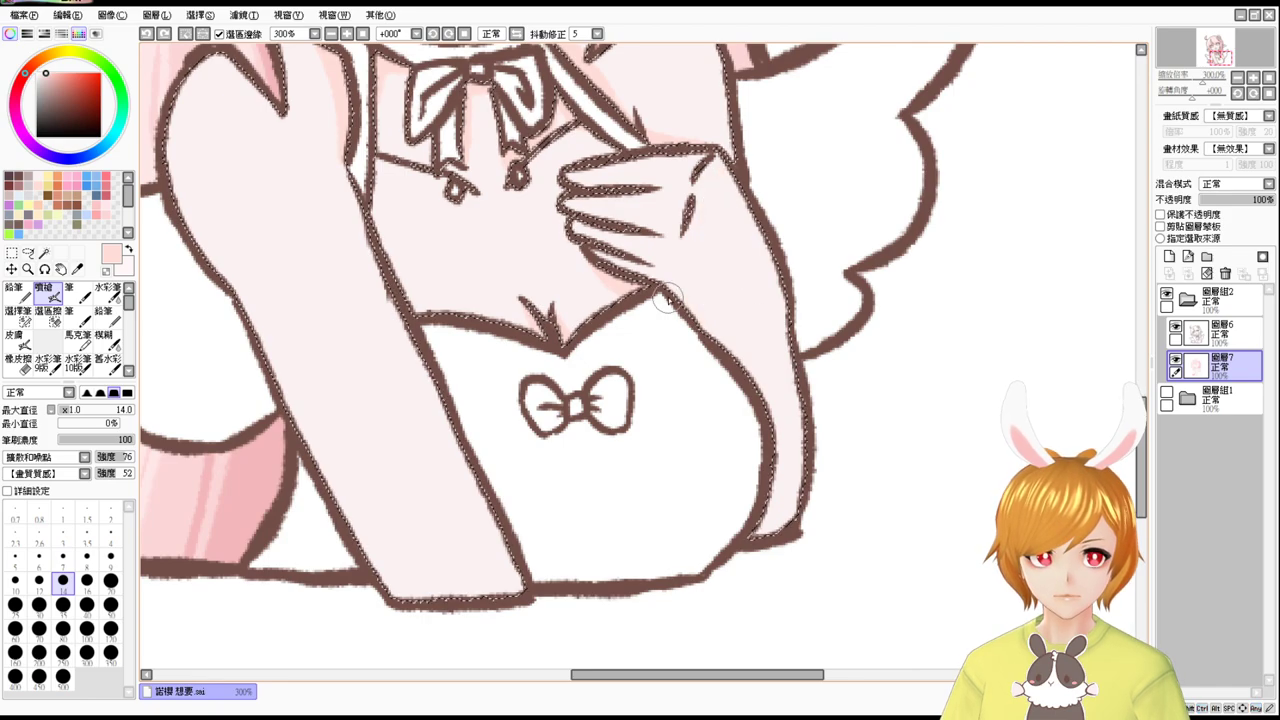
{"action": "left_click_drag", "start_coordinate": [676, 289], "coordinate": [766, 320]}
{"action": "key", "text": "ctrl+z"}
{"action": "mouse_move", "coordinate": [715, 248]}
{"action": "left_mouse_down"}
{"action": "mouse_move", "coordinate": [694, 284]}
{"action": "mouse_move", "coordinate": [762, 291]}
{"action": "mouse_move", "coordinate": [710, 258]}
{"action": "left_mouse_up"}
{"action": "key", "text": "ctrl+z"}
Shade the raised hand's forearm in light peach down to its lower end, and the upper arm just above the hand.
{"action": "left_click_drag", "start_coordinate": [754, 253], "coordinate": [796, 403]}
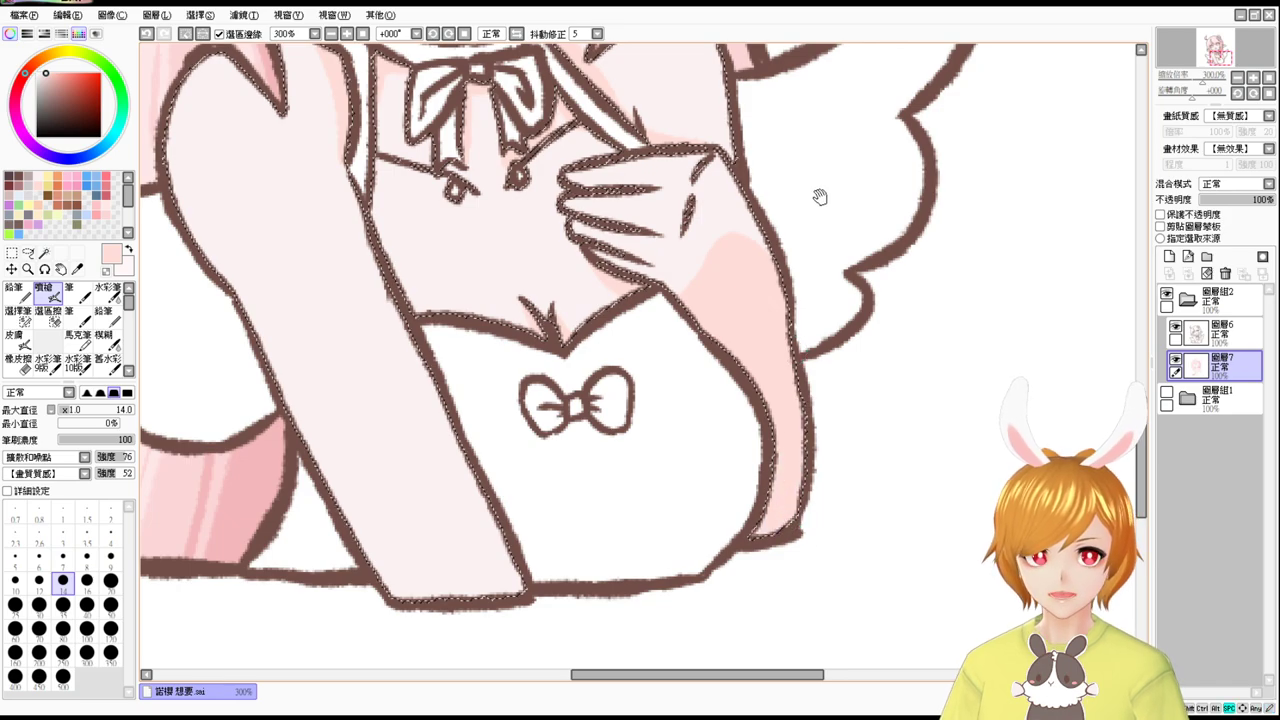
{"action": "scroll", "coordinate": [820, 197], "scroll_direction": "up", "scroll_amount": 3}
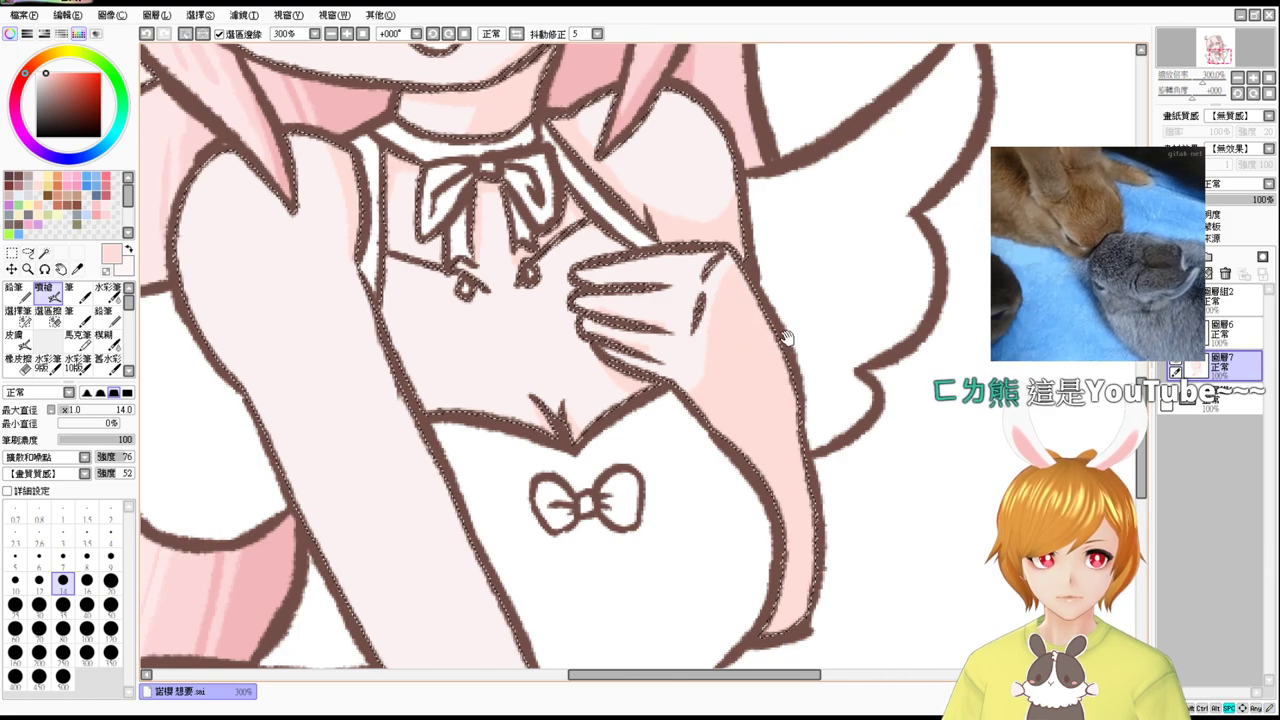
{"action": "mouse_move", "coordinate": [770, 315]}
{"action": "left_mouse_down"}
{"action": "mouse_move", "coordinate": [793, 340]}
{"action": "mouse_move", "coordinate": [786, 363]}
{"action": "mouse_move", "coordinate": [777, 277]}
{"action": "left_mouse_up"}
{"action": "left_click_drag", "start_coordinate": [738, 345], "coordinate": [785, 269]}
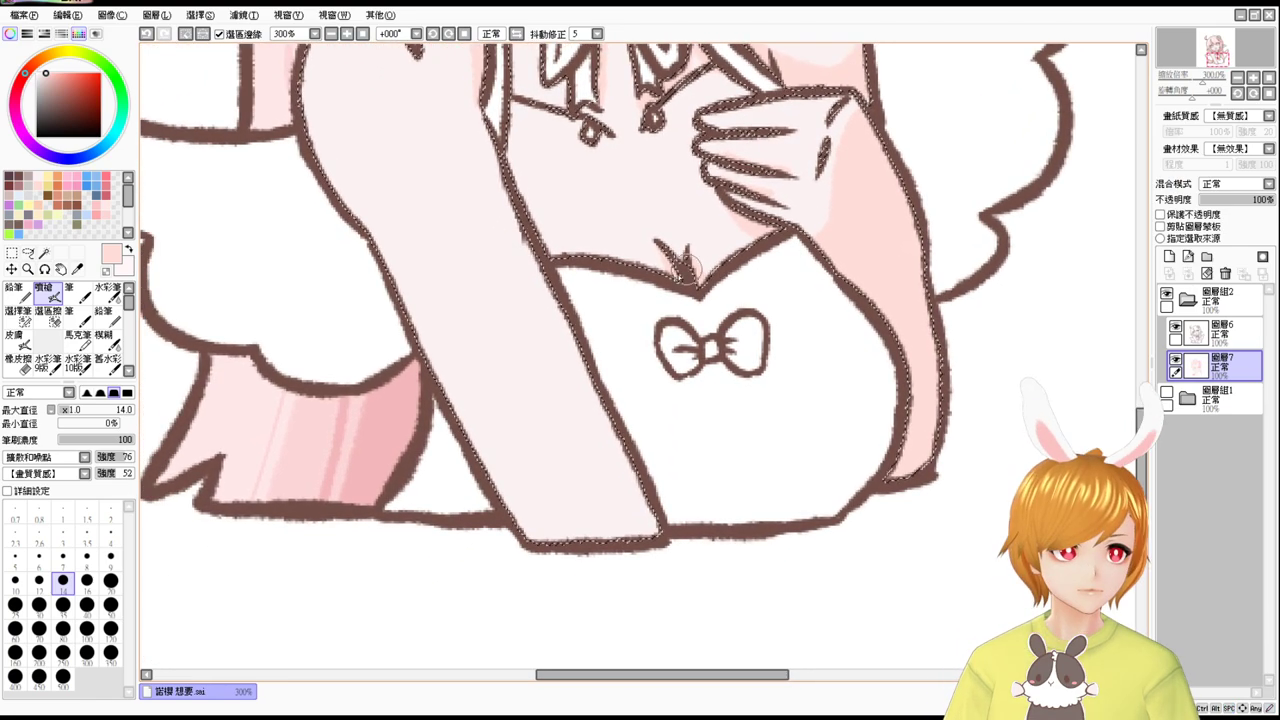
Paint a light peach shadow along the straight arm's inner edge, from beside the chest down towards the wrist.
{"action": "left_click_drag", "start_coordinate": [632, 305], "coordinate": [696, 398]}
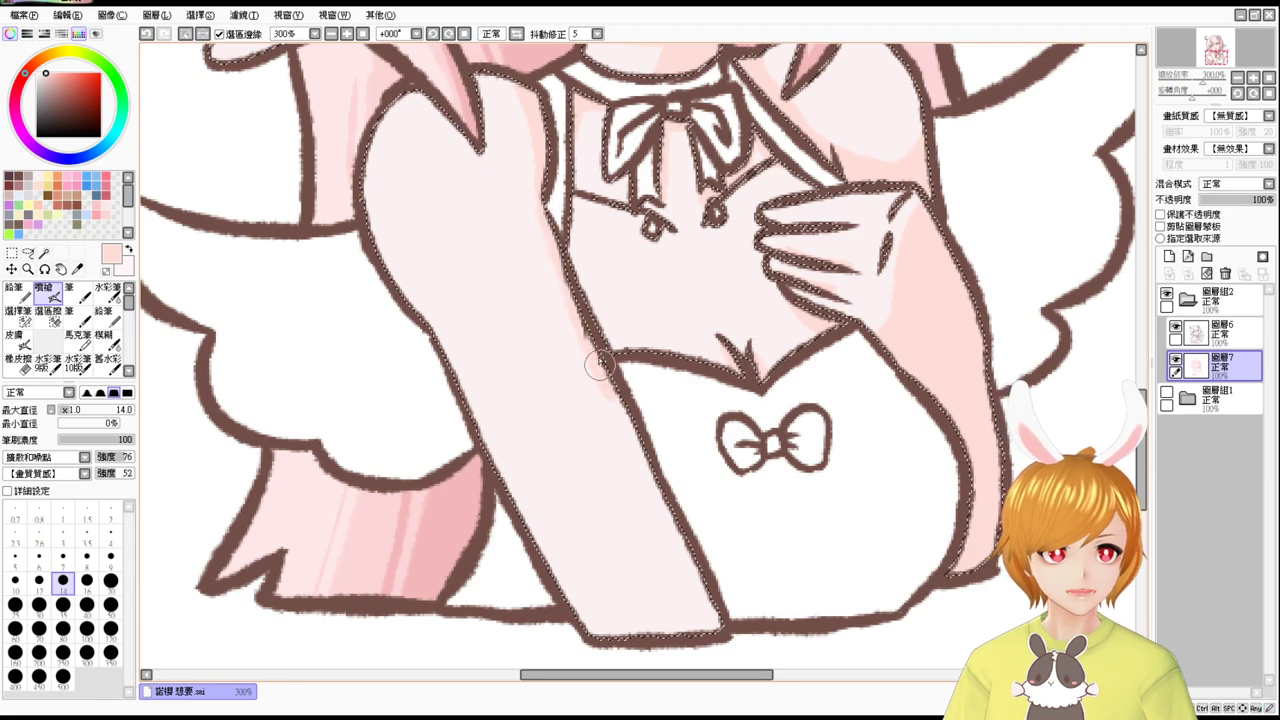
{"action": "mouse_move", "coordinate": [598, 366]}
{"action": "left_mouse_down"}
{"action": "mouse_move", "coordinate": [635, 428]}
{"action": "mouse_move", "coordinate": [596, 357]}
{"action": "mouse_move", "coordinate": [680, 563]}
{"action": "left_mouse_up"}
{"action": "left_click_drag", "start_coordinate": [666, 494], "coordinate": [678, 566]}
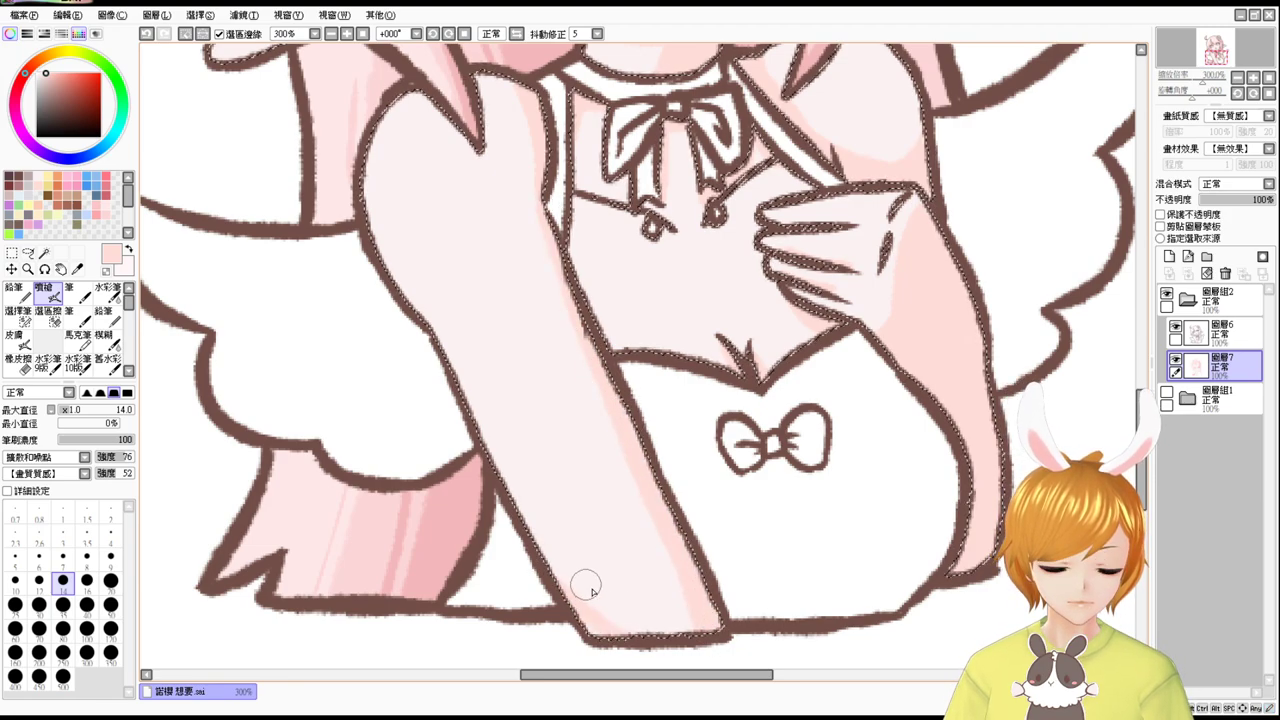
{"action": "left_click_drag", "start_coordinate": [651, 483], "coordinate": [697, 621]}
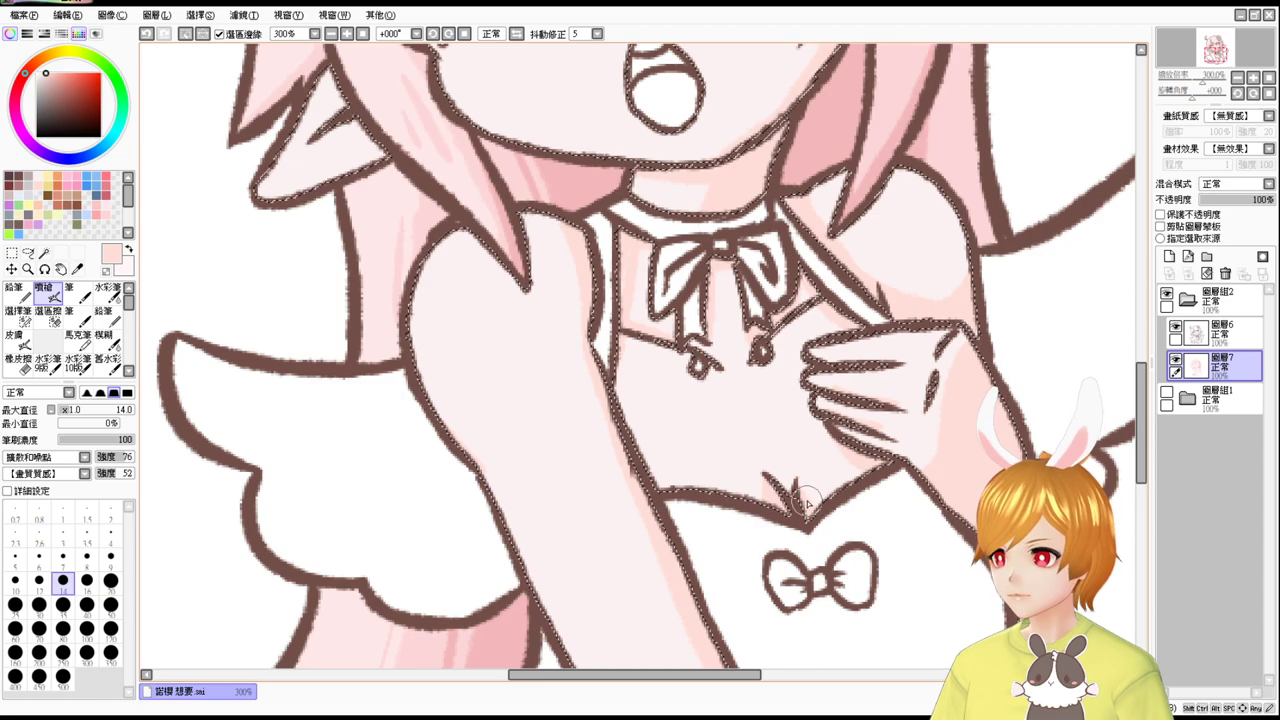
Shade the straight arm's outer edge and lower end in light peach.
{"action": "mouse_move", "coordinate": [779, 488]}
{"action": "left_mouse_down"}
{"action": "mouse_move", "coordinate": [775, 428]}
{"action": "mouse_move", "coordinate": [788, 443]}
{"action": "left_mouse_up"}
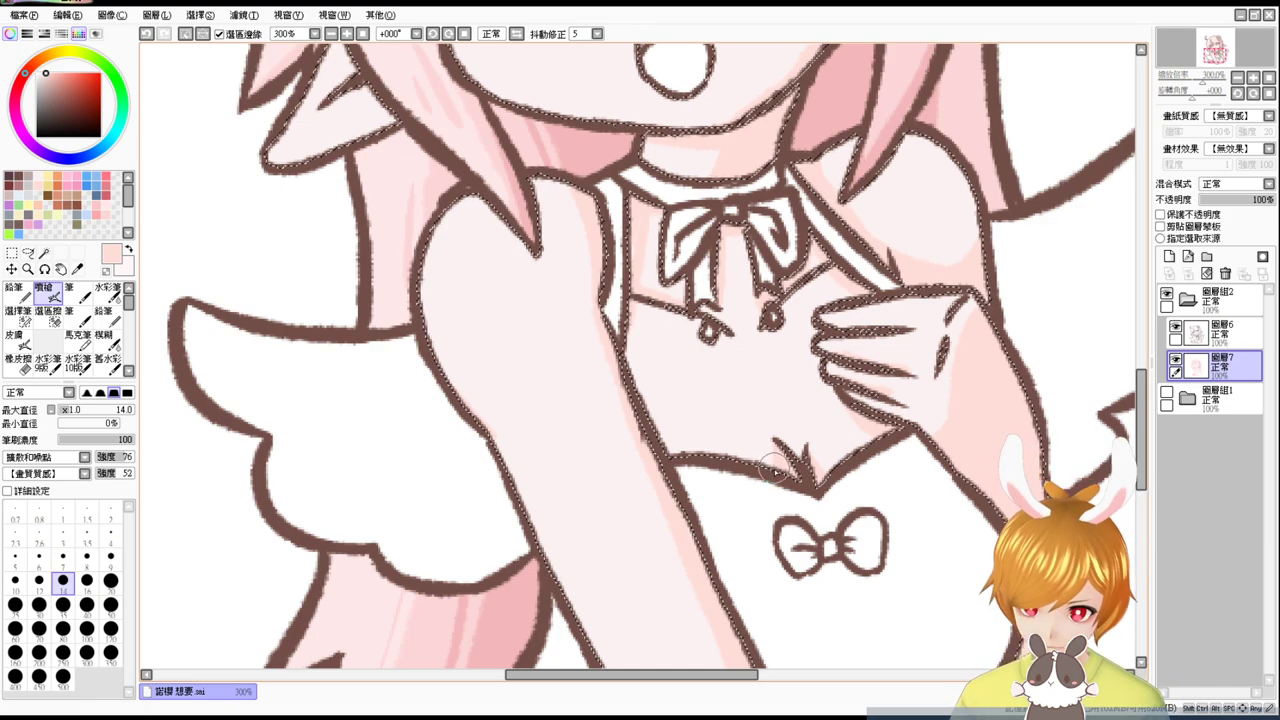
{"action": "mouse_move", "coordinate": [737, 444]}
{"action": "left_mouse_down"}
{"action": "mouse_move", "coordinate": [711, 417]}
{"action": "mouse_move", "coordinate": [715, 445]}
{"action": "left_mouse_up"}
{"action": "left_click_drag", "start_coordinate": [502, 495], "coordinate": [465, 330]}
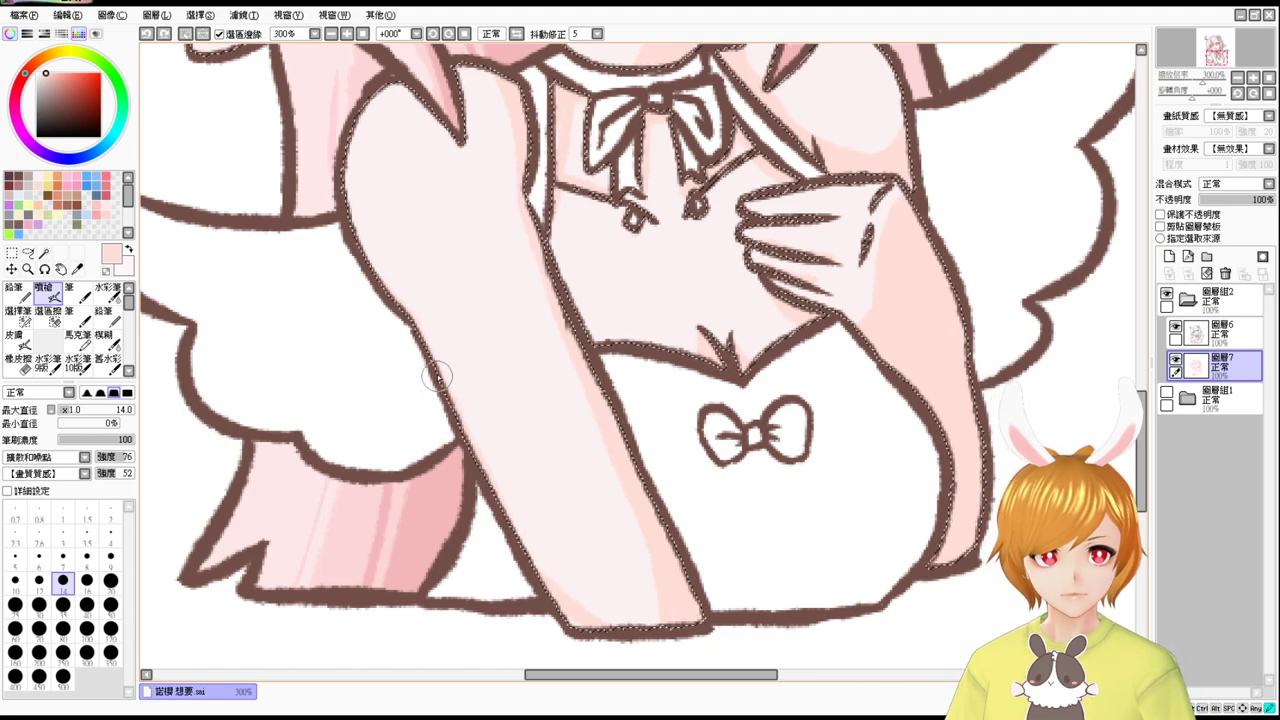
{"action": "mouse_move", "coordinate": [437, 369]}
{"action": "left_mouse_down"}
{"action": "mouse_move", "coordinate": [565, 604]}
{"action": "mouse_move", "coordinate": [510, 519]}
{"action": "mouse_move", "coordinate": [481, 471]}
{"action": "mouse_move", "coordinate": [595, 626]}
{"action": "mouse_move", "coordinate": [545, 596]}
{"action": "mouse_move", "coordinate": [552, 584]}
{"action": "mouse_move", "coordinate": [540, 592]}
{"action": "mouse_move", "coordinate": [517, 537]}
{"action": "mouse_move", "coordinate": [640, 640]}
{"action": "left_mouse_up"}
{"action": "left_click_drag", "start_coordinate": [543, 545], "coordinate": [668, 620]}
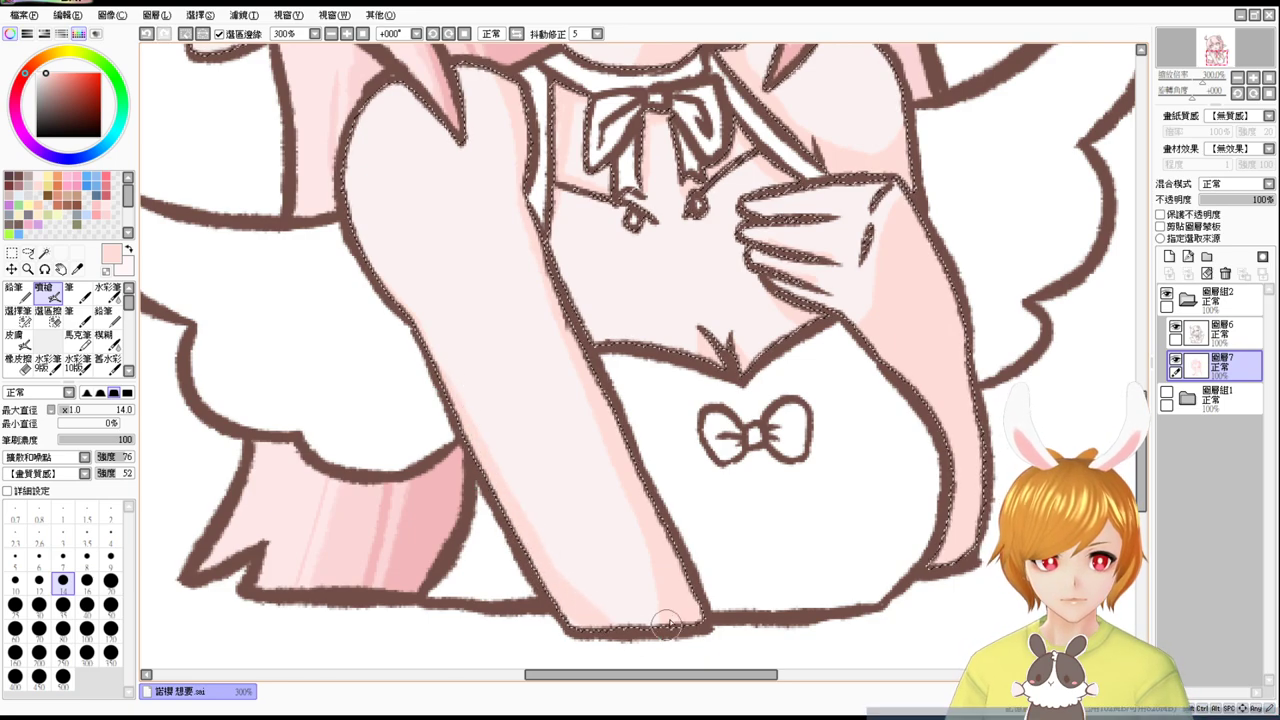
Paint a deeper peach accent into the neck shadow beneath the jaw and along the face's edge beside the side lock.
{"action": "key", "text": "space"}
{"action": "scroll", "coordinate": [680, 515], "scroll_direction": "up", "scroll_amount": 3}
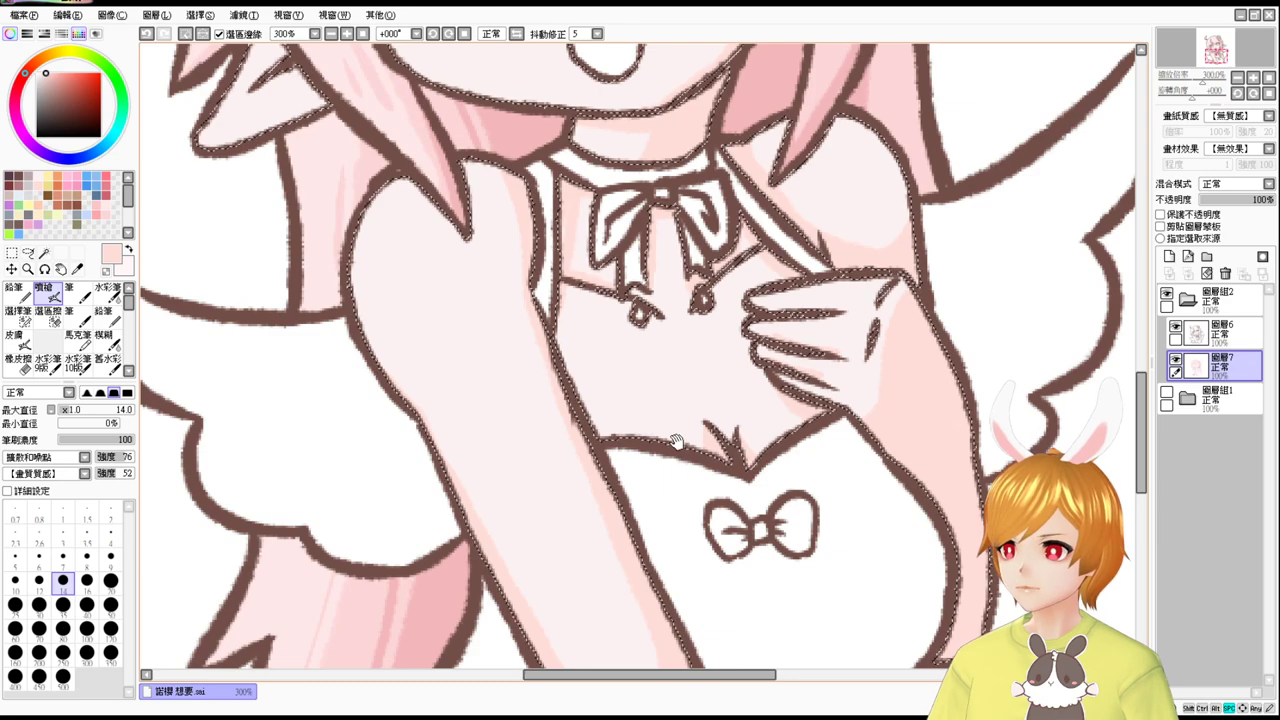
{"action": "scroll", "coordinate": [670, 430], "scroll_direction": "up", "scroll_amount": 10}
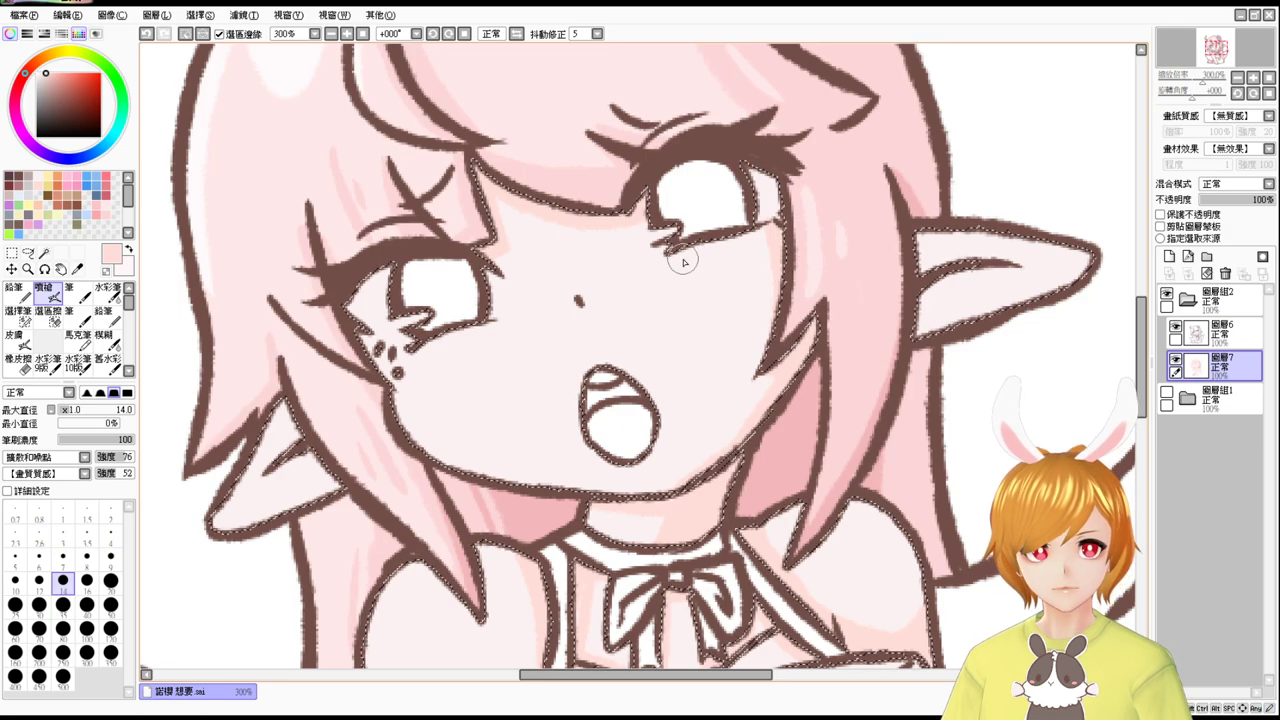
{"action": "mouse_move", "coordinate": [586, 539]}
{"action": "left_mouse_down"}
{"action": "mouse_move", "coordinate": [563, 447]}
{"action": "mouse_move", "coordinate": [575, 473]}
{"action": "left_mouse_up"}
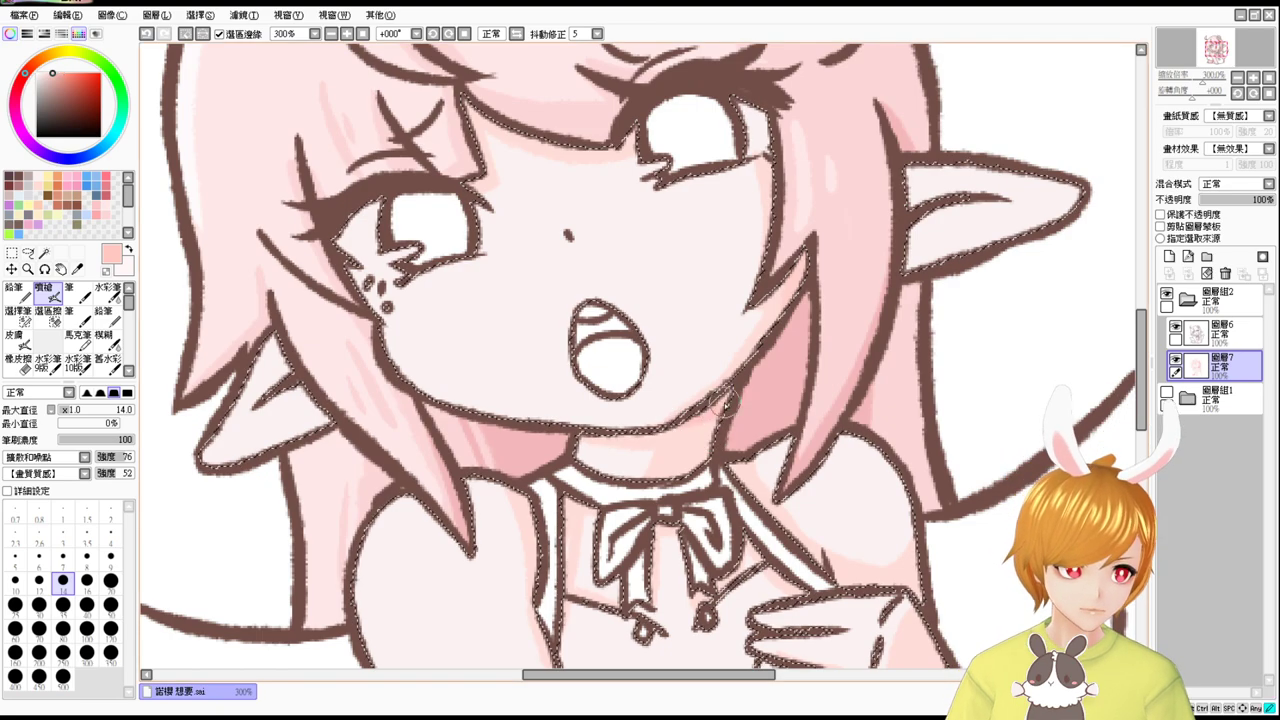
{"action": "key", "text": "ctrl+z"}
{"action": "left_click_drag", "start_coordinate": [727, 402], "coordinate": [712, 423]}
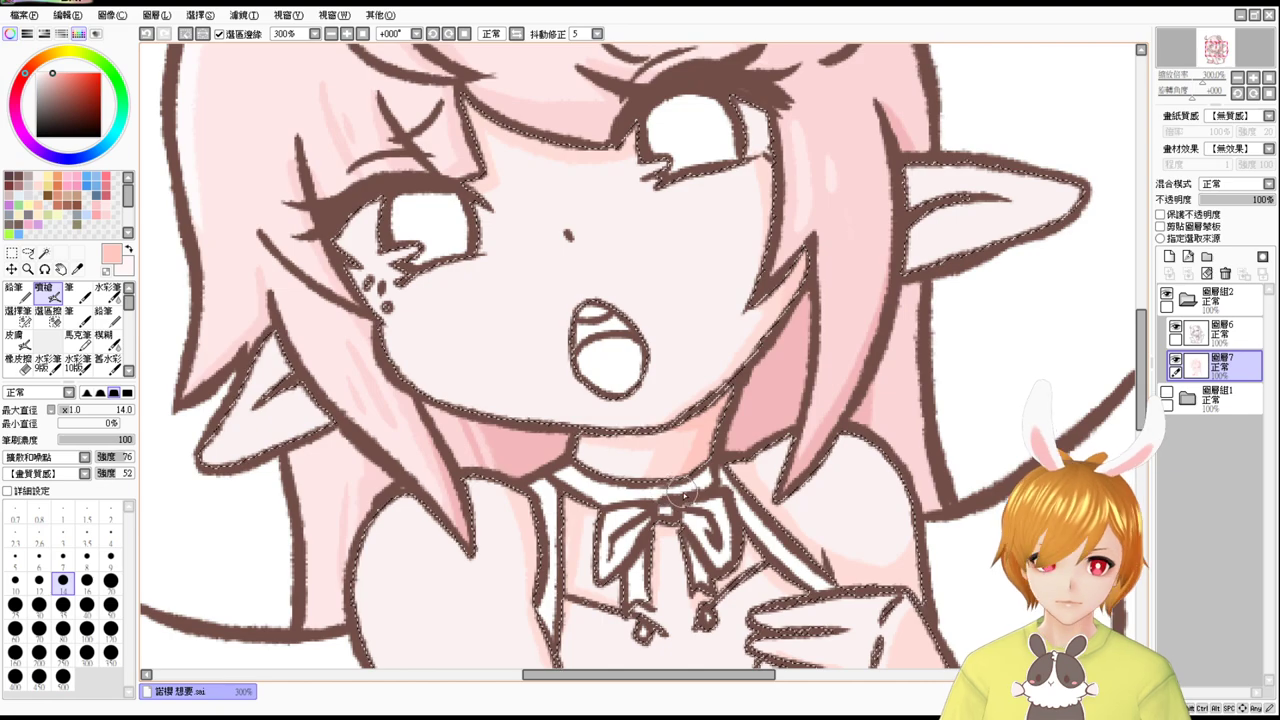
{"action": "left_click_drag", "start_coordinate": [686, 509], "coordinate": [690, 463]}
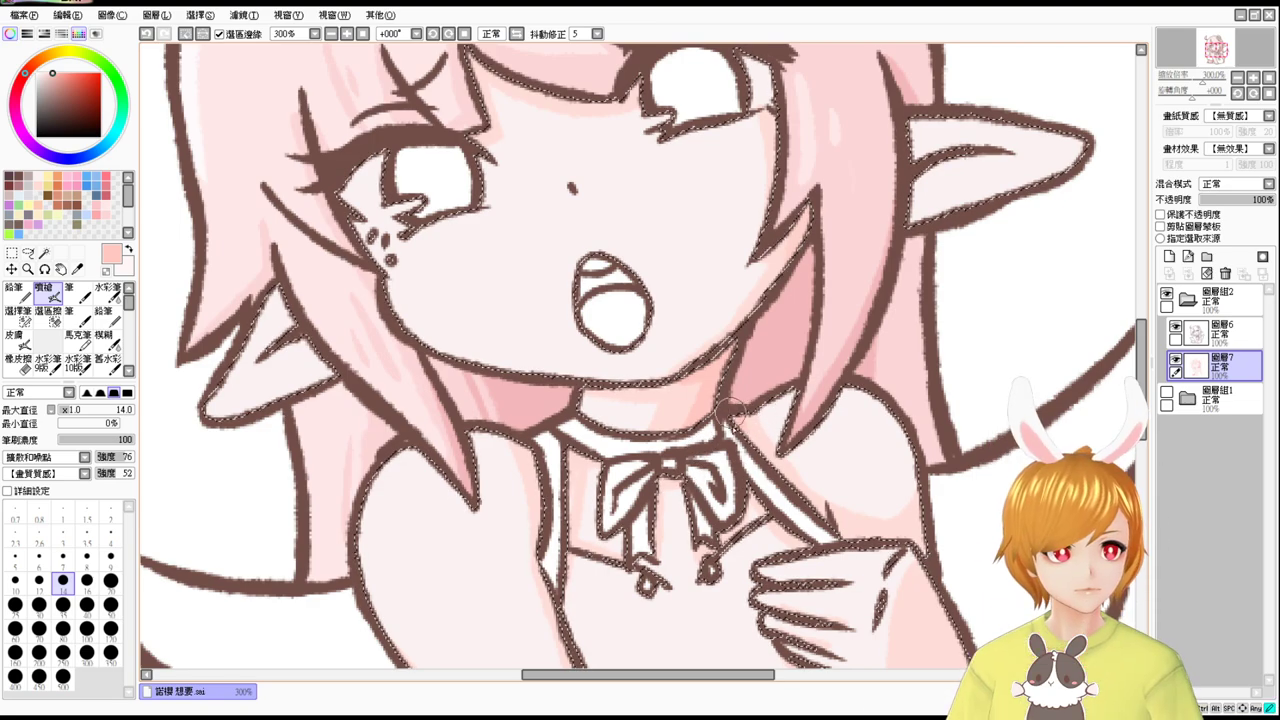
{"action": "scroll", "coordinate": [760, 360], "scroll_direction": "up", "scroll_amount": 3}
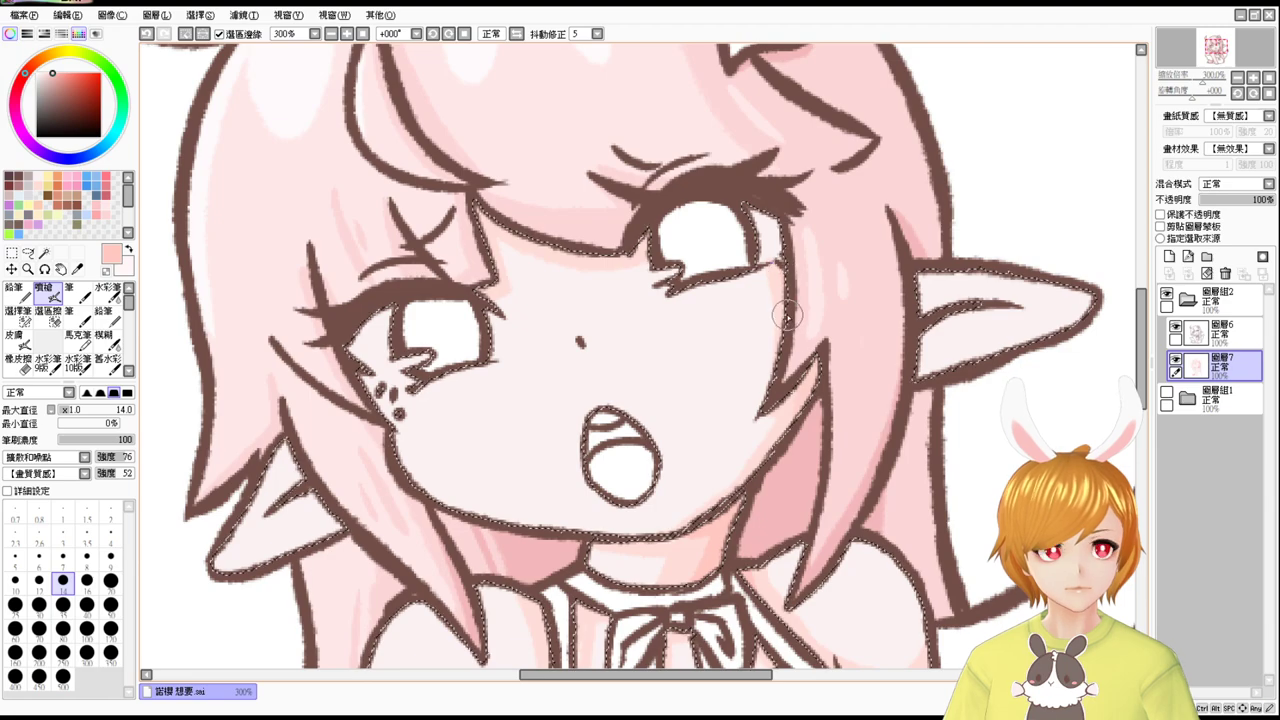
{"action": "mouse_move", "coordinate": [805, 350]}
{"action": "left_mouse_down"}
{"action": "mouse_move", "coordinate": [812, 387]}
{"action": "mouse_move", "coordinate": [792, 394]}
{"action": "left_mouse_up"}
{"action": "left_click_drag", "start_coordinate": [801, 440], "coordinate": [800, 440]}
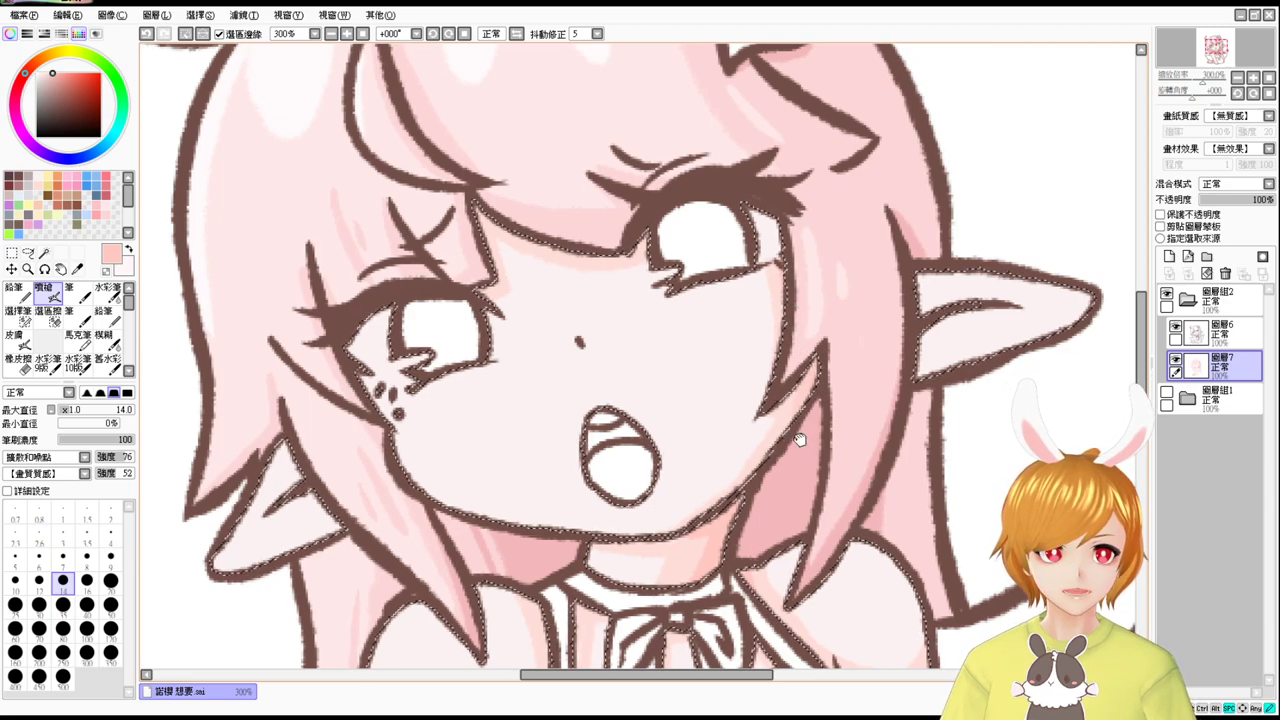
Add deeper peach to the shading on the raised arm's lower end and the straight arm's inner edge near the wrist.
{"action": "scroll", "coordinate": [800, 440], "scroll_direction": "down", "scroll_amount": 3}
{"action": "scroll", "coordinate": [777, 337], "scroll_direction": "down", "scroll_amount": 2}
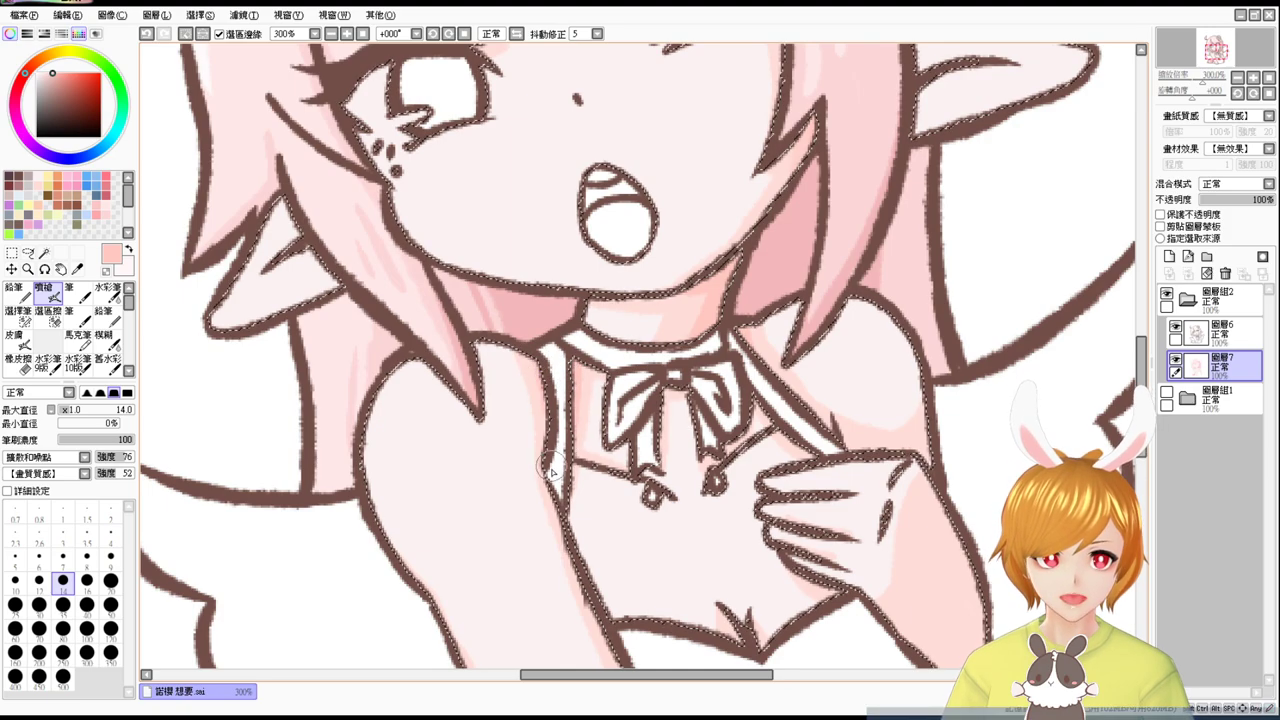
{"action": "left_click_drag", "start_coordinate": [880, 521], "coordinate": [724, 365]}
{"action": "mouse_move", "coordinate": [732, 458]}
{"action": "left_mouse_down"}
{"action": "mouse_move", "coordinate": [791, 511]}
{"action": "mouse_move", "coordinate": [782, 518]}
{"action": "left_mouse_up"}
{"action": "mouse_move", "coordinate": [843, 553]}
{"action": "left_mouse_down"}
{"action": "mouse_move", "coordinate": [784, 399]}
{"action": "mouse_move", "coordinate": [750, 498]}
{"action": "left_mouse_up"}
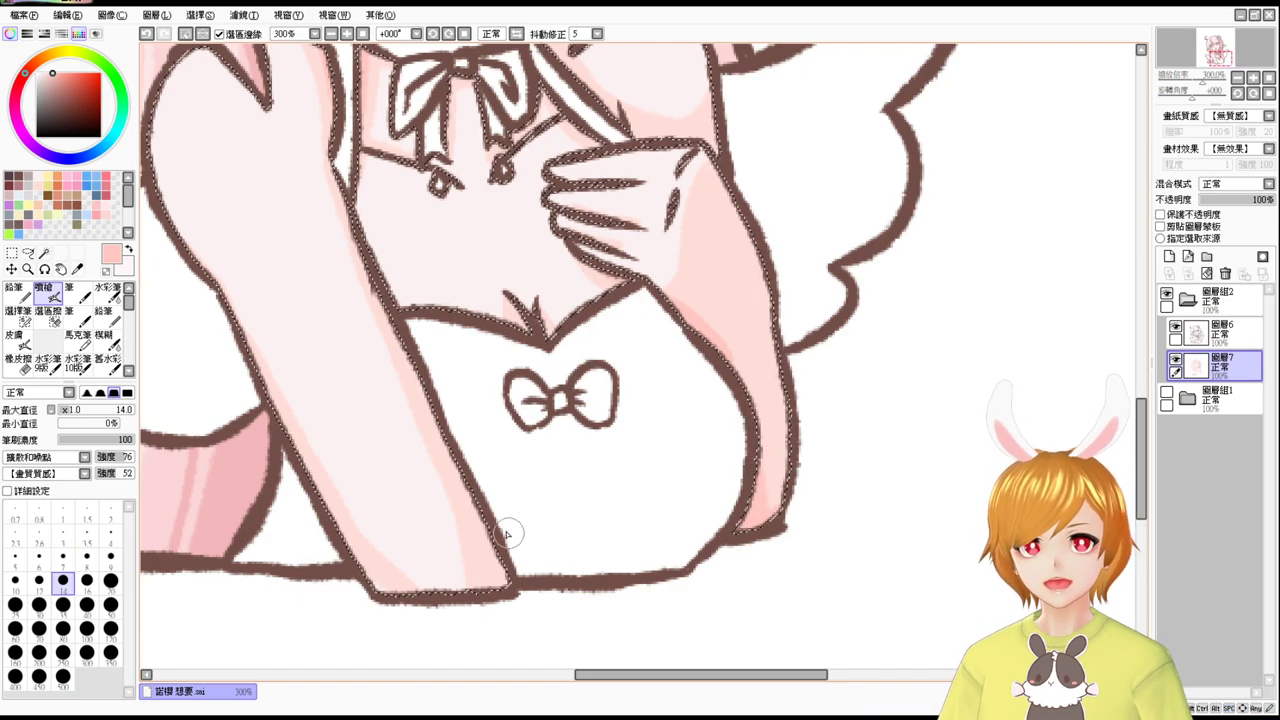
Soften the peach shading along the face's edge and on the neck with the watercolour brush at size 13.
{"action": "scroll", "coordinate": [550, 568], "scroll_direction": "up", "scroll_amount": 2}
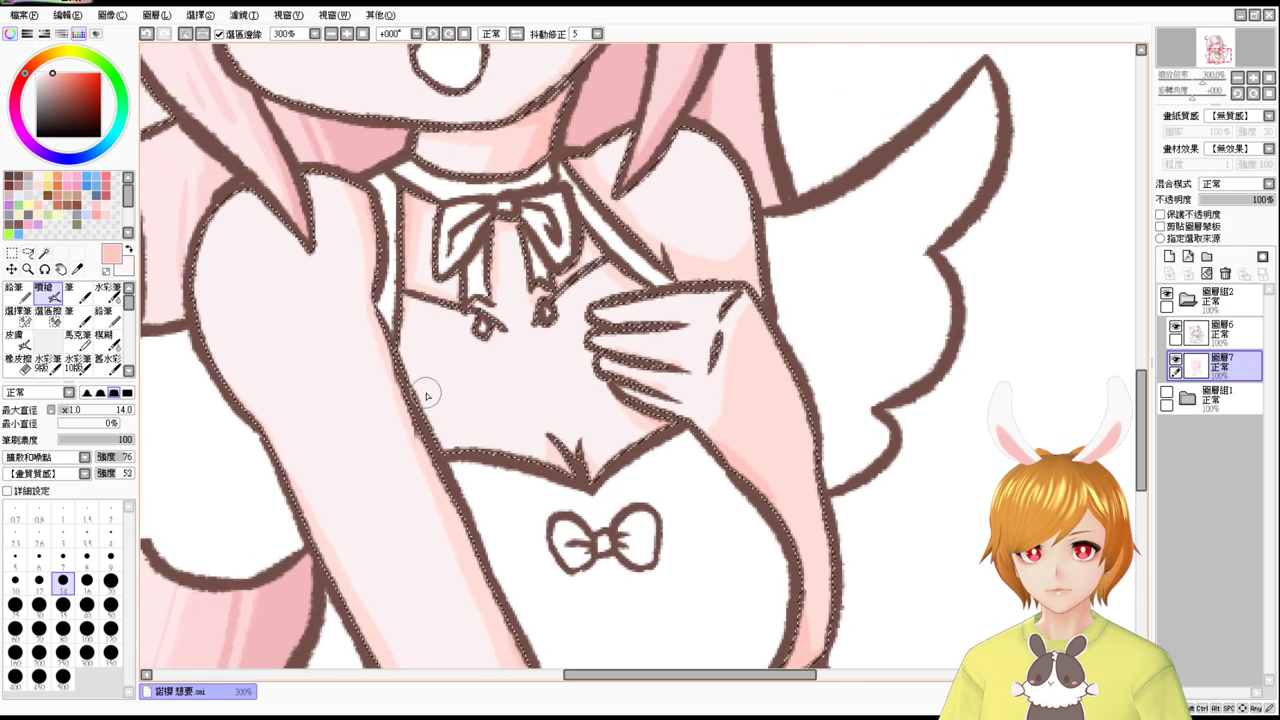
{"action": "left_click_drag", "start_coordinate": [435, 272], "coordinate": [438, 377]}
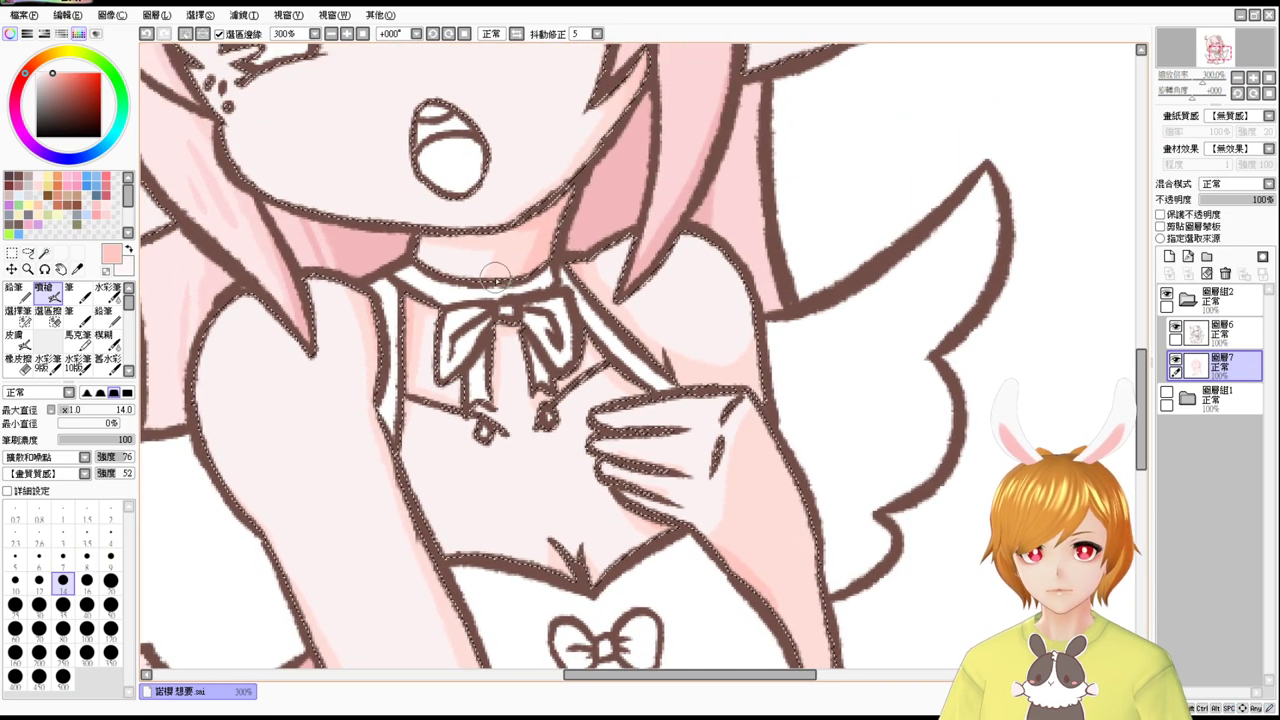
{"action": "left_click_drag", "start_coordinate": [490, 268], "coordinate": [530, 355]}
{"action": "left_click", "coordinate": [106, 294]}
{"action": "left_click_drag", "start_coordinate": [658, 204], "coordinate": [620, 208], "text": "ctrl+alt"}
{"action": "right_click", "coordinate": [672, 168]}
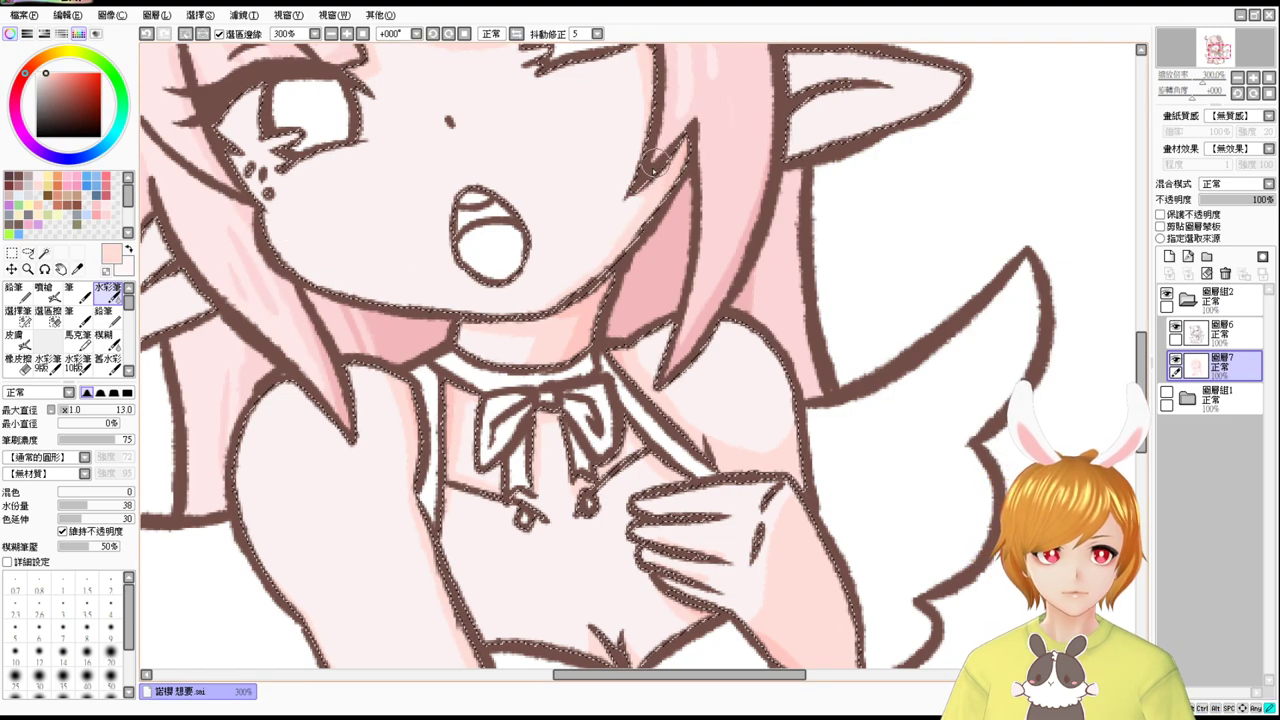
{"action": "left_click_drag", "start_coordinate": [633, 258], "coordinate": [608, 443]}
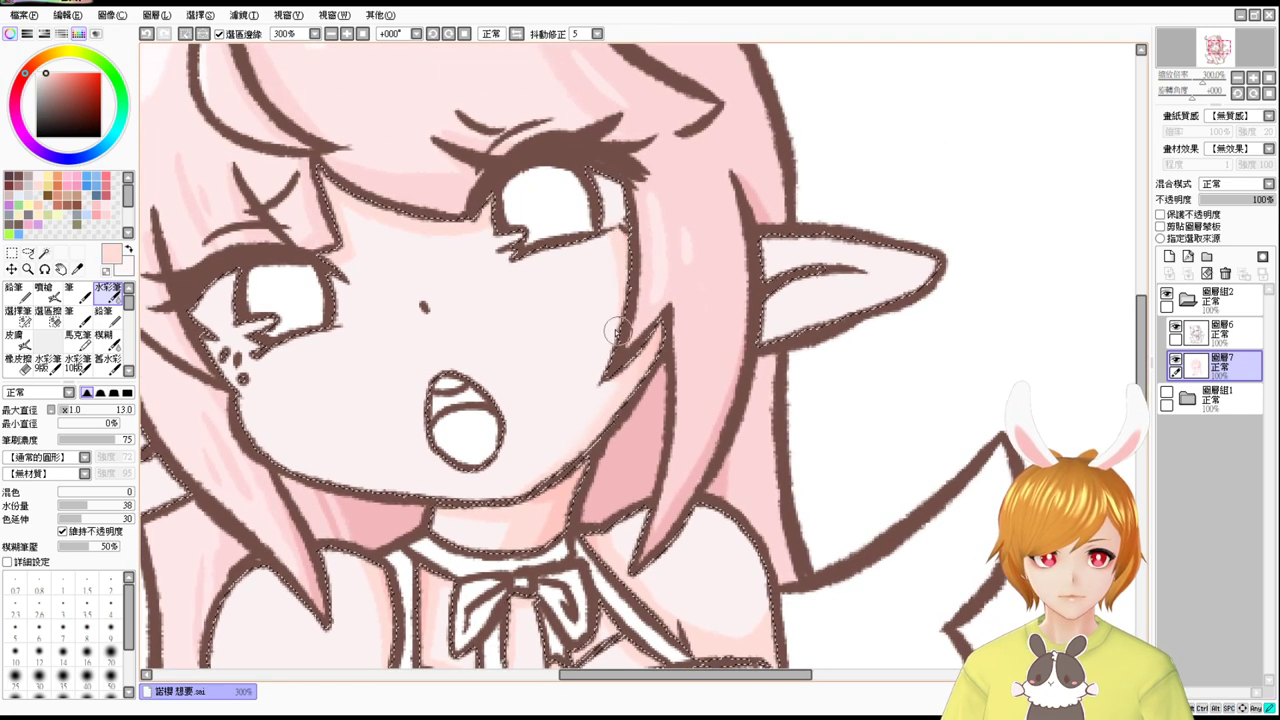
{"action": "scroll", "coordinate": [586, 394], "scroll_direction": "down", "scroll_amount": 3}
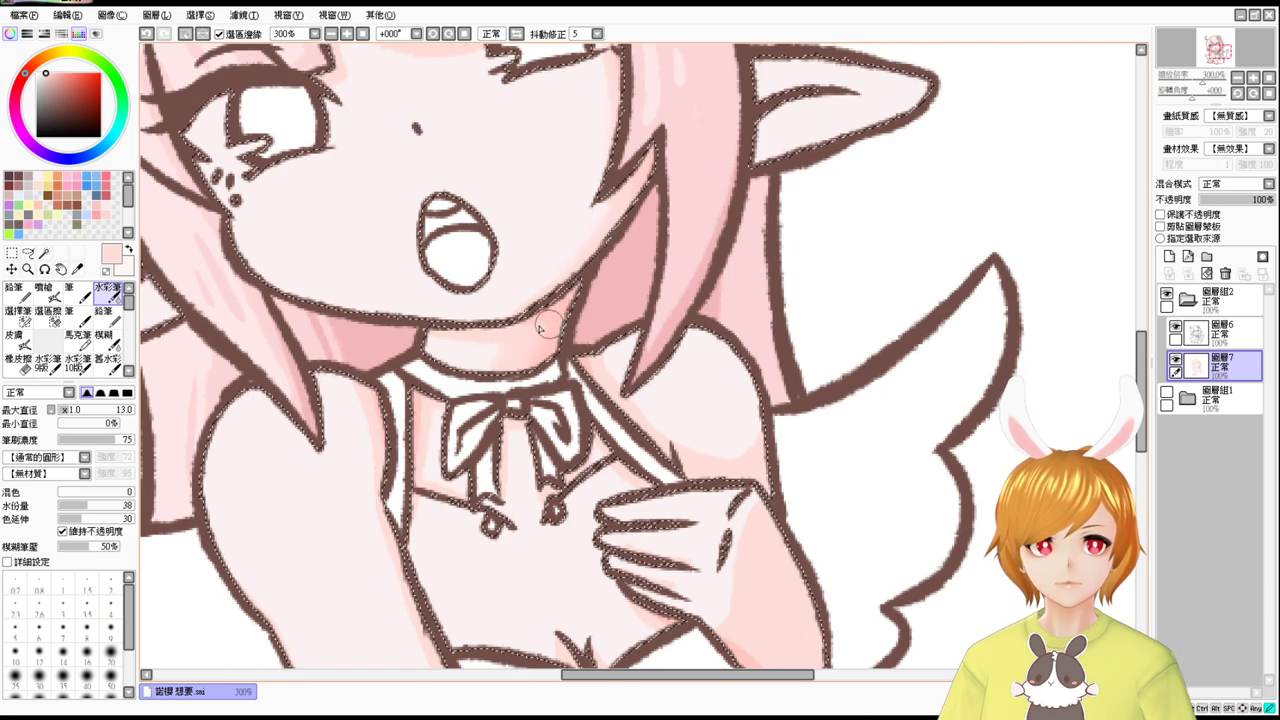
{"action": "scroll", "coordinate": [510, 340], "scroll_direction": "down", "scroll_amount": 3}
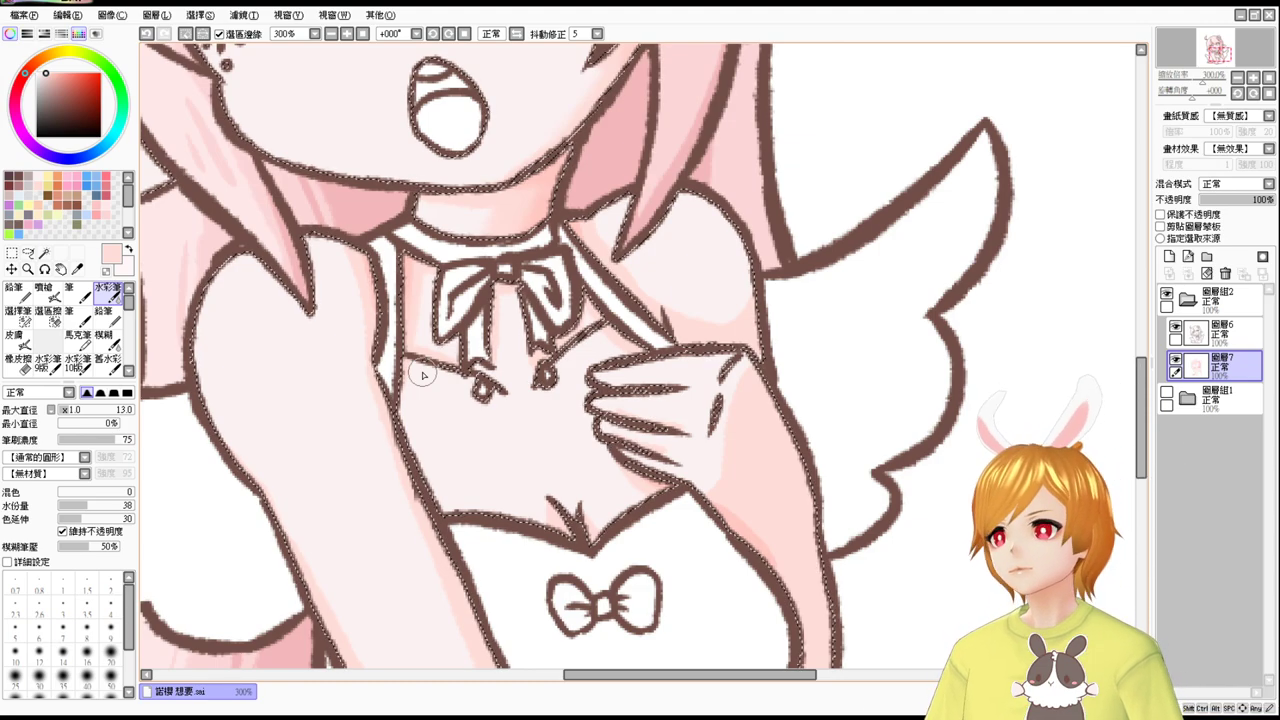
Blend the shading edges on the raised forearm and the straight arm, using the watercolour brush at size 23 on the straight arm.
{"action": "key", "text": "space"}
{"action": "left_click_drag", "start_coordinate": [716, 402], "coordinate": [714, 349]}
{"action": "key", "text": "space"}
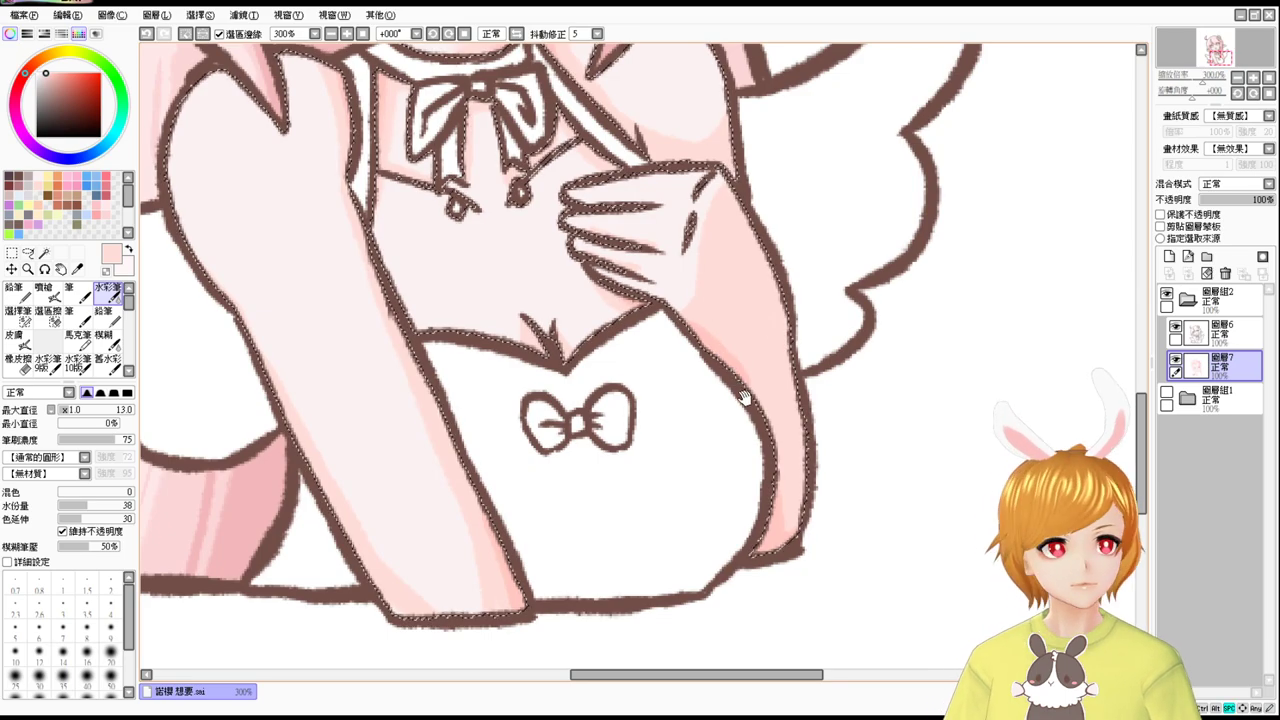
{"action": "left_click_drag", "start_coordinate": [743, 394], "coordinate": [745, 368]}
{"action": "left_click_drag", "start_coordinate": [704, 301], "coordinate": [759, 361]}
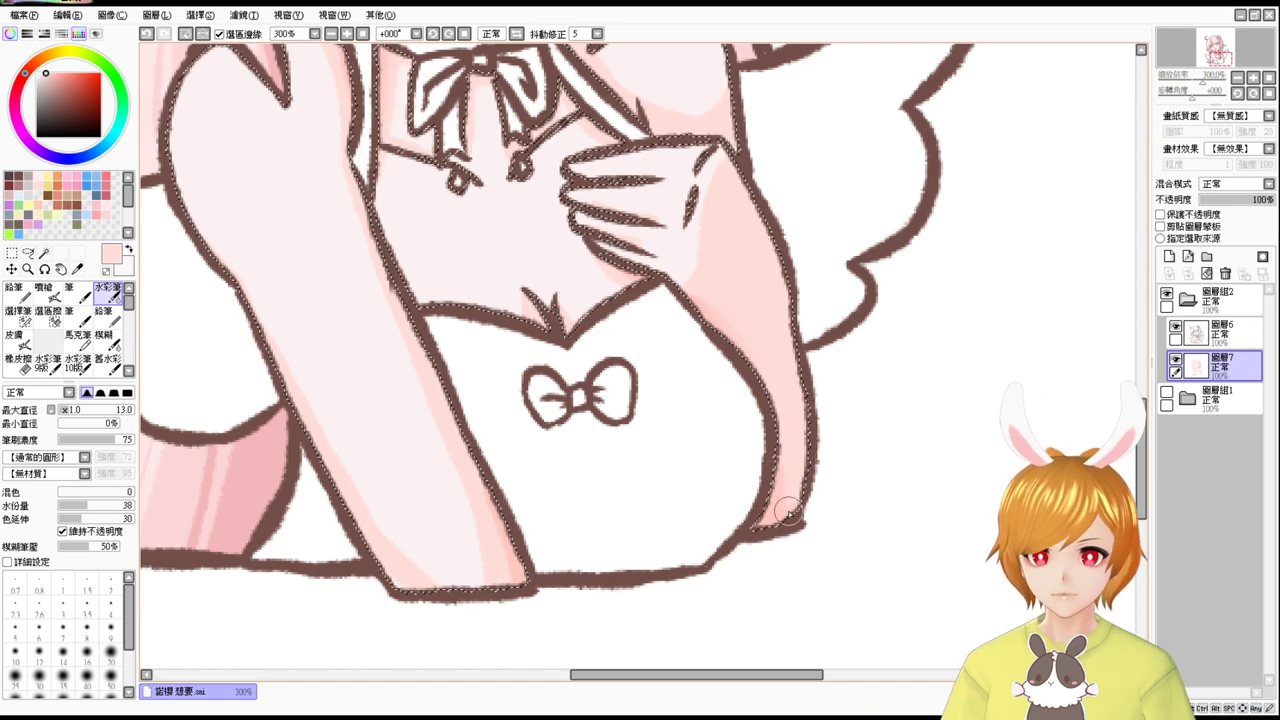
{"action": "left_click_drag", "start_coordinate": [434, 400], "coordinate": [452, 386]}
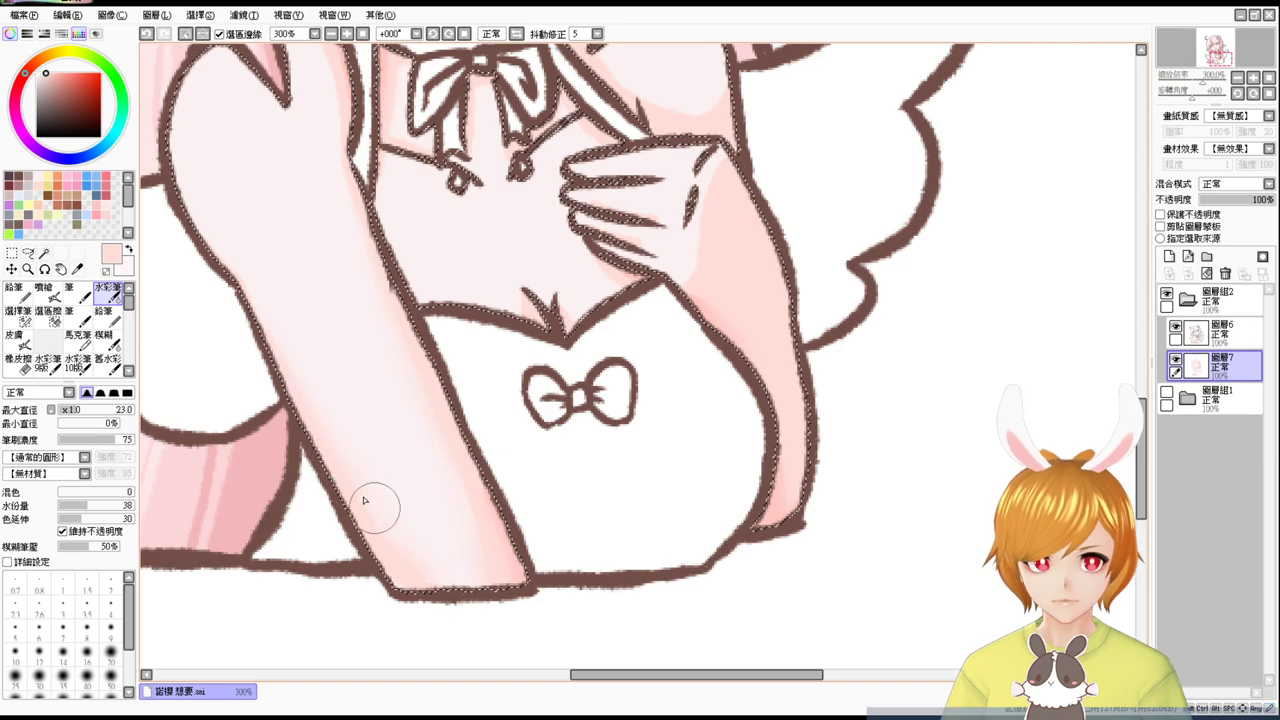
Soften the shading at the raised hand's wrist and on the upper arm above it with the watercolour brush at size 22.
{"action": "scroll", "coordinate": [737, 477], "scroll_direction": "up", "scroll_amount": 5}
{"action": "left_click_drag", "start_coordinate": [727, 432], "coordinate": [703, 470], "text": "ctrl+alt"}
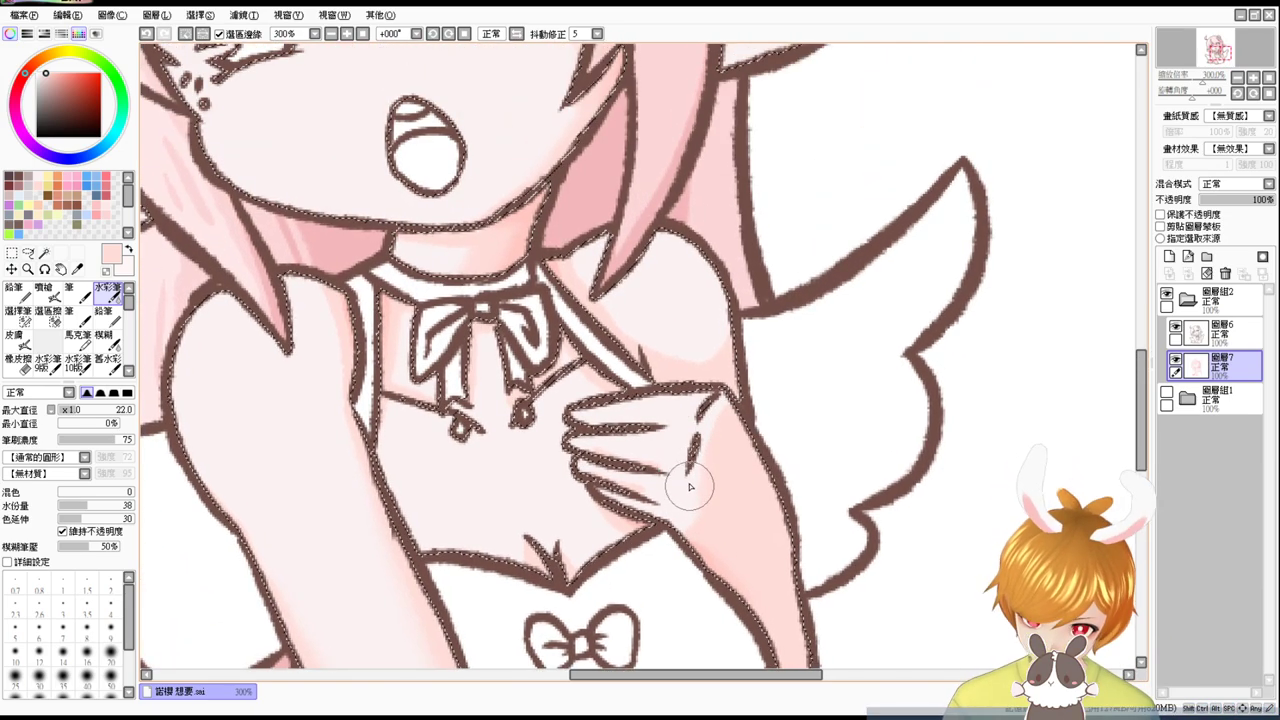
{"action": "scroll", "coordinate": [686, 484], "scroll_direction": "up", "scroll_amount": 3}
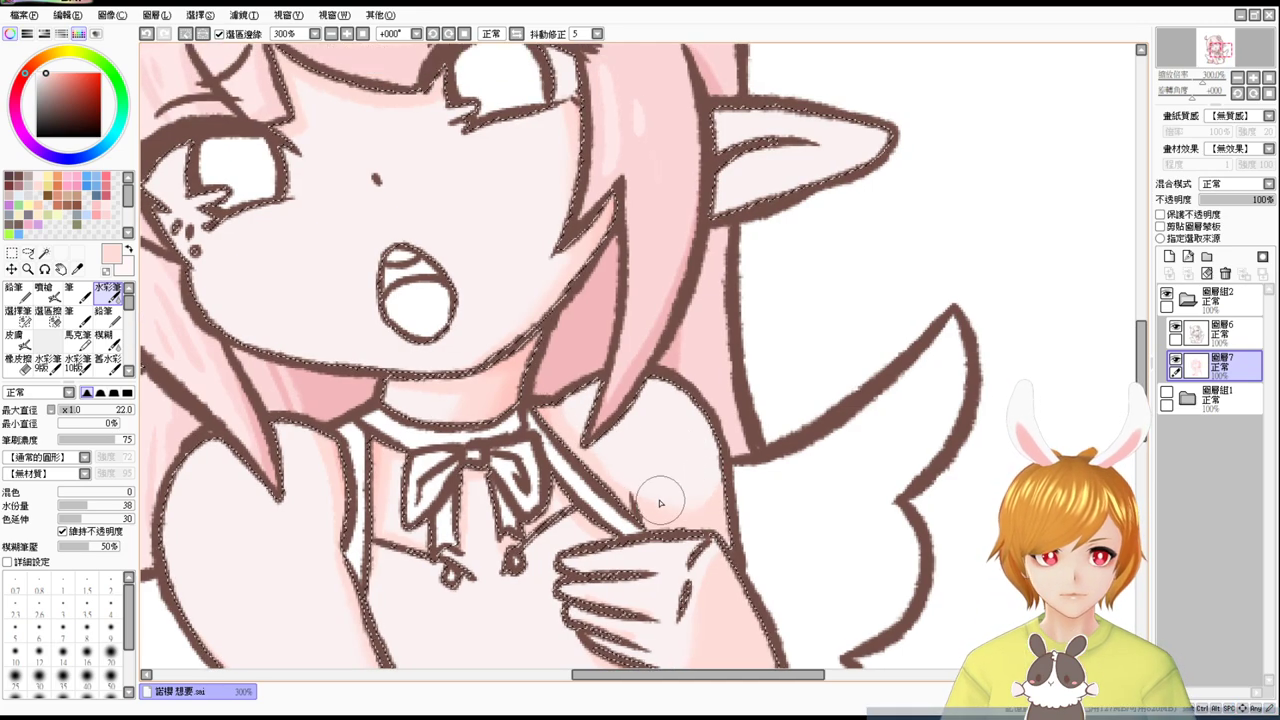
{"action": "scroll", "coordinate": [675, 500], "scroll_direction": "up", "scroll_amount": 2}
{"action": "scroll", "coordinate": [690, 485], "scroll_direction": "left", "scroll_amount": 2}
{"action": "scroll", "coordinate": [712, 468], "scroll_direction": "down", "scroll_amount": 3}
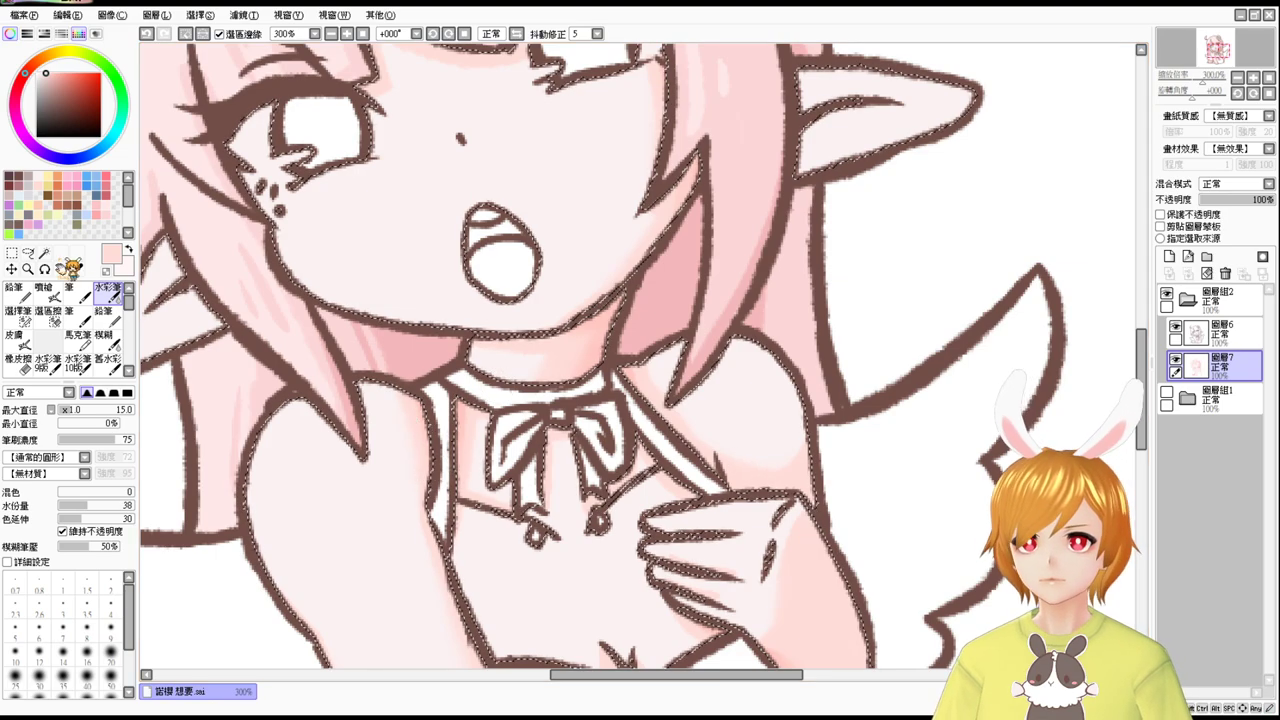
Brush soft pink blush onto the shoulders, ear tips and lower chest with the watercolour brush at size 26.
{"action": "left_click", "coordinate": [98, 217]}
{"action": "left_click_drag", "start_coordinate": [362, 394], "coordinate": [384, 396]}
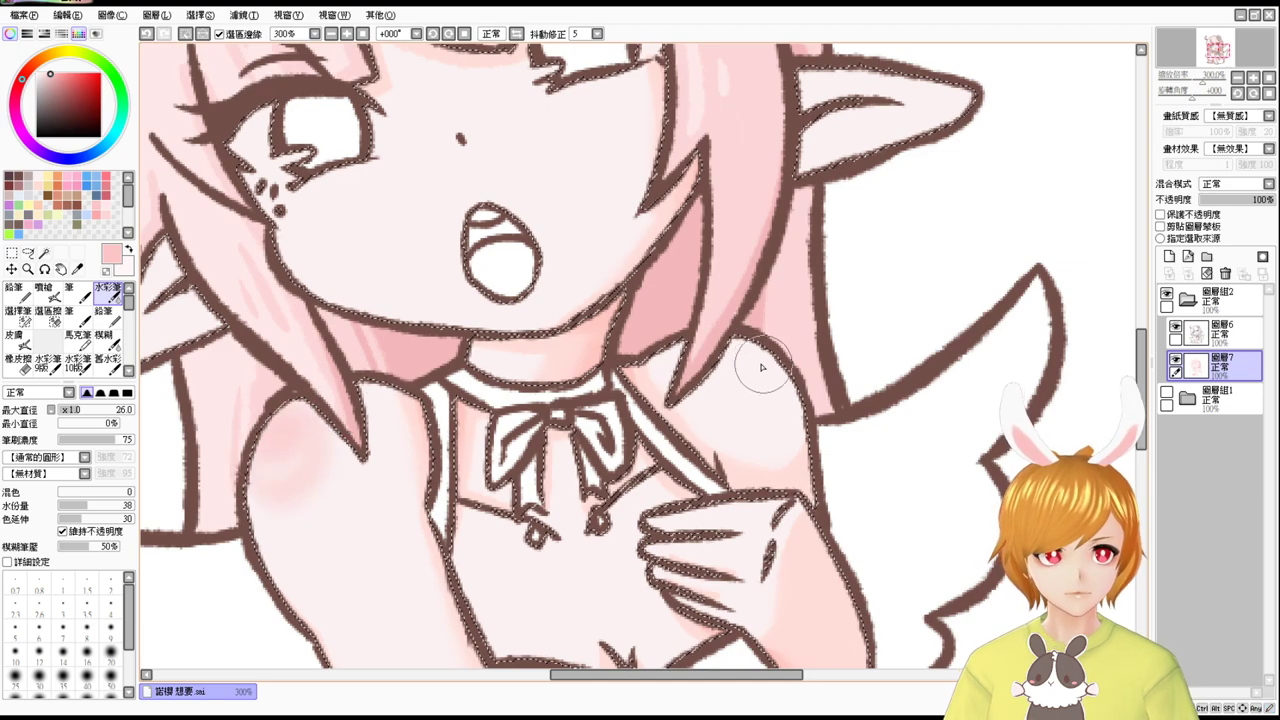
{"action": "left_click_drag", "start_coordinate": [662, 254], "coordinate": [809, 329]}
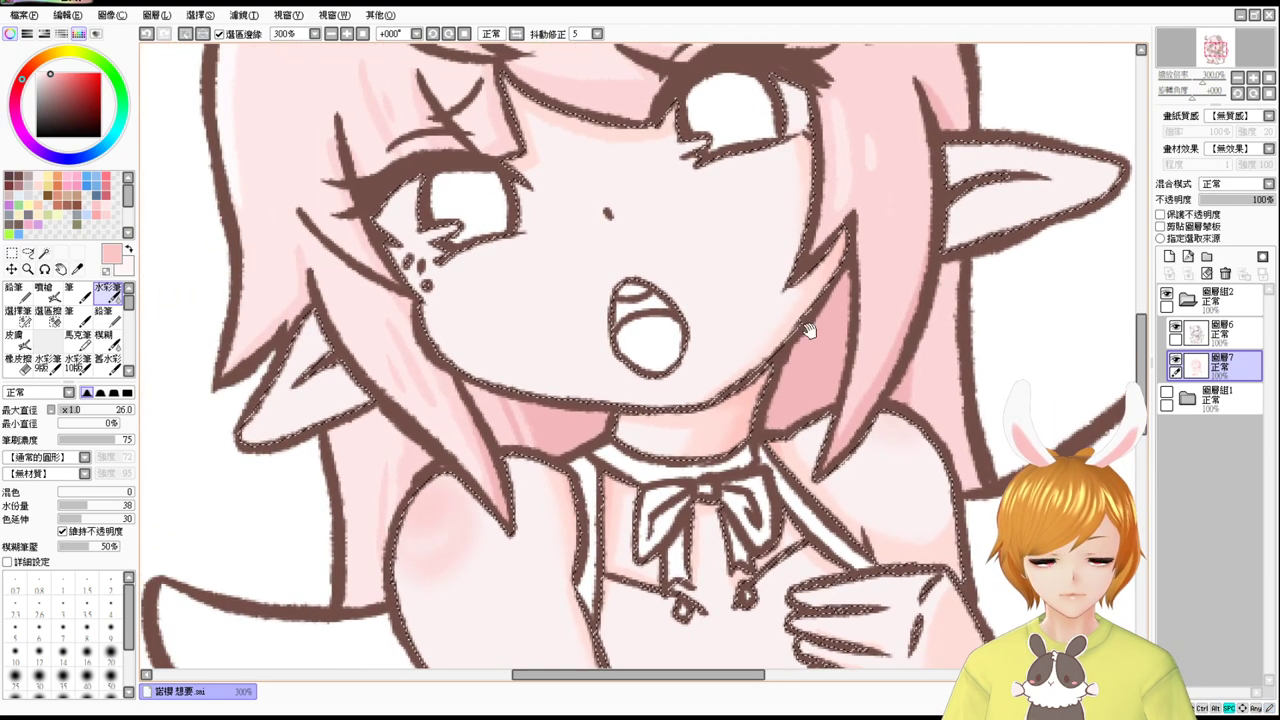
{"action": "left_click_drag", "start_coordinate": [267, 411], "coordinate": [289, 414]}
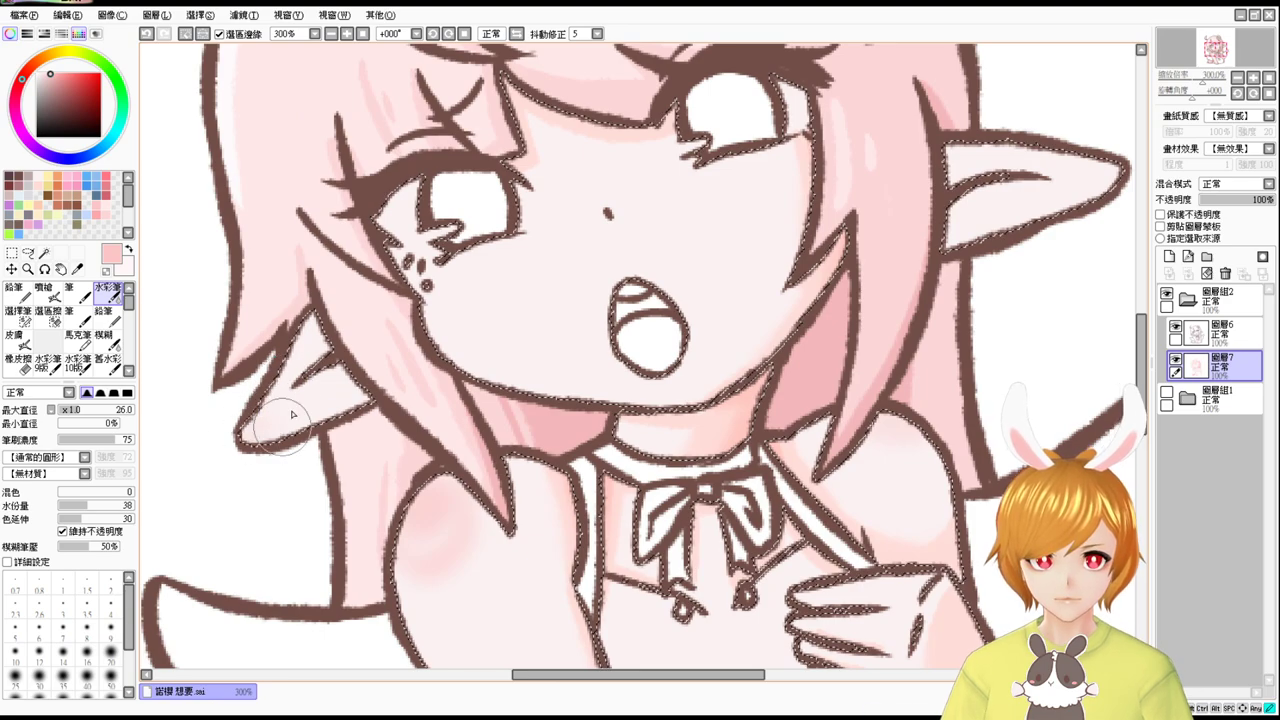
{"action": "left_click_drag", "start_coordinate": [900, 272], "coordinate": [720, 366]}
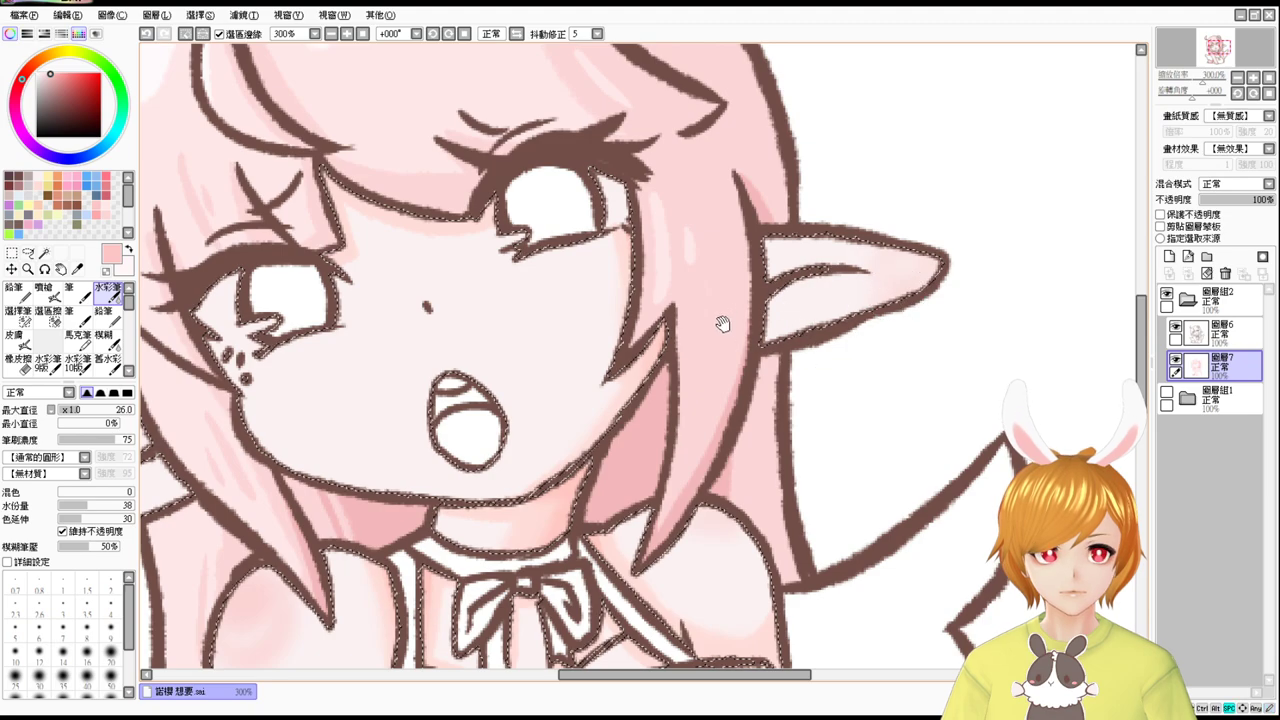
{"action": "left_click_drag", "start_coordinate": [723, 323], "coordinate": [829, 328]}
{"action": "mouse_move", "coordinate": [503, 625]}
{"action": "left_mouse_down"}
{"action": "mouse_move", "coordinate": [428, 421]}
{"action": "mouse_move", "coordinate": [631, 423]}
{"action": "mouse_move", "coordinate": [614, 417]}
{"action": "left_mouse_up"}
{"action": "scroll", "coordinate": [425, 420], "scroll_direction": "down", "scroll_amount": 2}
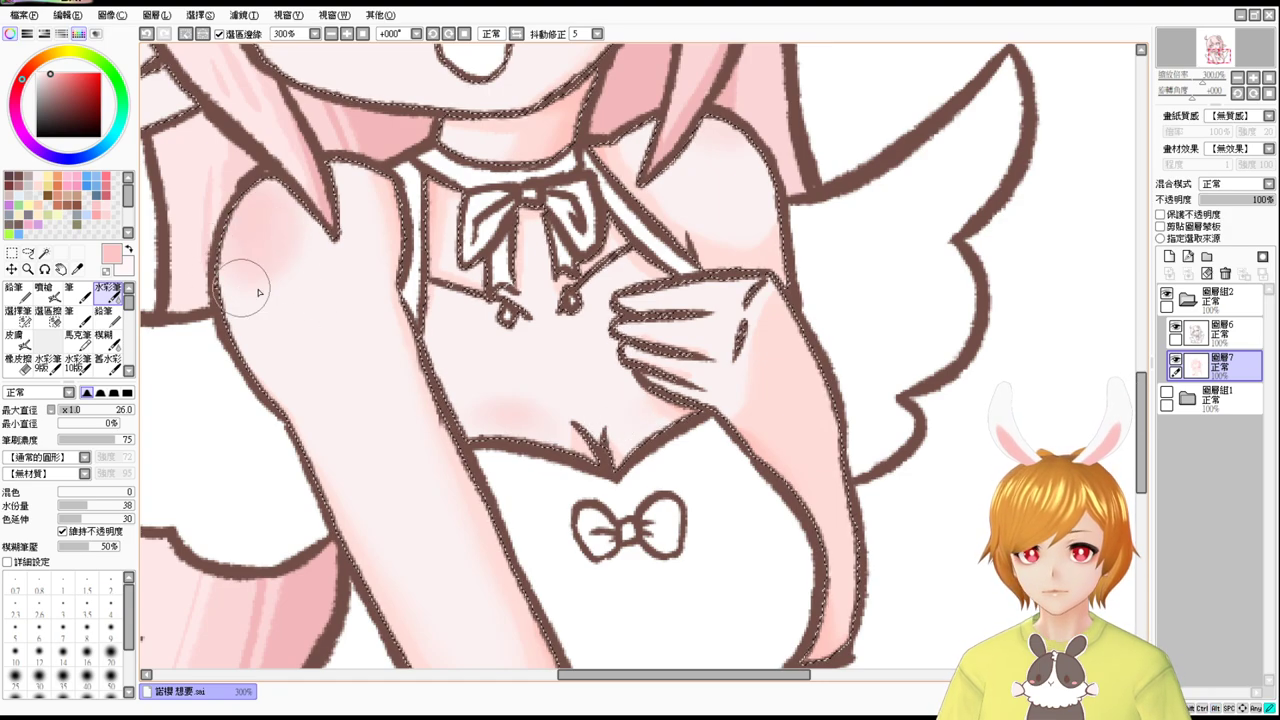
Paint small near-white highlights over the blush on both shoulders and the lower chest with the airbrush at size 13.
{"action": "left_click", "coordinate": [316, 309], "text": "alt"}
{"action": "left_click", "coordinate": [46, 296]}
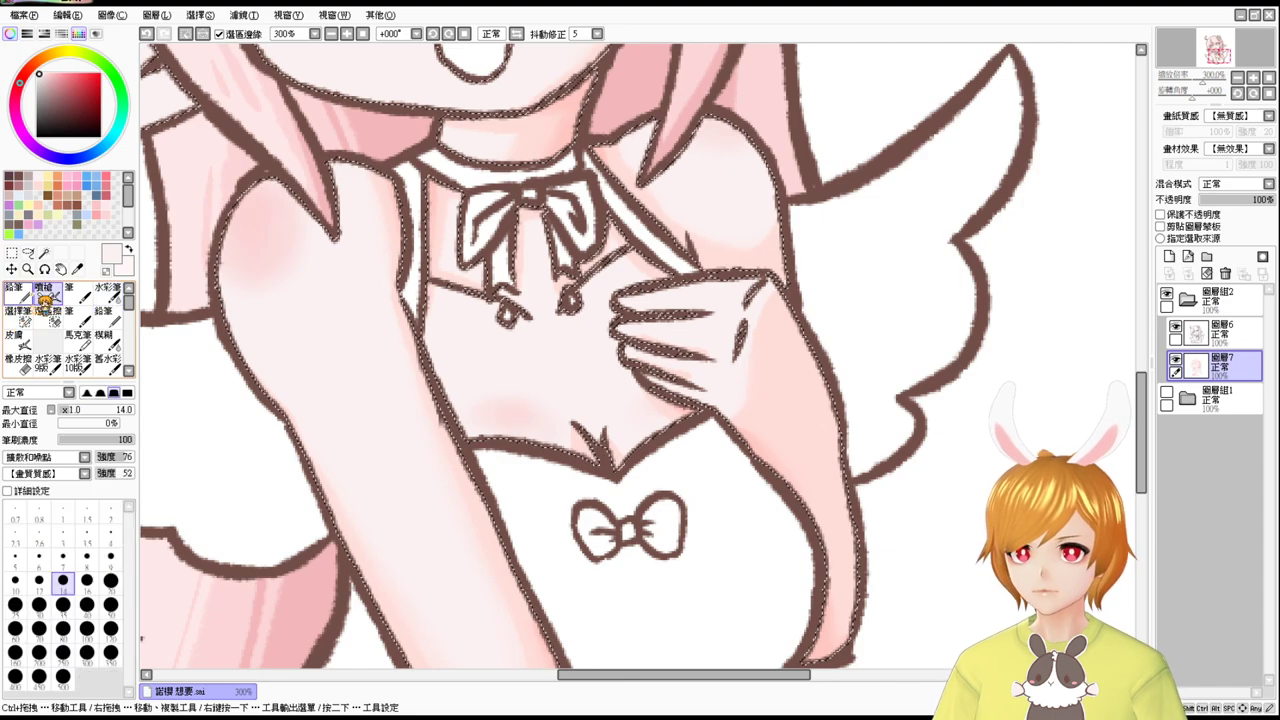
{"action": "left_click_drag", "start_coordinate": [330, 283], "coordinate": [353, 300]}
{"action": "left_click_drag", "start_coordinate": [270, 246], "coordinate": [282, 259]}
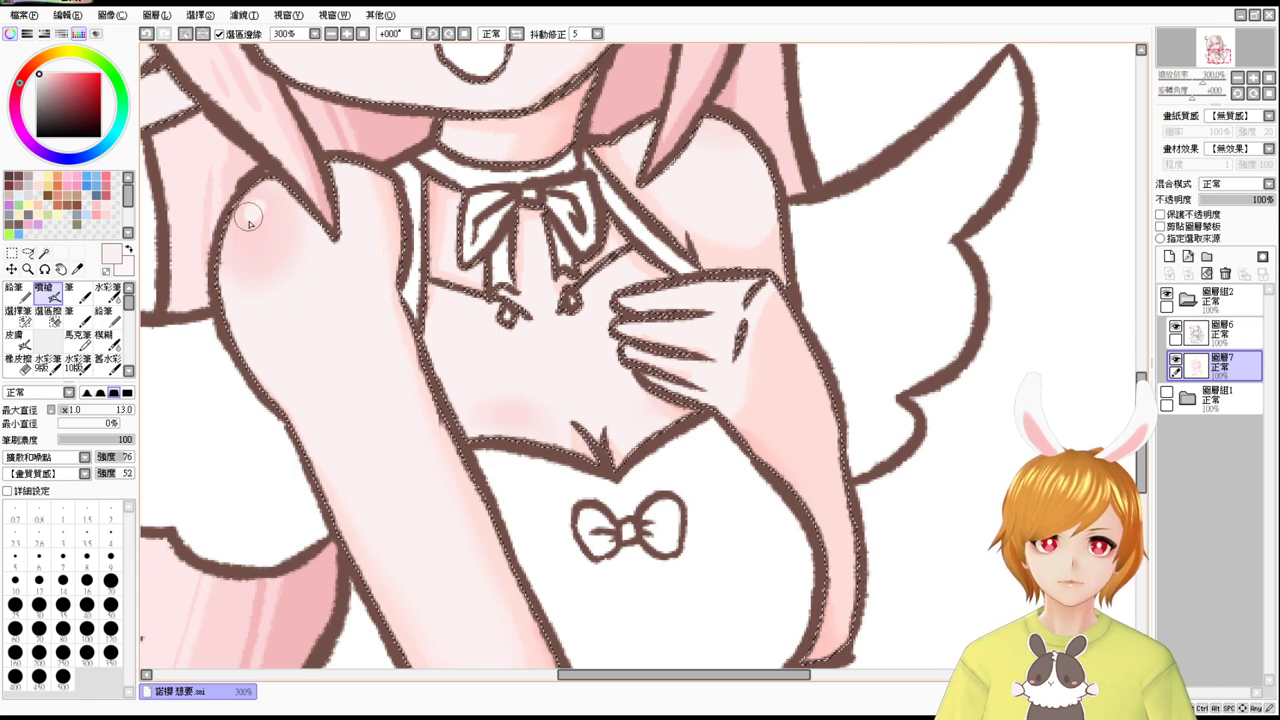
{"action": "left_click_drag", "start_coordinate": [248, 217], "coordinate": [261, 206]}
{"action": "left_click", "coordinate": [250, 233]}
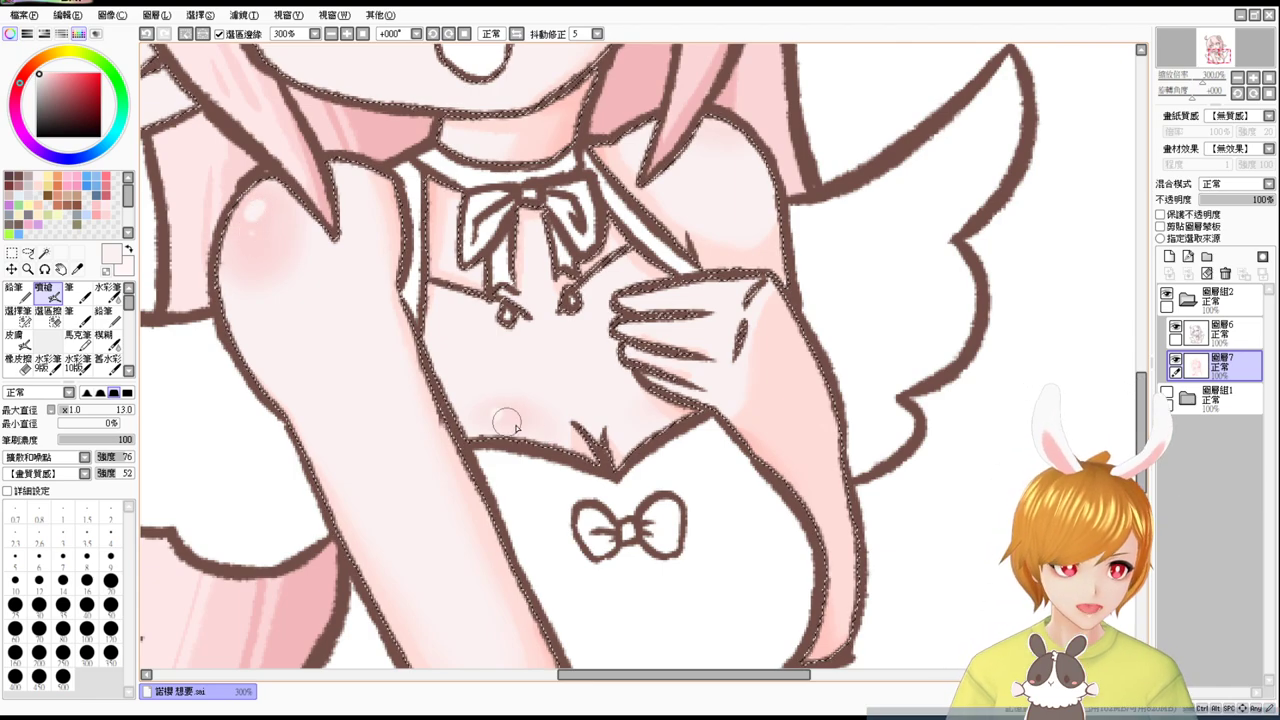
{"action": "left_click_drag", "start_coordinate": [495, 416], "coordinate": [500, 410]}
{"action": "left_click_drag", "start_coordinate": [866, 168], "coordinate": [832, 281]}
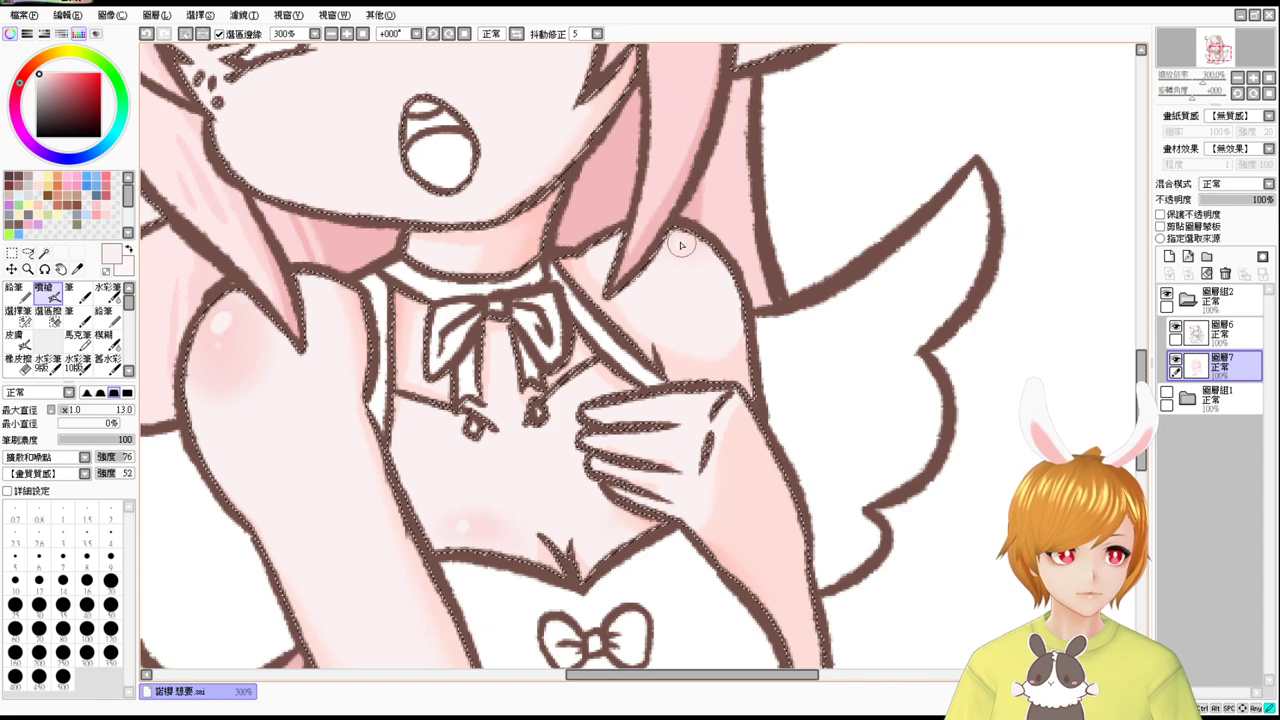
{"action": "left_click_drag", "start_coordinate": [680, 245], "coordinate": [750, 440]}
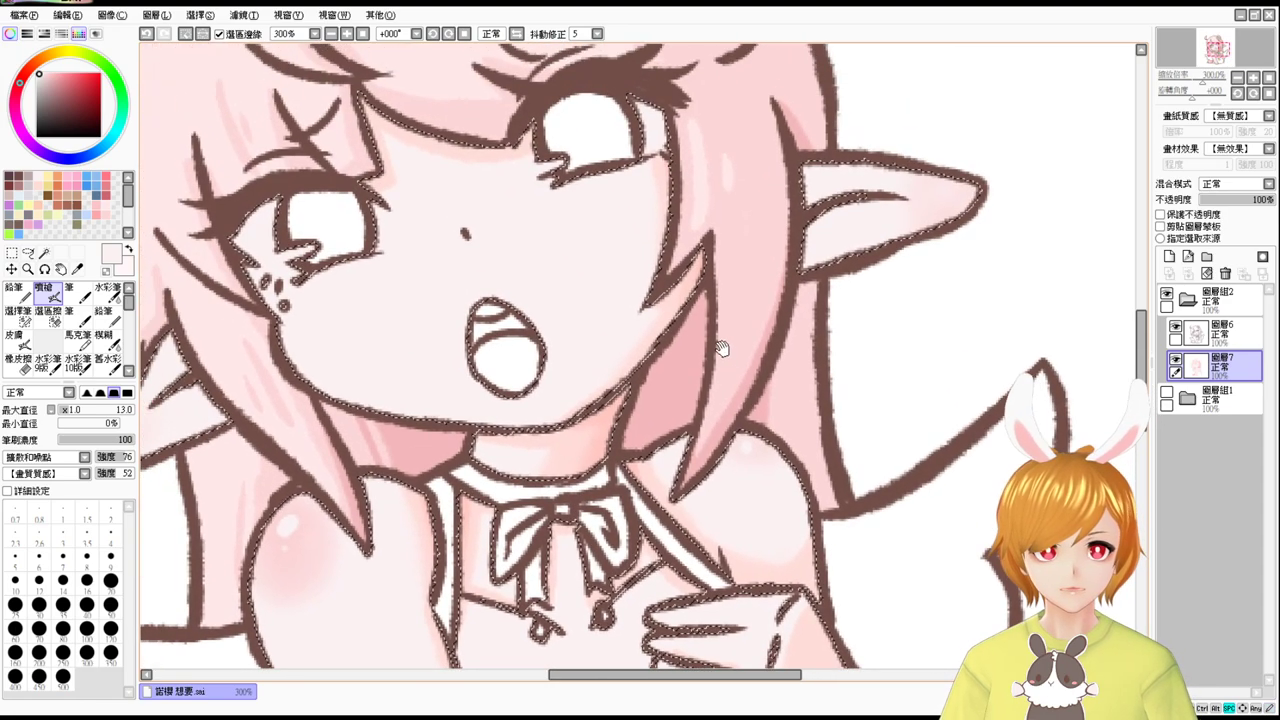
Paint pink blush patches on both cheeks with the airbrush at size 23.
{"action": "left_click", "coordinate": [98, 205]}
{"action": "left_click", "coordinate": [56, 318]}
{"action": "left_click", "coordinate": [48, 295]}
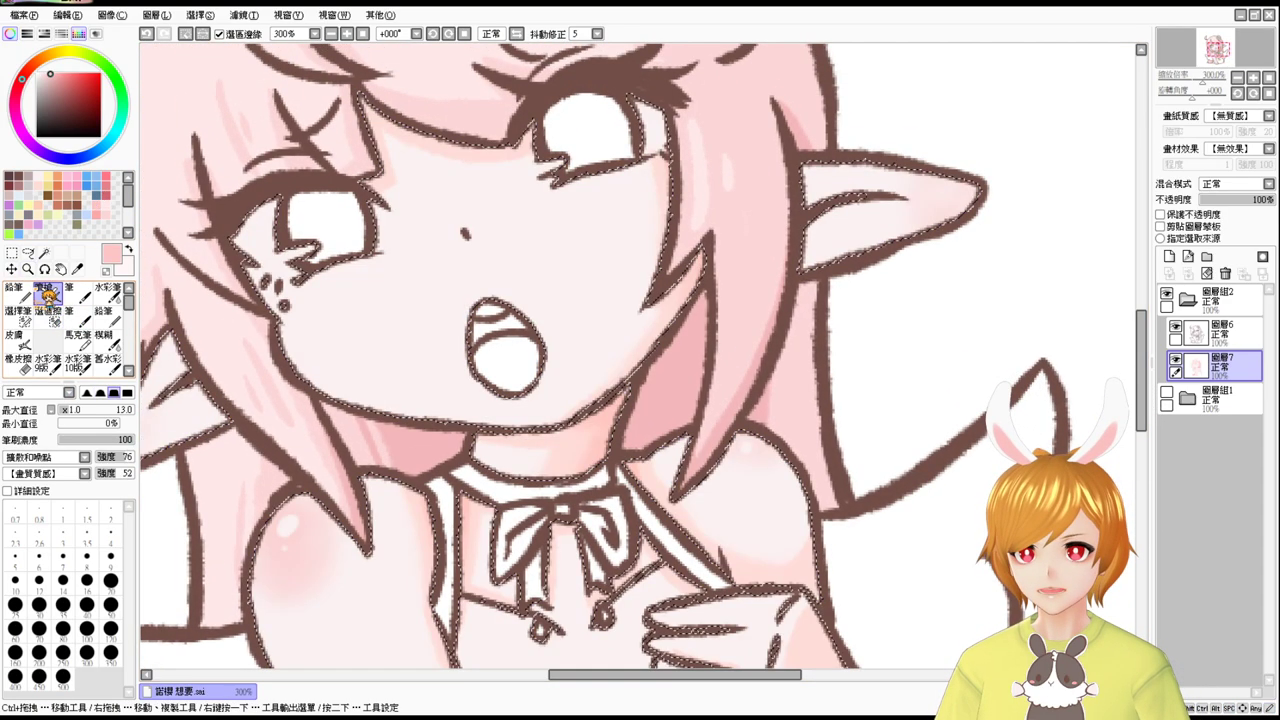
{"action": "mouse_move", "coordinate": [326, 329]}
{"action": "left_mouse_down"}
{"action": "mouse_move", "coordinate": [344, 330]}
{"action": "mouse_move", "coordinate": [315, 318]}
{"action": "mouse_move", "coordinate": [282, 334]}
{"action": "left_mouse_up"}
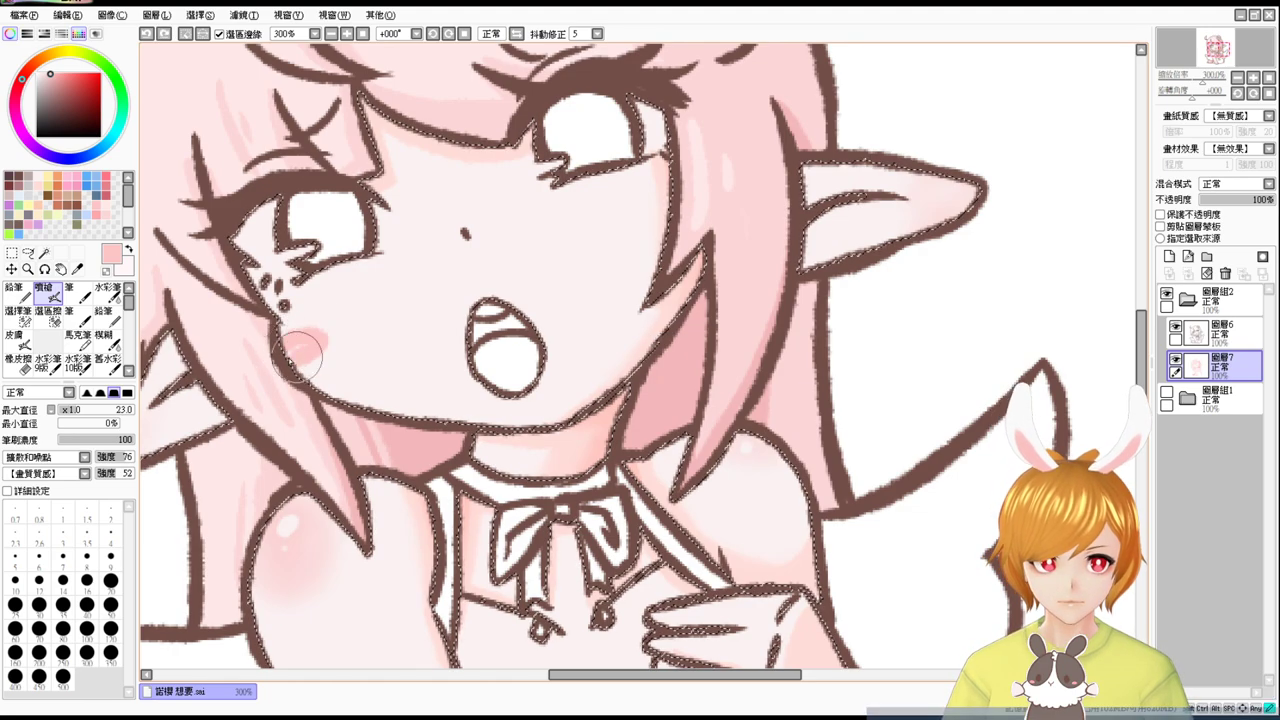
{"action": "left_click_drag", "start_coordinate": [646, 214], "coordinate": [643, 250]}
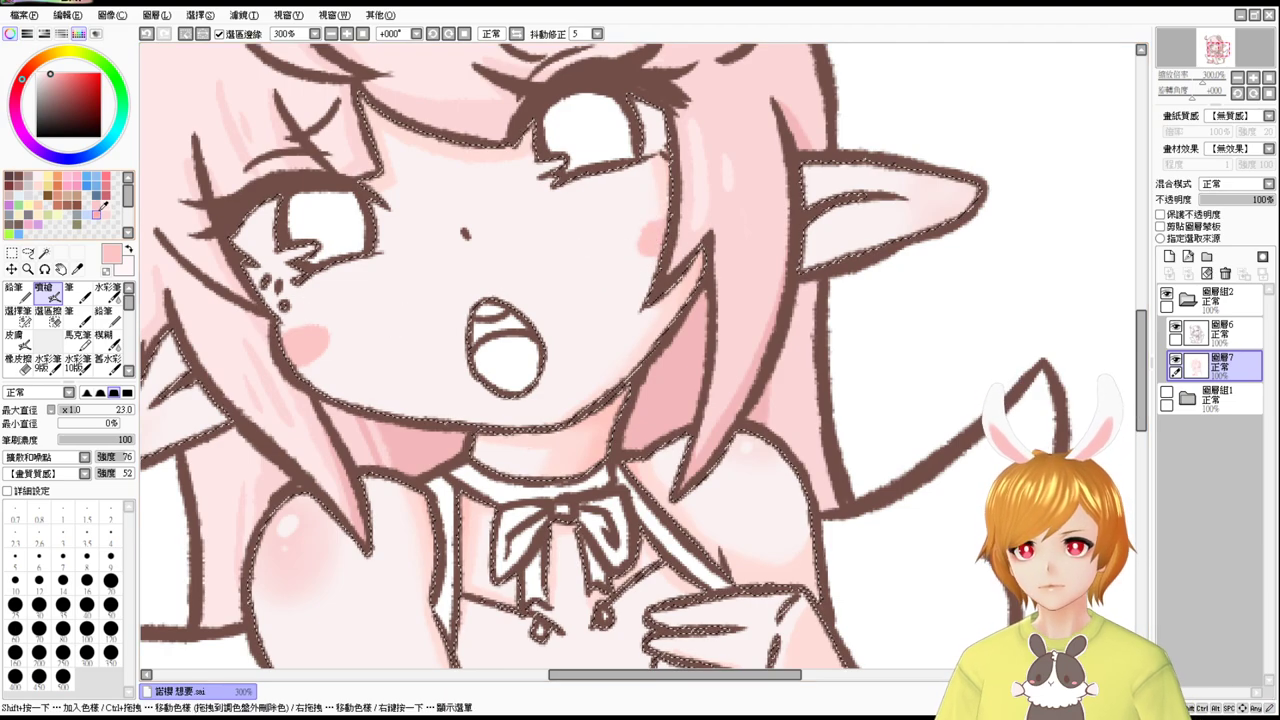
Blend the edges of both cheek blush patches into the skin with the watercolour brush at size 21.
{"action": "left_click", "coordinate": [104, 291]}
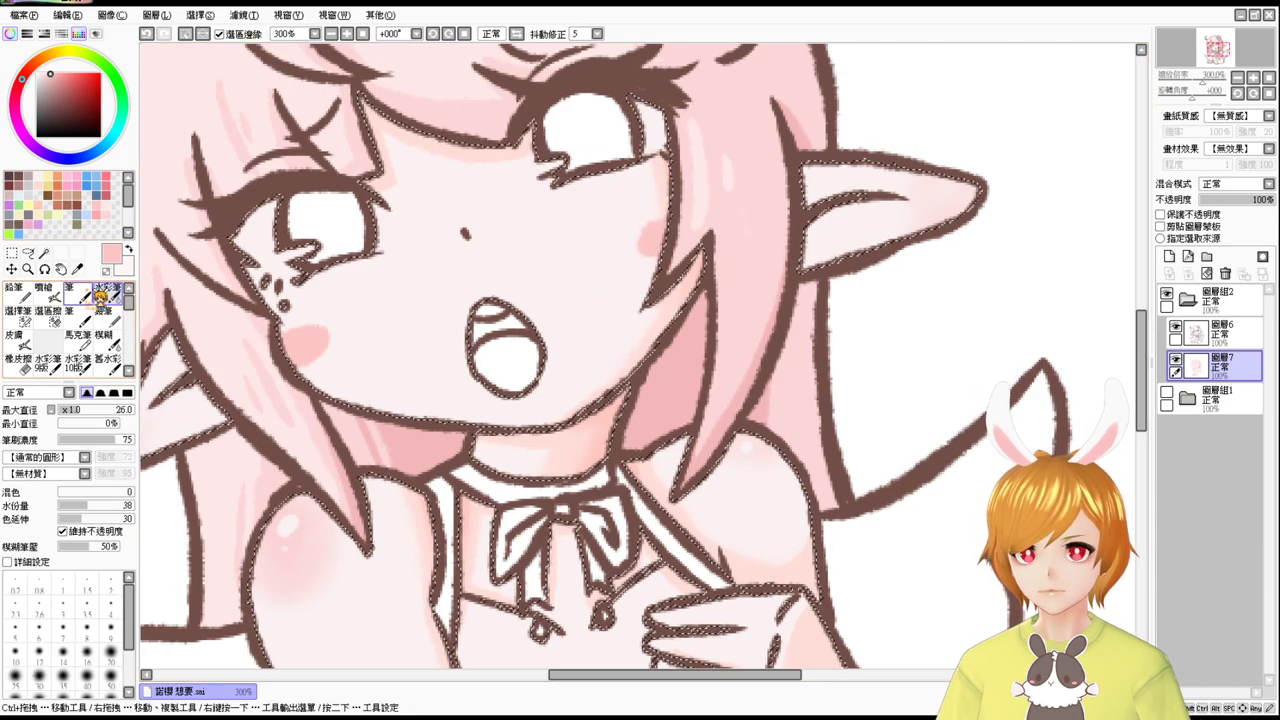
{"action": "left_click_drag", "start_coordinate": [351, 333], "coordinate": [353, 349]}
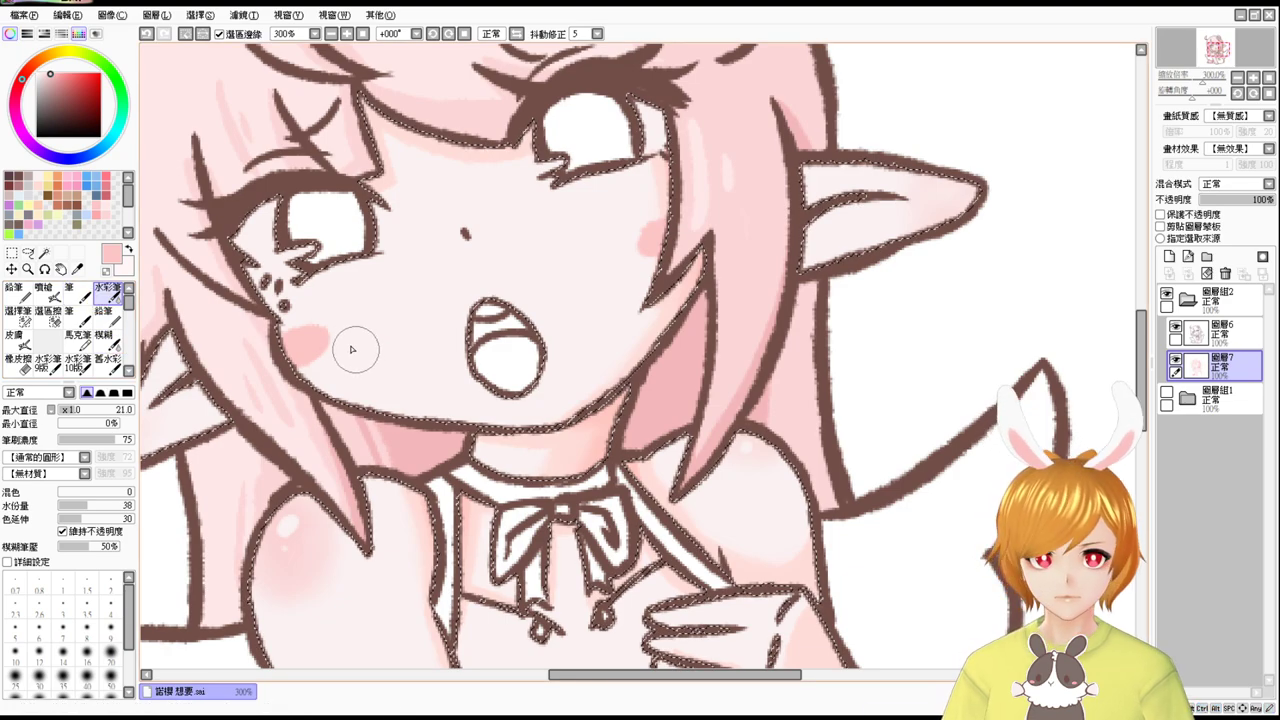
{"action": "mouse_move", "coordinate": [277, 339]}
{"action": "left_mouse_down"}
{"action": "mouse_move", "coordinate": [320, 339]}
{"action": "mouse_move", "coordinate": [312, 324]}
{"action": "mouse_move", "coordinate": [300, 348]}
{"action": "mouse_move", "coordinate": [308, 361]}
{"action": "mouse_move", "coordinate": [325, 348]}
{"action": "mouse_move", "coordinate": [279, 366]}
{"action": "left_mouse_up"}
{"action": "left_click_drag", "start_coordinate": [650, 216], "coordinate": [640, 250]}
{"action": "left_click_drag", "start_coordinate": [634, 250], "coordinate": [645, 258]}
Dot small highlights in the sampled pale skin colour onto both blushed cheeks with the airbrush at size 12.
{"action": "left_click", "coordinate": [624, 238], "text": "alt"}
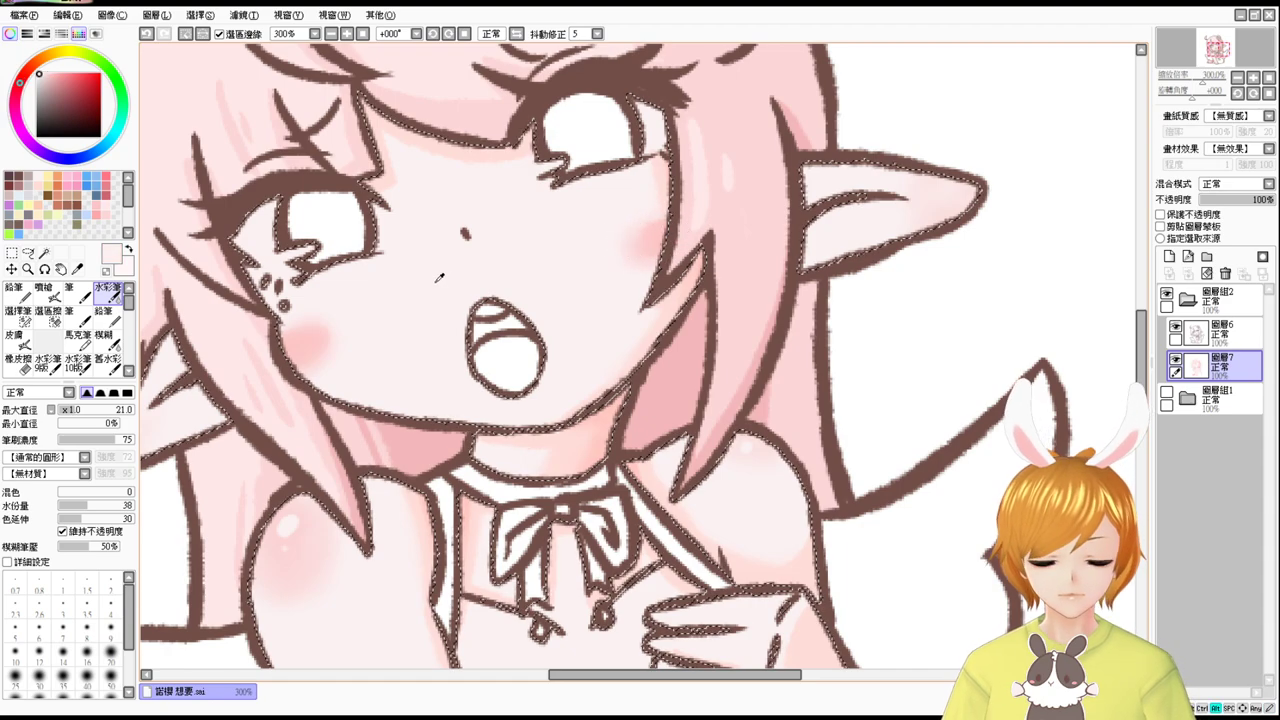
{"action": "left_click", "coordinate": [45, 292]}
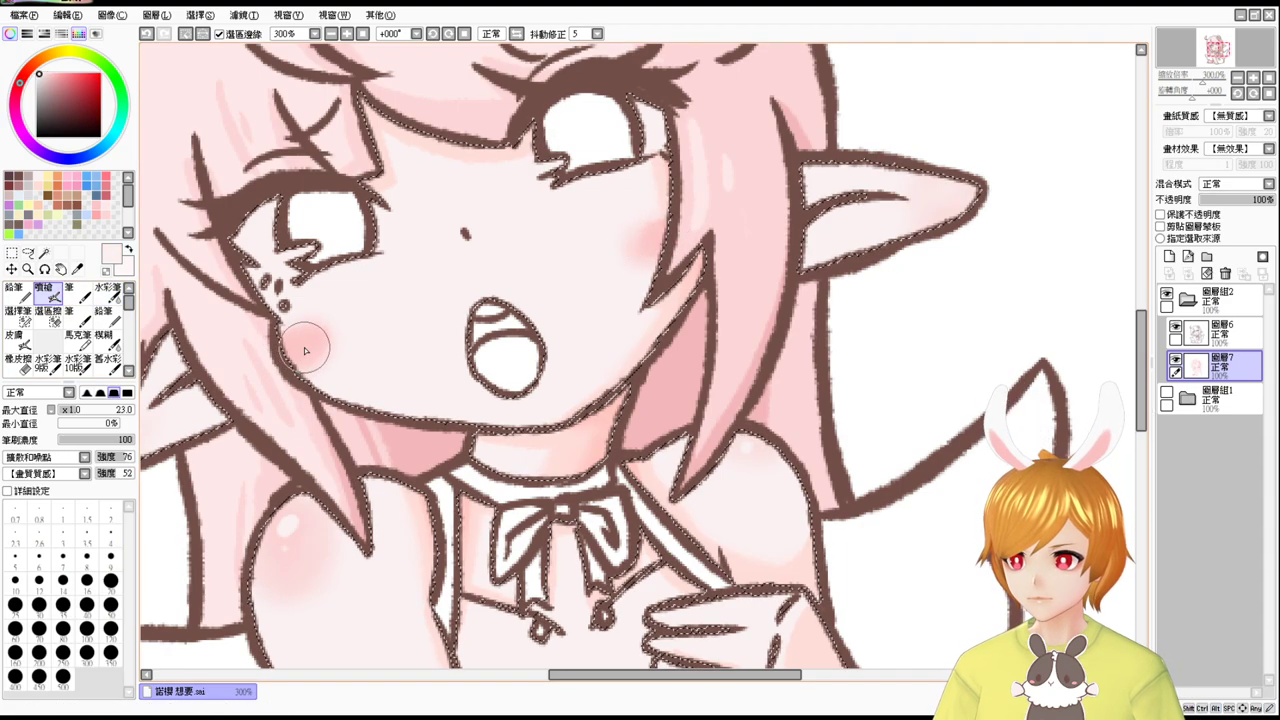
{"action": "left_click_drag", "start_coordinate": [310, 340], "coordinate": [329, 361]}
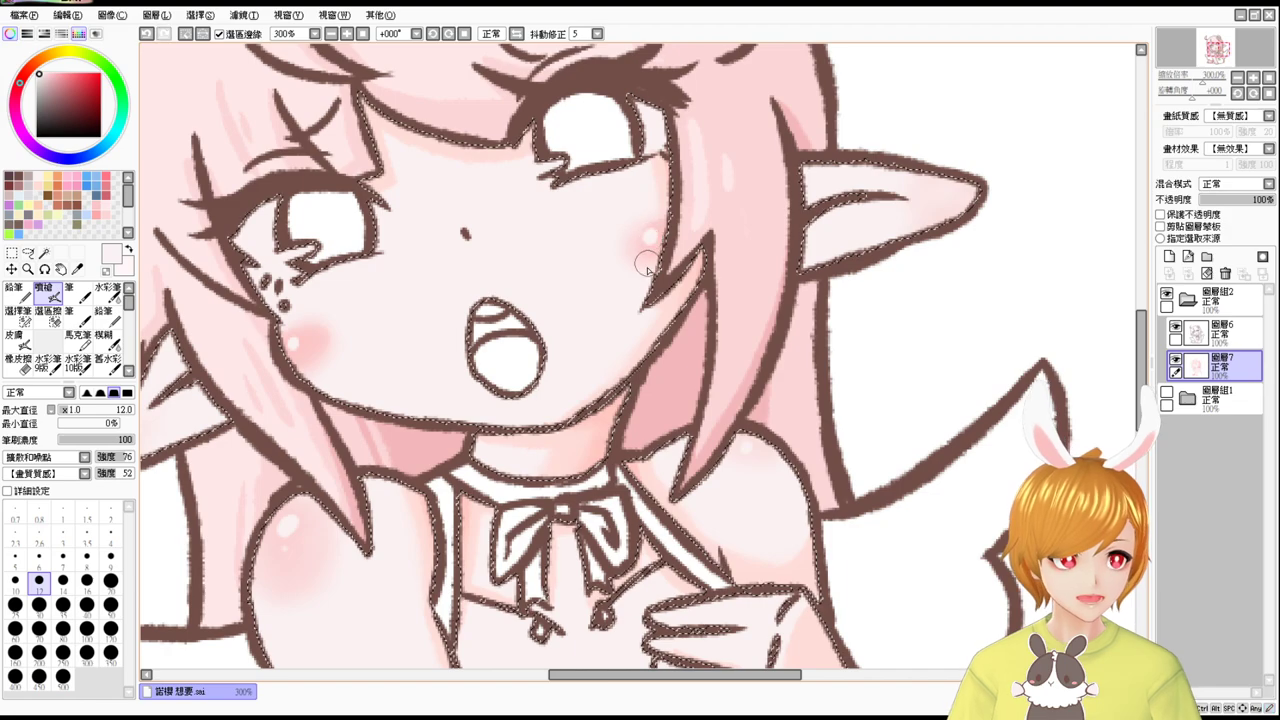
{"action": "left_click_drag", "start_coordinate": [650, 237], "coordinate": [646, 245]}
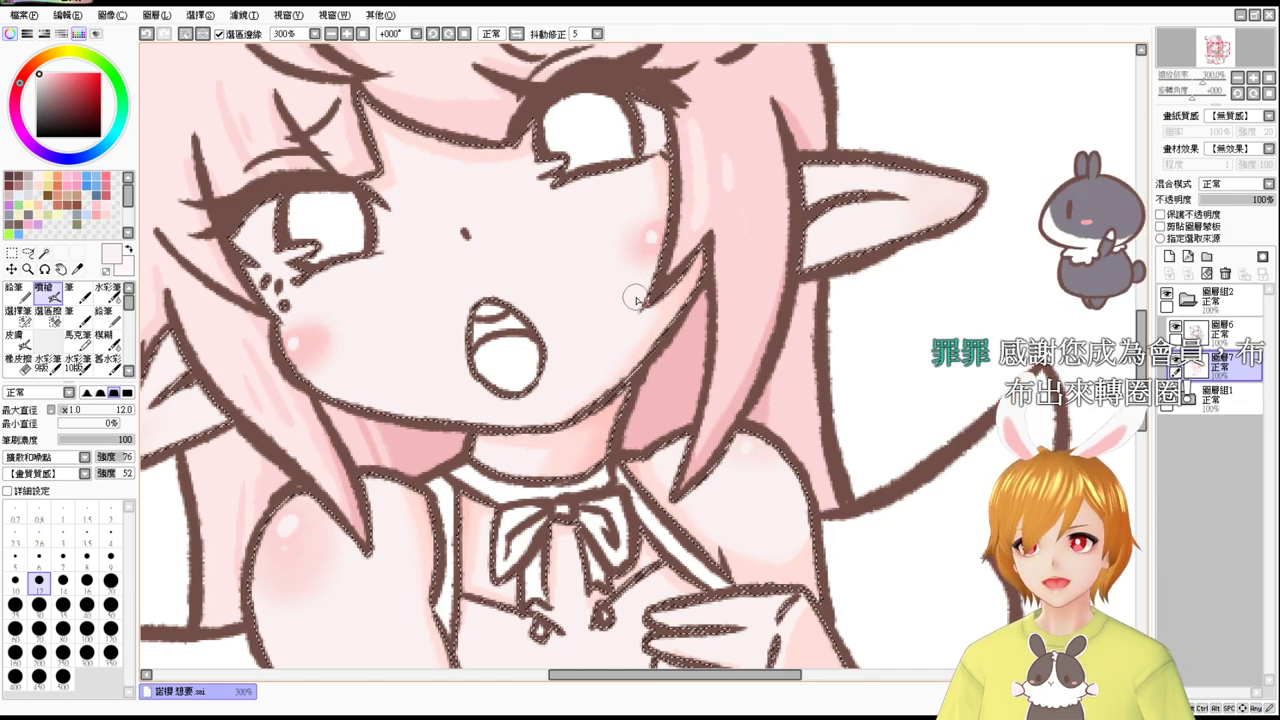
{"action": "key", "text": "ctrl+z"}
{"action": "left_click", "coordinate": [306, 341]}
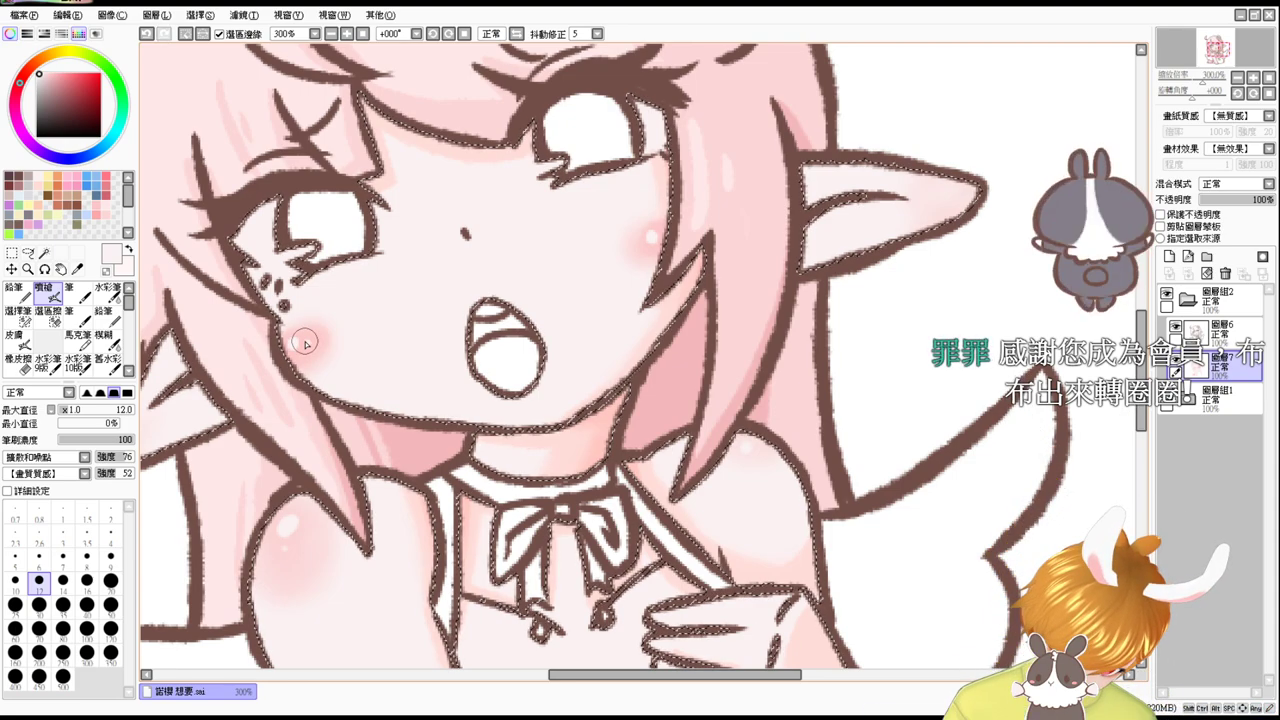
Touch up the ear shading with pink and peach sampled from the face, using the airbrush at size 12, and clear the selection.
{"action": "left_click_drag", "start_coordinate": [520, 367], "coordinate": [627, 364]}
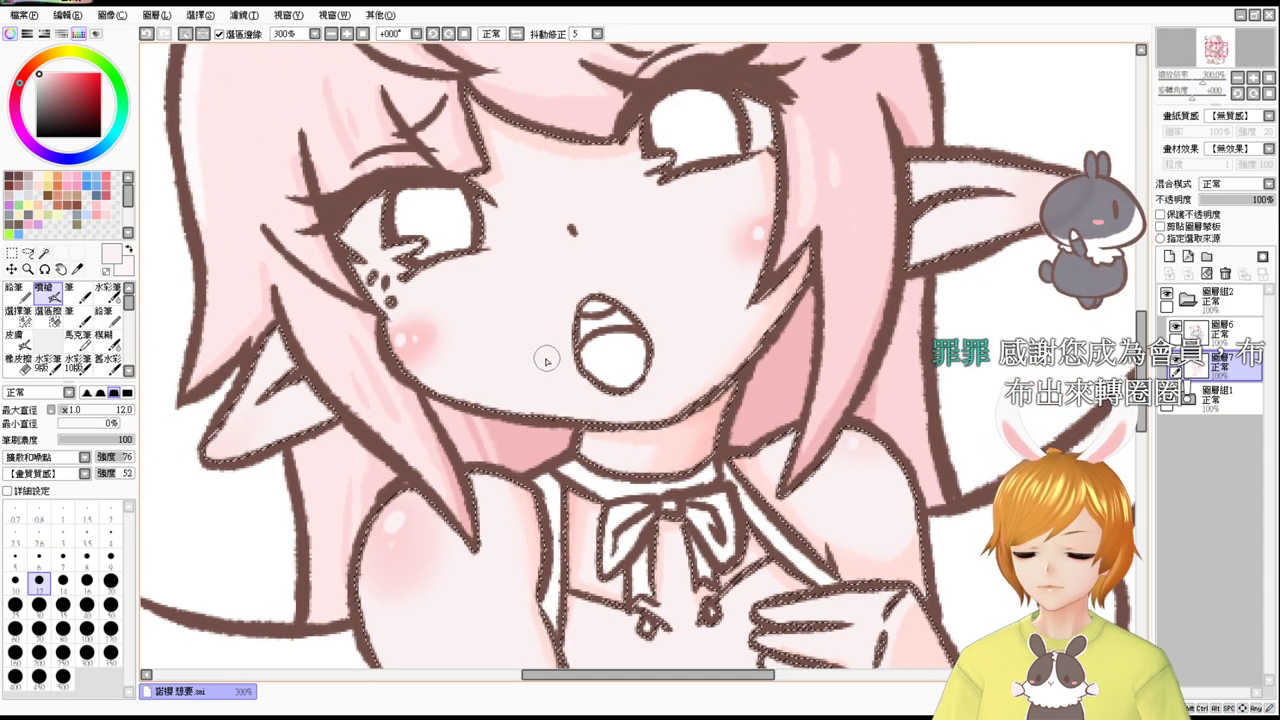
{"action": "left_click", "coordinate": [418, 343], "text": "alt"}
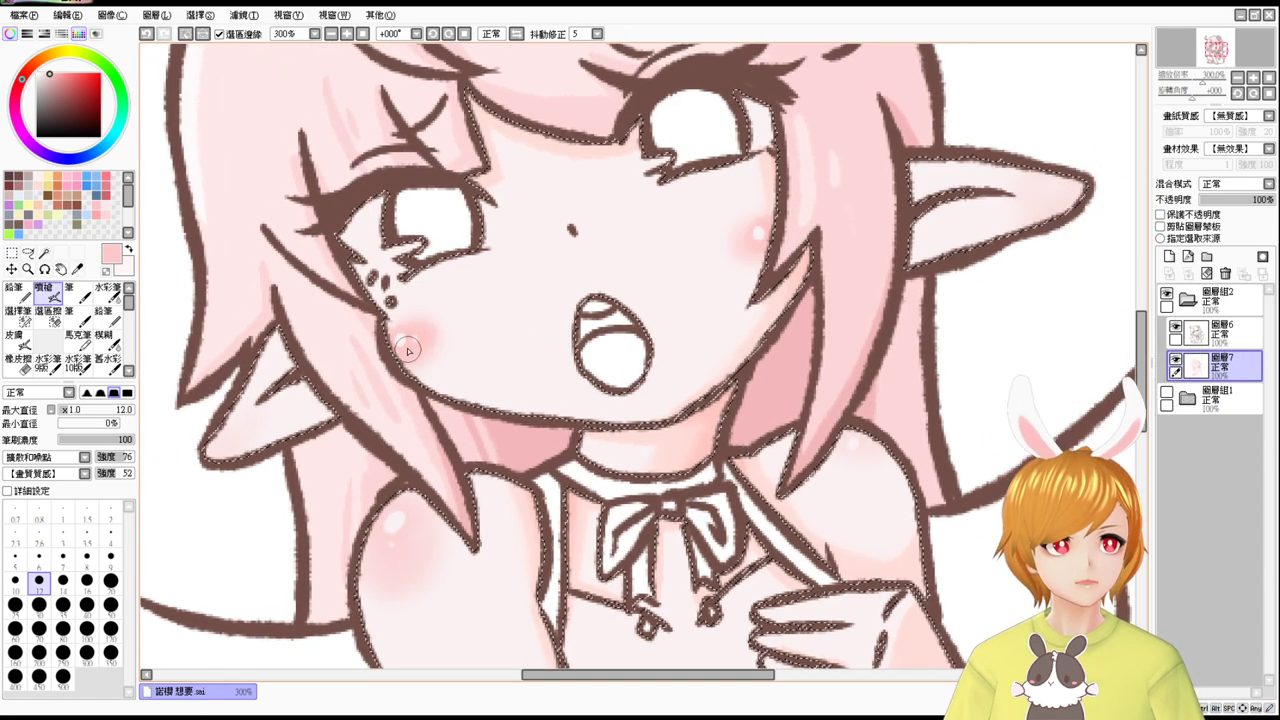
{"action": "left_click_drag", "start_coordinate": [272, 399], "coordinate": [315, 389]}
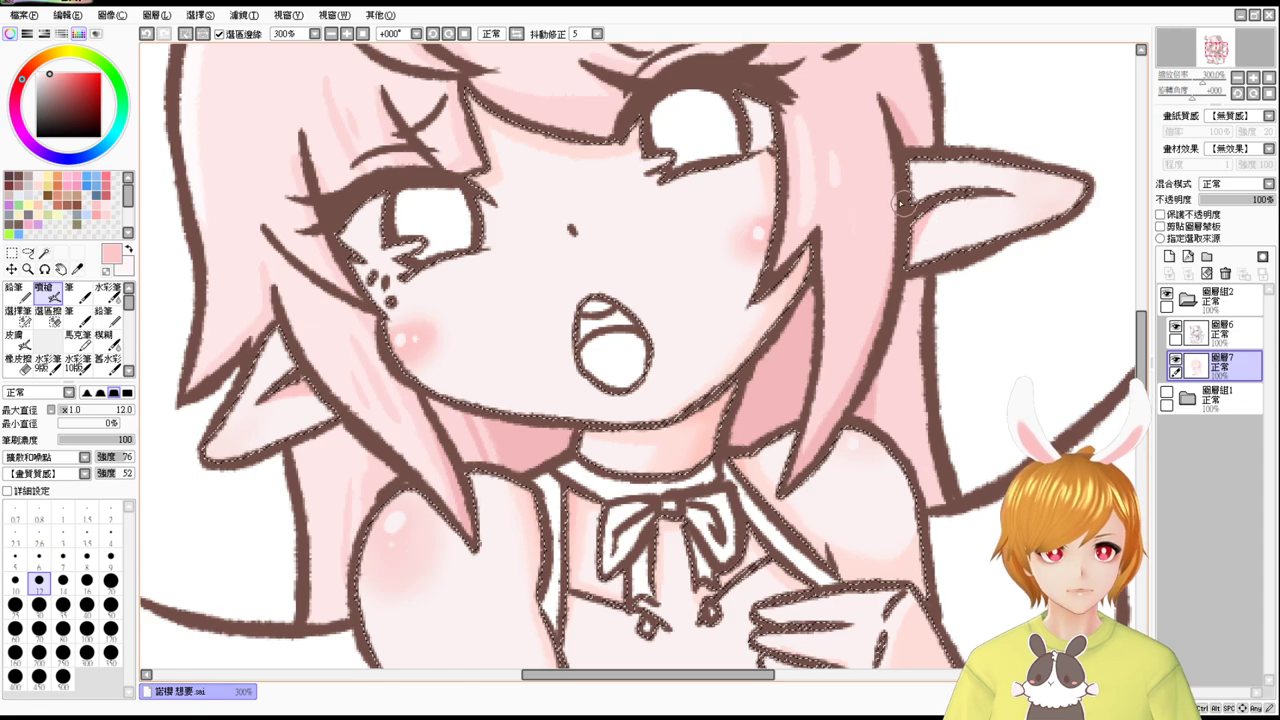
{"action": "left_click", "coordinate": [770, 165], "text": "alt"}
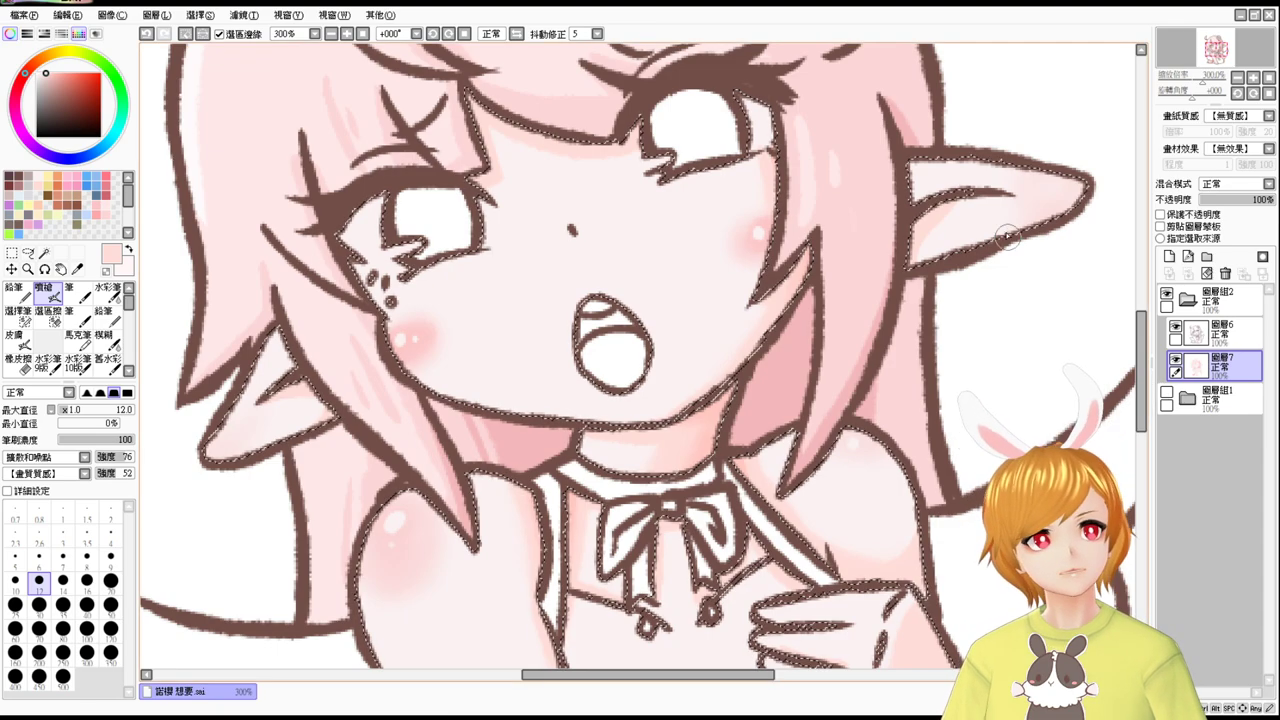
{"action": "left_click_drag", "start_coordinate": [1152, 363], "coordinate": [1152, 343]}
{"action": "key", "text": "ctrl+d"}
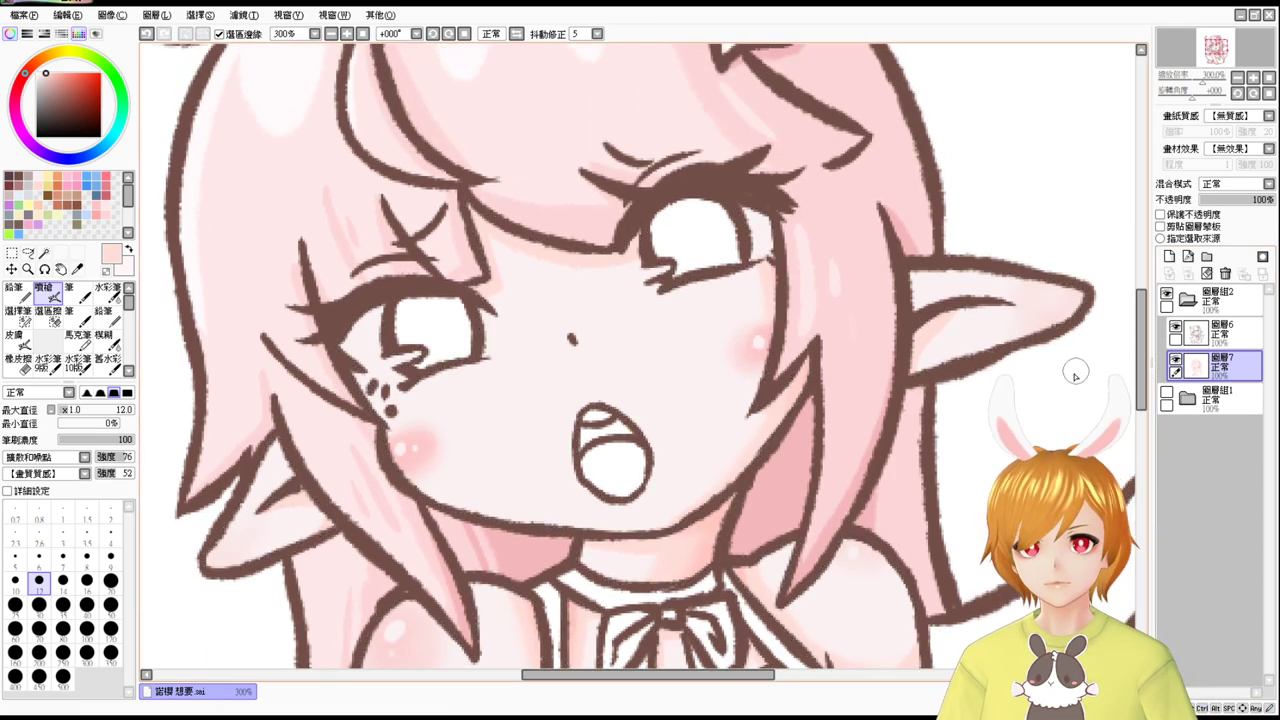
{"action": "left_click_drag", "start_coordinate": [1059, 401], "coordinate": [1056, 381]}
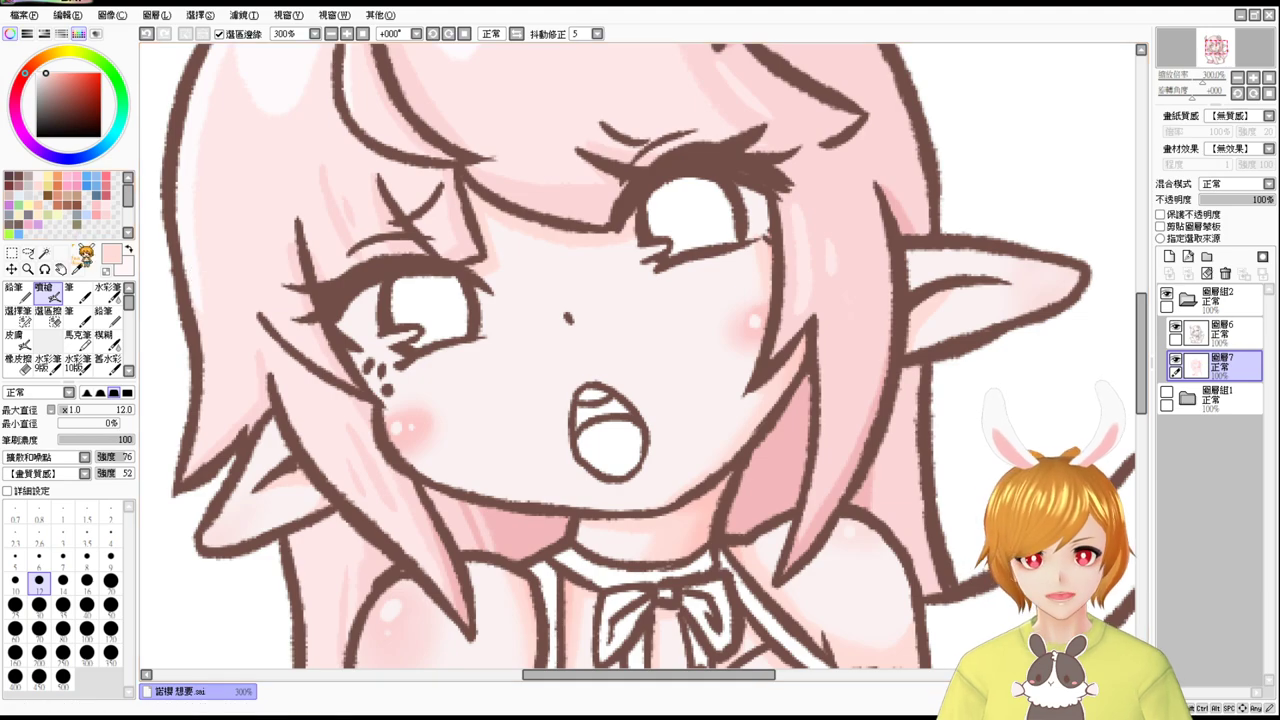
Select the skin area with the magic wand and paint the whites of both eyes white with the airbrush at size 11.
{"action": "left_click", "coordinate": [44, 253]}
{"action": "left_click", "coordinate": [490, 342]}
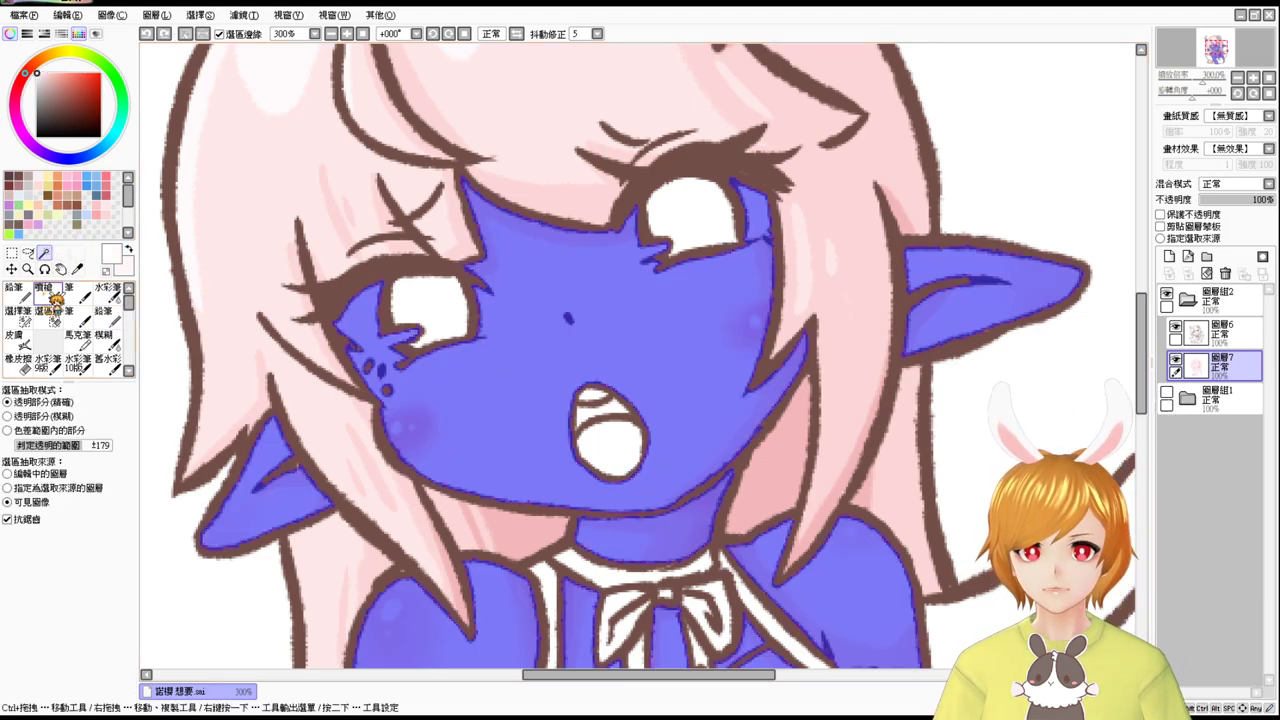
{"action": "left_click", "coordinate": [44, 290]}
{"action": "mouse_move", "coordinate": [383, 293]}
{"action": "left_mouse_down"}
{"action": "mouse_move", "coordinate": [345, 315]}
{"action": "mouse_move", "coordinate": [372, 345]}
{"action": "mouse_move", "coordinate": [404, 350]}
{"action": "mouse_move", "coordinate": [413, 333]}
{"action": "mouse_move", "coordinate": [398, 354]}
{"action": "left_mouse_up"}
{"action": "mouse_move", "coordinate": [690, 197]}
{"action": "left_mouse_down"}
{"action": "mouse_move", "coordinate": [627, 211]}
{"action": "mouse_move", "coordinate": [629, 236]}
{"action": "mouse_move", "coordinate": [659, 256]}
{"action": "left_mouse_up"}
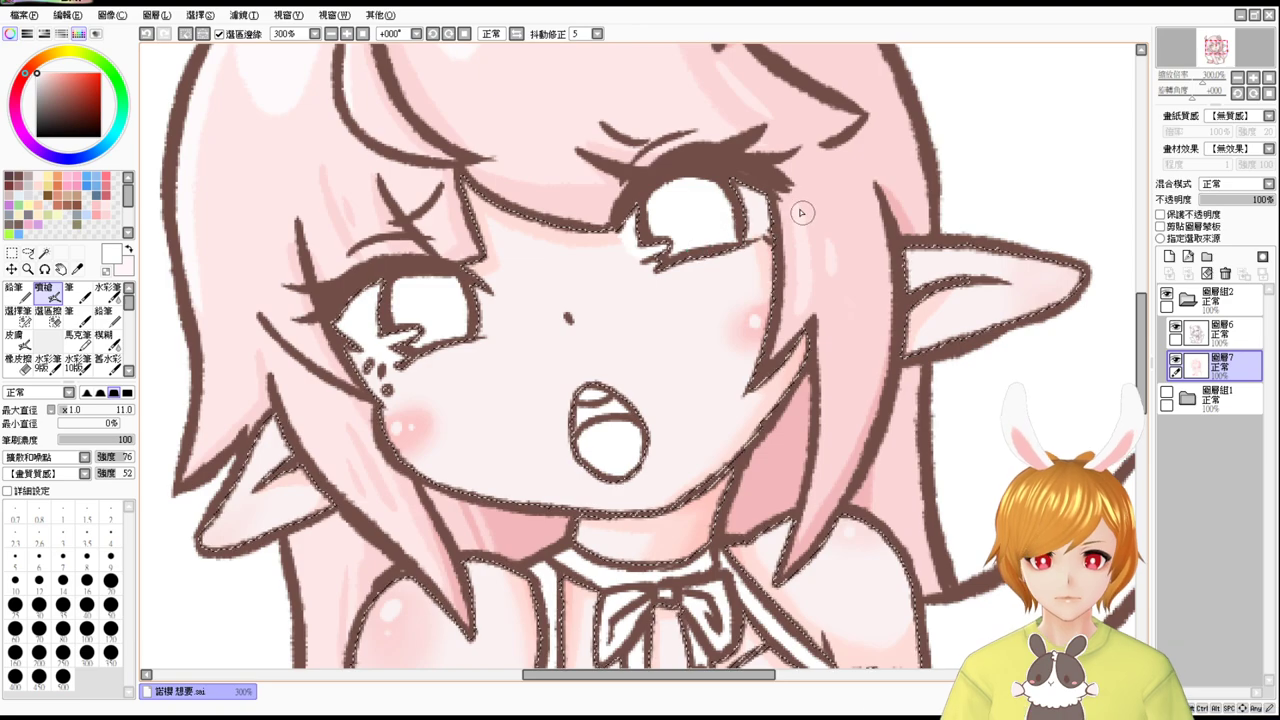
{"action": "mouse_move", "coordinate": [759, 187]}
{"action": "left_mouse_down"}
{"action": "mouse_move", "coordinate": [730, 196]}
{"action": "mouse_move", "coordinate": [757, 227]}
{"action": "left_mouse_up"}
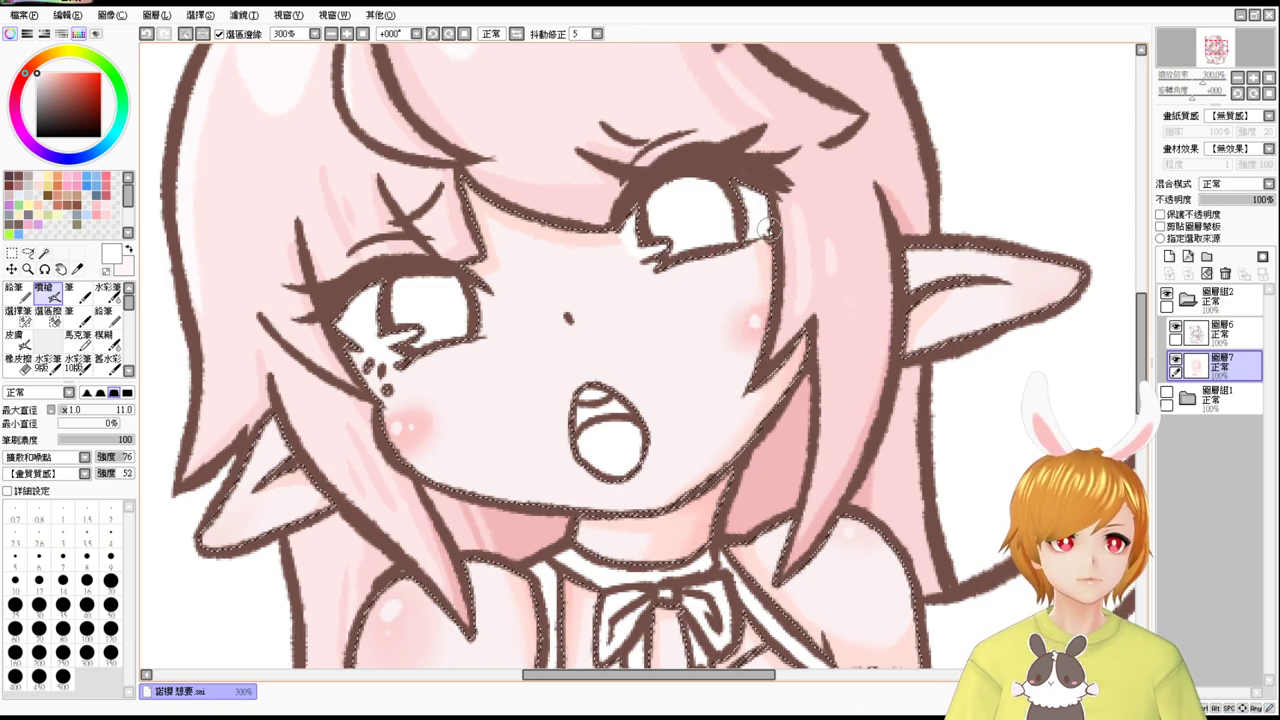
Shade the upper parts of both eye whites with light grey using the airbrush at size 11.
{"action": "left_click", "coordinate": [36, 193]}
{"action": "left_click_drag", "start_coordinate": [376, 293], "coordinate": [346, 316]}
{"action": "left_click_drag", "start_coordinate": [366, 299], "coordinate": [340, 334]}
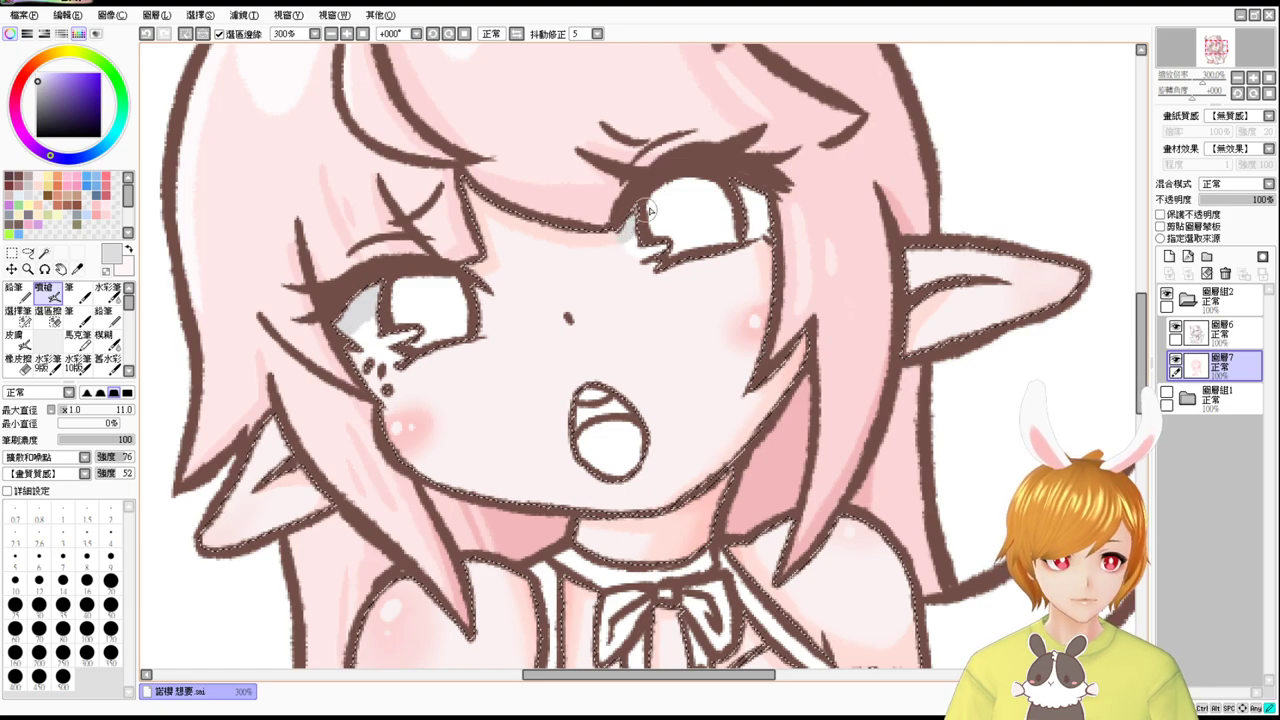
{"action": "left_click_drag", "start_coordinate": [737, 188], "coordinate": [743, 220]}
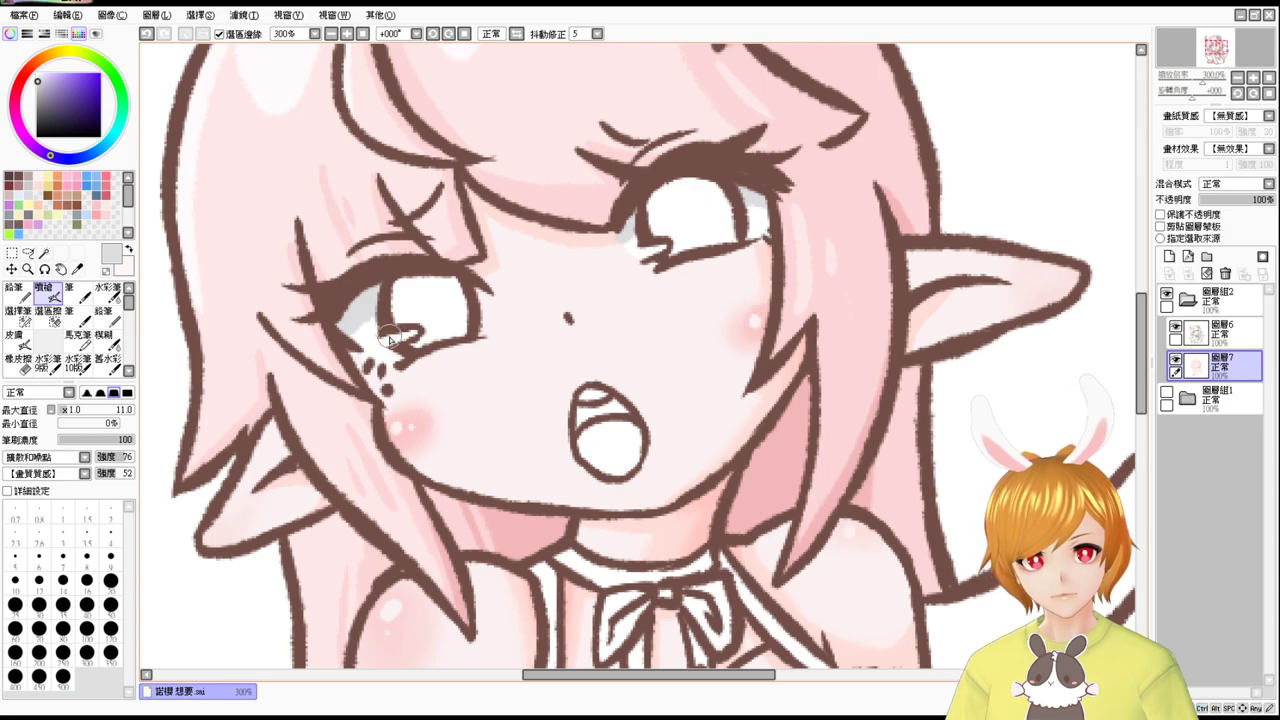
Select the upper teeth in the open mouth, fill them with white, and clear the selection.
{"action": "left_click", "coordinate": [44, 252]}
{"action": "left_click", "coordinate": [598, 395]}
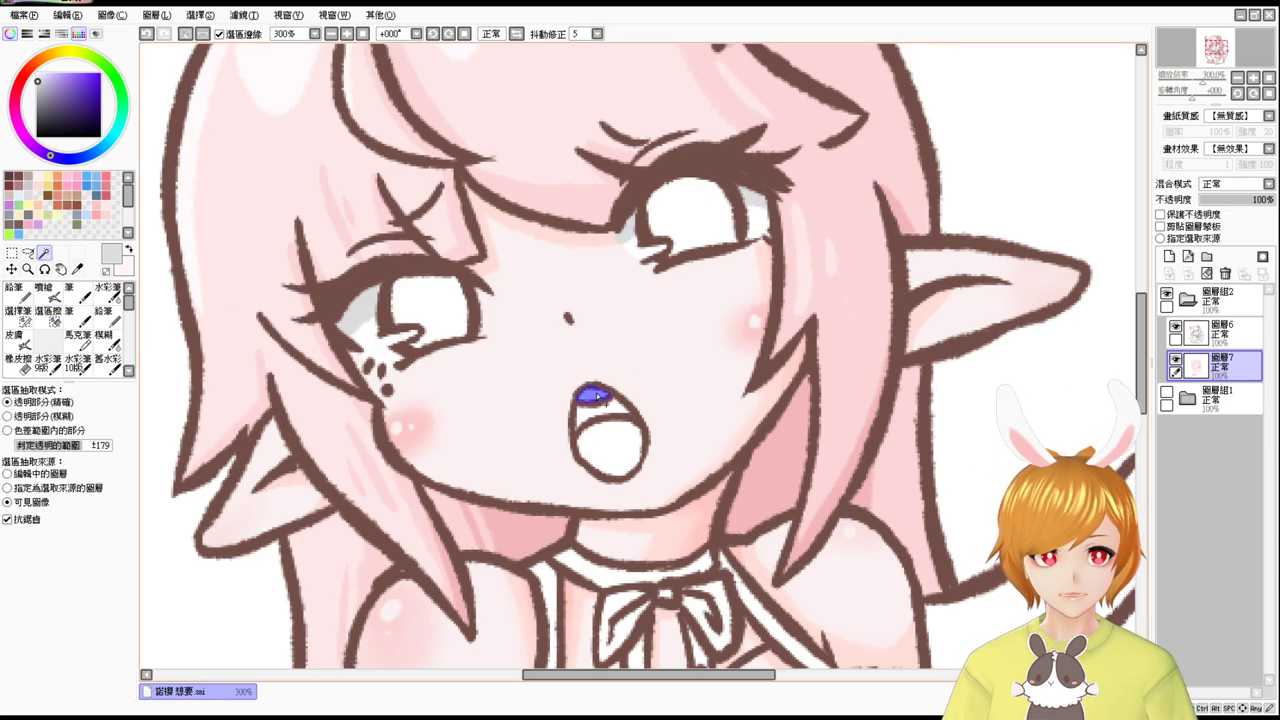
{"action": "left_click_drag", "start_coordinate": [52, 82], "coordinate": [5, 42]}
{"action": "key", "text": "ctrl+f"}
{"action": "key", "text": "ctrl+d"}
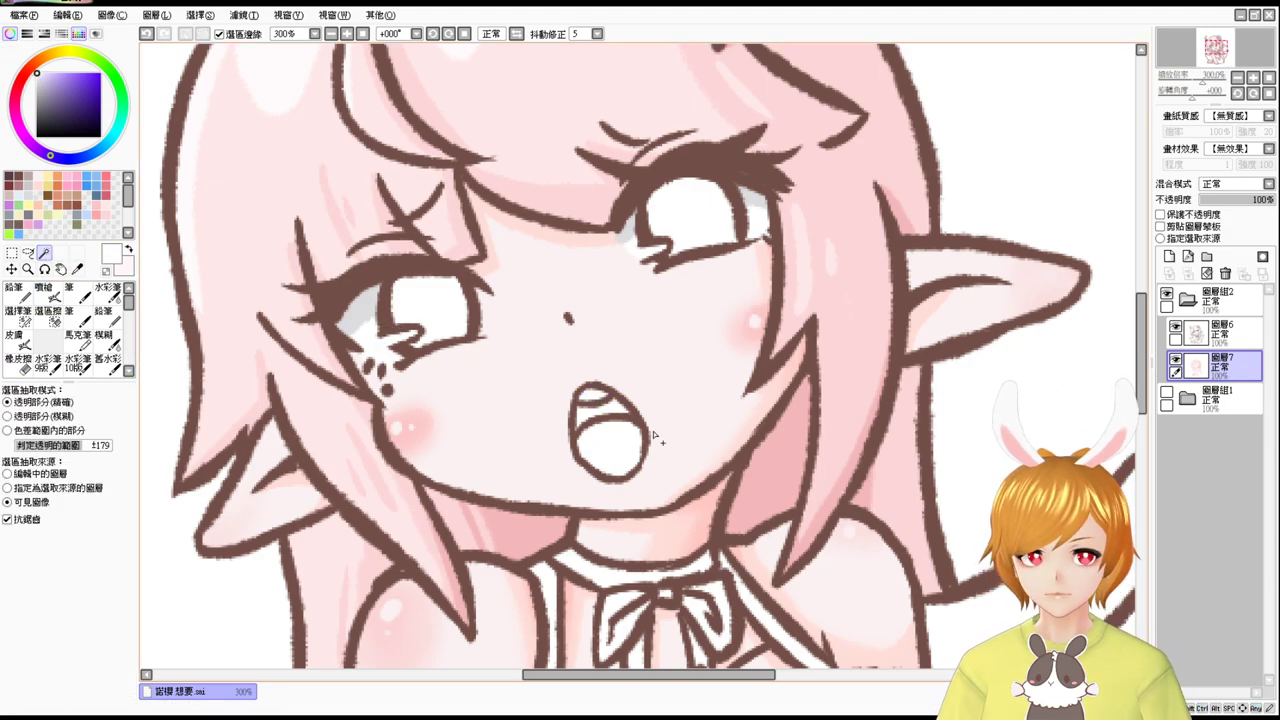
Fill the inside of the mouth between the teeth and tongue with salmon pink and clear the selection.
{"action": "left_click", "coordinate": [614, 412]}
{"action": "left_click", "coordinate": [97, 213]}
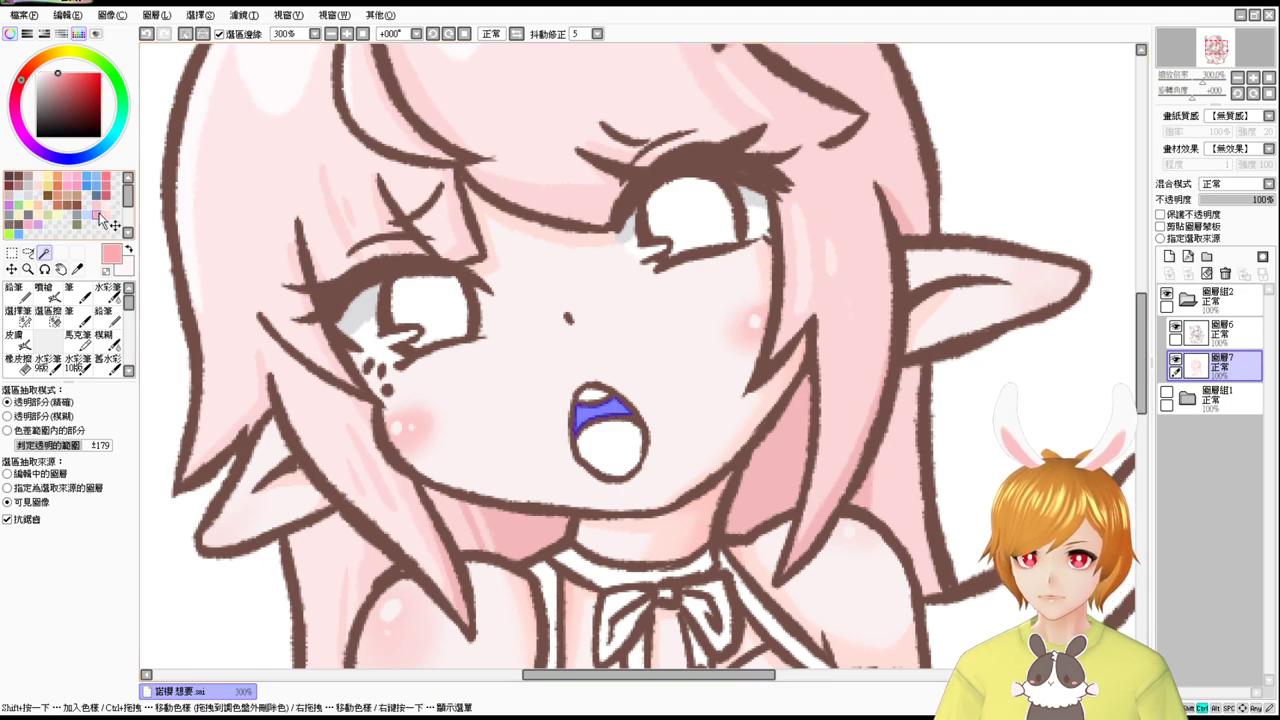
{"action": "key", "text": "ctrl+f"}
{"action": "left_click", "coordinate": [54, 298]}
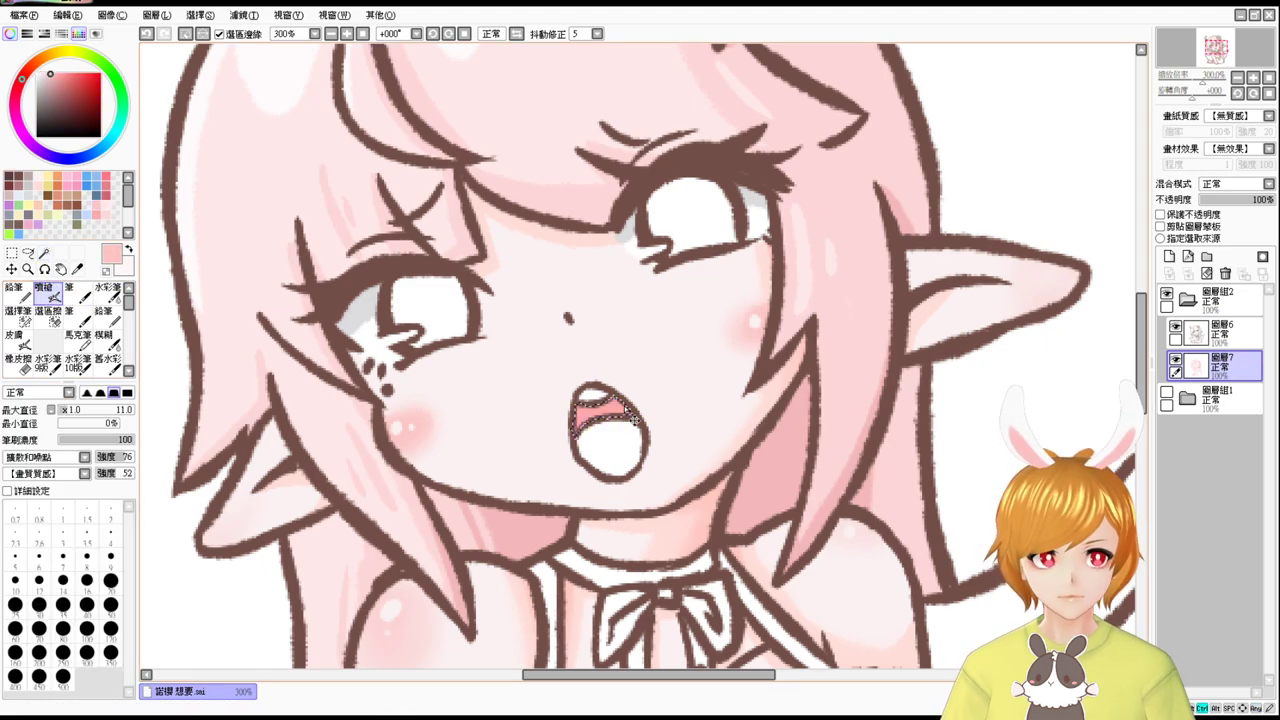
{"action": "key", "text": "ctrl+d"}
Colour the tongue light pink and shade it with deeper pink using the airbrush at size 9, then clear the selection.
{"action": "left_click", "coordinate": [44, 253]}
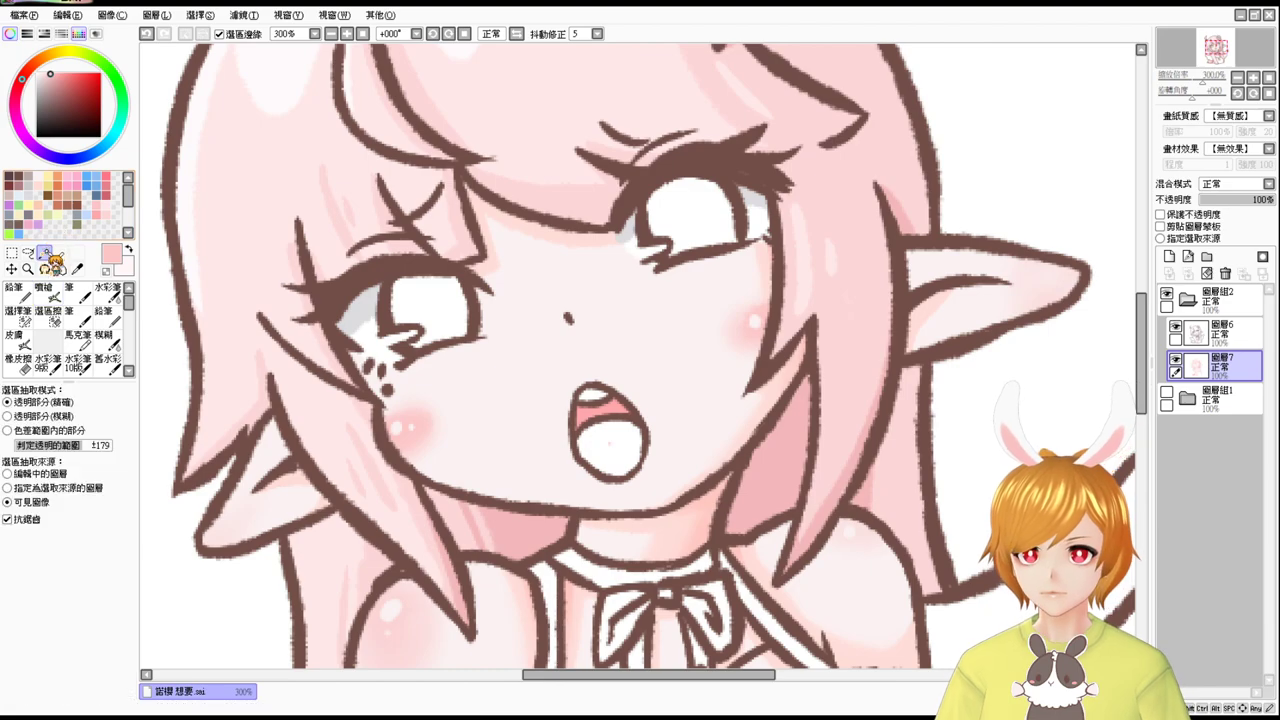
{"action": "left_click", "coordinate": [620, 451]}
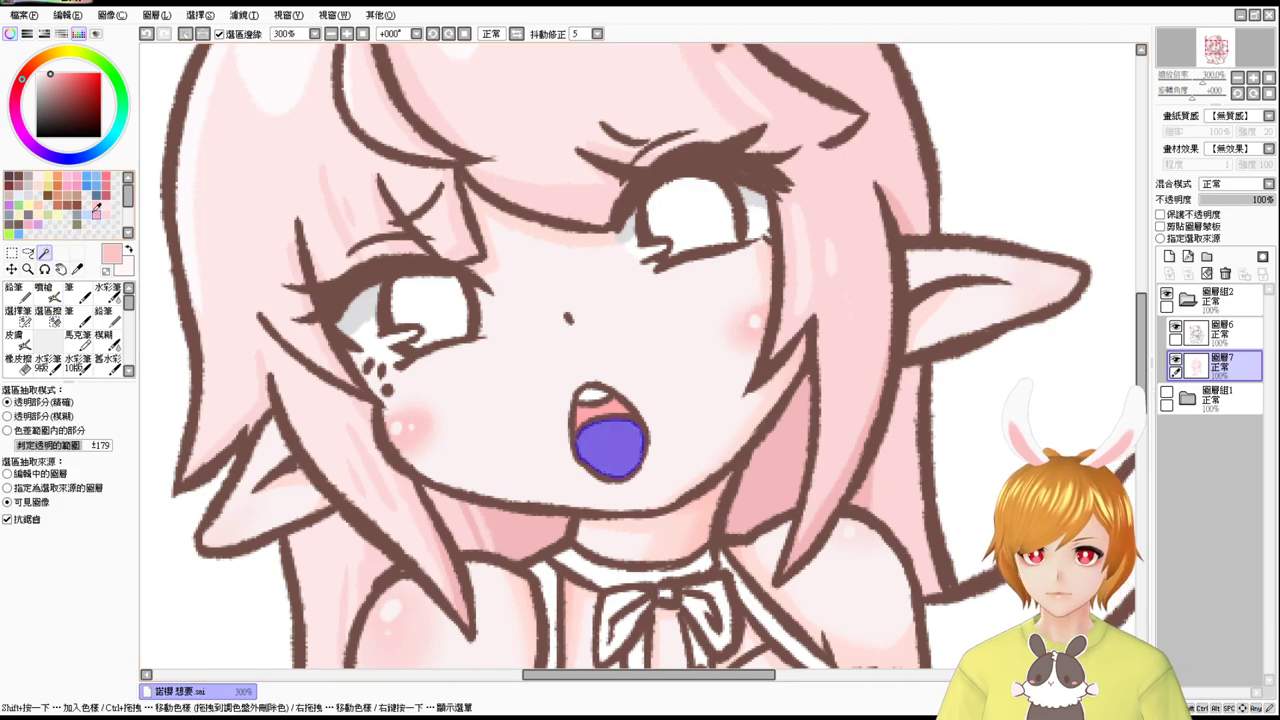
{"action": "left_click", "coordinate": [44, 290]}
{"action": "key", "text": "["}
{"action": "key", "text": "["}
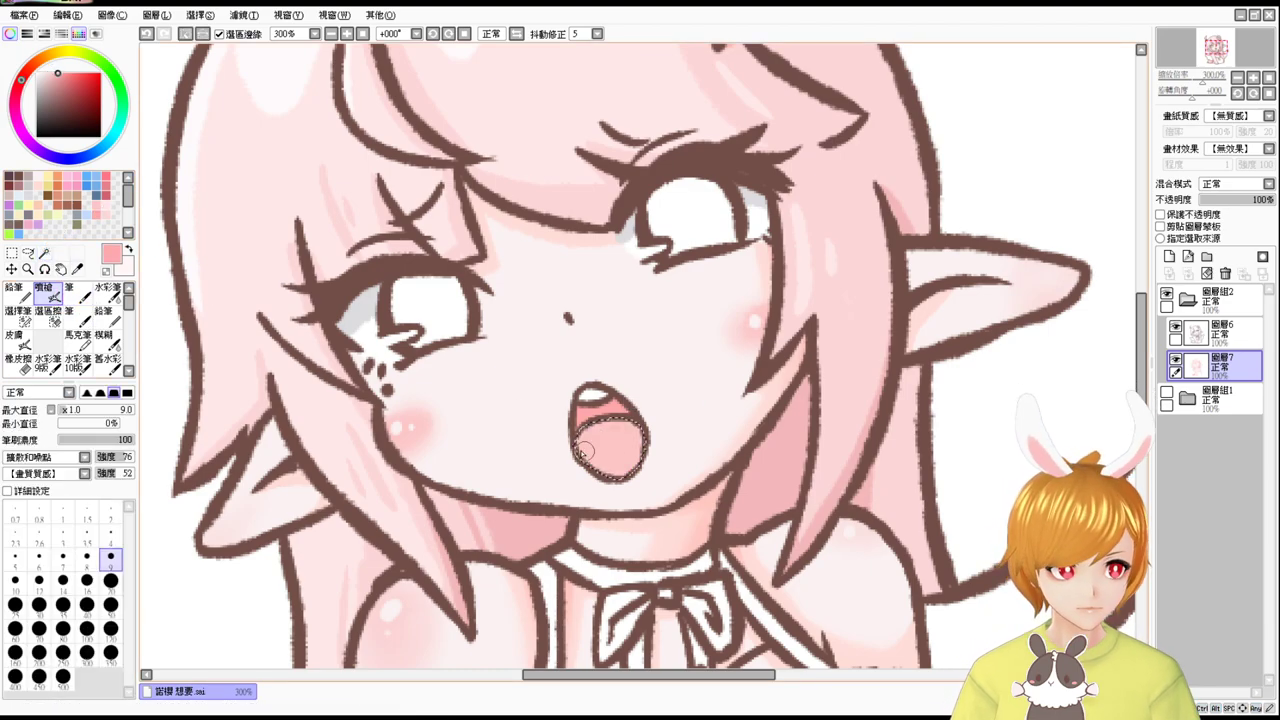
{"action": "mouse_move", "coordinate": [576, 445]}
{"action": "left_mouse_down"}
{"action": "mouse_move", "coordinate": [632, 430]}
{"action": "mouse_move", "coordinate": [651, 445]}
{"action": "left_mouse_up"}
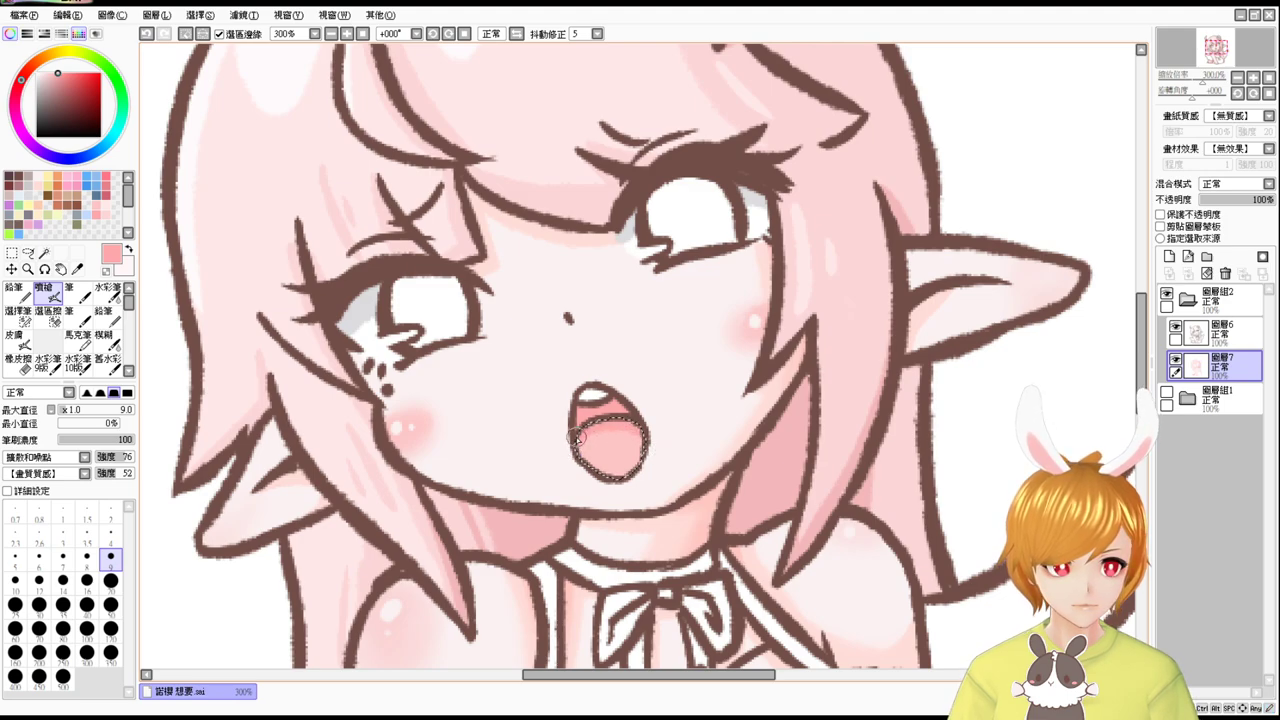
{"action": "key", "text": "ctrl+d"}
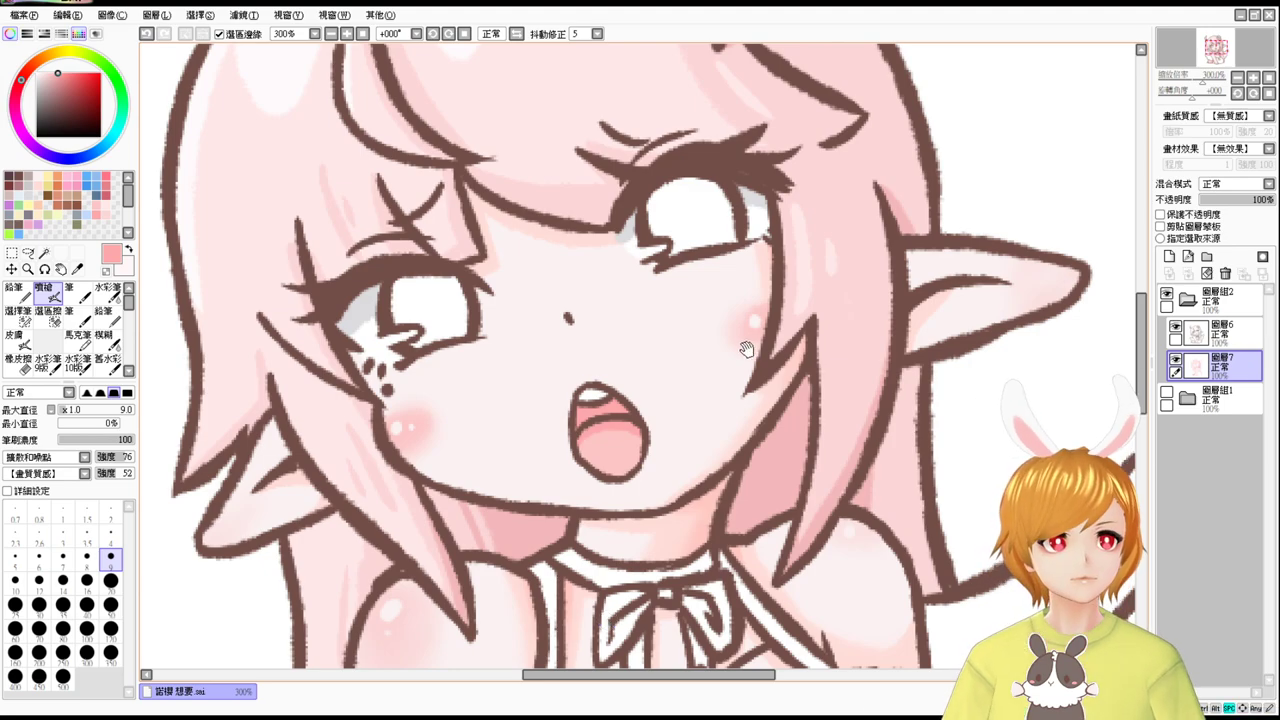
Select the collar, both neck straps and the bow with its hanging tails using the magic wand.
{"action": "left_click_drag", "start_coordinate": [748, 350], "coordinate": [751, 286]}
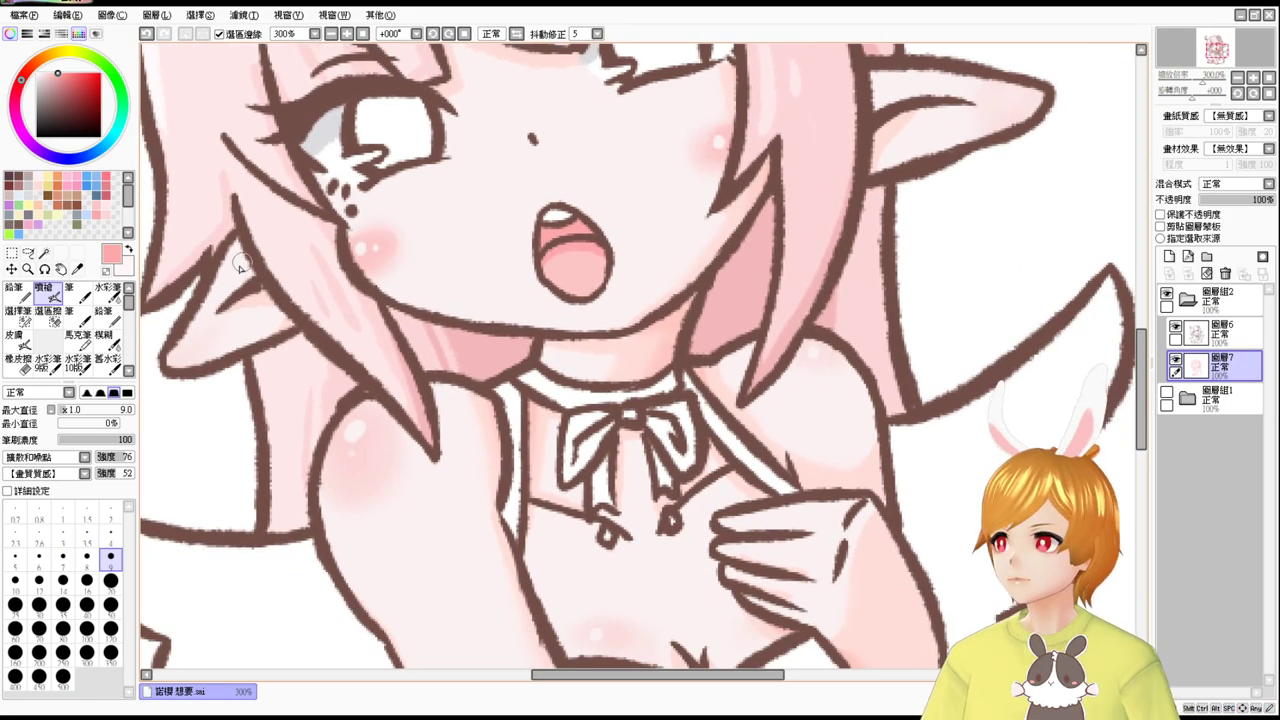
{"action": "left_click", "coordinate": [44, 253]}
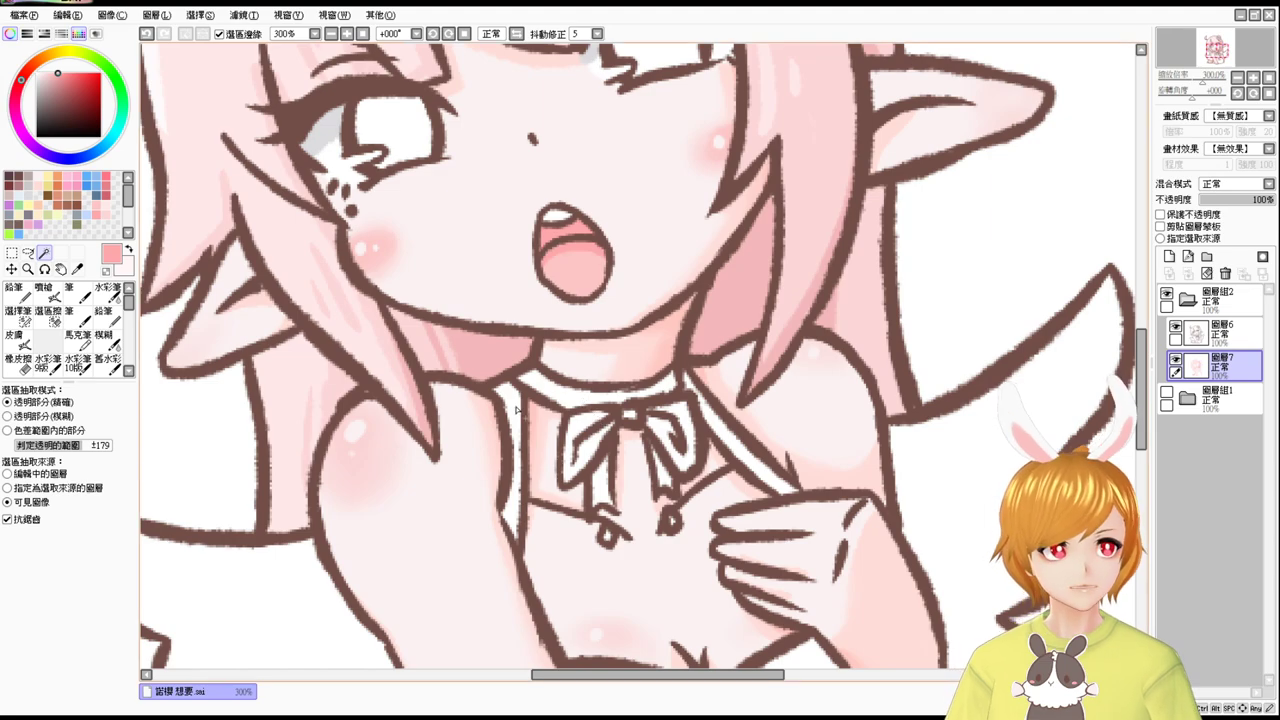
{"action": "left_click", "coordinate": [515, 410]}
{"action": "left_click", "coordinate": [562, 397]}
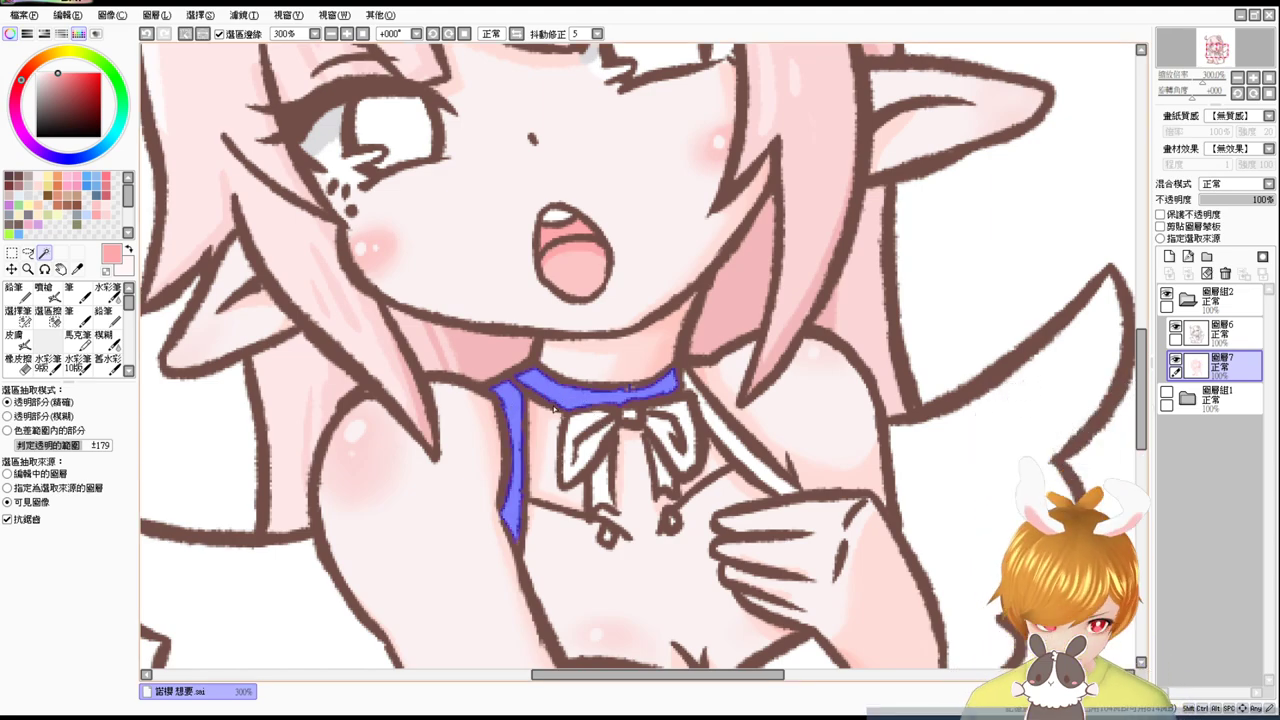
{"action": "left_click", "coordinate": [673, 413]}
{"action": "left_click", "coordinate": [590, 424]}
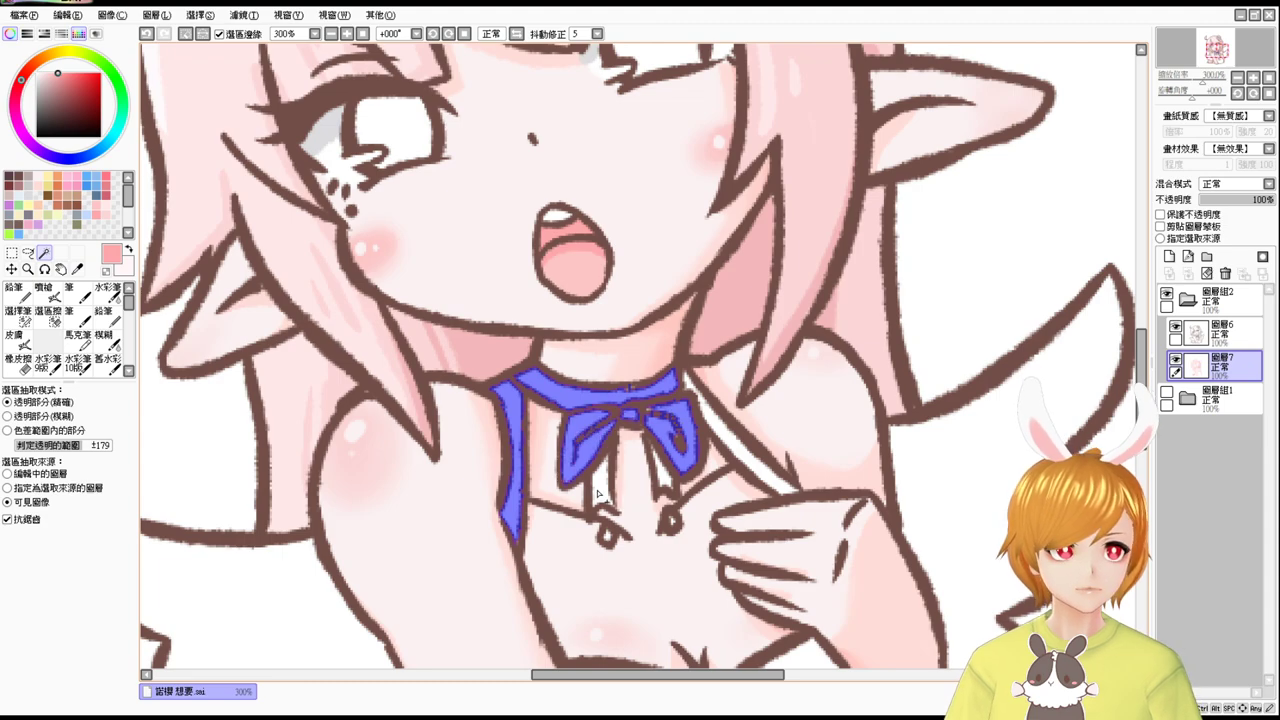
{"action": "left_click", "coordinate": [600, 485]}
{"action": "left_click", "coordinate": [665, 480]}
{"action": "left_click", "coordinate": [725, 434]}
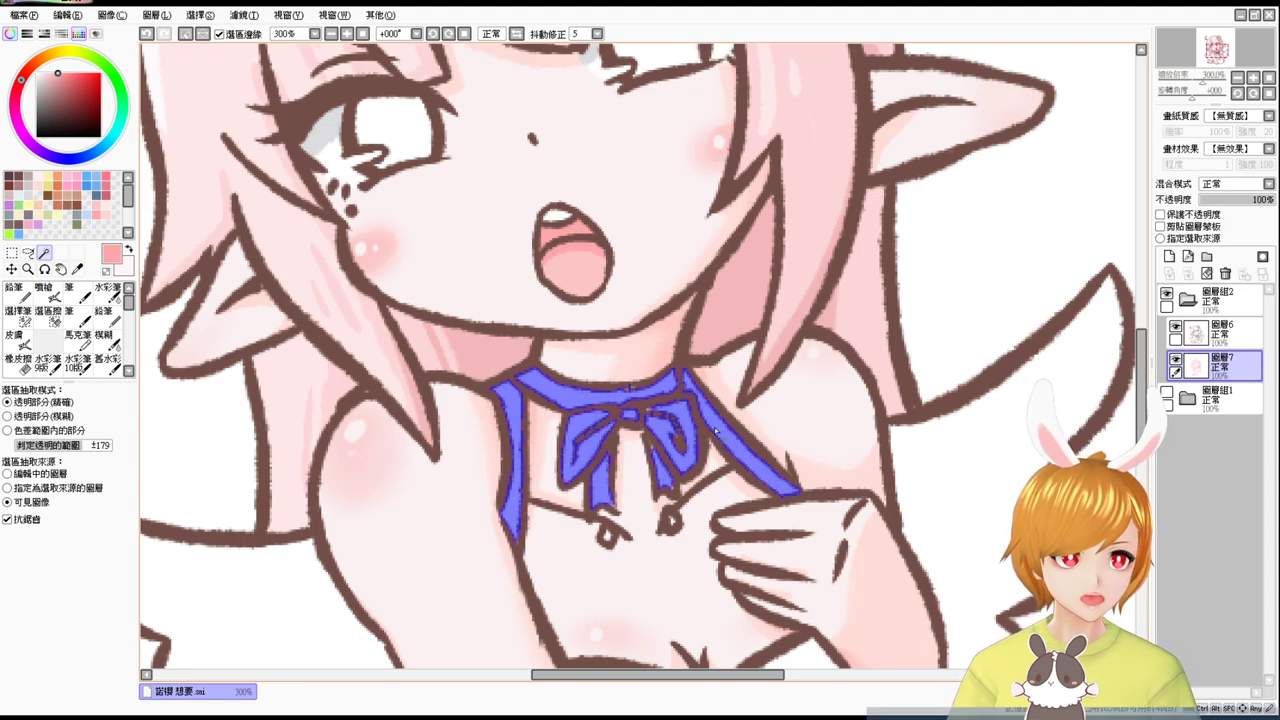
Add the two small ribbon ends below the bow to the selection and fill it all with dark grey-brown.
{"action": "left_click", "coordinate": [19, 316]}
{"action": "mouse_move", "coordinate": [656, 412]}
{"action": "left_mouse_down", "text": "ctrl+alt"}
{"action": "mouse_move", "coordinate": [645, 411]}
{"action": "mouse_move", "coordinate": [679, 450]}
{"action": "left_mouse_up", "text": "ctrl+alt"}
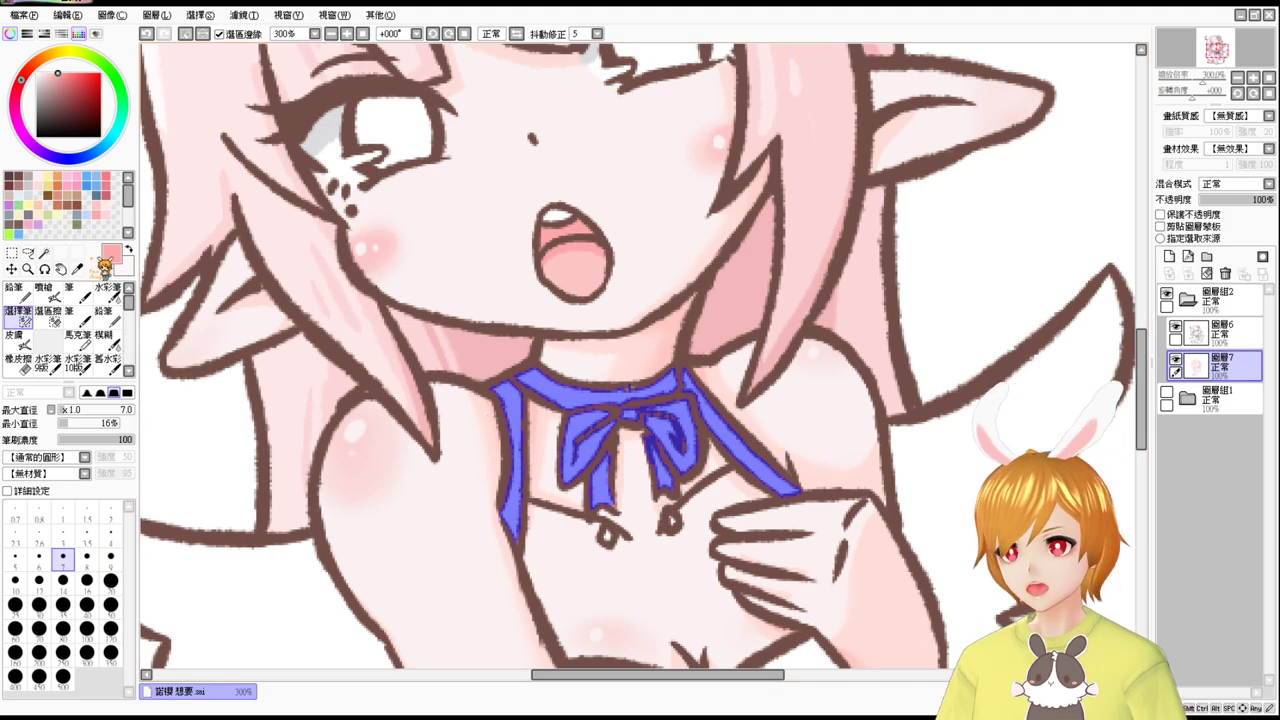
{"action": "left_click", "coordinate": [44, 253]}
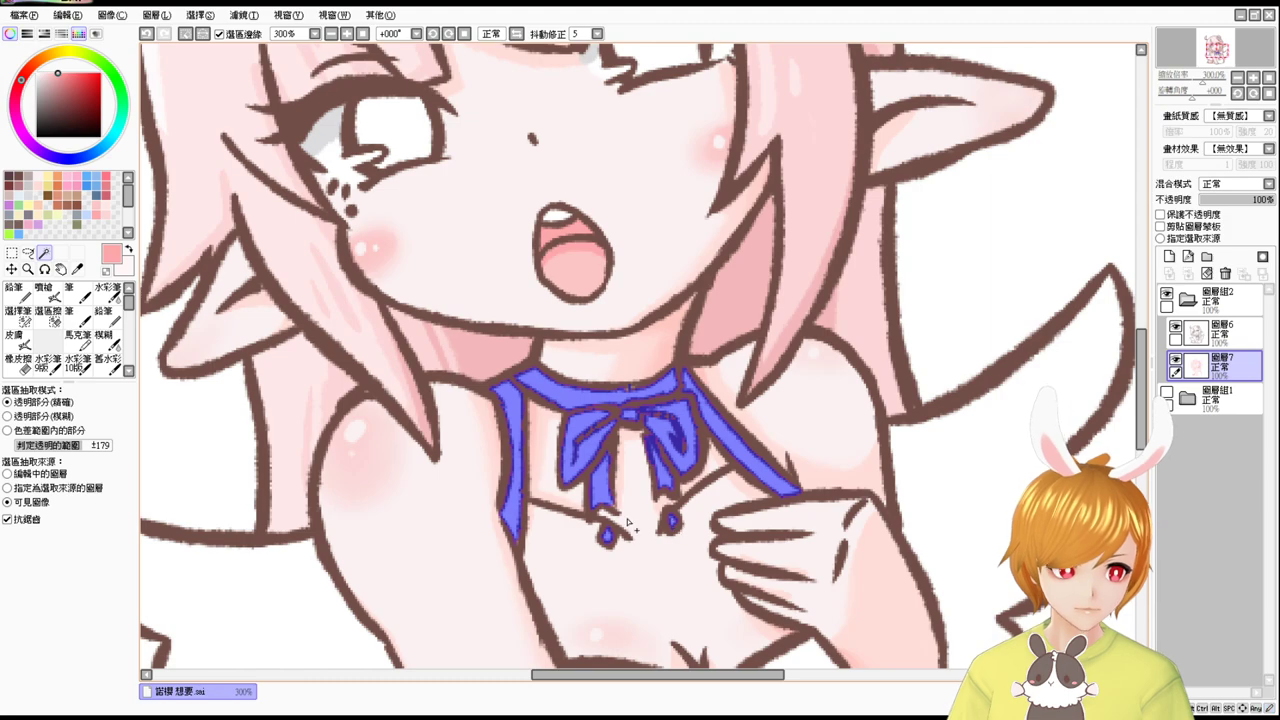
{"action": "left_click_drag", "start_coordinate": [480, 493], "coordinate": [523, 420]}
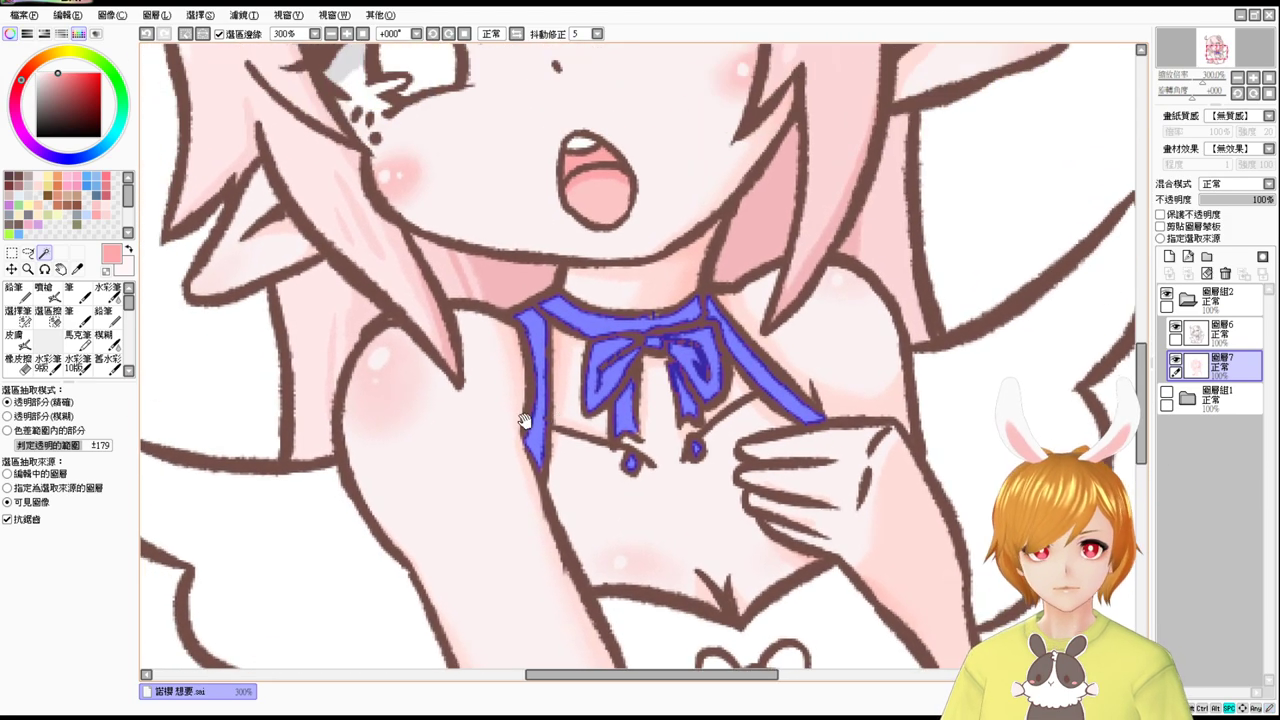
{"action": "left_click", "coordinate": [8, 225]}
{"action": "key", "text": "ctrl+f"}
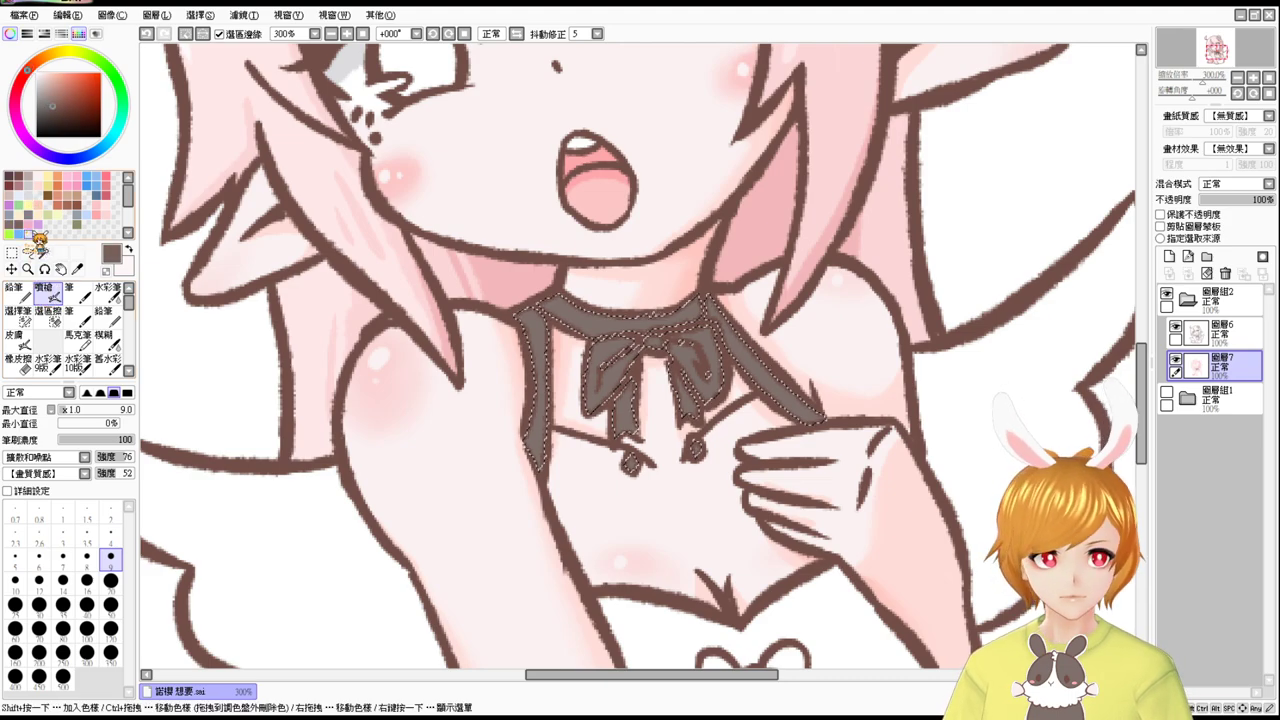
Shade the collar, straps and bow with brown and grey airbrush strokes at sizes 9 and 10, then clear the selection.
{"action": "mouse_move", "coordinate": [706, 312]}
{"action": "left_mouse_down"}
{"action": "mouse_move", "coordinate": [643, 348]}
{"action": "mouse_move", "coordinate": [684, 302]}
{"action": "left_mouse_up"}
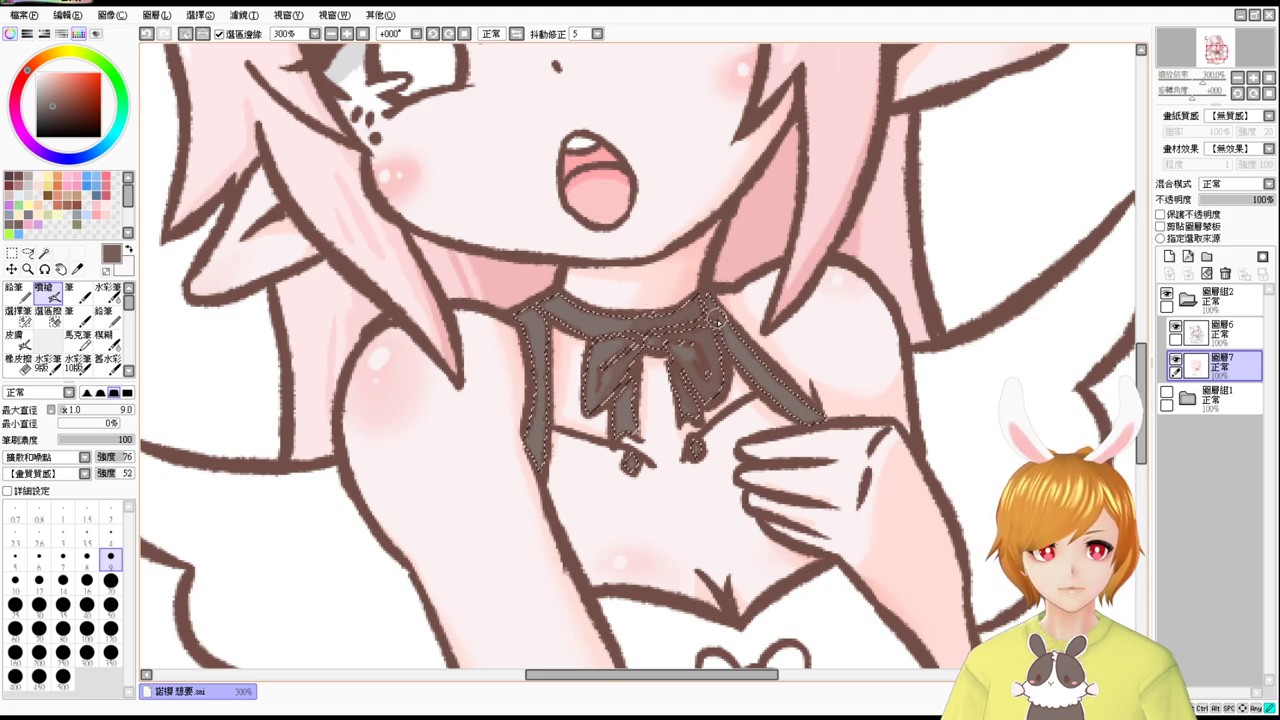
{"action": "mouse_move", "coordinate": [729, 320]}
{"action": "left_mouse_down"}
{"action": "mouse_move", "coordinate": [791, 409]}
{"action": "mouse_move", "coordinate": [793, 397]}
{"action": "mouse_move", "coordinate": [818, 417]}
{"action": "left_mouse_up"}
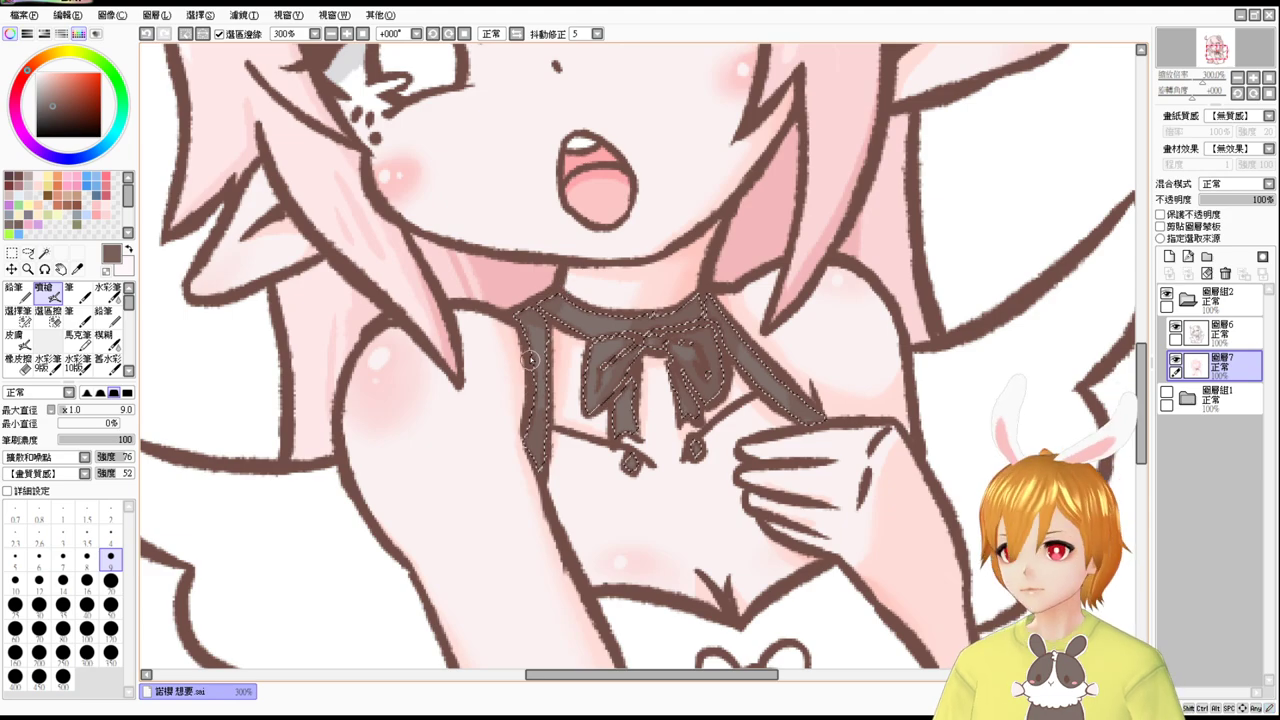
{"action": "left_click", "coordinate": [573, 317], "text": "alt"}
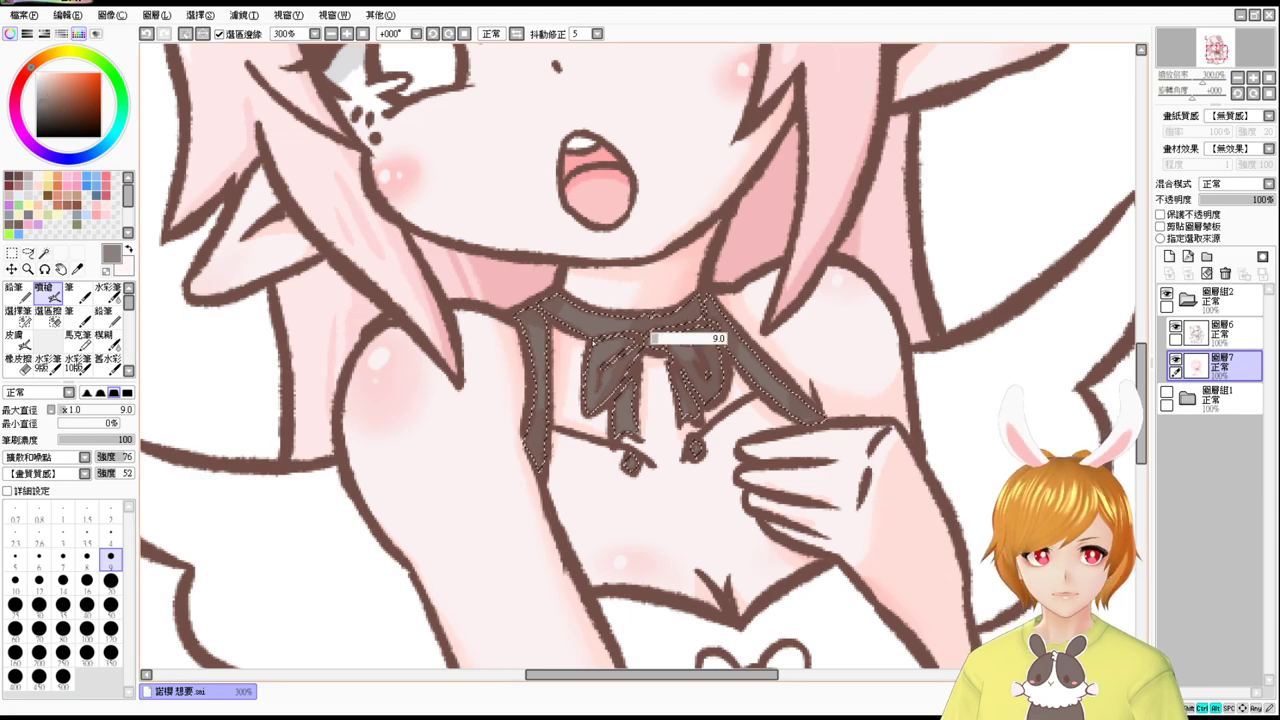
{"action": "key", "text": "bracketright"}
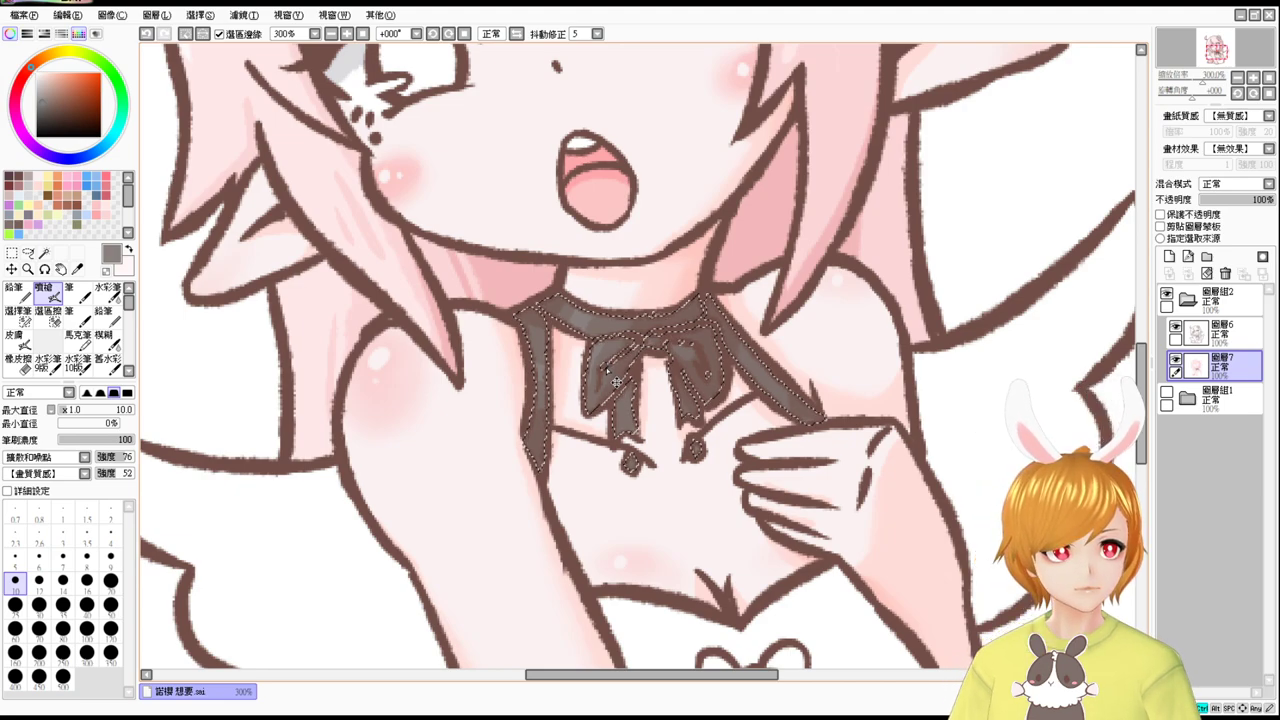
{"action": "key", "text": "ctrl+d"}
Touch up the small ribbon ends below the bow in dark grey with the airbrush at size 9.
{"action": "left_click_drag", "start_coordinate": [640, 430], "coordinate": [588, 365]}
{"action": "left_click_drag", "start_coordinate": [630, 407], "coordinate": [575, 272]}
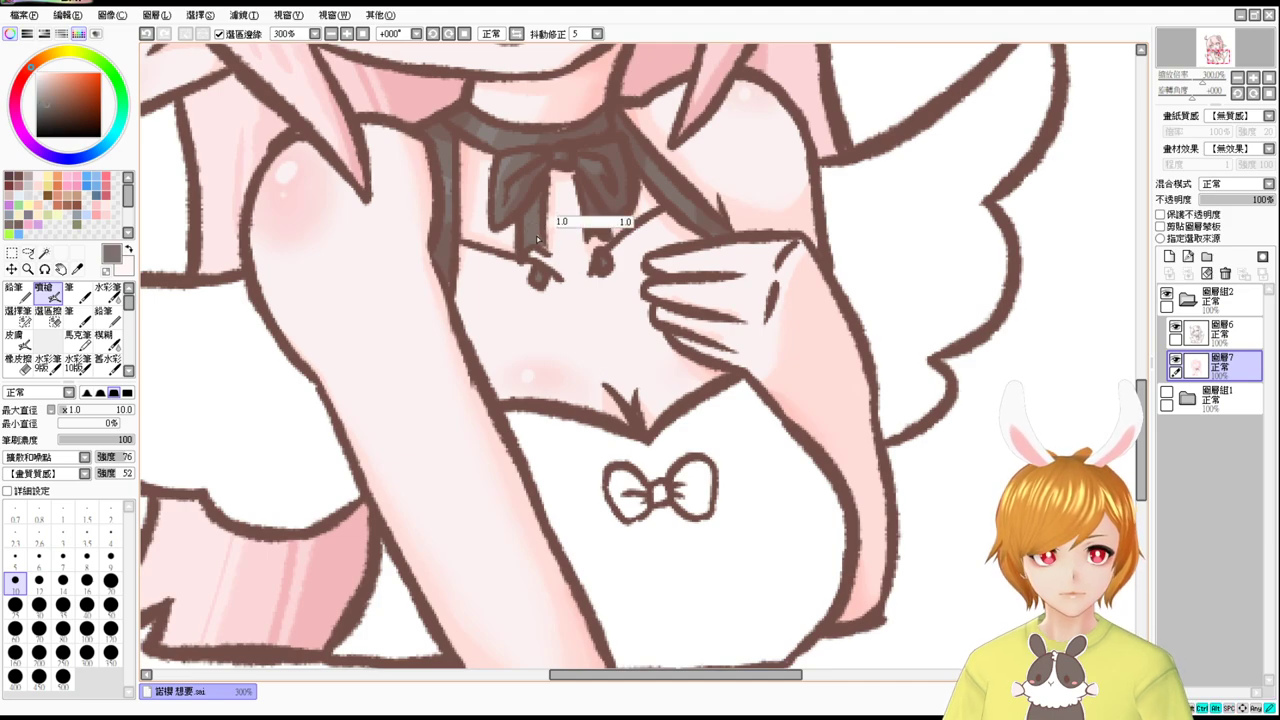
{"action": "key", "text": "bracketleft"}
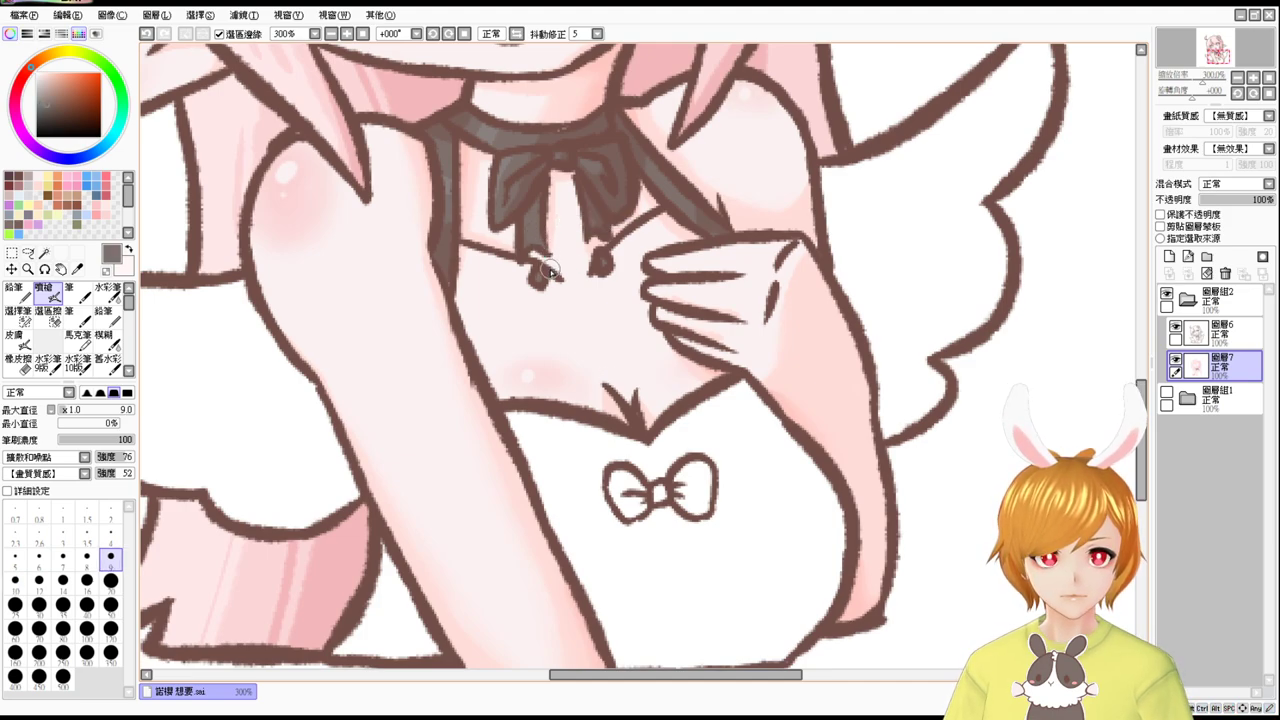
{"action": "left_click_drag", "start_coordinate": [543, 272], "coordinate": [600, 270]}
Draw the missing hair outline in dark brown across the wing beside the long arm, on the line art layer 圖層6.
{"action": "left_click_drag", "start_coordinate": [532, 301], "coordinate": [579, 243]}
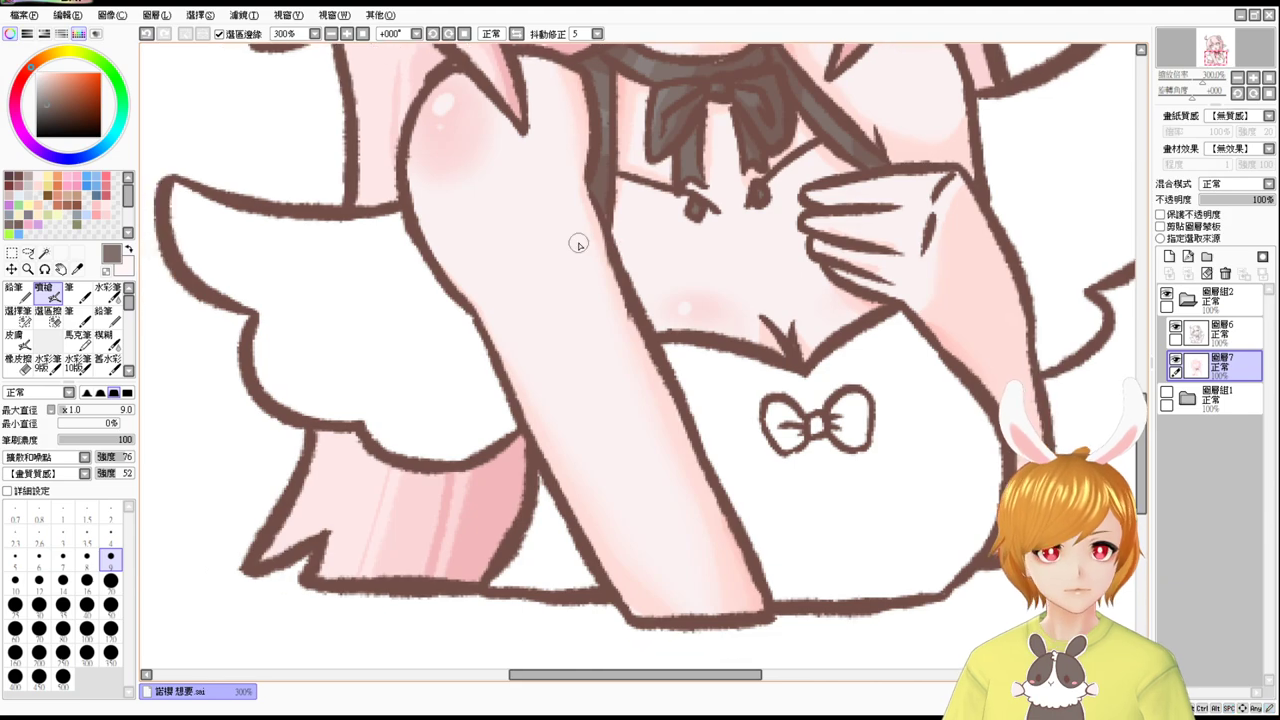
{"action": "left_click", "coordinate": [1215, 331]}
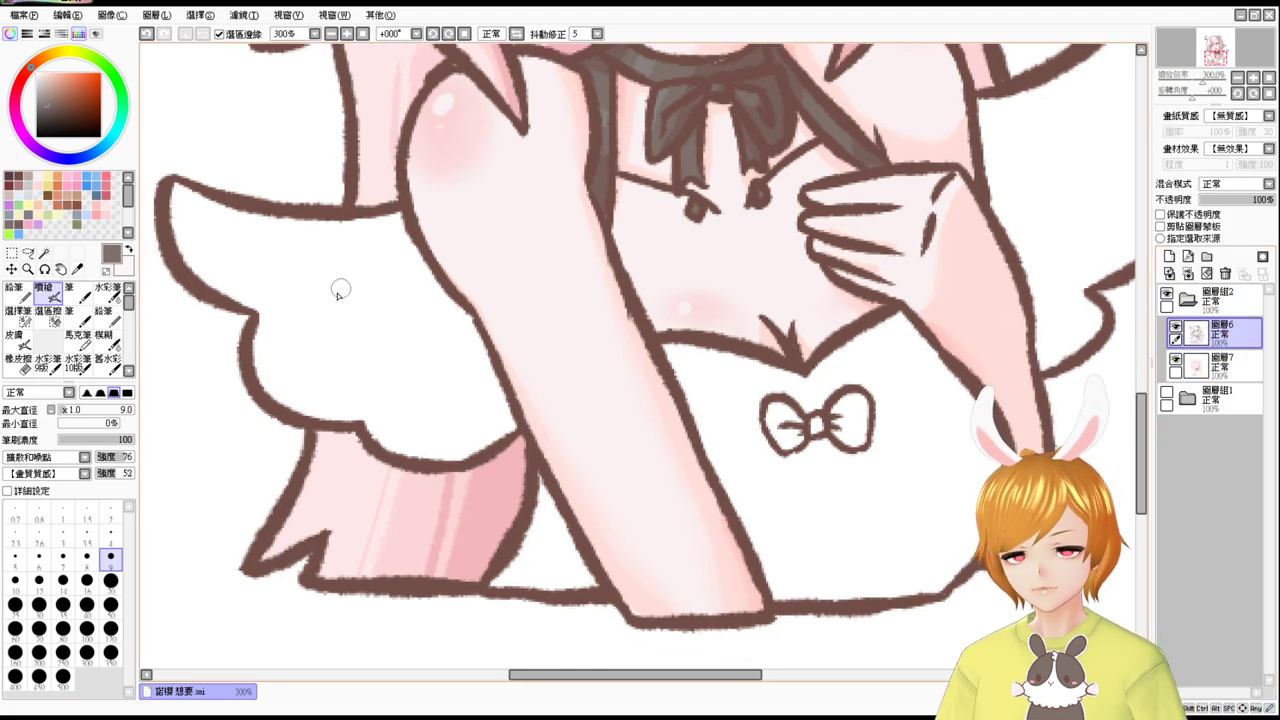
{"action": "left_click", "coordinate": [20, 175]}
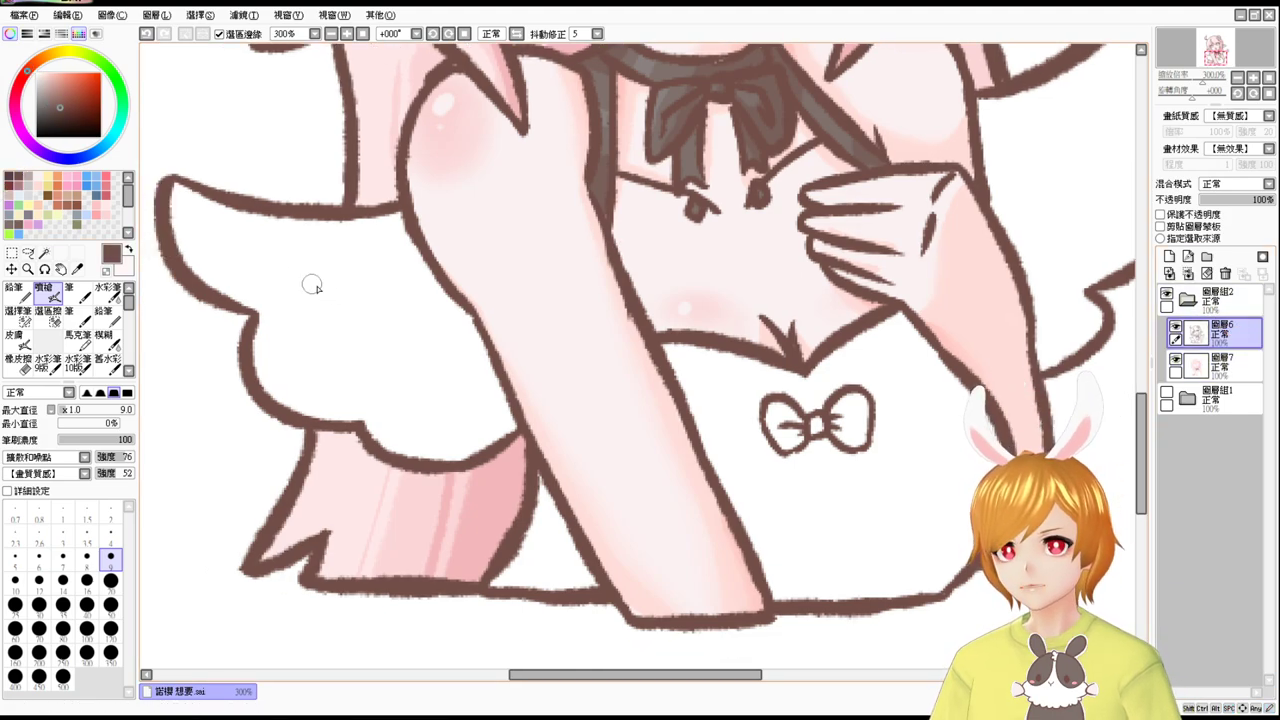
{"action": "mouse_move", "coordinate": [346, 219]}
{"action": "left_mouse_down"}
{"action": "mouse_move", "coordinate": [337, 342]}
{"action": "mouse_move", "coordinate": [314, 413]}
{"action": "left_mouse_up"}
{"action": "key", "text": "ctrl+z"}
{"action": "key", "text": "ctrl+z"}
{"action": "left_click_drag", "start_coordinate": [343, 217], "coordinate": [313, 410]}
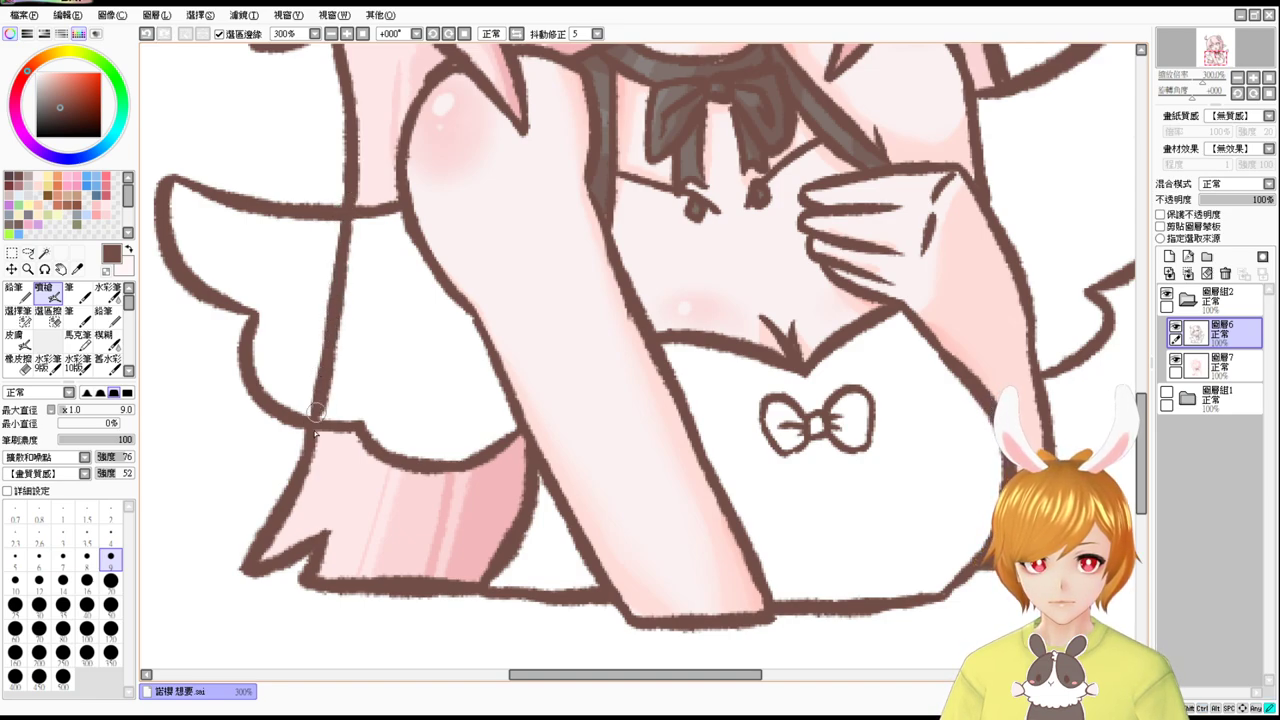
Select the enclosed hair section between the wing and the arm and fill it with the sampled pale pink on layer 圖層7.
{"action": "left_click", "coordinate": [376, 183], "text": "alt"}
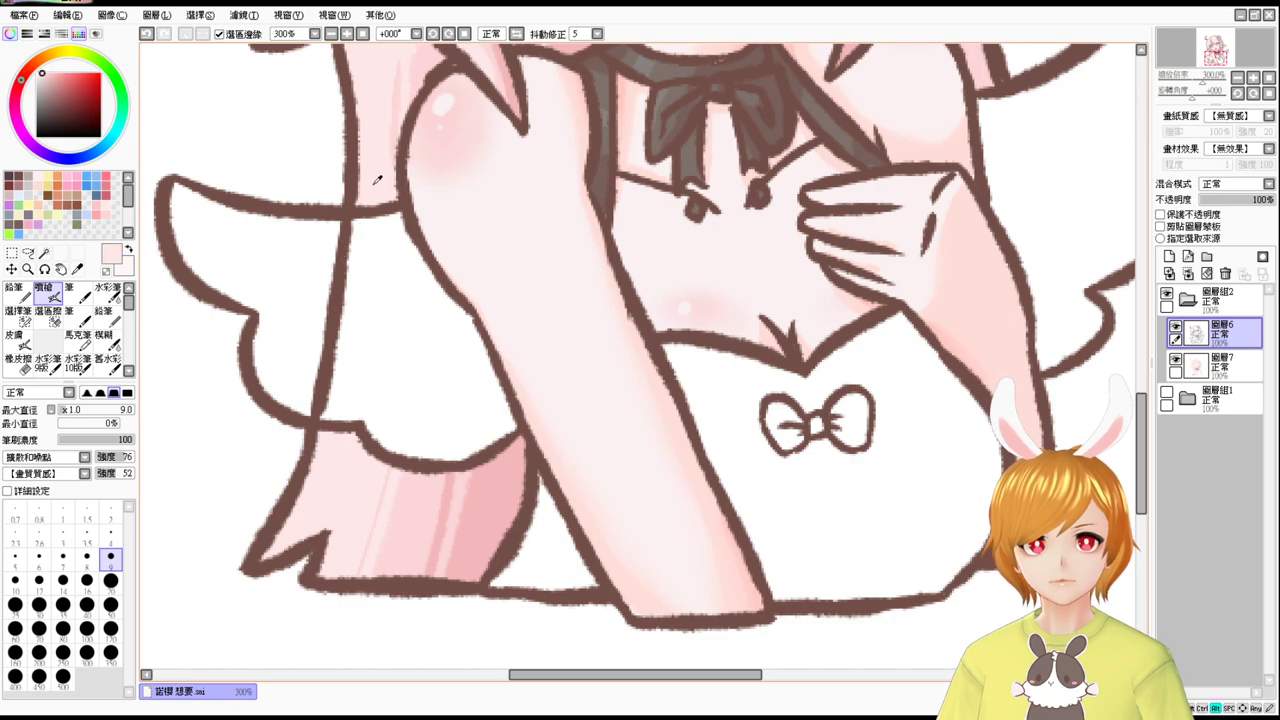
{"action": "left_click", "coordinate": [1232, 366], "text": "ctrl"}
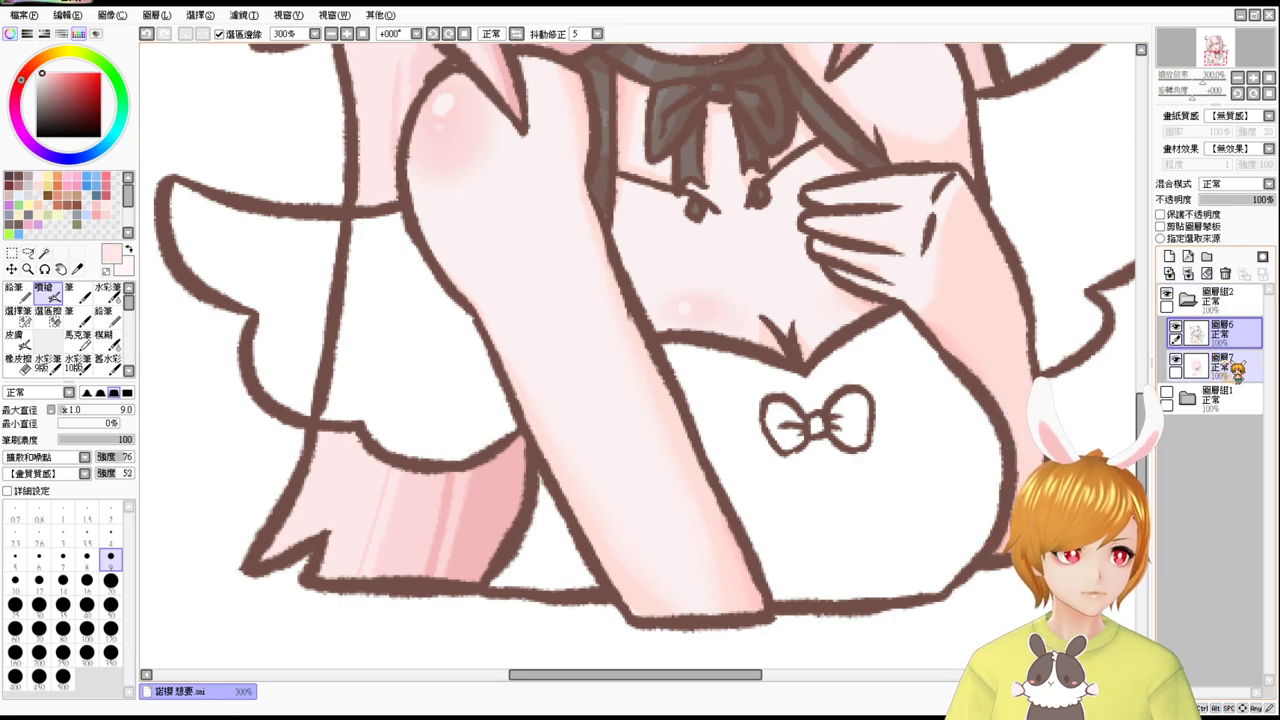
{"action": "left_click", "coordinate": [1234, 366]}
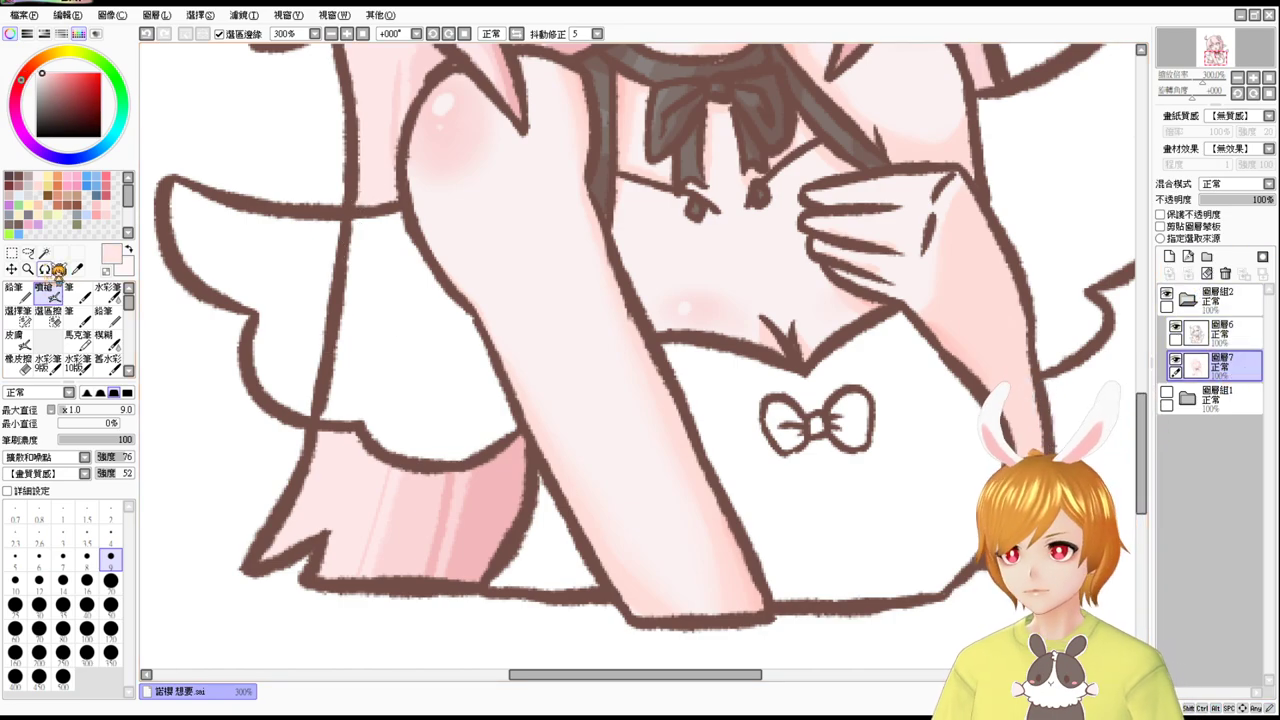
{"action": "key", "text": "w"}
{"action": "left_click", "coordinate": [406, 360]}
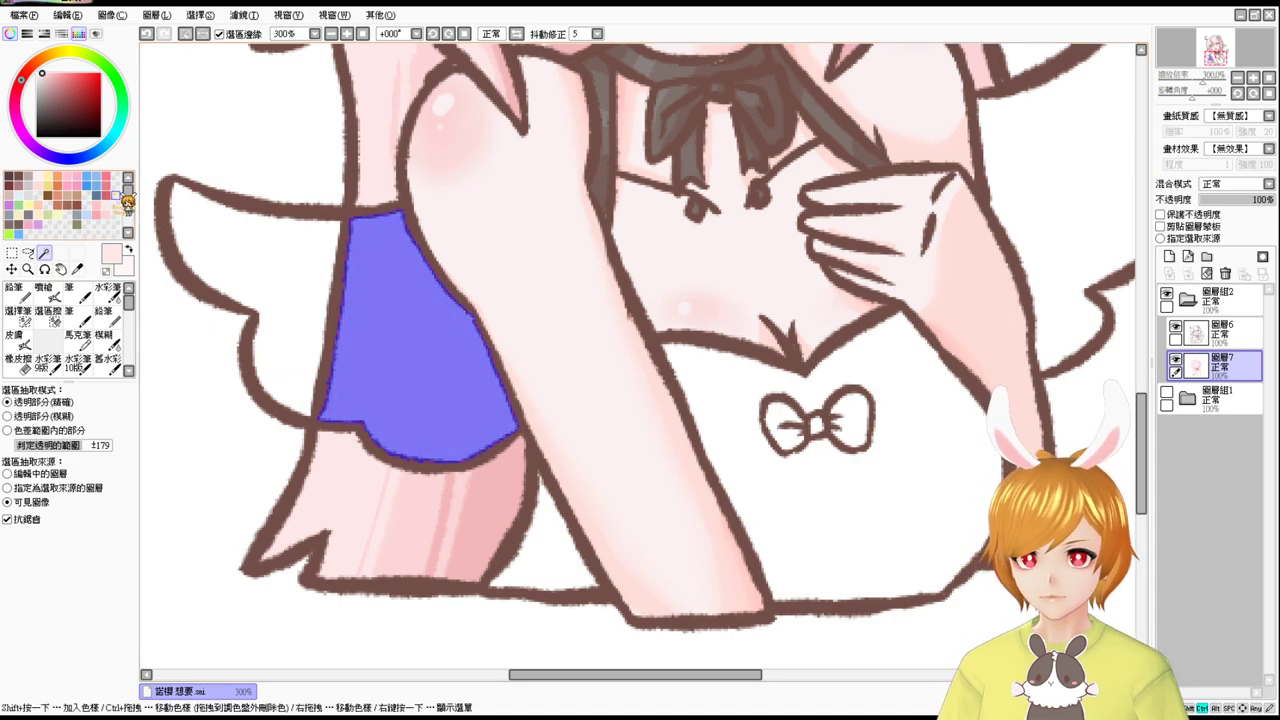
{"action": "left_click", "coordinate": [44, 290]}
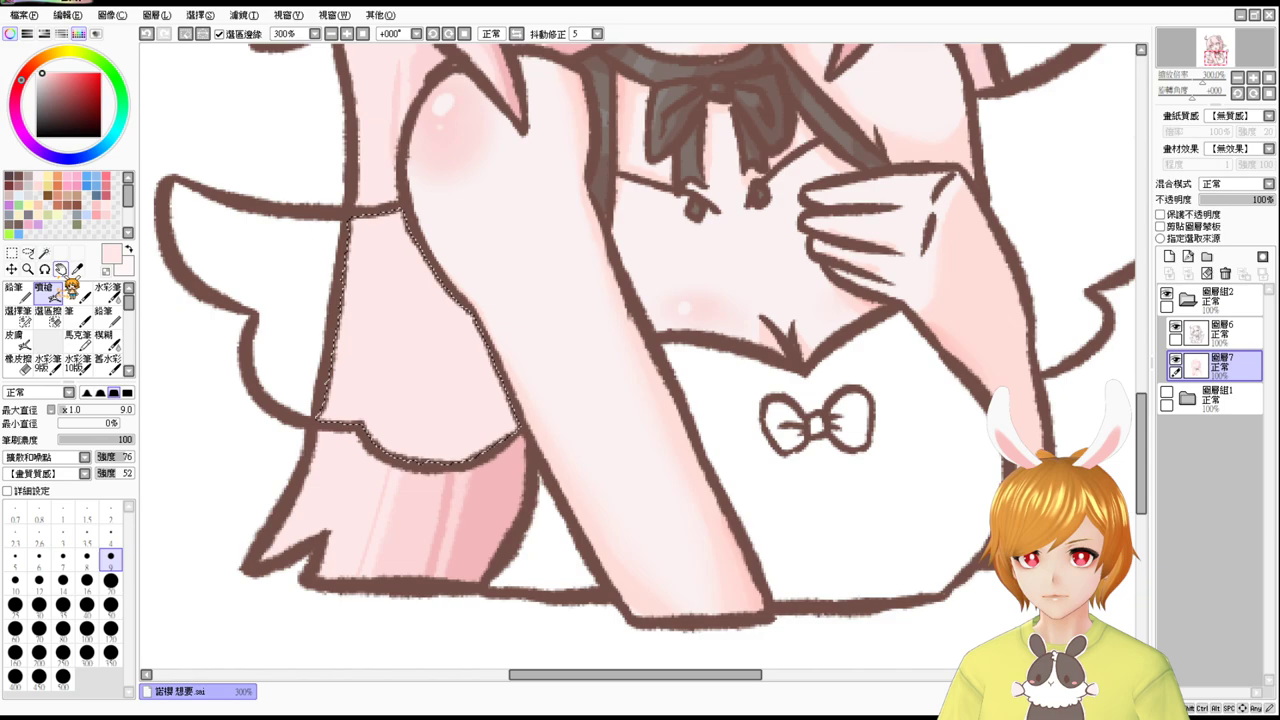
Shade the arm side of the filled hair section with the sampled light pink using the airbrush at size 9.
{"action": "left_click", "coordinate": [429, 489], "text": "alt"}
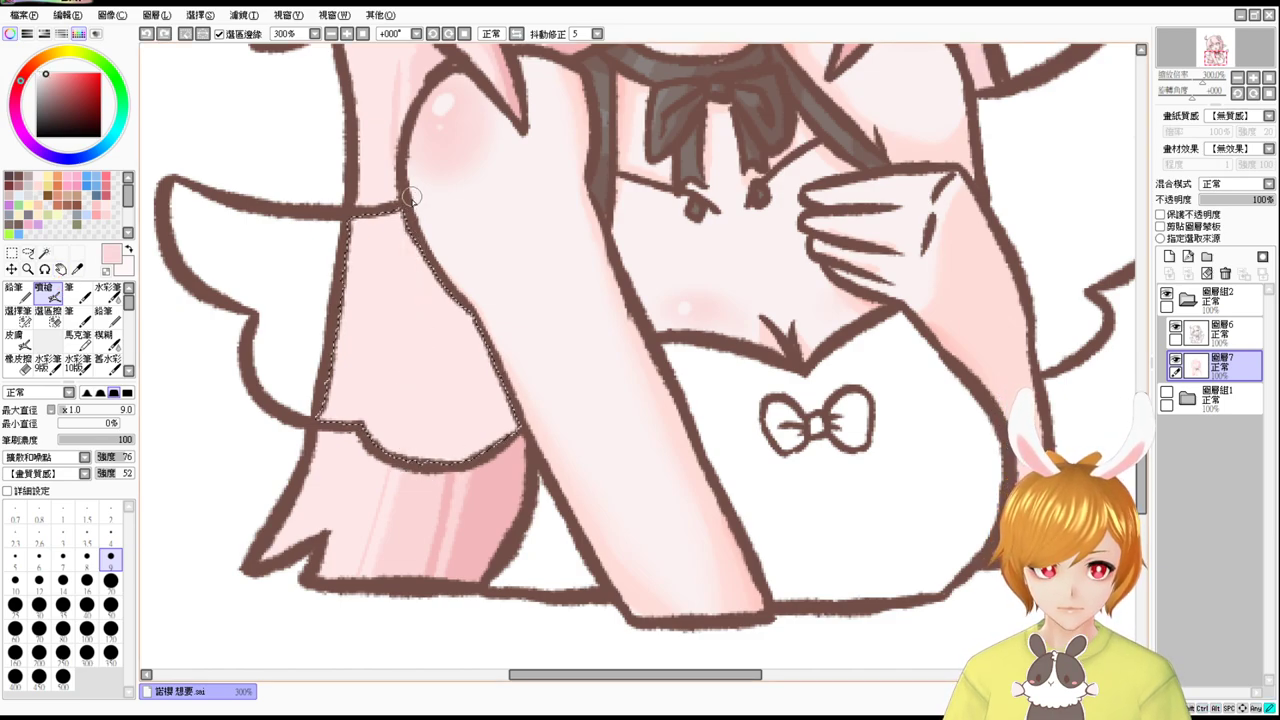
{"action": "mouse_move", "coordinate": [410, 197]}
{"action": "left_mouse_down"}
{"action": "mouse_move", "coordinate": [405, 484]}
{"action": "mouse_move", "coordinate": [425, 237]}
{"action": "mouse_move", "coordinate": [422, 441]}
{"action": "mouse_move", "coordinate": [434, 382]}
{"action": "mouse_move", "coordinate": [445, 437]}
{"action": "mouse_move", "coordinate": [425, 460]}
{"action": "left_mouse_up"}
{"action": "left_click_drag", "start_coordinate": [415, 231], "coordinate": [399, 490]}
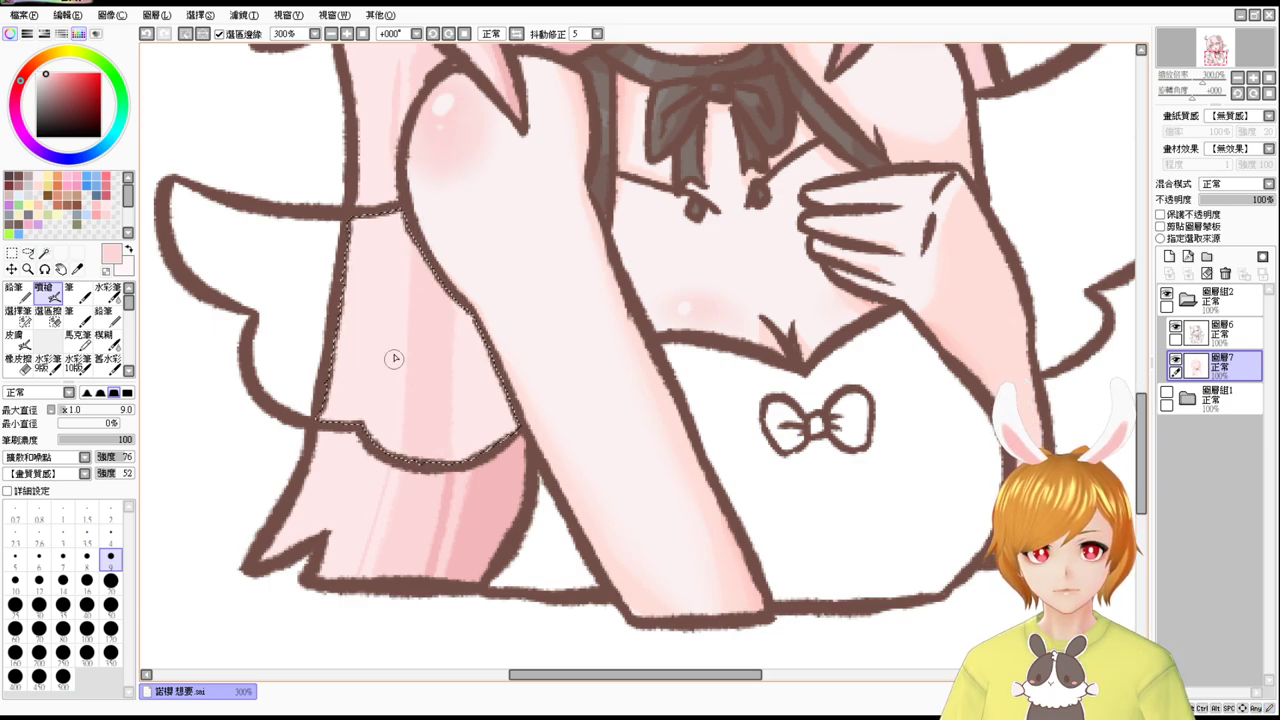
{"action": "key", "text": "ctrl+z"}
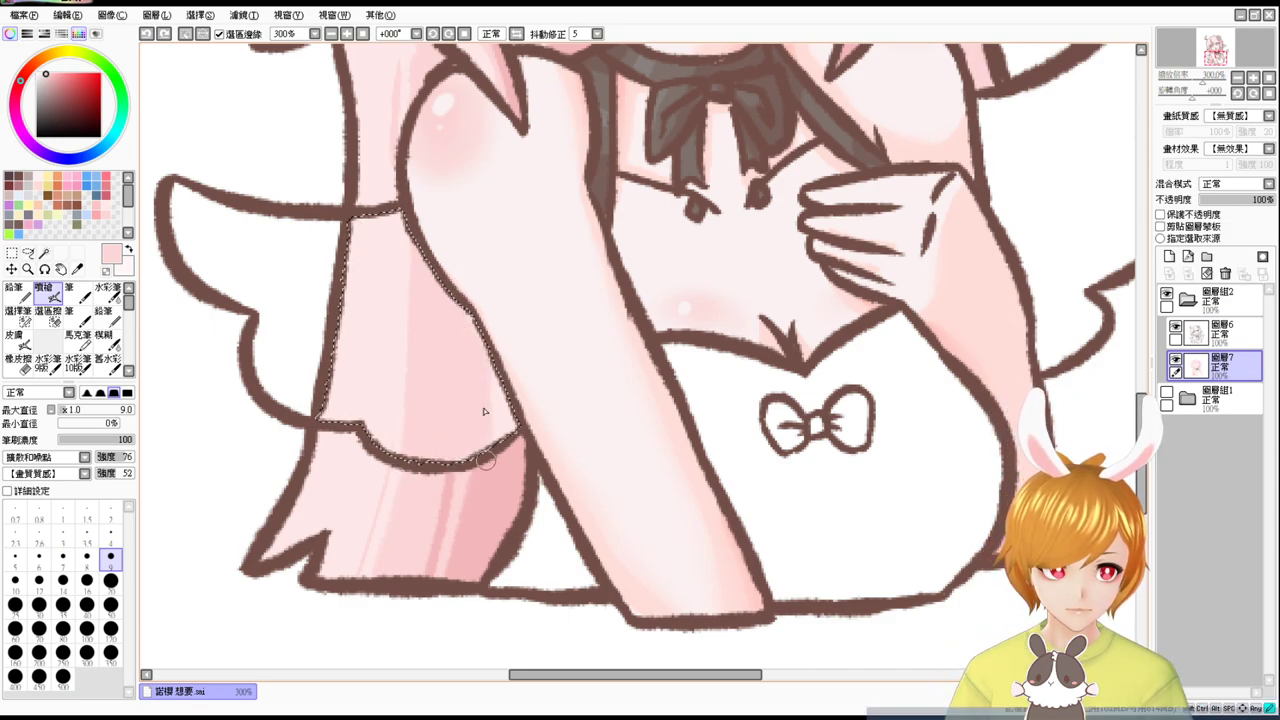
Shade the hair edge next to the arm with the sampled deeper pink, redoing the strokes with the airbrush at size 25.
{"action": "left_click", "coordinate": [456, 486], "text": "alt"}
{"action": "left_click_drag", "start_coordinate": [500, 373], "coordinate": [516, 373]}
{"action": "left_click_drag", "start_coordinate": [478, 305], "coordinate": [489, 541]}
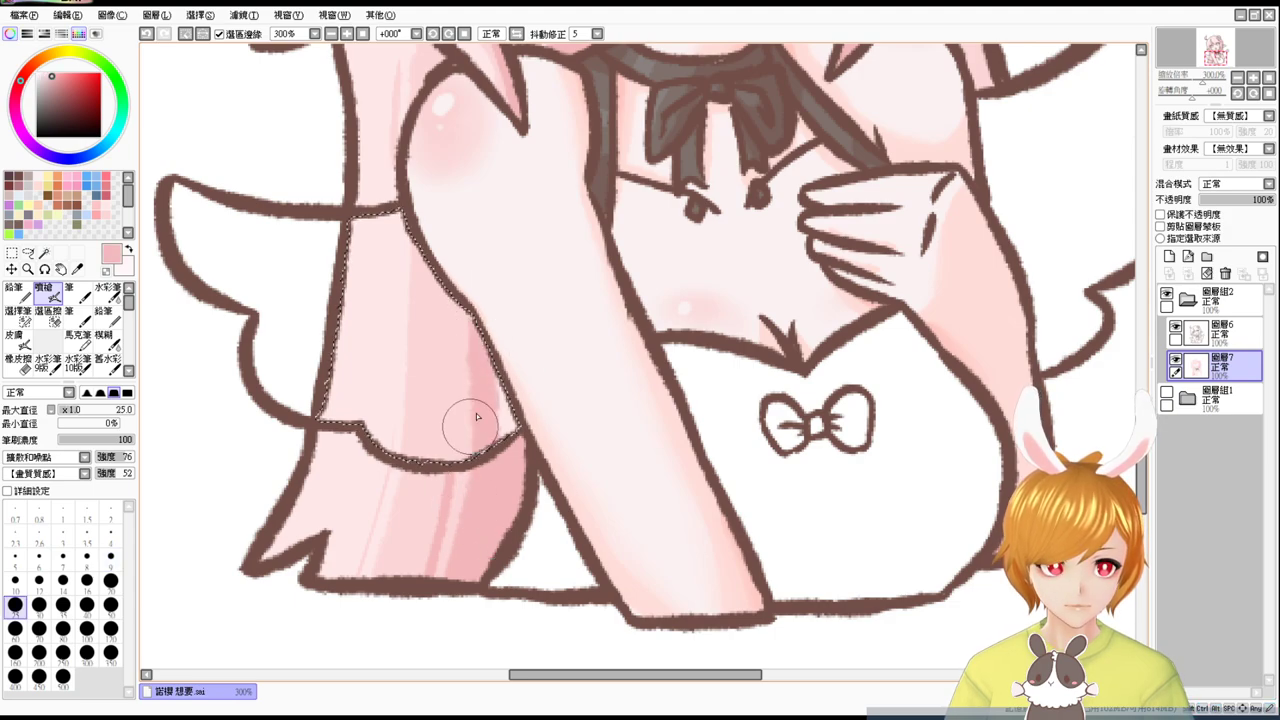
{"action": "key", "text": "ctrl+z"}
{"action": "left_click_drag", "start_coordinate": [501, 368], "coordinate": [501, 368]}
{"action": "left_click_drag", "start_coordinate": [478, 292], "coordinate": [478, 510]}
{"action": "left_click_drag", "start_coordinate": [495, 392], "coordinate": [535, 501]}
Paint thin deeper pink strands down the hair section with the airbrush at size 10 and clear the selection.
{"action": "key", "text": "bracketleft"}
{"action": "key", "text": "bracketleft"}
{"action": "key", "text": "bracketleft"}
{"action": "key", "text": "bracketleft"}
{"action": "key", "text": "bracketleft"}
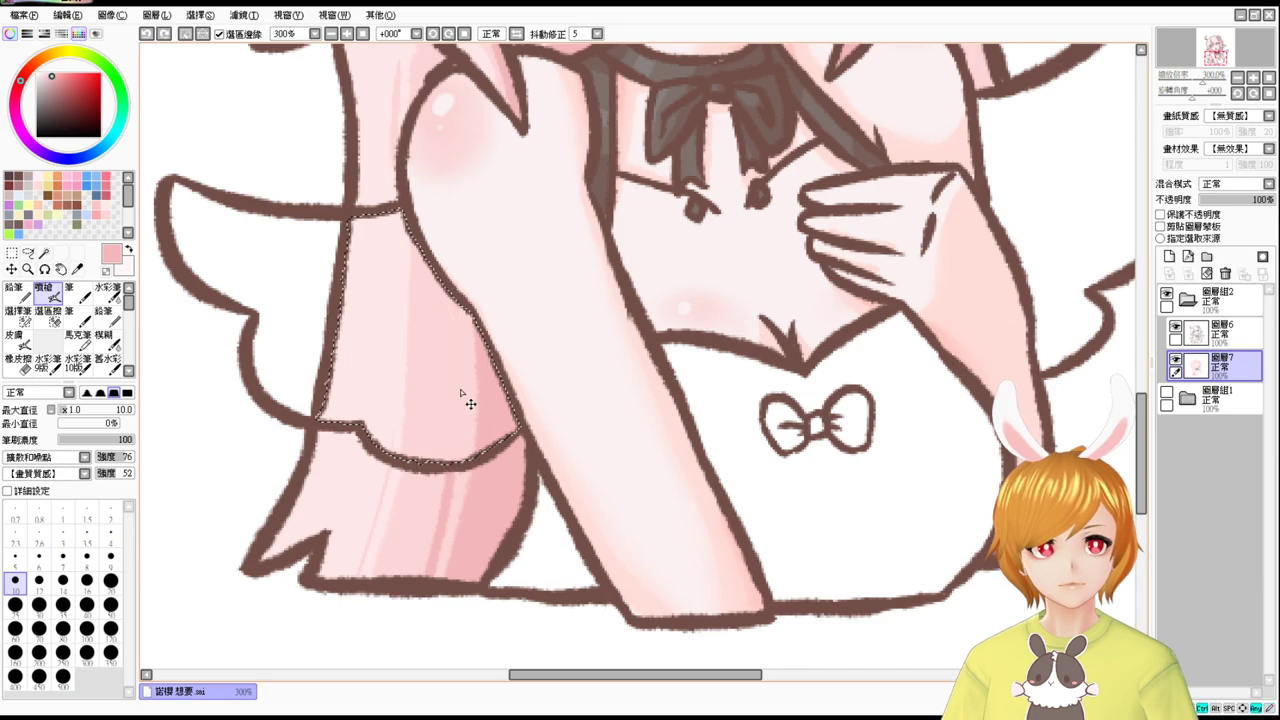
{"action": "scroll", "coordinate": [463, 429], "scroll_direction": "up", "scroll_amount": 3}
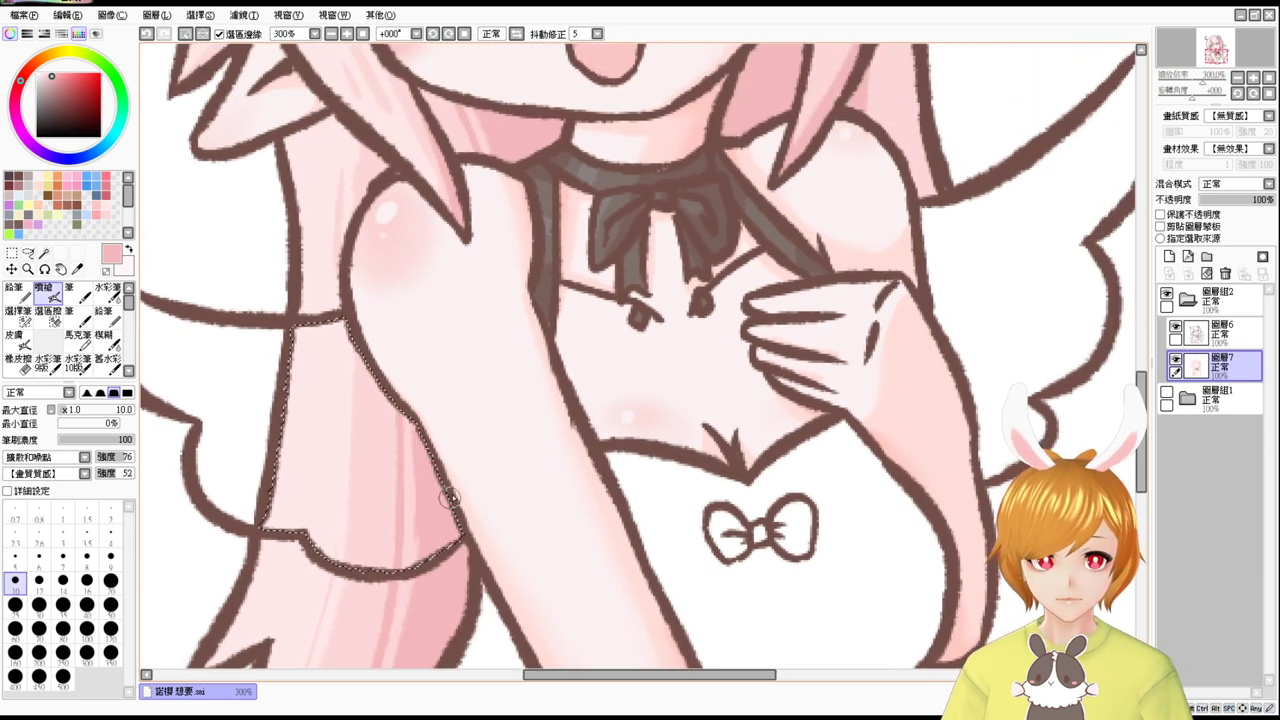
{"action": "left_click_drag", "start_coordinate": [409, 412], "coordinate": [404, 600]}
{"action": "key", "text": "ctrl+z"}
{"action": "key", "text": "ctrl+z"}
{"action": "mouse_move", "coordinate": [408, 412]}
{"action": "left_mouse_down"}
{"action": "mouse_move", "coordinate": [401, 604]}
{"action": "mouse_move", "coordinate": [416, 457]}
{"action": "mouse_move", "coordinate": [405, 576]}
{"action": "mouse_move", "coordinate": [412, 415]}
{"action": "mouse_move", "coordinate": [406, 612]}
{"action": "left_mouse_up"}
{"action": "key", "text": "ctrl+z"}
{"action": "left_click_drag", "start_coordinate": [489, 440], "coordinate": [380, 434]}
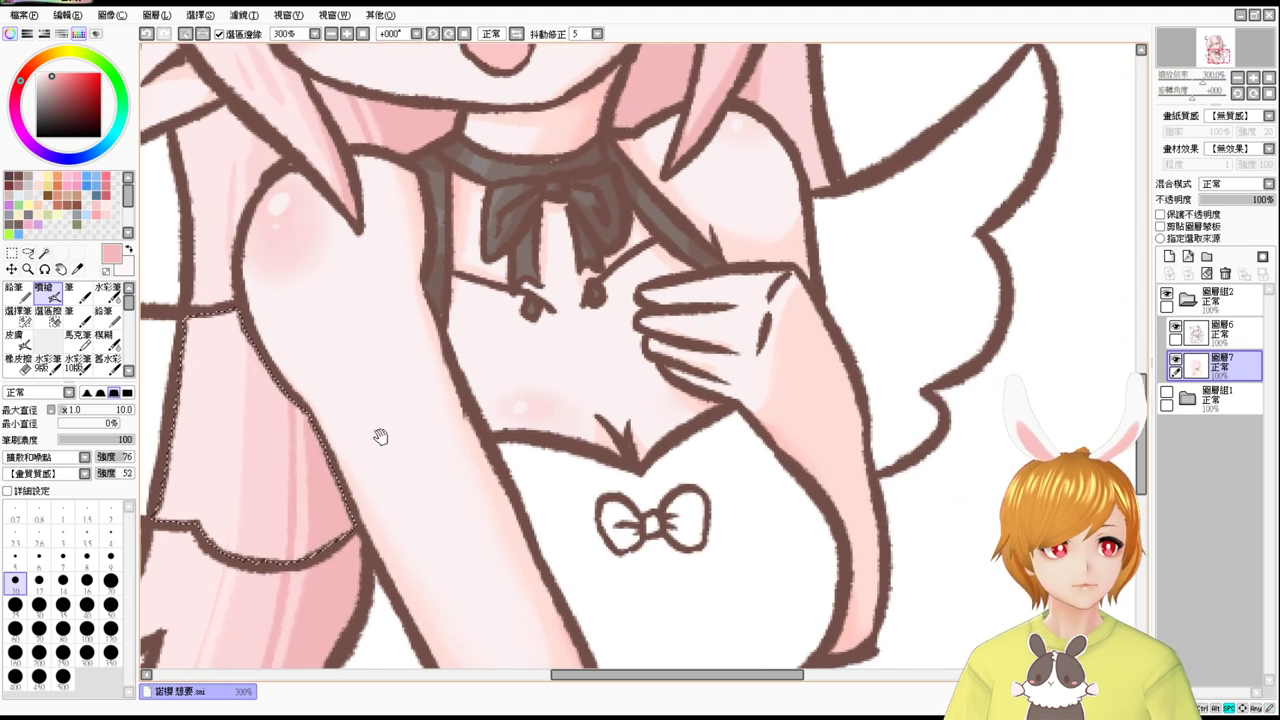
Draw the missing brown hair outline from the wing's base down to the arm on layer 圖層6 with the airbrush at size 10.
{"action": "left_click_drag", "start_coordinate": [761, 353], "coordinate": [698, 390]}
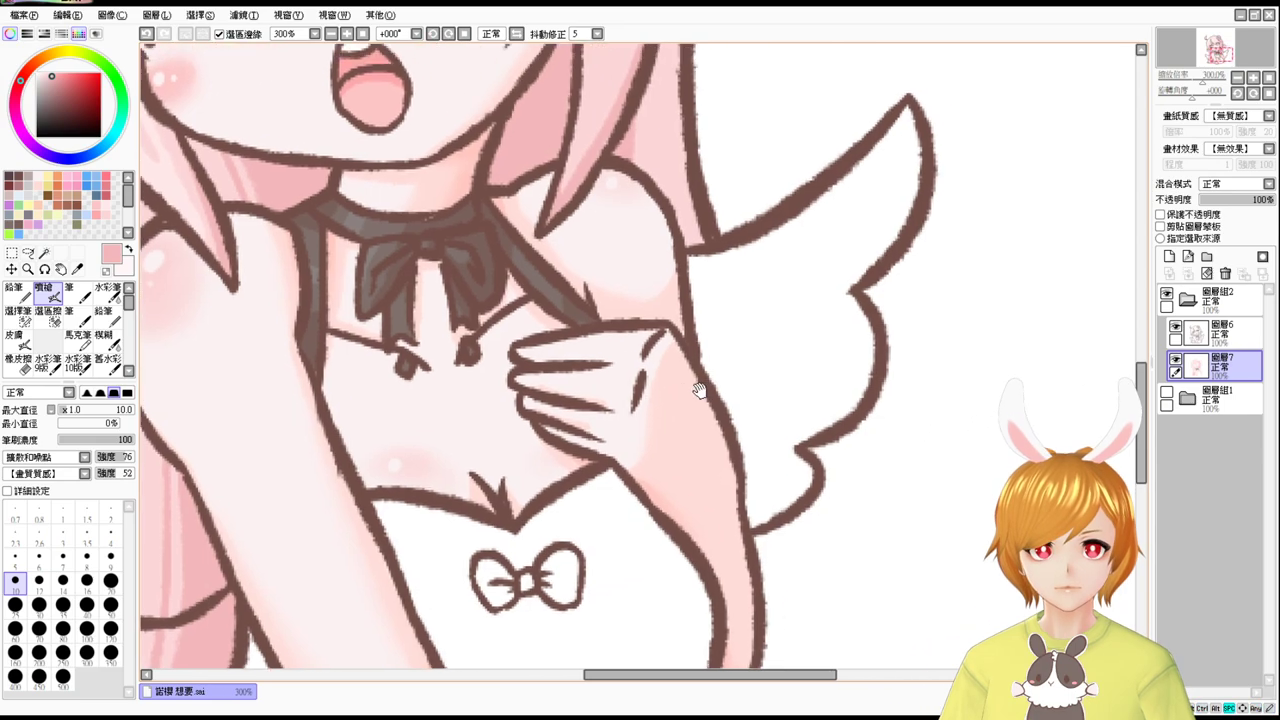
{"action": "left_click", "coordinate": [1215, 332]}
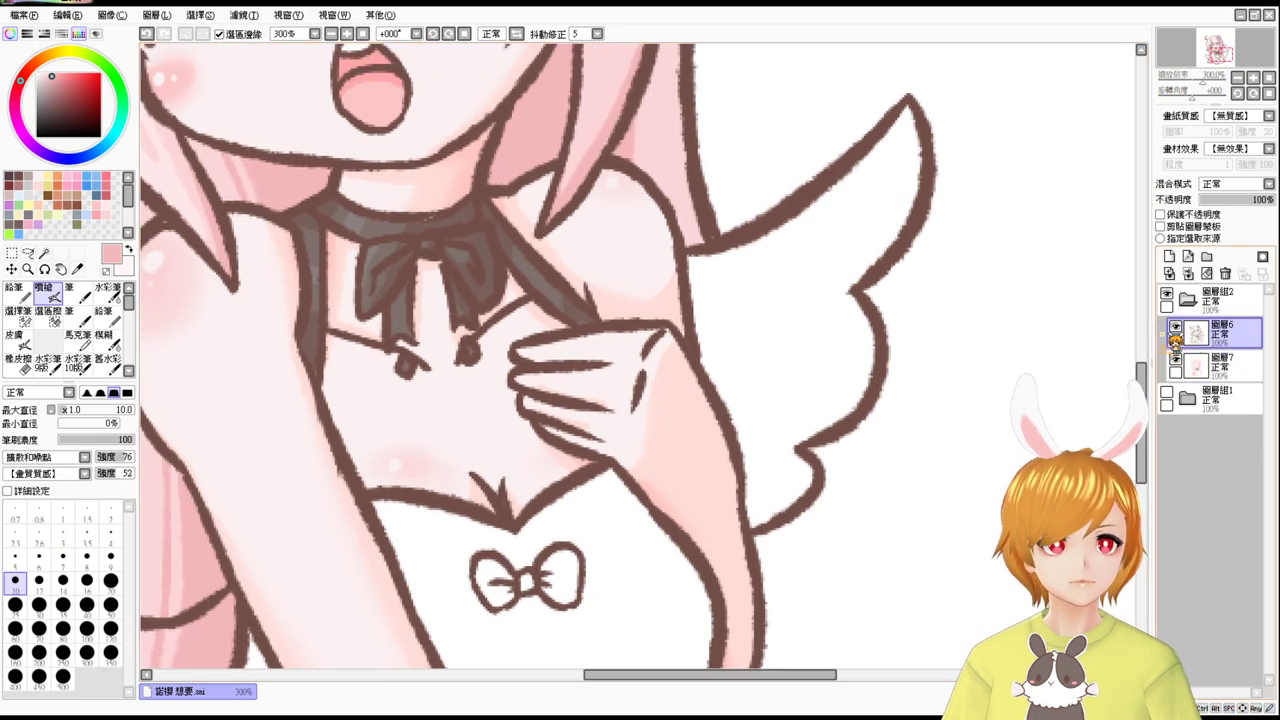
{"action": "left_click", "coordinate": [44, 253]}
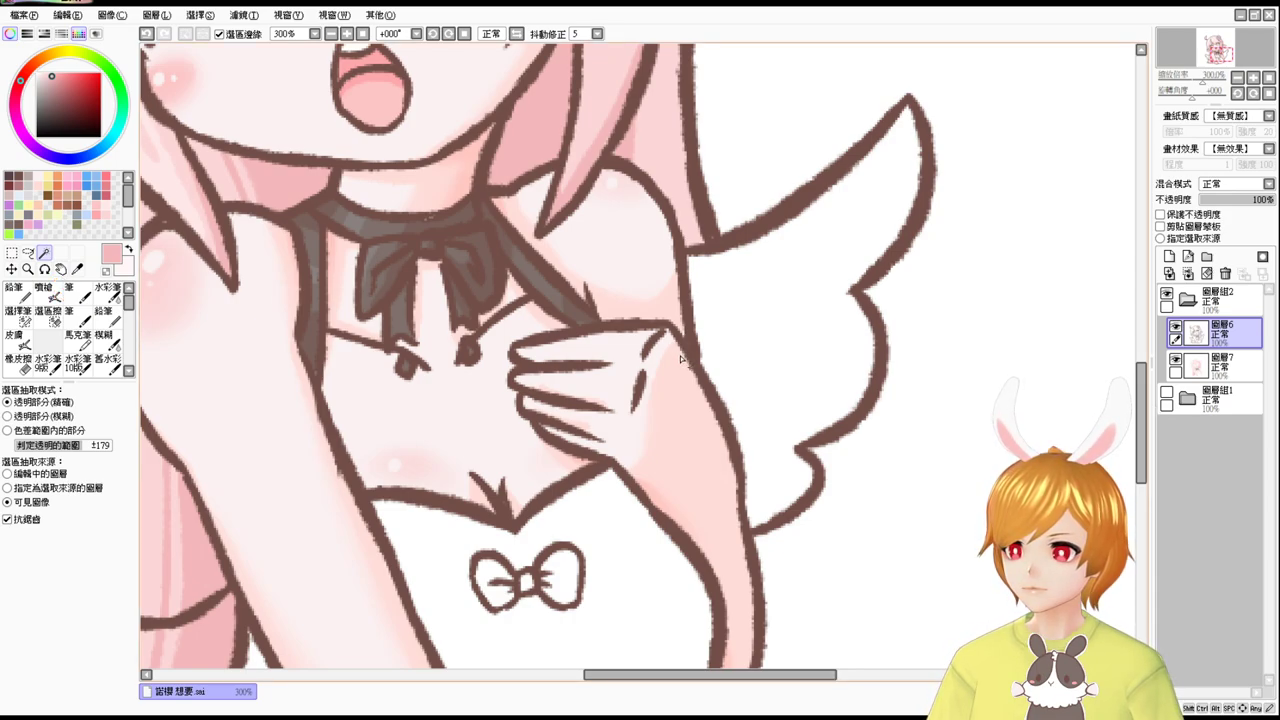
{"action": "mouse_move", "coordinate": [708, 383]}
{"action": "left_mouse_down"}
{"action": "mouse_move", "coordinate": [667, 377]}
{"action": "mouse_move", "coordinate": [657, 360]}
{"action": "mouse_move", "coordinate": [652, 385]}
{"action": "left_mouse_up"}
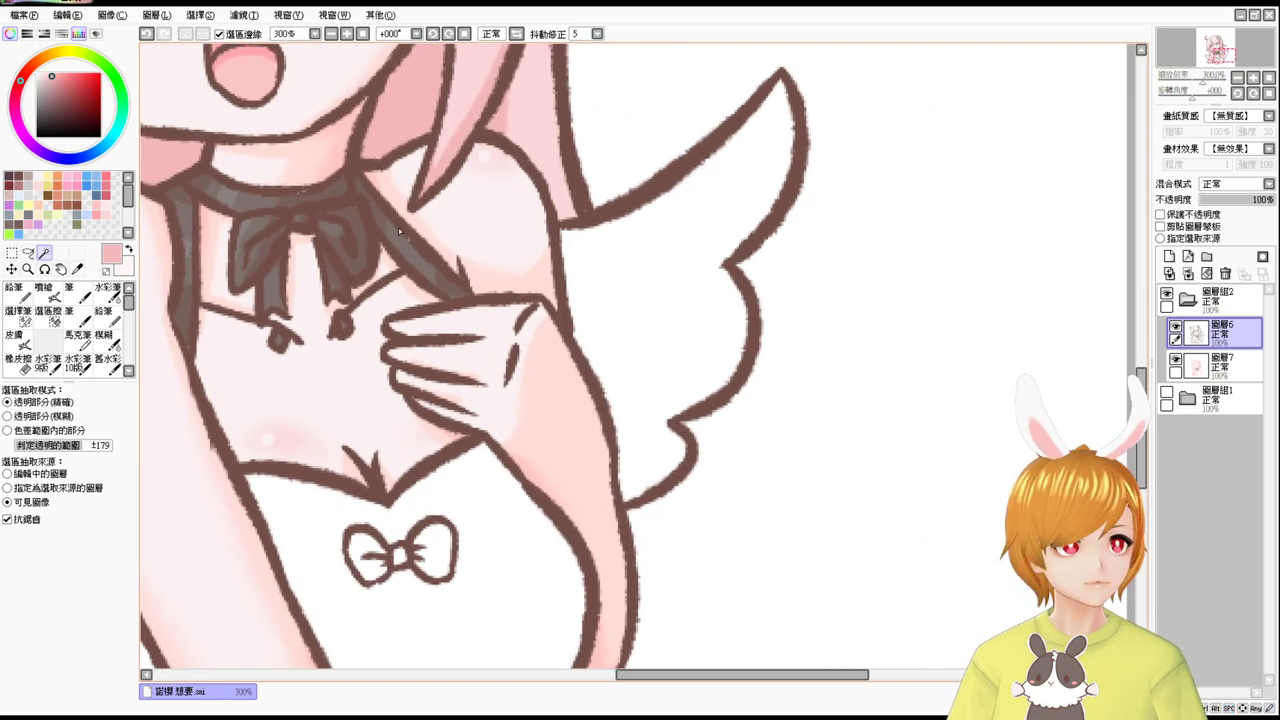
{"action": "left_click", "coordinate": [43, 290]}
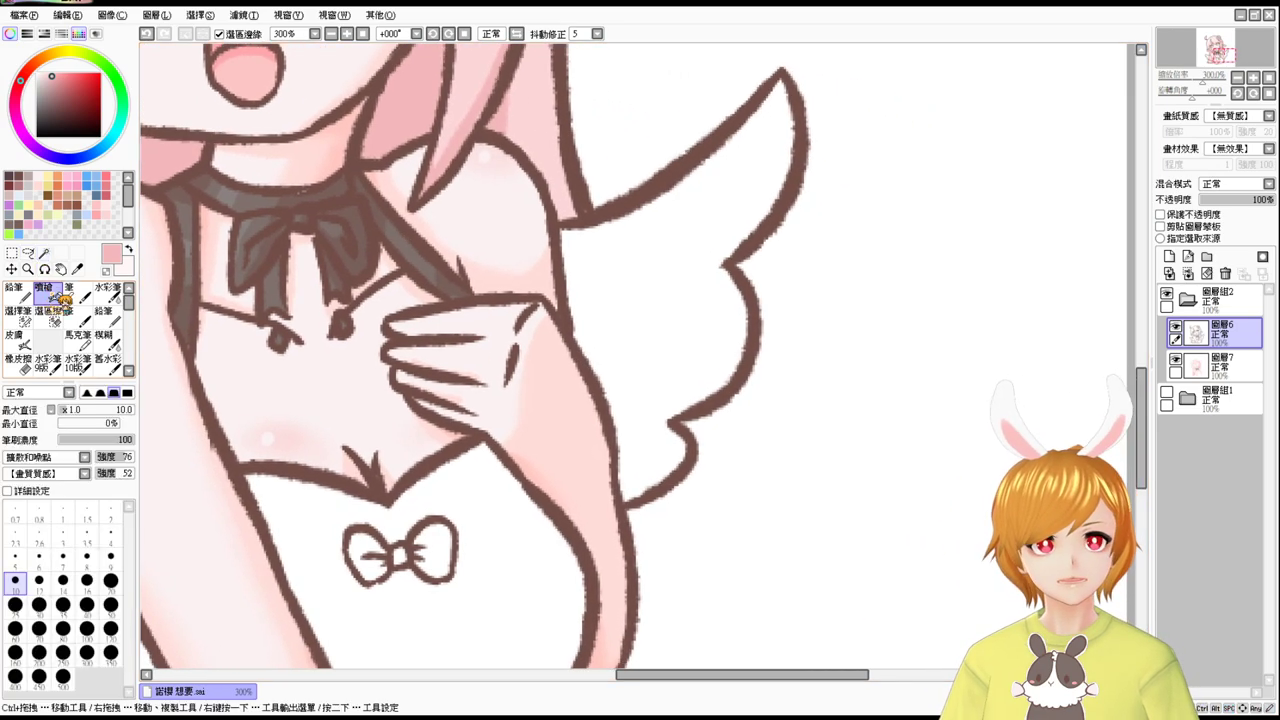
{"action": "left_click", "coordinate": [21, 176]}
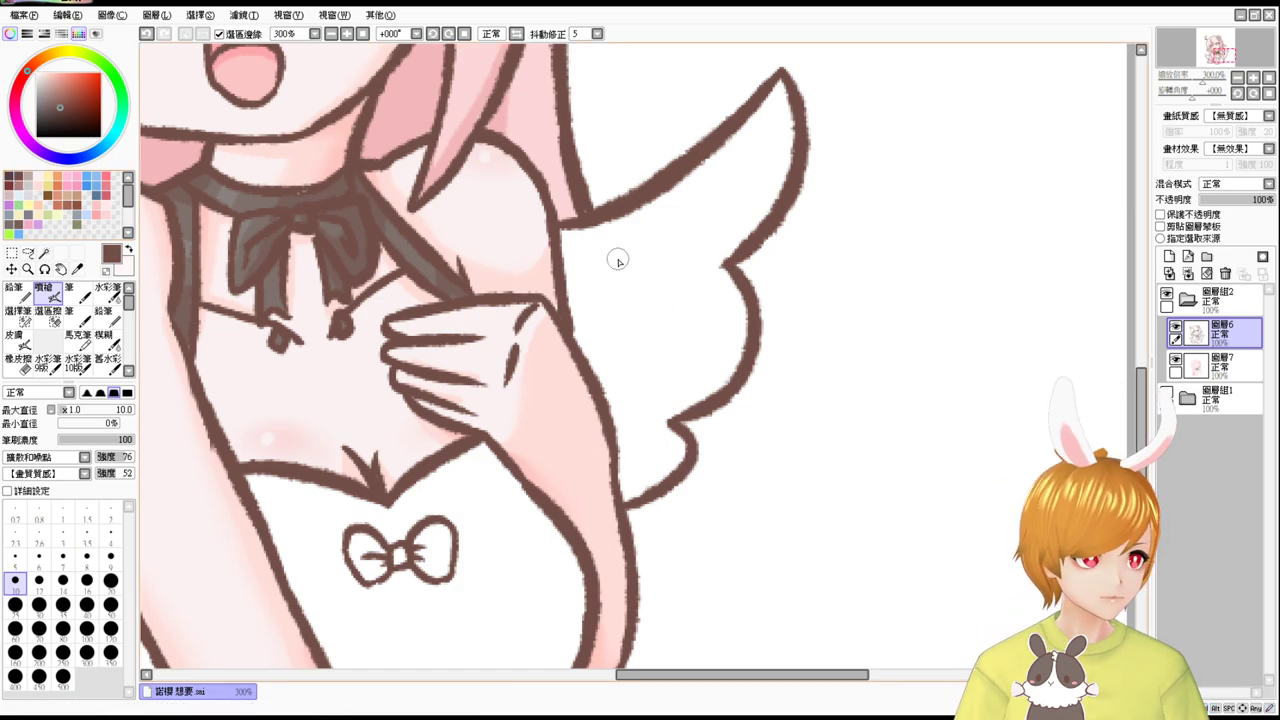
{"action": "left_click_drag", "start_coordinate": [581, 213], "coordinate": [611, 410]}
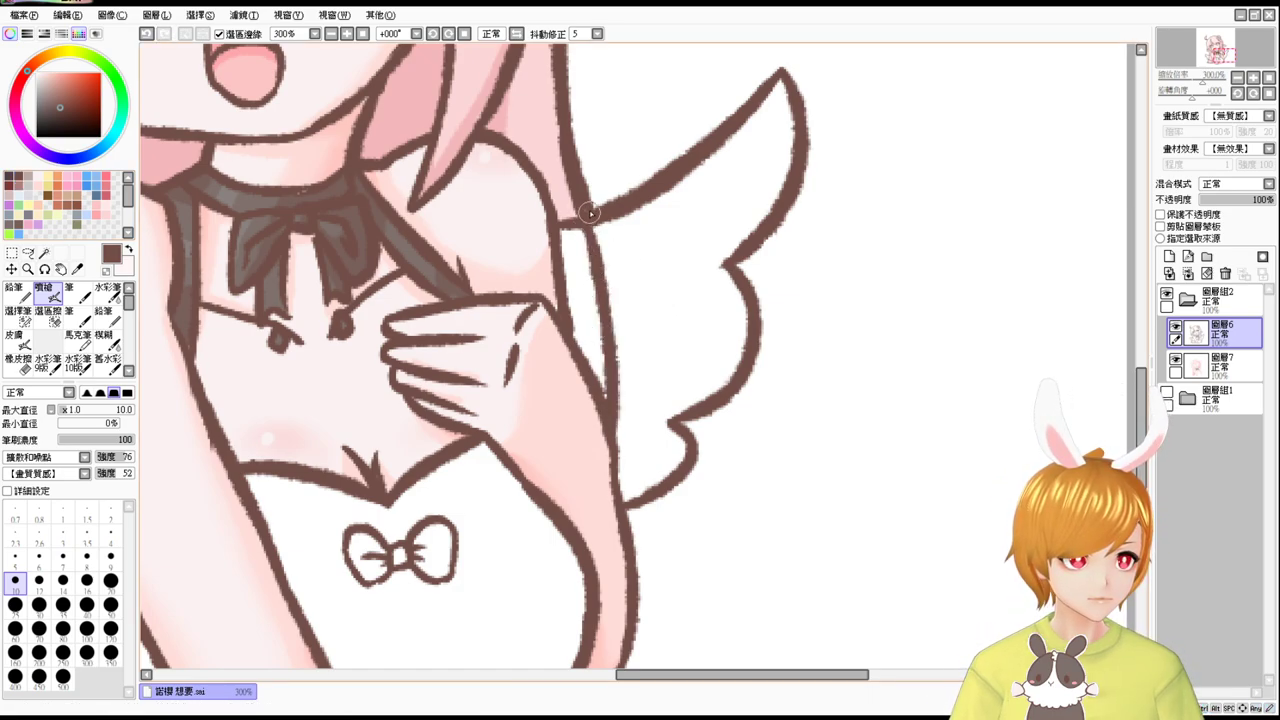
{"action": "left_click_drag", "start_coordinate": [590, 212], "coordinate": [605, 389]}
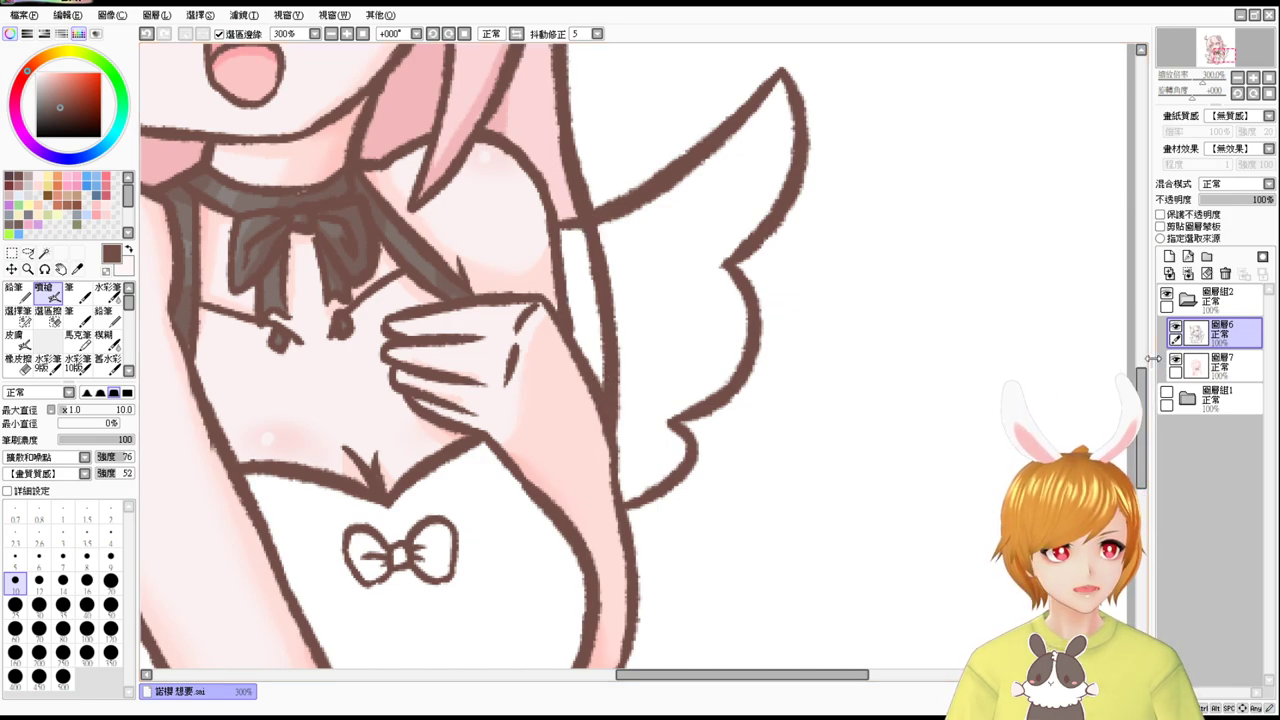
Fill the enclosed hair gap between the new line and the arm with the sampled light pink on layer 圖層7 and clear the selection.
{"action": "left_click", "coordinate": [1240, 370]}
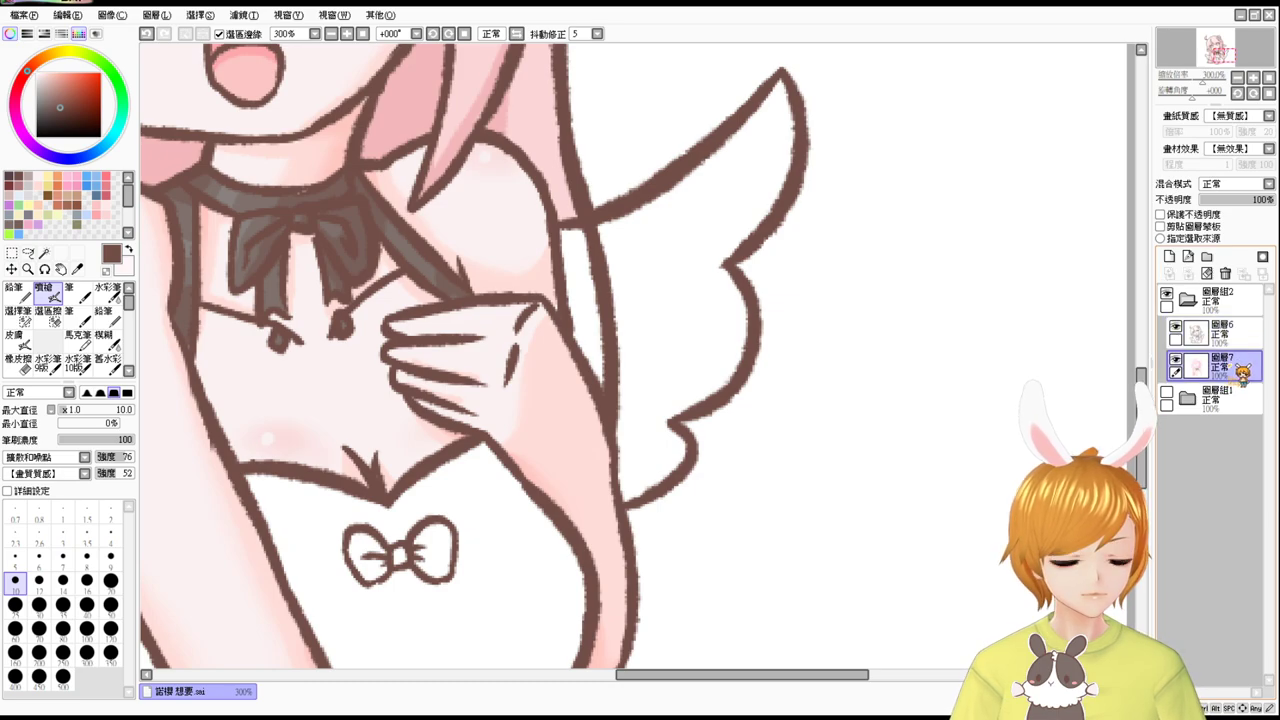
{"action": "left_click", "coordinate": [44, 253]}
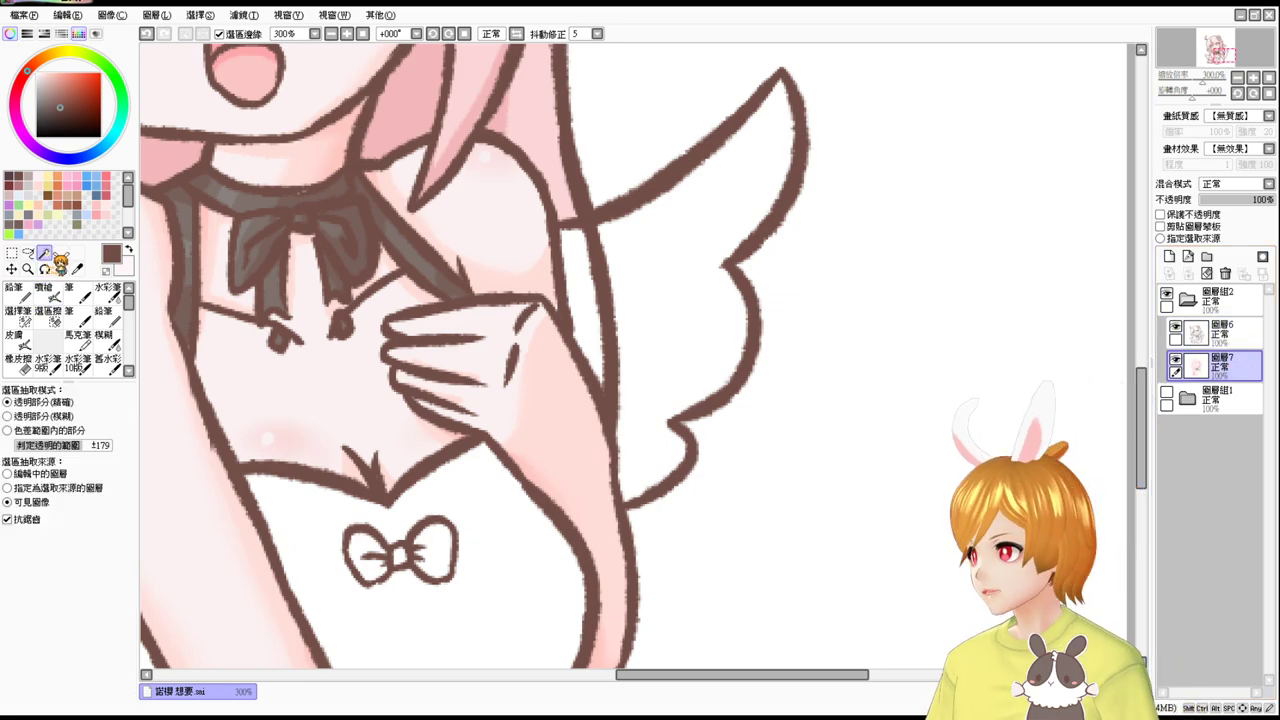
{"action": "left_click", "coordinate": [581, 303]}
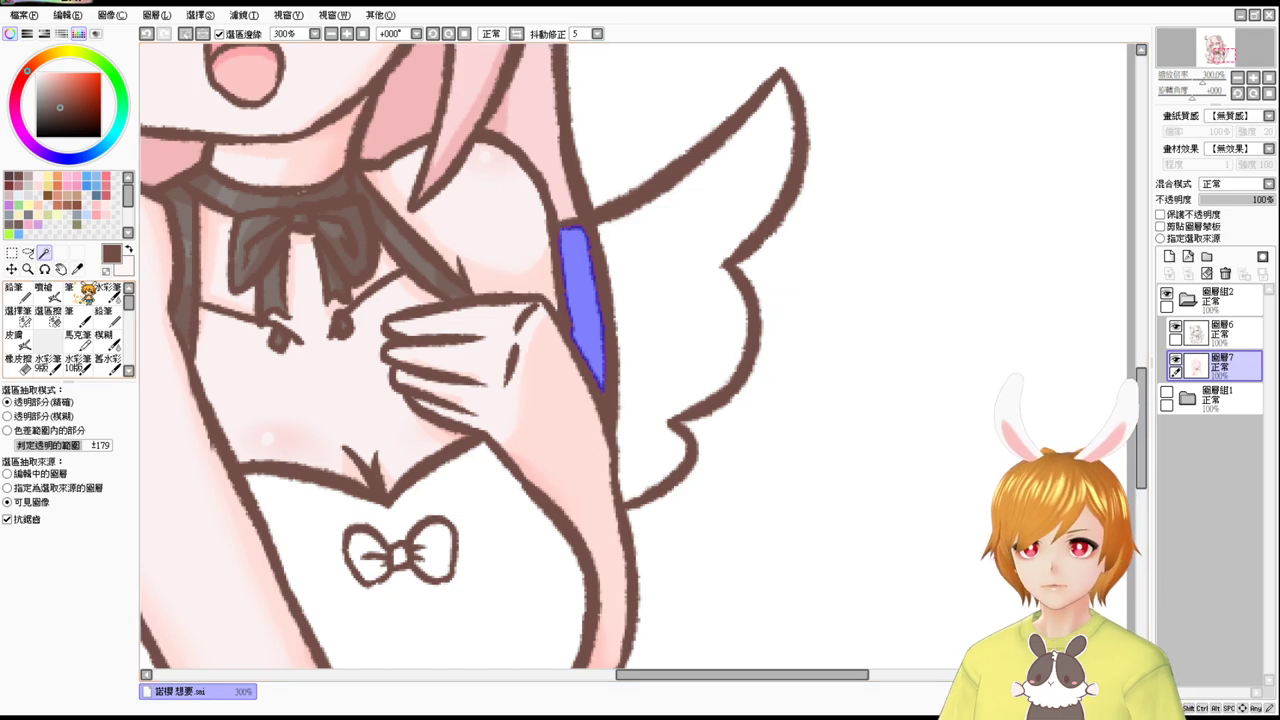
{"action": "left_click", "coordinate": [50, 294]}
{"action": "right_click", "coordinate": [543, 149]}
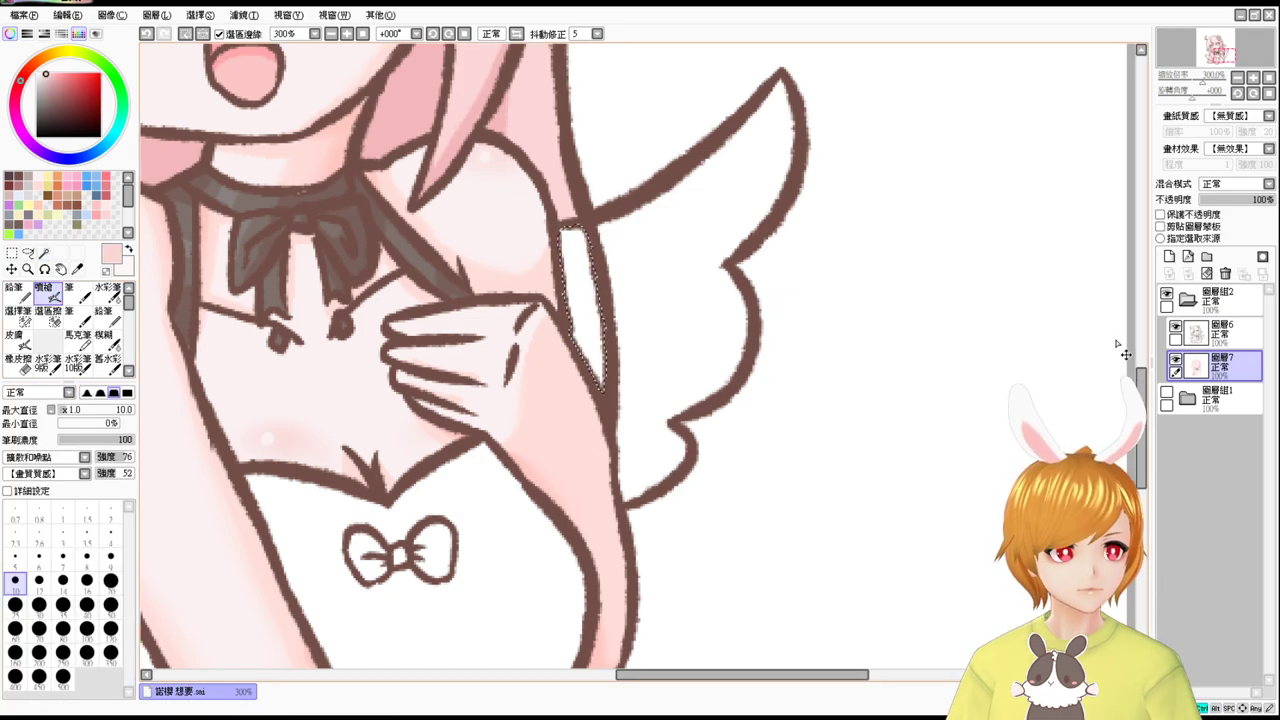
{"action": "key", "text": "ctrl+f"}
{"action": "key", "text": "ctrl+d"}
Select the white outfit area, the small gap beside the arm and both loops of the chest bow from the line art.
{"action": "left_click_drag", "start_coordinate": [957, 383], "coordinate": [1037, 363]}
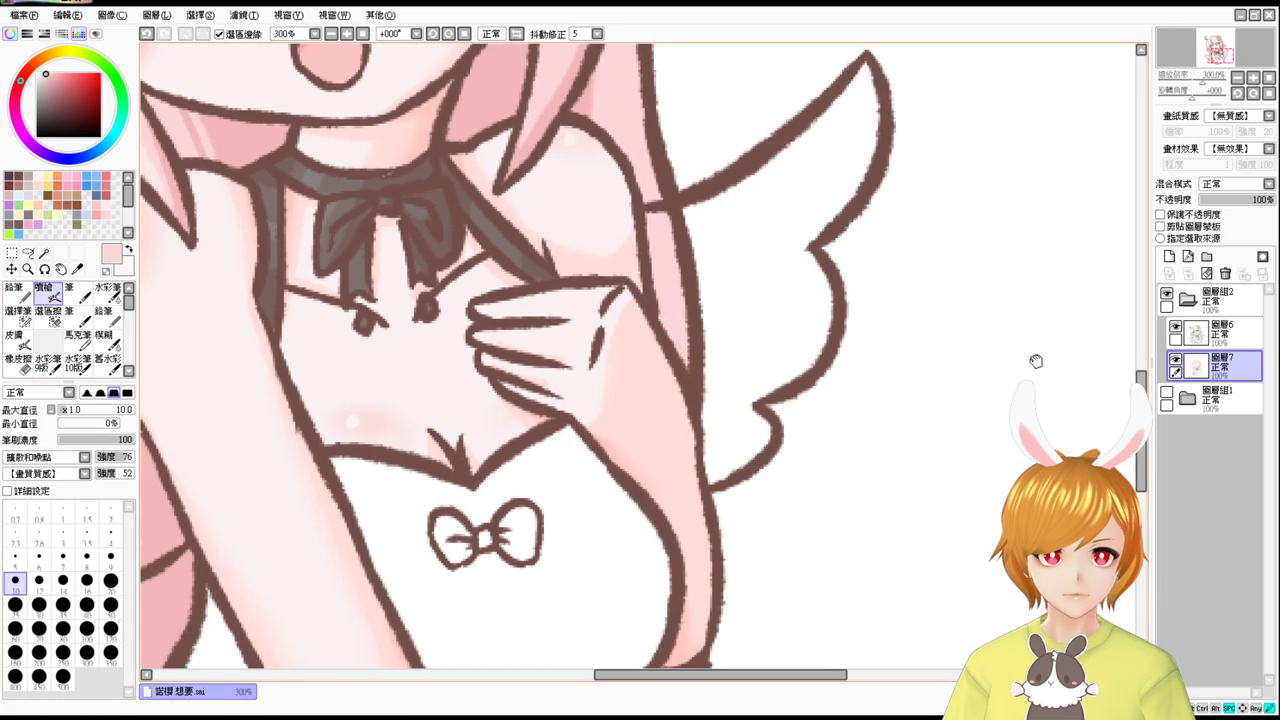
{"action": "left_click_drag", "start_coordinate": [854, 429], "coordinate": [1042, 390]}
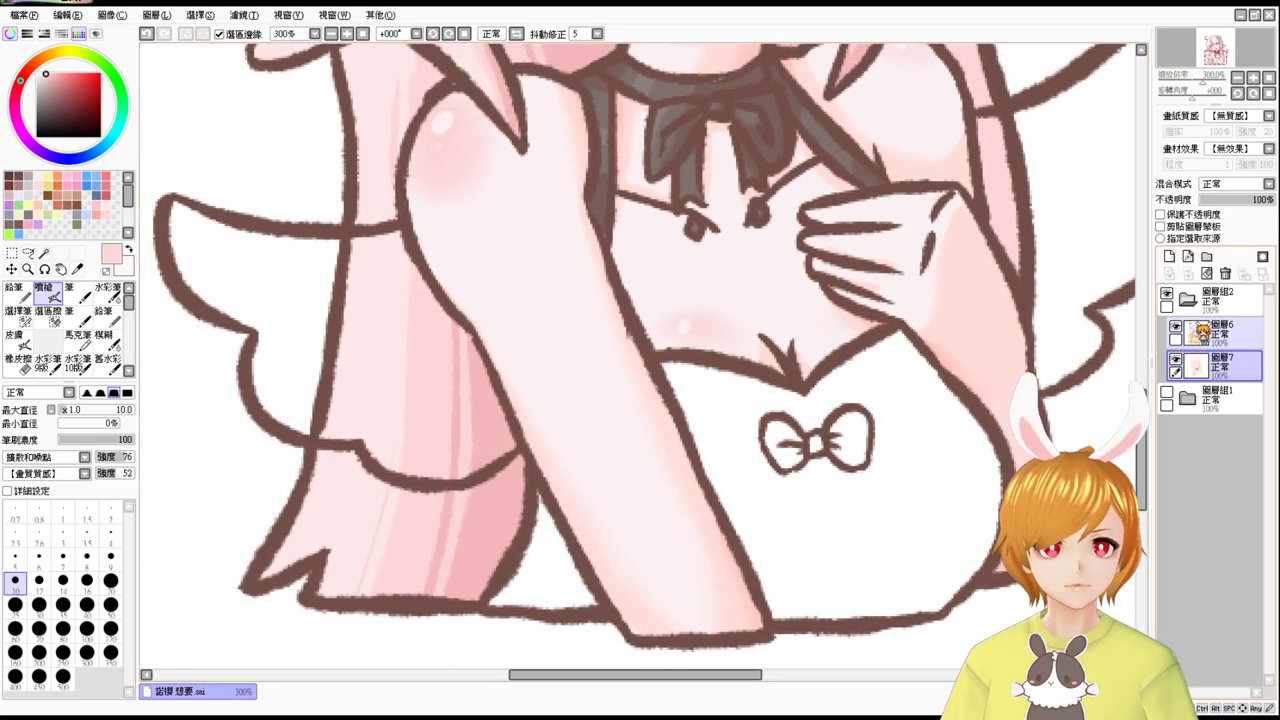
{"action": "left_click_drag", "start_coordinate": [1213, 311], "coordinate": [1205, 326]}
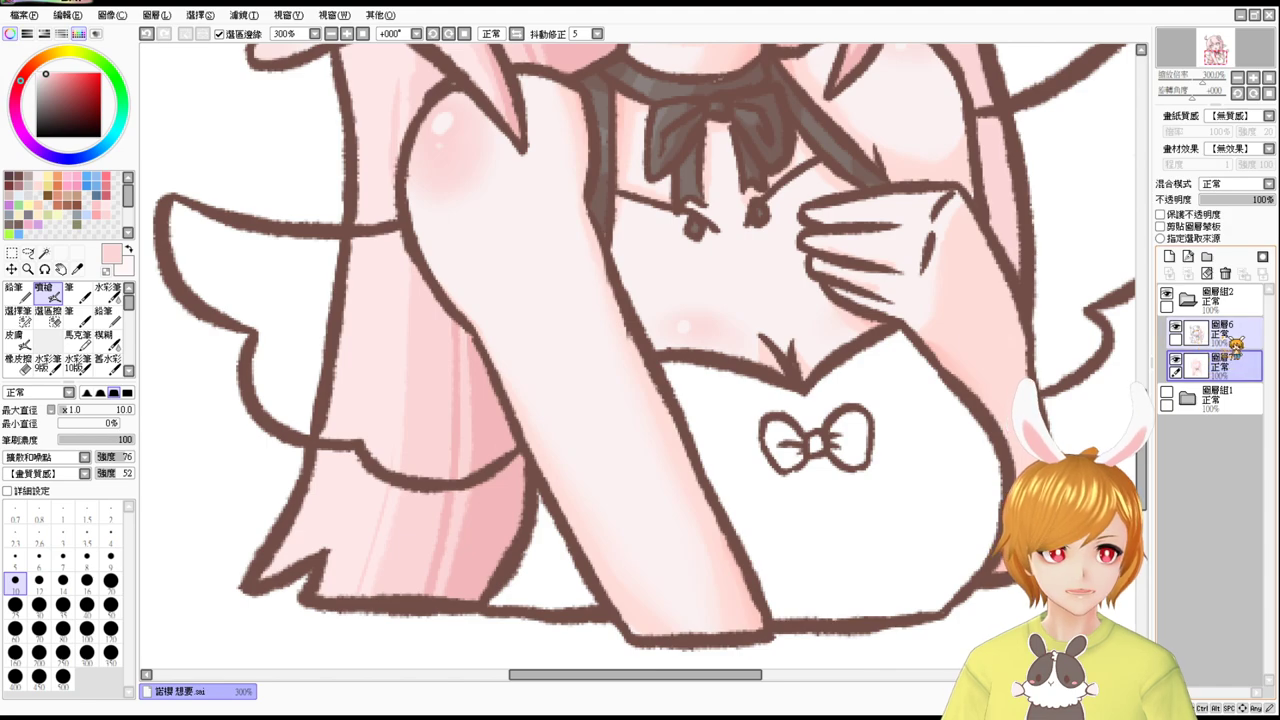
{"action": "left_click", "coordinate": [1210, 334]}
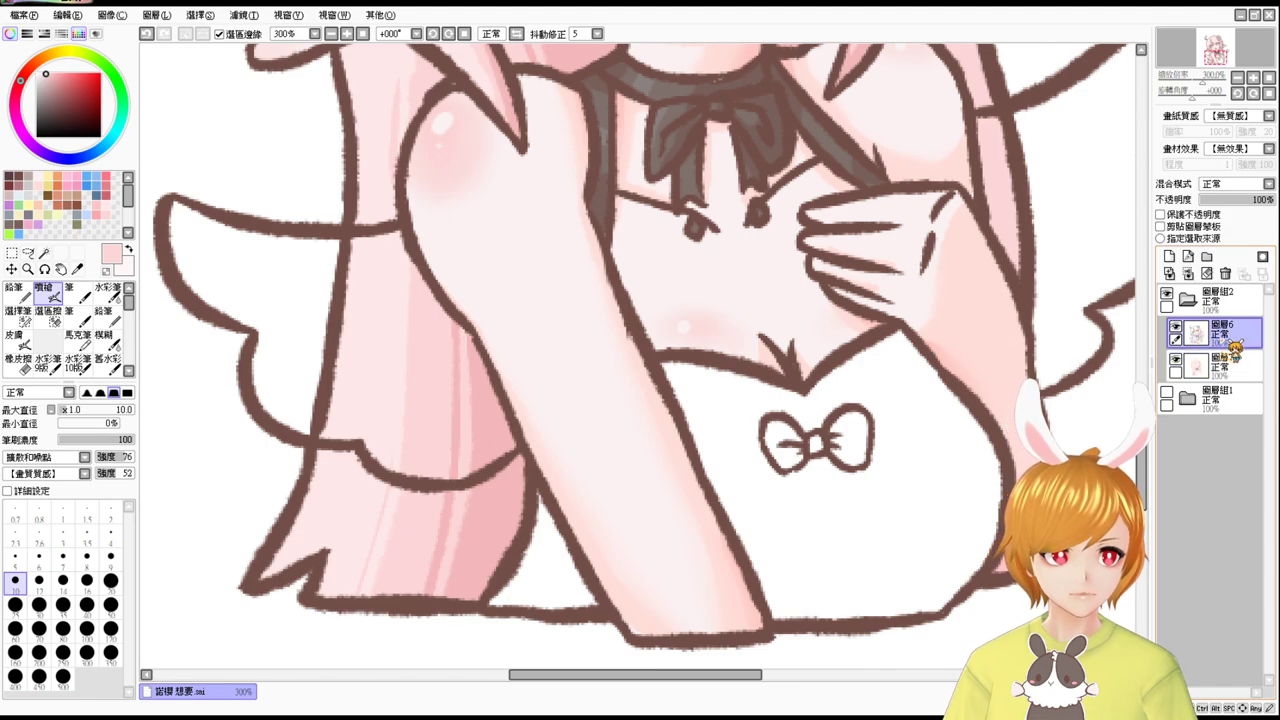
{"action": "left_click", "coordinate": [318, 432], "text": "alt"}
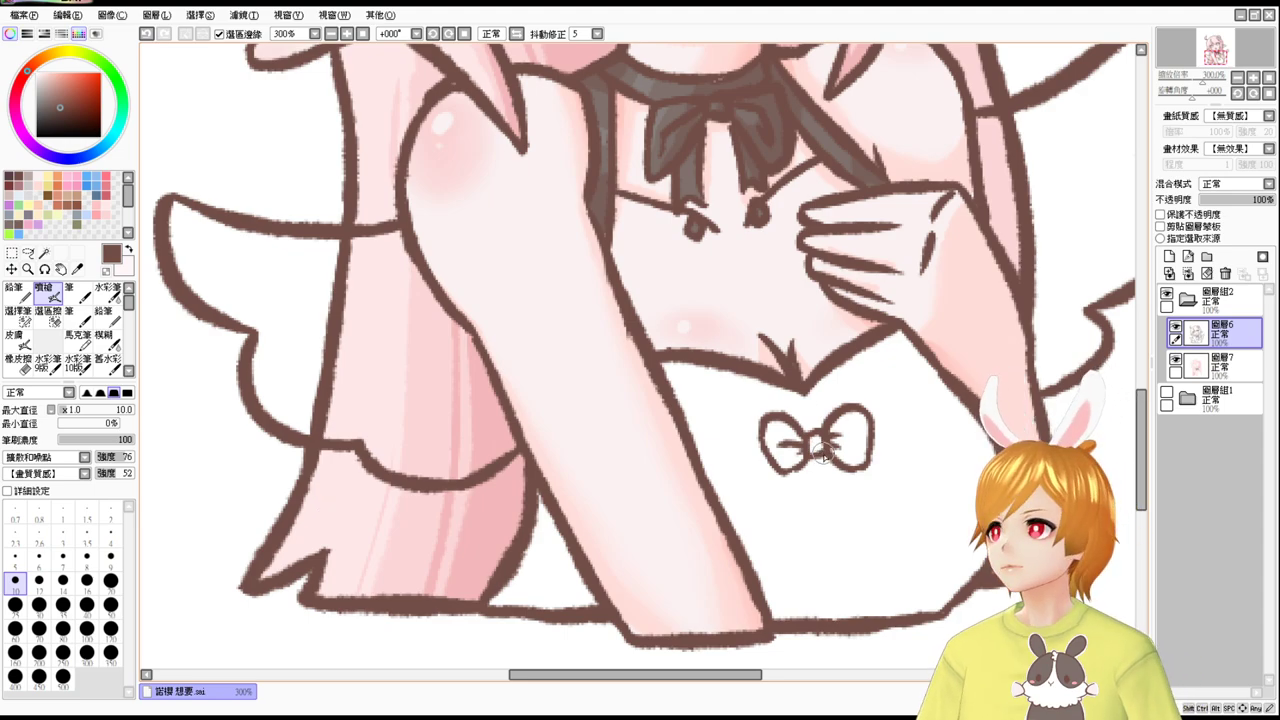
{"action": "mouse_move", "coordinate": [825, 464]}
{"action": "left_mouse_down"}
{"action": "mouse_move", "coordinate": [750, 561]}
{"action": "mouse_move", "coordinate": [740, 640]}
{"action": "mouse_move", "coordinate": [894, 357]}
{"action": "left_mouse_up"}
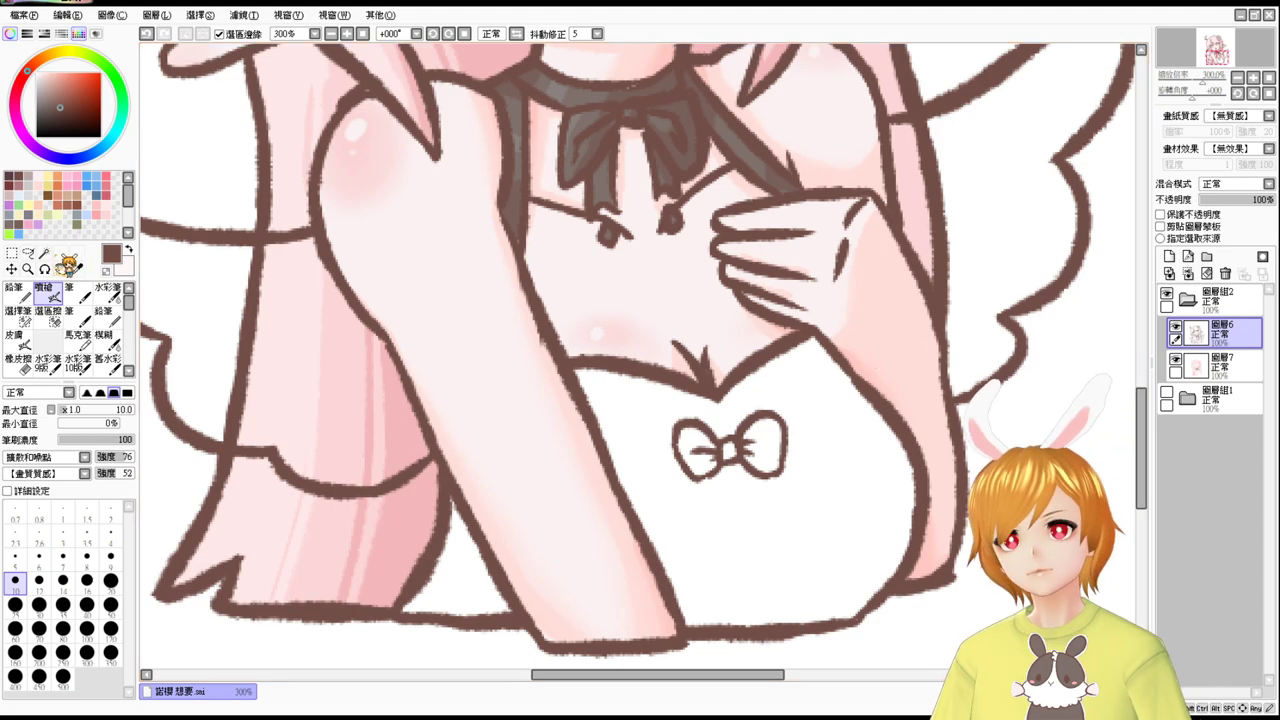
{"action": "left_click", "coordinate": [44, 252]}
{"action": "left_click", "coordinate": [712, 517]}
{"action": "left_click", "coordinate": [475, 564]}
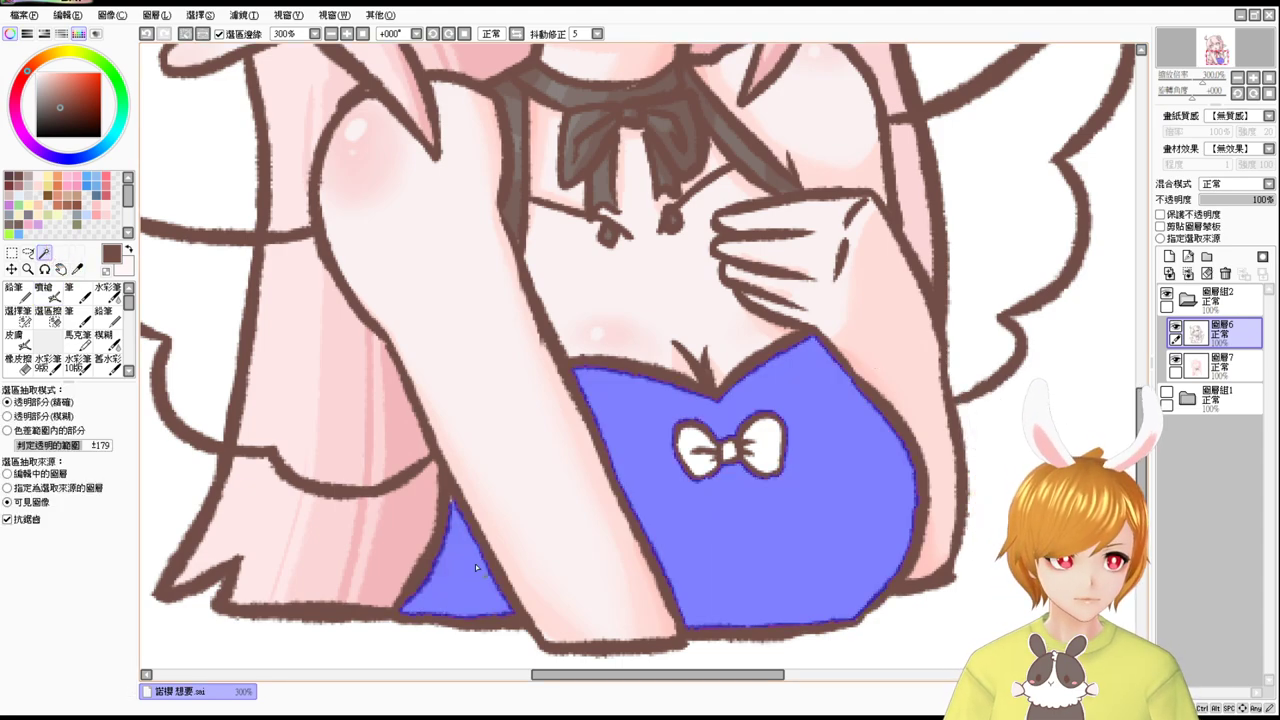
{"action": "left_click", "coordinate": [700, 441]}
{"action": "left_click", "coordinate": [757, 440]}
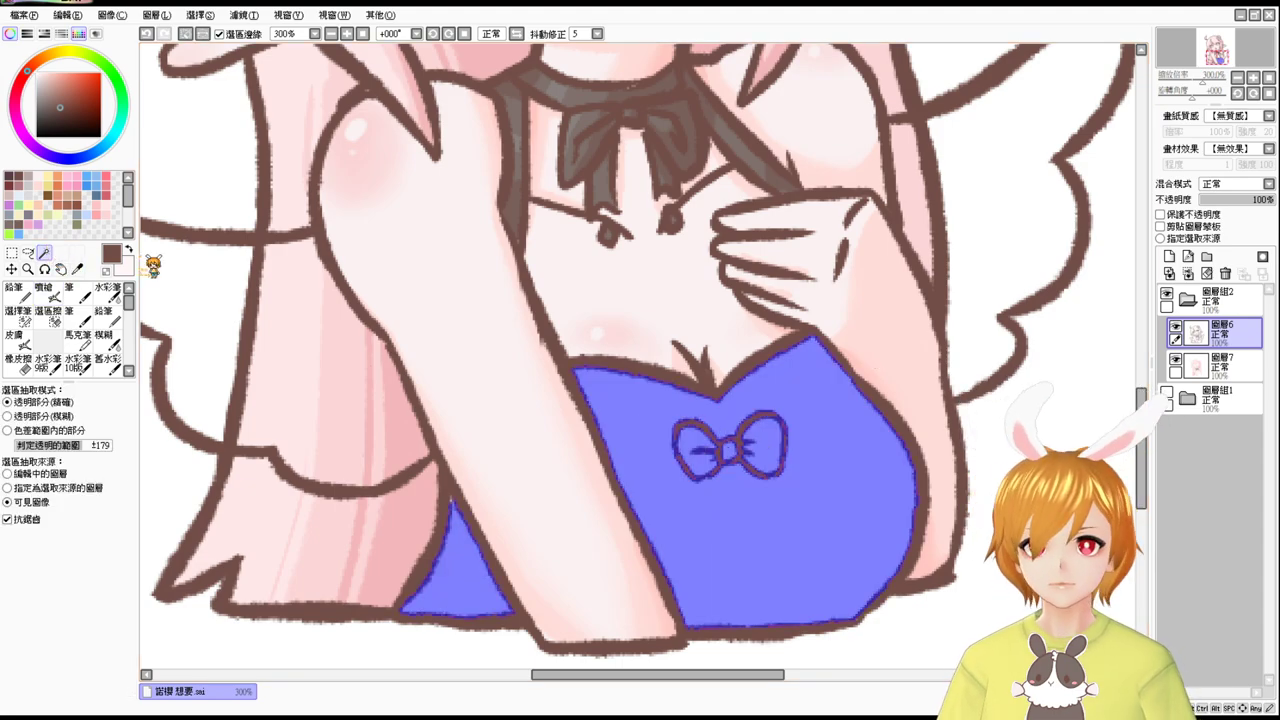
{"action": "left_click", "coordinate": [37, 73]}
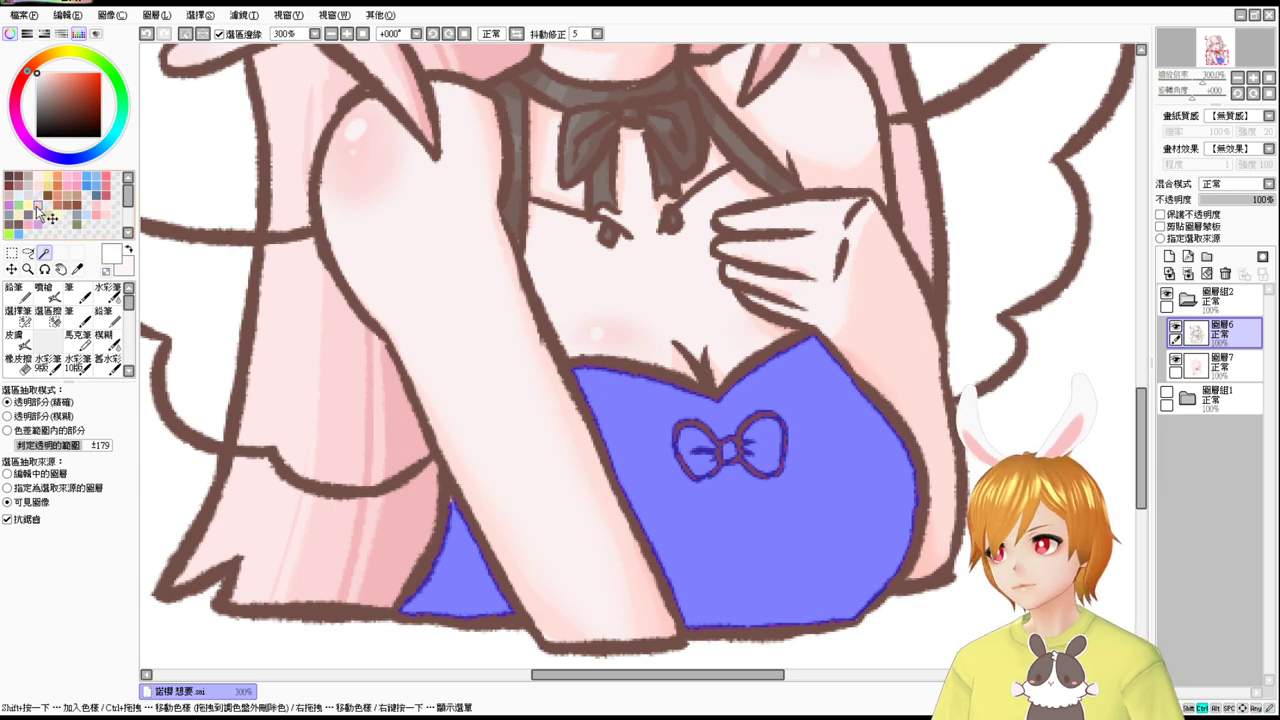
{"action": "key", "text": "F3"}
{"action": "key", "text": "ctrl+z"}
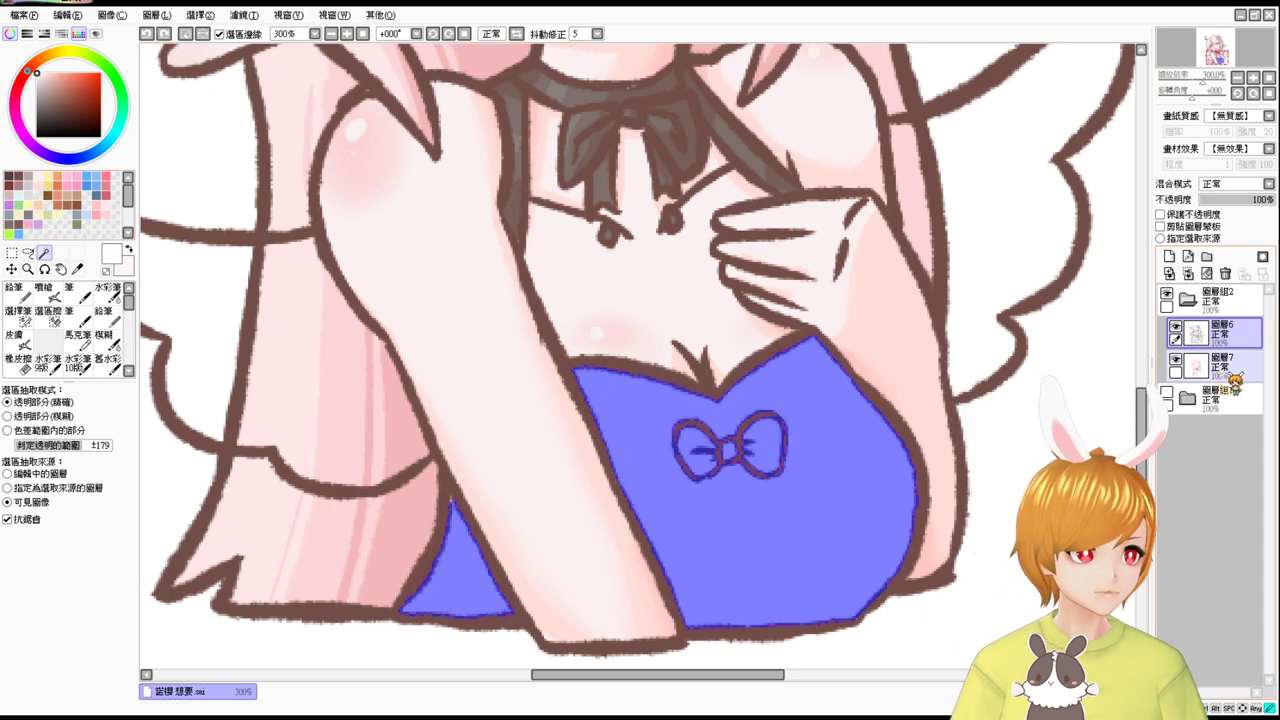
Extend the selection into the upper tip of the gap beside the arm with the size 7 selection pen and hide layer 圖層7 to check it.
{"action": "left_click", "coordinate": [1232, 368]}
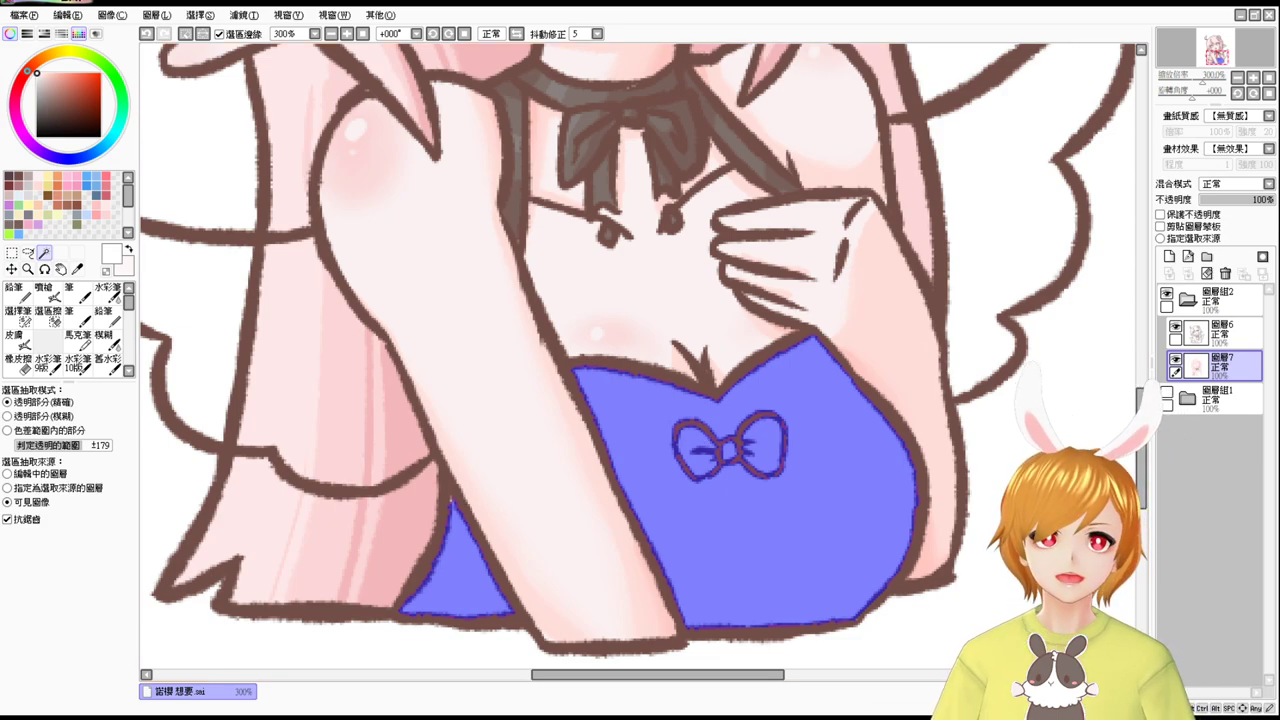
{"action": "left_click", "coordinate": [18, 312]}
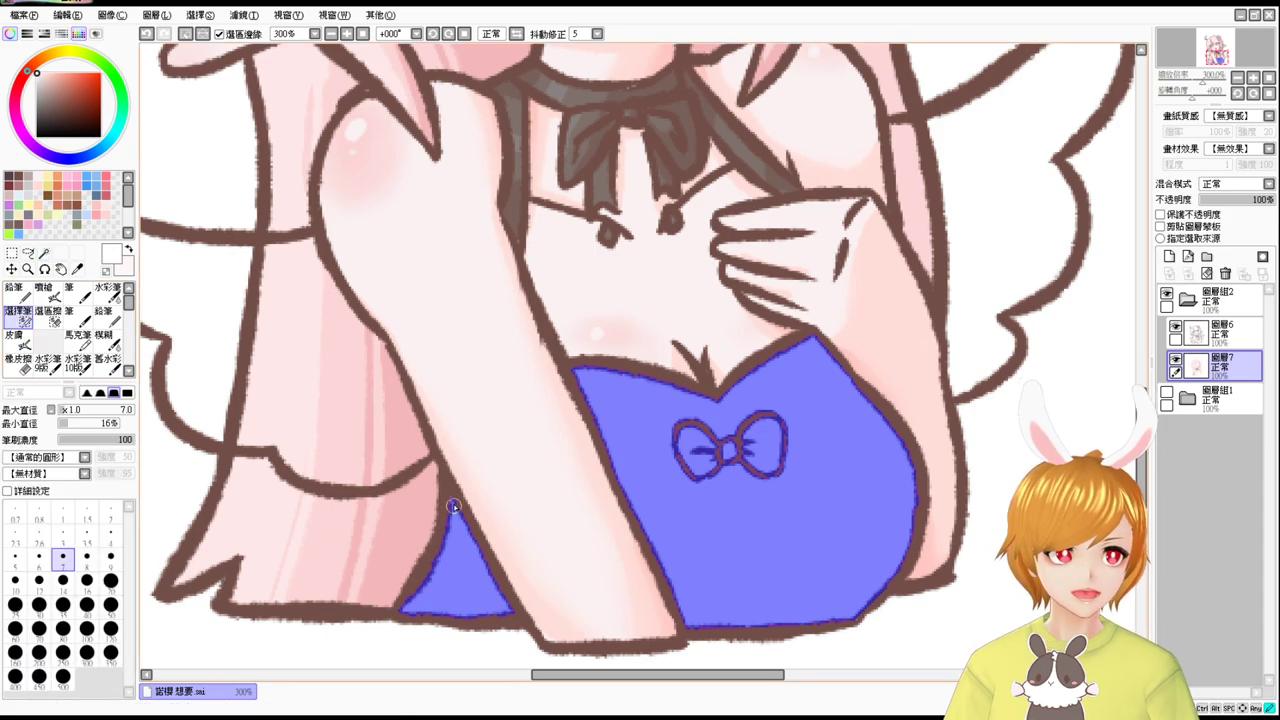
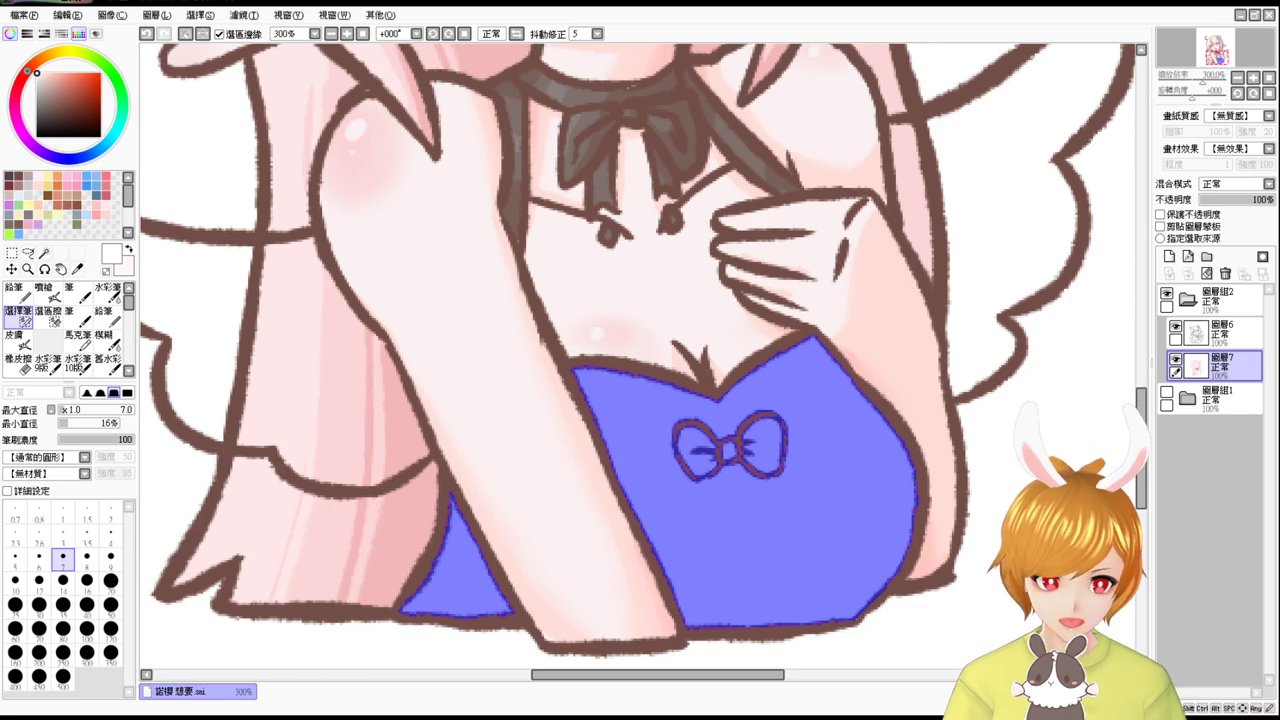
{"action": "left_click", "coordinate": [1175, 358]}
{"action": "scroll", "coordinate": [1156, 446], "scroll_direction": "up", "scroll_amount": 1}
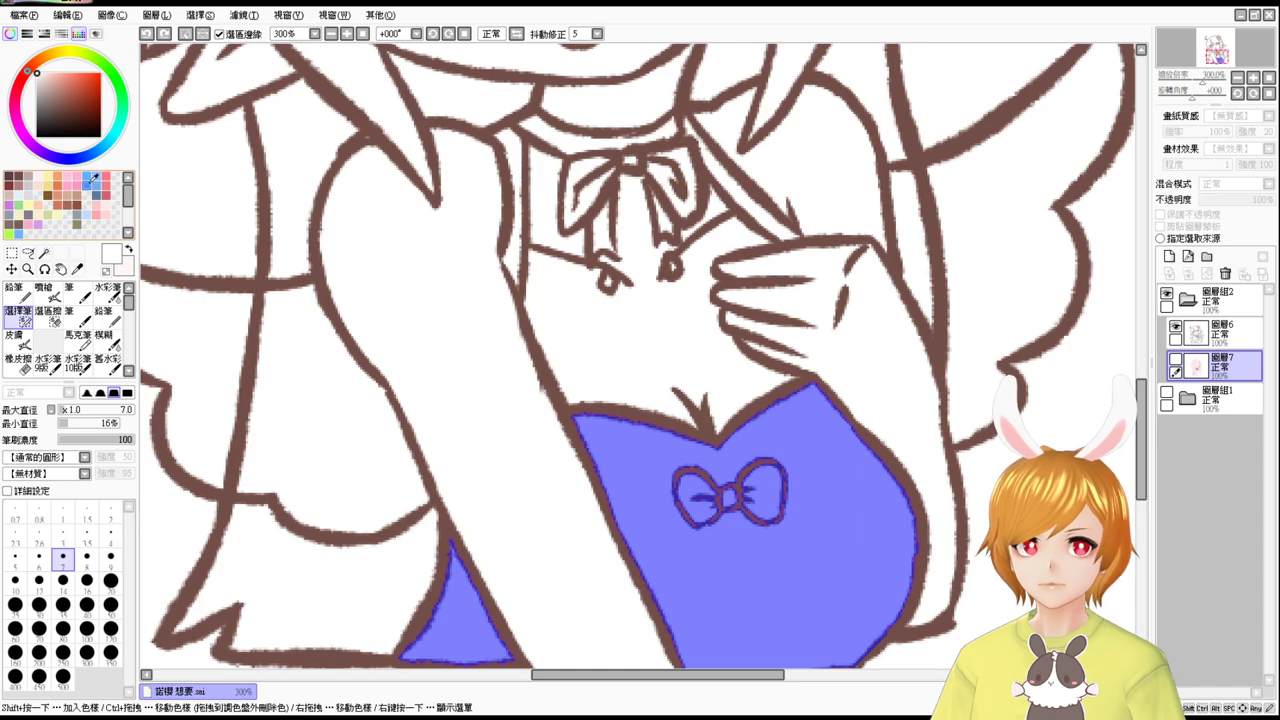
Fill the selected outfit and bow areas with a very pale blue on layer 圖層7.
{"action": "left_click", "coordinate": [98, 207]}
{"action": "left_click", "coordinate": [46, 73]}
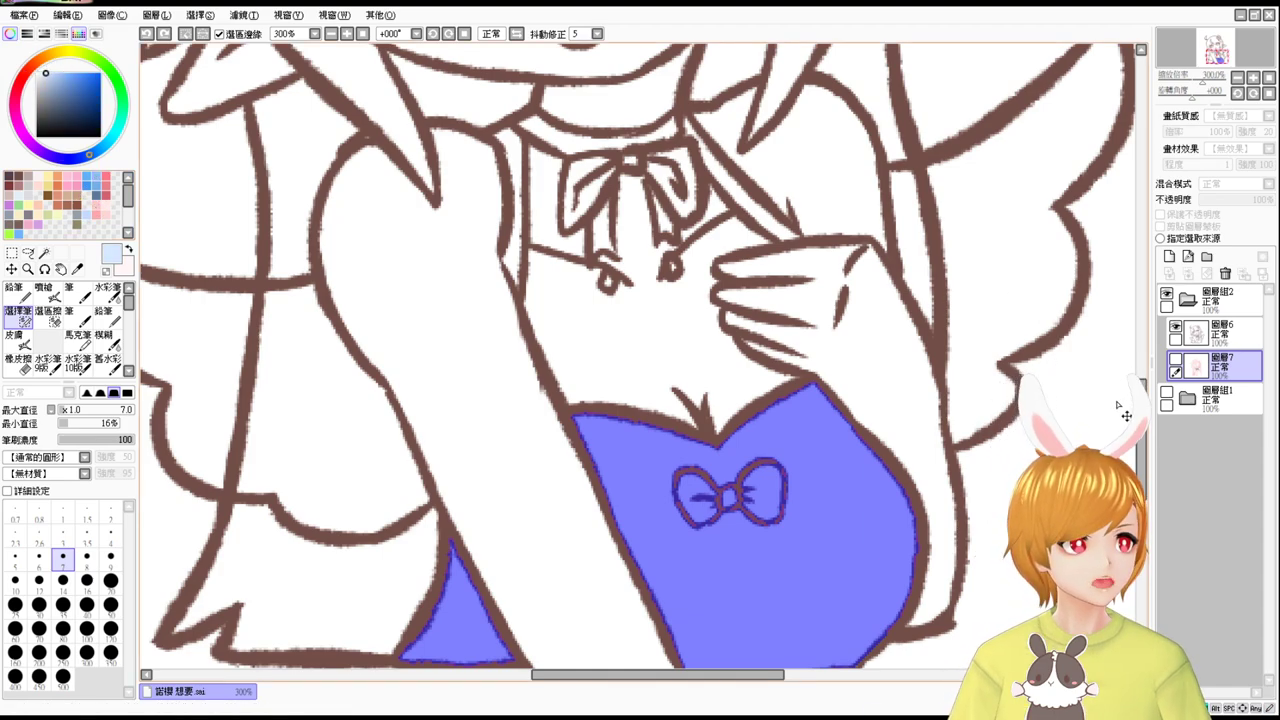
{"action": "left_click", "coordinate": [44, 289]}
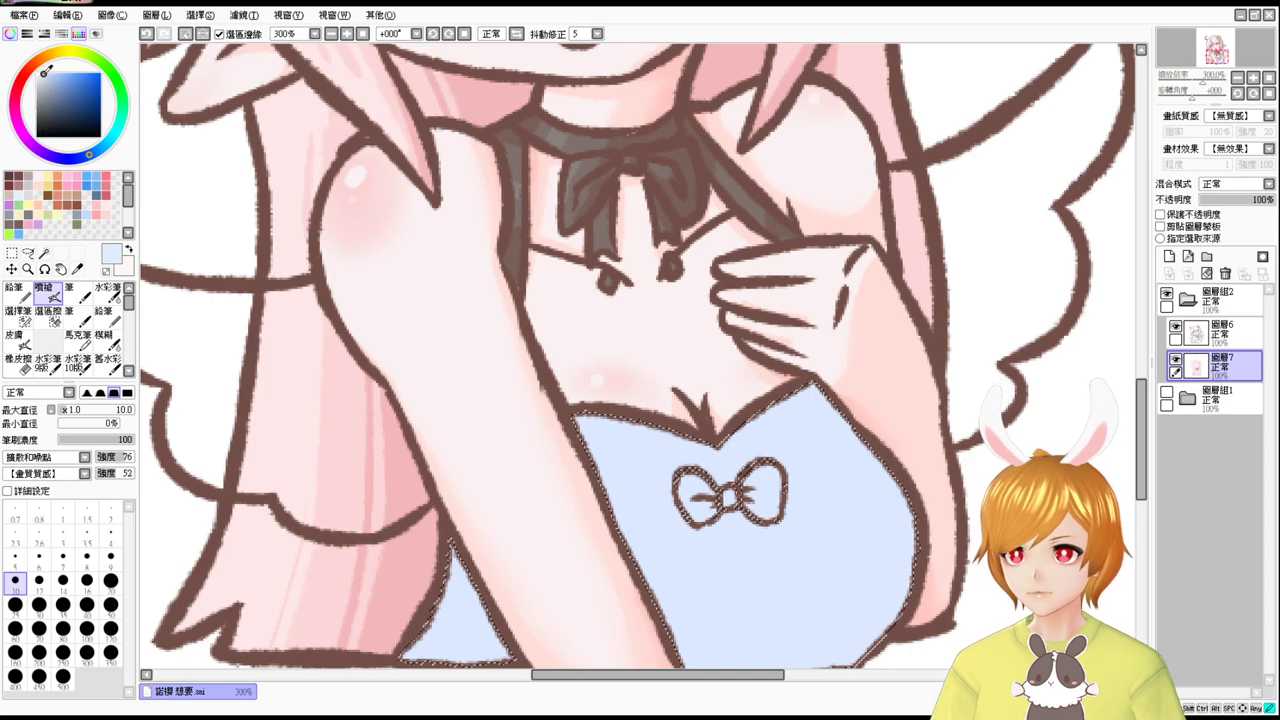
{"action": "key", "text": "ctrl+f"}
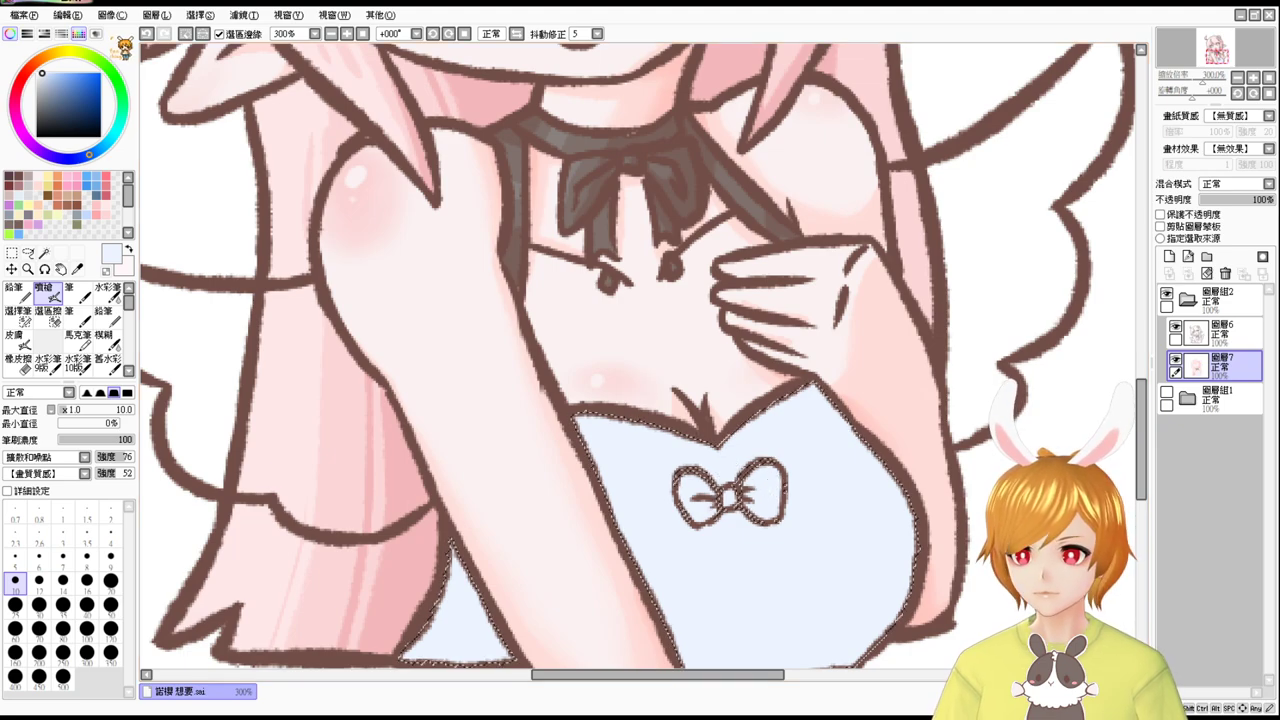
Brush white along the outfit's upper edge above the bow with the airbrush, starting at size 17 and continuing at size 11.
{"action": "left_click", "coordinate": [37, 73]}
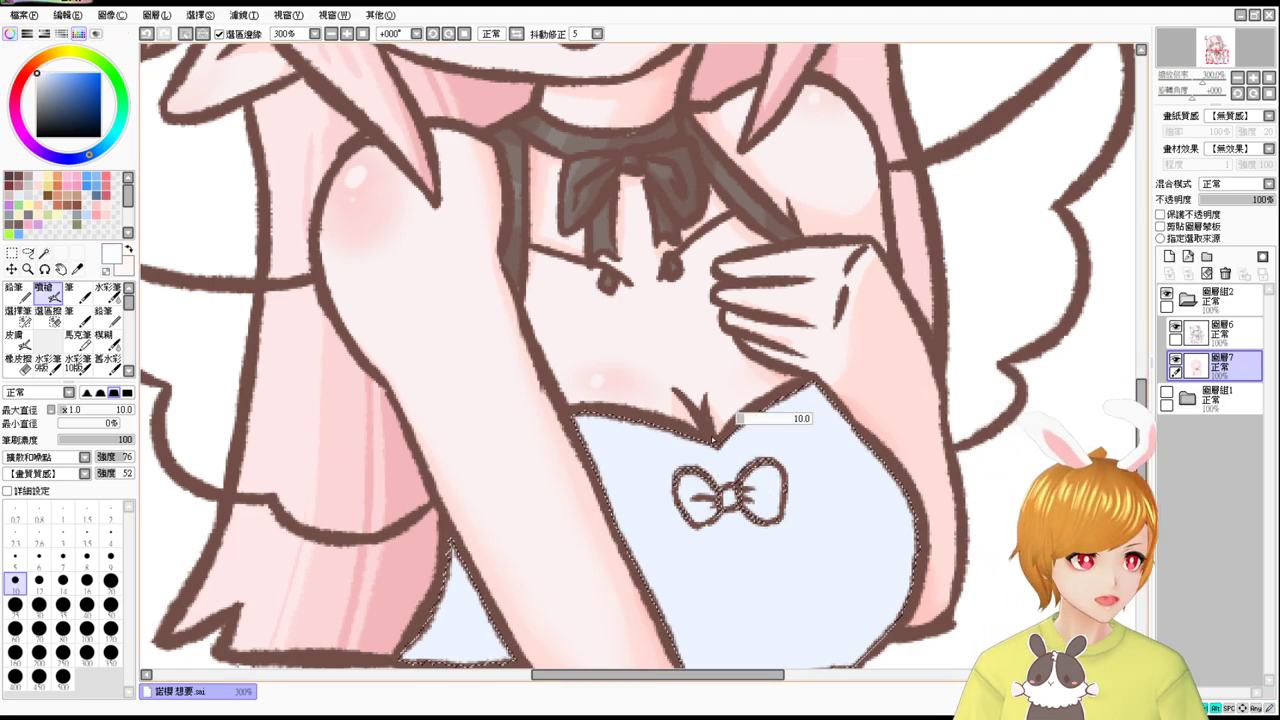
{"action": "left_click_drag", "start_coordinate": [741, 420], "coordinate": [731, 462]}
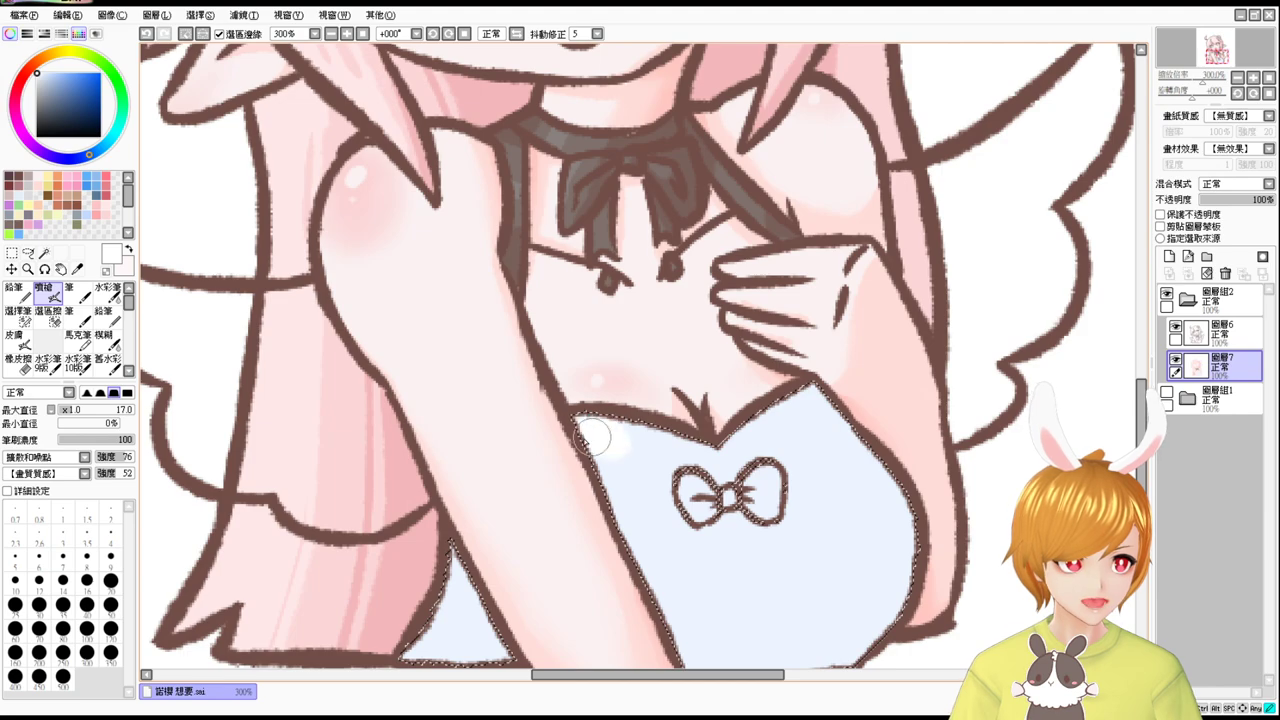
{"action": "mouse_move", "coordinate": [592, 437]}
{"action": "left_mouse_down"}
{"action": "mouse_move", "coordinate": [622, 406]}
{"action": "mouse_move", "coordinate": [669, 455]}
{"action": "left_mouse_up"}
{"action": "key", "text": "ctrl+z"}
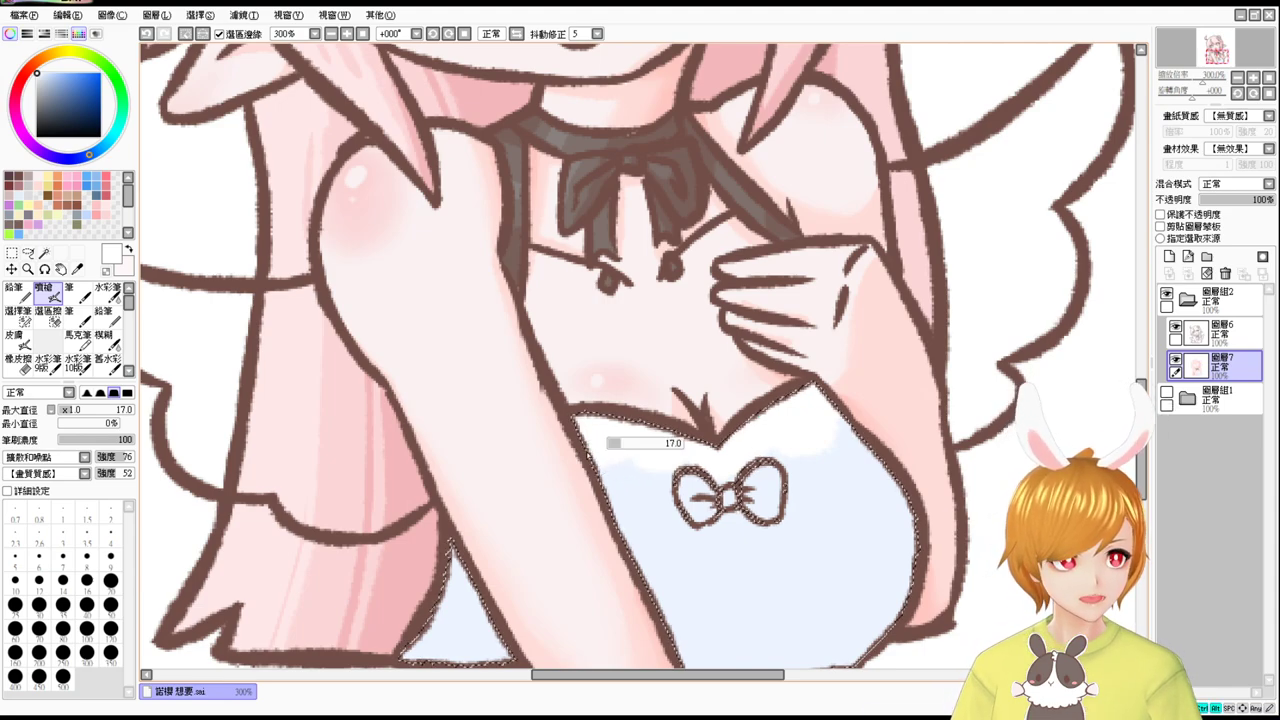
{"action": "left_click_drag", "start_coordinate": [588, 455], "coordinate": [690, 442]}
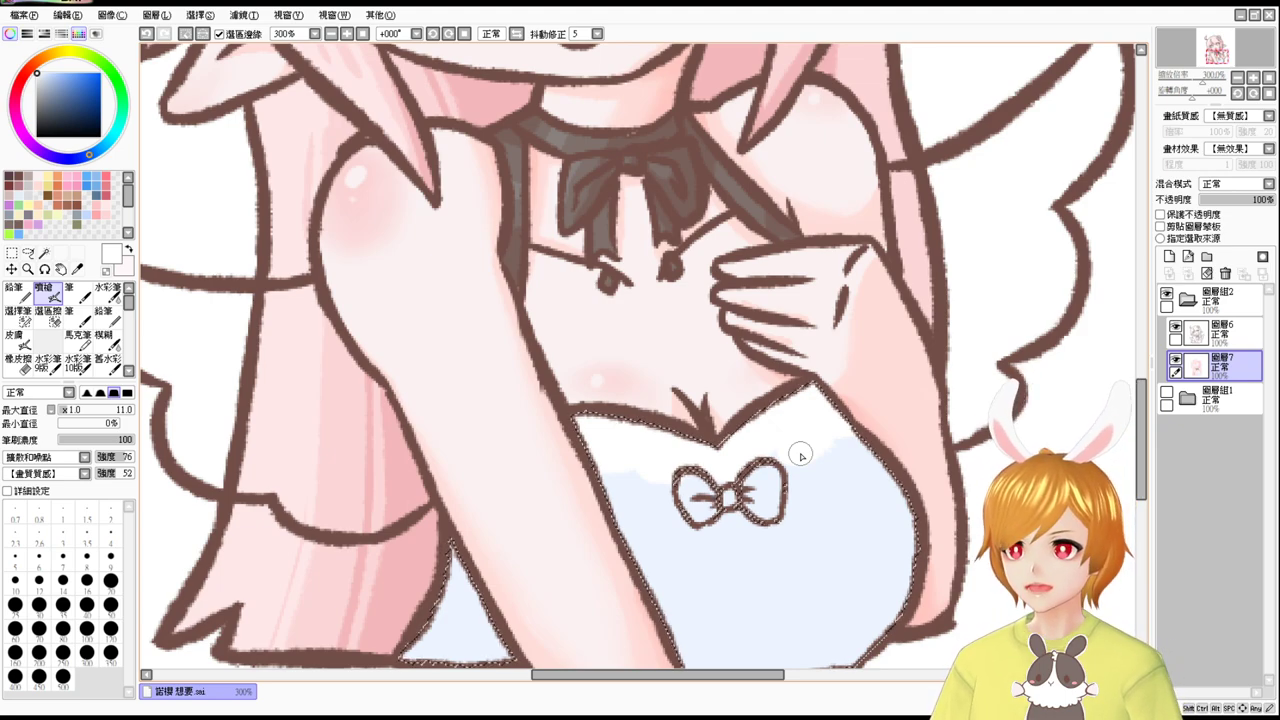
Shade around the chest bow, the outfit's lower right edge and the gap beside the arm with a slightly darker pale blue airbrush.
{"action": "key", "text": "space"}
{"action": "left_click_drag", "start_coordinate": [872, 529], "coordinate": [866, 485]}
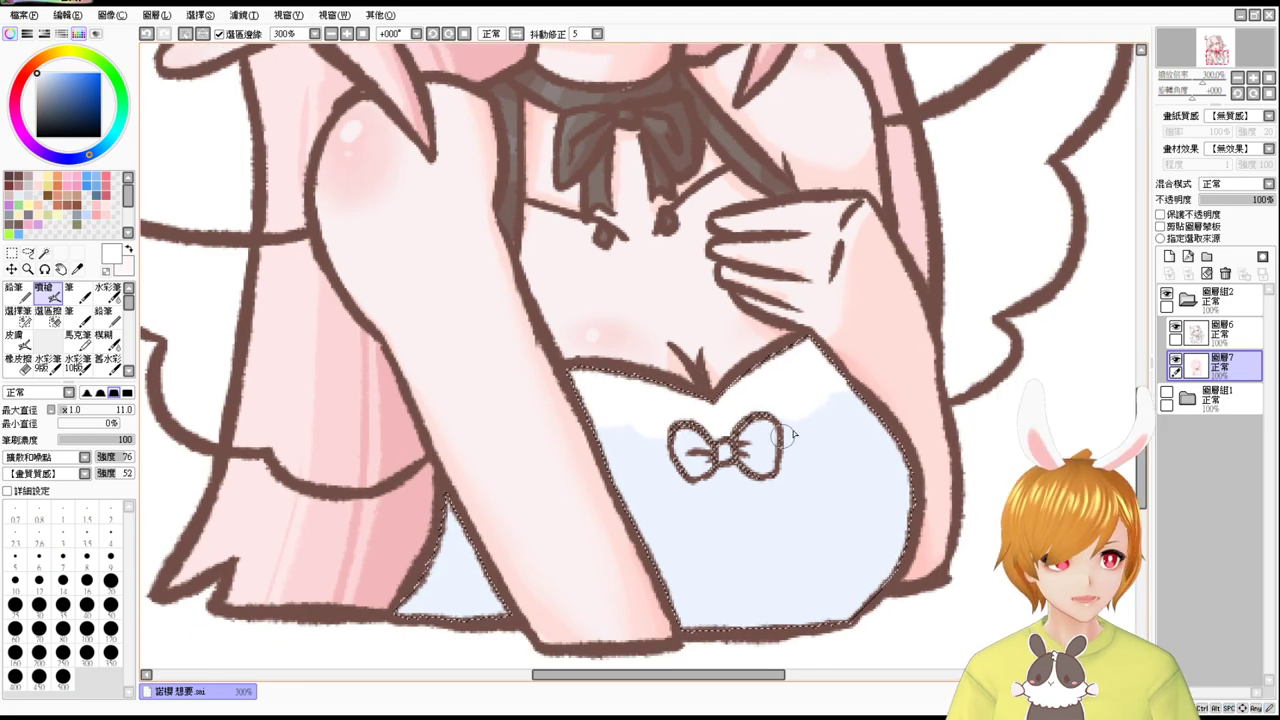
{"action": "left_click", "coordinate": [668, 445], "text": "alt"}
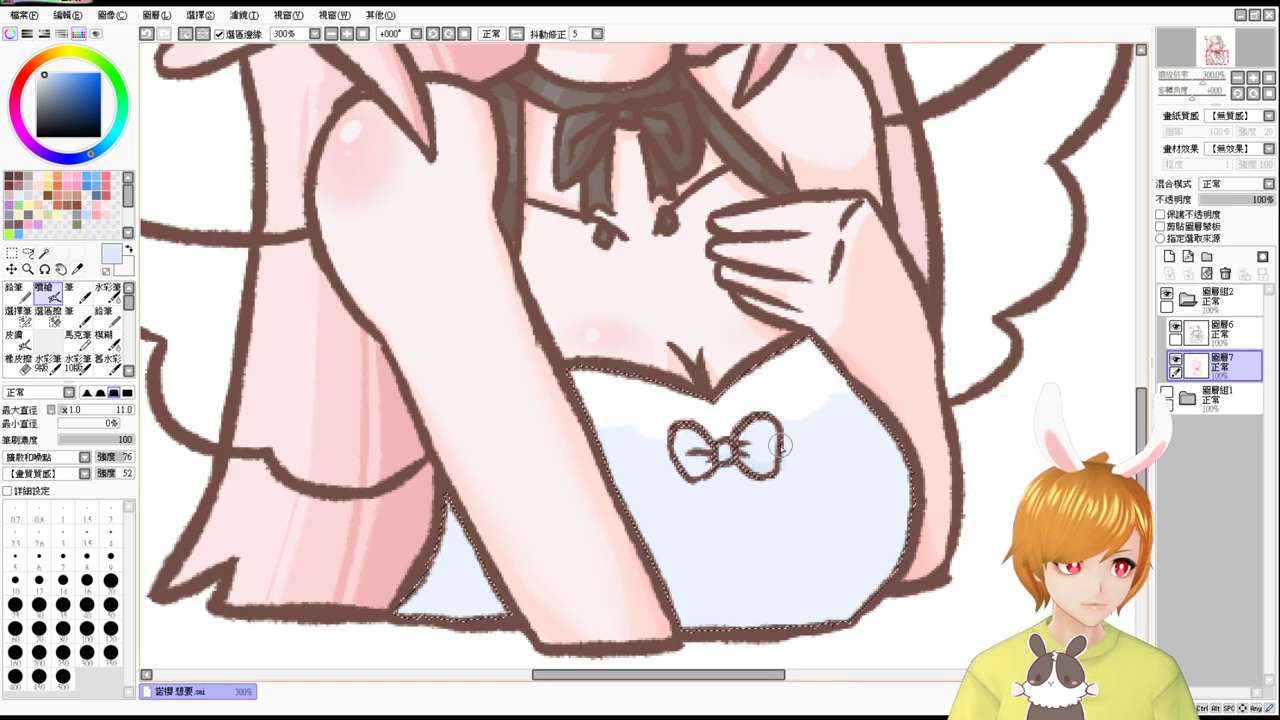
{"action": "left_click", "coordinate": [47, 75]}
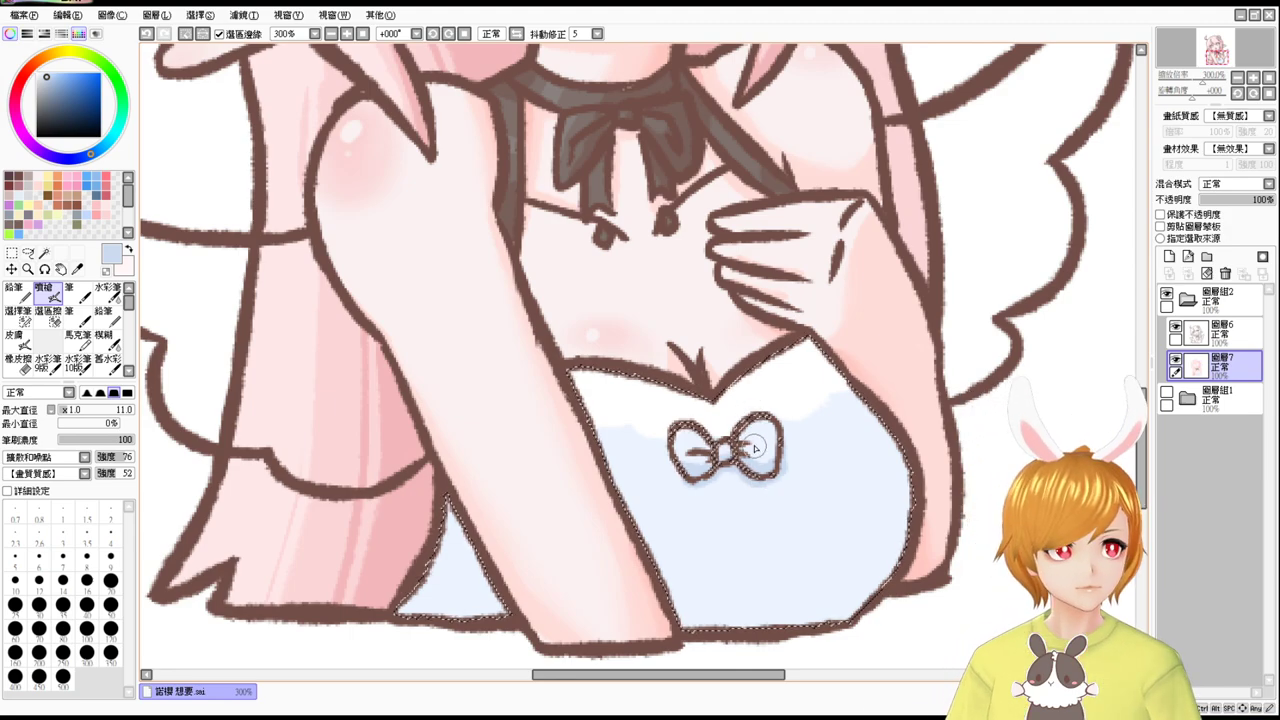
{"action": "left_click_drag", "start_coordinate": [741, 598], "coordinate": [736, 597]}
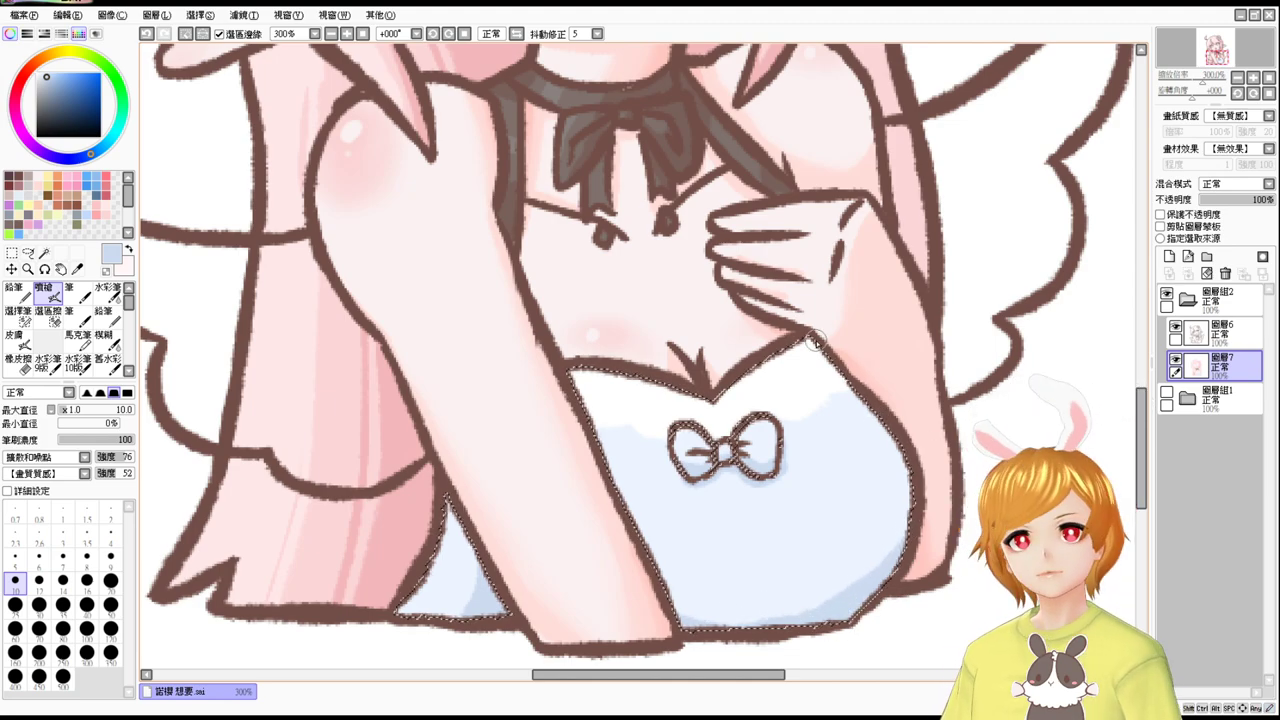
Brush white ruffles along the outfit's upper edge and paint a white flower right of the bow with the airbrush at size 7.
{"action": "left_click", "coordinate": [807, 378], "text": "alt"}
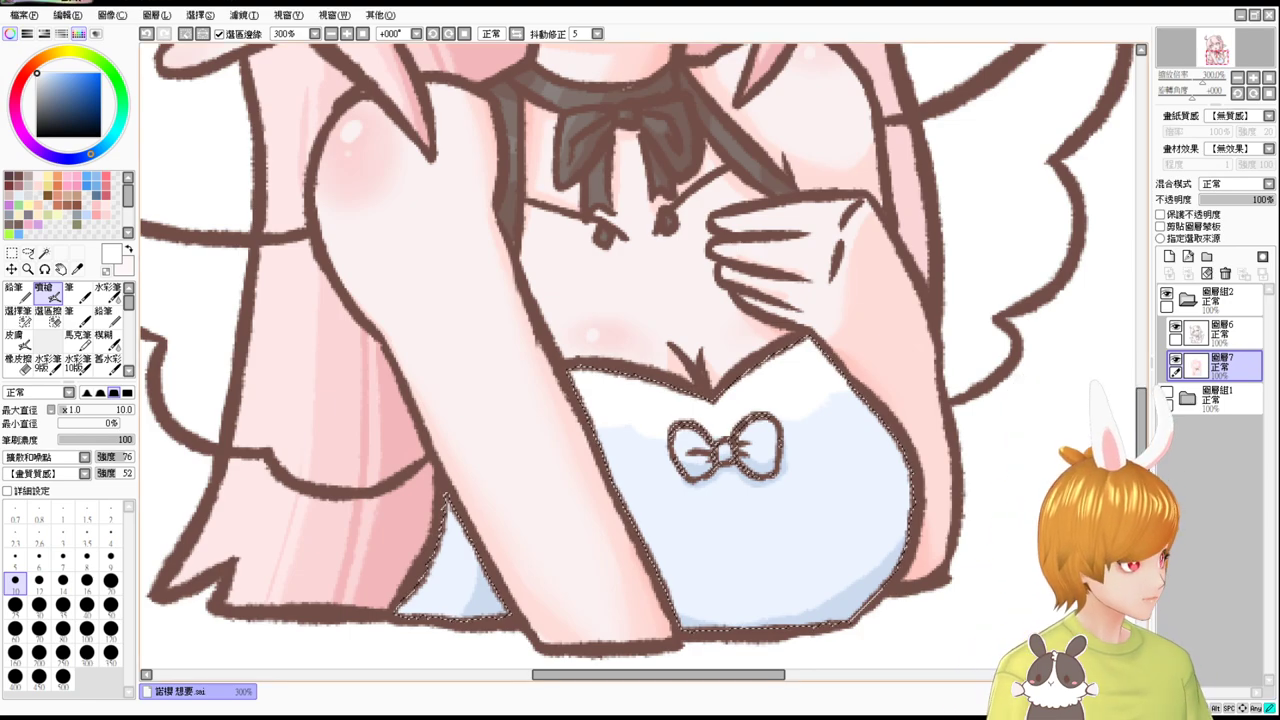
{"action": "scroll", "coordinate": [640, 357], "scroll_direction": "up", "scroll_amount": 1}
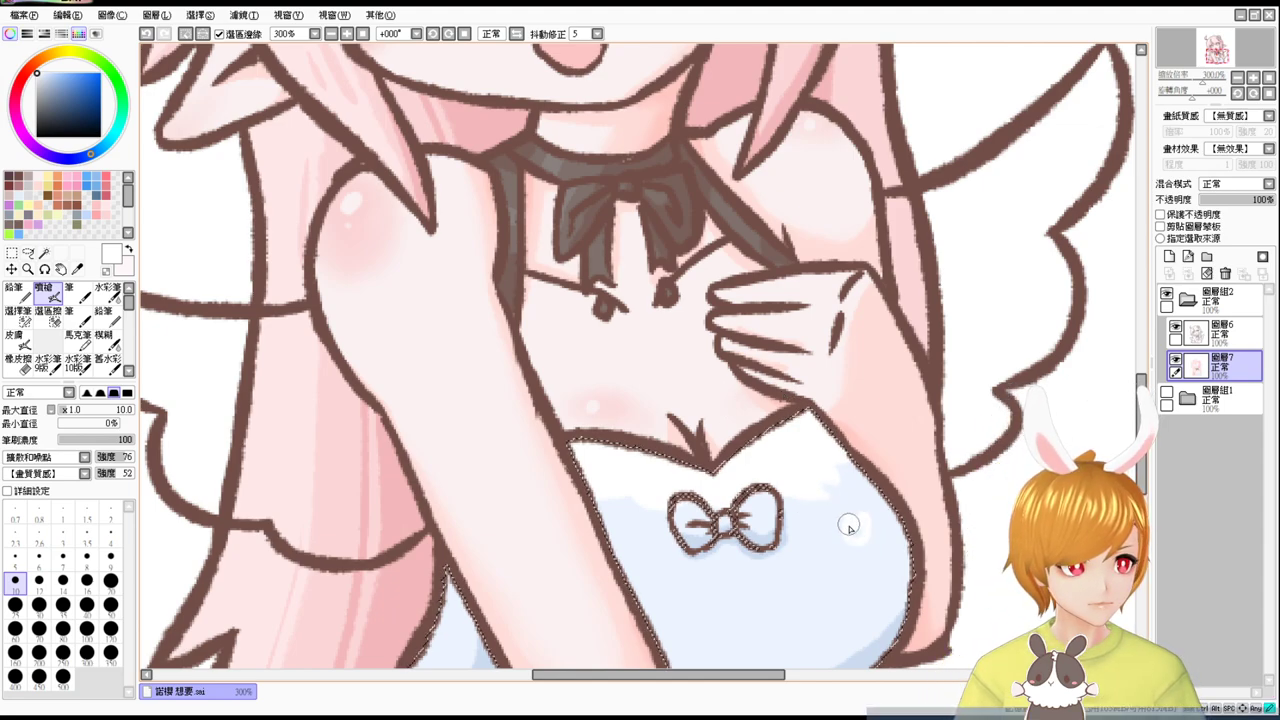
{"action": "key", "text": "bracketleft"}
{"action": "key", "text": "bracketleft"}
{"action": "key", "text": "bracketleft"}
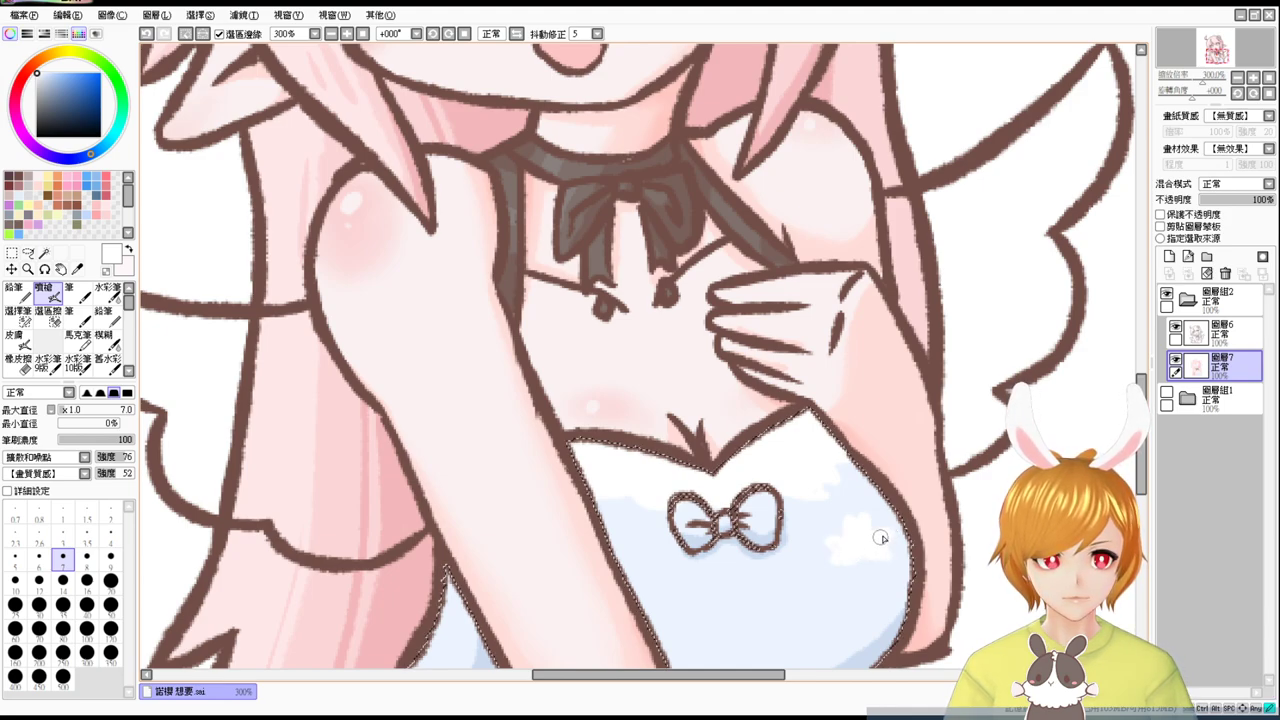
{"action": "mouse_move", "coordinate": [880, 538]}
{"action": "left_mouse_down"}
{"action": "mouse_move", "coordinate": [835, 543]}
{"action": "mouse_move", "coordinate": [867, 563]}
{"action": "left_mouse_up"}
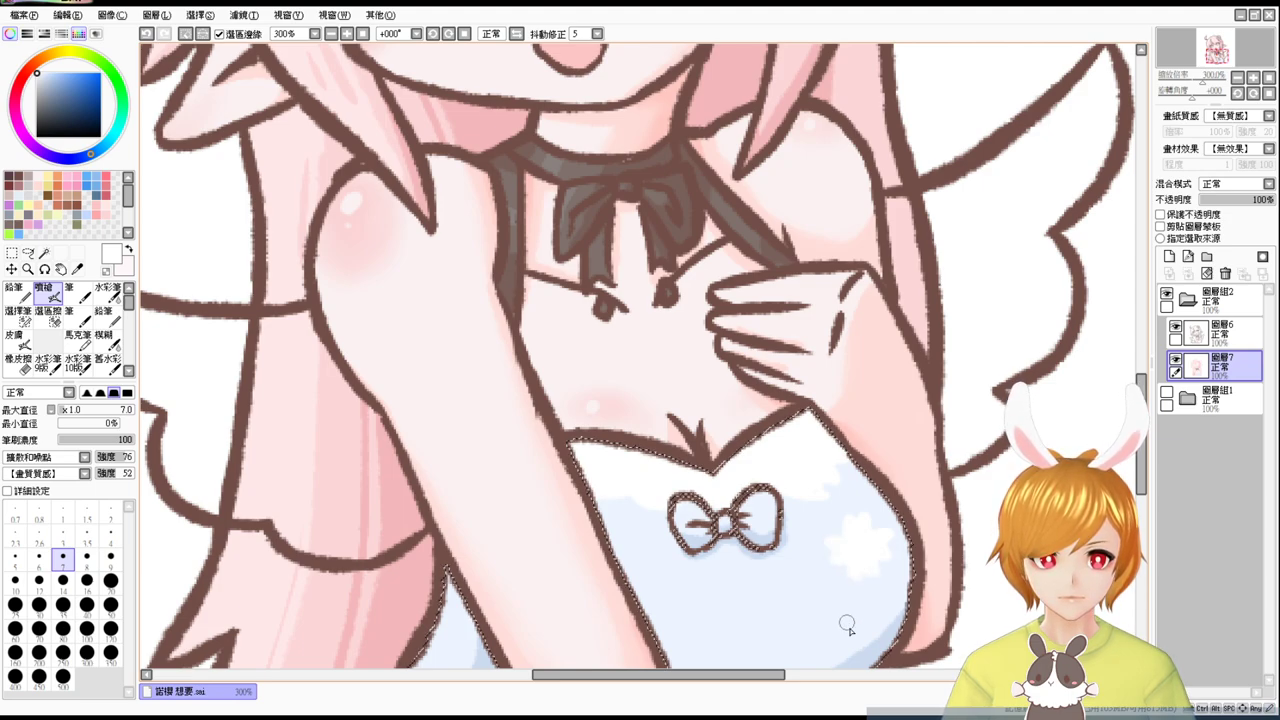
Paint a second white flower on the outfit beside the arm with the size 7 airbrush.
{"action": "left_click_drag", "start_coordinate": [670, 530], "coordinate": [684, 555]}
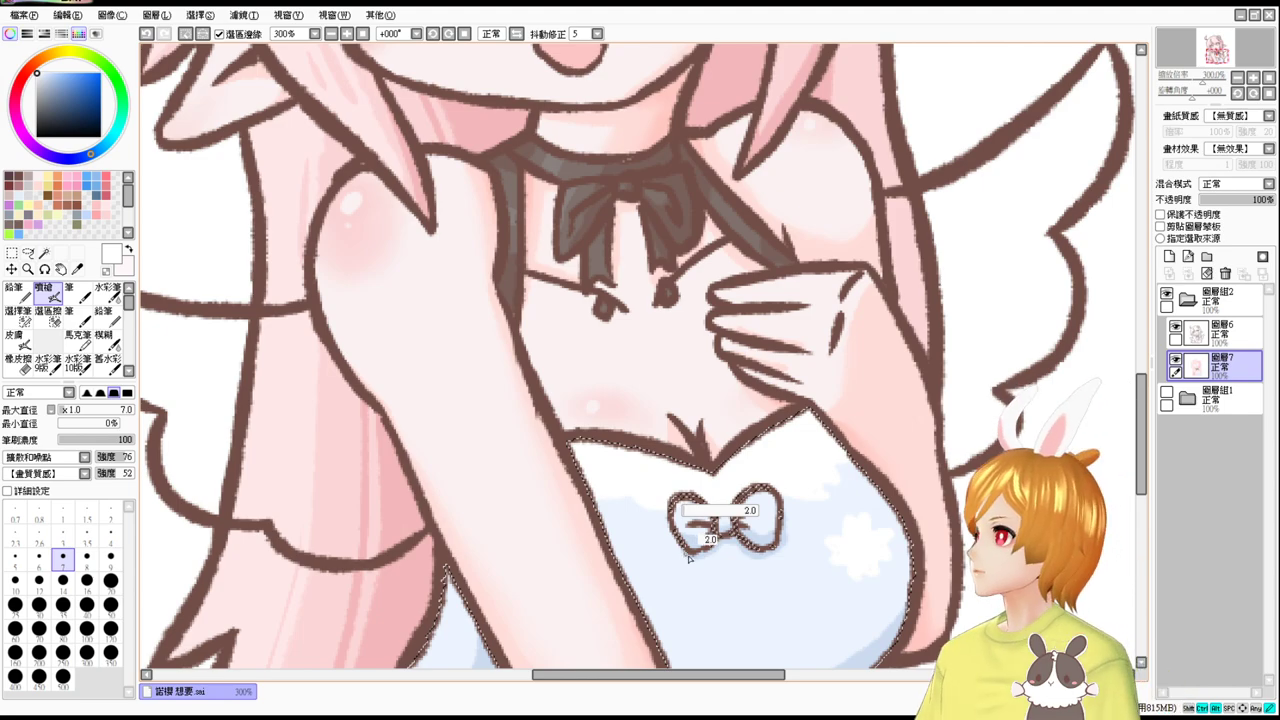
{"action": "key", "text": "bracketleft"}
{"action": "key", "text": "bracketleft"}
{"action": "key", "text": "bracketleft"}
{"action": "key", "text": "bracketright"}
{"action": "key", "text": "bracketright"}
{"action": "key", "text": "bracketright"}
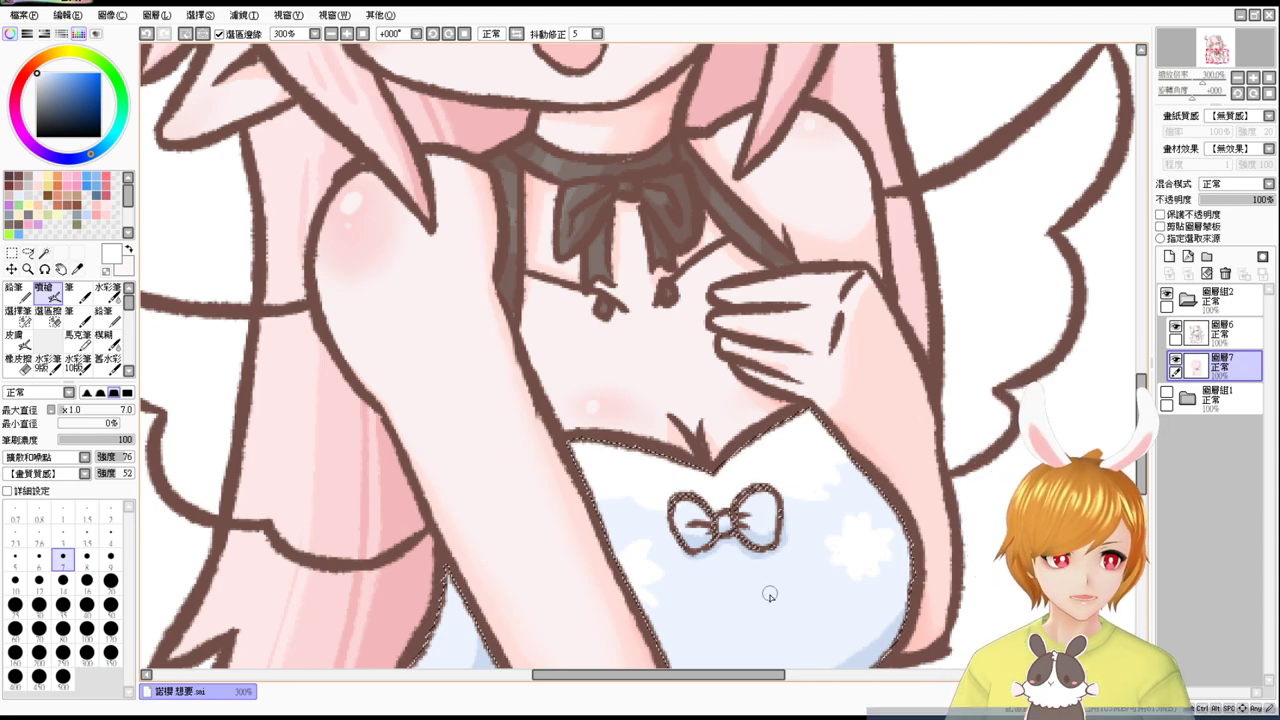
Shade the outfit's lower edge and the gap beside the arm in the darker pale blue with the size 9 airbrush, then deselect.
{"action": "left_click_drag", "start_coordinate": [766, 594], "coordinate": [780, 523]}
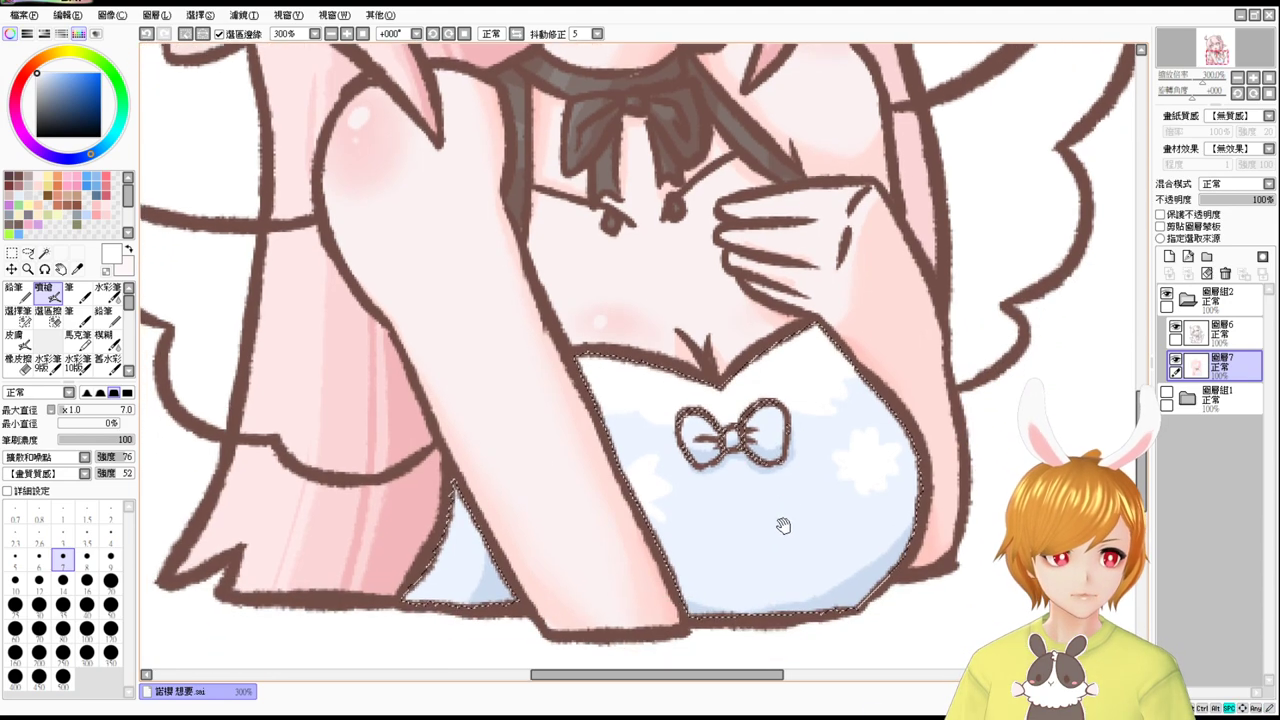
{"action": "left_click", "coordinate": [858, 580], "text": "alt"}
{"action": "left_click_drag", "start_coordinate": [818, 574], "coordinate": [832, 574], "text": "ctrl+alt"}
{"action": "mouse_move", "coordinate": [689, 607]}
{"action": "left_mouse_down"}
{"action": "mouse_move", "coordinate": [747, 585]}
{"action": "mouse_move", "coordinate": [784, 606]}
{"action": "mouse_move", "coordinate": [744, 584]}
{"action": "mouse_move", "coordinate": [827, 595]}
{"action": "mouse_move", "coordinate": [728, 602]}
{"action": "mouse_move", "coordinate": [793, 613]}
{"action": "mouse_move", "coordinate": [774, 601]}
{"action": "mouse_move", "coordinate": [763, 622]}
{"action": "mouse_move", "coordinate": [820, 611]}
{"action": "mouse_move", "coordinate": [804, 625]}
{"action": "mouse_move", "coordinate": [790, 593]}
{"action": "mouse_move", "coordinate": [805, 584]}
{"action": "mouse_move", "coordinate": [772, 588]}
{"action": "mouse_move", "coordinate": [852, 589]}
{"action": "left_mouse_up"}
{"action": "key", "text": "ctrl+z"}
{"action": "key", "text": "ctrl+z"}
{"action": "mouse_move", "coordinate": [764, 590]}
{"action": "left_mouse_down"}
{"action": "mouse_move", "coordinate": [794, 601]}
{"action": "mouse_move", "coordinate": [850, 580]}
{"action": "left_mouse_up"}
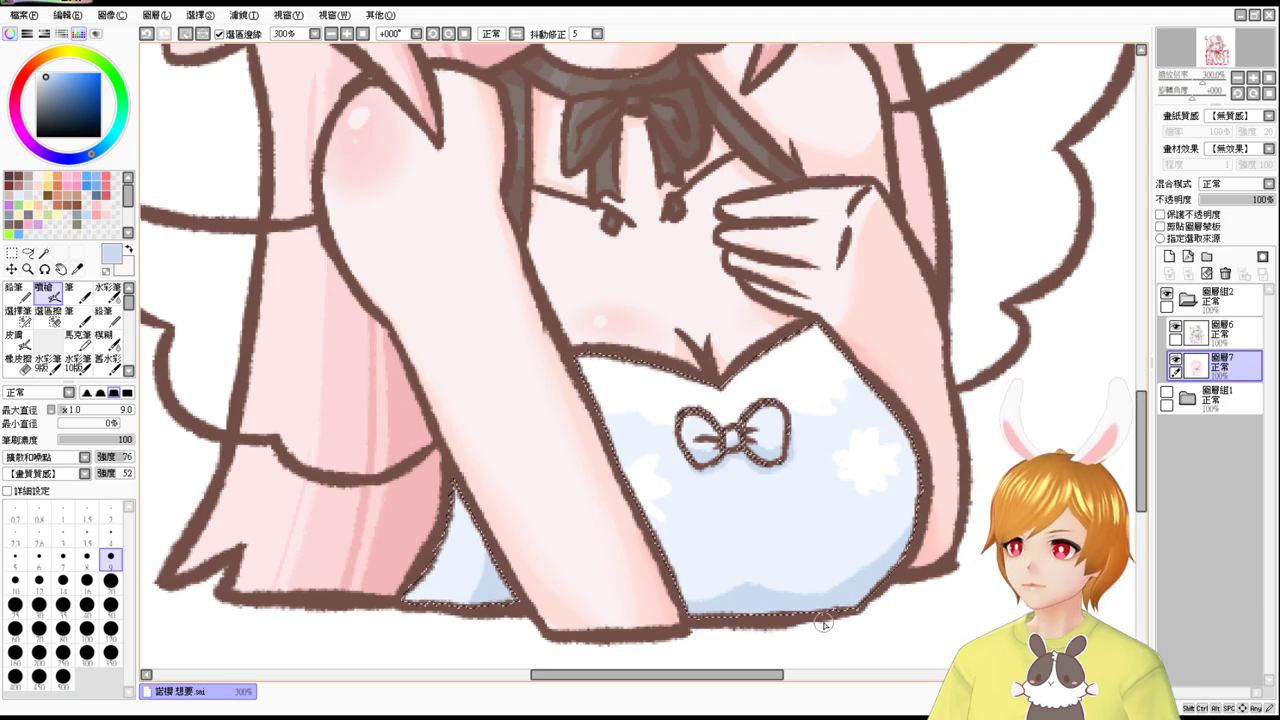
{"action": "key", "text": "ctrl"}
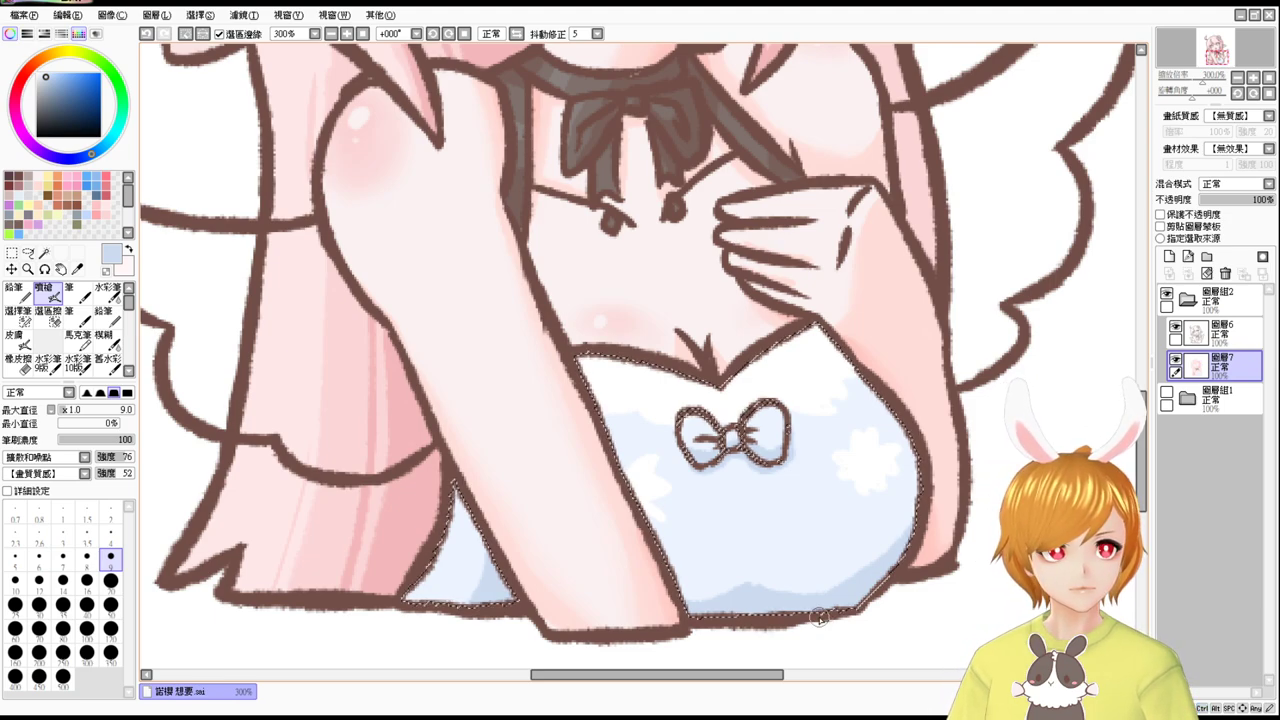
{"action": "mouse_move", "coordinate": [508, 563]}
{"action": "left_mouse_down"}
{"action": "mouse_move", "coordinate": [452, 603]}
{"action": "mouse_move", "coordinate": [478, 584]}
{"action": "mouse_move", "coordinate": [474, 600]}
{"action": "mouse_move", "coordinate": [505, 606]}
{"action": "left_mouse_up"}
{"action": "key", "text": "ctrl+d"}
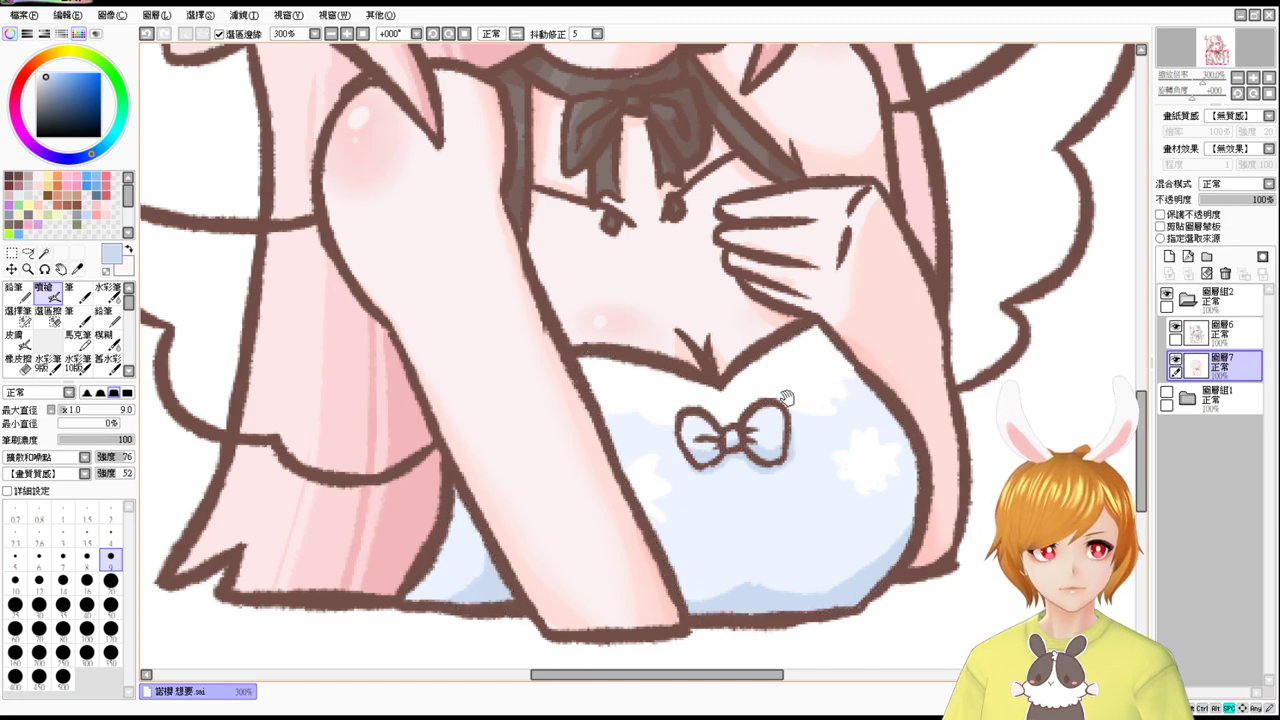
Cut the orange crewmate from its own drawing file, close that file and paste the crewmate into the elf girl drawing.
{"action": "left_click_drag", "start_coordinate": [786, 398], "coordinate": [784, 483]}
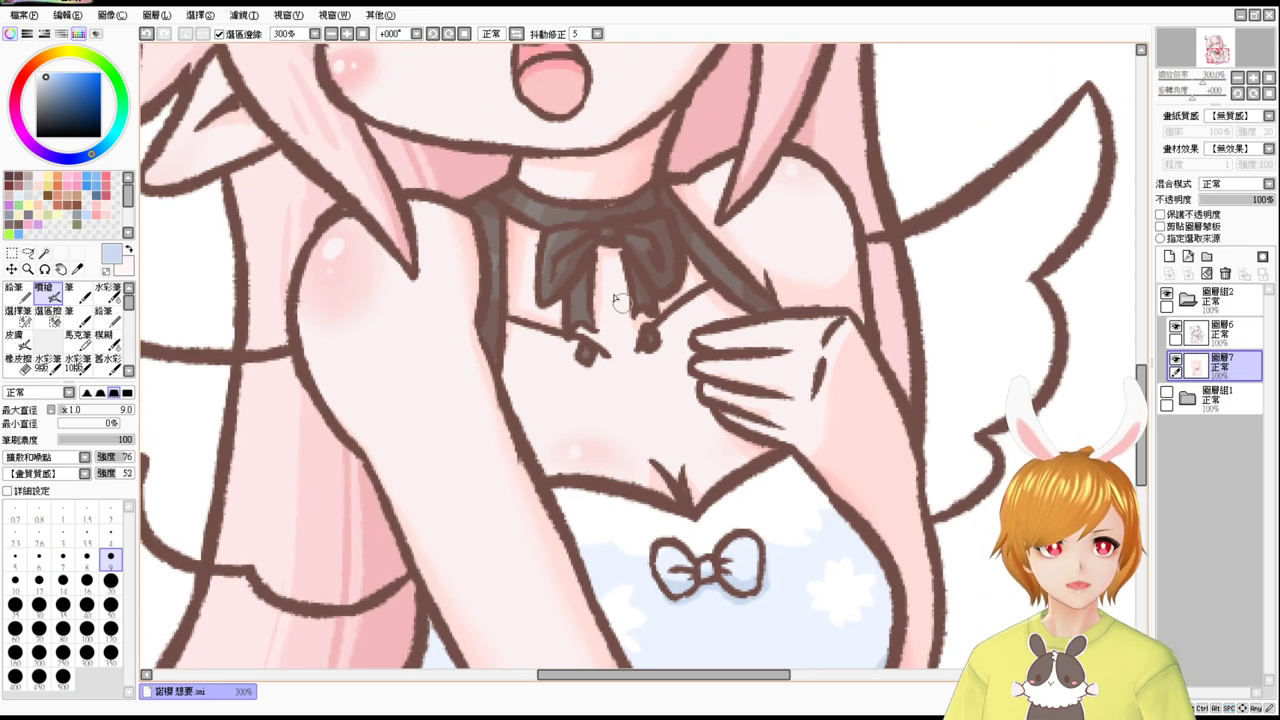
{"action": "left_click", "coordinate": [331, 34]}
{"action": "left_click_drag", "start_coordinate": [840, 290], "coordinate": [868, 400]}
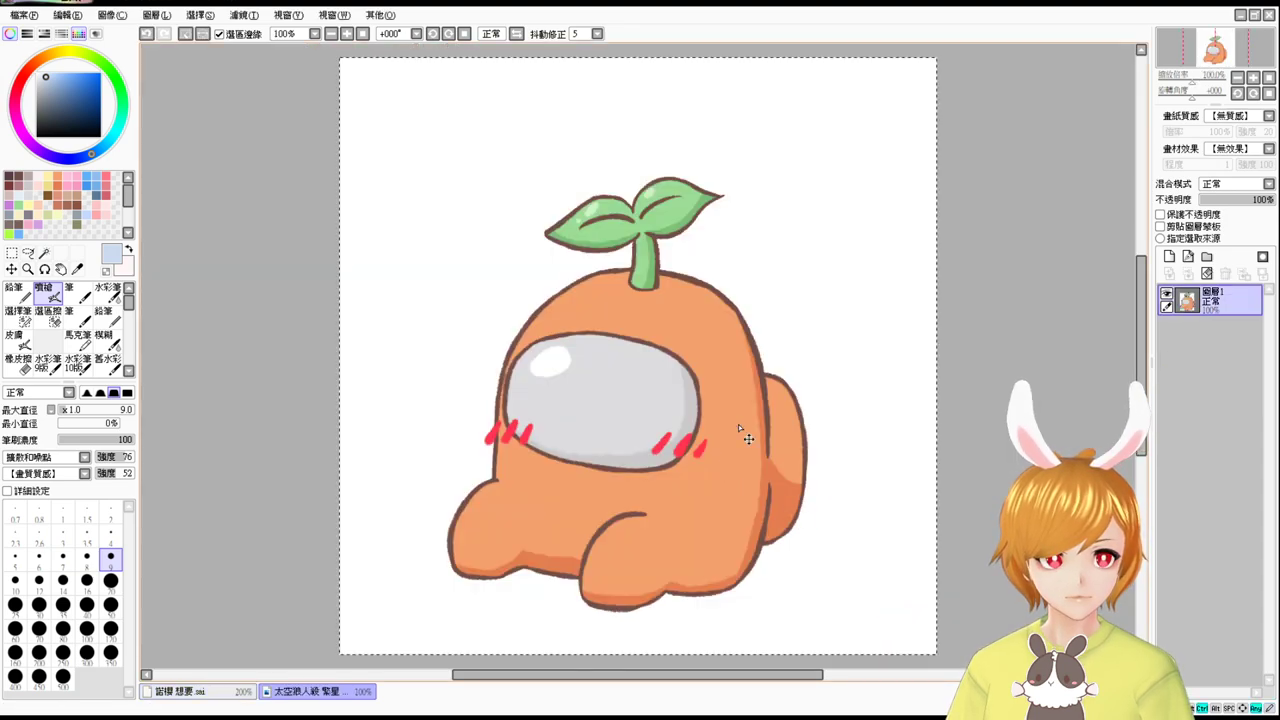
{"action": "key", "text": "Delete"}
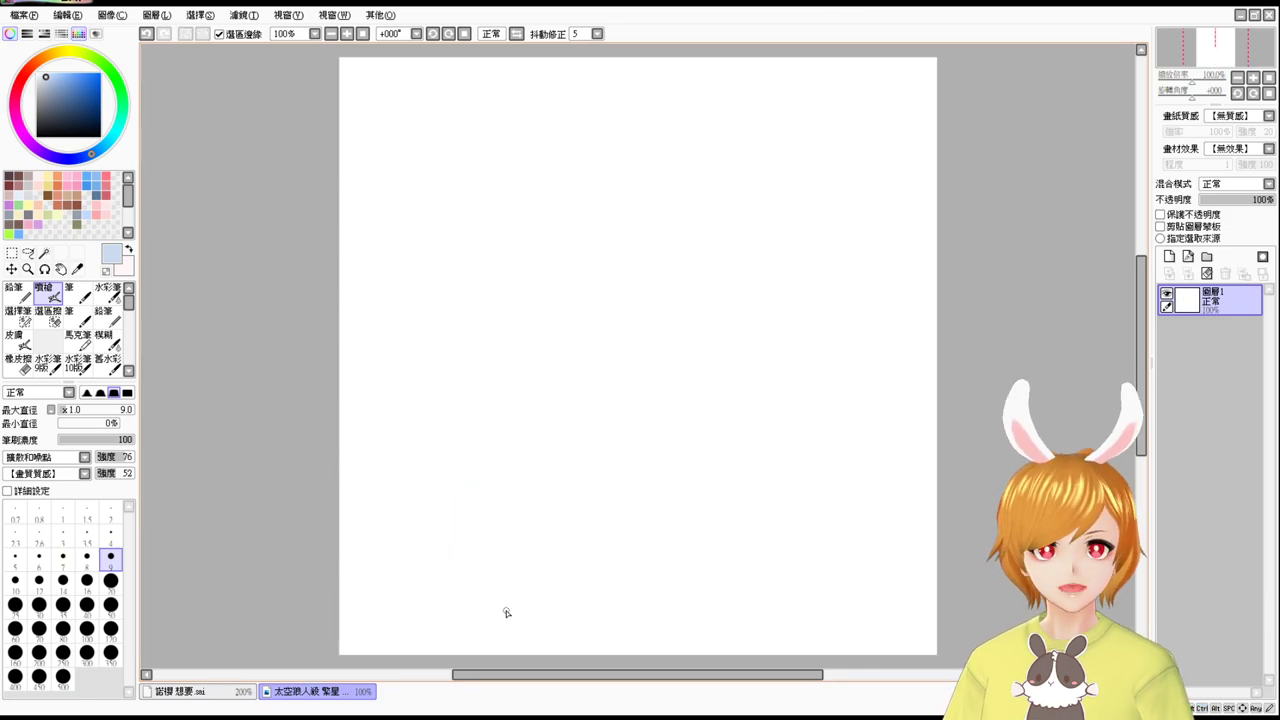
{"action": "left_click", "coordinate": [1268, 14]}
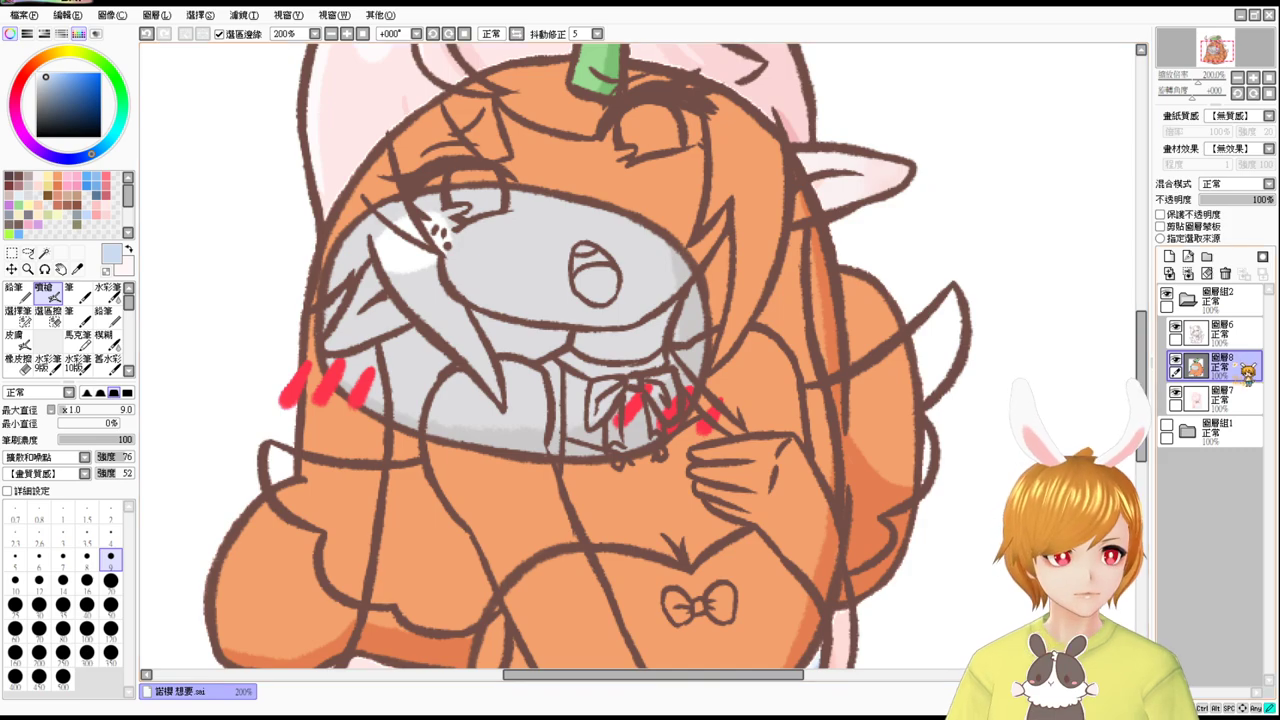
Move the crewmate layer above group 圖層組2 and scale it down to sit on the chest just above the bow.
{"action": "left_click_drag", "start_coordinate": [1246, 370], "coordinate": [1228, 286]}
{"action": "key", "text": "ctrl+t"}
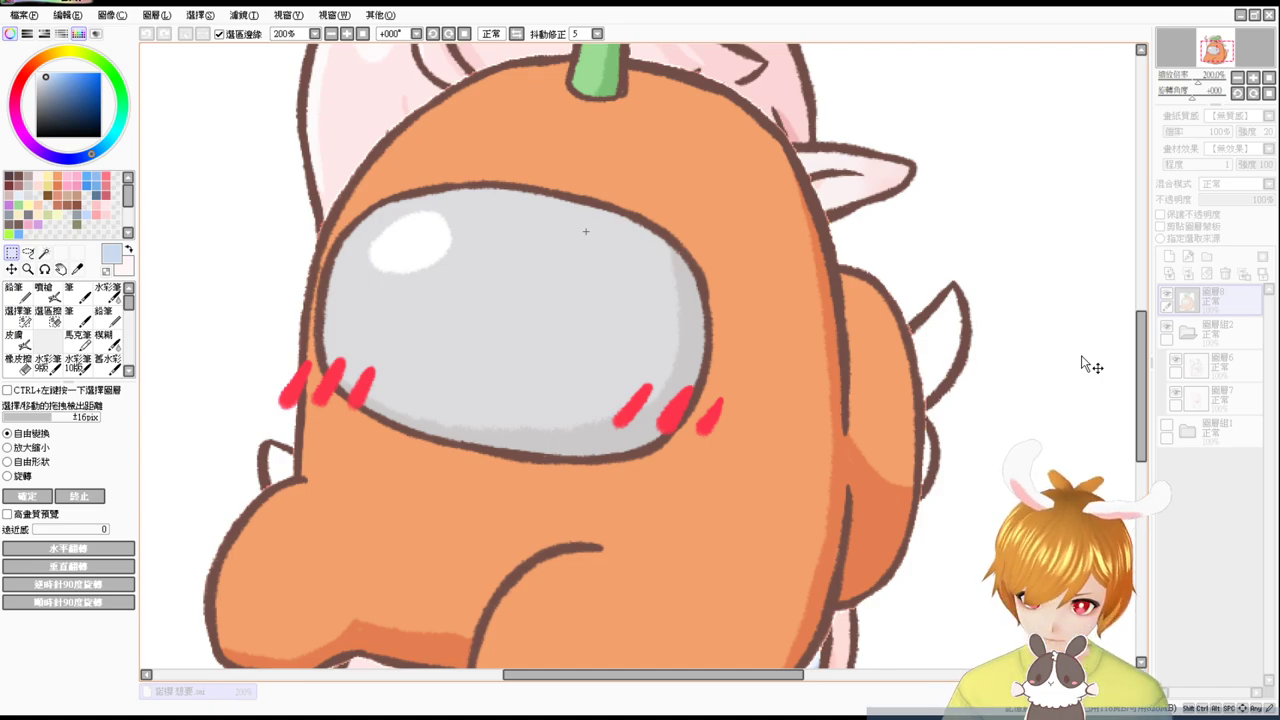
{"action": "scroll", "coordinate": [1064, 232], "scroll_direction": "down", "scroll_amount": 1}
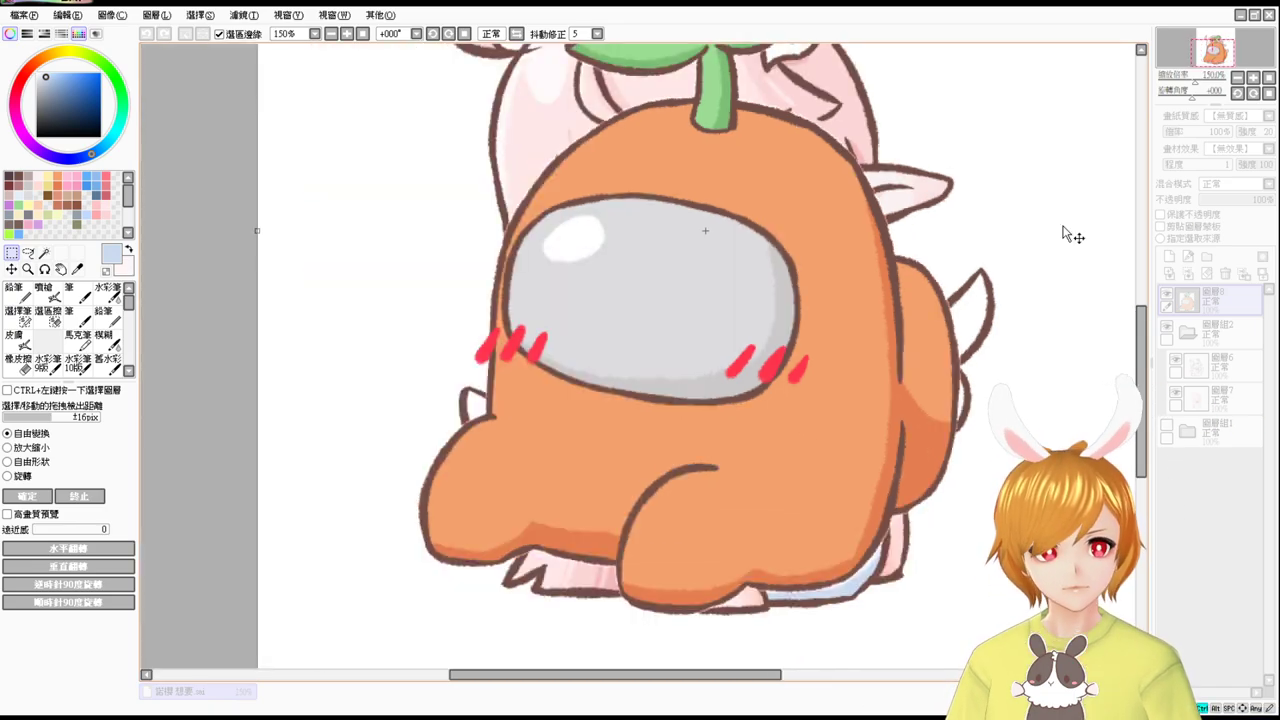
{"action": "scroll", "coordinate": [1064, 233], "scroll_direction": "down", "scroll_amount": 1}
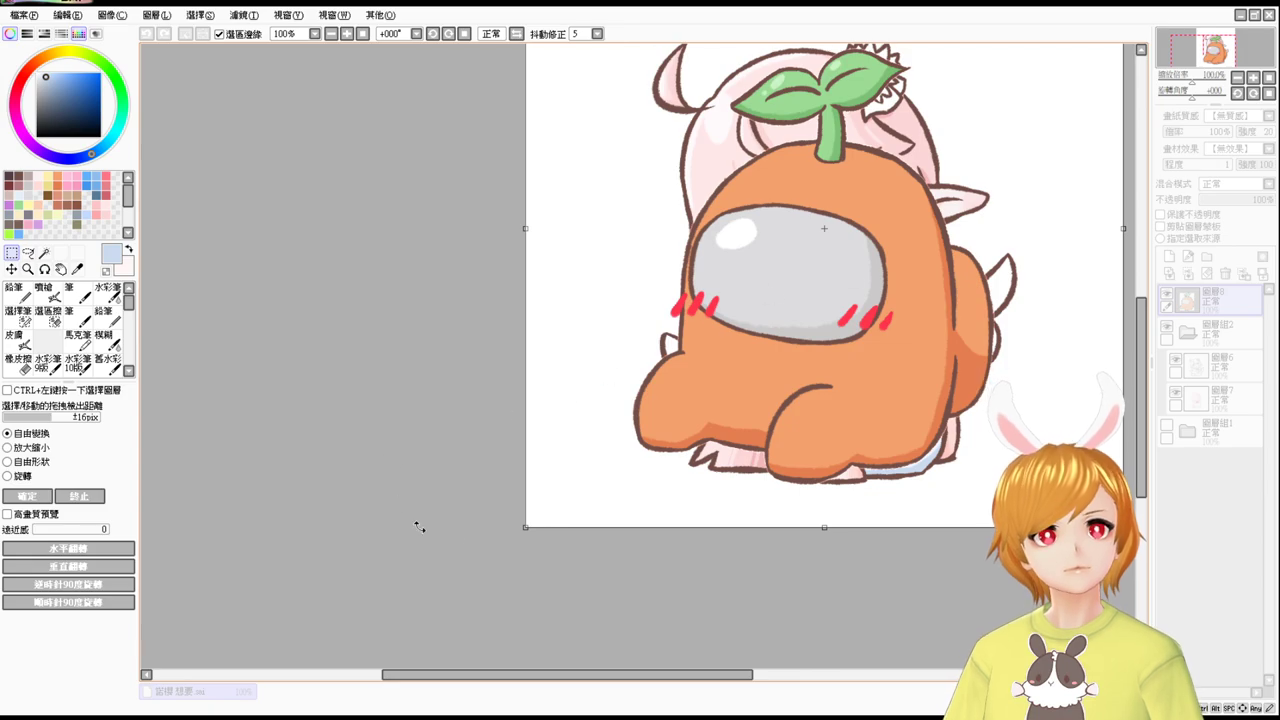
{"action": "left_click_drag", "start_coordinate": [527, 529], "coordinate": [838, 445]}
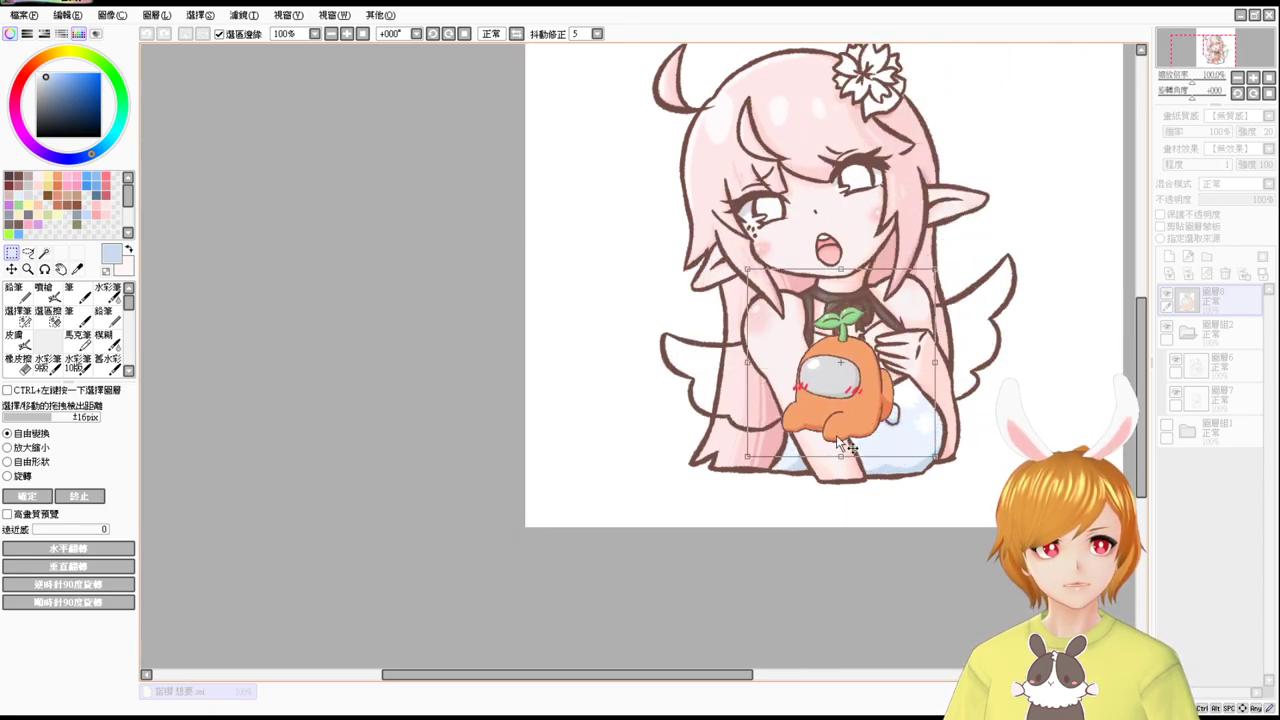
{"action": "left_click_drag", "start_coordinate": [746, 454], "coordinate": [841, 360]}
{"action": "left_click_drag", "start_coordinate": [915, 338], "coordinate": [899, 382]}
{"action": "key", "text": "Return"}
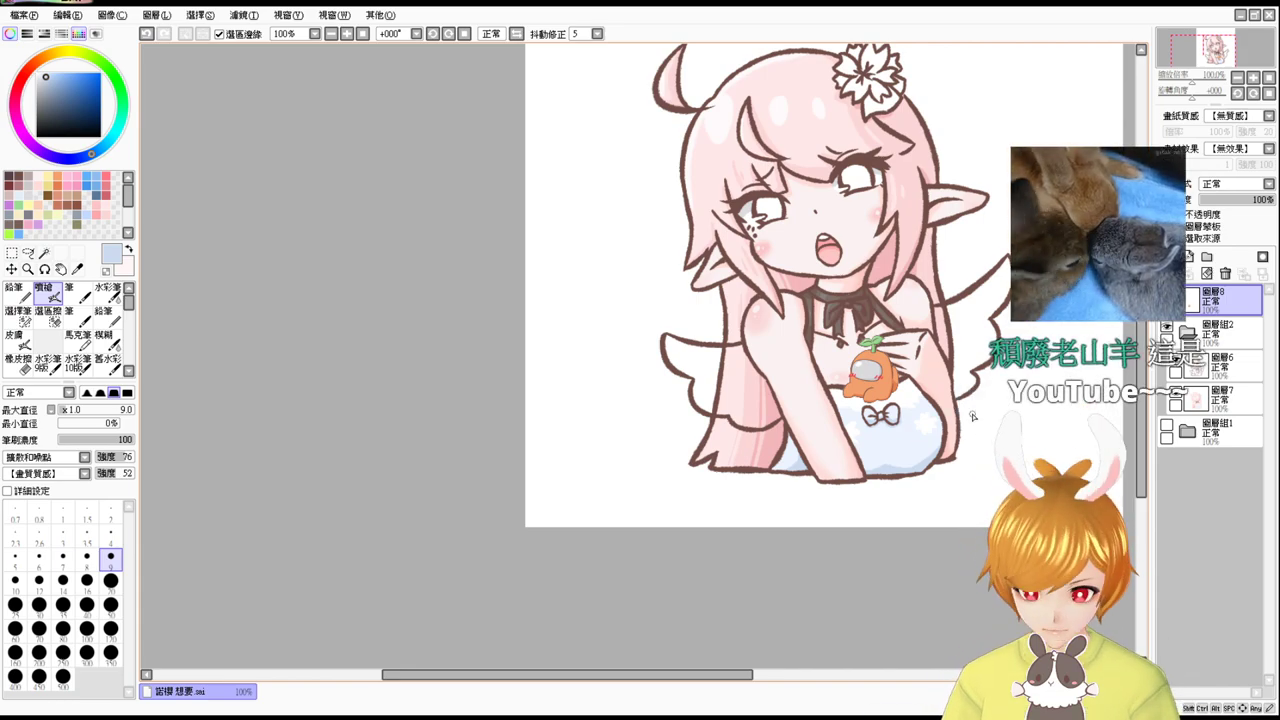
Undo the crewmate's scaling, layer reordering and pasting.
{"action": "scroll", "coordinate": [972, 415], "scroll_direction": "up", "scroll_amount": 5}
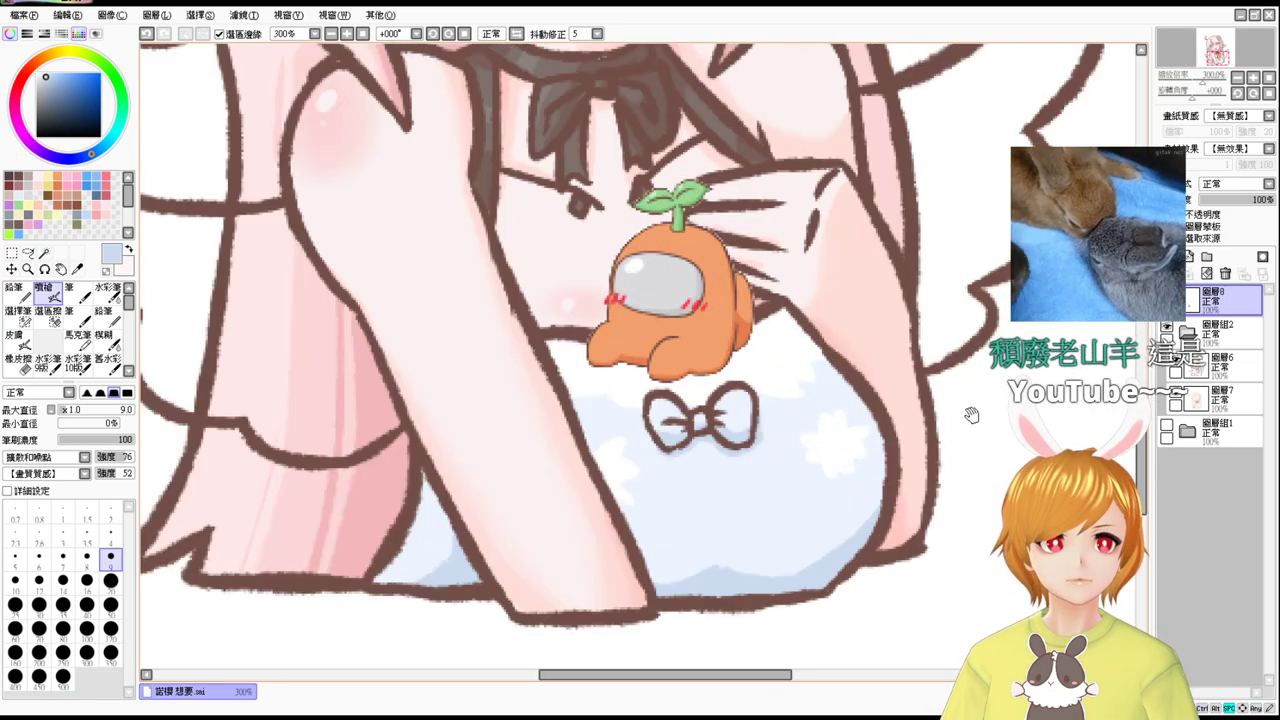
{"action": "left_click_drag", "start_coordinate": [957, 284], "coordinate": [1055, 442]}
{"action": "left_click", "coordinate": [332, 35]}
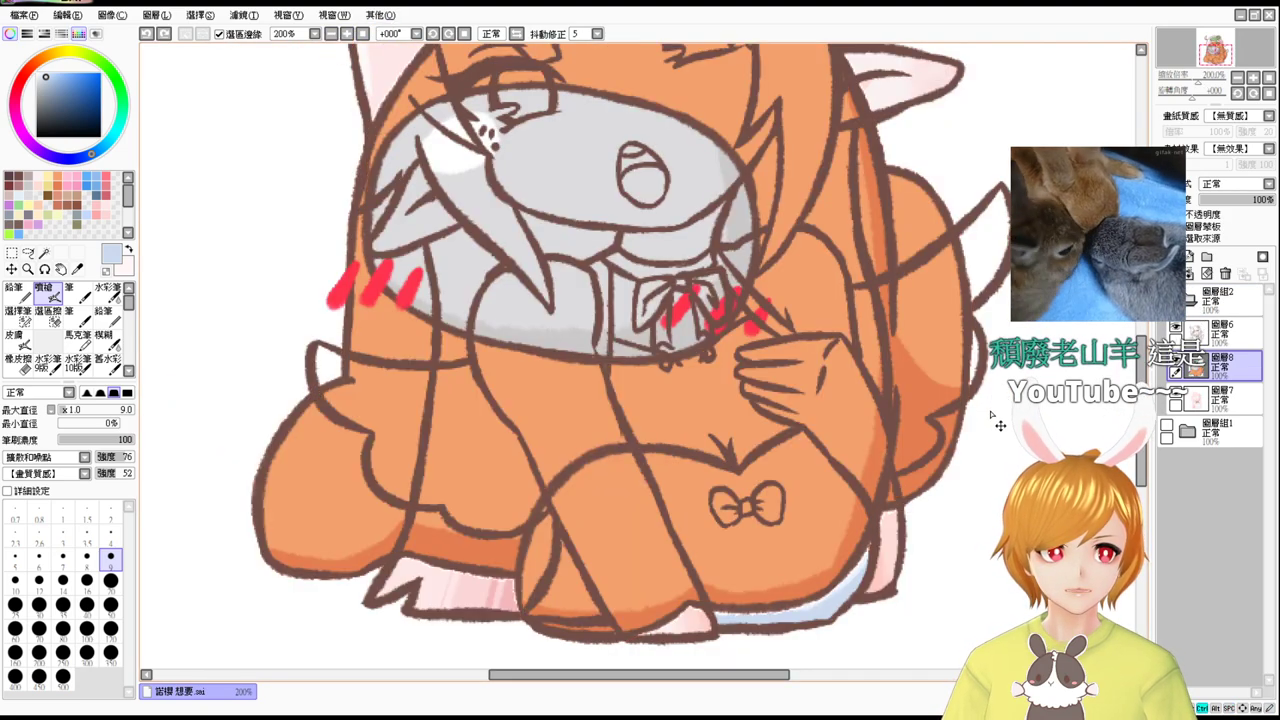
{"action": "key", "text": "ctrl+z"}
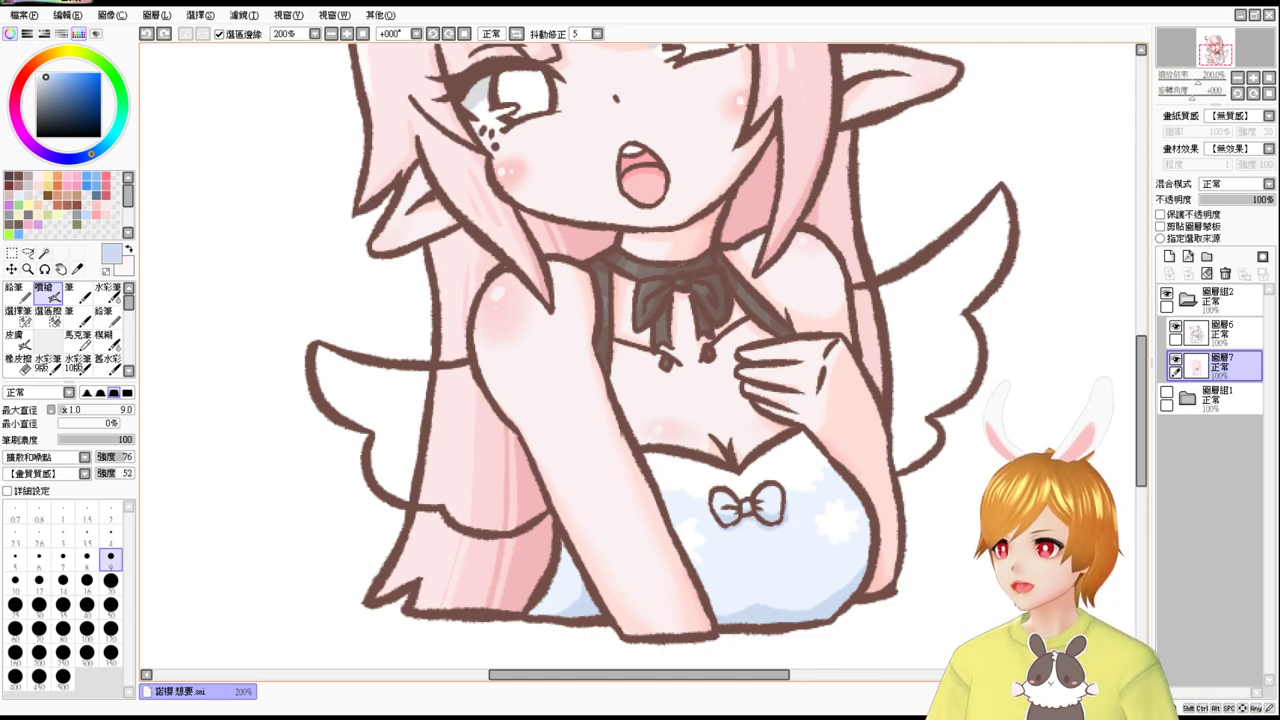
Hide layer 圖層7 and select all parts of both wings from the line art on layer 圖層6 with the magic wand.
{"action": "mouse_move", "coordinate": [973, 397]}
{"action": "left_mouse_down"}
{"action": "mouse_move", "coordinate": [967, 490]}
{"action": "mouse_move", "coordinate": [975, 382]}
{"action": "mouse_move", "coordinate": [987, 454]}
{"action": "left_mouse_up"}
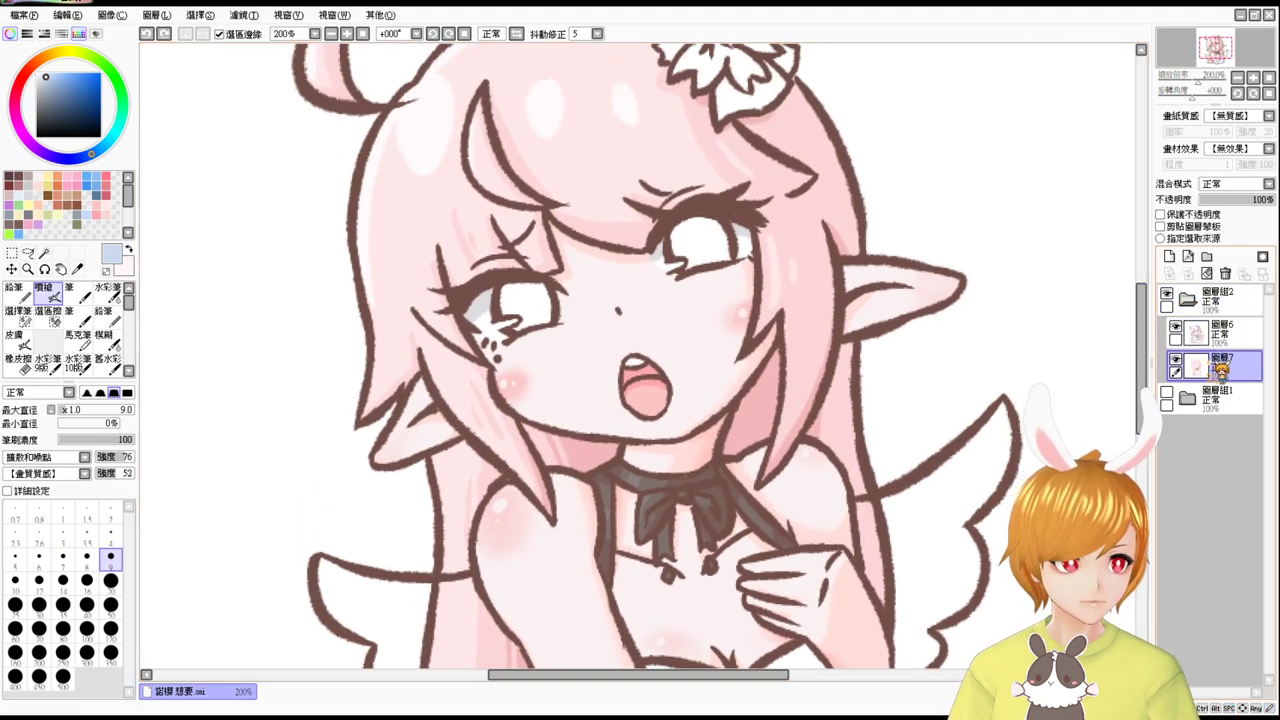
{"action": "left_click_drag", "start_coordinate": [985, 450], "coordinate": [975, 372]}
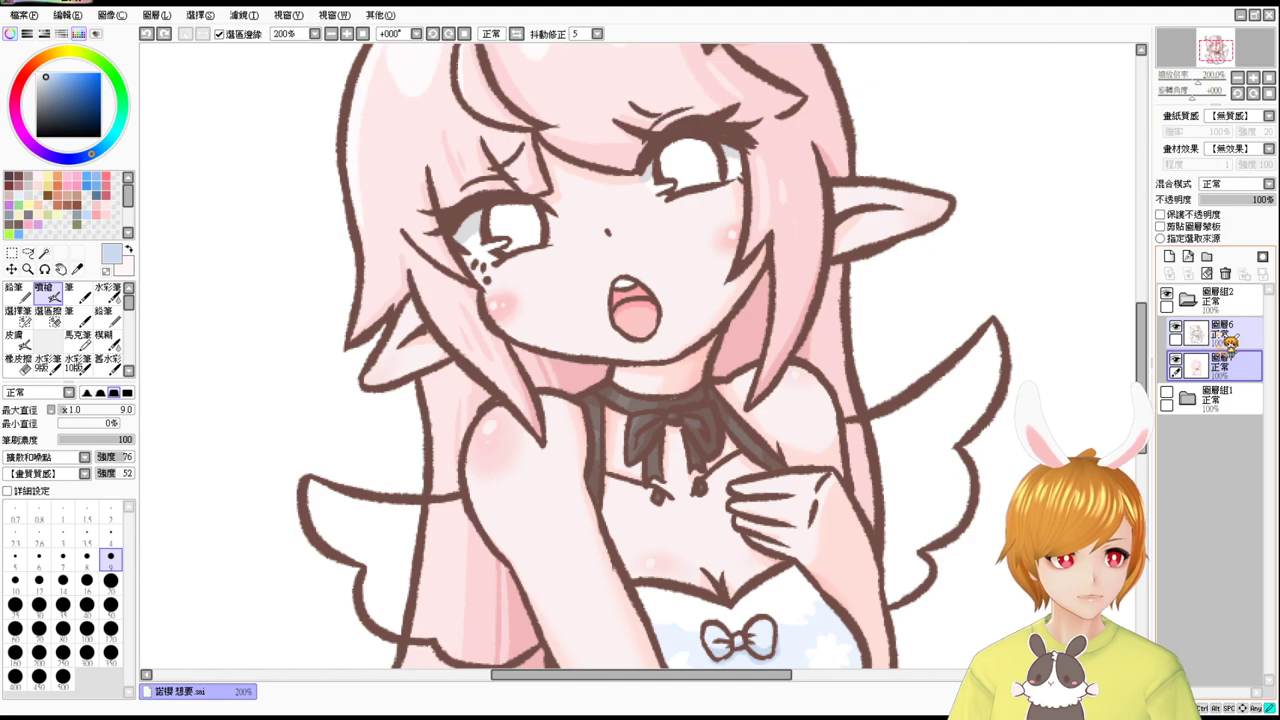
{"action": "left_click", "coordinate": [1226, 342]}
{"action": "left_click", "coordinate": [1175, 358]}
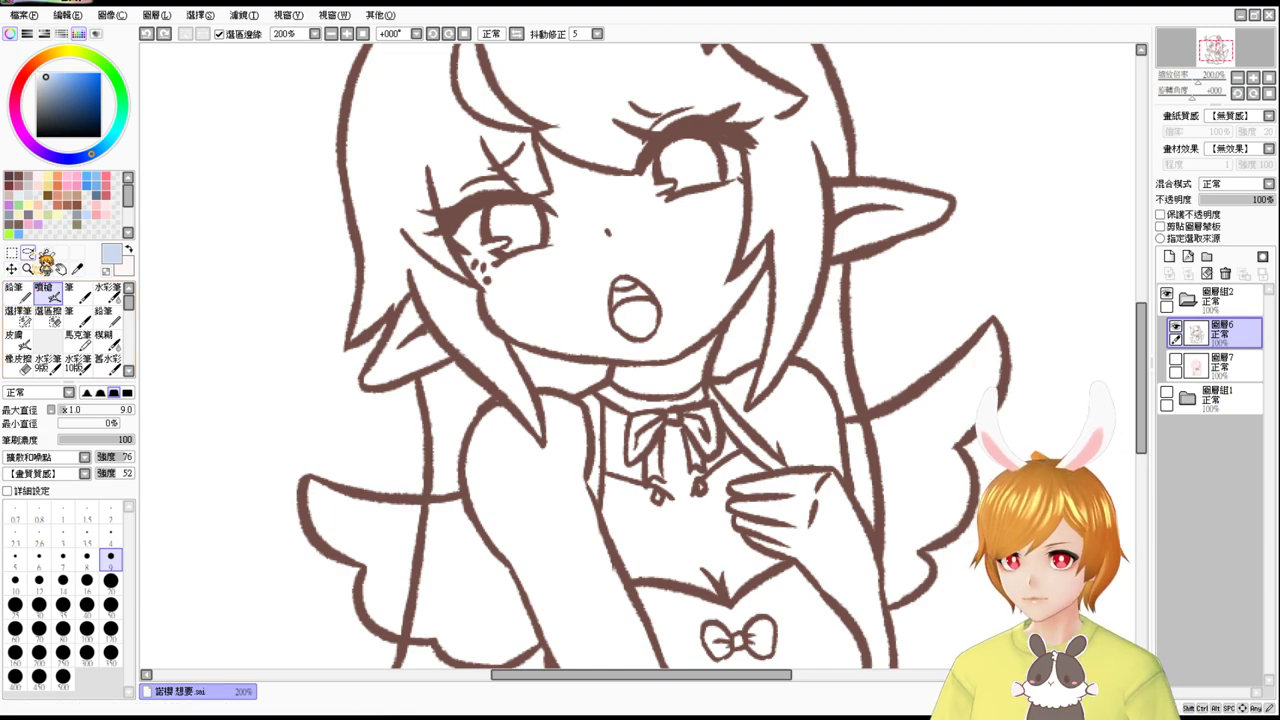
{"action": "left_click", "coordinate": [44, 253]}
{"action": "left_click", "coordinate": [455, 562]}
{"action": "left_click", "coordinate": [386, 545]}
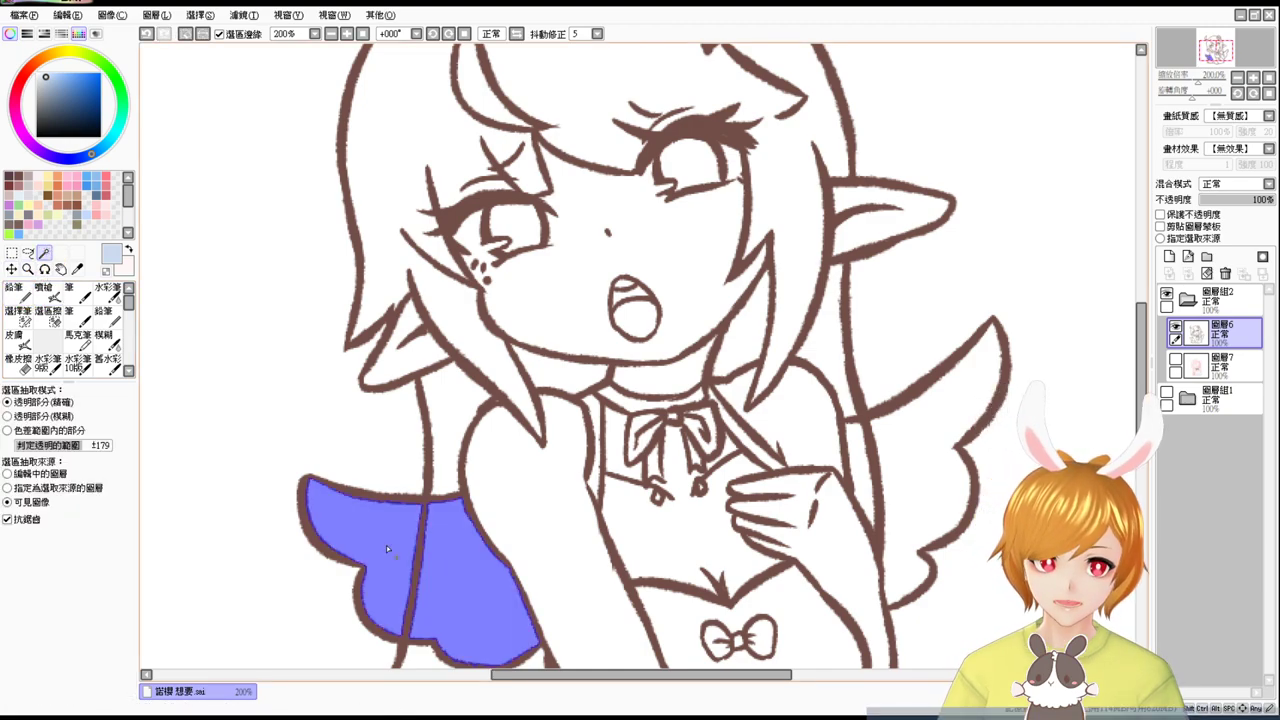
{"action": "left_click", "coordinate": [863, 459]}
{"action": "left_click", "coordinate": [863, 459]}
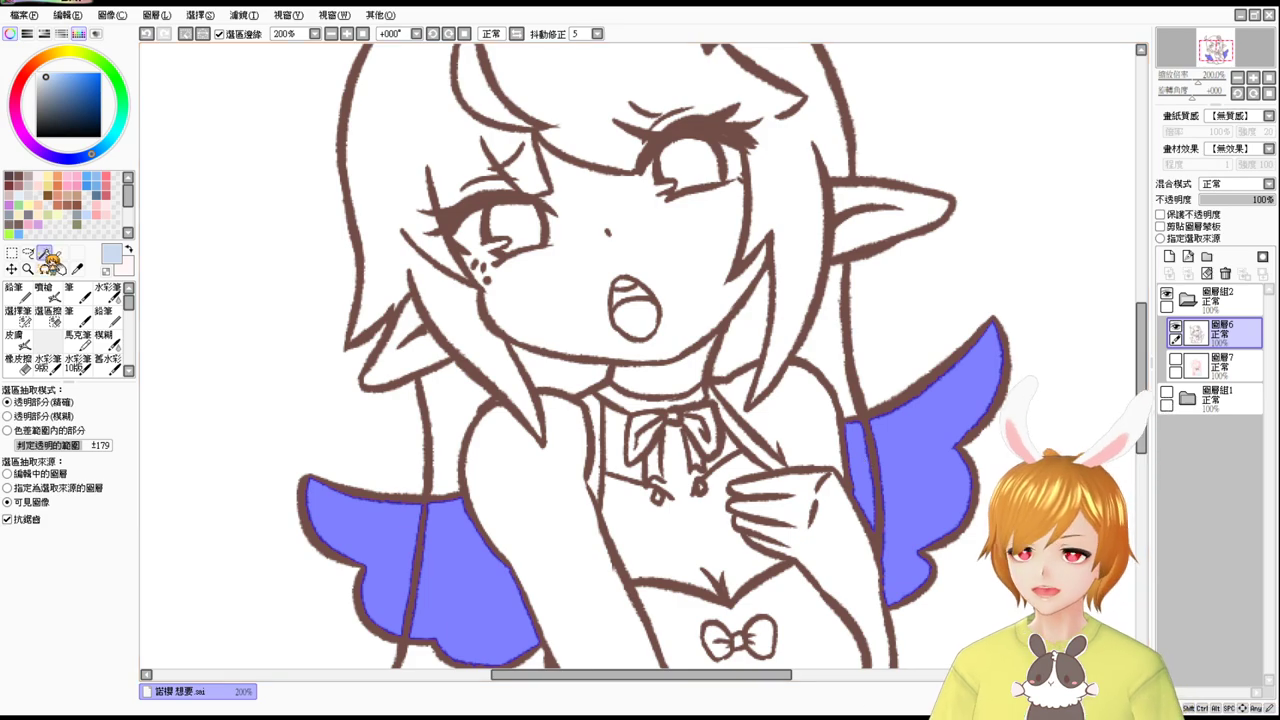
Extend the selection over the hair lines crossing both wings with the size 19 selection pen.
{"action": "left_click", "coordinate": [18, 311]}
{"action": "mouse_move", "coordinate": [454, 515]}
{"action": "left_mouse_down"}
{"action": "mouse_move", "coordinate": [413, 515]}
{"action": "mouse_move", "coordinate": [437, 510]}
{"action": "mouse_move", "coordinate": [407, 534]}
{"action": "mouse_move", "coordinate": [405, 622]}
{"action": "left_mouse_up"}
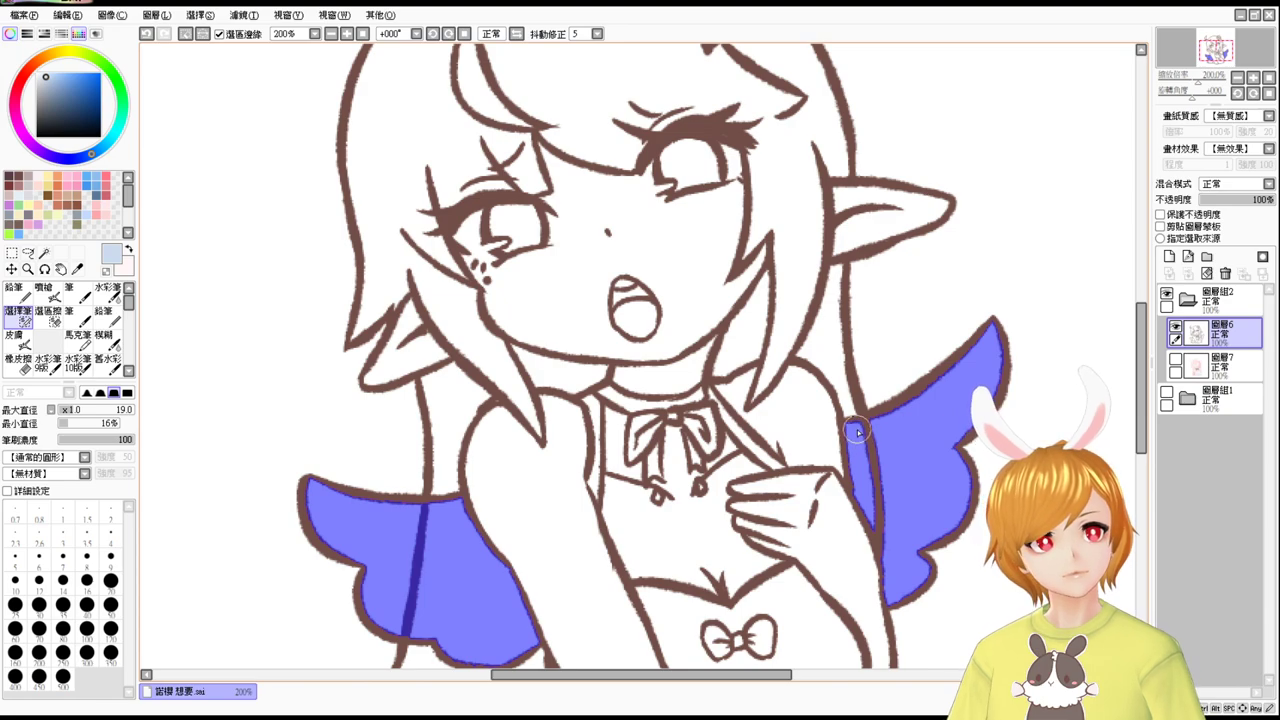
{"action": "mouse_move", "coordinate": [859, 430]}
{"action": "left_mouse_down"}
{"action": "mouse_move", "coordinate": [878, 429]}
{"action": "mouse_move", "coordinate": [885, 520]}
{"action": "left_mouse_up"}
{"action": "key", "text": "ctrl+z"}
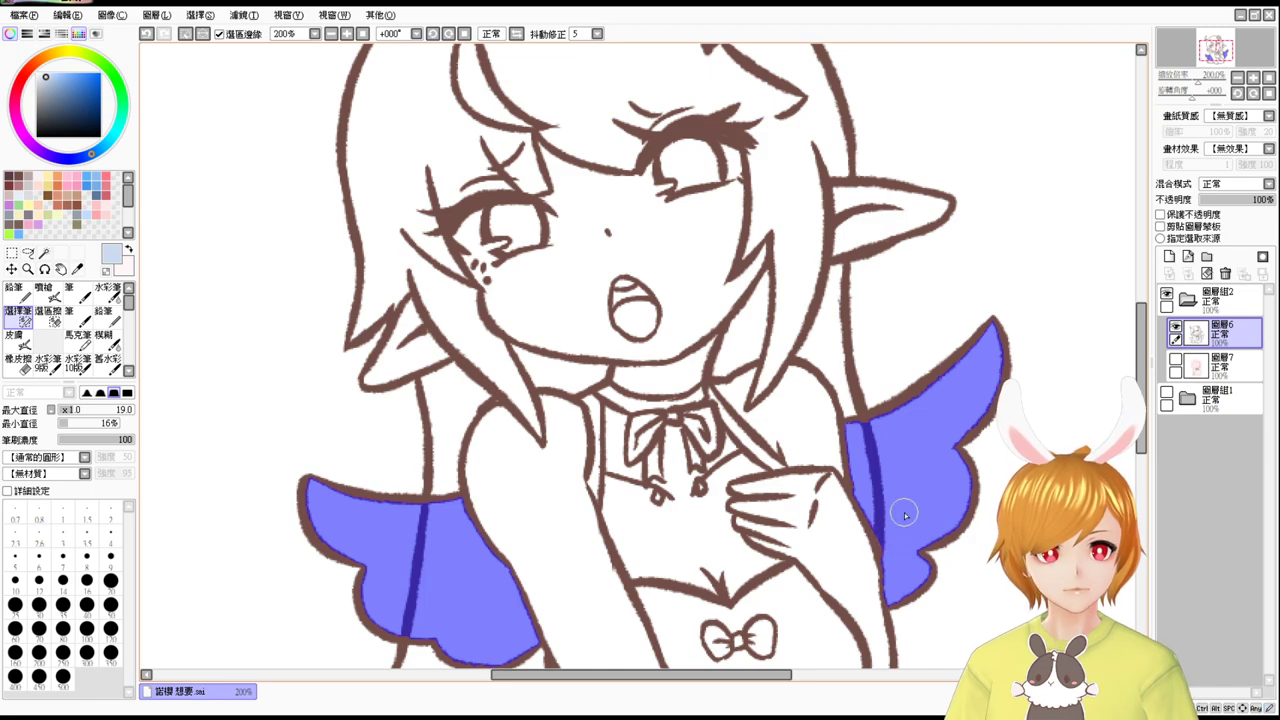
Clear the hair lines inside the selected wing areas on layer 圖層6 and deselect.
{"action": "left_click", "coordinate": [1222, 368]}
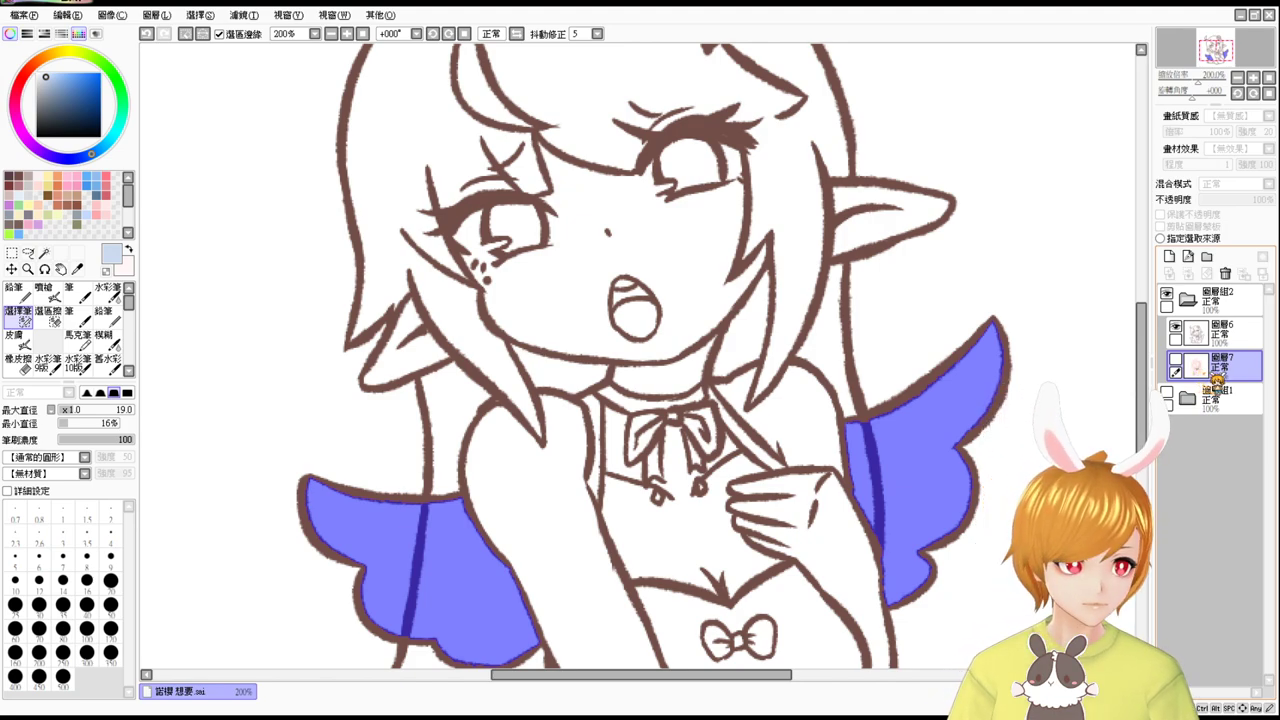
{"action": "left_click", "coordinate": [1237, 341]}
{"action": "key", "text": "ctrl+d"}
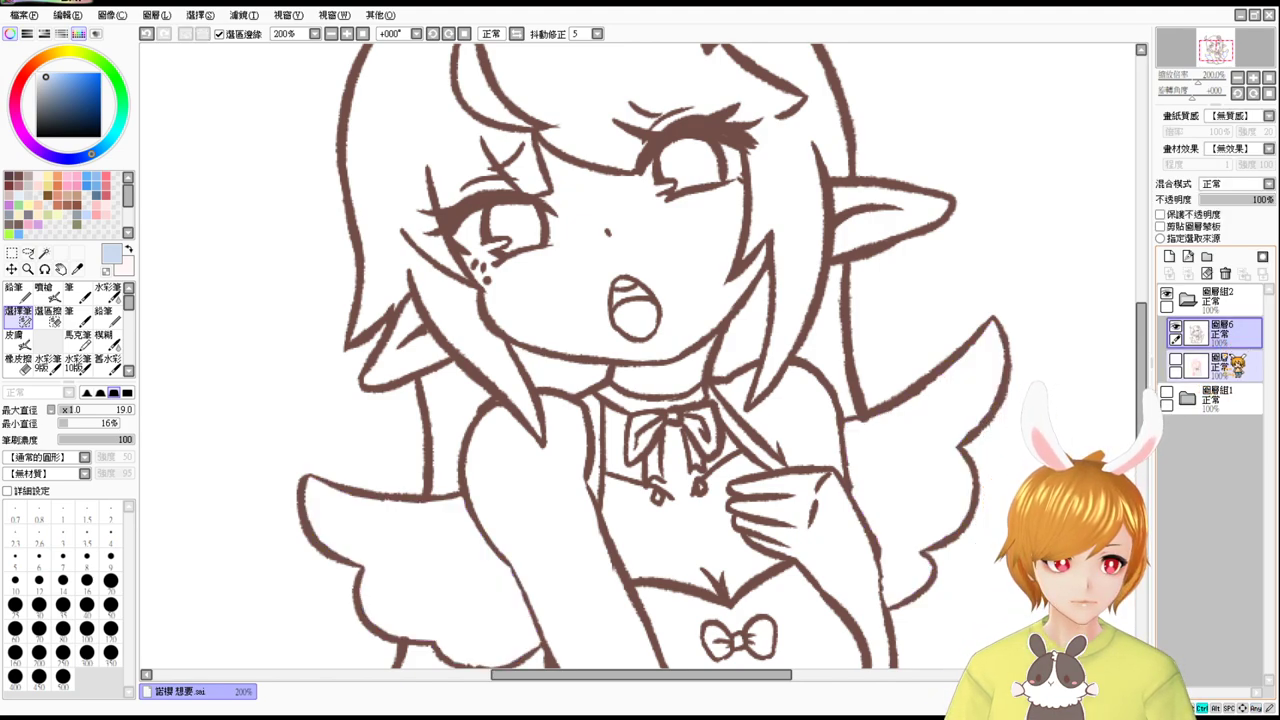
Undo the clearing of the hair lines, the selection pen strokes and most of the wing selections on layer 圖層6.
{"action": "key", "text": "ctrl+z"}
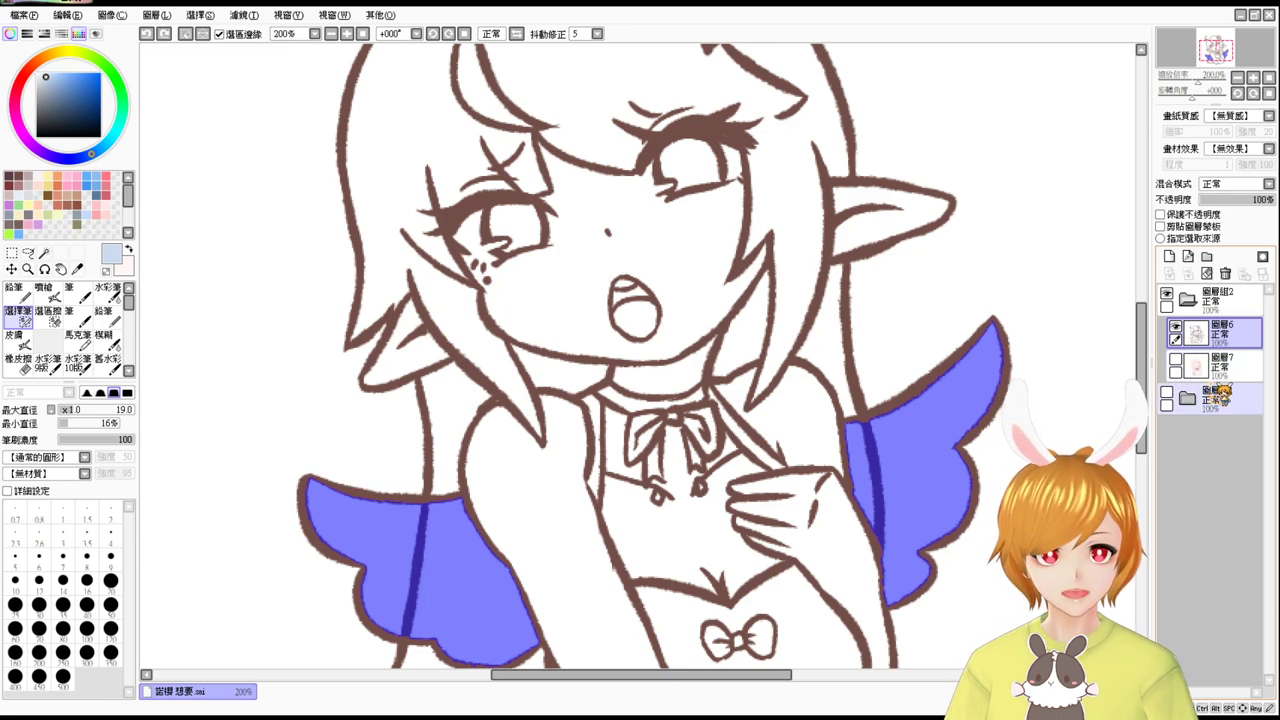
{"action": "key", "text": "ctrl+z"}
{"action": "key", "text": "ctrl+z"}
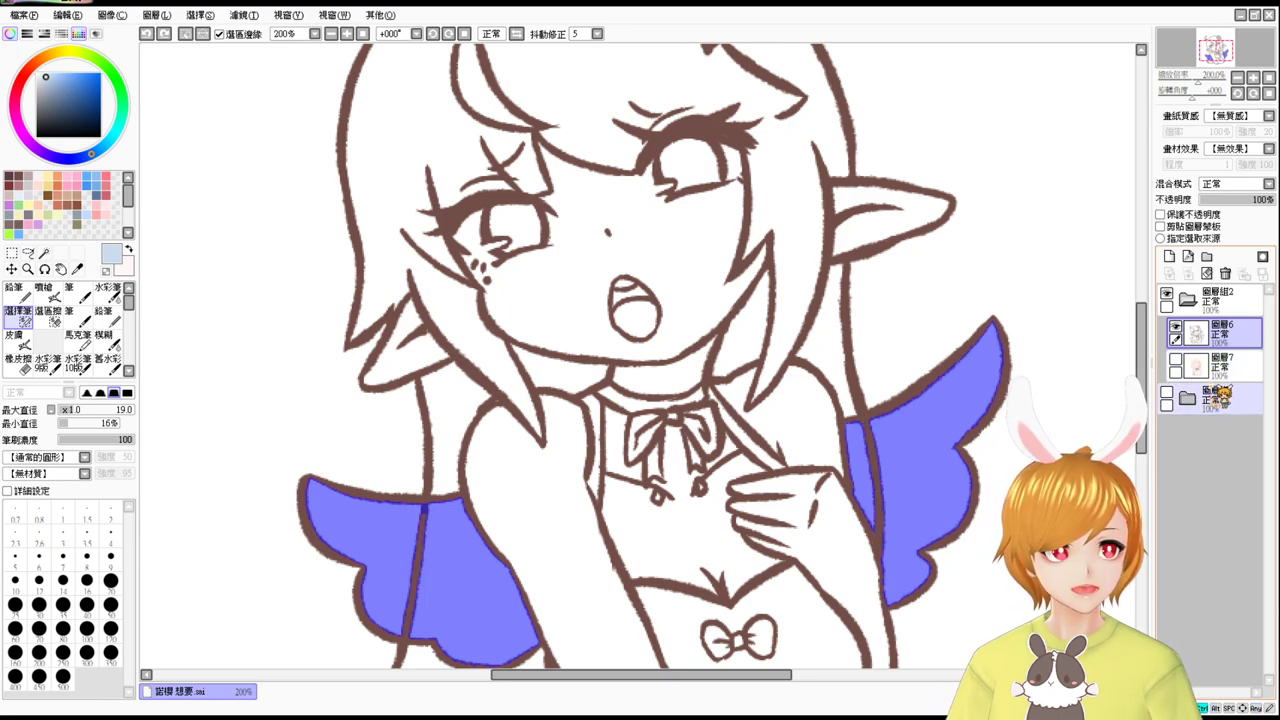
{"action": "key", "text": "ctrl+z"}
{"action": "key", "text": "ctrl+z"}
{"action": "key", "text": "ctrl+z"}
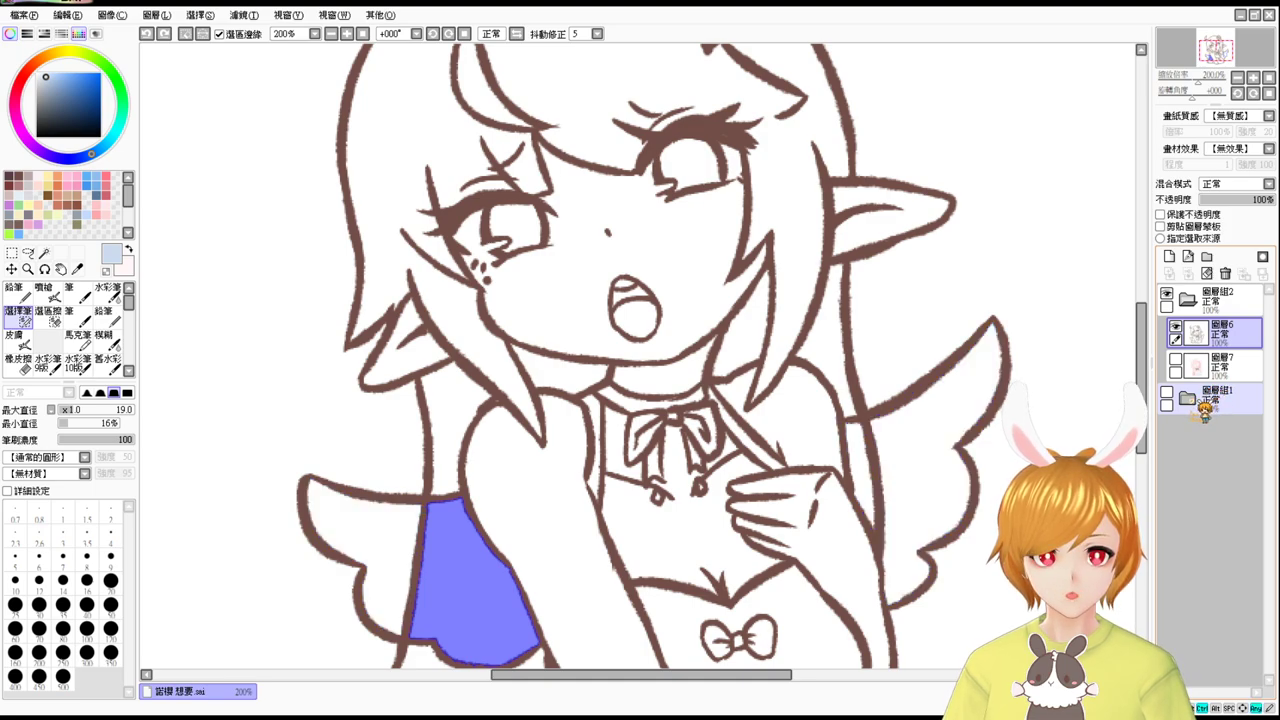
Mark where the hair lines meet the wing outlines with the size 9 selection pen, separating the segments that cross both wings.
{"action": "key", "text": "Page_Up"}
{"action": "mouse_move", "coordinate": [1041, 475]}
{"action": "left_mouse_down"}
{"action": "mouse_move", "coordinate": [834, 350]}
{"action": "mouse_move", "coordinate": [766, 338]}
{"action": "mouse_move", "coordinate": [787, 341]}
{"action": "left_mouse_up"}
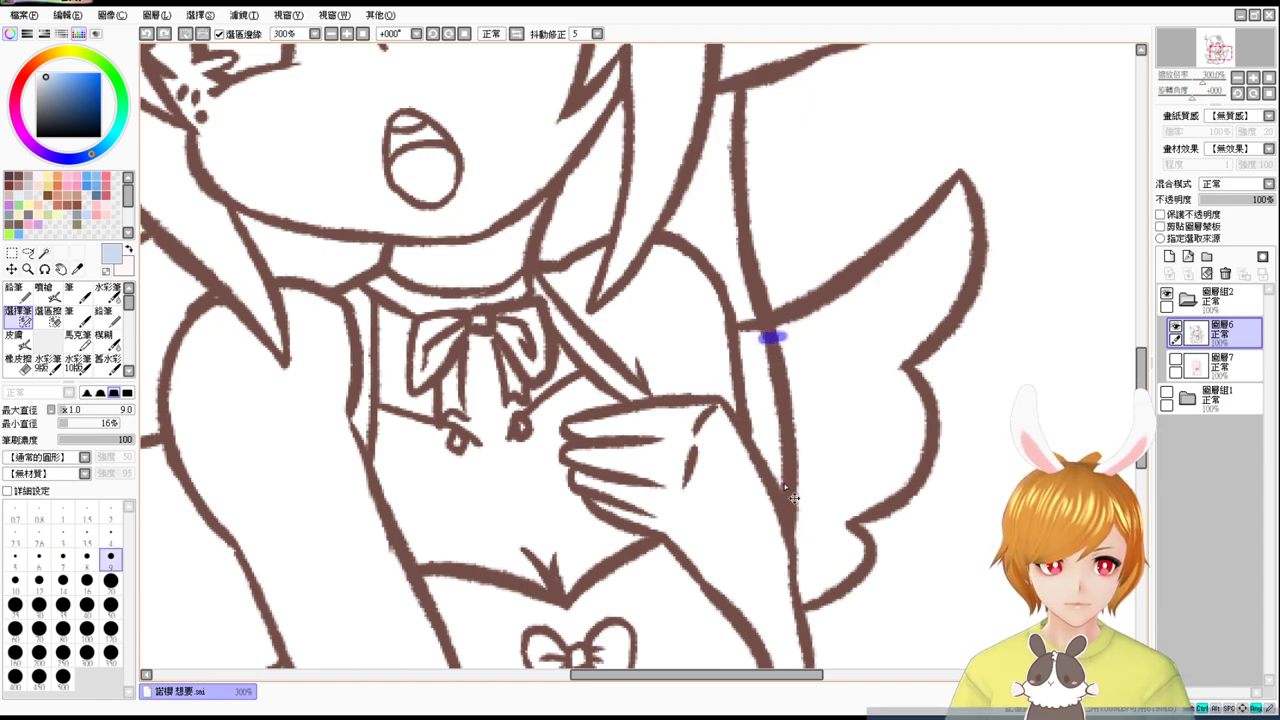
{"action": "left_click_drag", "start_coordinate": [778, 478], "coordinate": [797, 548]}
{"action": "left_click_drag", "start_coordinate": [759, 433], "coordinate": [921, 428]}
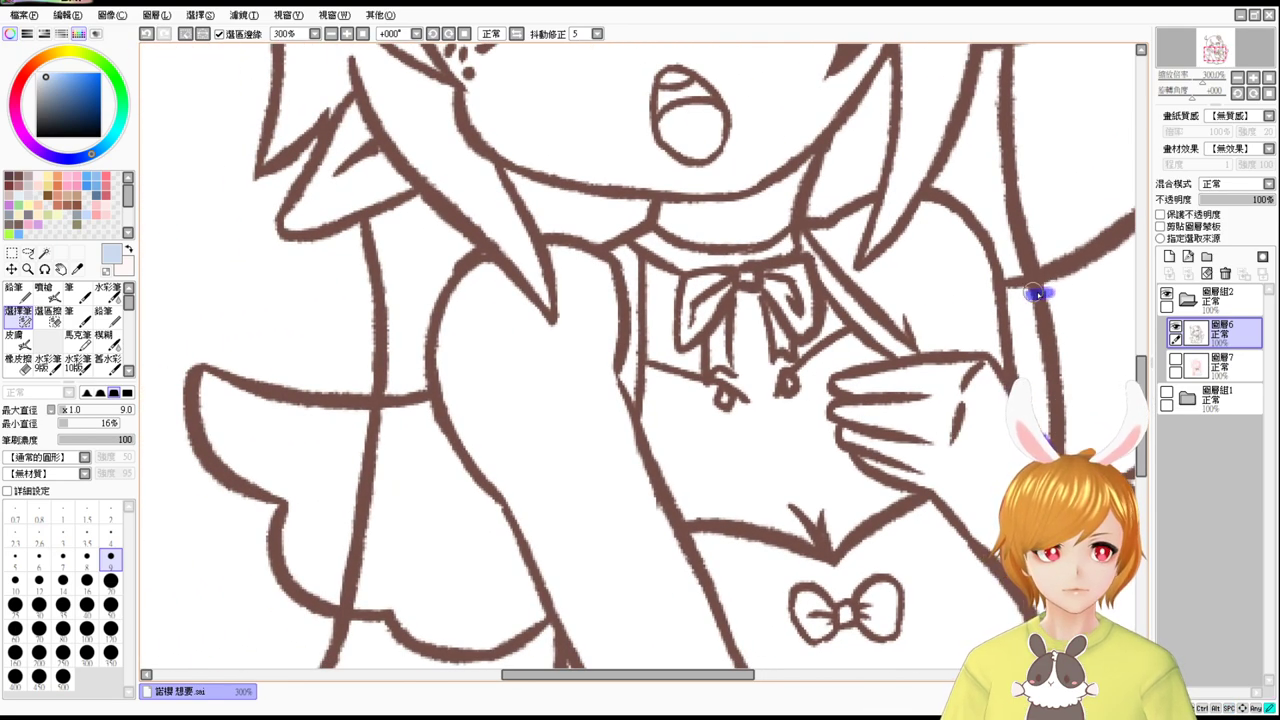
{"action": "left_click_drag", "start_coordinate": [1030, 292], "coordinate": [1028, 293]}
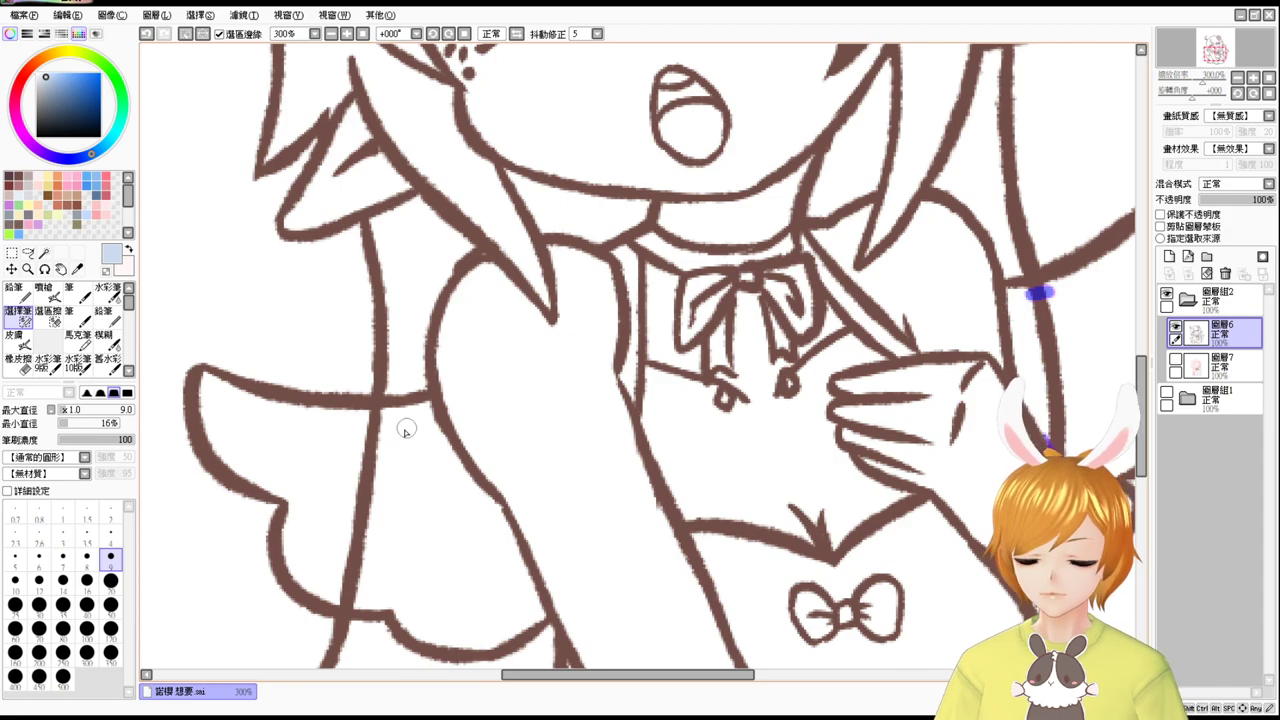
{"action": "left_click_drag", "start_coordinate": [371, 413], "coordinate": [379, 414]}
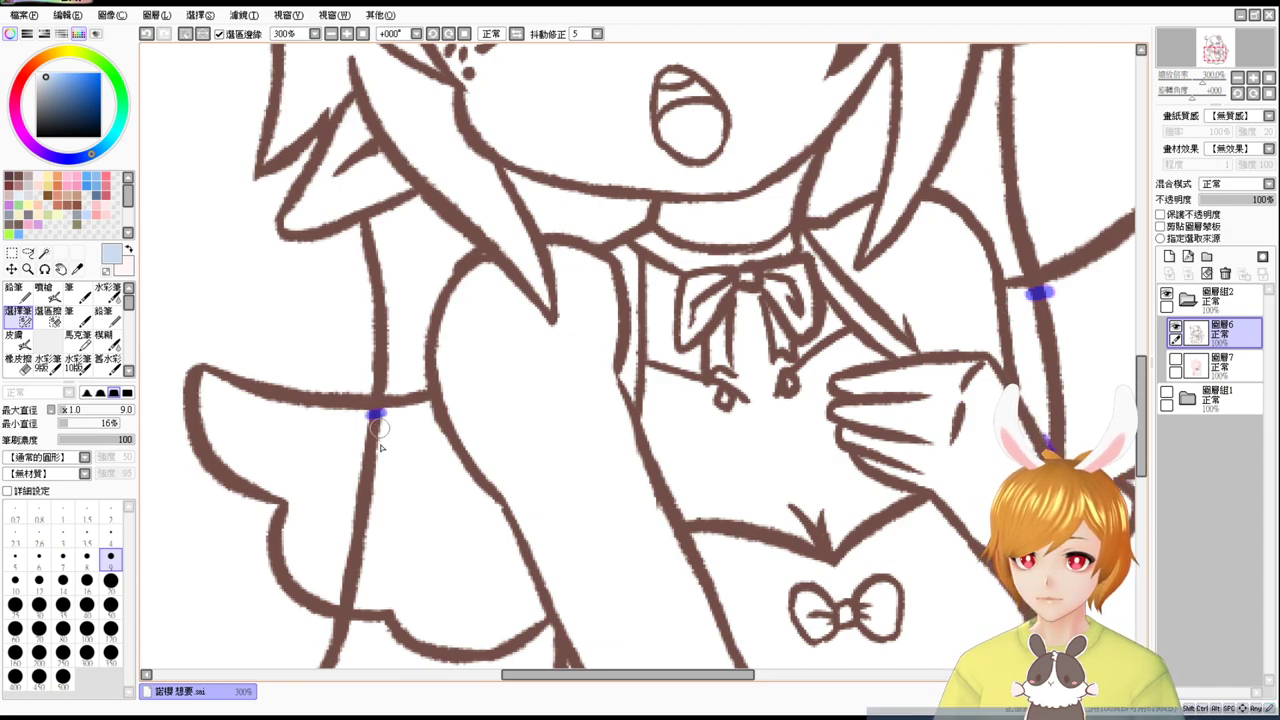
{"action": "left_click_drag", "start_coordinate": [350, 594], "coordinate": [352, 599]}
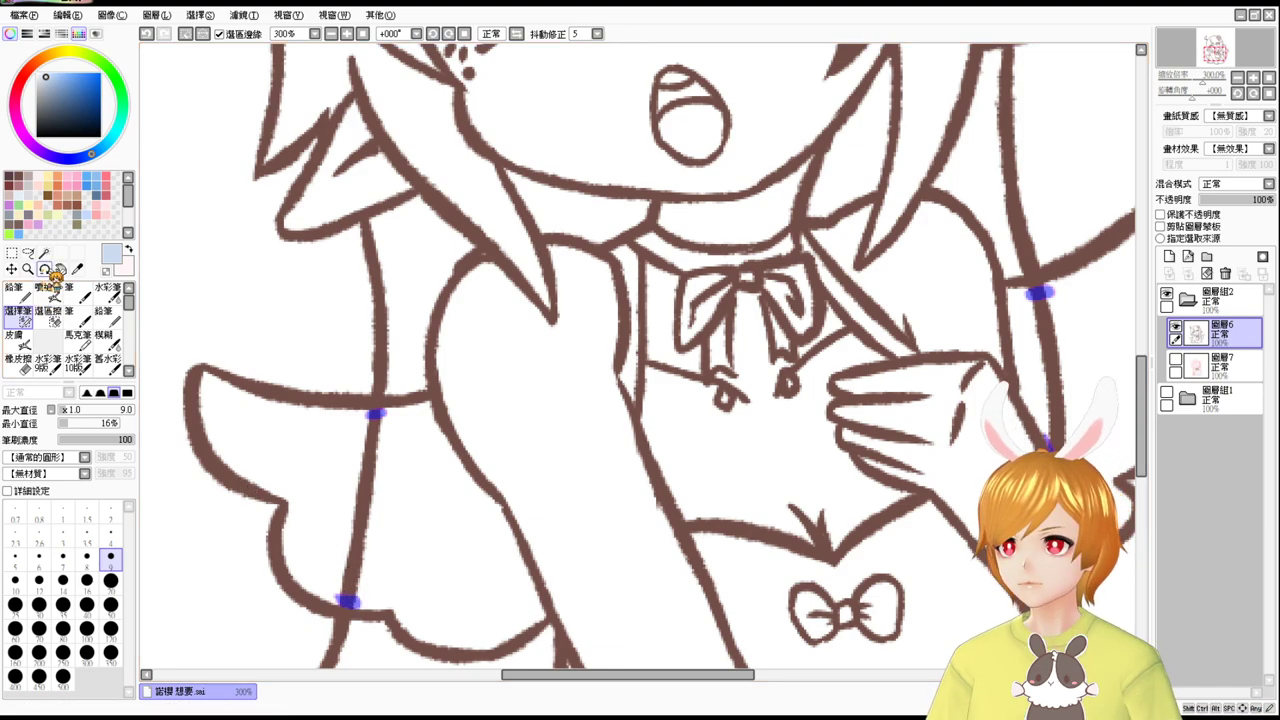
Select the hair line segments crossing both wings with the magic wand and cut them from layer 圖層6.
{"action": "left_click", "coordinate": [44, 253]}
{"action": "left_click_drag", "start_coordinate": [375, 413], "coordinate": [345, 598]}
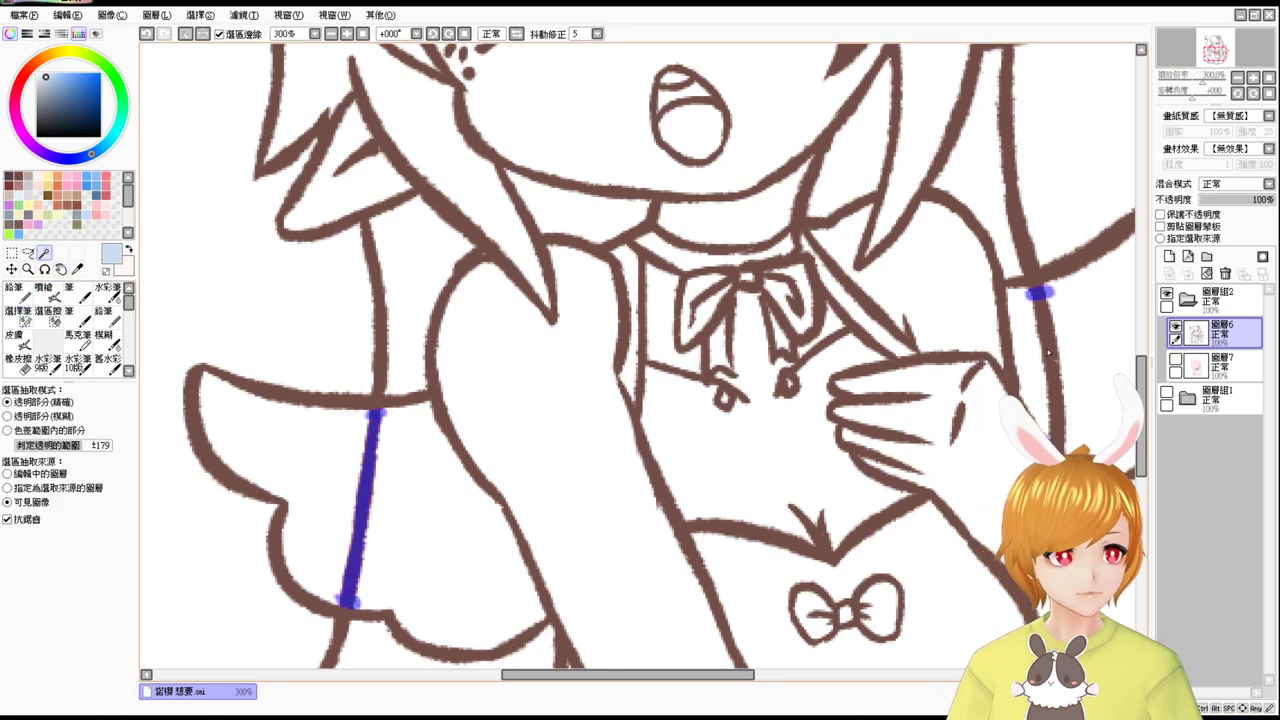
{"action": "left_click_drag", "start_coordinate": [1040, 292], "coordinate": [1060, 435]}
{"action": "key", "text": "ctrl+x"}
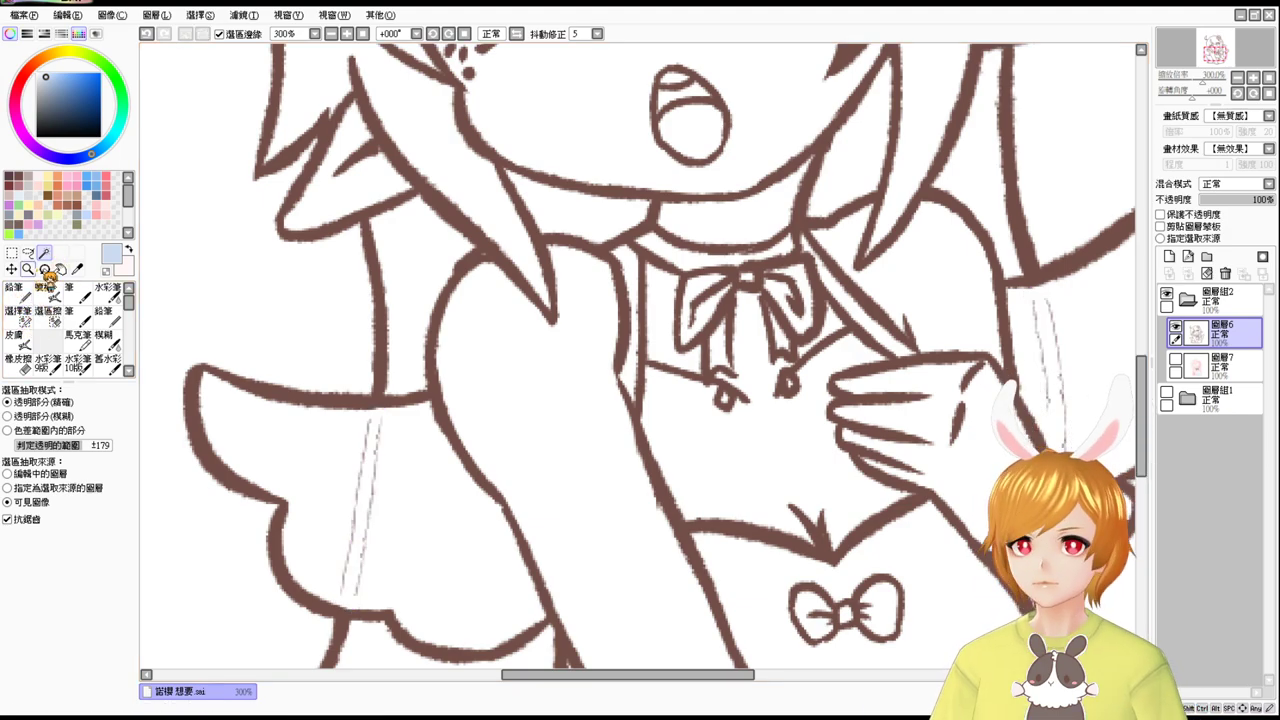
Erase the faint hair line remnants inside both wings with the size 9 eraser.
{"action": "key", "text": "e"}
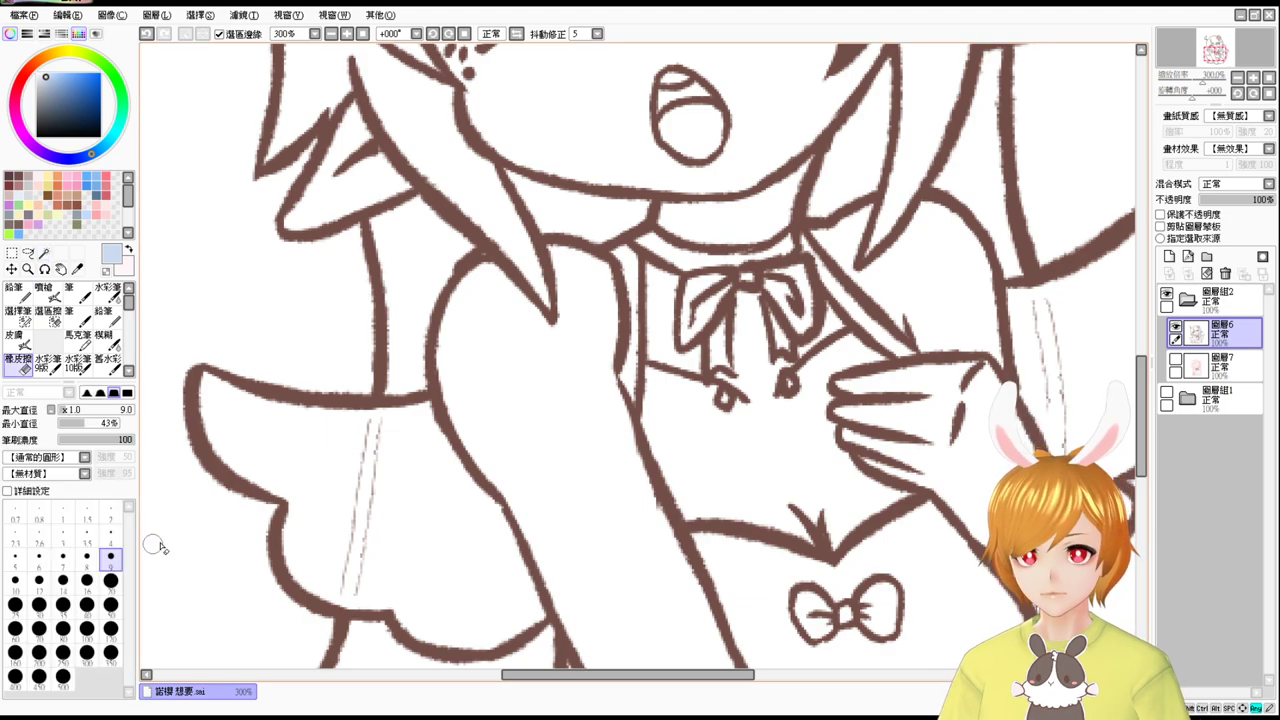
{"action": "mouse_move", "coordinate": [390, 432]}
{"action": "left_mouse_down"}
{"action": "mouse_move", "coordinate": [376, 430]}
{"action": "mouse_move", "coordinate": [377, 487]}
{"action": "mouse_move", "coordinate": [346, 548]}
{"action": "mouse_move", "coordinate": [376, 566]}
{"action": "mouse_move", "coordinate": [128, 599]}
{"action": "left_mouse_up"}
{"action": "key", "text": "w"}
{"action": "key", "text": "e"}
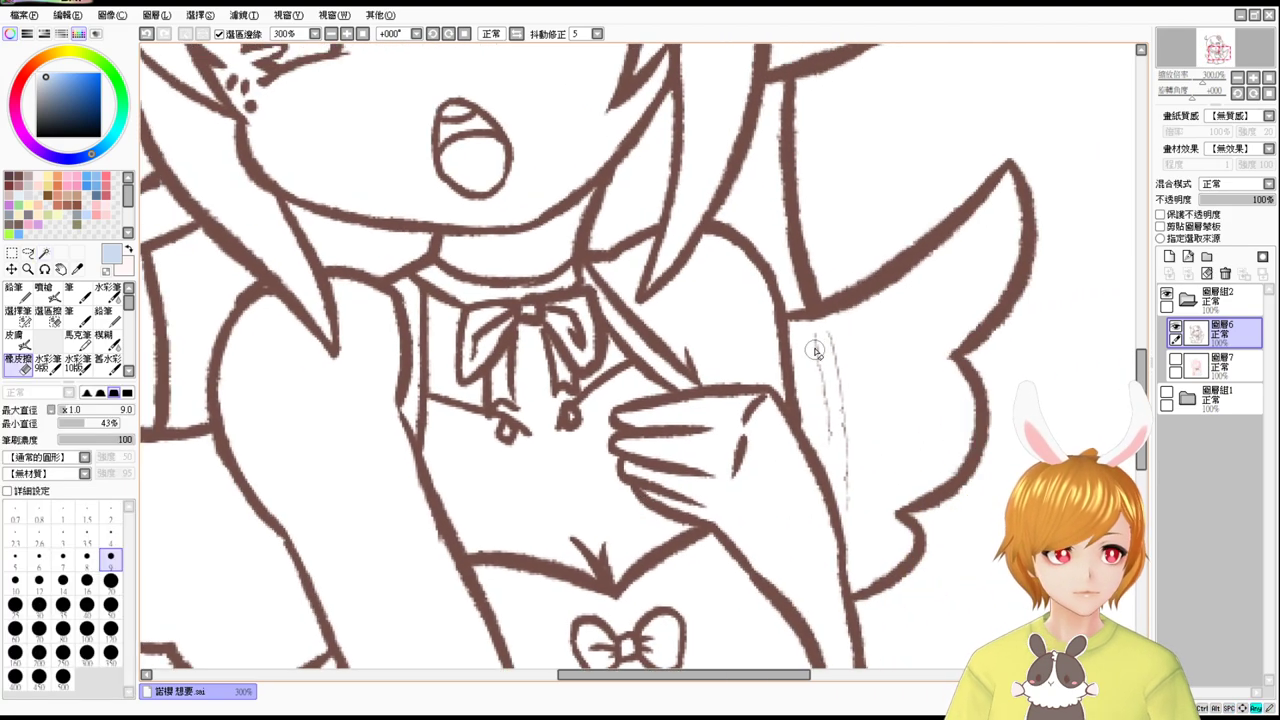
{"action": "mouse_move", "coordinate": [816, 349]}
{"action": "left_mouse_down"}
{"action": "mouse_move", "coordinate": [827, 420]}
{"action": "mouse_move", "coordinate": [826, 339]}
{"action": "mouse_move", "coordinate": [843, 430]}
{"action": "mouse_move", "coordinate": [840, 376]}
{"action": "mouse_move", "coordinate": [846, 462]}
{"action": "left_mouse_up"}
{"action": "key", "text": "w"}
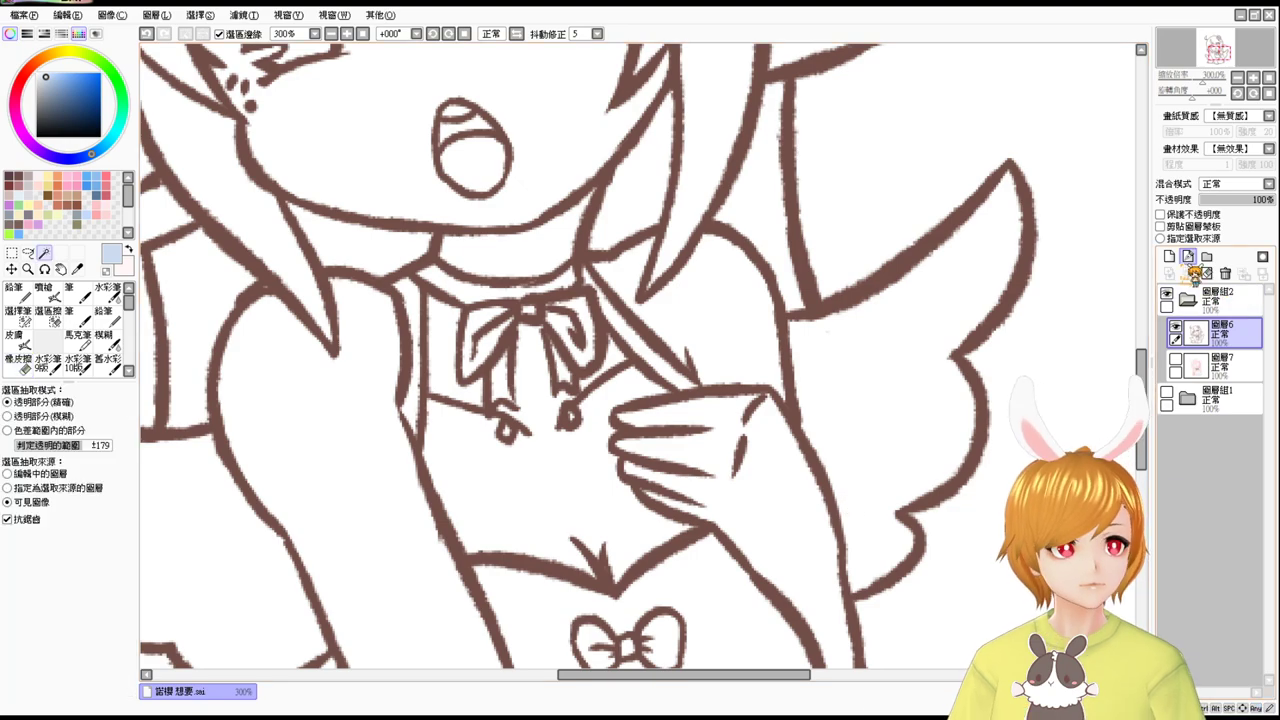
Add a new layer beneath 圖層6 and paste the cut hair line segments.
{"action": "left_click", "coordinate": [1169, 256]}
{"action": "left_click_drag", "start_coordinate": [1240, 340], "coordinate": [1245, 383]}
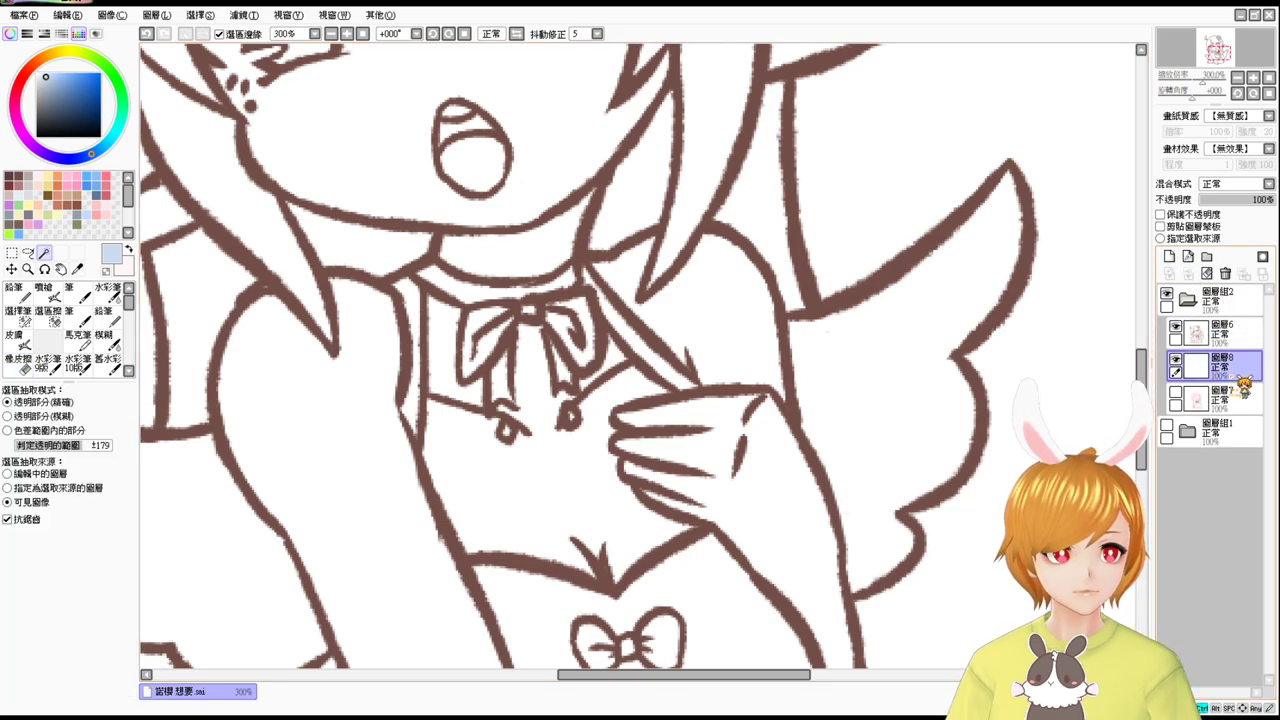
{"action": "key", "text": "ctrl+v"}
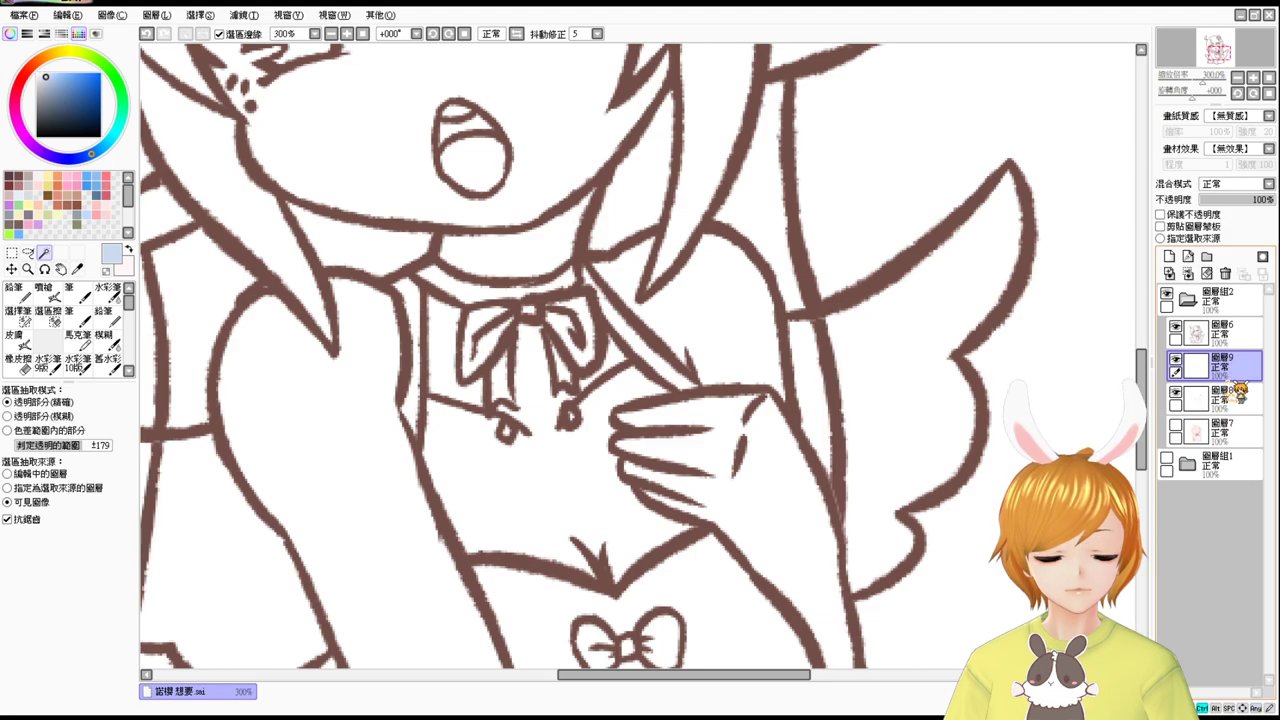
Move the empty layer and the pasted hair line layer below 圖層7, with the hair line layer lowest and hidden.
{"action": "left_click", "coordinate": [1240, 399]}
{"action": "left_click_drag", "start_coordinate": [1022, 452], "coordinate": [1094, 414]}
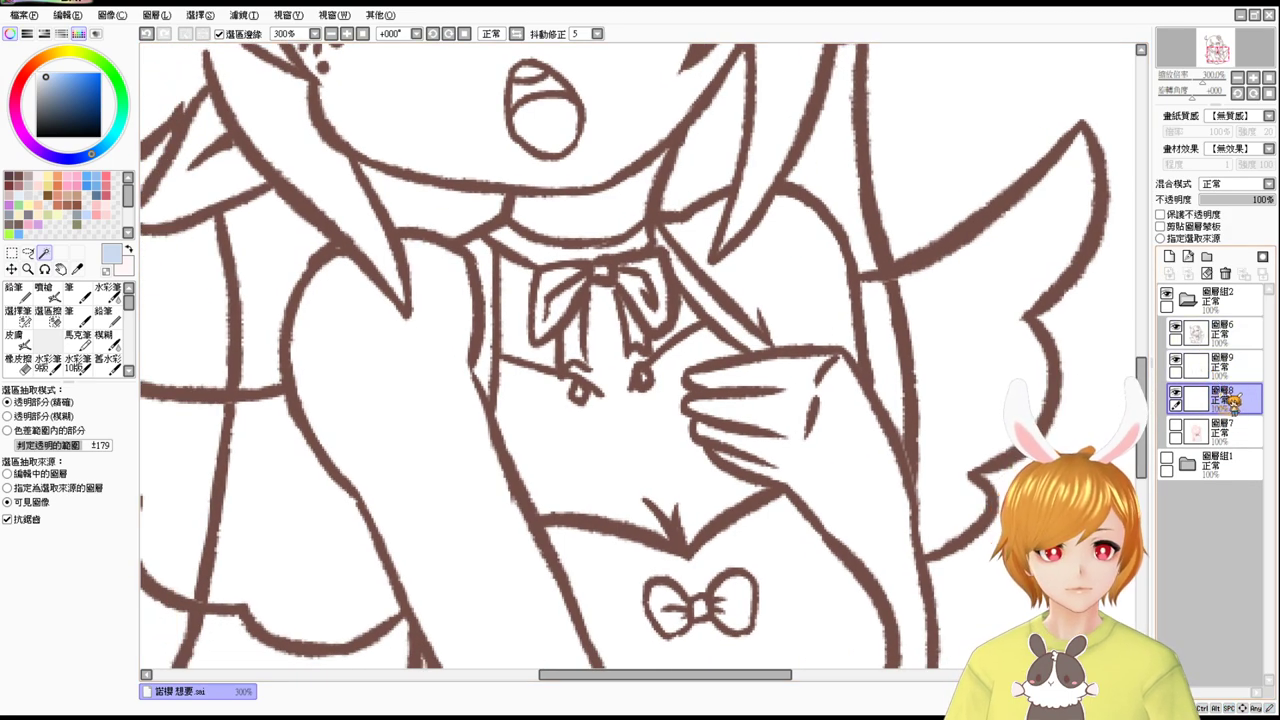
{"action": "left_click_drag", "start_coordinate": [1222, 373], "coordinate": [1231, 446]}
{"action": "left_click_drag", "start_coordinate": [1236, 384], "coordinate": [1236, 416]}
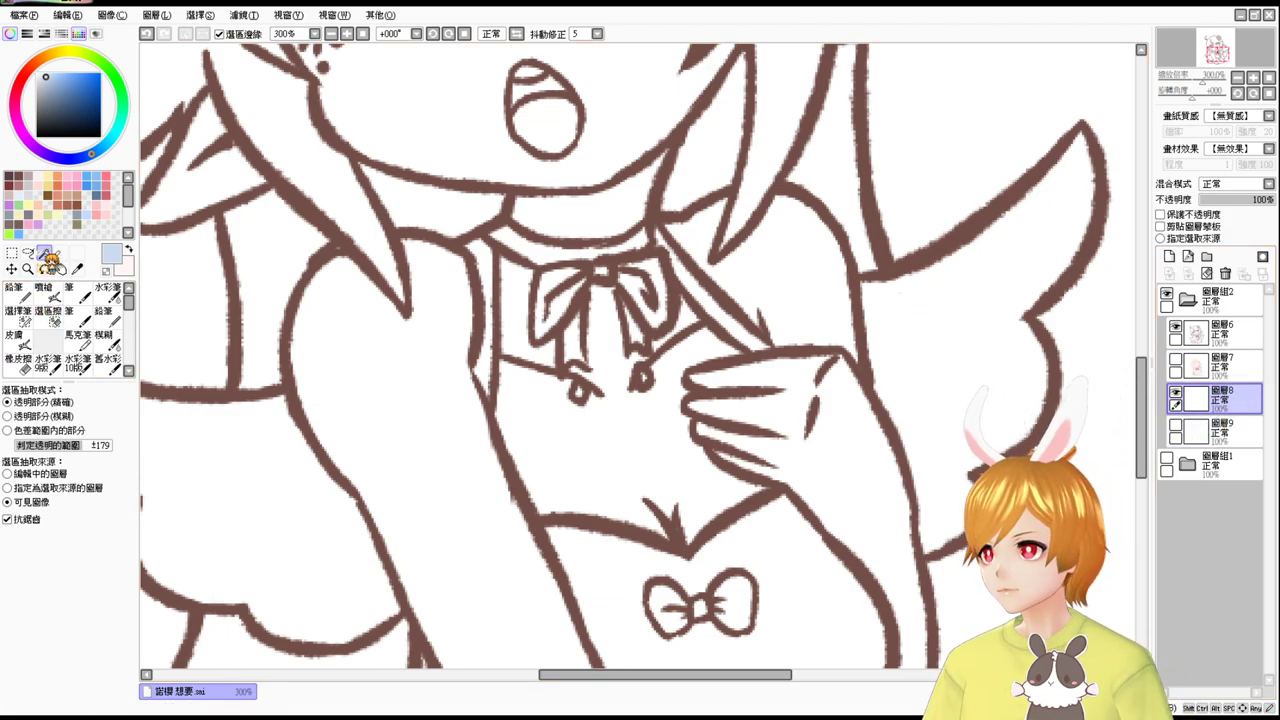
Select both wing interiors with the magic wand, show layer 圖層7 and move it below the hidden hair line layer.
{"action": "left_click", "coordinate": [280, 487]}
{"action": "left_click", "coordinate": [910, 355]}
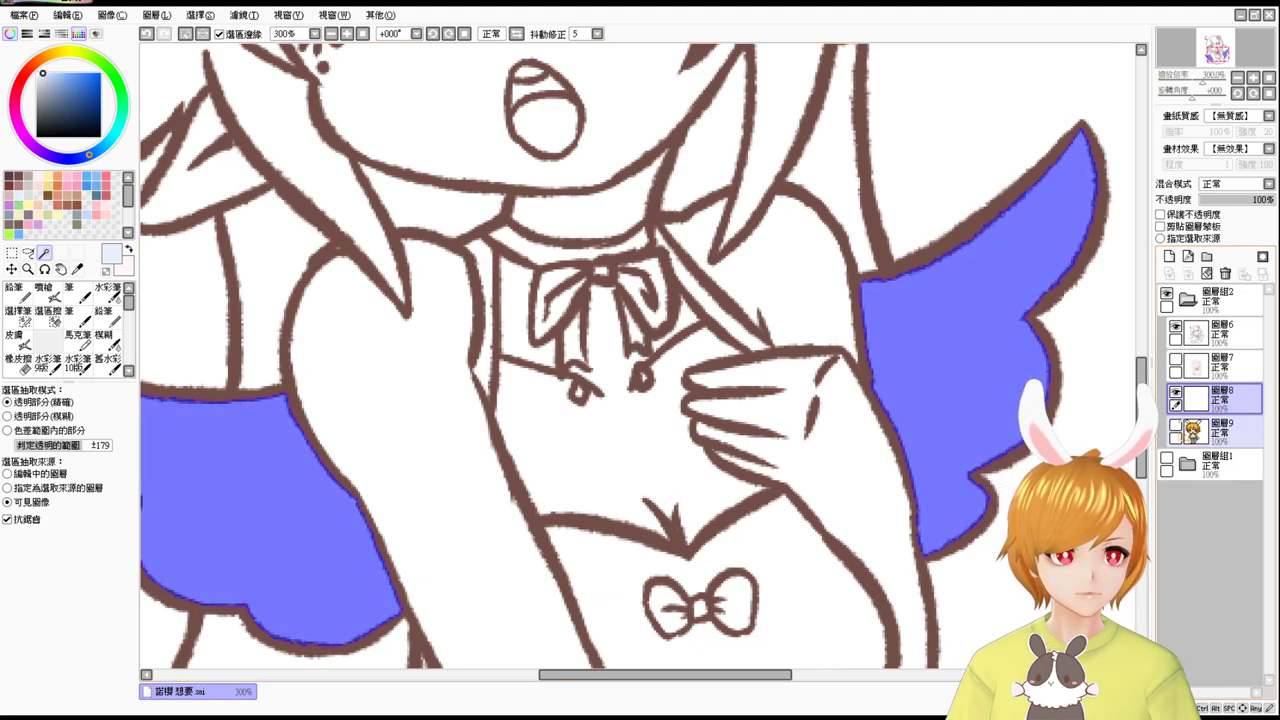
{"action": "left_click", "coordinate": [1177, 360]}
{"action": "left_click_drag", "start_coordinate": [1190, 365], "coordinate": [1241, 407]}
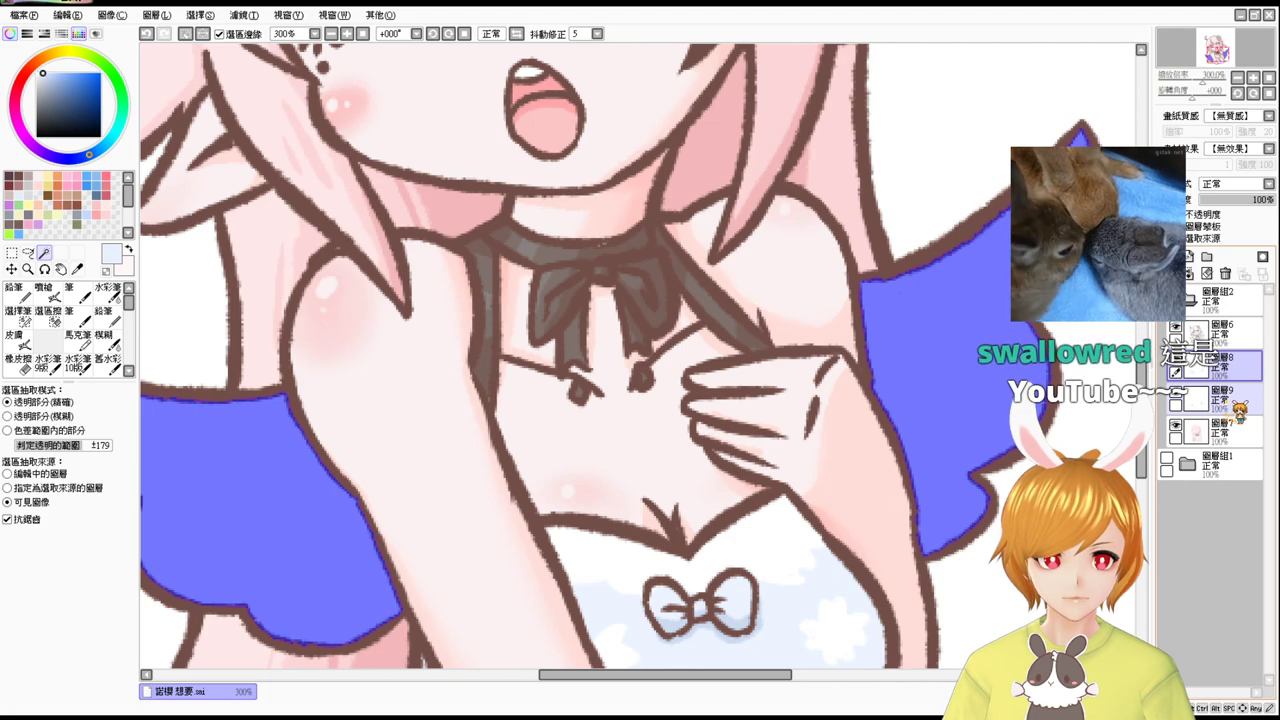
Set the opacity of layer 圖層8 to 30% and clear the wing selection.
{"action": "mouse_move", "coordinate": [1238, 410]}
{"action": "left_mouse_down"}
{"action": "mouse_move", "coordinate": [1238, 370]}
{"action": "mouse_move", "coordinate": [1244, 400]}
{"action": "left_mouse_up"}
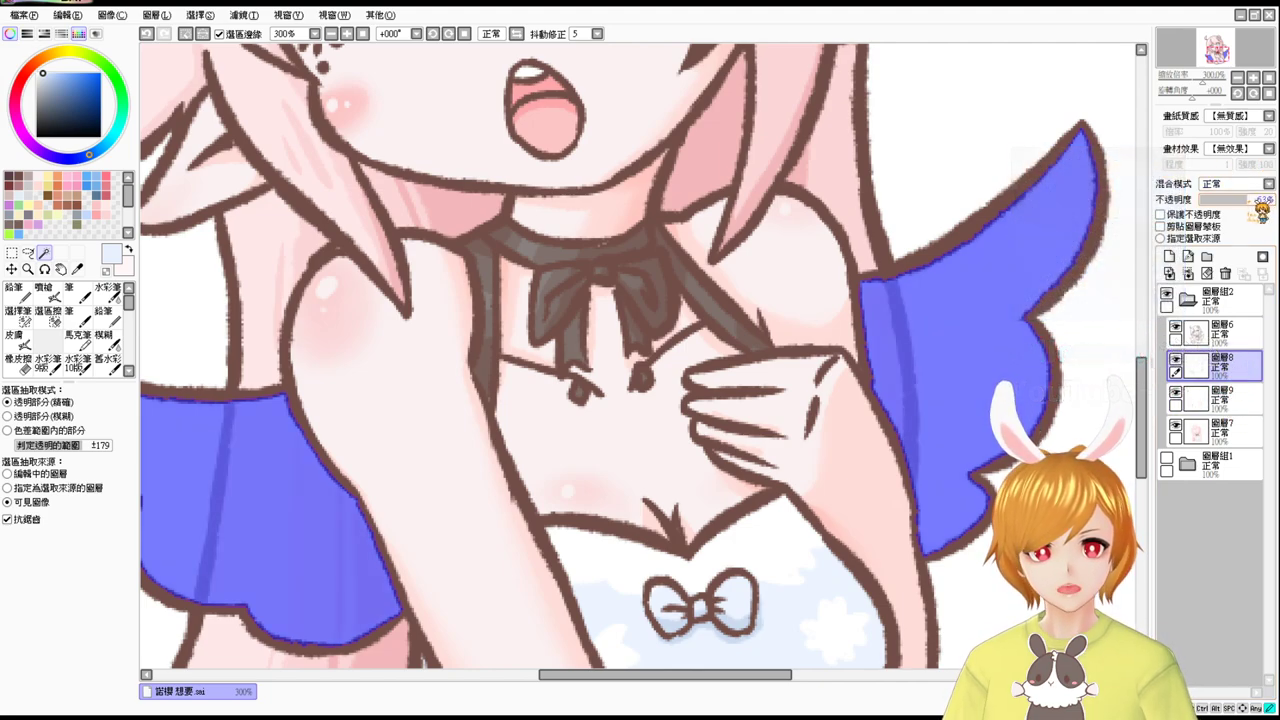
{"action": "mouse_move", "coordinate": [1266, 200]}
{"action": "left_mouse_down"}
{"action": "mouse_move", "coordinate": [1224, 201]}
{"action": "mouse_move", "coordinate": [1236, 205]}
{"action": "left_mouse_up"}
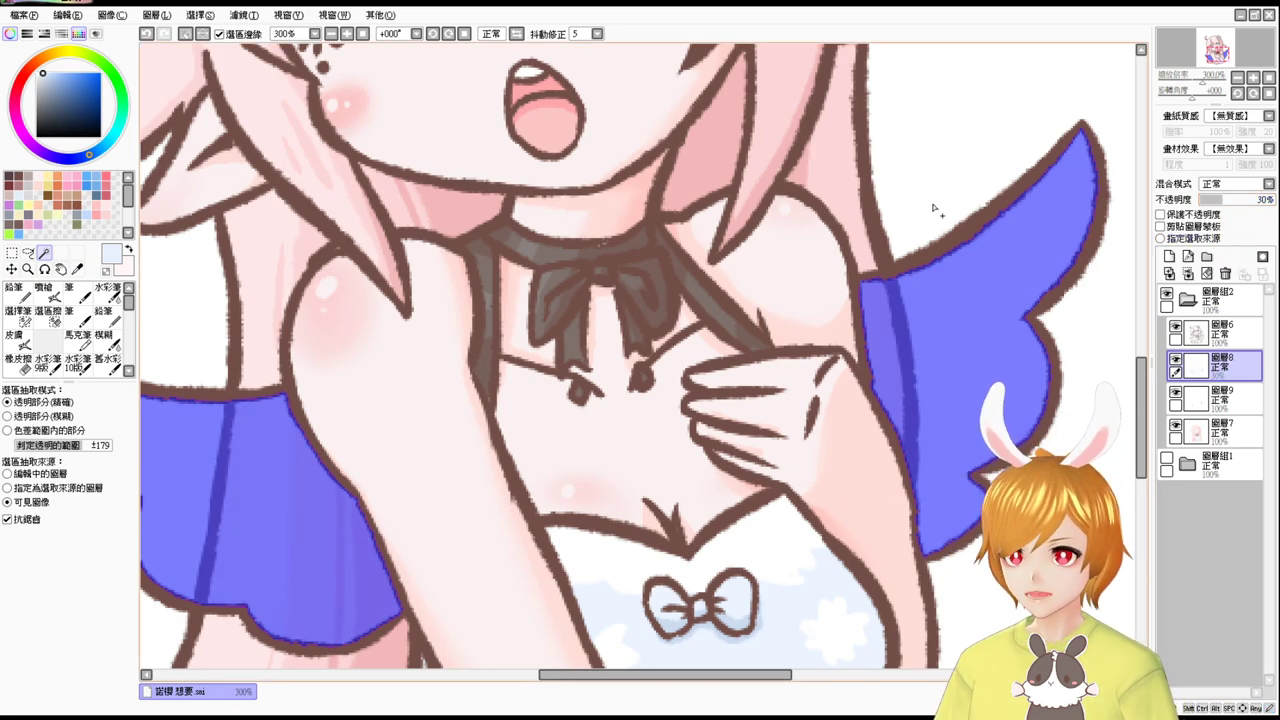
{"action": "left_click", "coordinate": [362, 33]}
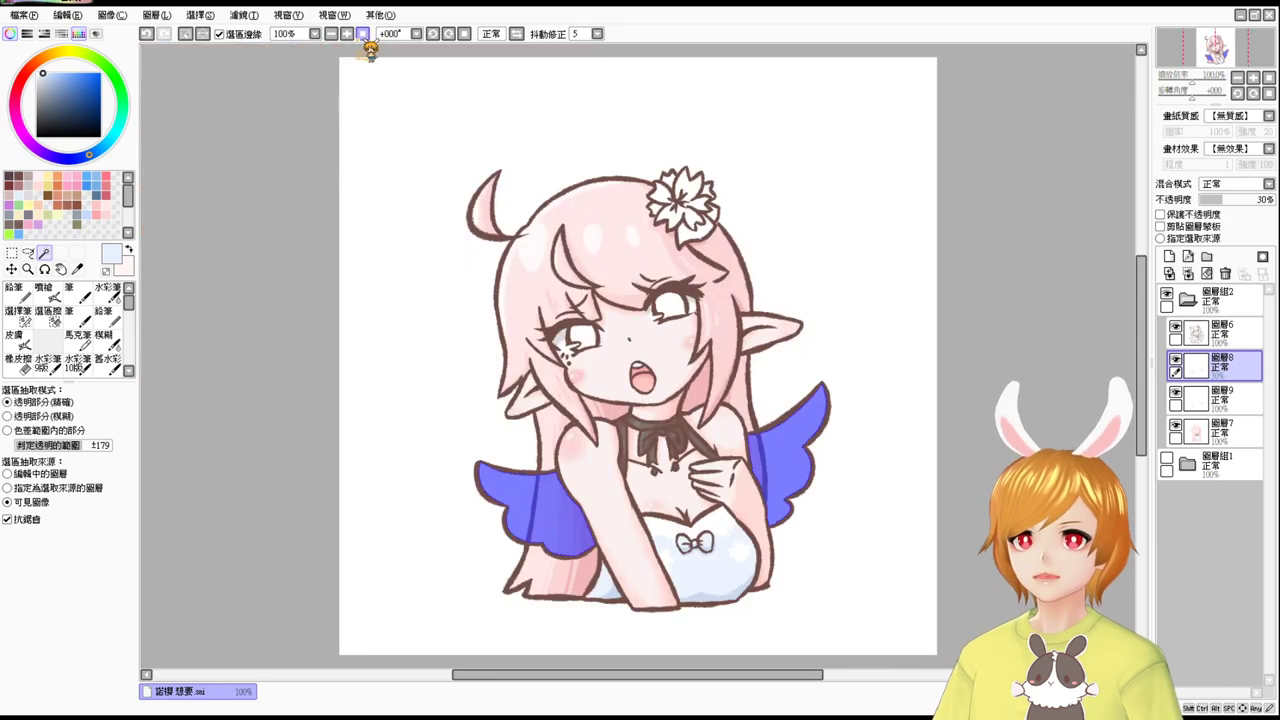
{"action": "key", "text": "ctrl+d"}
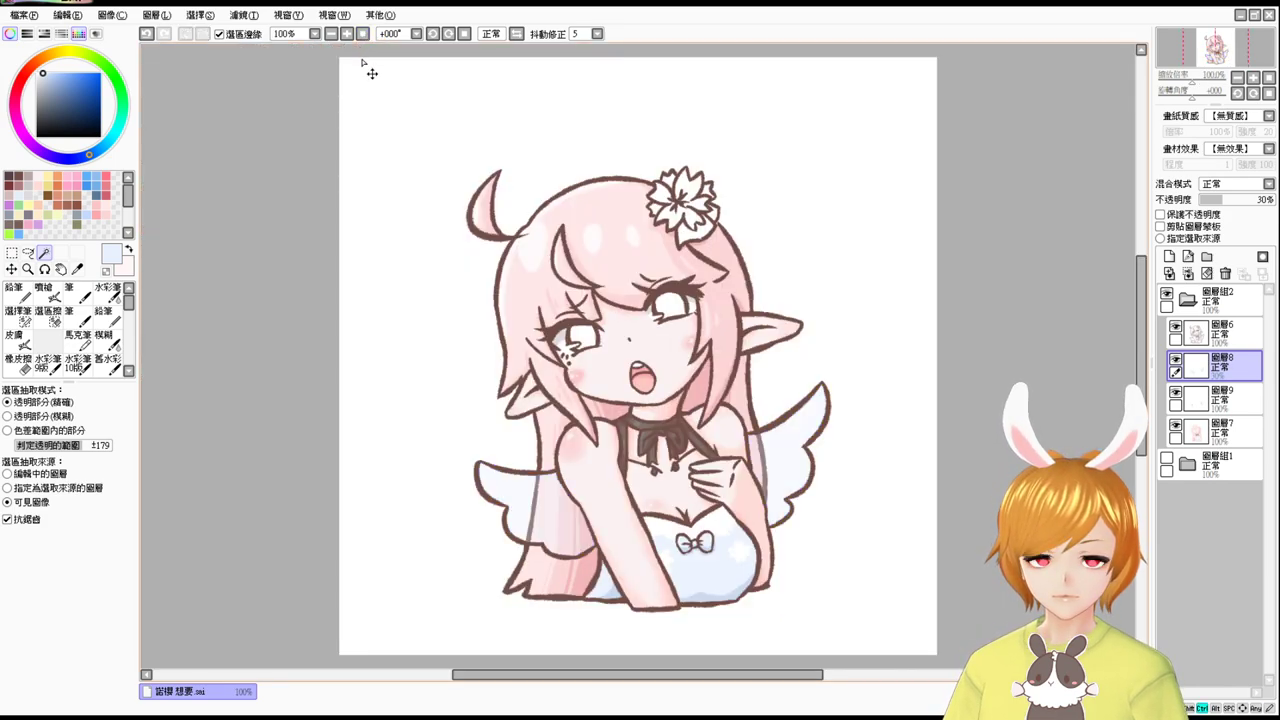
Switch to layer 圖層9 and take up the airbrush (噴槍) with the brown sampled from the wing outline.
{"action": "scroll", "coordinate": [357, 74], "scroll_direction": "up", "scroll_amount": 3}
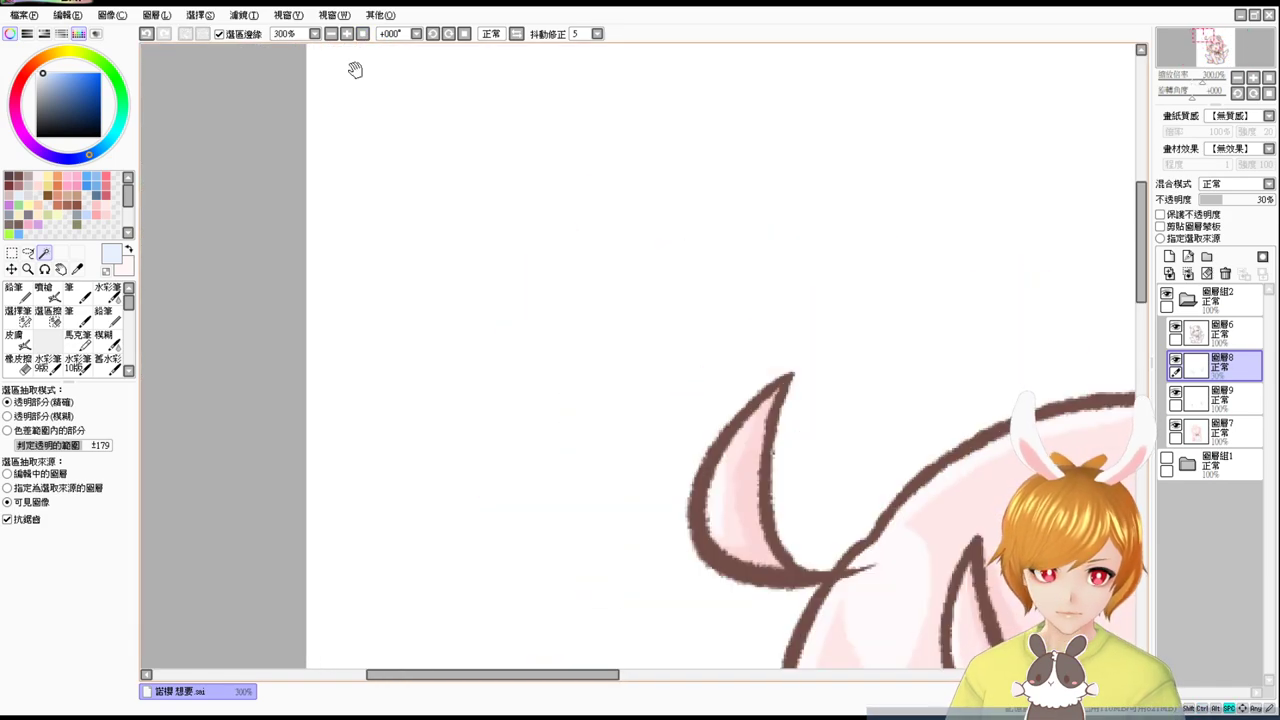
{"action": "left_click_drag", "start_coordinate": [892, 496], "coordinate": [539, 178]}
{"action": "left_click_drag", "start_coordinate": [739, 534], "coordinate": [614, 291]}
{"action": "left_click_drag", "start_coordinate": [681, 469], "coordinate": [640, 246]}
{"action": "left_click_drag", "start_coordinate": [684, 447], "coordinate": [658, 280]}
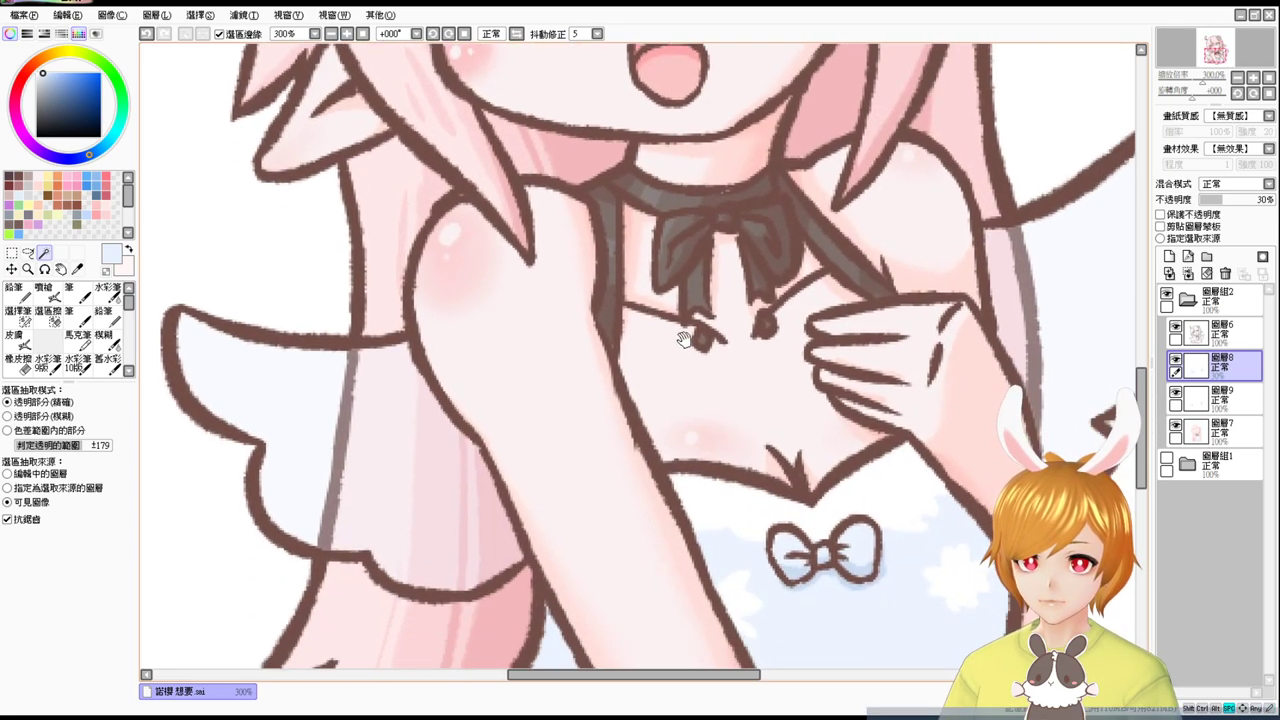
{"action": "left_click", "coordinate": [1205, 397]}
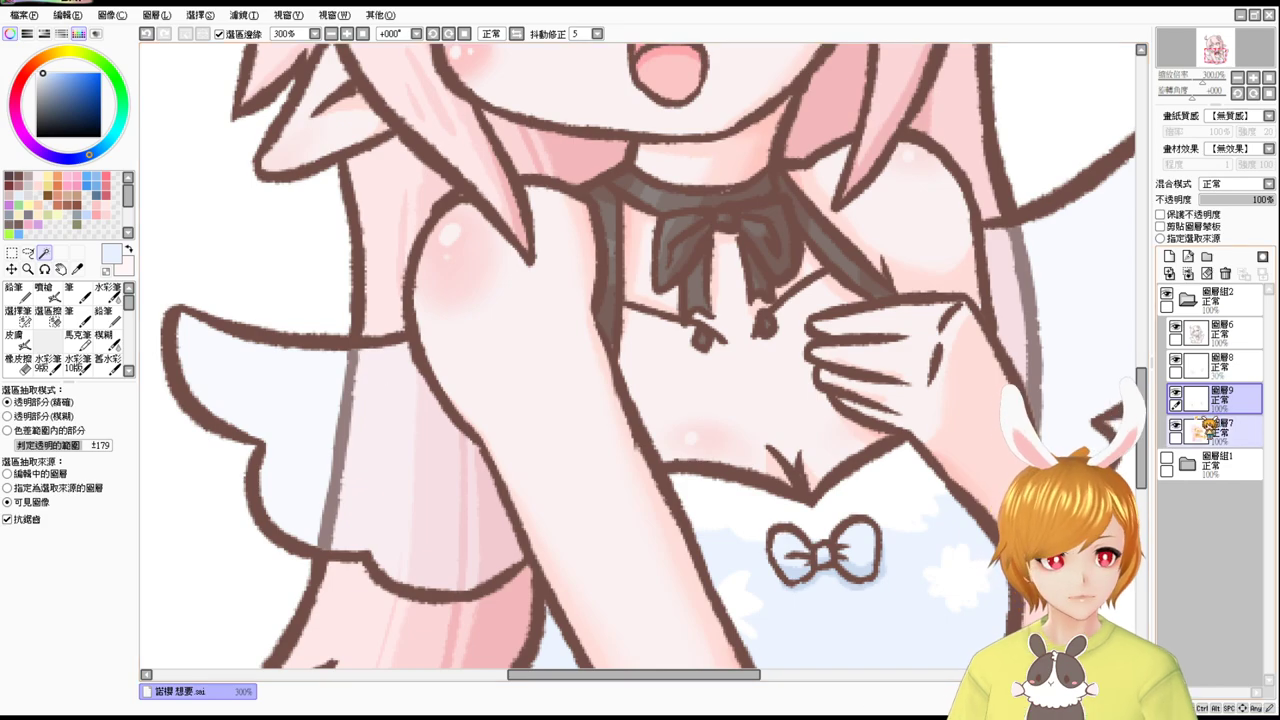
{"action": "left_click", "coordinate": [44, 292]}
{"action": "left_click", "coordinate": [358, 340], "text": "alt"}
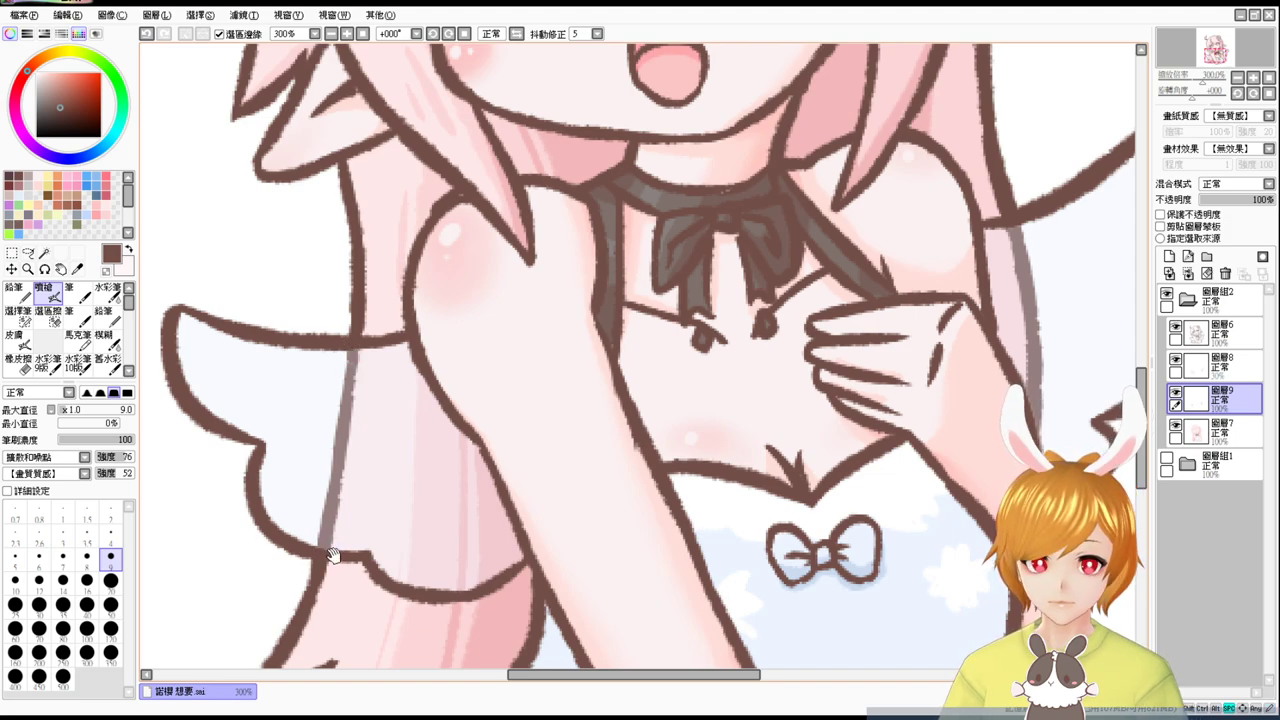
{"action": "left_click_drag", "start_coordinate": [808, 436], "coordinate": [533, 511]}
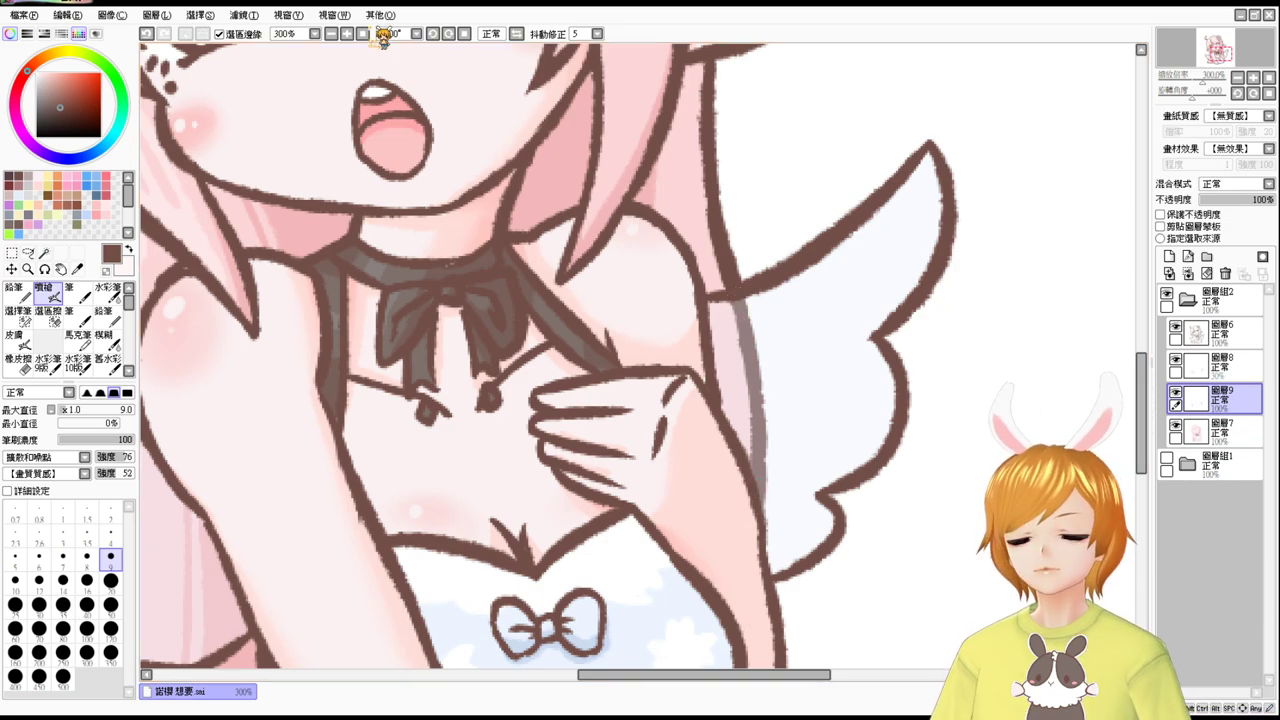
{"action": "left_click", "coordinate": [363, 33]}
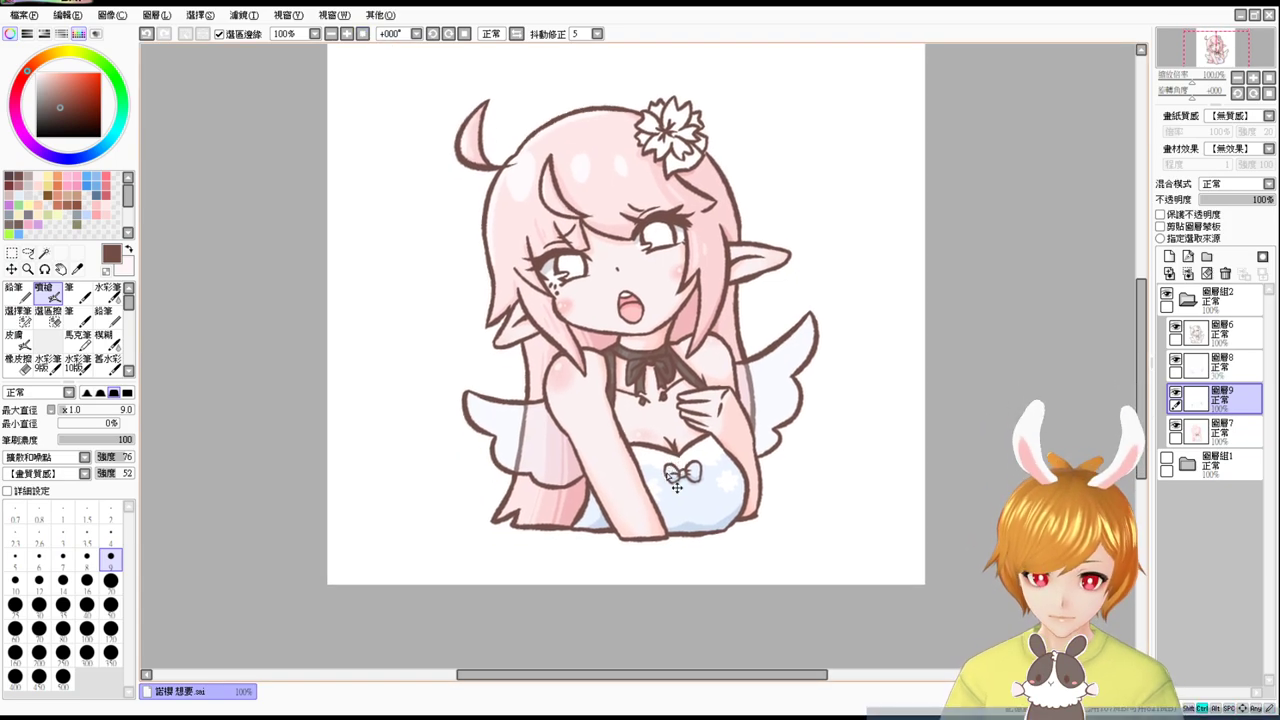
Select the white iris areas of both eyes with the Magic Wand.
{"action": "left_click", "coordinate": [670, 474], "text": "ctrl"}
{"action": "scroll", "coordinate": [849, 389], "scroll_direction": "up", "scroll_amount": 3}
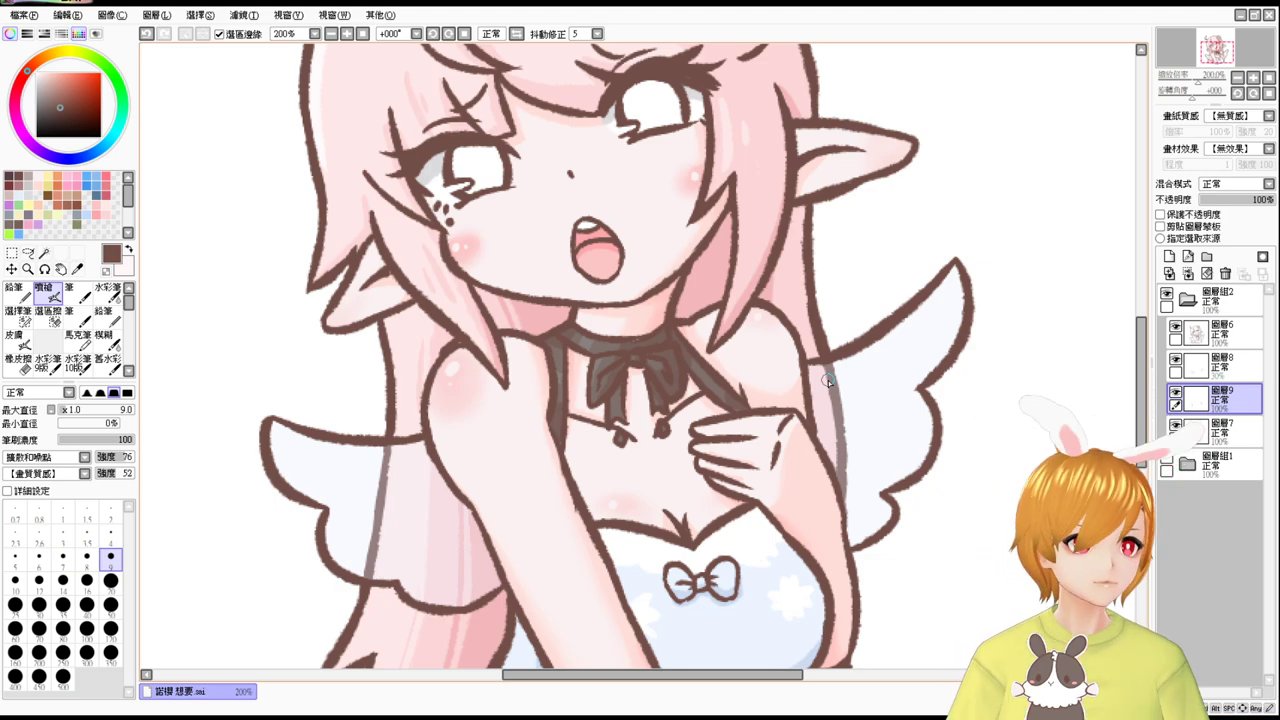
{"action": "left_click_drag", "start_coordinate": [821, 297], "coordinate": [829, 423]}
{"action": "left_click", "coordinate": [44, 253]}
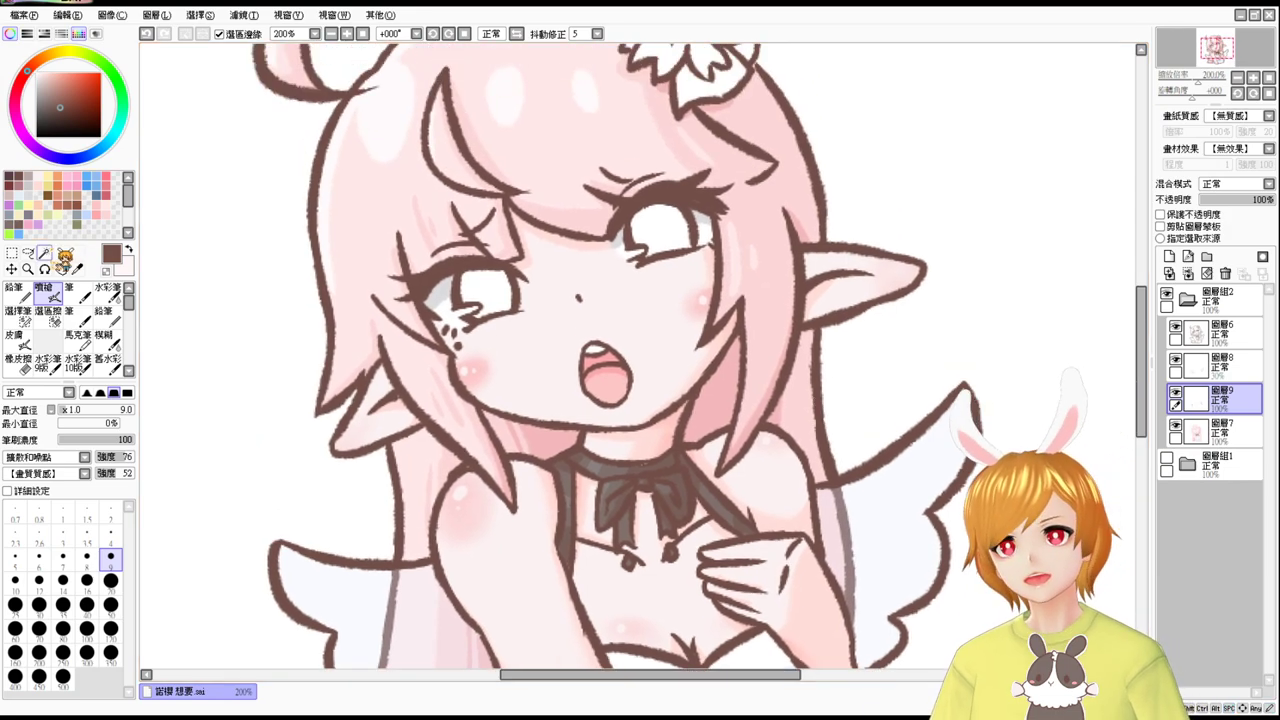
{"action": "left_click", "coordinate": [489, 293]}
{"action": "left_click", "coordinate": [658, 239], "text": "shift"}
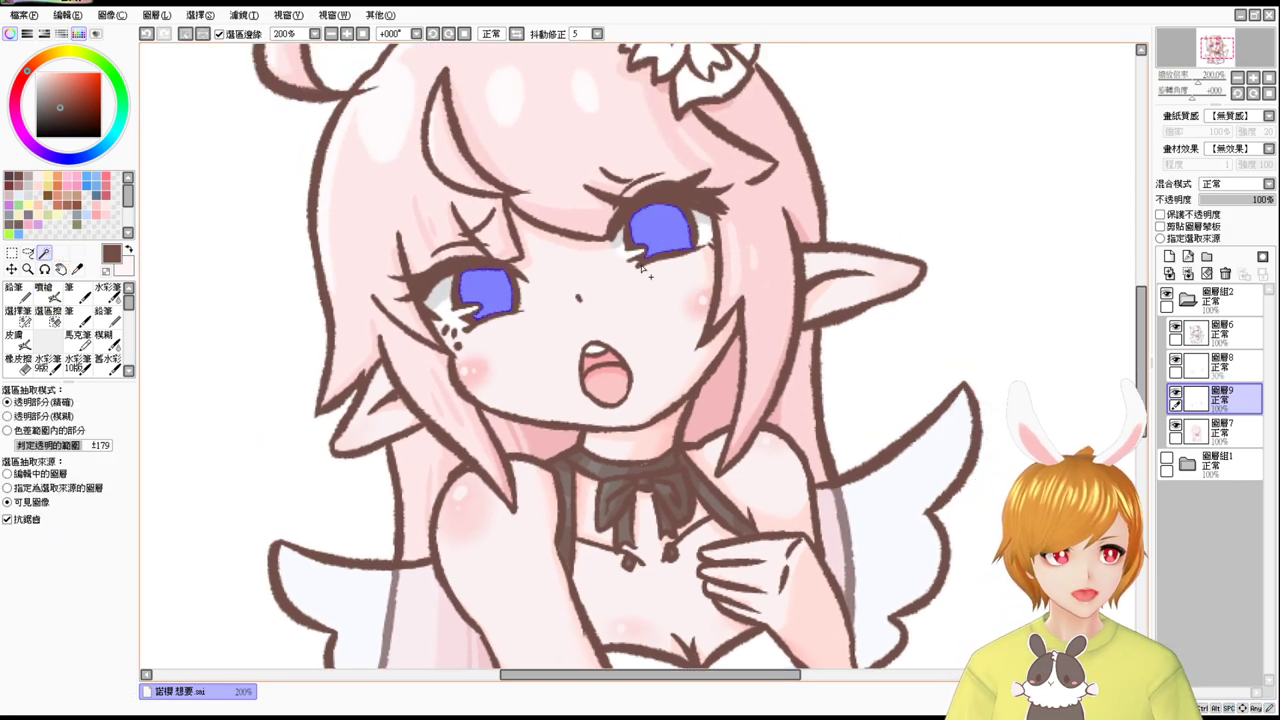
Fill the selected irises with a pinkish red on layer 圖層7.
{"action": "left_click", "coordinate": [70, 74]}
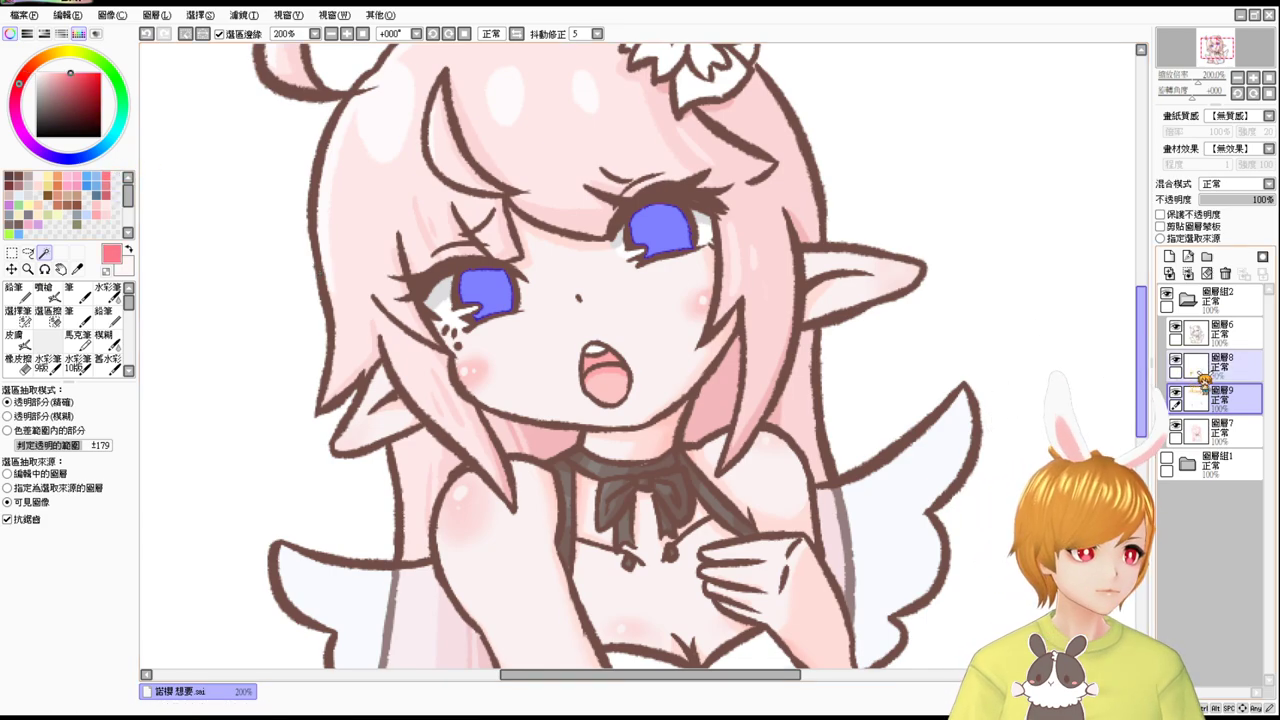
{"action": "left_click", "coordinate": [1236, 436]}
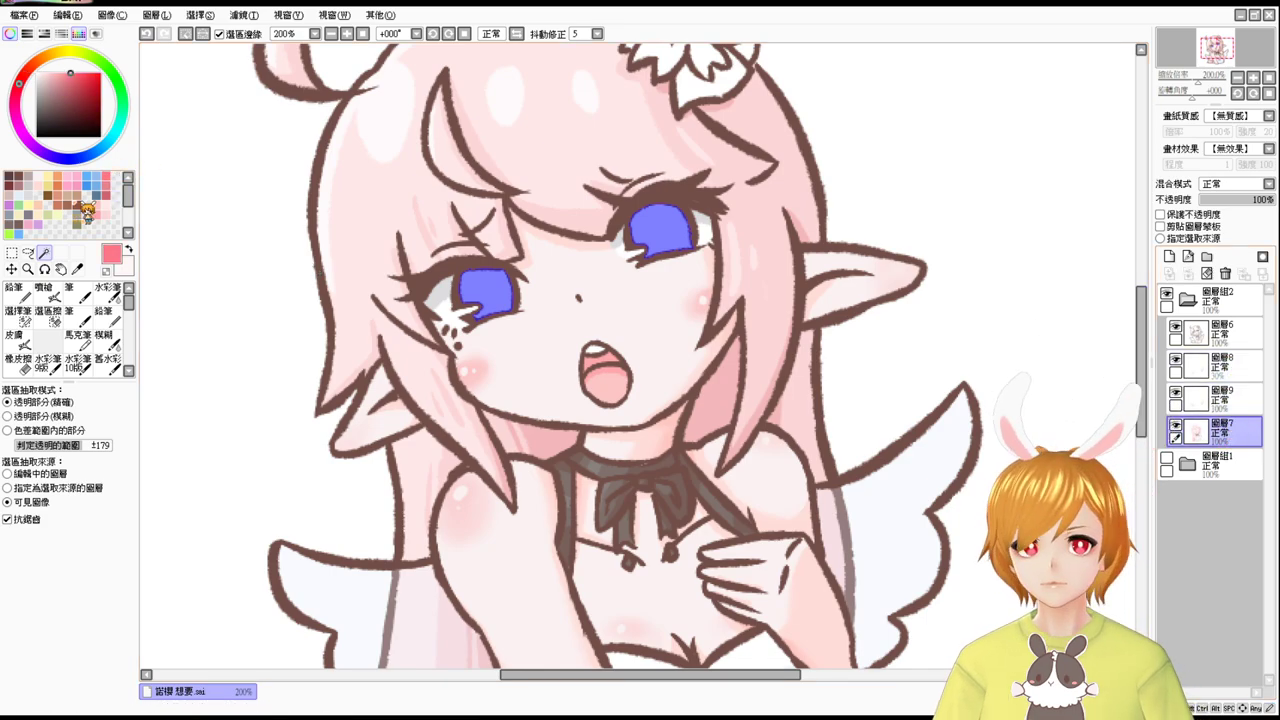
{"action": "key", "text": "ctrl+f"}
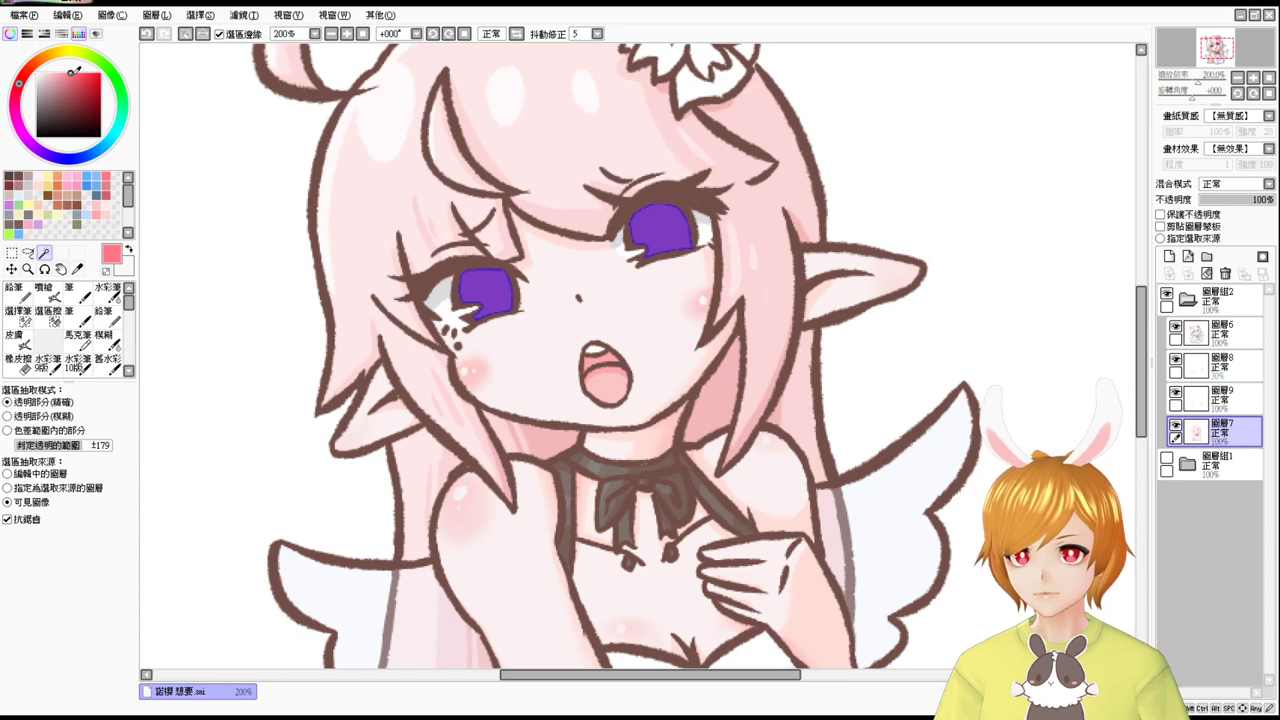
Shade the upper part of both irises in a slightly darker red with the airbrush (噴槍) at size 11.
{"action": "left_click_drag", "start_coordinate": [72, 72], "coordinate": [76, 77]}
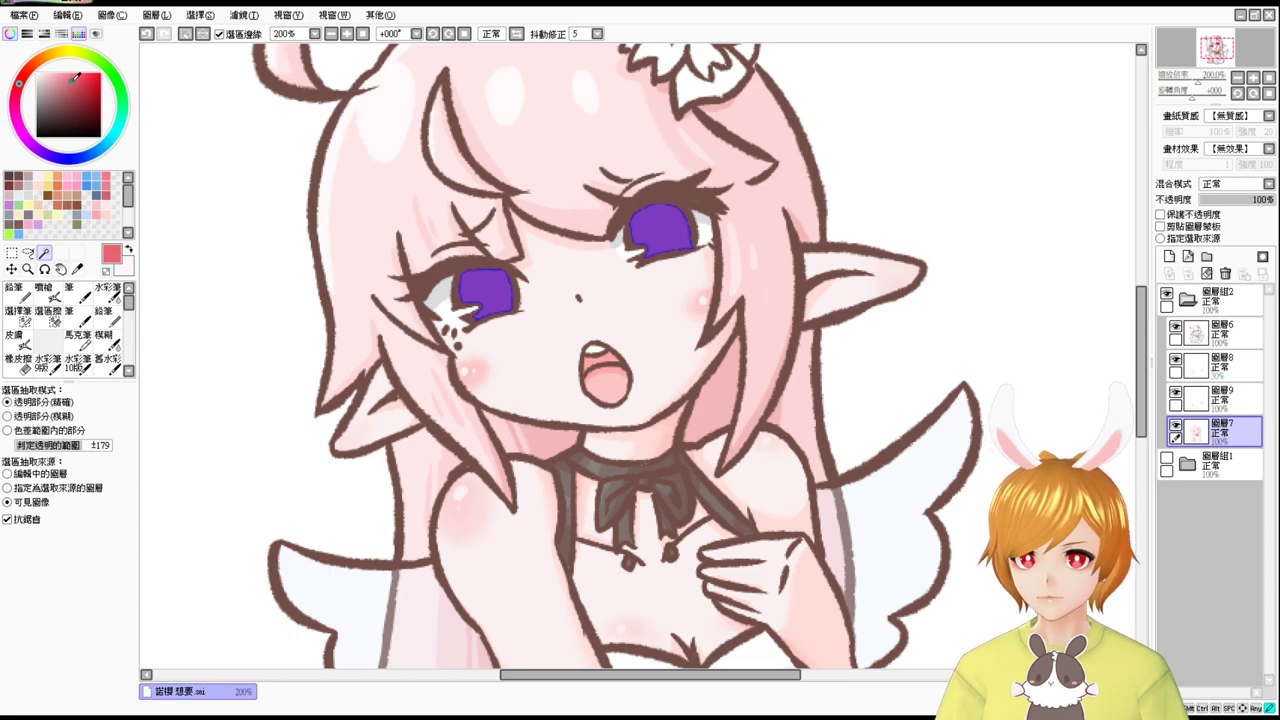
{"action": "left_click", "coordinate": [50, 300]}
{"action": "key", "text": "Page_Up"}
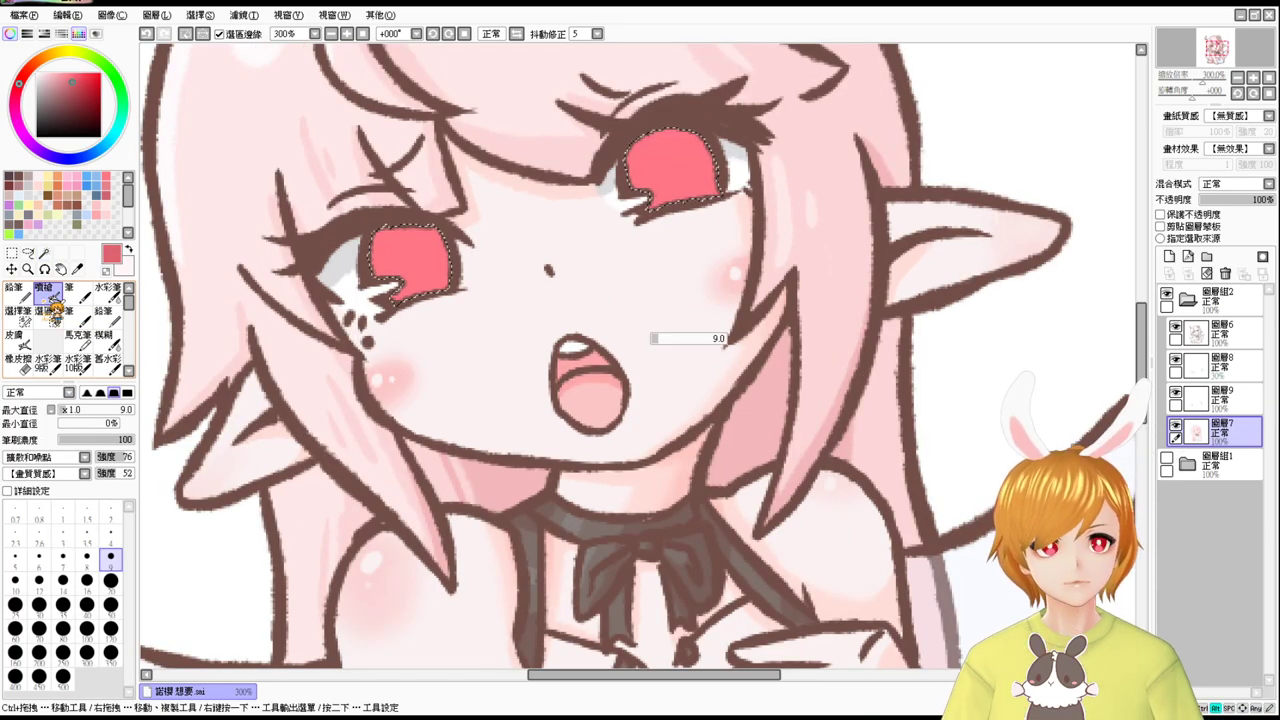
{"action": "mouse_move", "coordinate": [414, 242]}
{"action": "left_mouse_down", "text": "ctrl+alt"}
{"action": "mouse_move", "coordinate": [370, 242]}
{"action": "mouse_move", "coordinate": [460, 246]}
{"action": "left_mouse_up", "text": "ctrl+alt"}
{"action": "key", "text": "ctrl+z"}
{"action": "mouse_move", "coordinate": [360, 264]}
{"action": "left_mouse_down"}
{"action": "mouse_move", "coordinate": [458, 243]}
{"action": "mouse_move", "coordinate": [359, 247]}
{"action": "left_mouse_up"}
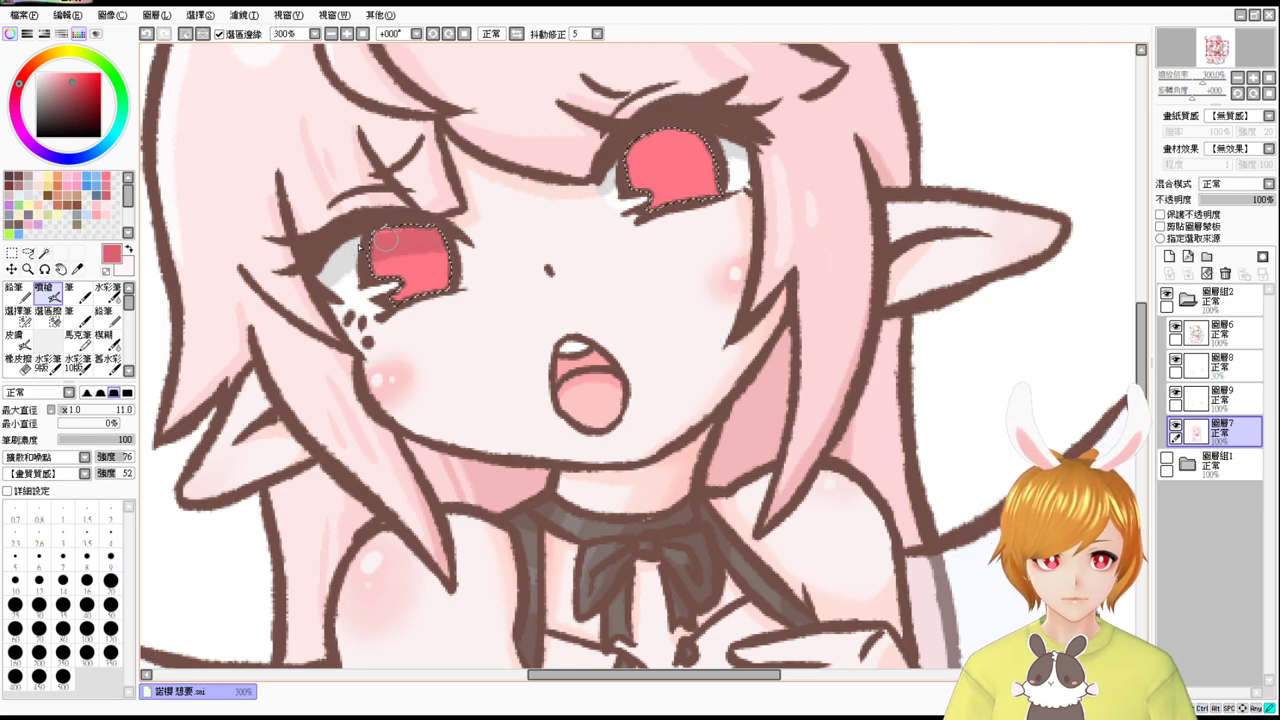
{"action": "mouse_move", "coordinate": [640, 150]}
{"action": "left_mouse_down"}
{"action": "mouse_move", "coordinate": [608, 182]}
{"action": "mouse_move", "coordinate": [710, 150]}
{"action": "left_mouse_up"}
{"action": "key", "text": "ctrl+z"}
{"action": "mouse_move", "coordinate": [618, 178]}
{"action": "left_mouse_down"}
{"action": "mouse_move", "coordinate": [656, 160]}
{"action": "mouse_move", "coordinate": [737, 153]}
{"action": "mouse_move", "coordinate": [626, 162]}
{"action": "mouse_move", "coordinate": [690, 135]}
{"action": "mouse_move", "coordinate": [607, 164]}
{"action": "mouse_move", "coordinate": [617, 146]}
{"action": "mouse_move", "coordinate": [700, 143]}
{"action": "left_mouse_up"}
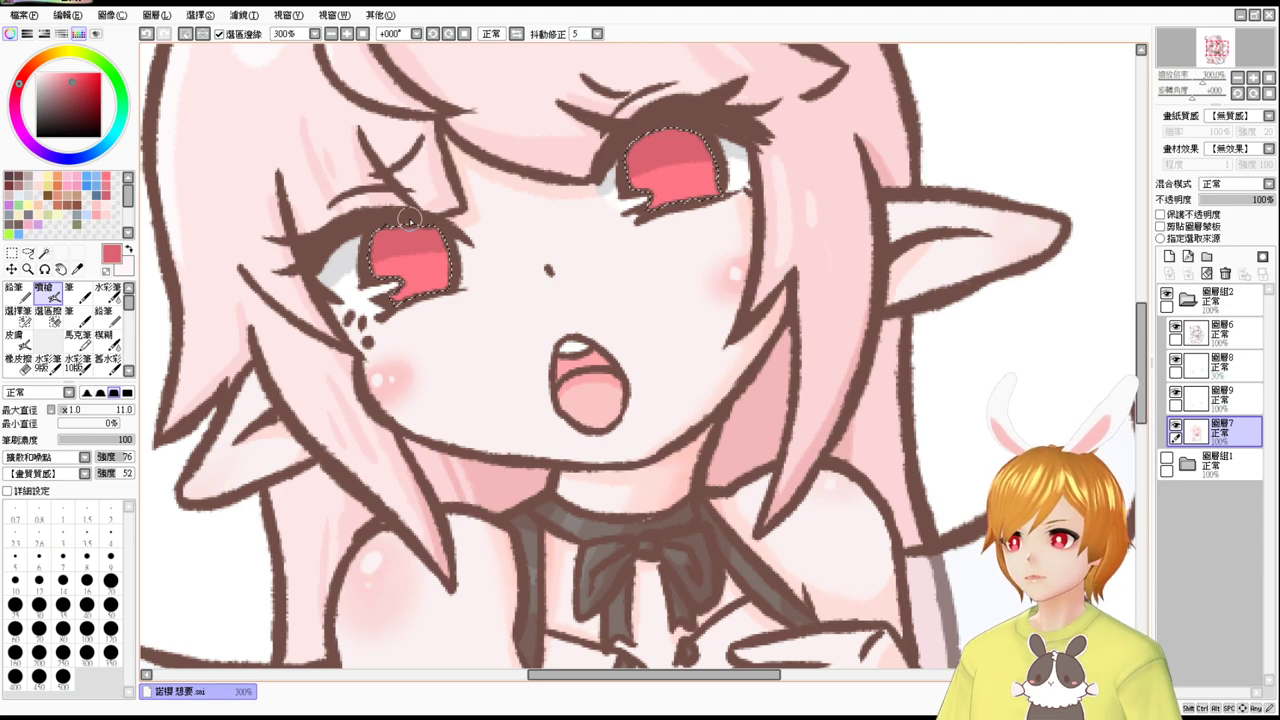
Paint a darker red pupil in the middle of each iris with the same airbrush.
{"action": "left_click_drag", "start_coordinate": [418, 262], "coordinate": [412, 268]}
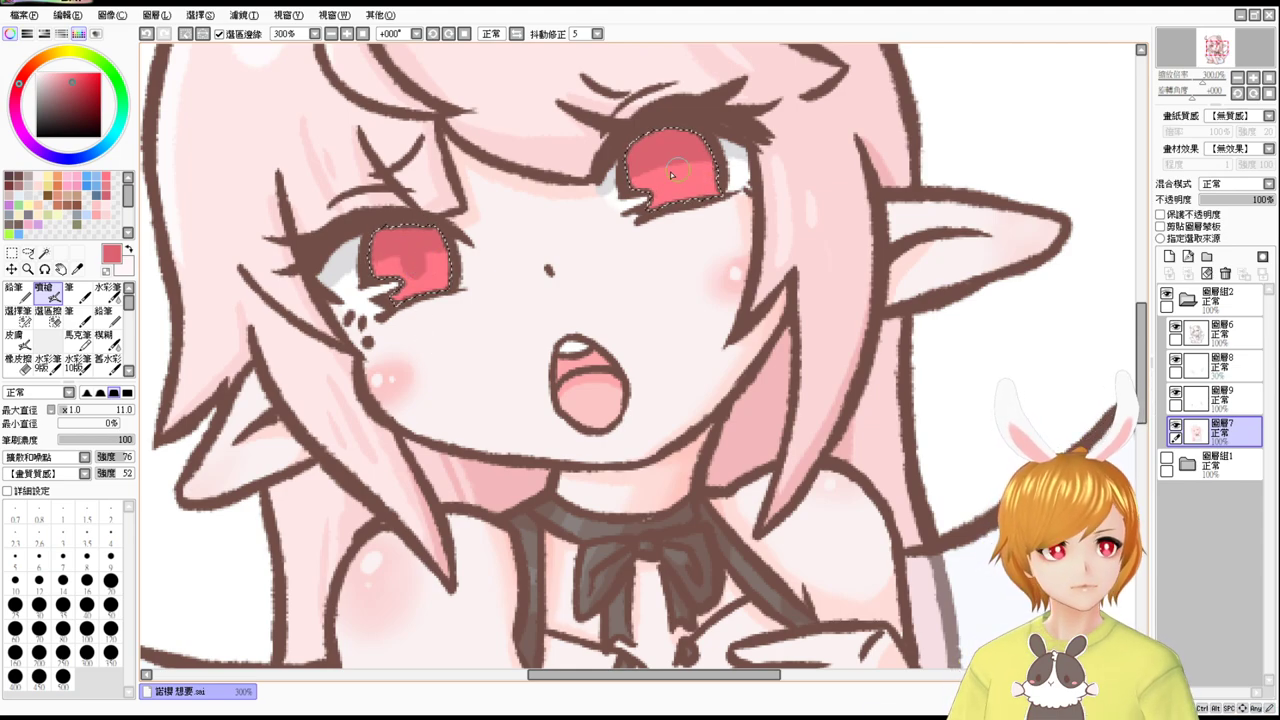
{"action": "mouse_move", "coordinate": [679, 193]}
{"action": "left_mouse_down"}
{"action": "mouse_move", "coordinate": [674, 157]}
{"action": "mouse_move", "coordinate": [673, 181]}
{"action": "left_mouse_up"}
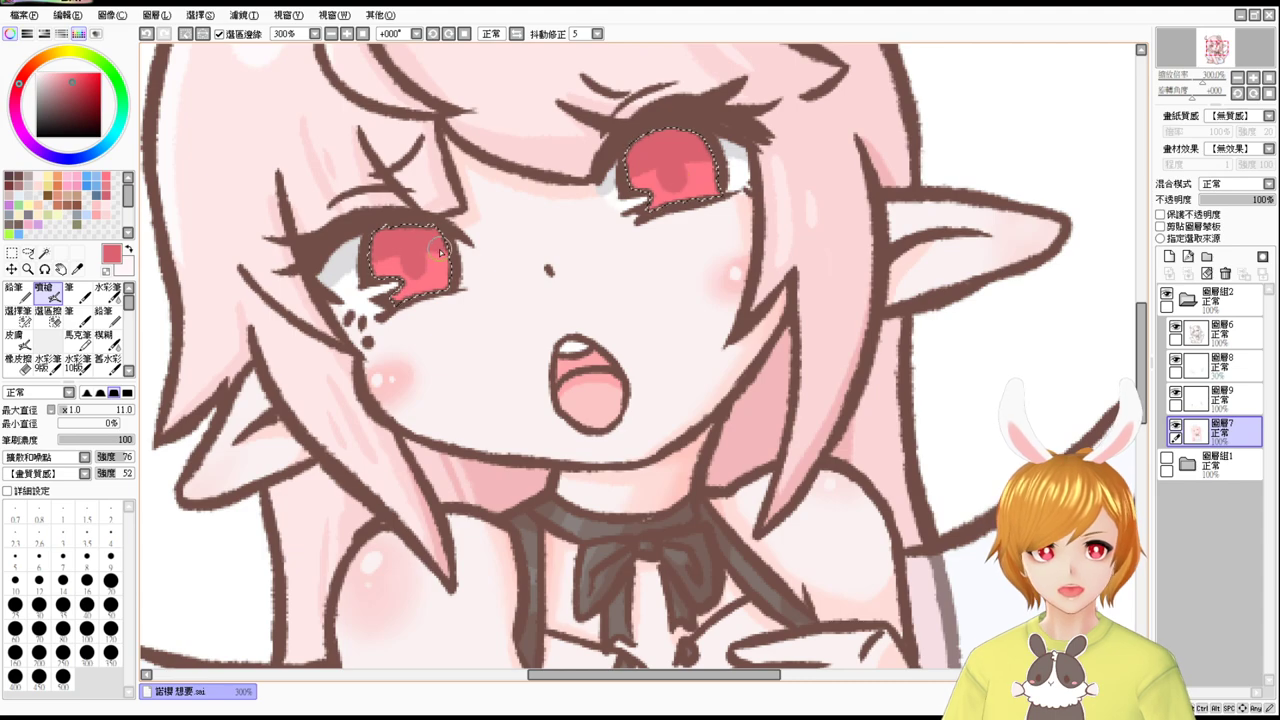
{"action": "left_click_drag", "start_coordinate": [421, 254], "coordinate": [415, 263]}
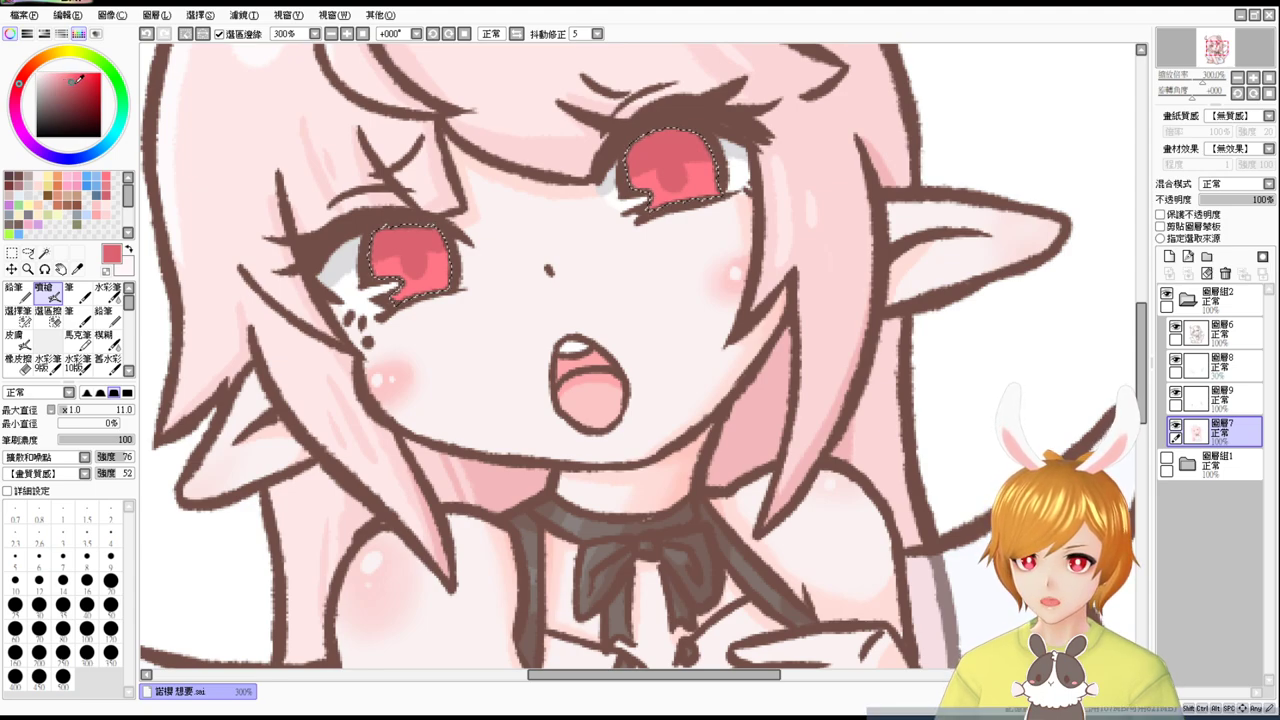
Deepen the upper edges of both irises with a stronger red and blend them using the watercolour brush (水彩筆) at size 10.
{"action": "left_click_drag", "start_coordinate": [74, 80], "coordinate": [81, 80]}
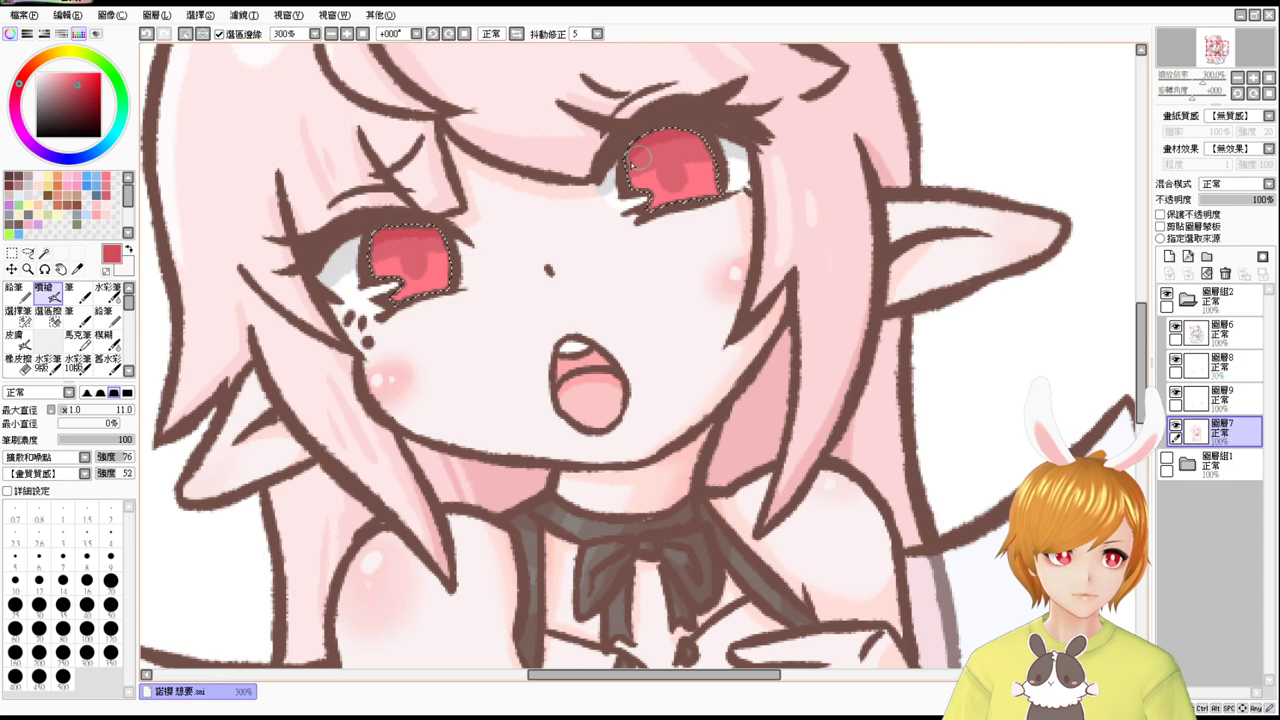
{"action": "left_click", "coordinate": [108, 290]}
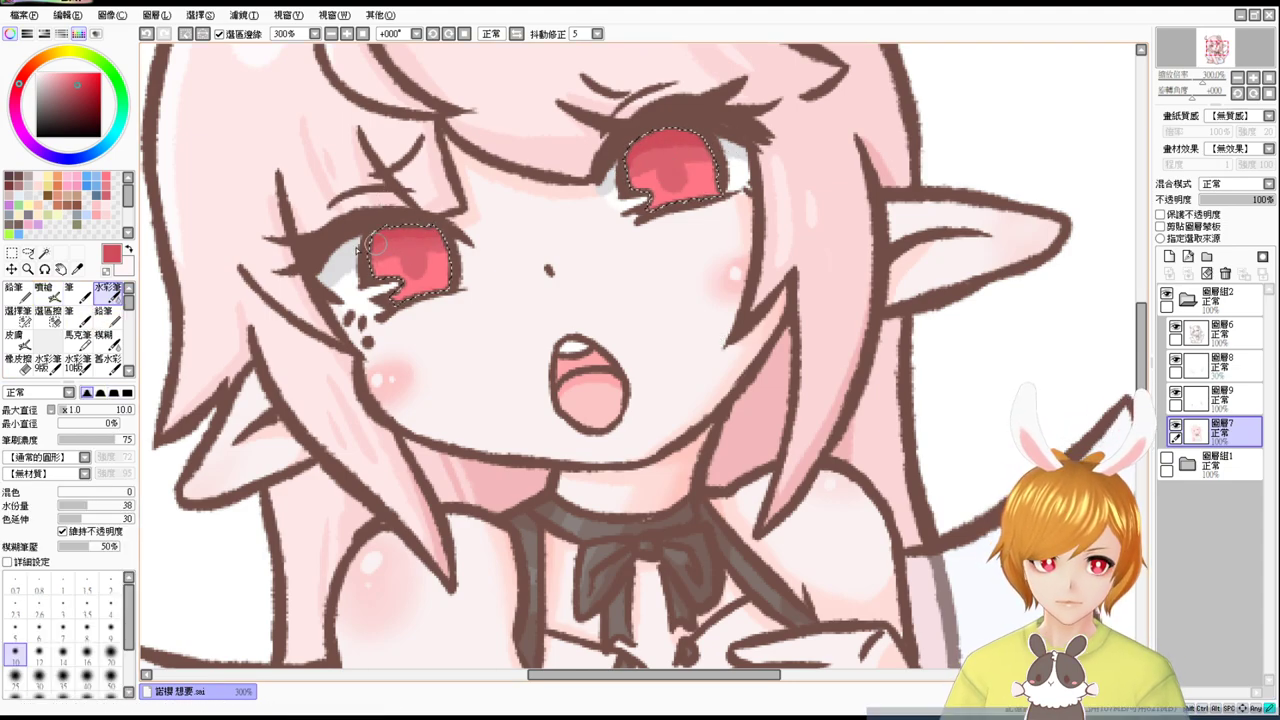
{"action": "mouse_move", "coordinate": [378, 244]}
{"action": "left_mouse_down"}
{"action": "mouse_move", "coordinate": [455, 232]}
{"action": "mouse_move", "coordinate": [390, 244]}
{"action": "mouse_move", "coordinate": [369, 263]}
{"action": "mouse_move", "coordinate": [428, 248]}
{"action": "left_mouse_up"}
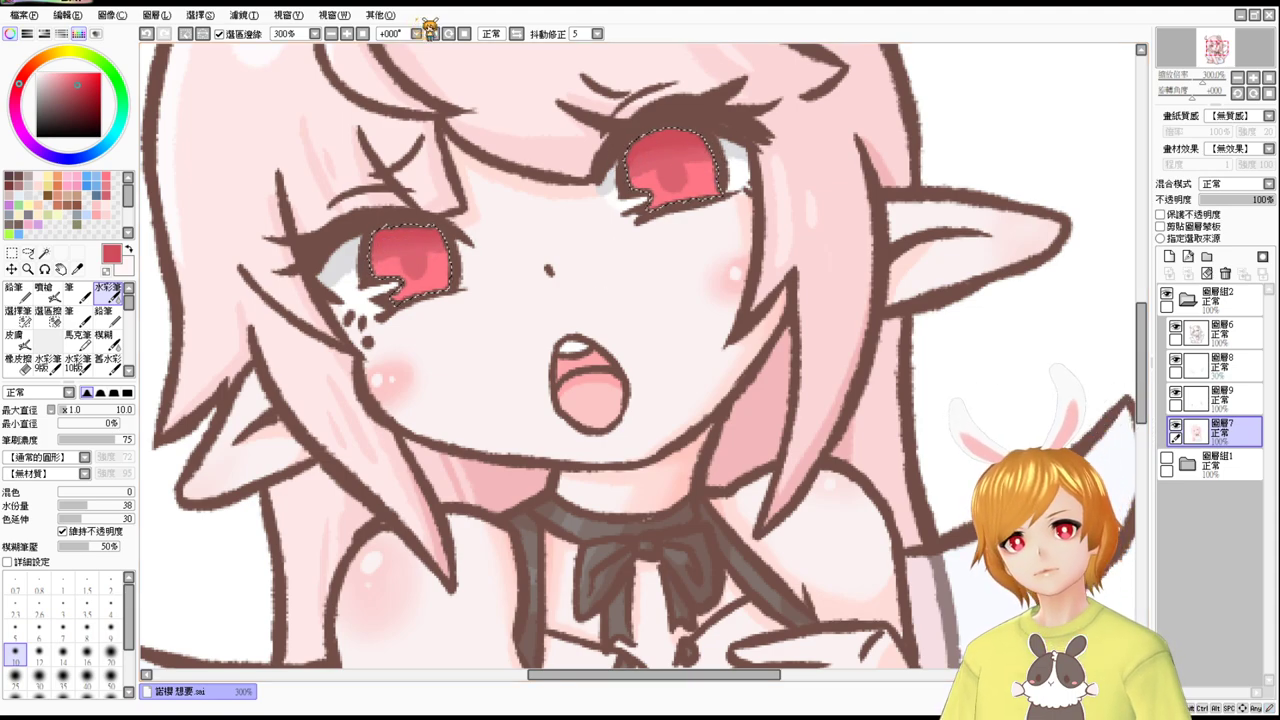
Paint a white highlight in the upper left of each iris on layer 圖層7 with the airbrush (噴槍) at size 9.
{"action": "key", "text": "x"}
{"action": "left_click", "coordinate": [44, 290]}
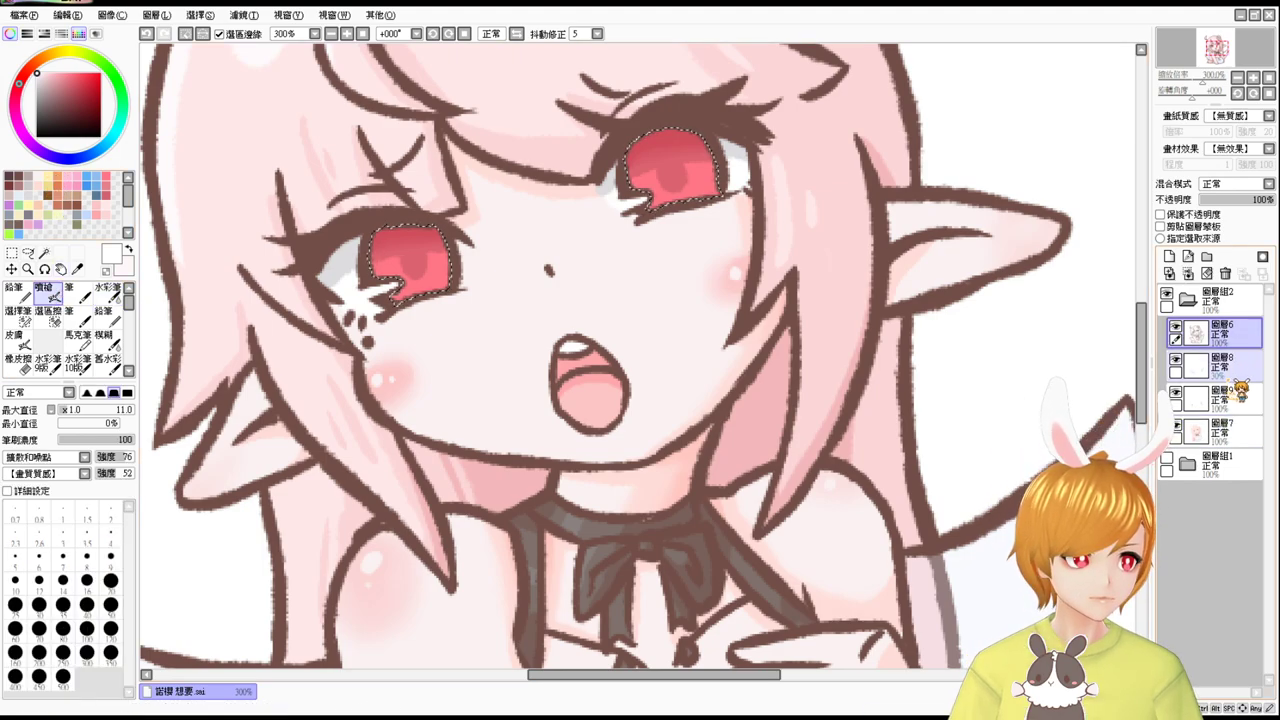
{"action": "key", "text": "ctrl+alt"}
{"action": "mouse_move", "coordinate": [416, 247]}
{"action": "left_mouse_down"}
{"action": "mouse_move", "coordinate": [403, 258]}
{"action": "mouse_move", "coordinate": [383, 244]}
{"action": "left_mouse_up"}
{"action": "left_click", "coordinate": [636, 153]}
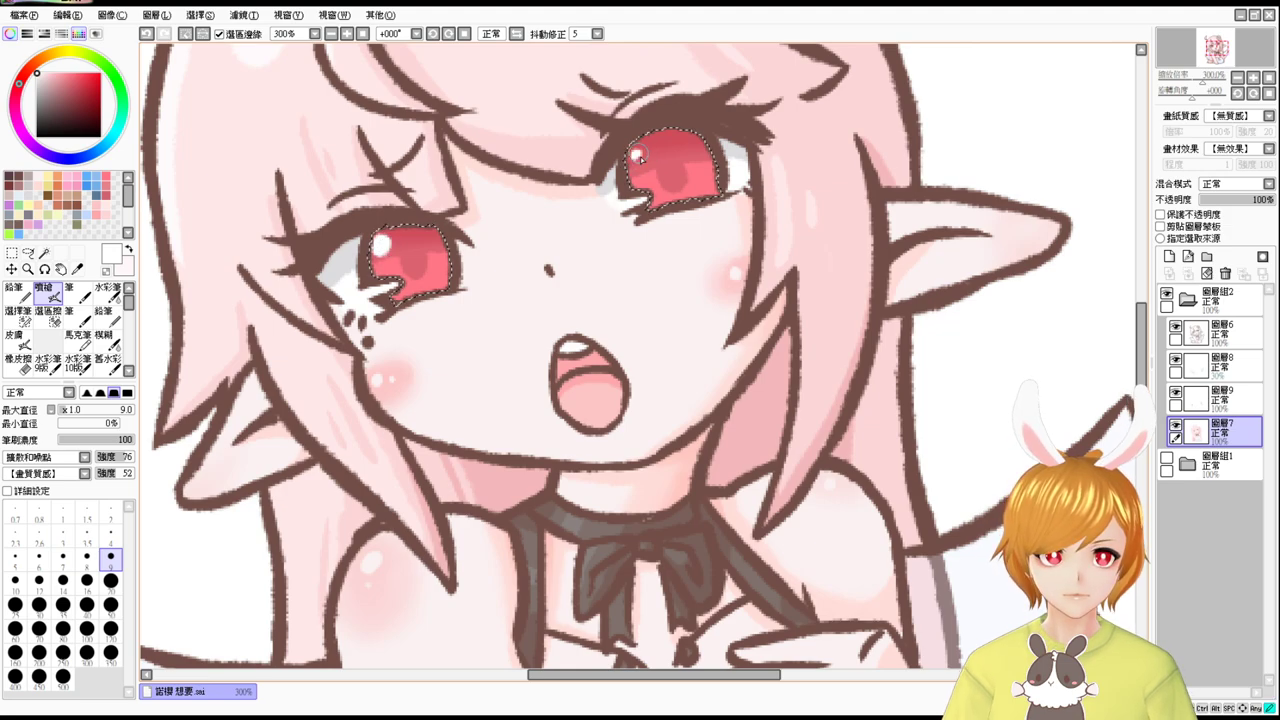
{"action": "left_click", "coordinate": [362, 34]}
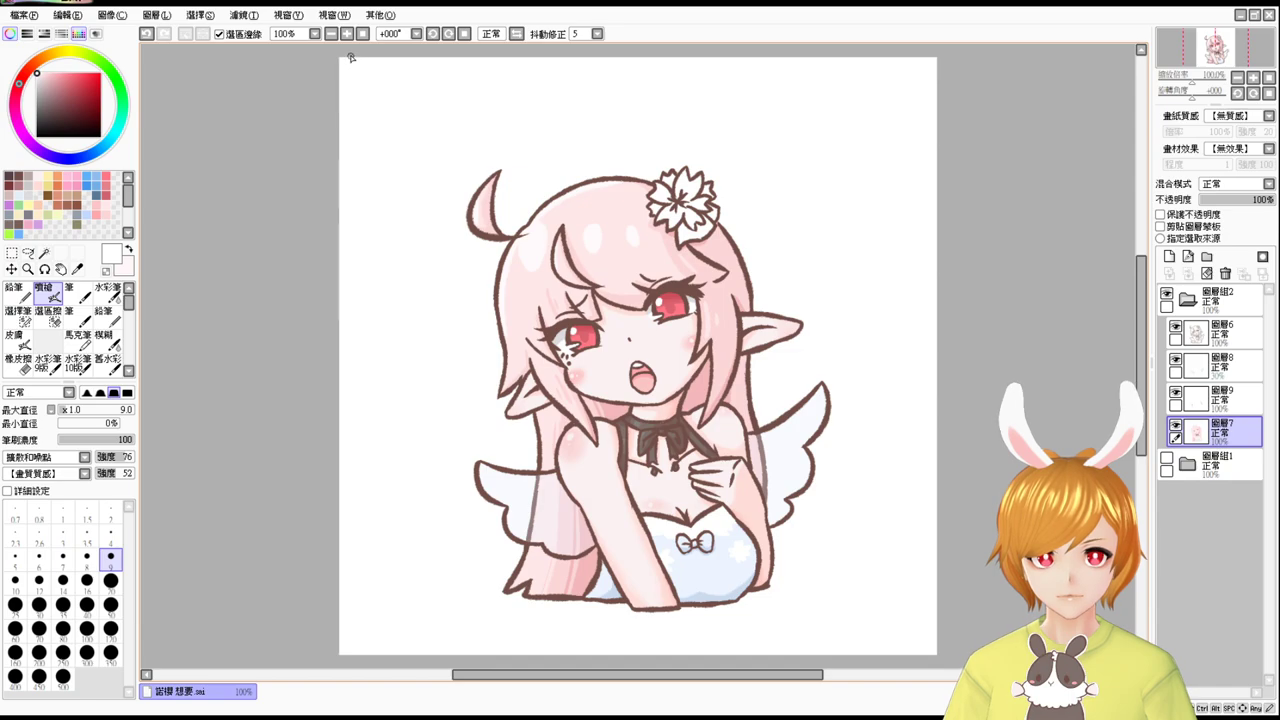
Add a new layer above 圖層6 and place it inside a new layer group.
{"action": "left_click", "coordinate": [347, 34]}
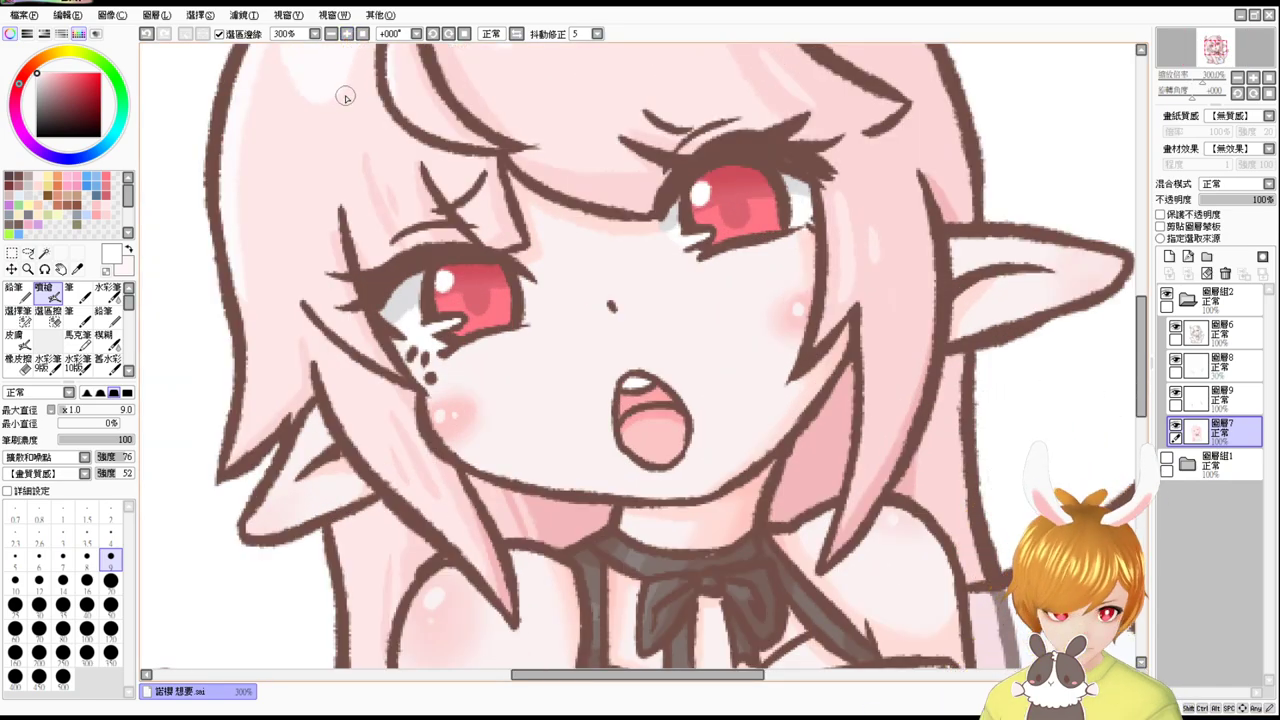
{"action": "left_click", "coordinate": [1250, 340]}
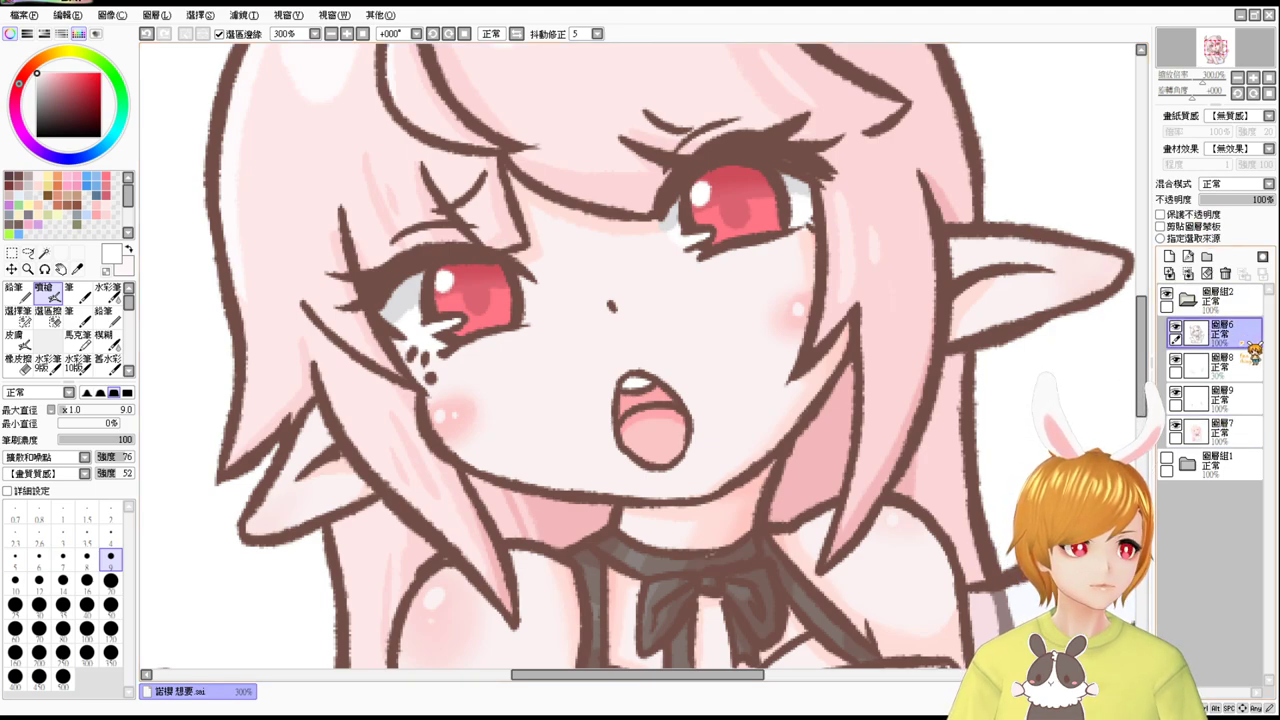
{"action": "left_click", "coordinate": [1169, 257]}
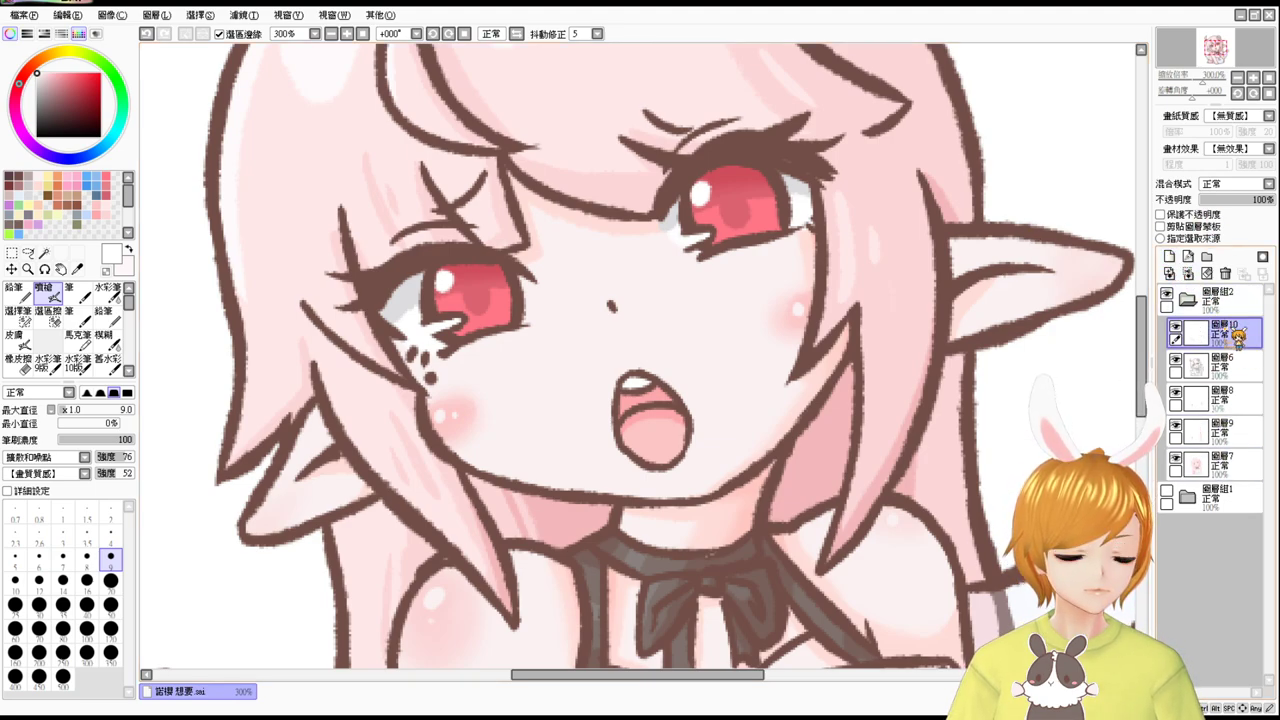
{"action": "left_click", "coordinate": [1206, 257]}
{"action": "left_click", "coordinate": [1244, 360]}
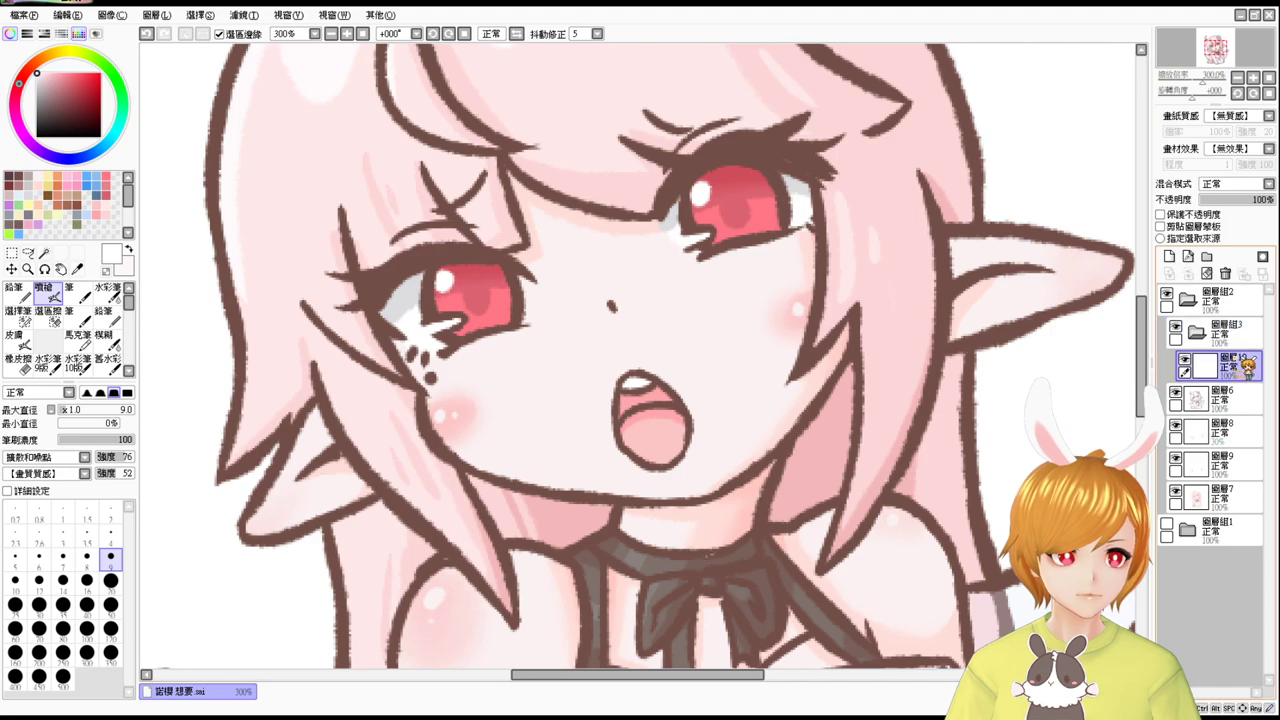
Draw a dark brown heart outline over the pupil of each eye on layer 圖層10 with the airbrush (噴槍) at size 9.
{"action": "left_click", "coordinate": [14, 177]}
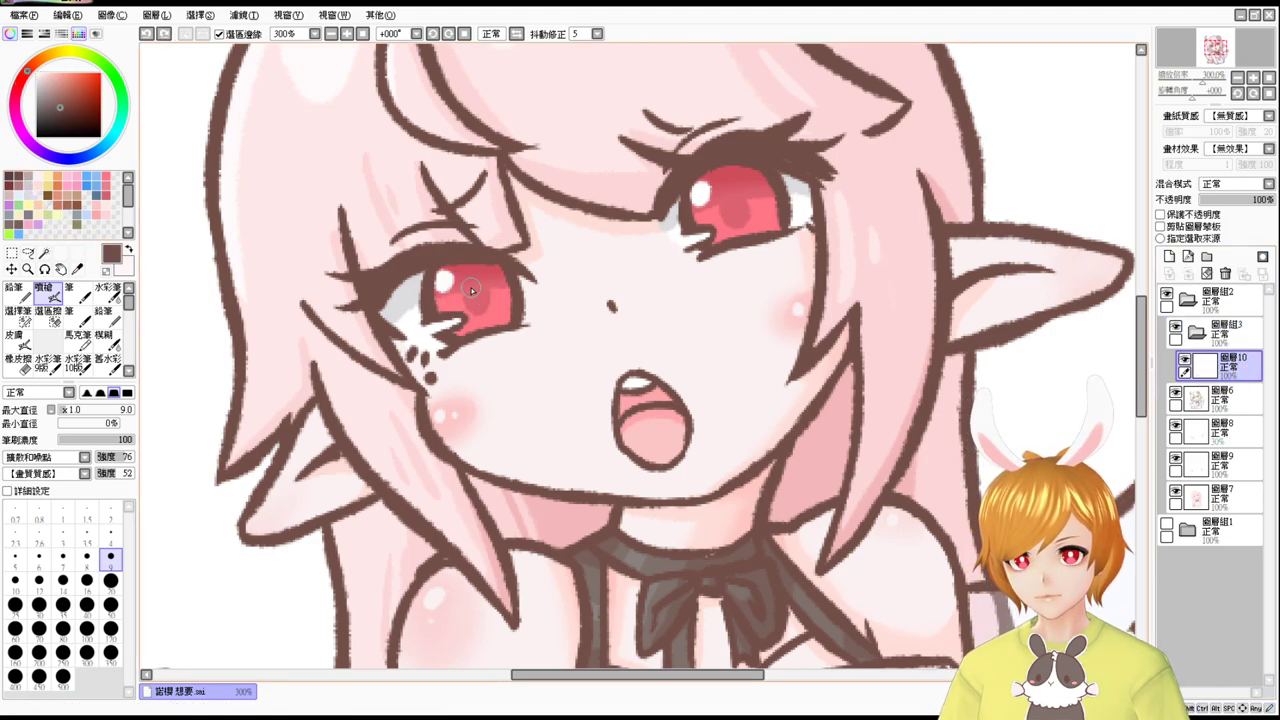
{"action": "left_click_drag", "start_coordinate": [460, 276], "coordinate": [482, 321]}
{"action": "key", "text": "ctrl+z"}
{"action": "key", "text": "ctrl+z"}
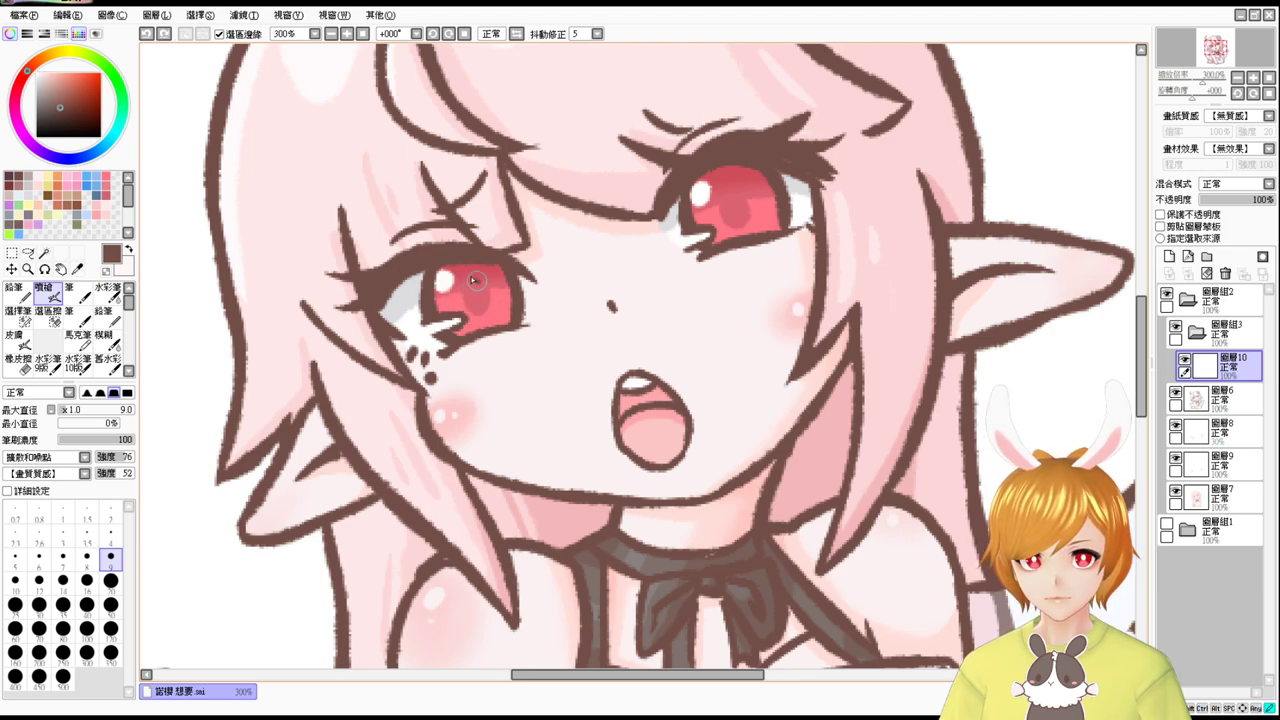
{"action": "mouse_move", "coordinate": [458, 276]}
{"action": "left_mouse_down"}
{"action": "mouse_move", "coordinate": [485, 320]}
{"action": "mouse_move", "coordinate": [502, 317]}
{"action": "left_mouse_up"}
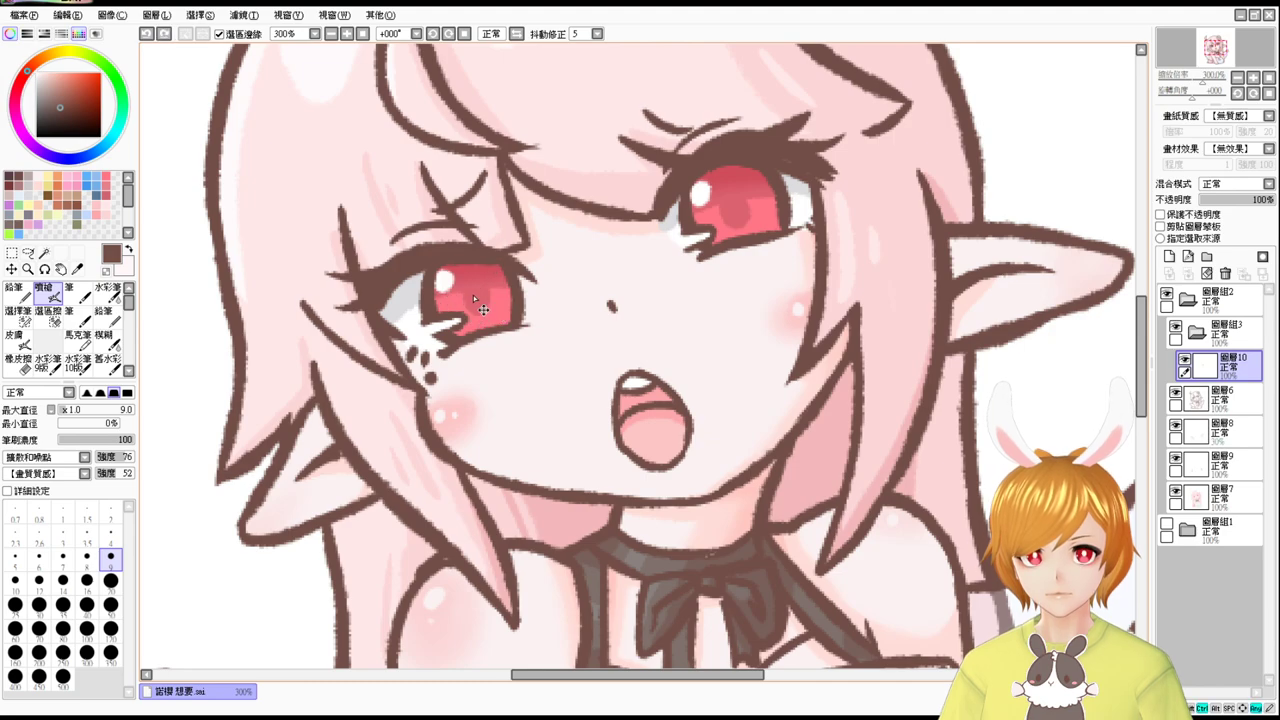
{"action": "key", "text": "ctrl+z"}
{"action": "key", "text": "ctrl+z"}
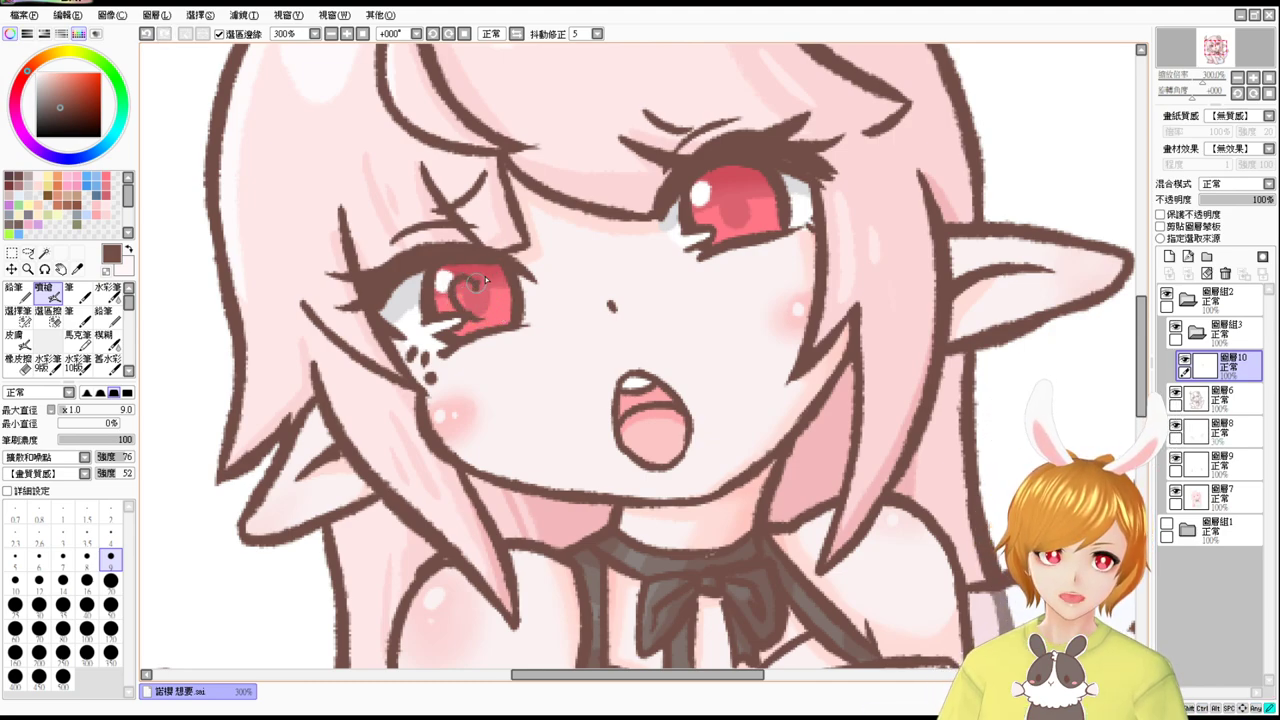
{"action": "left_click_drag", "start_coordinate": [479, 284], "coordinate": [487, 316]}
{"action": "key", "text": "ctrl+z"}
{"action": "key", "text": "ctrl+z"}
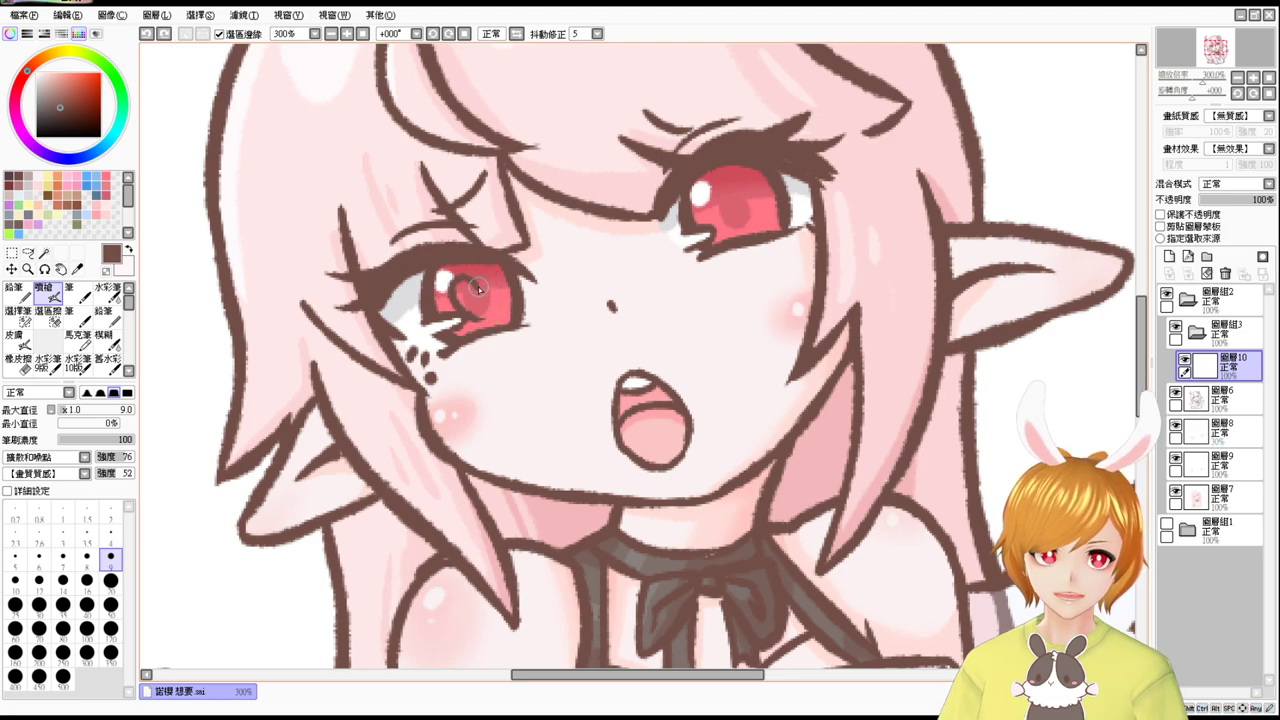
{"action": "key", "text": "ctrl+y"}
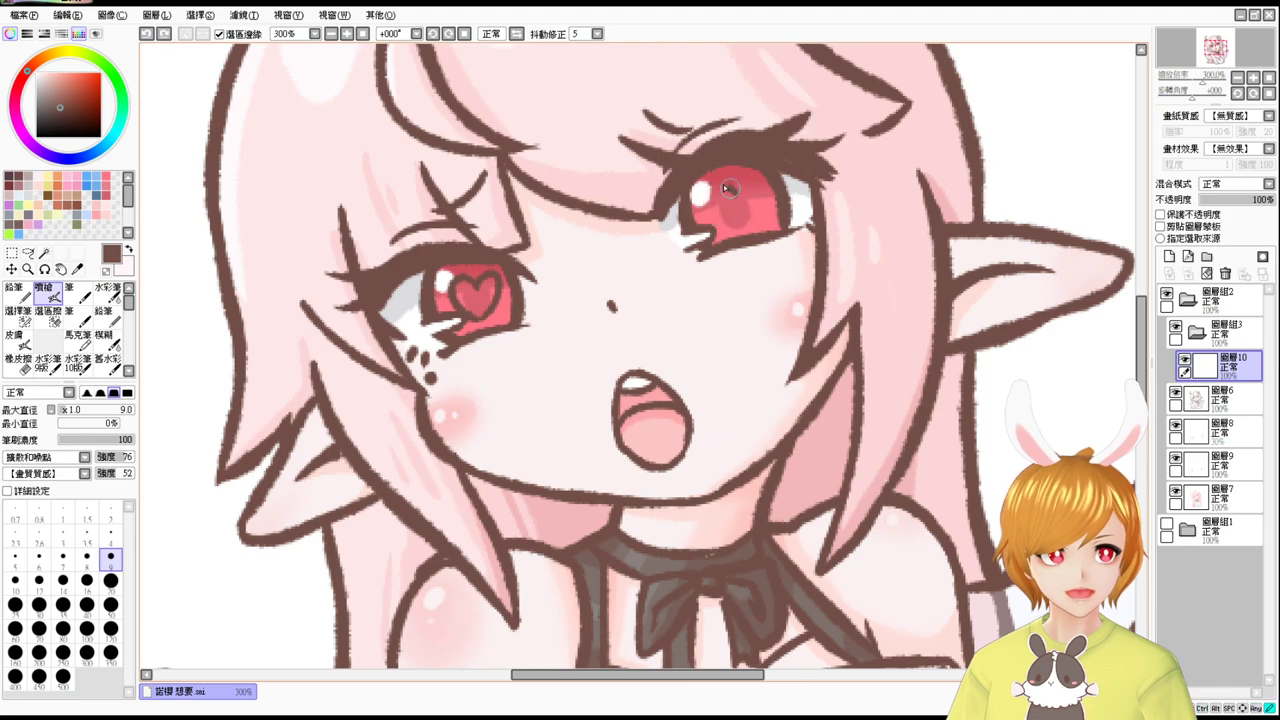
{"action": "left_click_drag", "start_coordinate": [750, 179], "coordinate": [738, 225]}
{"action": "key", "text": "ctrl+z"}
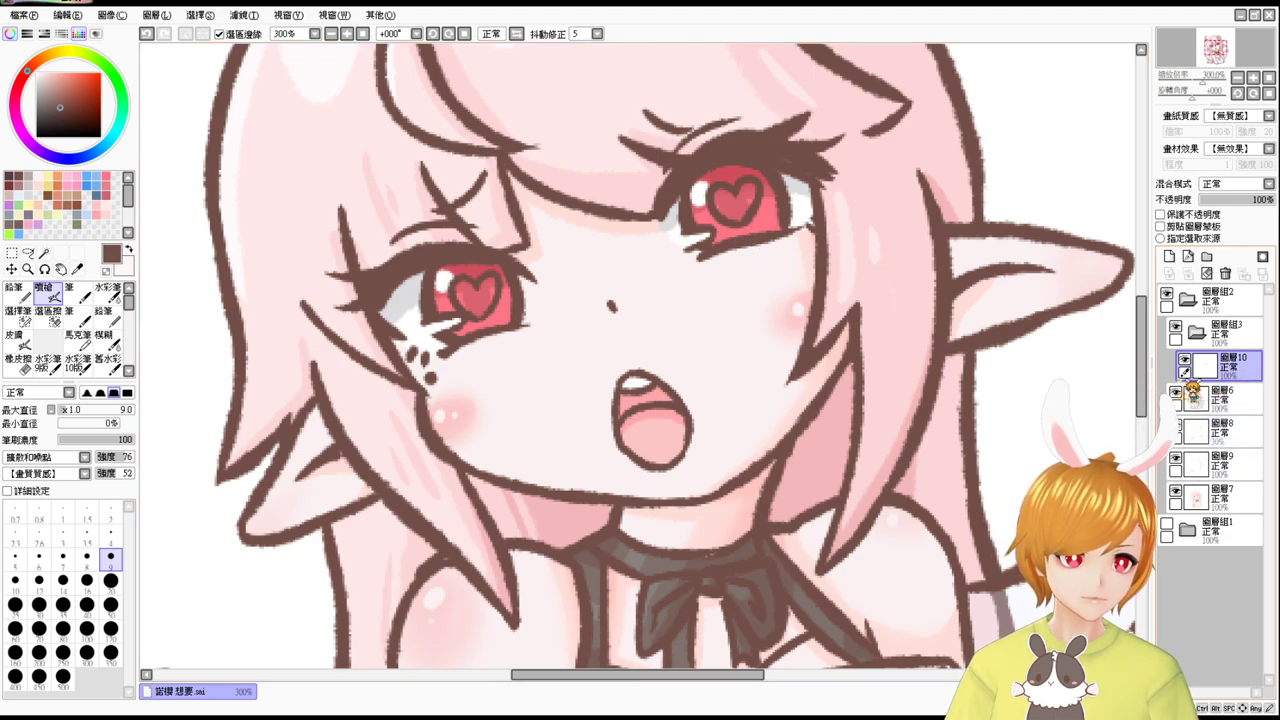
Move group 圖層組3 out of and above 圖層組2, collapse and hide 圖層組2, and make 圖層10 the active layer.
{"action": "left_click", "coordinate": [1234, 337]}
{"action": "left_click_drag", "start_coordinate": [1247, 347], "coordinate": [1230, 295]}
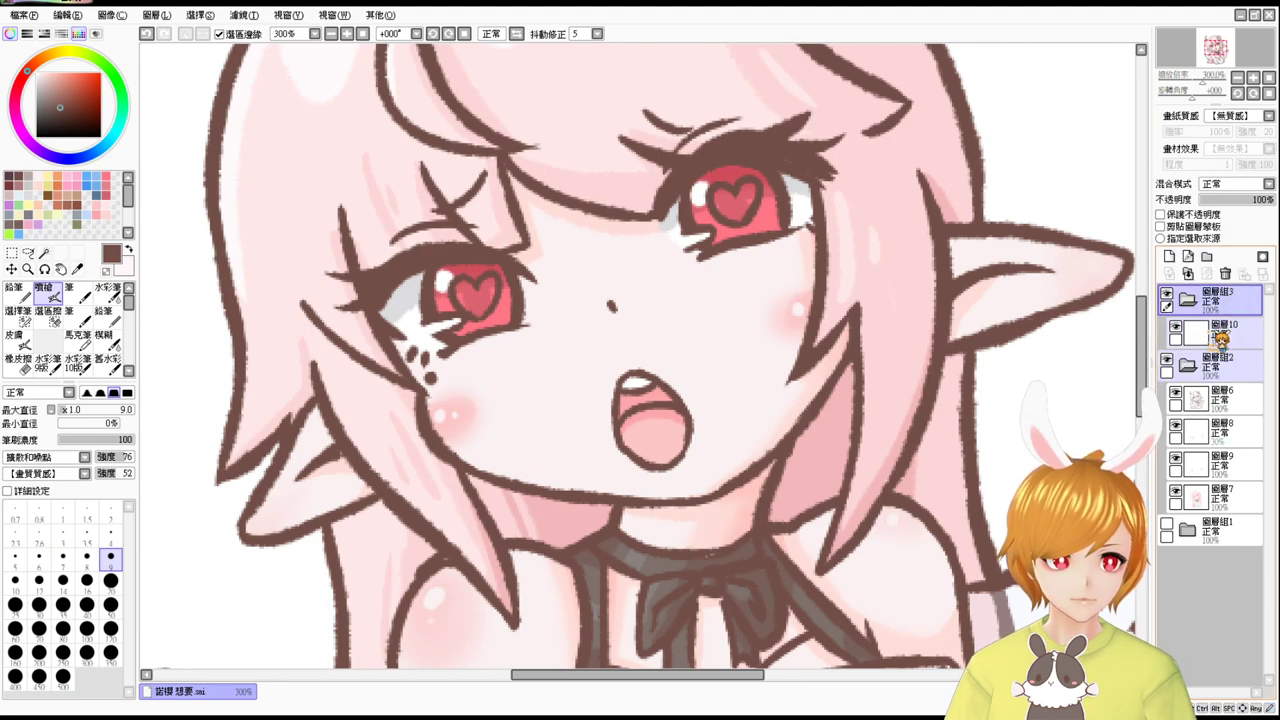
{"action": "left_click", "coordinate": [1166, 362]}
{"action": "left_click", "coordinate": [1167, 360]}
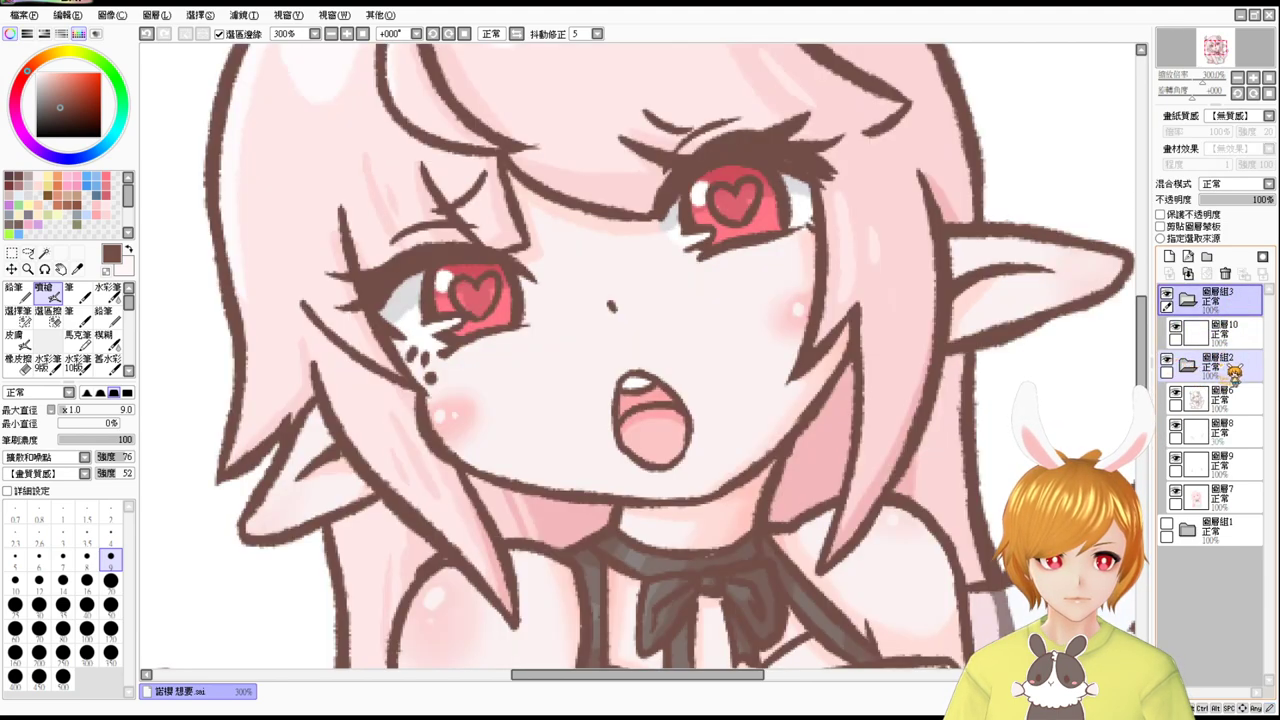
{"action": "left_click", "coordinate": [1229, 368]}
{"action": "left_click", "coordinate": [1187, 366]}
{"action": "left_click", "coordinate": [1167, 360]}
{"action": "left_click", "coordinate": [1198, 339]}
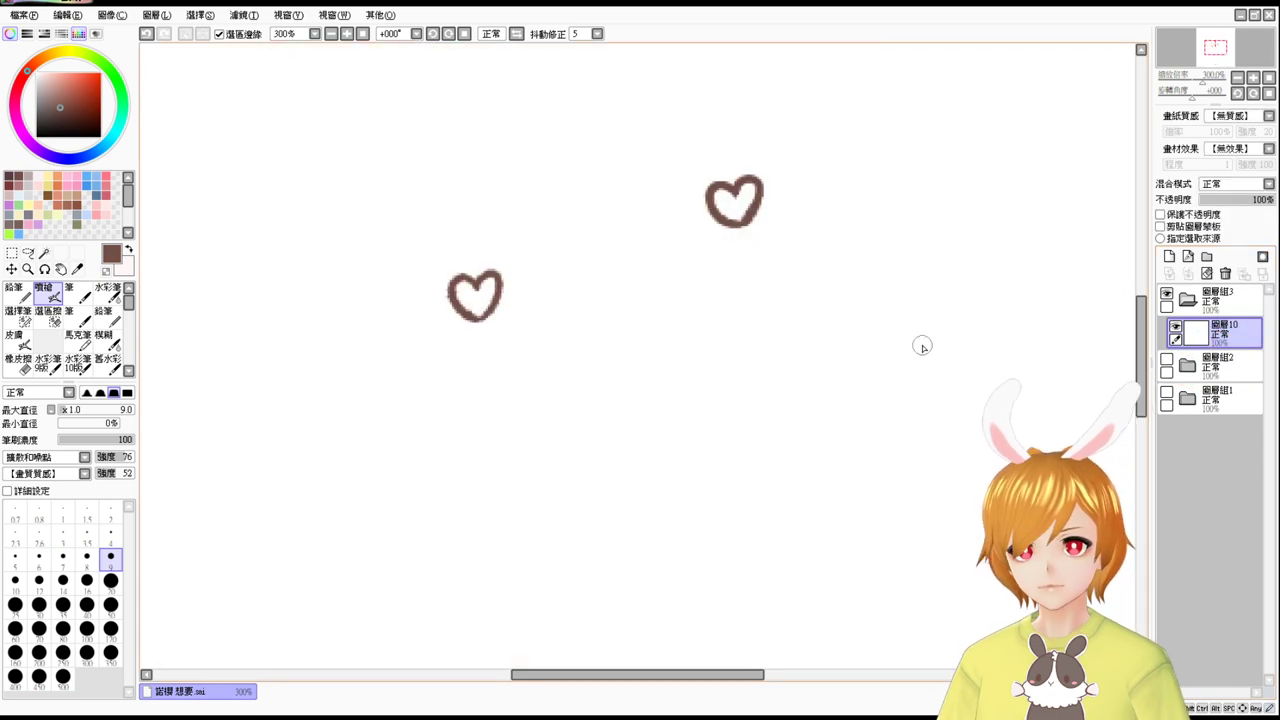
Select the inside of both hearts with the Magic Wand and add a new layer directly below 圖層10.
{"action": "left_click", "coordinate": [44, 253]}
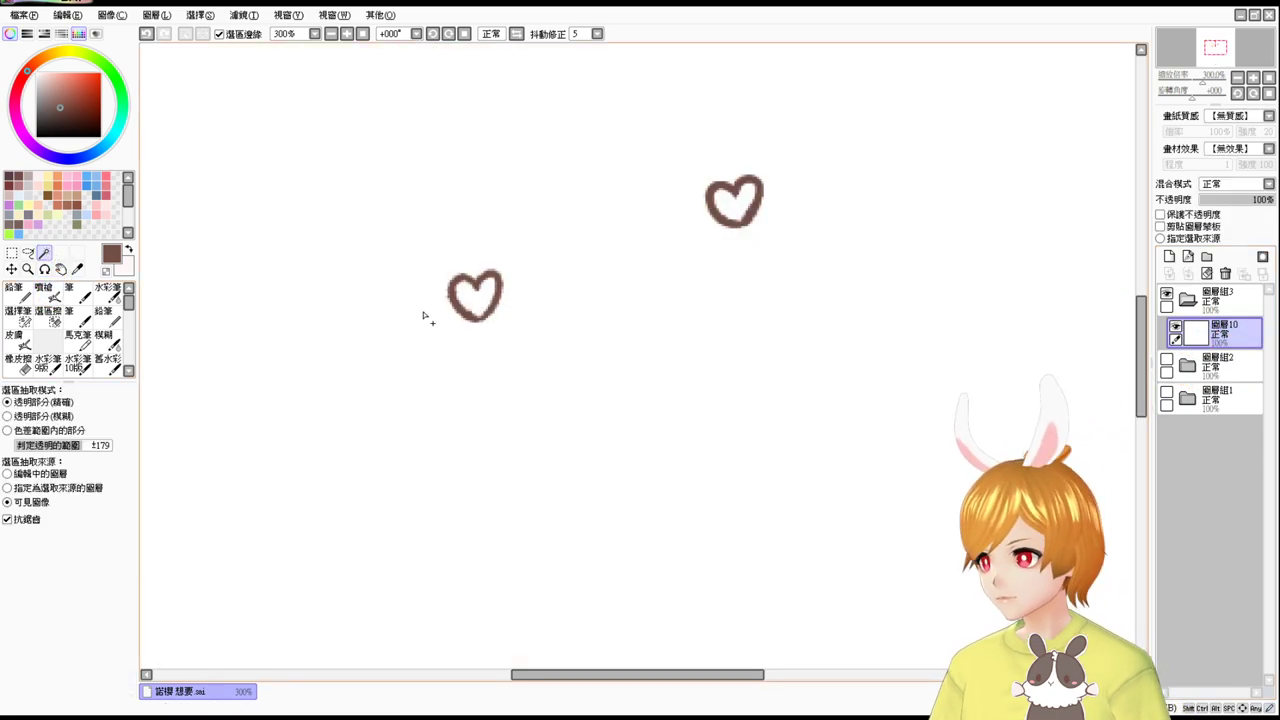
{"action": "left_click", "coordinate": [474, 302]}
{"action": "left_click", "coordinate": [731, 203]}
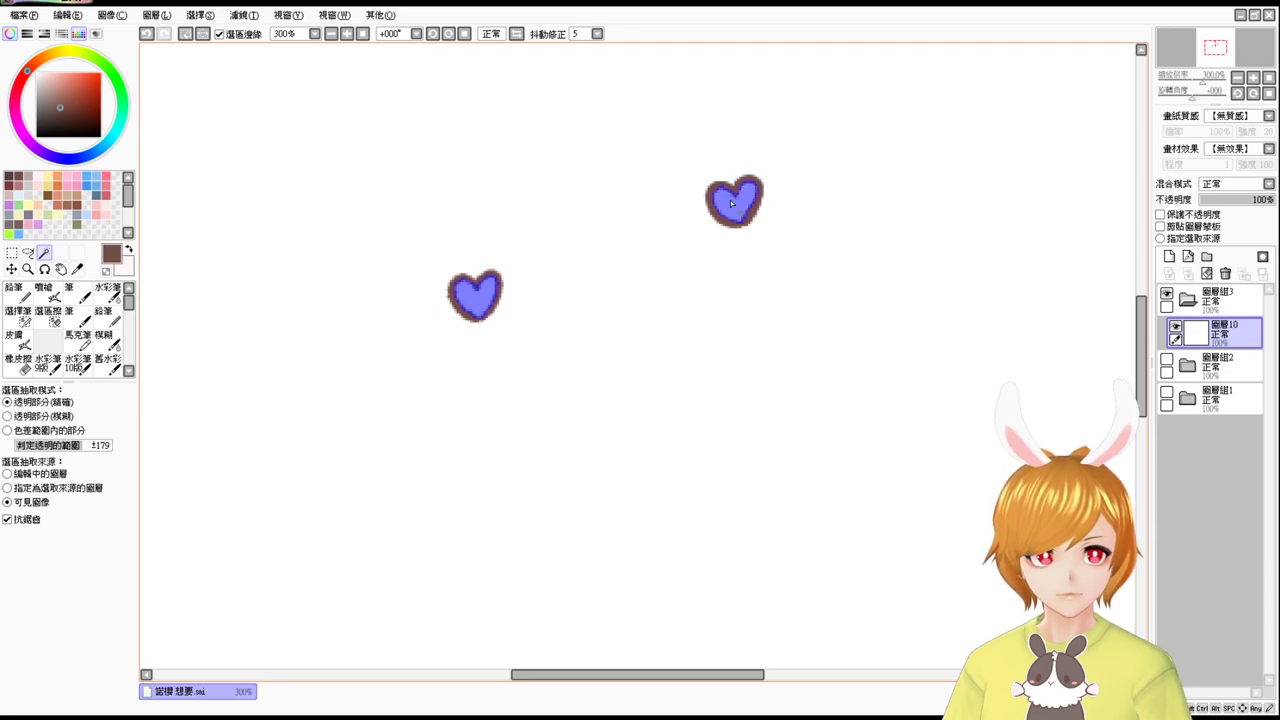
{"action": "left_click", "coordinate": [1170, 257]}
{"action": "left_click_drag", "start_coordinate": [1231, 346], "coordinate": [1234, 373]}
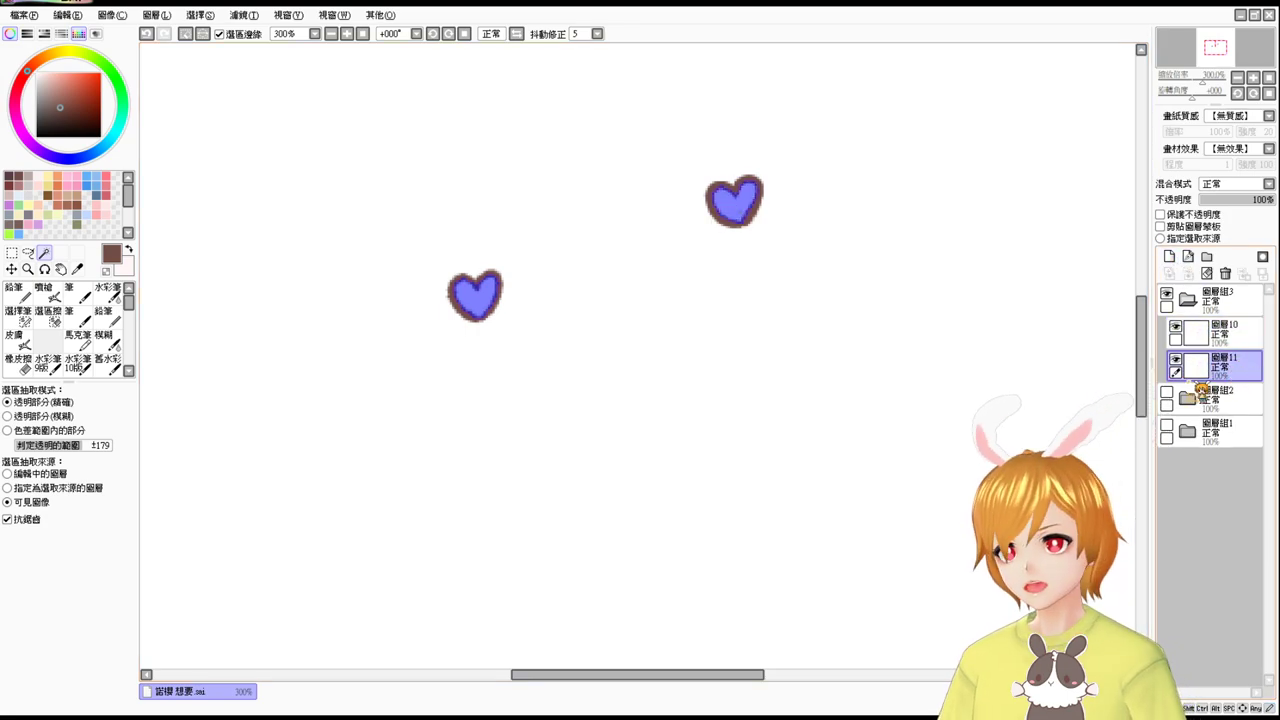
Fill both hearts with light pink and shade them with a deeper pink on 圖層11, using the airbrush at size 7.
{"action": "left_click", "coordinate": [76, 184]}
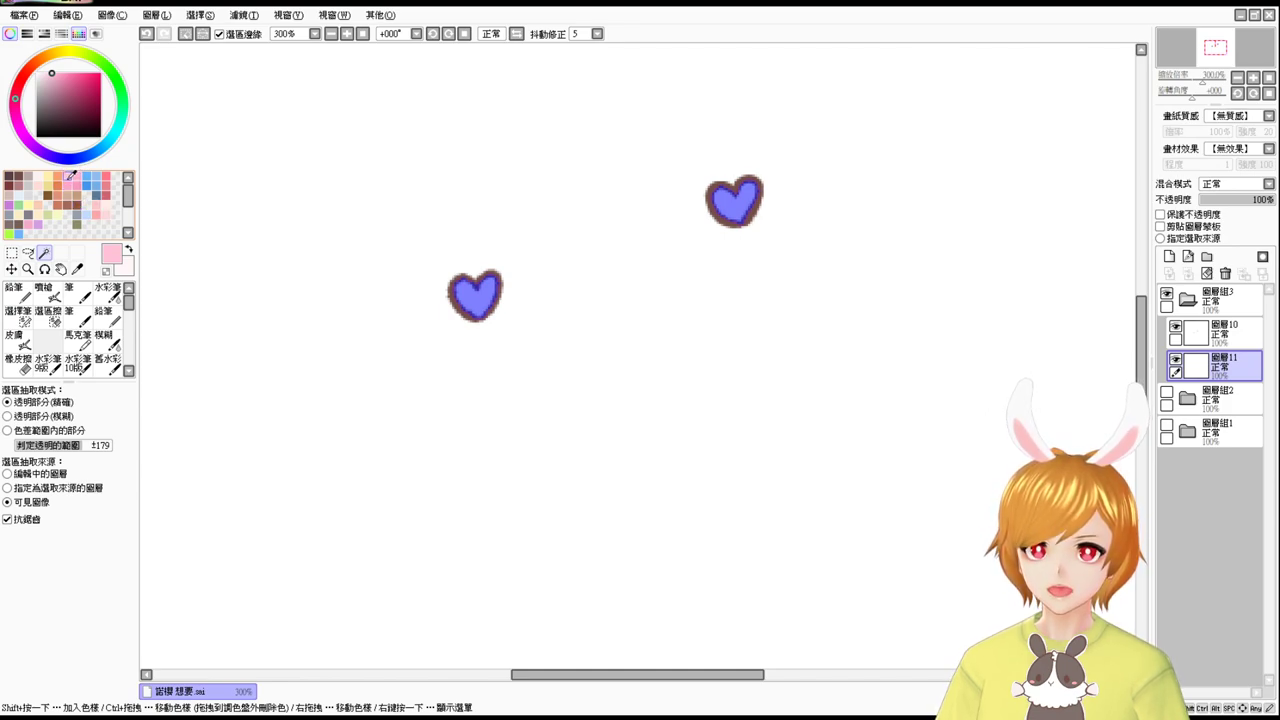
{"action": "left_click", "coordinate": [69, 185]}
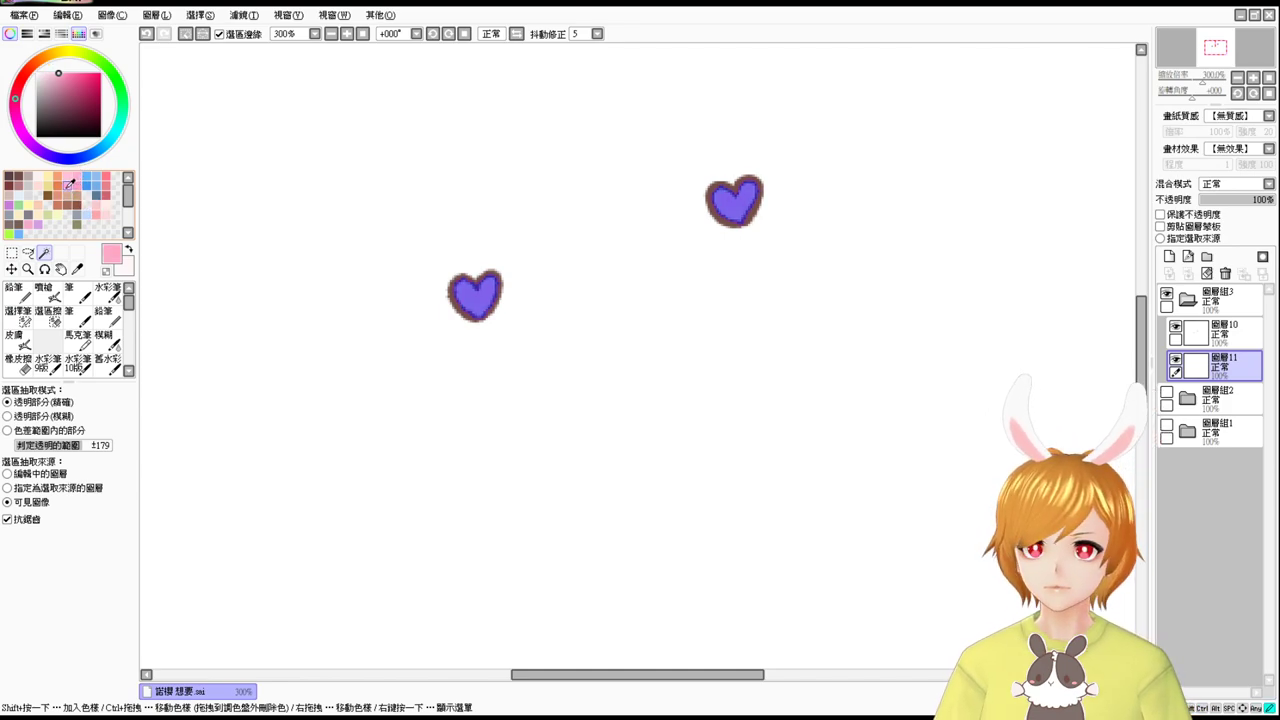
{"action": "left_click", "coordinate": [60, 288]}
{"action": "key", "text": "bracketleft"}
{"action": "key", "text": "bracketleft"}
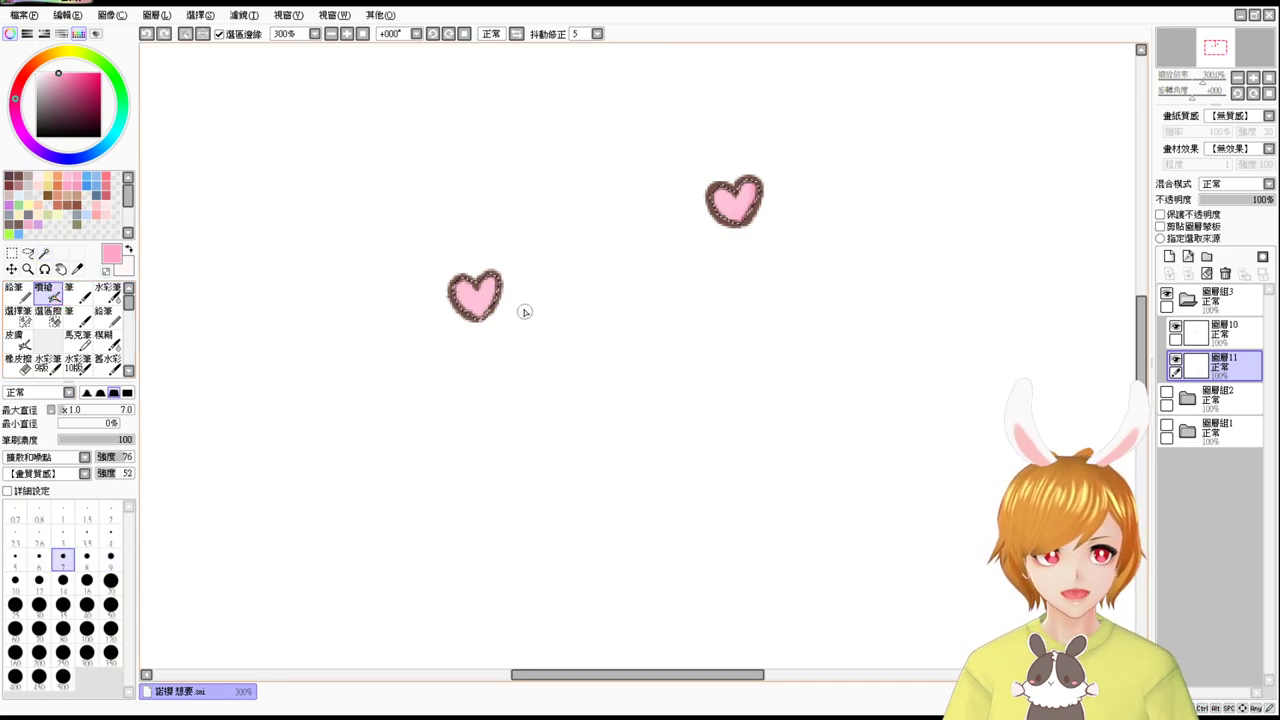
Paint a very pale pink highlight in the upper left of each heart, show 圖層組2 again and clear the selection.
{"action": "left_click", "coordinate": [52, 73]}
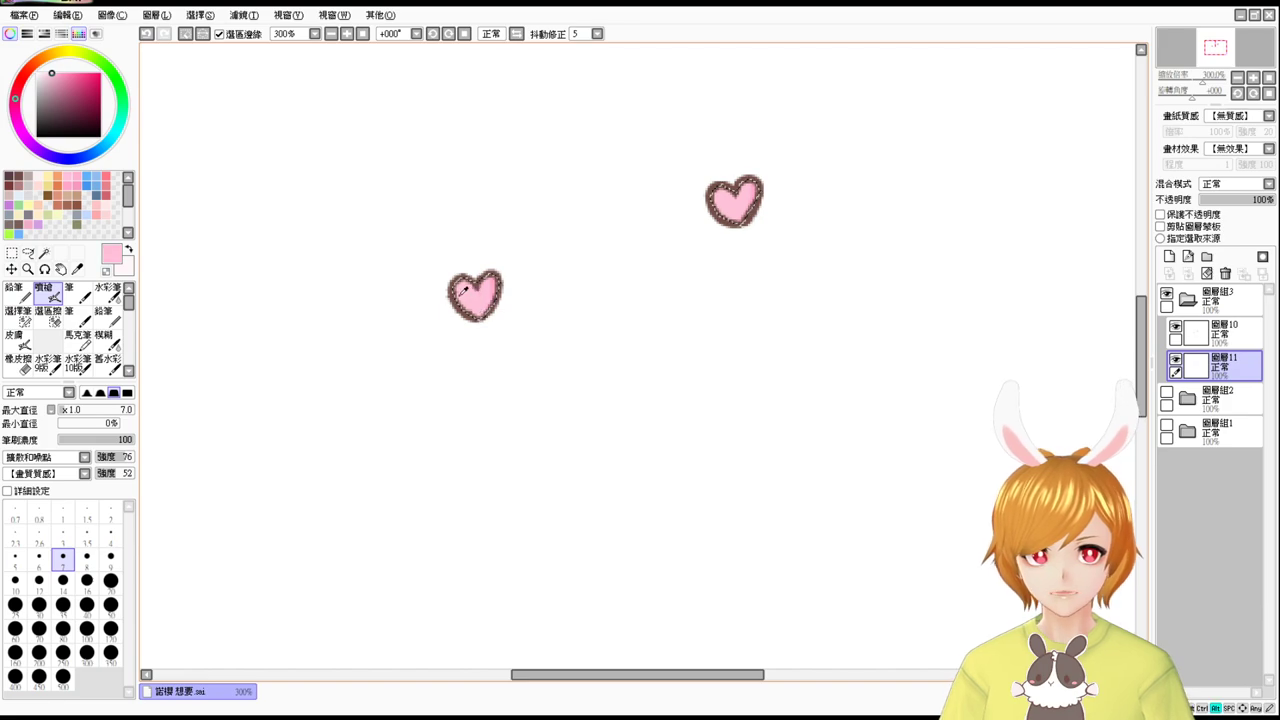
{"action": "left_click", "coordinate": [44, 73]}
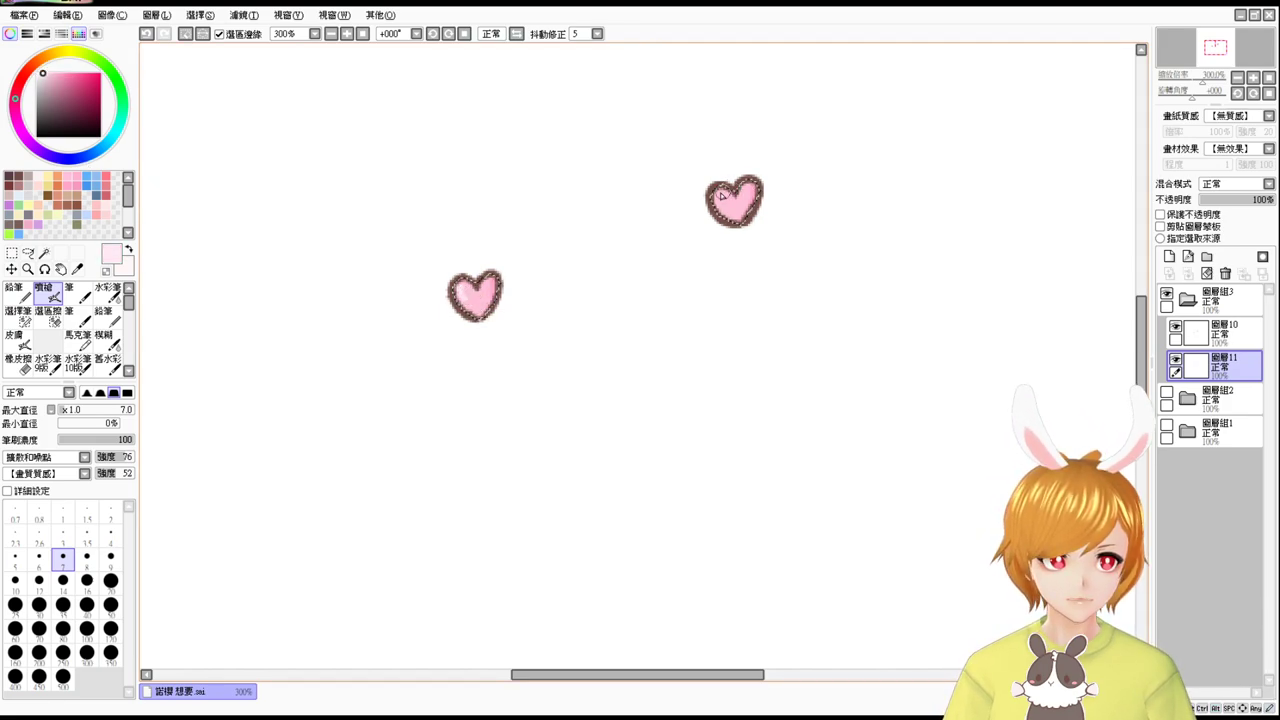
{"action": "left_click_drag", "start_coordinate": [720, 193], "coordinate": [727, 209]}
{"action": "left_click", "coordinate": [1167, 392]}
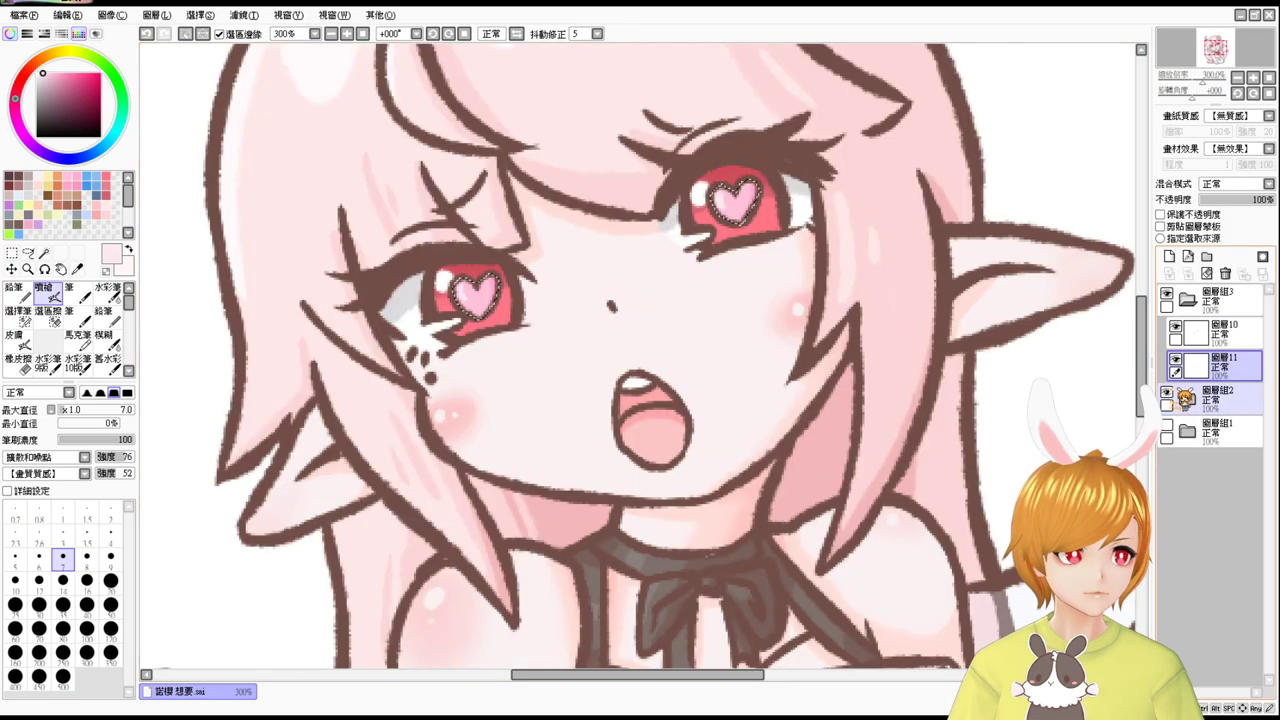
{"action": "left_click", "coordinate": [364, 34]}
{"action": "left_click", "coordinate": [348, 34]}
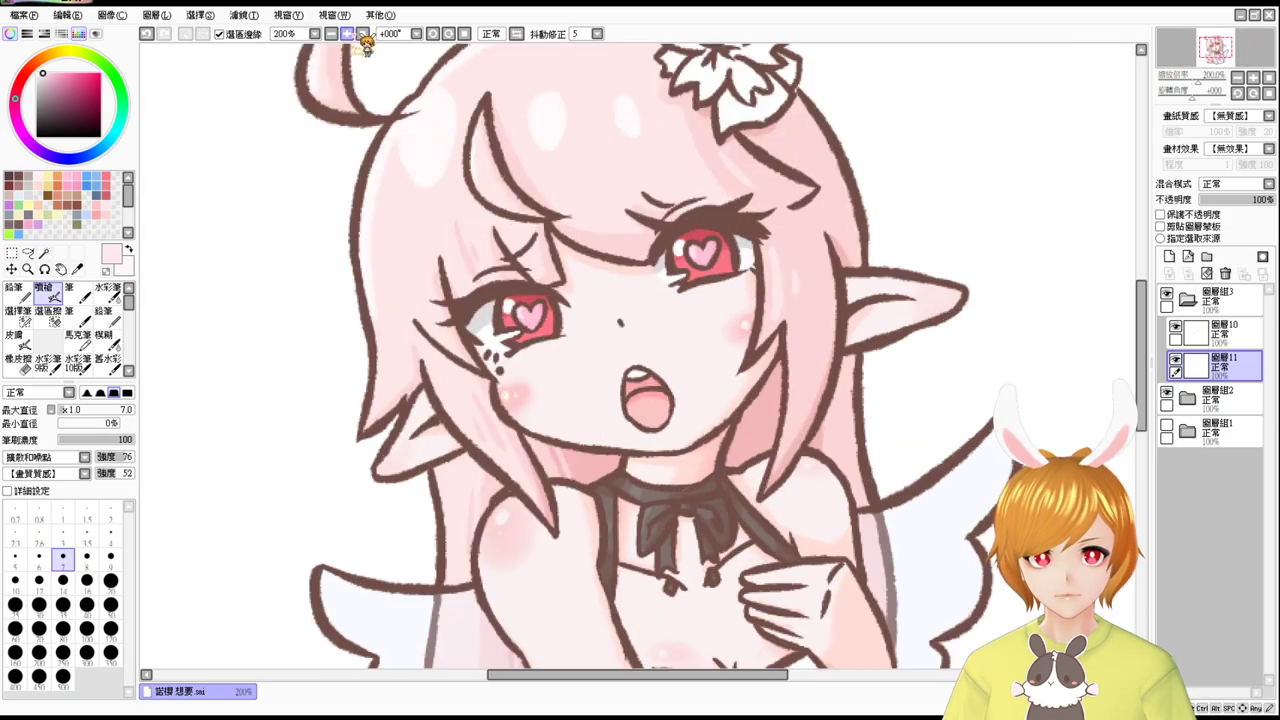
{"action": "left_click", "coordinate": [348, 34]}
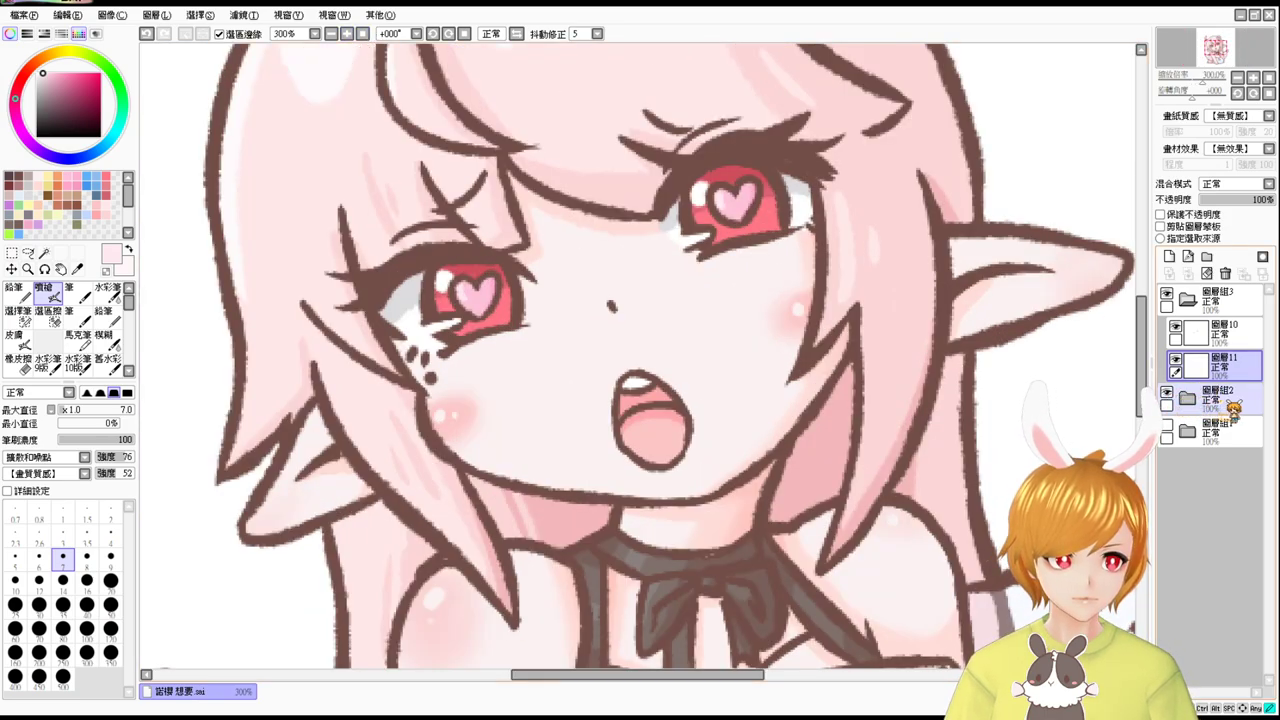
Select the face area inside the line art with the Magic Wand, hiding colour layer 圖層7 only while selecting.
{"action": "left_click", "coordinate": [1193, 402]}
{"action": "left_click", "coordinate": [1167, 393]}
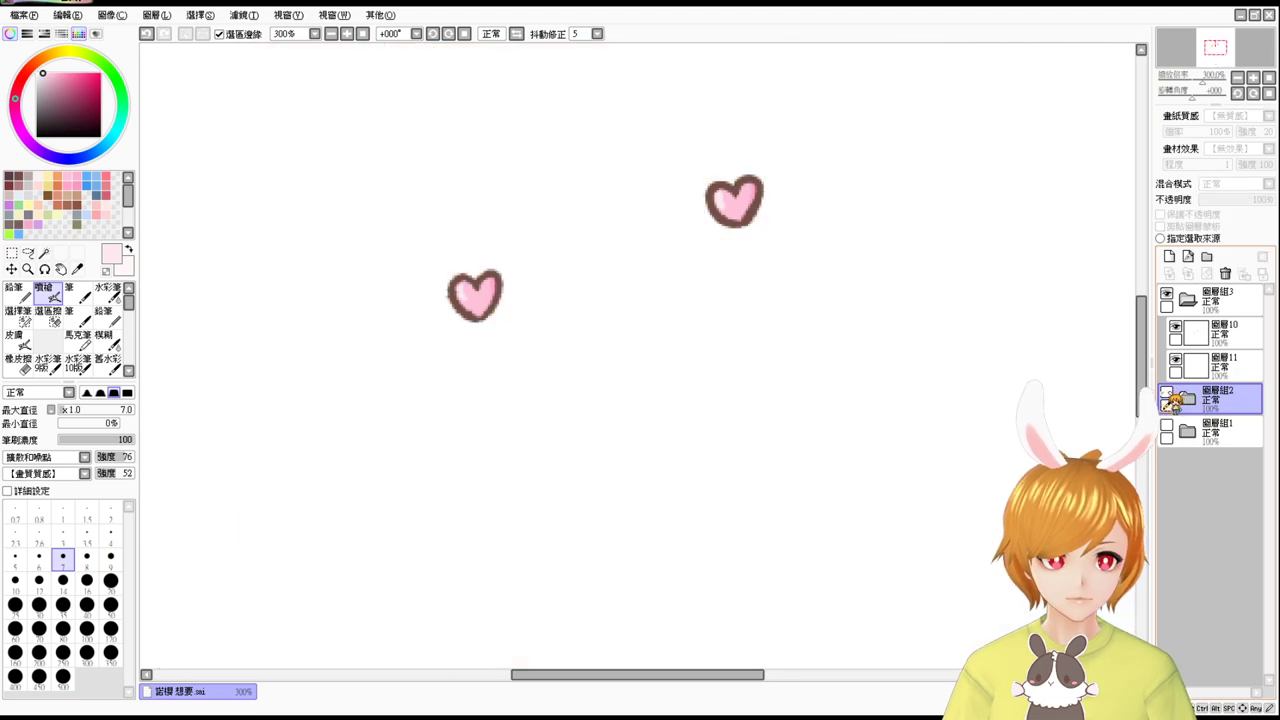
{"action": "left_click", "coordinate": [1167, 393]}
{"action": "left_click", "coordinate": [1188, 399]}
{"action": "left_click", "coordinate": [1175, 522]}
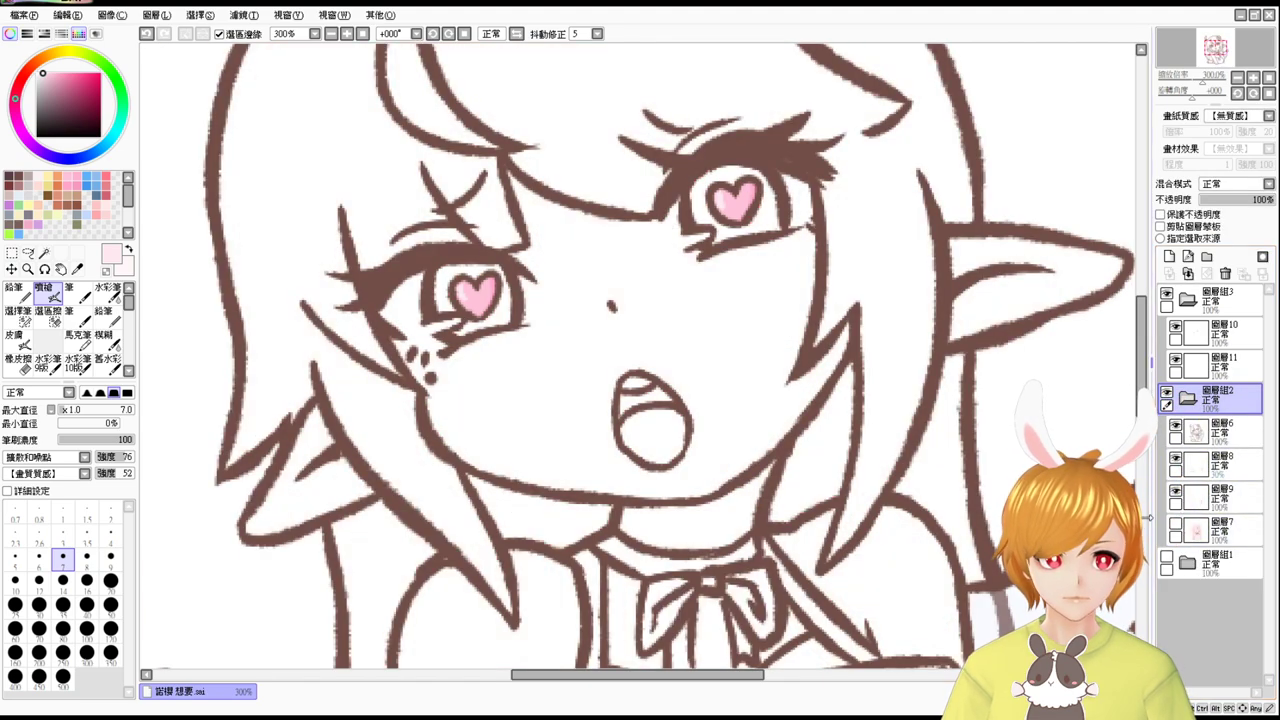
{"action": "left_click", "coordinate": [44, 252]}
{"action": "left_click", "coordinate": [521, 402]}
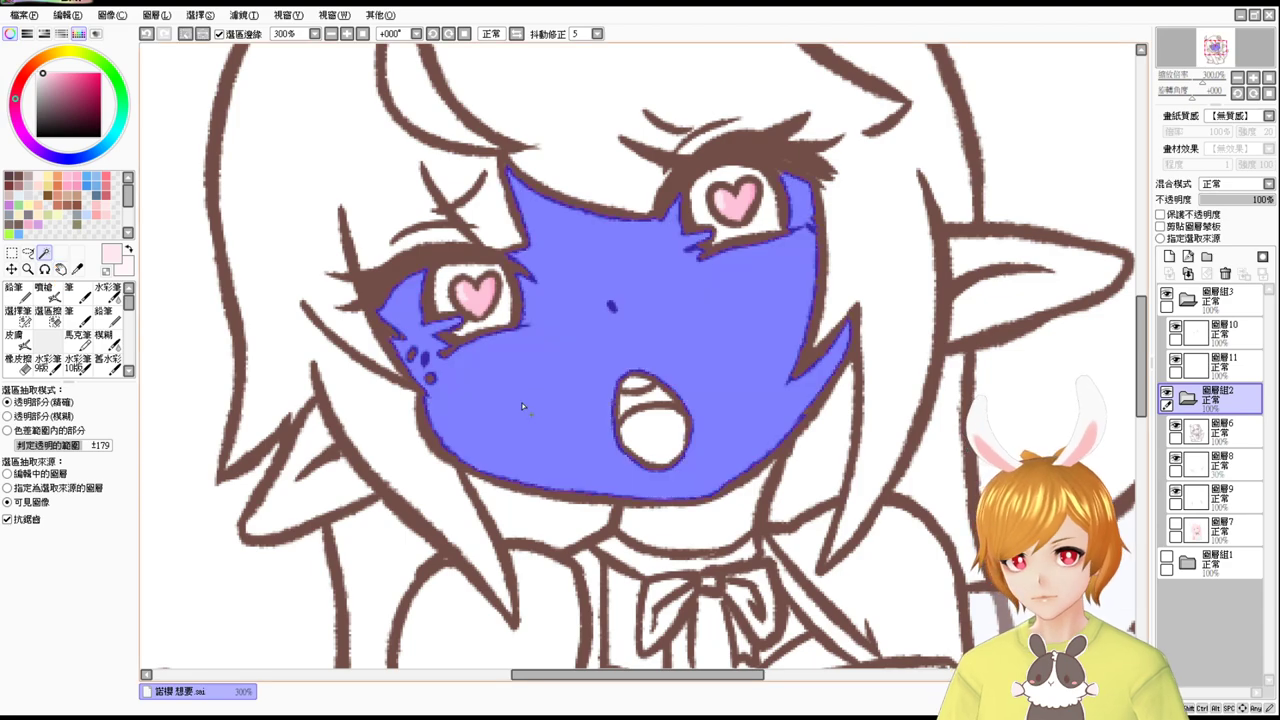
{"action": "left_click", "coordinate": [1175, 522]}
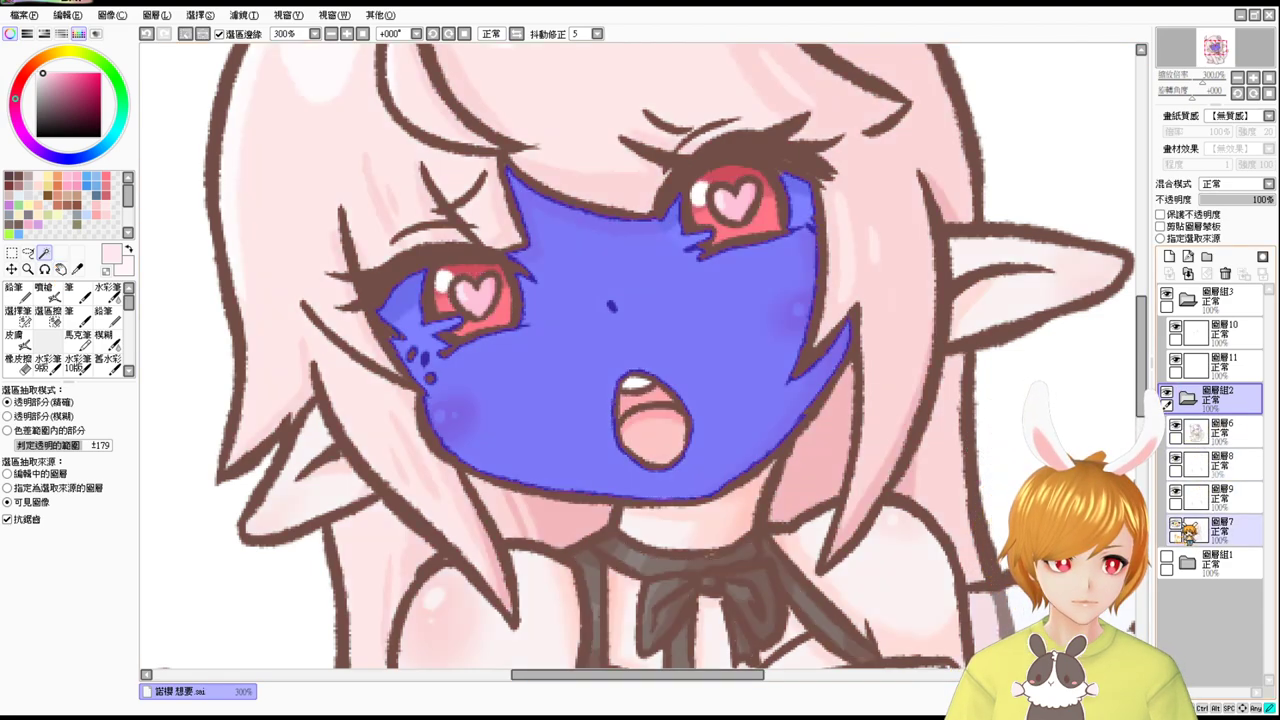
Add a new layer and place it inside 圖層組3 below 圖層11, collapsing 圖層組2.
{"action": "left_click", "coordinate": [1169, 256]}
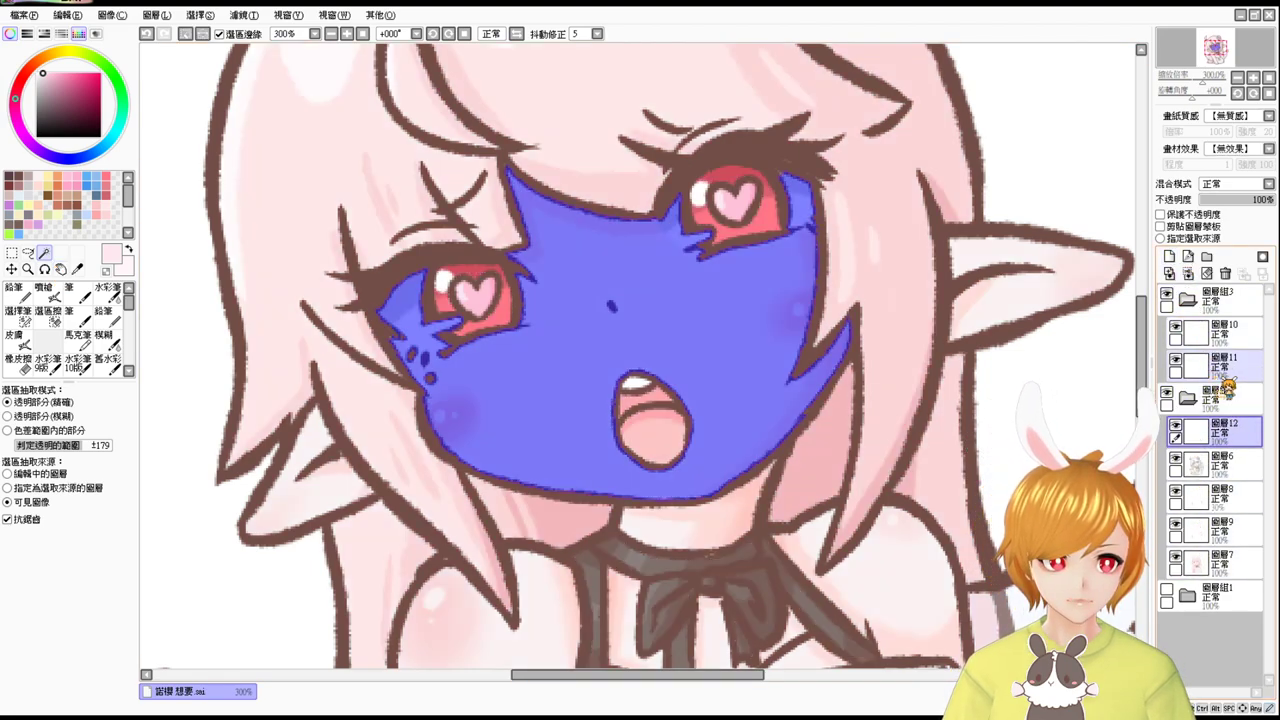
{"action": "left_click_drag", "start_coordinate": [1239, 430], "coordinate": [1244, 388]}
{"action": "left_click", "coordinate": [1194, 431]}
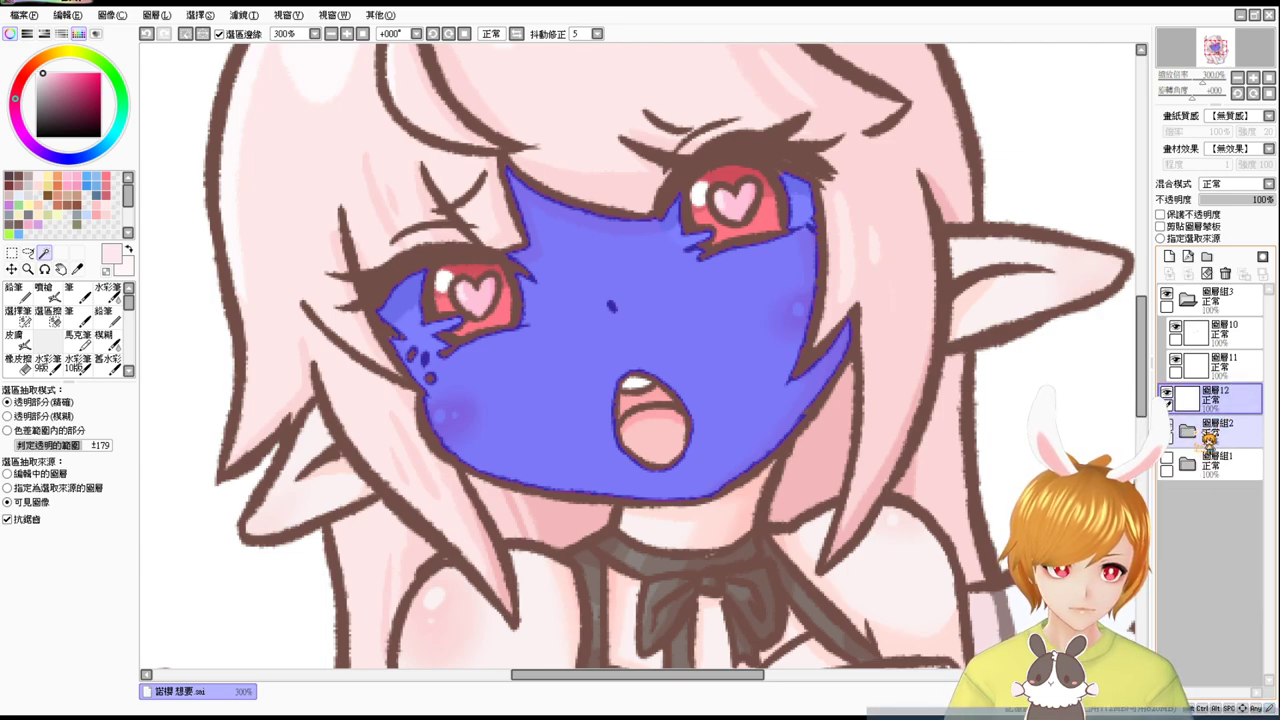
{"action": "left_click", "coordinate": [1231, 403]}
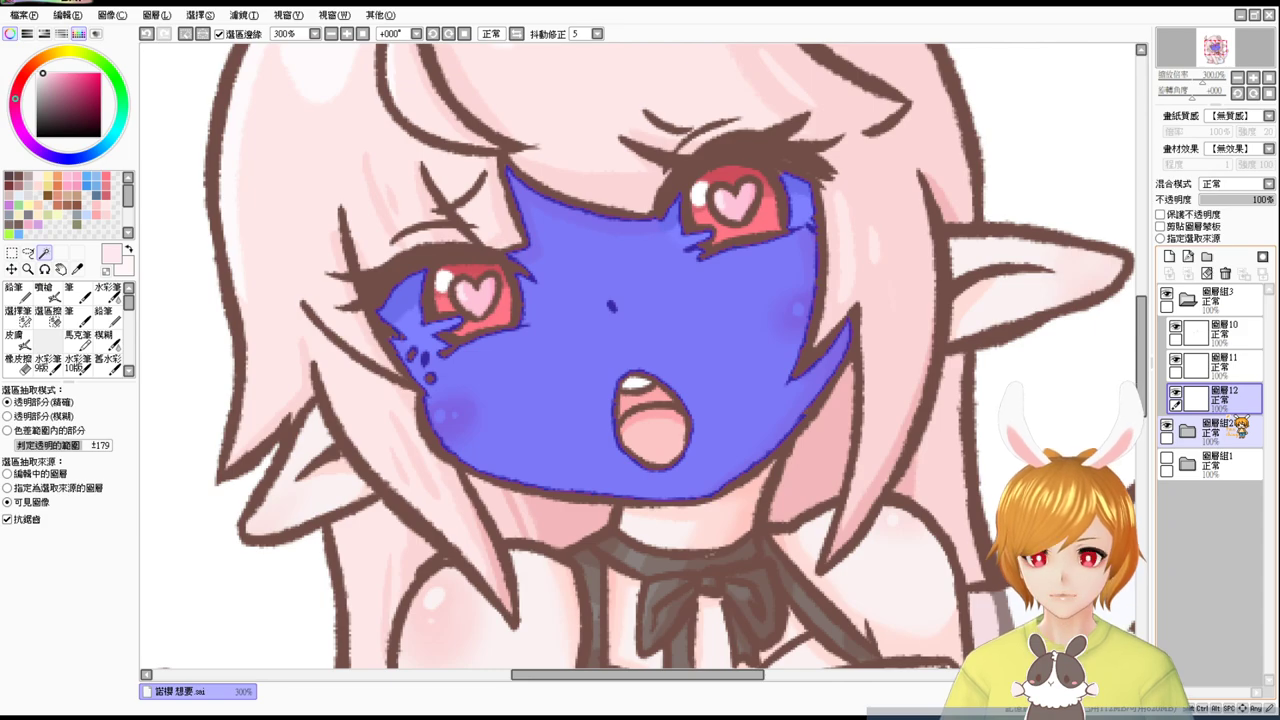
Paint a soft light red blush across the nose bridge within the face selection on 圖層12, using the watercolour brush (水彩筆) at size 47.
{"action": "left_click", "coordinate": [57, 297]}
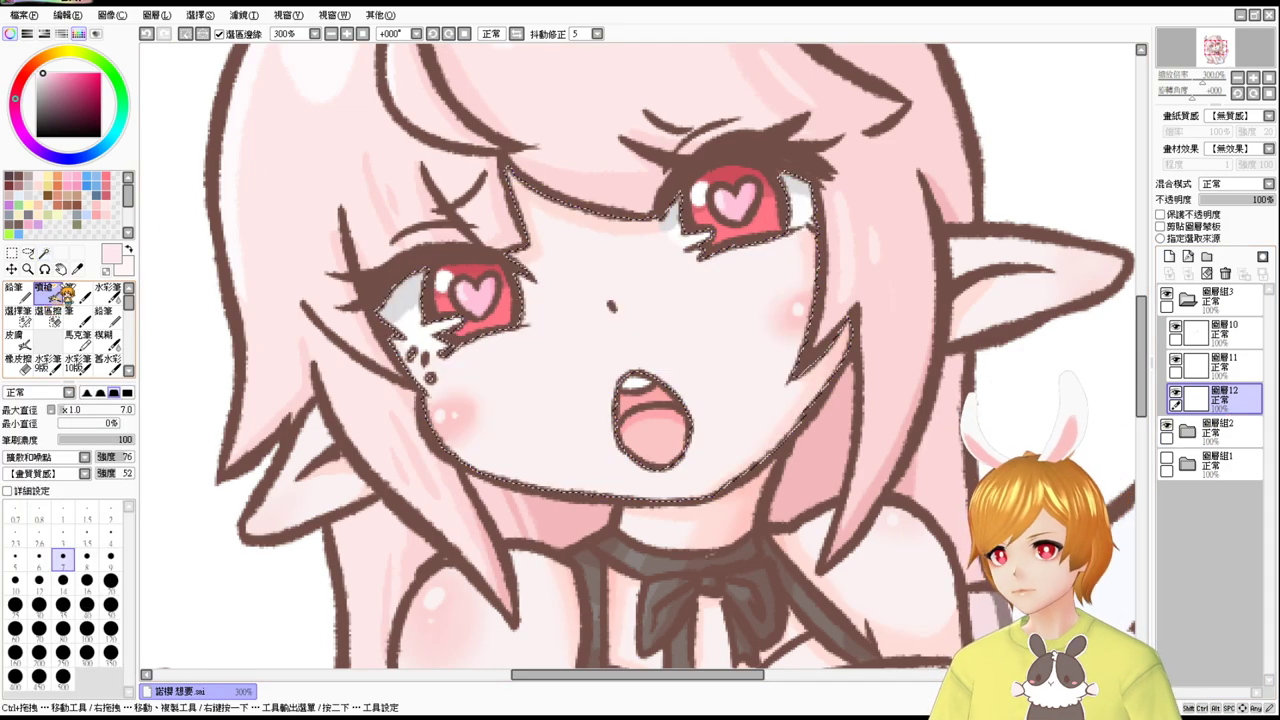
{"action": "left_click", "coordinate": [110, 178]}
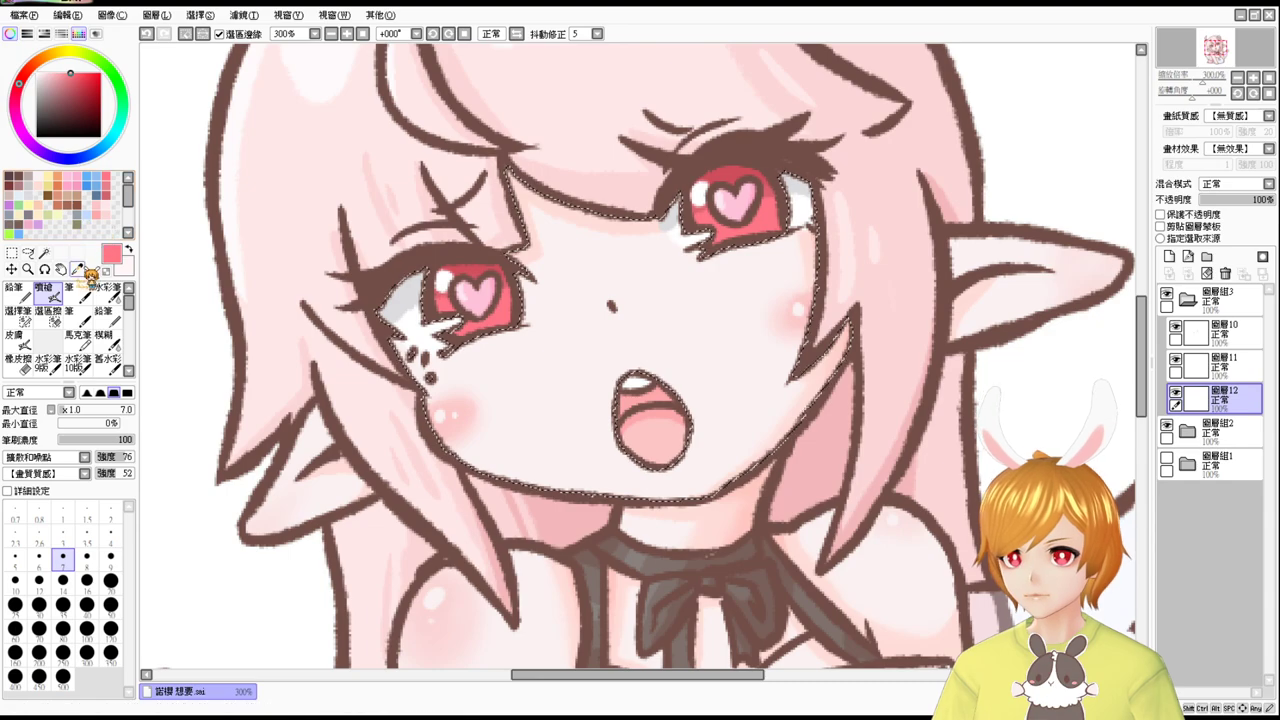
{"action": "left_click", "coordinate": [57, 73]}
{"action": "left_click_drag", "start_coordinate": [572, 318], "coordinate": [621, 331]}
{"action": "mouse_move", "coordinate": [488, 319]}
{"action": "left_mouse_down"}
{"action": "mouse_move", "coordinate": [671, 268]}
{"action": "mouse_move", "coordinate": [436, 328]}
{"action": "mouse_move", "coordinate": [628, 286]}
{"action": "left_mouse_up"}
{"action": "key", "text": "ctrl+z"}
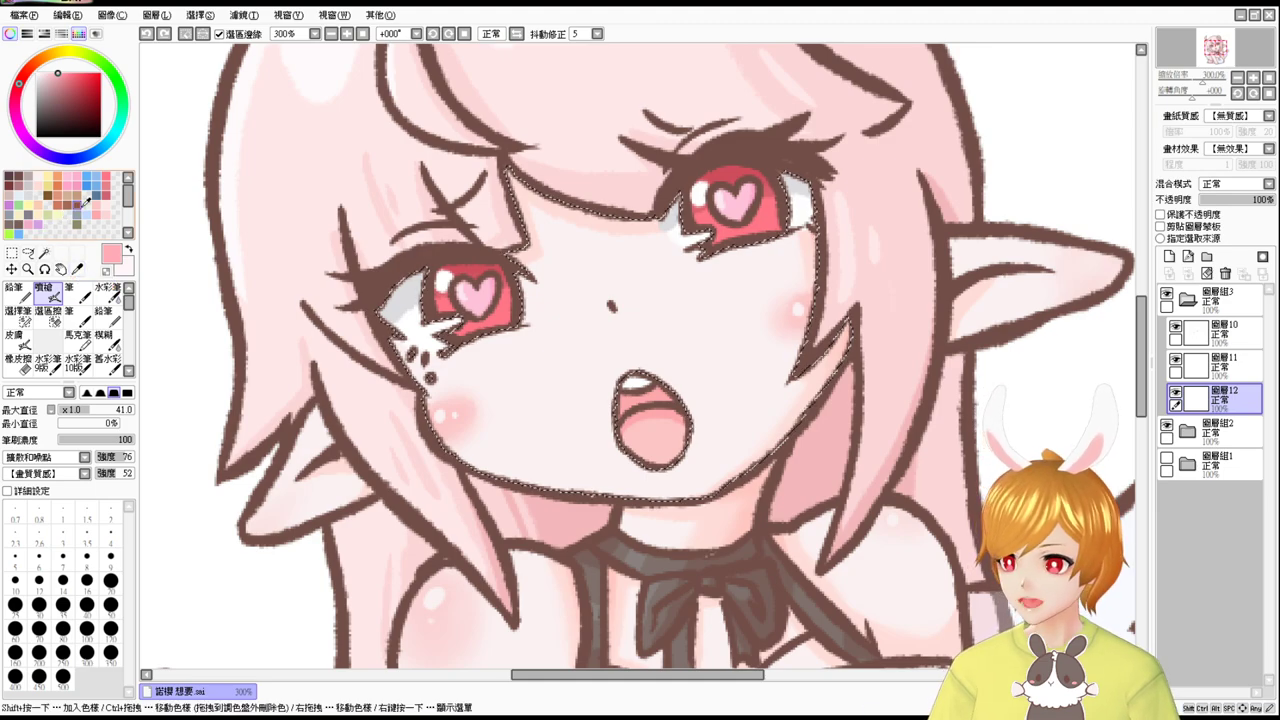
{"action": "left_click", "coordinate": [108, 290]}
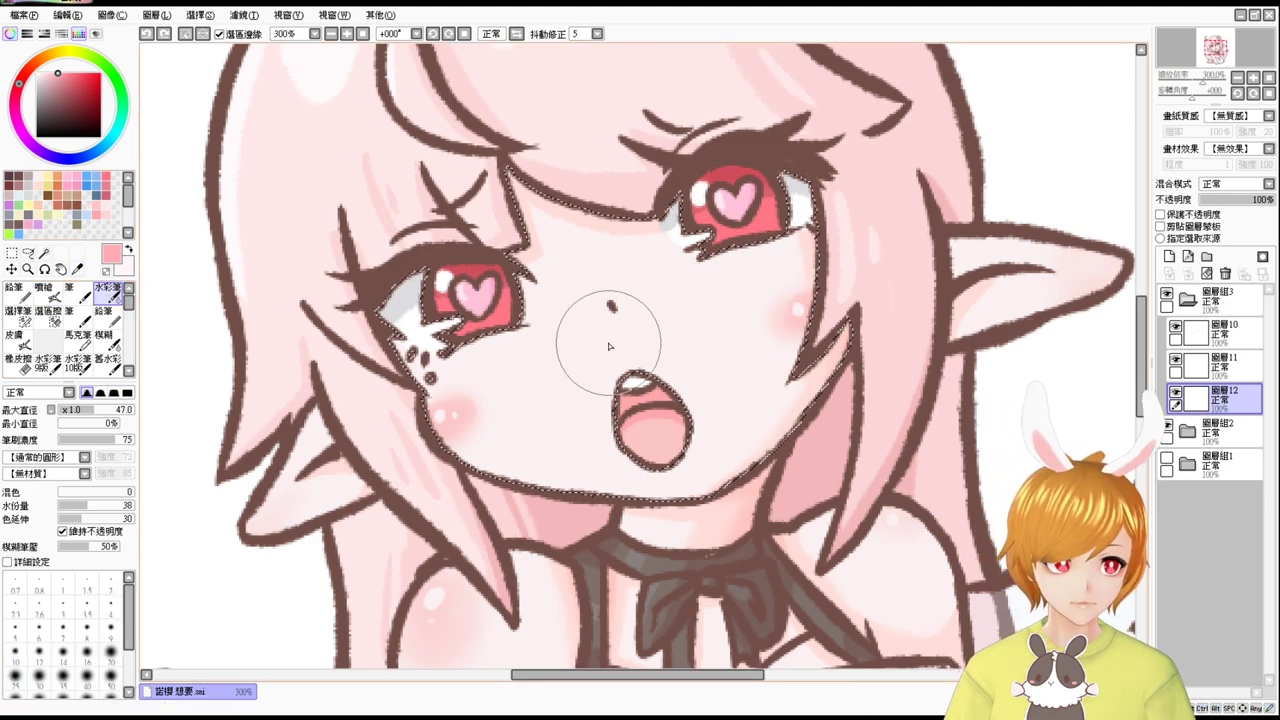
{"action": "left_click_drag", "start_coordinate": [563, 284], "coordinate": [687, 260]}
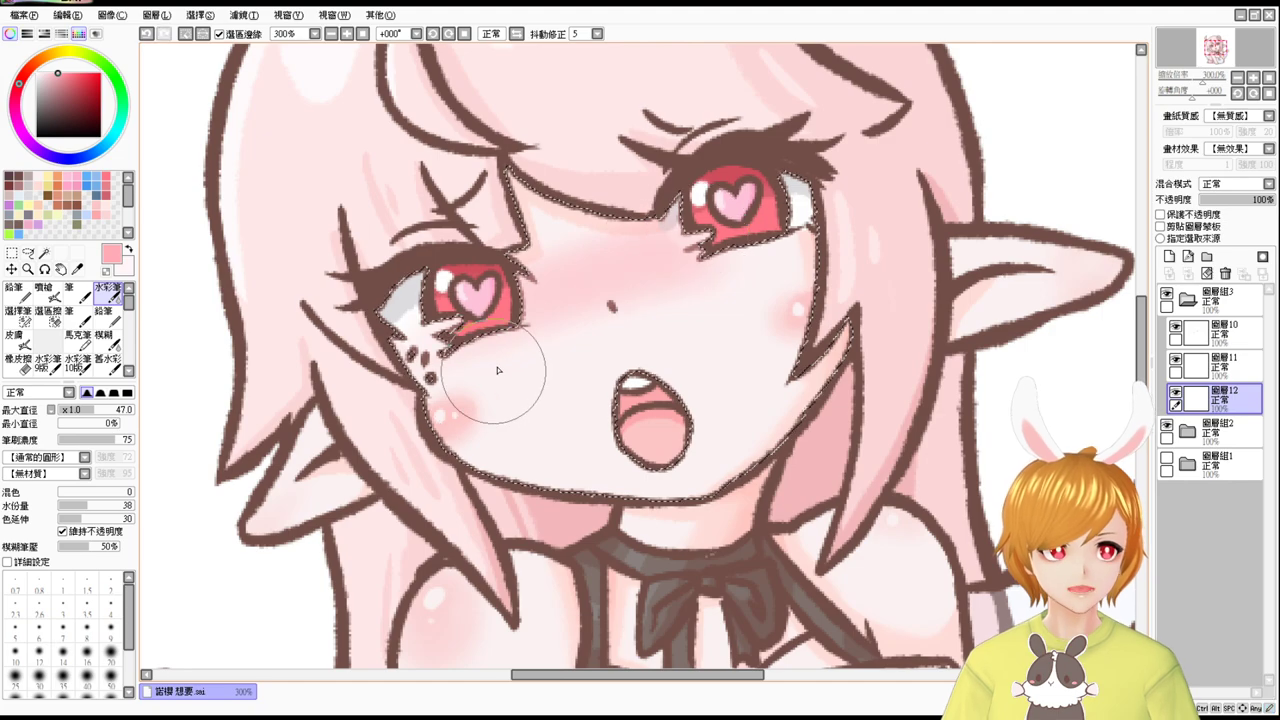
{"action": "key", "text": "ctrl+z"}
{"action": "mouse_move", "coordinate": [534, 312]}
{"action": "left_mouse_down"}
{"action": "mouse_move", "coordinate": [522, 314]}
{"action": "mouse_move", "coordinate": [677, 284]}
{"action": "left_mouse_up"}
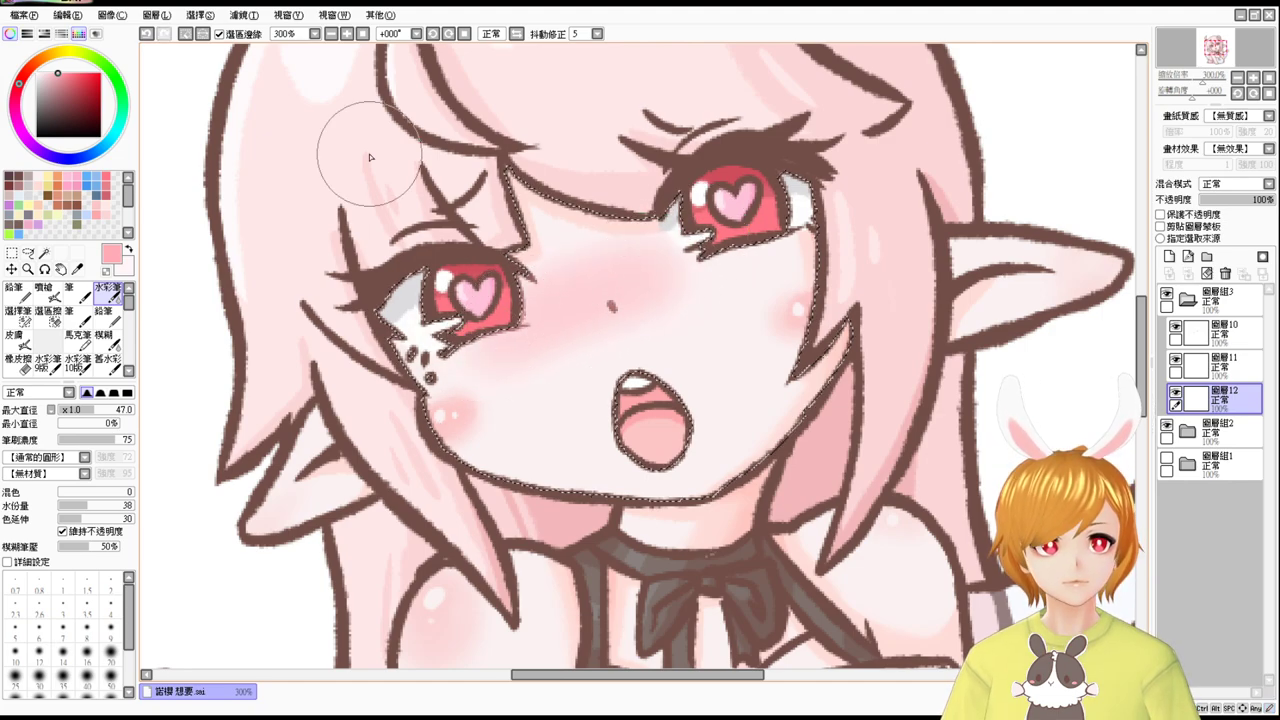
{"action": "left_click", "coordinate": [363, 35]}
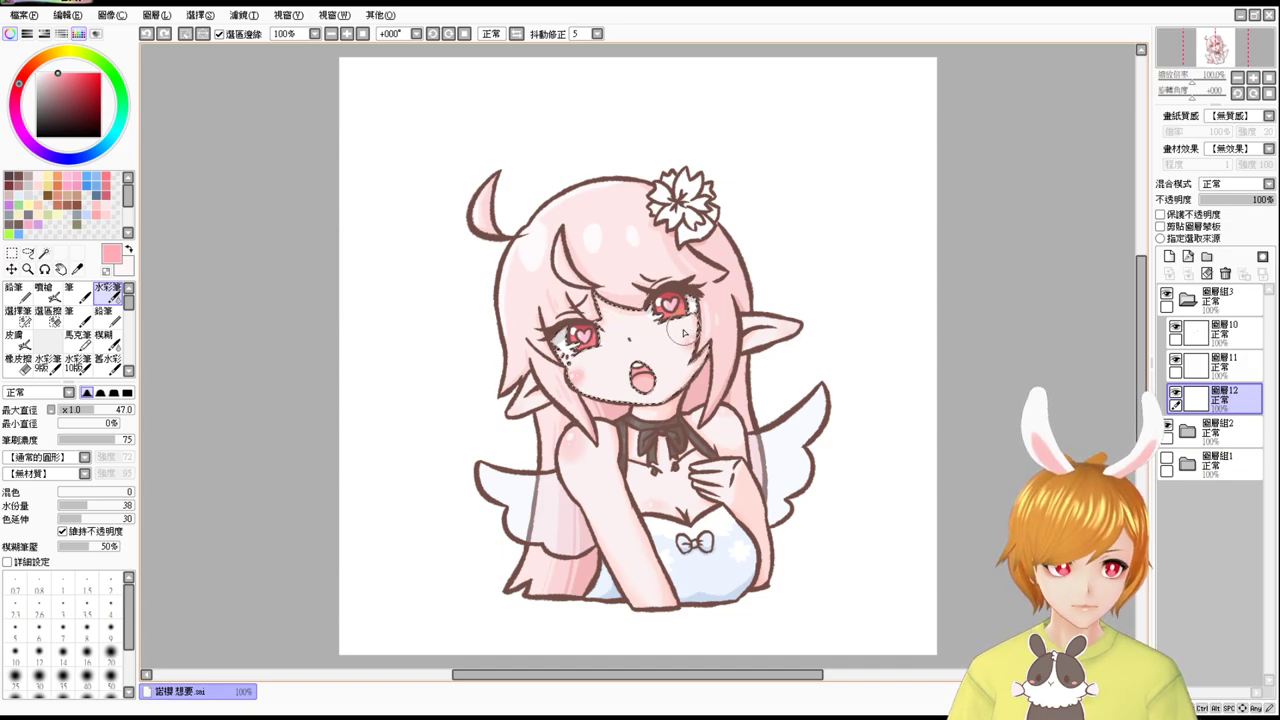
Try broader light red blush strokes across the cheeks inside the face selection, undo them and clear the selection.
{"action": "left_click_drag", "start_coordinate": [704, 344], "coordinate": [682, 337]}
{"action": "left_click_drag", "start_coordinate": [558, 385], "coordinate": [605, 365]}
{"action": "mouse_move", "coordinate": [709, 333]}
{"action": "left_mouse_down"}
{"action": "mouse_move", "coordinate": [612, 389]}
{"action": "mouse_move", "coordinate": [606, 367]}
{"action": "mouse_move", "coordinate": [580, 373]}
{"action": "left_mouse_up"}
{"action": "key", "text": "ctrl+z"}
{"action": "key", "text": "ctrl+z"}
{"action": "key", "text": "ctrl+z"}
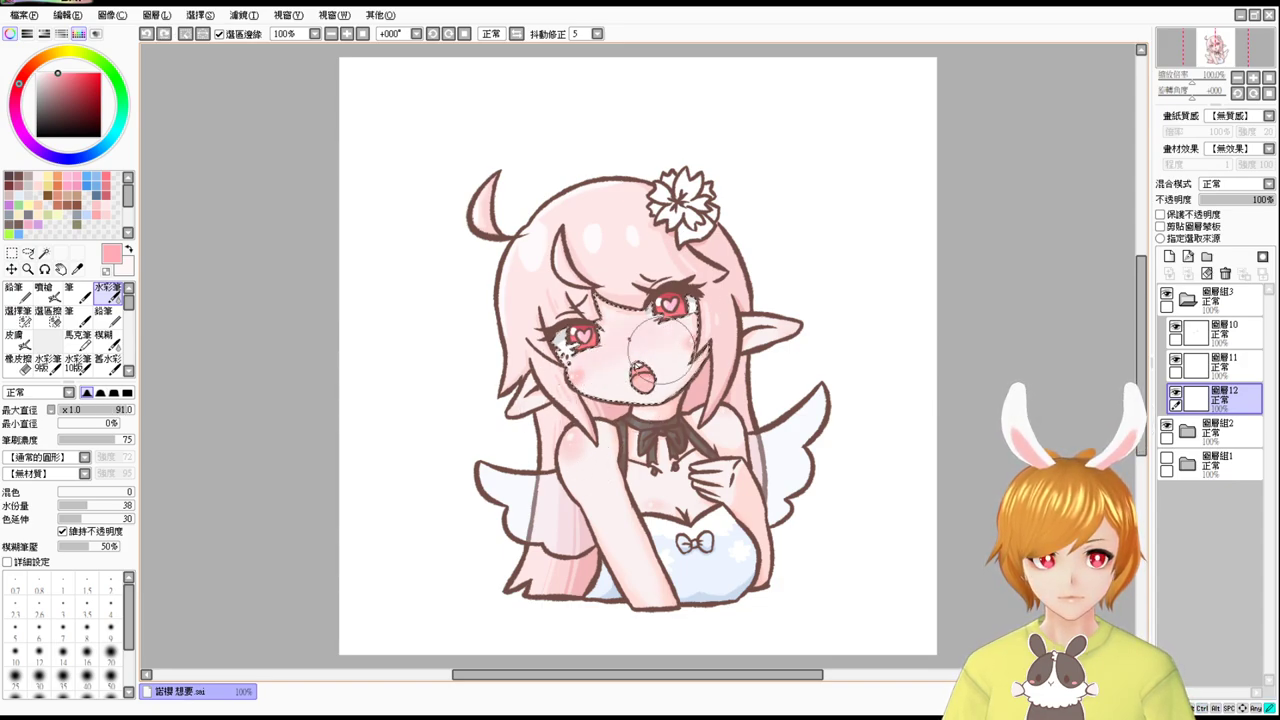
{"action": "key", "text": "ctrl+d"}
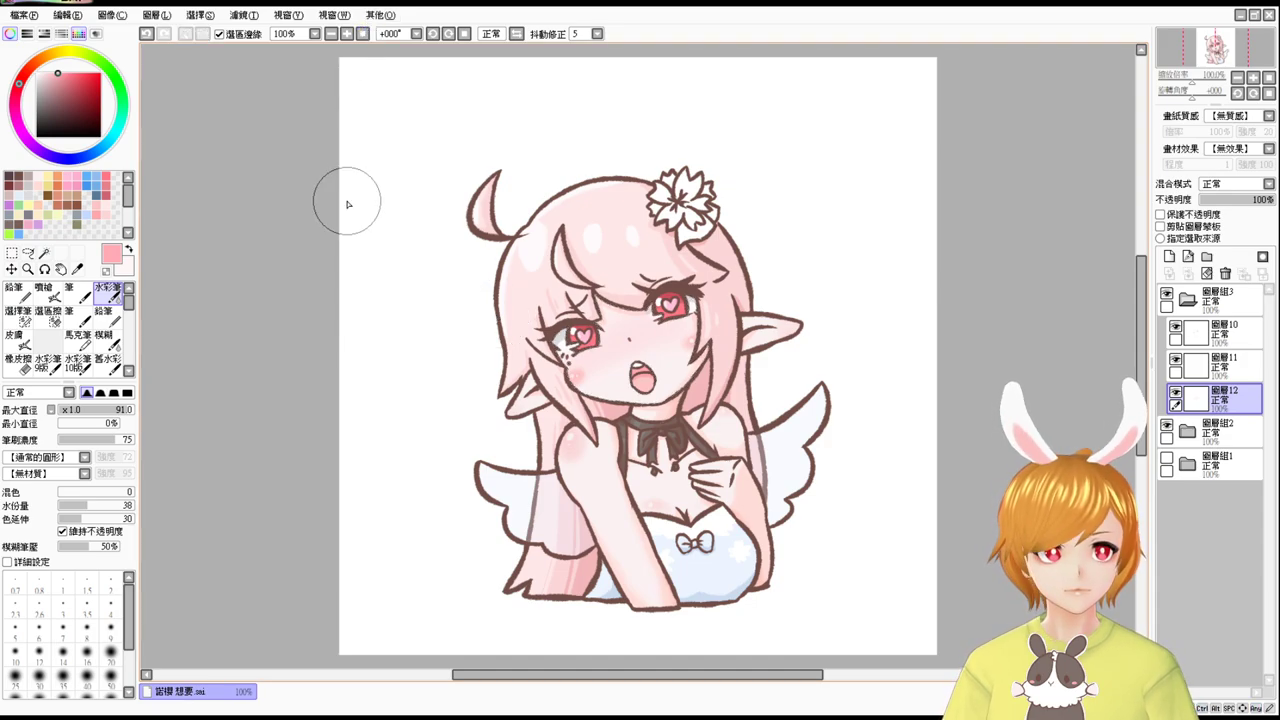
Toggle the visibility of 圖層組3 to compare the face with and without its details, and examine the eyes up close.
{"action": "left_click", "coordinate": [1187, 298]}
{"action": "left_click", "coordinate": [1166, 293]}
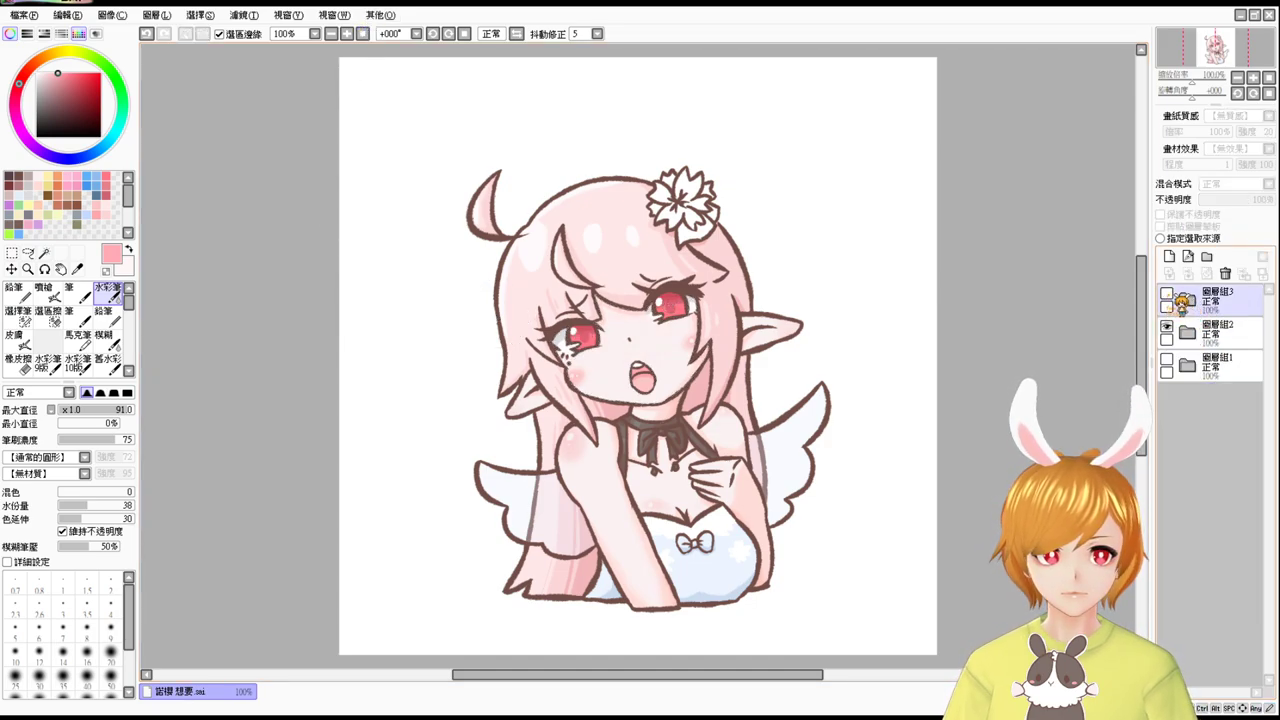
{"action": "left_click", "coordinate": [1166, 293]}
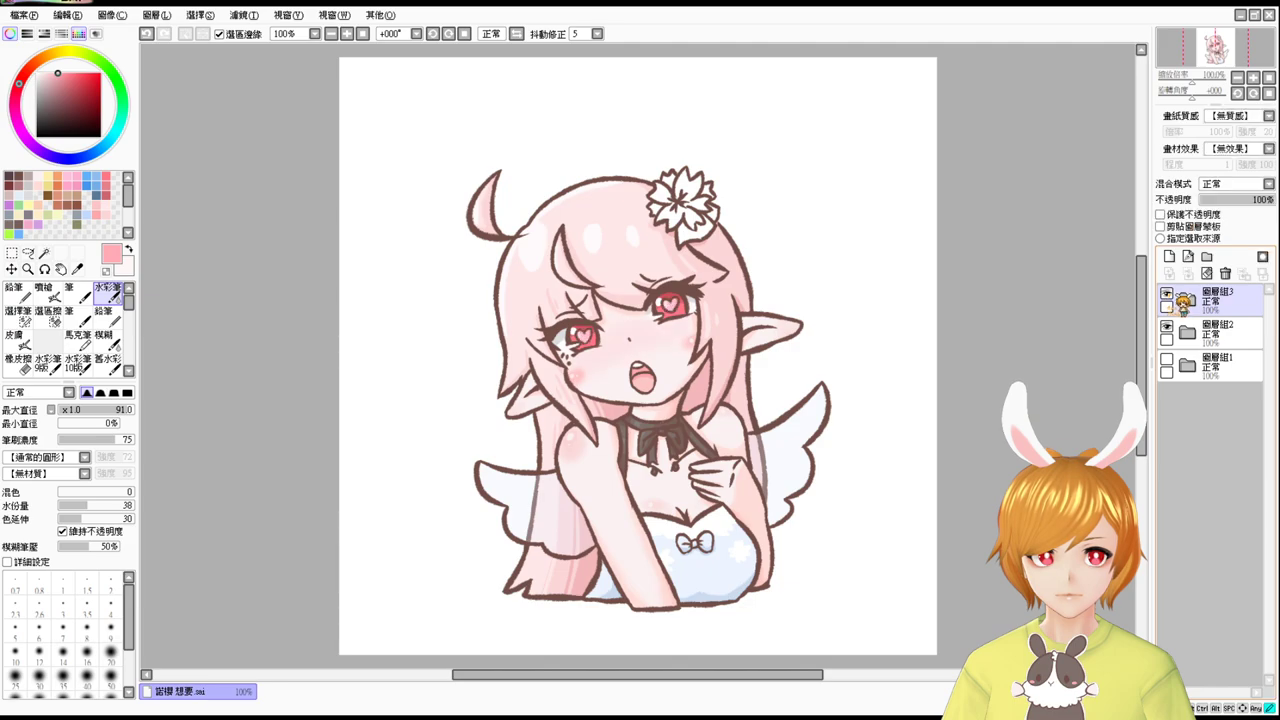
{"action": "left_click", "coordinate": [1166, 293]}
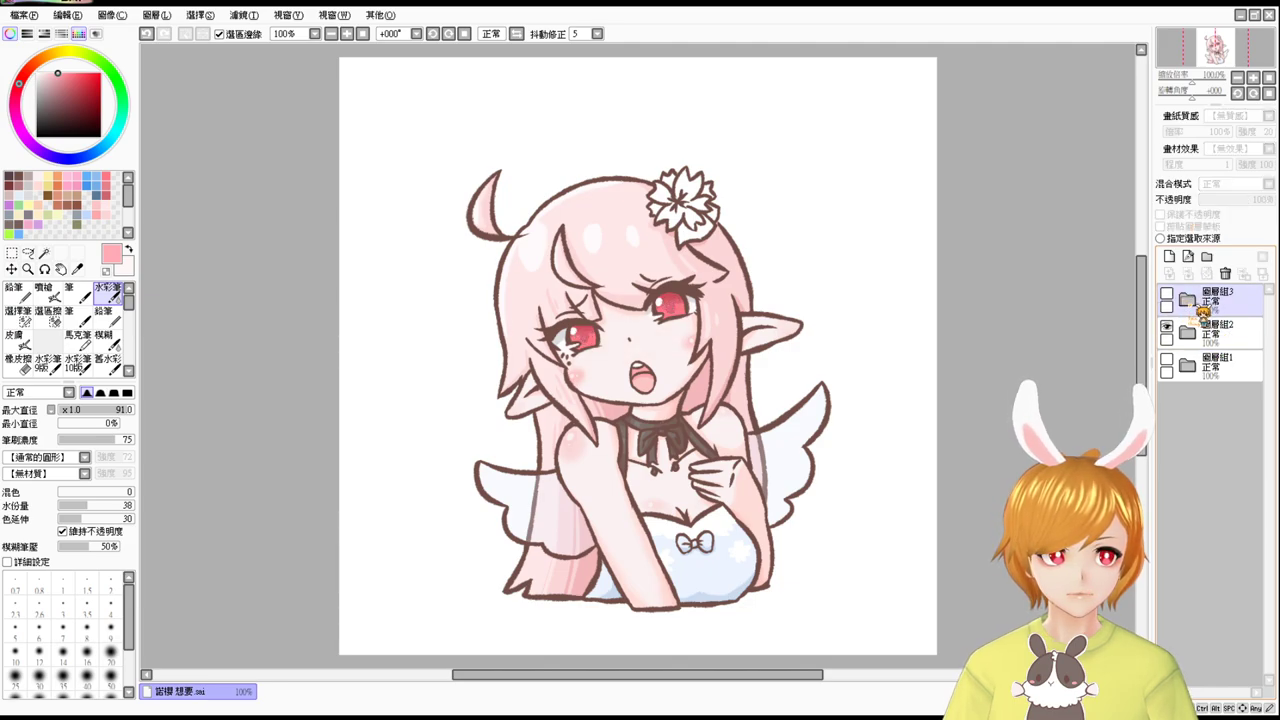
{"action": "left_click", "coordinate": [1187, 298]}
{"action": "left_click", "coordinate": [1166, 293]}
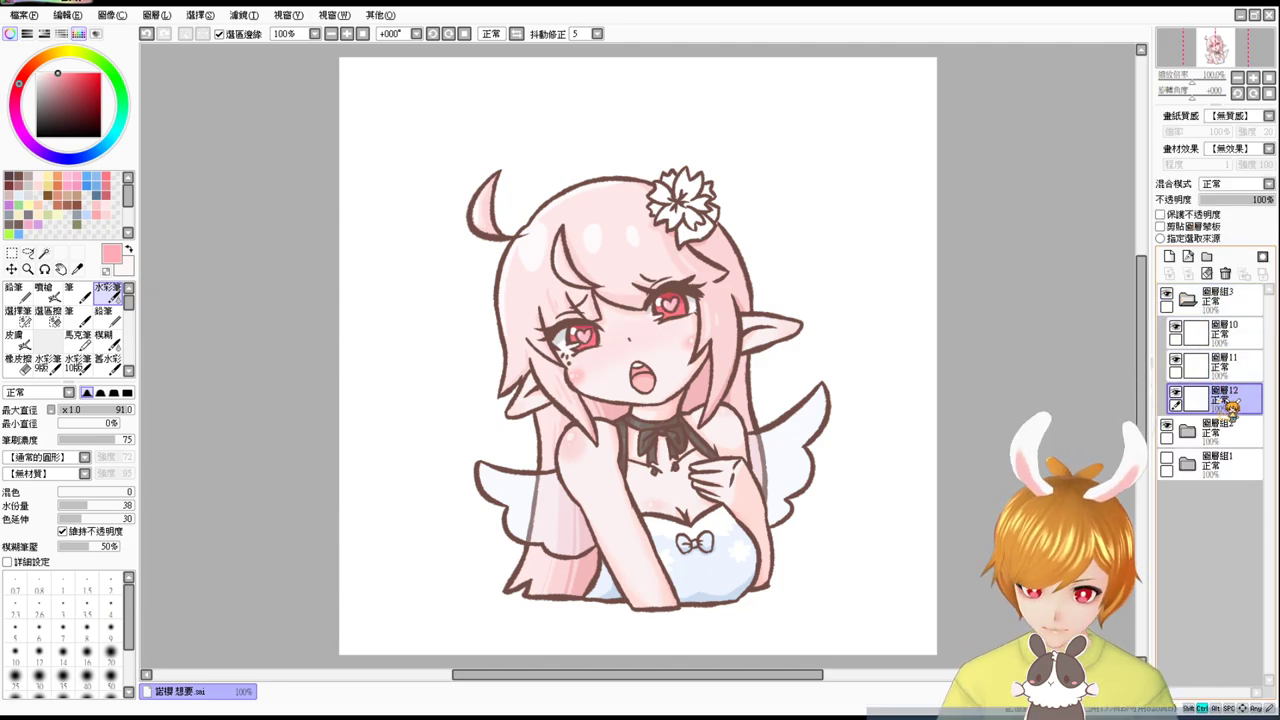
{"action": "key", "text": "ctrl+plus"}
{"action": "key", "text": "ctrl+plus"}
{"action": "key", "text": "ctrl+plus"}
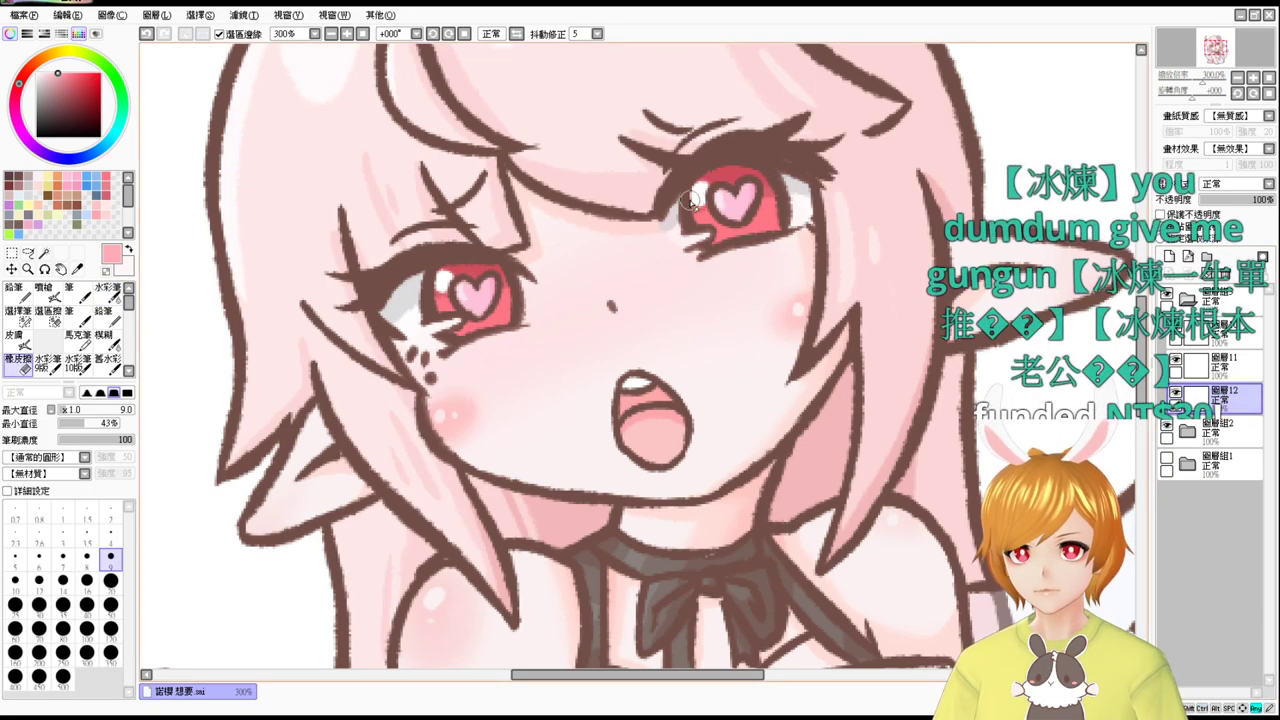
{"action": "key", "text": "e"}
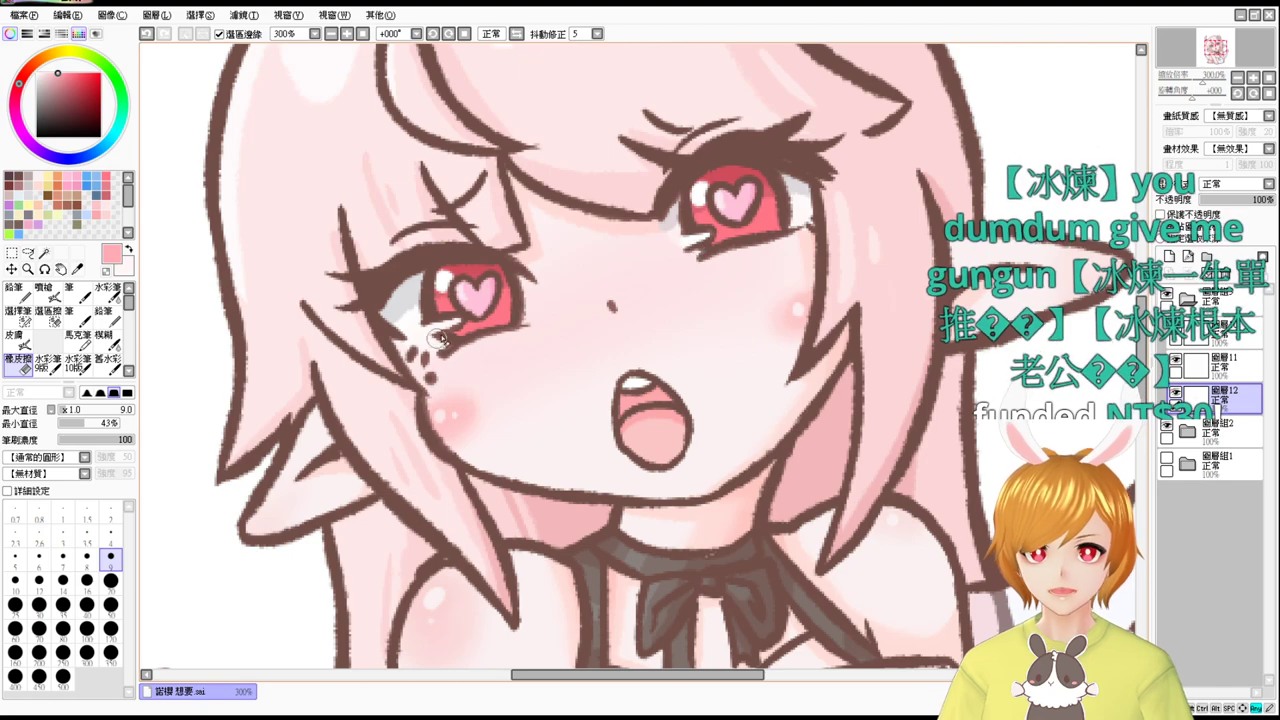
{"action": "key", "text": "e"}
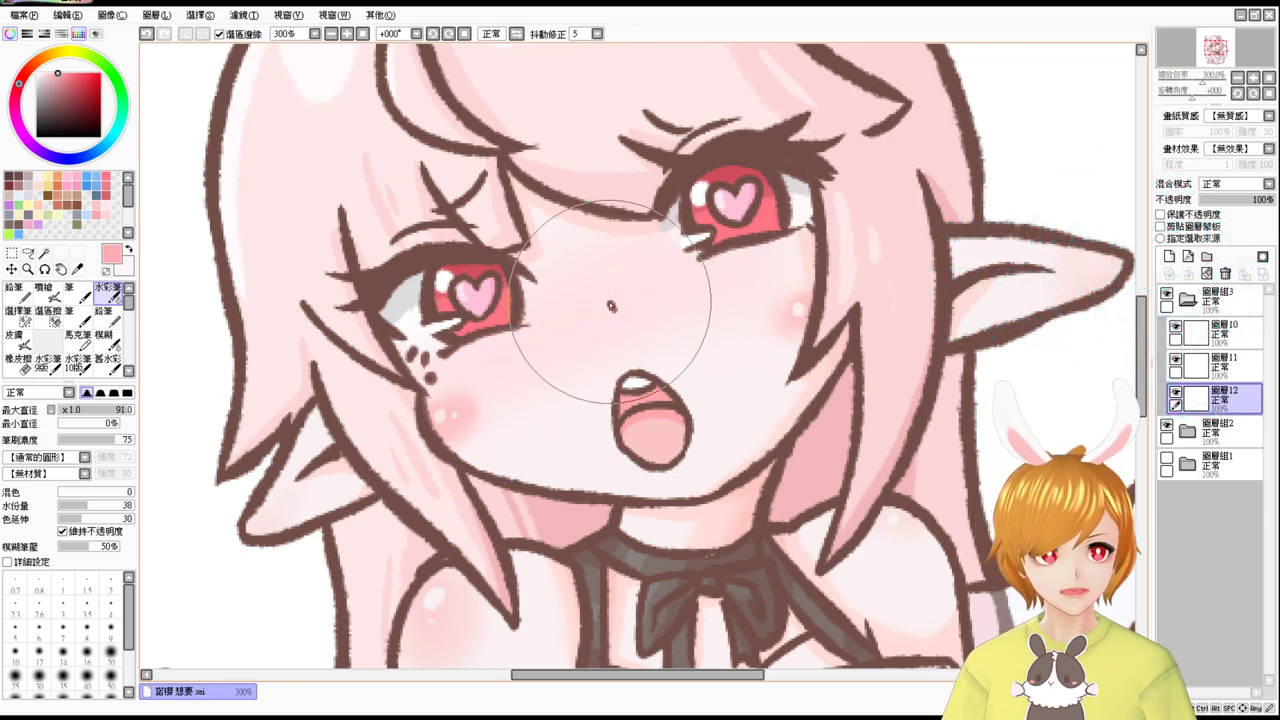
Open 圖層組2 and touch up the choker's bow knot on 圖層7 with the dark grey-brown sampled from the choker.
{"action": "left_click", "coordinate": [1223, 436]}
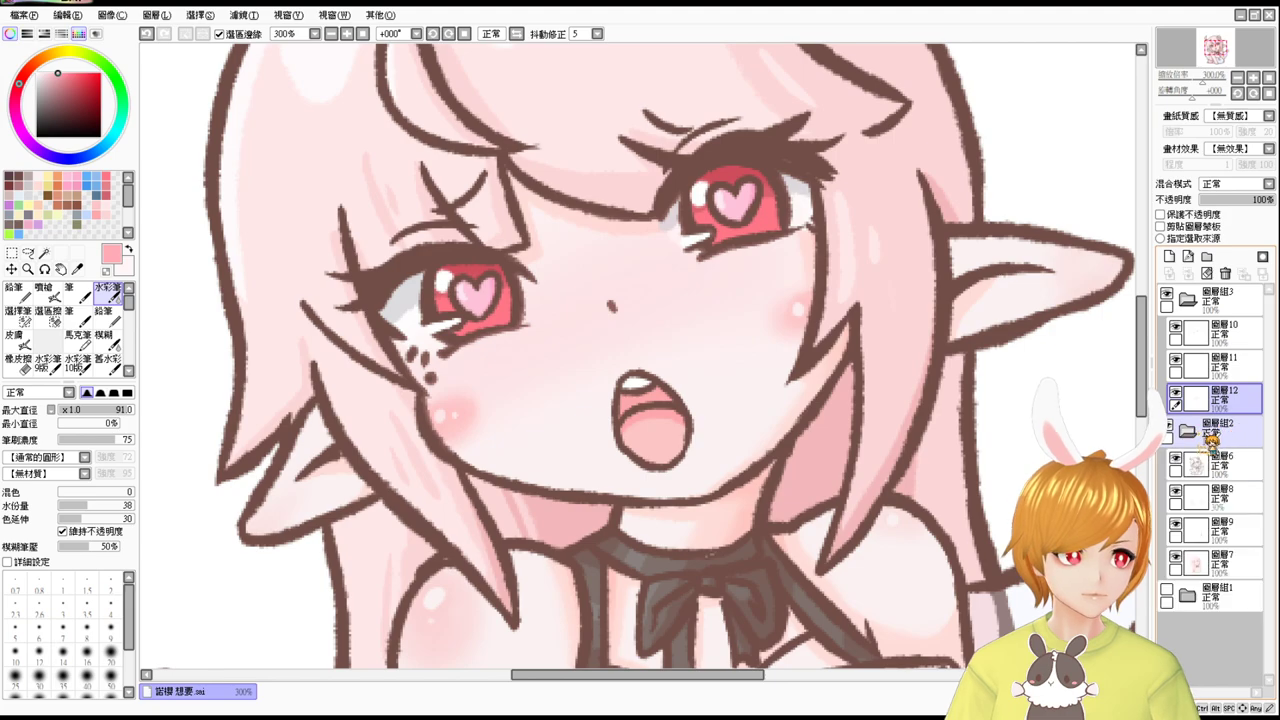
{"action": "left_click", "coordinate": [1228, 466]}
{"action": "left_click", "coordinate": [1220, 562]}
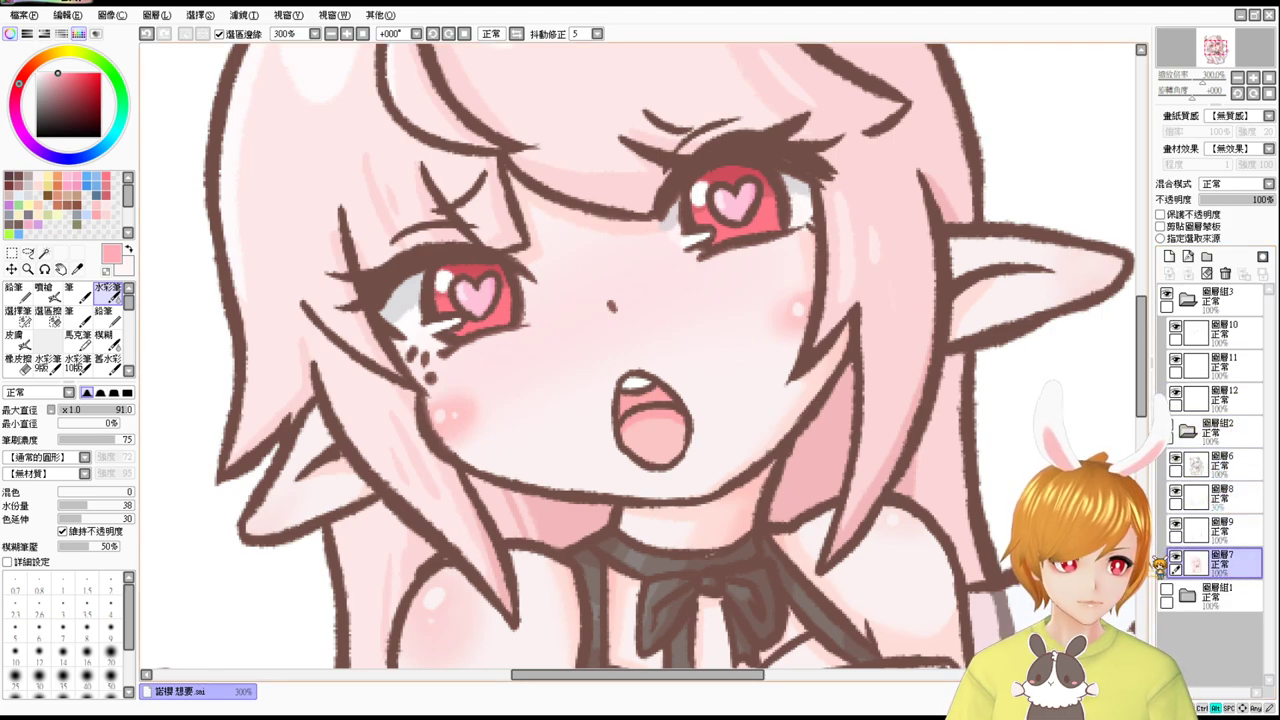
{"action": "left_click", "coordinate": [697, 563], "text": "alt"}
{"action": "left_click_drag", "start_coordinate": [714, 562], "coordinate": [704, 561]}
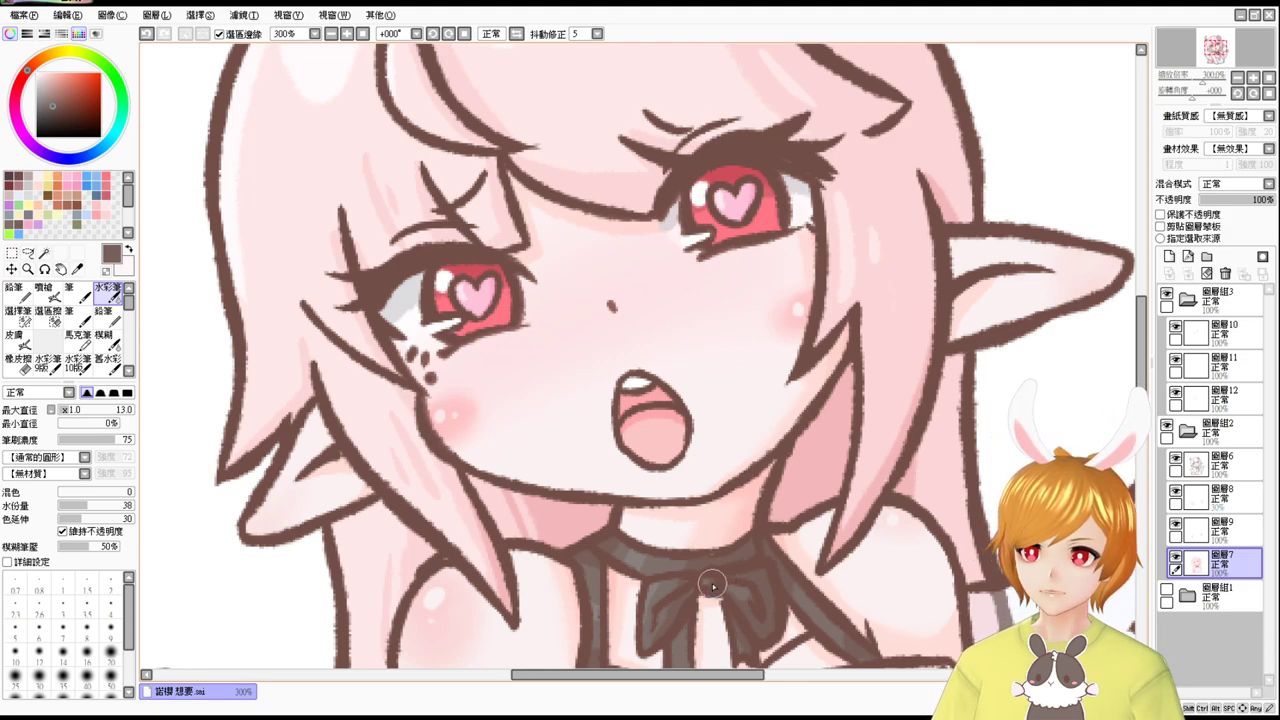
{"action": "left_click", "coordinate": [363, 34]}
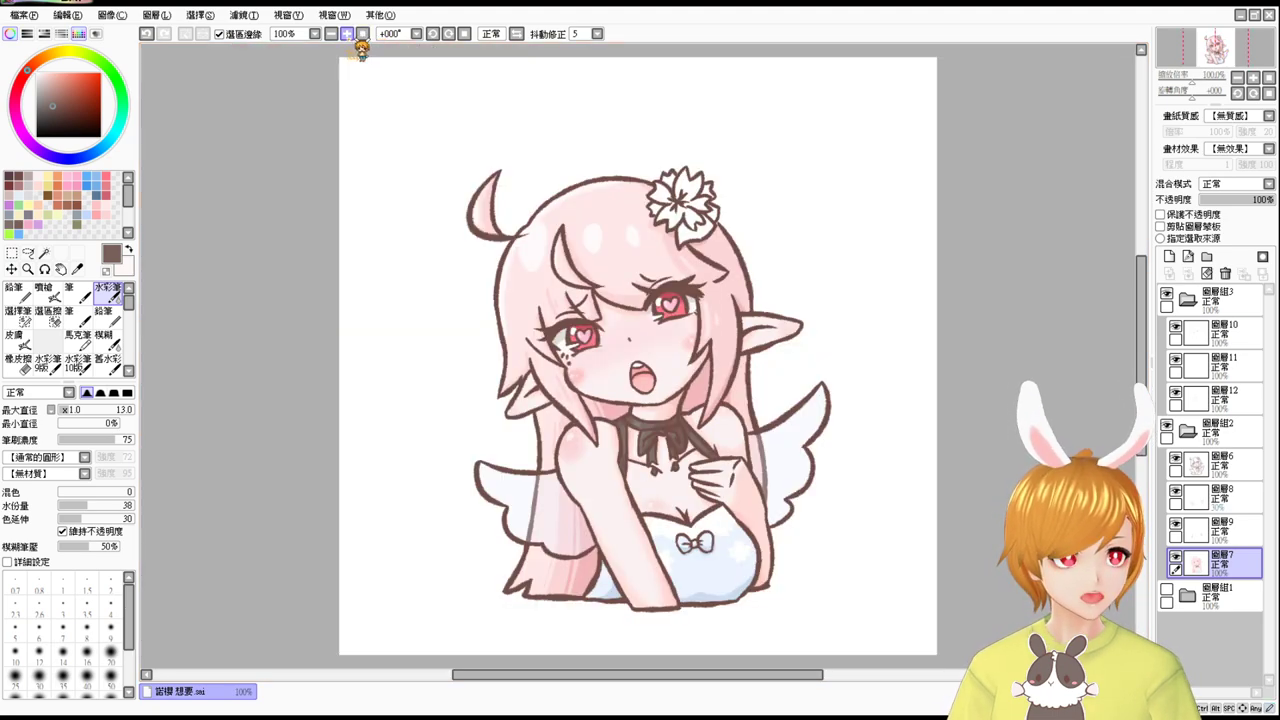
{"action": "left_click", "coordinate": [347, 34]}
{"action": "left_click_drag", "start_coordinate": [815, 281], "coordinate": [808, 370]}
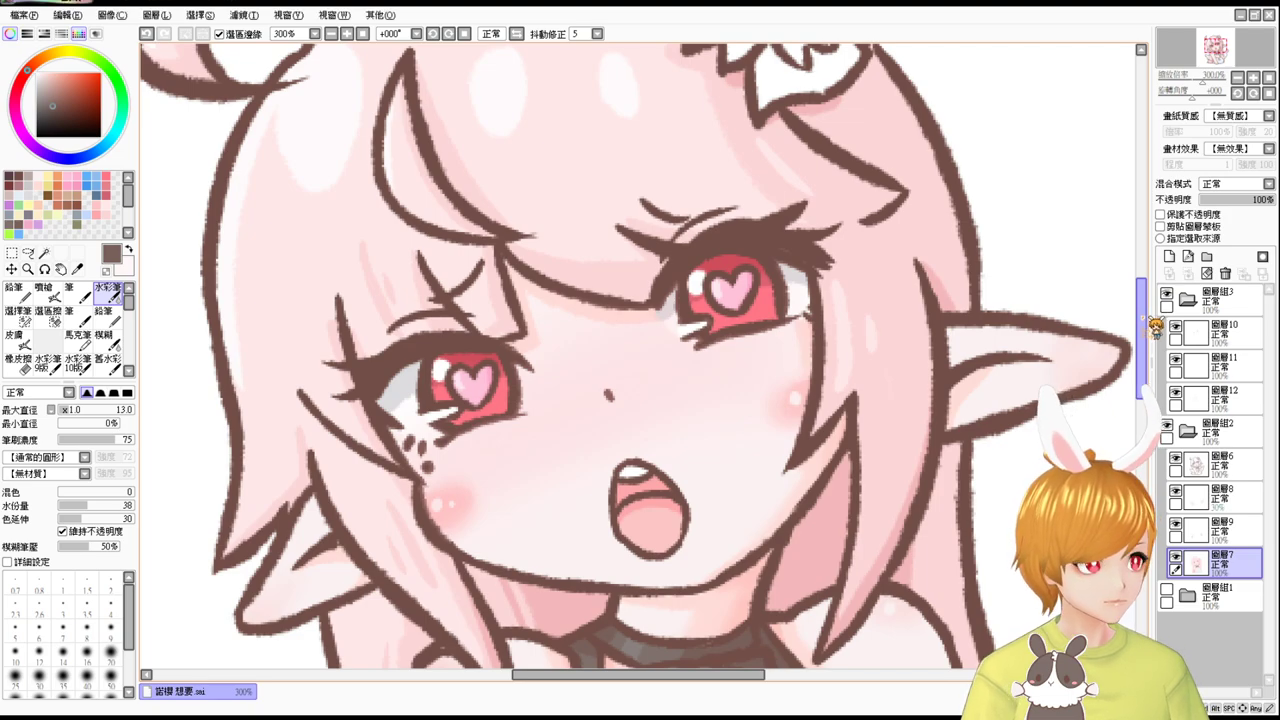
{"action": "left_click_drag", "start_coordinate": [1155, 325], "coordinate": [1155, 283]}
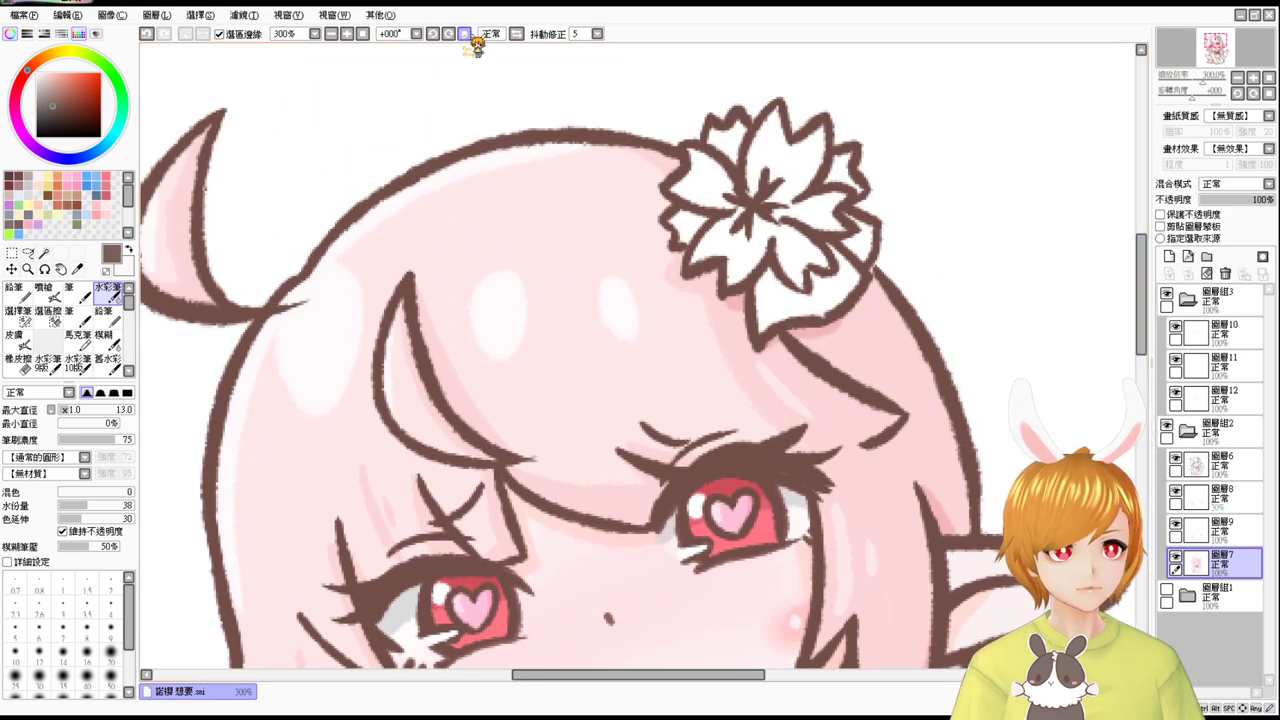
{"action": "left_click", "coordinate": [364, 34]}
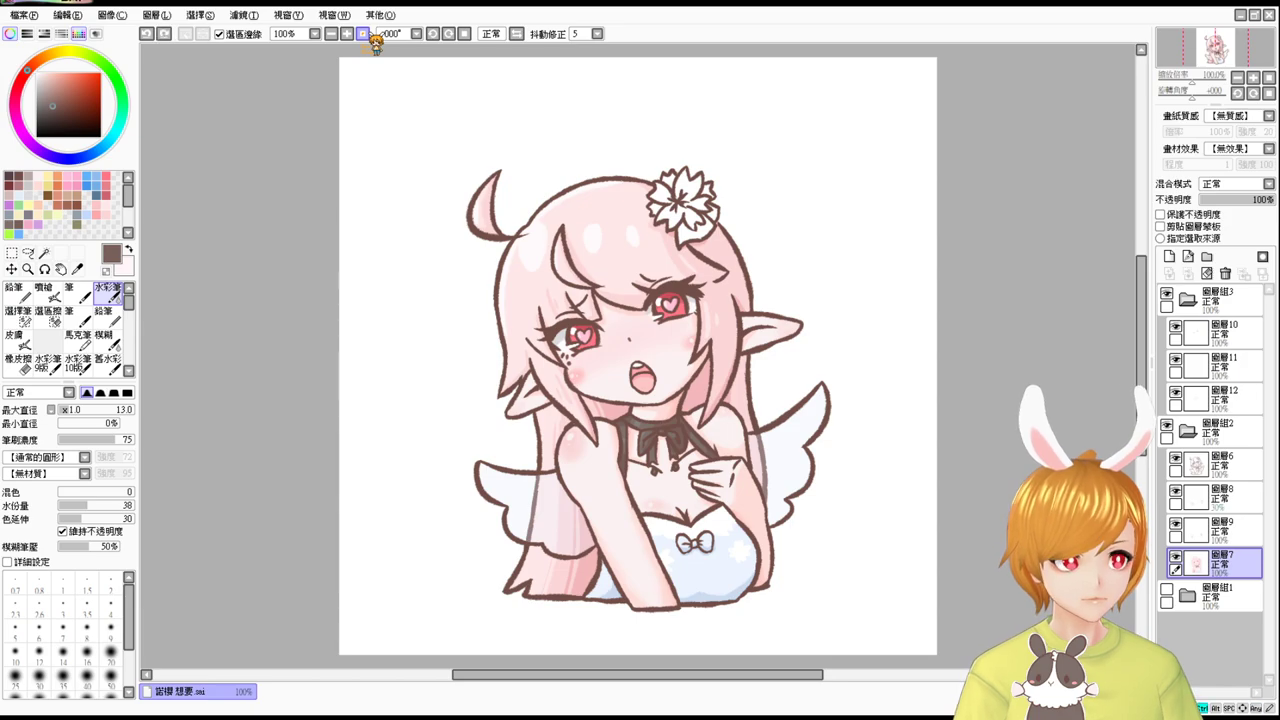
Select all the hair flower's petals with the Magic Wand and add its centre lines to the selection using the 選擇筆 at size 13.
{"action": "left_click", "coordinate": [1226, 398]}
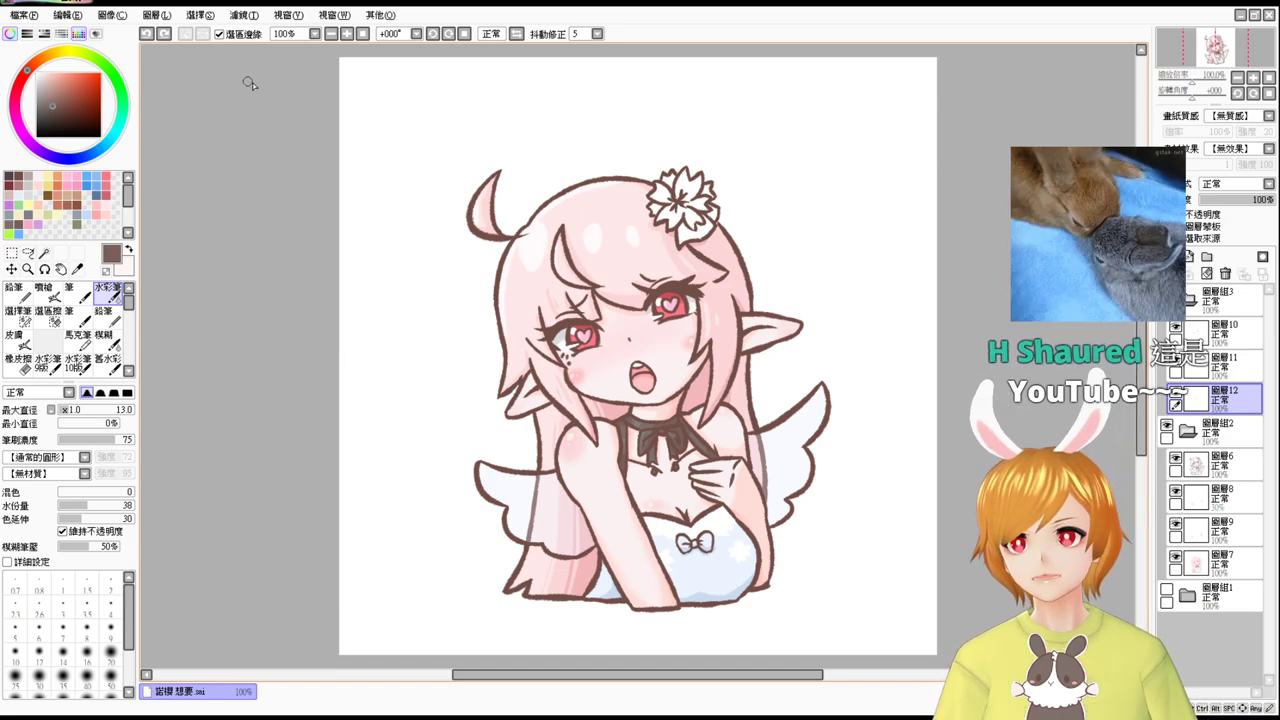
{"action": "left_click", "coordinate": [44, 253]}
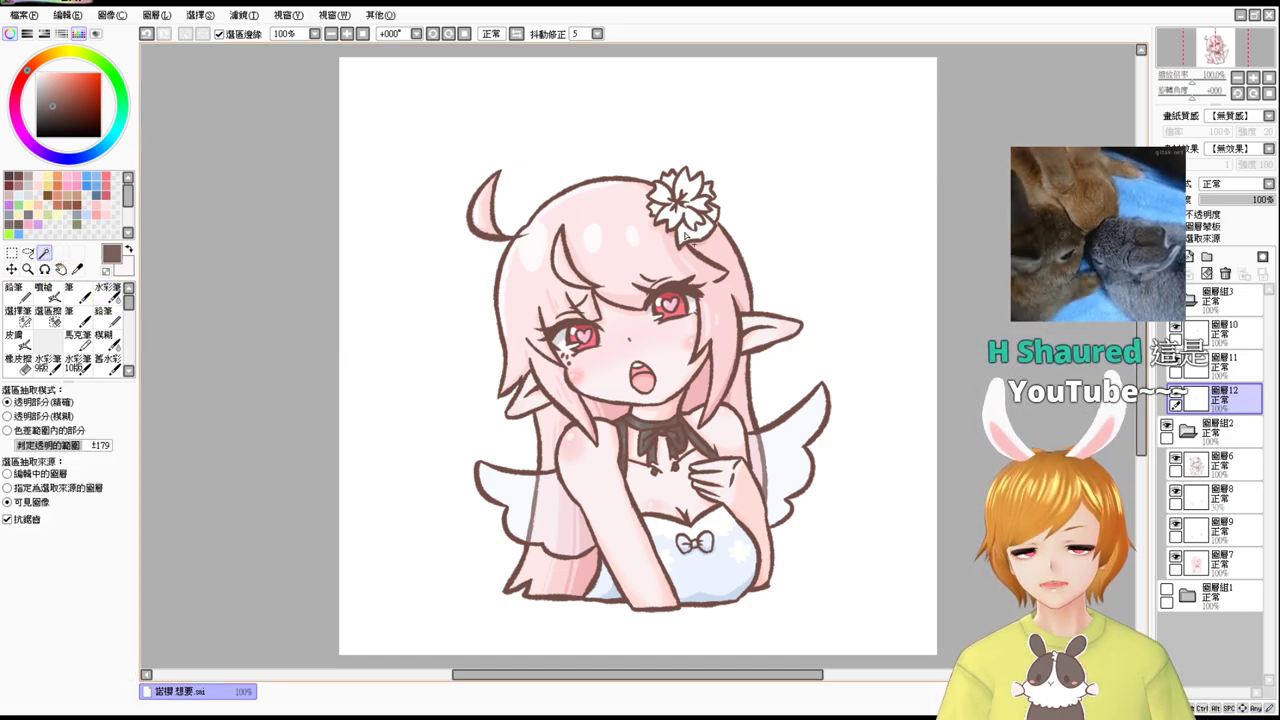
{"action": "left_click", "coordinate": [668, 198]}
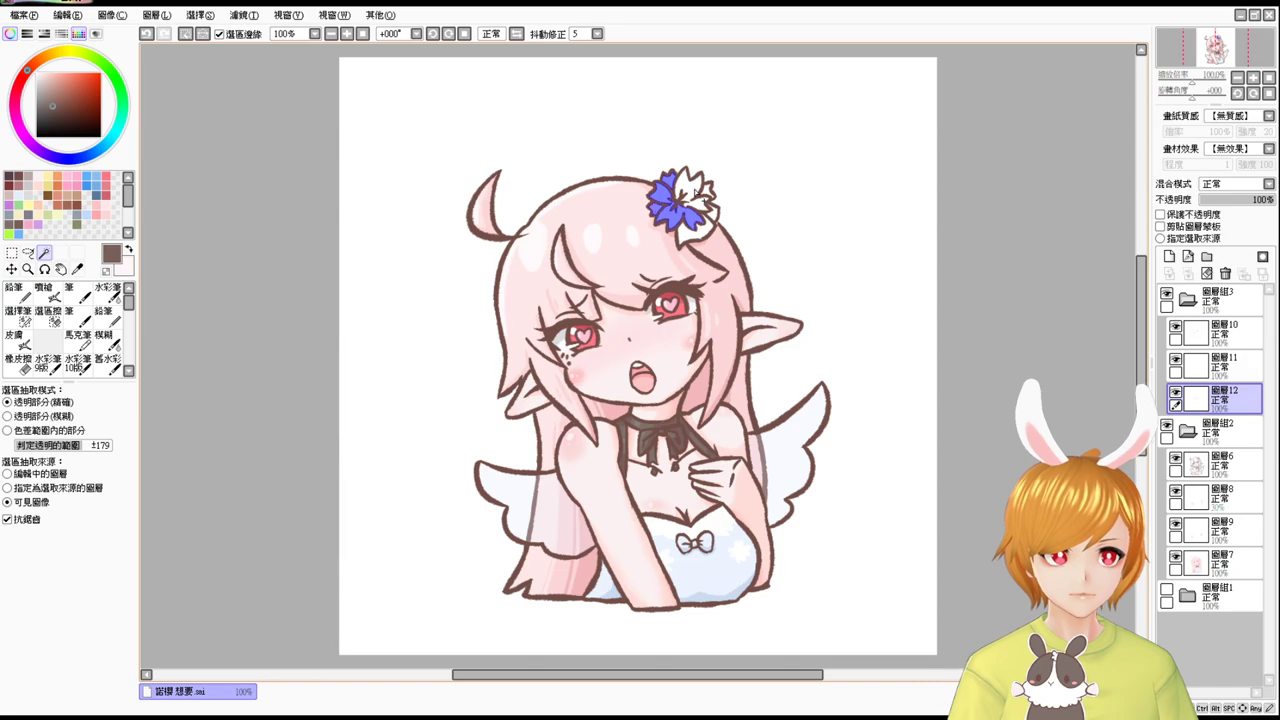
{"action": "left_click", "coordinate": [696, 190], "text": "shift"}
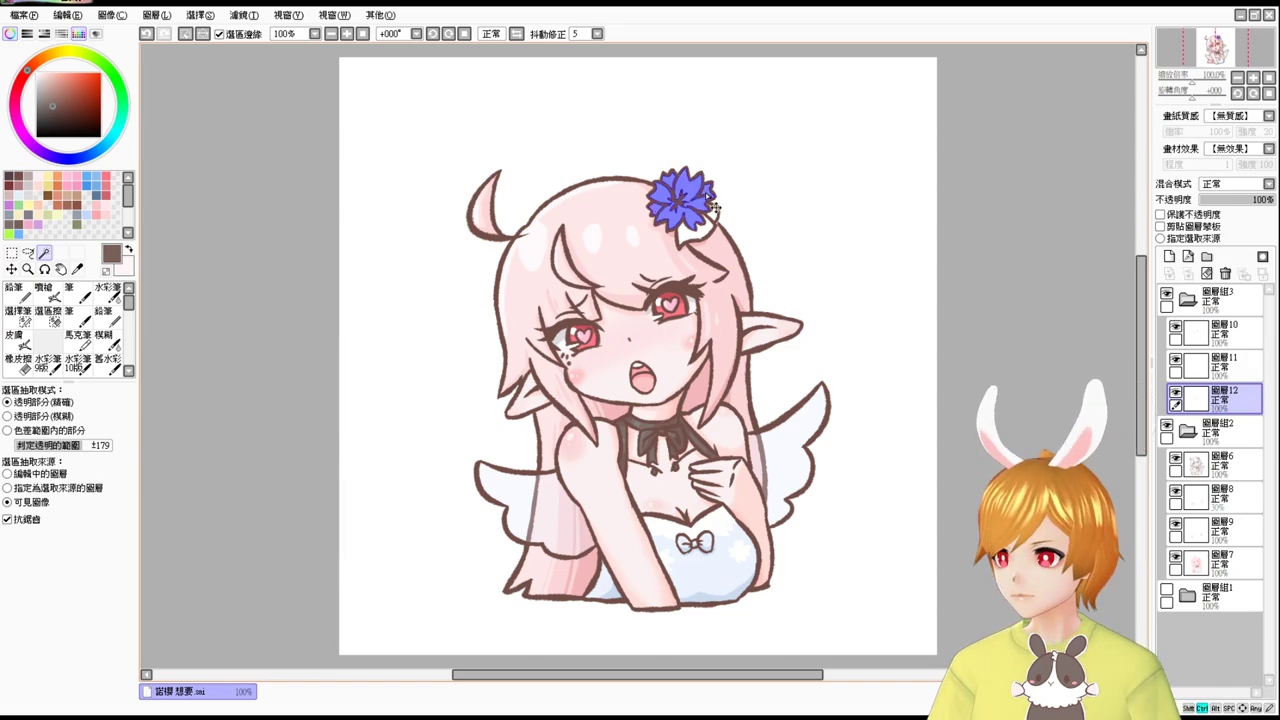
{"action": "scroll", "coordinate": [713, 207], "scroll_direction": "up", "scroll_amount": 2}
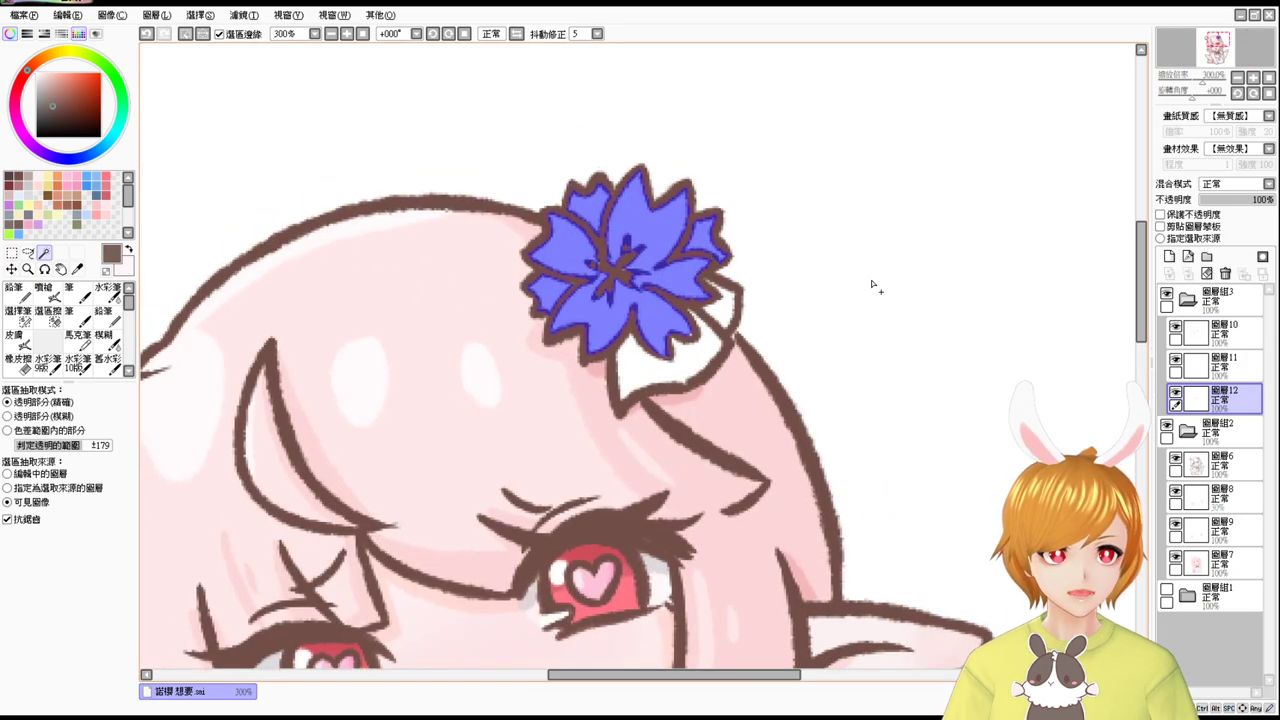
{"action": "left_click", "coordinate": [46, 292]}
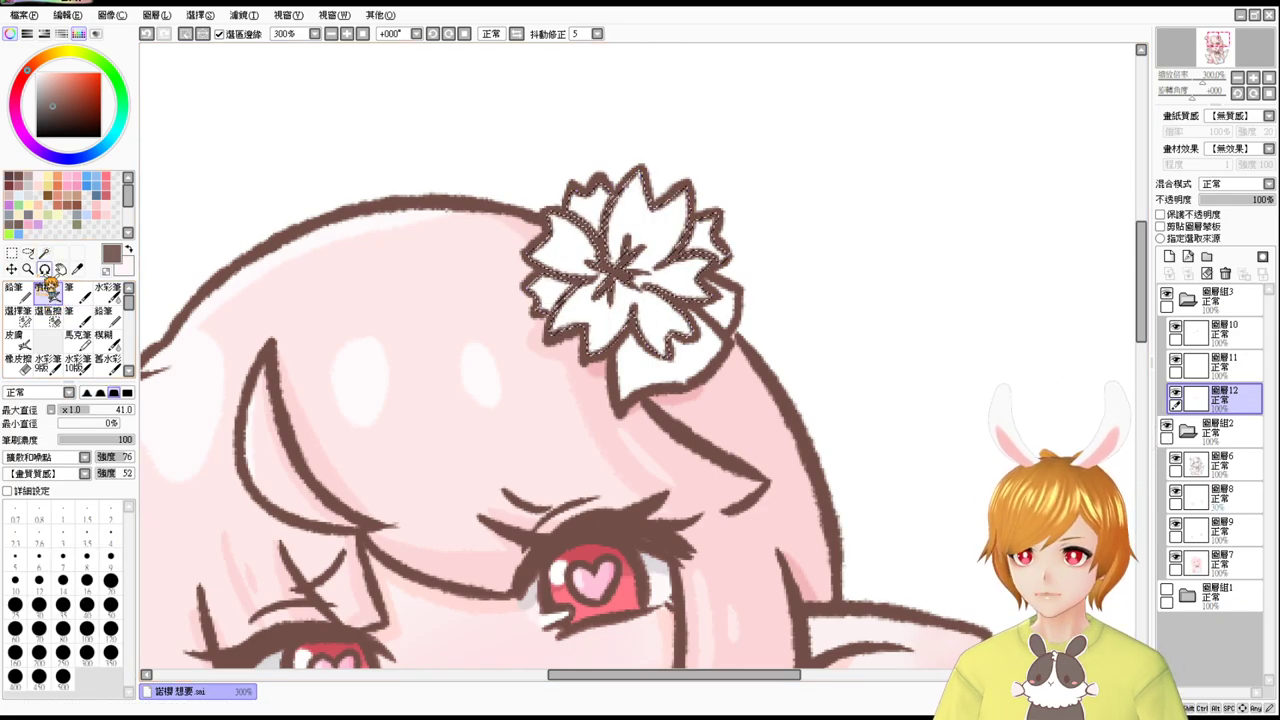
{"action": "left_click", "coordinate": [45, 256]}
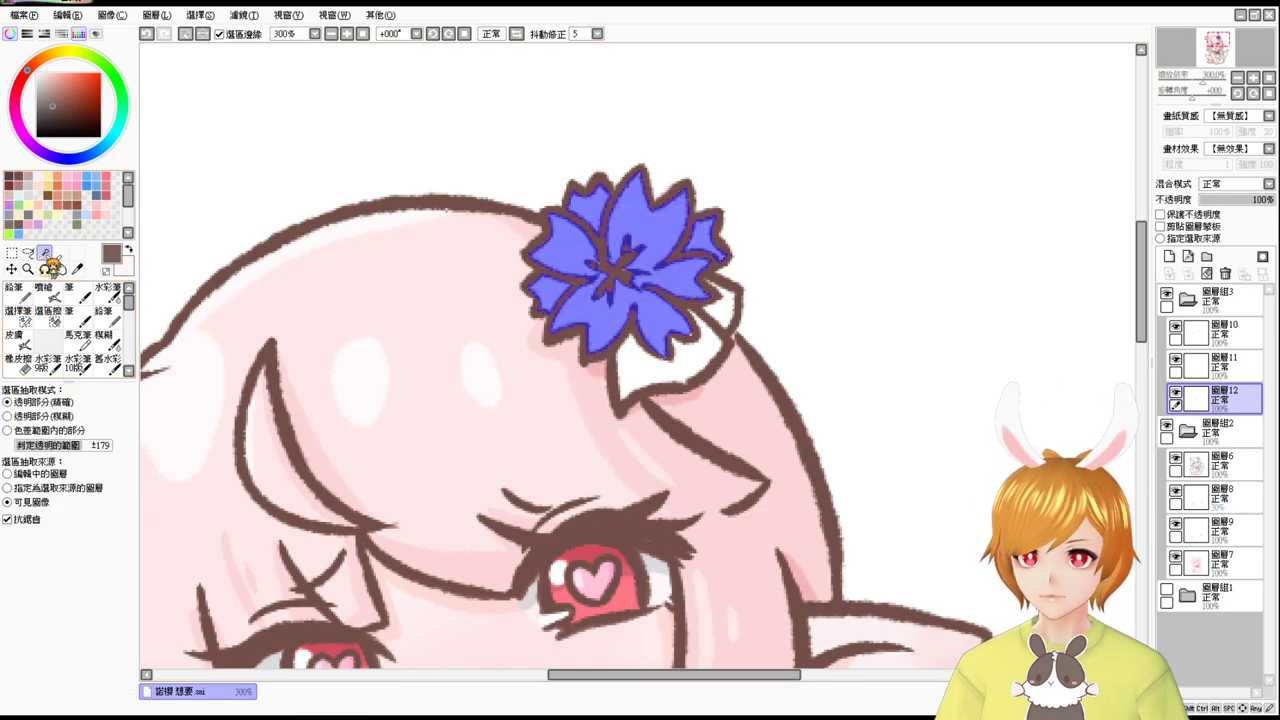
{"action": "left_click", "coordinate": [28, 322]}
{"action": "left_click_drag", "start_coordinate": [612, 262], "coordinate": [594, 272]}
{"action": "left_click_drag", "start_coordinate": [622, 262], "coordinate": [610, 262]}
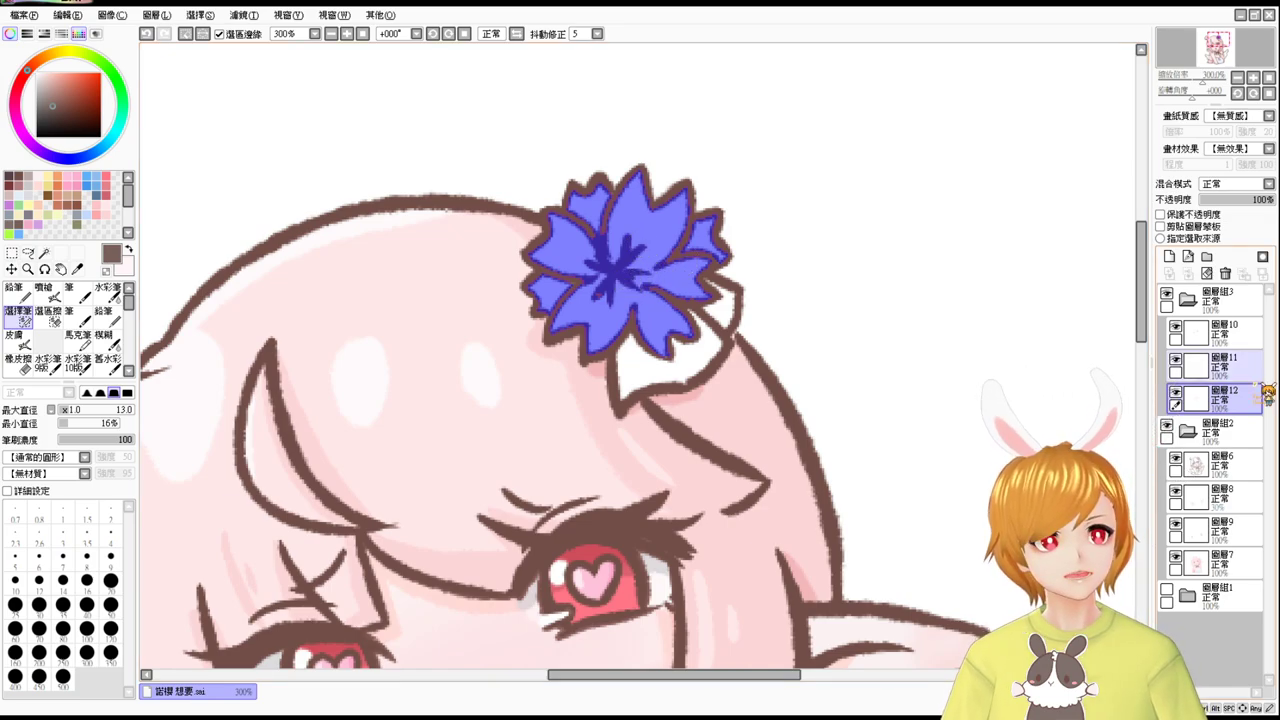
Fill the selected hair flower with light pink on colour layer 圖層7.
{"action": "left_click", "coordinate": [1240, 566]}
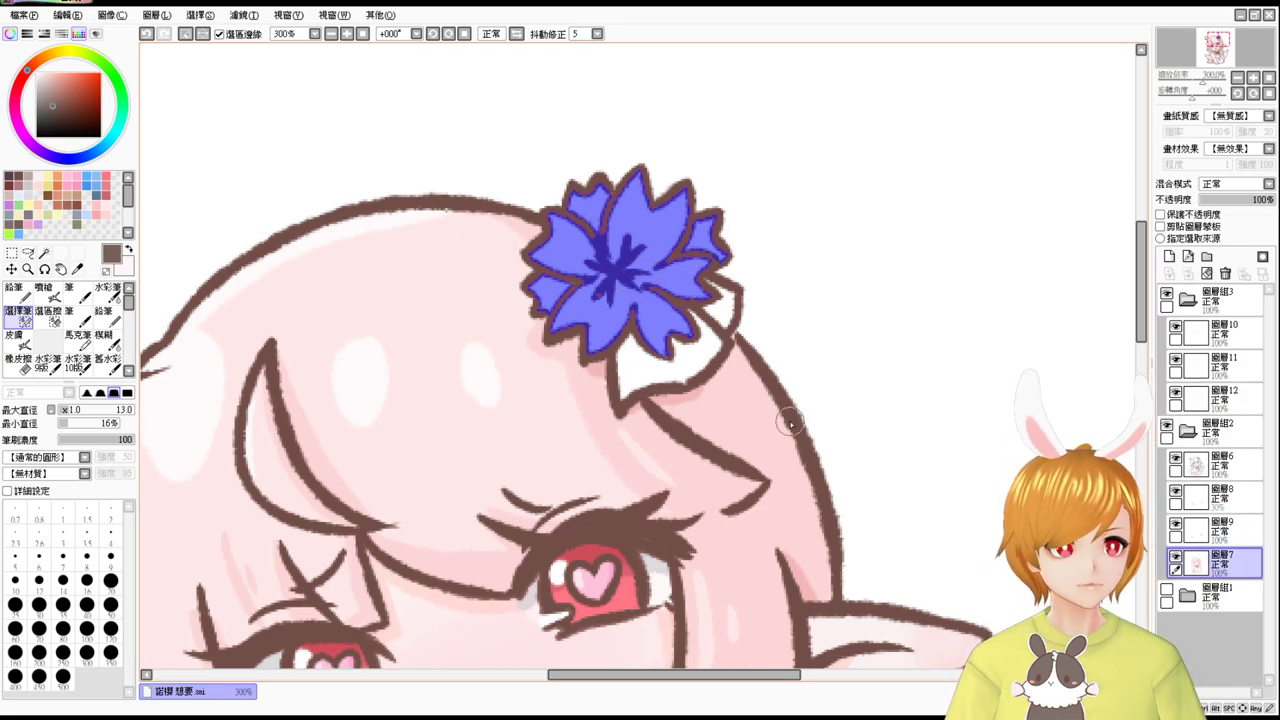
{"action": "left_click", "coordinate": [101, 202]}
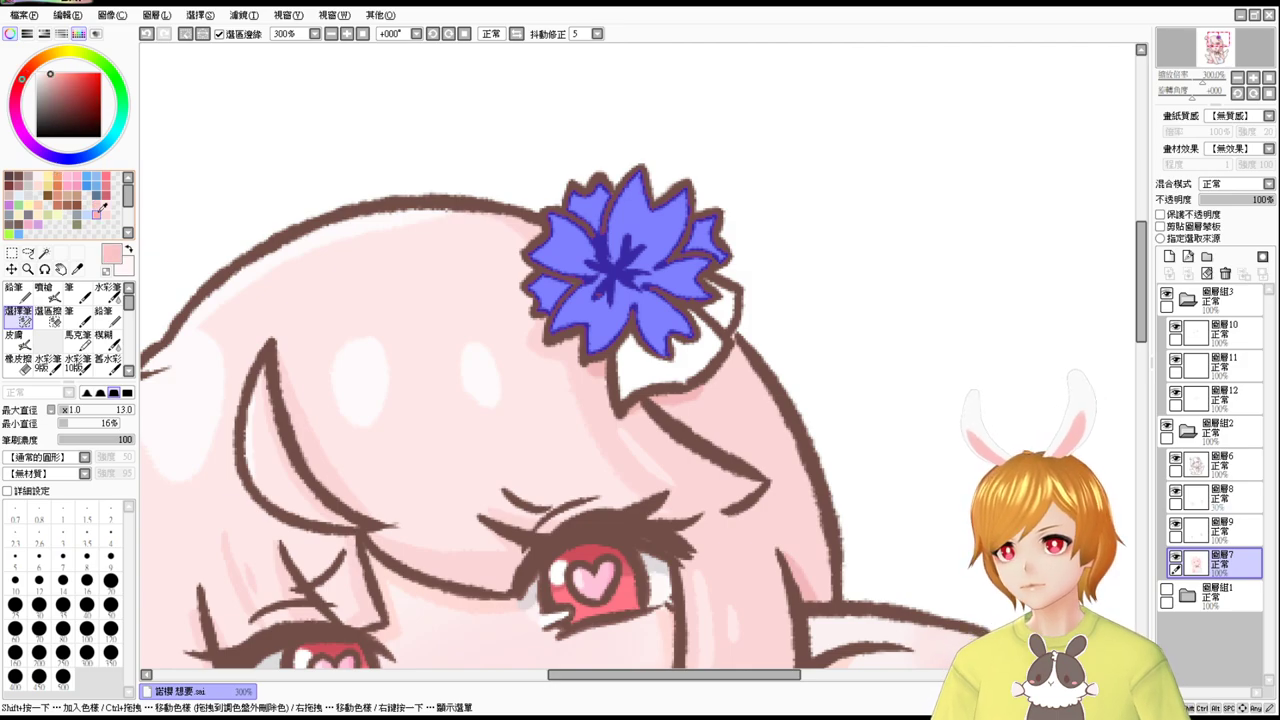
{"action": "left_click", "coordinate": [45, 291]}
{"action": "key", "text": "ctrl+f"}
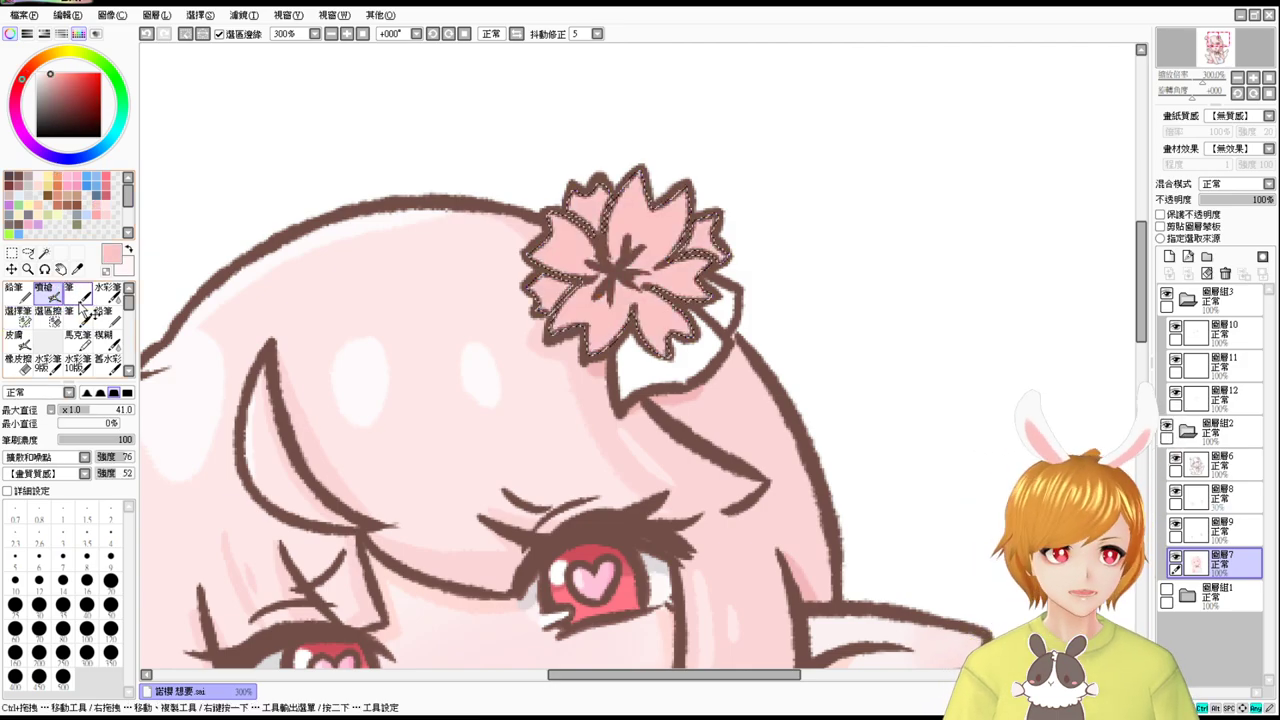
Shade the flower petals in a deeper pink with the airbrush (噴槍) at size 12, undoing the first attempt.
{"action": "left_click", "coordinate": [96, 214]}
{"action": "mouse_move", "coordinate": [725, 217]}
{"action": "left_mouse_down"}
{"action": "mouse_move", "coordinate": [692, 215]}
{"action": "mouse_move", "coordinate": [663, 272]}
{"action": "left_mouse_up"}
{"action": "key", "text": "ctrl+z"}
{"action": "mouse_move", "coordinate": [688, 196]}
{"action": "left_mouse_down"}
{"action": "mouse_move", "coordinate": [662, 276]}
{"action": "mouse_move", "coordinate": [703, 268]}
{"action": "mouse_move", "coordinate": [664, 282]}
{"action": "mouse_move", "coordinate": [684, 333]}
{"action": "mouse_move", "coordinate": [612, 338]}
{"action": "left_mouse_up"}
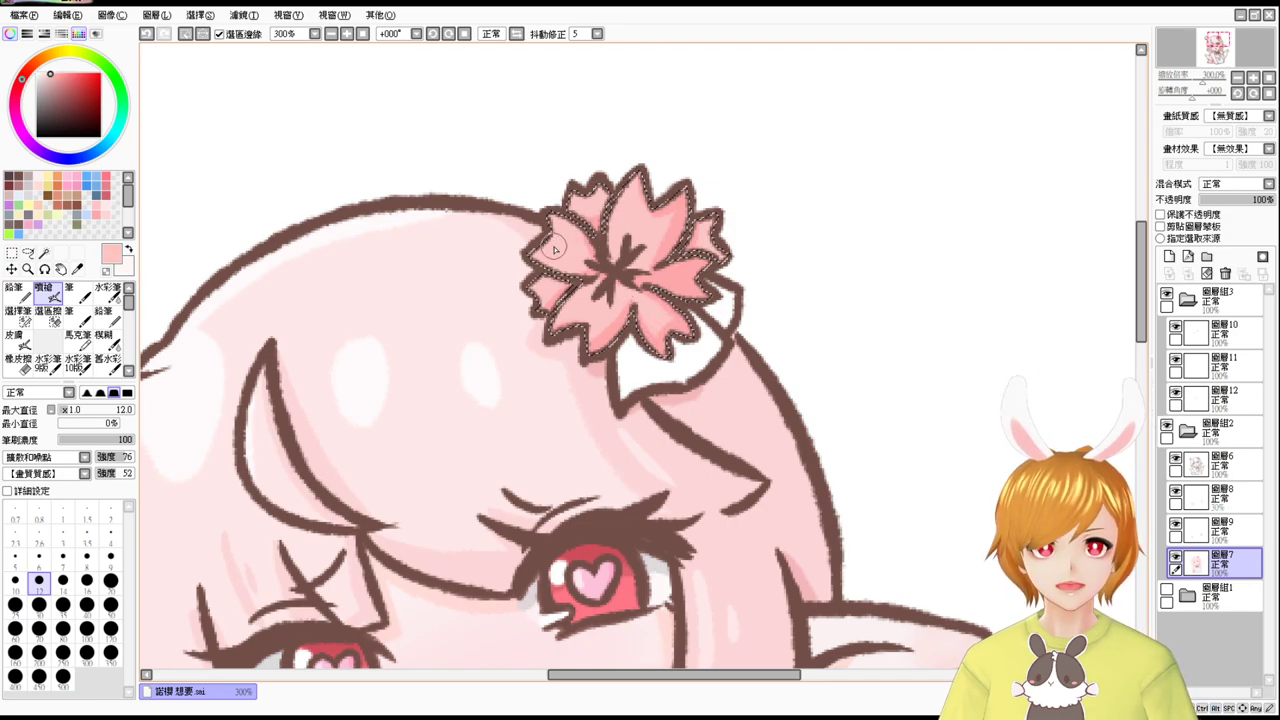
Paint paler pink highlights on the flower petals with the airbrush (噴槍), reducing it to size 7, and clear the selection.
{"action": "left_click", "coordinate": [47, 73]}
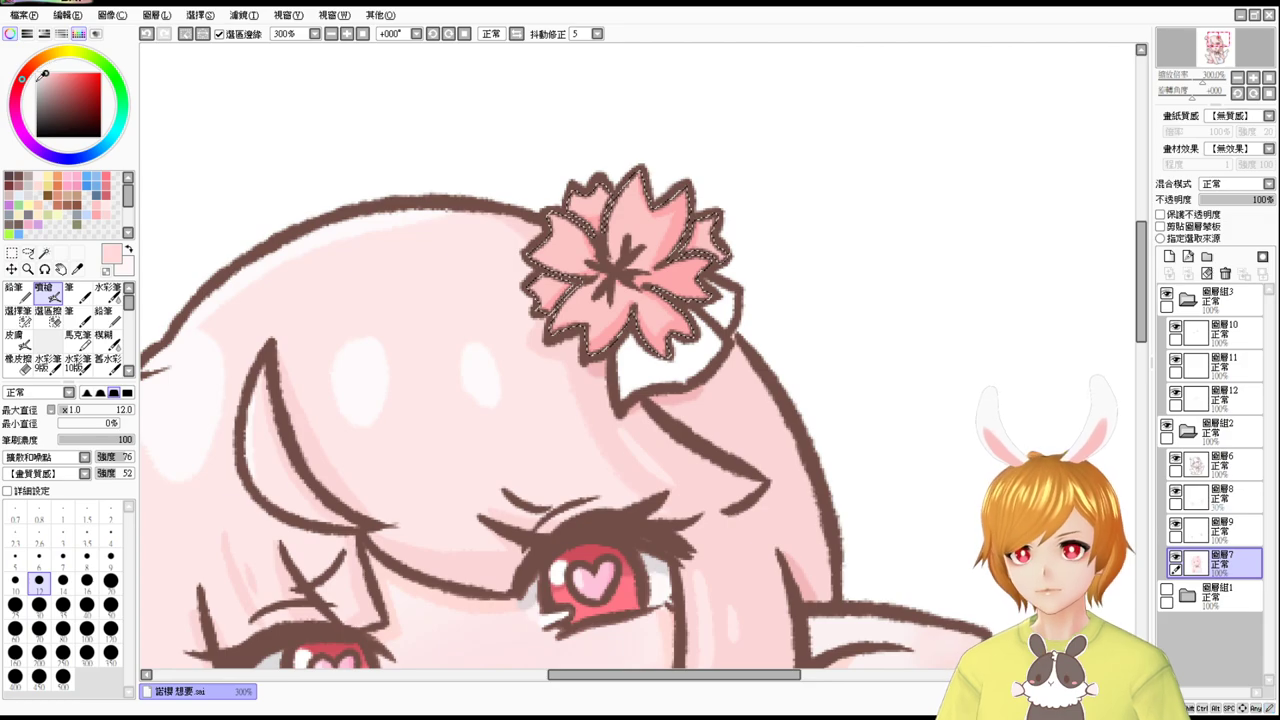
{"action": "left_click_drag", "start_coordinate": [599, 223], "coordinate": [638, 216]}
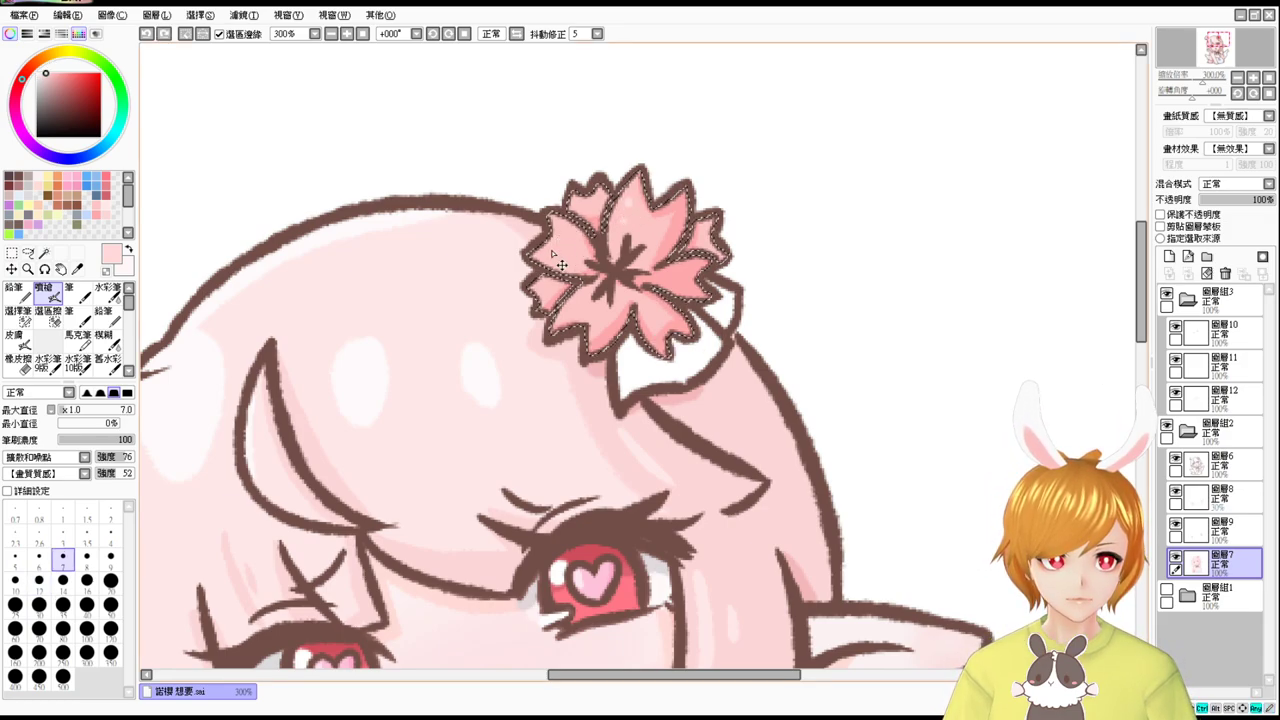
{"action": "mouse_move", "coordinate": [568, 328]}
{"action": "left_mouse_down"}
{"action": "mouse_move", "coordinate": [584, 301]}
{"action": "mouse_move", "coordinate": [535, 248]}
{"action": "left_mouse_up"}
{"action": "key", "text": "ctrl+d"}
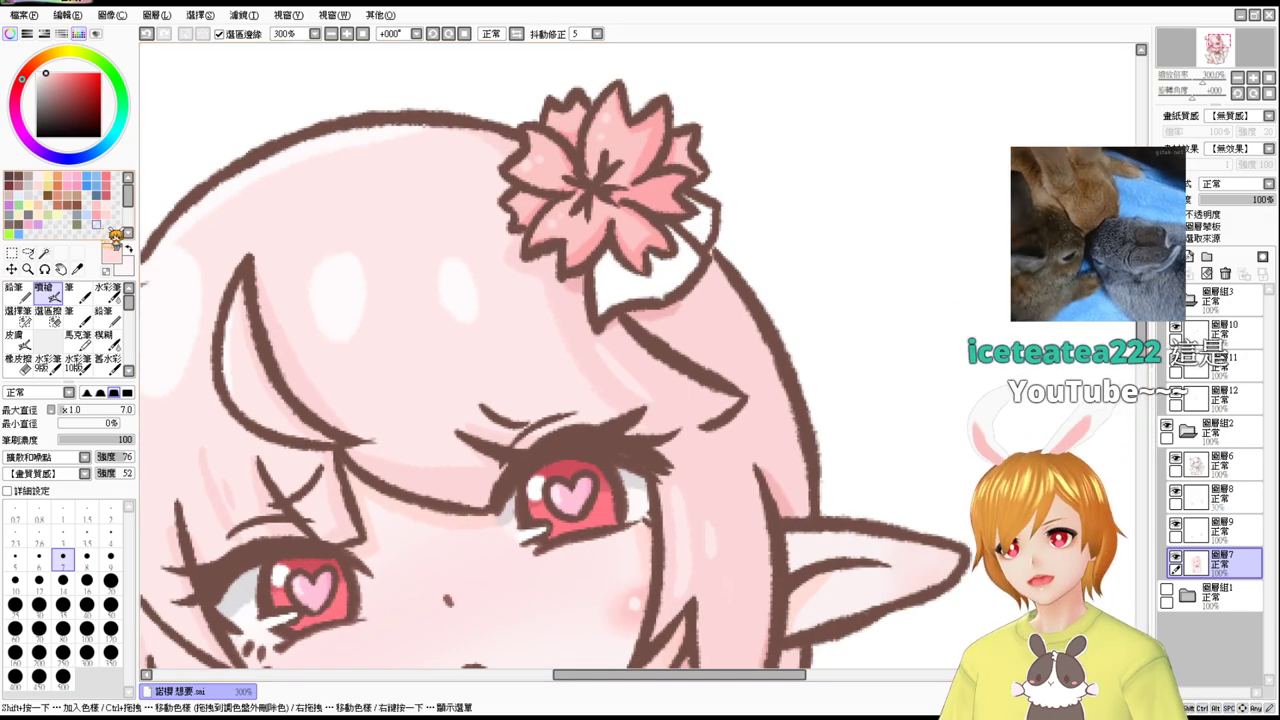
Select the white leaf areas behind the hair flower with the Magic Wand and refine the selection using the 選擇筆 at size 7.
{"action": "left_click", "coordinate": [44, 252]}
{"action": "left_click", "coordinate": [660, 262]}
{"action": "left_click", "coordinate": [703, 214]}
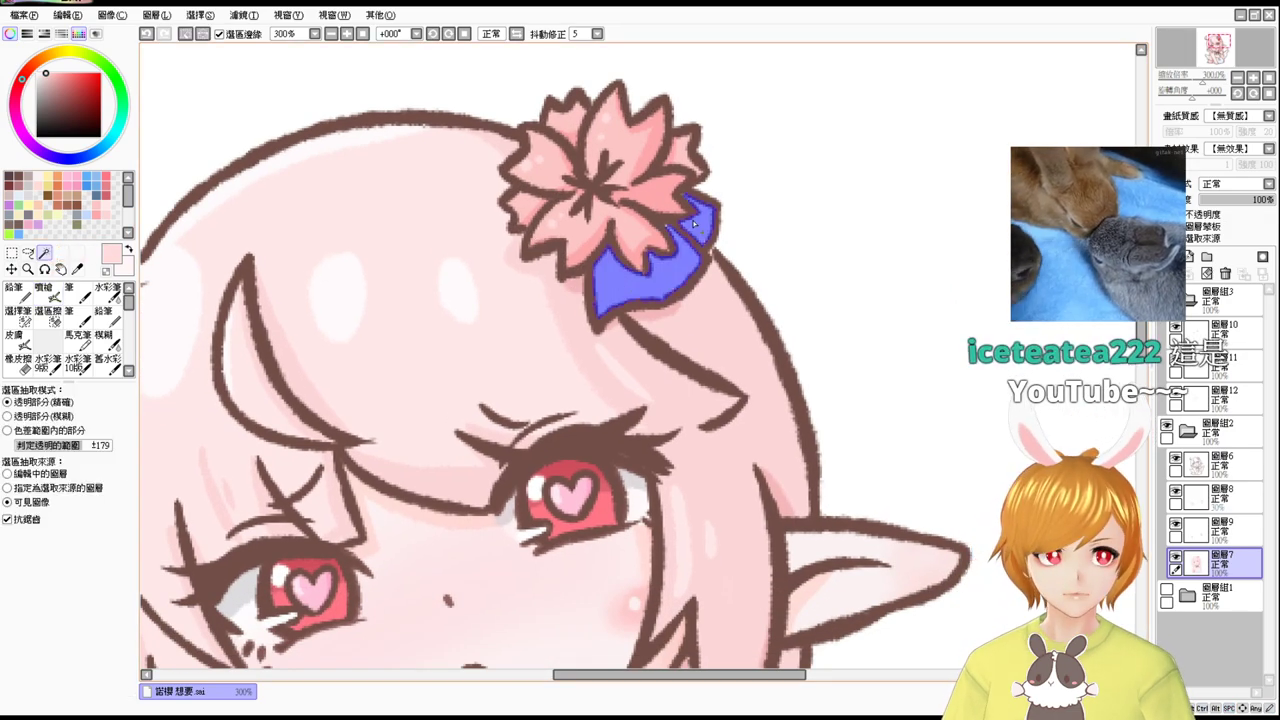
{"action": "left_click", "coordinate": [30, 320]}
{"action": "left_click_drag", "start_coordinate": [707, 217], "coordinate": [698, 217], "text": "ctrl+alt"}
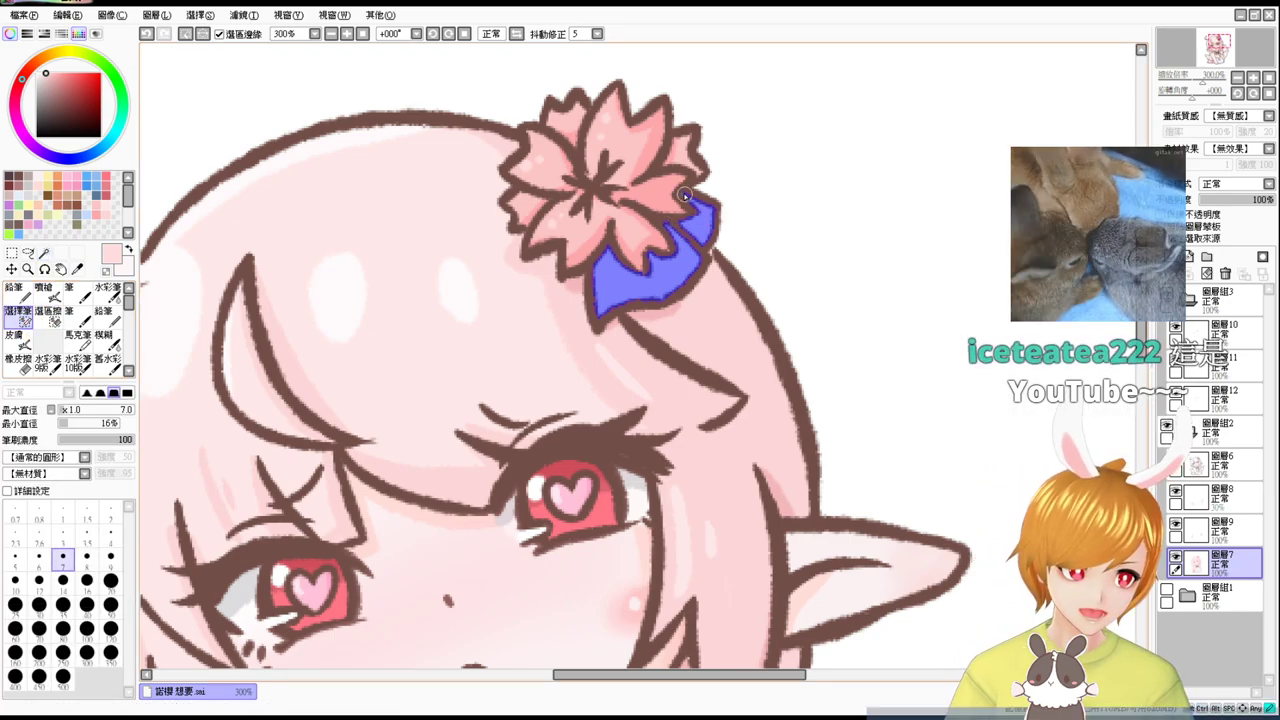
Fill the selected leaf areas behind the hair flower with brown and refill them with a more muted greyish brown.
{"action": "left_click", "coordinate": [57, 189]}
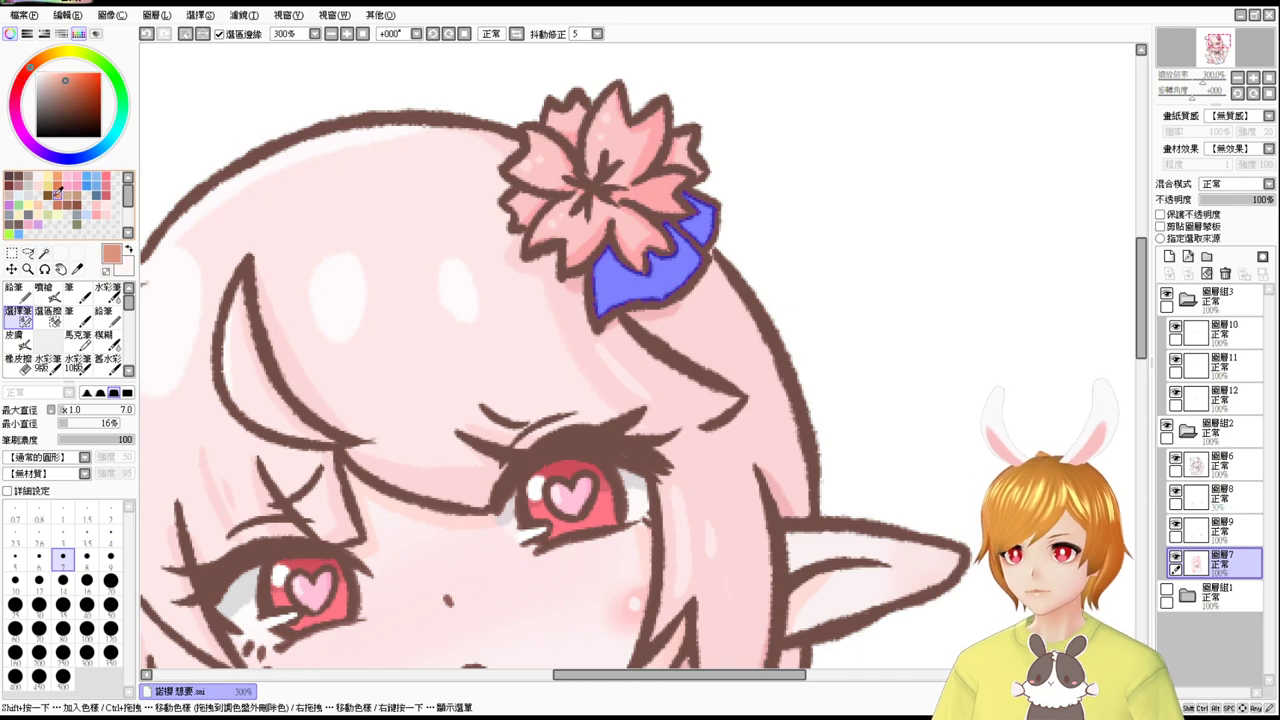
{"action": "left_click", "coordinate": [69, 199]}
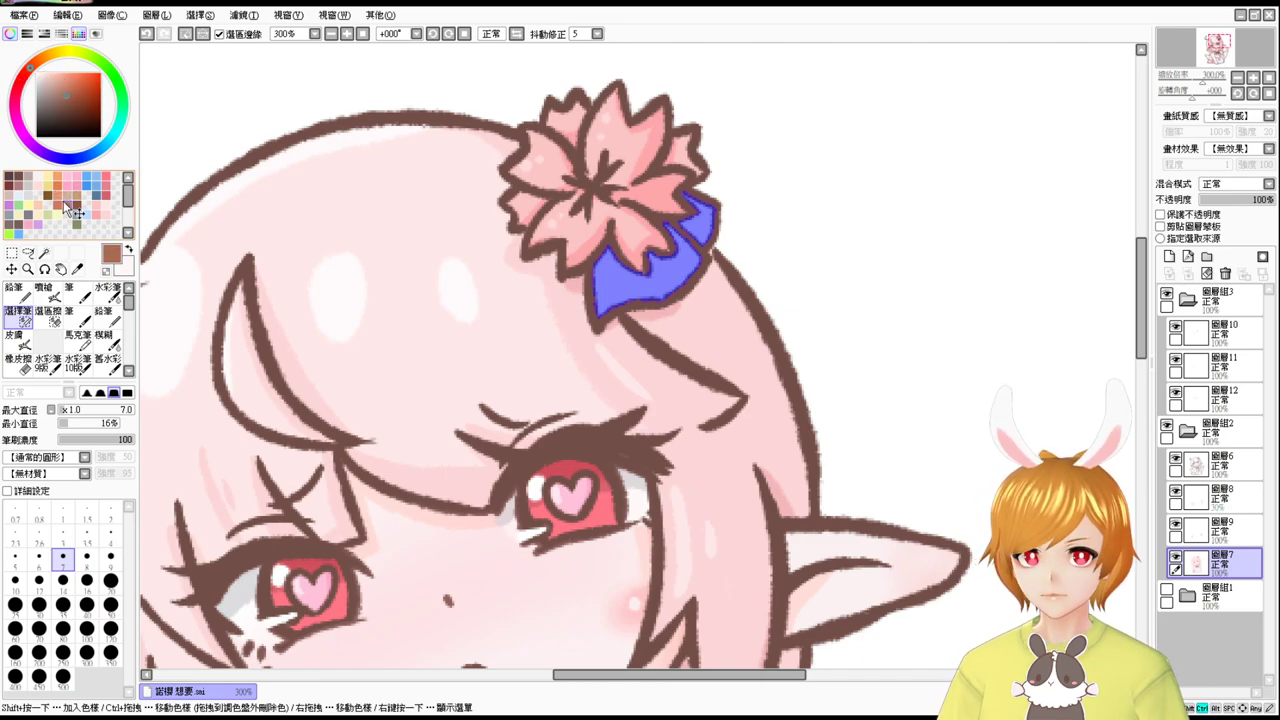
{"action": "key", "text": "ctrl+f"}
{"action": "left_click", "coordinate": [50, 294]}
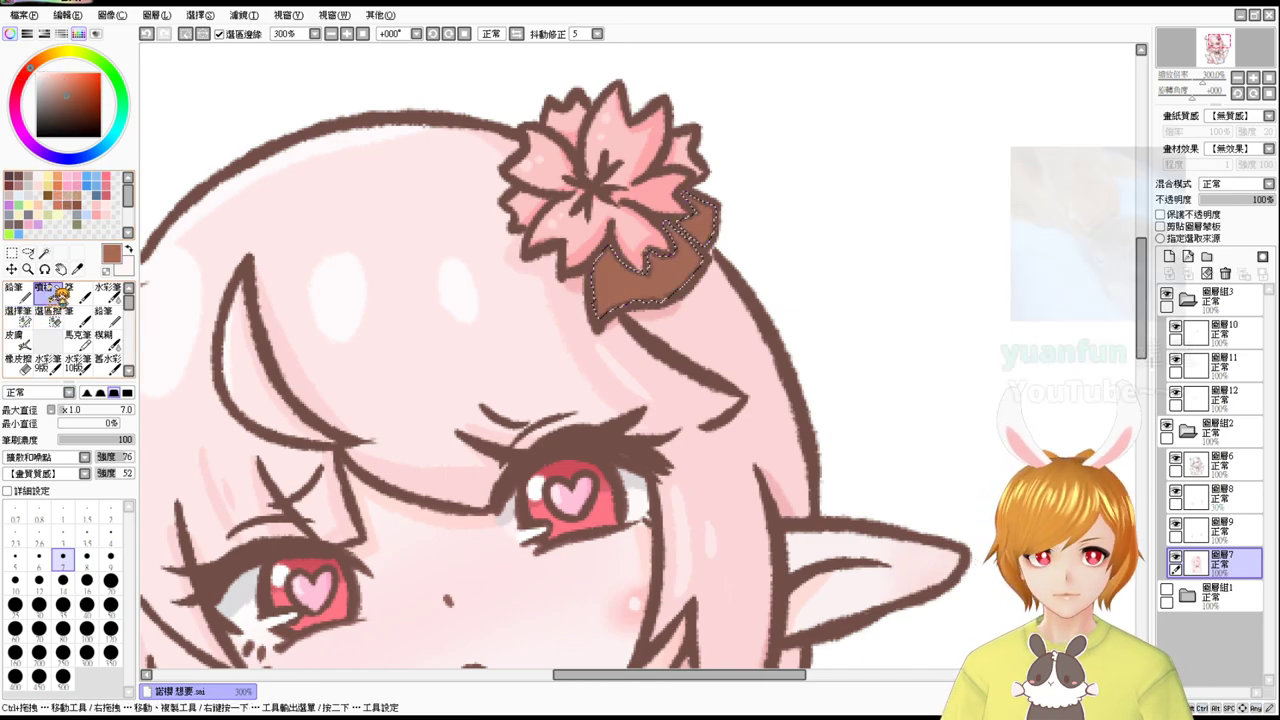
{"action": "left_click", "coordinate": [62, 94]}
{"action": "key", "text": "ctrl+f"}
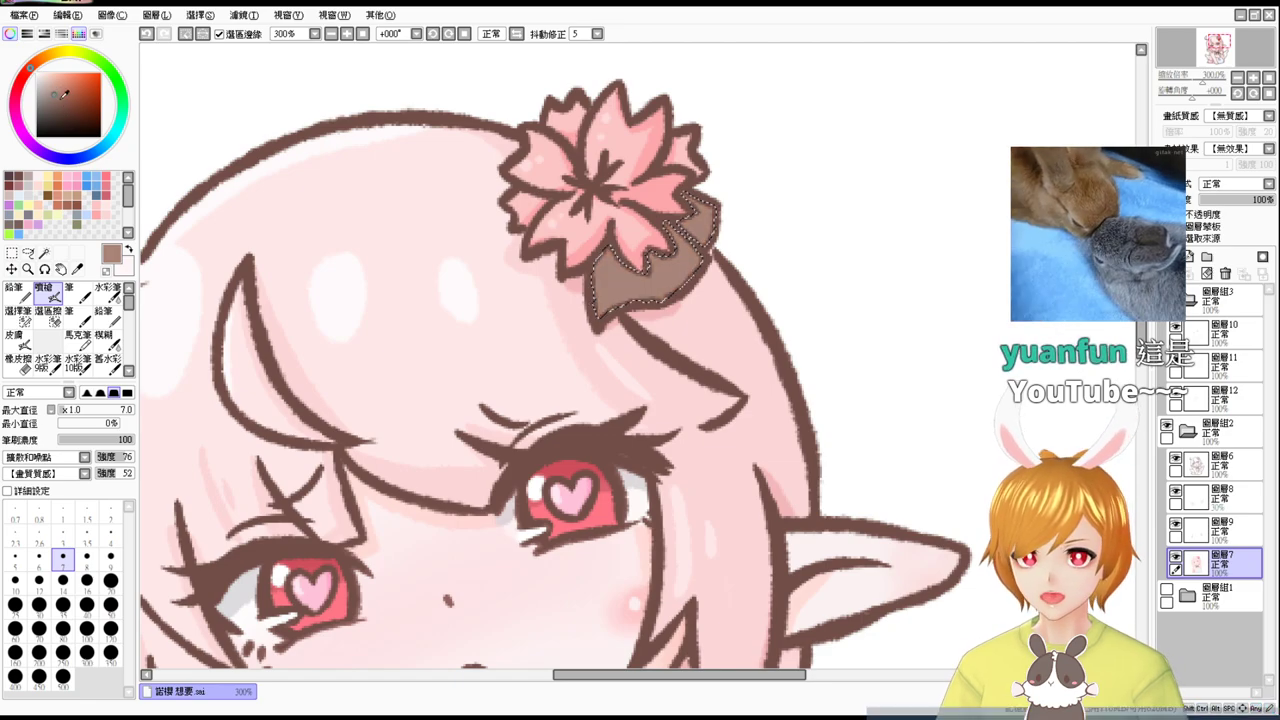
Paint lighter brown lines along the selected leaf with the airbrush (噴槍) at size 7, undoing faulty strokes.
{"action": "left_click", "coordinate": [50, 89]}
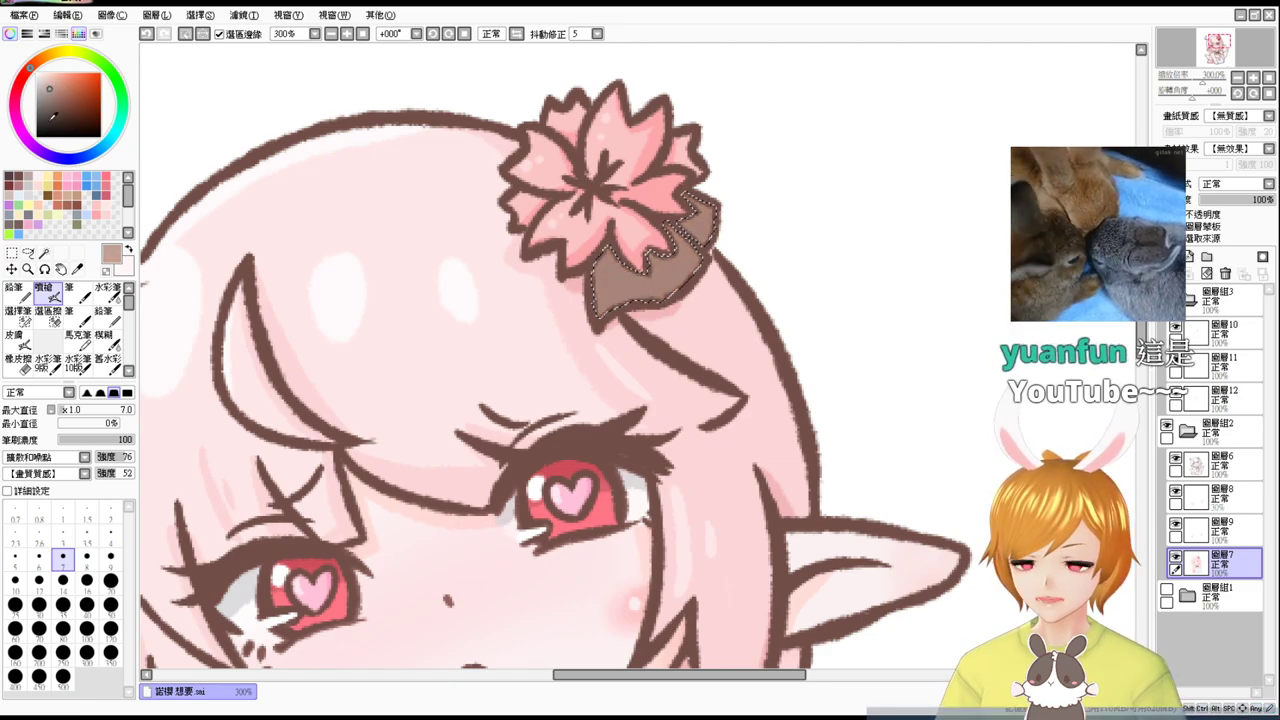
{"action": "key", "text": "ctrl+f"}
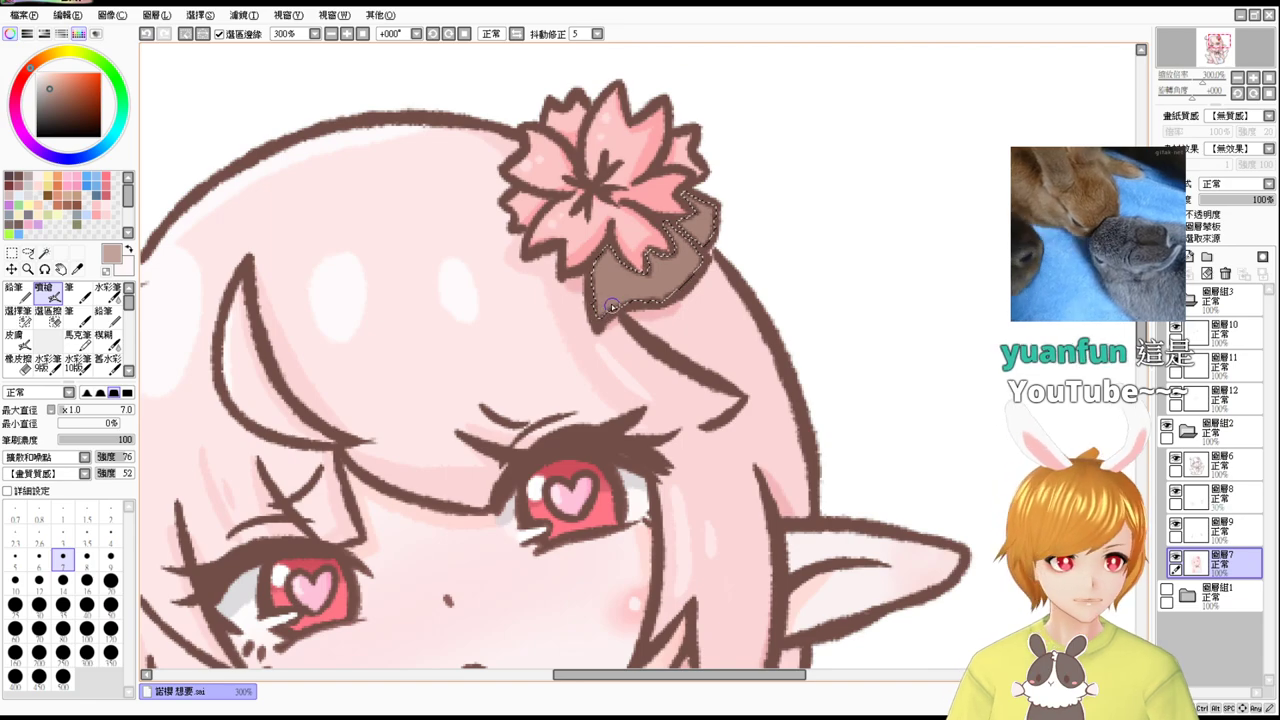
{"action": "mouse_move", "coordinate": [597, 302]}
{"action": "left_mouse_down"}
{"action": "mouse_move", "coordinate": [693, 261]}
{"action": "mouse_move", "coordinate": [694, 250]}
{"action": "mouse_move", "coordinate": [673, 276]}
{"action": "mouse_move", "coordinate": [711, 206]}
{"action": "left_mouse_up"}
{"action": "key", "text": "ctrl+z"}
{"action": "key", "text": "ctrl+z"}
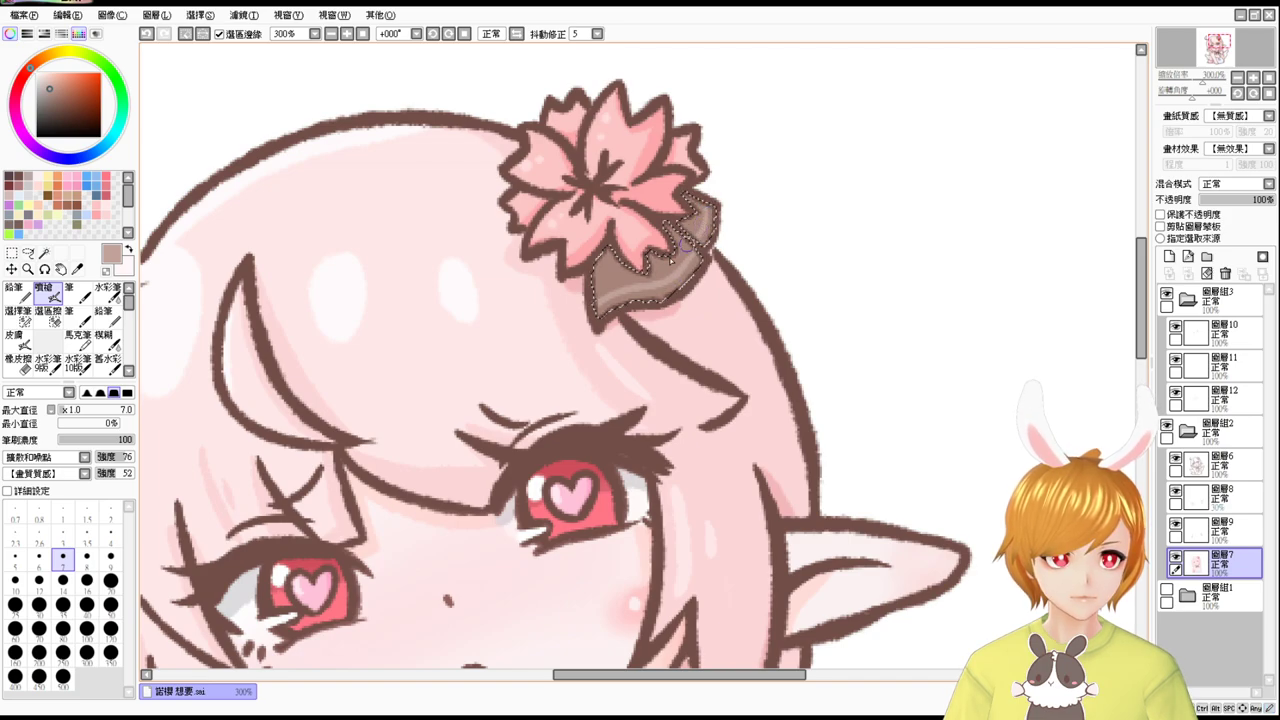
{"action": "key", "text": "ctrl+z"}
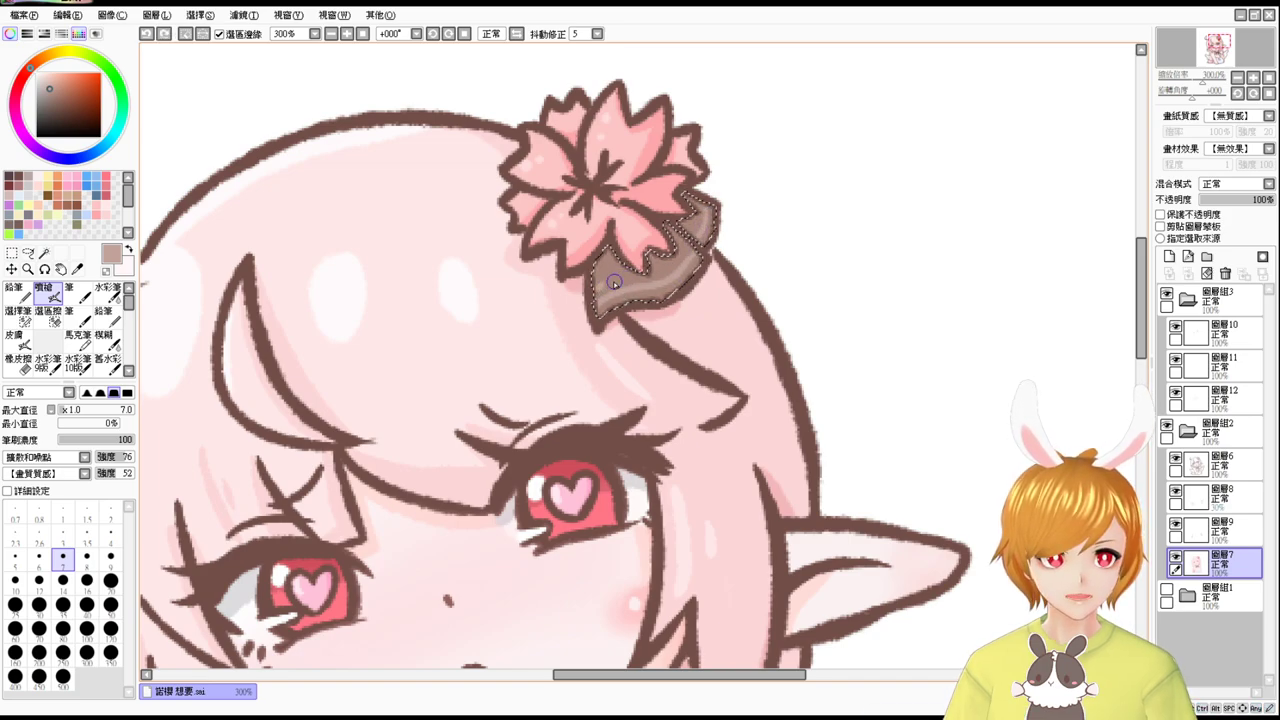
Add lighter brown dashes and dots along the middle of the leaf and clear the selection.
{"action": "left_click_drag", "start_coordinate": [634, 279], "coordinate": [650, 276]}
{"action": "left_click_drag", "start_coordinate": [665, 269], "coordinate": [665, 270]}
{"action": "left_click", "coordinate": [678, 261]}
{"action": "left_click", "coordinate": [688, 245]}
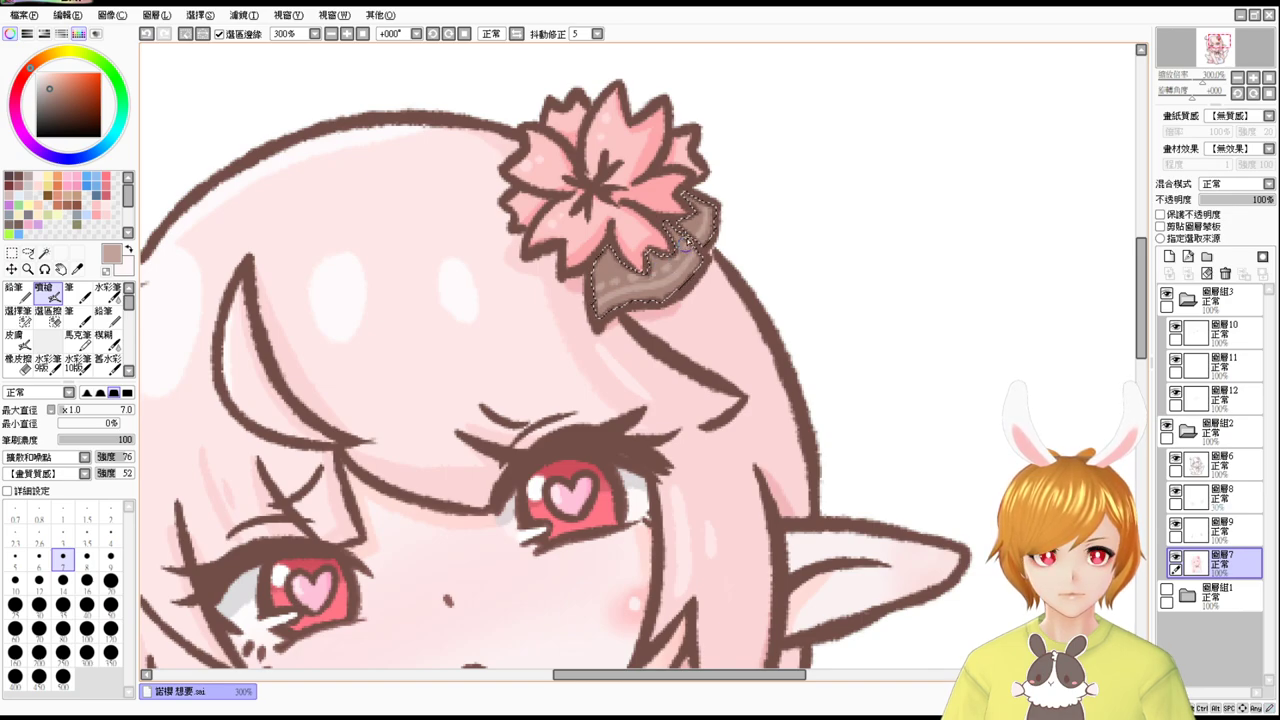
{"action": "left_click", "coordinate": [700, 212]}
{"action": "left_click", "coordinate": [689, 230]}
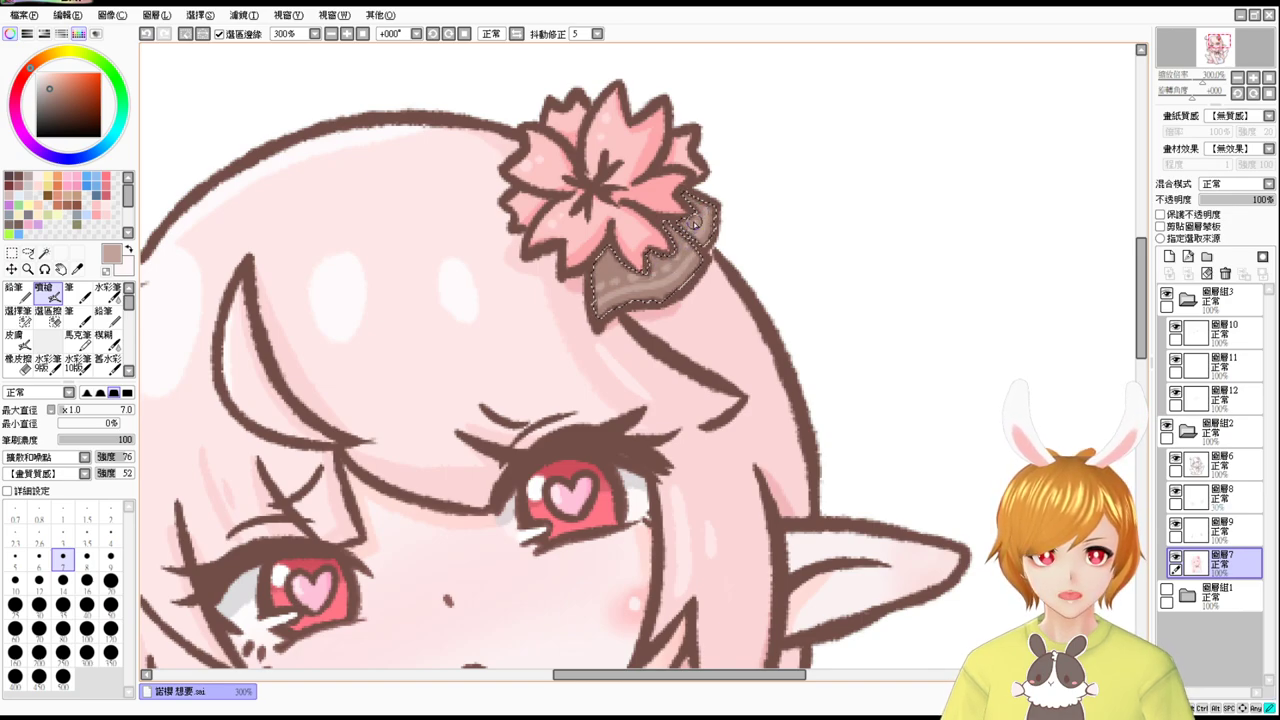
{"action": "key", "text": "ctrl+d"}
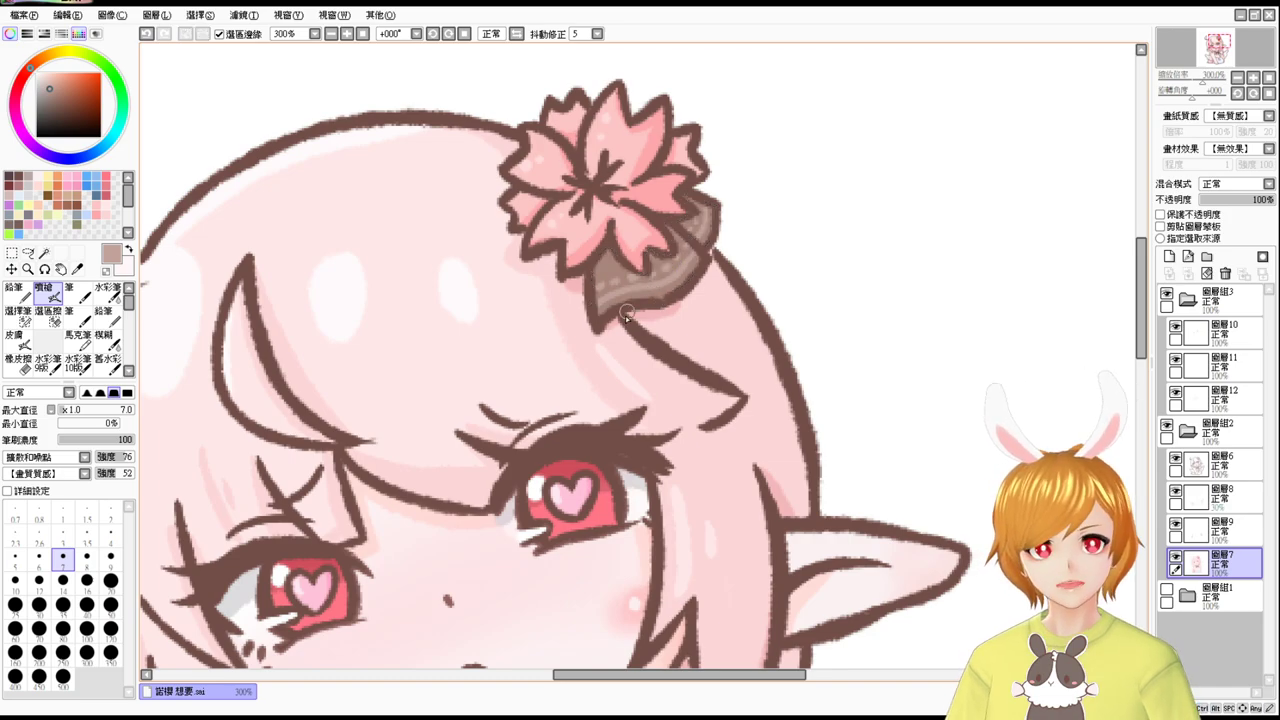
Check the whole drawing at 100% and collapse and hide layer group 圖層組3.
{"action": "mouse_move", "coordinate": [627, 314]}
{"action": "left_mouse_down"}
{"action": "mouse_move", "coordinate": [623, 329]}
{"action": "mouse_move", "coordinate": [674, 274]}
{"action": "mouse_move", "coordinate": [634, 297]}
{"action": "left_mouse_up"}
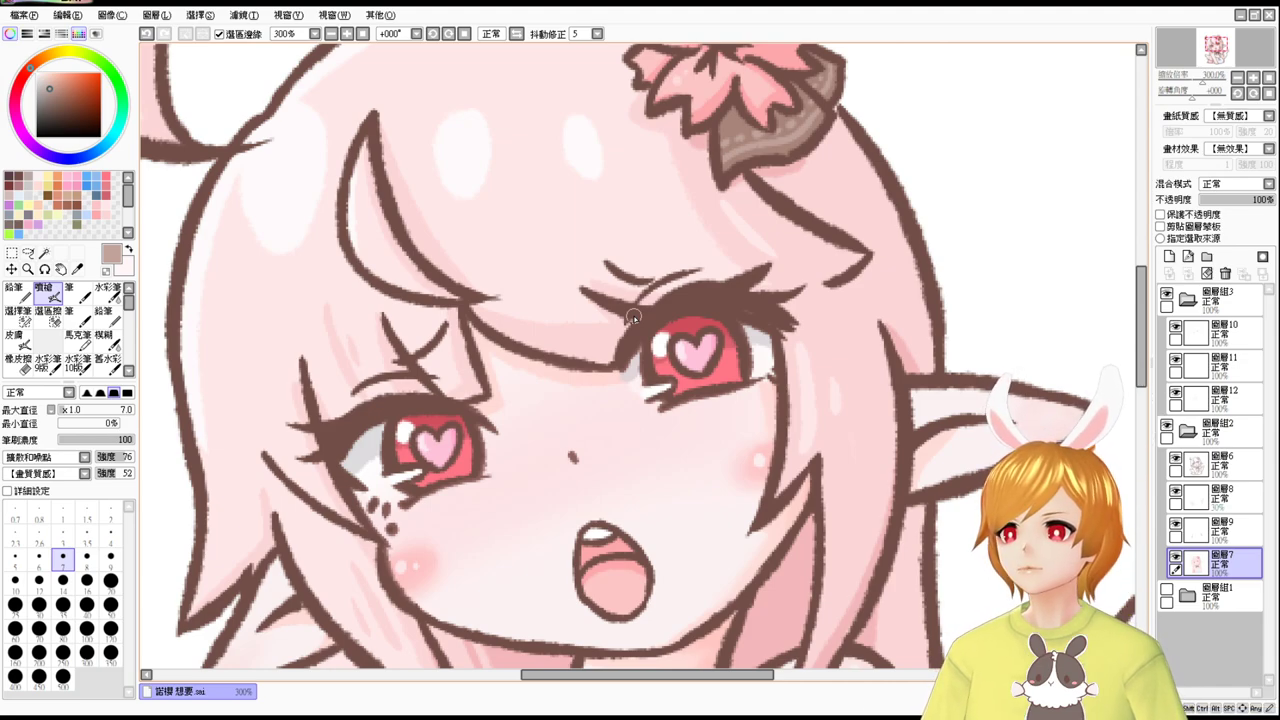
{"action": "scroll", "coordinate": [718, 395], "scroll_direction": "down", "scroll_amount": 5}
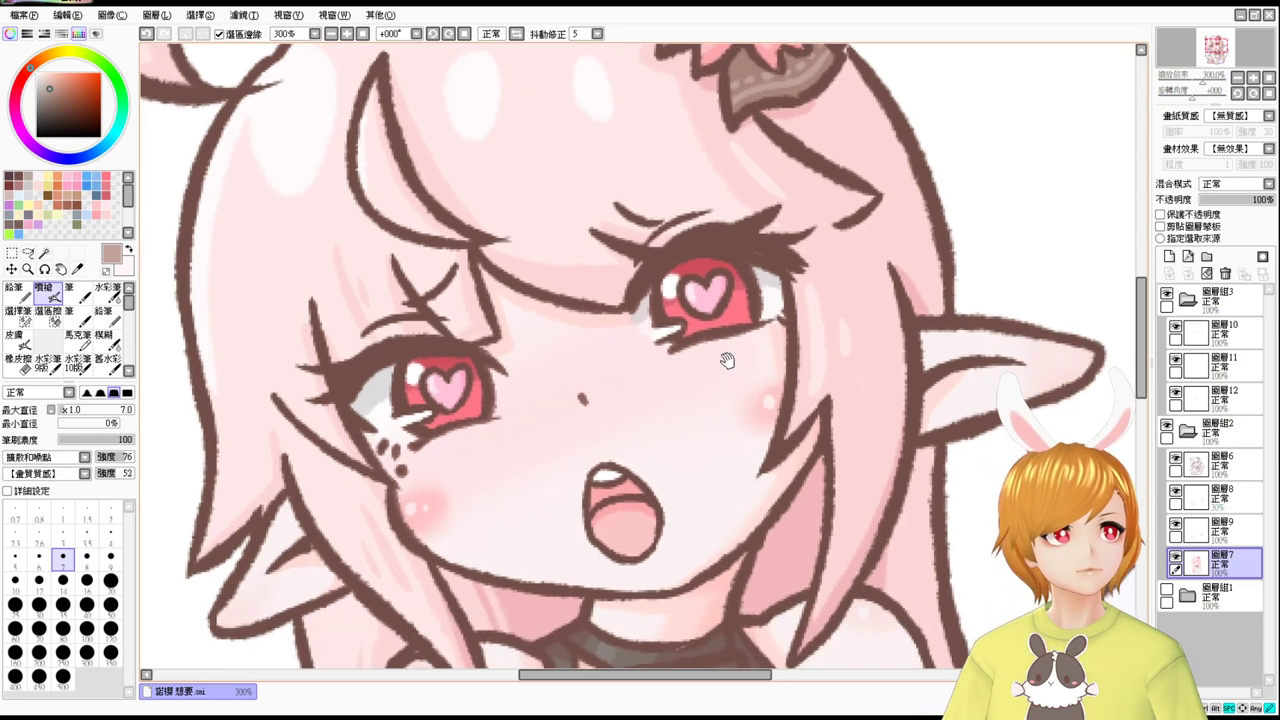
{"action": "scroll", "coordinate": [732, 381], "scroll_direction": "down", "scroll_amount": 3}
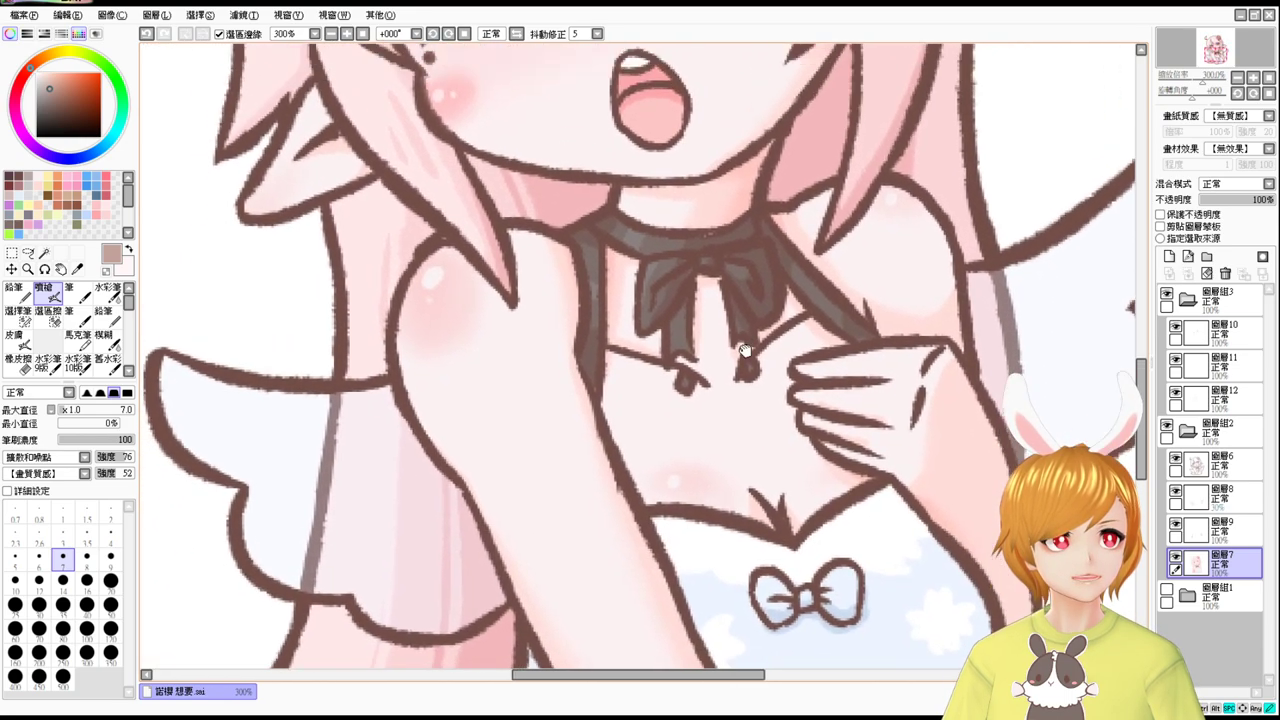
{"action": "left_click", "coordinate": [363, 34]}
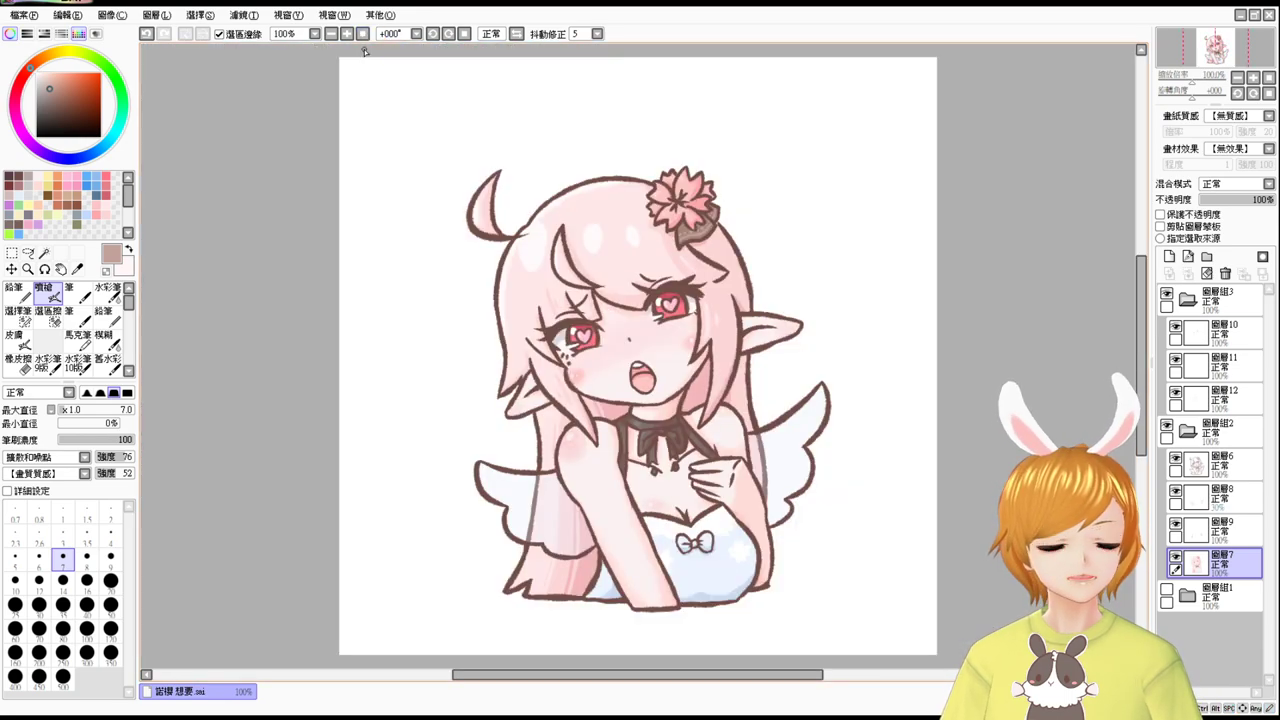
{"action": "left_click", "coordinate": [1225, 432]}
{"action": "left_click", "coordinate": [1223, 302]}
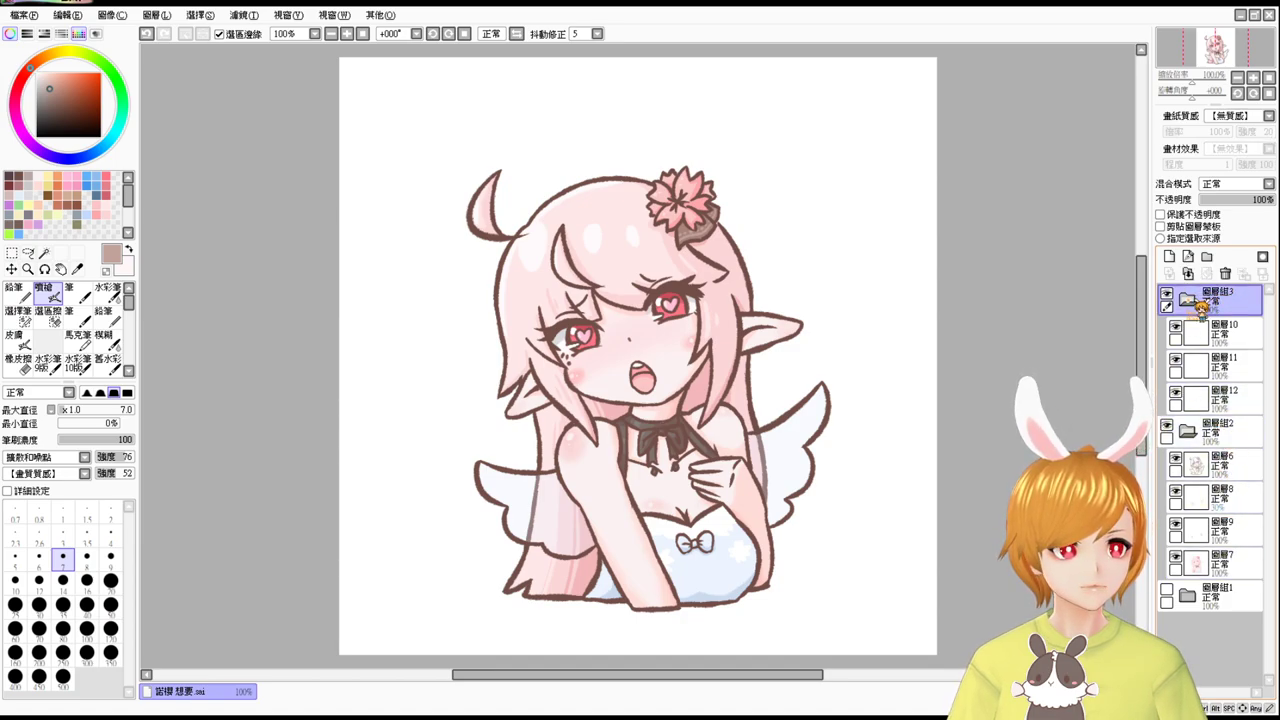
{"action": "left_click", "coordinate": [1187, 301]}
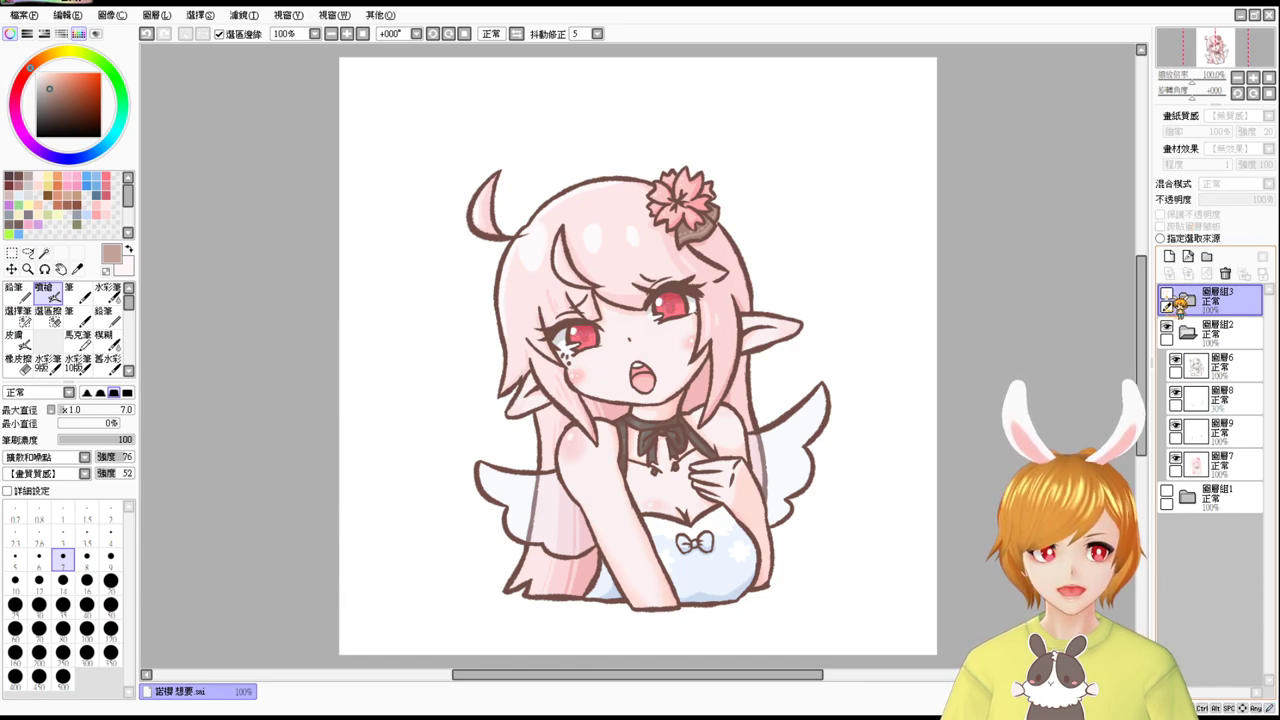
Pick the dark brown outline colour, create a new layer in 圖層組2 and place it beneath 圖層7.
{"action": "left_click", "coordinate": [1228, 372]}
{"action": "key", "text": "Page_Up"}
{"action": "key", "text": "Page_Up"}
{"action": "key", "text": "Page_Up"}
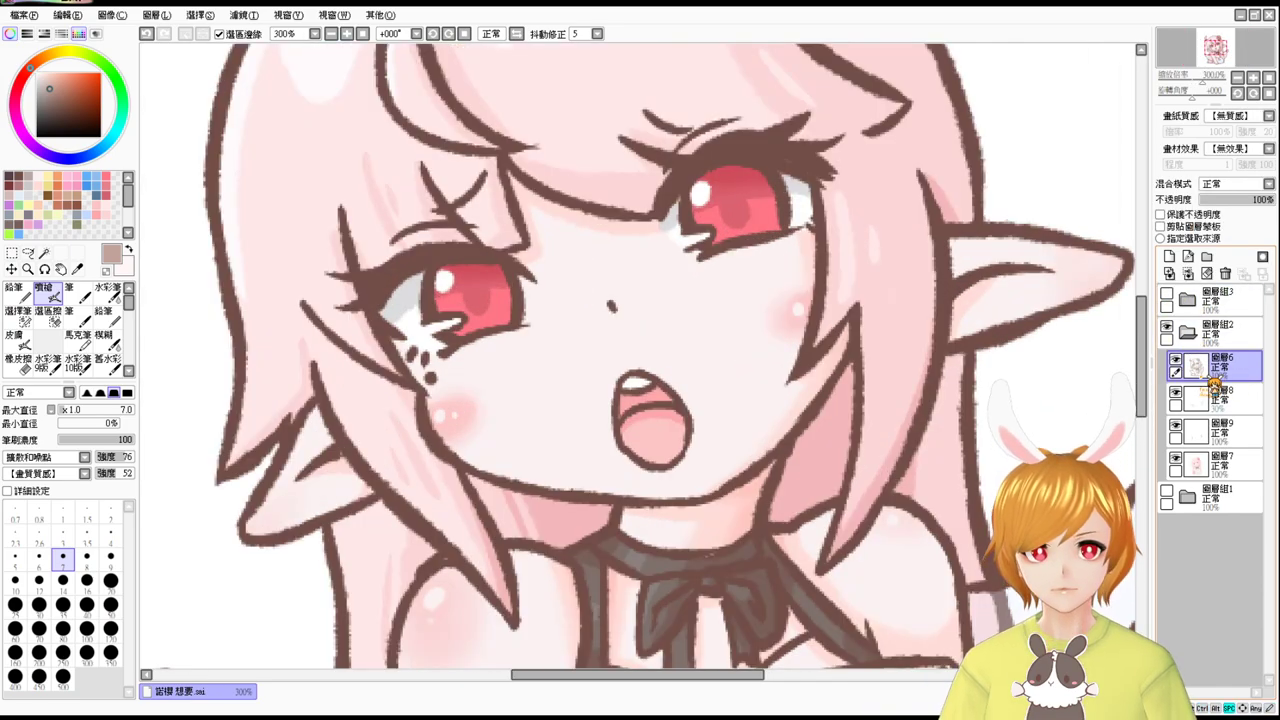
{"action": "left_click_drag", "start_coordinate": [912, 262], "coordinate": [845, 620]}
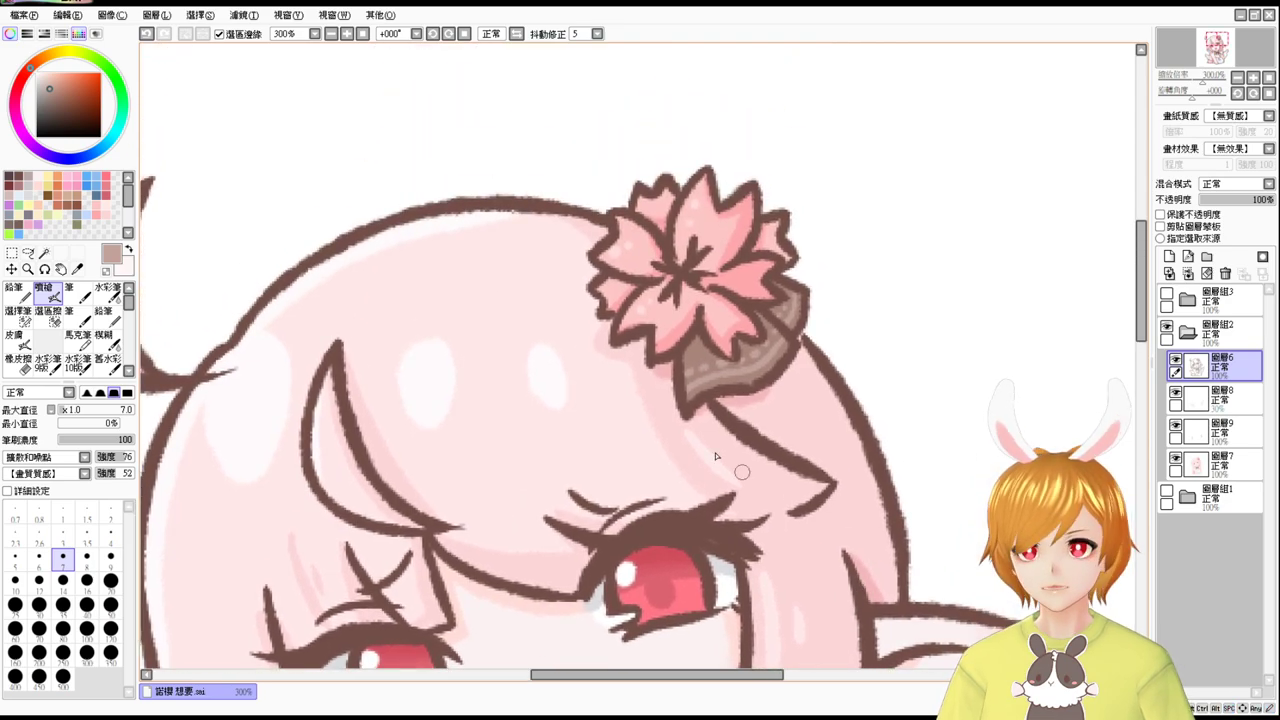
{"action": "left_click", "coordinate": [22, 177]}
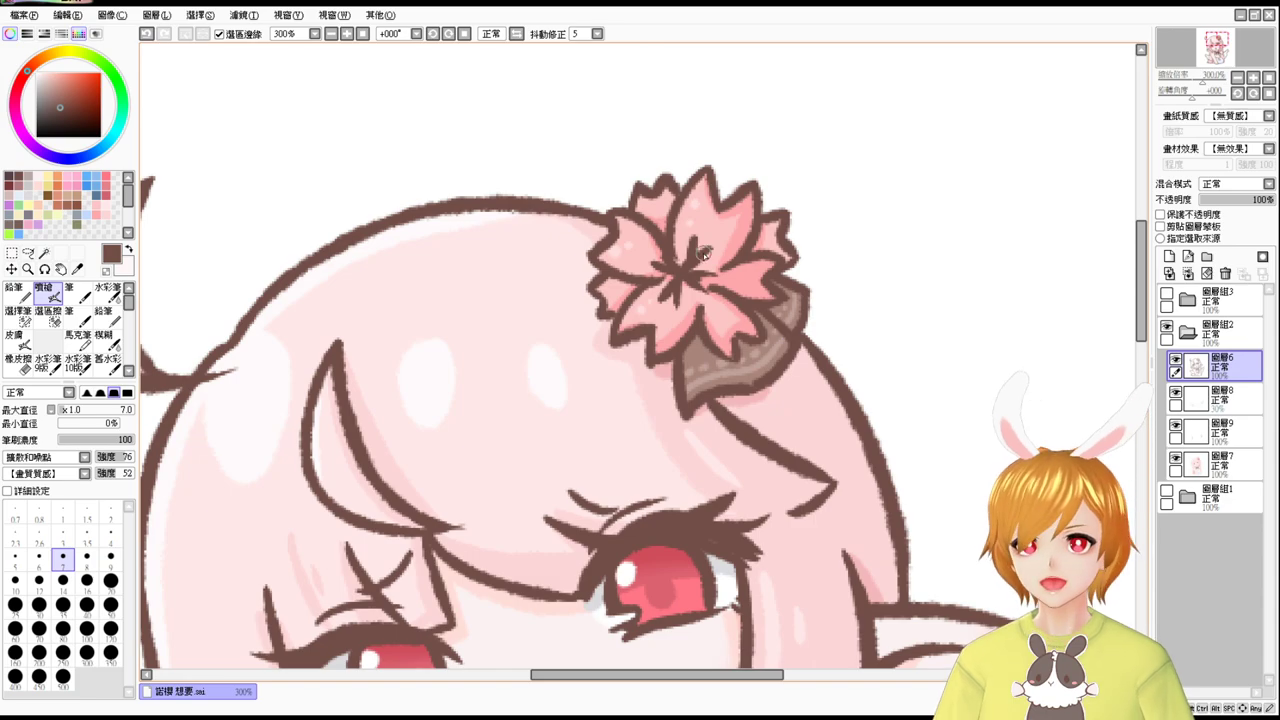
{"action": "left_click", "coordinate": [347, 34]}
{"action": "left_click", "coordinate": [347, 34]}
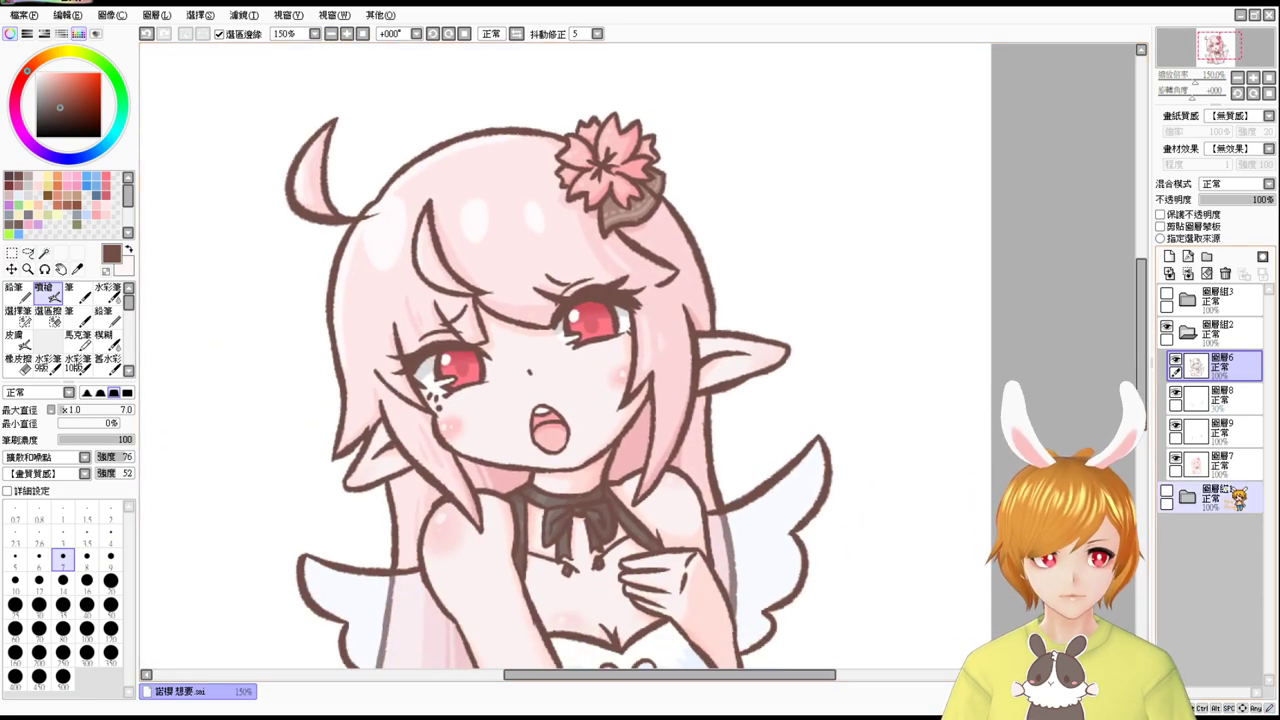
{"action": "left_click", "coordinate": [1225, 463]}
{"action": "left_click", "coordinate": [1169, 256]}
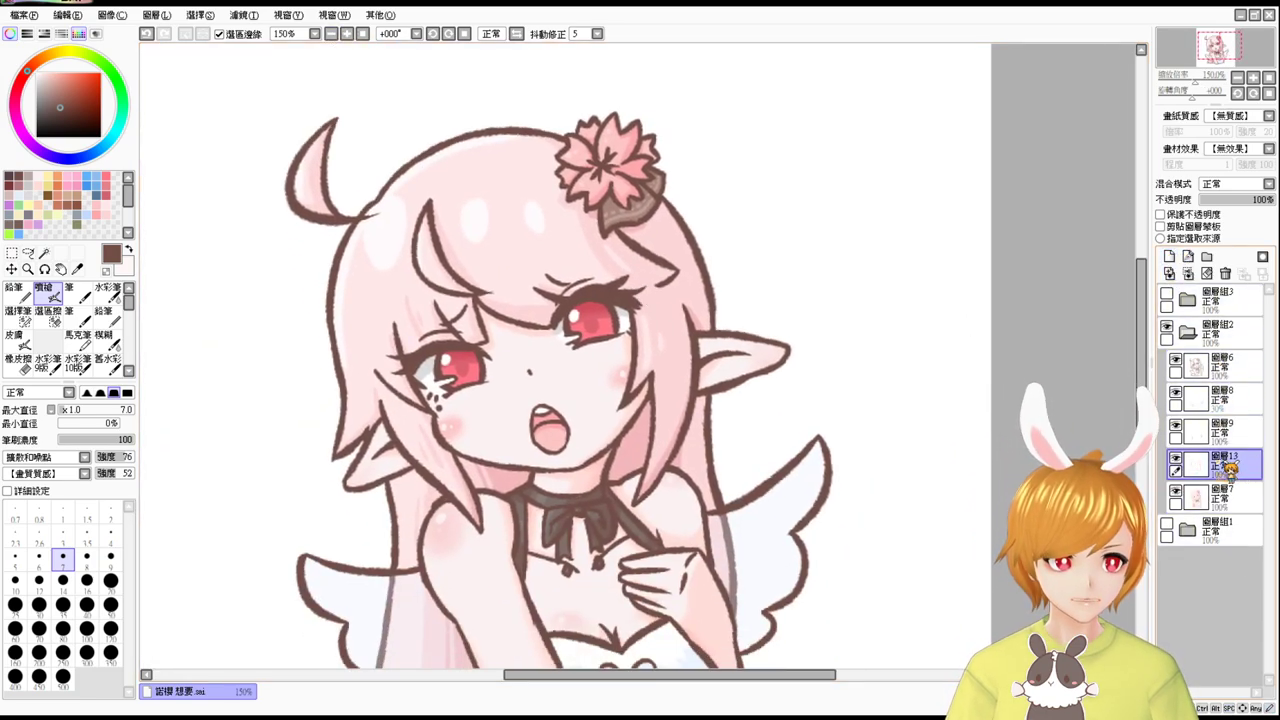
{"action": "left_click_drag", "start_coordinate": [1228, 466], "coordinate": [1228, 500]}
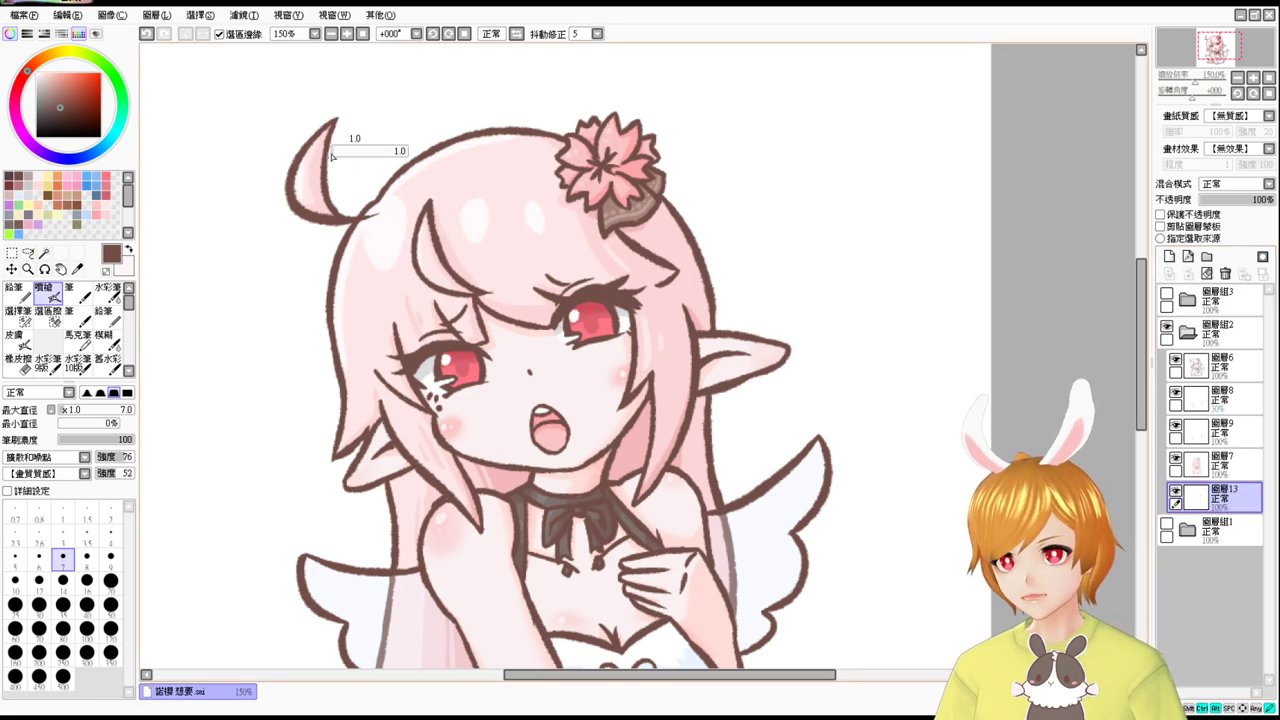
{"action": "mouse_move", "coordinate": [332, 157]}
{"action": "left_mouse_down"}
{"action": "mouse_move", "coordinate": [333, 122]}
{"action": "mouse_move", "coordinate": [352, 208]}
{"action": "left_mouse_up"}
{"action": "key", "text": "ctrl+z"}
{"action": "mouse_move", "coordinate": [335, 122]}
{"action": "left_mouse_down"}
{"action": "mouse_move", "coordinate": [352, 219]}
{"action": "mouse_move", "coordinate": [378, 214]}
{"action": "left_mouse_up"}
{"action": "key", "text": "ctrl+z"}
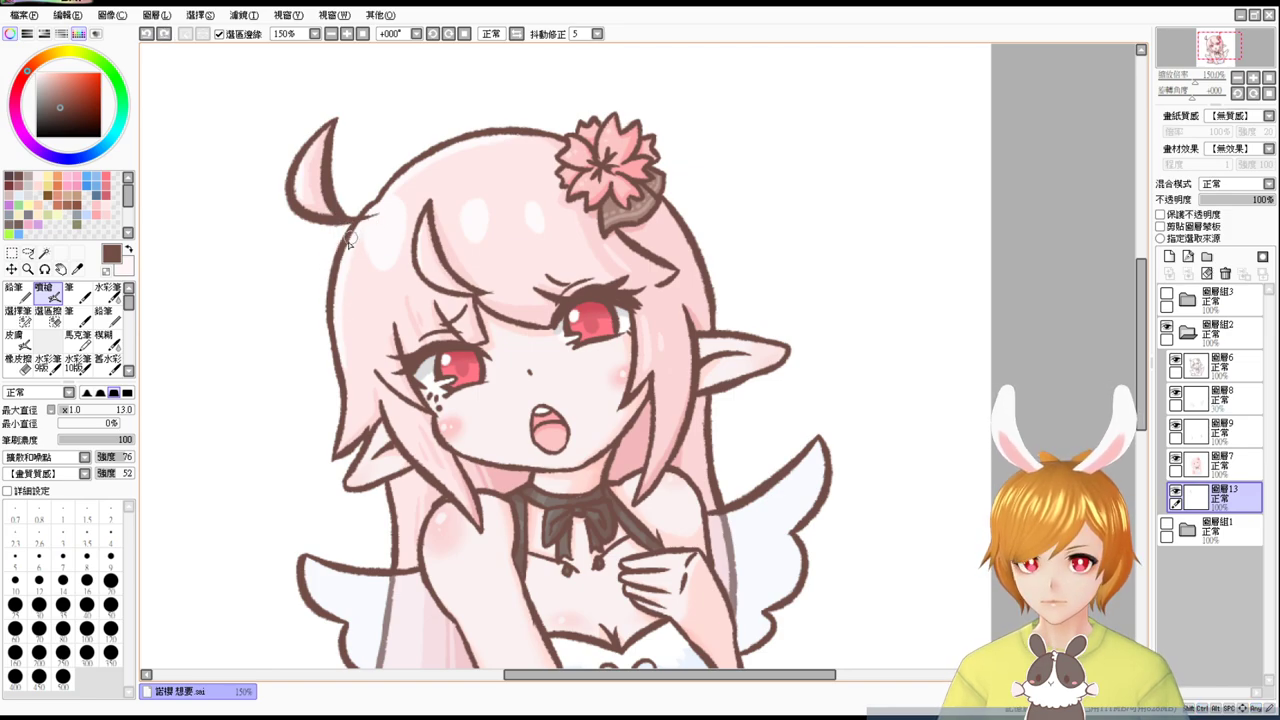
Thicken the upper outer hair outline below the ahoge with the dark brown airbrush (噴槍) at size 14, undoing faulty strokes.
{"action": "scroll", "coordinate": [340, 257], "scroll_direction": "up", "scroll_amount": 1}
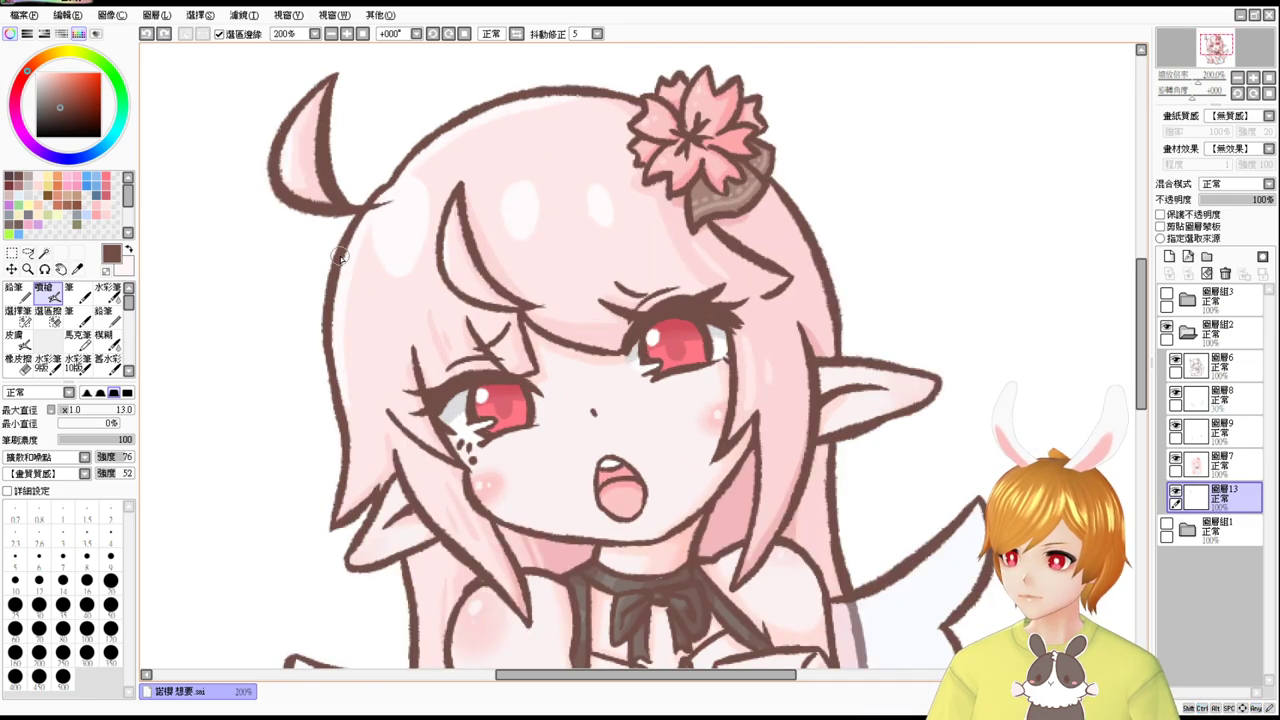
{"action": "left_click_drag", "start_coordinate": [605, 346], "coordinate": [712, 311]}
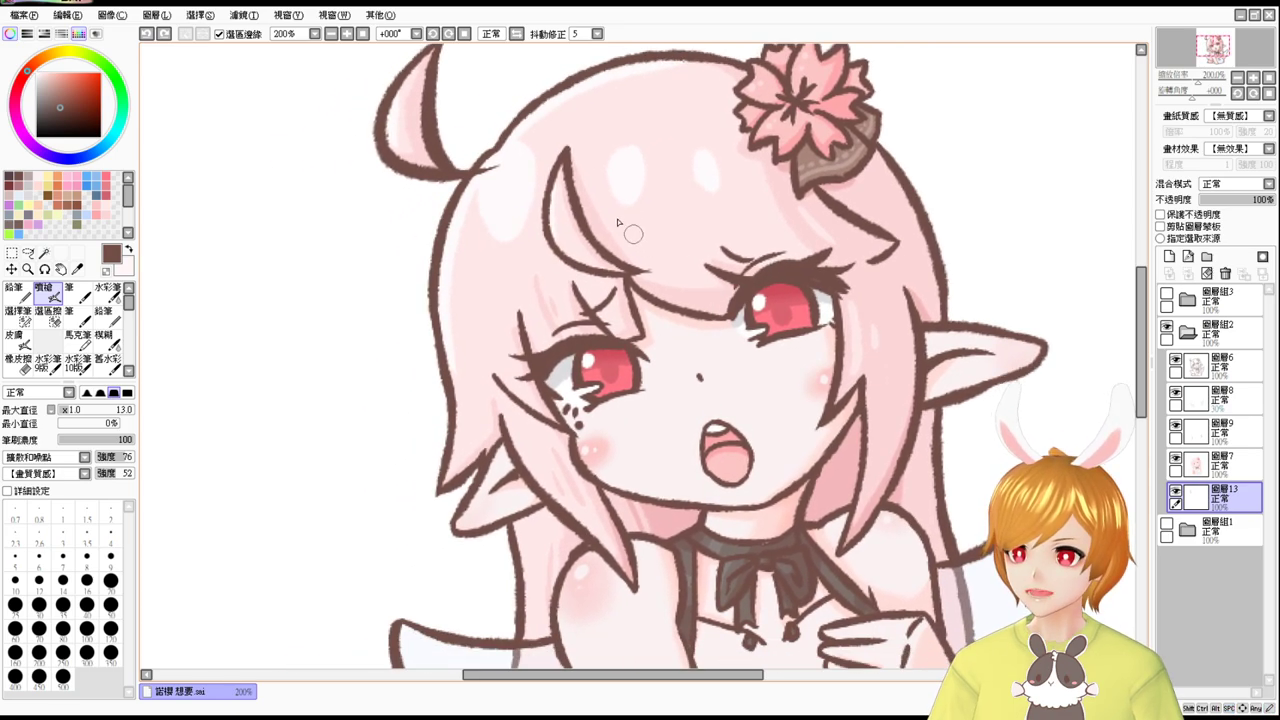
{"action": "key", "text": "bracketright"}
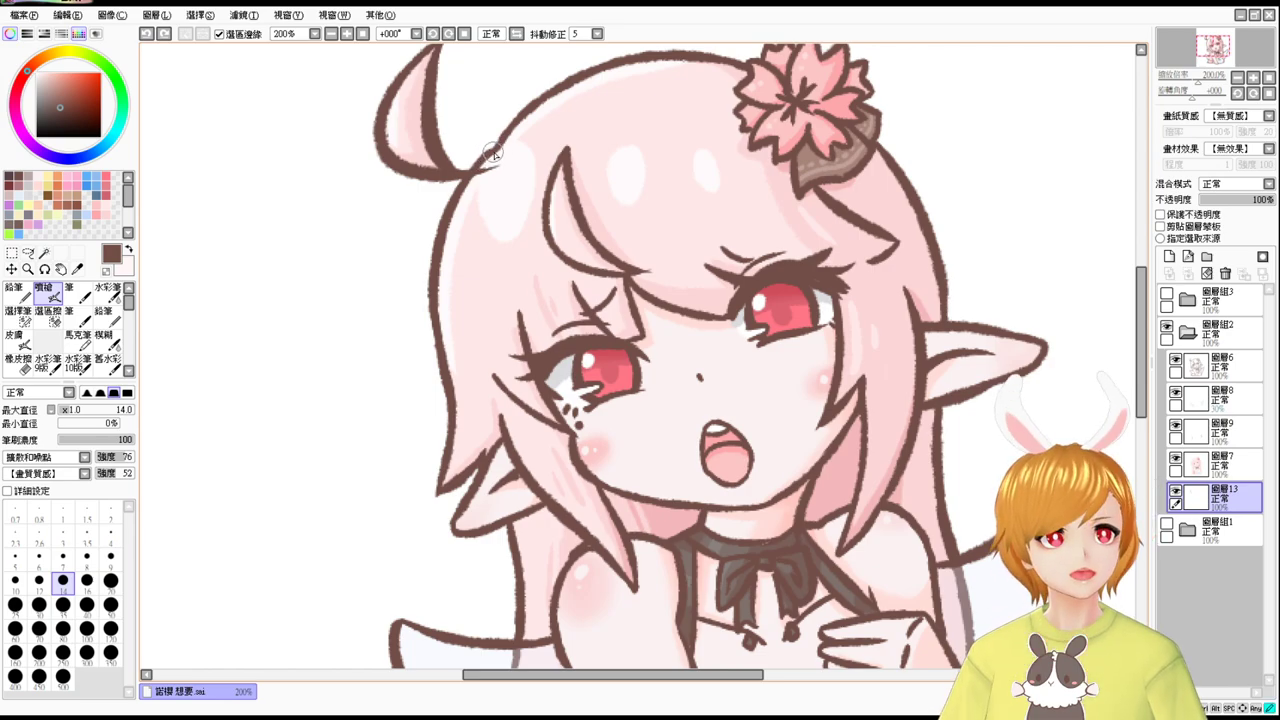
{"action": "left_click_drag", "start_coordinate": [492, 150], "coordinate": [452, 200]}
{"action": "key", "text": "ctrl+z"}
{"action": "mouse_move", "coordinate": [492, 150]}
{"action": "left_mouse_down"}
{"action": "mouse_move", "coordinate": [440, 250]}
{"action": "mouse_move", "coordinate": [448, 366]}
{"action": "left_mouse_up"}
{"action": "key", "text": "ctrl+z"}
{"action": "mouse_move", "coordinate": [443, 221]}
{"action": "left_mouse_down"}
{"action": "mouse_move", "coordinate": [438, 352]}
{"action": "mouse_move", "coordinate": [451, 368]}
{"action": "mouse_move", "coordinate": [434, 344]}
{"action": "mouse_move", "coordinate": [450, 349]}
{"action": "mouse_move", "coordinate": [434, 325]}
{"action": "mouse_move", "coordinate": [456, 433]}
{"action": "mouse_move", "coordinate": [435, 354]}
{"action": "mouse_move", "coordinate": [445, 434]}
{"action": "left_mouse_up"}
{"action": "key", "text": "ctrl+z"}
{"action": "key", "text": "ctrl+z"}
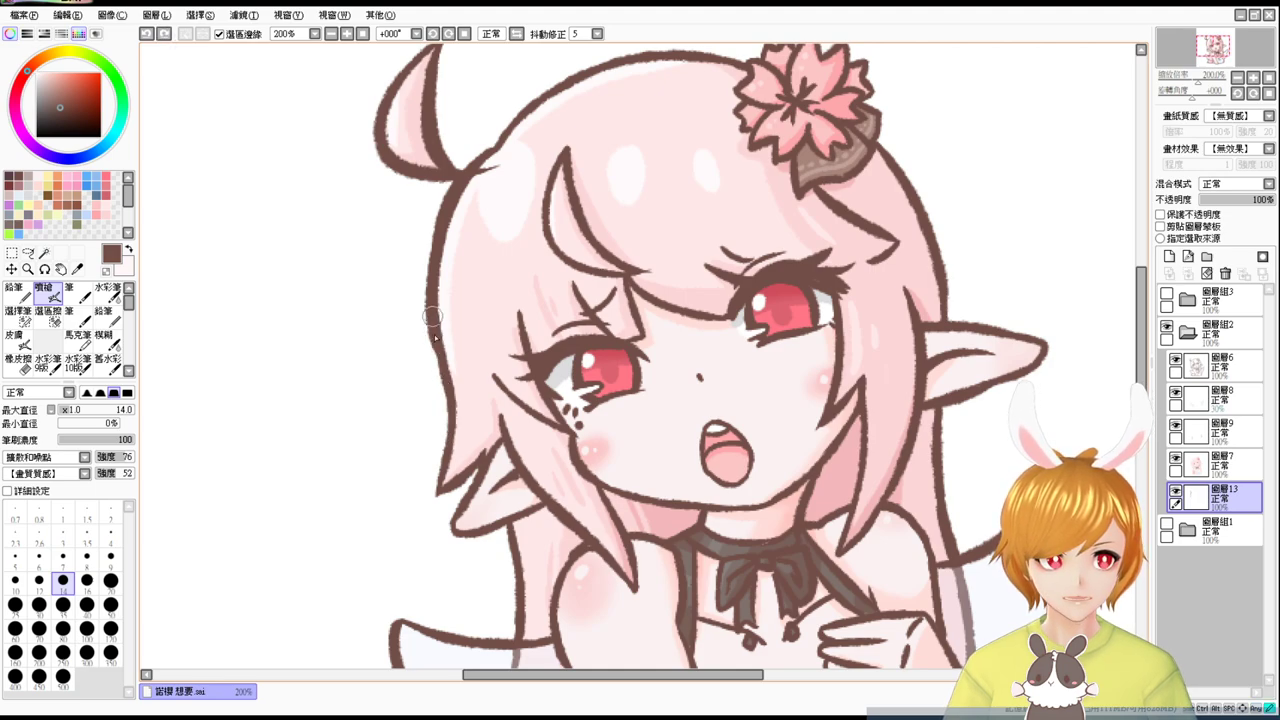
Continue thickening the outer outline of the left side hair down to its pointed tip, undoing strokes that go wrong.
{"action": "left_click_drag", "start_coordinate": [434, 322], "coordinate": [451, 446]}
{"action": "left_click_drag", "start_coordinate": [436, 334], "coordinate": [450, 399]}
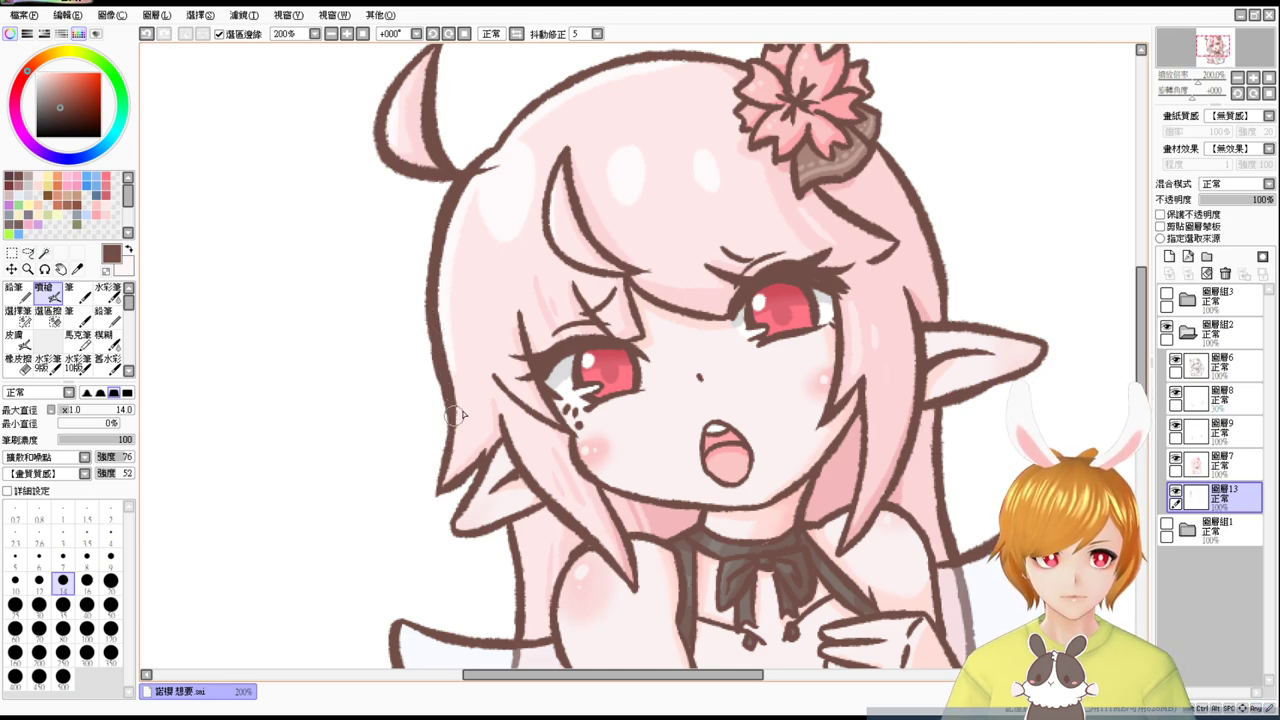
{"action": "key", "text": "ctrl+z"}
{"action": "mouse_move", "coordinate": [438, 331]}
{"action": "left_mouse_down"}
{"action": "mouse_move", "coordinate": [454, 418]}
{"action": "mouse_move", "coordinate": [447, 448]}
{"action": "mouse_move", "coordinate": [443, 410]}
{"action": "mouse_move", "coordinate": [442, 450]}
{"action": "left_mouse_up"}
{"action": "key", "text": "ctrl+z"}
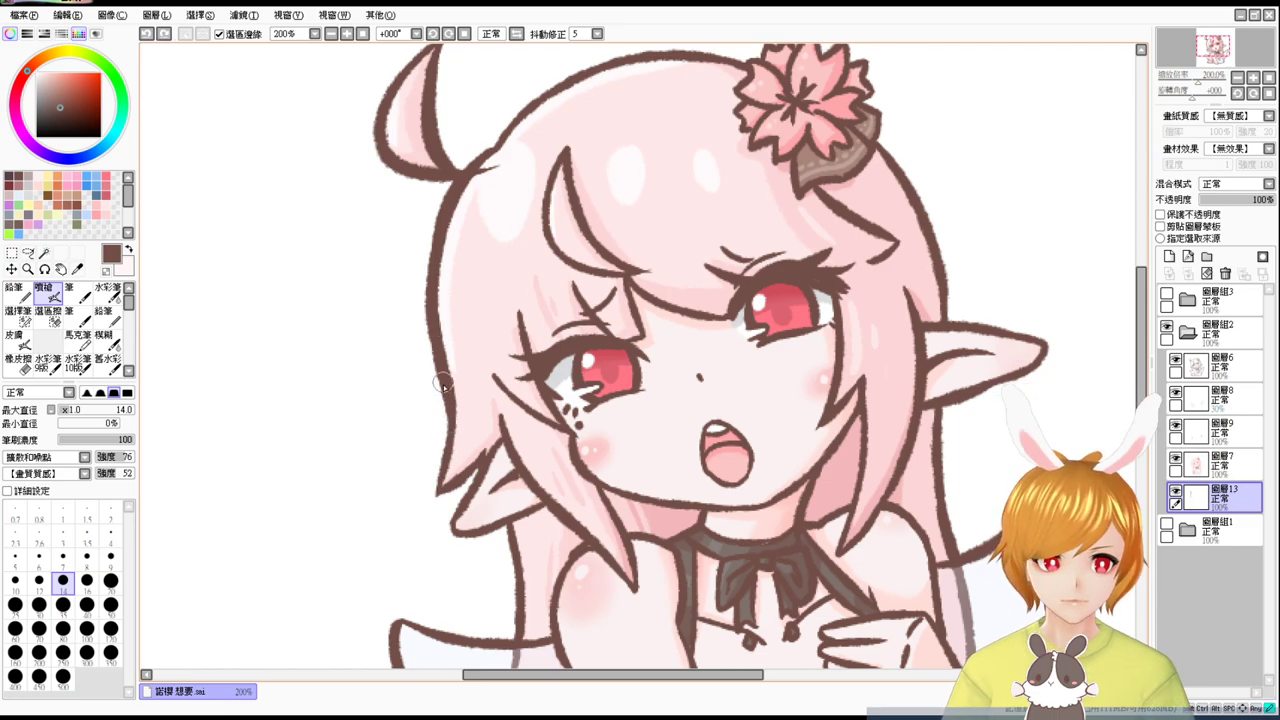
{"action": "left_click_drag", "start_coordinate": [447, 405], "coordinate": [438, 475]}
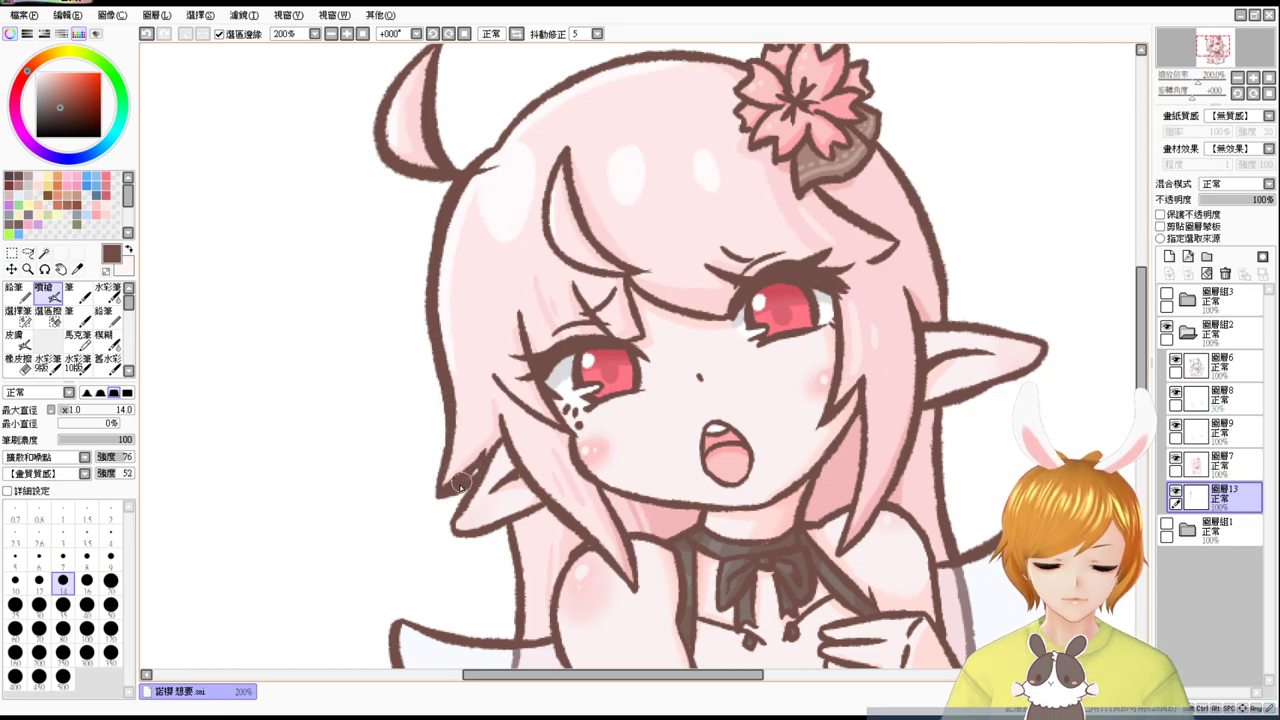
{"action": "mouse_move", "coordinate": [484, 453]}
{"action": "left_mouse_down"}
{"action": "mouse_move", "coordinate": [474, 476]}
{"action": "mouse_move", "coordinate": [488, 456]}
{"action": "left_mouse_up"}
{"action": "key", "text": "ctrl+z"}
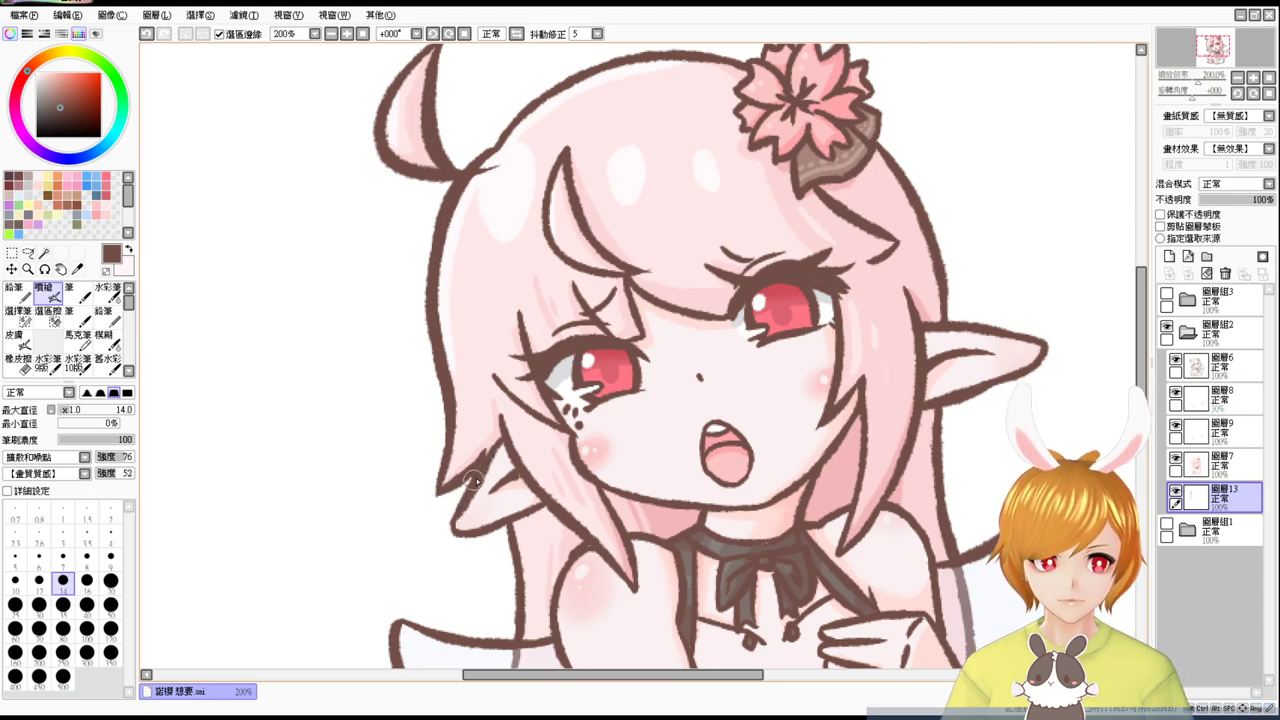
Thicken the outer outline of the back hair below the left ear down to the wing, redoing the faulty stroke.
{"action": "mouse_move", "coordinate": [447, 524]}
{"action": "left_mouse_down"}
{"action": "mouse_move", "coordinate": [494, 530]}
{"action": "mouse_move", "coordinate": [515, 424]}
{"action": "mouse_move", "coordinate": [525, 476]}
{"action": "left_mouse_up"}
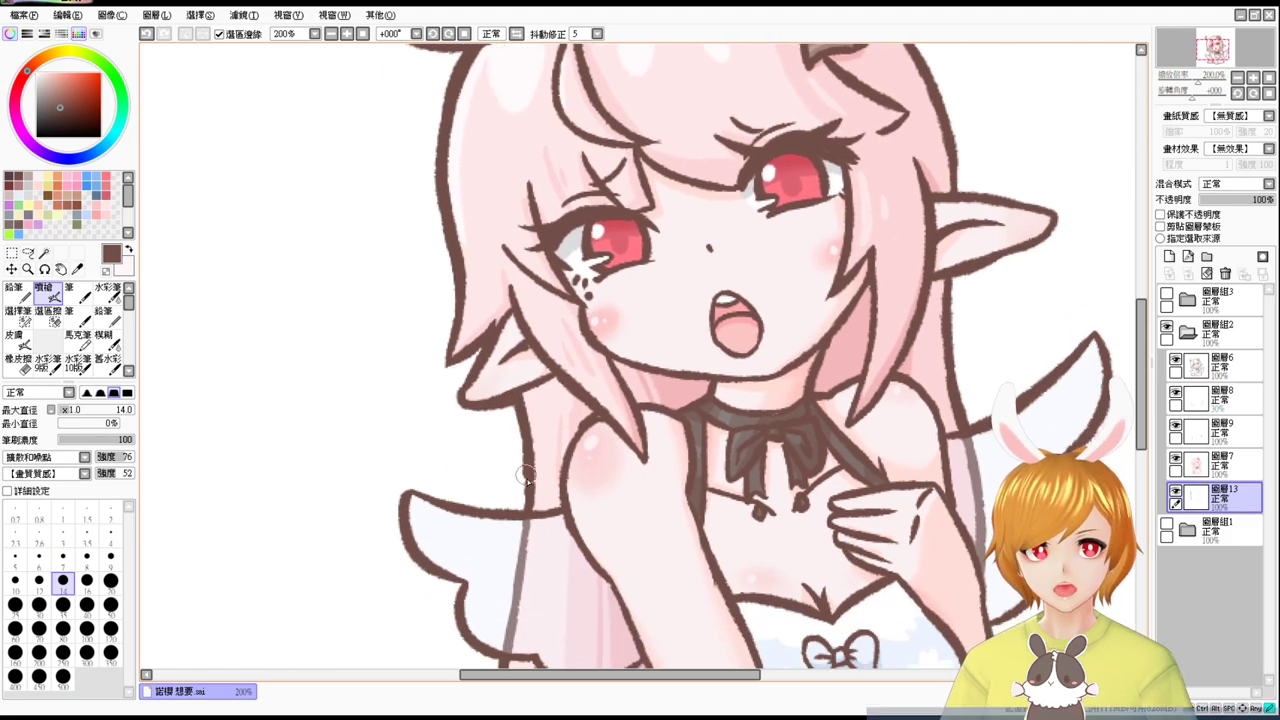
{"action": "left_click_drag", "start_coordinate": [515, 404], "coordinate": [521, 492]}
{"action": "key", "text": "ctrl+z"}
{"action": "left_click_drag", "start_coordinate": [518, 416], "coordinate": [524, 490]}
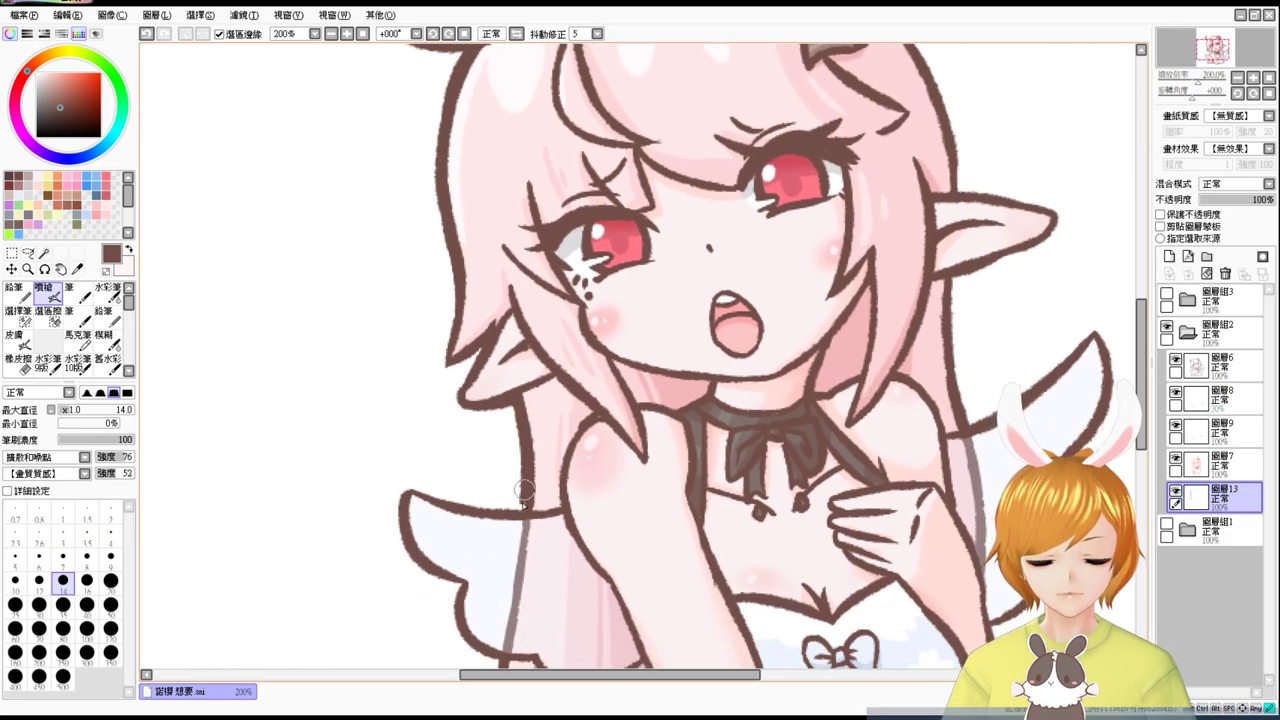
Thicken the outline along the left wing's upper edge and around its tip, redoing strokes that go wrong.
{"action": "left_click_drag", "start_coordinate": [412, 492], "coordinate": [531, 505]}
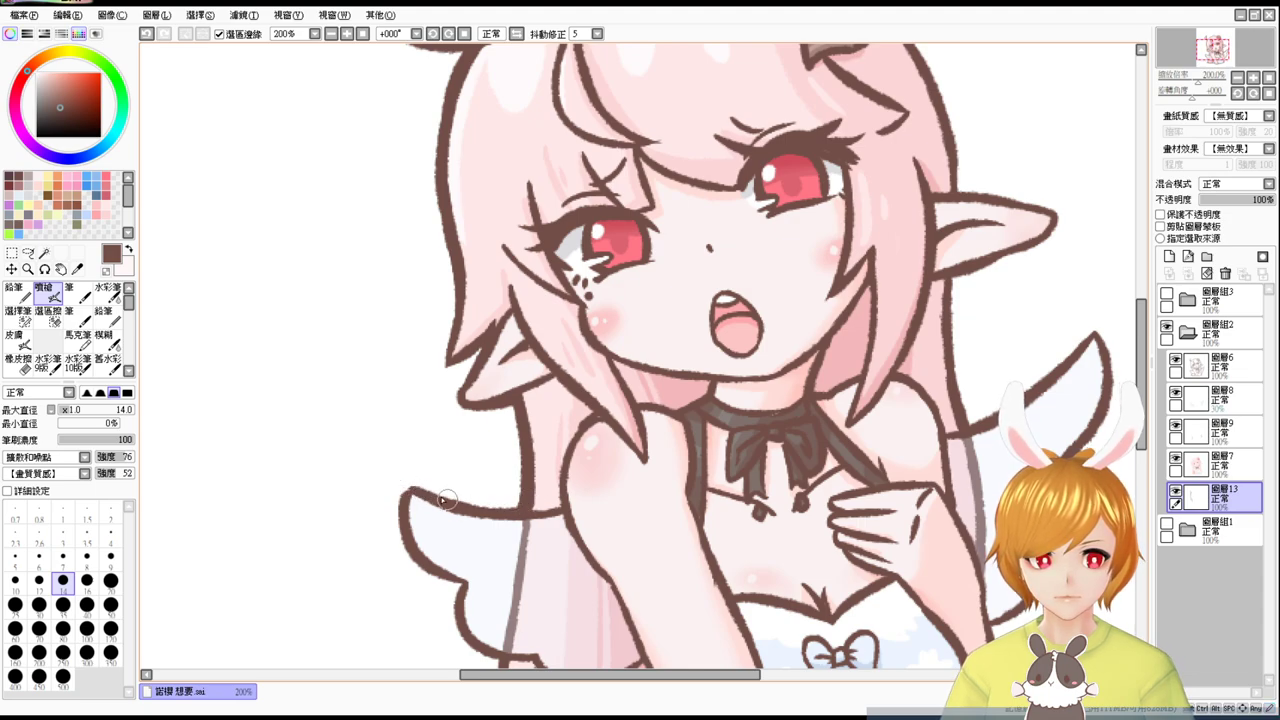
{"action": "left_click_drag", "start_coordinate": [401, 508], "coordinate": [438, 566]}
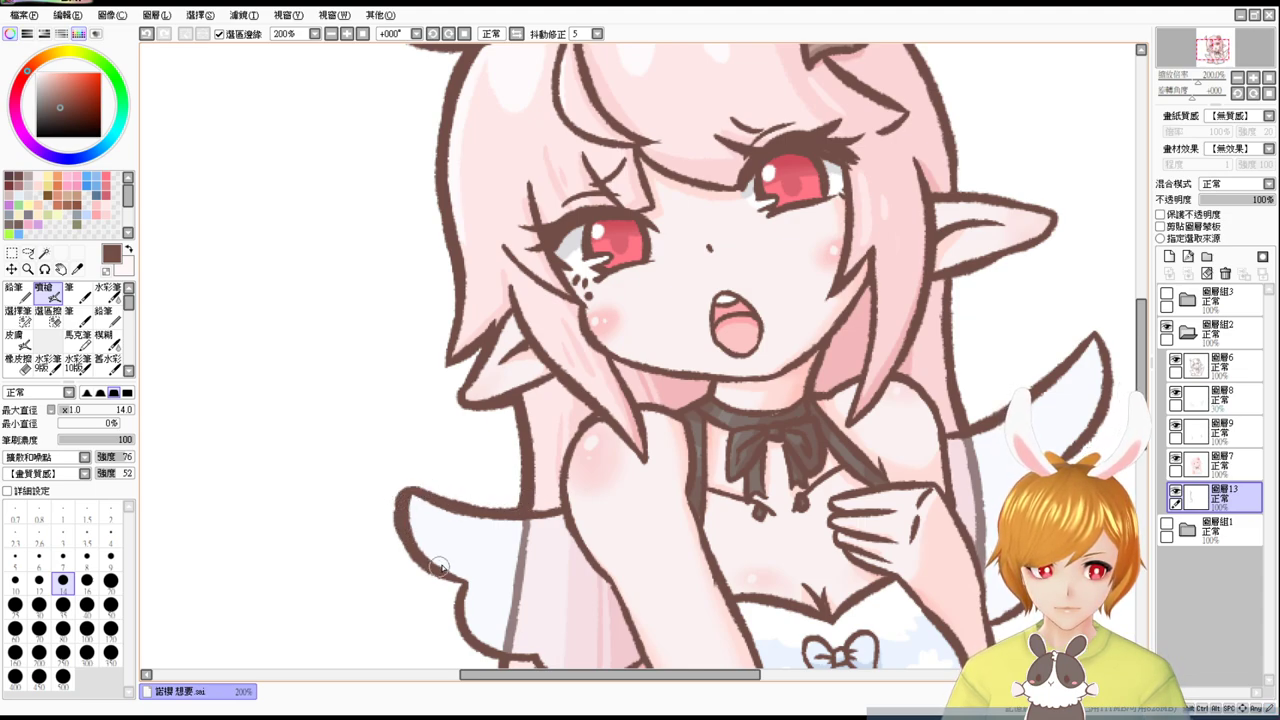
{"action": "key", "text": "ctrl+z"}
{"action": "left_click_drag", "start_coordinate": [400, 504], "coordinate": [432, 566]}
{"action": "key", "text": "ctrl+z"}
{"action": "left_click_drag", "start_coordinate": [401, 504], "coordinate": [432, 566]}
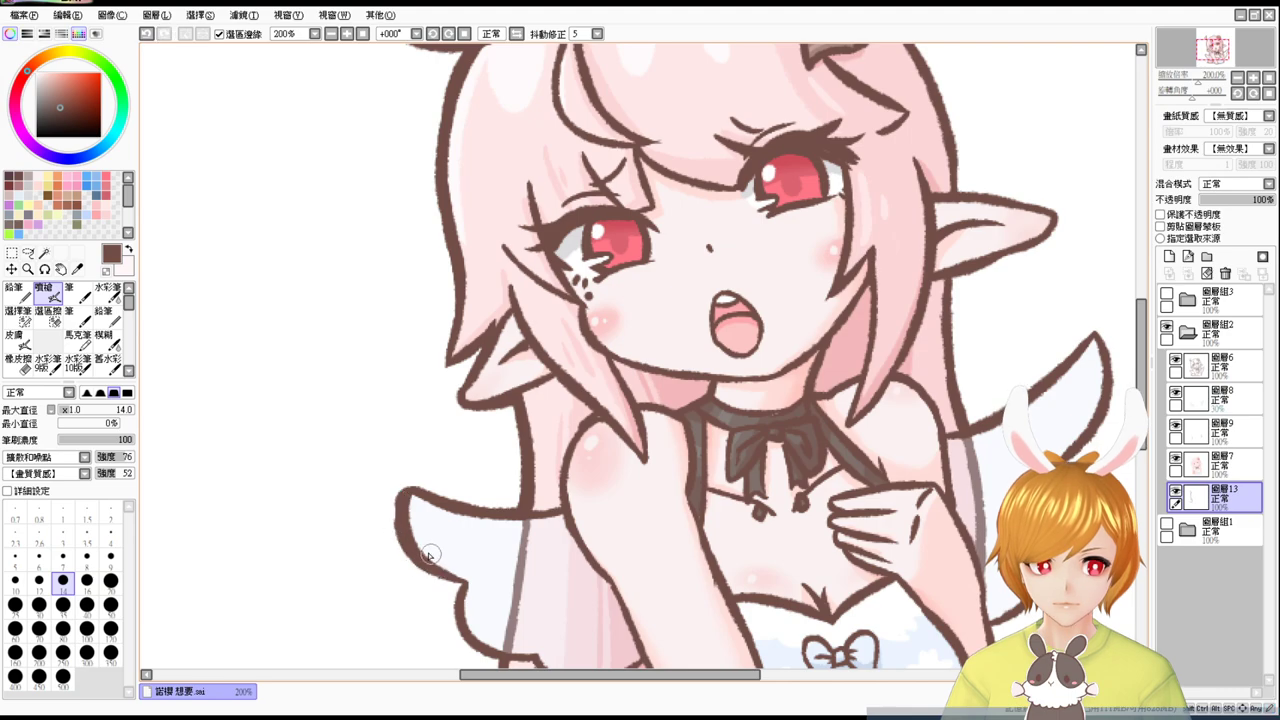
{"action": "key", "text": "ctrl+z"}
{"action": "mouse_move", "coordinate": [400, 503]}
{"action": "left_mouse_down"}
{"action": "mouse_move", "coordinate": [438, 552]}
{"action": "mouse_move", "coordinate": [399, 482]}
{"action": "left_mouse_up"}
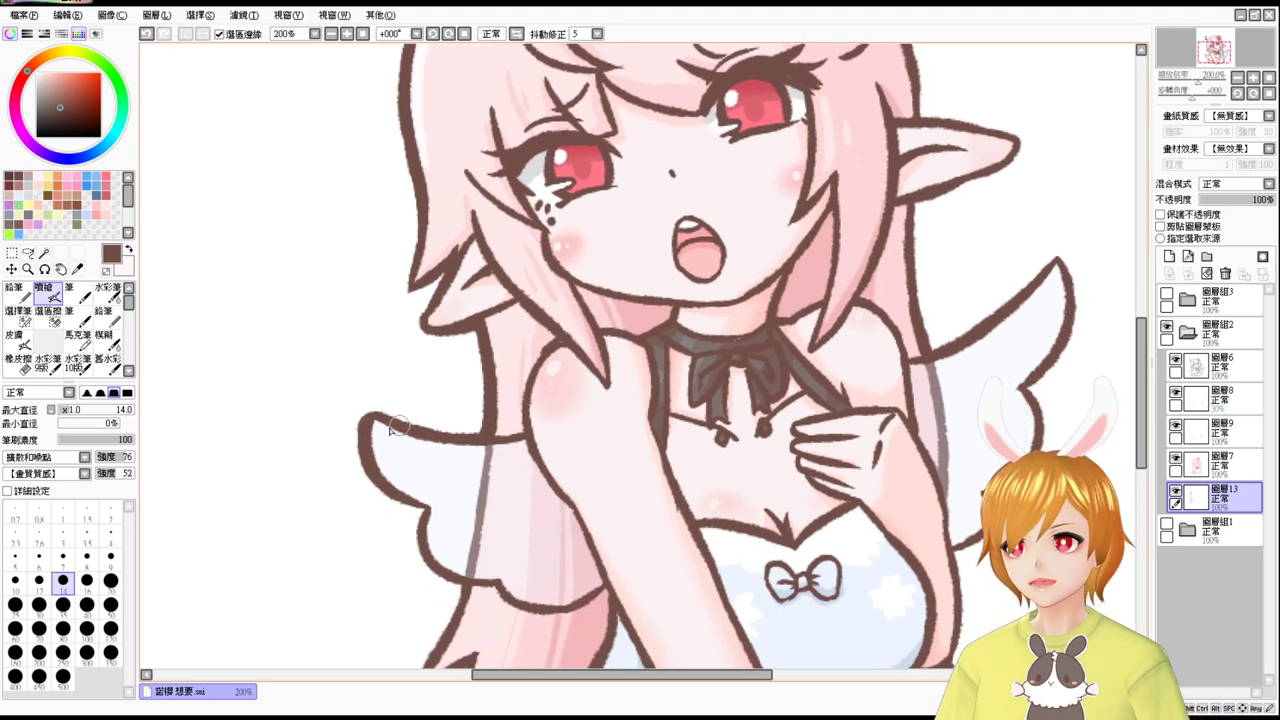
Thicken the scalloped lower feather edge of the left wing, undoing faulty strokes.
{"action": "mouse_move", "coordinate": [386, 490]}
{"action": "left_mouse_down"}
{"action": "mouse_move", "coordinate": [418, 520]}
{"action": "mouse_move", "coordinate": [422, 504]}
{"action": "mouse_move", "coordinate": [417, 536]}
{"action": "mouse_move", "coordinate": [456, 580]}
{"action": "left_mouse_up"}
{"action": "key", "text": "ctrl+z"}
{"action": "key", "text": "ctrl+z"}
{"action": "mouse_move", "coordinate": [424, 514]}
{"action": "left_mouse_down"}
{"action": "mouse_move", "coordinate": [444, 577]}
{"action": "mouse_move", "coordinate": [464, 578]}
{"action": "mouse_move", "coordinate": [455, 514]}
{"action": "mouse_move", "coordinate": [489, 464]}
{"action": "mouse_move", "coordinate": [434, 511]}
{"action": "left_mouse_up"}
{"action": "key", "text": "ctrl+z"}
Thicken the outline of the back hair and its ragged tips below the left wing, redoing the faulty stroke.
{"action": "left_click_drag", "start_coordinate": [479, 435], "coordinate": [447, 497]}
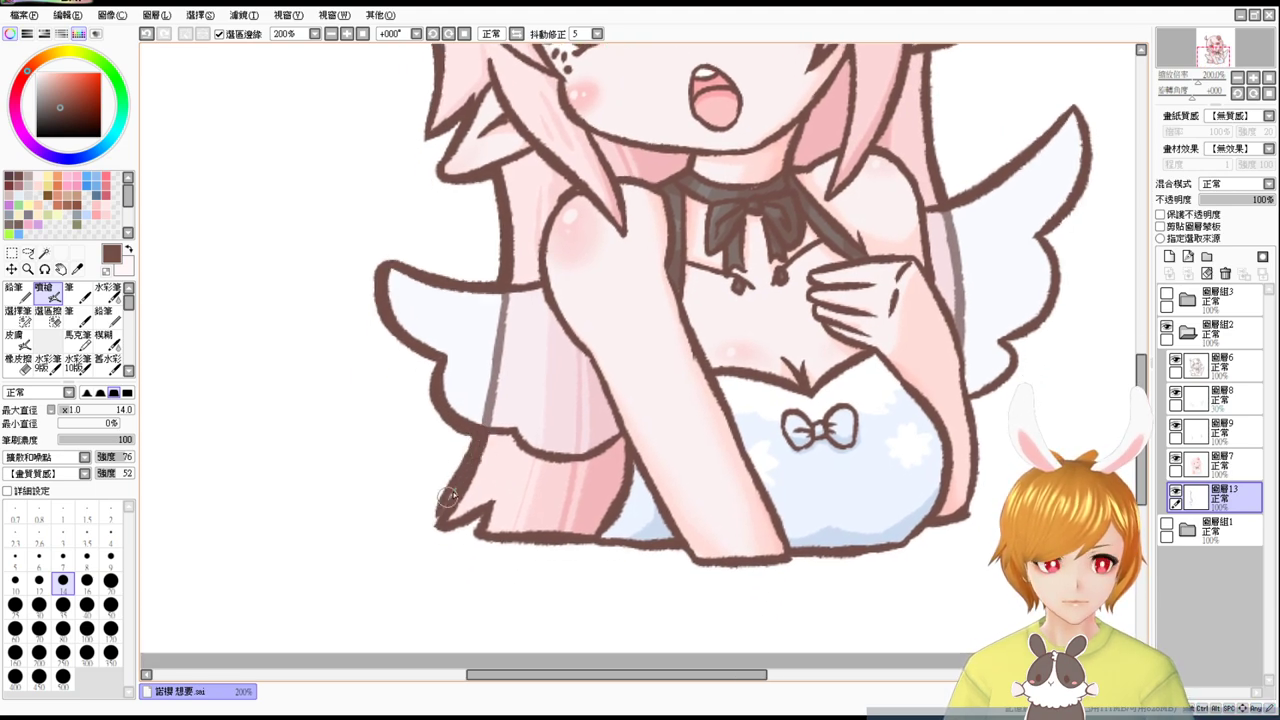
{"action": "key", "text": "ctrl+z"}
{"action": "key", "text": "ctrl+z"}
{"action": "mouse_move", "coordinate": [479, 442]}
{"action": "left_mouse_down"}
{"action": "mouse_move", "coordinate": [436, 528]}
{"action": "mouse_move", "coordinate": [586, 512]}
{"action": "mouse_move", "coordinate": [577, 527]}
{"action": "mouse_move", "coordinate": [486, 541]}
{"action": "mouse_move", "coordinate": [473, 524]}
{"action": "mouse_move", "coordinate": [476, 541]}
{"action": "mouse_move", "coordinate": [558, 542]}
{"action": "left_mouse_up"}
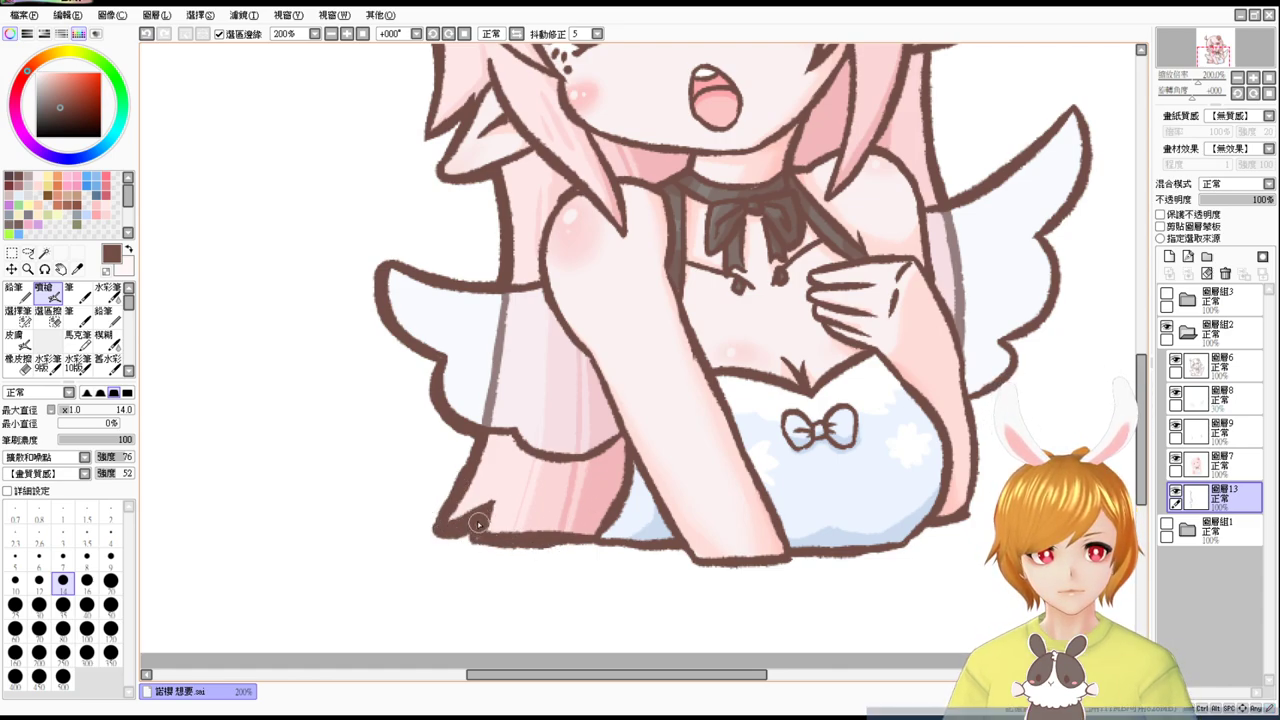
Thicken the outline along the bottom edge of the figure and up the outer edge of the right arm.
{"action": "mouse_move", "coordinate": [477, 528]}
{"action": "left_mouse_down"}
{"action": "mouse_move", "coordinate": [683, 548]}
{"action": "mouse_move", "coordinate": [707, 570]}
{"action": "mouse_move", "coordinate": [687, 552]}
{"action": "mouse_move", "coordinate": [700, 569]}
{"action": "mouse_move", "coordinate": [831, 559]}
{"action": "mouse_move", "coordinate": [792, 557]}
{"action": "mouse_move", "coordinate": [761, 575]}
{"action": "mouse_move", "coordinate": [849, 546]}
{"action": "mouse_move", "coordinate": [808, 553]}
{"action": "mouse_move", "coordinate": [795, 560]}
{"action": "mouse_move", "coordinate": [894, 548]}
{"action": "left_mouse_up"}
{"action": "left_click_drag", "start_coordinate": [1037, 500], "coordinate": [908, 546]}
{"action": "left_click_drag", "start_coordinate": [797, 573], "coordinate": [838, 563]}
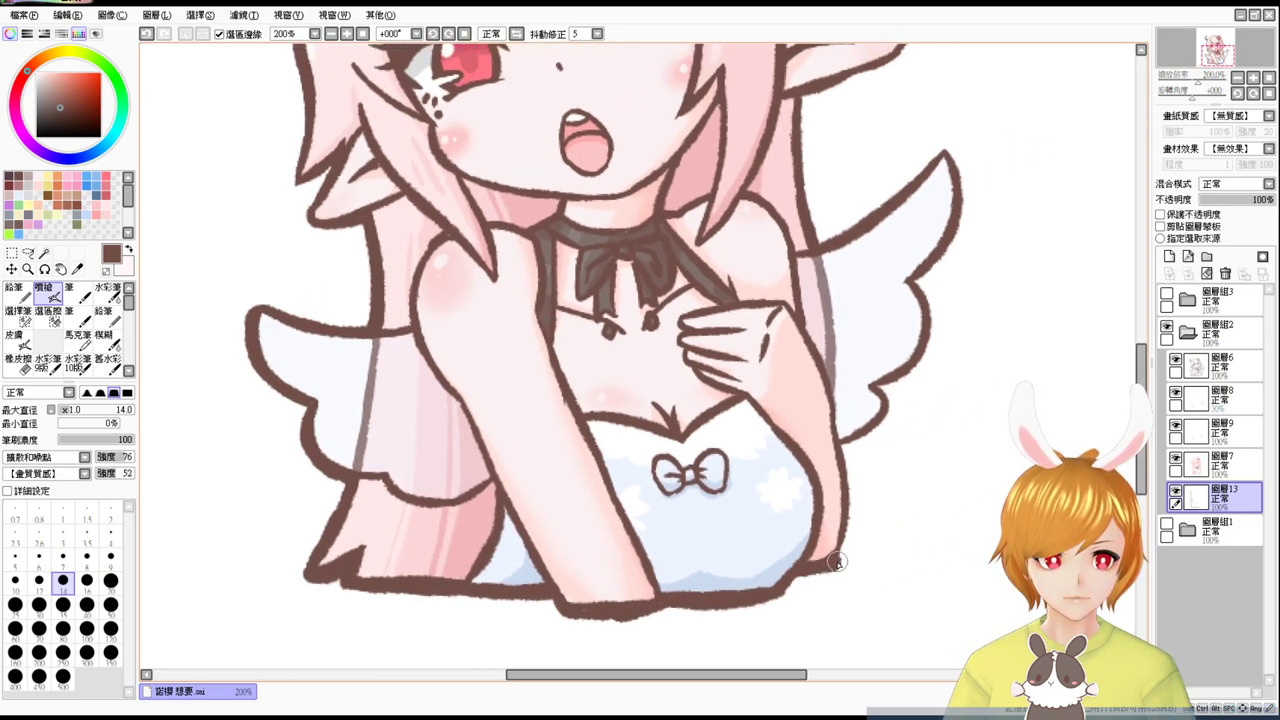
{"action": "left_click_drag", "start_coordinate": [842, 448], "coordinate": [843, 541]}
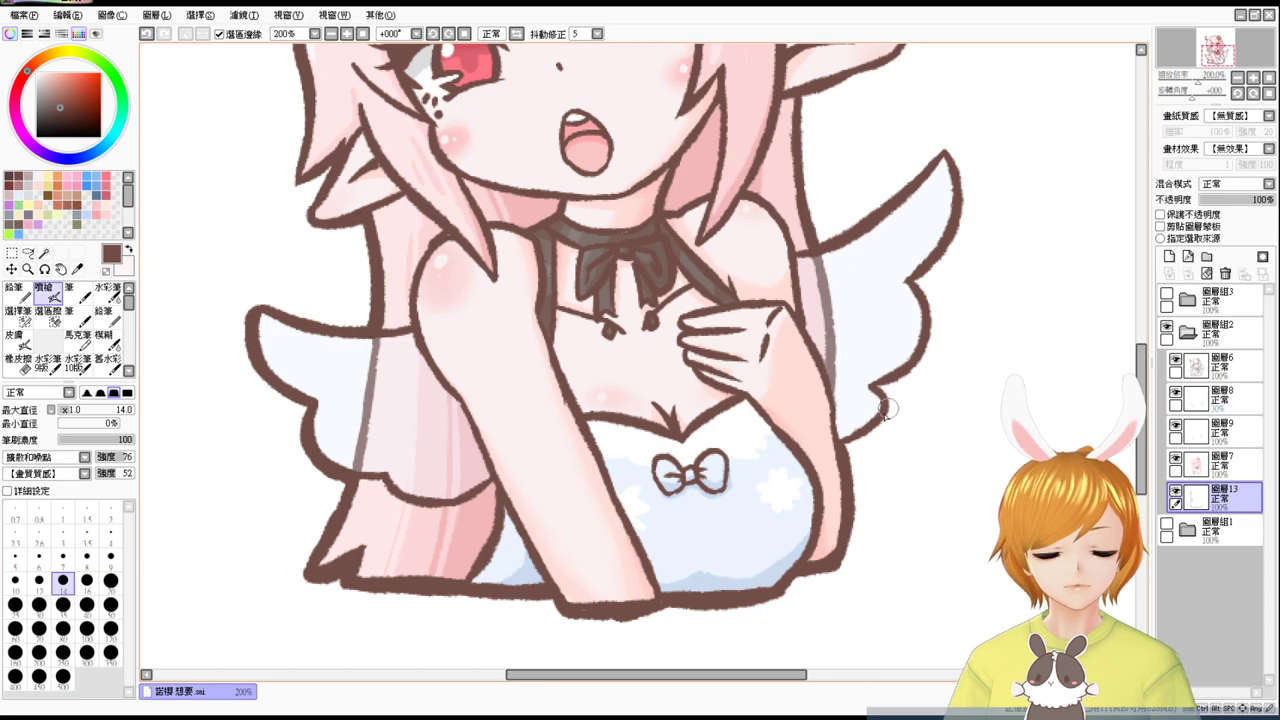
Thicken the lower feather outline of the right wing, undoing the last faulty stroke.
{"action": "left_click_drag", "start_coordinate": [879, 387], "coordinate": [843, 446]}
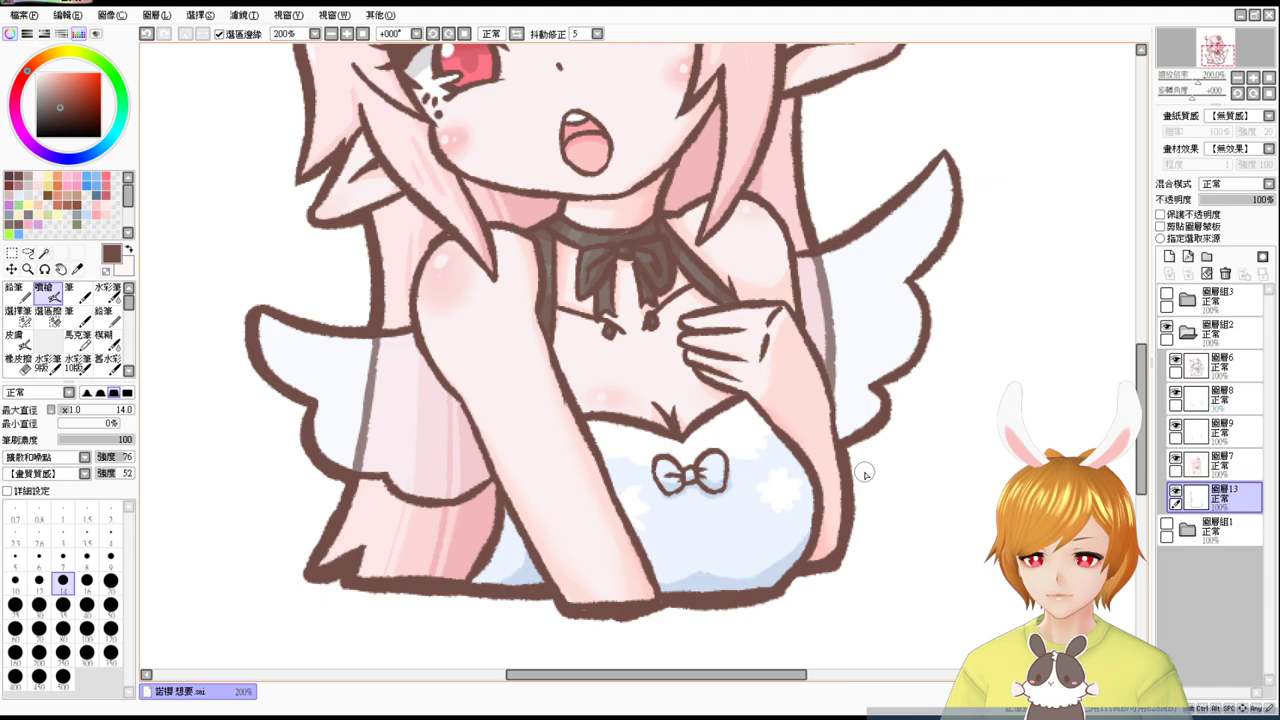
{"action": "left_click_drag", "start_coordinate": [986, 346], "coordinate": [964, 411]}
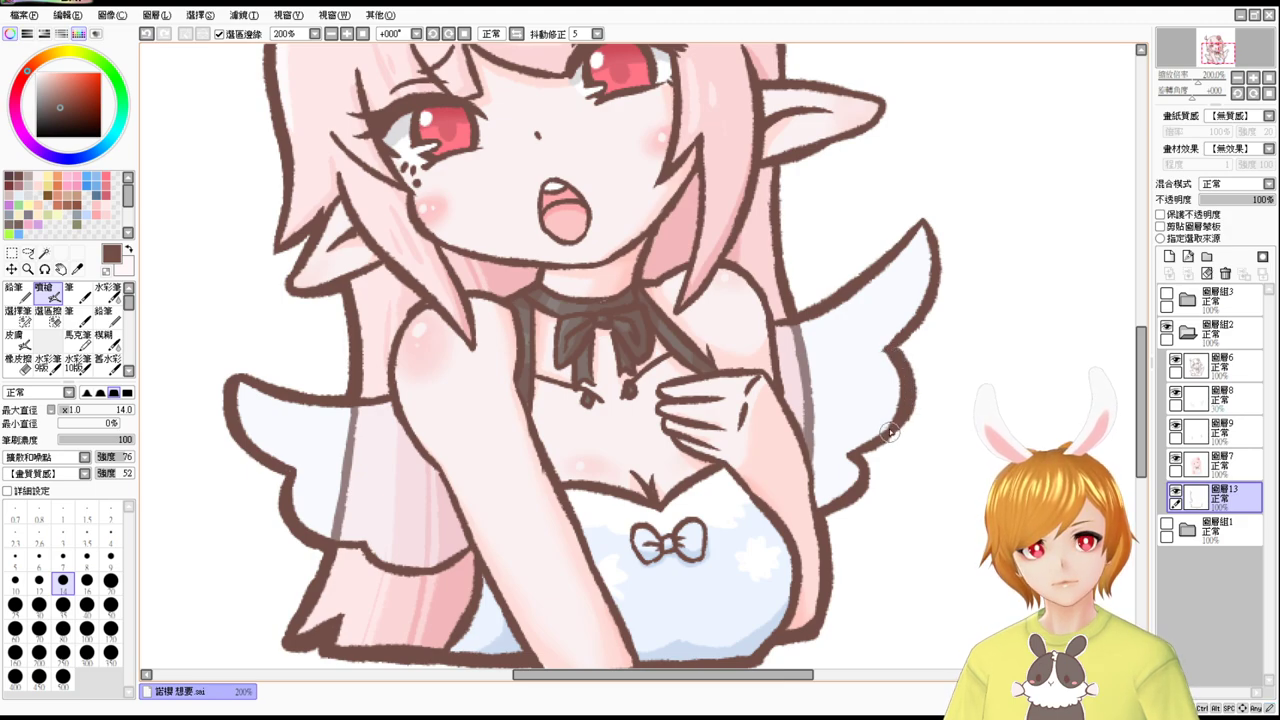
{"action": "left_click_drag", "start_coordinate": [888, 435], "coordinate": [864, 456]}
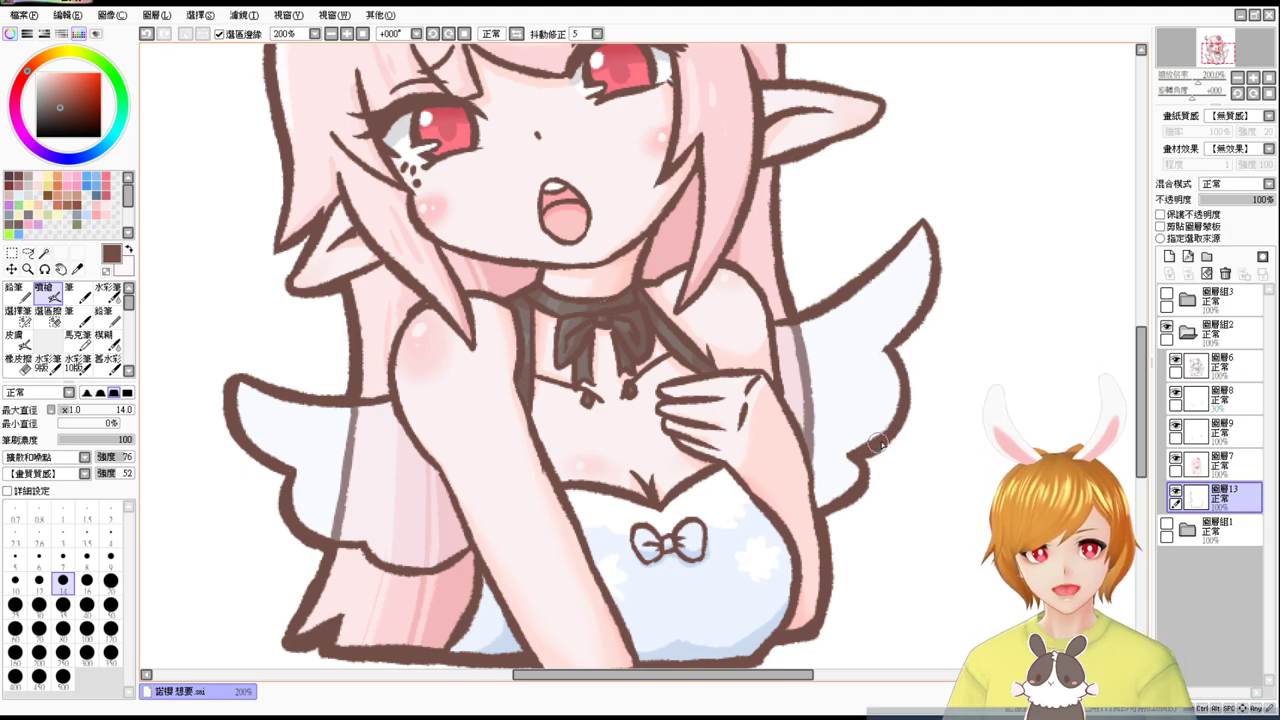
{"action": "left_click", "coordinate": [1176, 491]}
{"action": "key", "text": "ctrl+z"}
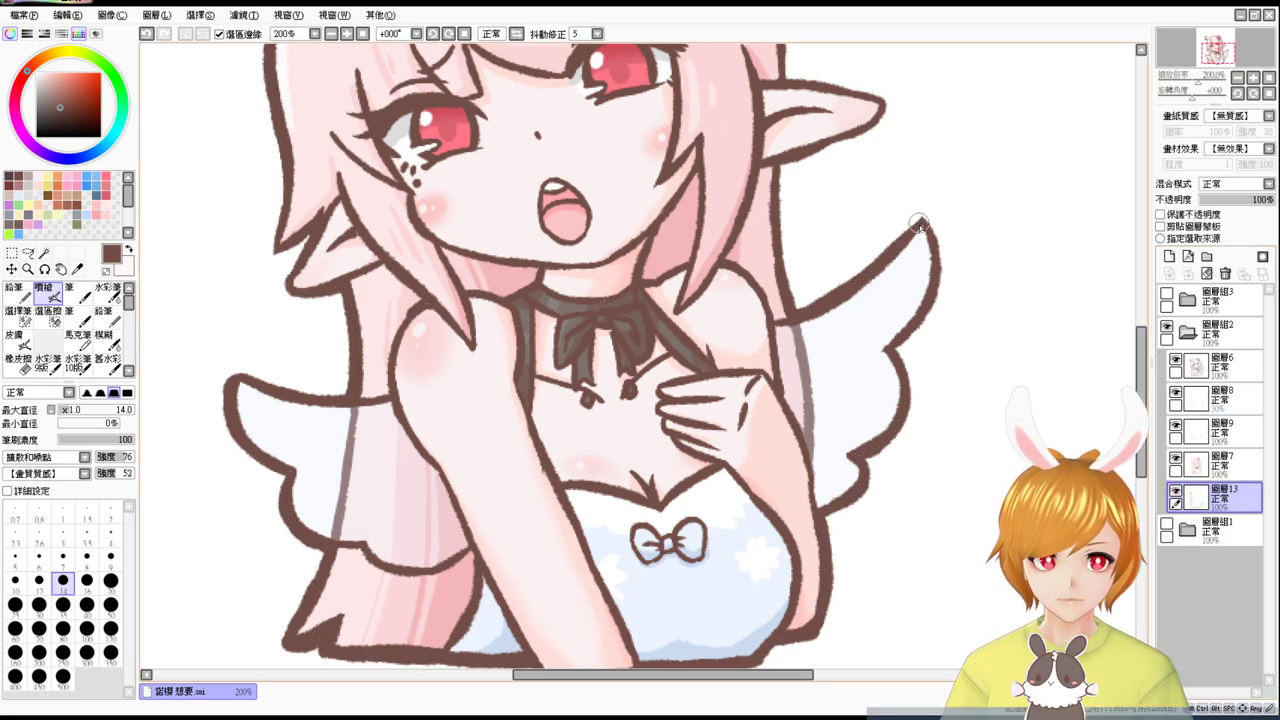
Thicken the outline around the pointed tip of the right wing, undoing and repeating faulty strokes.
{"action": "left_click_drag", "start_coordinate": [924, 220], "coordinate": [939, 288]}
{"action": "key", "text": "ctrl+z"}
{"action": "left_click_drag", "start_coordinate": [922, 221], "coordinate": [942, 264]}
{"action": "key", "text": "ctrl+z"}
{"action": "key", "text": "ctrl+z"}
{"action": "key", "text": "ctrl+z"}
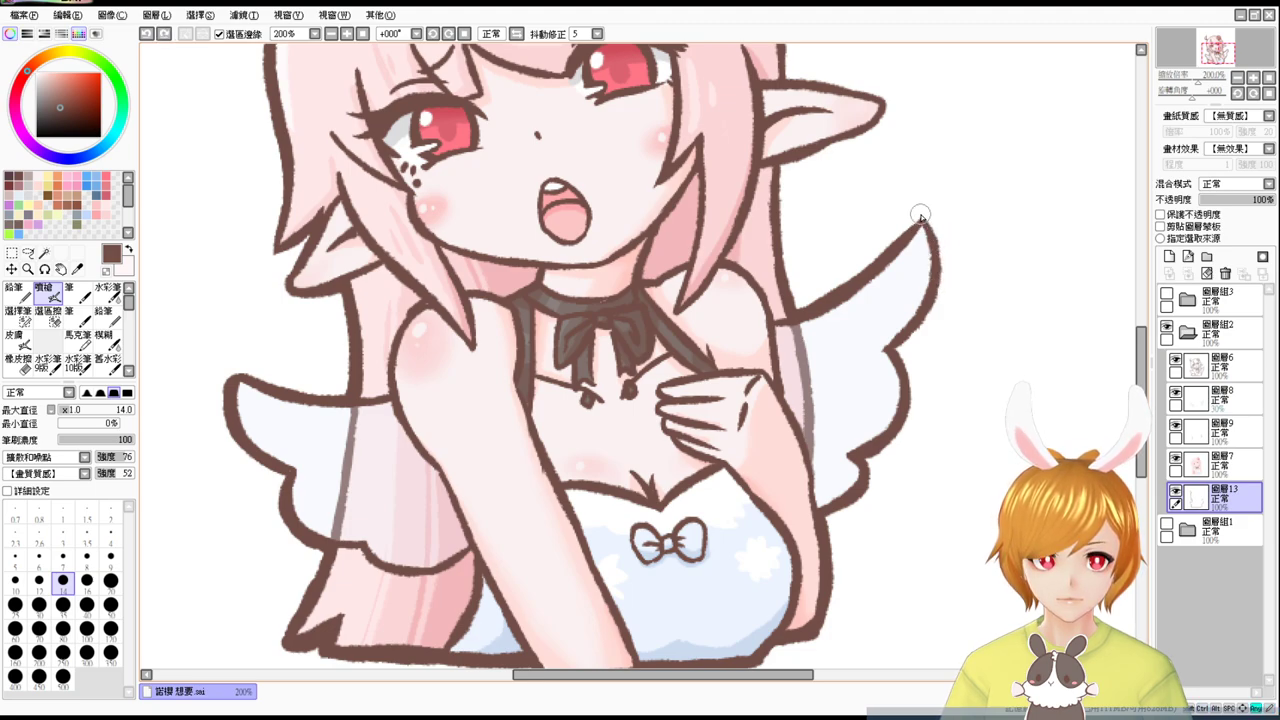
{"action": "mouse_move", "coordinate": [921, 215]}
{"action": "left_mouse_down"}
{"action": "mouse_move", "coordinate": [856, 272]}
{"action": "mouse_move", "coordinate": [941, 211]}
{"action": "mouse_move", "coordinate": [855, 283]}
{"action": "mouse_move", "coordinate": [924, 215]}
{"action": "mouse_move", "coordinate": [898, 246]}
{"action": "mouse_move", "coordinate": [919, 222]}
{"action": "mouse_move", "coordinate": [938, 238]}
{"action": "mouse_move", "coordinate": [921, 216]}
{"action": "mouse_move", "coordinate": [938, 278]}
{"action": "left_mouse_up"}
{"action": "key", "text": "ctrl+z"}
{"action": "key", "text": "ctrl+z"}
{"action": "key", "text": "ctrl+z"}
{"action": "key", "text": "ctrl+z"}
{"action": "mouse_move", "coordinate": [927, 218]}
{"action": "left_mouse_down"}
{"action": "mouse_move", "coordinate": [932, 309]}
{"action": "mouse_move", "coordinate": [943, 296]}
{"action": "mouse_move", "coordinate": [944, 268]}
{"action": "mouse_move", "coordinate": [900, 337]}
{"action": "left_mouse_up"}
{"action": "key", "text": "ctrl+z"}
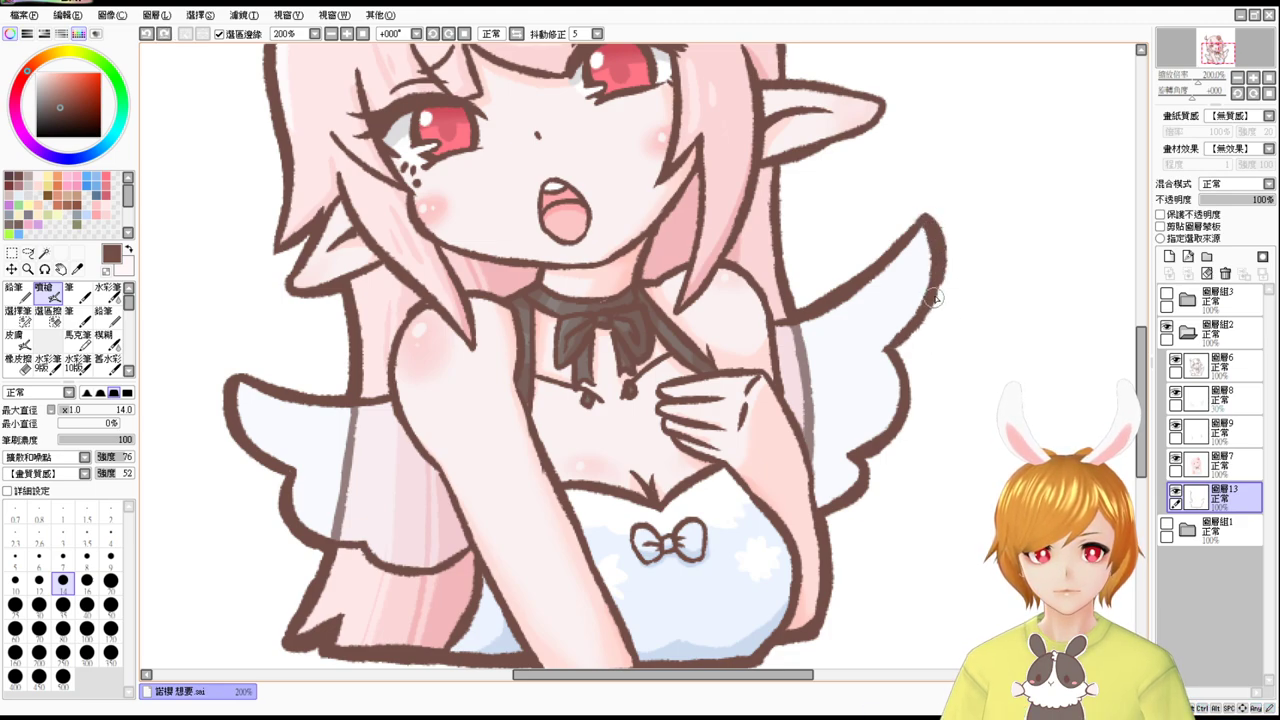
Extend the thick outline down the right wing's outer edge and compare it with 圖層13 hidden and shown.
{"action": "mouse_move", "coordinate": [941, 271]}
{"action": "left_mouse_down"}
{"action": "mouse_move", "coordinate": [918, 328]}
{"action": "mouse_move", "coordinate": [902, 341]}
{"action": "mouse_move", "coordinate": [940, 279]}
{"action": "mouse_move", "coordinate": [898, 336]}
{"action": "left_mouse_up"}
{"action": "key", "text": "ctrl+z"}
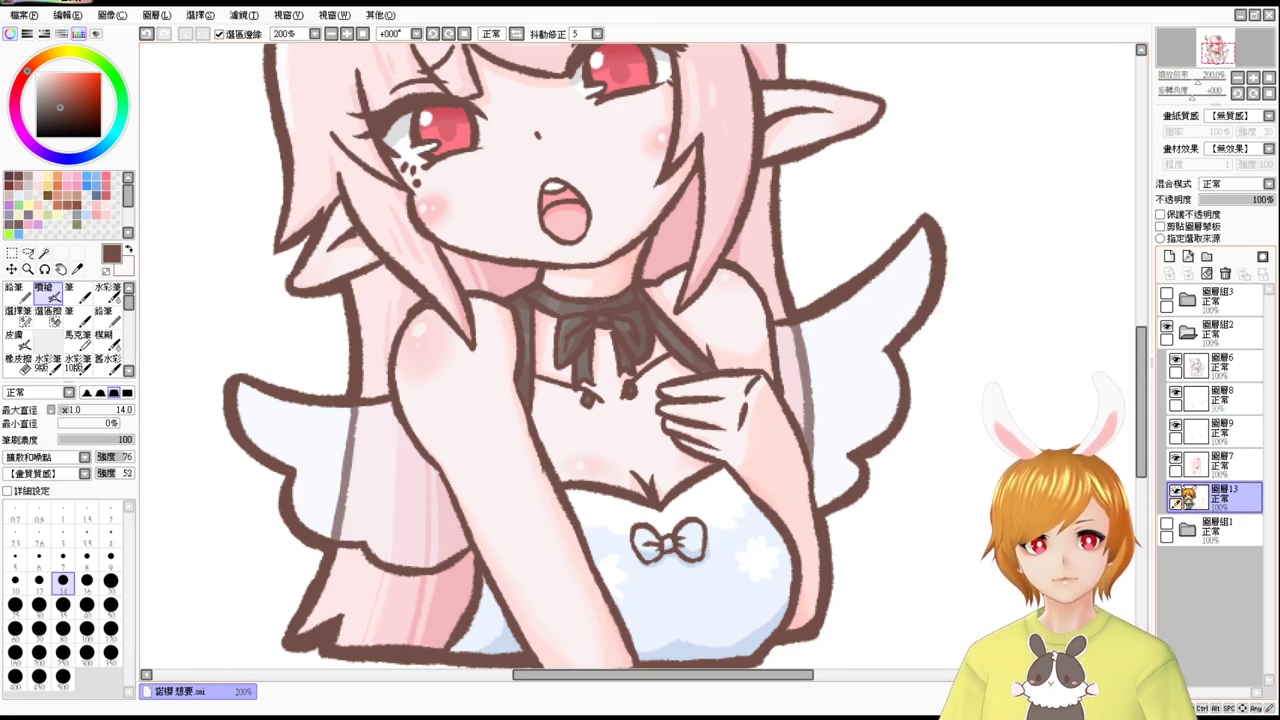
{"action": "left_click", "coordinate": [1176, 491]}
{"action": "left_click", "coordinate": [1176, 491]}
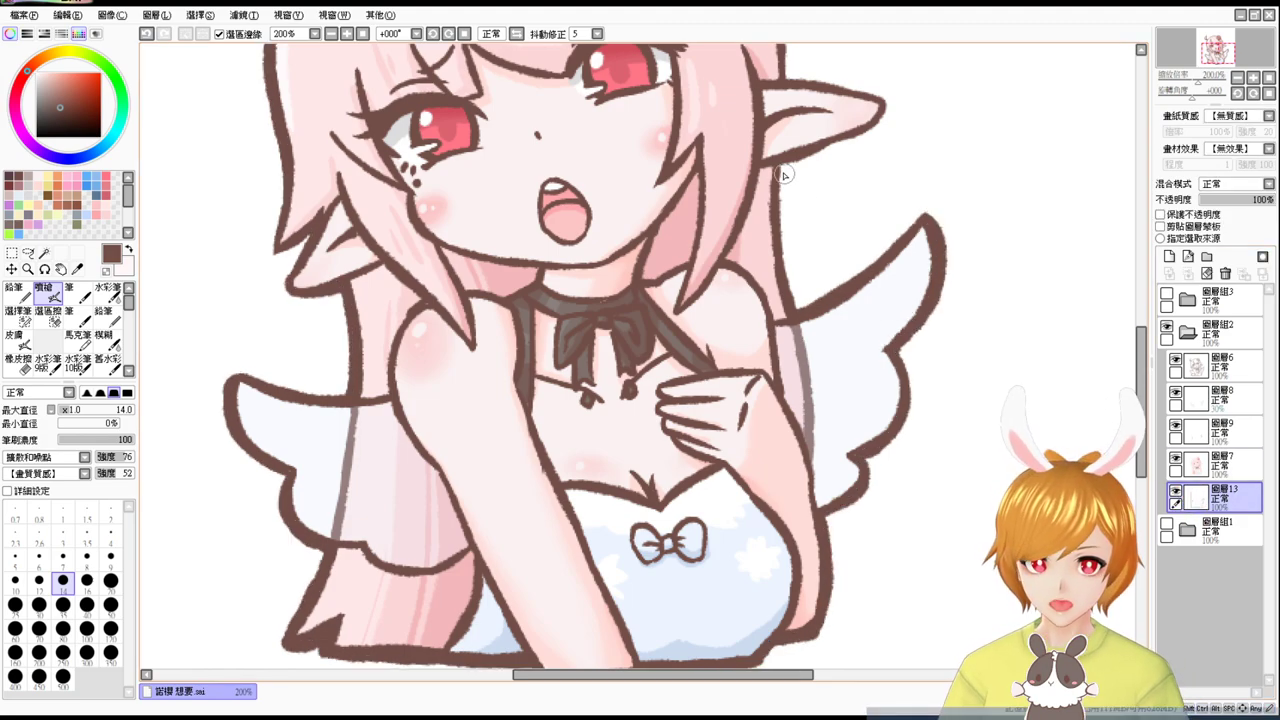
Thicken the outer outline of the back hair from below the right ear to the wing, undoing the first attempt.
{"action": "left_click_drag", "start_coordinate": [780, 166], "coordinate": [790, 253]}
{"action": "key", "text": "ctrl+z"}
{"action": "key", "text": "ctrl+z"}
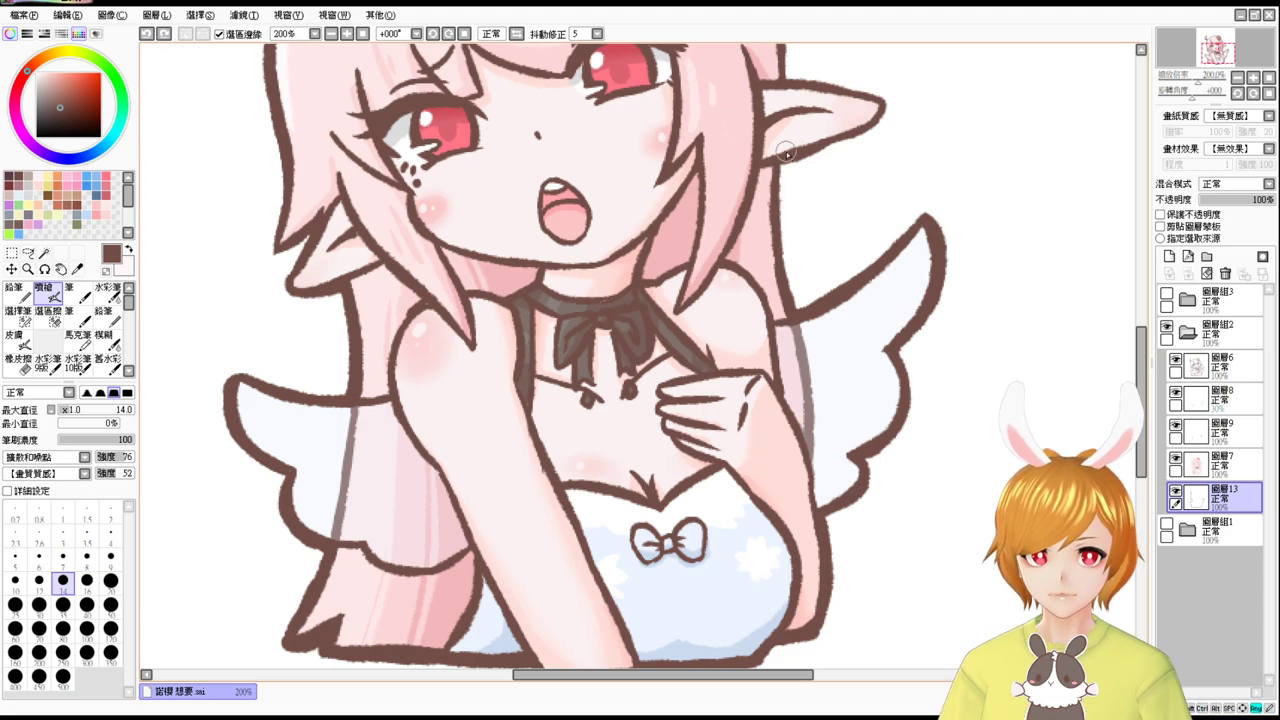
{"action": "left_click_drag", "start_coordinate": [781, 158], "coordinate": [783, 276]}
{"action": "left_click_drag", "start_coordinate": [777, 213], "coordinate": [799, 314]}
{"action": "key", "text": "space"}
{"action": "left_click_drag", "start_coordinate": [815, 230], "coordinate": [808, 291]}
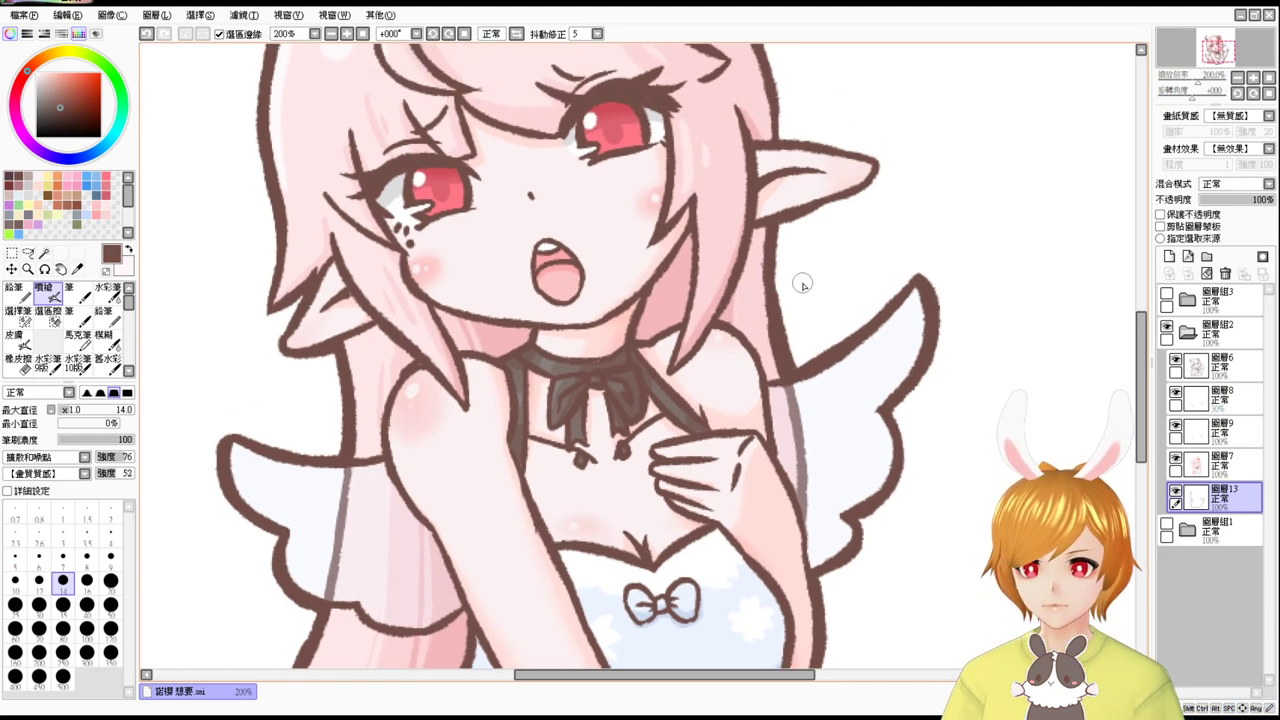
Thicken the outline around the right elf ear, redoing faulty strokes, and compare it with 圖層13 hidden and shown.
{"action": "left_click_drag", "start_coordinate": [857, 257], "coordinate": [814, 366]}
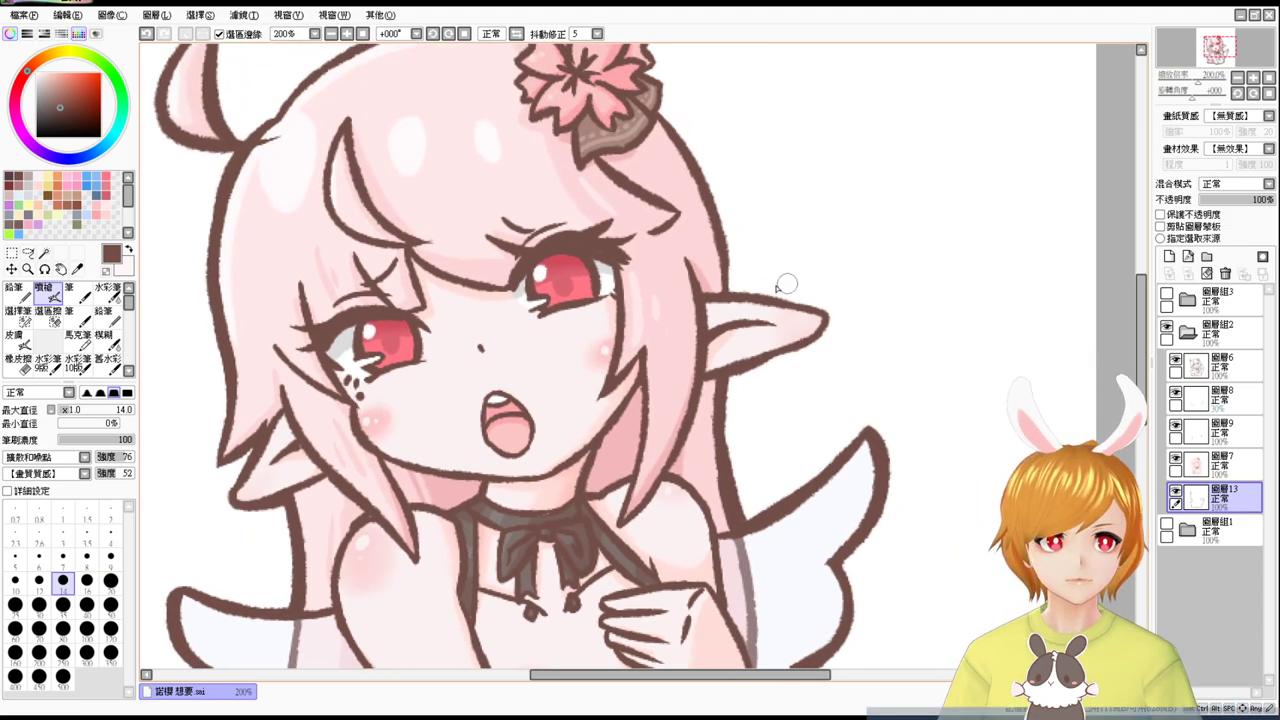
{"action": "left_click_drag", "start_coordinate": [723, 291], "coordinate": [807, 305]}
{"action": "key", "text": "ctrl+z"}
{"action": "left_click_drag", "start_coordinate": [724, 288], "coordinate": [829, 308]}
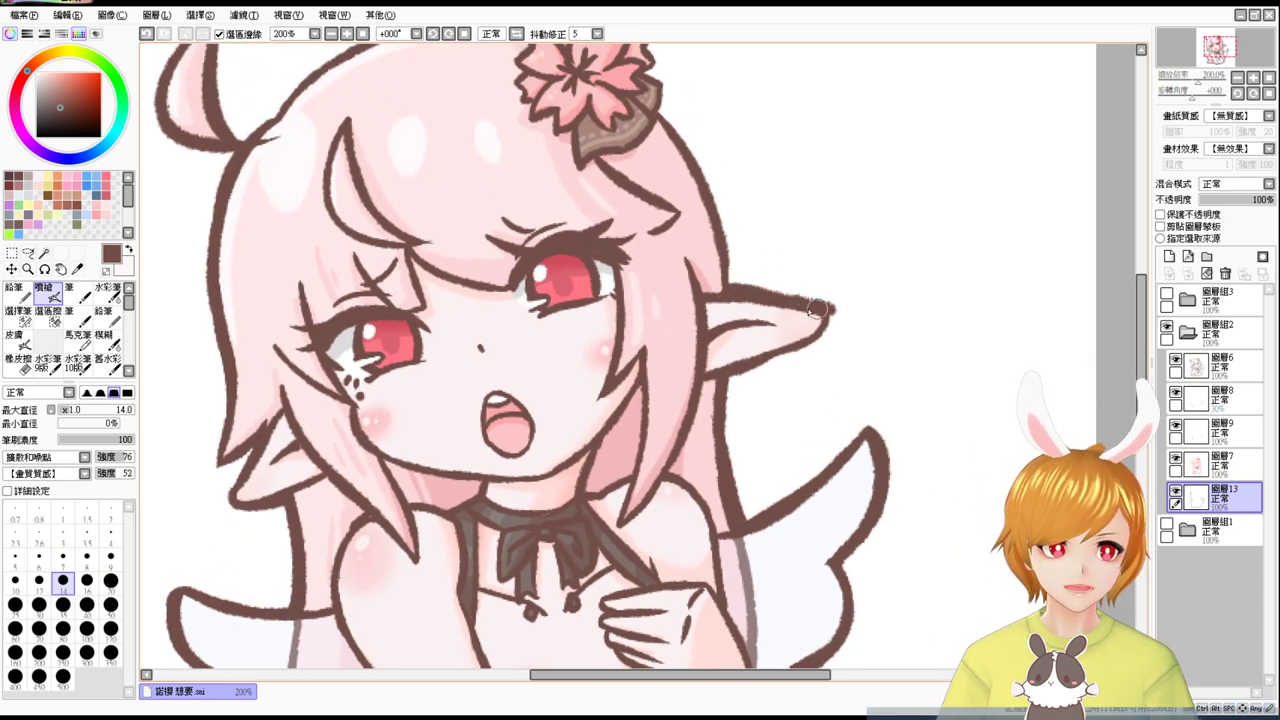
{"action": "key", "text": "ctrl+z"}
{"action": "left_click_drag", "start_coordinate": [720, 289], "coordinate": [822, 315]}
{"action": "mouse_move", "coordinate": [743, 292]}
{"action": "left_mouse_down"}
{"action": "mouse_move", "coordinate": [831, 319]}
{"action": "mouse_move", "coordinate": [803, 344]}
{"action": "mouse_move", "coordinate": [817, 328]}
{"action": "mouse_move", "coordinate": [745, 357]}
{"action": "left_mouse_up"}
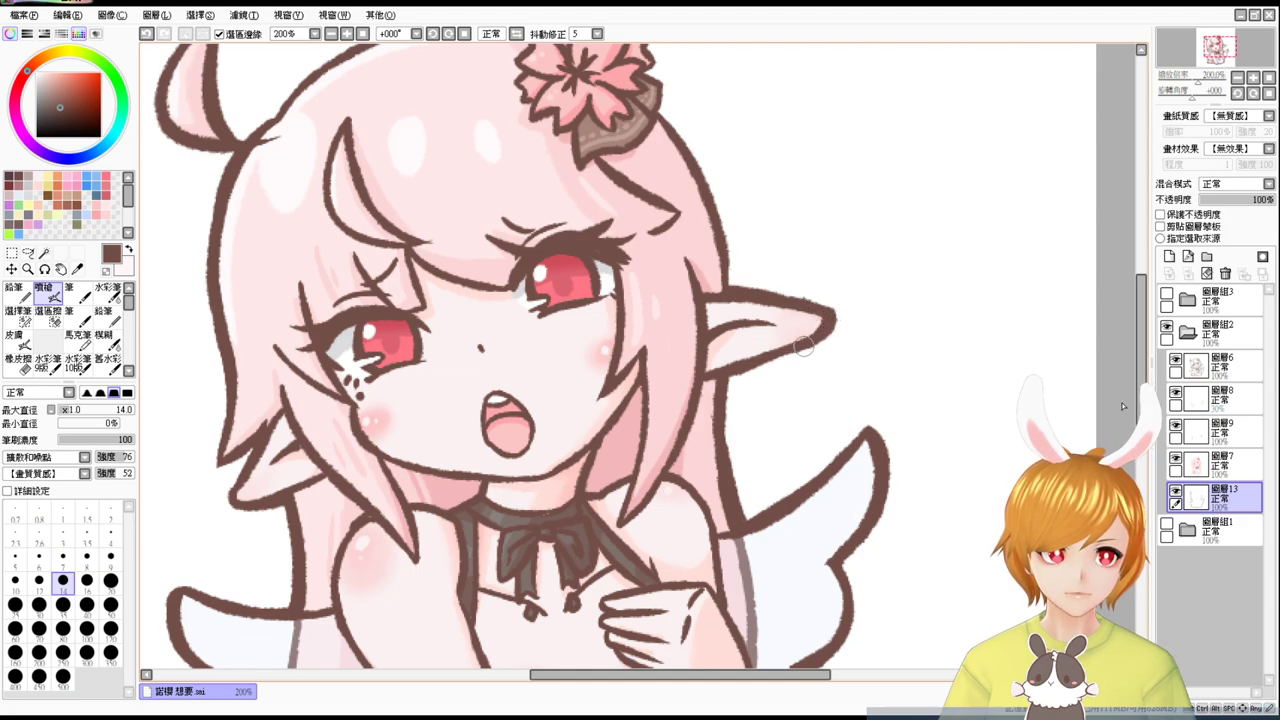
{"action": "left_click", "coordinate": [1176, 491]}
{"action": "left_click", "coordinate": [1176, 491]}
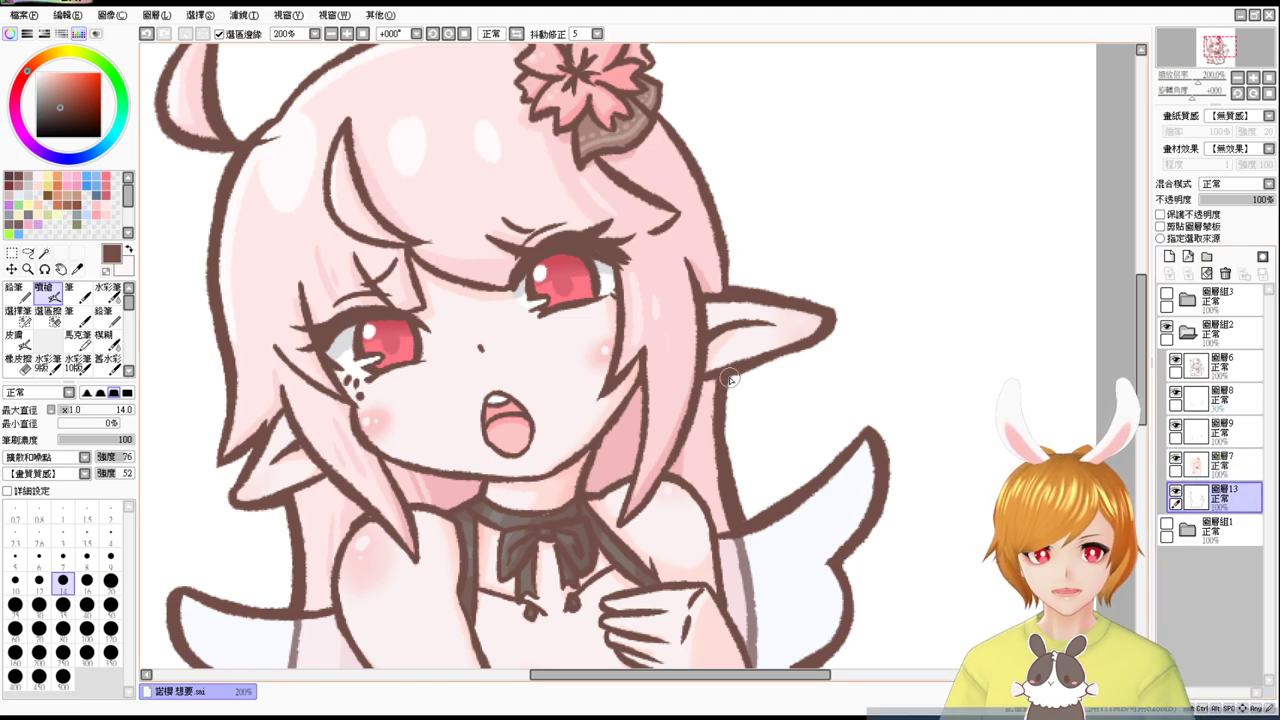
Thicken the outer hair outline between the hair flower's leaf and the right ear, redoing the faulty stroke.
{"action": "scroll", "coordinate": [765, 374], "scroll_direction": "up", "scroll_amount": 2}
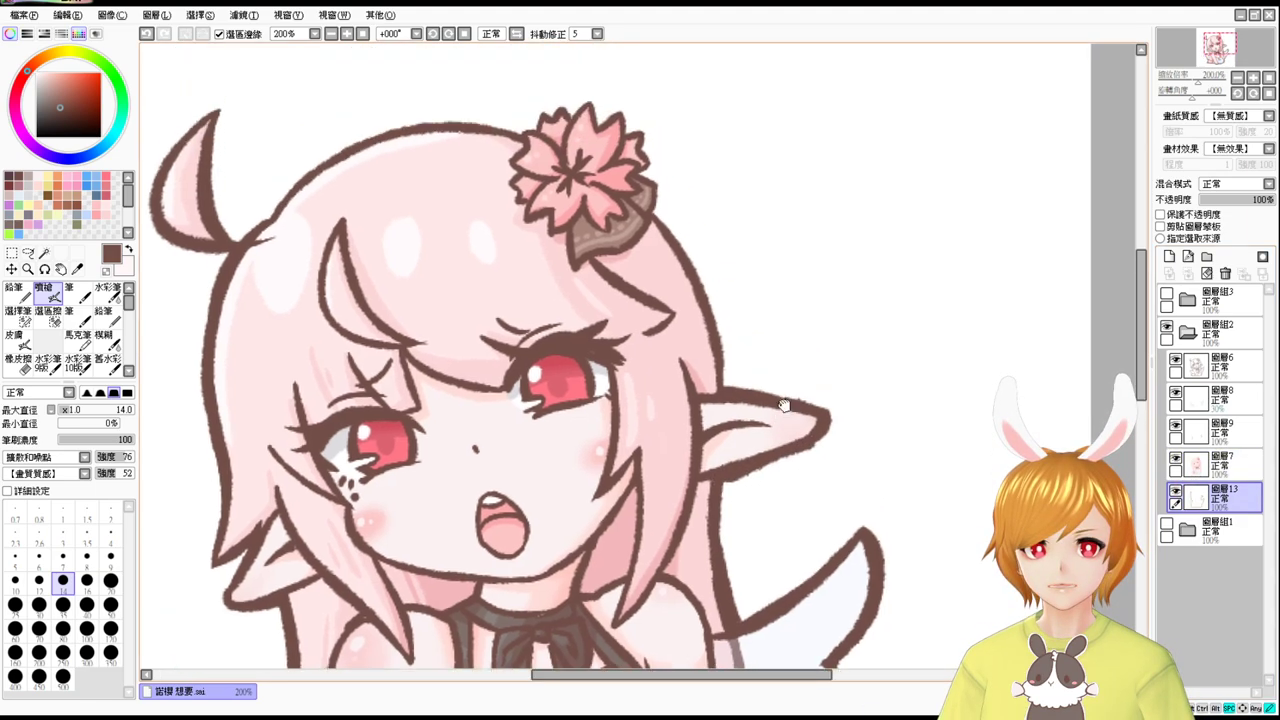
{"action": "key", "text": "ctrl+z"}
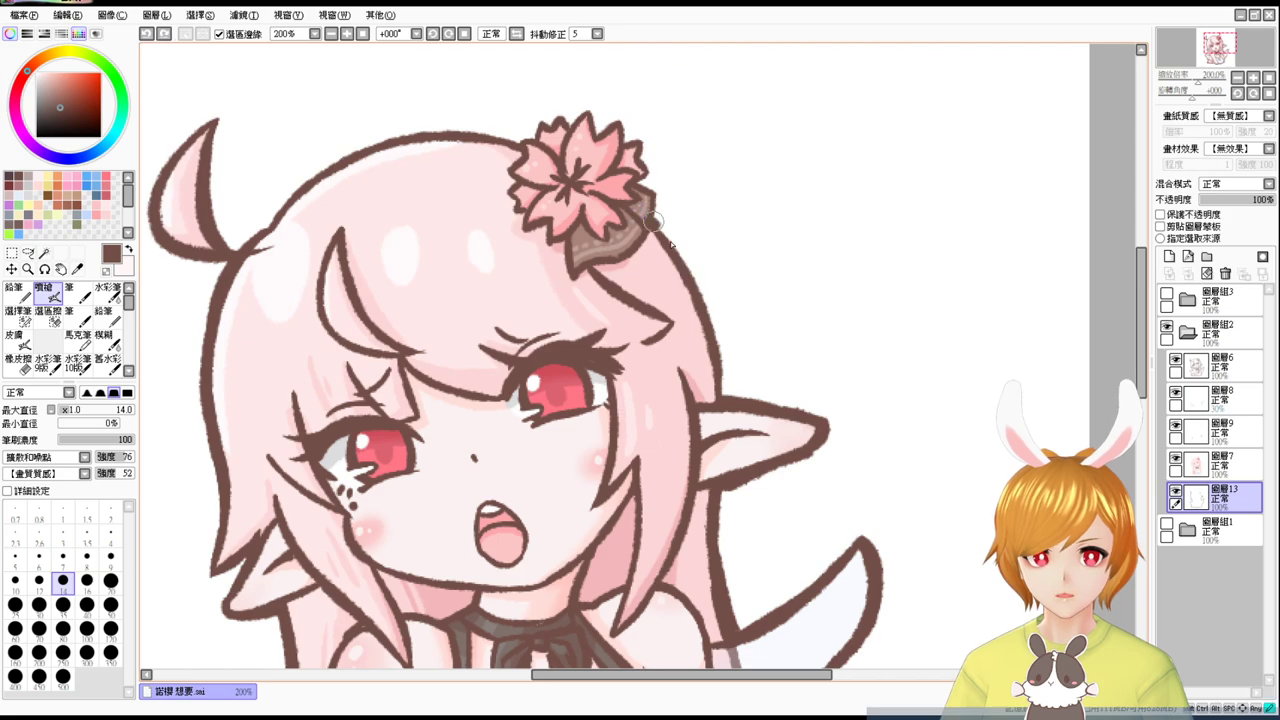
{"action": "mouse_move", "coordinate": [655, 221]}
{"action": "left_mouse_down"}
{"action": "mouse_move", "coordinate": [702, 305]}
{"action": "mouse_move", "coordinate": [725, 400]}
{"action": "left_mouse_up"}
{"action": "key", "text": "ctrl+z"}
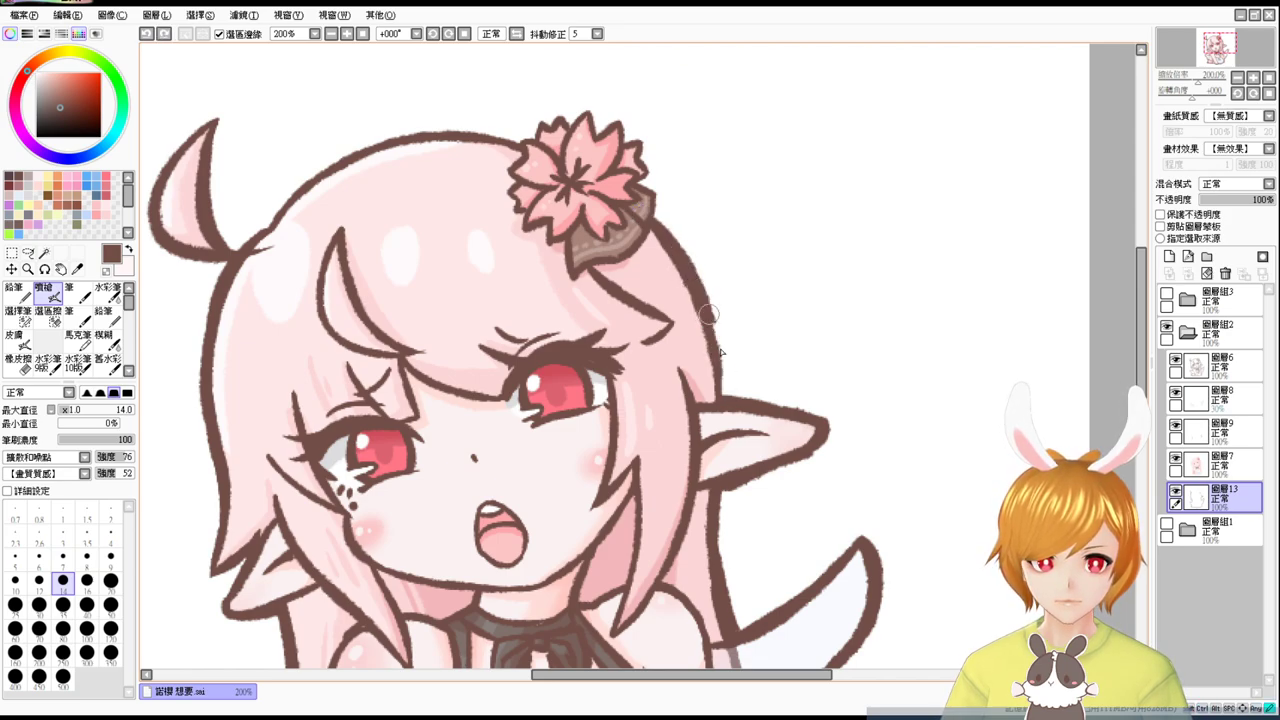
{"action": "left_click_drag", "start_coordinate": [708, 315], "coordinate": [723, 398]}
{"action": "left_click_drag", "start_coordinate": [693, 288], "coordinate": [720, 427]}
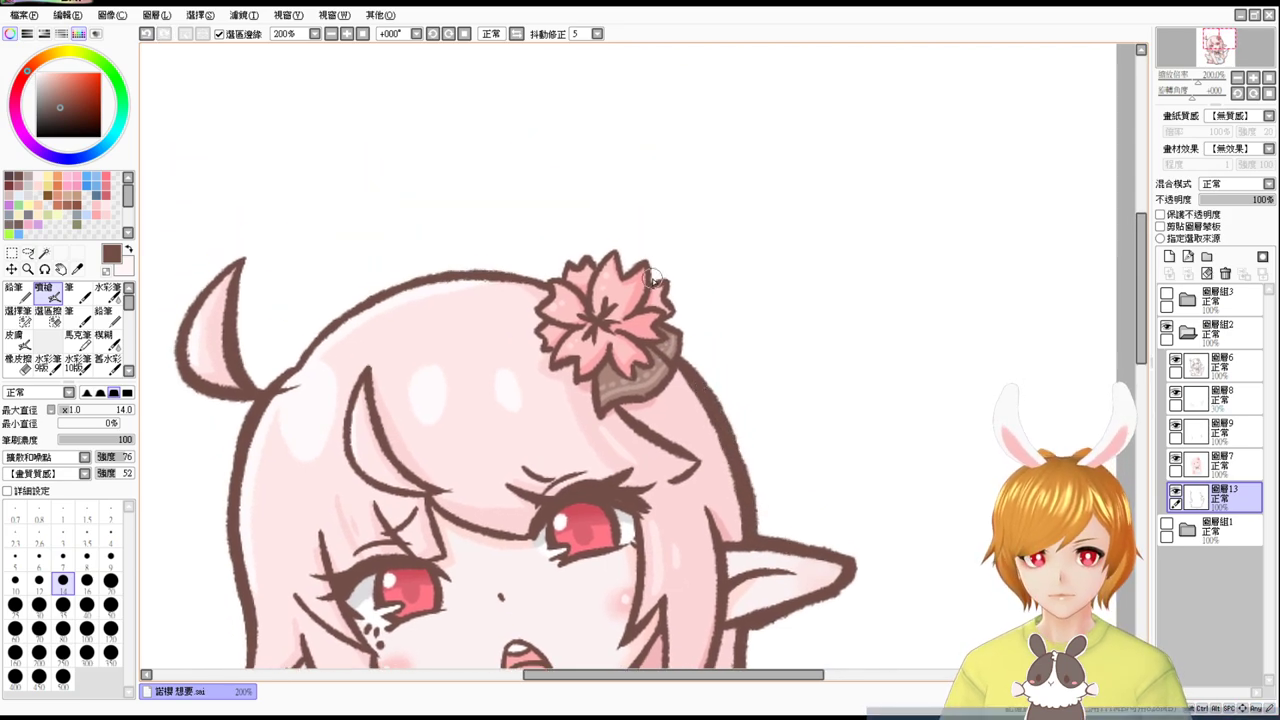
Thicken the outer outline of the hair flower's petals and its leaf.
{"action": "mouse_move", "coordinate": [640, 270]}
{"action": "left_mouse_down"}
{"action": "mouse_move", "coordinate": [670, 296]}
{"action": "mouse_move", "coordinate": [679, 355]}
{"action": "left_mouse_up"}
{"action": "scroll", "coordinate": [666, 325], "scroll_direction": "up", "scroll_amount": 1}
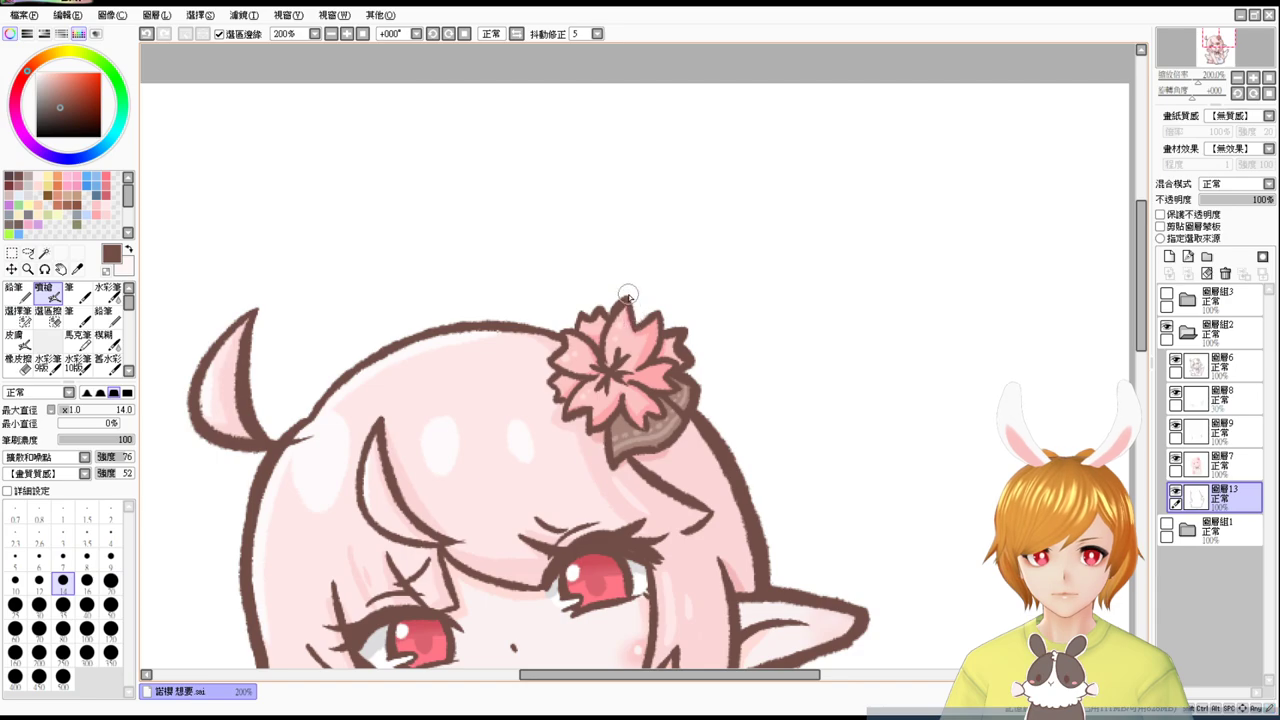
{"action": "left_click_drag", "start_coordinate": [655, 315], "coordinate": [640, 321]}
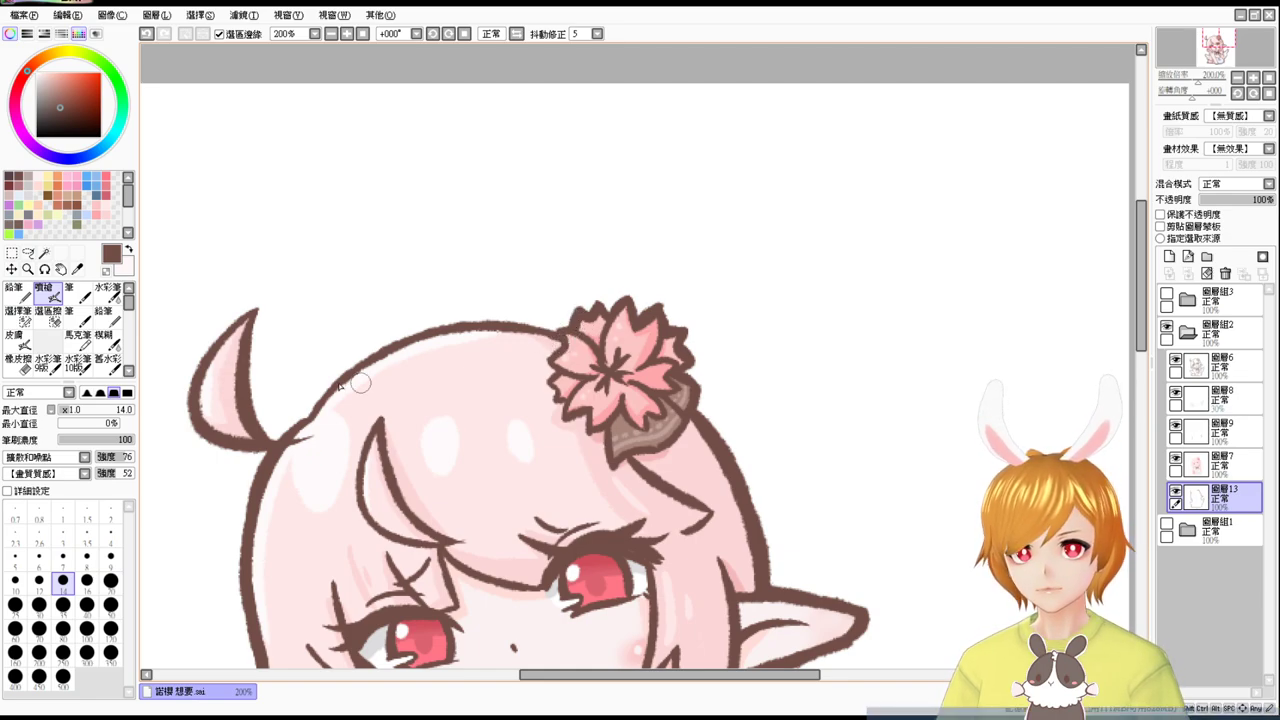
Thicken the top hair outline from the ahoge to the hair flower, redoing the last stroke.
{"action": "left_click_drag", "start_coordinate": [287, 438], "coordinate": [428, 338]}
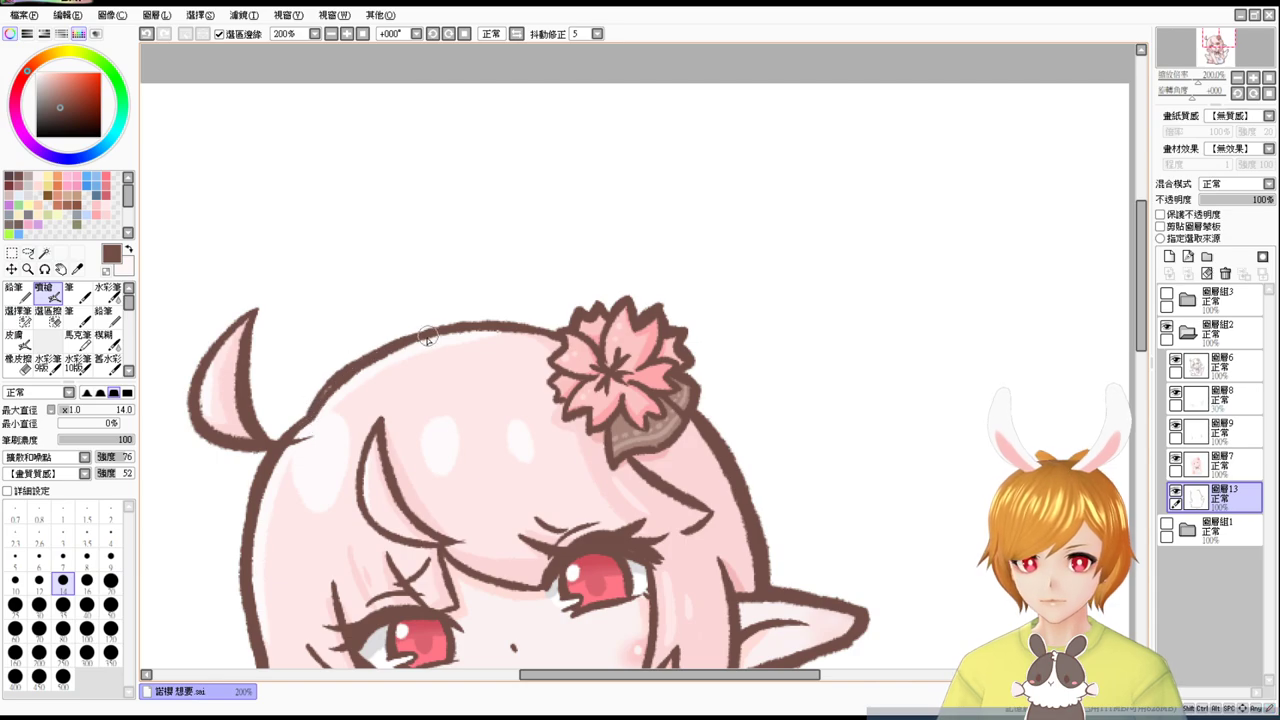
{"action": "mouse_move", "coordinate": [339, 386]}
{"action": "left_mouse_down"}
{"action": "mouse_move", "coordinate": [436, 332]}
{"action": "mouse_move", "coordinate": [505, 329]}
{"action": "left_mouse_up"}
{"action": "left_click_drag", "start_coordinate": [391, 352], "coordinate": [570, 336]}
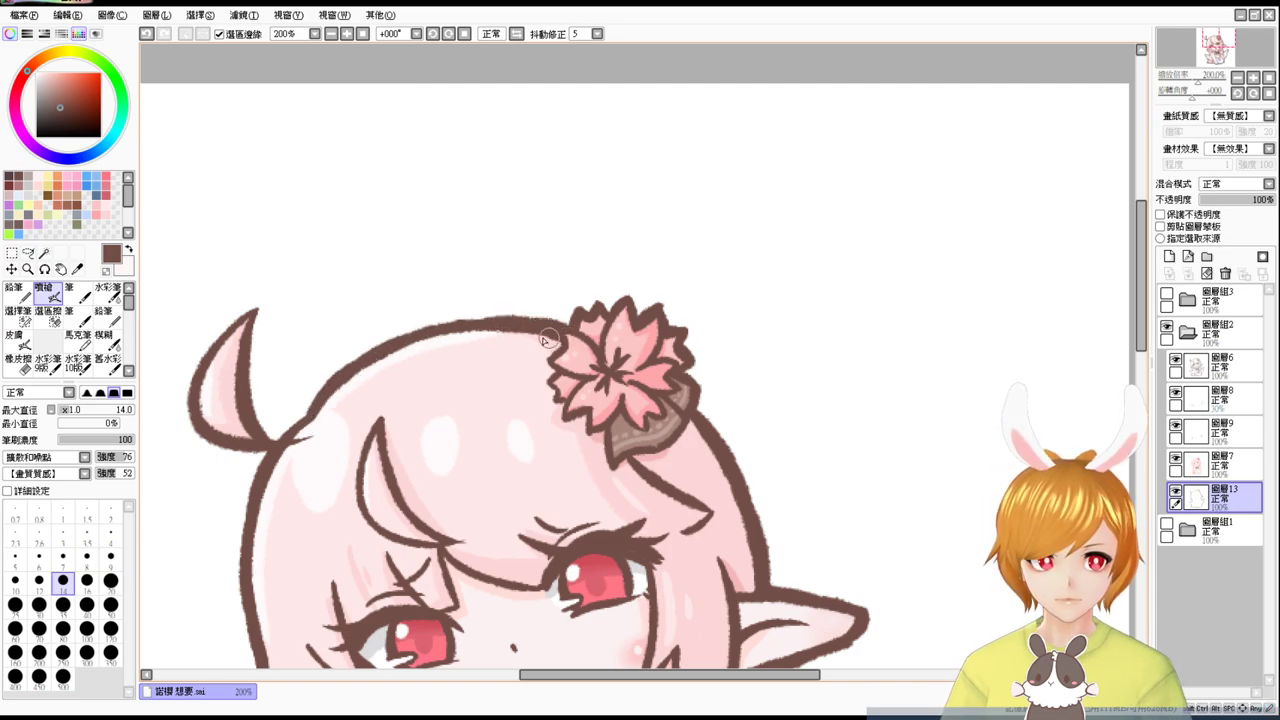
{"action": "key", "text": "ctrl+z"}
{"action": "left_click_drag", "start_coordinate": [472, 324], "coordinate": [582, 344]}
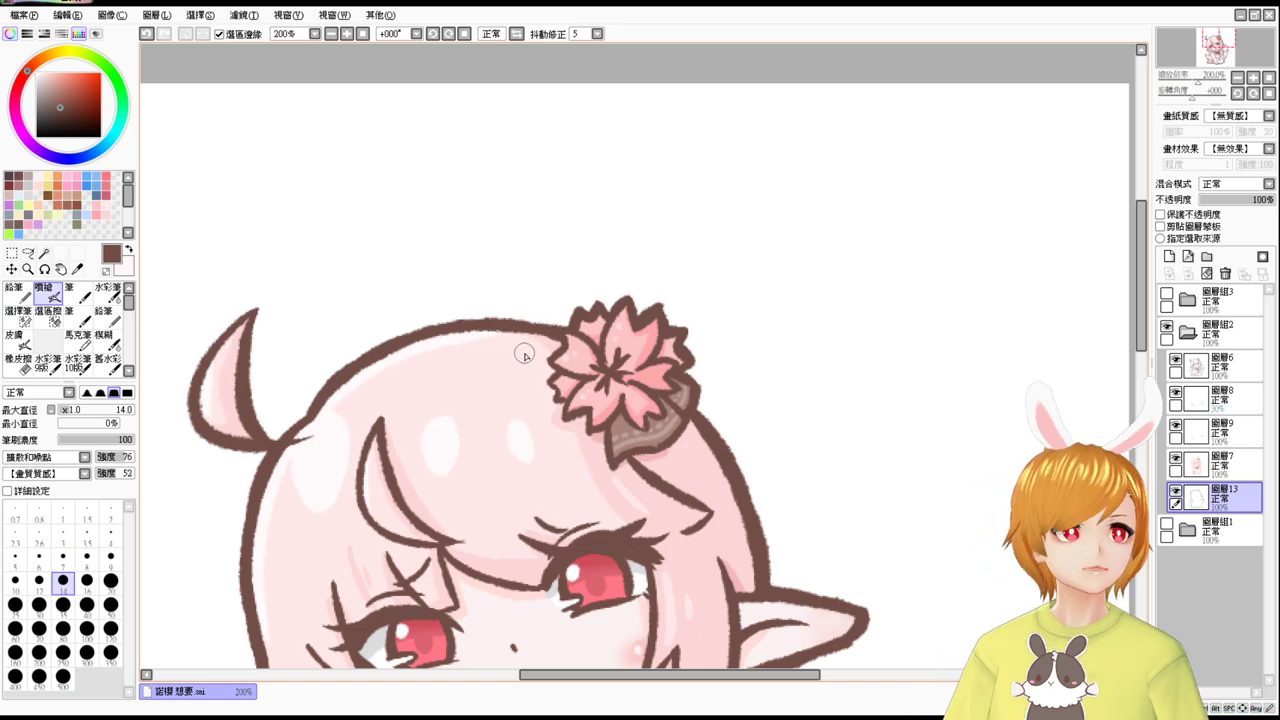
View the drawing at 100% and move 圖層13 out of 圖層組2 to directly beneath the group.
{"action": "left_click", "coordinate": [363, 34]}
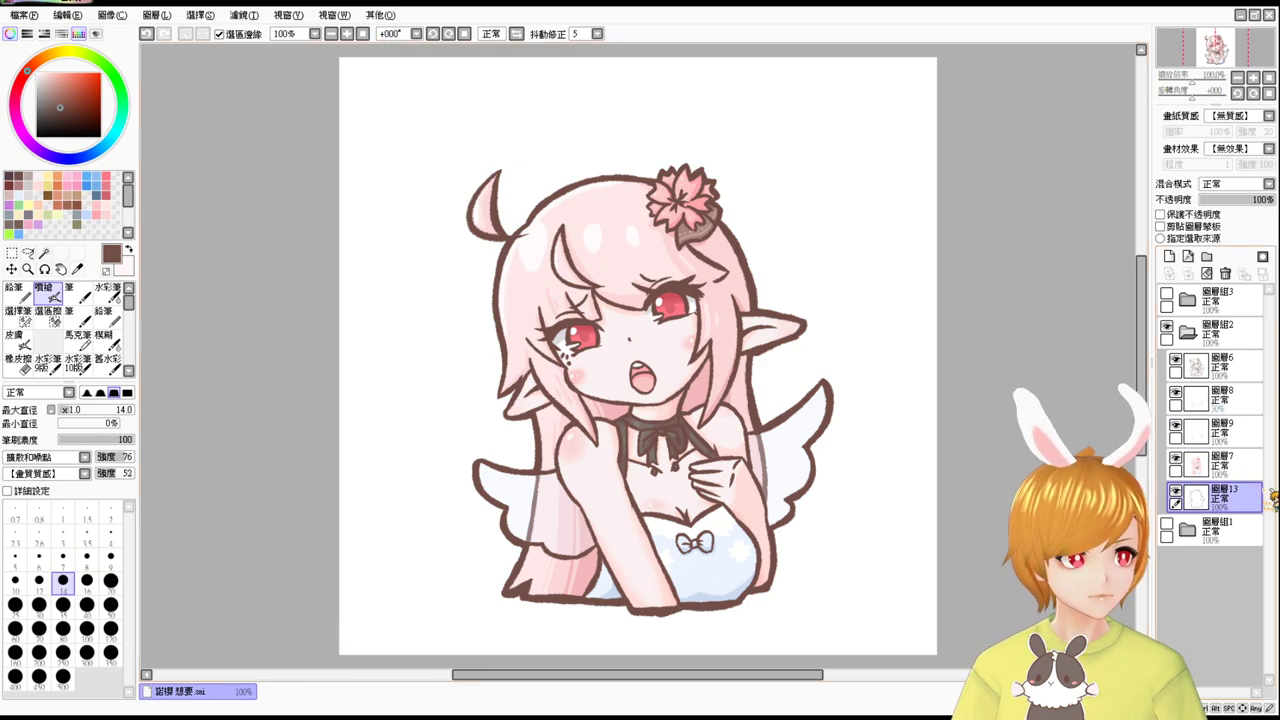
{"action": "left_click_drag", "start_coordinate": [1222, 497], "coordinate": [1228, 560]}
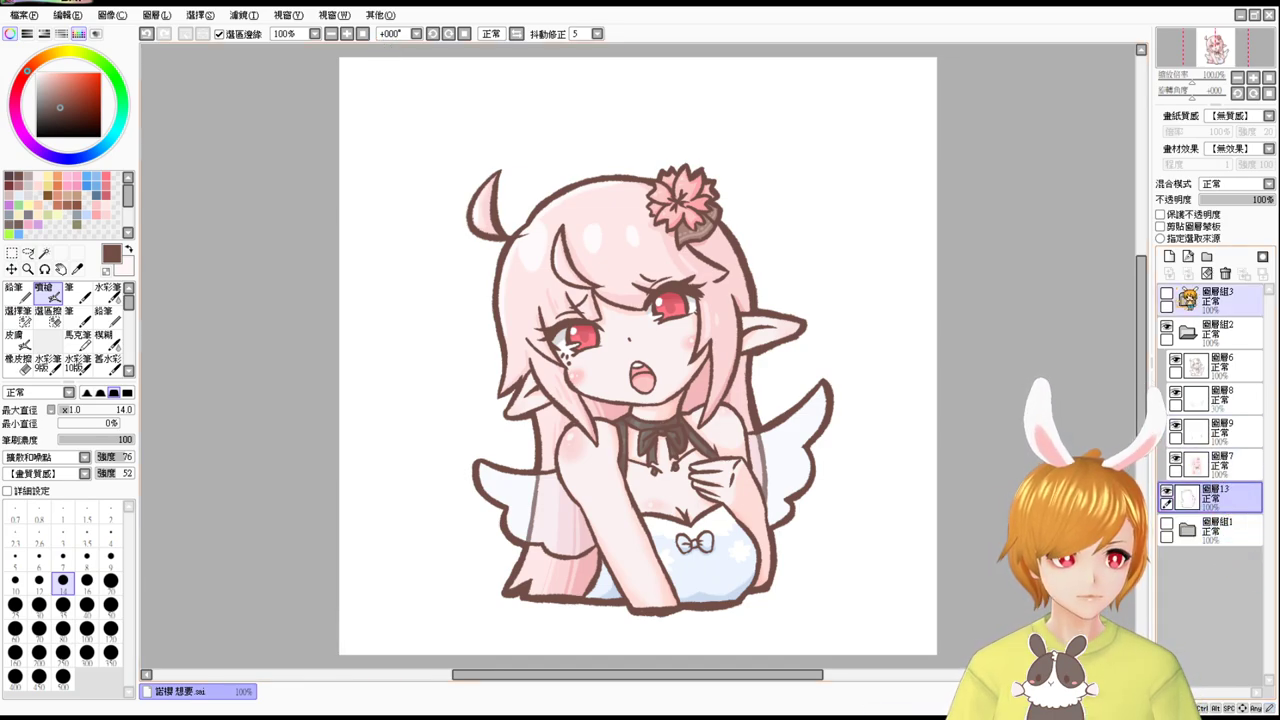
Collapse 圖層組2 and examine the outline on 圖層13 with the group hidden and shown, then inspect the figure at 150%.
{"action": "left_click", "coordinate": [1188, 333]}
{"action": "left_click", "coordinate": [1167, 326]}
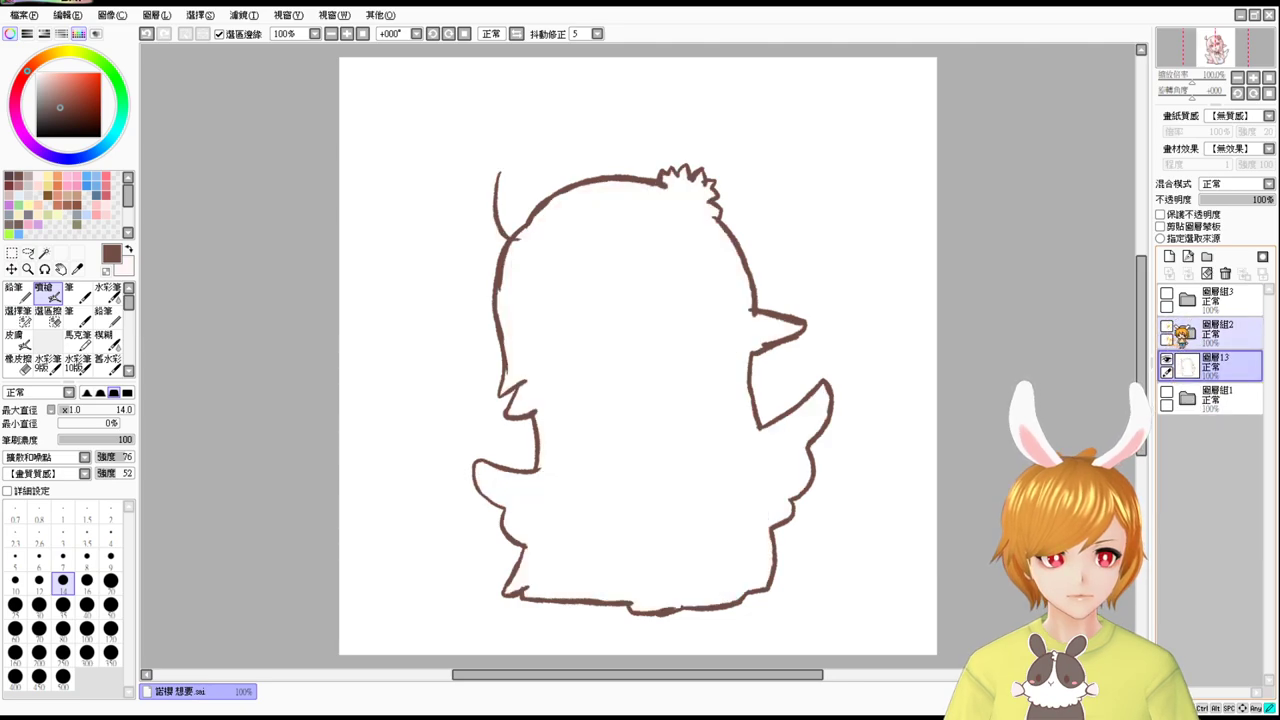
{"action": "left_click_drag", "start_coordinate": [1187, 366], "coordinate": [1182, 340]}
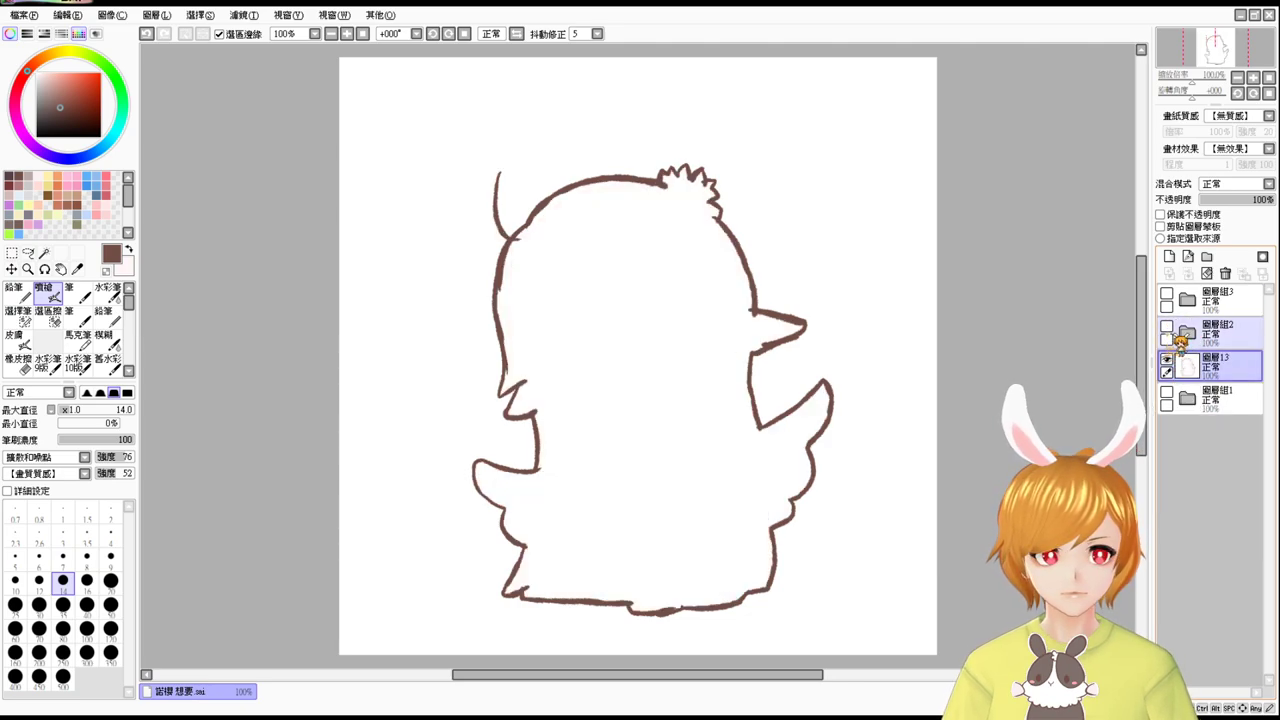
{"action": "left_click", "coordinate": [1167, 326]}
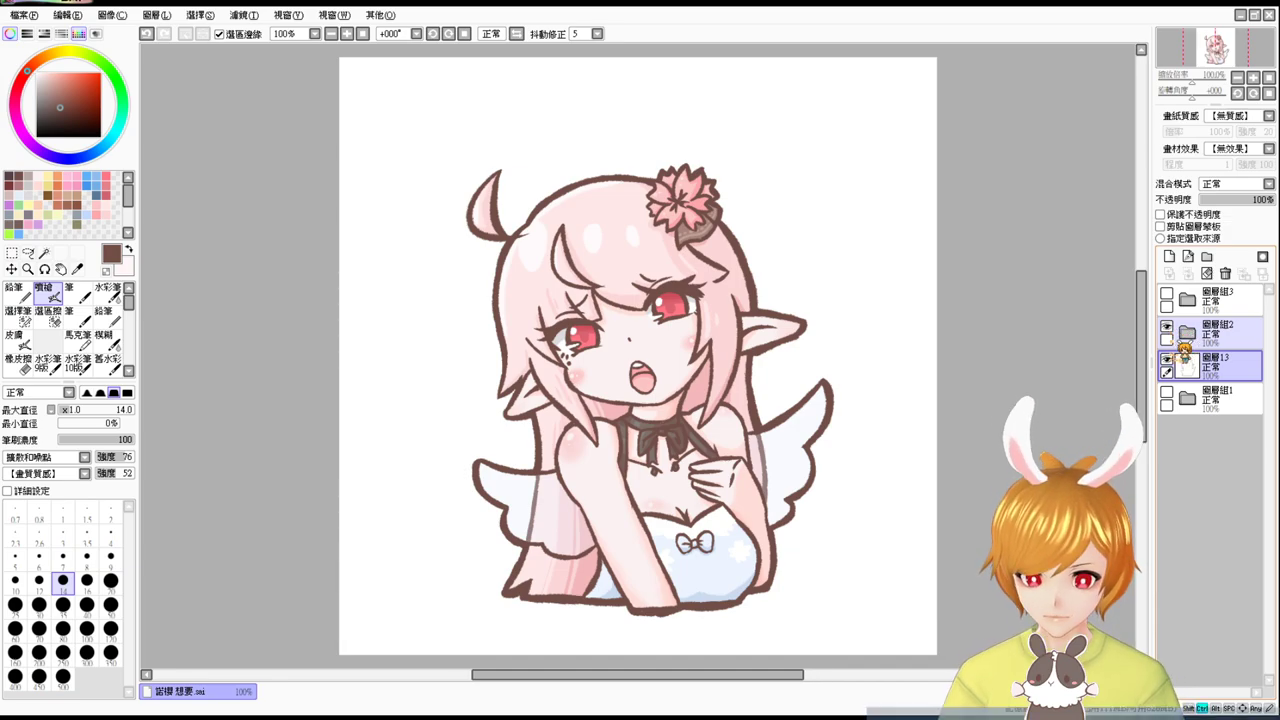
{"action": "key", "text": "Page_Up"}
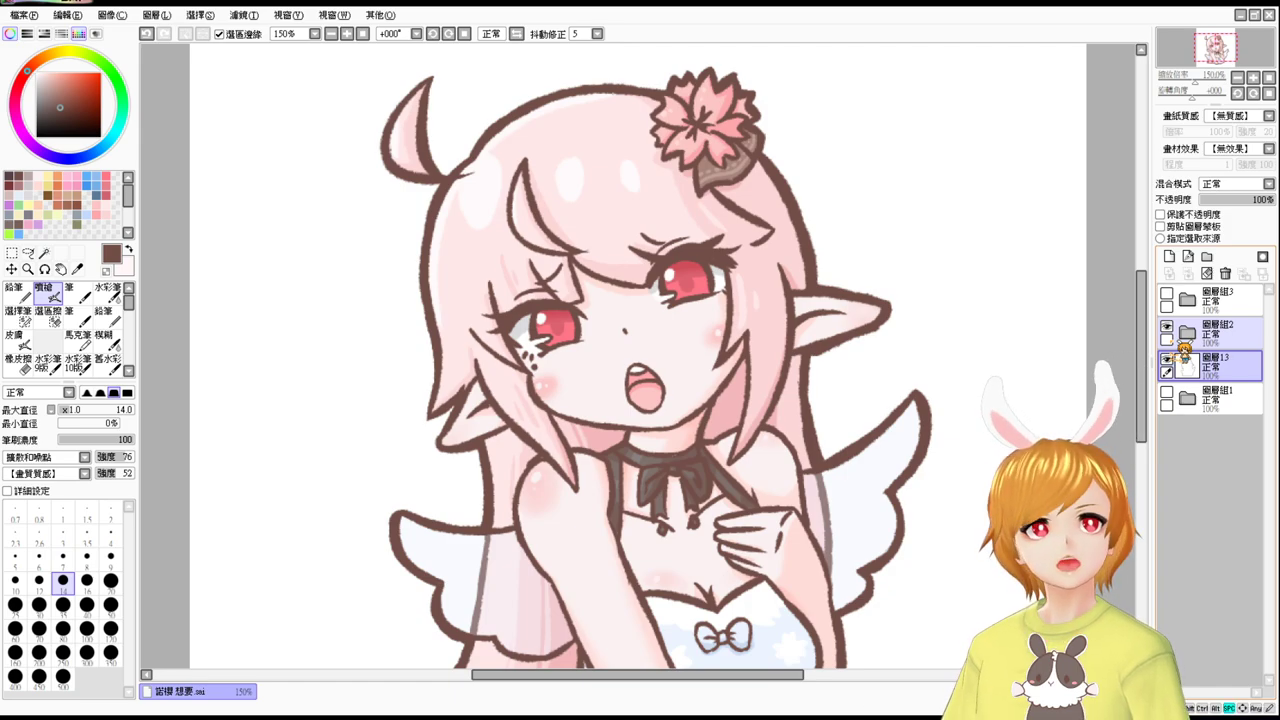
{"action": "left_click_drag", "start_coordinate": [808, 377], "coordinate": [773, 345]}
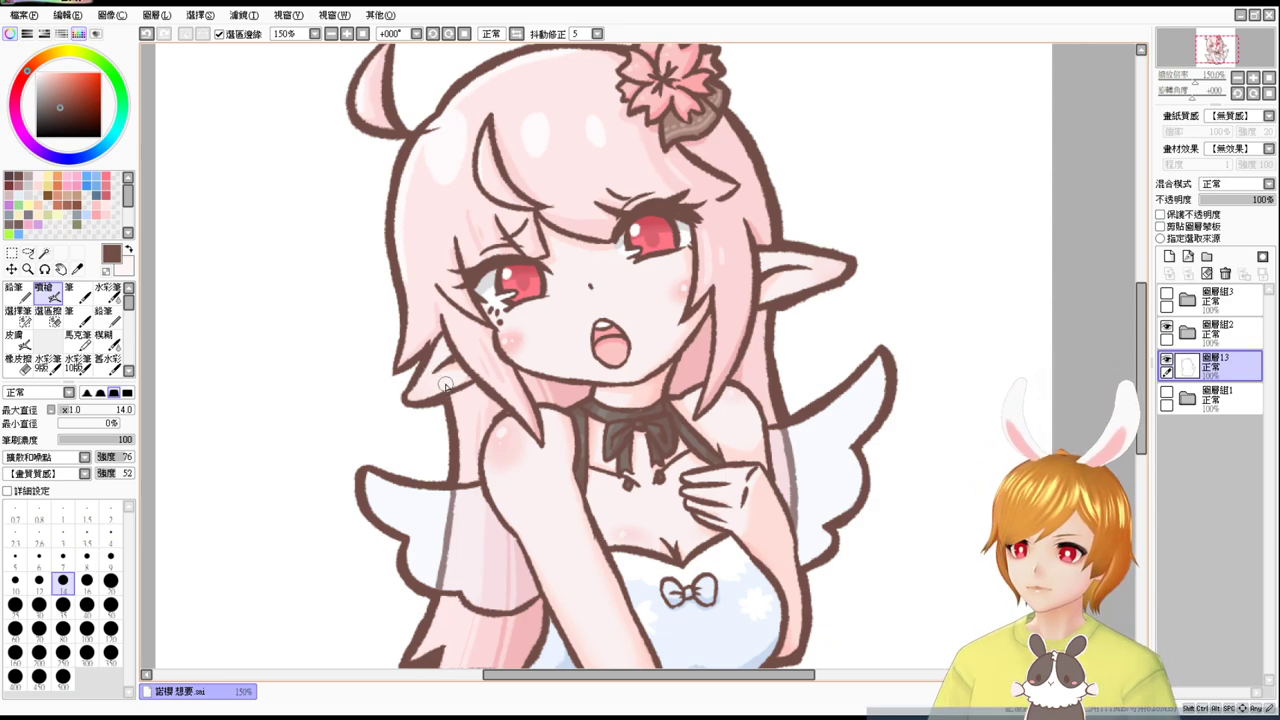
{"action": "mouse_move", "coordinate": [452, 443]}
{"action": "left_mouse_down"}
{"action": "mouse_move", "coordinate": [448, 399]}
{"action": "mouse_move", "coordinate": [462, 440]}
{"action": "left_mouse_up"}
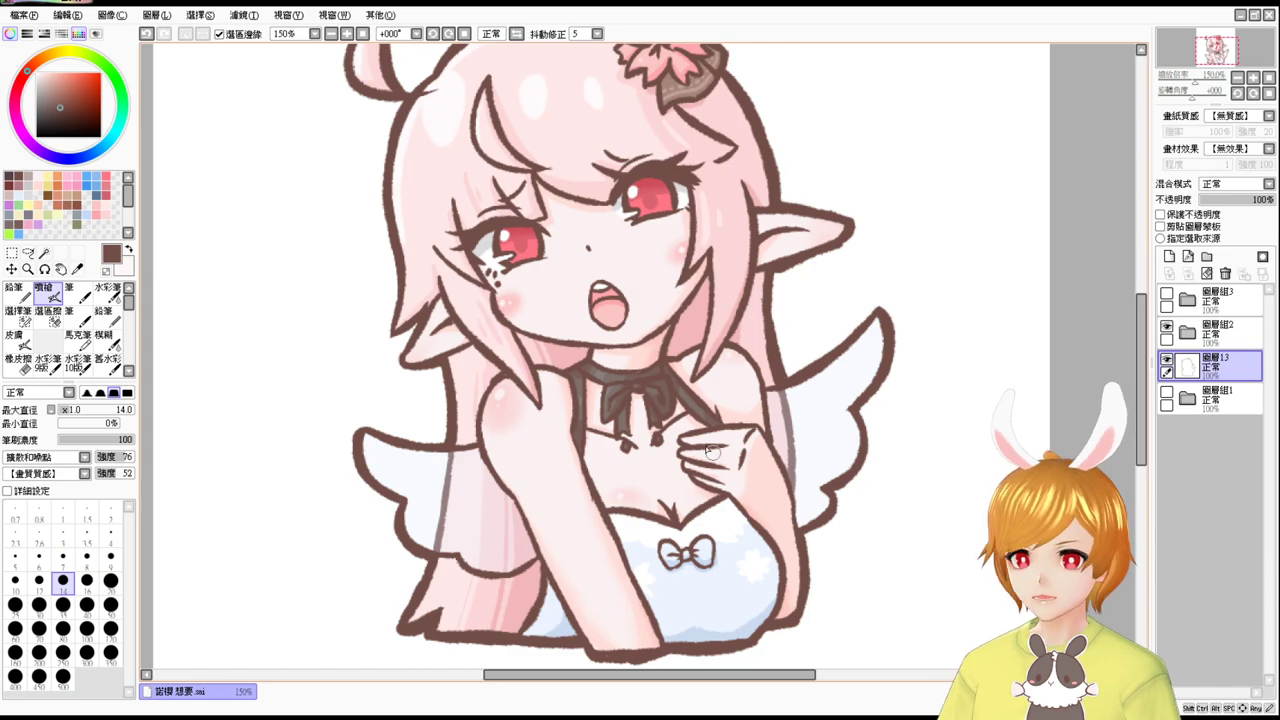
Add a new layer directly above 圖層組2.
{"action": "left_click", "coordinate": [1247, 336]}
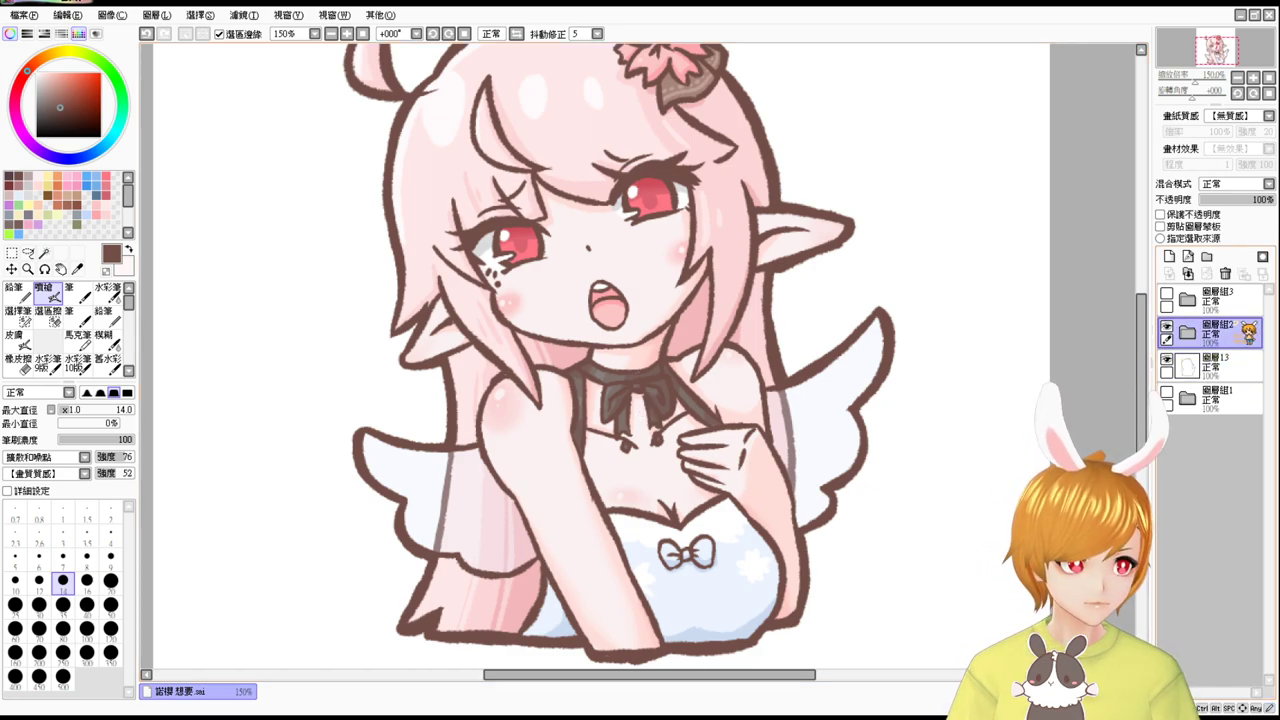
{"action": "left_click", "coordinate": [1169, 256]}
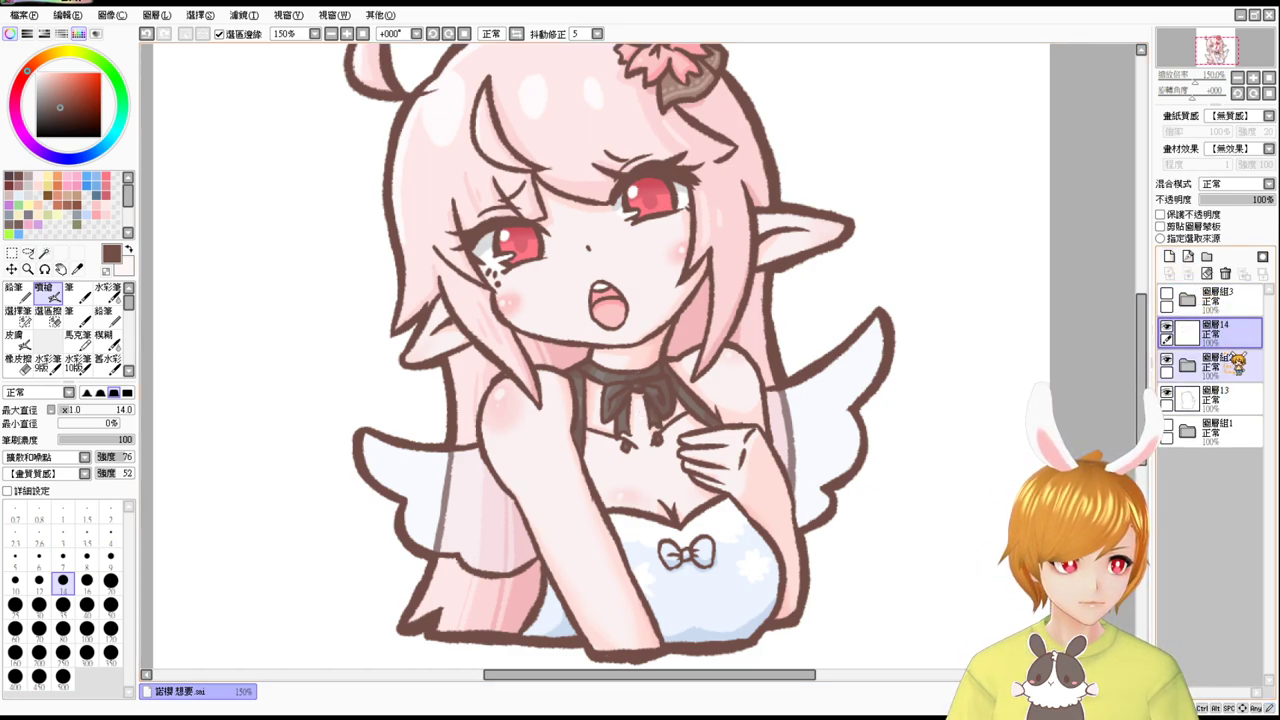
{"action": "mouse_move", "coordinate": [592, 489]}
{"action": "left_mouse_down"}
{"action": "mouse_move", "coordinate": [692, 514]}
{"action": "mouse_move", "coordinate": [611, 493]}
{"action": "mouse_move", "coordinate": [681, 507]}
{"action": "mouse_move", "coordinate": [706, 490]}
{"action": "left_mouse_up"}
{"action": "key", "text": "ctrl+z"}
{"action": "key", "text": "ctrl+z"}
{"action": "key", "text": "ctrl+z"}
{"action": "key", "text": "ctrl+z"}
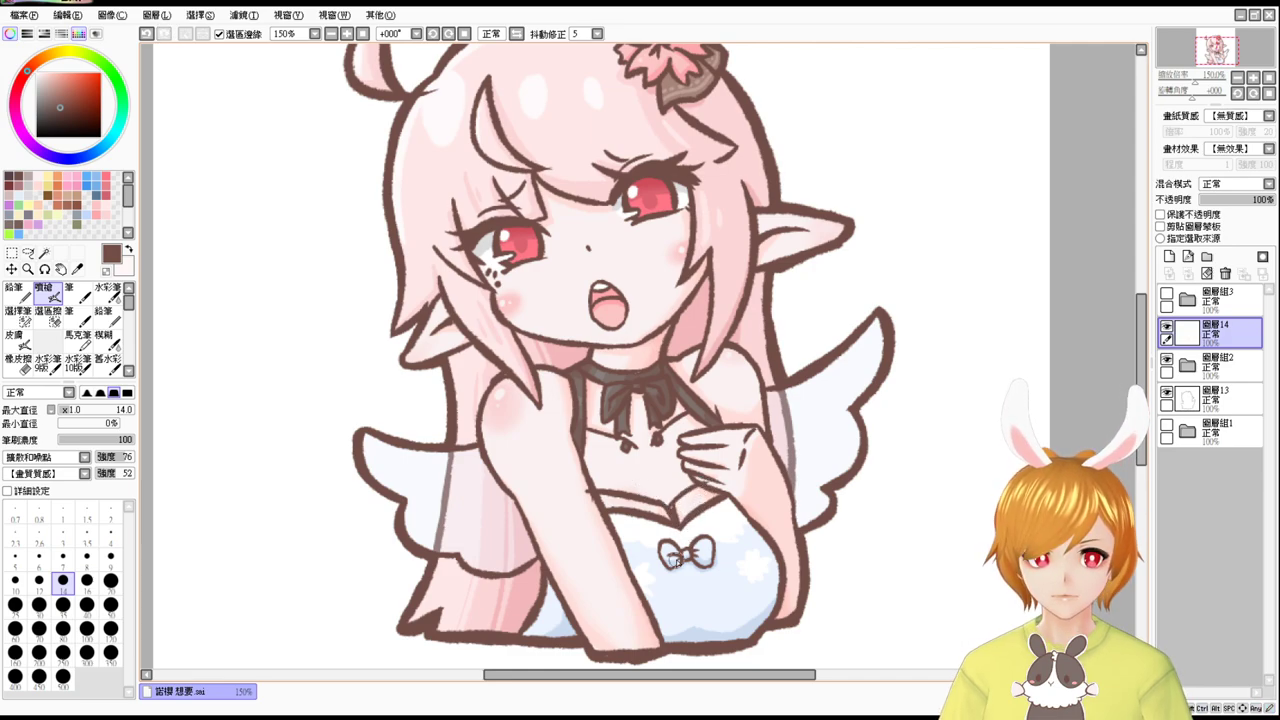
{"action": "scroll", "coordinate": [677, 562], "scroll_direction": "up", "scroll_amount": 2}
{"action": "scroll", "coordinate": [993, 470], "scroll_direction": "up", "scroll_amount": 1}
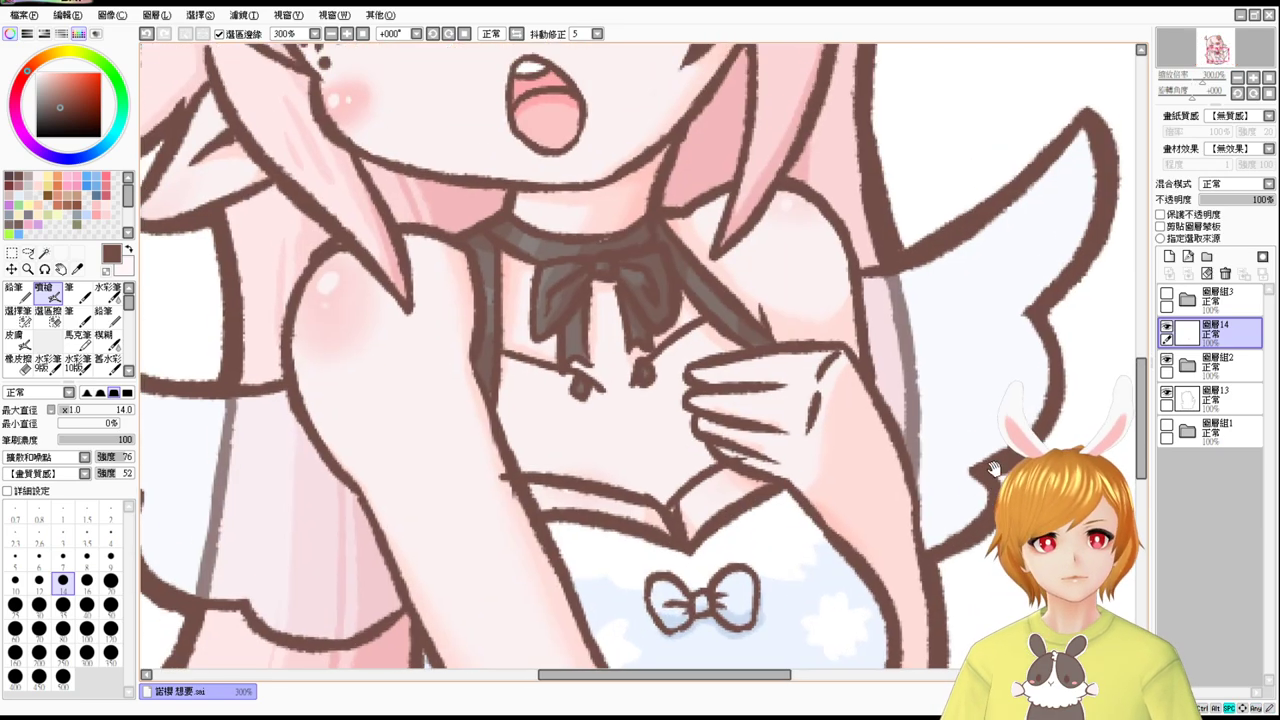
{"action": "key", "text": "ctrl+z"}
{"action": "key", "text": "ctrl+z"}
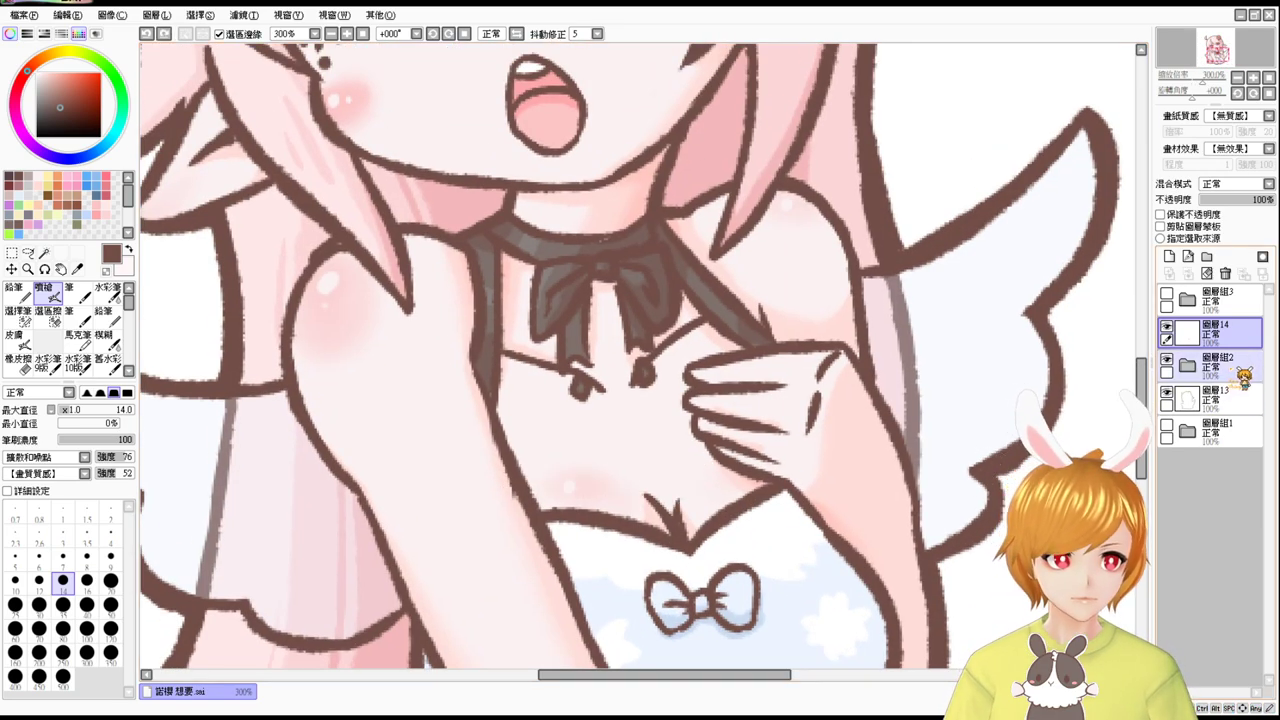
Erase the dress neckline and cleavage lines from 圖層6 inside 圖層組2 using a size 20 eraser.
{"action": "left_click", "coordinate": [1212, 368]}
{"action": "left_click", "coordinate": [1213, 395]}
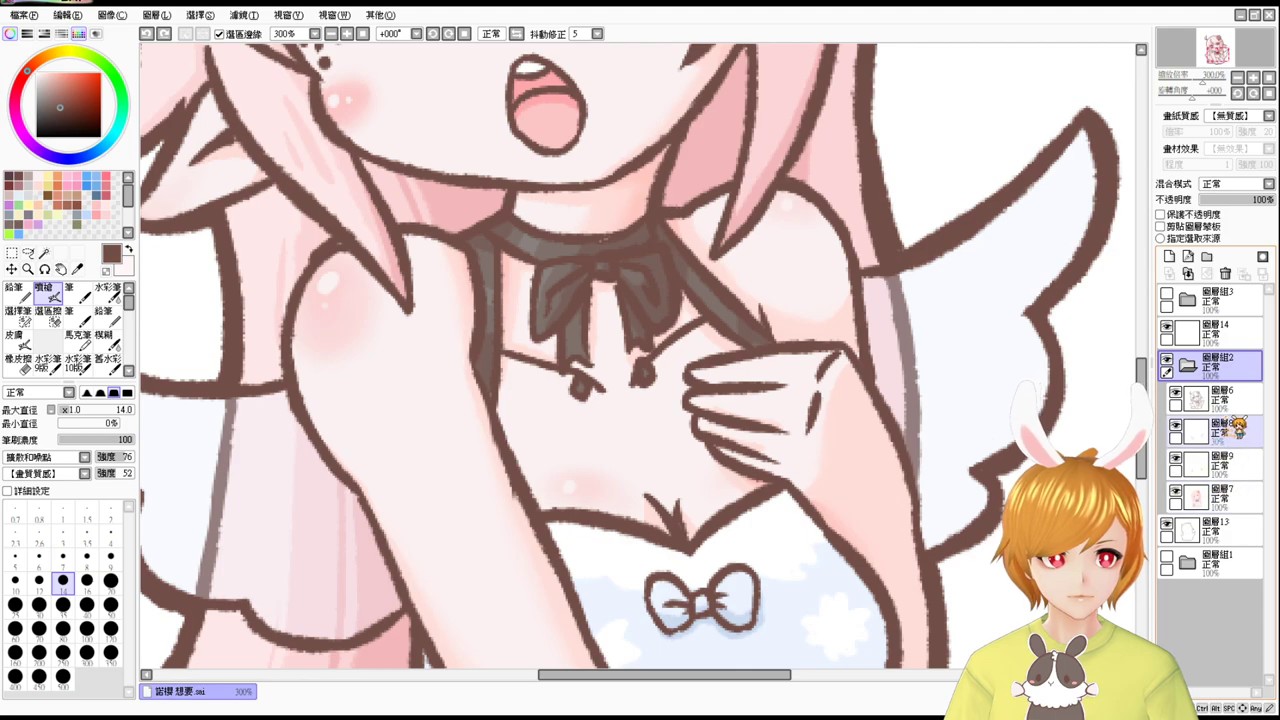
{"action": "scroll", "coordinate": [845, 500], "scroll_direction": "down", "scroll_amount": 1}
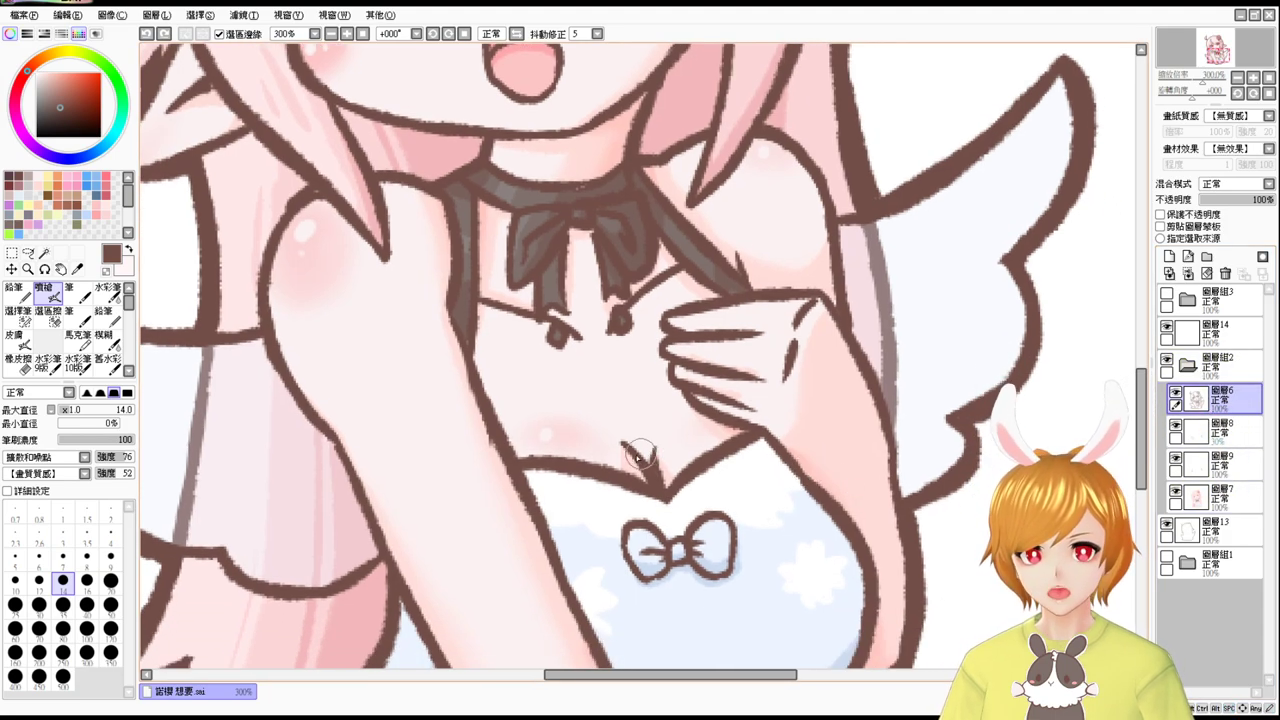
{"action": "key", "text": "e"}
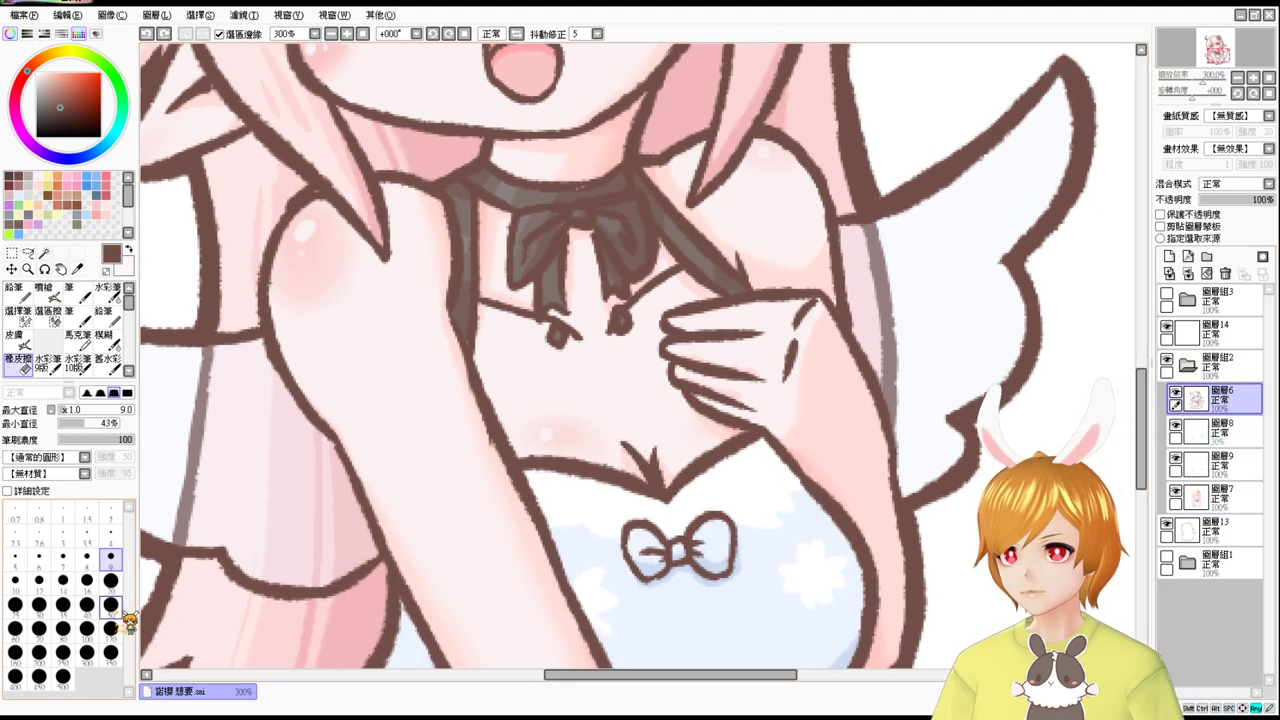
{"action": "left_click", "coordinate": [110, 580]}
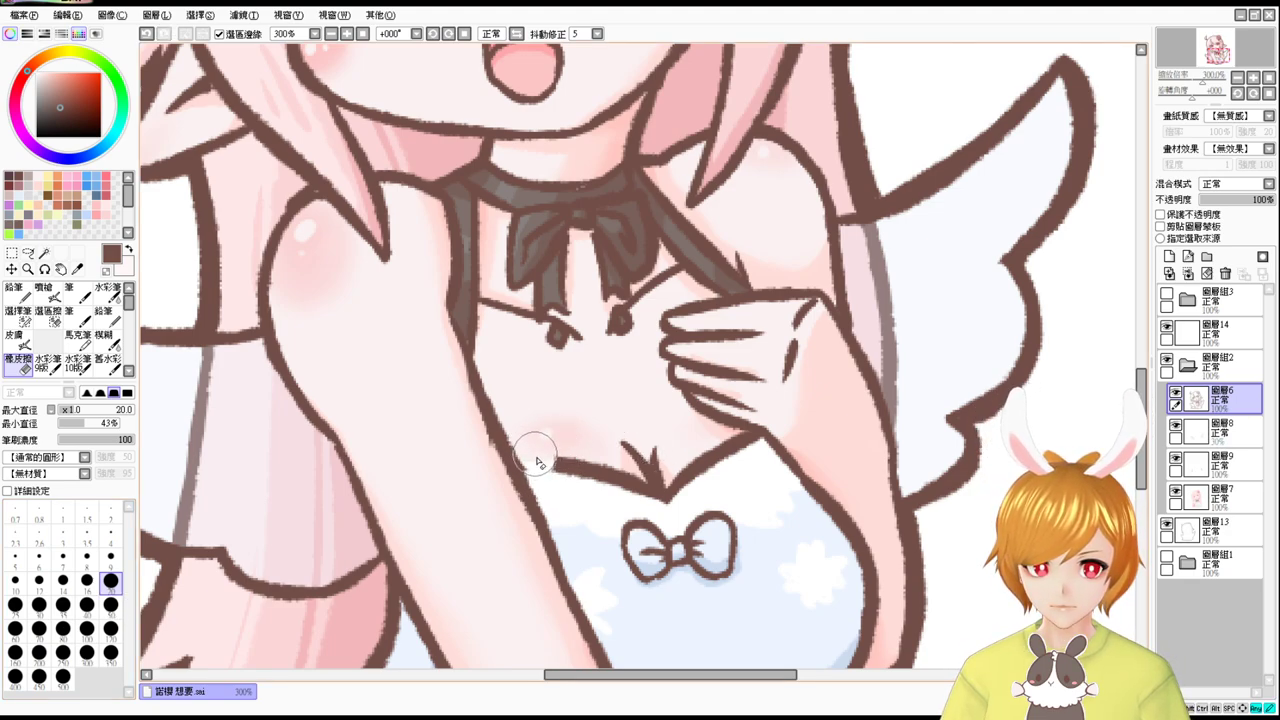
{"action": "mouse_move", "coordinate": [531, 443]}
{"action": "left_mouse_down"}
{"action": "mouse_move", "coordinate": [584, 444]}
{"action": "mouse_move", "coordinate": [640, 497]}
{"action": "mouse_move", "coordinate": [663, 451]}
{"action": "mouse_move", "coordinate": [687, 481]}
{"action": "mouse_move", "coordinate": [728, 457]}
{"action": "left_mouse_up"}
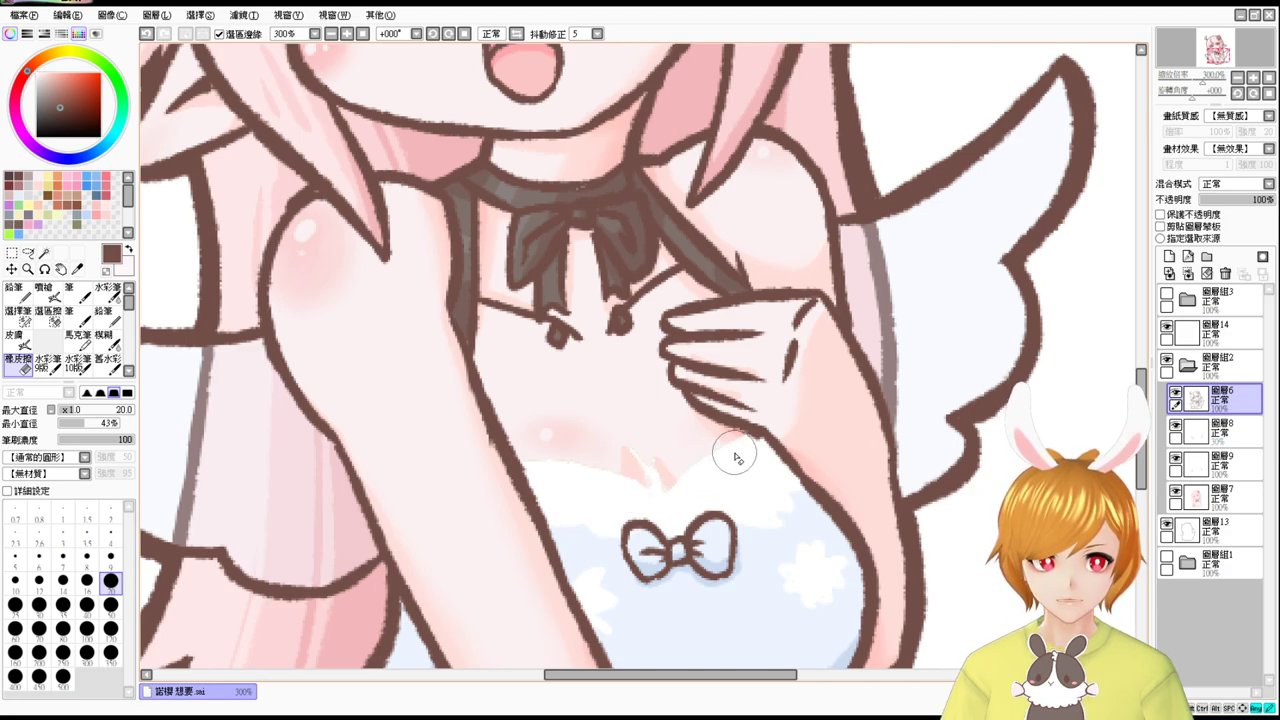
Redraw the dress neckline slightly higher on 圖層6 with the size 12 噴槍 brush, including the short cleavage lines, redoing faulty strokes.
{"action": "key", "text": "v"}
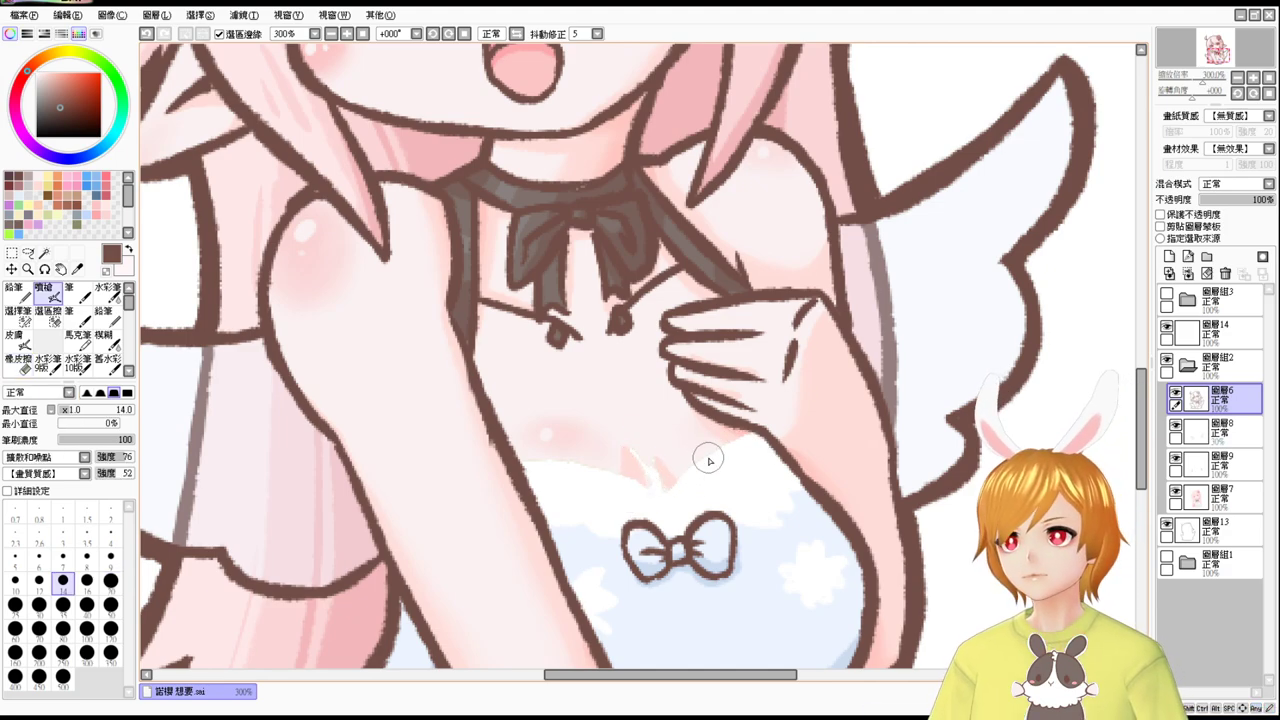
{"action": "key", "text": "["}
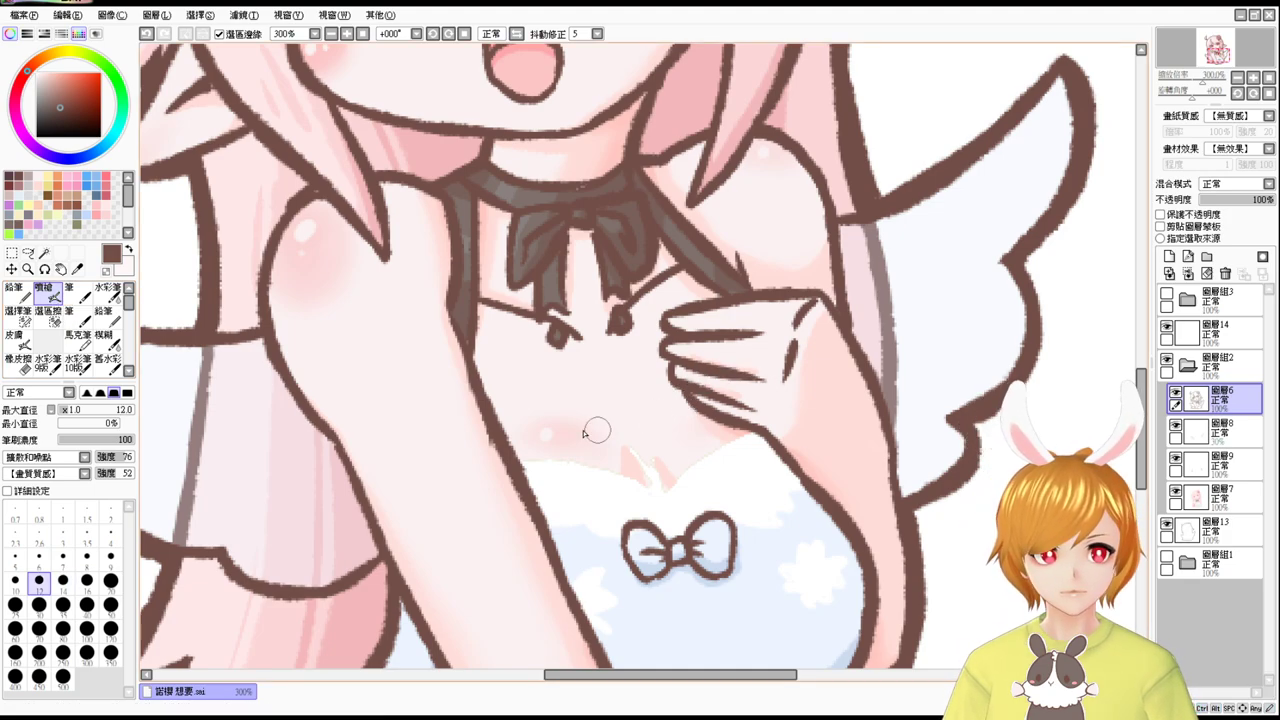
{"action": "left_click_drag", "start_coordinate": [506, 438], "coordinate": [620, 452]}
{"action": "key", "text": "ctrl+z"}
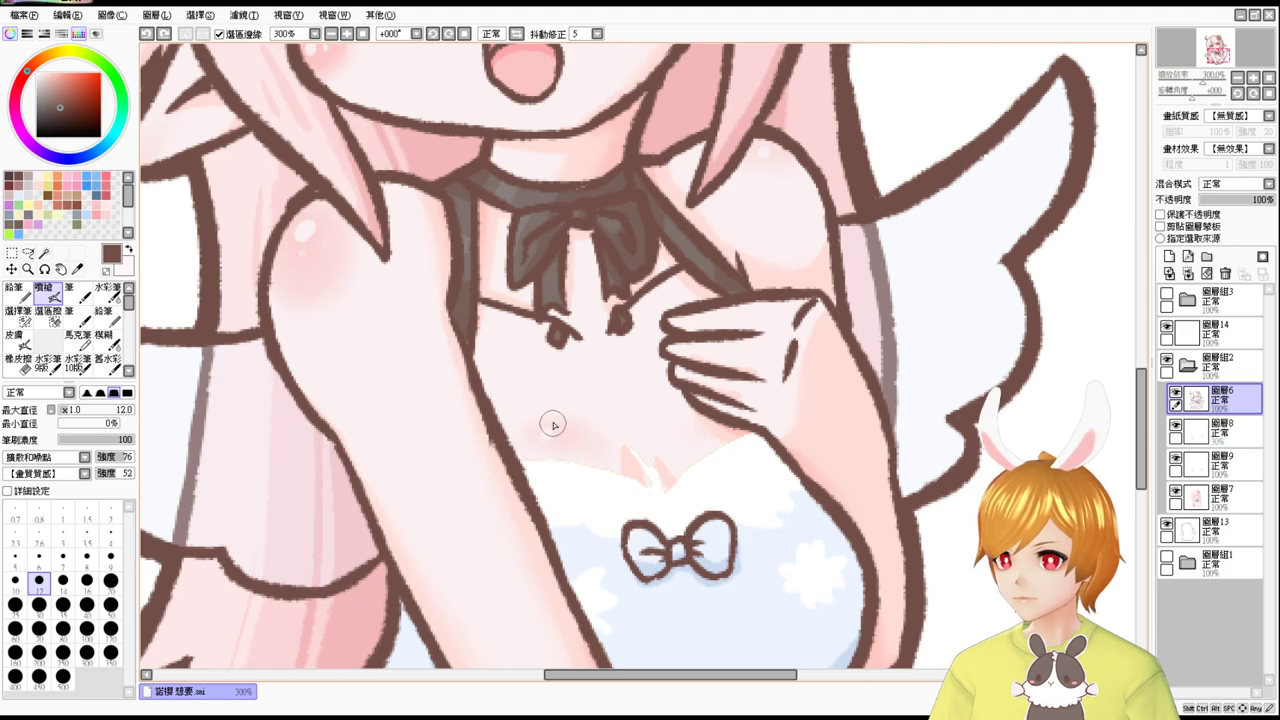
{"action": "left_click_drag", "start_coordinate": [501, 438], "coordinate": [618, 462]}
{"action": "key", "text": "ctrl+z"}
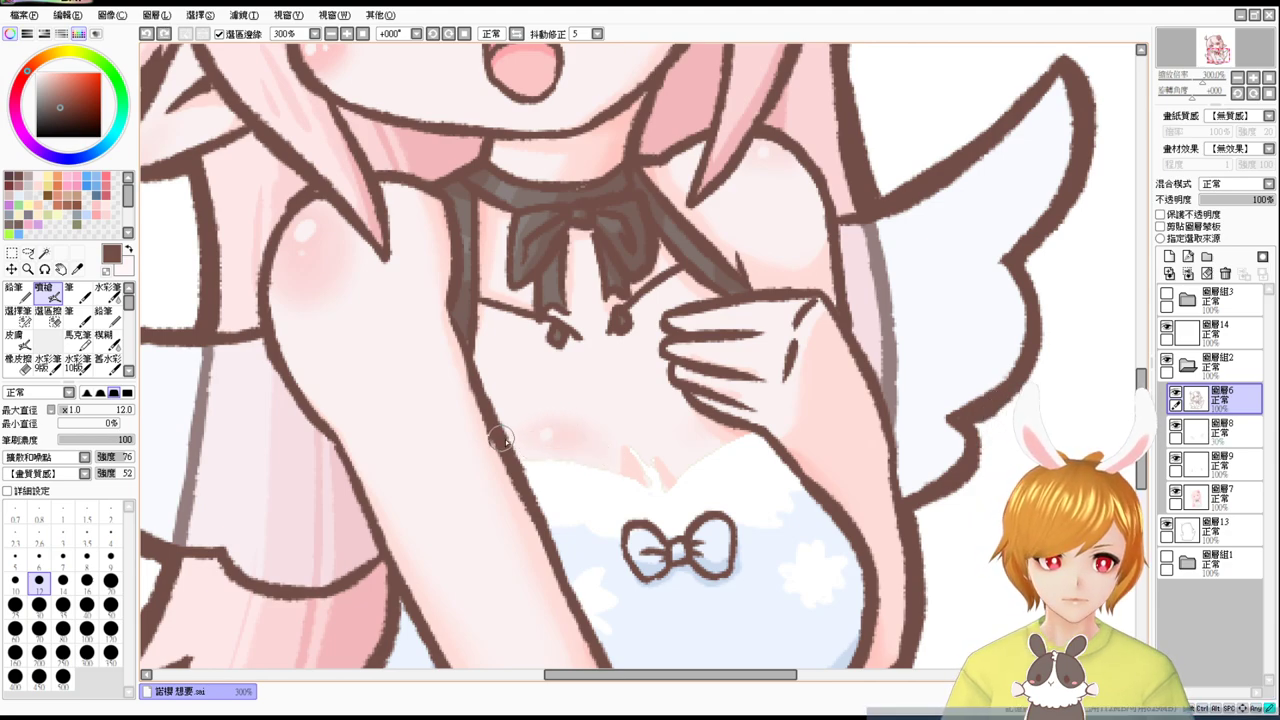
{"action": "mouse_move", "coordinate": [502, 440]}
{"action": "left_mouse_down"}
{"action": "mouse_move", "coordinate": [660, 464]}
{"action": "mouse_move", "coordinate": [718, 438]}
{"action": "left_mouse_up"}
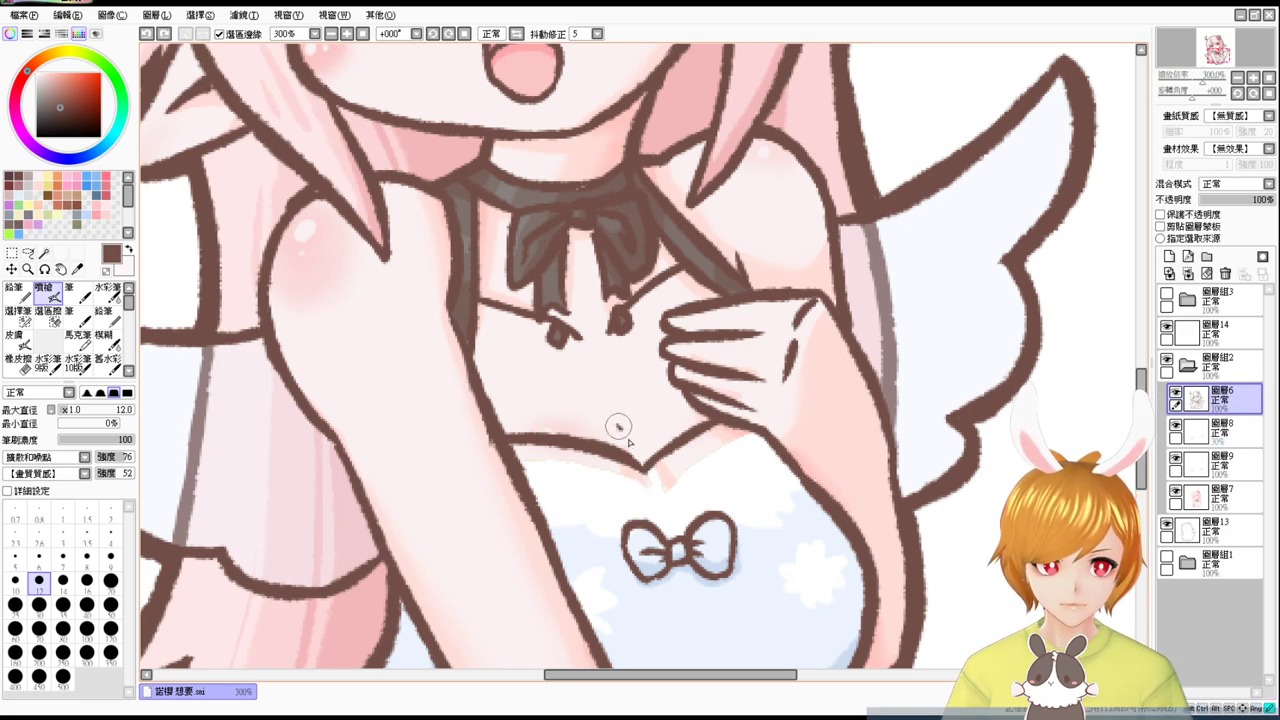
{"action": "left_click_drag", "start_coordinate": [617, 426], "coordinate": [651, 480]}
{"action": "left_click_drag", "start_coordinate": [634, 429], "coordinate": [658, 478]}
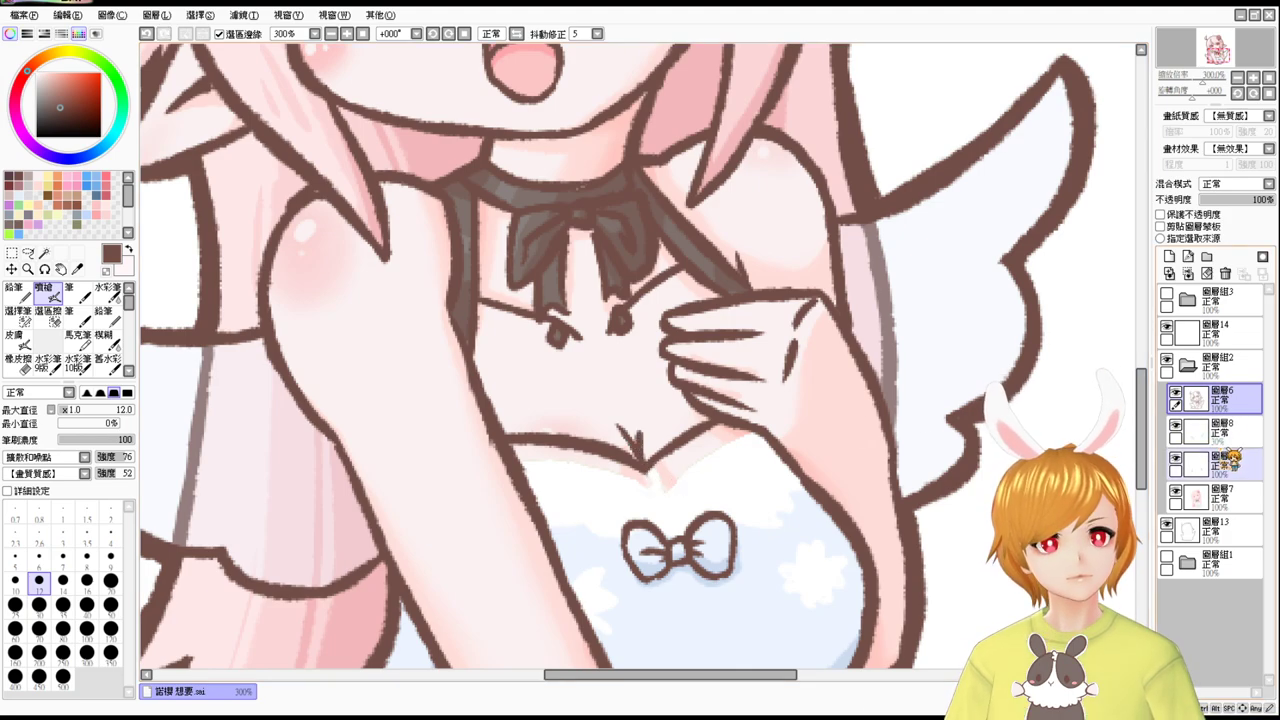
Lasso the dress bow's line art on 圖層6, move it up closer to the new neckline and rotate it slightly counter-clockwise.
{"action": "mouse_move", "coordinate": [991, 538]}
{"action": "left_mouse_down"}
{"action": "mouse_move", "coordinate": [957, 428]}
{"action": "mouse_move", "coordinate": [967, 483]}
{"action": "left_mouse_up"}
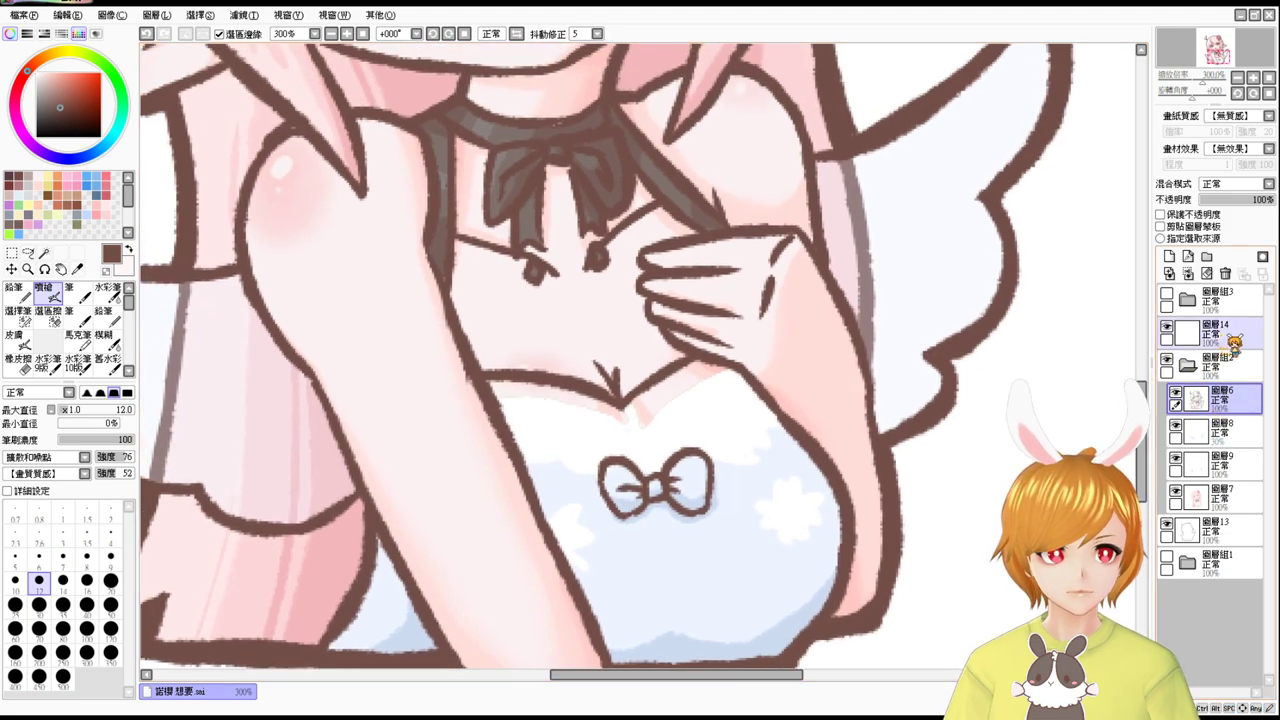
{"action": "left_click", "coordinate": [29, 252]}
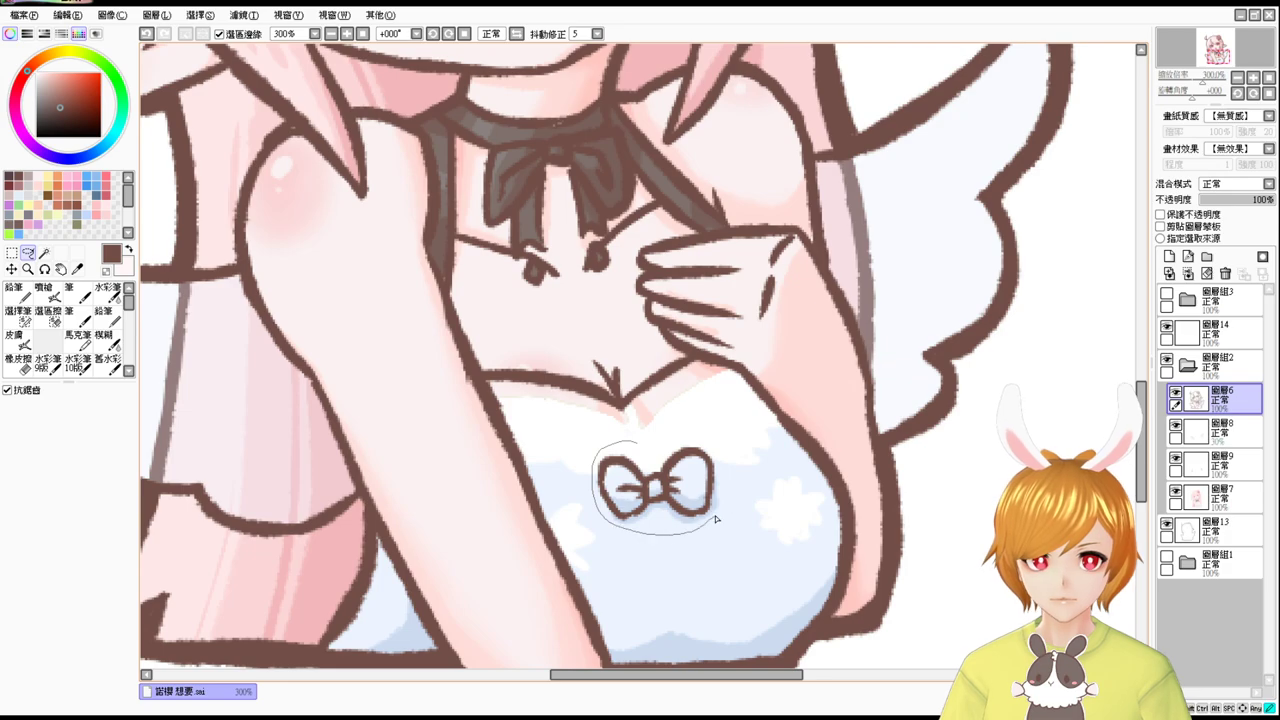
{"action": "left_click_drag", "start_coordinate": [642, 445], "coordinate": [644, 441]}
{"action": "key", "text": "ctrl+t"}
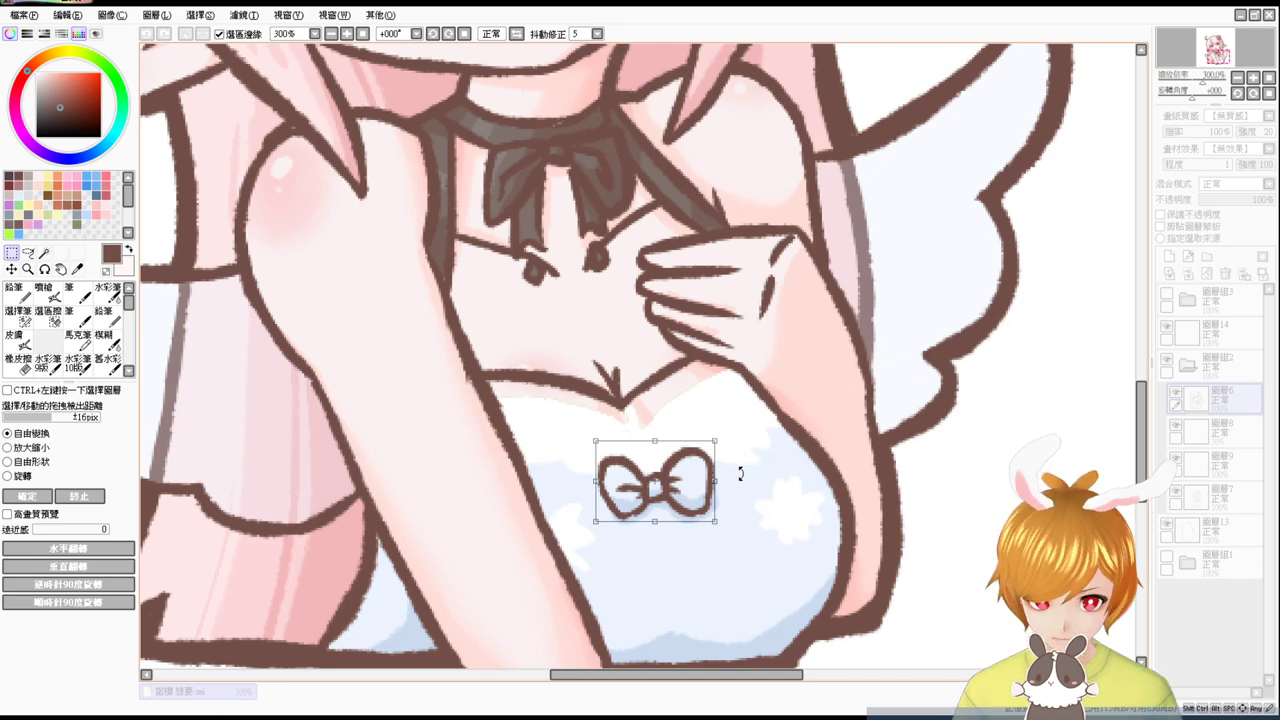
{"action": "left_click_drag", "start_coordinate": [699, 486], "coordinate": [684, 452]}
{"action": "left_click_drag", "start_coordinate": [737, 517], "coordinate": [735, 509]}
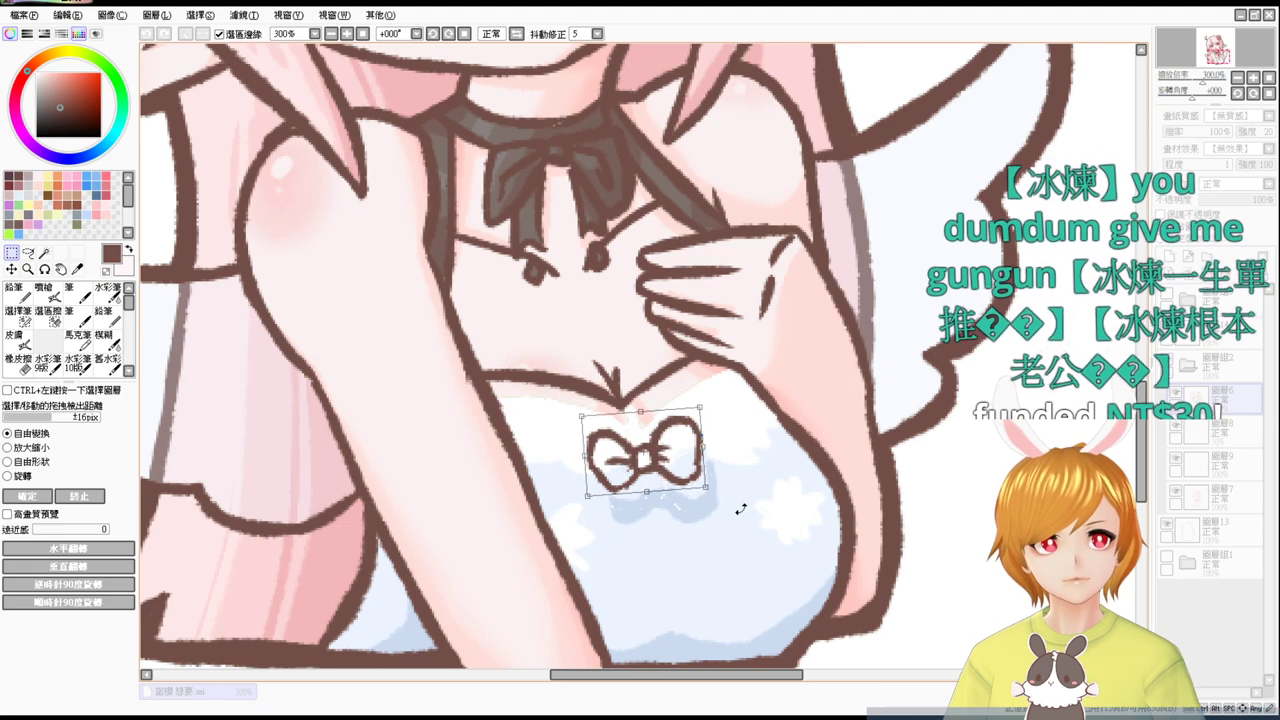
{"action": "key", "text": "Return"}
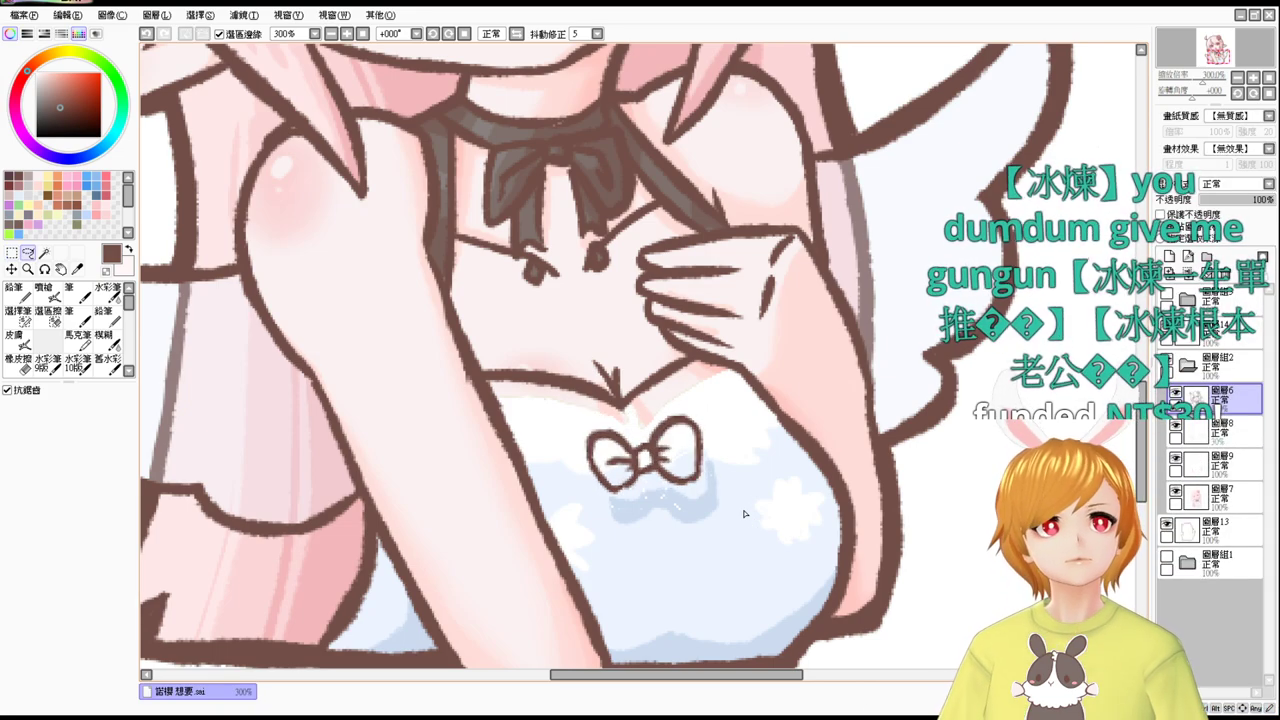
Select the dress area and the bow's inner areas with the magic wand while 圖層7 is hidden, then show 圖層7 again.
{"action": "left_click", "coordinate": [1177, 491]}
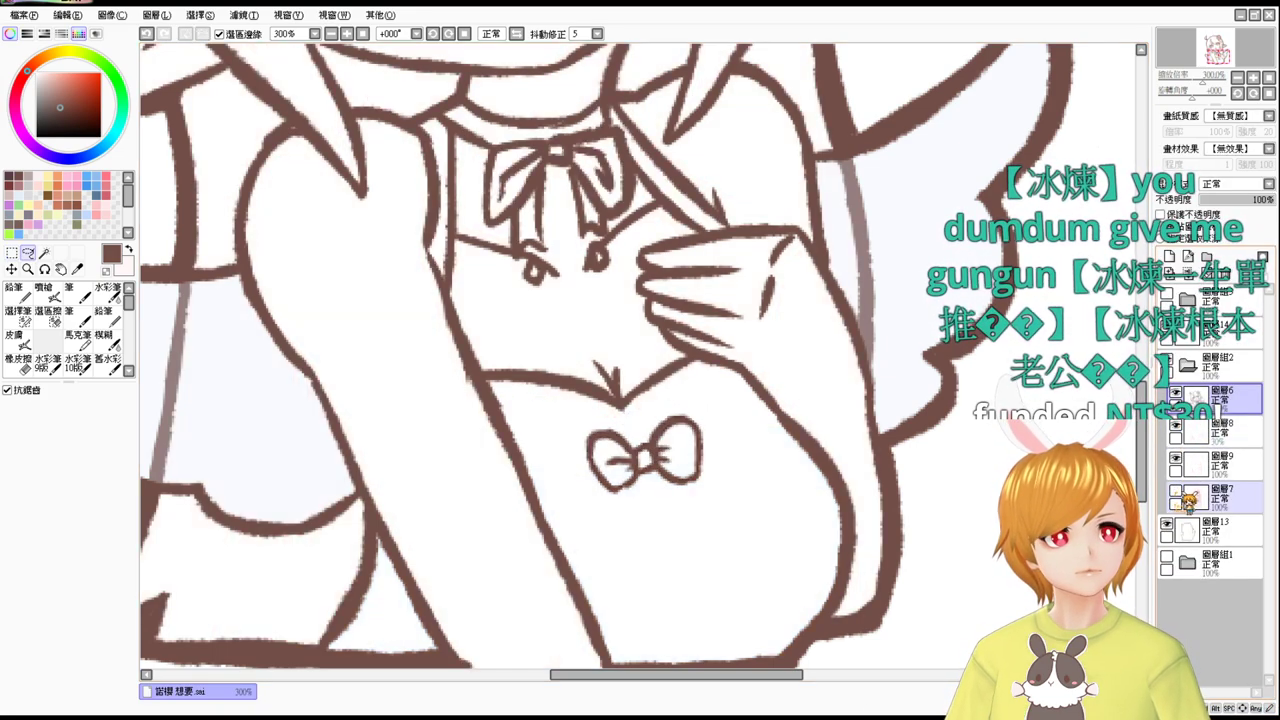
{"action": "left_click", "coordinate": [45, 254]}
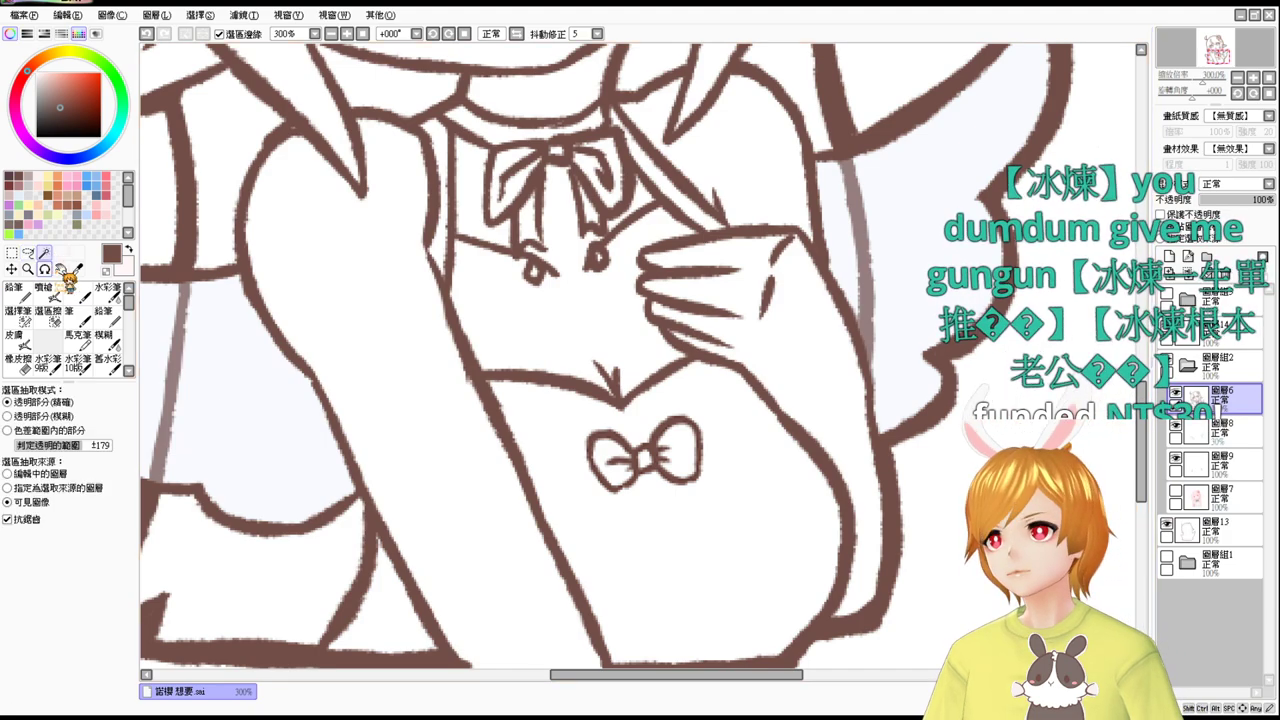
{"action": "left_click", "coordinate": [735, 540]}
{"action": "left_click", "coordinate": [678, 450]}
{"action": "left_click", "coordinate": [645, 458]}
{"action": "left_click", "coordinate": [608, 460]}
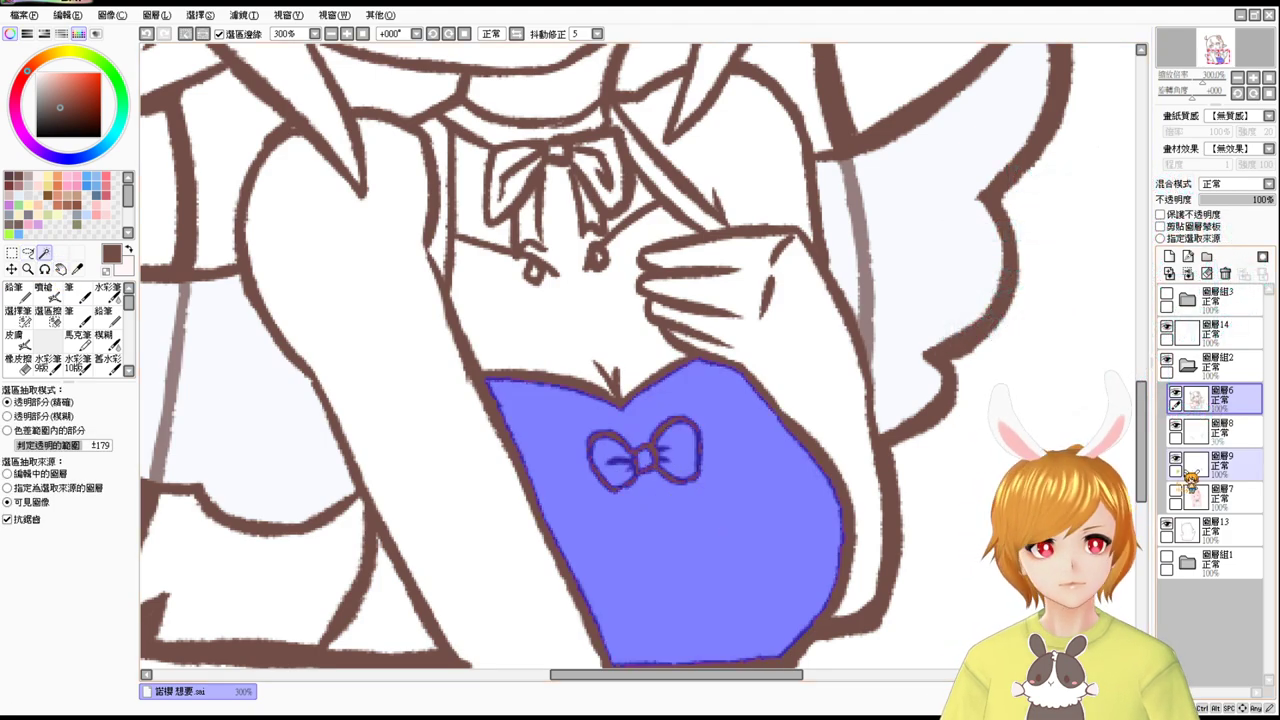
{"action": "left_click", "coordinate": [1175, 490]}
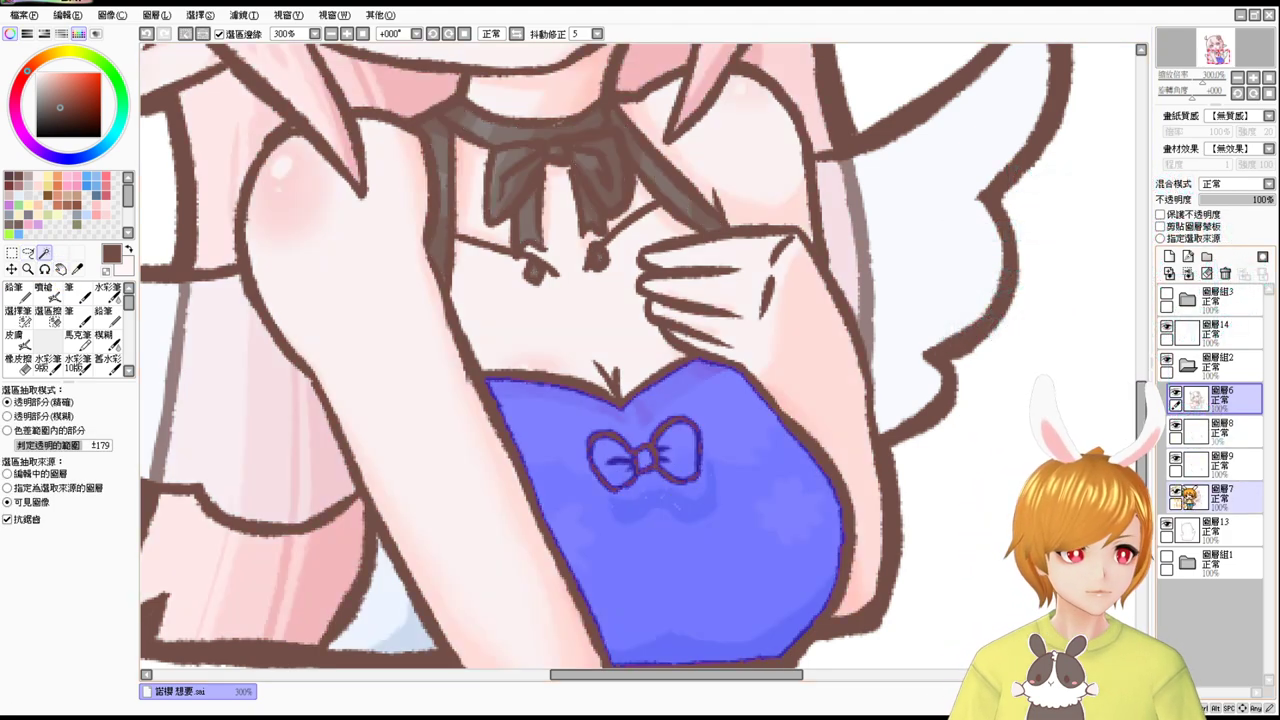
Sample the dress's light blue and paint over the old bow shadow on 圖層7, undoing strokes made on the wrong layer.
{"action": "left_click", "coordinate": [49, 294]}
{"action": "left_click", "coordinate": [659, 531], "text": "alt"}
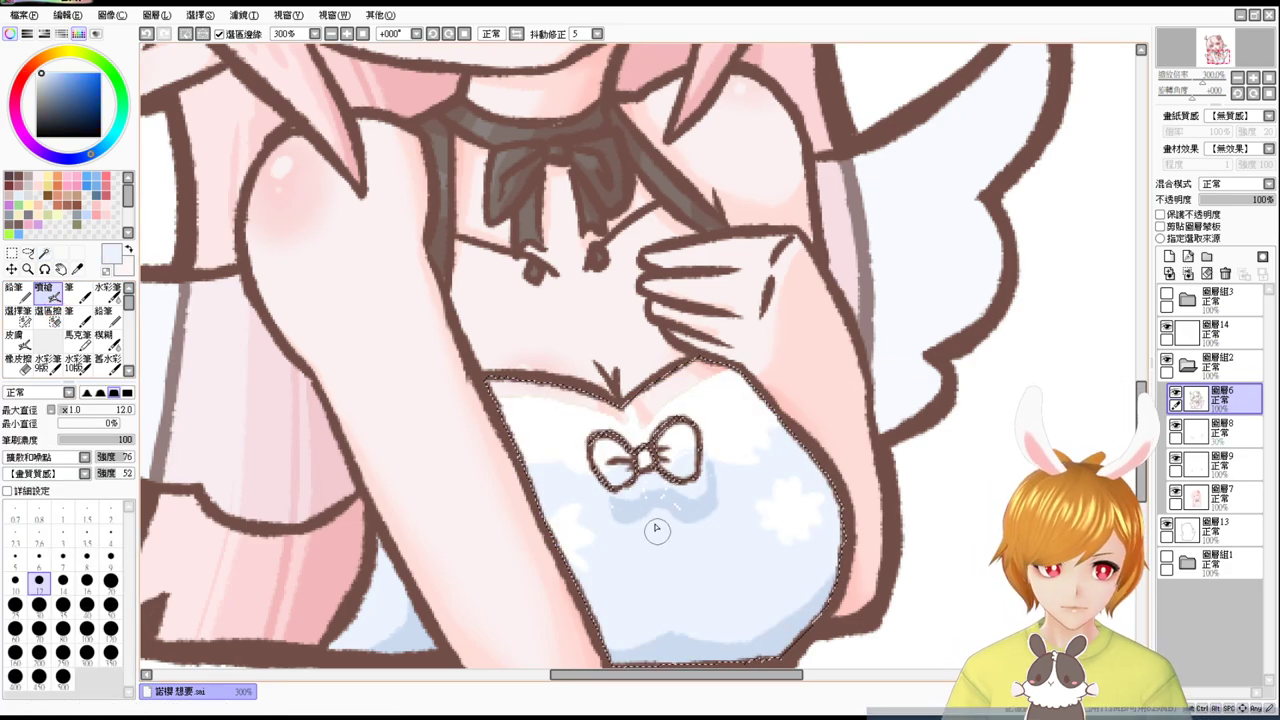
{"action": "left_click_drag", "start_coordinate": [646, 516], "coordinate": [656, 516]}
{"action": "mouse_move", "coordinate": [650, 516]}
{"action": "left_mouse_down"}
{"action": "mouse_move", "coordinate": [616, 500]}
{"action": "mouse_move", "coordinate": [636, 525]}
{"action": "mouse_move", "coordinate": [683, 489]}
{"action": "mouse_move", "coordinate": [664, 505]}
{"action": "mouse_move", "coordinate": [703, 482]}
{"action": "left_mouse_up"}
{"action": "key", "text": "ctrl+z"}
{"action": "left_click", "coordinate": [1233, 438]}
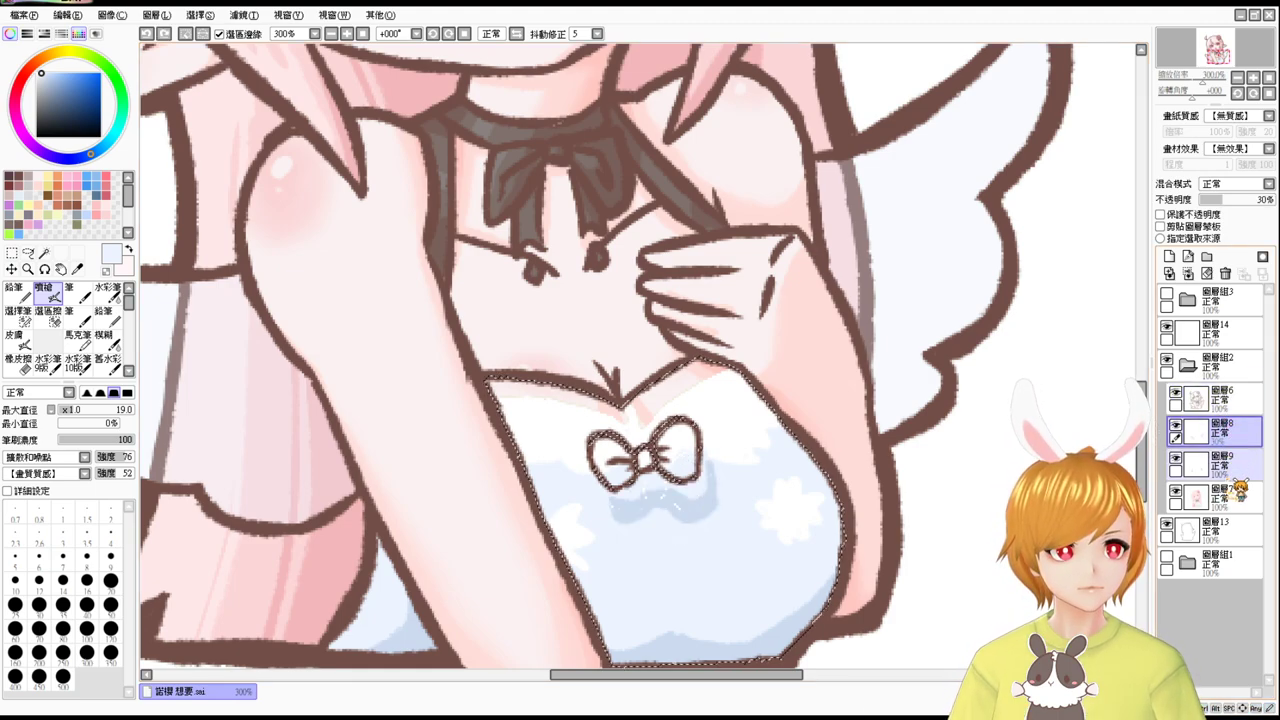
{"action": "left_click", "coordinate": [1220, 495]}
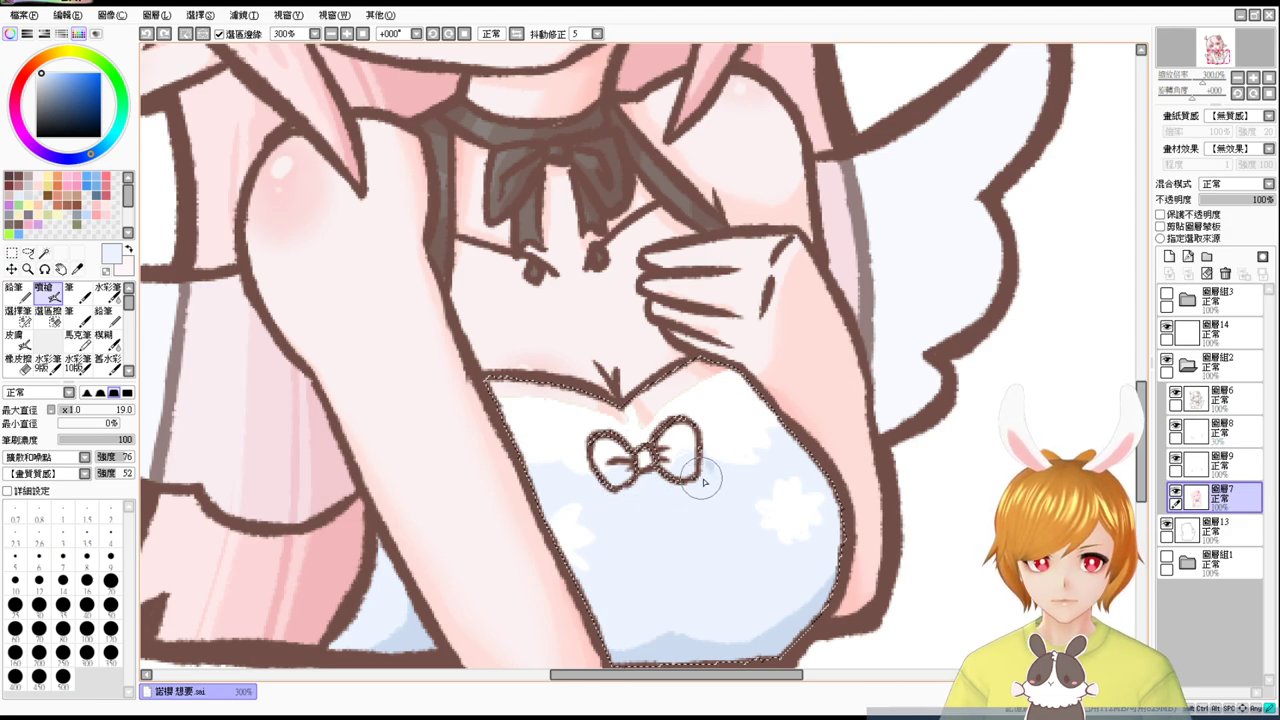
{"action": "left_click_drag", "start_coordinate": [707, 480], "coordinate": [706, 498]}
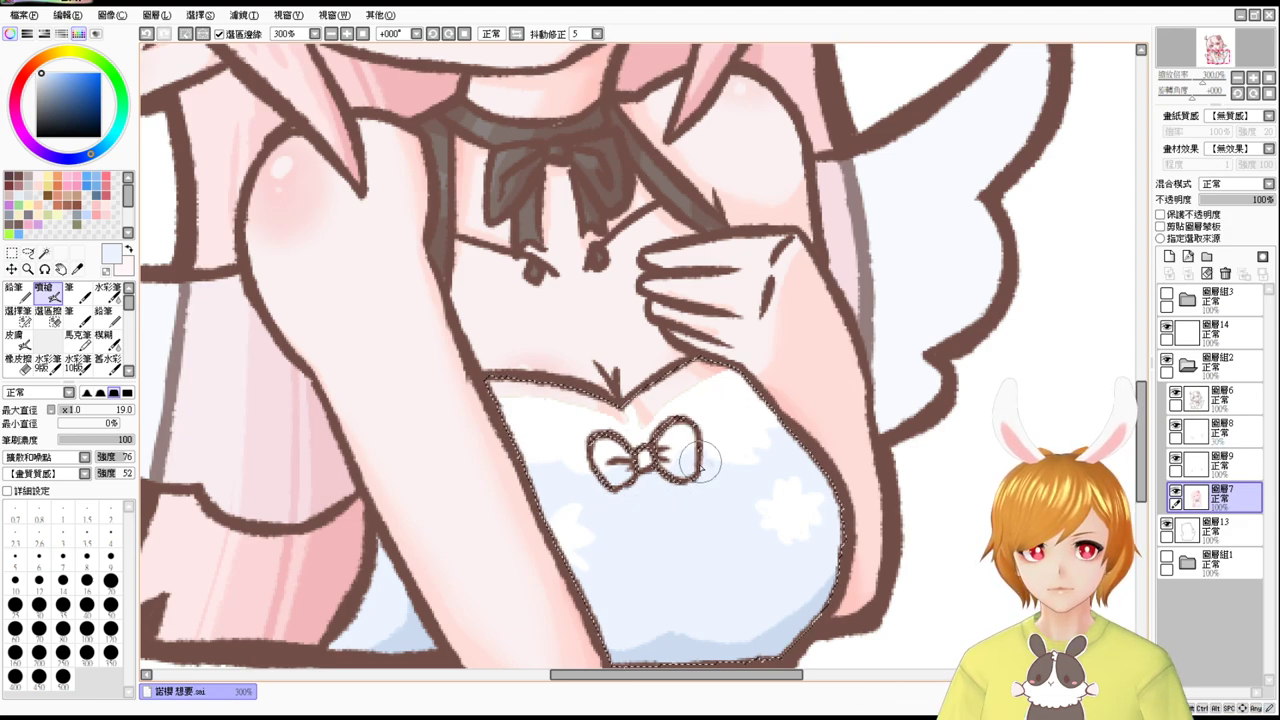
Repaint the dress around the bow on 圖層7 with sampled light blue and fill the band under the neckline with sampled white.
{"action": "left_click_drag", "start_coordinate": [652, 445], "coordinate": [668, 476]}
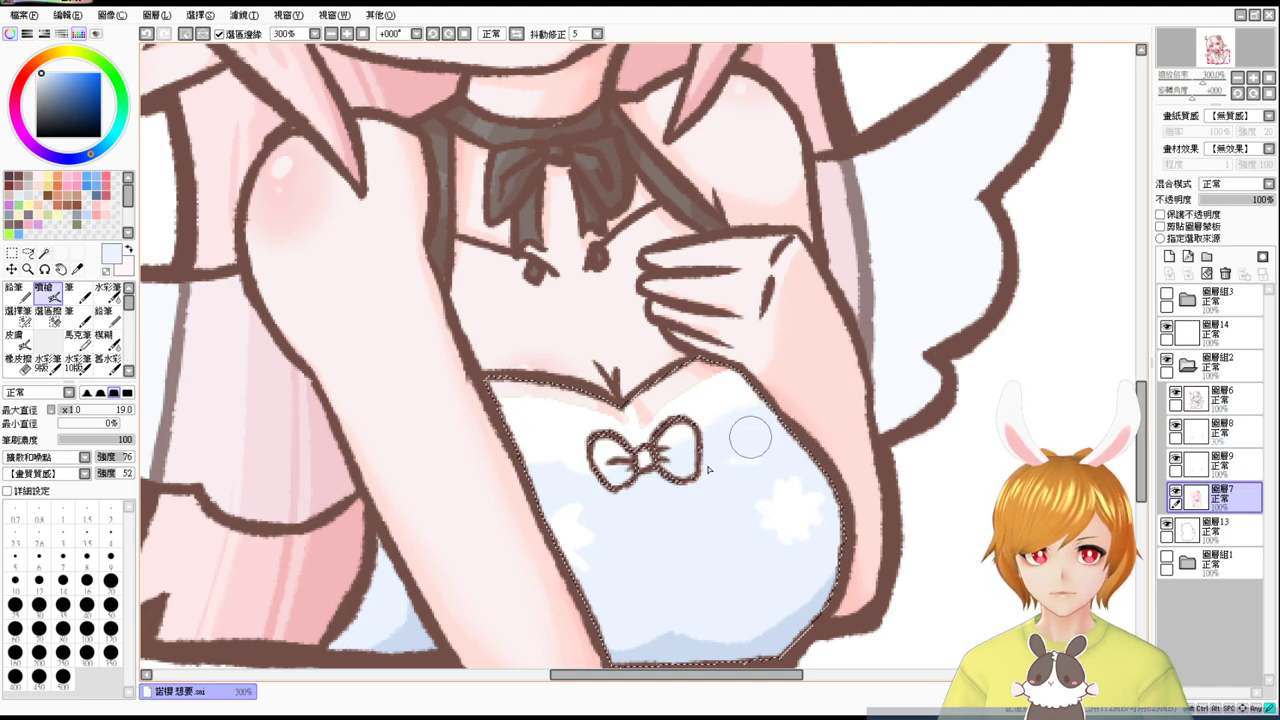
{"action": "mouse_move", "coordinate": [515, 464]}
{"action": "left_mouse_down"}
{"action": "mouse_move", "coordinate": [688, 462]}
{"action": "mouse_move", "coordinate": [645, 470]}
{"action": "left_mouse_up"}
{"action": "left_click", "coordinate": [506, 404], "text": "alt"}
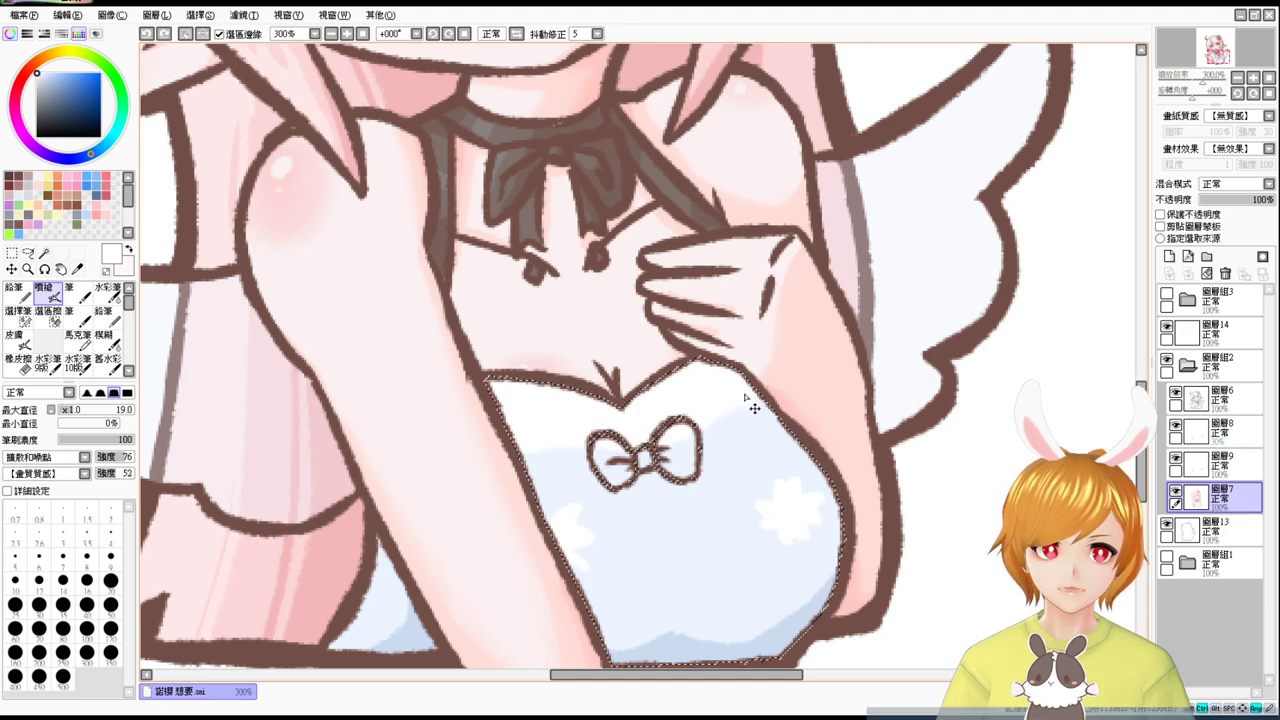
{"action": "left_click", "coordinate": [738, 381], "text": "alt"}
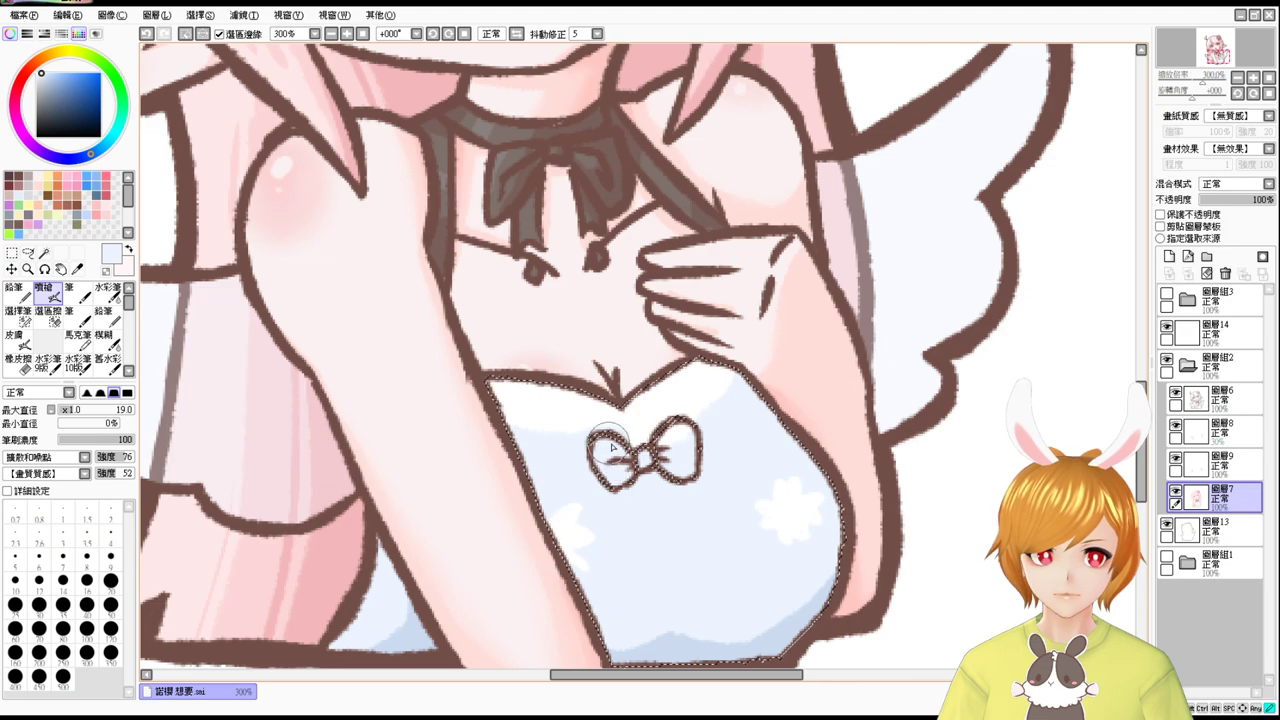
{"action": "left_click_drag", "start_coordinate": [721, 420], "coordinate": [734, 409]}
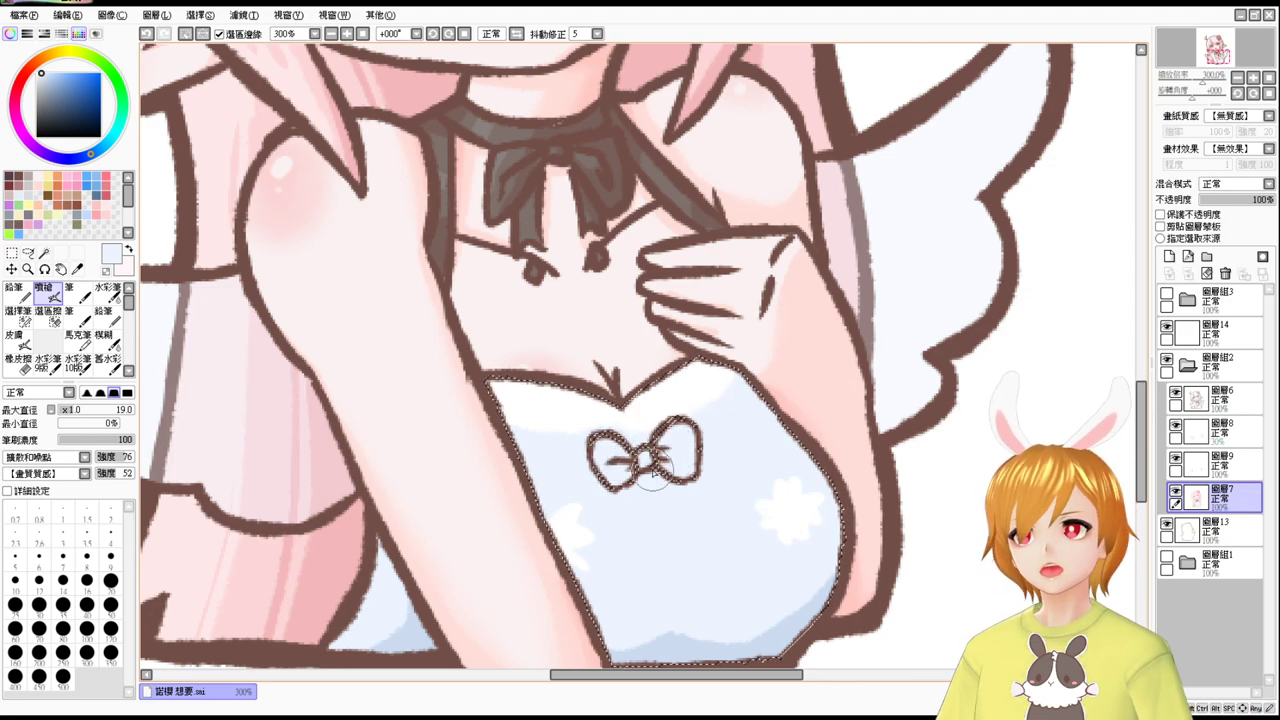
{"action": "scroll", "coordinate": [652, 470], "scroll_direction": "up", "scroll_amount": 1}
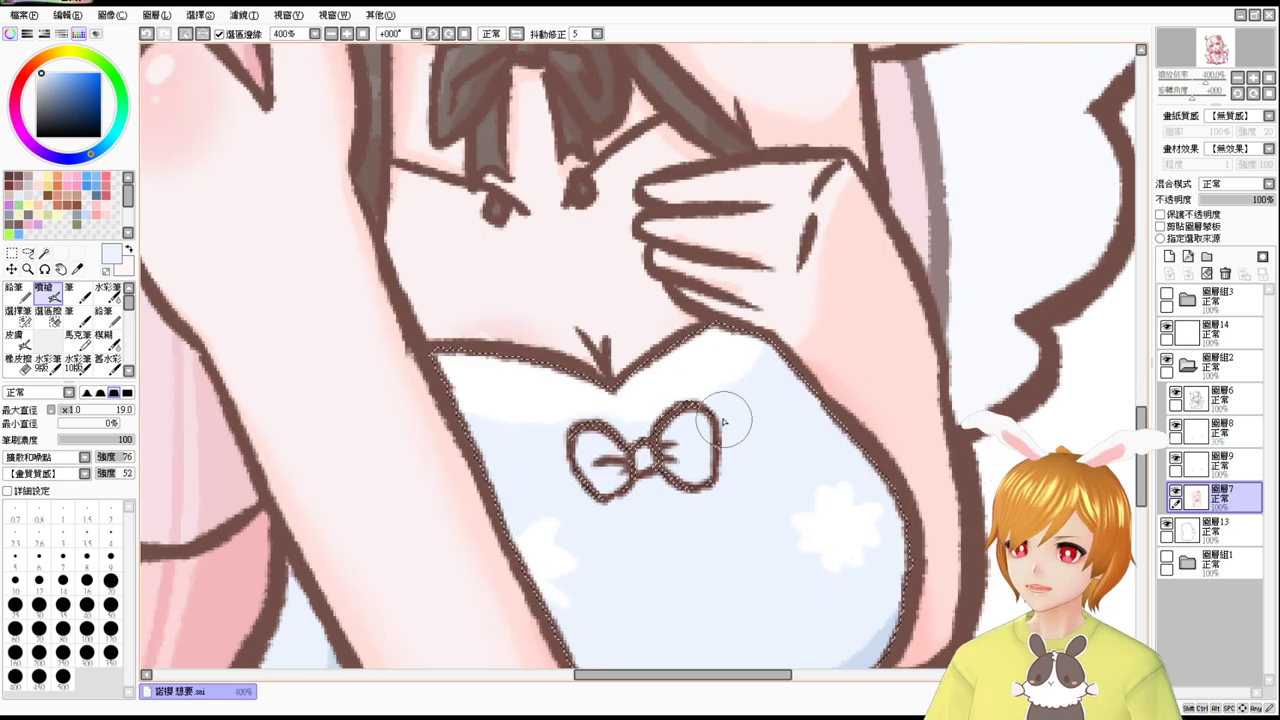
Touch up the white under the neckline's right side and paint darker blue shadows inside and beneath the bow.
{"action": "left_click", "coordinate": [725, 353], "text": "alt"}
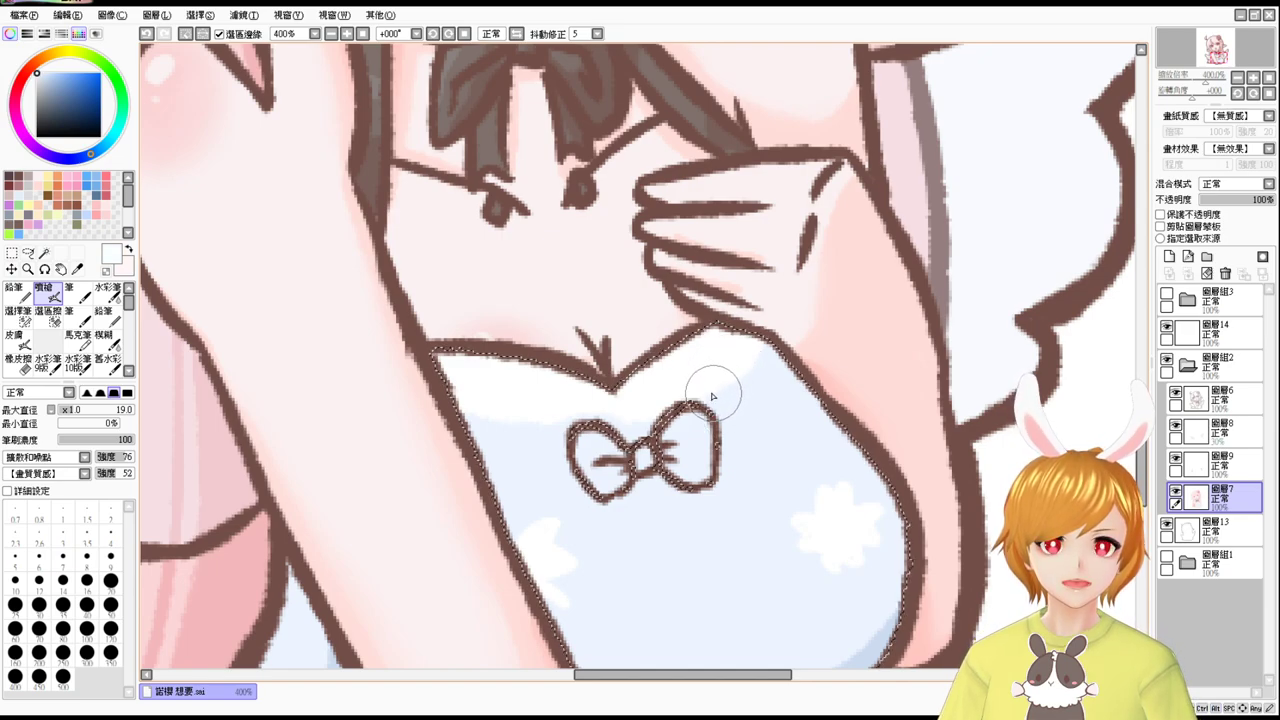
{"action": "mouse_move", "coordinate": [806, 393]}
{"action": "left_mouse_down"}
{"action": "mouse_move", "coordinate": [820, 403]}
{"action": "mouse_move", "coordinate": [740, 378]}
{"action": "left_mouse_up"}
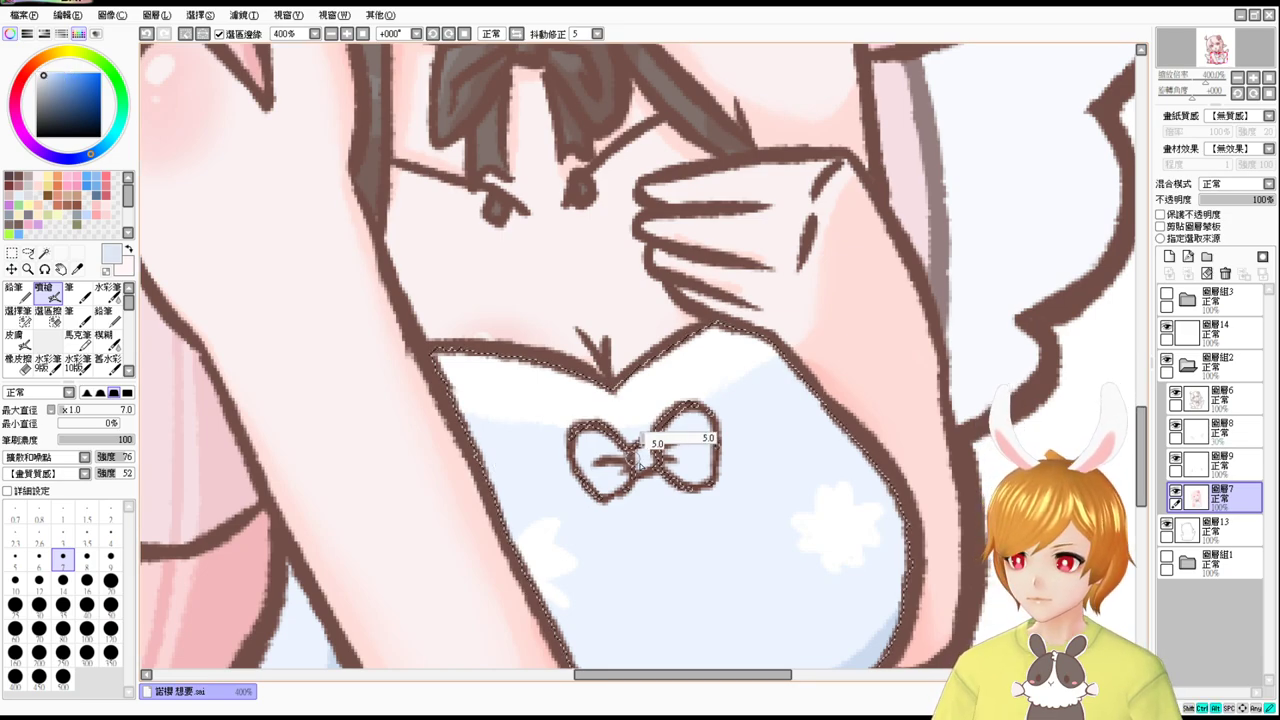
{"action": "left_click_drag", "start_coordinate": [640, 455], "coordinate": [620, 490]}
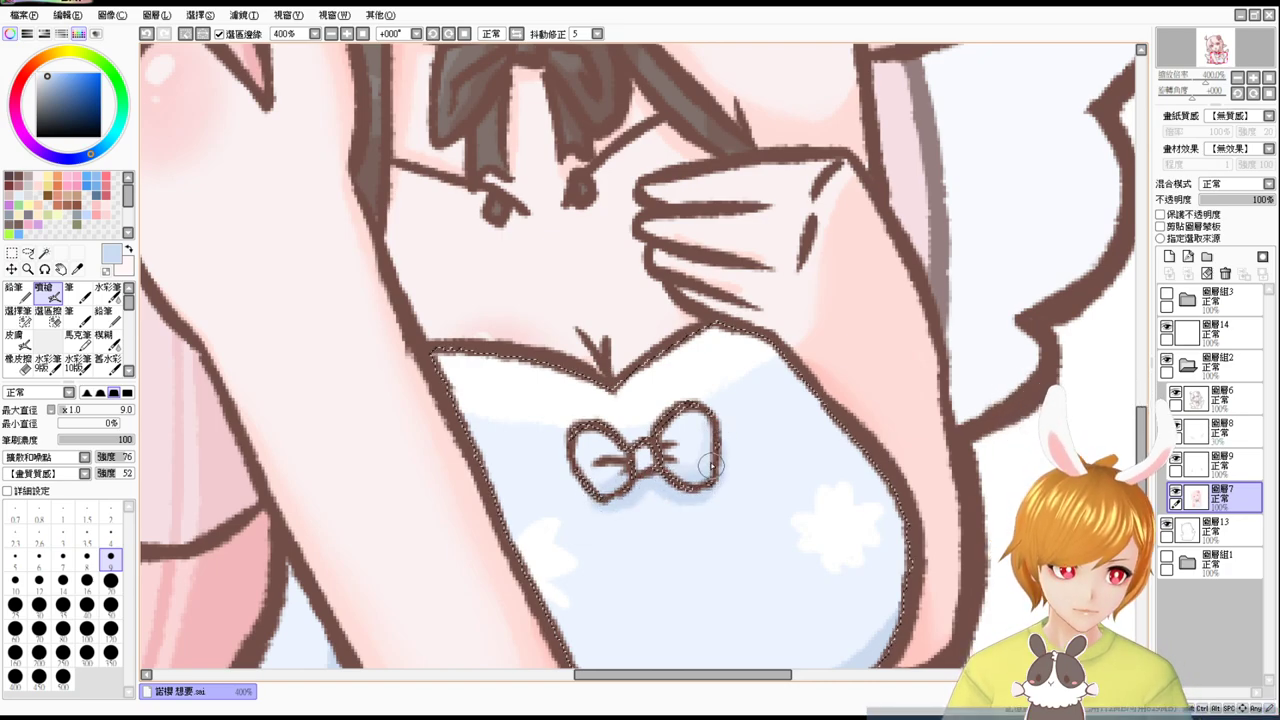
Sample white, paint petal-shaped edges along the band under the neckline and touch up the right flower with the size 9 brush, then clear the selection.
{"action": "left_click", "coordinate": [510, 406], "text": "alt"}
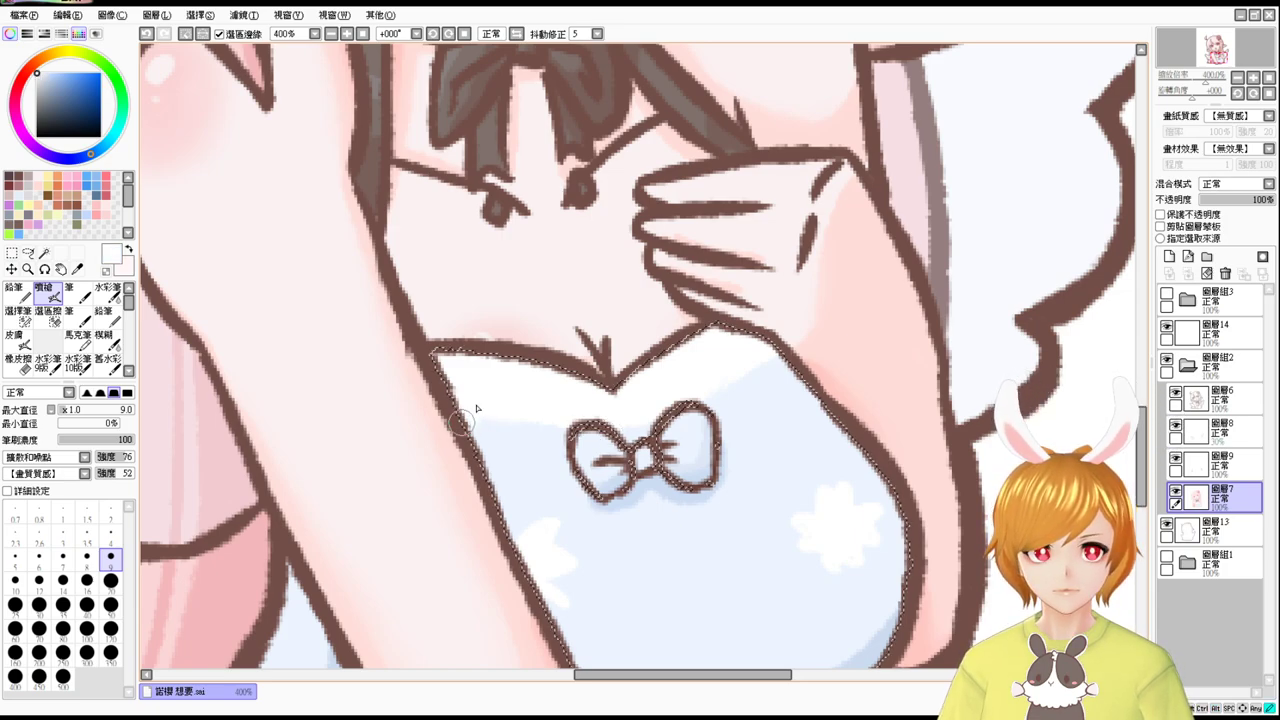
{"action": "left_click_drag", "start_coordinate": [749, 373], "coordinate": [760, 419]}
{"action": "mouse_move", "coordinate": [772, 368]}
{"action": "left_mouse_down"}
{"action": "mouse_move", "coordinate": [780, 392]}
{"action": "mouse_move", "coordinate": [751, 371]}
{"action": "mouse_move", "coordinate": [734, 386]}
{"action": "mouse_move", "coordinate": [726, 374]}
{"action": "mouse_move", "coordinate": [690, 415]}
{"action": "left_mouse_up"}
{"action": "key", "text": "ctrl+z"}
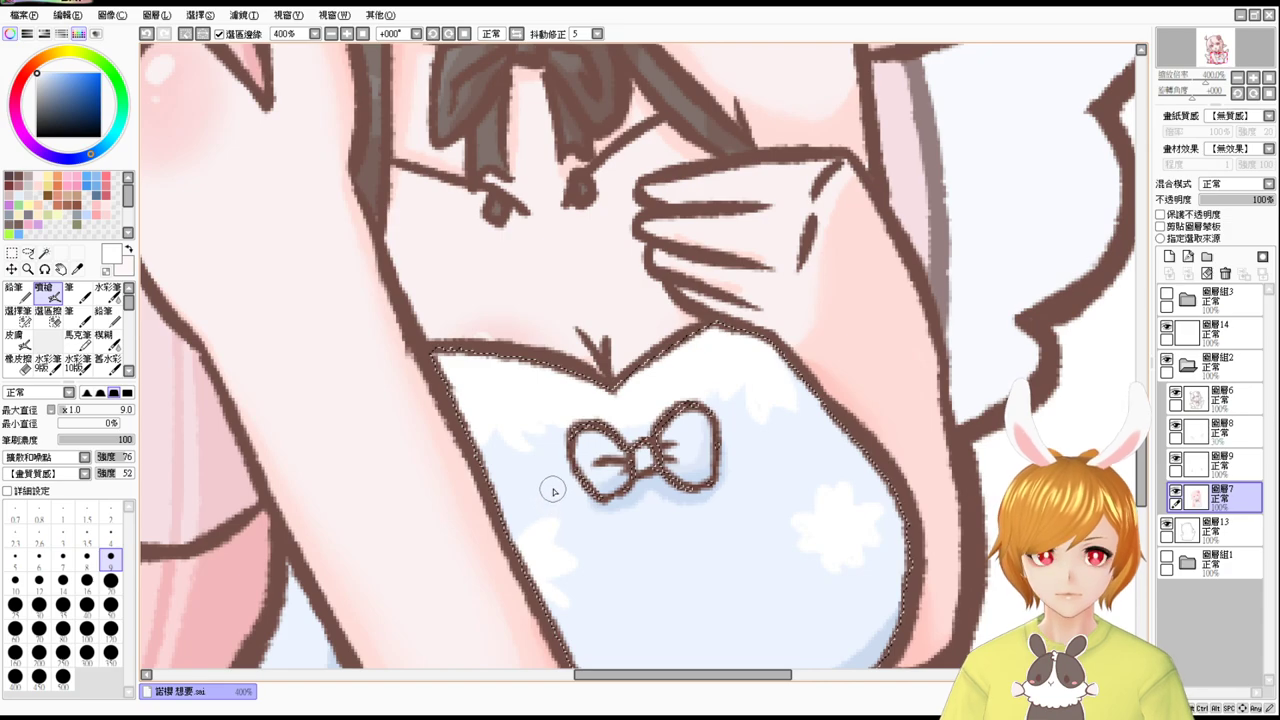
{"action": "left_click_drag", "start_coordinate": [549, 486], "coordinate": [543, 437]}
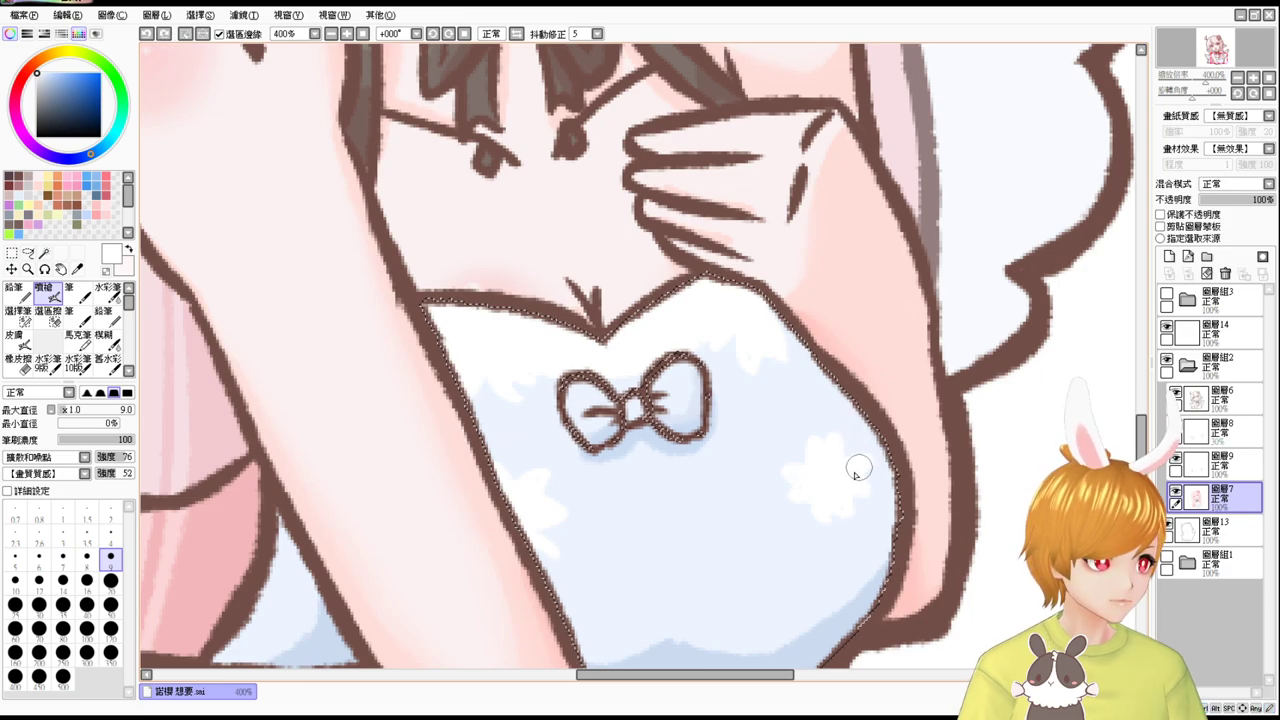
{"action": "left_click_drag", "start_coordinate": [857, 466], "coordinate": [892, 488]}
{"action": "scroll", "coordinate": [889, 480], "scroll_direction": "up", "scroll_amount": 3}
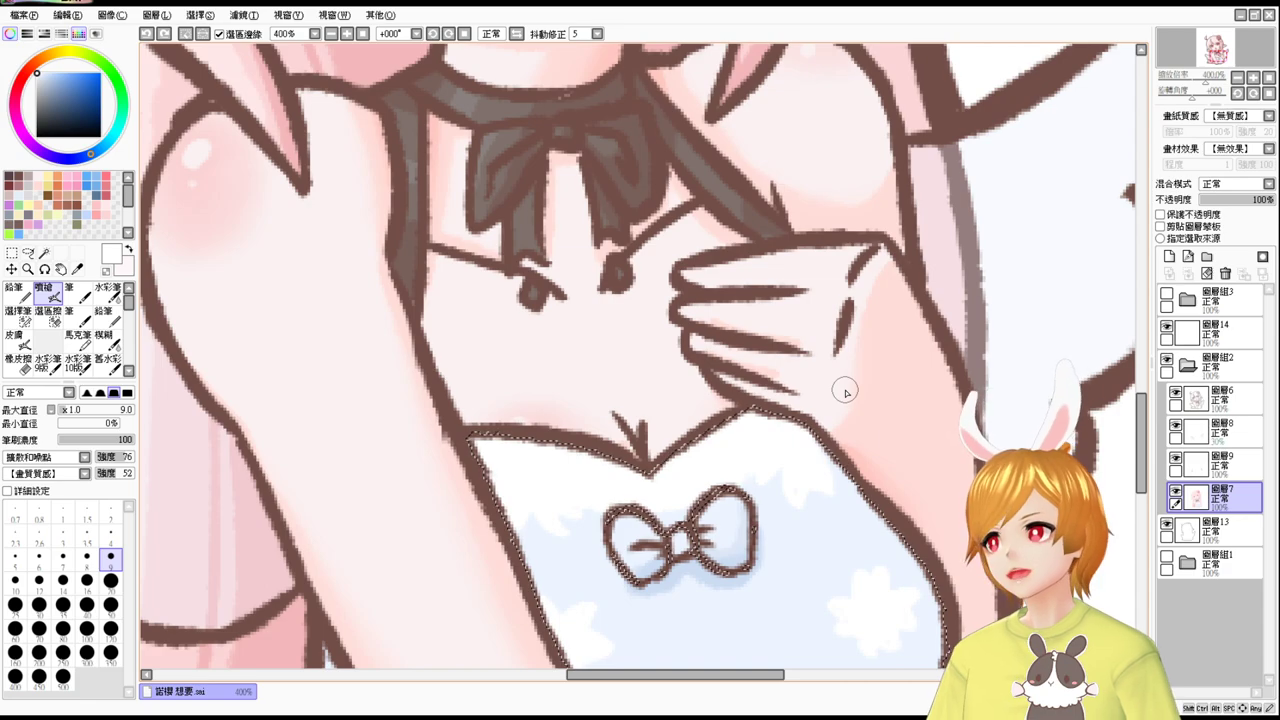
{"action": "left_click", "coordinate": [362, 34]}
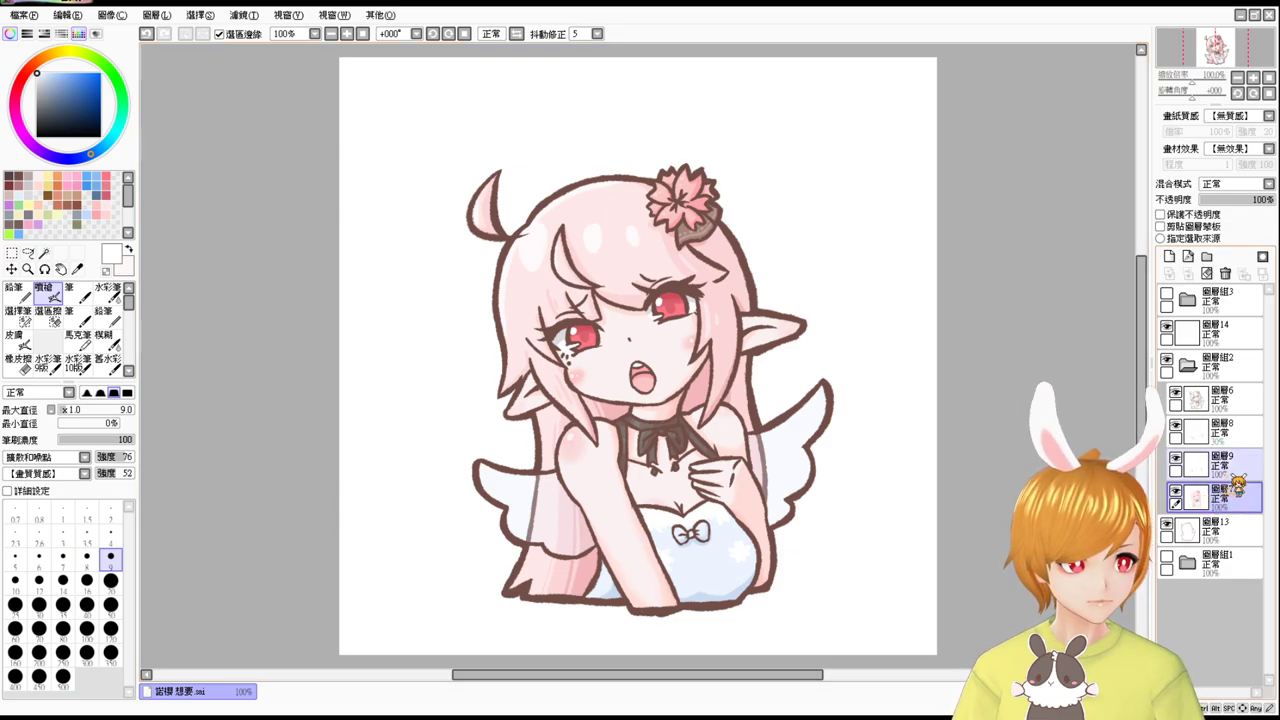
Sample the dress's shadow blue and broaden the shading along the dress's lower edge on 圖層7 with the size 14 brush, undoing faulty strokes.
{"action": "left_click", "coordinate": [1243, 437]}
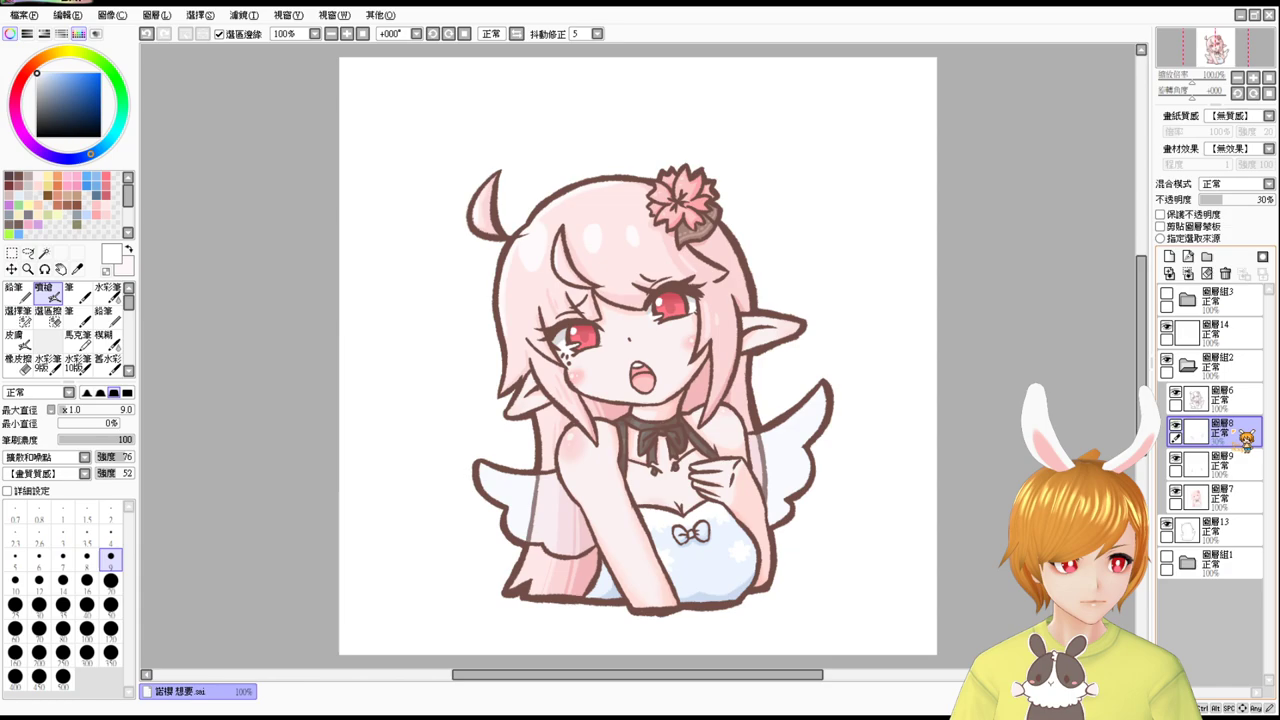
{"action": "left_click", "coordinate": [1238, 507]}
{"action": "left_click", "coordinate": [700, 587], "text": "alt"}
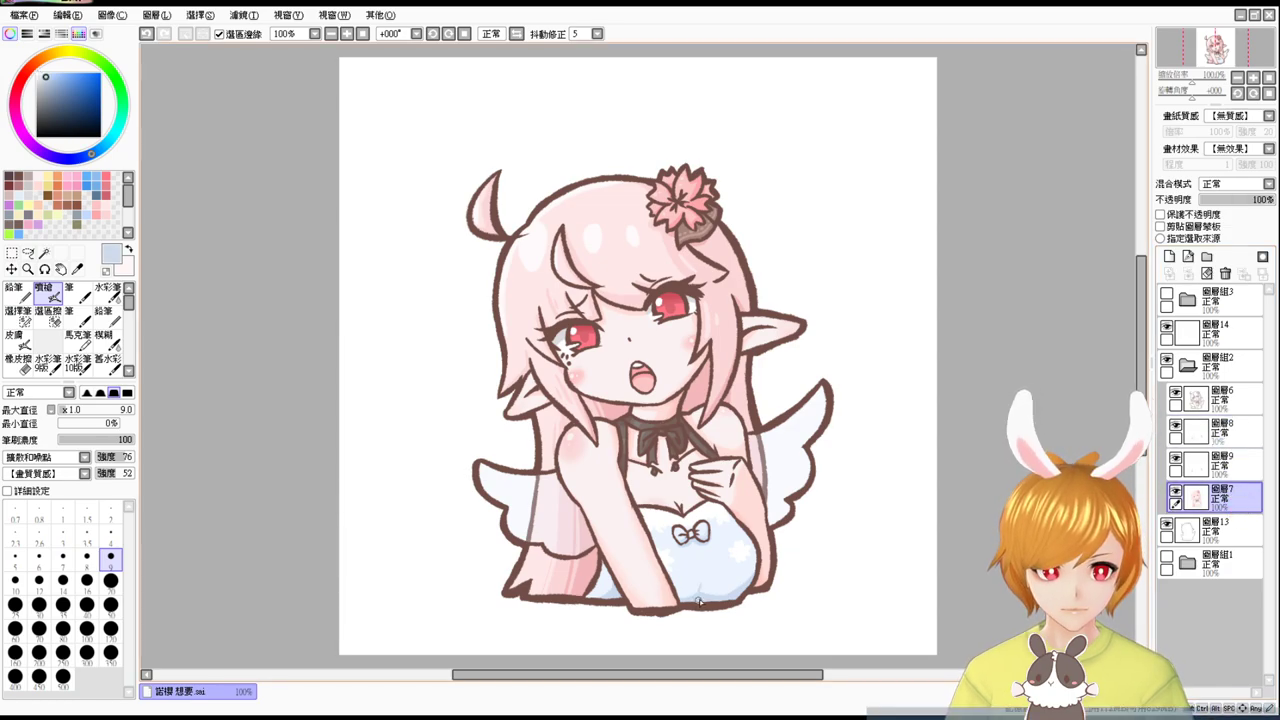
{"action": "scroll", "coordinate": [700, 600], "scroll_direction": "up", "scroll_amount": 5}
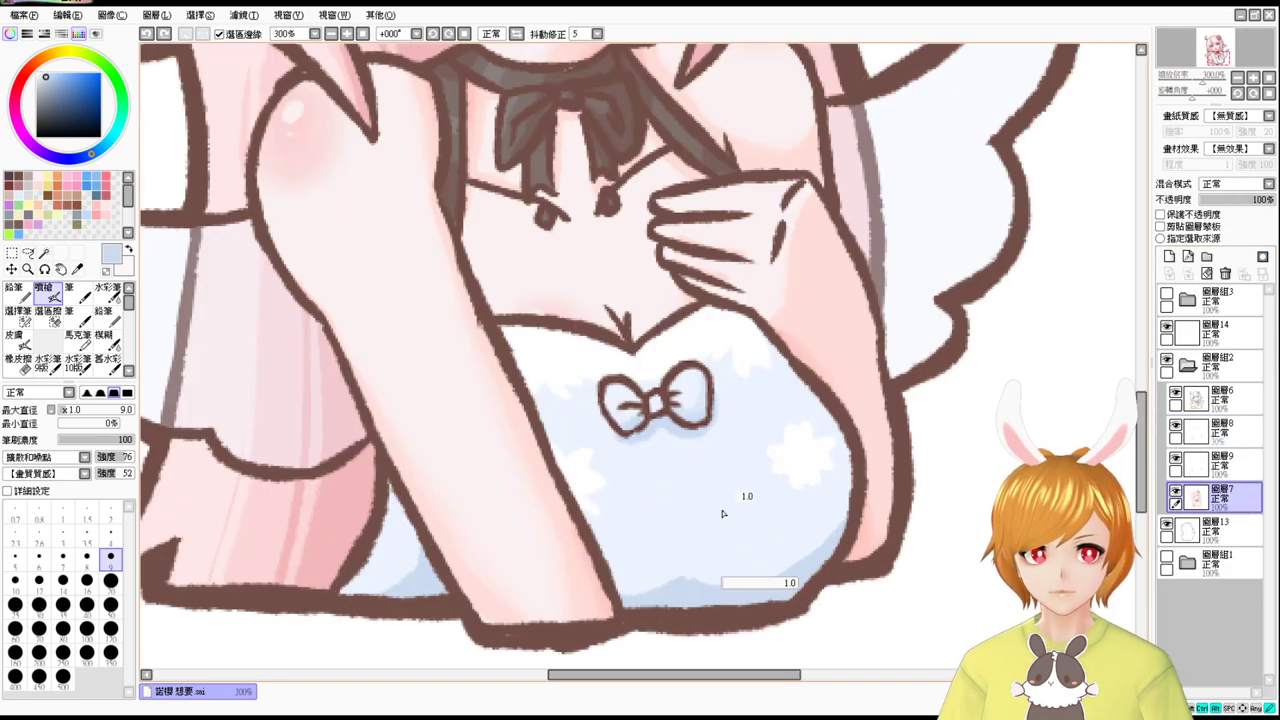
{"action": "left_click_drag", "start_coordinate": [723, 514], "coordinate": [745, 514]}
{"action": "mouse_move", "coordinate": [674, 583]}
{"action": "left_mouse_down"}
{"action": "mouse_move", "coordinate": [634, 591]}
{"action": "mouse_move", "coordinate": [685, 568]}
{"action": "mouse_move", "coordinate": [678, 591]}
{"action": "mouse_move", "coordinate": [684, 562]}
{"action": "mouse_move", "coordinate": [627, 590]}
{"action": "mouse_move", "coordinate": [687, 568]}
{"action": "mouse_move", "coordinate": [732, 586]}
{"action": "mouse_move", "coordinate": [763, 580]}
{"action": "left_mouse_up"}
{"action": "key", "text": "ctrl+z"}
{"action": "key", "text": "ctrl+z"}
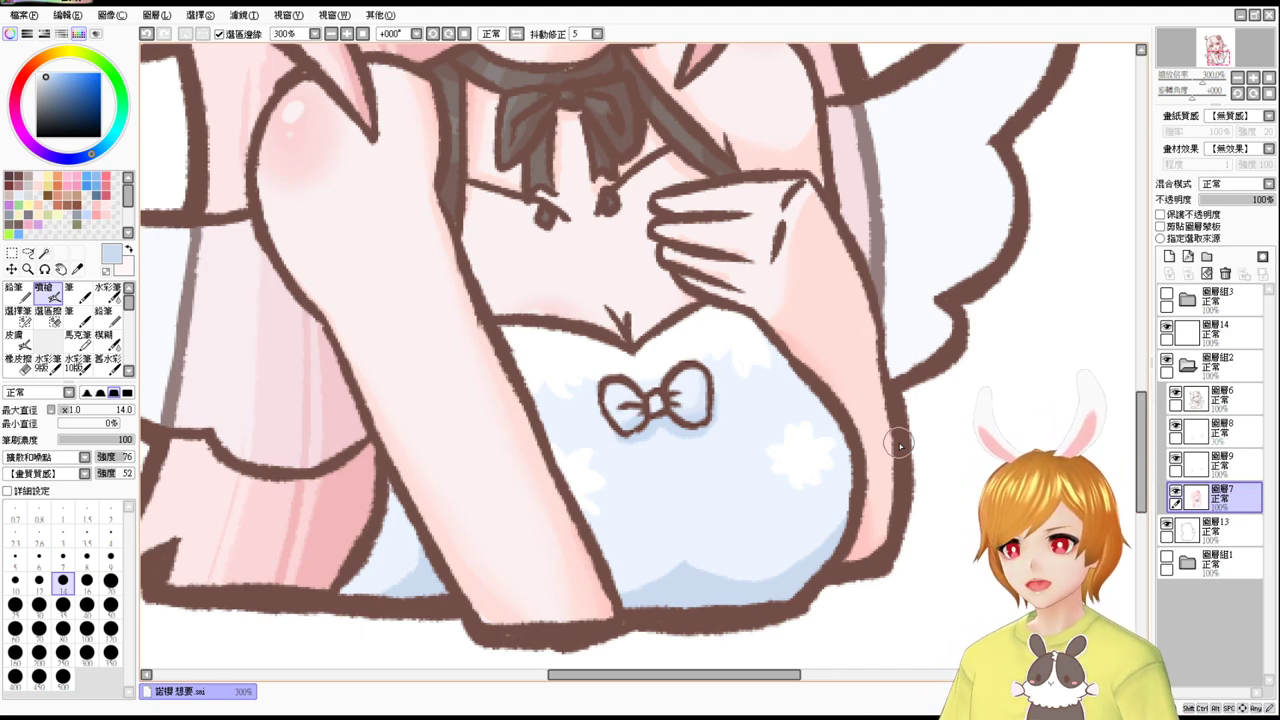
Examine the dress, wings and face of the character close up and at 150% zoom.
{"action": "key", "text": "space"}
{"action": "left_click_drag", "start_coordinate": [855, 418], "coordinate": [862, 536]}
{"action": "left_click_drag", "start_coordinate": [876, 437], "coordinate": [876, 472]}
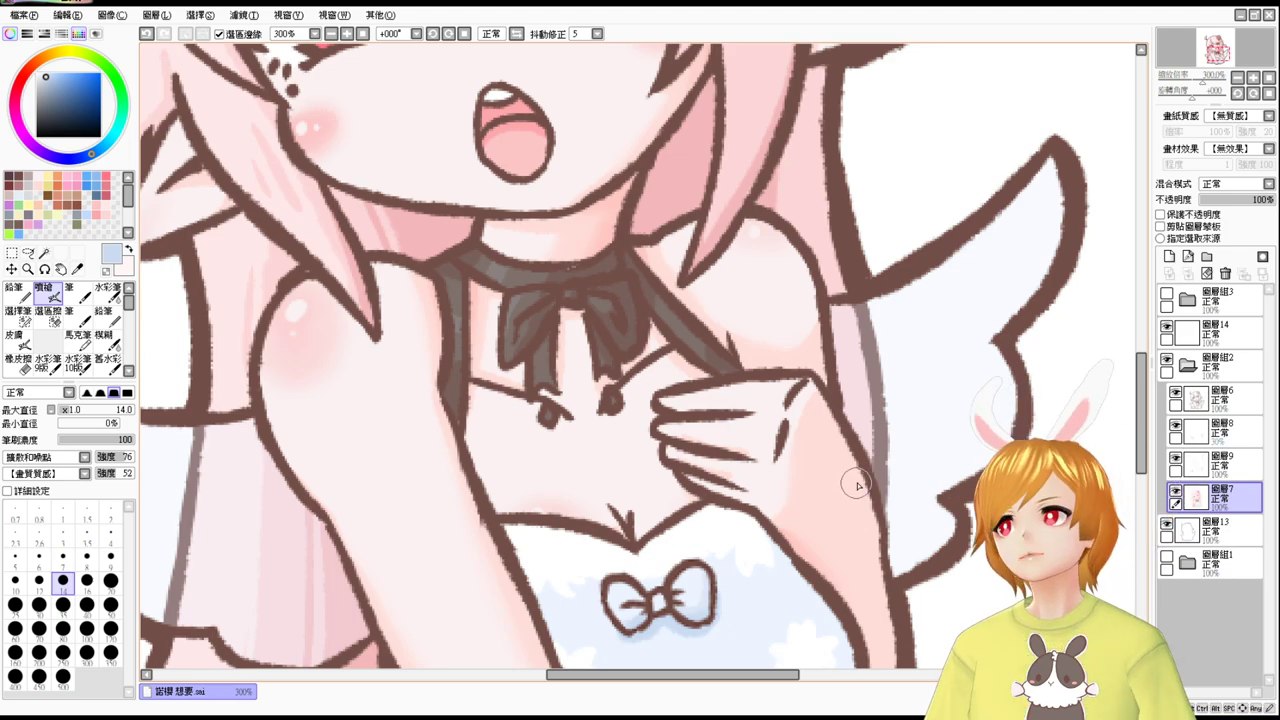
{"action": "left_click_drag", "start_coordinate": [851, 417], "coordinate": [846, 532]}
{"action": "left_click_drag", "start_coordinate": [838, 440], "coordinate": [849, 503]}
{"action": "left_click_drag", "start_coordinate": [800, 436], "coordinate": [926, 448]}
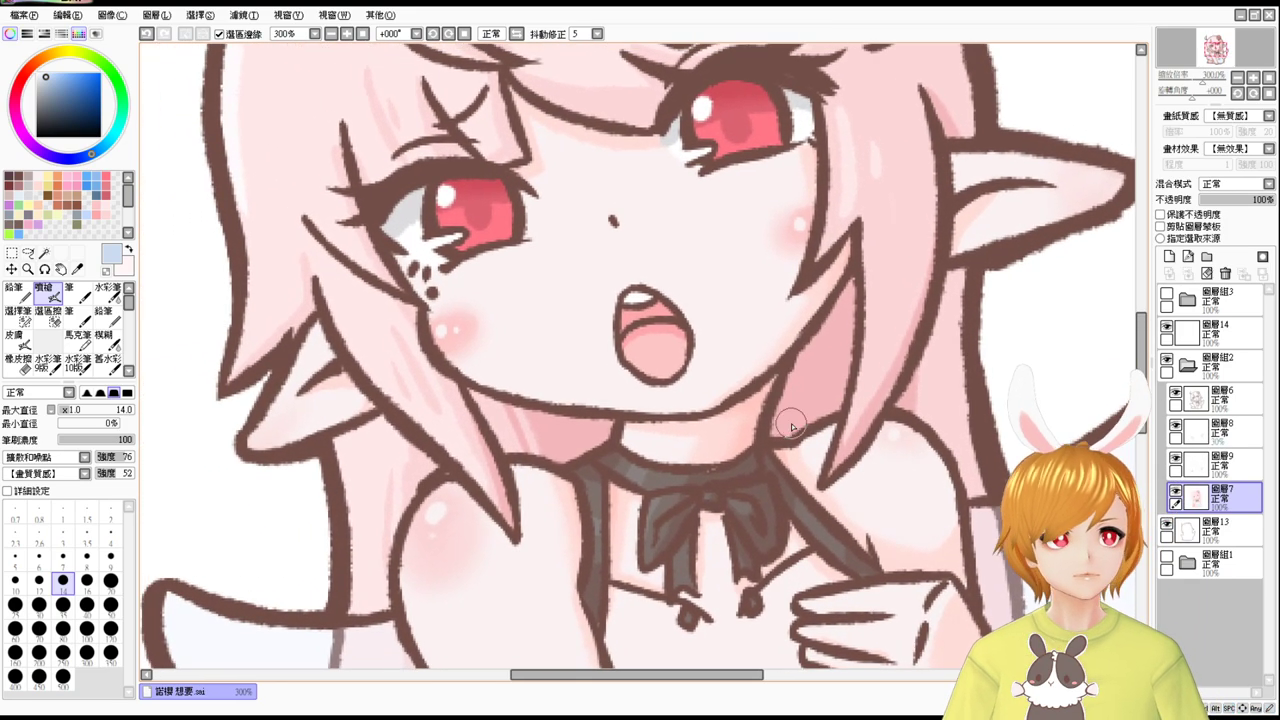
{"action": "left_click", "coordinate": [347, 35]}
{"action": "left_click", "coordinate": [331, 35]}
{"action": "left_click", "coordinate": [331, 35]}
{"action": "left_click", "coordinate": [331, 35]}
{"action": "left_click_drag", "start_coordinate": [903, 502], "coordinate": [827, 413]}
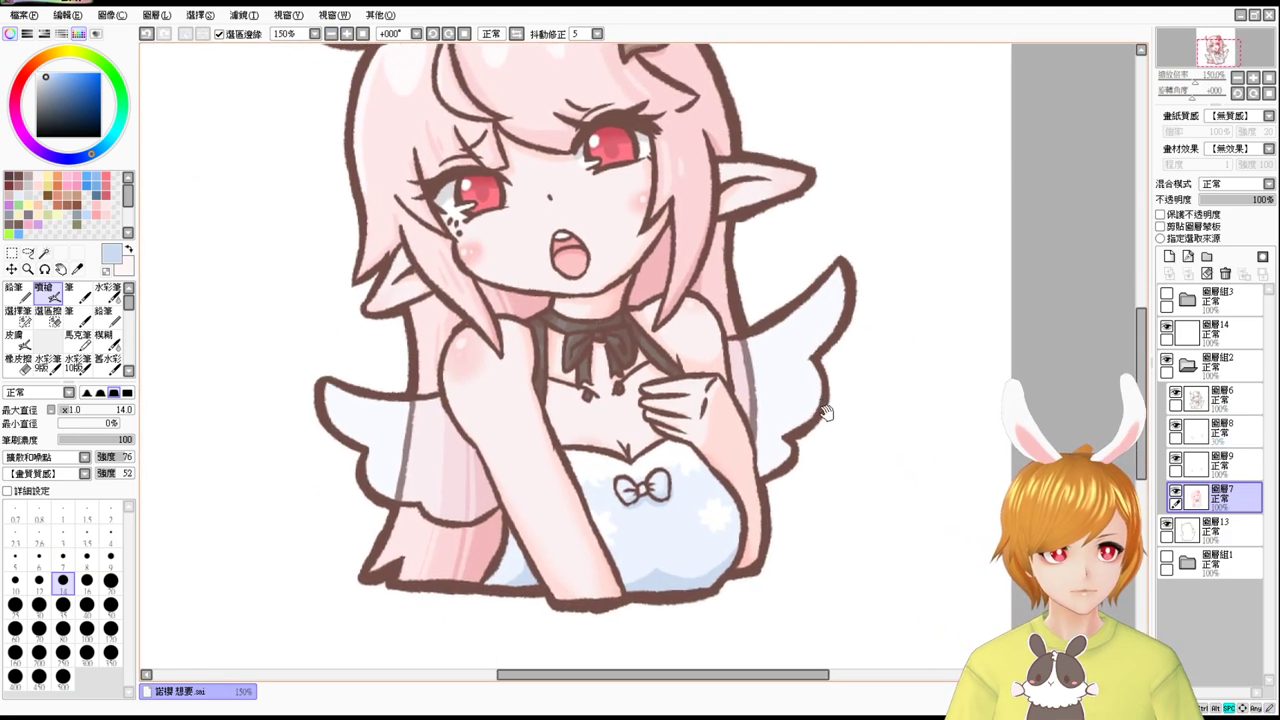
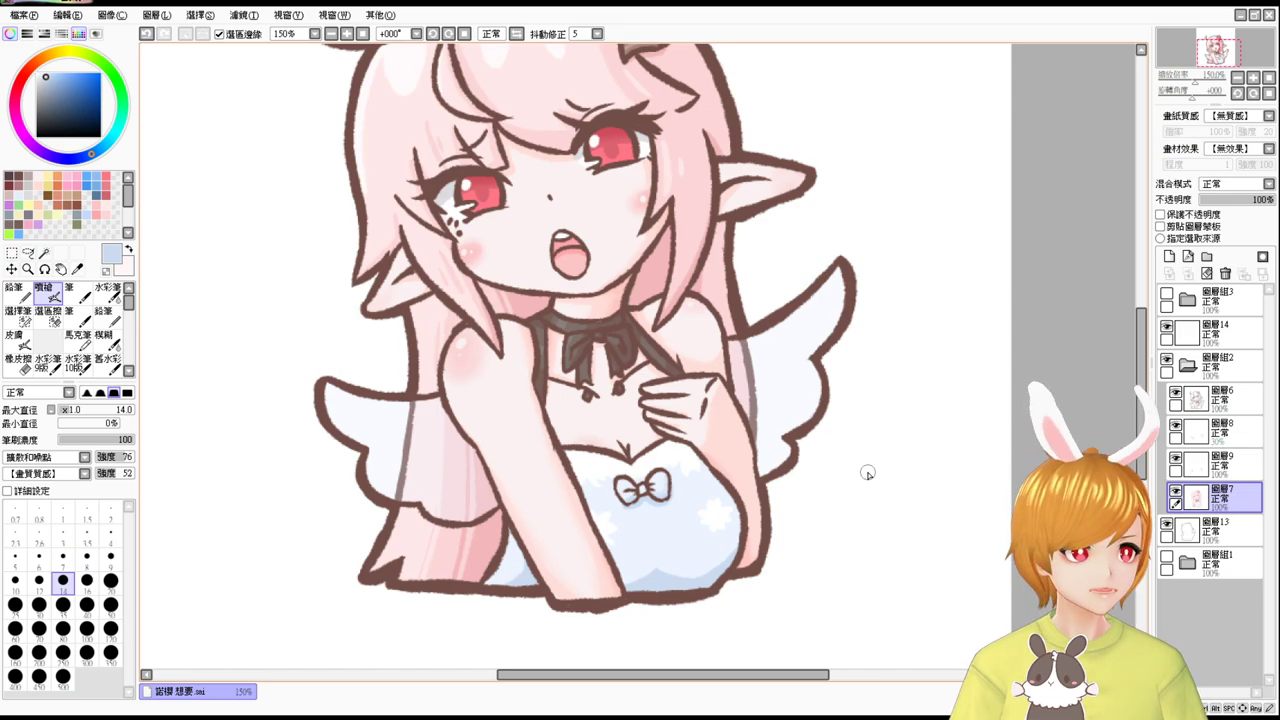
Draw a new, narrower curved right edge for the dress on 圖層6 in dark brown with the size 14 噴槍 brush, redoing faulty strokes.
{"action": "left_click", "coordinate": [1230, 405]}
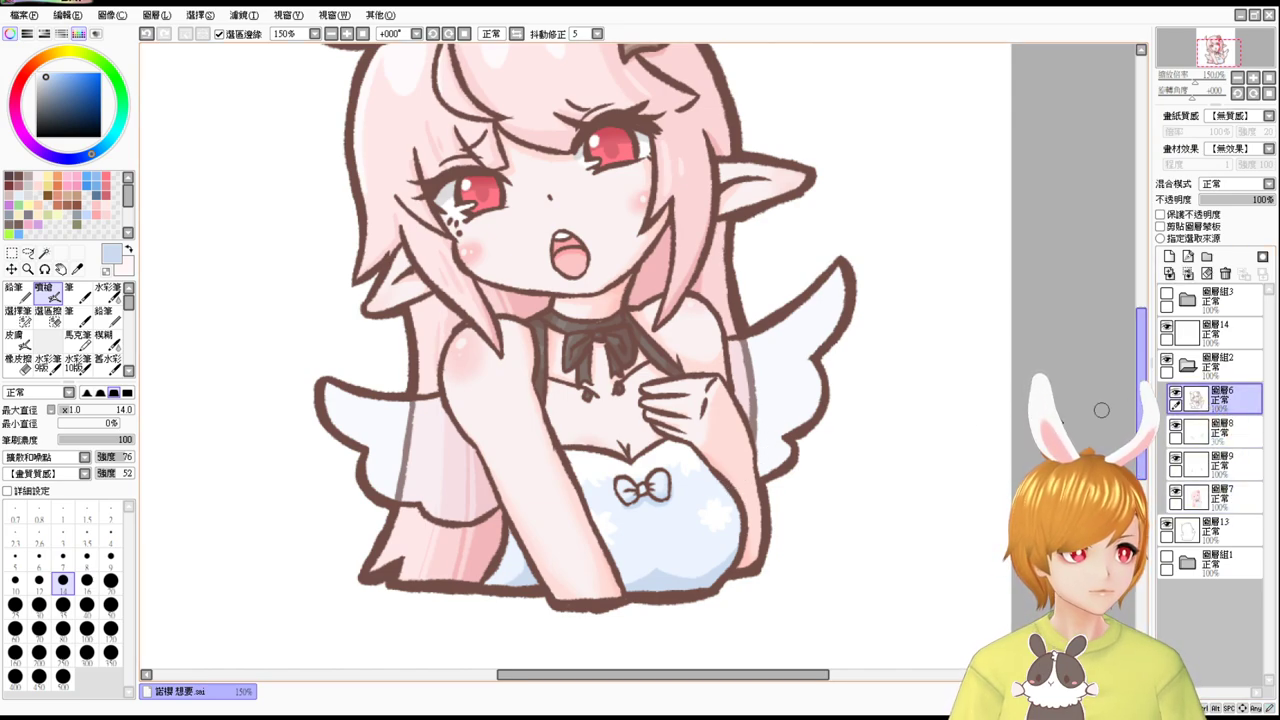
{"action": "left_click_drag", "start_coordinate": [723, 492], "coordinate": [706, 571]}
{"action": "key", "text": "ctrl+z"}
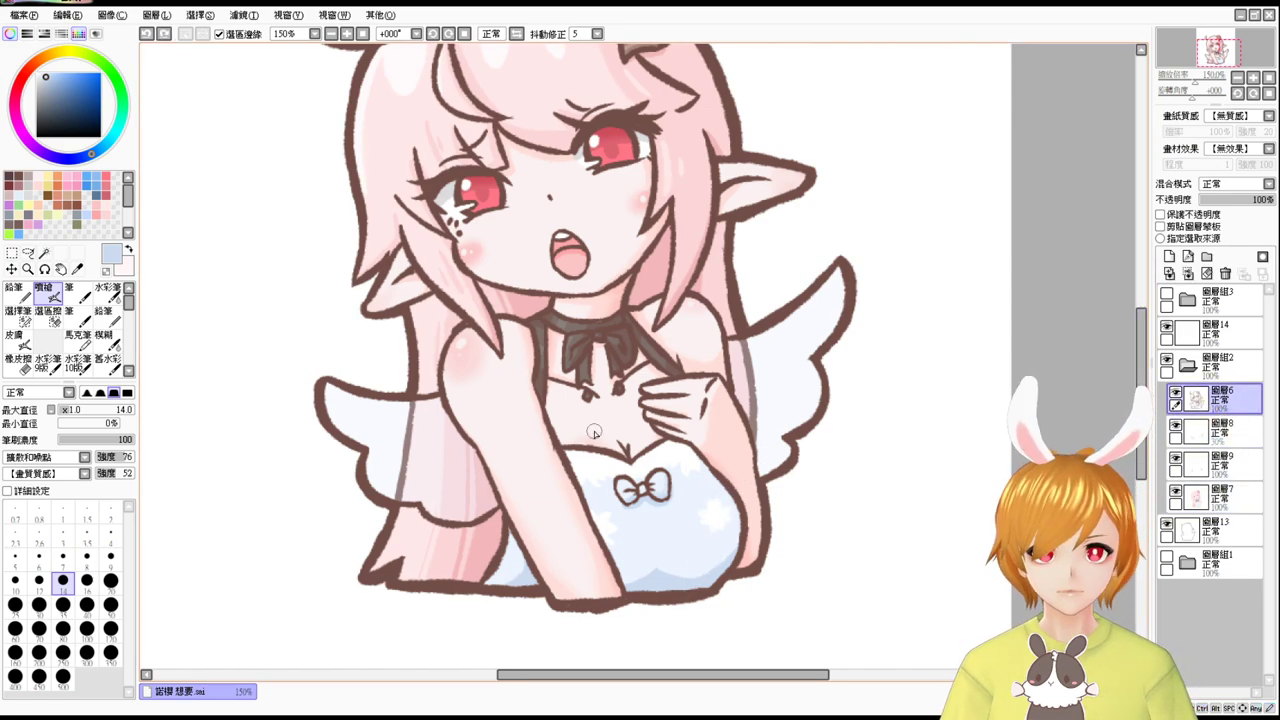
{"action": "left_click", "coordinate": [23, 174]}
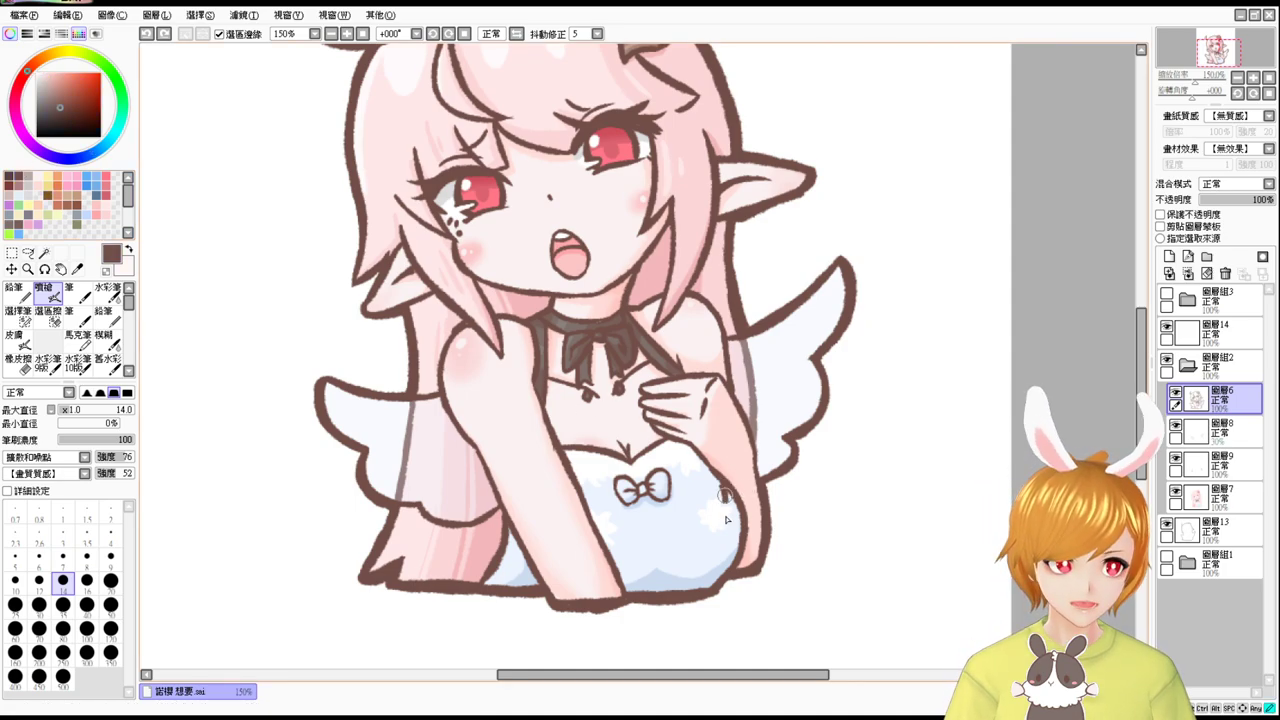
{"action": "left_click_drag", "start_coordinate": [723, 493], "coordinate": [685, 578]}
{"action": "key", "text": "ctrl+z"}
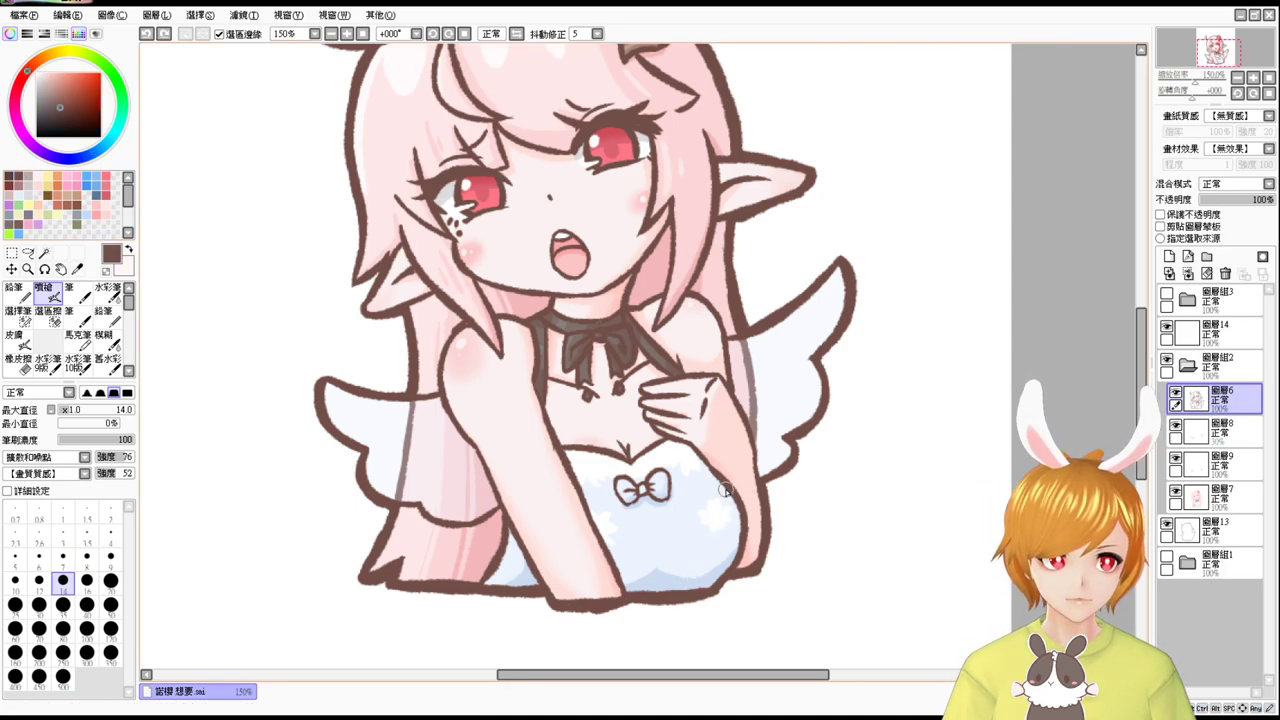
{"action": "left_click_drag", "start_coordinate": [723, 490], "coordinate": [686, 580]}
{"action": "key", "text": "ctrl+z"}
{"action": "left_click_drag", "start_coordinate": [723, 490], "coordinate": [686, 580]}
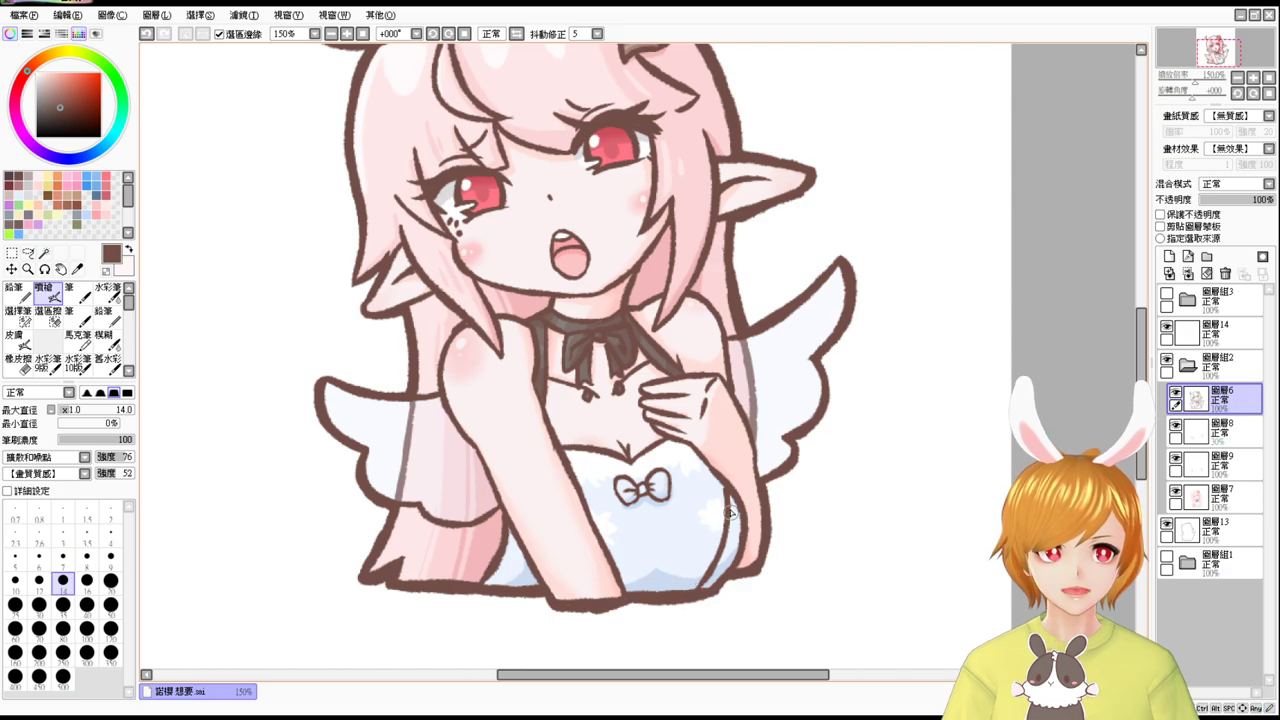
{"action": "key", "text": "ctrl+z"}
{"action": "left_click_drag", "start_coordinate": [724, 488], "coordinate": [686, 580]}
{"action": "key", "text": "ctrl+z"}
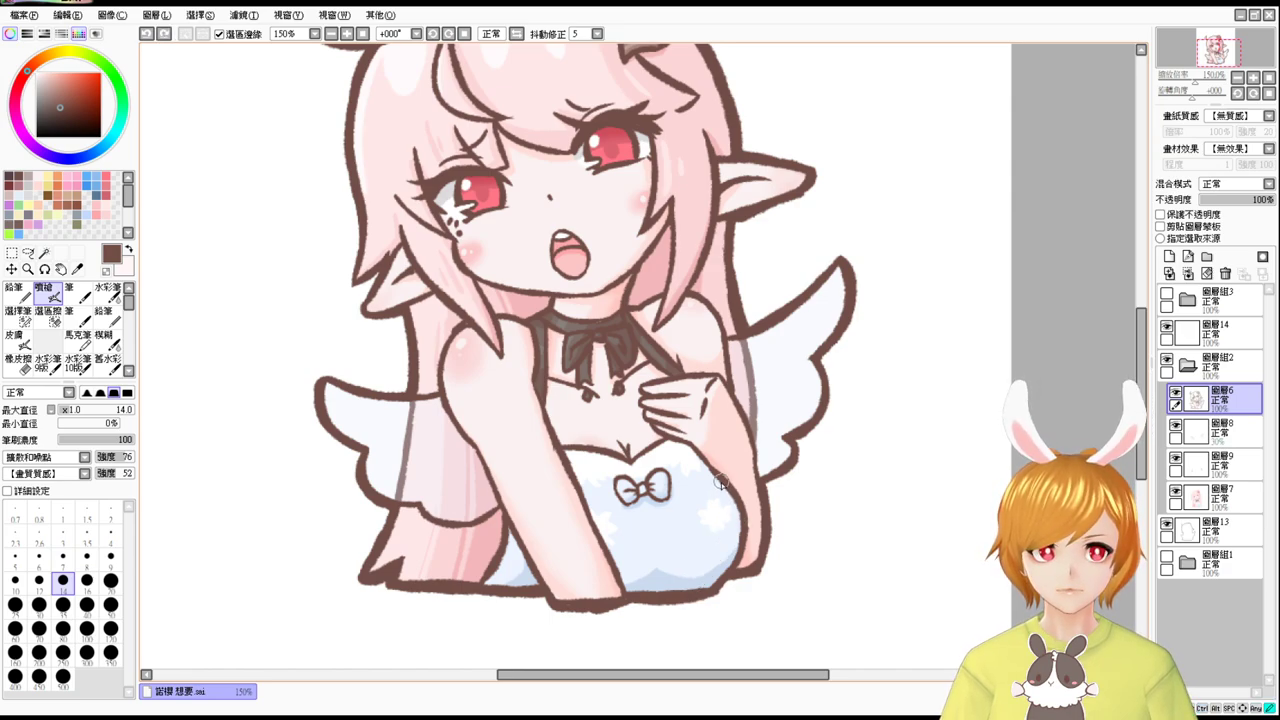
{"action": "left_click_drag", "start_coordinate": [724, 488], "coordinate": [703, 577]}
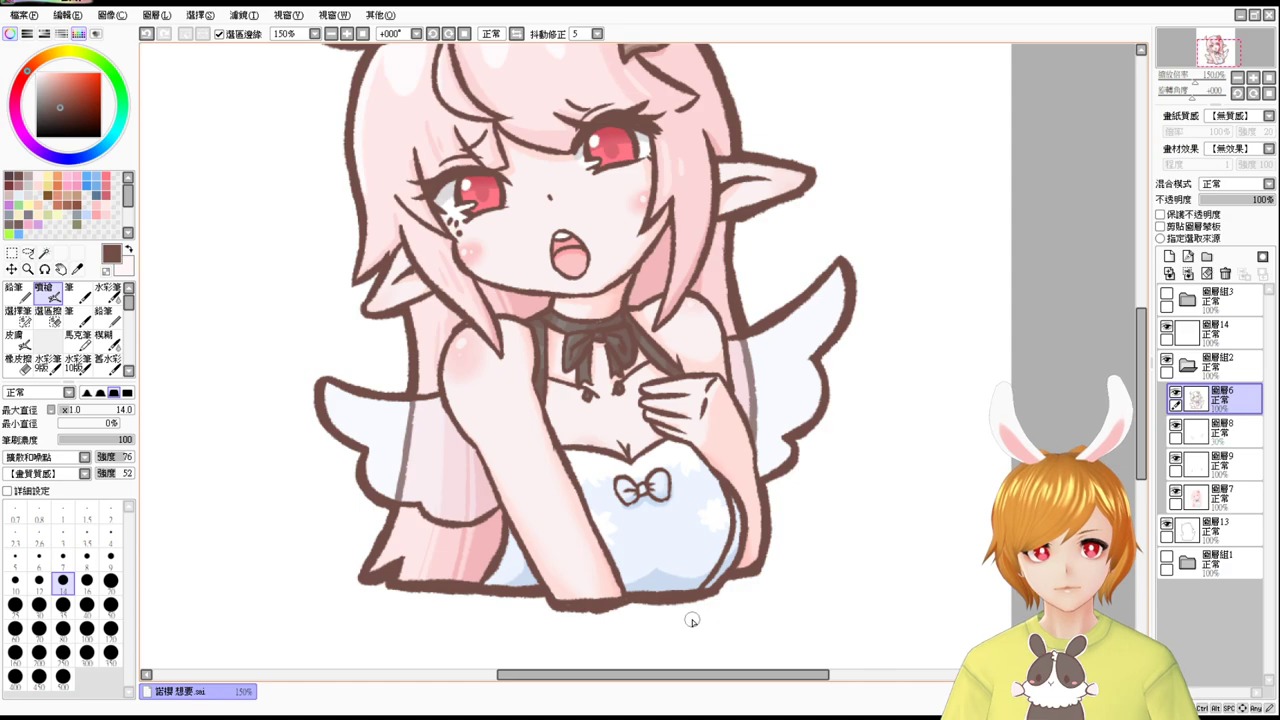
Erase the dress's old right contour outside the new curve on 圖層6 with the size 9 eraser.
{"action": "scroll", "coordinate": [690, 622], "scroll_direction": "up", "scroll_amount": 2}
{"action": "left_click_drag", "start_coordinate": [890, 437], "coordinate": [808, 462]}
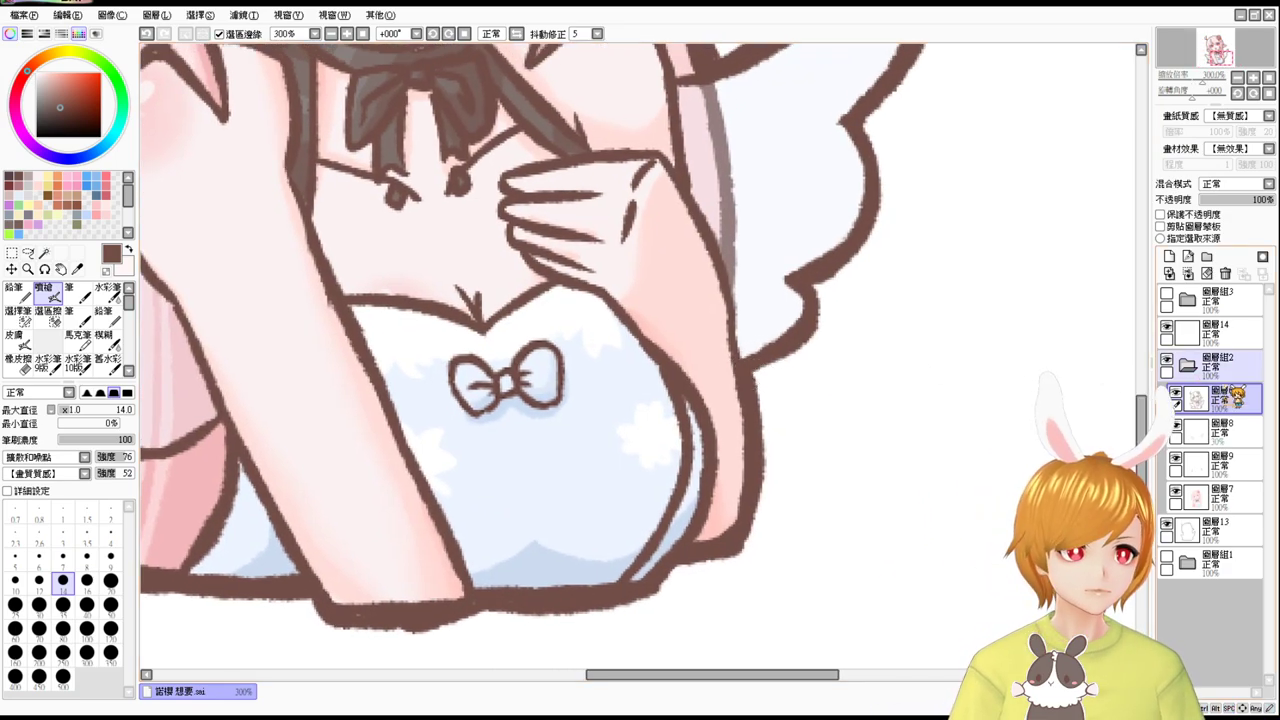
{"action": "key", "text": "e"}
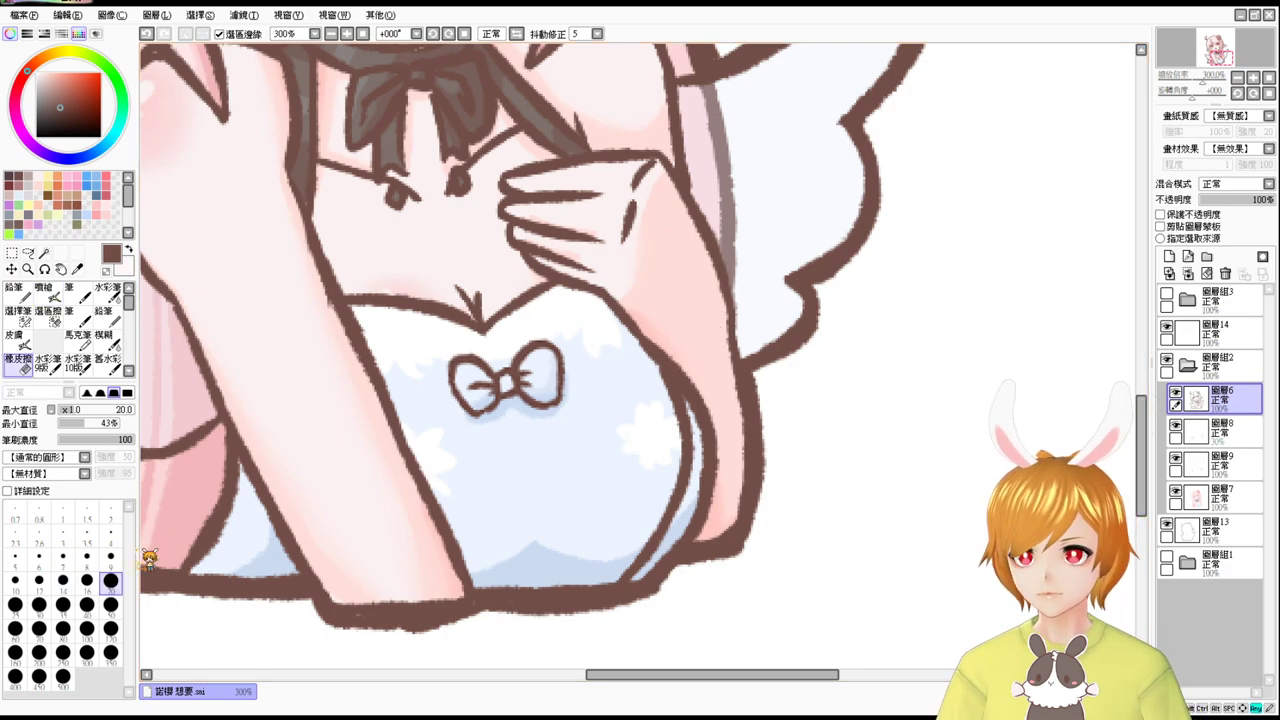
{"action": "left_click", "coordinate": [110, 556]}
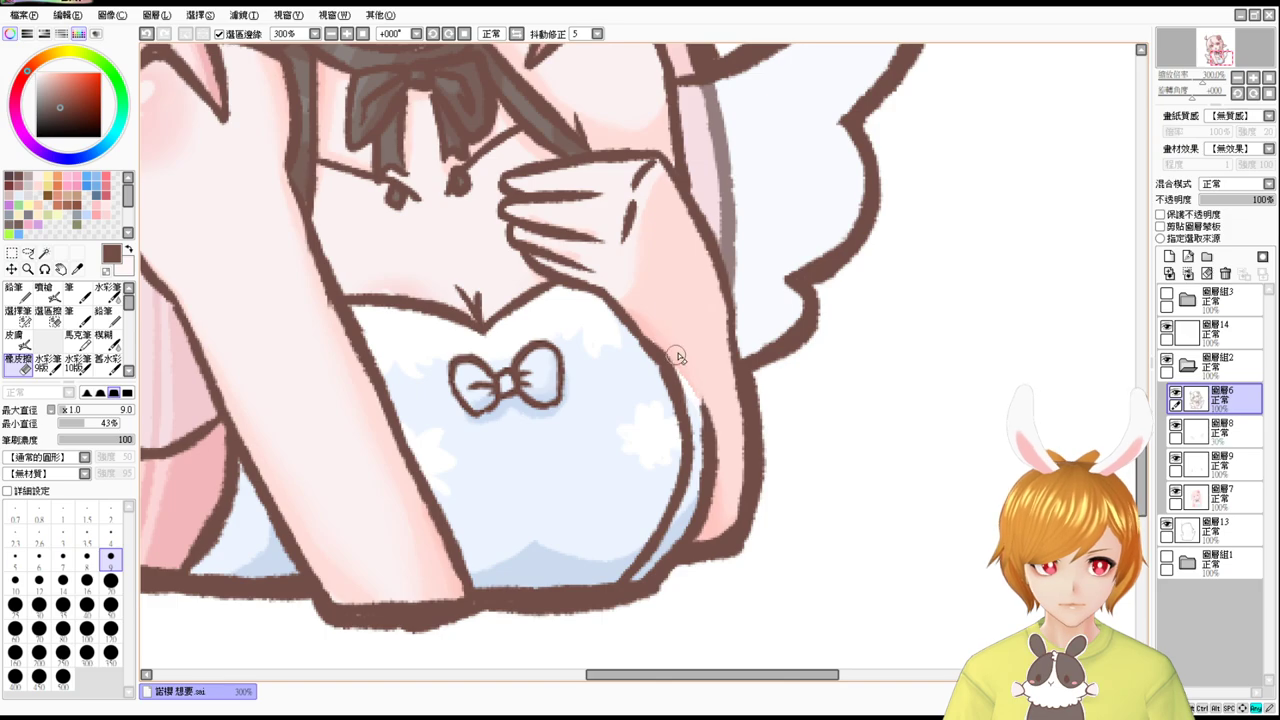
{"action": "mouse_move", "coordinate": [697, 411]}
{"action": "left_mouse_down"}
{"action": "mouse_move", "coordinate": [718, 466]}
{"action": "mouse_move", "coordinate": [680, 530]}
{"action": "mouse_move", "coordinate": [718, 544]}
{"action": "mouse_move", "coordinate": [685, 566]}
{"action": "mouse_move", "coordinate": [679, 530]}
{"action": "mouse_move", "coordinate": [655, 565]}
{"action": "left_mouse_up"}
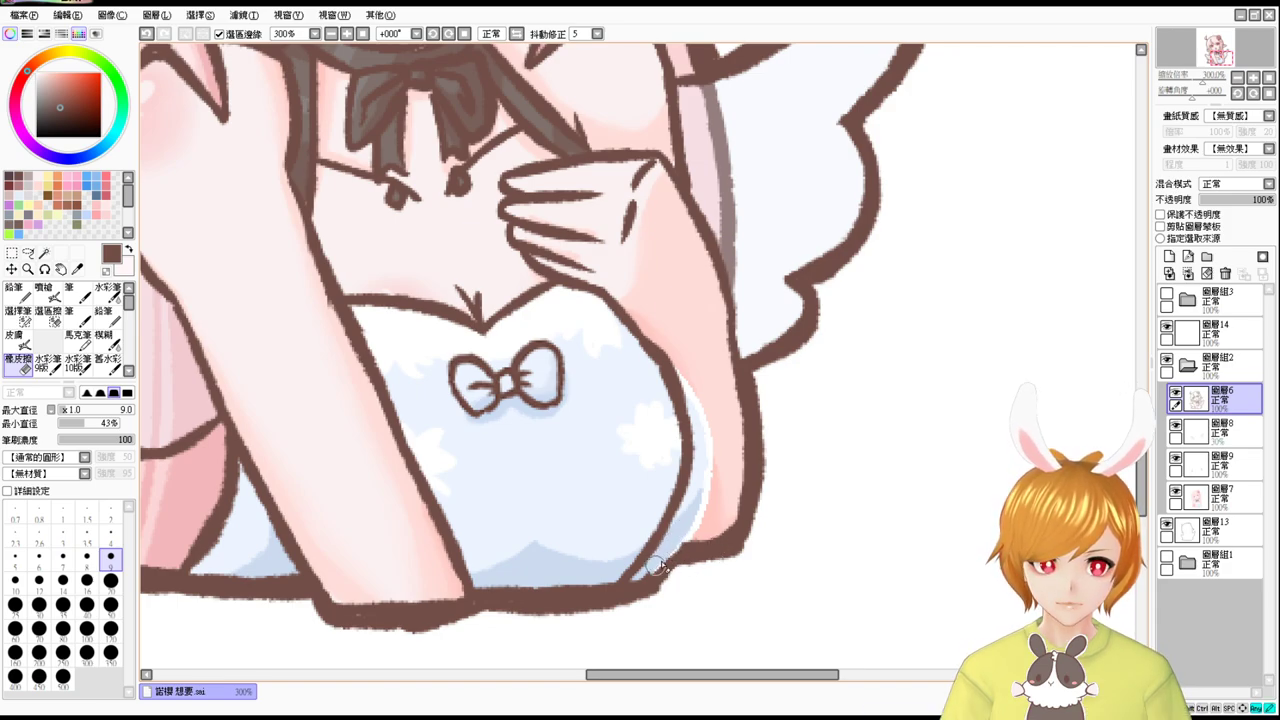
Erase the outer outline on 圖層13 beside the dress's lower right corner and clean up the leftover line end on 圖層6.
{"action": "left_click", "coordinate": [1230, 530]}
{"action": "mouse_move", "coordinate": [680, 562]}
{"action": "left_mouse_down"}
{"action": "mouse_move", "coordinate": [626, 609]}
{"action": "mouse_move", "coordinate": [660, 586]}
{"action": "mouse_move", "coordinate": [629, 608]}
{"action": "left_mouse_up"}
{"action": "key", "text": "b"}
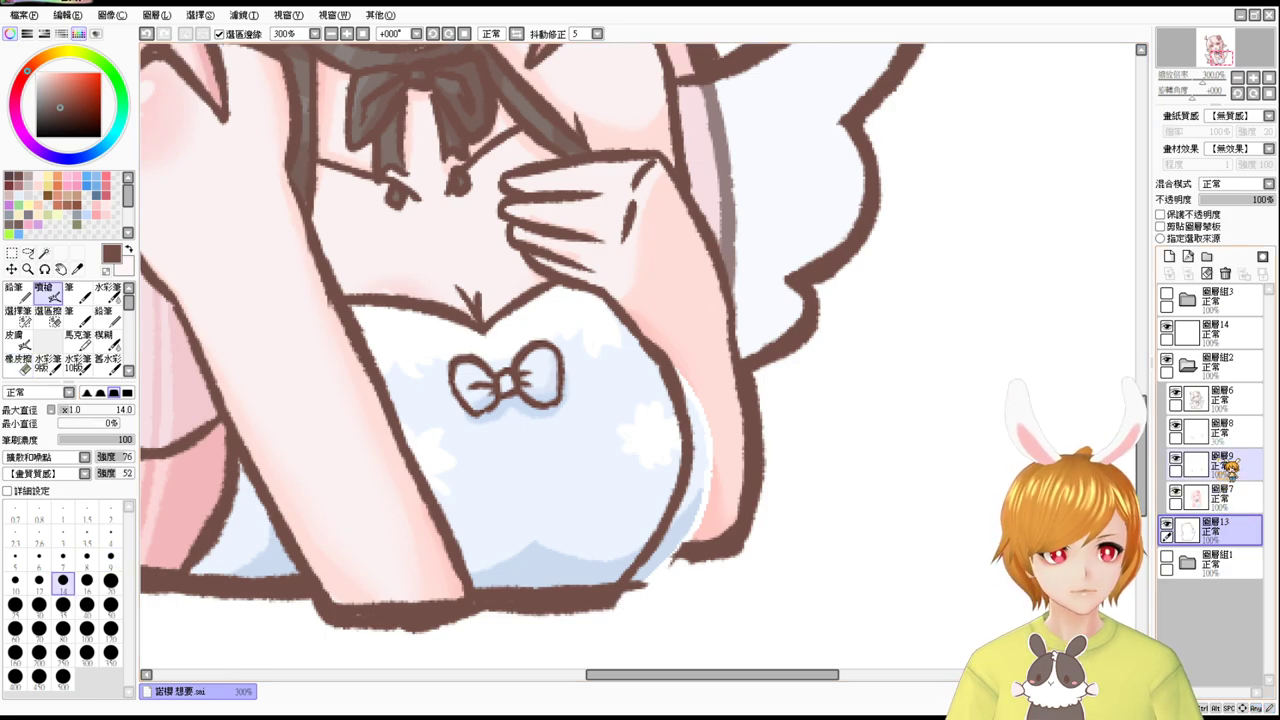
{"action": "left_click", "coordinate": [1212, 397]}
{"action": "key", "text": "e"}
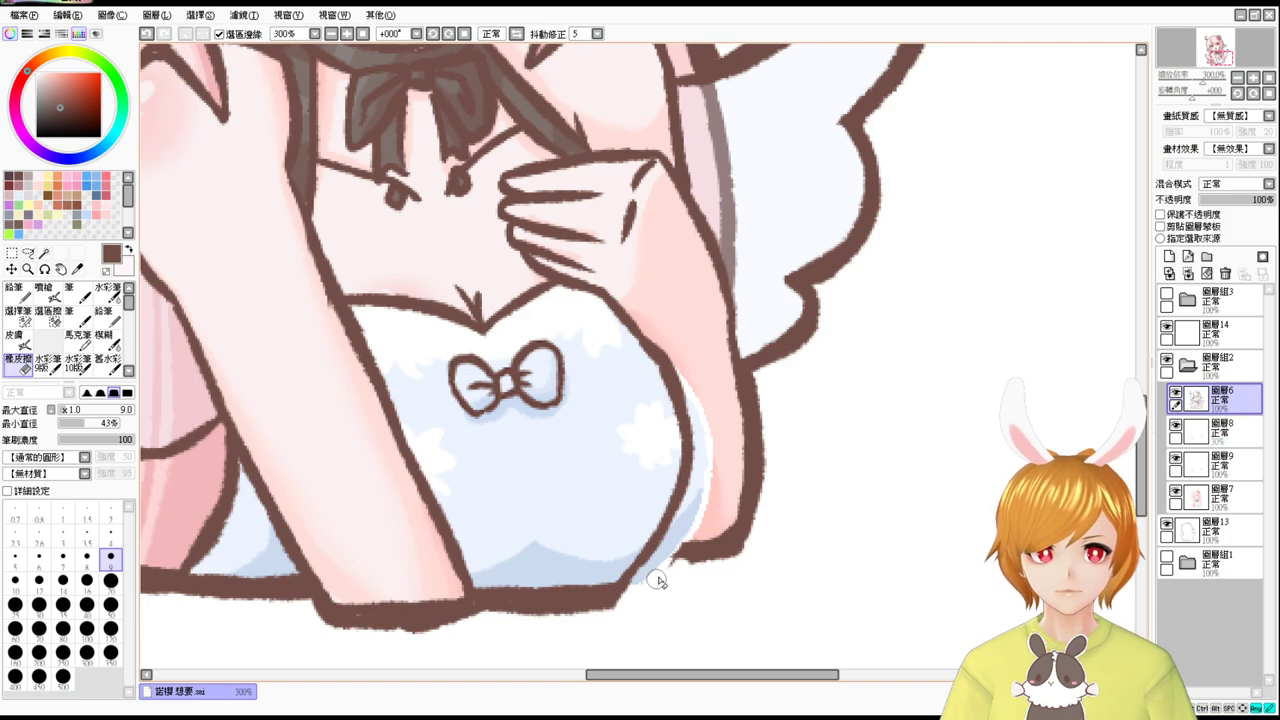
{"action": "key", "text": "v"}
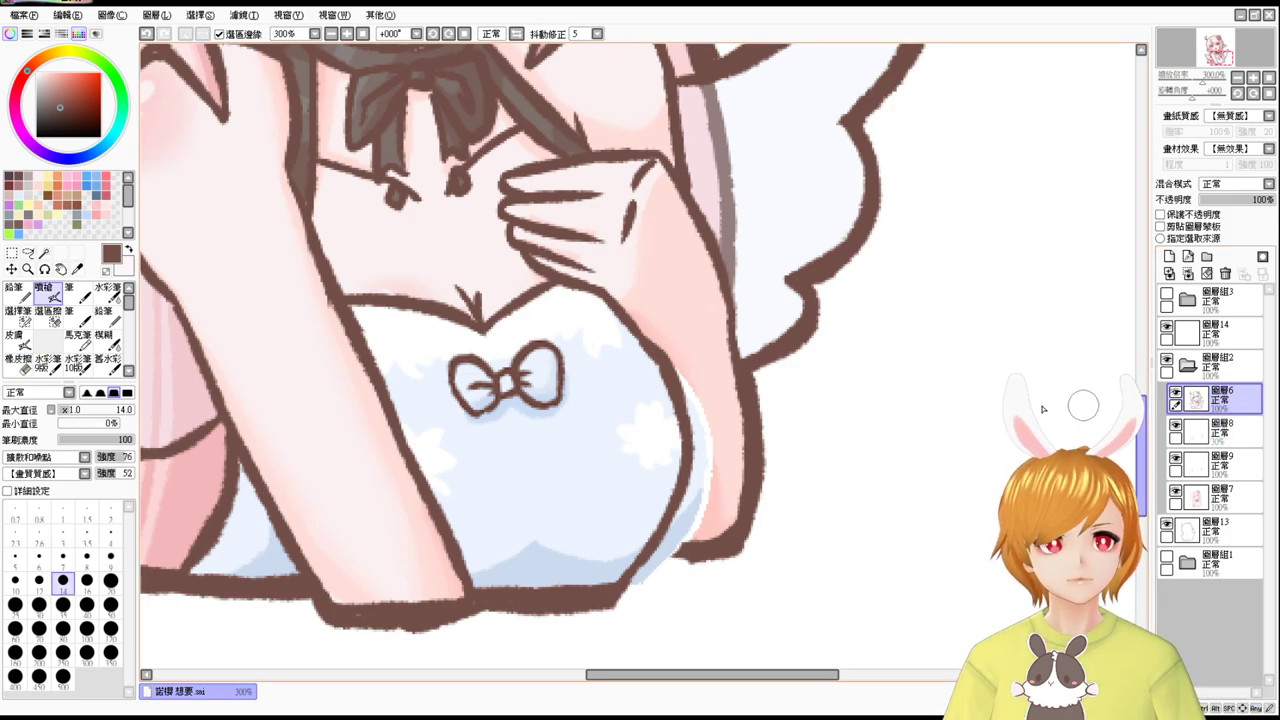
Redraw the thick outer outline between the arm's bottom end and the dress's lower right corner with the size 9 噴槍 brush, finishing on 圖層13.
{"action": "key", "text": "bracketleft"}
{"action": "key", "text": "bracketleft"}
{"action": "key", "text": "bracketleft"}
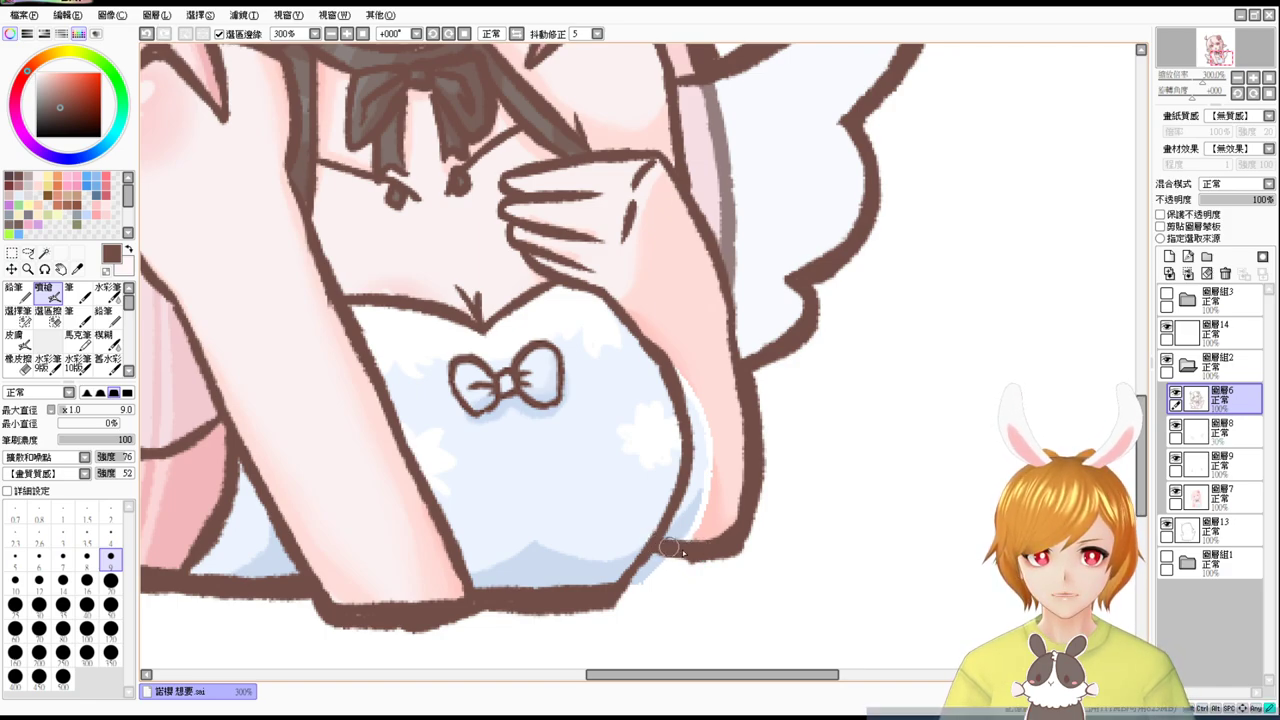
{"action": "left_click", "coordinate": [1242, 540]}
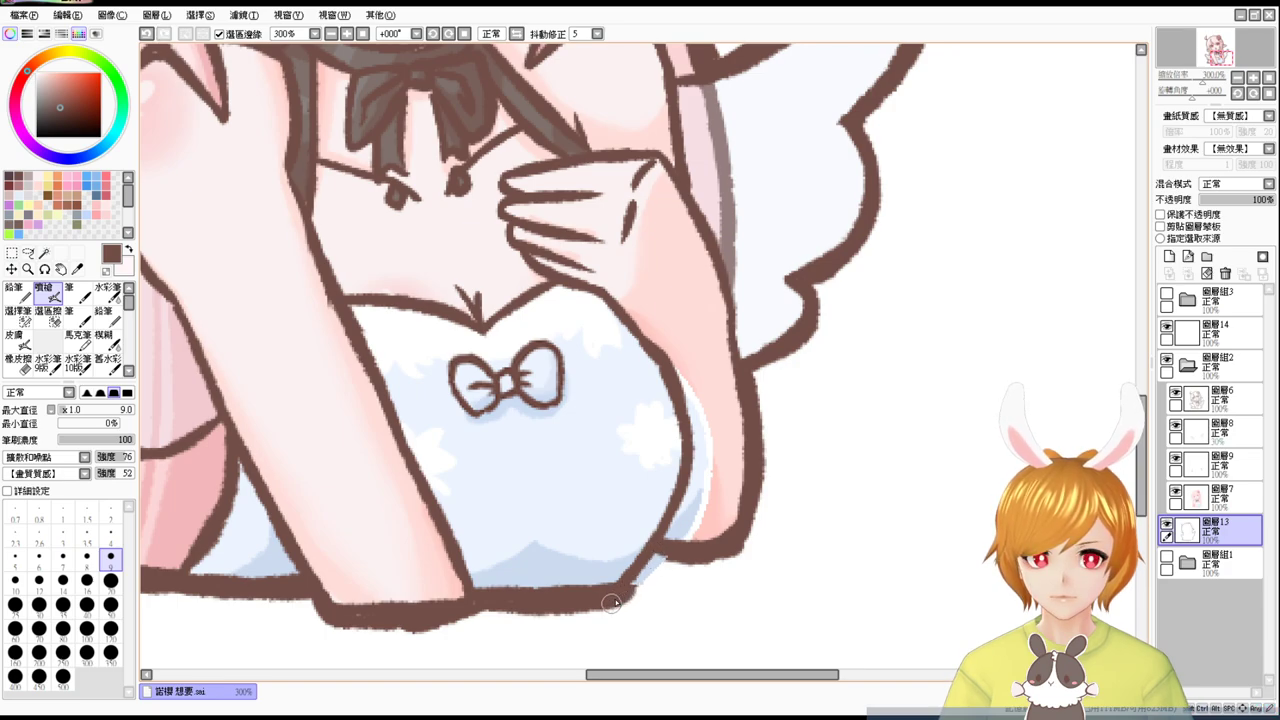
Erase the blue paint spilling past the dress's lower right corner on 圖層7 with the size 9 eraser.
{"action": "left_click", "coordinate": [1215, 496]}
{"action": "key", "text": "e"}
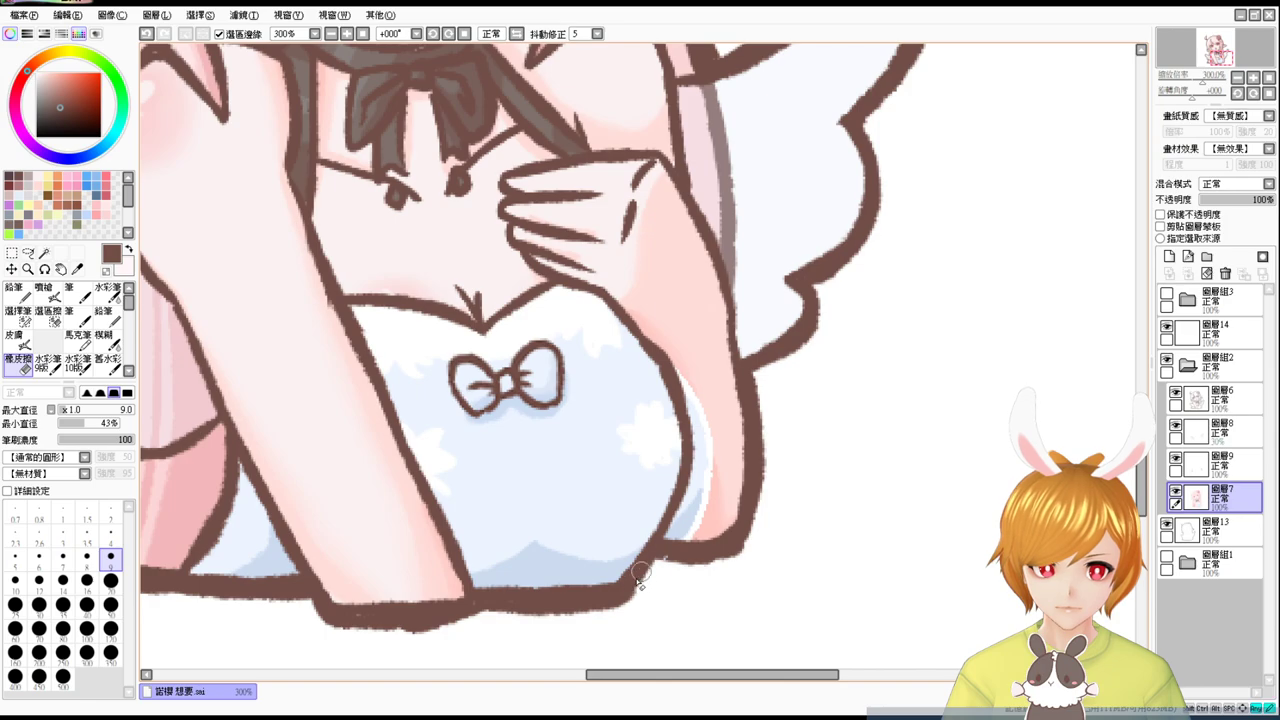
{"action": "key", "text": "v"}
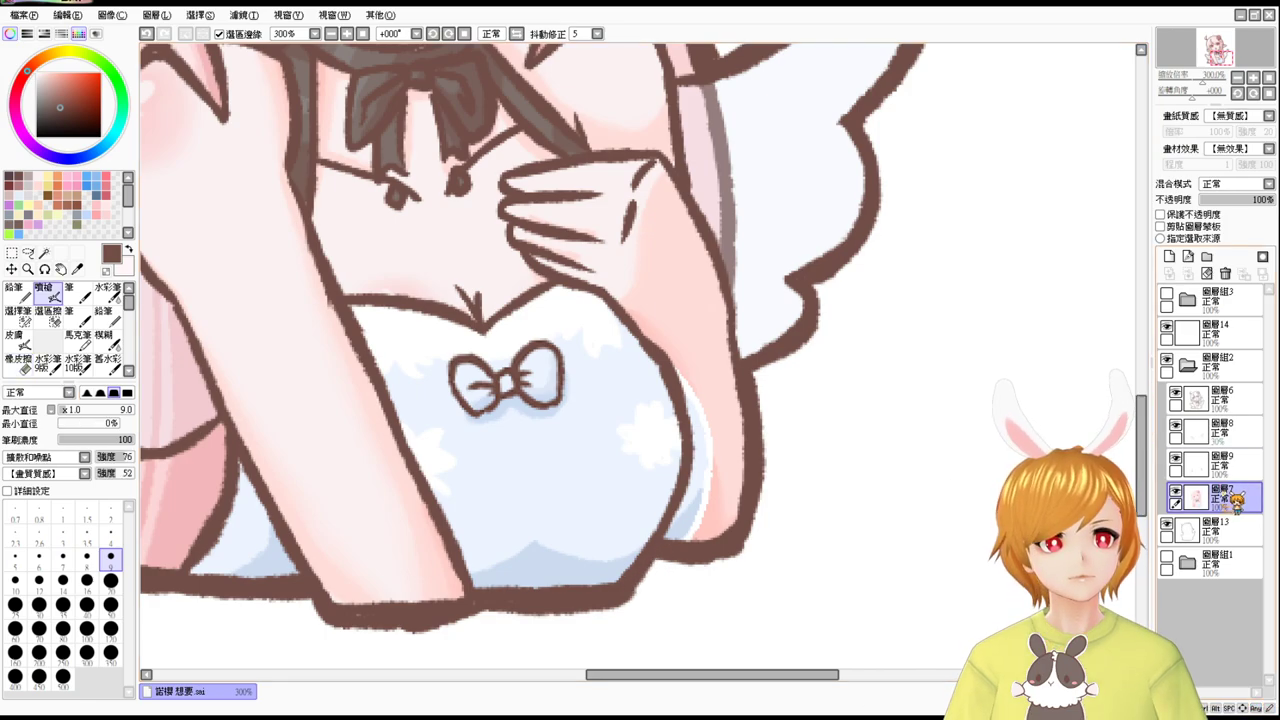
Select the raised hand and forearm area from the line art with the magic wand, hiding 圖層7 only while selecting.
{"action": "left_click", "coordinate": [1176, 490]}
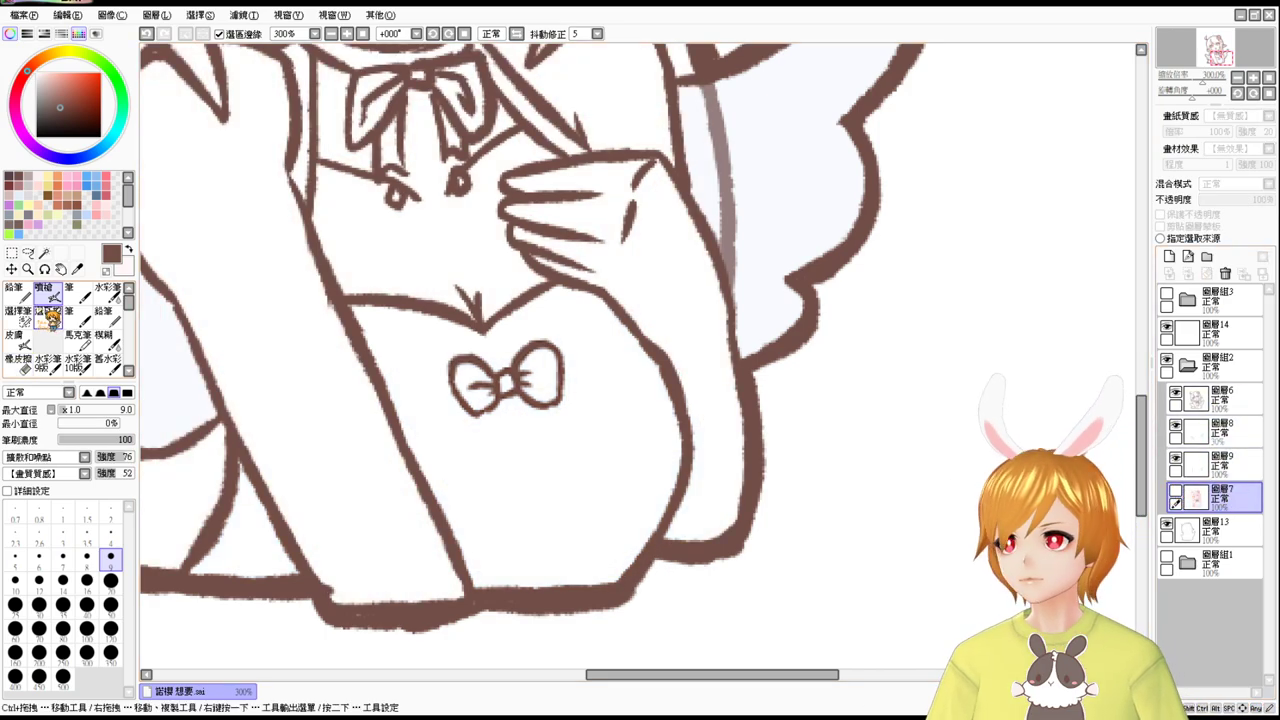
{"action": "left_click", "coordinate": [44, 253]}
{"action": "left_click", "coordinate": [725, 410]}
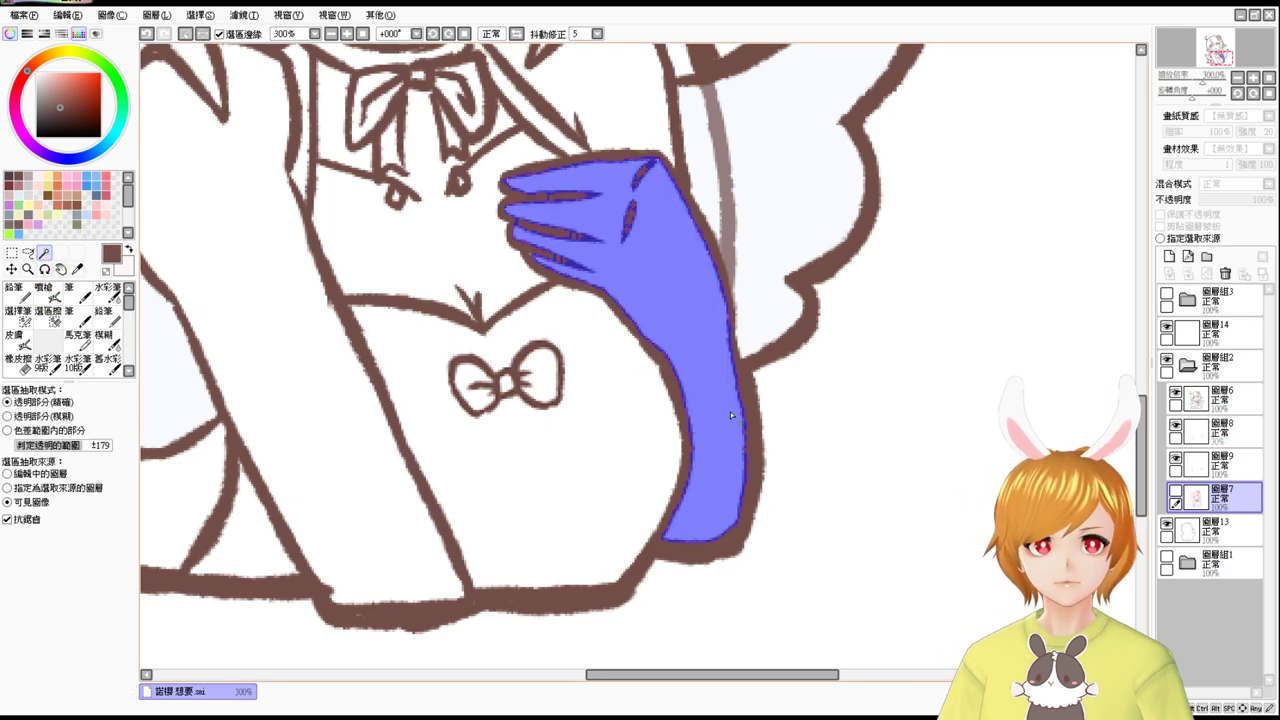
{"action": "left_click", "coordinate": [1176, 490]}
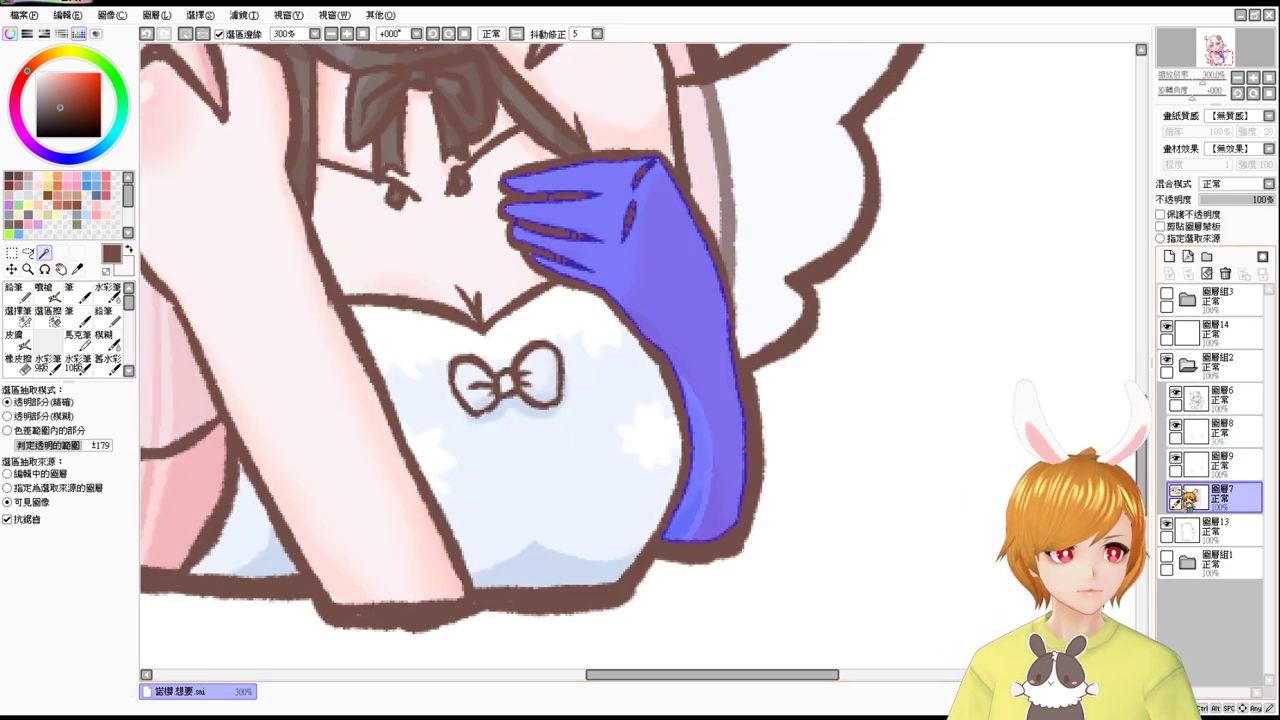
Paint sampled skin pink over the leftover blue and white inside the selected forearm on 圖層7 with the 噴槍 brush at up to size 15.
{"action": "left_click", "coordinate": [44, 292]}
{"action": "left_click", "coordinate": [722, 497], "text": "alt"}
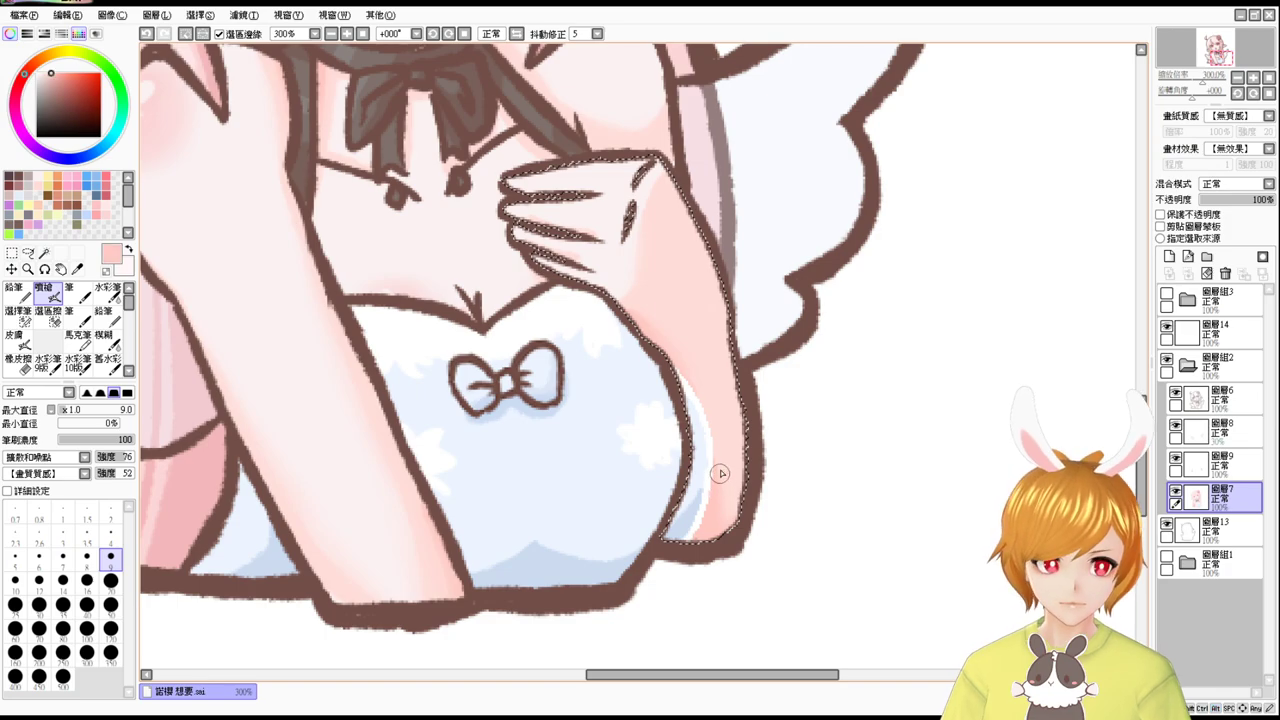
{"action": "left_click_drag", "start_coordinate": [724, 443], "coordinate": [733, 443]}
{"action": "left_click", "coordinate": [714, 384], "text": "alt"}
{"action": "mouse_move", "coordinate": [698, 394]}
{"action": "left_mouse_down"}
{"action": "mouse_move", "coordinate": [673, 362]}
{"action": "mouse_move", "coordinate": [695, 449]}
{"action": "left_mouse_up"}
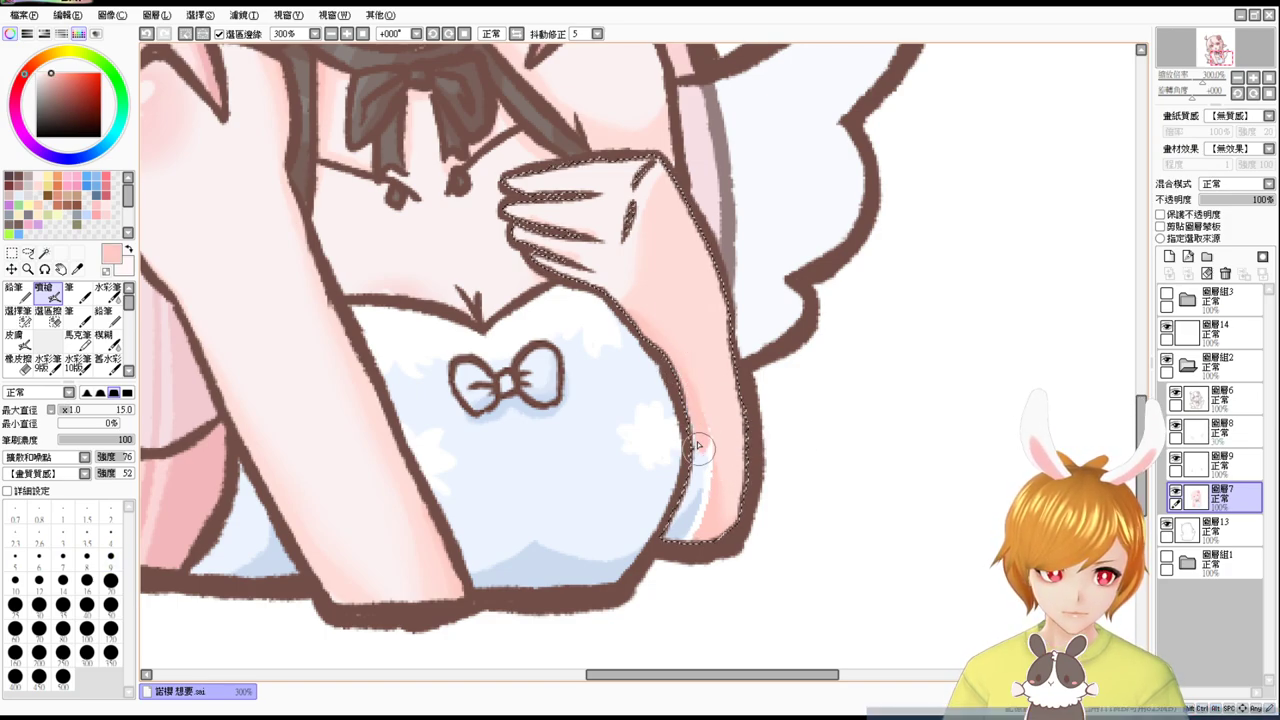
{"action": "left_click", "coordinate": [722, 384], "text": "alt"}
{"action": "mouse_move", "coordinate": [692, 366]}
{"action": "left_mouse_down"}
{"action": "mouse_move", "coordinate": [718, 500]}
{"action": "mouse_move", "coordinate": [698, 439]}
{"action": "mouse_move", "coordinate": [685, 533]}
{"action": "left_mouse_up"}
{"action": "left_click", "coordinate": [716, 462], "text": "alt"}
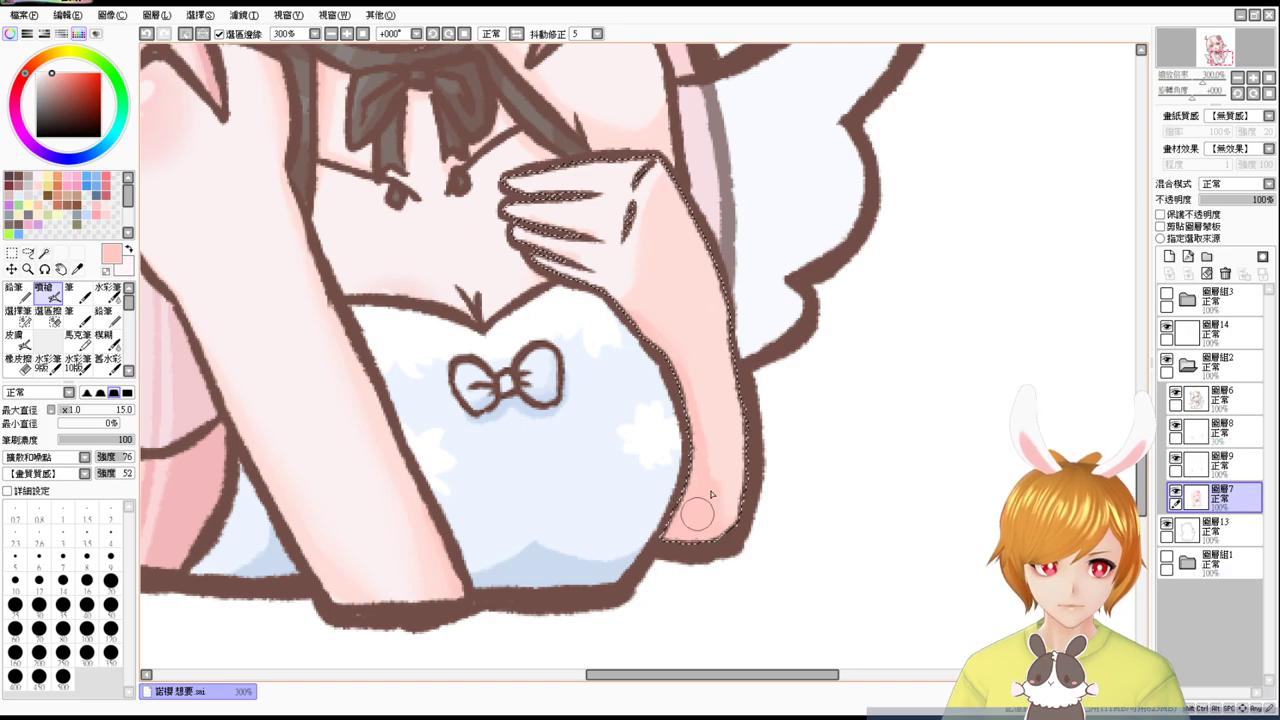
Blend the skin shading on the selected forearm with the size 17 水彩筆 brush and remove the selection.
{"action": "left_click_drag", "start_coordinate": [742, 385], "coordinate": [747, 480]}
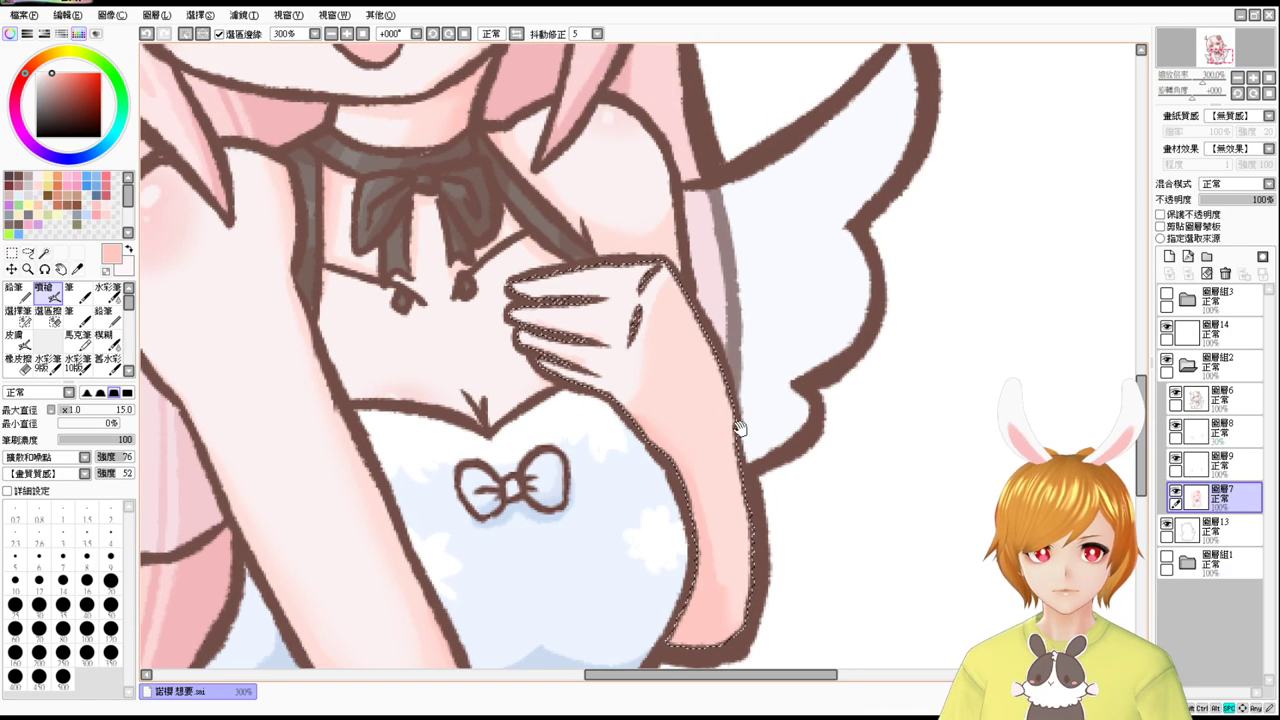
{"action": "left_click", "coordinate": [108, 290]}
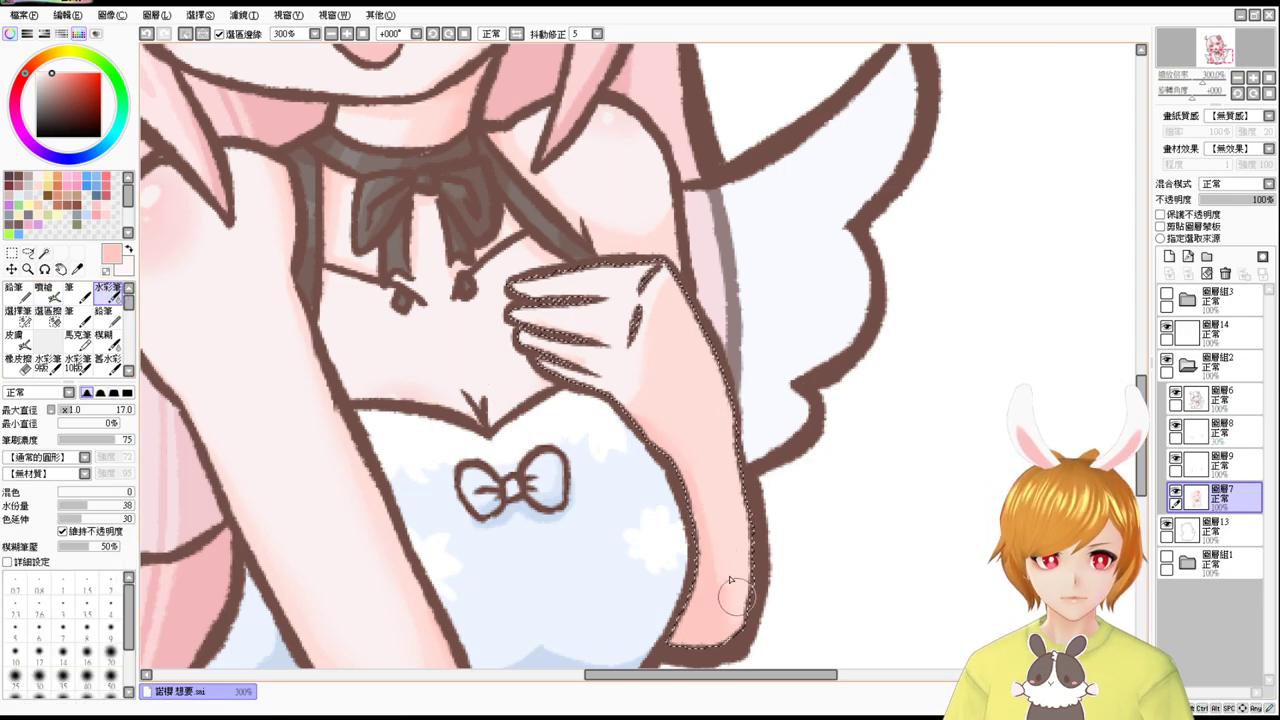
{"action": "left_click_drag", "start_coordinate": [735, 596], "coordinate": [714, 564]}
{"action": "mouse_move", "coordinate": [735, 626]}
{"action": "left_mouse_down"}
{"action": "mouse_move", "coordinate": [711, 551]}
{"action": "mouse_move", "coordinate": [700, 549]}
{"action": "mouse_move", "coordinate": [708, 590]}
{"action": "left_mouse_up"}
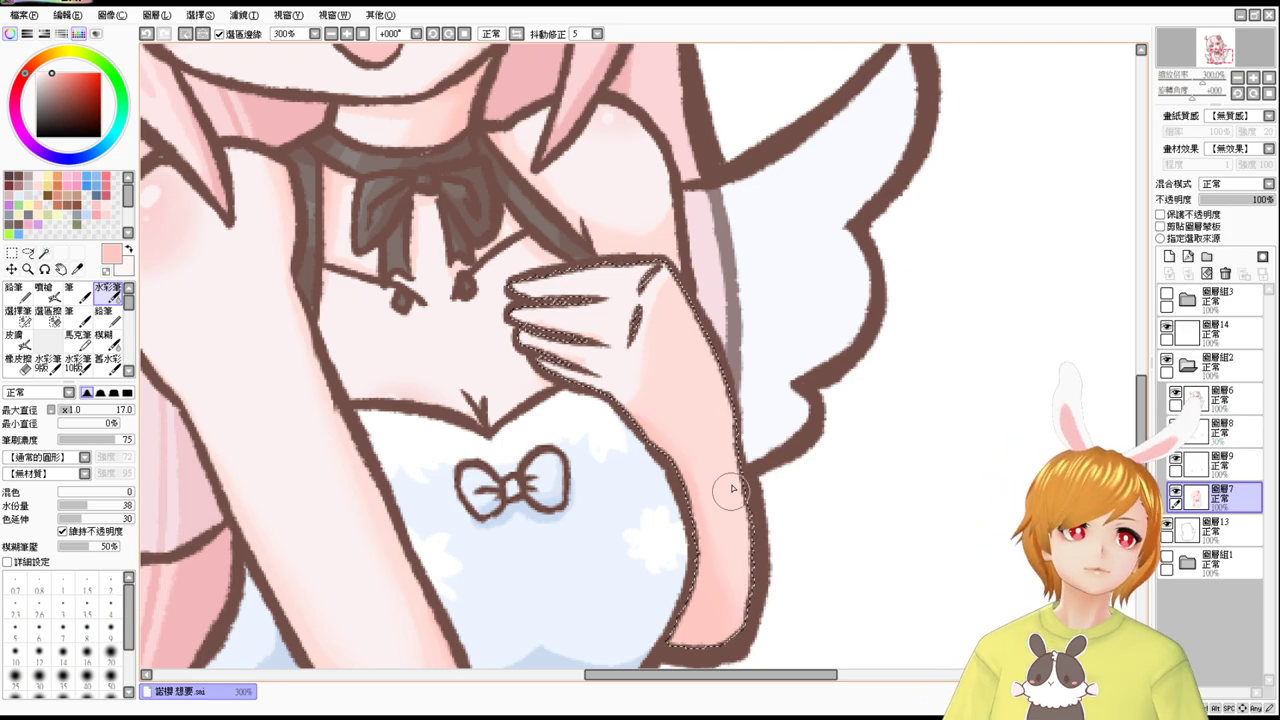
{"action": "left_click_drag", "start_coordinate": [721, 385], "coordinate": [738, 439]}
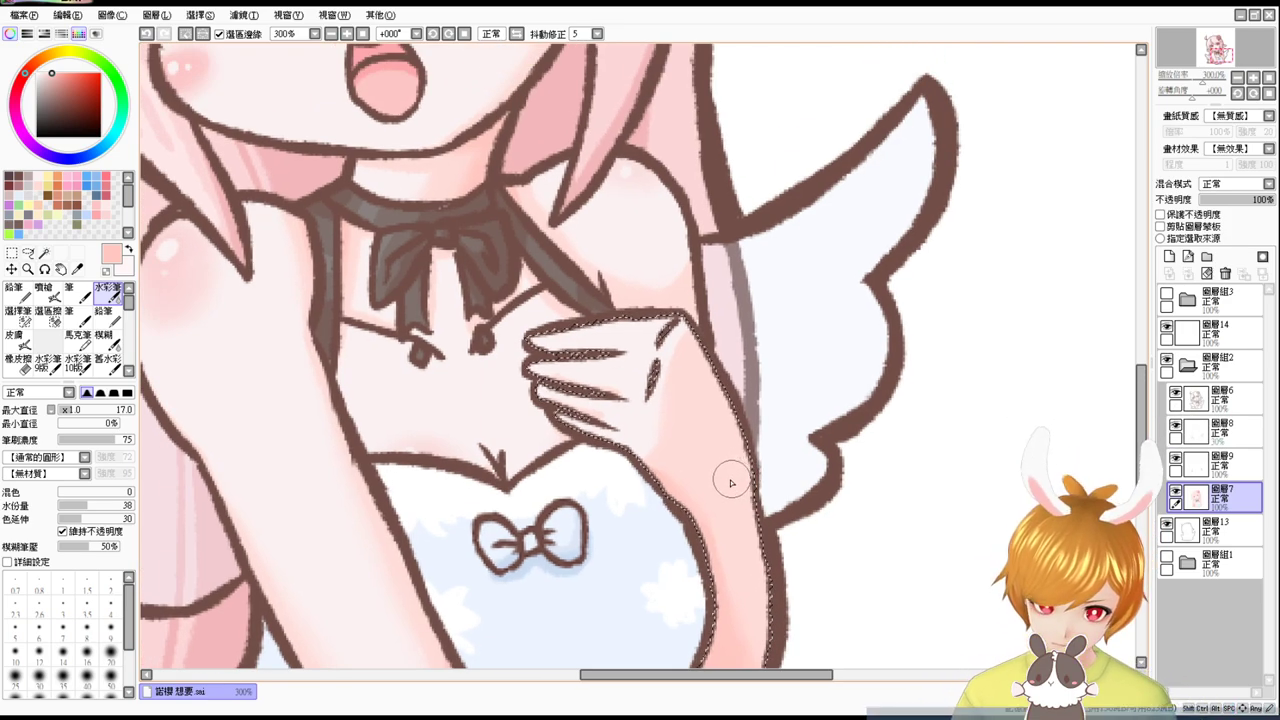
{"action": "key", "text": "ctrl+d"}
Examine the whole character at 100% zoom and its face, dress and wings at 150% zoom.
{"action": "left_click_drag", "start_coordinate": [722, 500], "coordinate": [751, 531]}
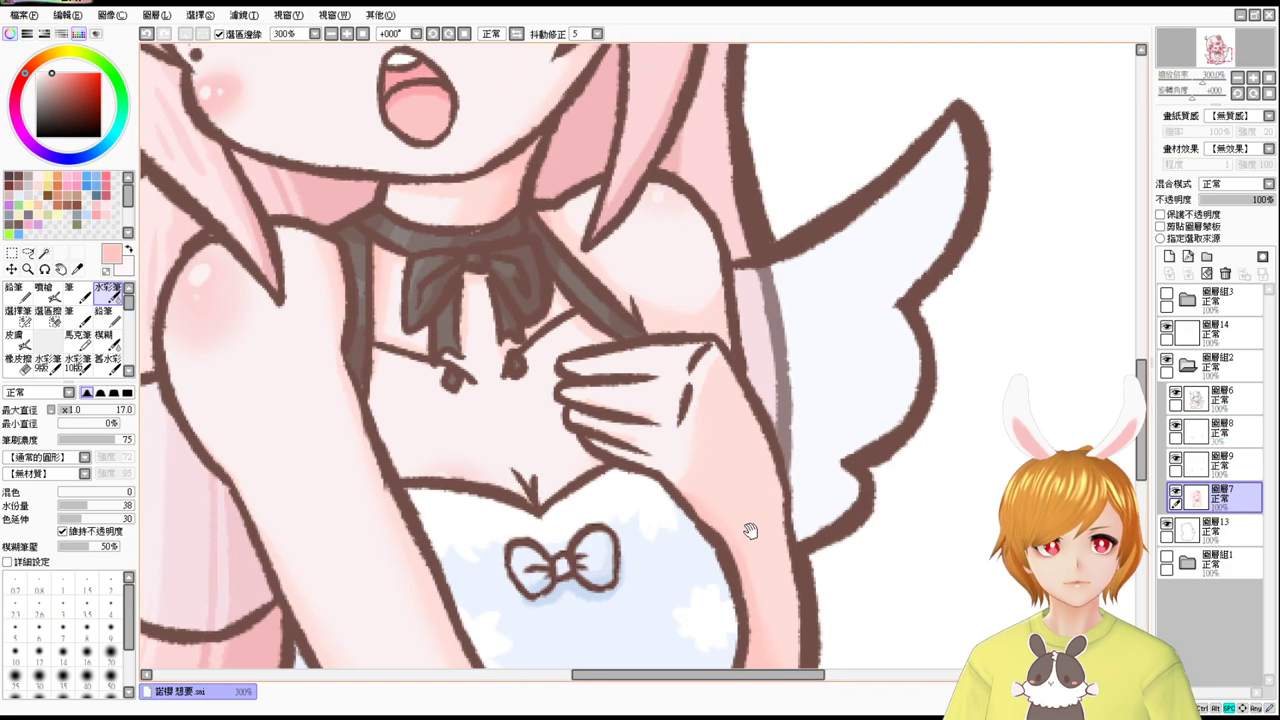
{"action": "left_click", "coordinate": [363, 33]}
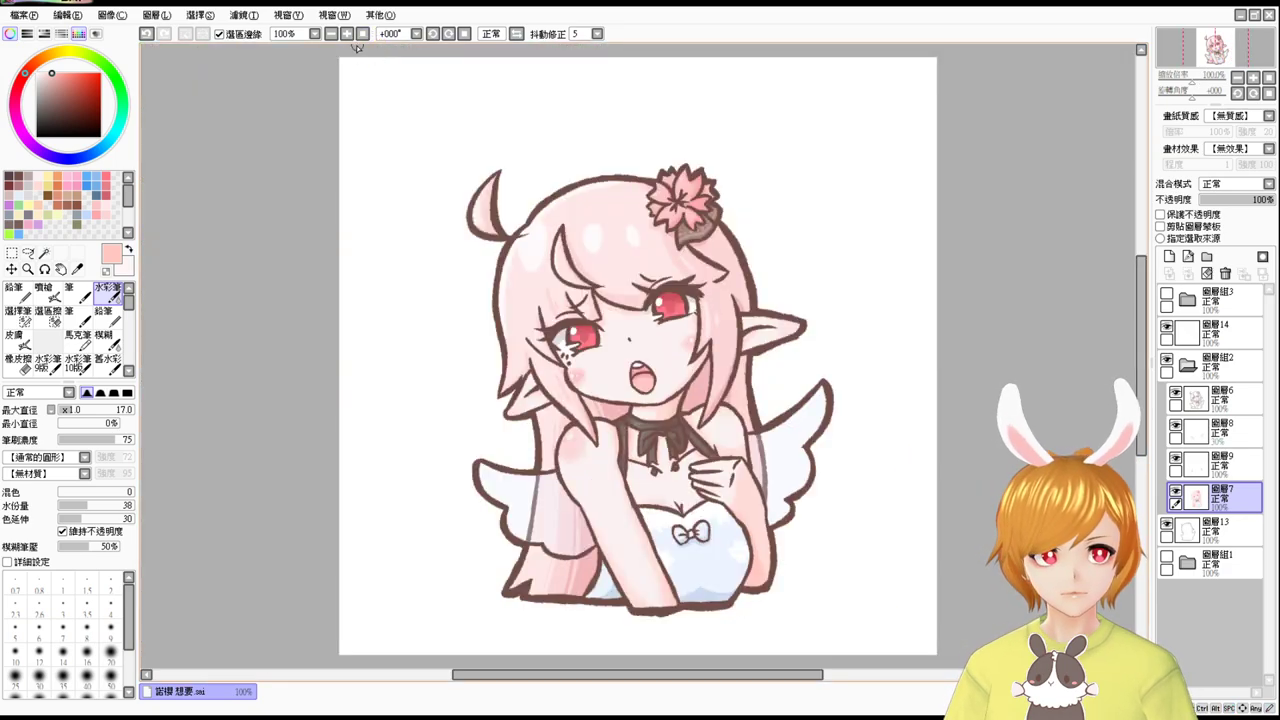
{"action": "left_click", "coordinate": [347, 33]}
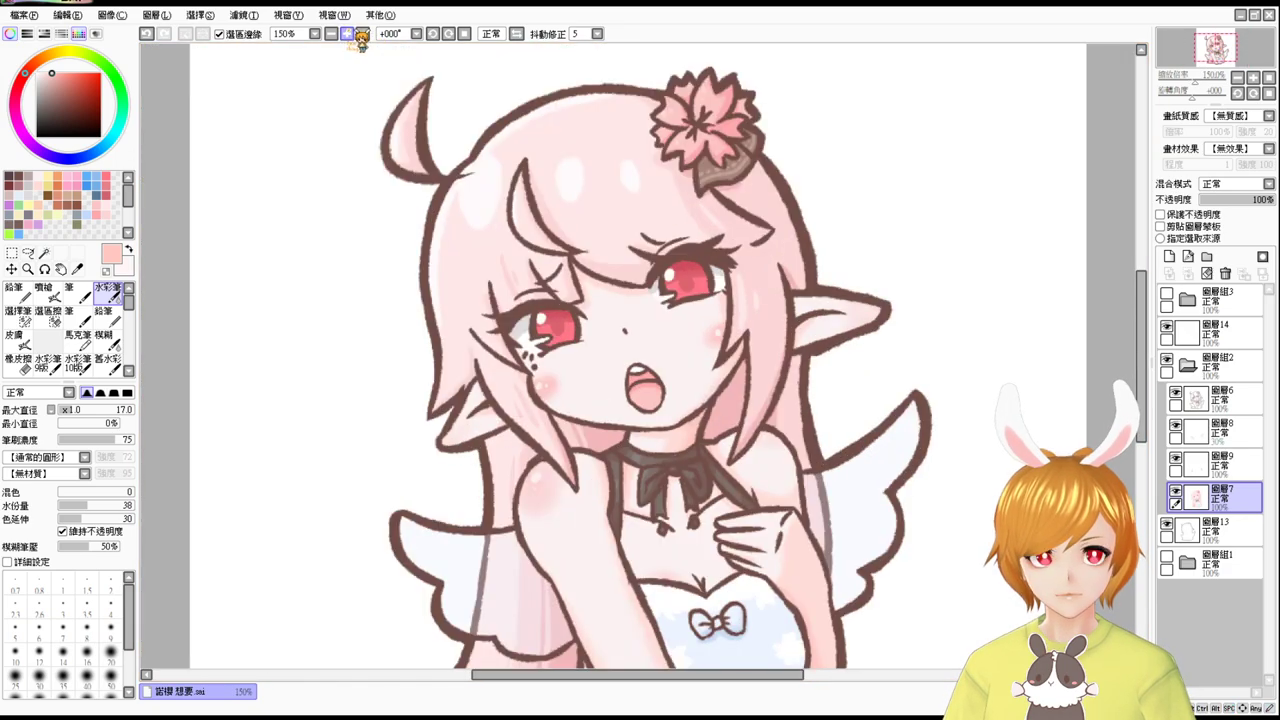
{"action": "left_click_drag", "start_coordinate": [953, 550], "coordinate": [893, 483]}
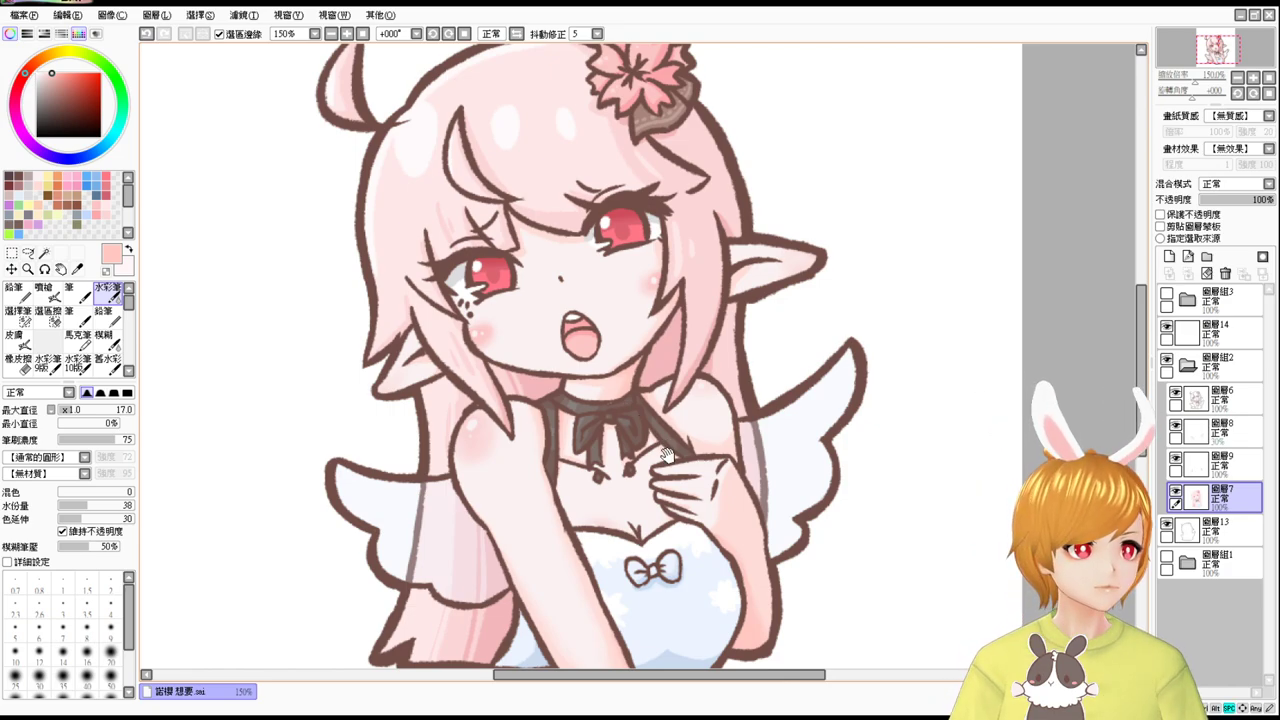
{"action": "left_click_drag", "start_coordinate": [668, 456], "coordinate": [640, 376]}
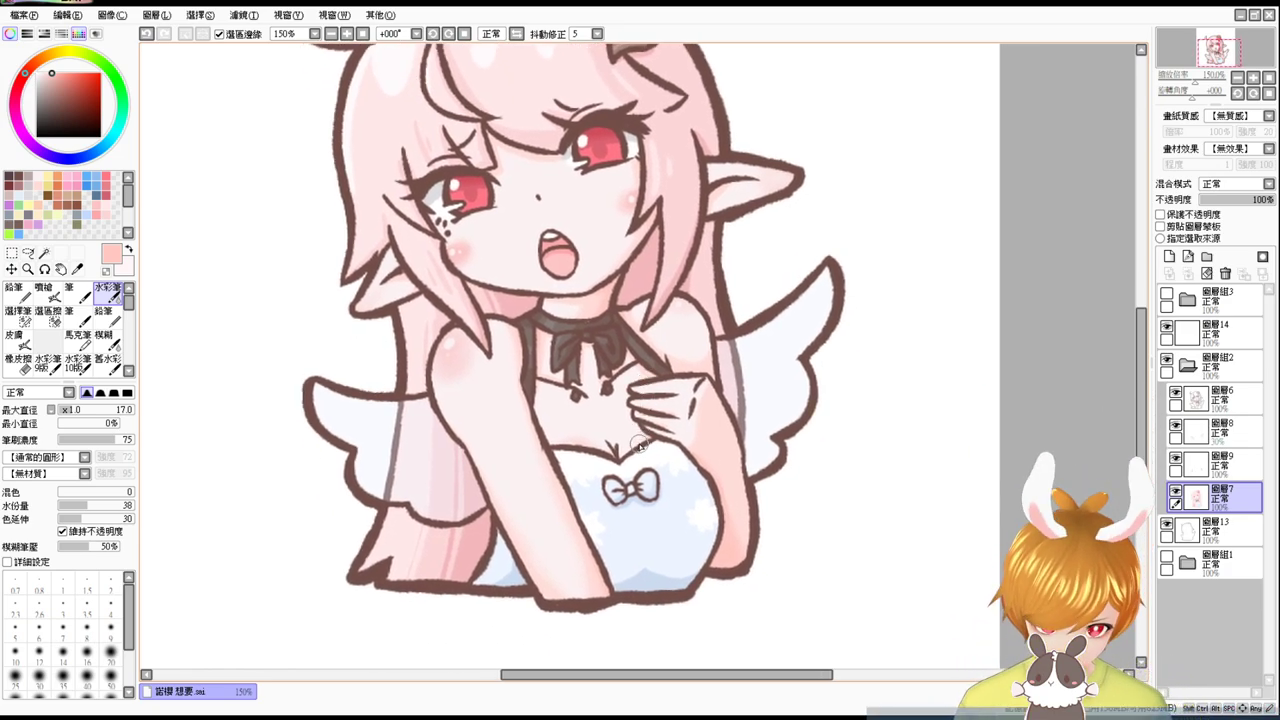
{"action": "mouse_move", "coordinate": [824, 335]}
{"action": "left_mouse_down"}
{"action": "mouse_move", "coordinate": [832, 380]}
{"action": "mouse_move", "coordinate": [870, 362]}
{"action": "left_mouse_up"}
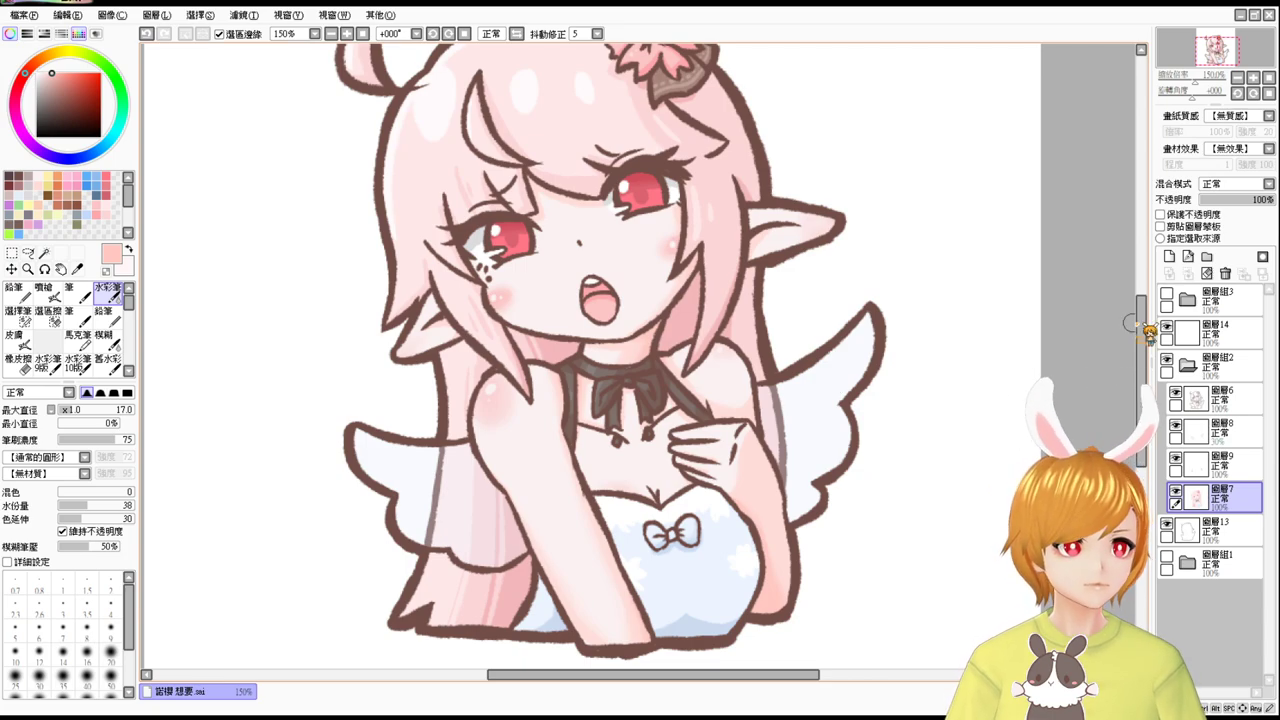
Collapse and hide 圖層組2, hide 圖層13 and 圖層14, and show the rough sketch in 圖層組1.
{"action": "left_click", "coordinate": [1215, 330]}
{"action": "left_click", "coordinate": [1215, 362]}
{"action": "left_click", "coordinate": [1189, 366]}
{"action": "left_click", "coordinate": [1166, 358]}
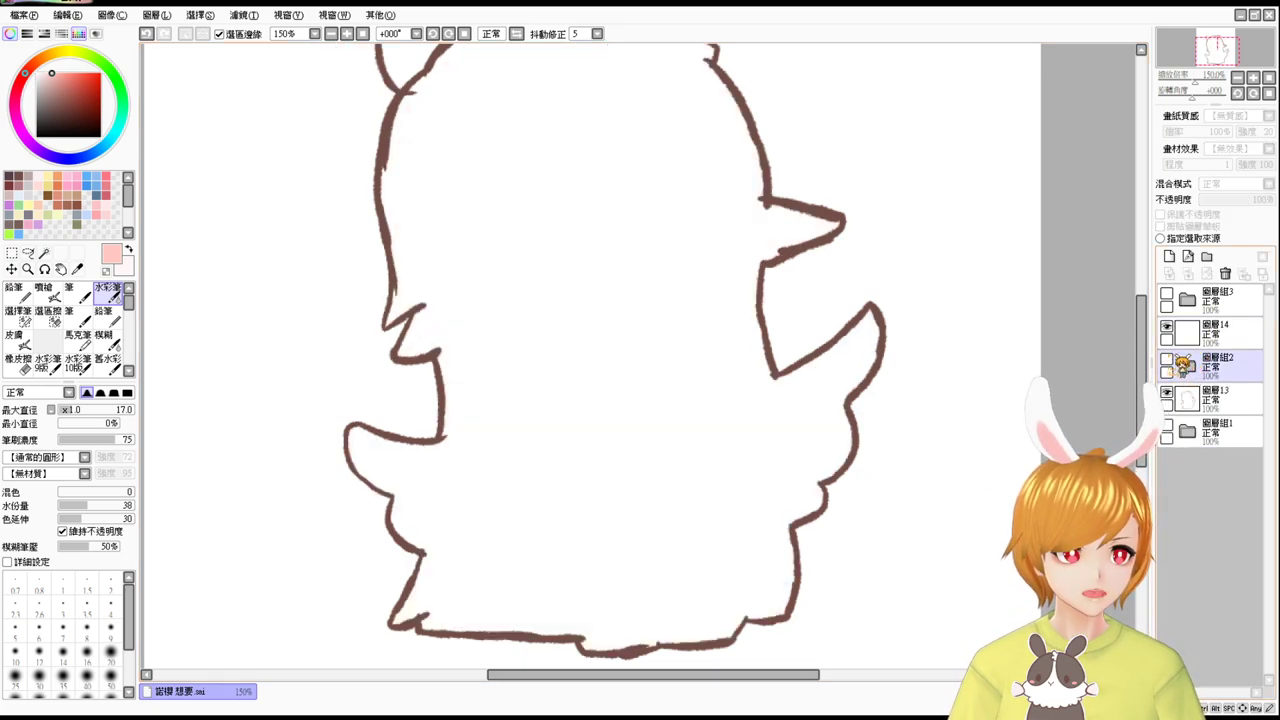
{"action": "left_click", "coordinate": [1180, 335]}
{"action": "left_click", "coordinate": [1166, 326]}
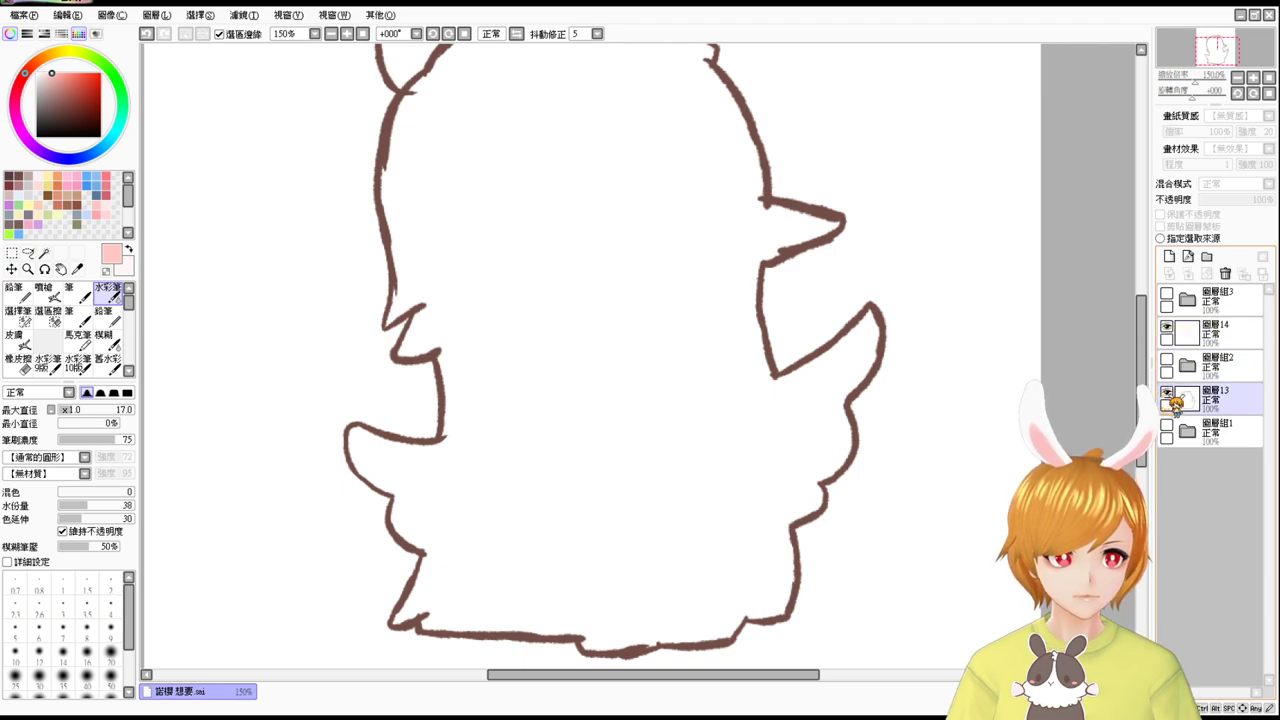
{"action": "left_click", "coordinate": [1166, 392]}
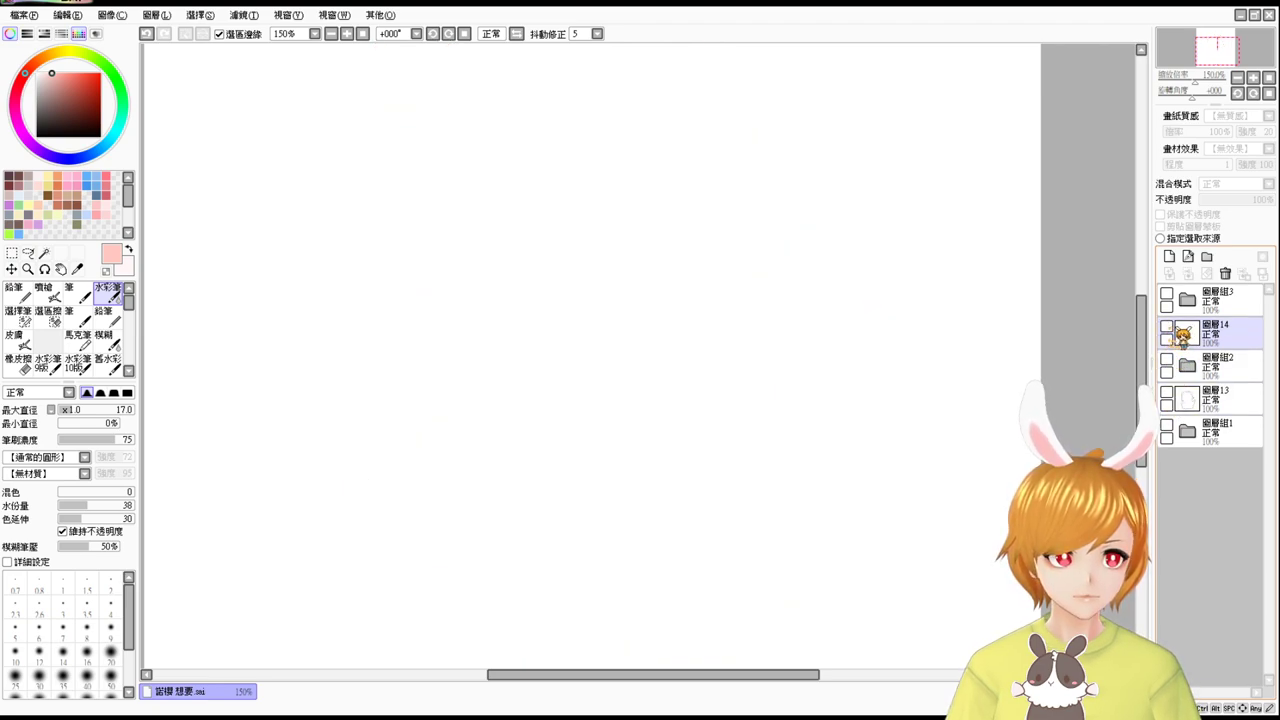
{"action": "left_click", "coordinate": [1178, 396]}
{"action": "left_click", "coordinate": [1176, 430]}
{"action": "left_click", "coordinate": [1167, 425]}
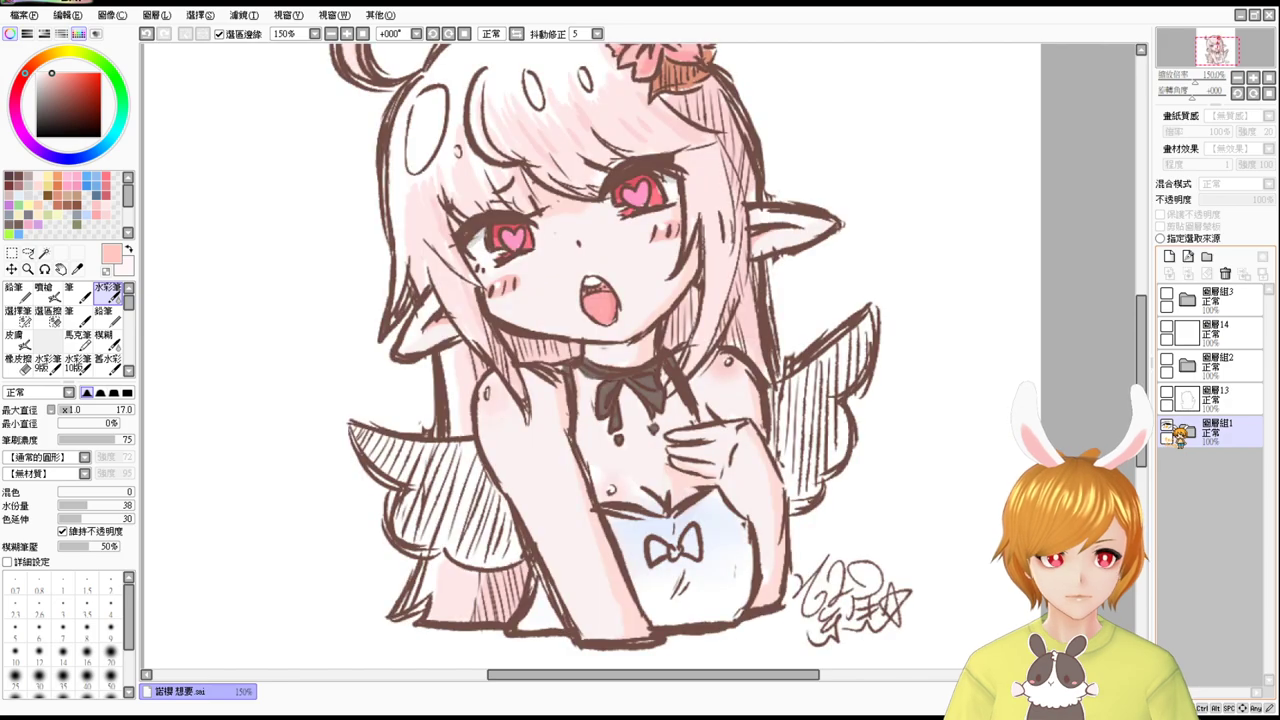
{"action": "left_click_drag", "start_coordinate": [1141, 381], "coordinate": [1140, 378]}
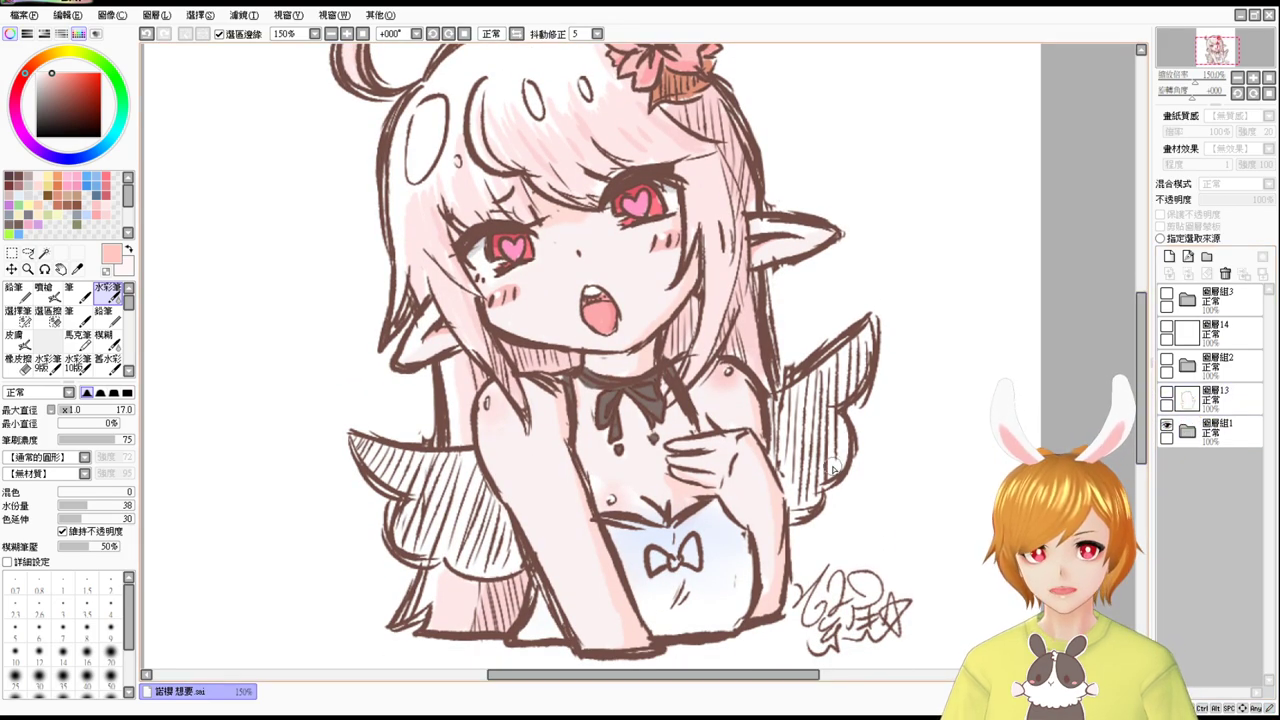
Compare the finished drawing in 圖層組2 with the rough sketch by switching the group's visibility repeatedly, leaving it shown.
{"action": "left_click", "coordinate": [1190, 368]}
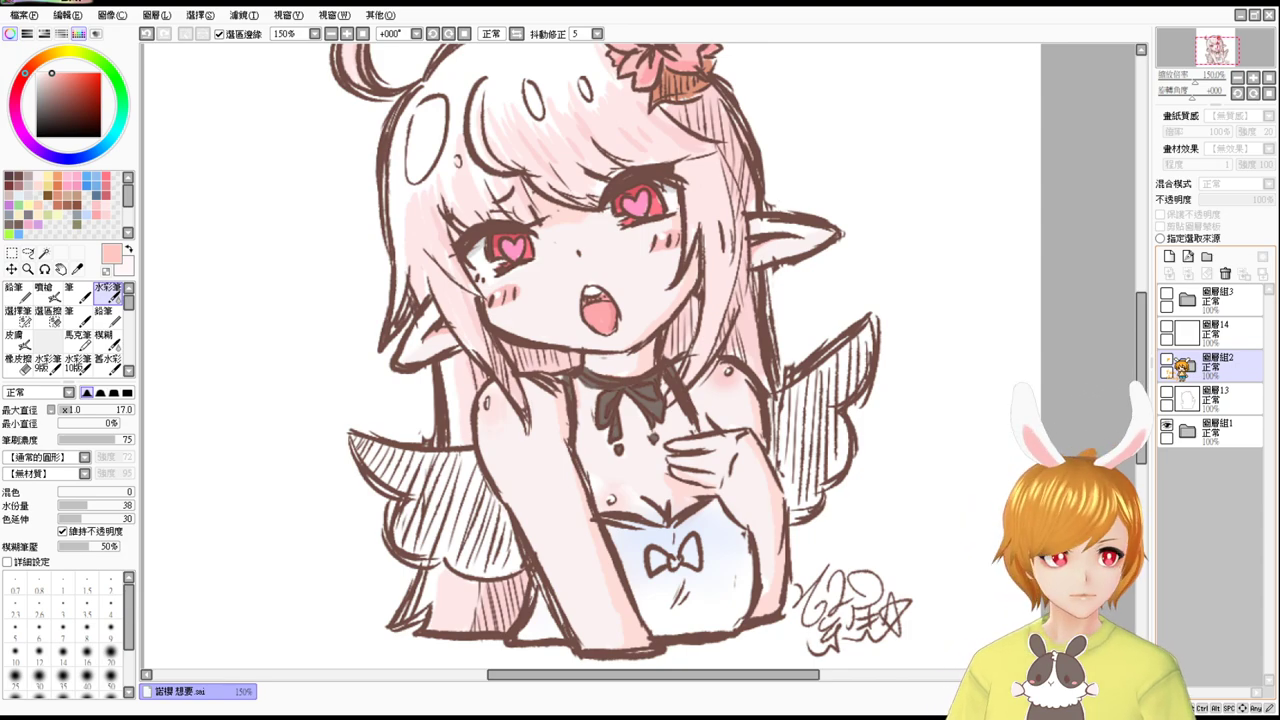
{"action": "left_click", "coordinate": [1168, 361]}
{"action": "left_click", "coordinate": [1168, 361]}
{"action": "left_click", "coordinate": [1168, 361]}
{"action": "left_click", "coordinate": [1168, 361]}
{"action": "left_click", "coordinate": [1168, 361]}
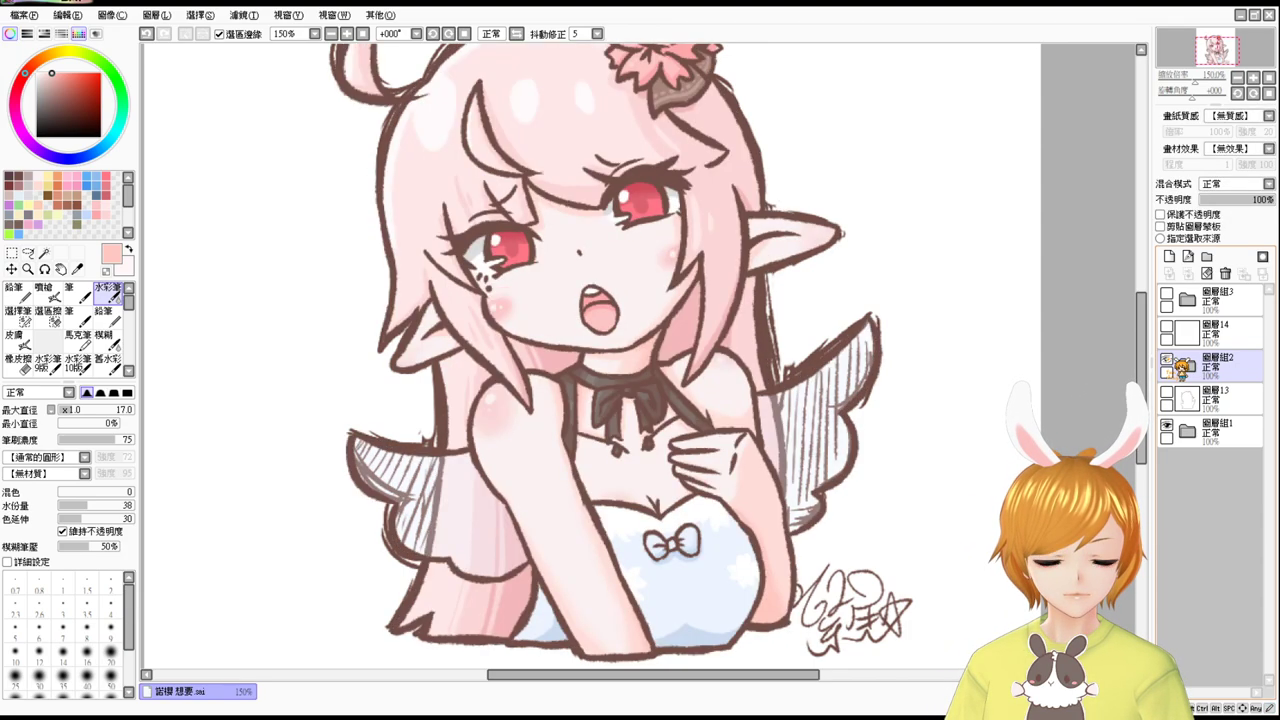
{"action": "left_click", "coordinate": [1168, 361]}
{"action": "left_click", "coordinate": [1168, 361]}
{"action": "left_click", "coordinate": [1168, 361]}
{"action": "left_click", "coordinate": [1166, 358]}
{"action": "left_click", "coordinate": [1166, 358]}
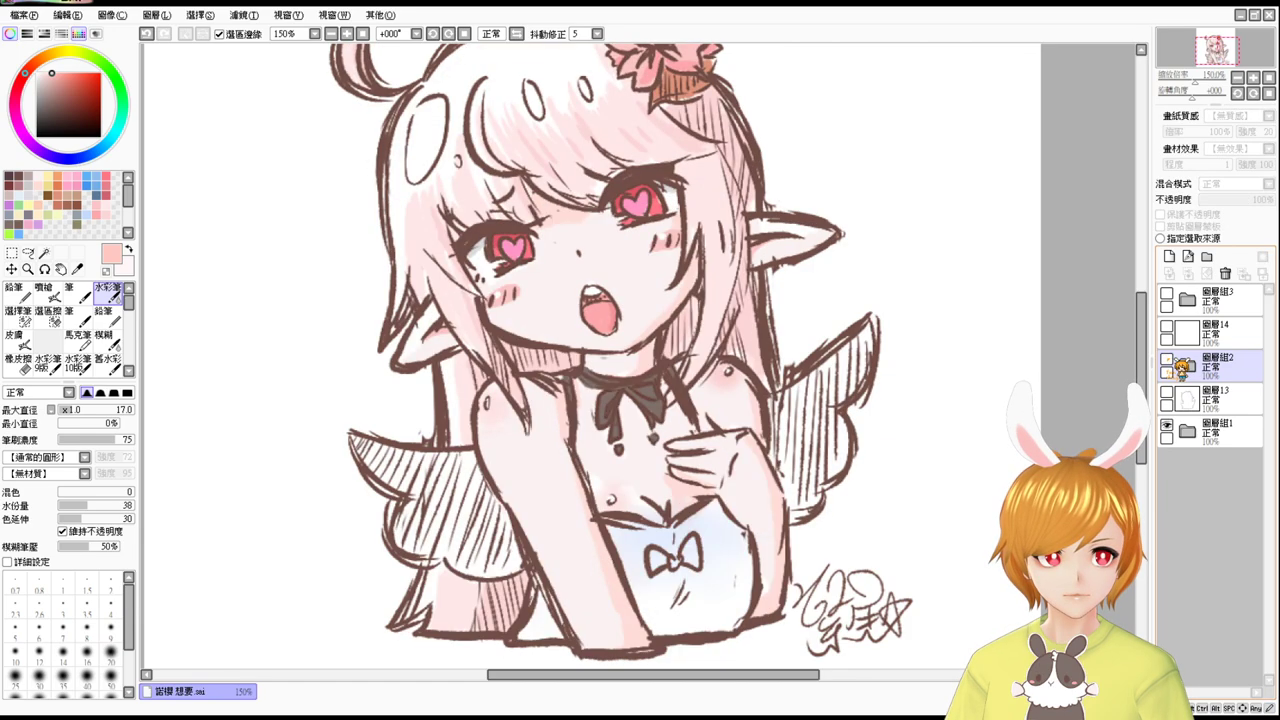
{"action": "left_click", "coordinate": [1166, 358]}
{"action": "left_click", "coordinate": [1166, 358]}
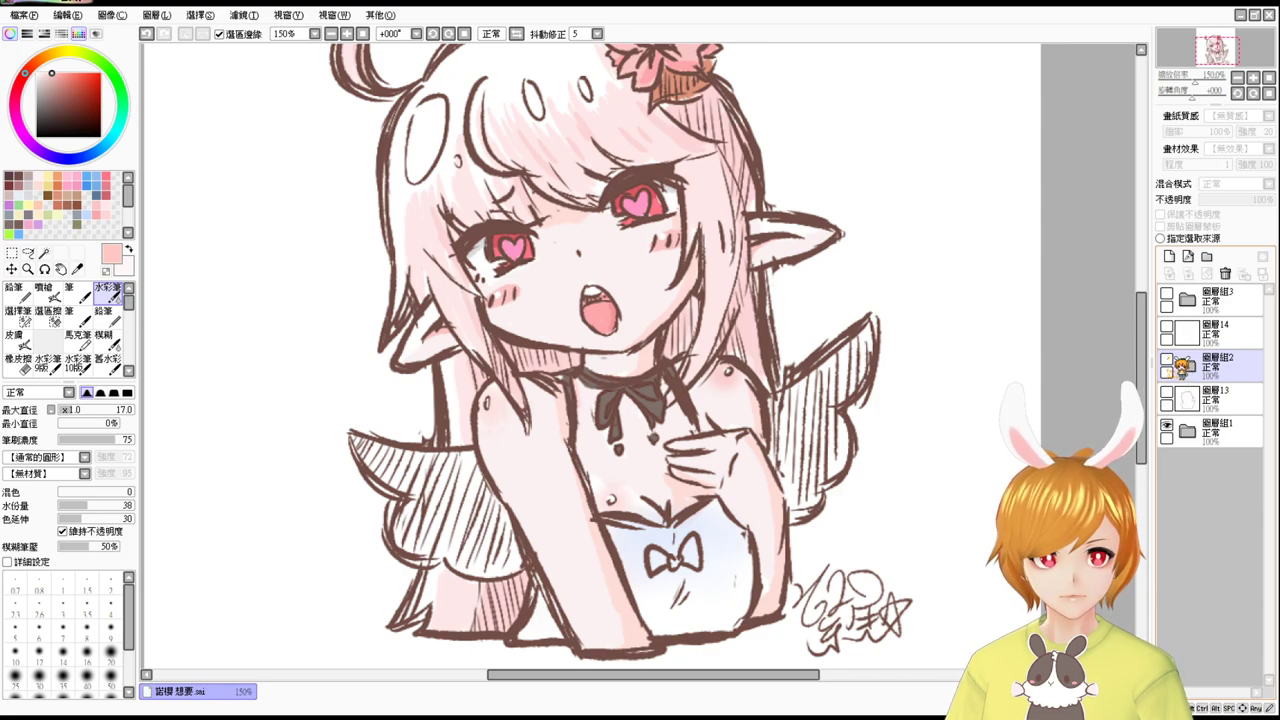
{"action": "left_click", "coordinate": [1166, 358]}
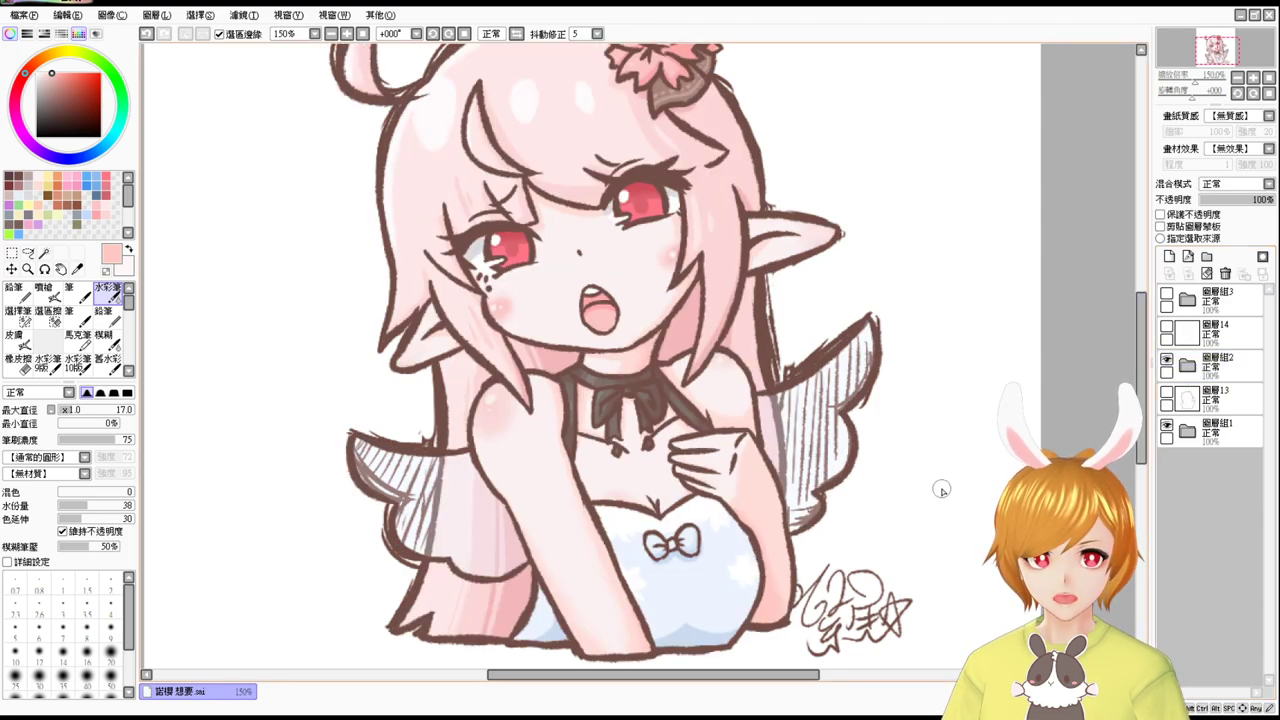
Hide the sketch group 圖層組1 and show the thick outer outline on 圖層13 again.
{"action": "left_click", "coordinate": [1170, 424]}
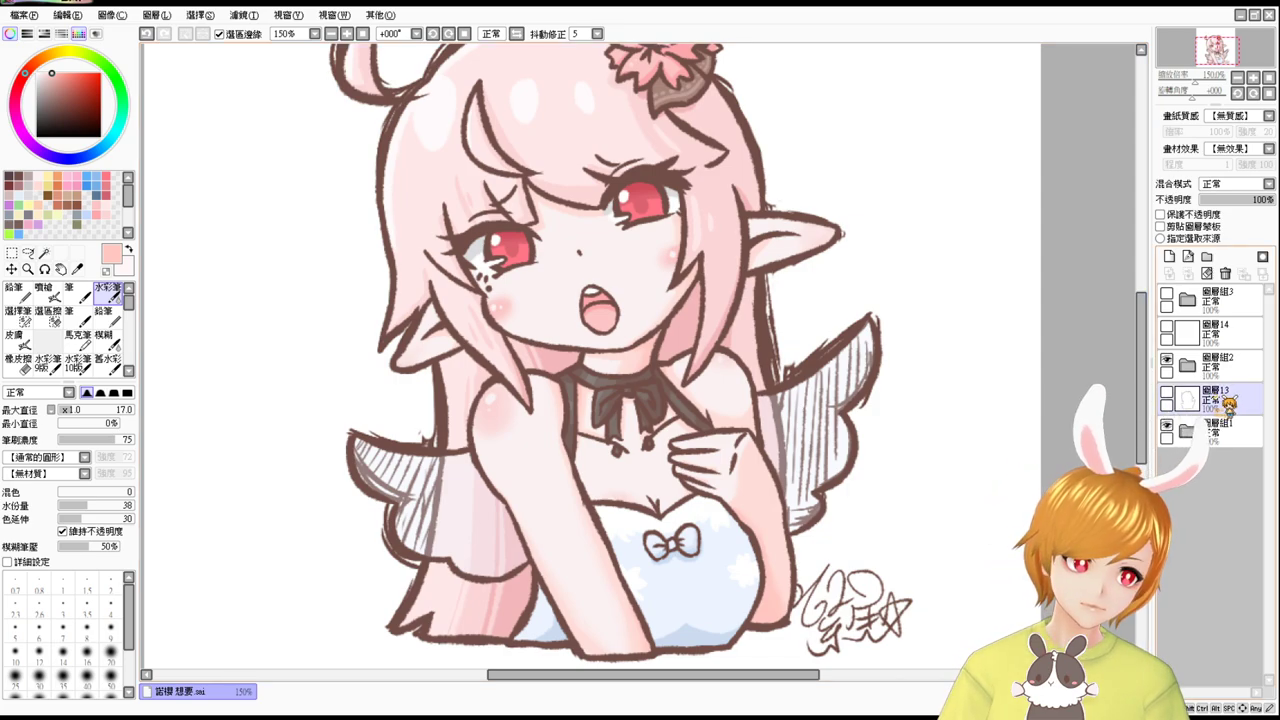
{"action": "left_click", "coordinate": [1166, 425]}
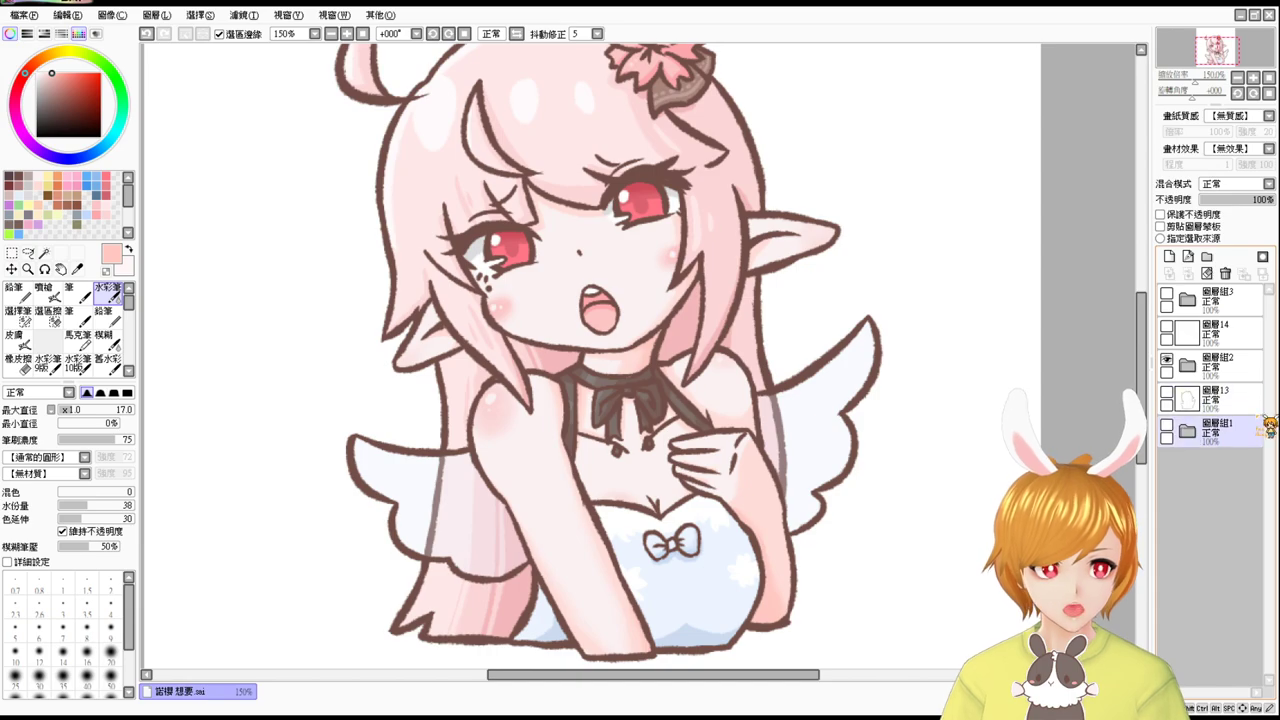
{"action": "left_click", "coordinate": [1205, 403]}
{"action": "left_click", "coordinate": [1166, 392]}
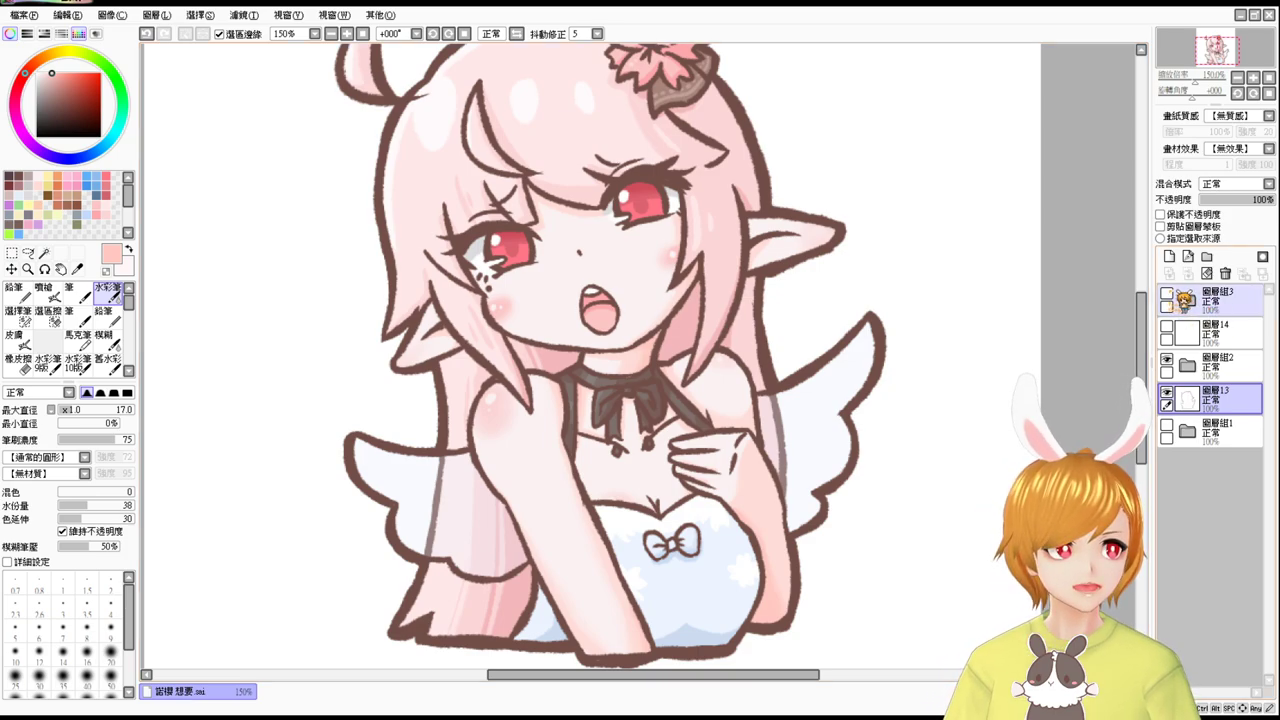
Compare the face with and without the heart pupils and extra blush of 圖層組3, leave that group shown and select it.
{"action": "left_click", "coordinate": [1166, 293]}
{"action": "left_click", "coordinate": [1166, 293]}
{"action": "left_click", "coordinate": [1166, 293]}
{"action": "left_click", "coordinate": [1166, 293]}
{"action": "left_click", "coordinate": [1166, 293]}
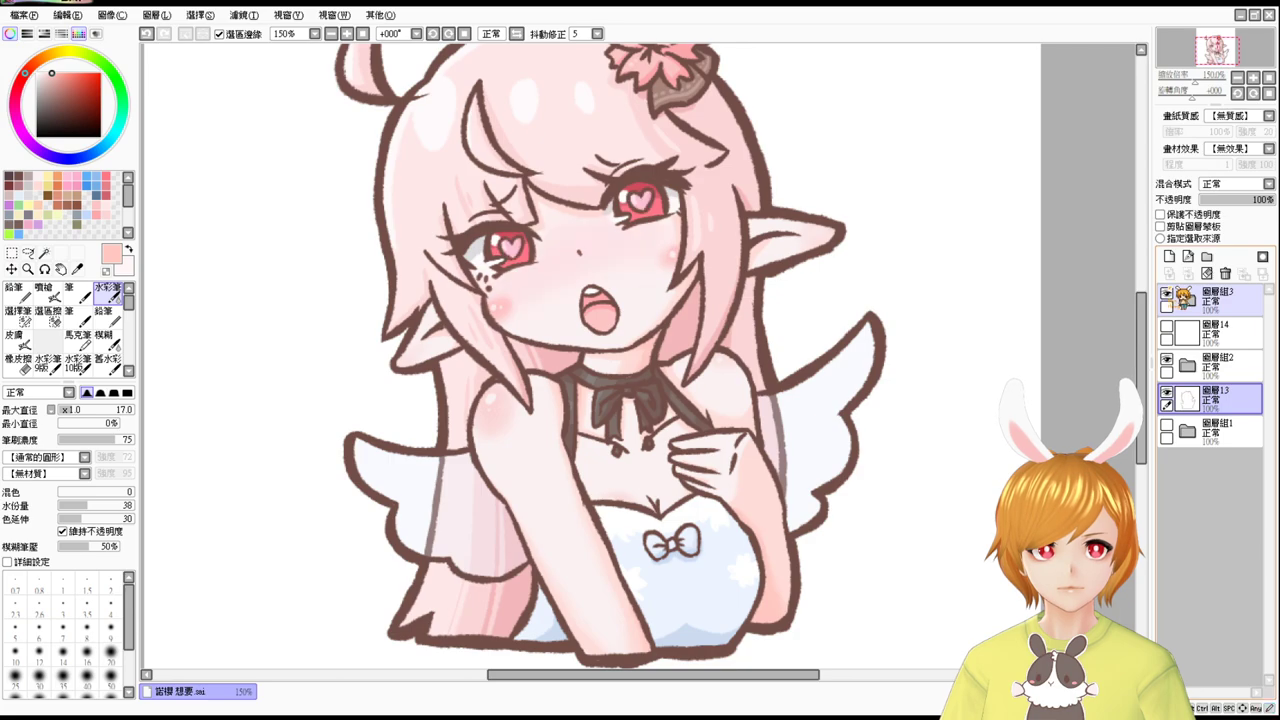
{"action": "left_click", "coordinate": [1166, 293]}
{"action": "left_click", "coordinate": [1166, 293]}
{"action": "left_click", "coordinate": [1166, 293]}
{"action": "left_click", "coordinate": [1184, 297]}
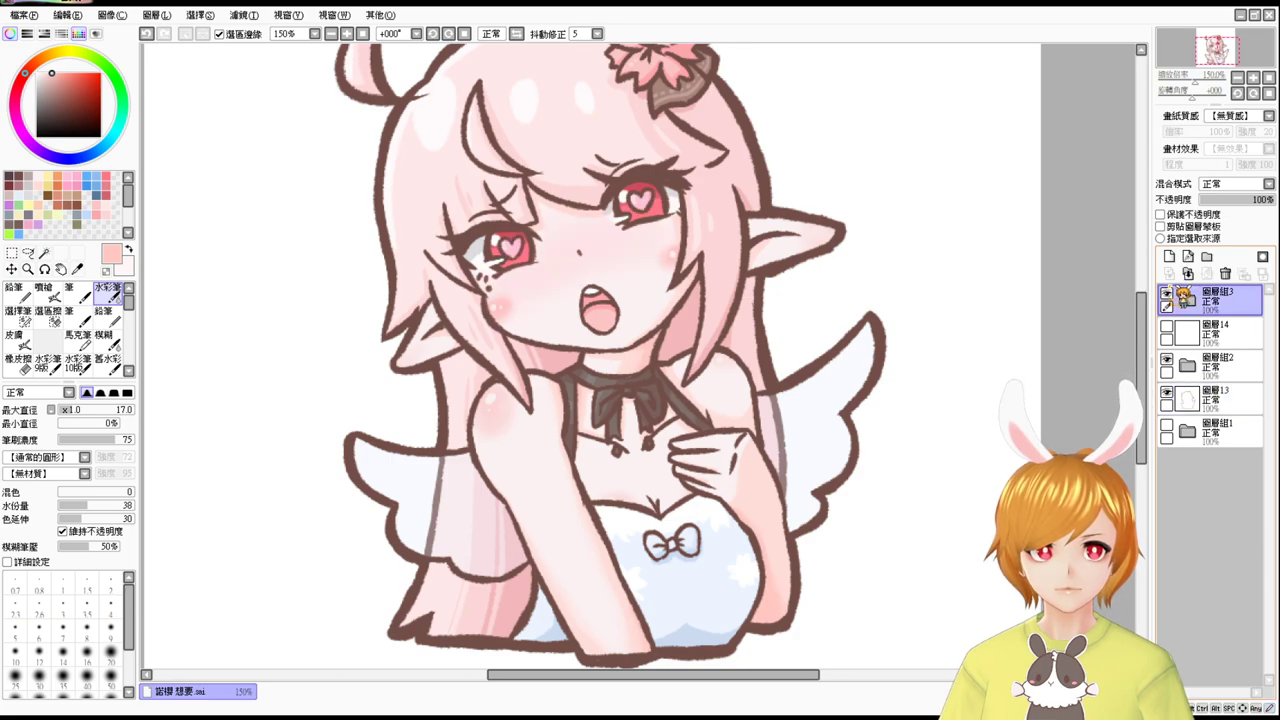
Hide the heart-pupil group 圖層組3, then select 圖層14 and make it visible.
{"action": "left_click_drag", "start_coordinate": [1182, 300], "coordinate": [1176, 373]}
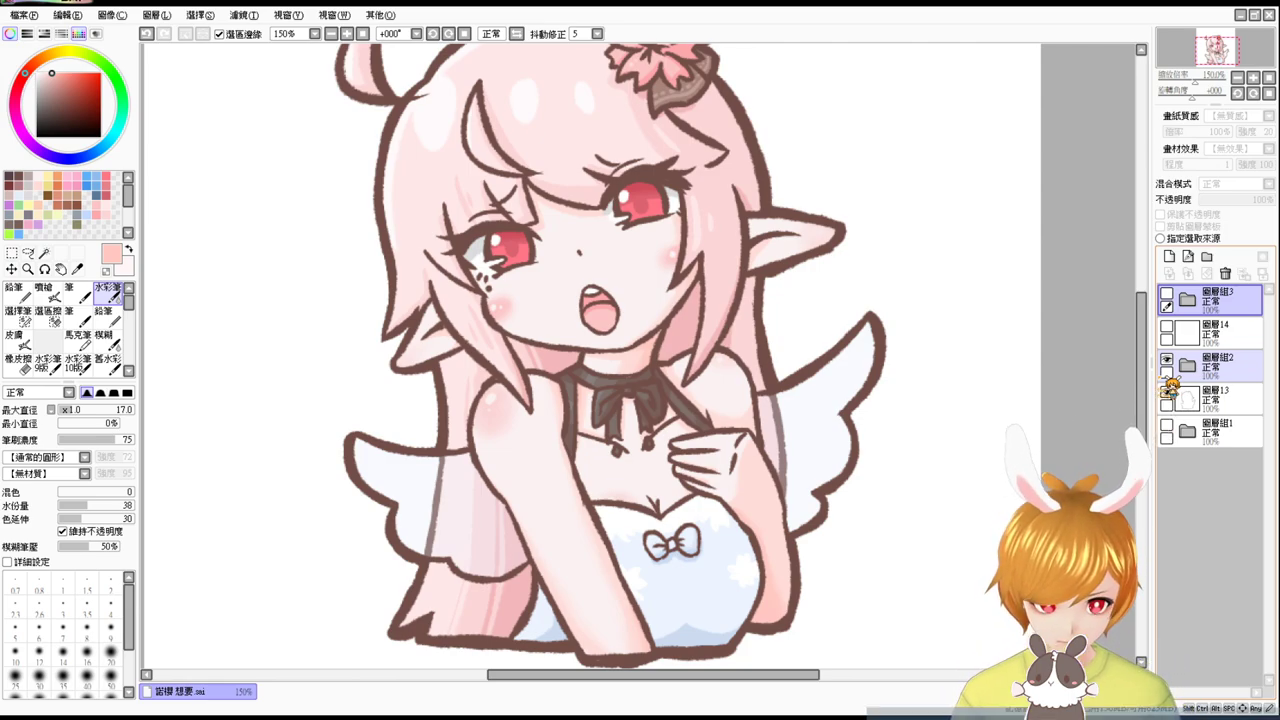
{"action": "mouse_move", "coordinate": [1170, 385]}
{"action": "left_mouse_down"}
{"action": "mouse_move", "coordinate": [1185, 371]}
{"action": "mouse_move", "coordinate": [1160, 375]}
{"action": "left_mouse_up"}
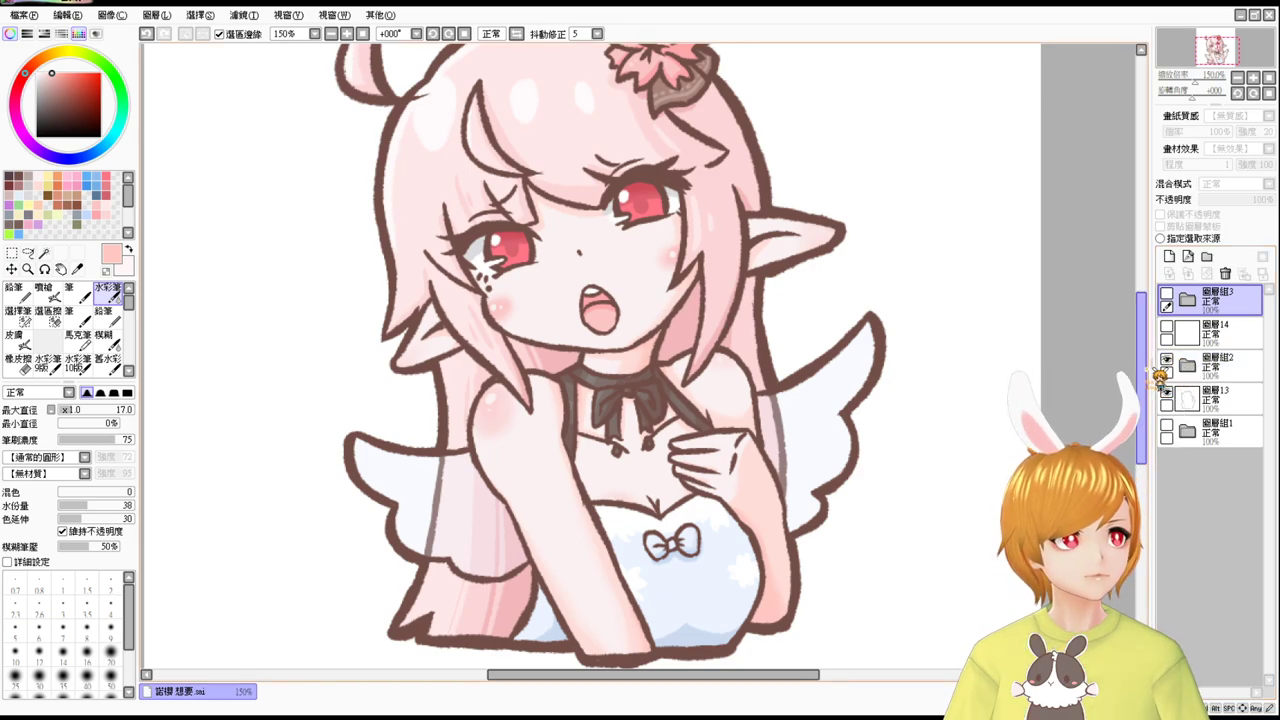
{"action": "left_click", "coordinate": [1192, 338]}
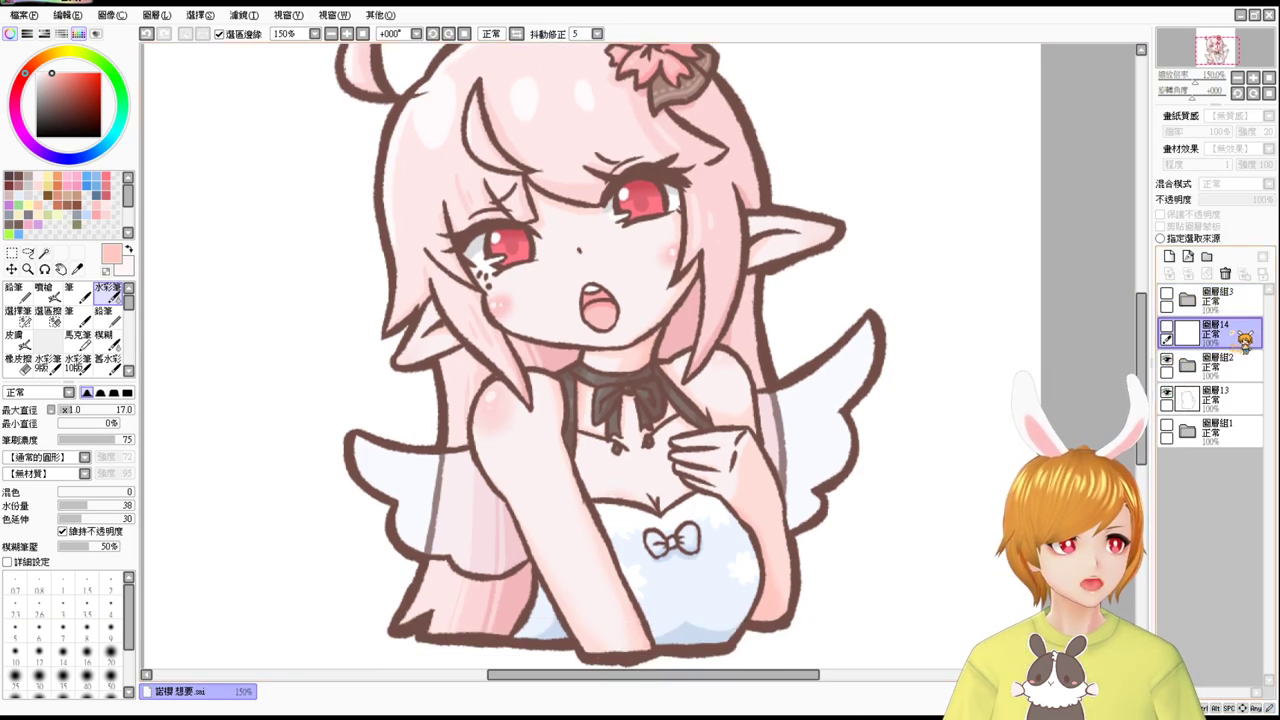
{"action": "left_click", "coordinate": [1167, 327]}
{"action": "left_click", "coordinate": [1167, 327]}
{"action": "left_click", "coordinate": [1167, 327]}
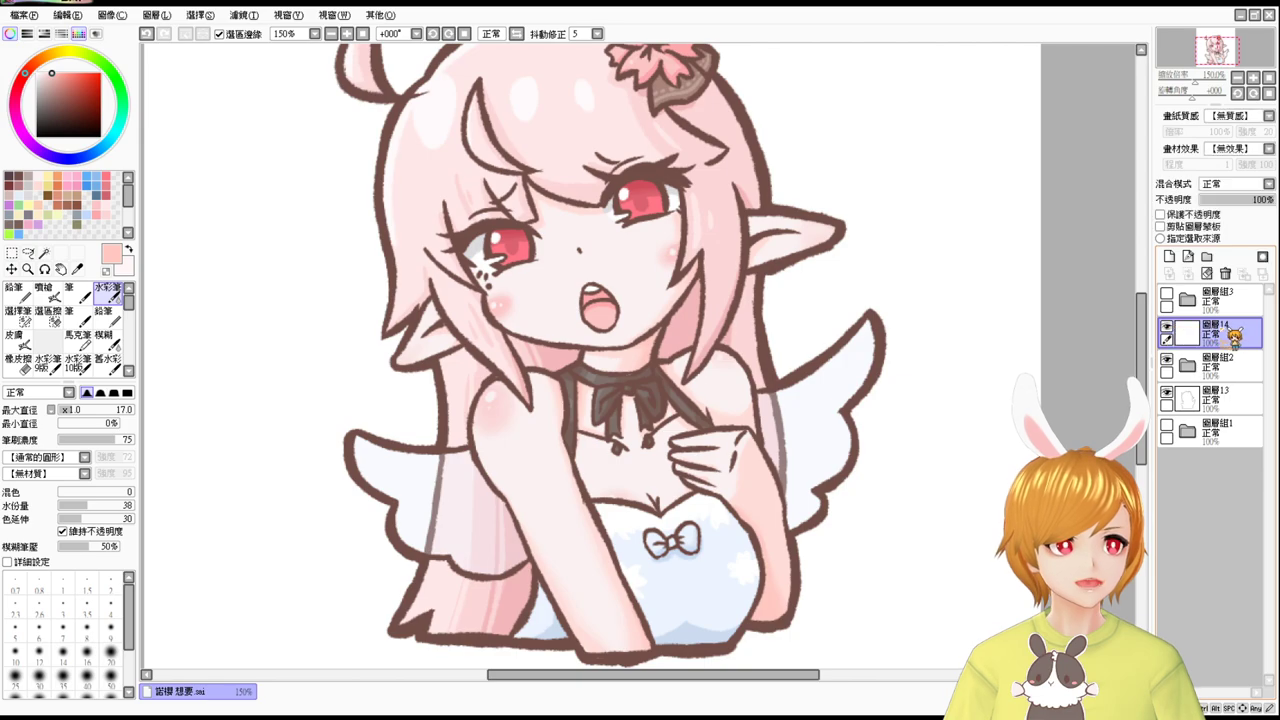
Pick the dark brown swatch, undo a size 5 水彩筆 test stroke, and switch to the 噴槍 airbrush at size 5.
{"action": "left_click_drag", "start_coordinate": [1227, 334], "coordinate": [1207, 363]}
{"action": "left_click", "coordinate": [20, 177]}
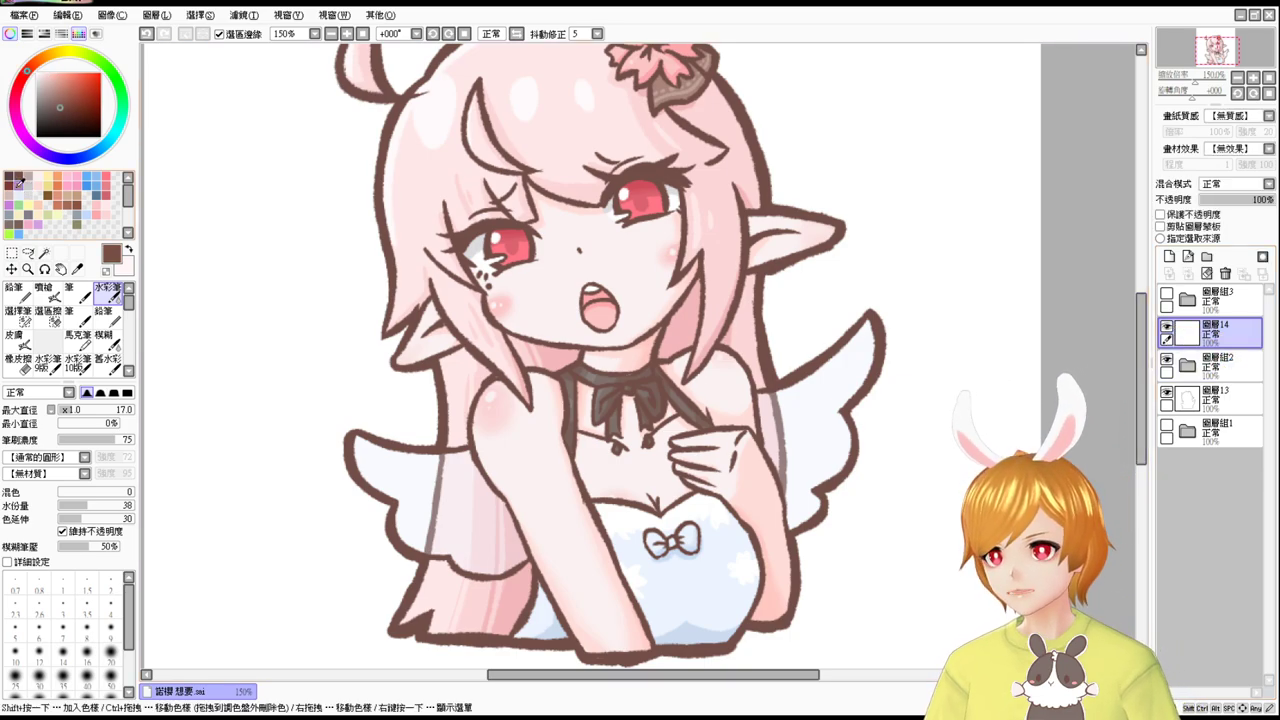
{"action": "left_click_drag", "start_coordinate": [500, 529], "coordinate": [508, 530]}
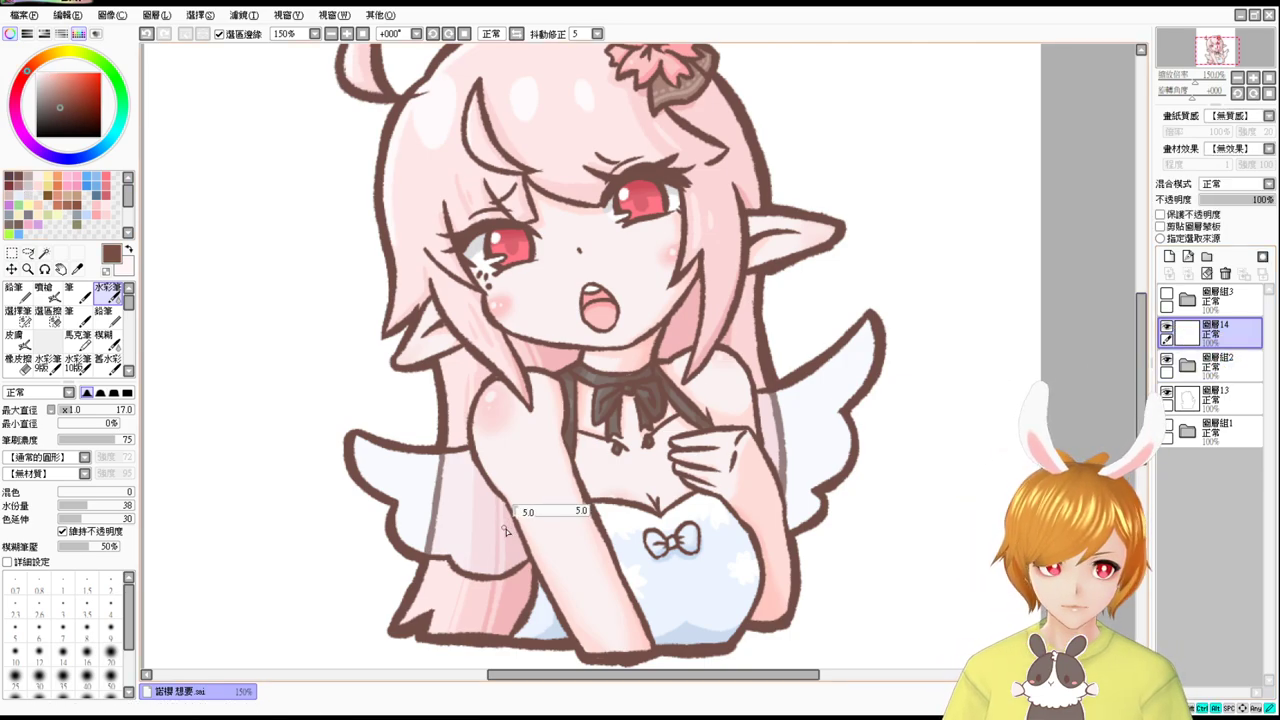
{"action": "scroll", "coordinate": [508, 537], "scroll_direction": "up", "scroll_amount": 2}
{"action": "left_click_drag", "start_coordinate": [938, 518], "coordinate": [925, 329]}
{"action": "left_click", "coordinate": [434, 462]}
{"action": "key", "text": "ctrl+z"}
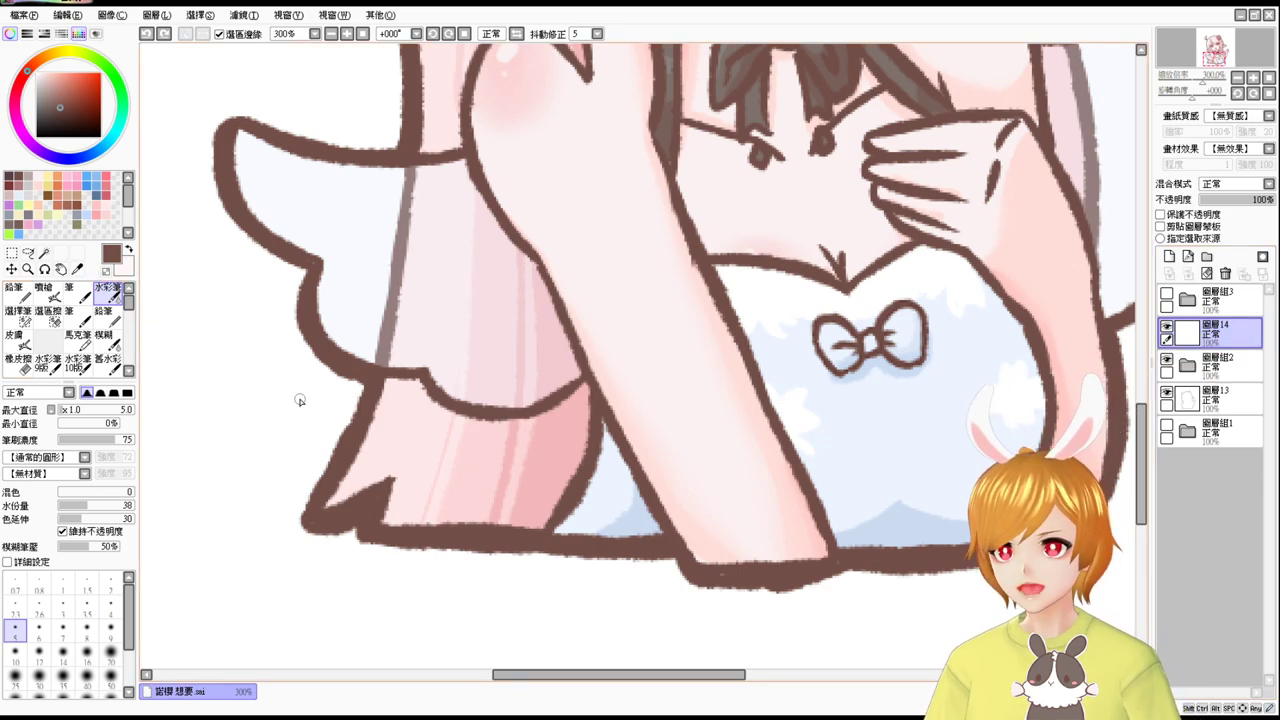
{"action": "left_click", "coordinate": [44, 293]}
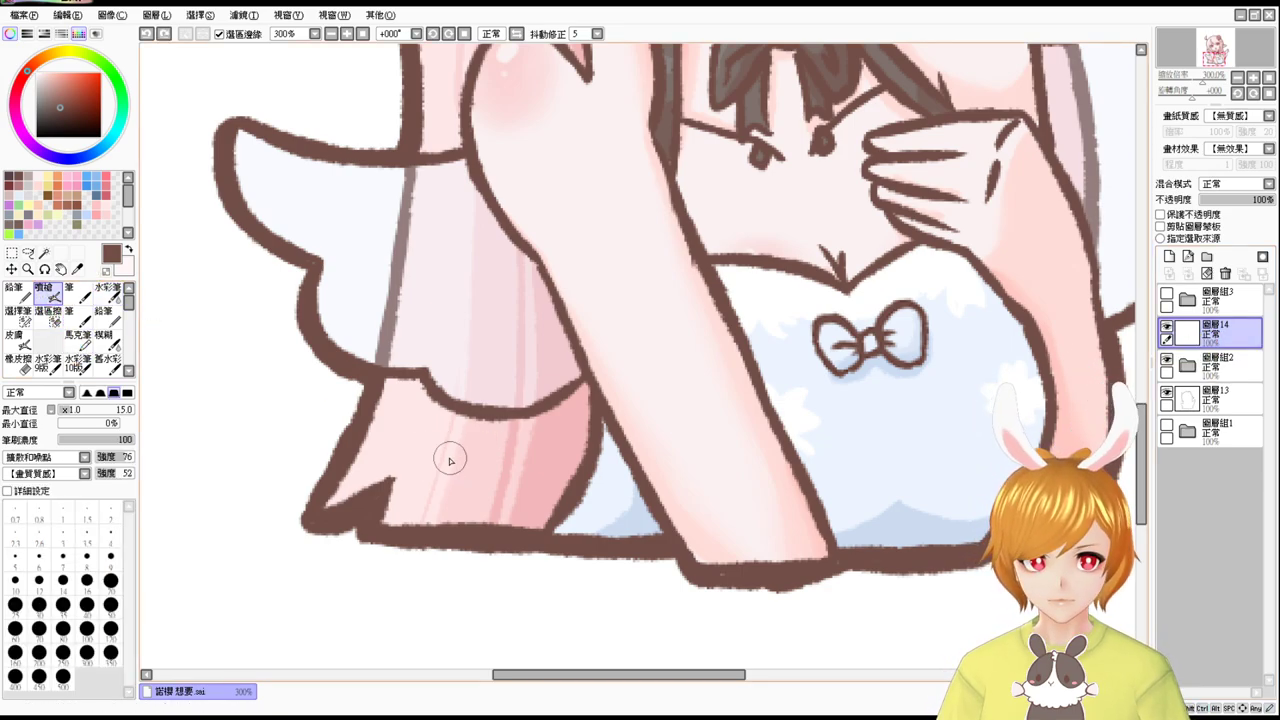
{"action": "left_click_drag", "start_coordinate": [453, 466], "coordinate": [463, 466]}
Expand 圖層組2 and select the bare chest area for painting on 圖層7, hiding that layer only while making the wand selection.
{"action": "left_click_drag", "start_coordinate": [767, 343], "coordinate": [763, 440]}
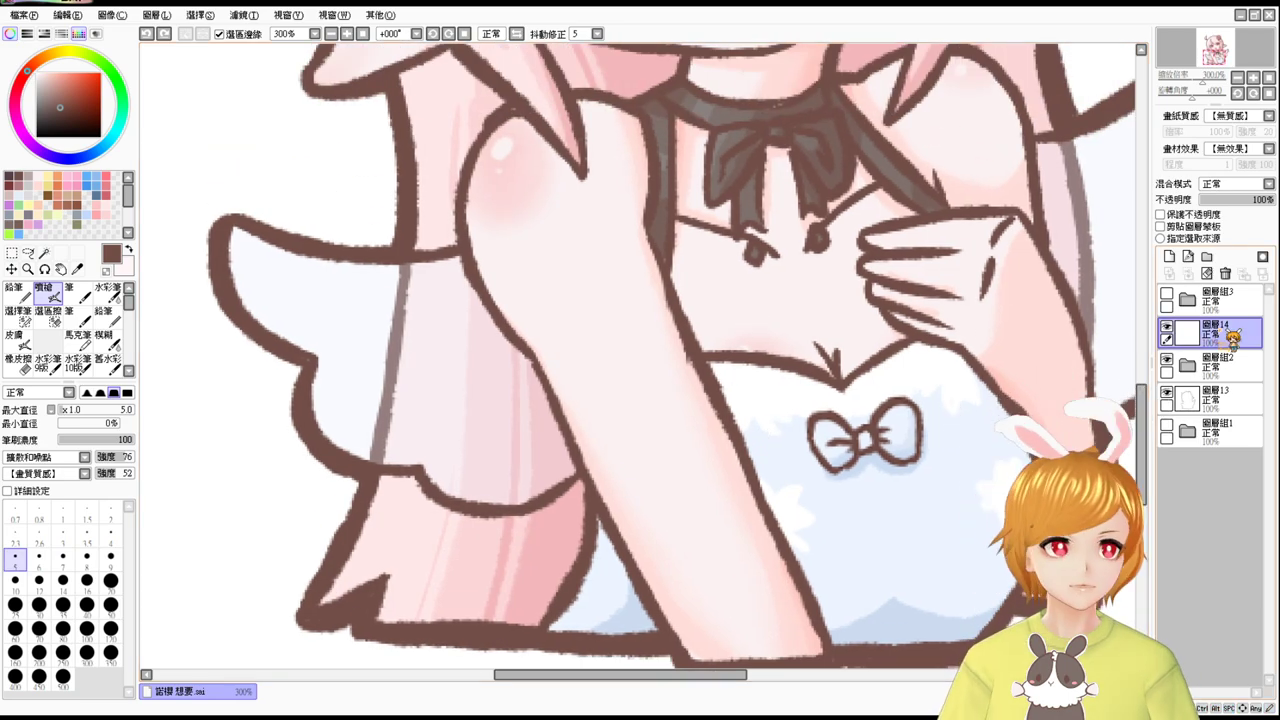
{"action": "left_click_drag", "start_coordinate": [1188, 362], "coordinate": [1182, 366]}
{"action": "left_click", "coordinate": [1185, 366]}
{"action": "left_click", "coordinate": [1167, 359]}
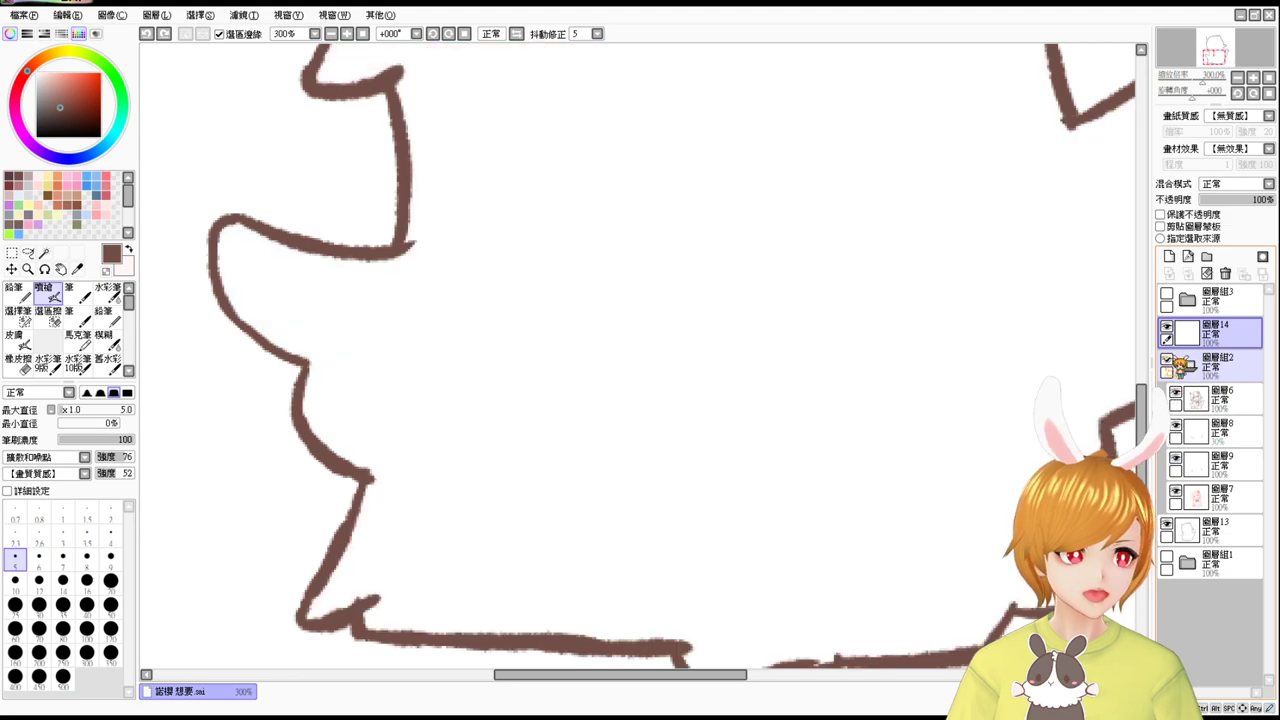
{"action": "left_click", "coordinate": [1167, 359]}
{"action": "left_click", "coordinate": [1220, 498]}
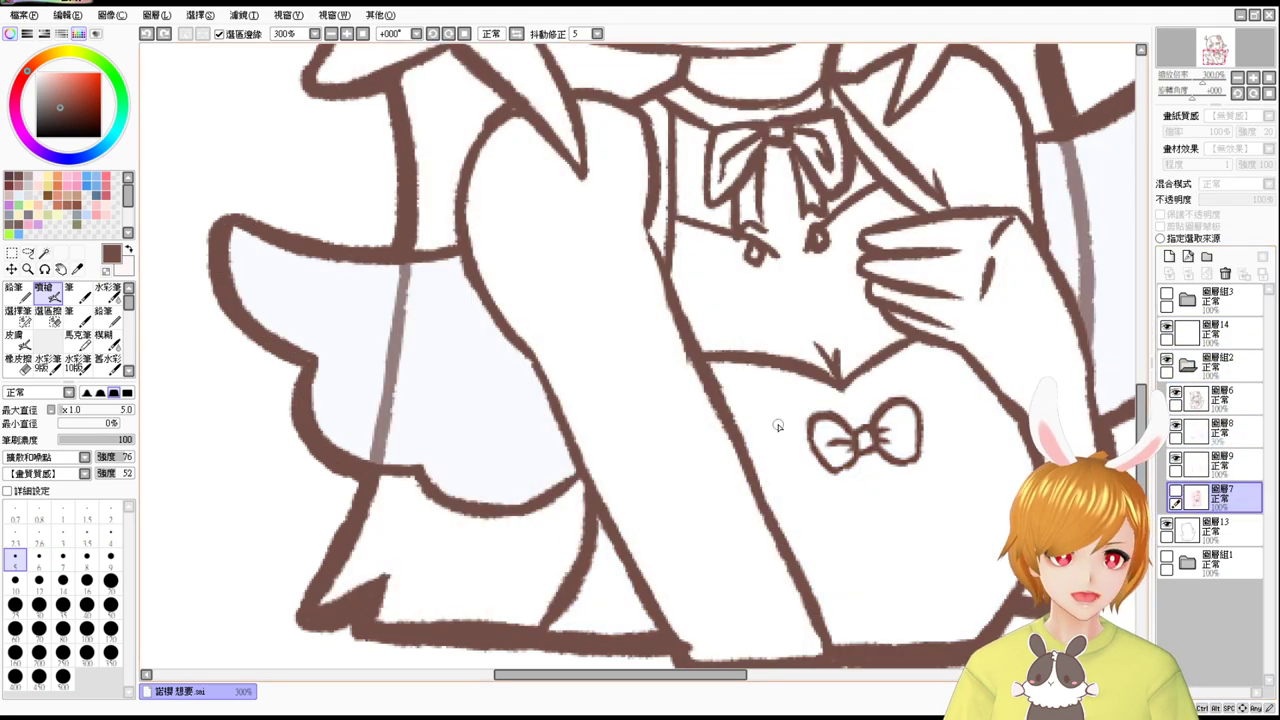
{"action": "left_click", "coordinate": [1175, 491]}
{"action": "left_click", "coordinate": [44, 253]}
{"action": "left_click", "coordinate": [730, 302]}
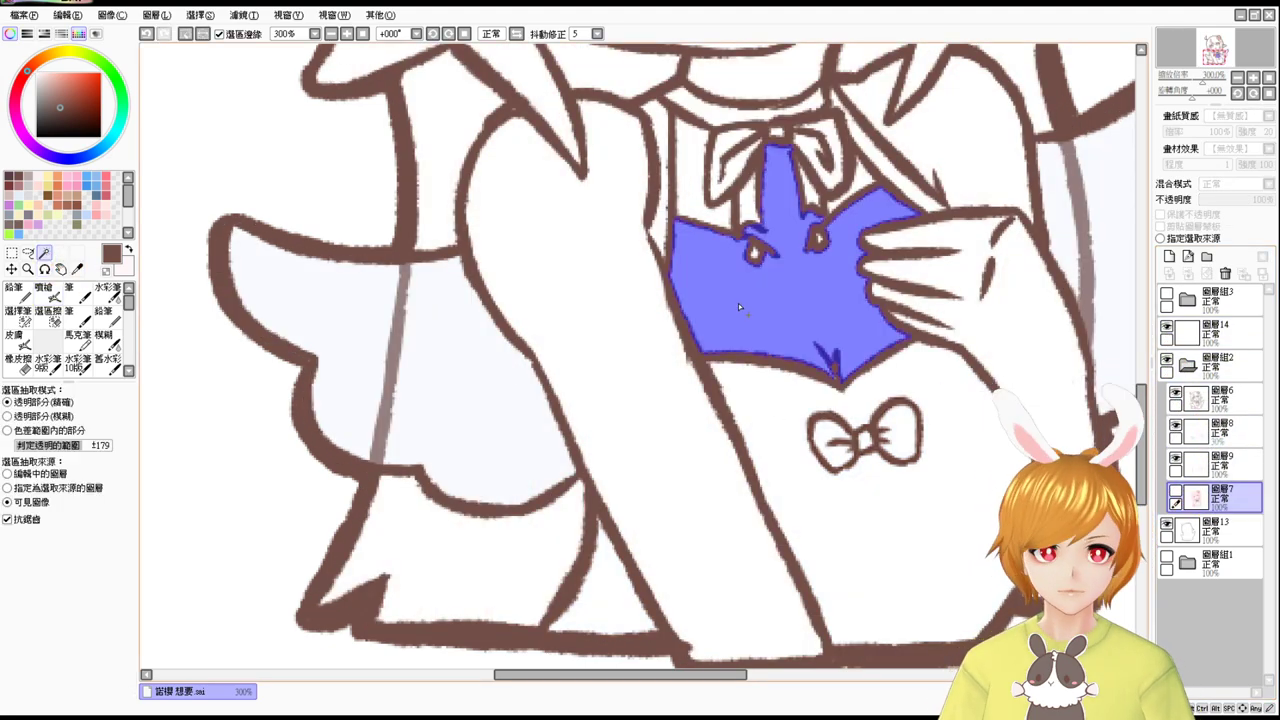
{"action": "left_click", "coordinate": [1176, 491]}
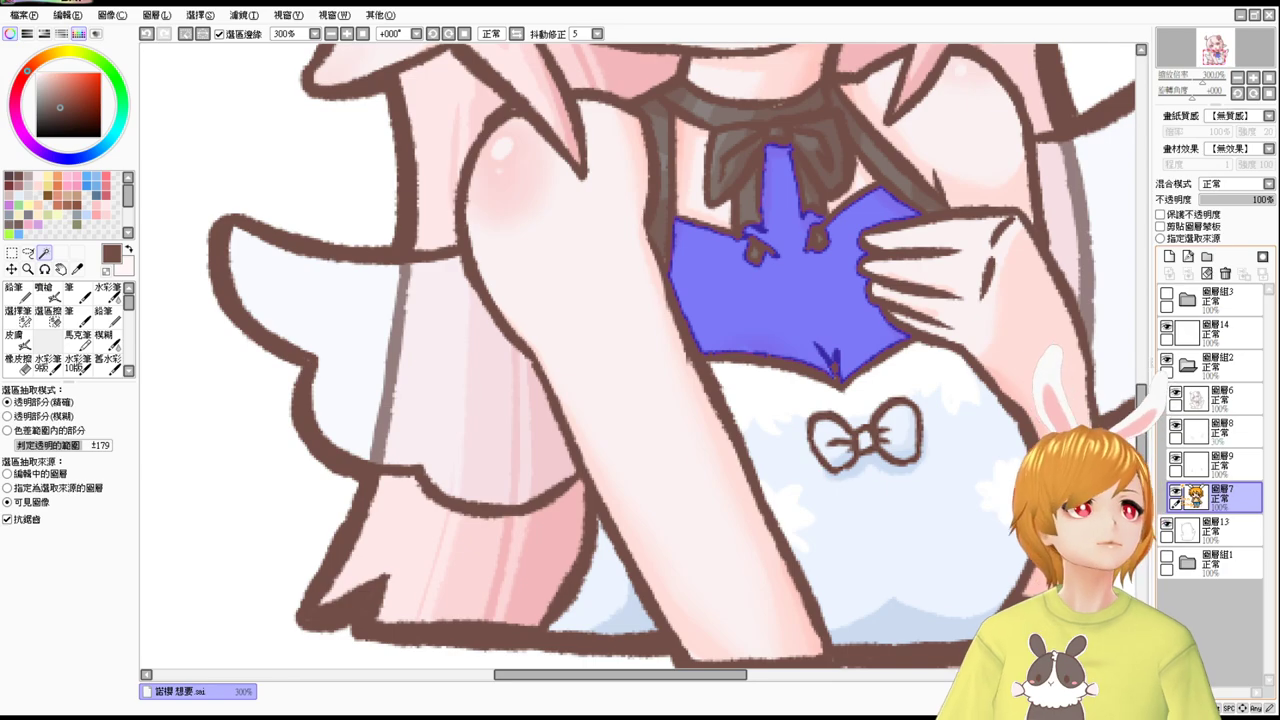
Paint a soft pink blush along the lower chest with 水彩筆 at about size 20.
{"action": "left_click", "coordinate": [98, 213]}
{"action": "left_click", "coordinate": [108, 291]}
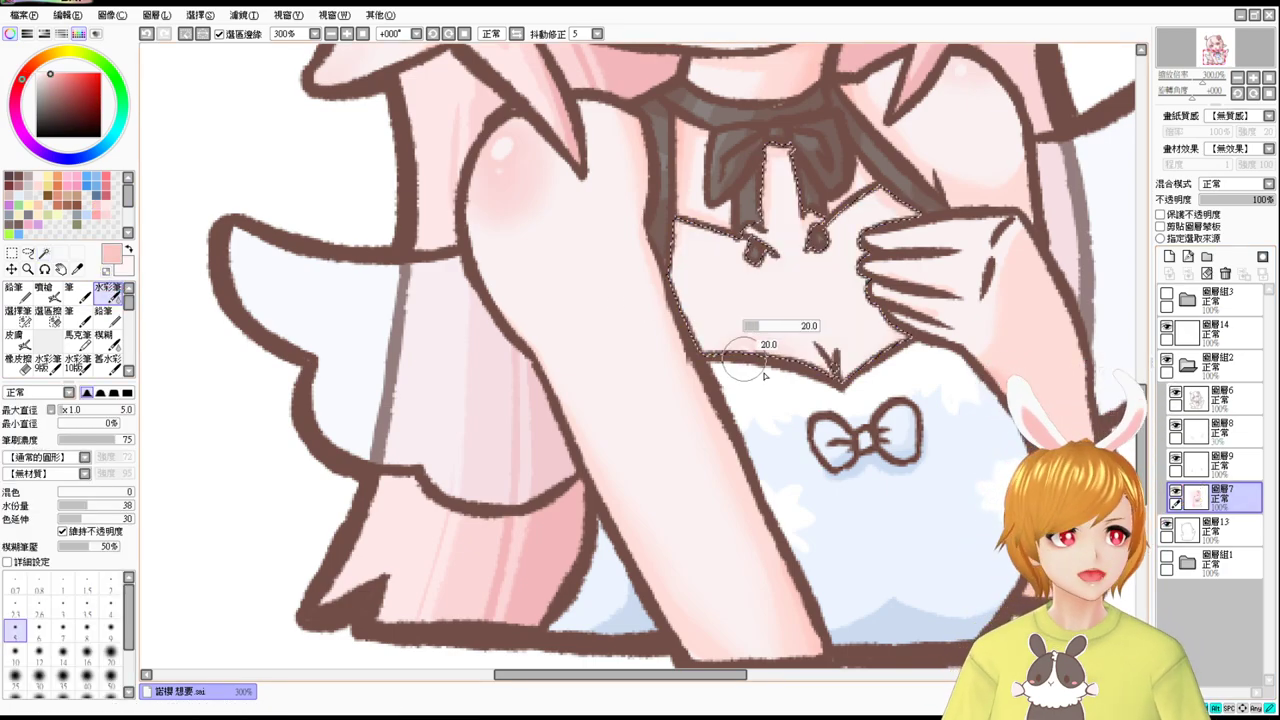
{"action": "mouse_move", "coordinate": [712, 338]}
{"action": "left_mouse_down"}
{"action": "mouse_move", "coordinate": [744, 357]}
{"action": "mouse_move", "coordinate": [753, 331]}
{"action": "mouse_move", "coordinate": [700, 349]}
{"action": "mouse_move", "coordinate": [768, 331]}
{"action": "mouse_move", "coordinate": [775, 357]}
{"action": "mouse_move", "coordinate": [722, 322]}
{"action": "mouse_move", "coordinate": [687, 335]}
{"action": "mouse_move", "coordinate": [804, 364]}
{"action": "mouse_move", "coordinate": [859, 342]}
{"action": "mouse_move", "coordinate": [831, 329]}
{"action": "left_mouse_up"}
Sample the skin tone and paint over the lower chest blush with the 噴槍 airbrush, enlarging it to size 16.
{"action": "left_click", "coordinate": [665, 271], "text": "alt"}
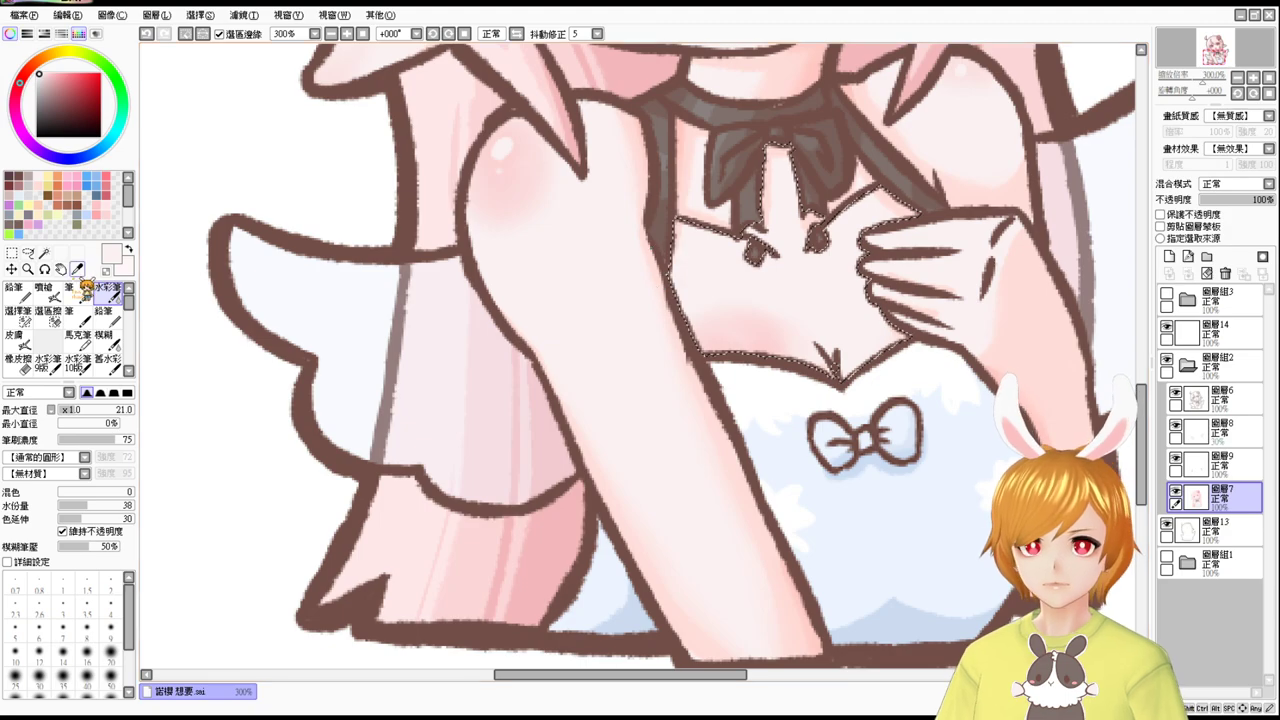
{"action": "left_click", "coordinate": [44, 290]}
{"action": "mouse_move", "coordinate": [692, 322]}
{"action": "left_mouse_down"}
{"action": "mouse_move", "coordinate": [756, 324]}
{"action": "mouse_move", "coordinate": [720, 332]}
{"action": "mouse_move", "coordinate": [738, 336]}
{"action": "left_mouse_up"}
{"action": "key", "text": "ctrl+z"}
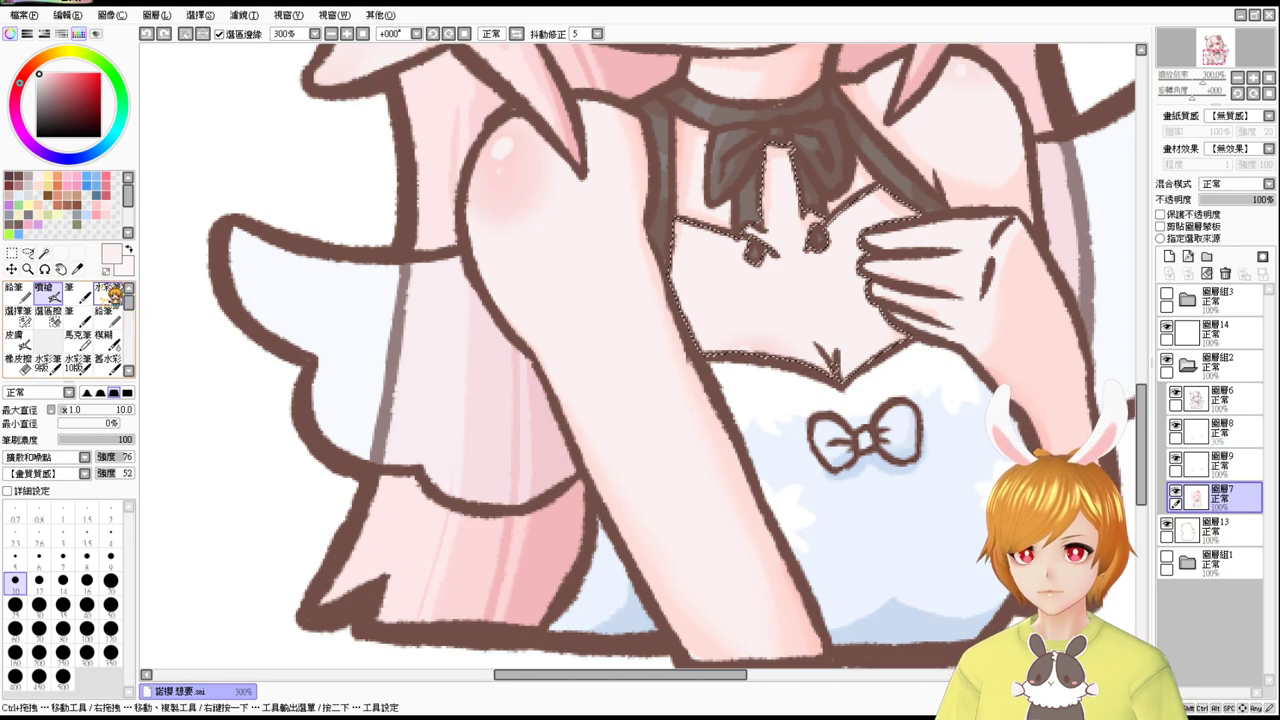
{"action": "key", "text": "bracketright"}
{"action": "key", "text": "bracketright"}
{"action": "key", "text": "bracketright"}
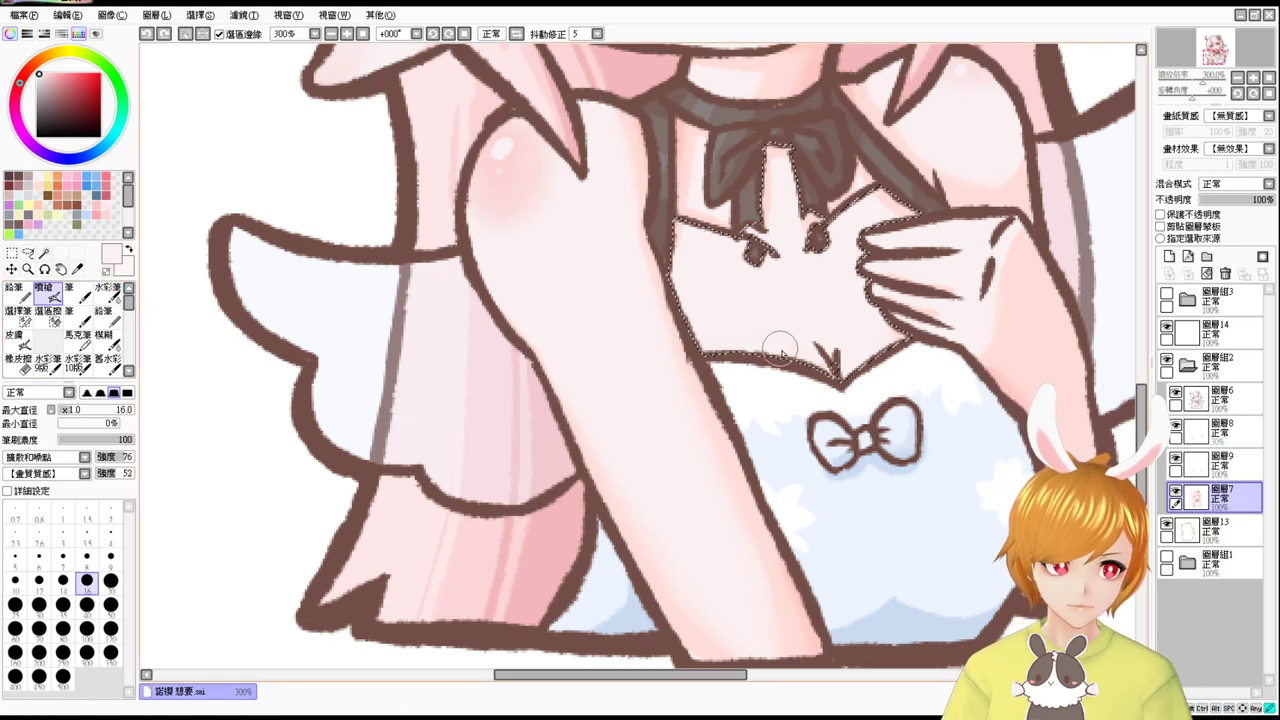
{"action": "left_click_drag", "start_coordinate": [793, 351], "coordinate": [790, 350]}
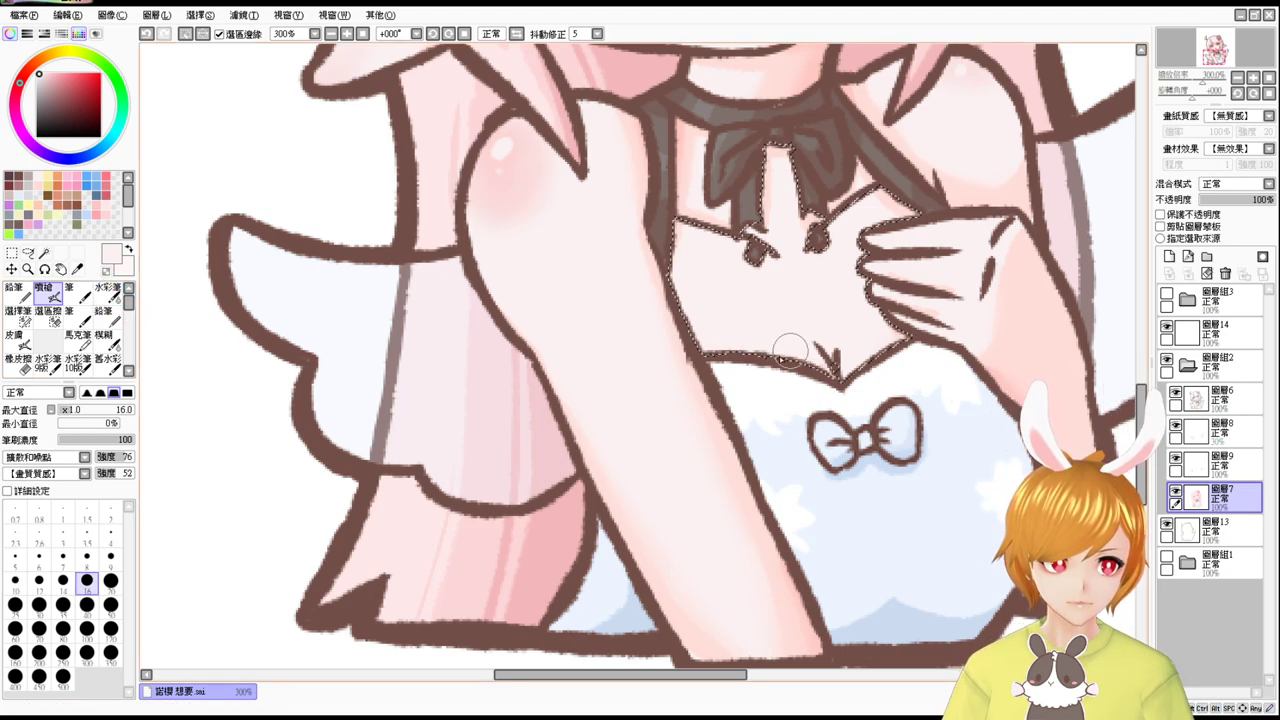
Try airbrushing pink accents at the neckline notch with two different pink swatches.
{"action": "left_click", "coordinate": [97, 206]}
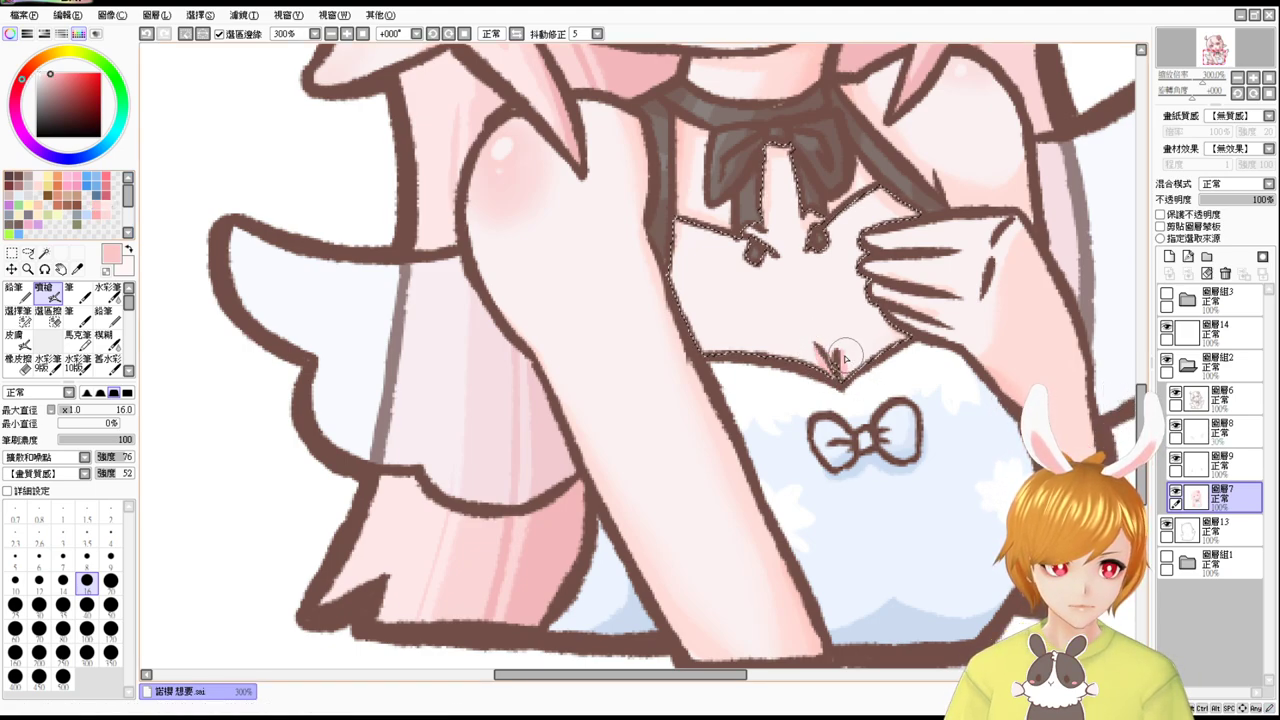
{"action": "key", "text": "ctrl+z"}
{"action": "left_click", "coordinate": [38, 184]}
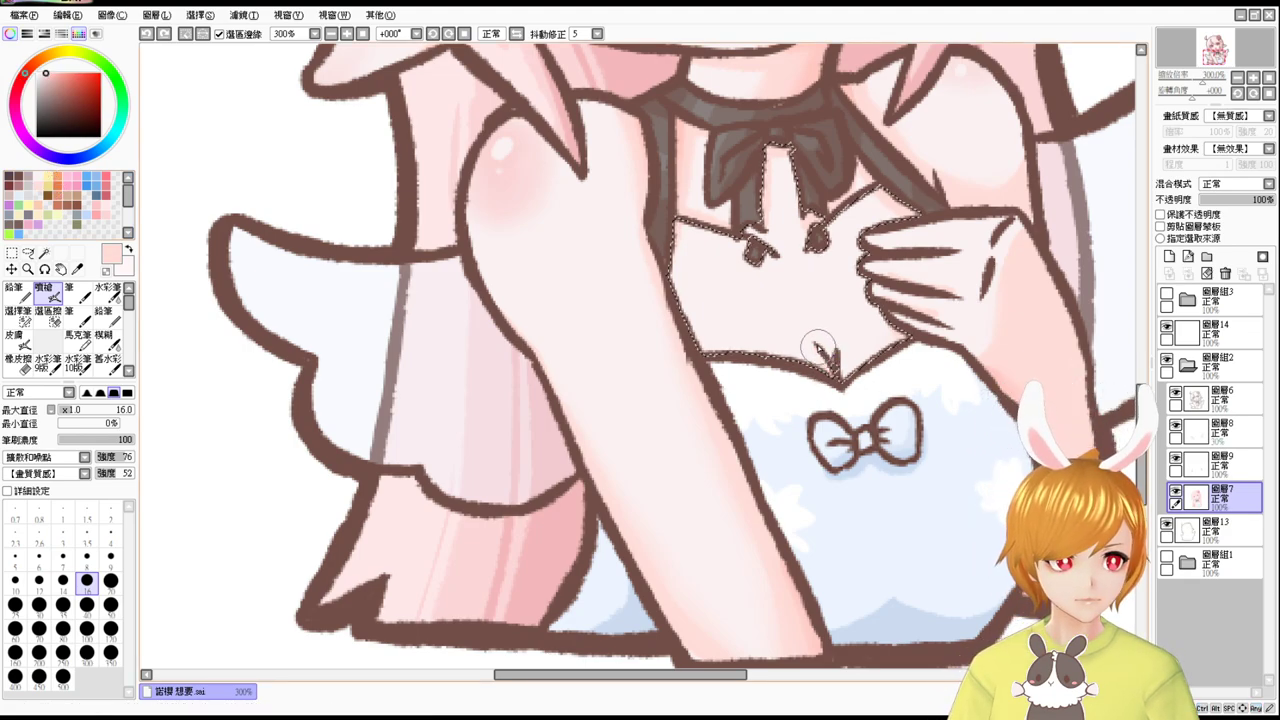
{"action": "mouse_move", "coordinate": [817, 342]}
{"action": "left_mouse_down"}
{"action": "mouse_move", "coordinate": [817, 382]}
{"action": "mouse_move", "coordinate": [821, 349]}
{"action": "left_mouse_up"}
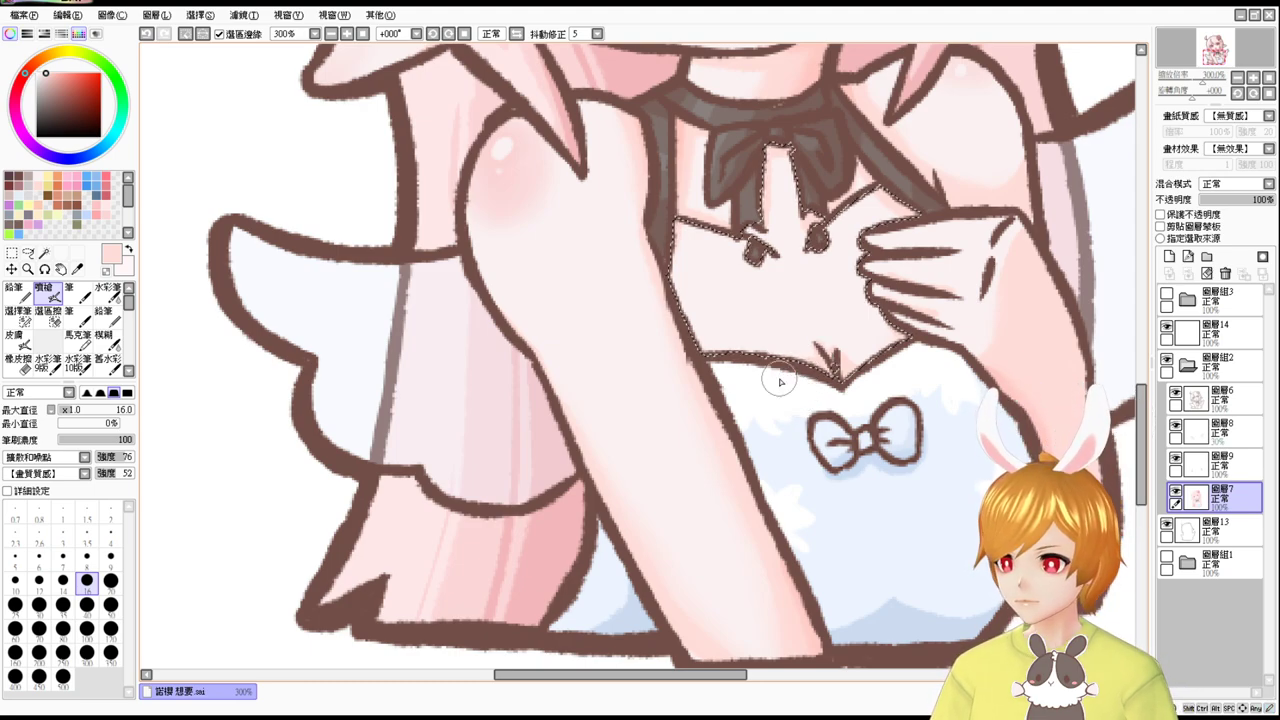
Doodle a small sprout-topped figure in dark brown on the chest, view it zoomed out, and undo the doodle.
{"action": "left_click", "coordinate": [24, 175]}
{"action": "left_click_drag", "start_coordinate": [810, 367], "coordinate": [814, 366]}
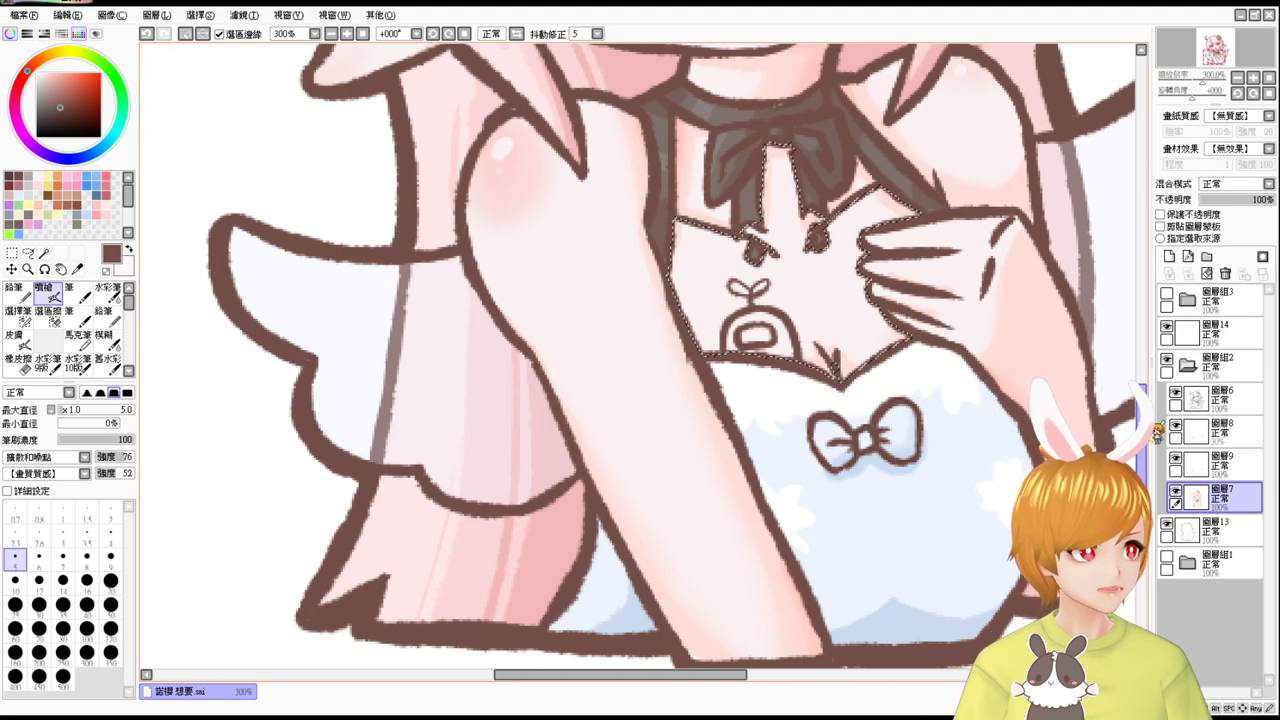
{"action": "scroll", "coordinate": [1058, 366], "scroll_direction": "up", "scroll_amount": 5}
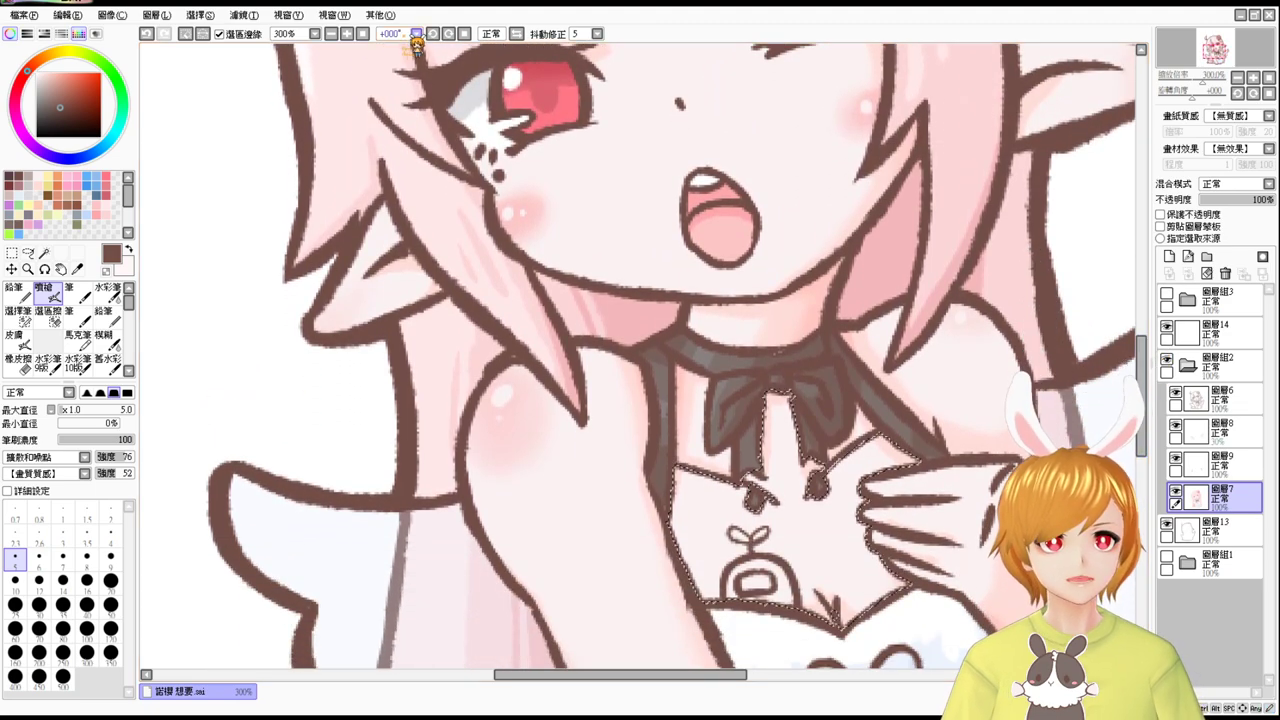
{"action": "left_click", "coordinate": [331, 34]}
{"action": "left_click", "coordinate": [331, 34]}
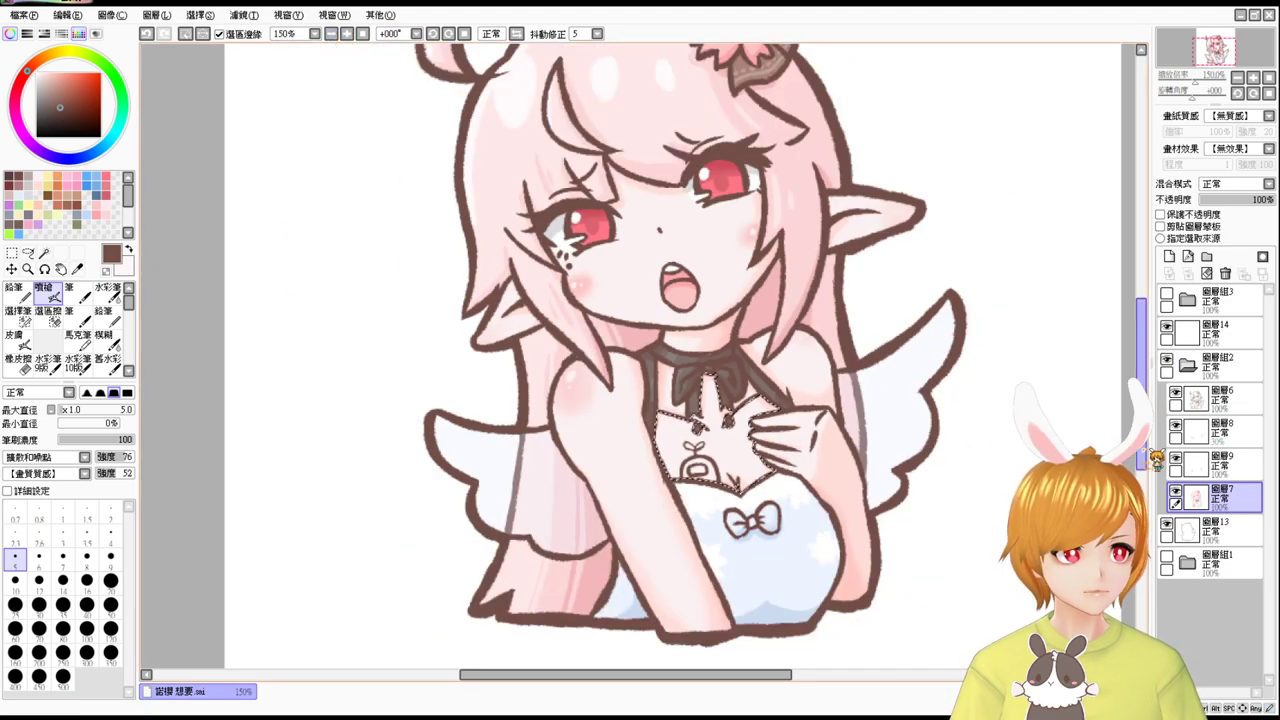
{"action": "left_click_drag", "start_coordinate": [1145, 448], "coordinate": [1145, 446]}
{"action": "key", "text": "ctrl+z"}
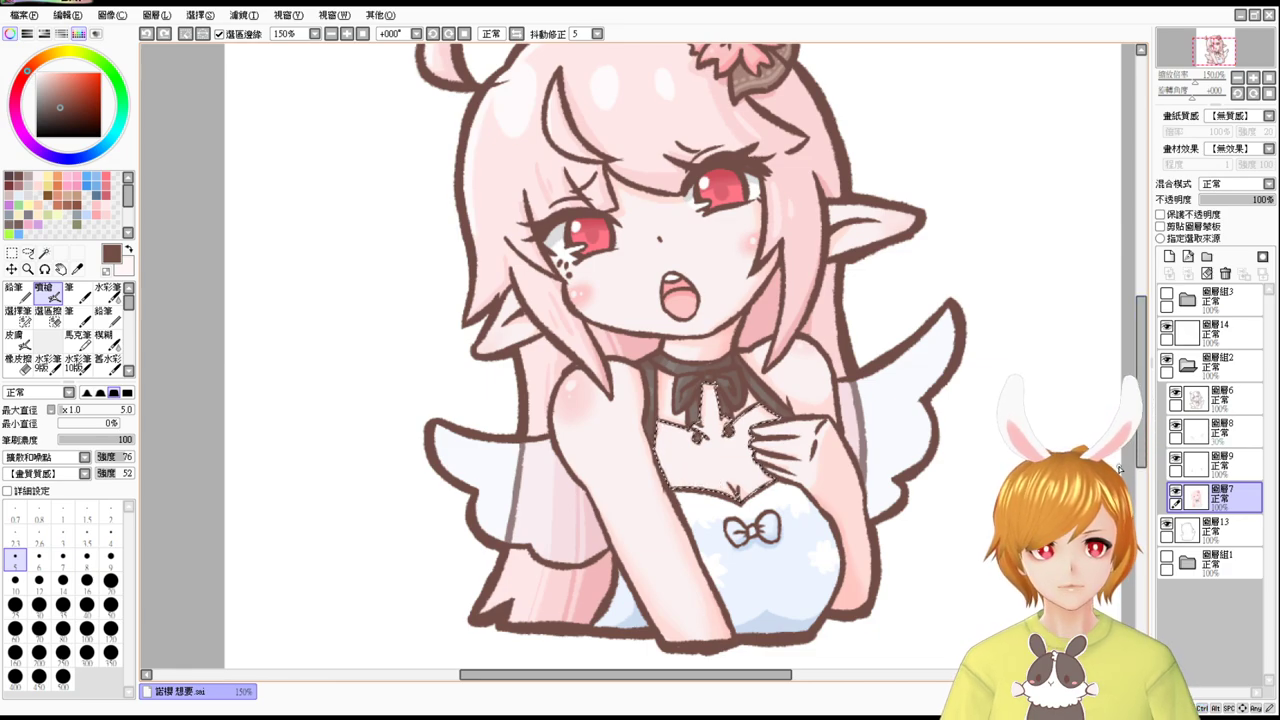
Clear the chest selection and handwrite a small dark brown signature with a star on the lower hair, on 圖層14 at brush size 4.
{"action": "scroll", "coordinate": [1145, 463], "scroll_direction": "down", "scroll_amount": 4}
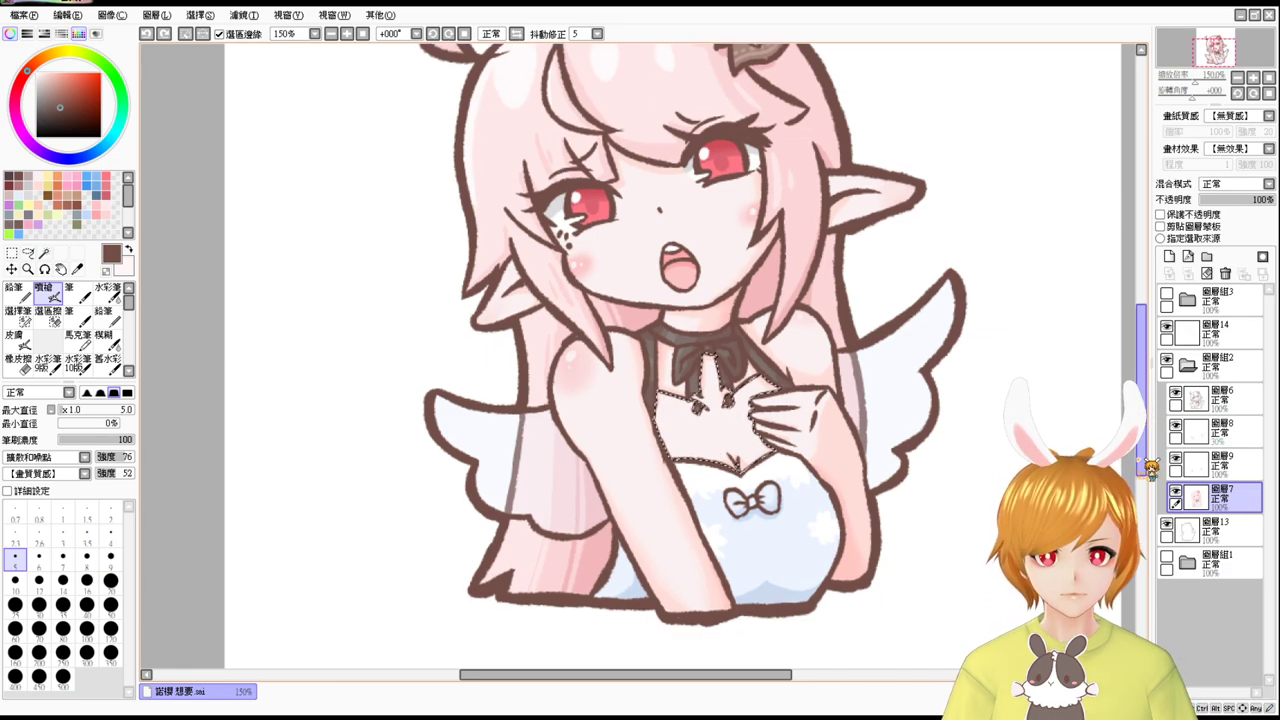
{"action": "scroll", "coordinate": [857, 263], "scroll_direction": "up", "scroll_amount": 3}
{"action": "scroll", "coordinate": [857, 263], "scroll_direction": "down", "scroll_amount": 3}
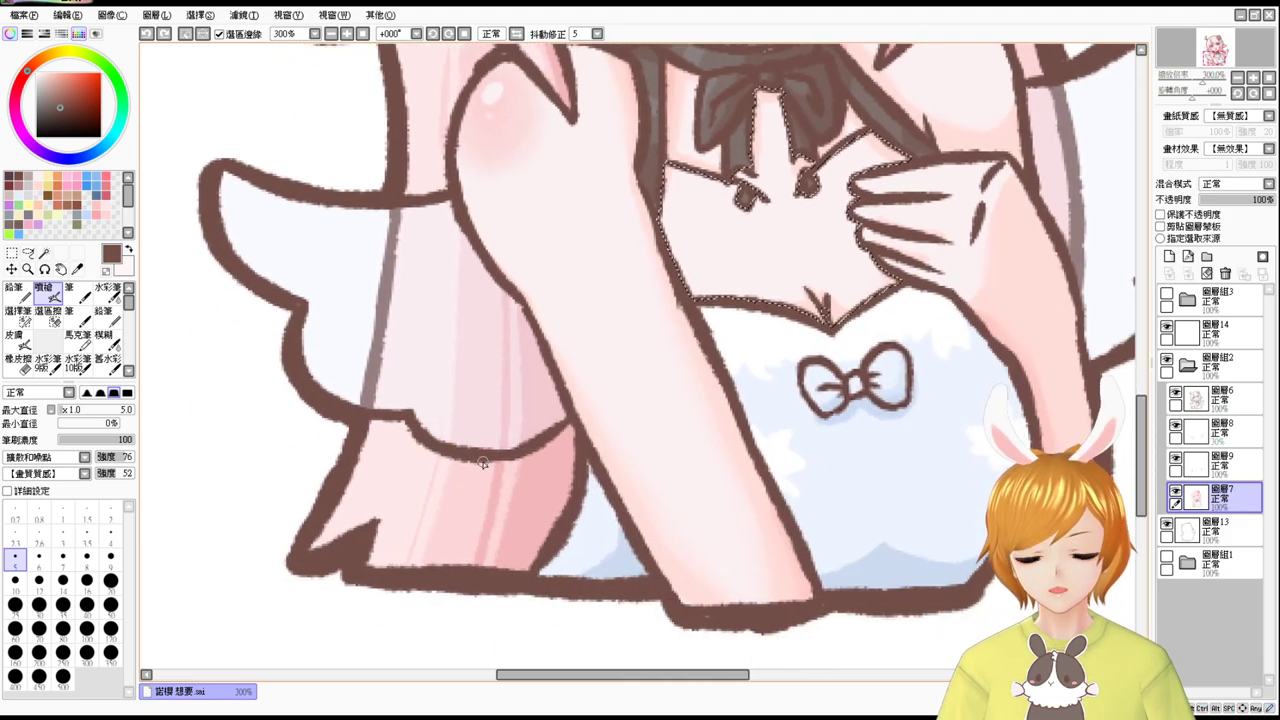
{"action": "left_click", "coordinate": [1215, 330]}
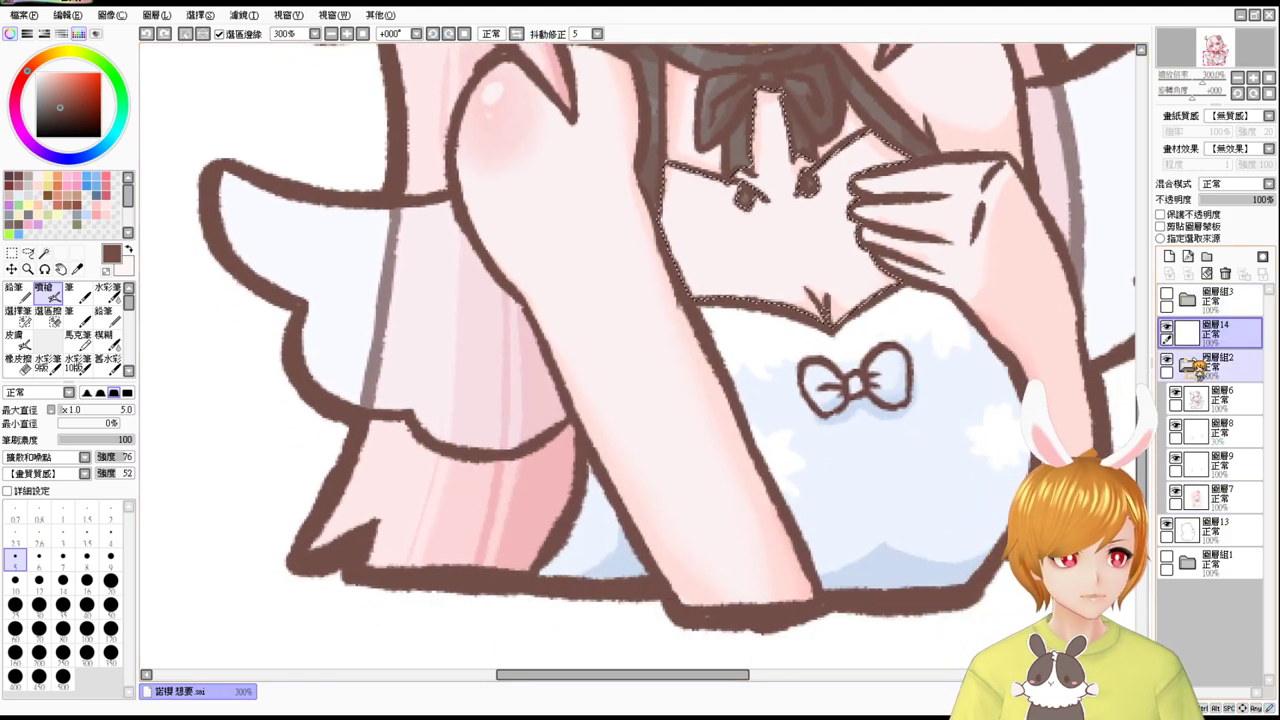
{"action": "key", "text": "bracketleft"}
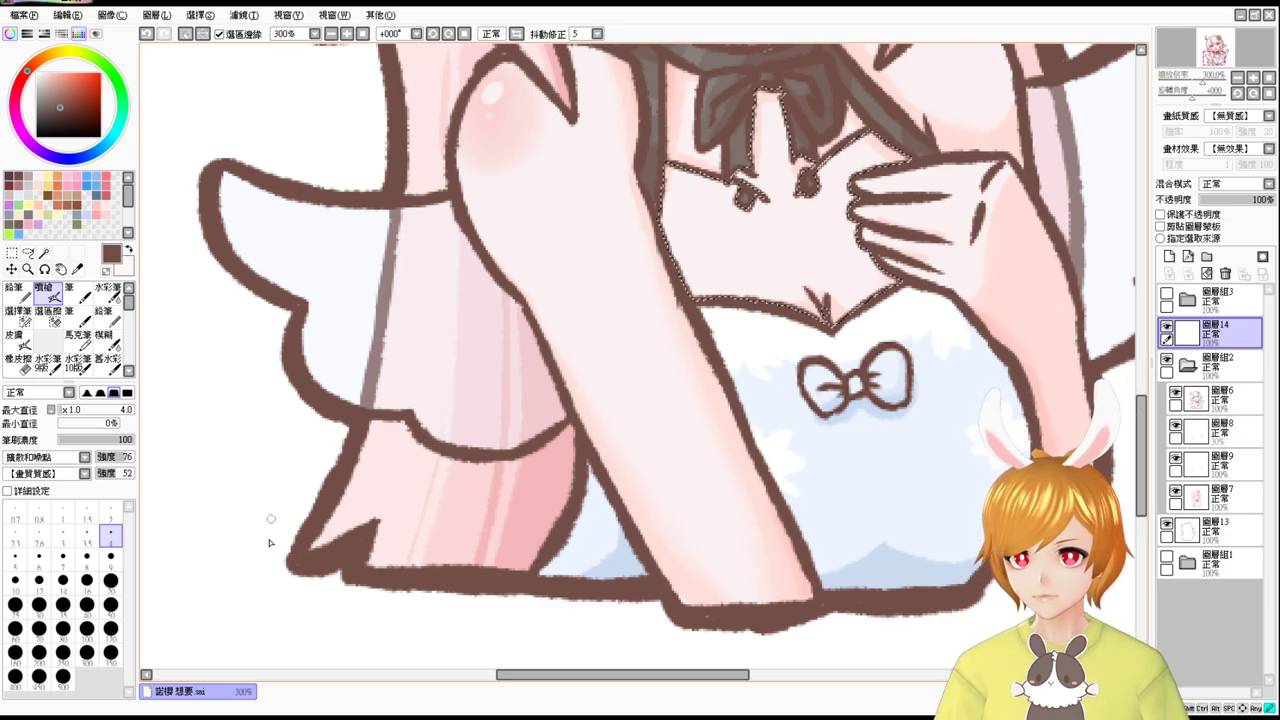
{"action": "key", "text": "ctrl+d"}
{"action": "mouse_move", "coordinate": [394, 495]}
{"action": "left_mouse_down"}
{"action": "mouse_move", "coordinate": [399, 532]}
{"action": "mouse_move", "coordinate": [430, 500]}
{"action": "mouse_move", "coordinate": [426, 528]}
{"action": "mouse_move", "coordinate": [407, 518]}
{"action": "mouse_move", "coordinate": [407, 536]}
{"action": "mouse_move", "coordinate": [418, 528]}
{"action": "mouse_move", "coordinate": [401, 518]}
{"action": "mouse_move", "coordinate": [402, 532]}
{"action": "mouse_move", "coordinate": [425, 502]}
{"action": "mouse_move", "coordinate": [420, 532]}
{"action": "mouse_move", "coordinate": [435, 556]}
{"action": "mouse_move", "coordinate": [408, 561]}
{"action": "mouse_move", "coordinate": [470, 537]}
{"action": "left_mouse_up"}
{"action": "key", "text": "ctrl+z"}
{"action": "key", "text": "ctrl+z"}
{"action": "key", "text": "ctrl+z"}
{"action": "mouse_move", "coordinate": [470, 537]}
{"action": "left_mouse_down"}
{"action": "mouse_move", "coordinate": [481, 503]}
{"action": "mouse_move", "coordinate": [472, 538]}
{"action": "mouse_move", "coordinate": [467, 517]}
{"action": "mouse_move", "coordinate": [436, 540]}
{"action": "mouse_move", "coordinate": [458, 529]}
{"action": "left_mouse_up"}
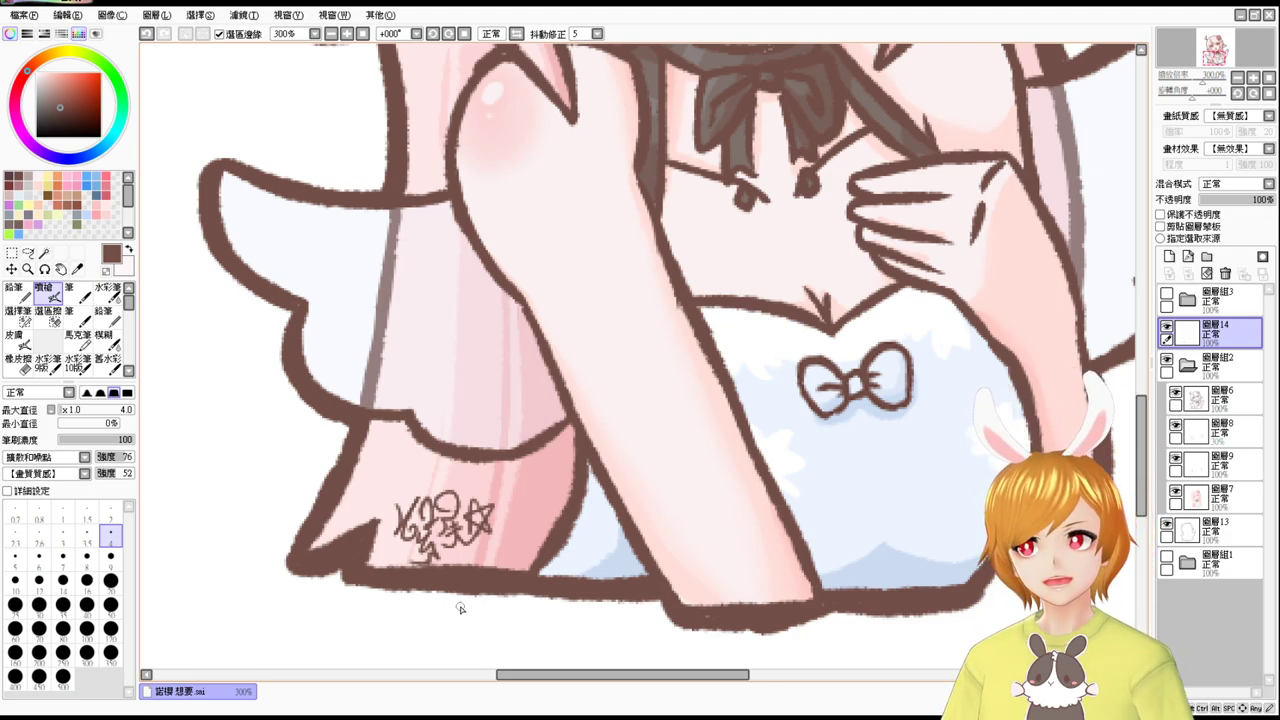
{"action": "left_click", "coordinate": [363, 33]}
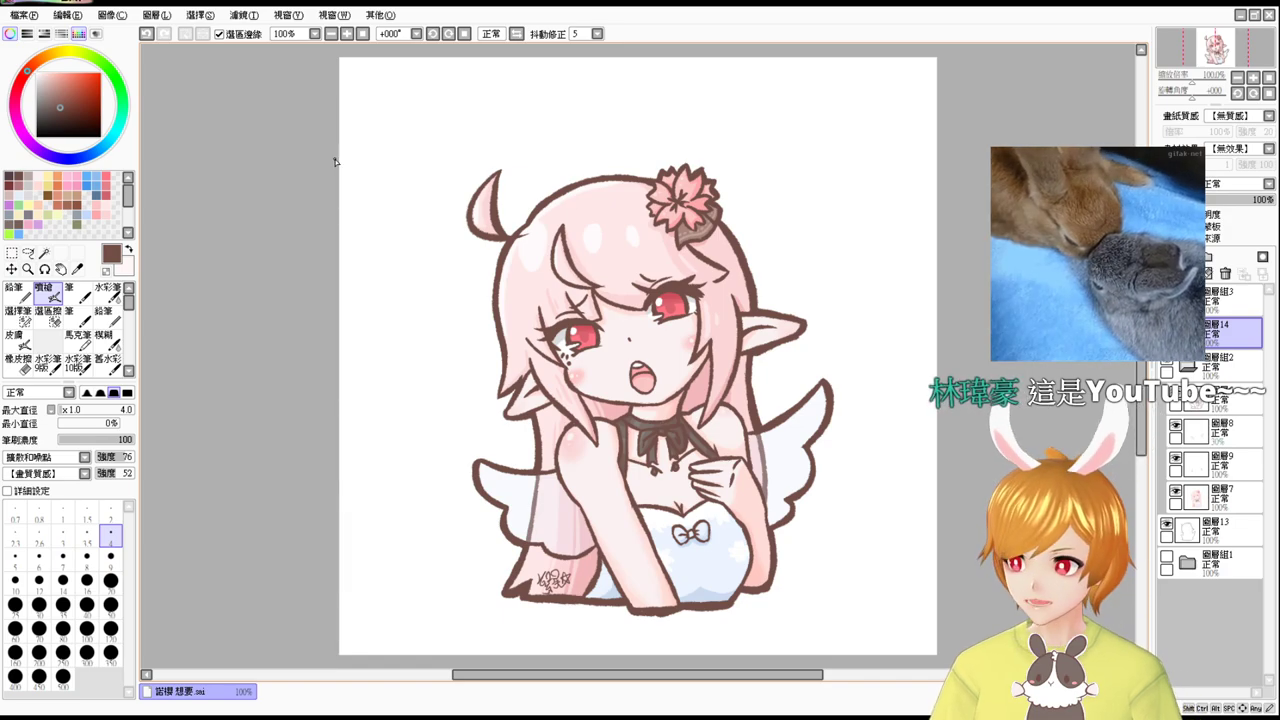
Add a new layer inside 圖層組2 and place it directly beneath the line art layer 圖層6.
{"action": "scroll", "coordinate": [335, 160], "scroll_direction": "up", "scroll_amount": 2}
{"action": "left_click_drag", "start_coordinate": [700, 450], "coordinate": [383, 177]}
{"action": "left_click", "coordinate": [1236, 402]}
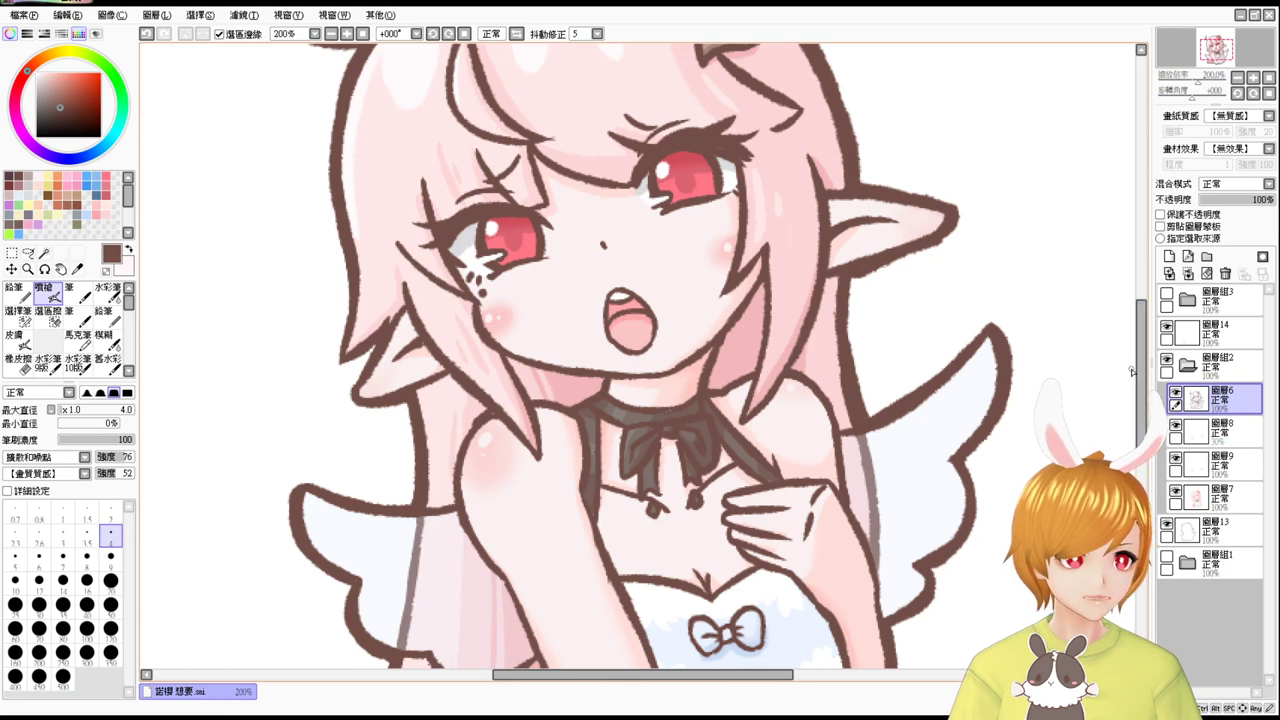
{"action": "left_click", "coordinate": [1169, 256]}
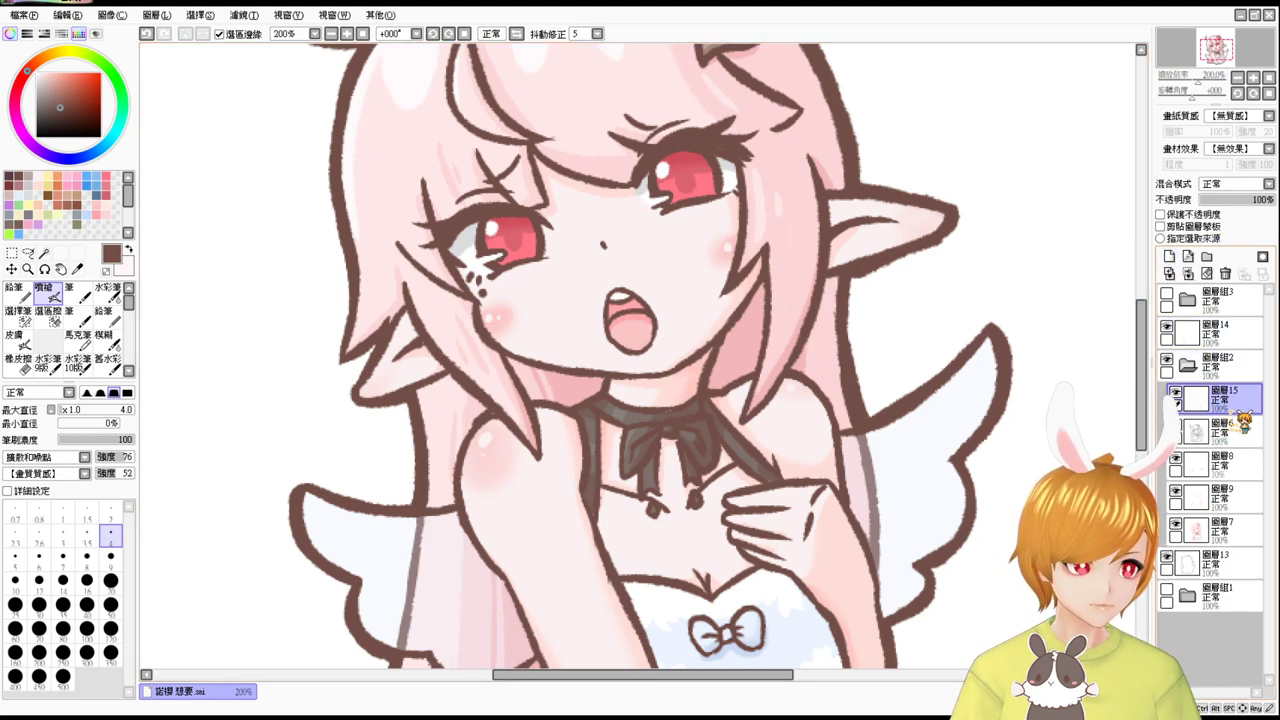
{"action": "left_click_drag", "start_coordinate": [1238, 402], "coordinate": [1238, 447]}
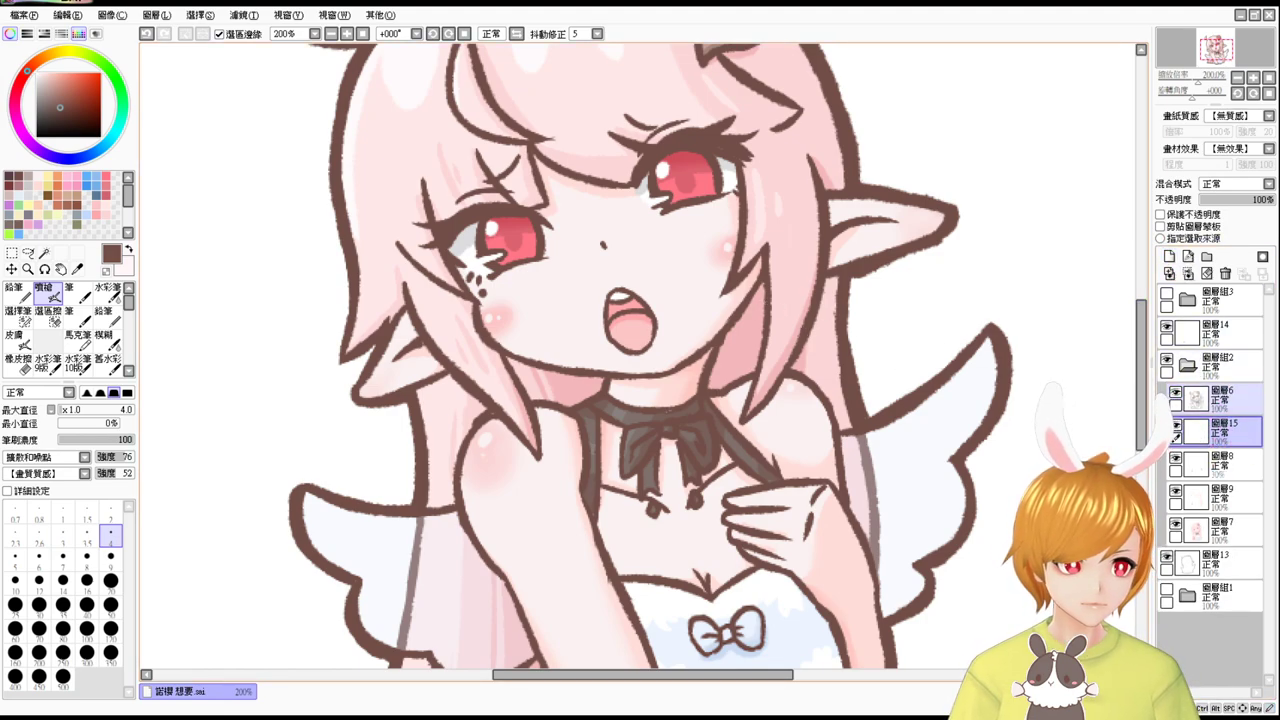
Try dark brown diagonal hatching over the shaded inner hair on both sides of the neck at brush size 4.
{"action": "left_click_drag", "start_coordinate": [764, 291], "coordinate": [725, 346]}
{"action": "key", "text": "ctrl+z"}
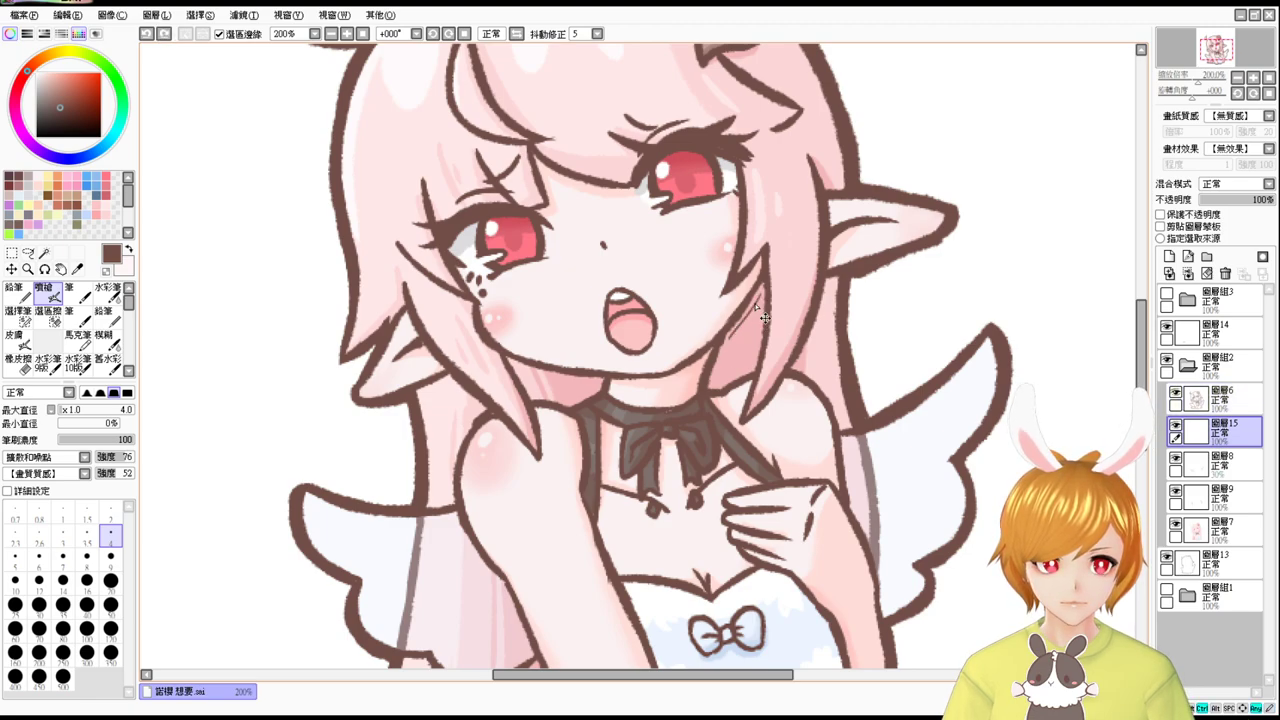
{"action": "left_click_drag", "start_coordinate": [765, 288], "coordinate": [717, 353]}
{"action": "mouse_move", "coordinate": [766, 305]}
{"action": "left_mouse_down"}
{"action": "mouse_move", "coordinate": [713, 365]}
{"action": "mouse_move", "coordinate": [711, 389]}
{"action": "left_mouse_up"}
{"action": "left_click_drag", "start_coordinate": [765, 339], "coordinate": [717, 391]}
{"action": "left_click_drag", "start_coordinate": [758, 359], "coordinate": [741, 384]}
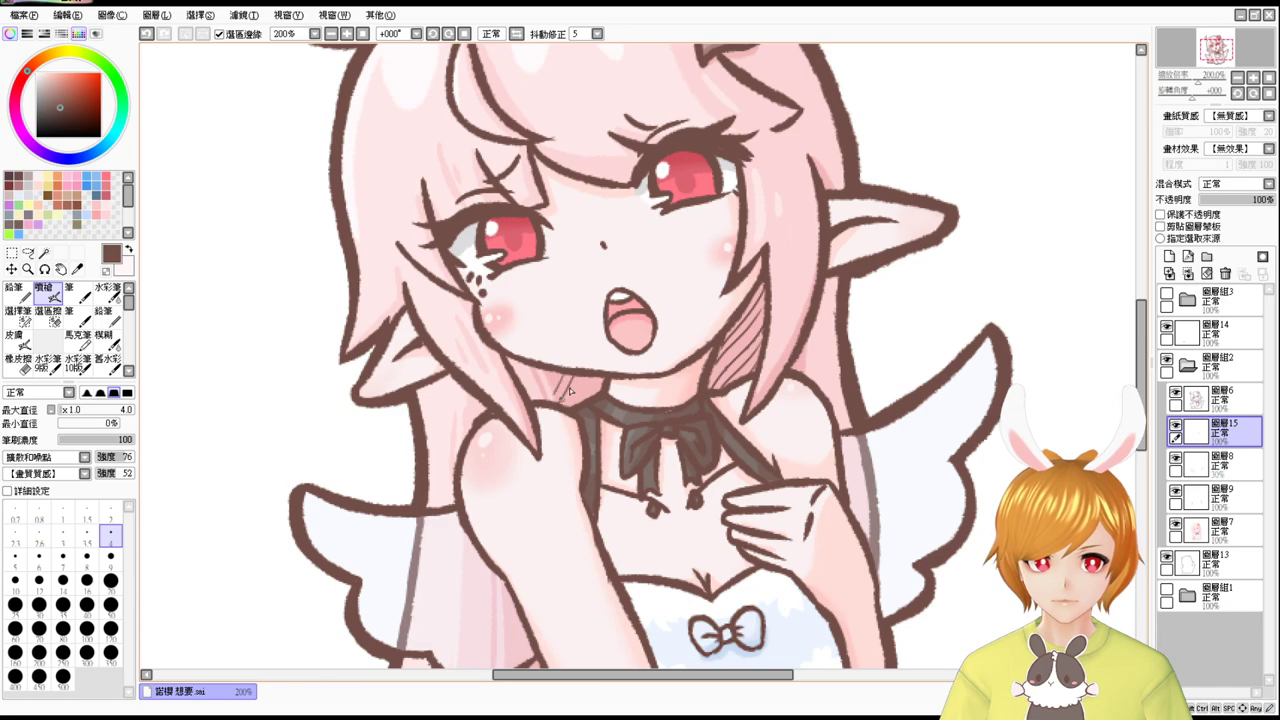
{"action": "left_click_drag", "start_coordinate": [582, 377], "coordinate": [562, 410]}
{"action": "left_click_drag", "start_coordinate": [593, 377], "coordinate": [575, 412]}
{"action": "left_click_drag", "start_coordinate": [604, 376], "coordinate": [594, 405]}
Try the same diagonal hatching on the lower hair beside the arm, and undo all of the hair hatching.
{"action": "left_click_drag", "start_coordinate": [623, 459], "coordinate": [581, 377]}
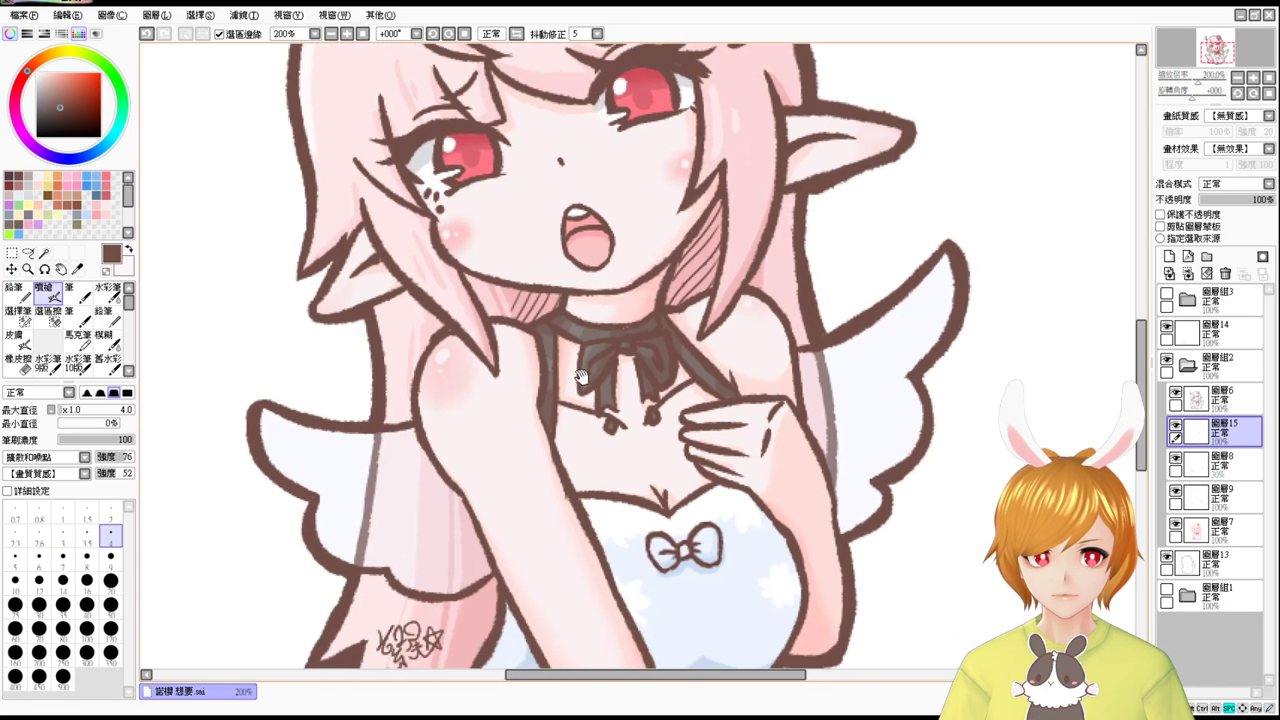
{"action": "mouse_move", "coordinate": [478, 518]}
{"action": "left_mouse_down"}
{"action": "mouse_move", "coordinate": [461, 552]}
{"action": "mouse_move", "coordinate": [483, 544]}
{"action": "mouse_move", "coordinate": [464, 598]}
{"action": "mouse_move", "coordinate": [493, 625]}
{"action": "mouse_move", "coordinate": [511, 524]}
{"action": "mouse_move", "coordinate": [469, 579]}
{"action": "mouse_move", "coordinate": [502, 563]}
{"action": "mouse_move", "coordinate": [471, 588]}
{"action": "left_mouse_up"}
{"action": "left_click_drag", "start_coordinate": [506, 558], "coordinate": [469, 591]}
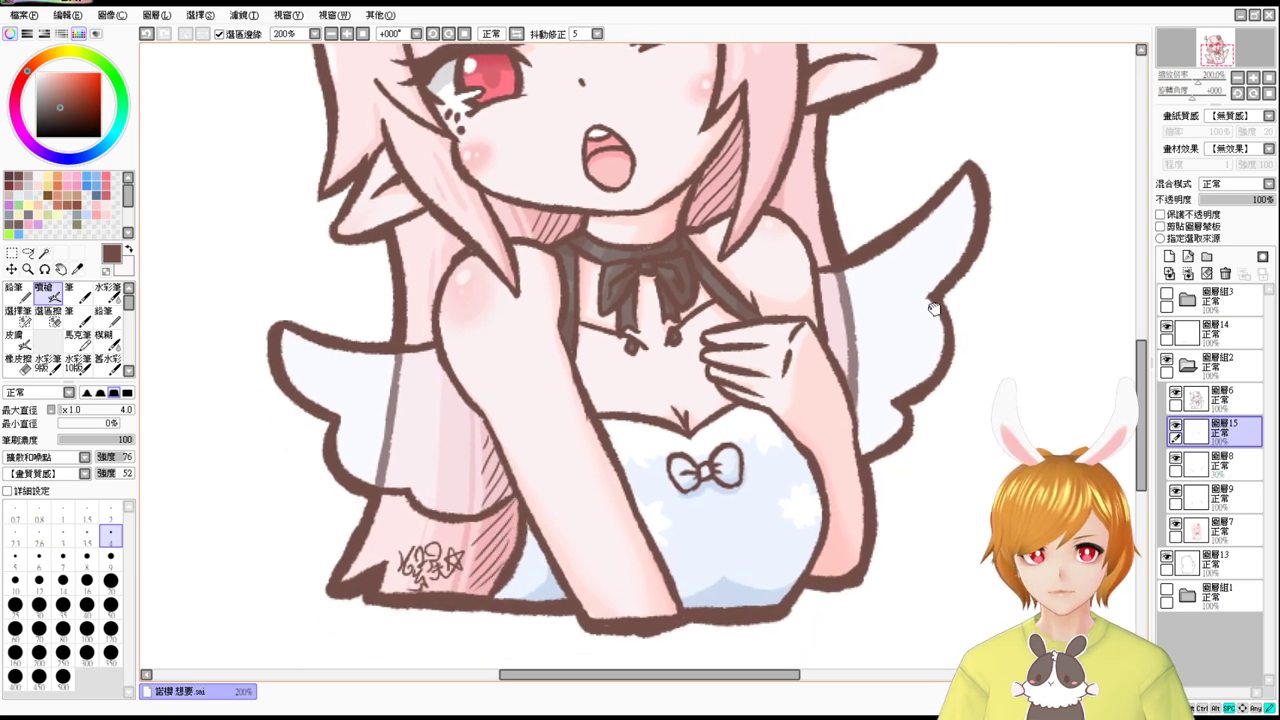
{"action": "left_click_drag", "start_coordinate": [934, 308], "coordinate": [903, 434]}
{"action": "scroll", "coordinate": [910, 380], "scroll_direction": "up", "scroll_amount": 3}
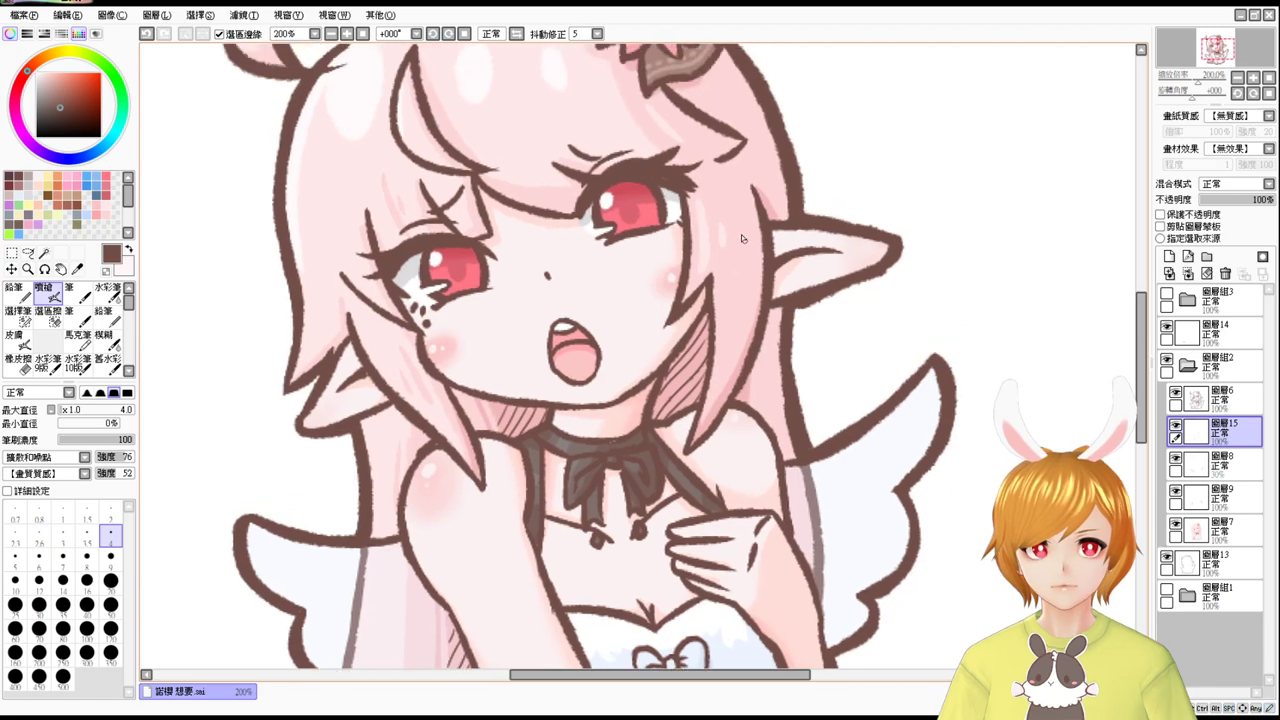
{"action": "key", "text": "ctrl+z"}
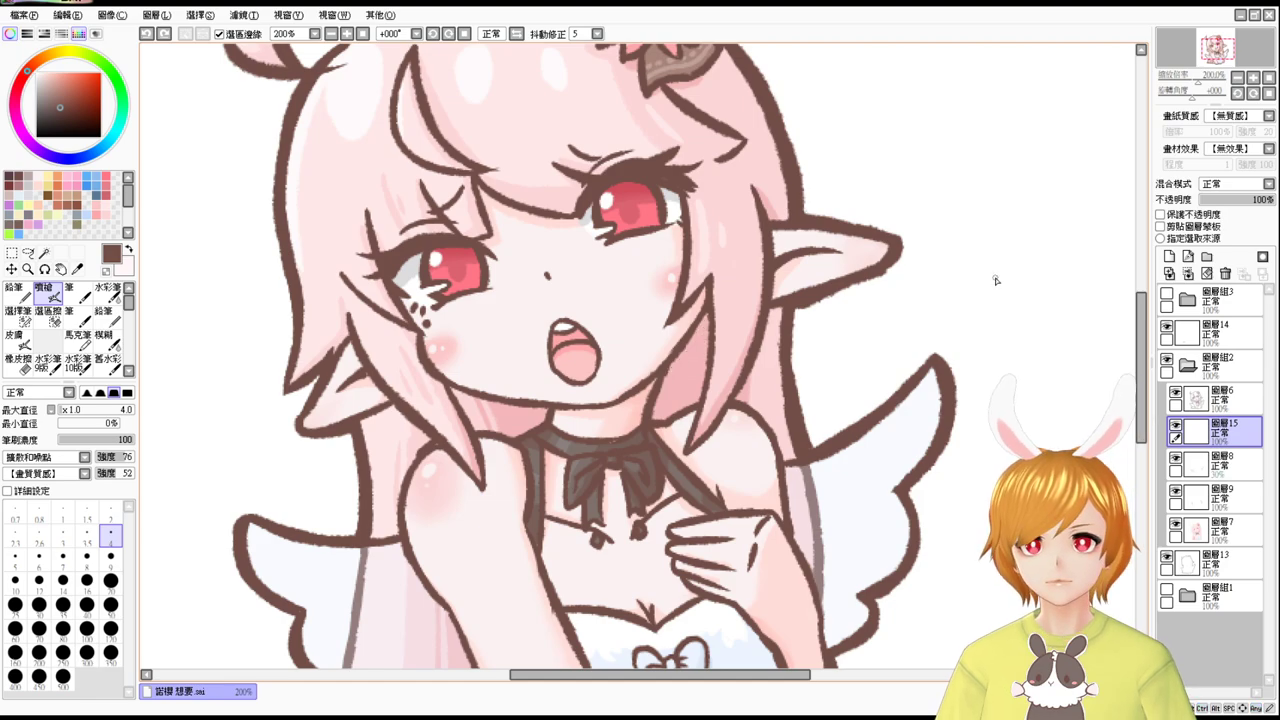
Save the finished drawing as a PSD file with the 圖層組2 folder collapsed, and close the painting program.
{"action": "left_click", "coordinate": [363, 33]}
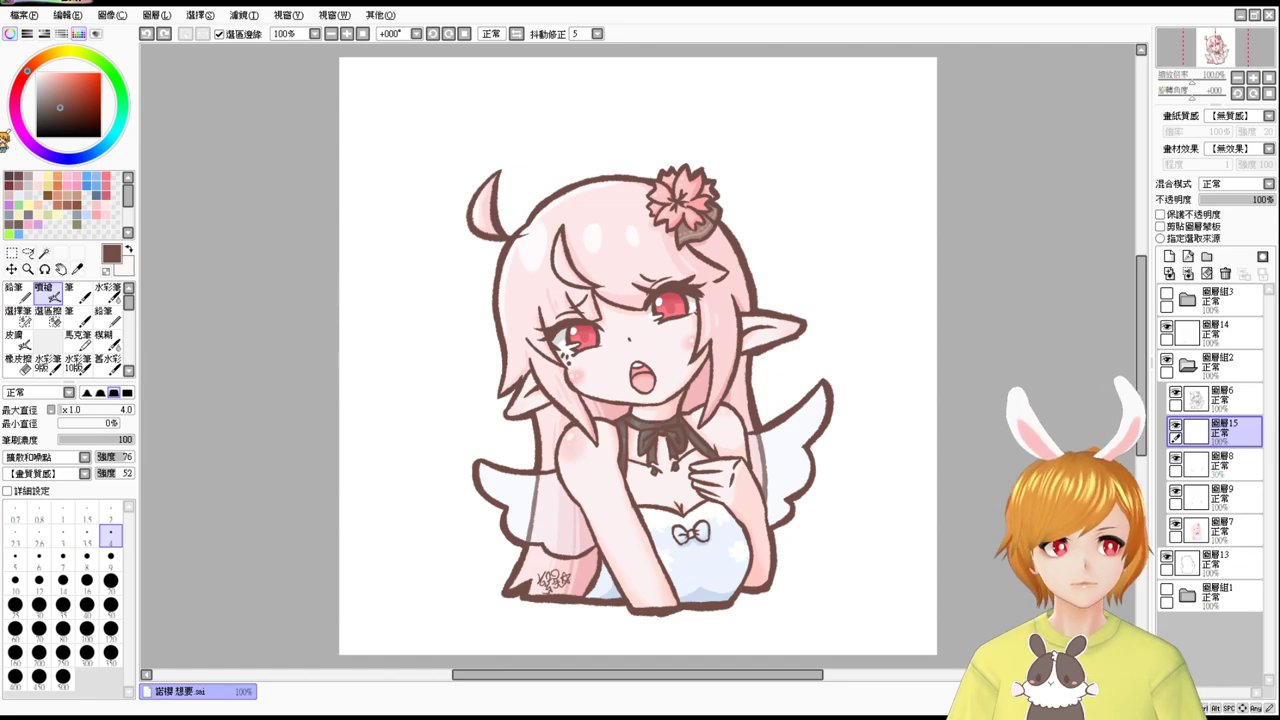
{"action": "left_click", "coordinate": [1188, 364]}
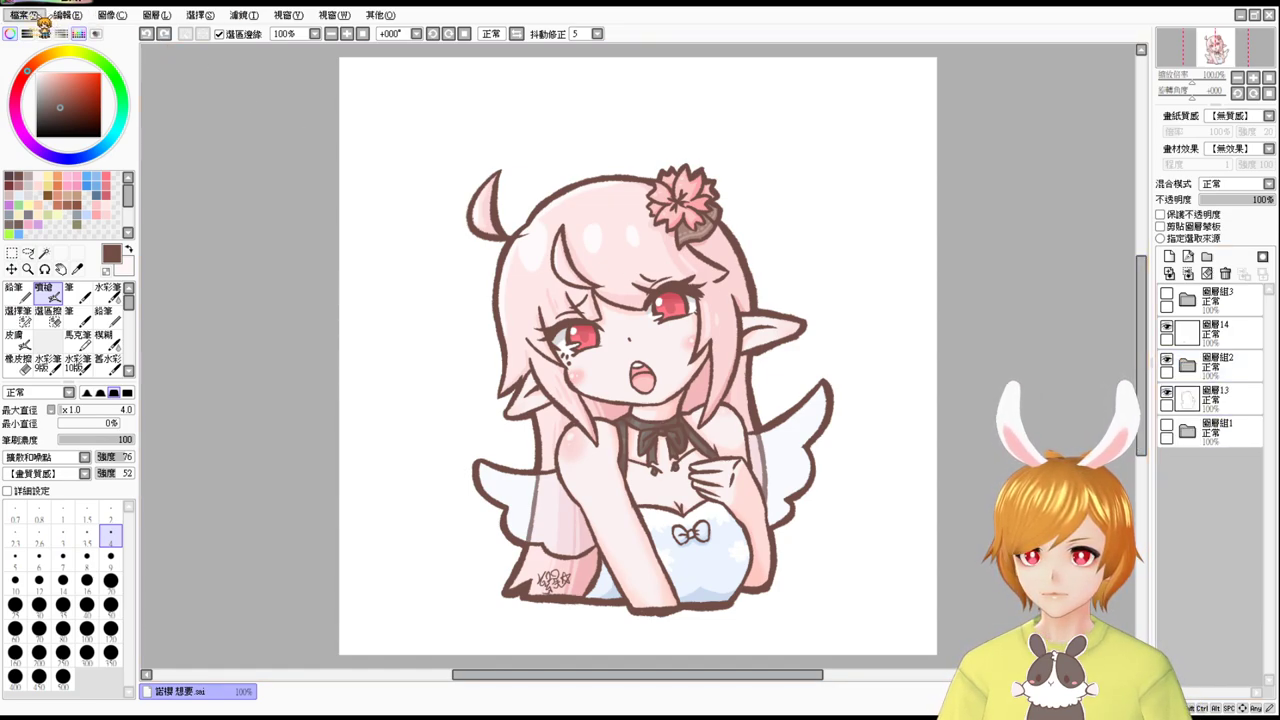
{"action": "left_click", "coordinate": [37, 17]}
{"action": "left_click", "coordinate": [94, 132]}
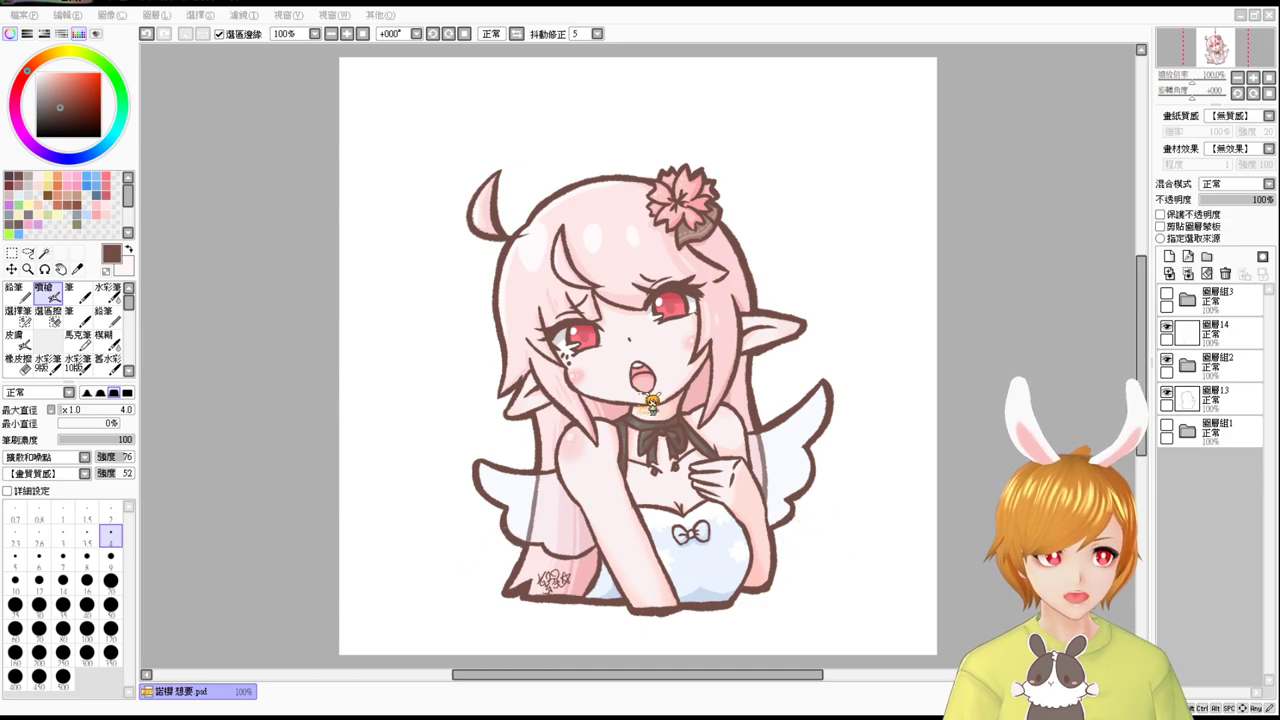
{"action": "left_click", "coordinate": [1269, 14]}
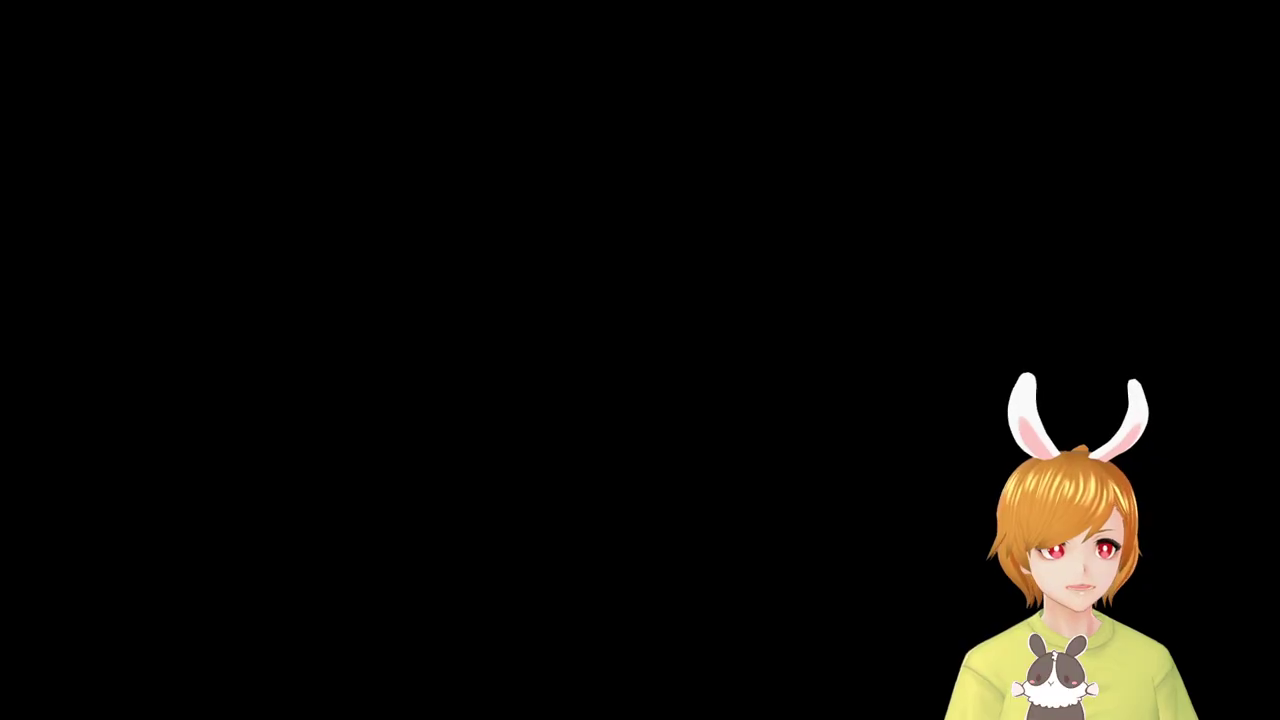